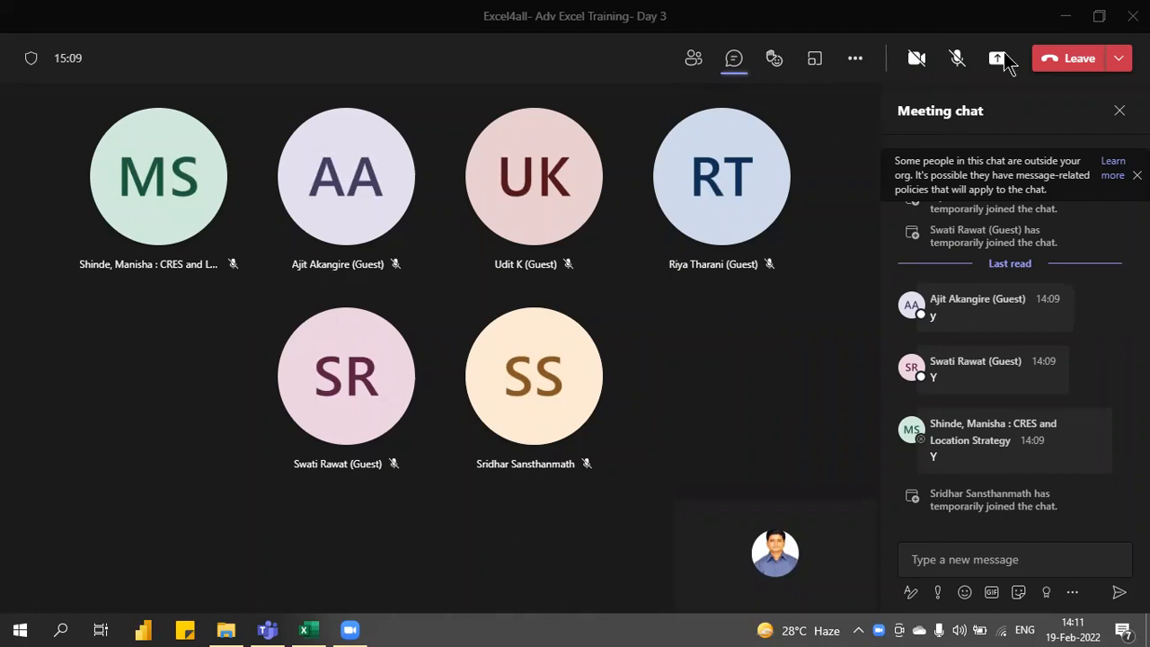
Unmute the microphone, share the screen in the Teams meeting, and switch to the Data Analysis workbook in Excel.
left_click(958, 58)
left_click(997, 58)
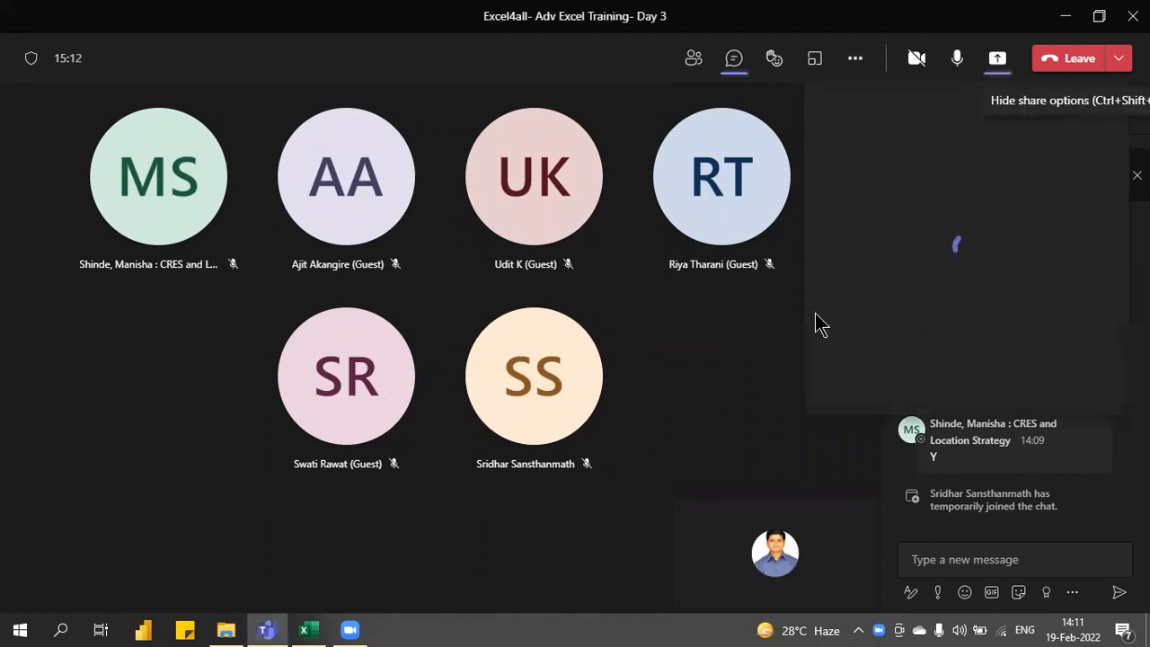
left_click(871, 260)
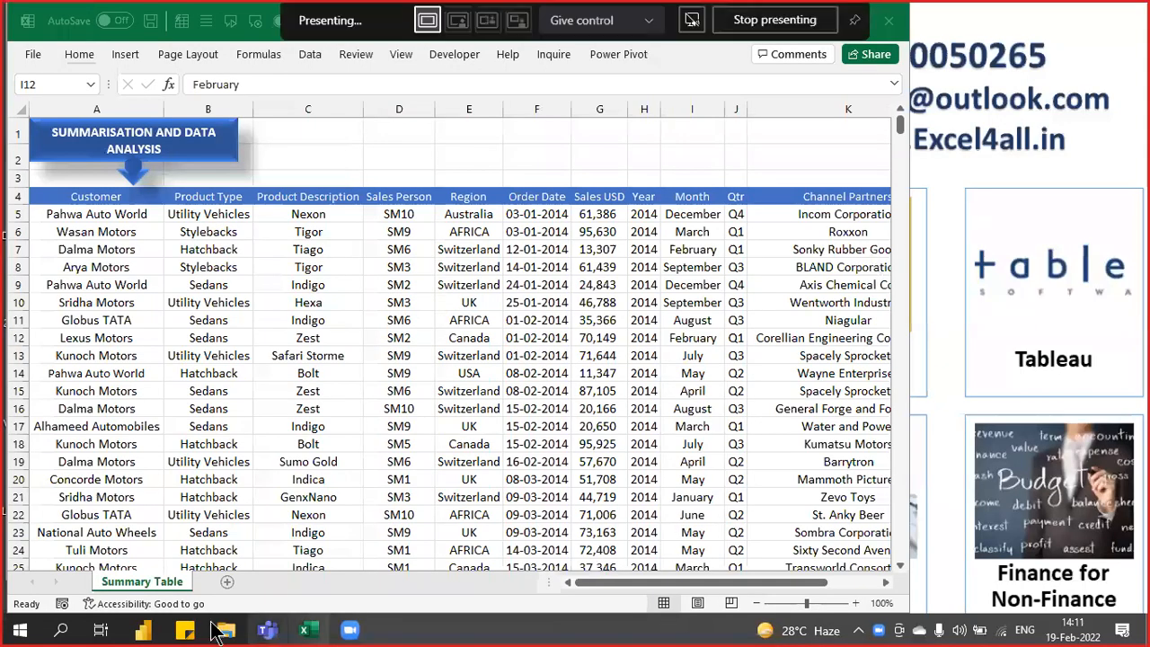
mouse_move(266, 631)
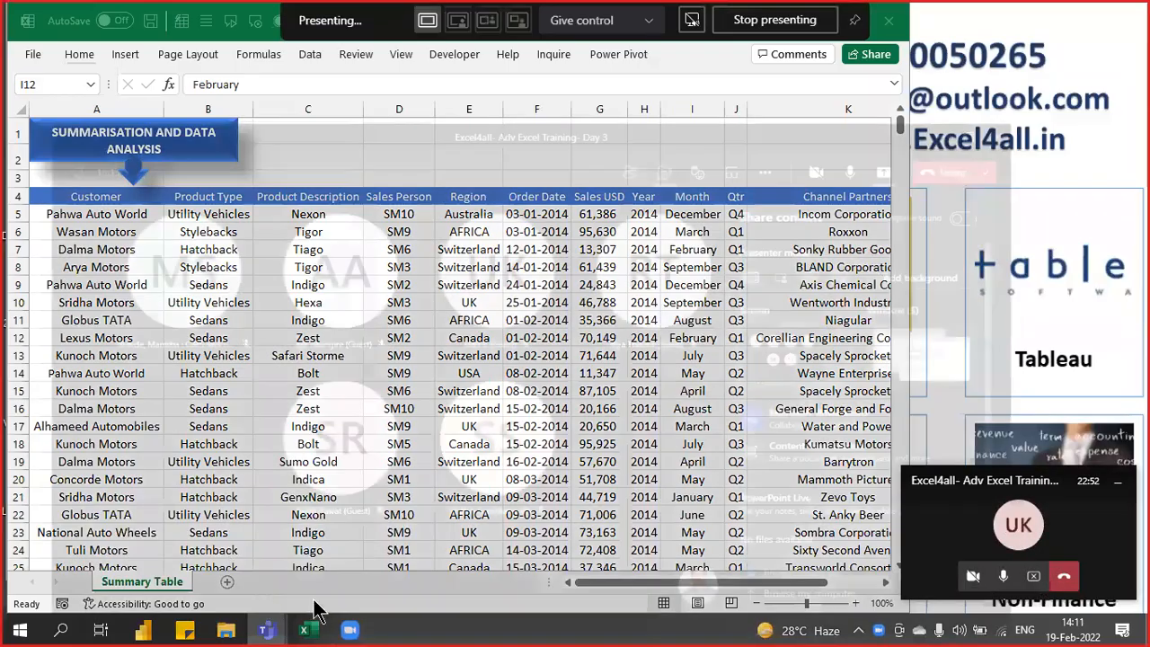
left_click(308, 629)
left_click(309, 629)
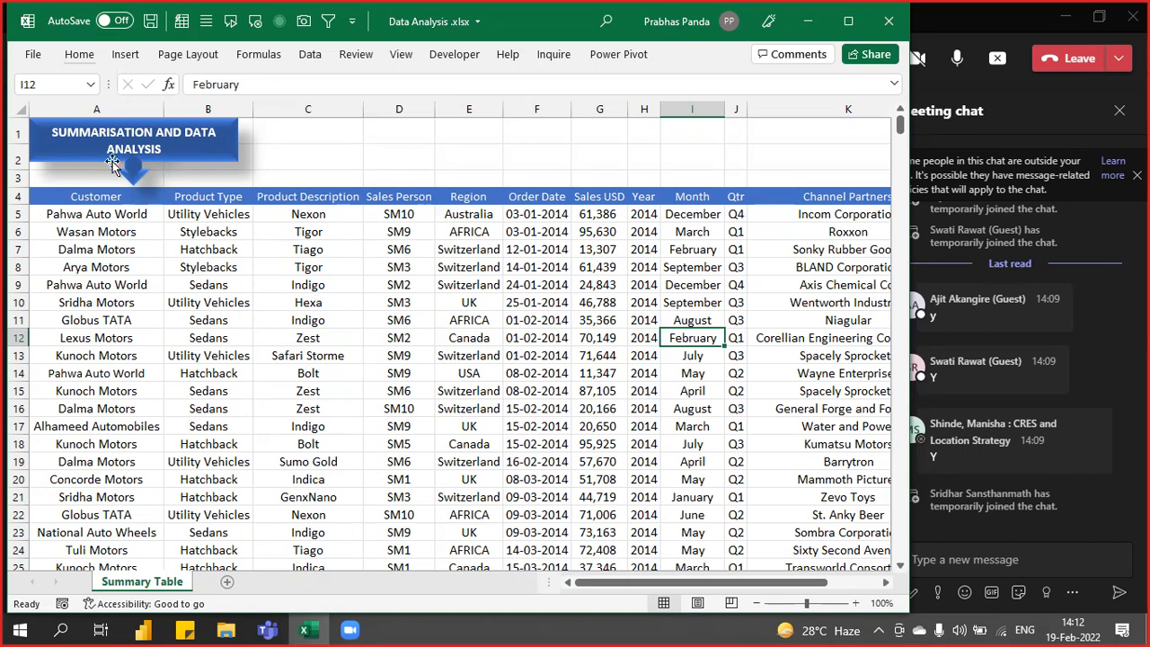
Examine each column of the sales data, from Customer in column A through Channel Partners in column K.
left_click(130, 107)
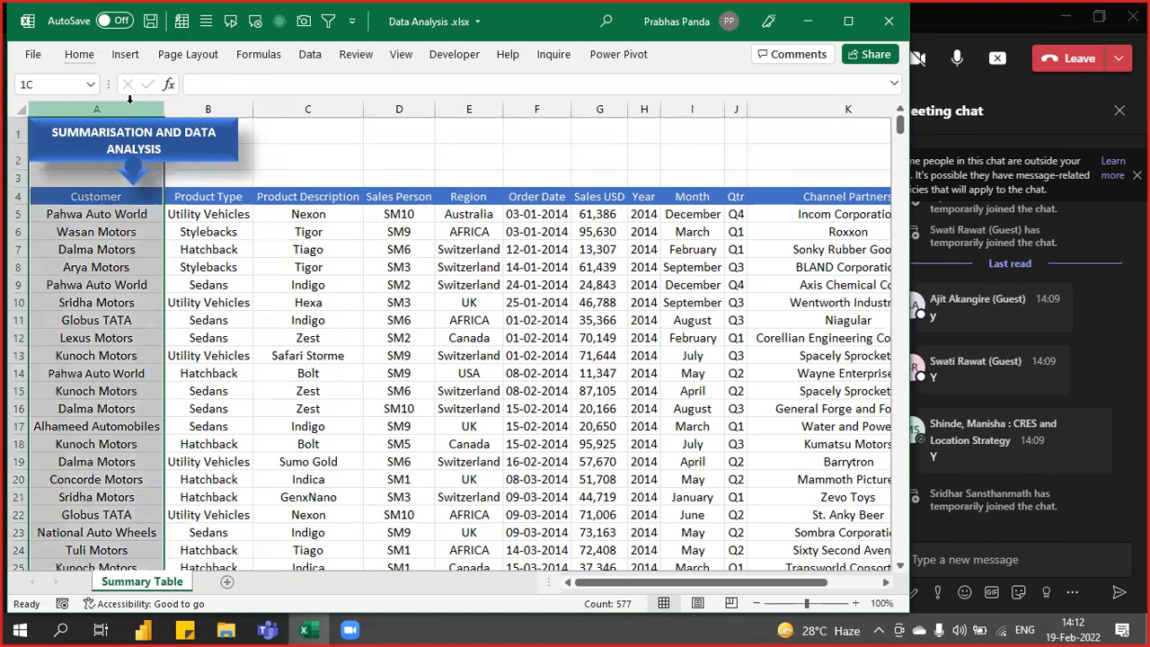
left_click(207, 108)
left_click(308, 107)
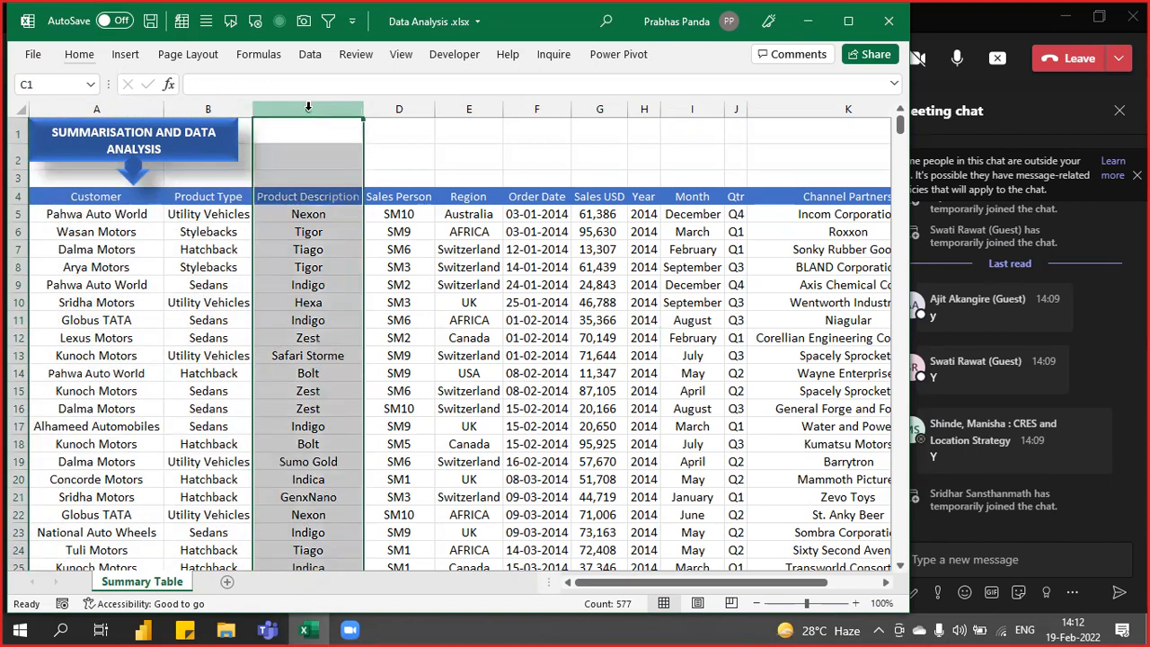
left_click(408, 109)
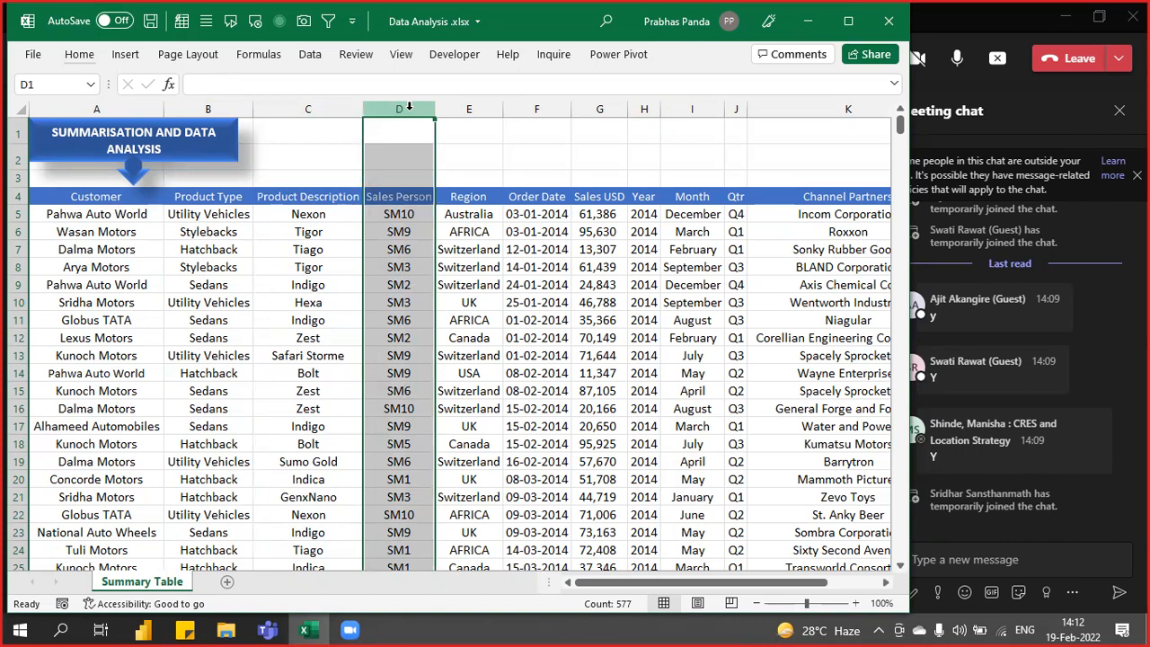
left_click(470, 108)
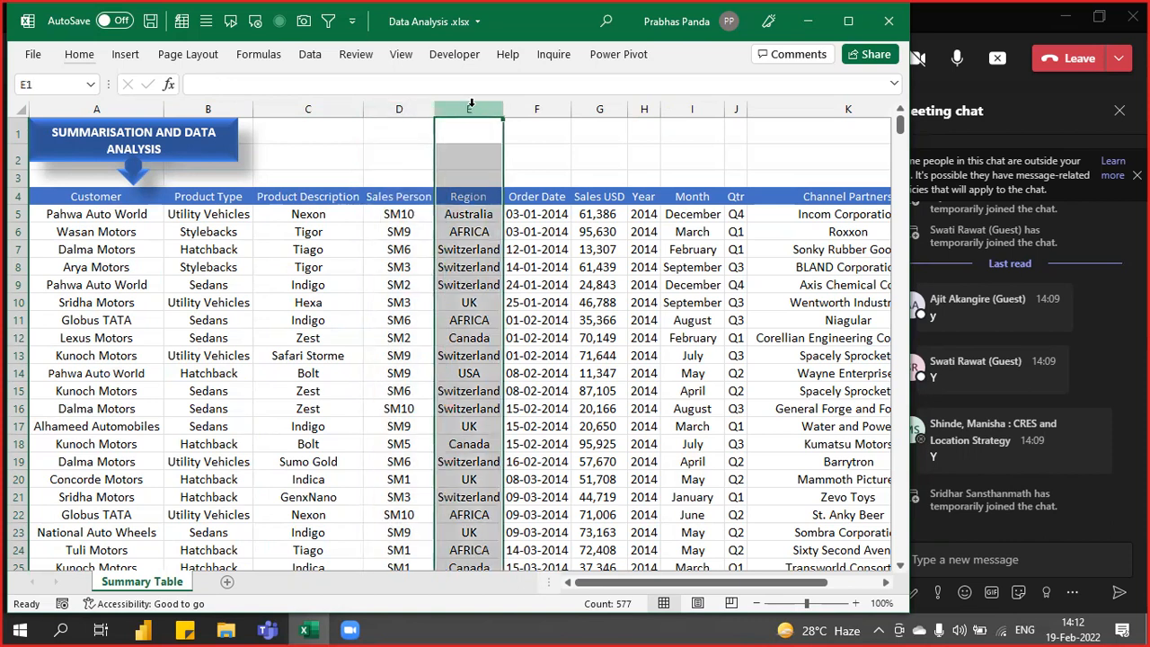
left_click(537, 106)
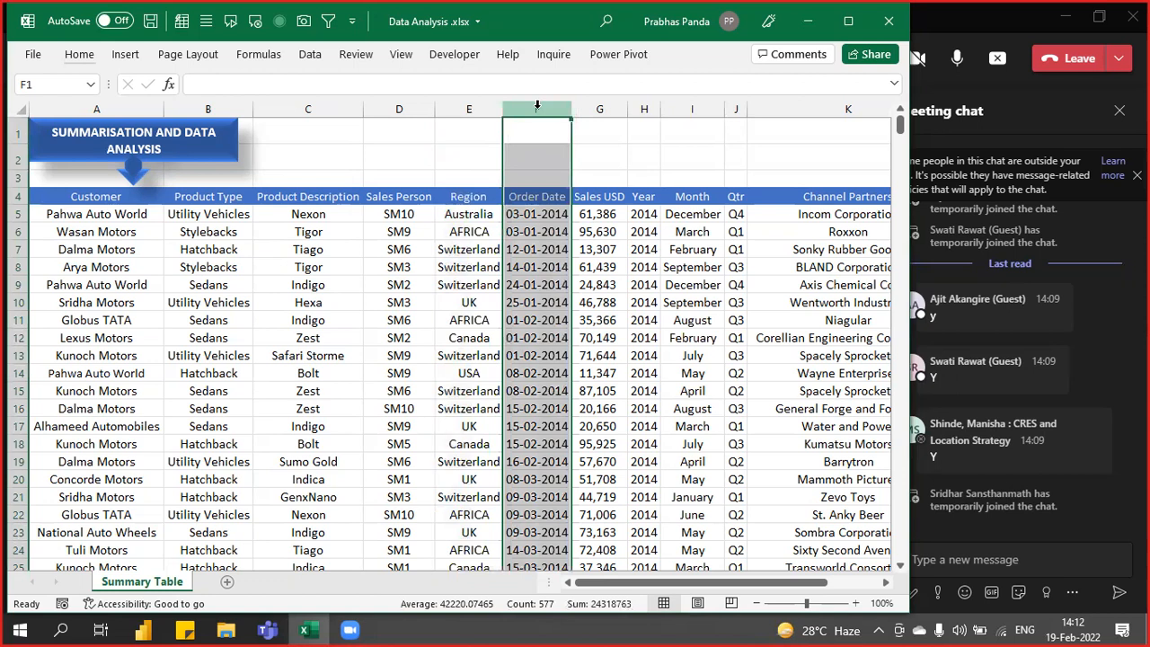
left_click(594, 106)
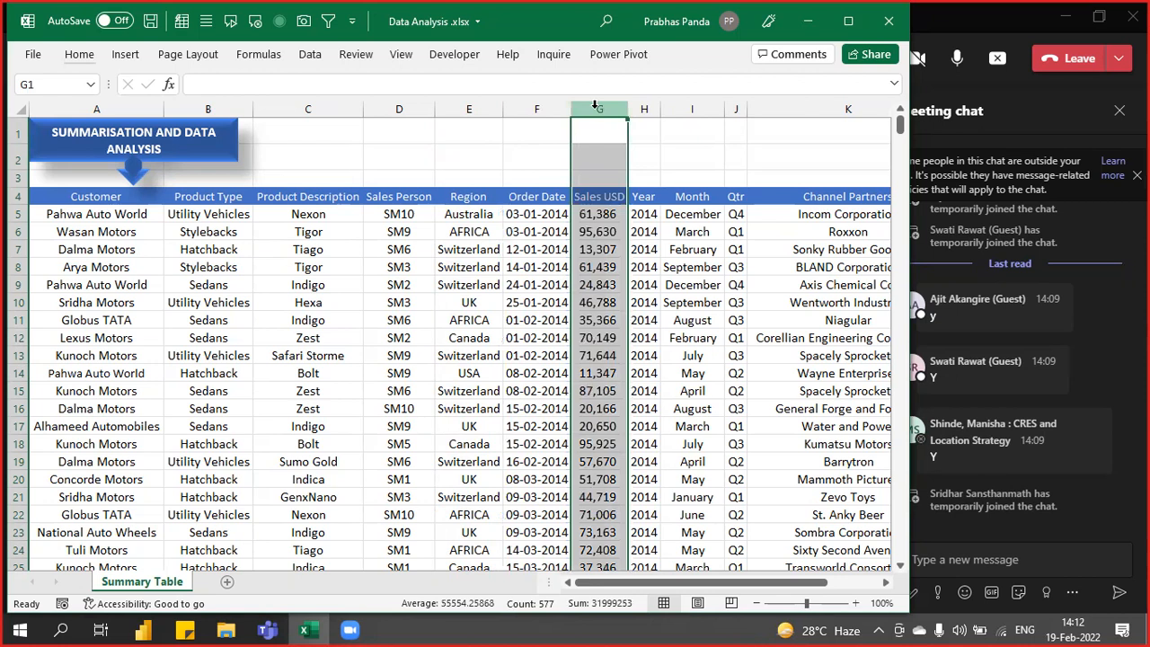
left_click(643, 108)
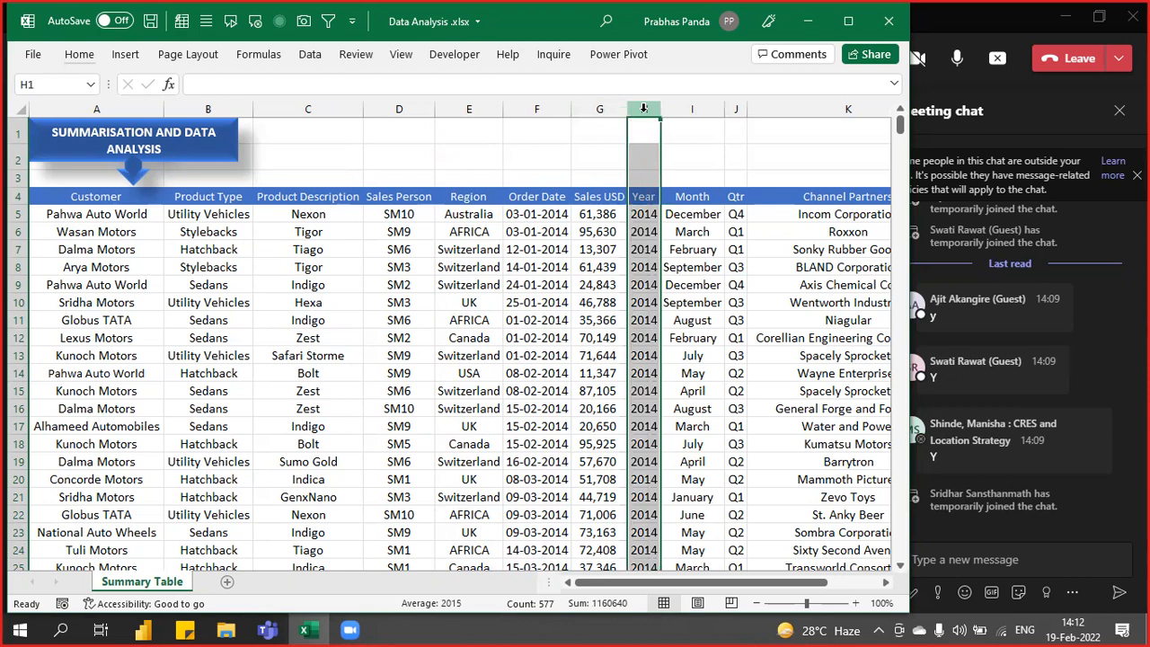
left_click(691, 109)
left_click(742, 112)
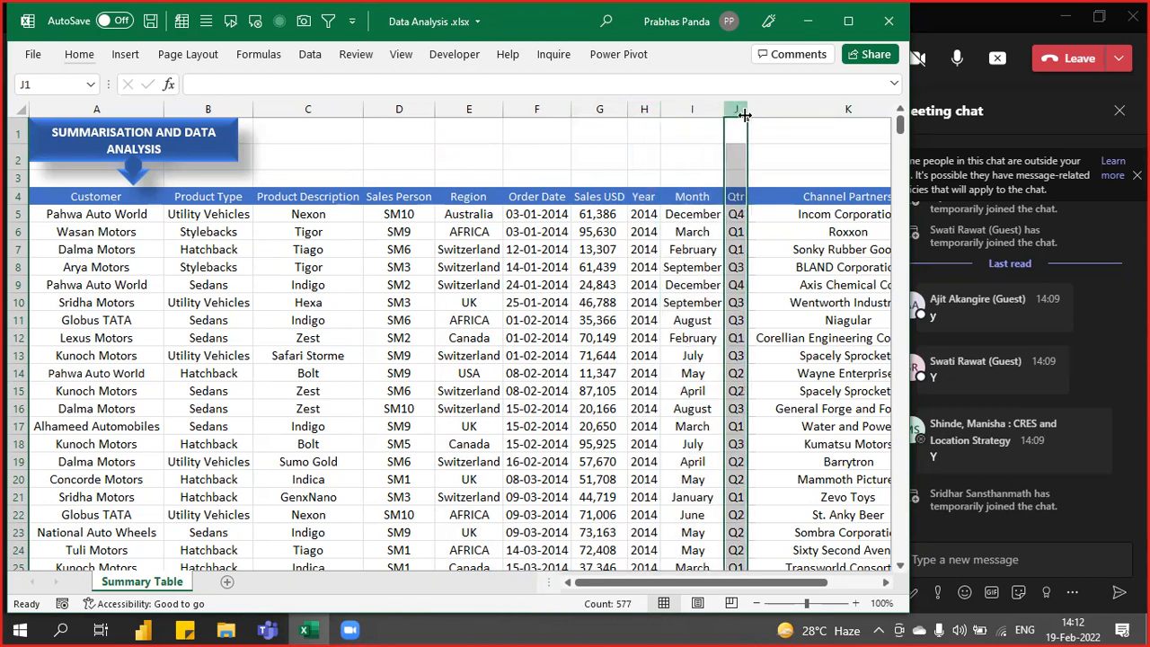
left_click(800, 108)
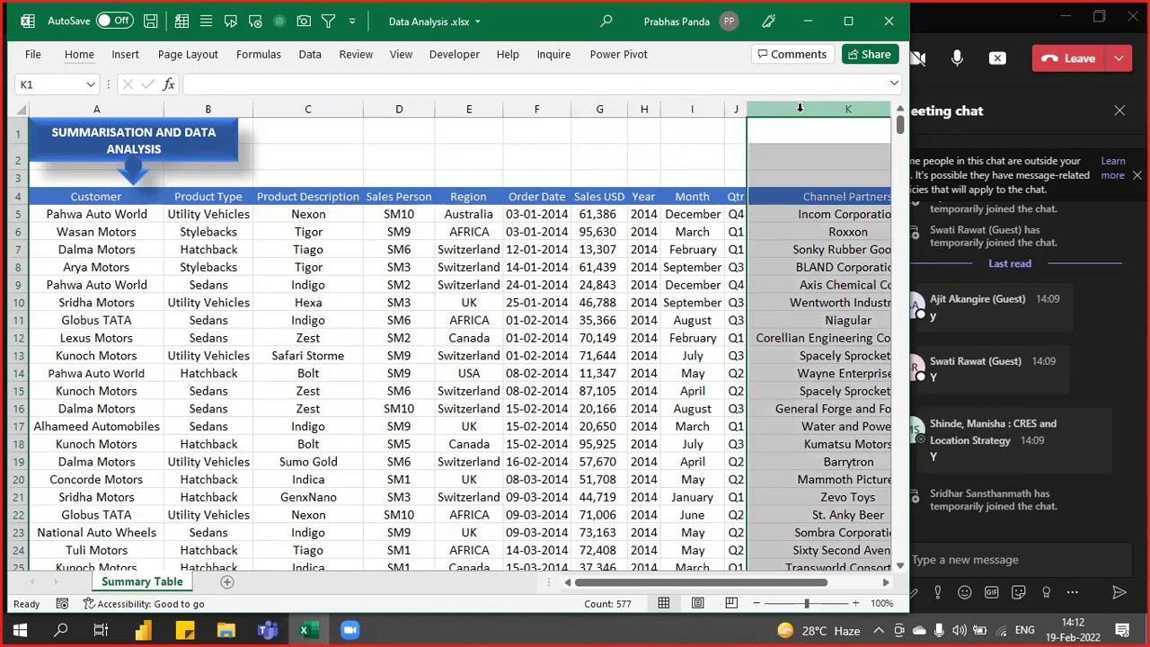
left_click(329, 321)
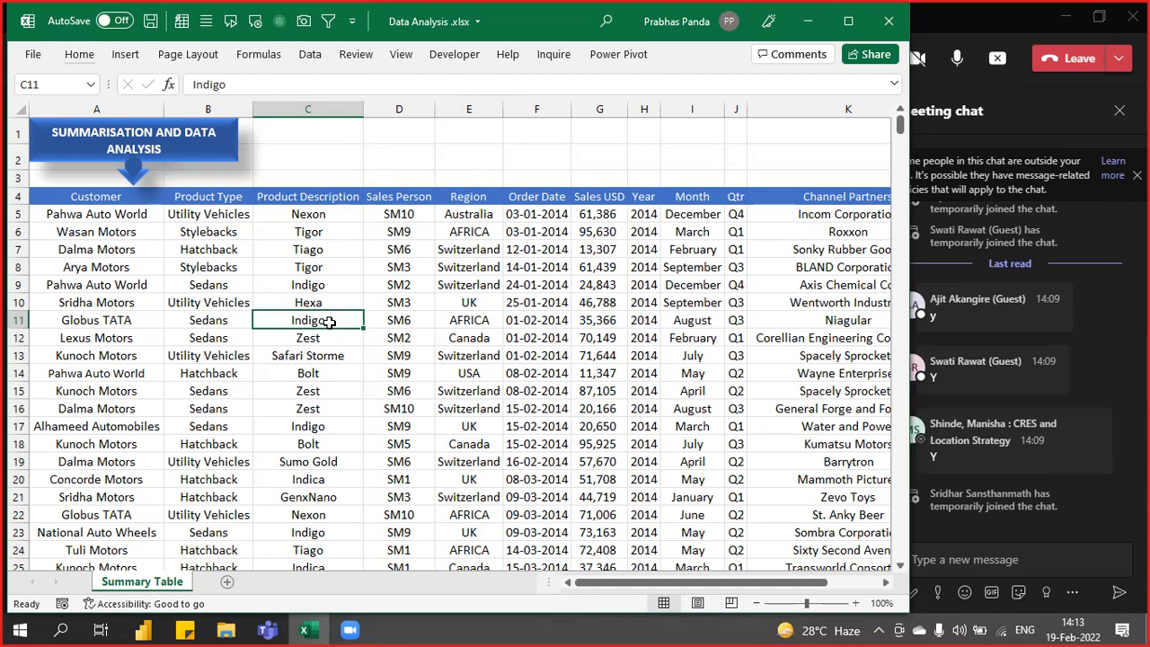
Examine the extent of the data by selecting the header row from Customer to Channel Partners and the whole data range.
left_click(126, 199)
key("ctrl+shift+Right")
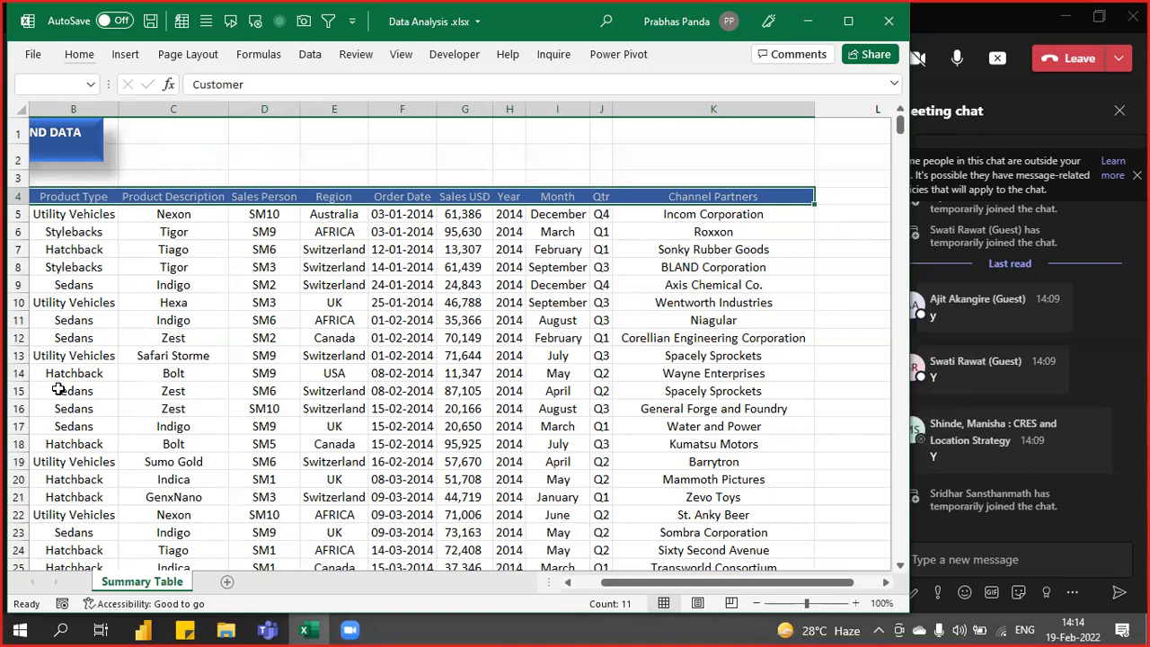
left_click(222, 340)
key("ctrl+a")
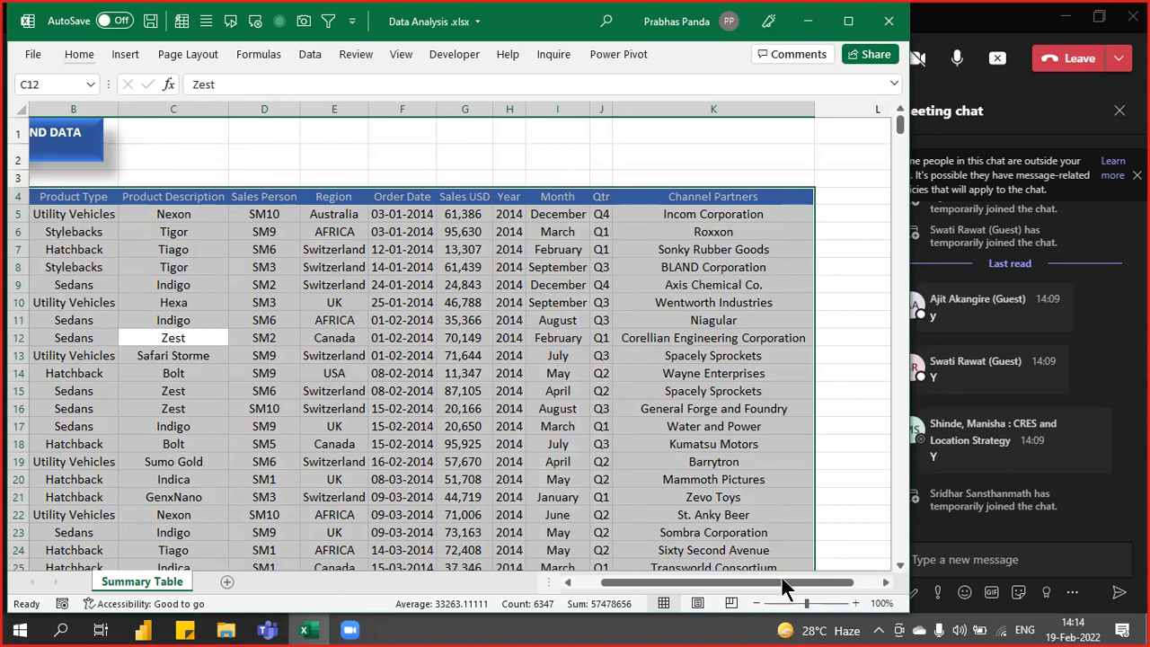
left_click_drag(674, 582, 608, 581)
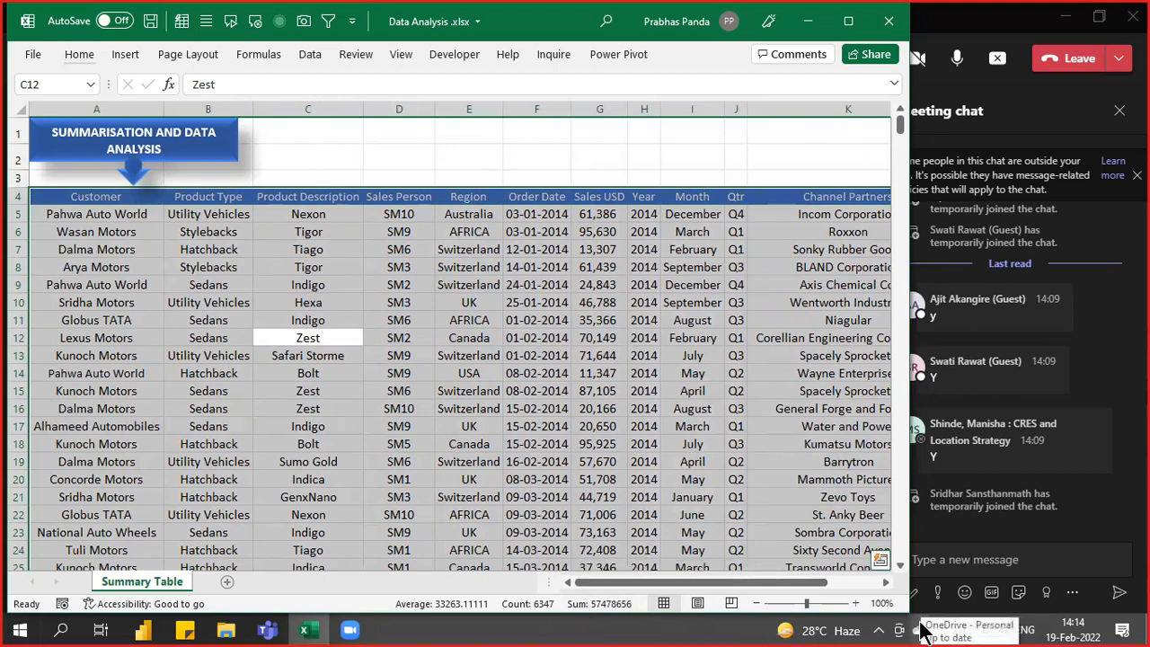
Check the entire data range for blank cells using Go To Special with the Blanks option.
left_click(353, 250)
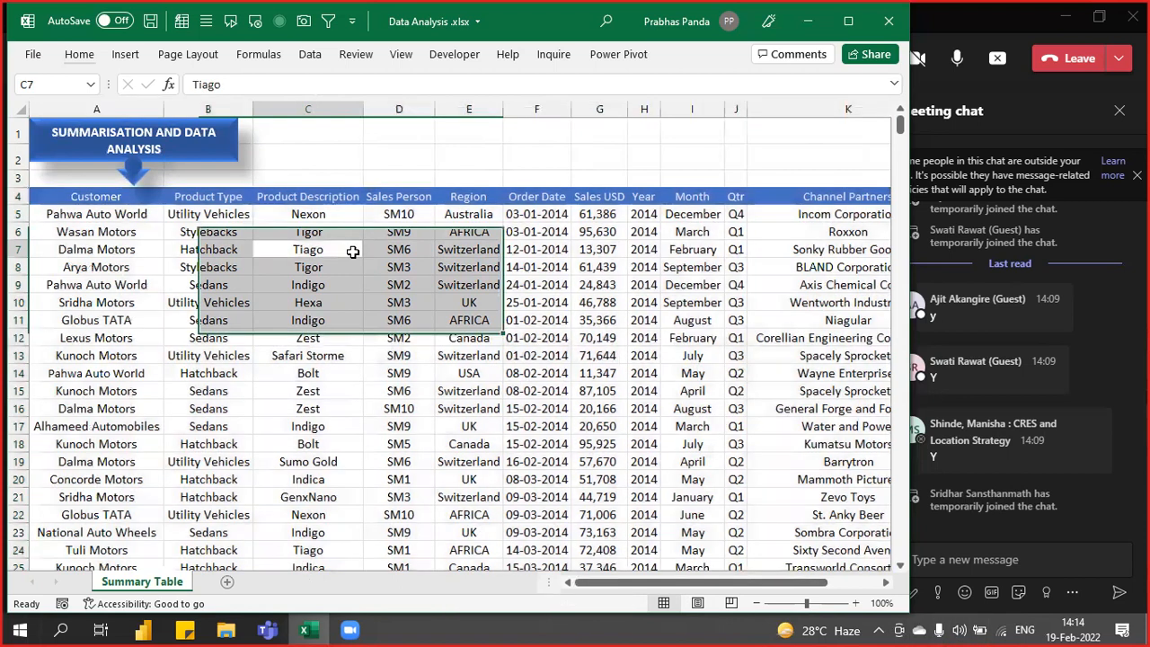
key("ctrl+a")
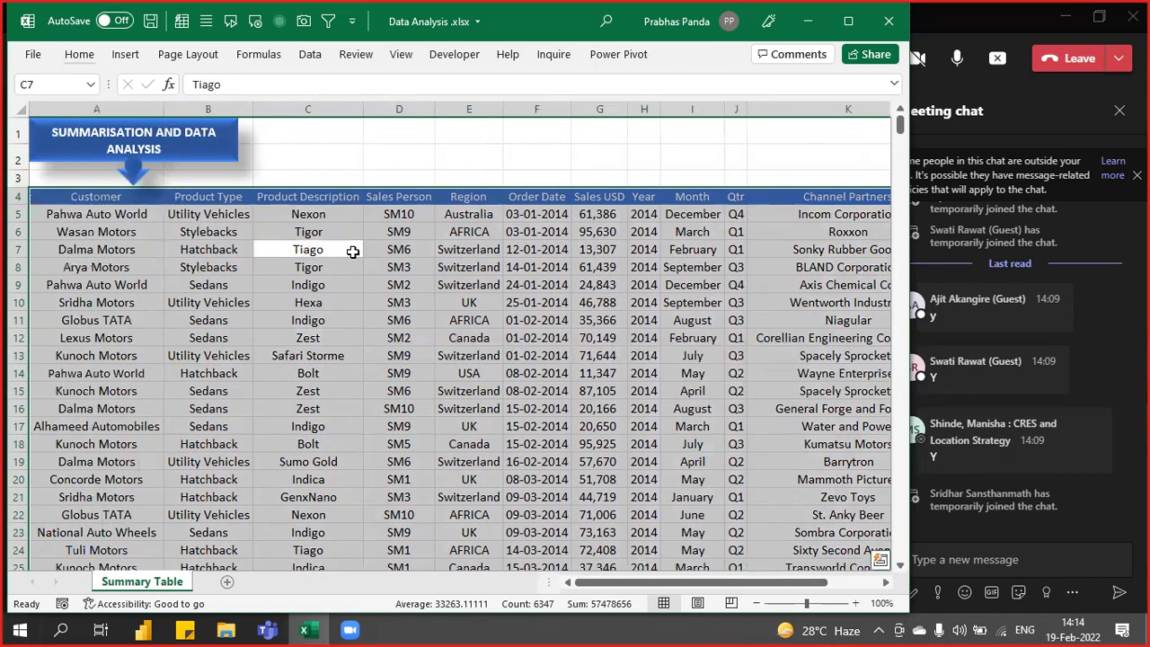
key("ctrl+g")
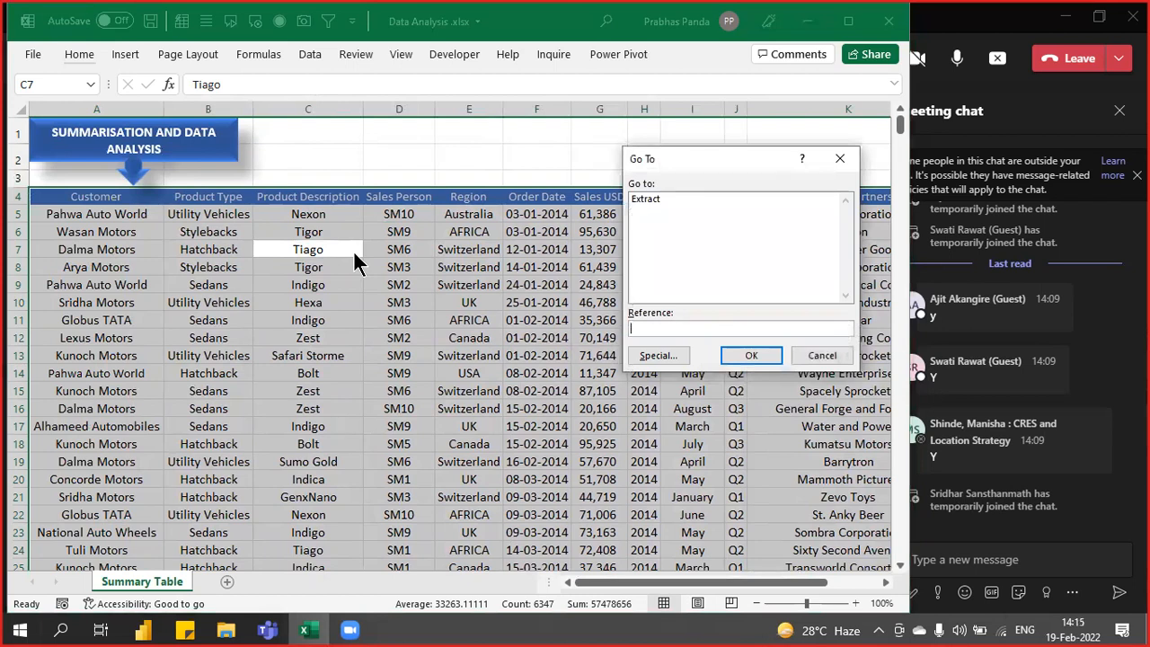
left_click(658, 354)
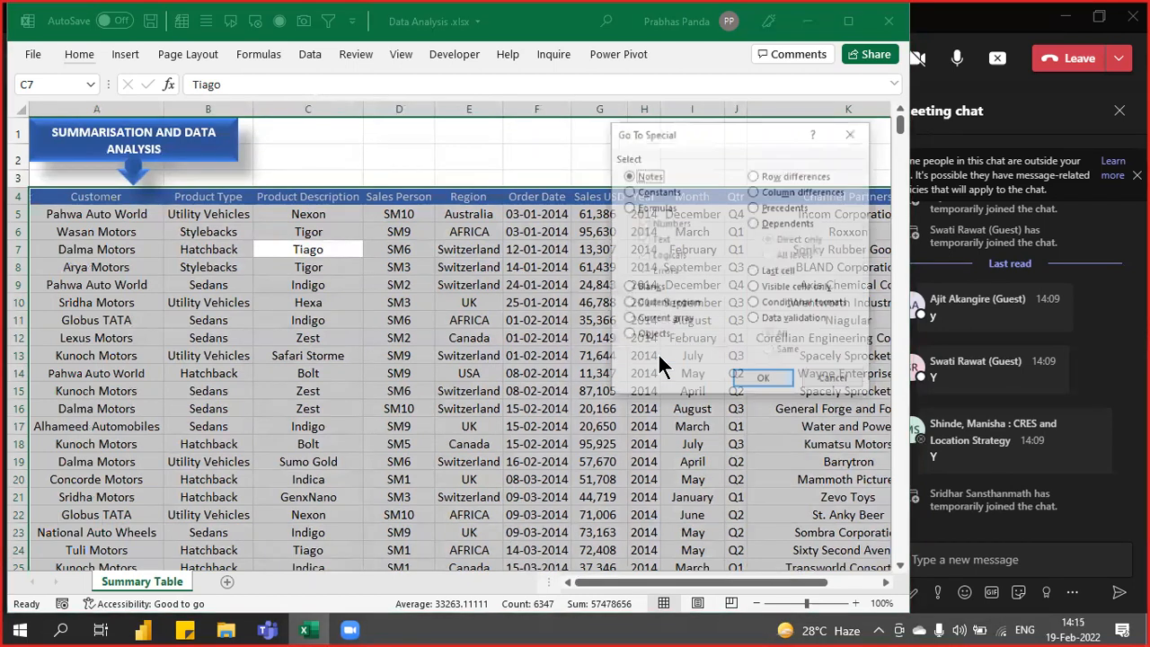
left_click(634, 287)
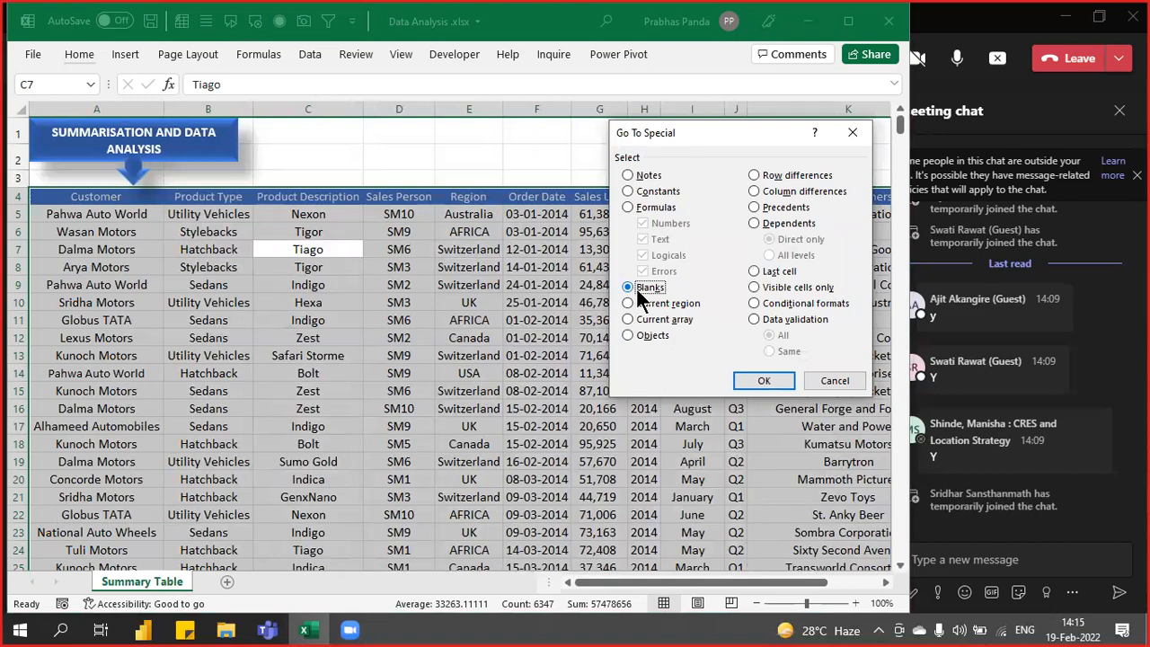
left_click(760, 382)
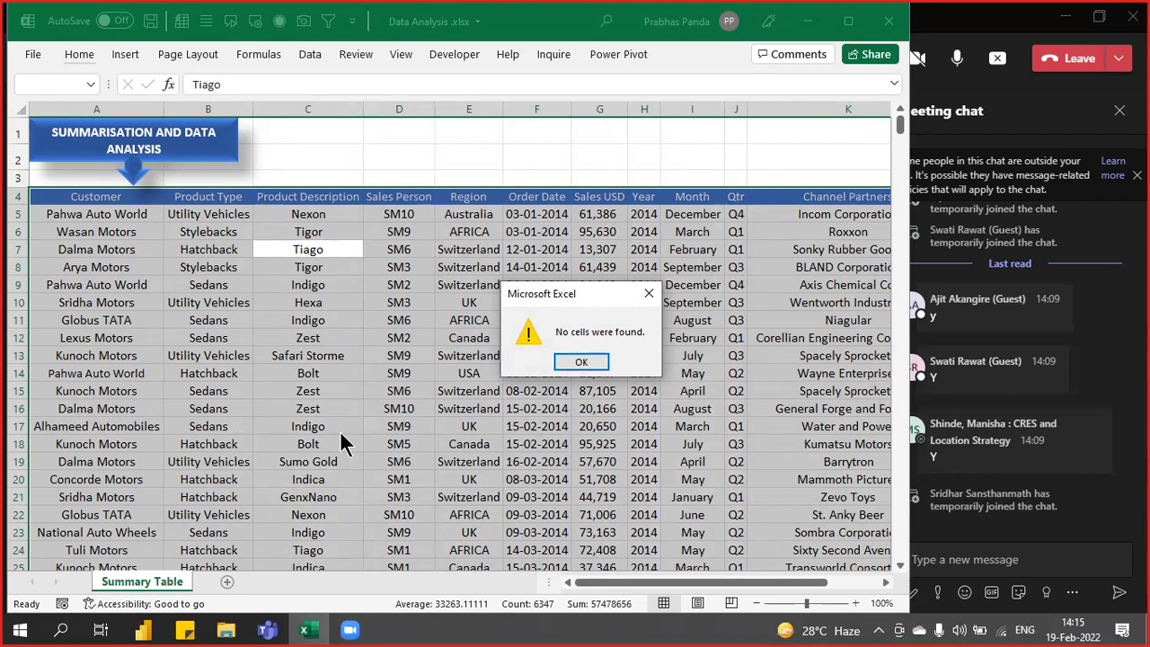
left_click(571, 359)
left_click(477, 301)
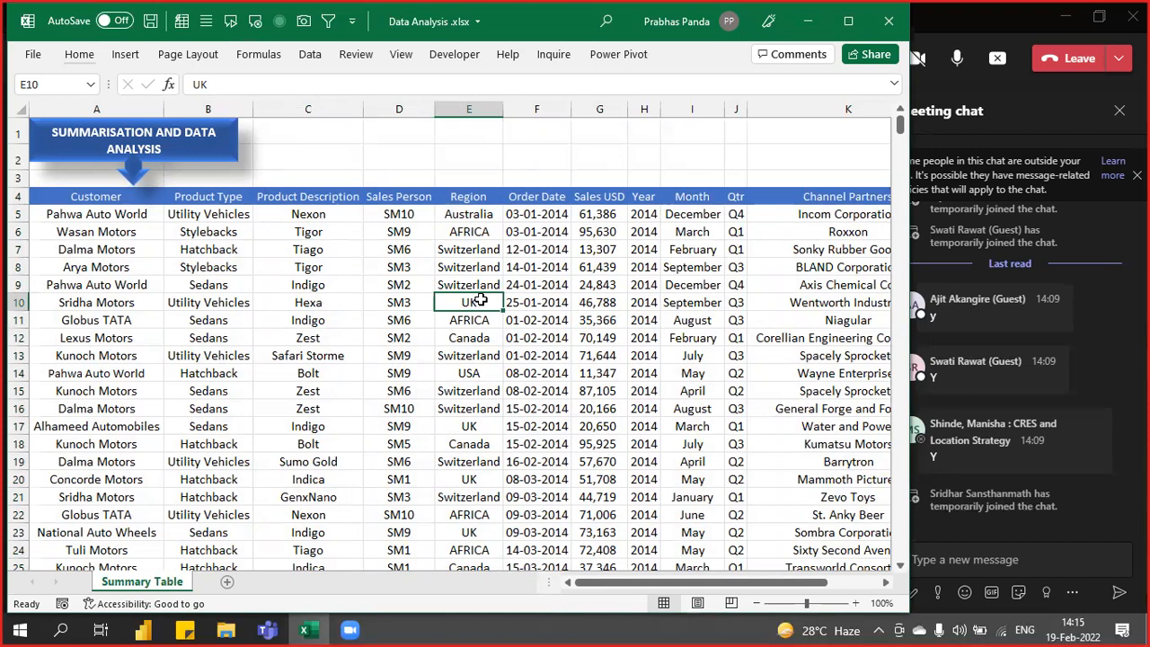
Review the entries under the Customer, Product Type, Product Description, Sales Person and Region headers.
left_click_drag(90, 196, 98, 478)
left_click_drag(209, 196, 234, 480)
left_click_drag(307, 196, 324, 462)
left_click_drag(399, 196, 399, 497)
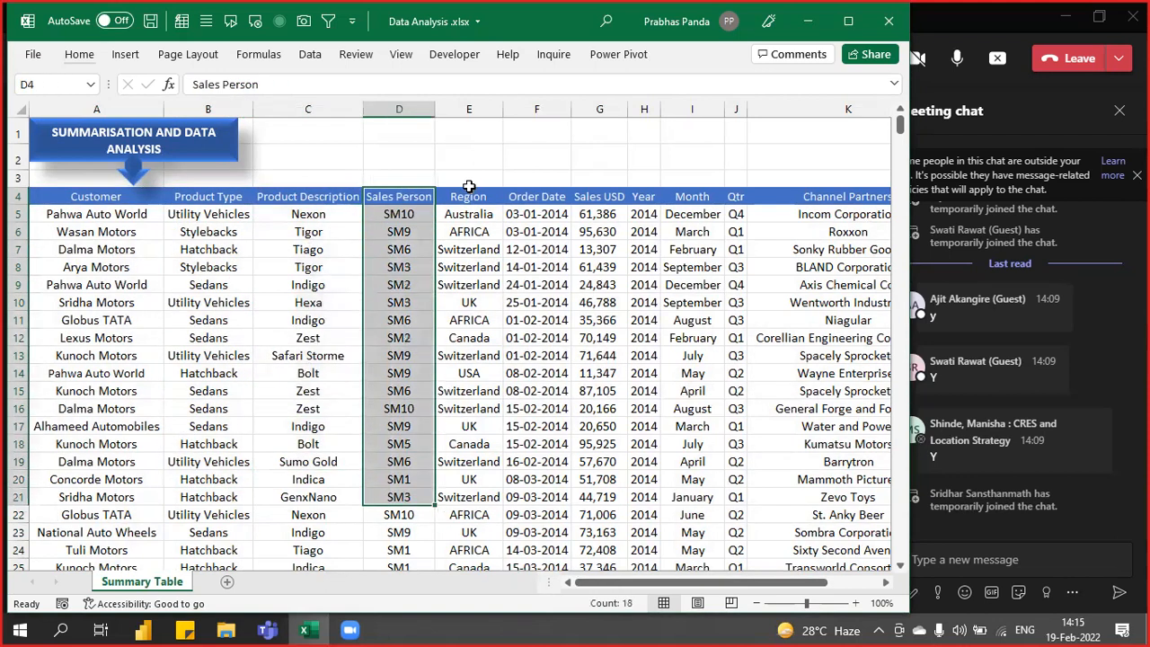
left_click_drag(468, 195, 479, 464)
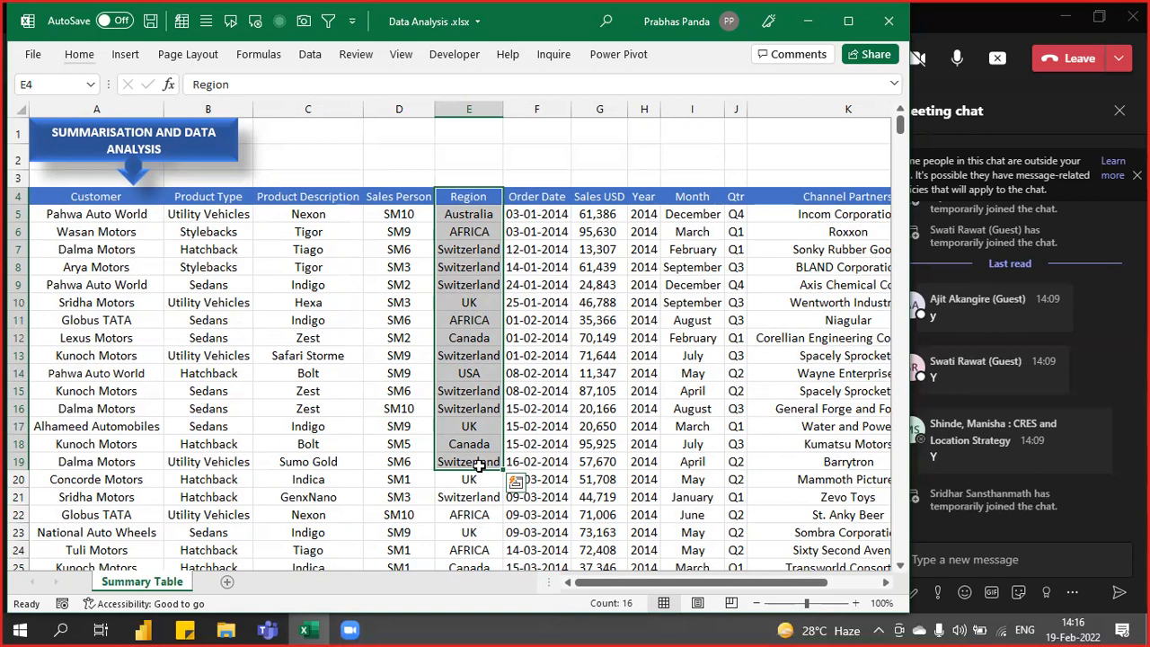
Format all order dates from F5 to the end of the column in the day, abbreviated month, two-digit year style.
key("Right")
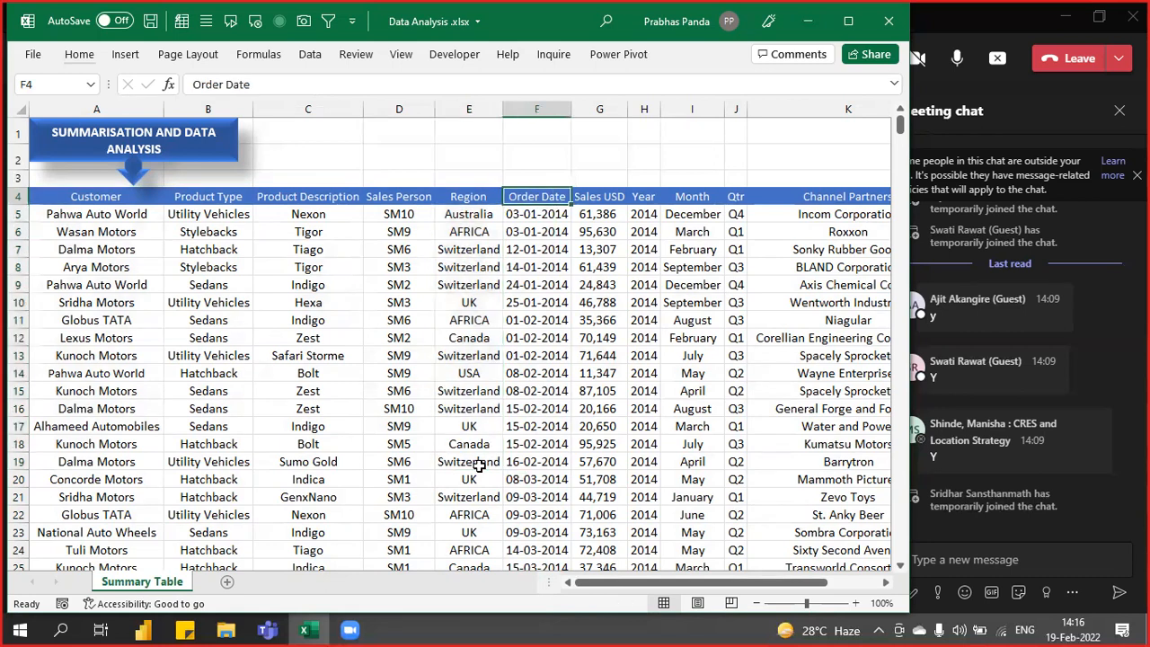
key("Down")
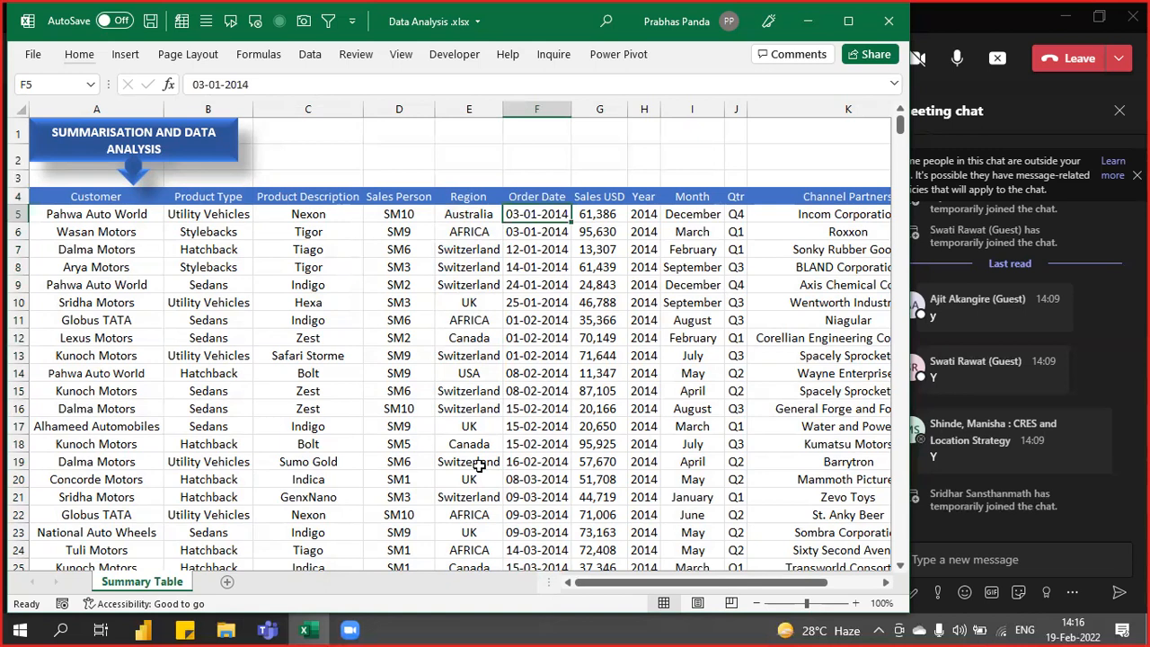
key("Up")
key("Down")
key("ctrl")
key("ctrl")
key("ctrl")
key("ctrl")
key("ctrl")
key("ctrl")
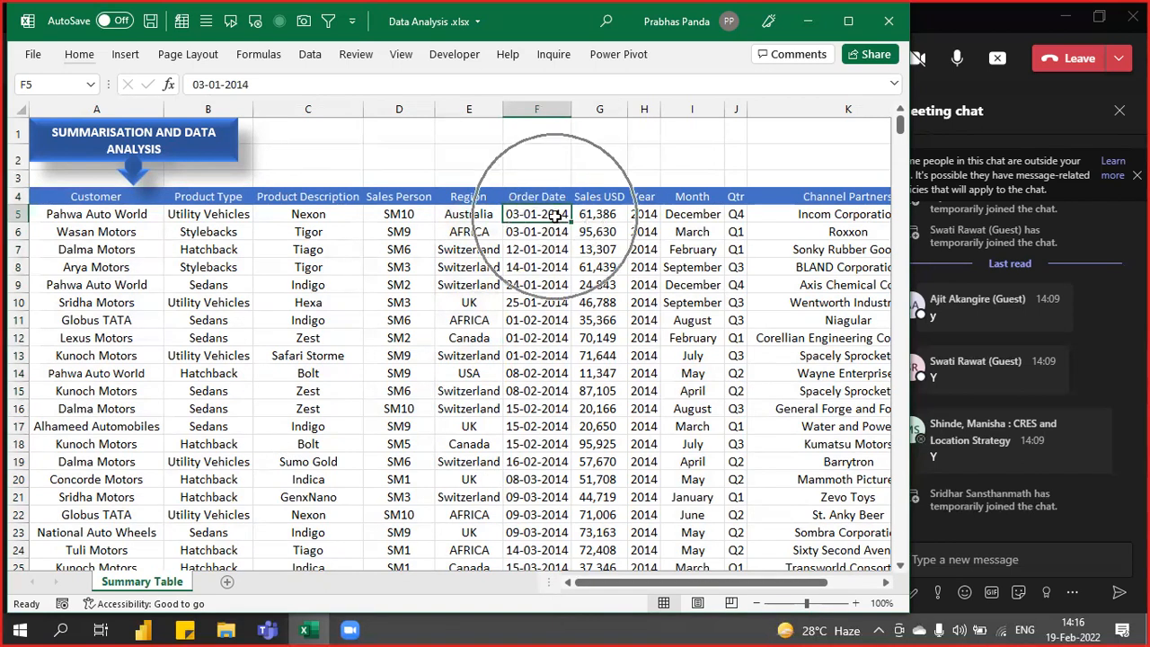
key("ctrl")
key("ctrl")
key("ctrl+shift+Down")
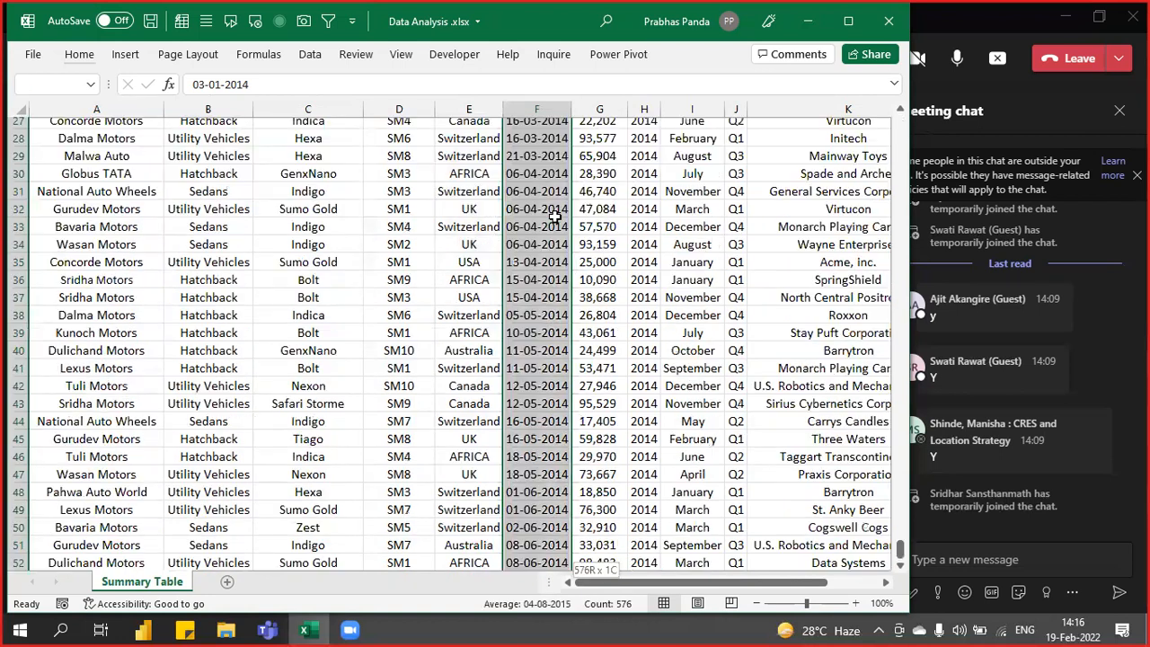
key("ctrl+q")
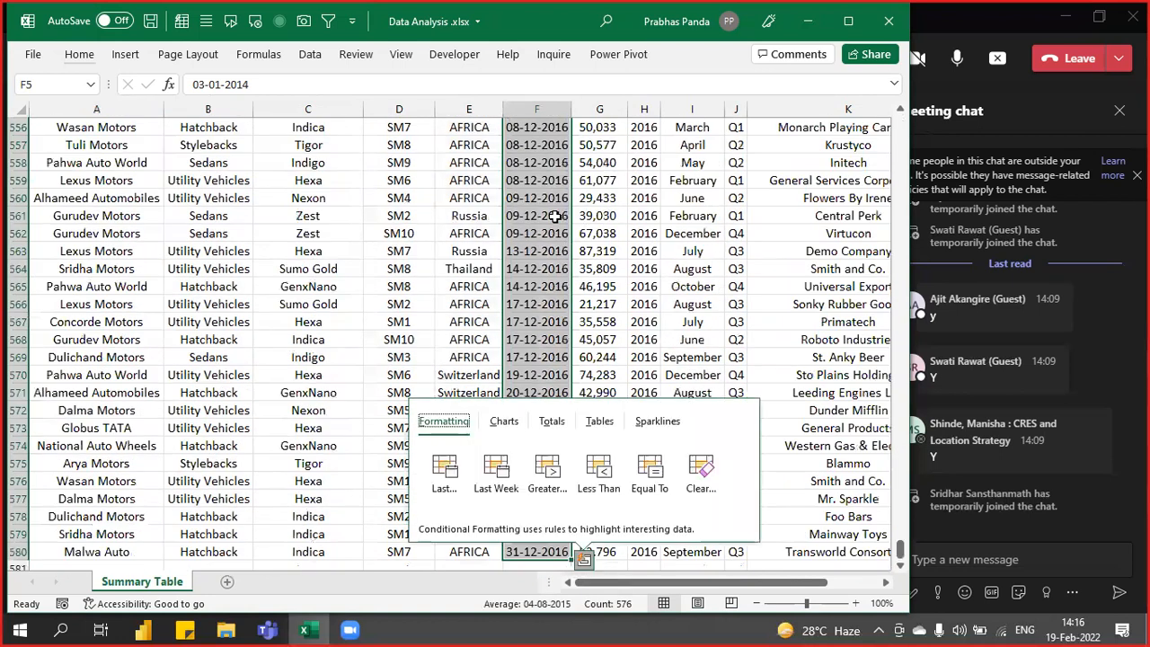
key("Escape")
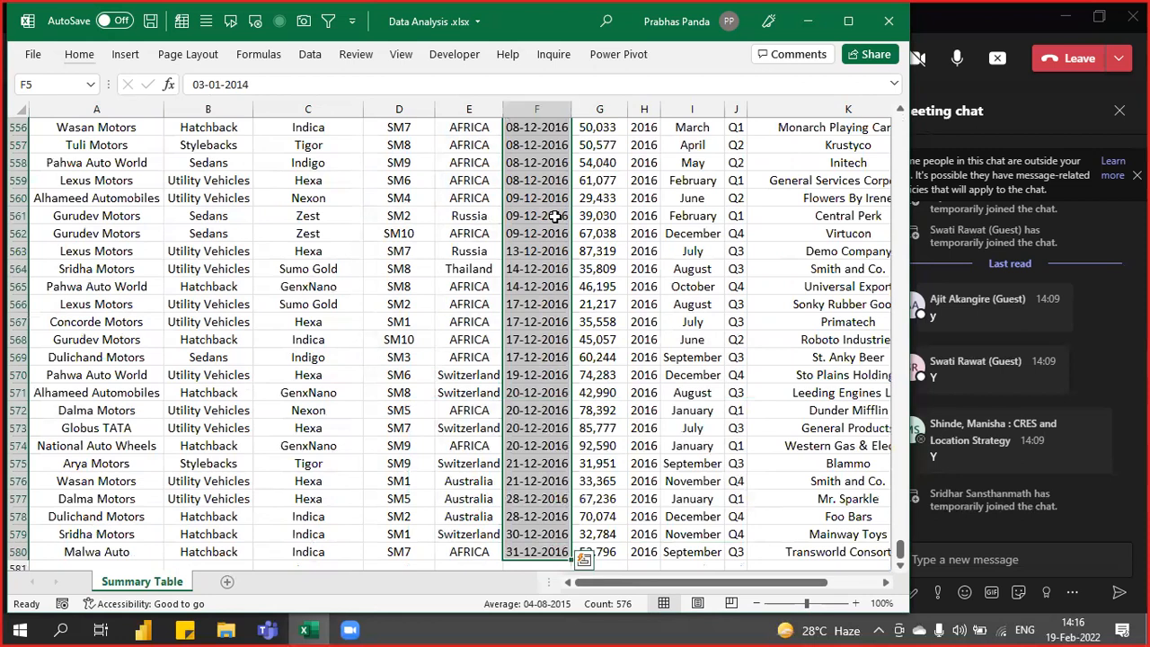
key("ctrl+BackSpace")
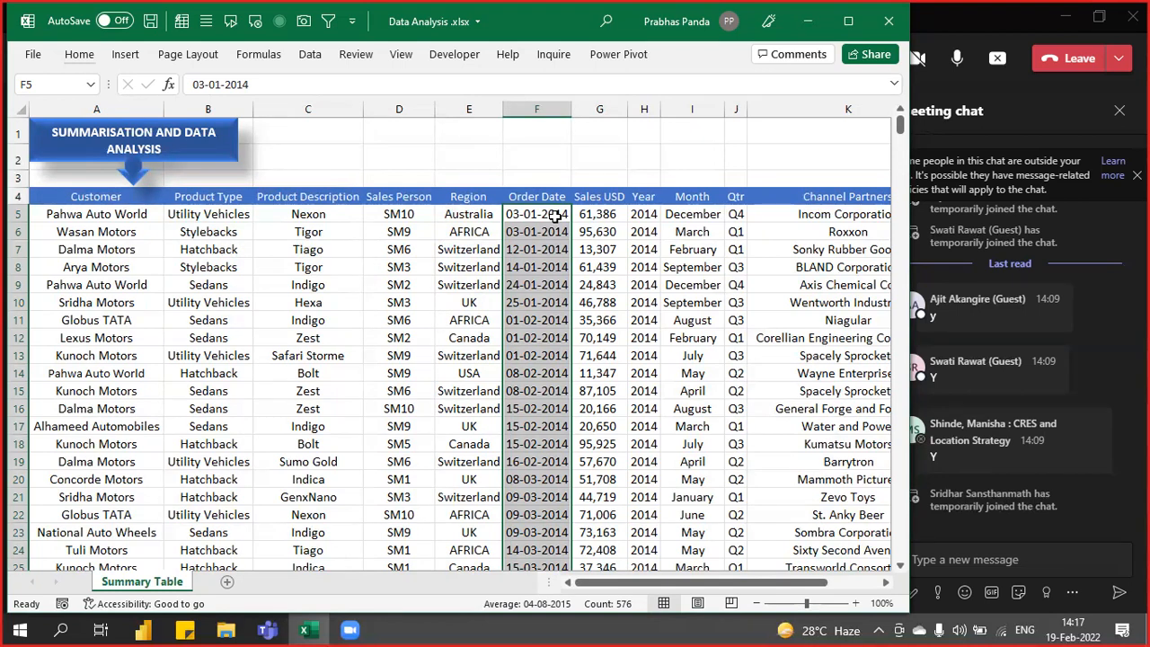
key("ctrl+shift+numbersign")
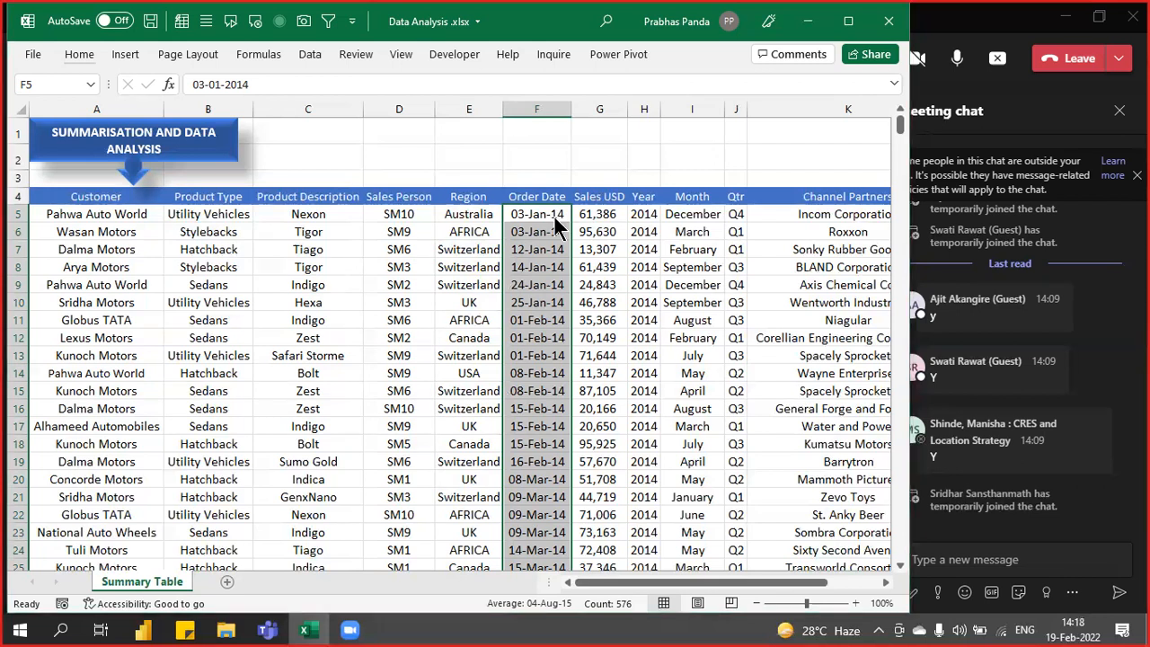
Open the On-Screen Keyboard to examine its layout for the formatting shortcuts, and minimise it.
key("super+s")
type("on")
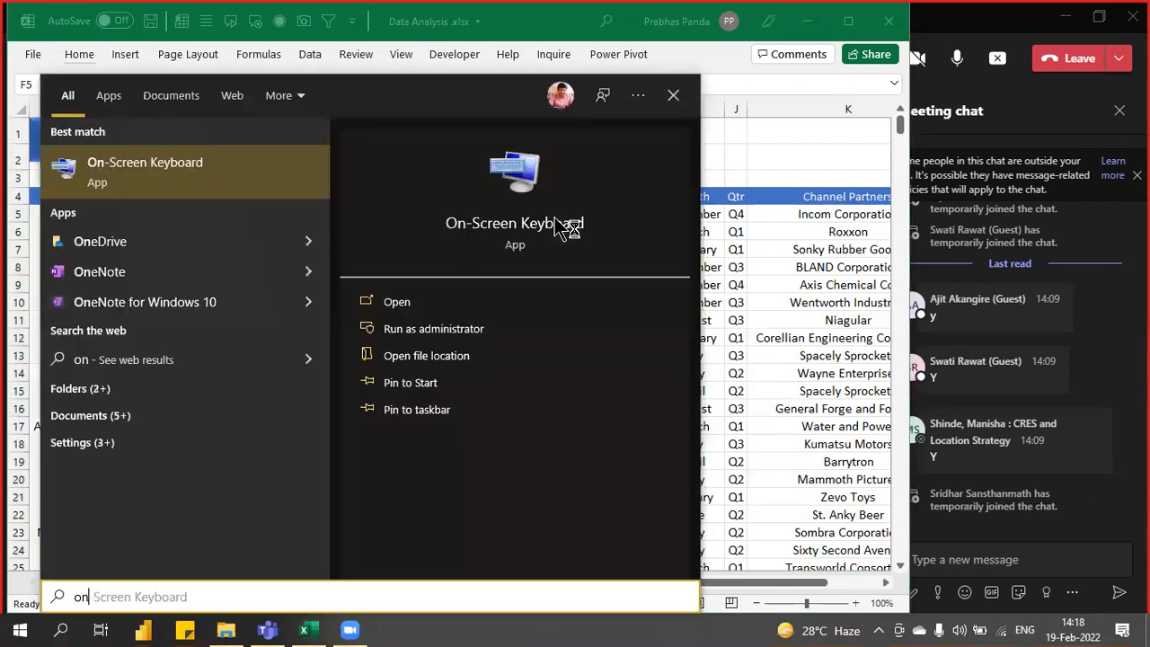
key("Return")
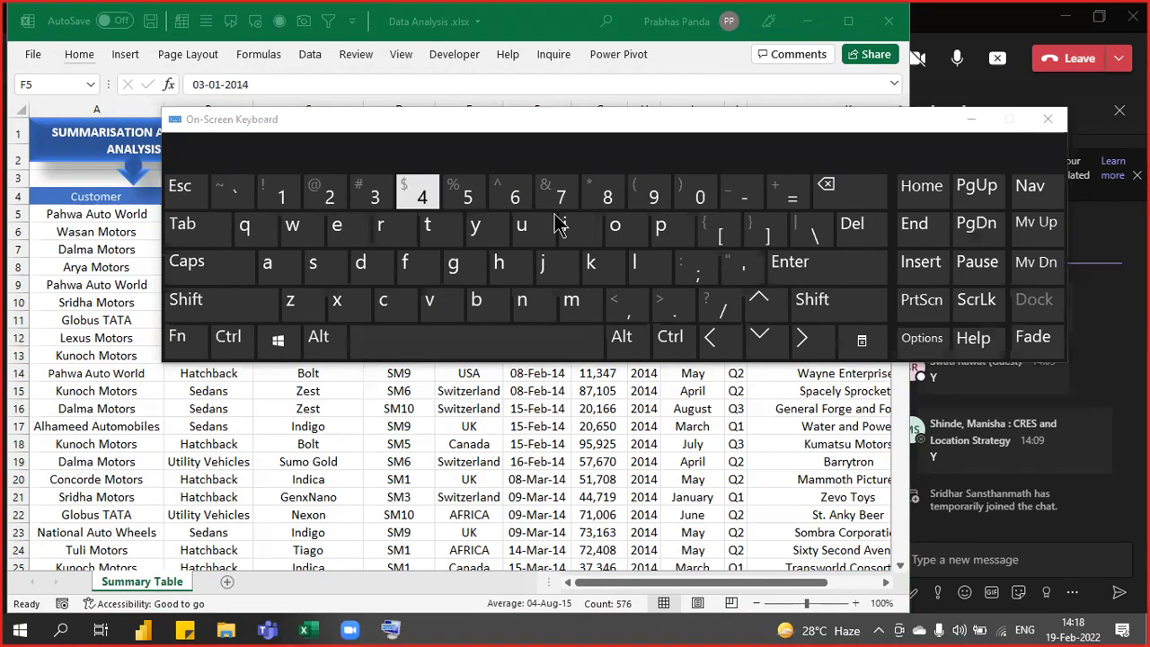
left_click(975, 122)
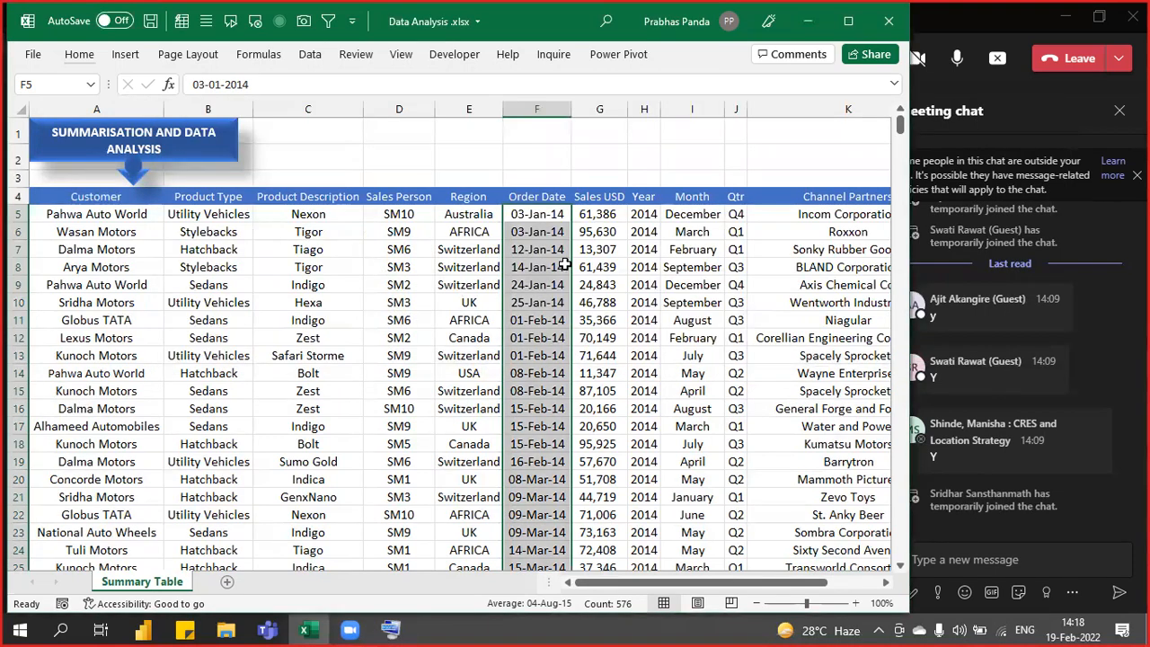
Format all Sales USD values from G5 to the end of the column with thousands separators and two decimal places.
left_click(606, 219)
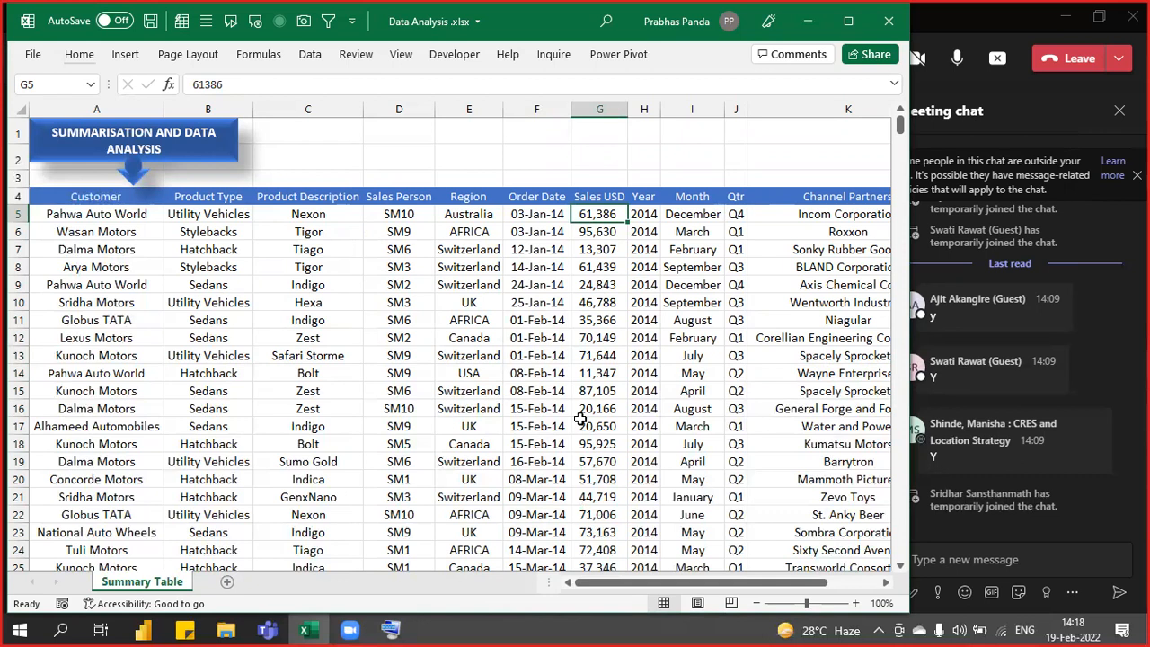
left_click(610, 213)
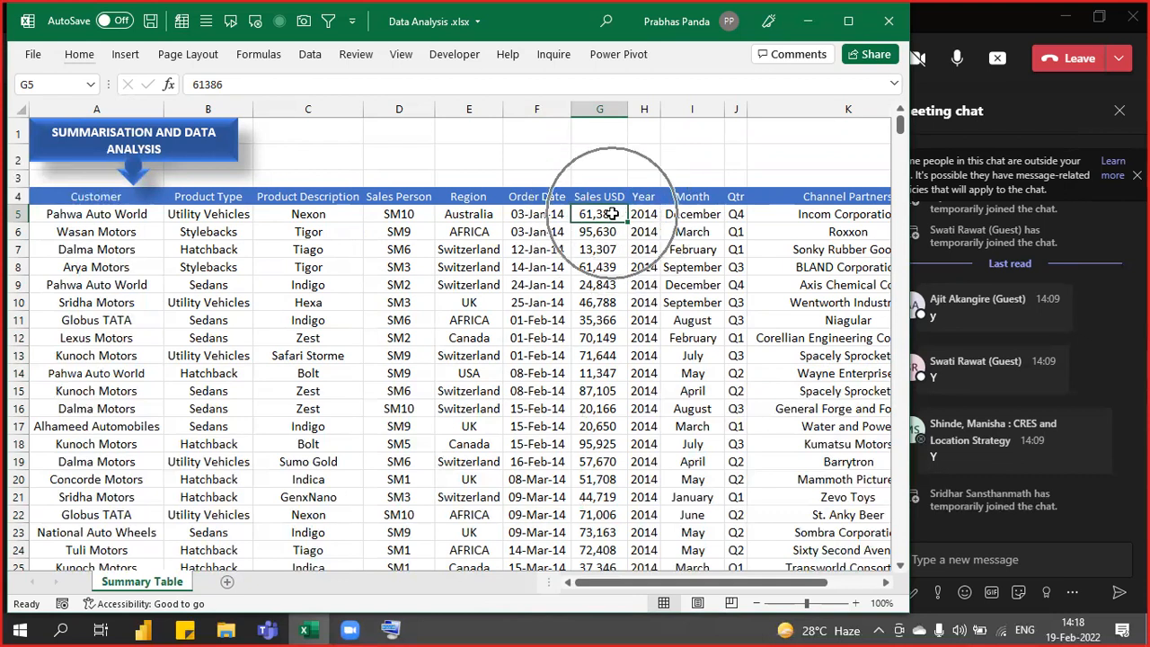
key("ctrl+shift+Down")
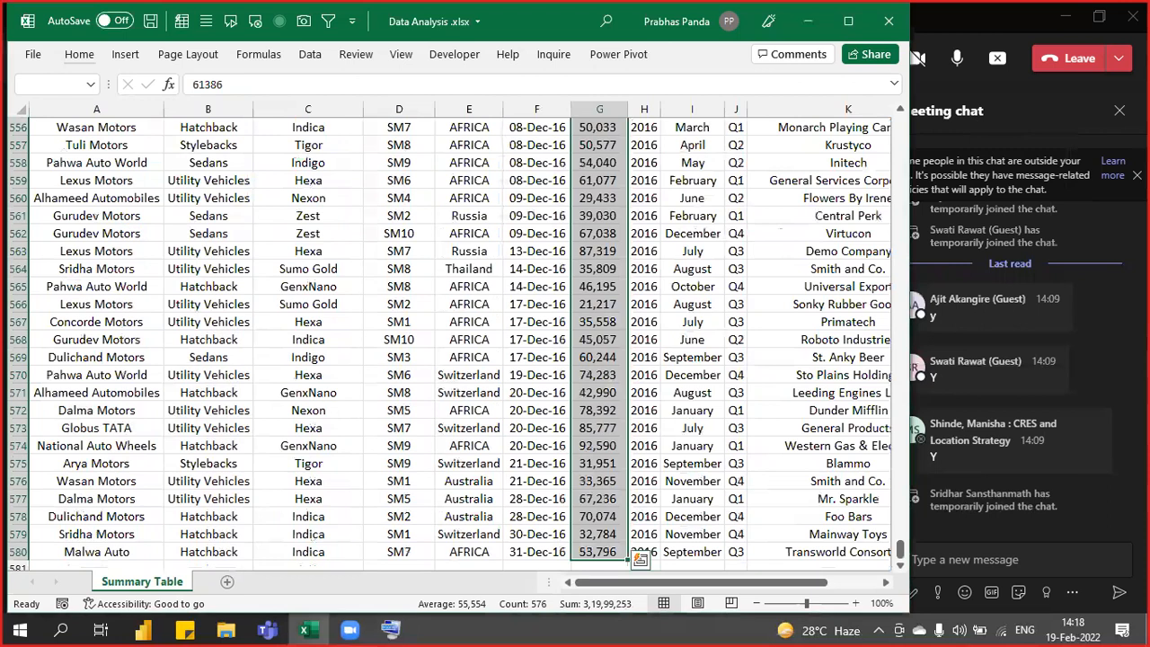
key("ctrl+BackSpace")
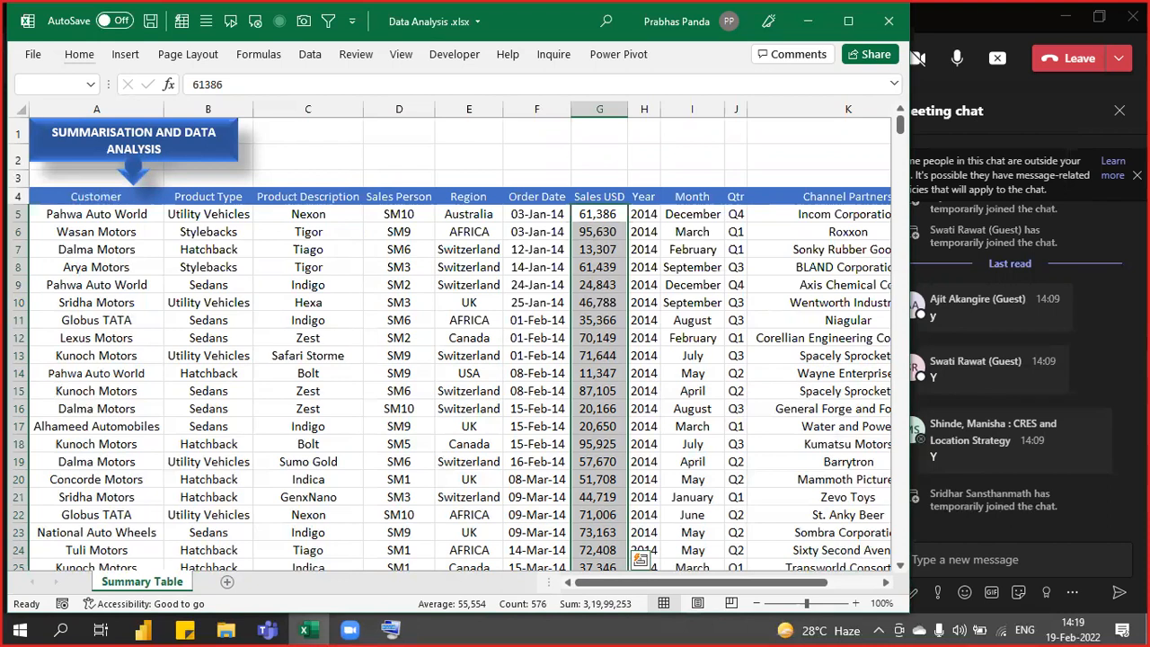
key("ctrl+shift+1")
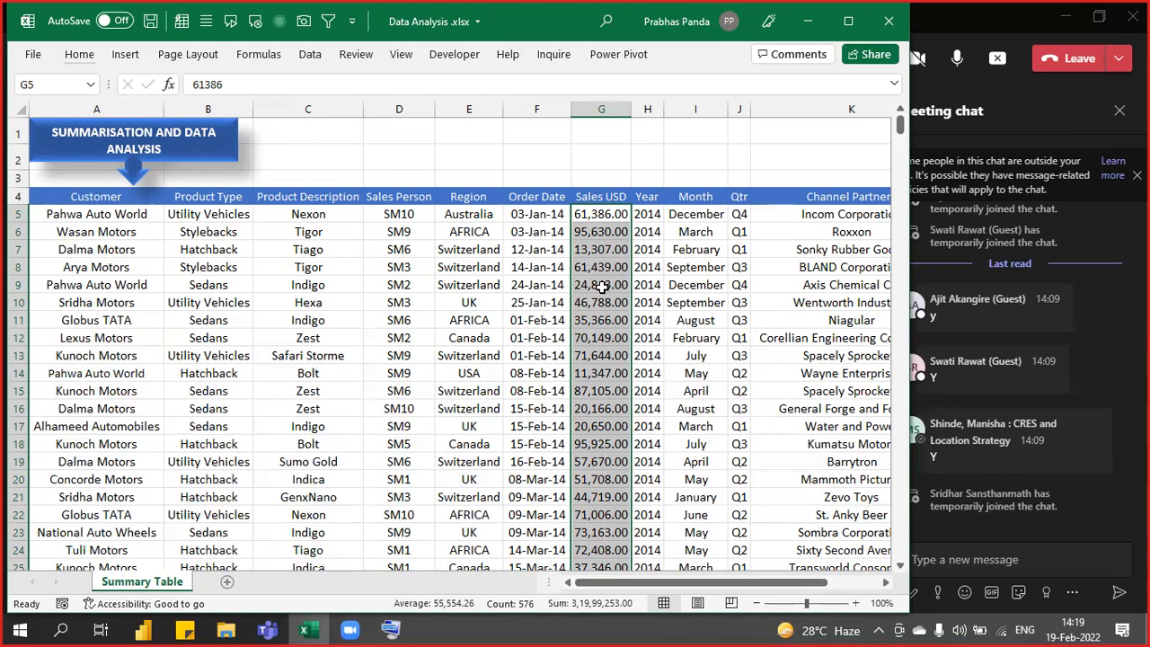
Reduce the selected Sales USD values to zero decimal places.
left_click(80, 56)
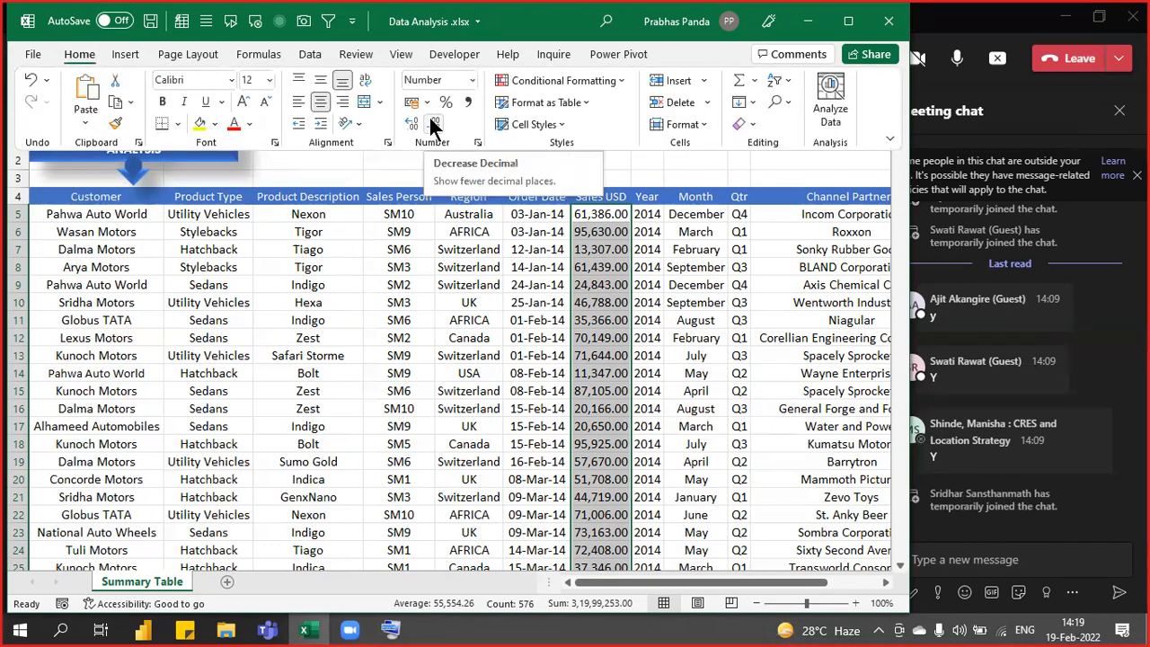
left_click(433, 125)
left_click(433, 126)
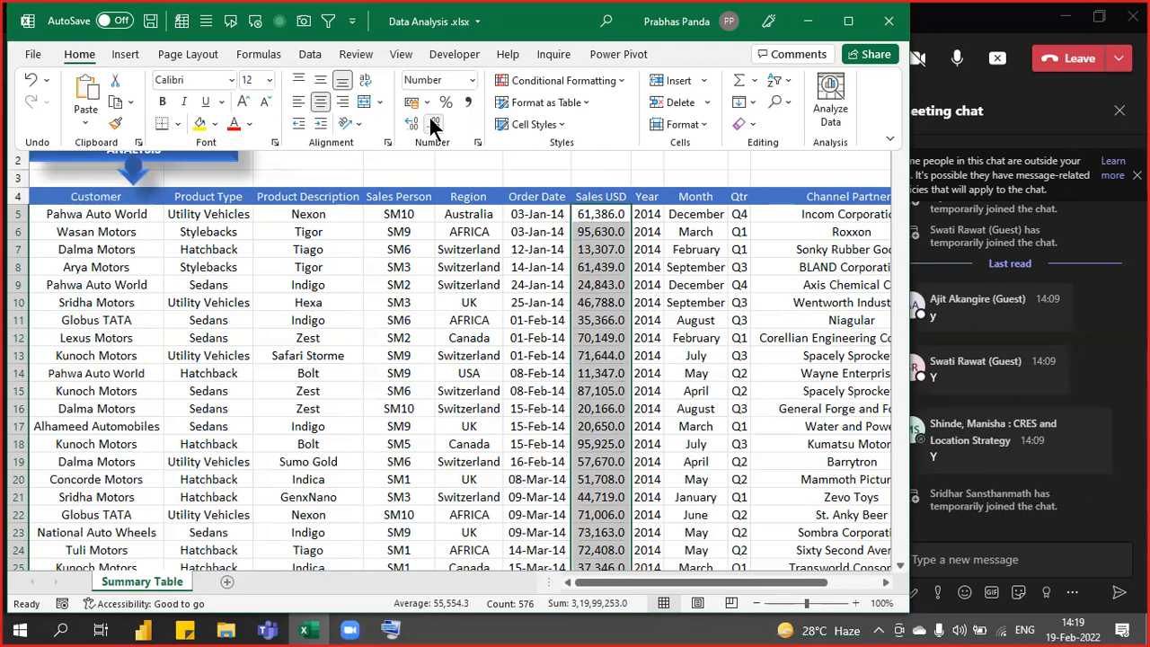
left_click(433, 126)
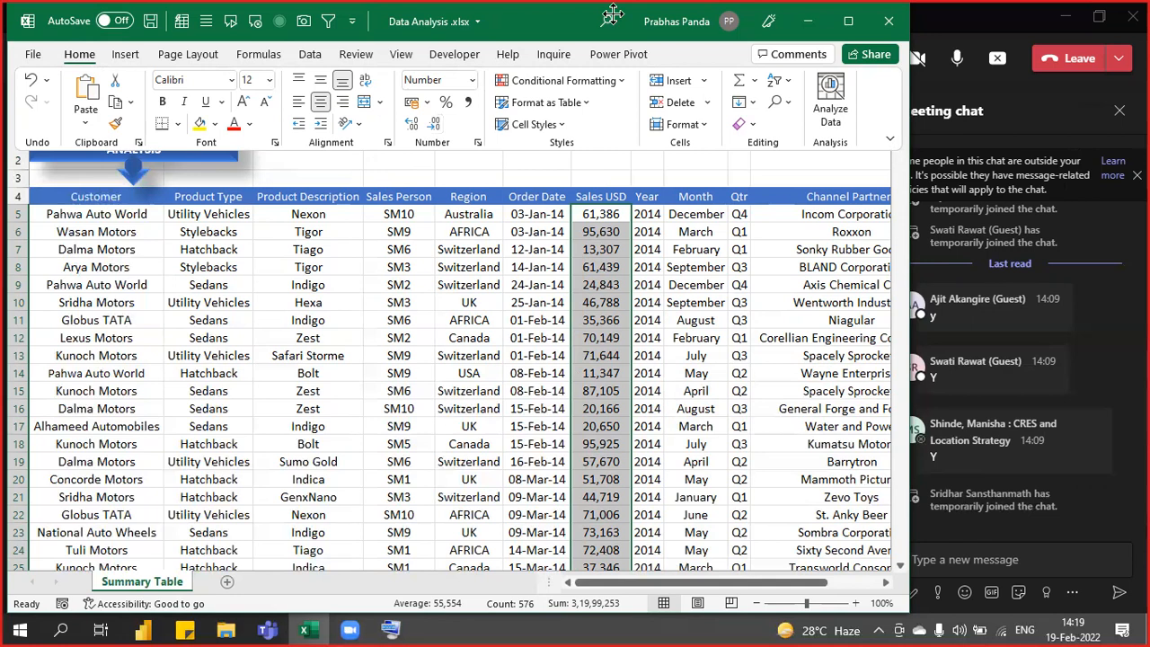
Switch to the Teams meeting, admit the guest waiting in the lobby, and return to the Excel workbook.
left_click(1037, 29)
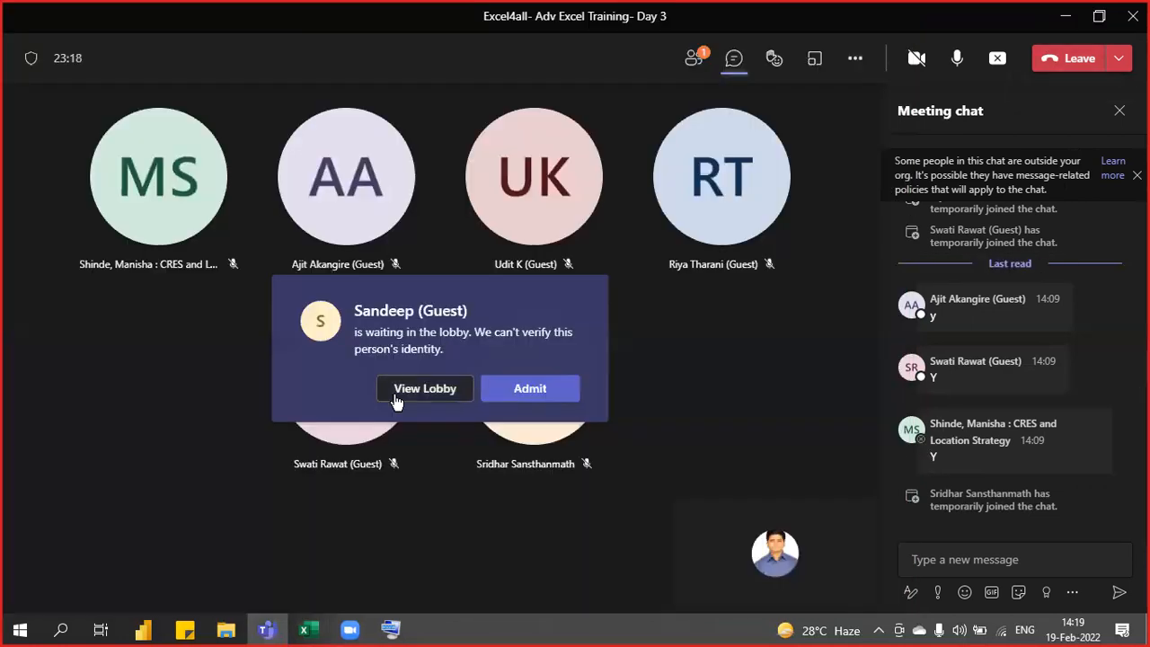
left_click(522, 395)
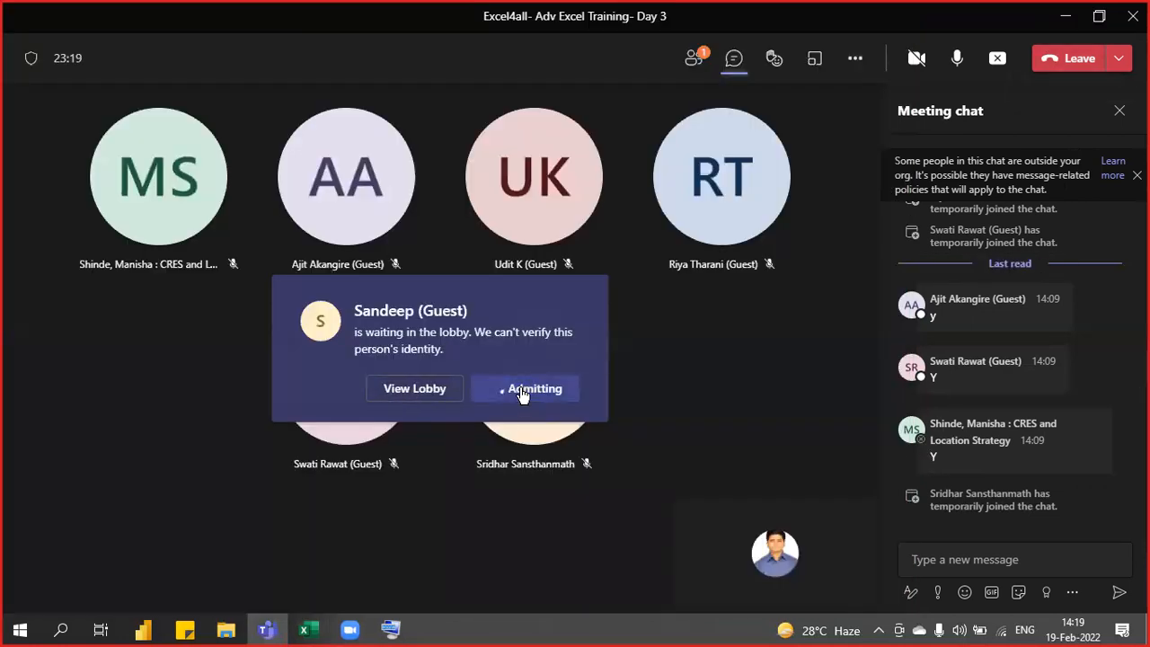
left_click(392, 629)
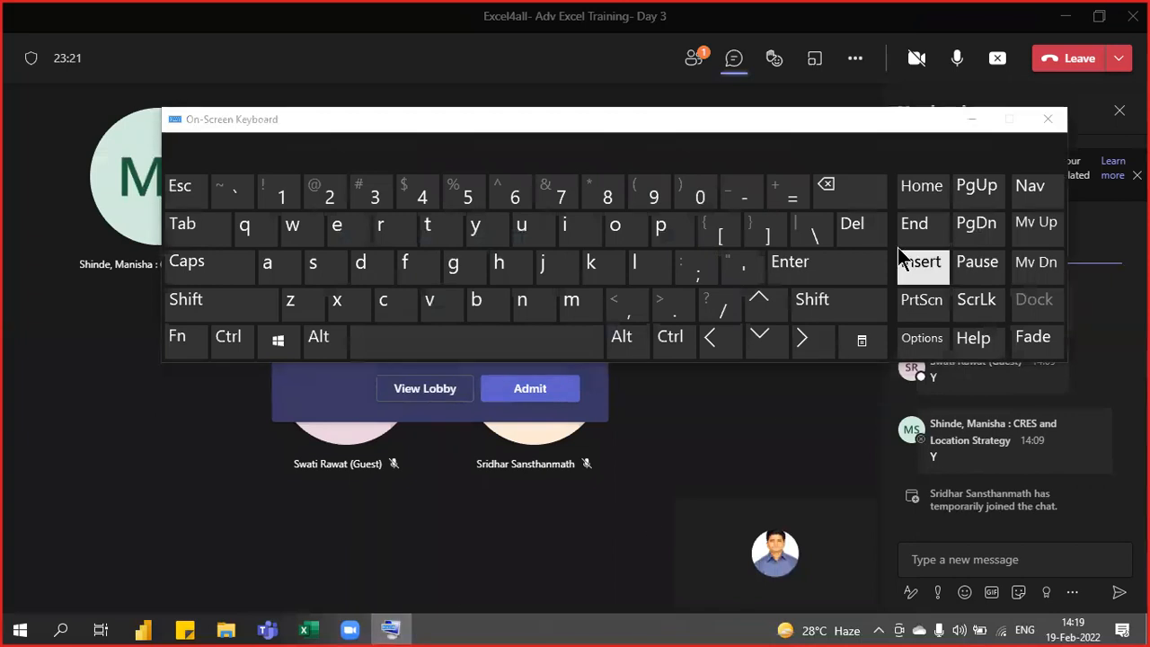
left_click(970, 119)
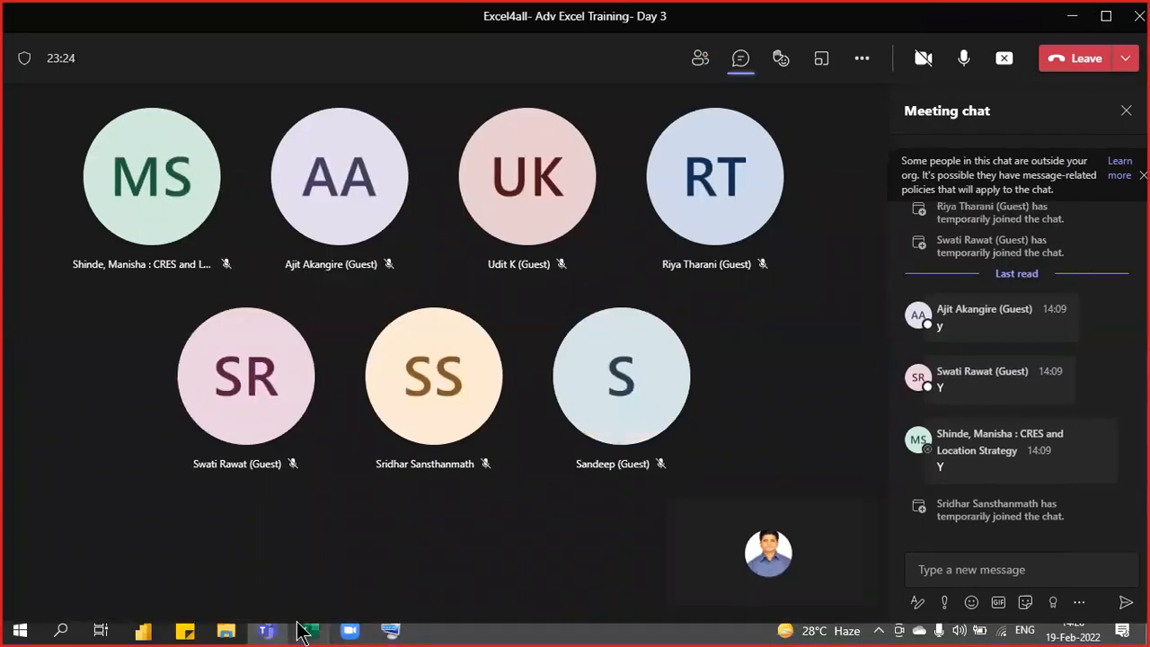
left_click(1110, 18)
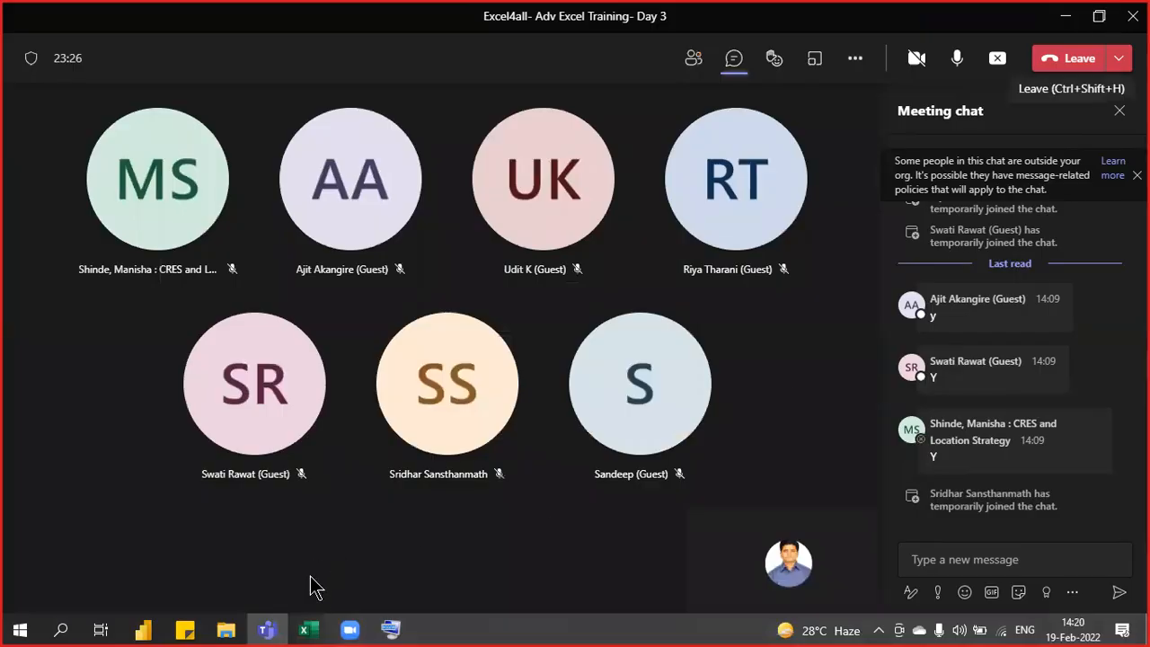
left_click(305, 628)
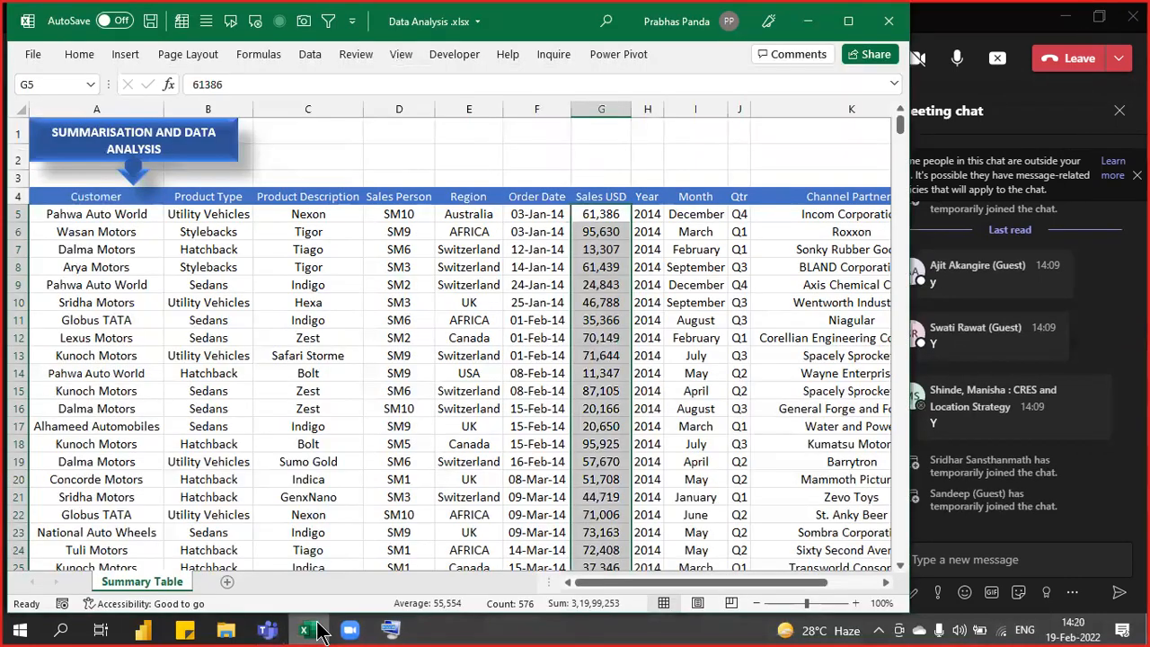
Look up the Data Analysis .xlsx file in its File Explorer folder and return to the workbook.
left_click(516, 248)
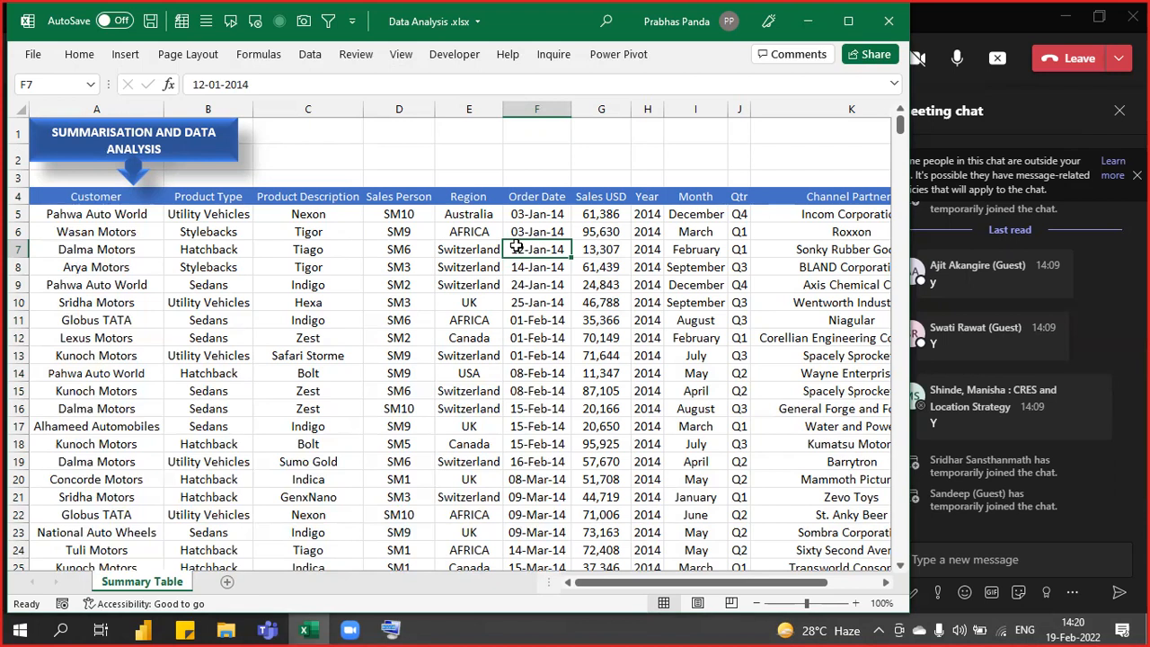
left_click(226, 630)
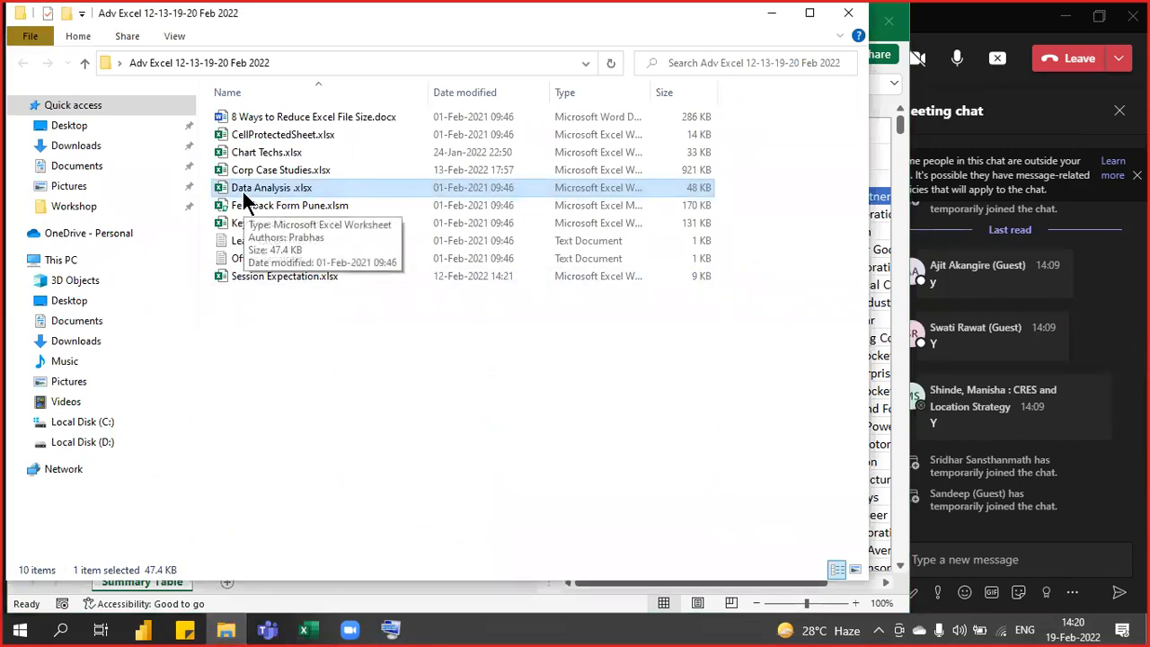
left_click(771, 15)
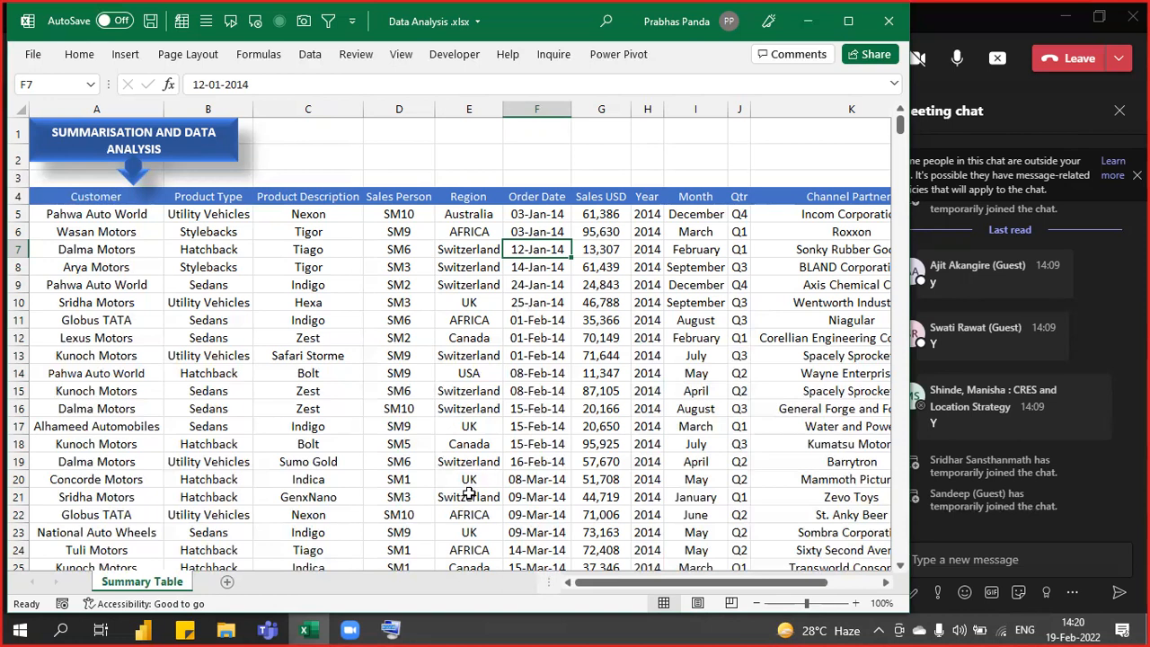
Compare the Order Date column with the Month column by selecting columns F and I.
left_click(539, 109)
left_click(688, 107, "ctrl")
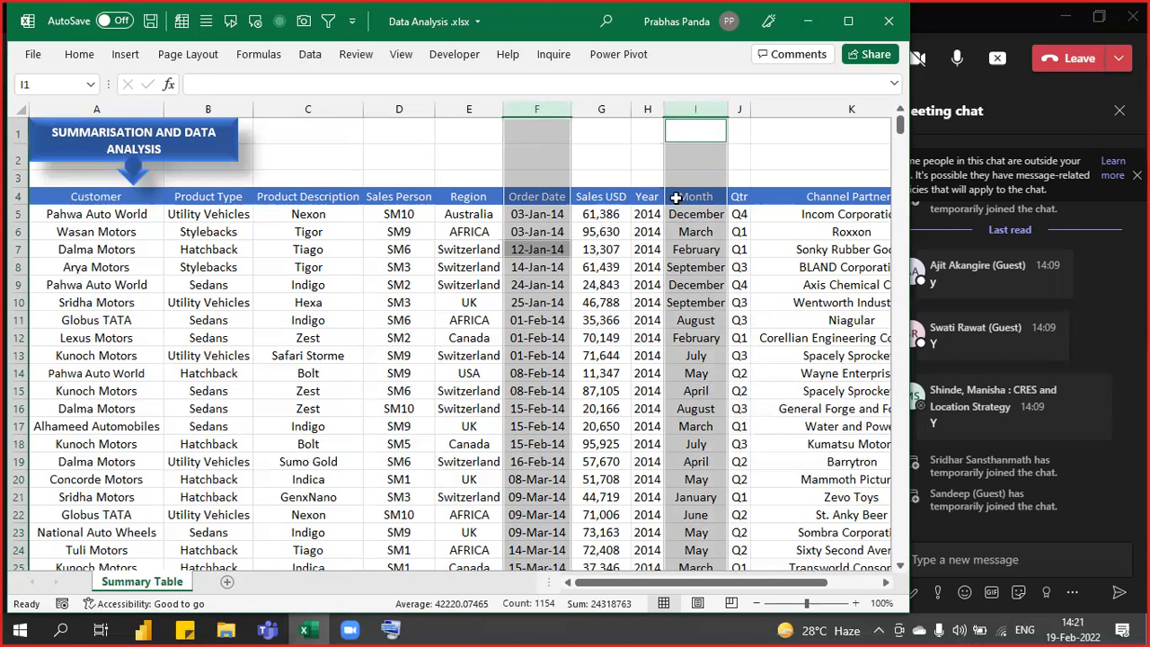
left_click(596, 135)
left_click(537, 107)
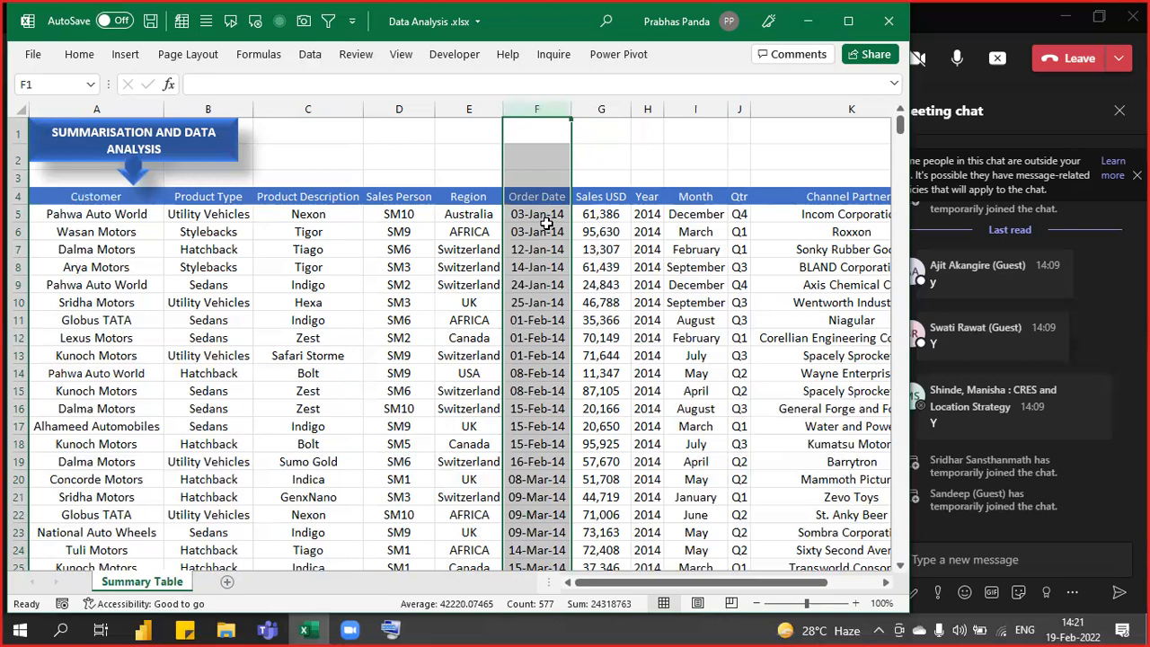
Enter the formula =TEXT(F5,"mmmm") in I5 to derive the full month name from the order date.
left_click(697, 217)
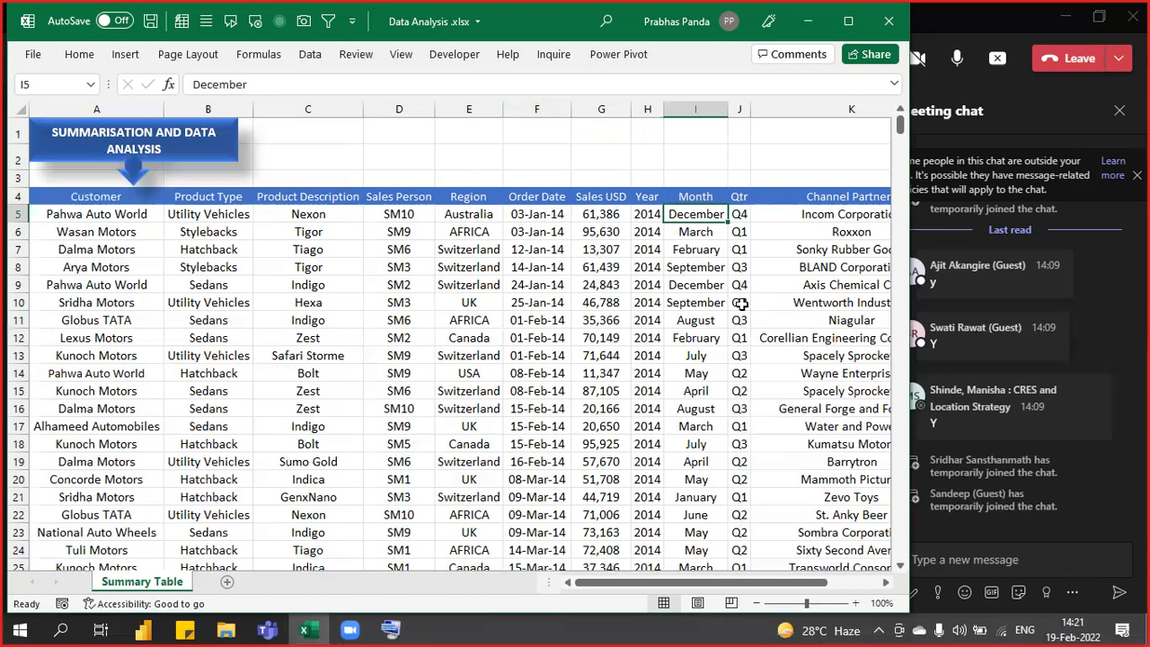
type("=")
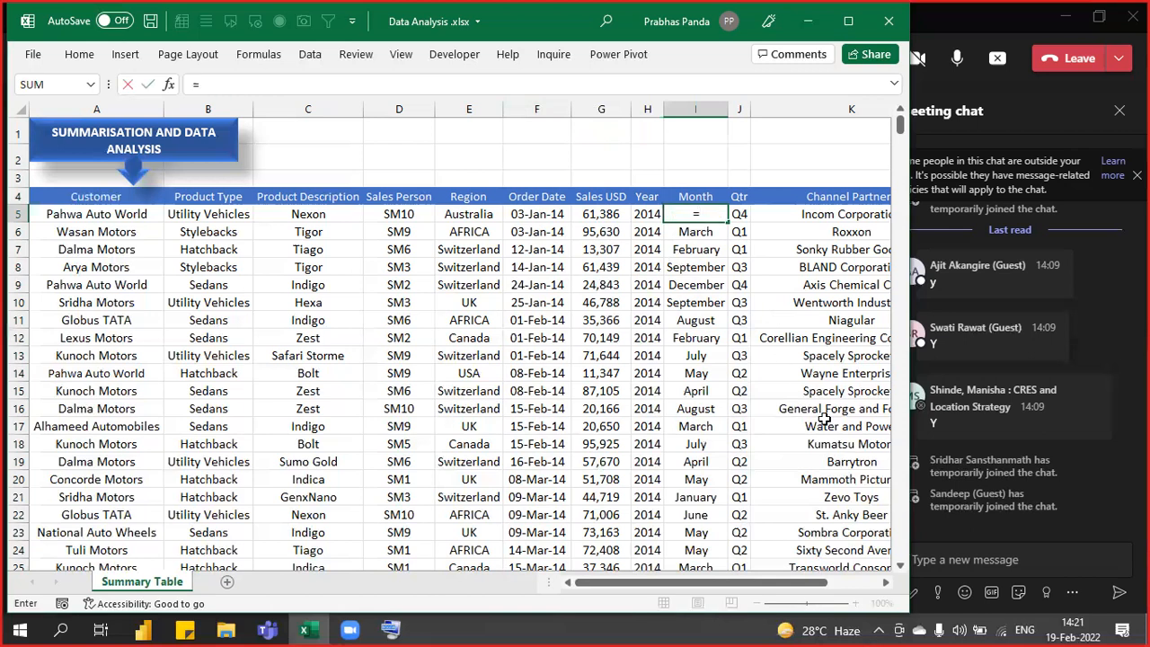
type("TEXT")
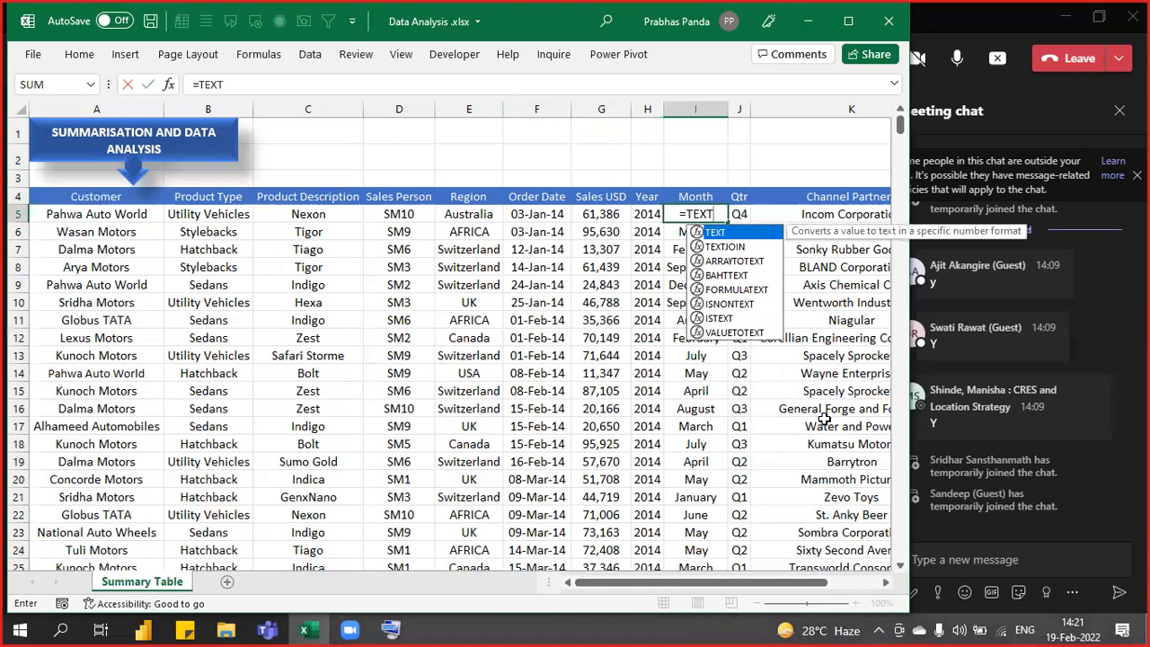
key("Escape")
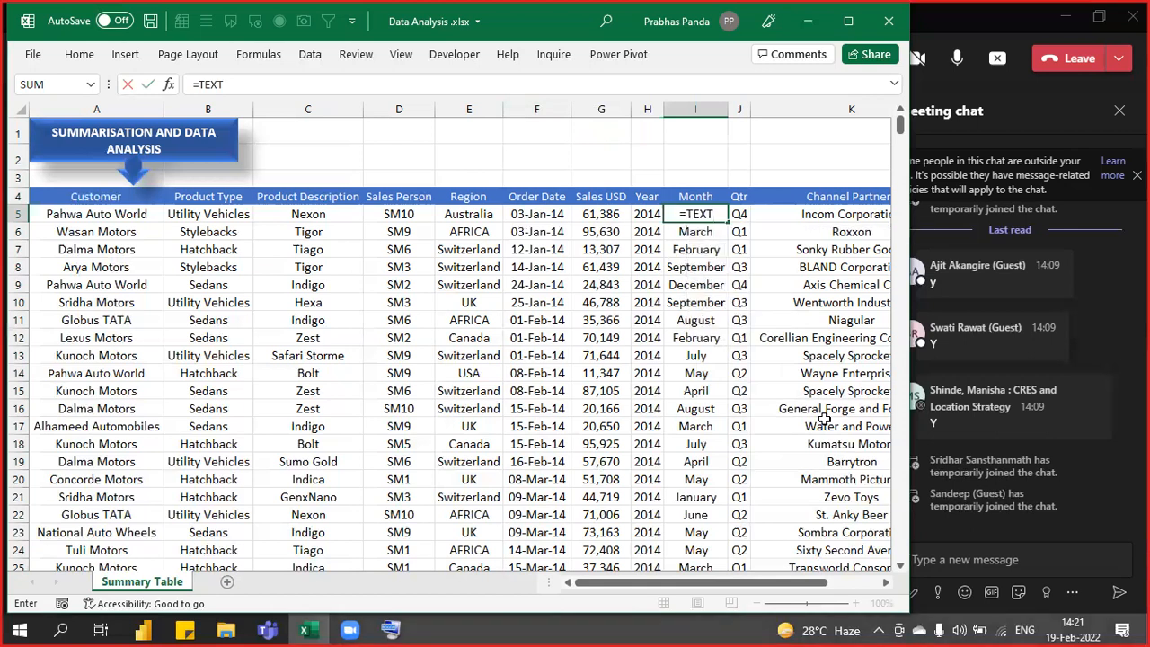
key("ctrl+Return")
type("=TEXT(")
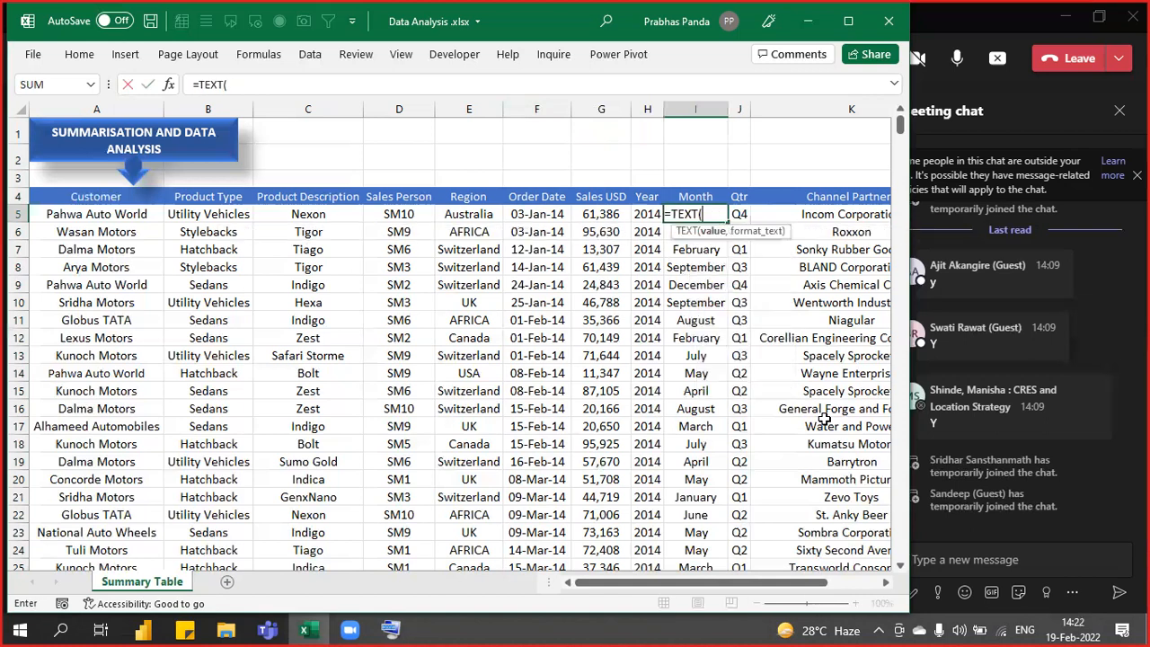
key("Left")
key("Left")
key("Left")
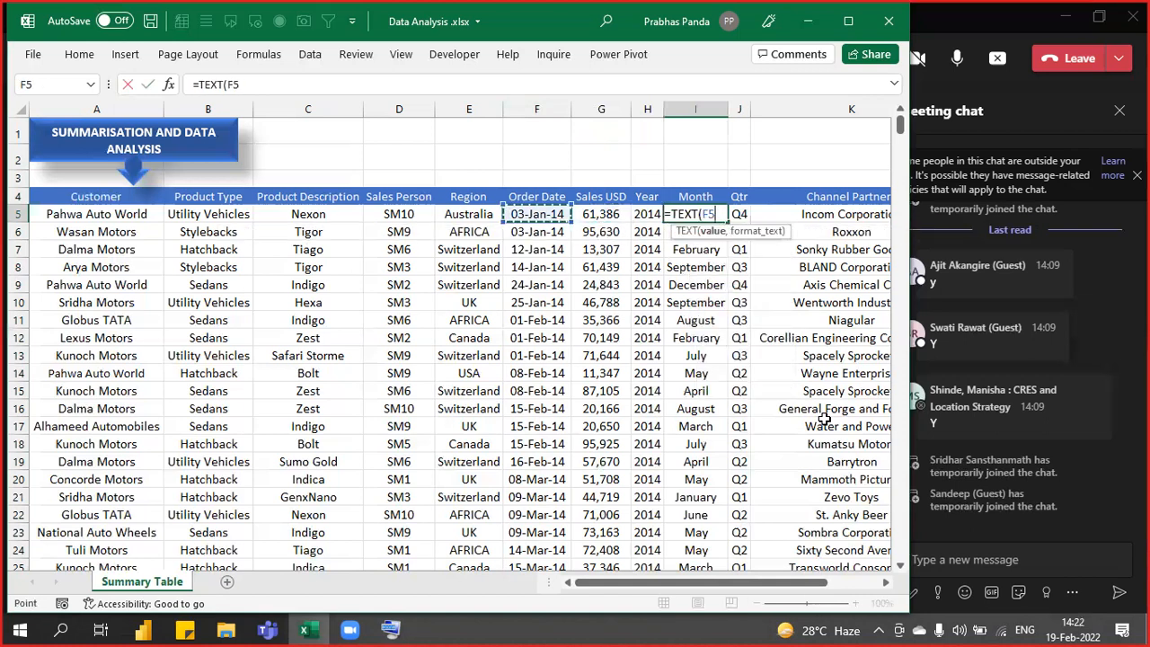
type(",\"")
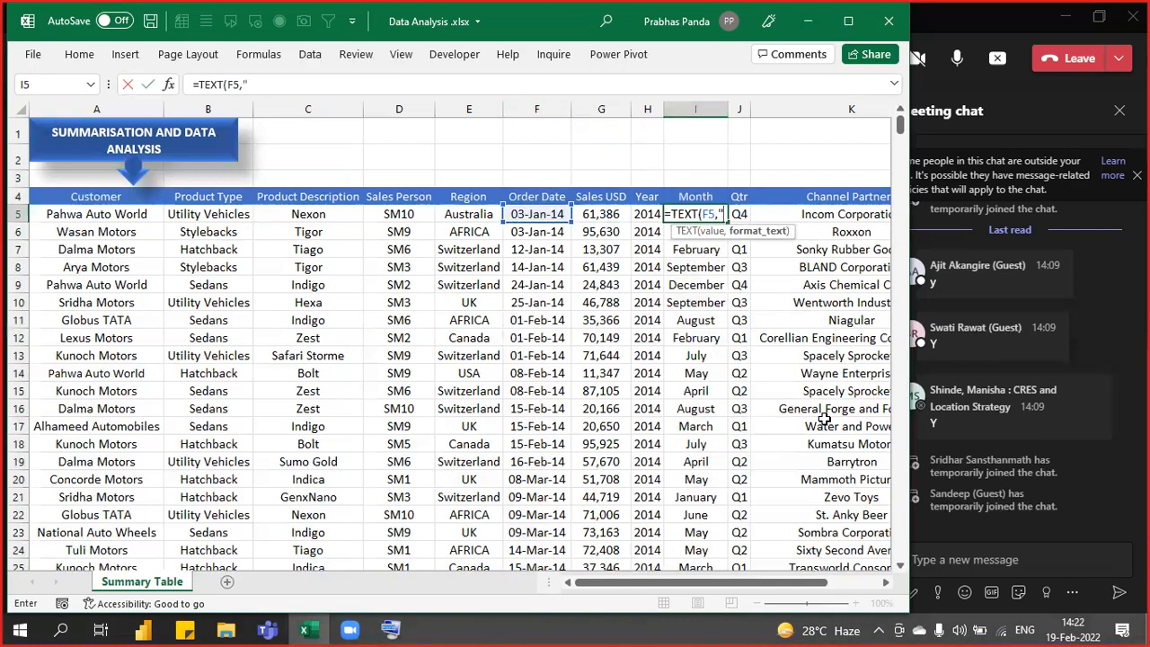
type("mmmm\"")
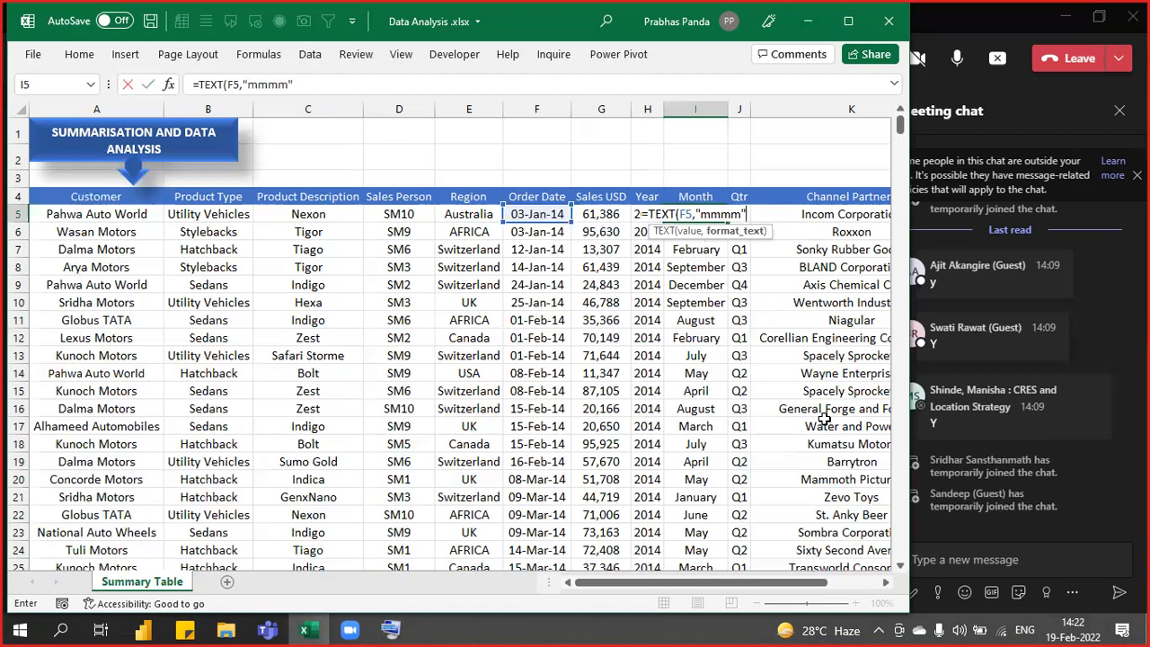
key("Return")
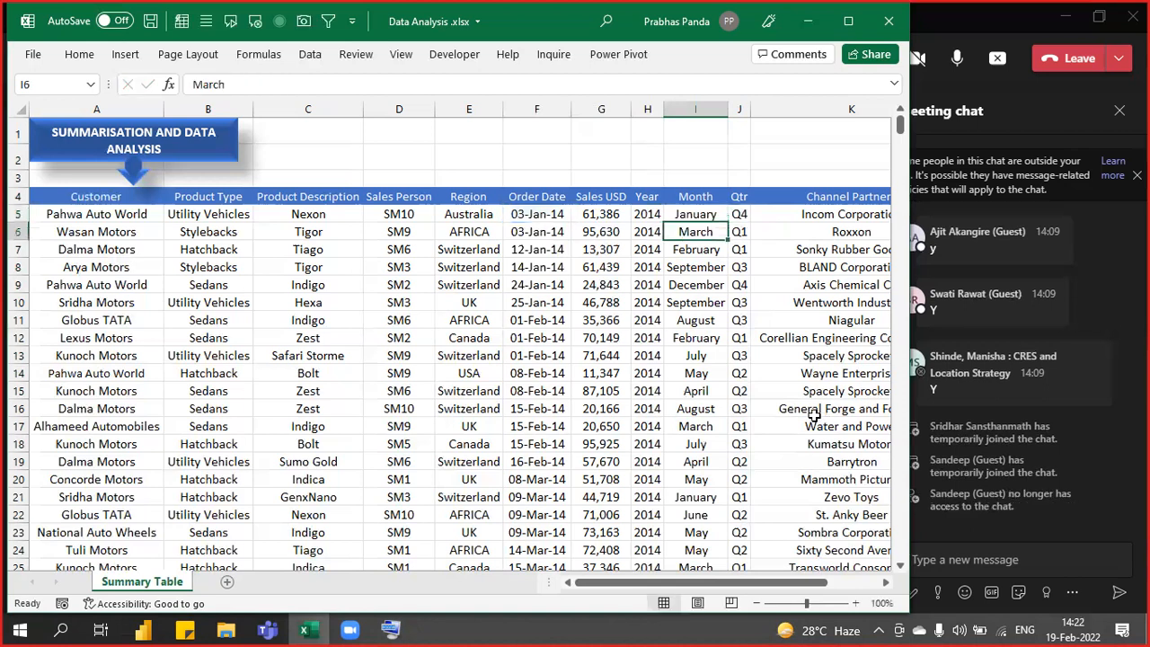
Fill the month formula from I5 down the whole Month column and open I5's formula for review.
left_click(707, 214)
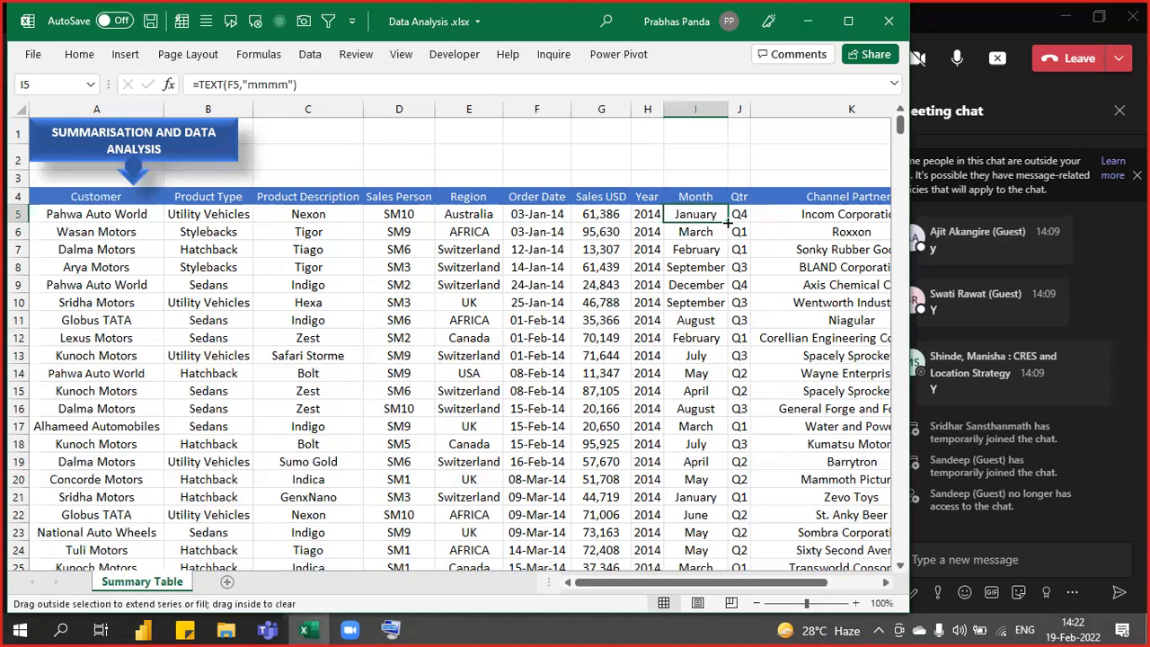
double_click(726, 222)
key("F2")
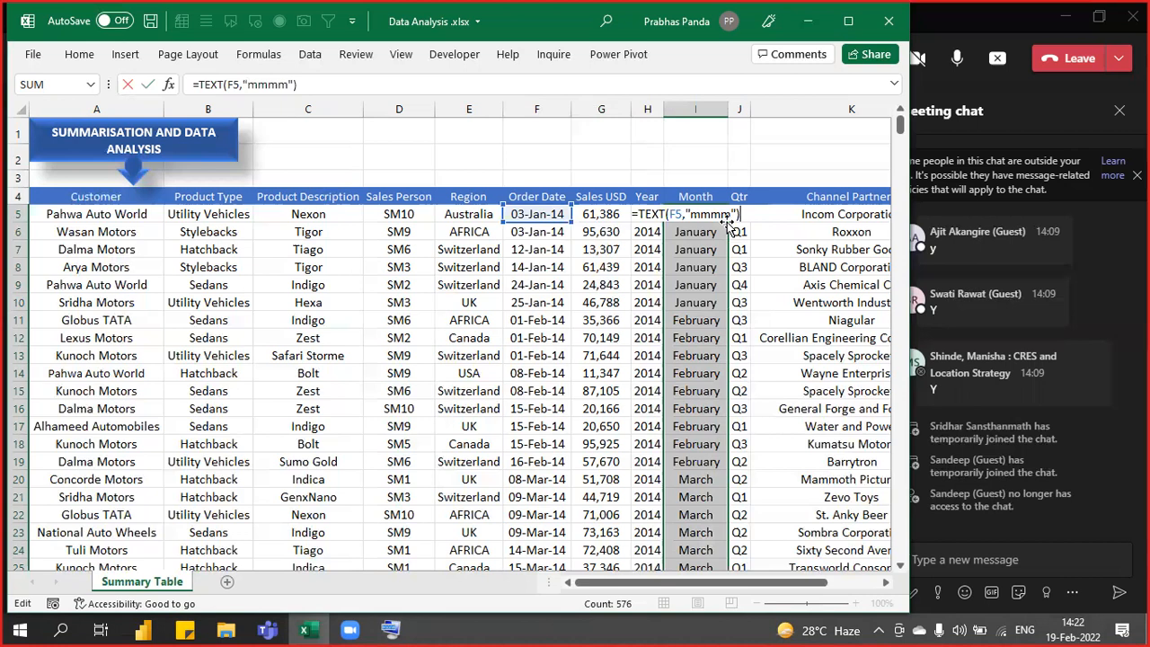
Switch to the Teams meeting and admit the guest waiting in the lobby.
left_click(950, 25)
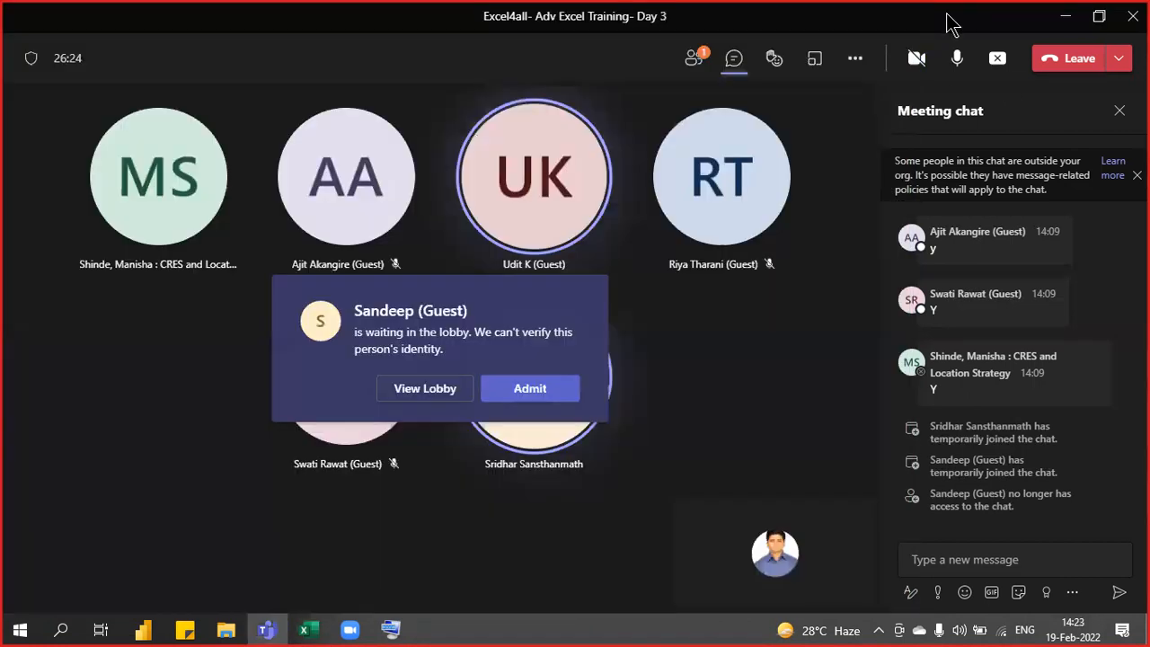
left_click(537, 395)
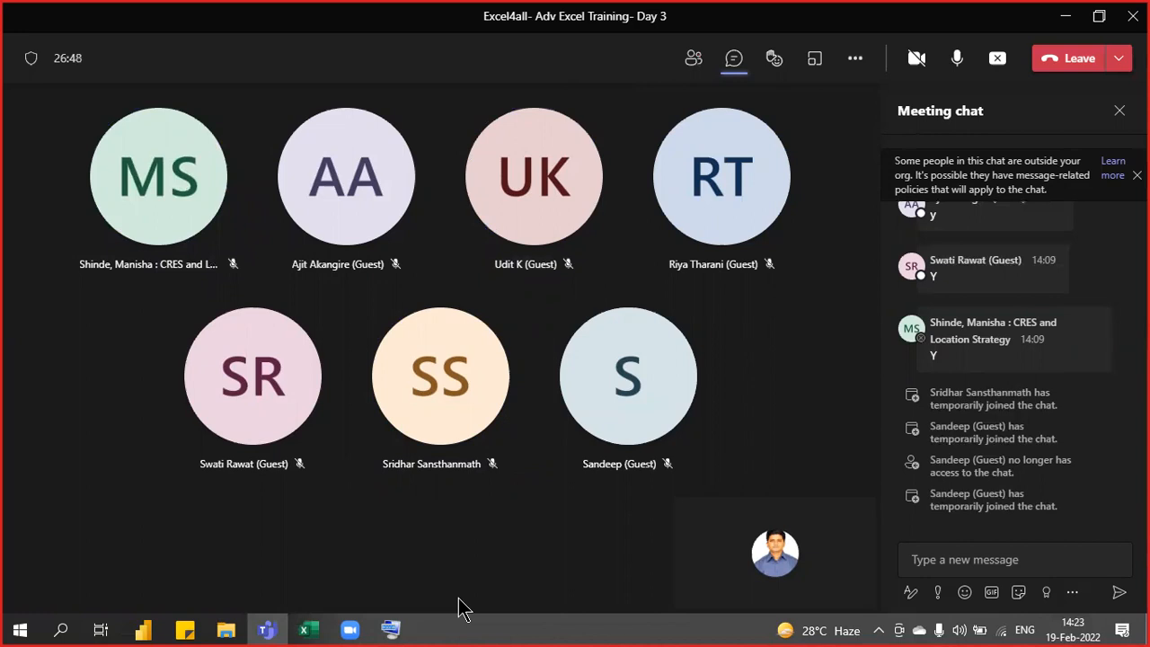
Switch back to the Data Analysis workbook in Excel and leave the formula editing in I5.
mouse_move(352, 634)
left_click_drag(349, 625, 267, 626)
left_click(349, 630)
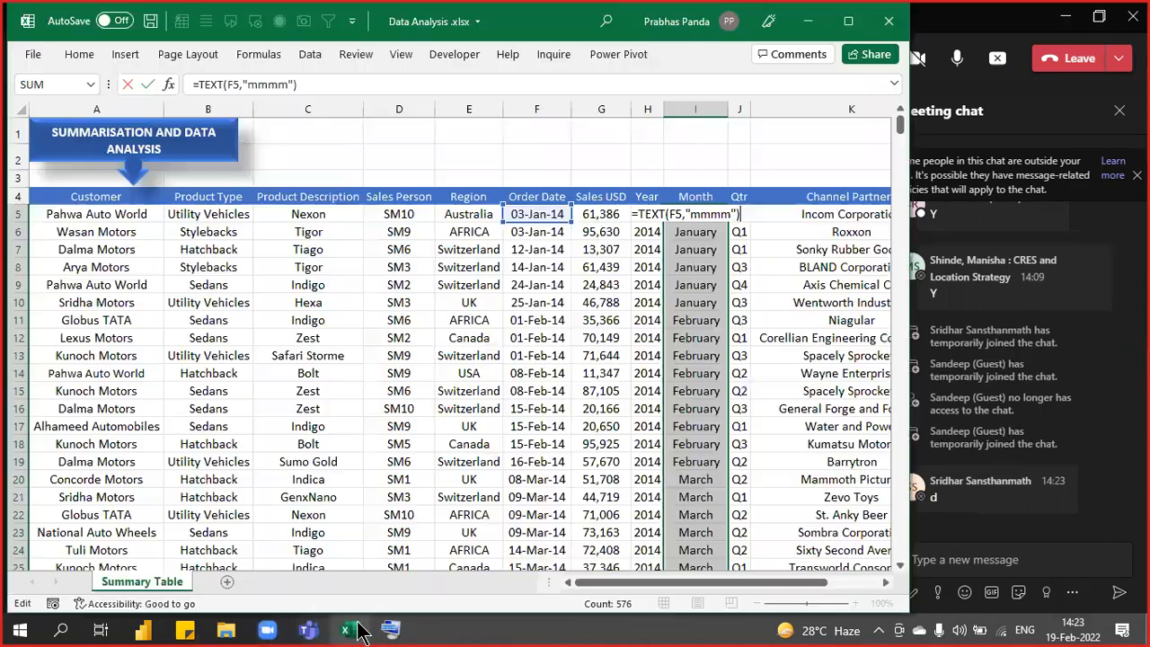
left_click(407, 395)
Insert a PivotTable on a new worksheet from the Summary Table range A4:K580.
left_click(128, 238)
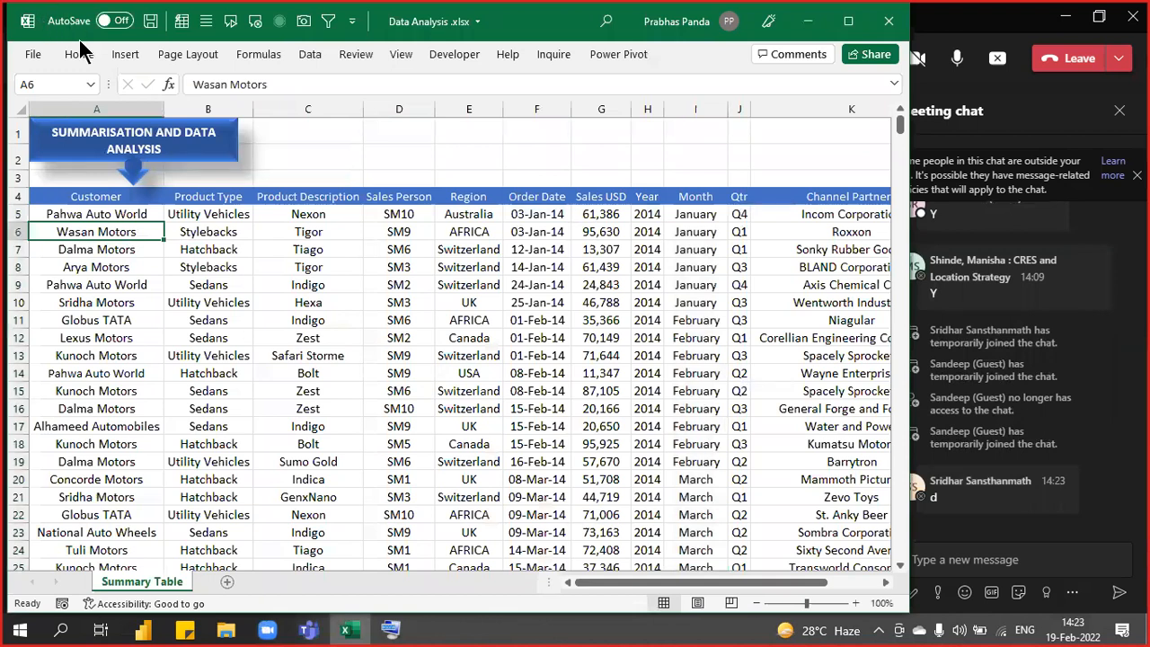
left_click(130, 56)
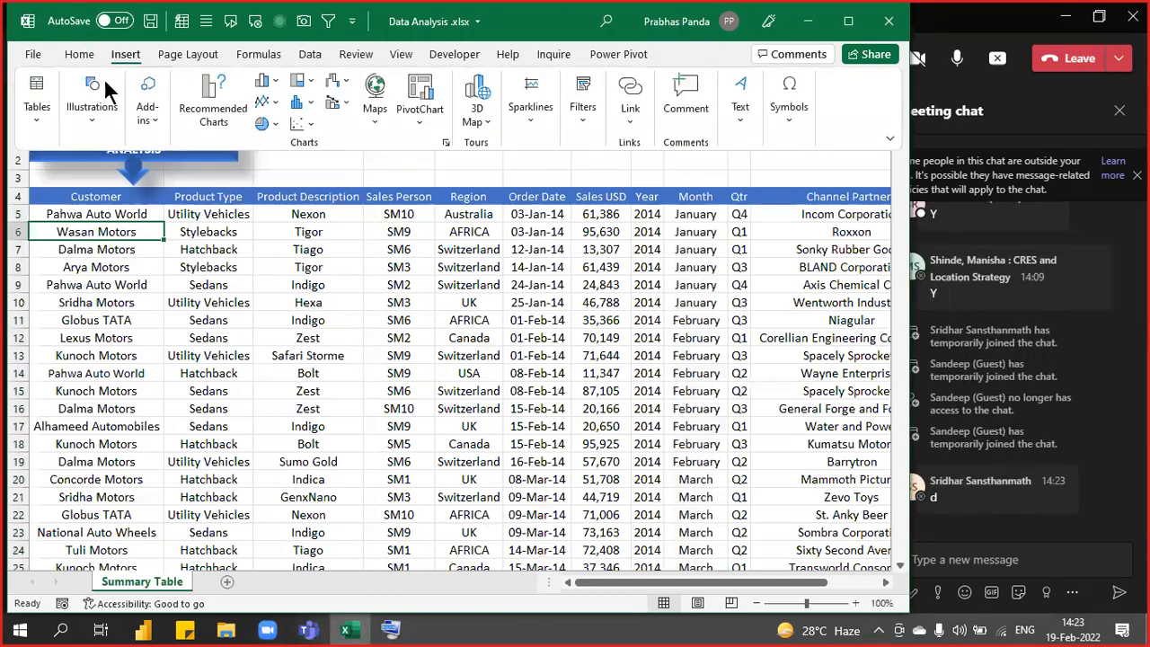
left_click(41, 115)
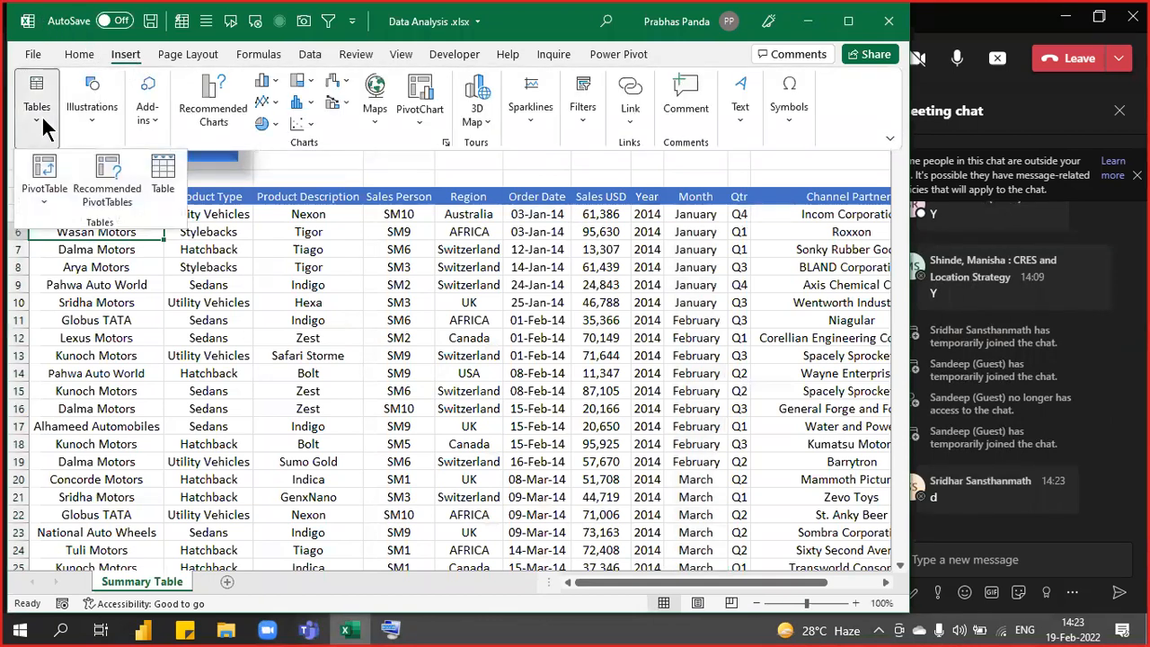
left_click(54, 176)
key("ctrl")
key("ctrl")
key("ctrl")
key("ctrl")
key("ctrl")
key("ctrl")
key("ctrl")
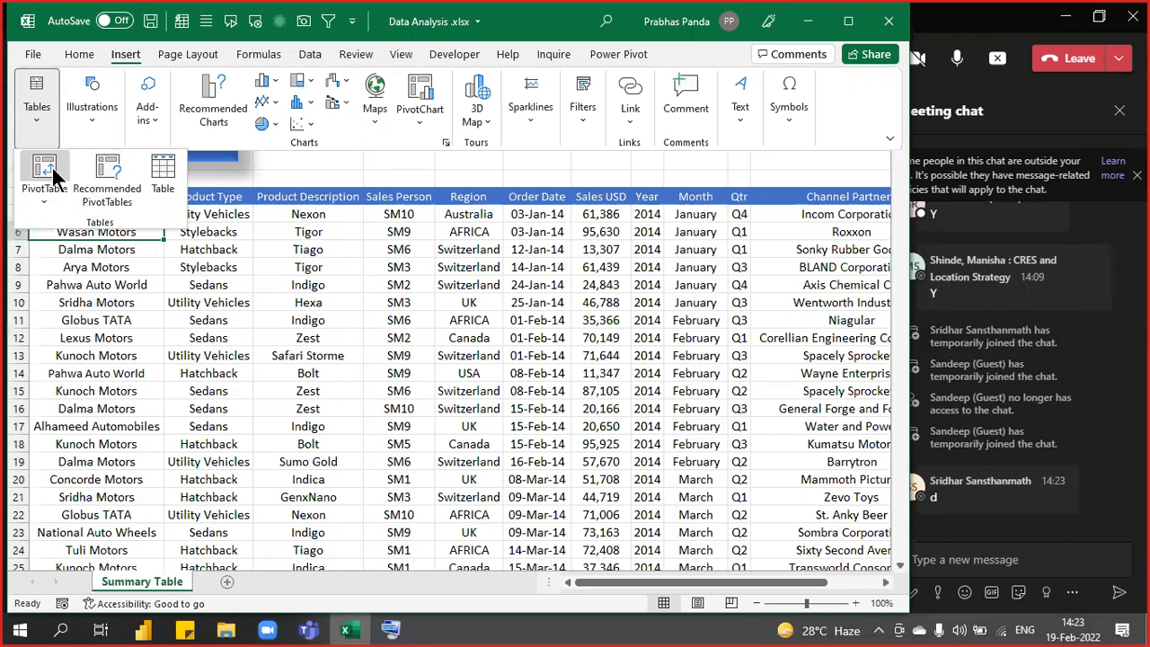
left_click(54, 175)
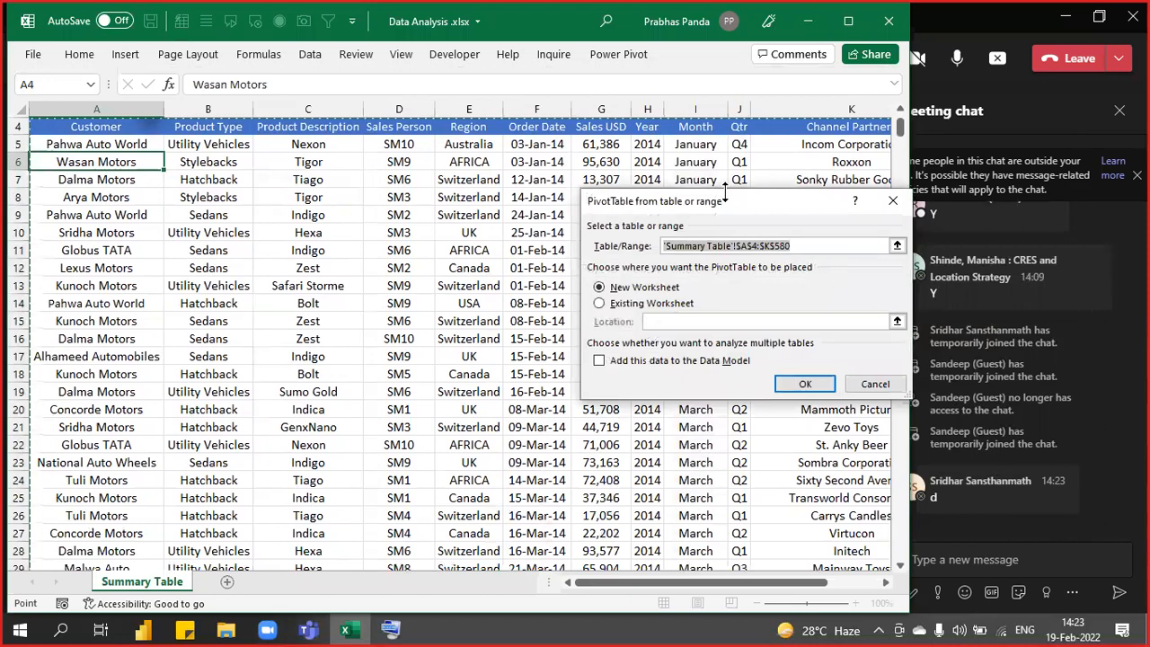
left_click_drag(716, 202, 563, 167)
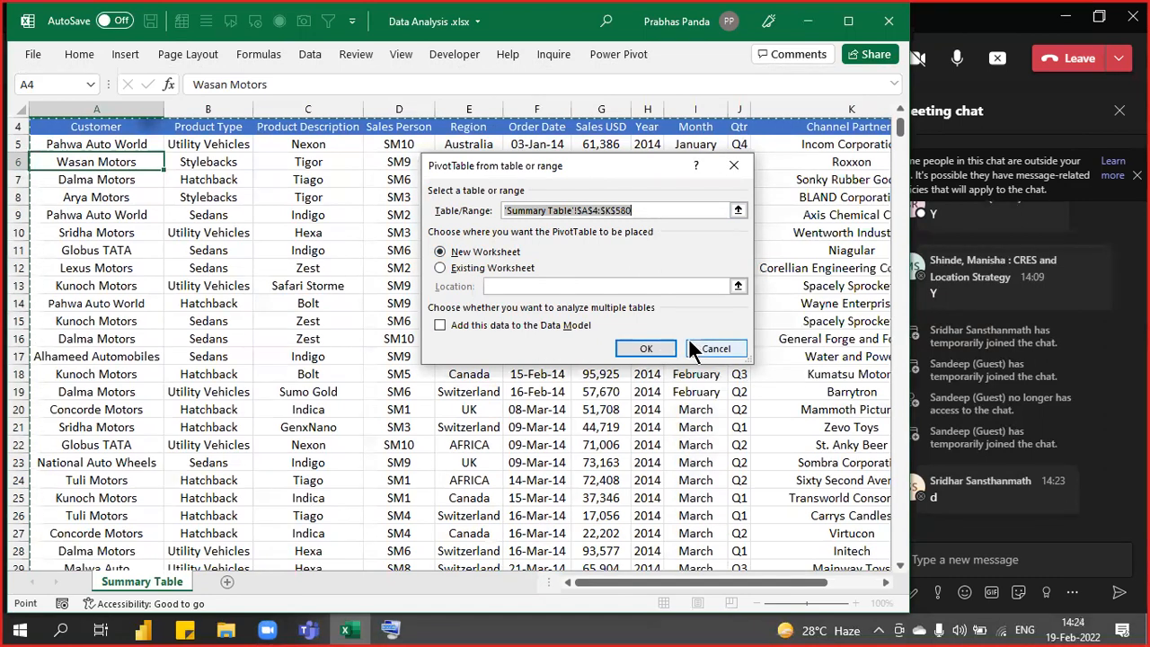
left_click(660, 350)
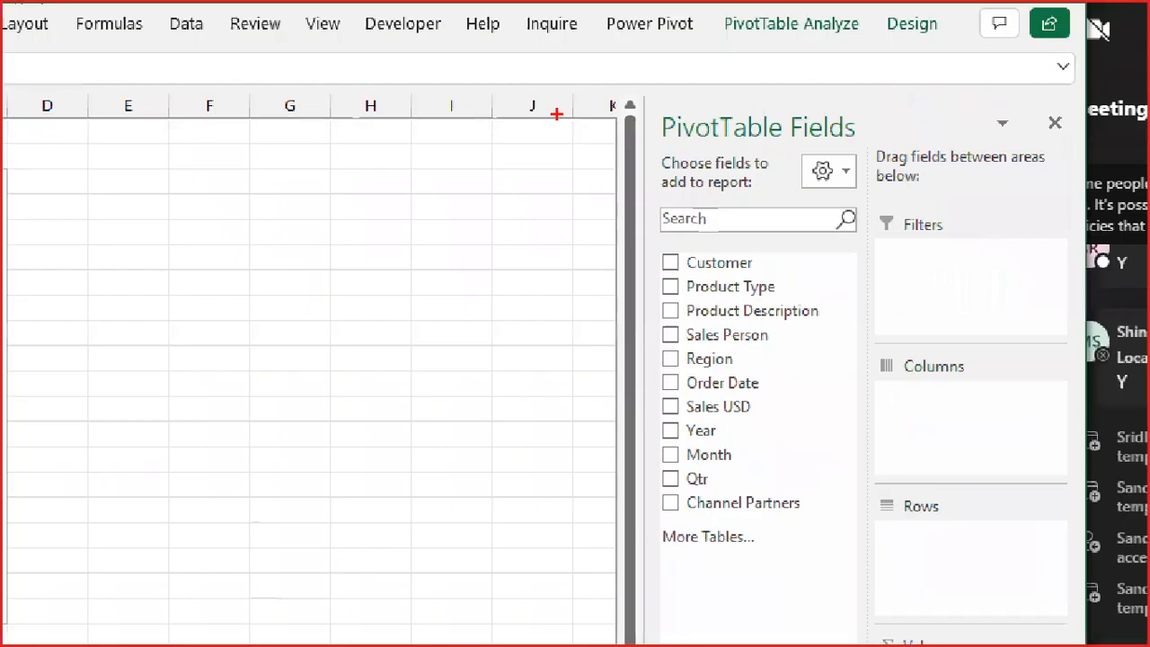
Examine the PivotTable field list and the empty Filters, Columns, Rows and Values areas.
mouse_move(641, 223)
left_mouse_down()
mouse_move(833, 521)
mouse_move(825, 608)
left_mouse_up()
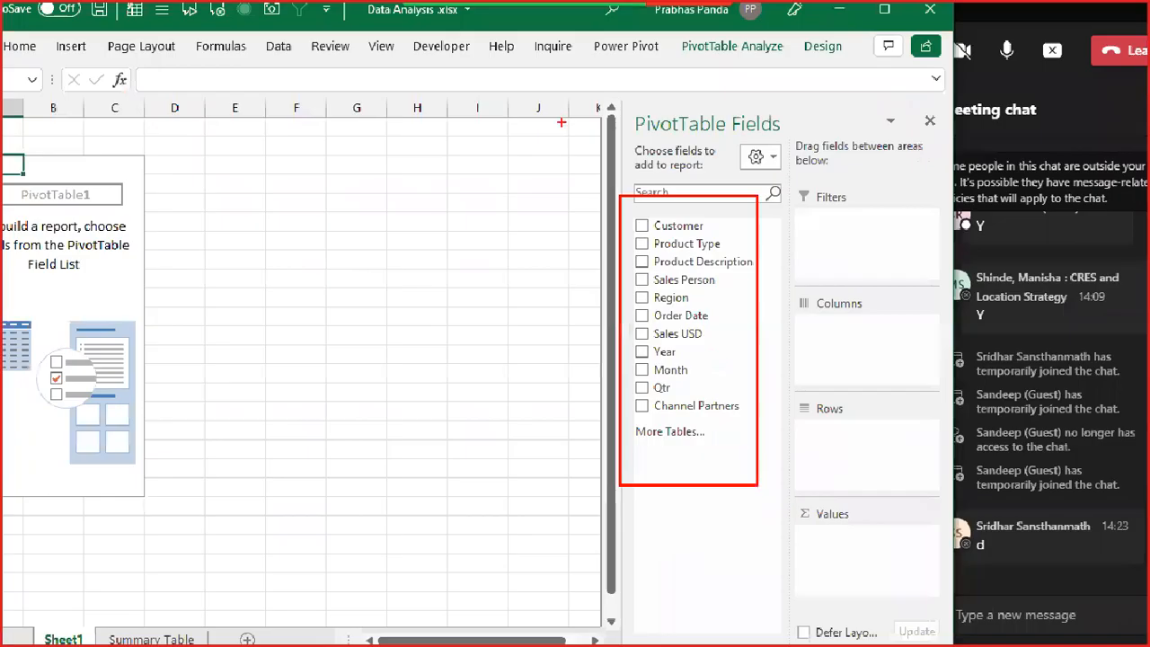
left_click_drag(588, 160, 601, 163)
mouse_move(798, 187)
left_mouse_down()
mouse_move(839, 229)
mouse_move(798, 187)
left_mouse_up()
left_click_drag(793, 288, 889, 360)
left_click_drag(780, 395, 923, 476)
left_click_drag(766, 492, 768, 493)
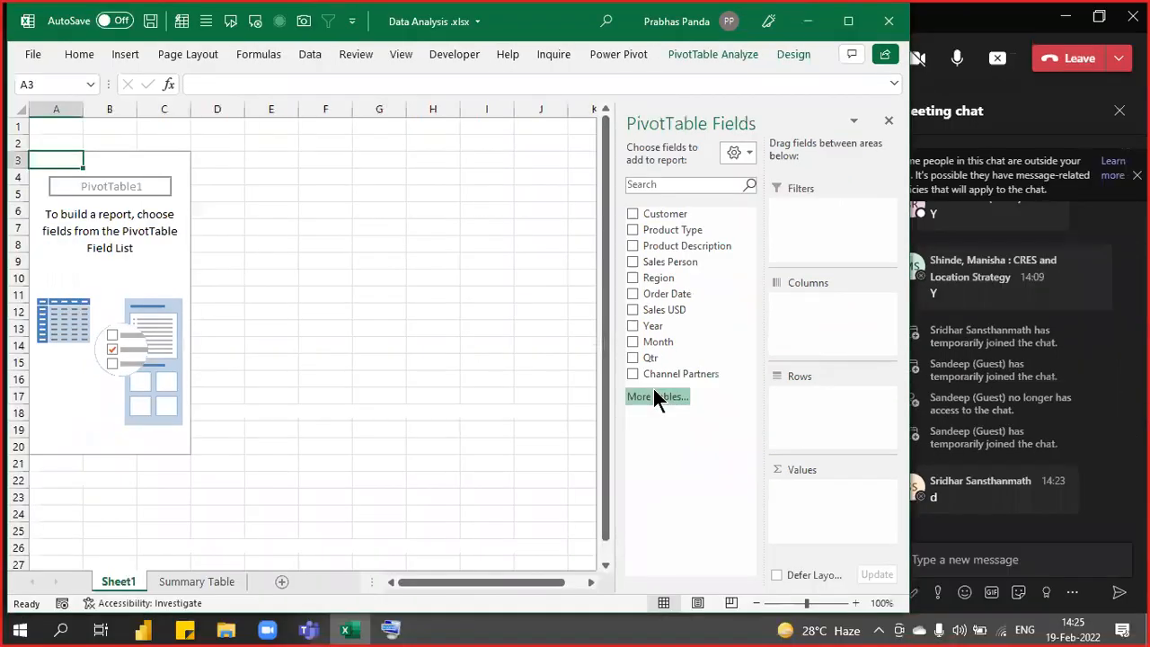
key("ctrl")
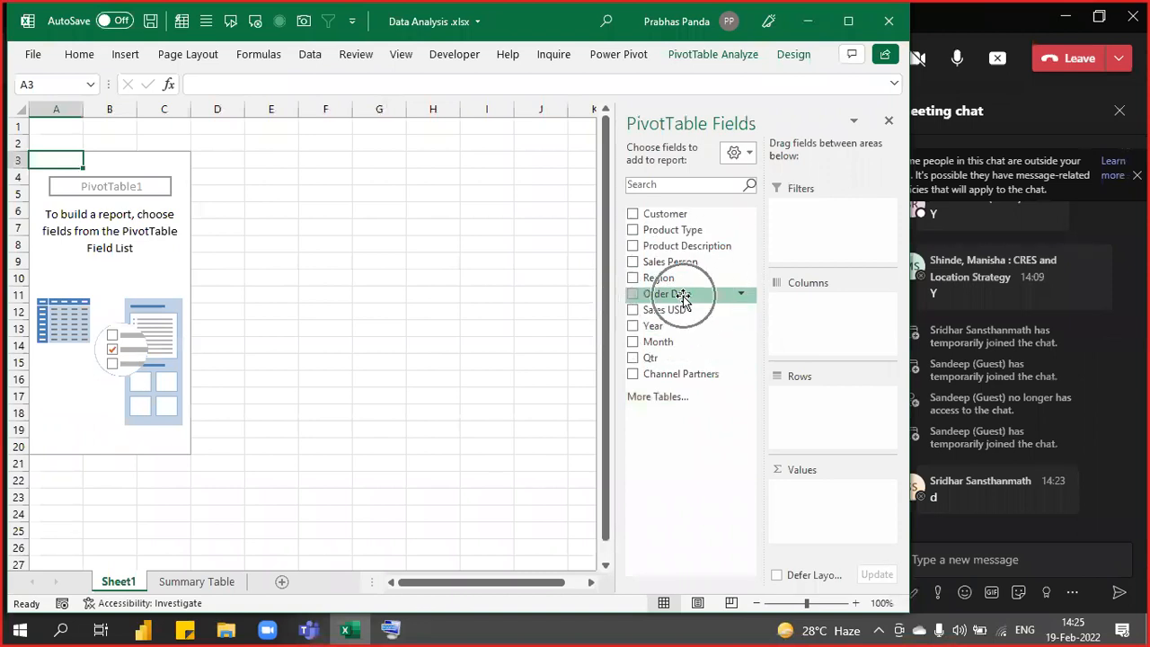
key("ctrl")
key("ctrl")
key("ctrl")
key("ctrl")
key("ctrl")
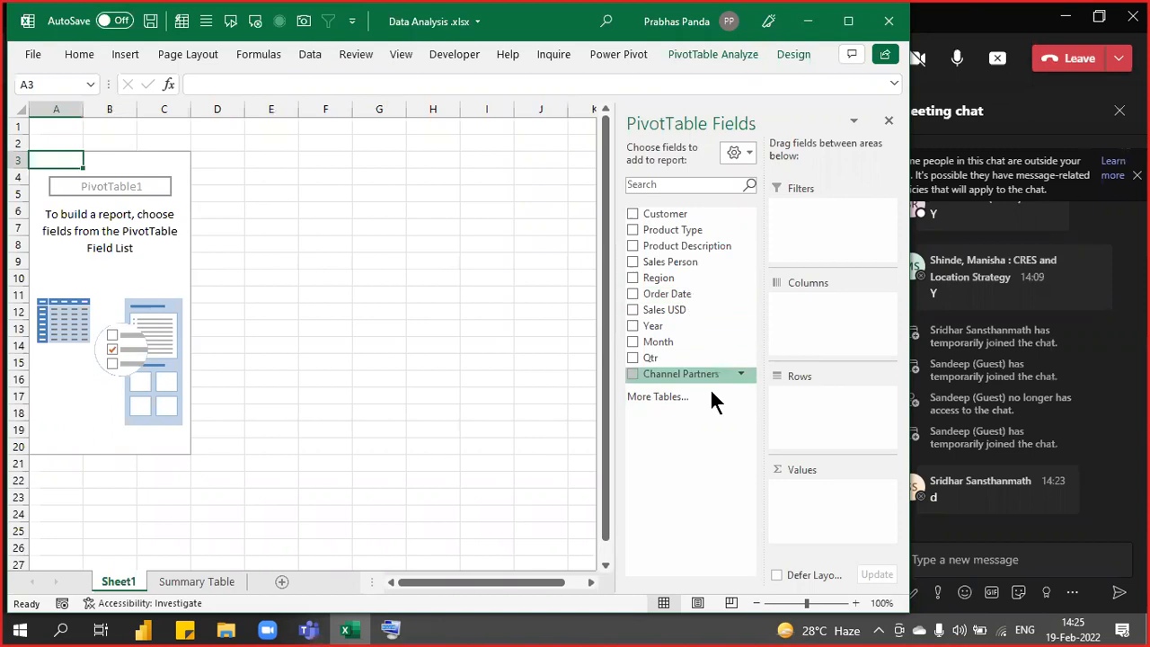
key("ctrl")
key("ctrl")
key("ctrl")
key("ctrl")
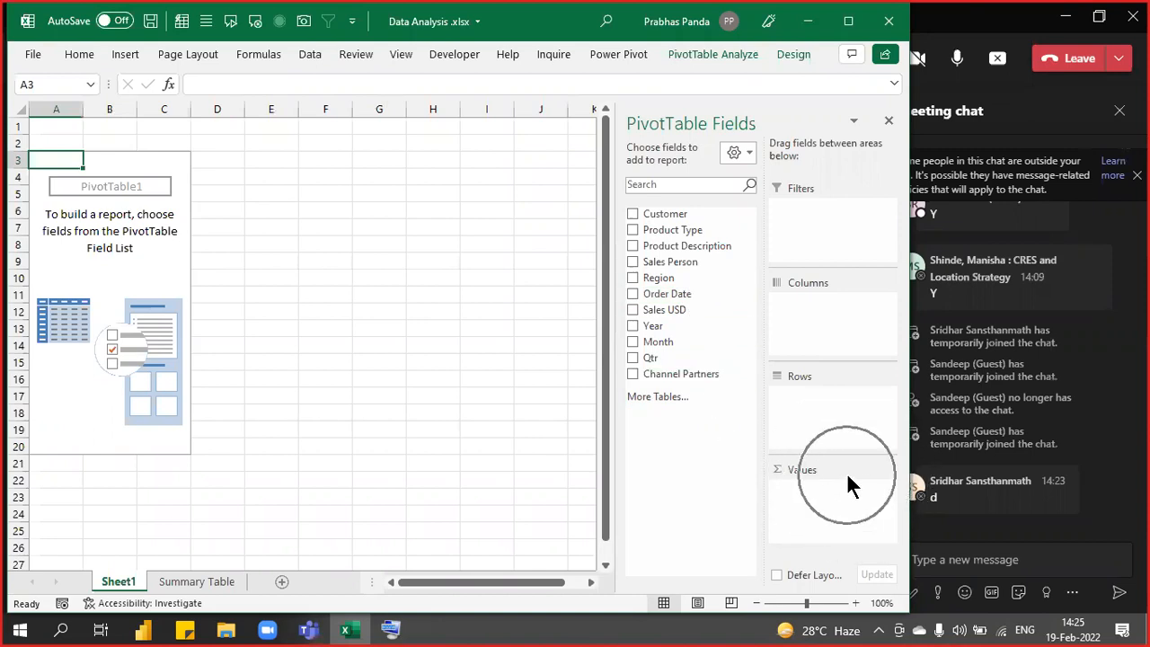
key("ctrl")
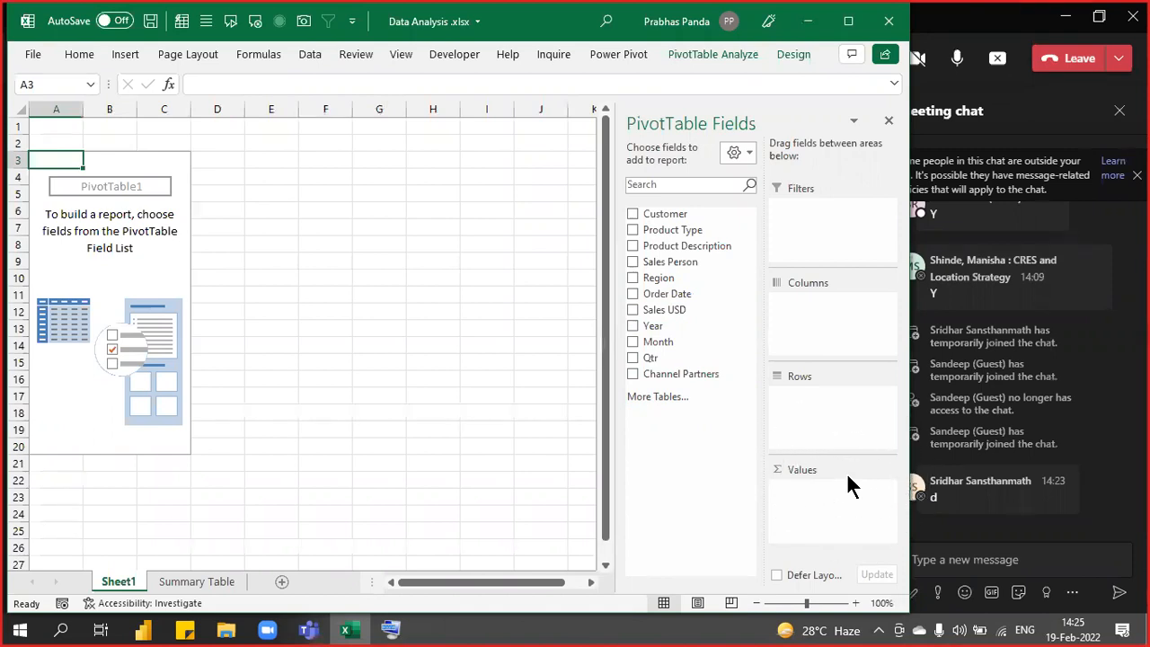
key("ctrl")
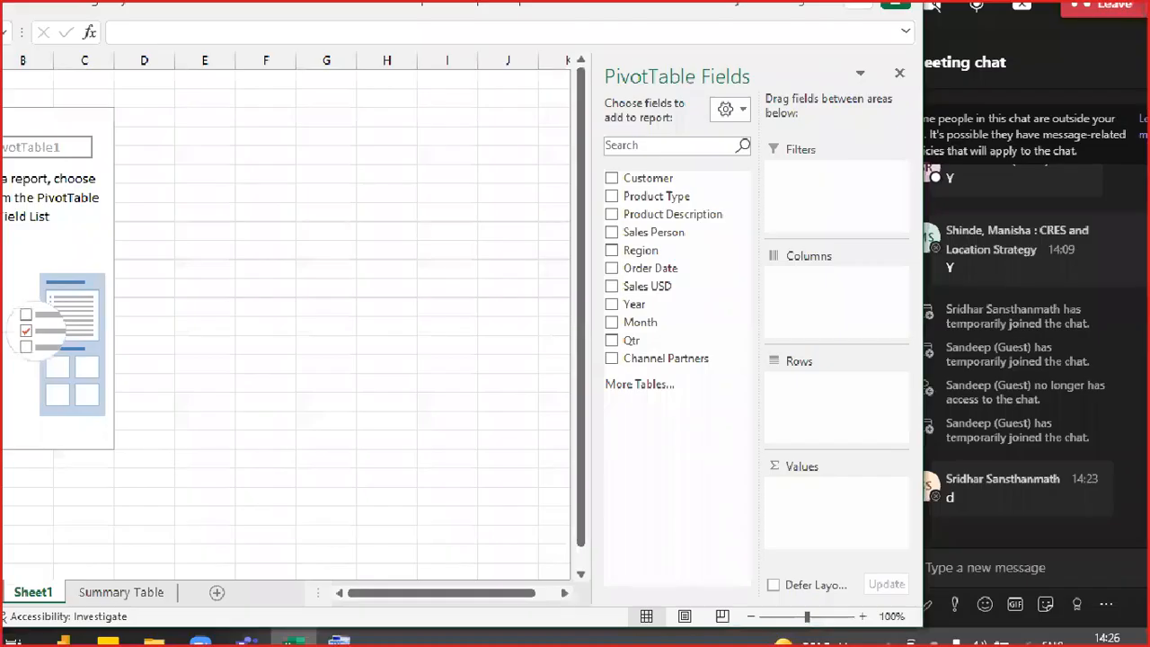
left_click(768, 469)
mouse_move(592, 46)
left_mouse_down()
mouse_move(880, 428)
mouse_move(916, 605)
left_mouse_up()
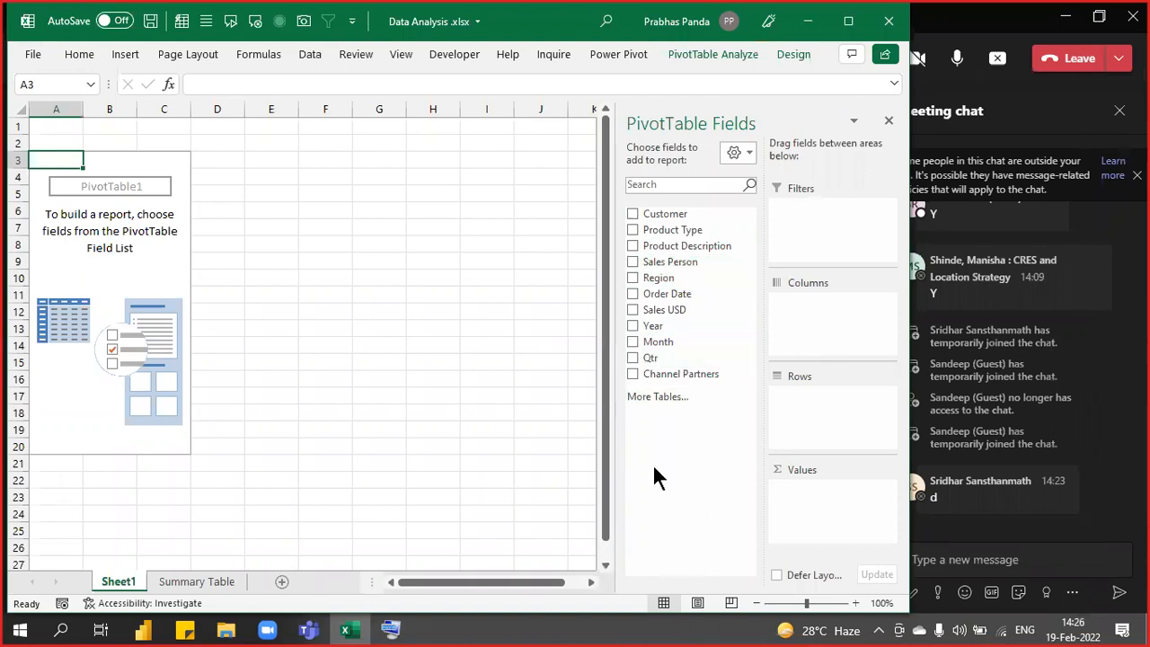
Set the PivotTable Fields layout to Fields Section and Areas Section Side-By-Side.
left_click(997, 57)
left_click(523, 391)
left_click(738, 153)
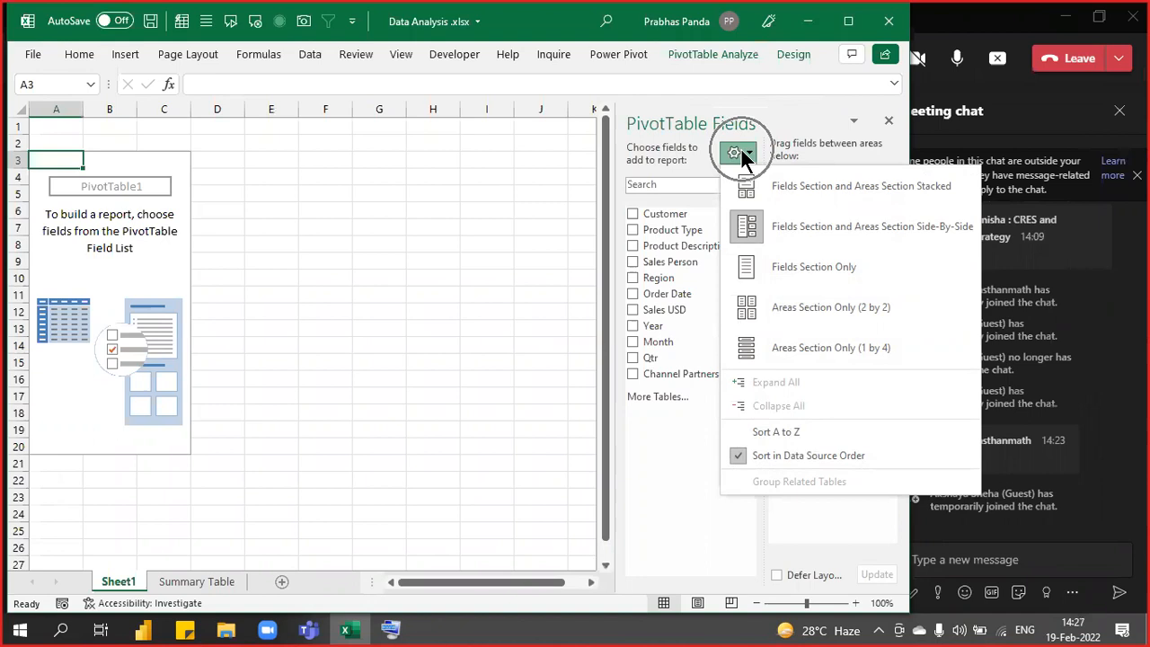
left_click(776, 236)
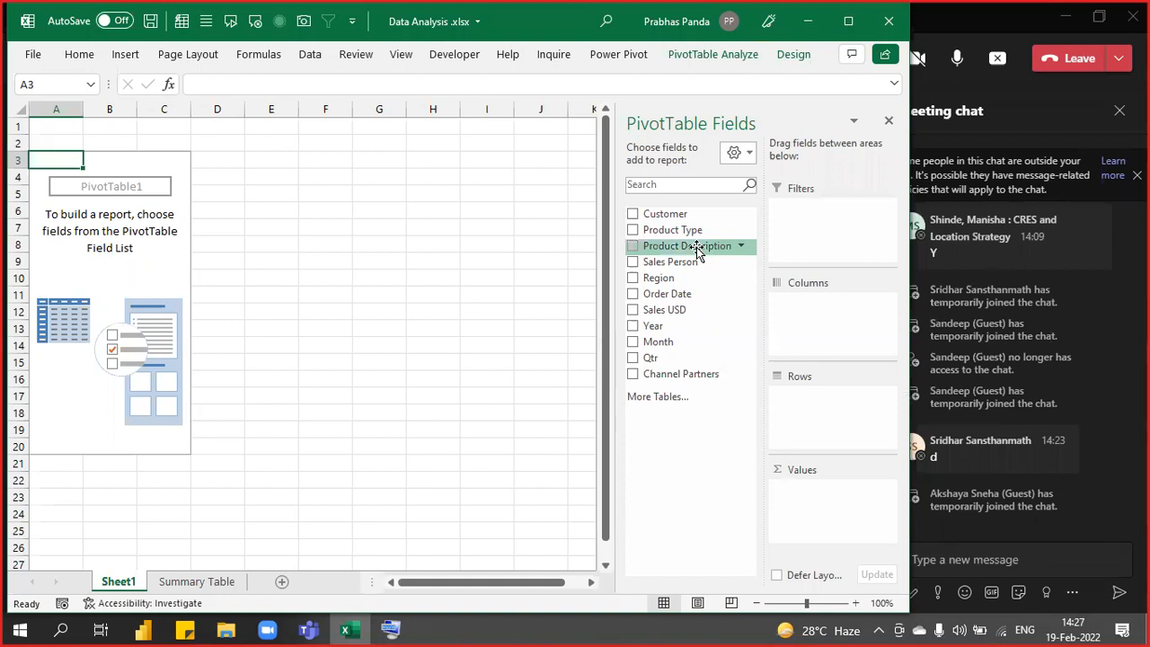
Build the PivotTable with Product Description in Rows, Year in Columns and Sales USD summed in Values.
left_click_drag(698, 251, 853, 434)
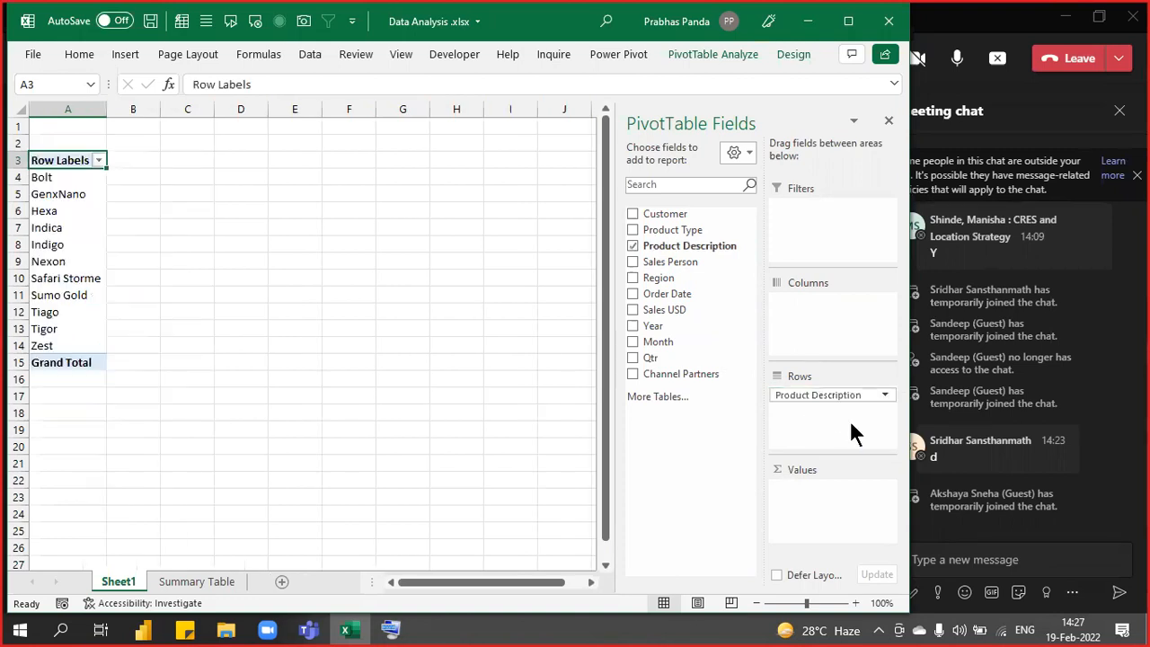
left_click_drag(683, 325, 841, 313)
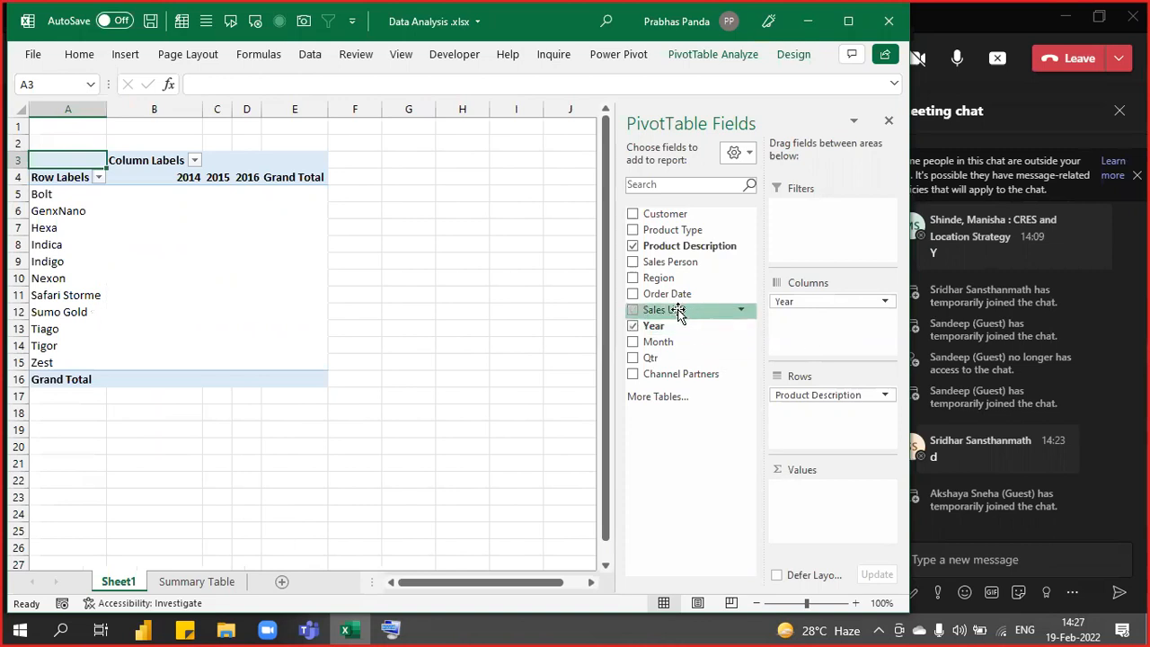
left_click_drag(678, 315, 835, 521)
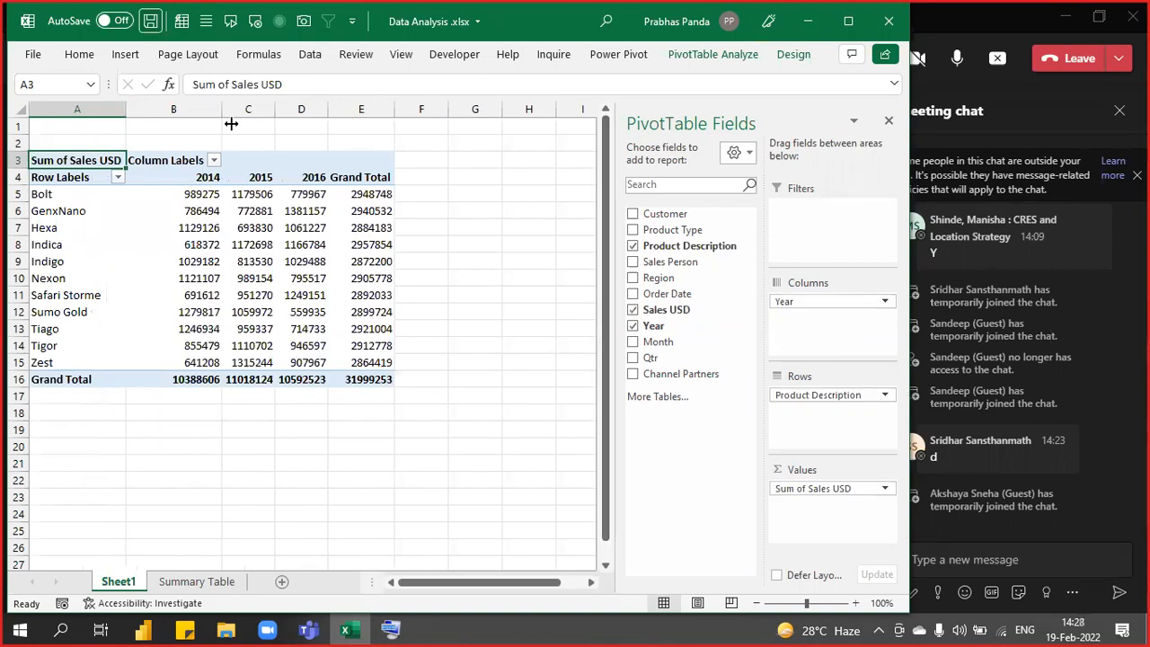
scroll(408, 244, "up", 2)
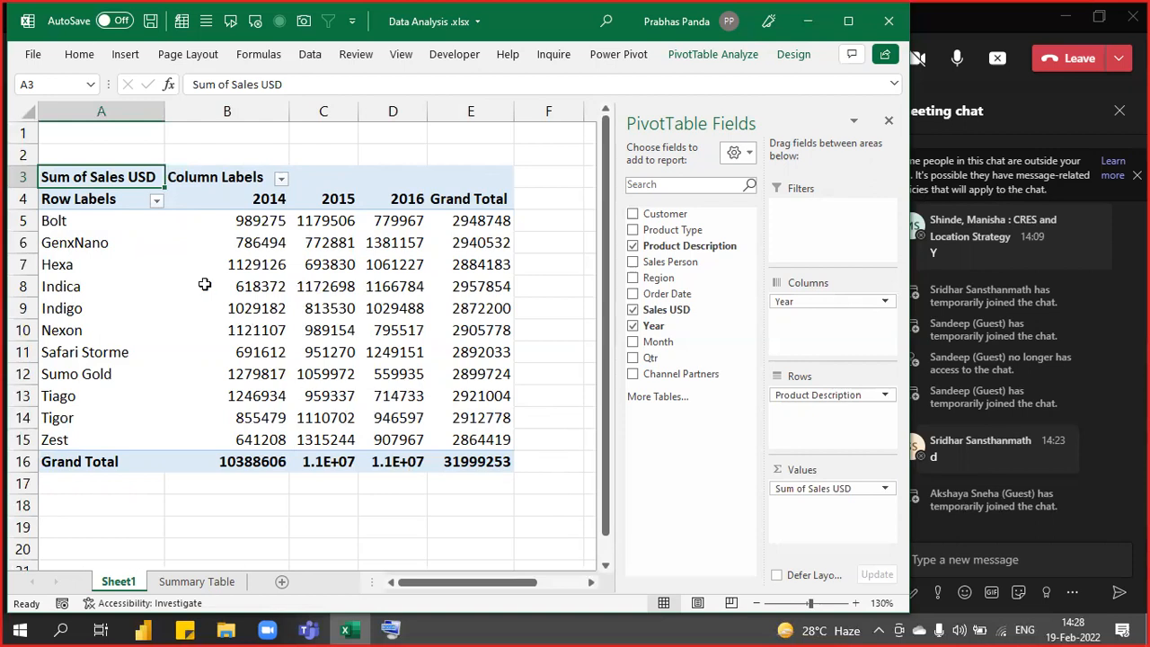
left_click(181, 253)
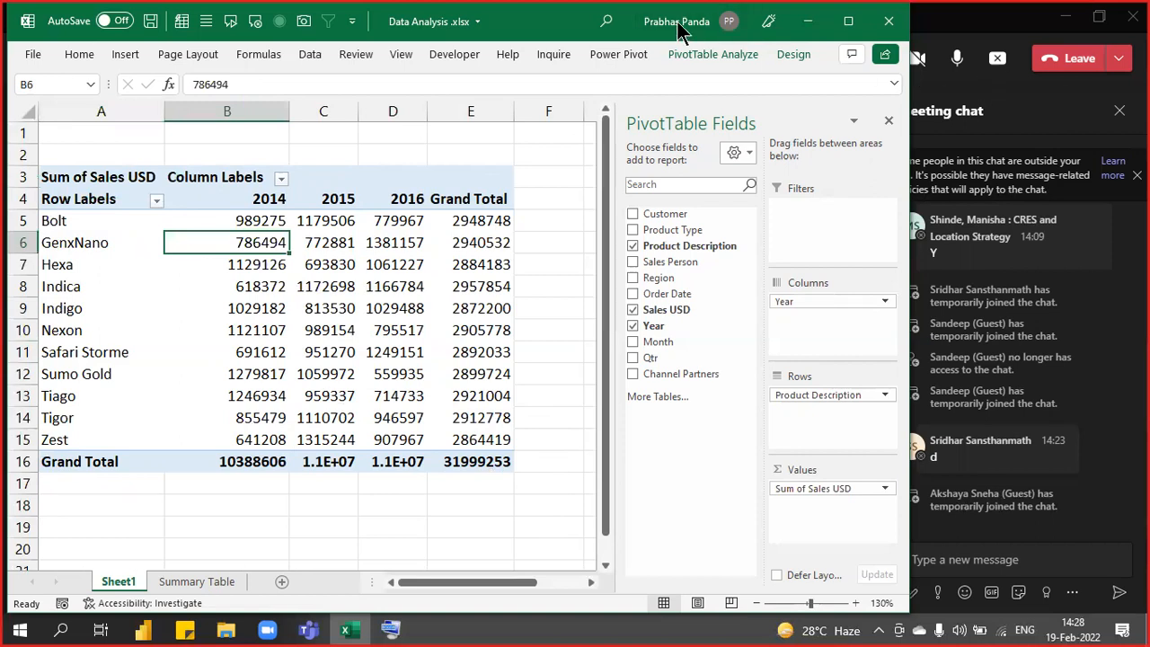
left_click(795, 56)
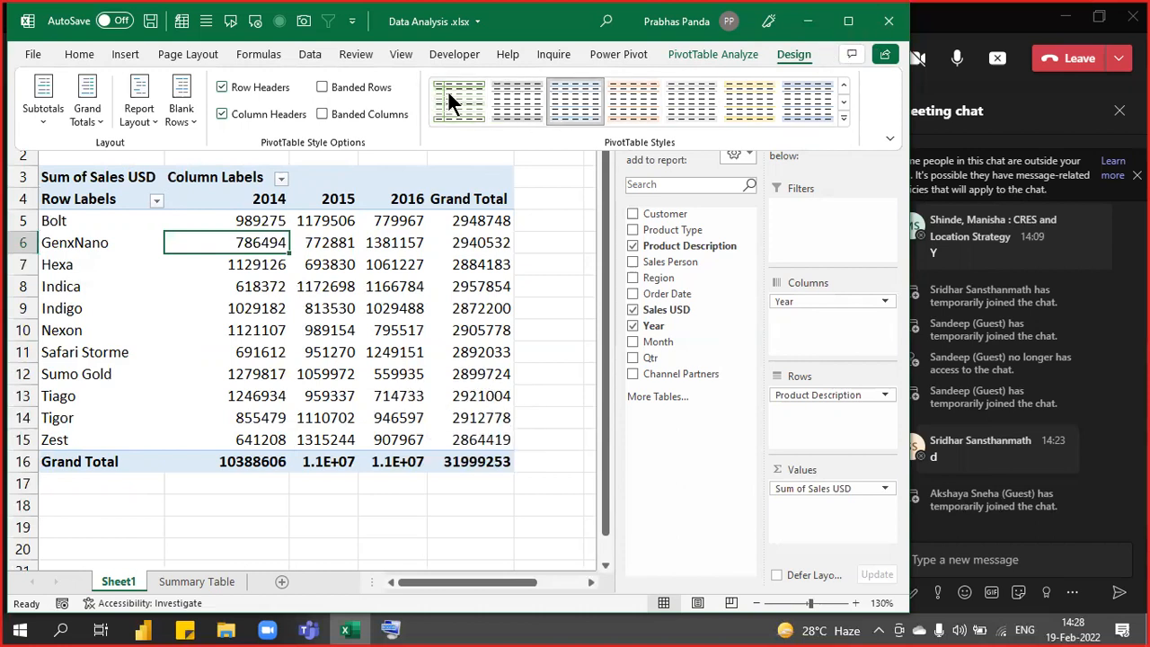
left_click(843, 118)
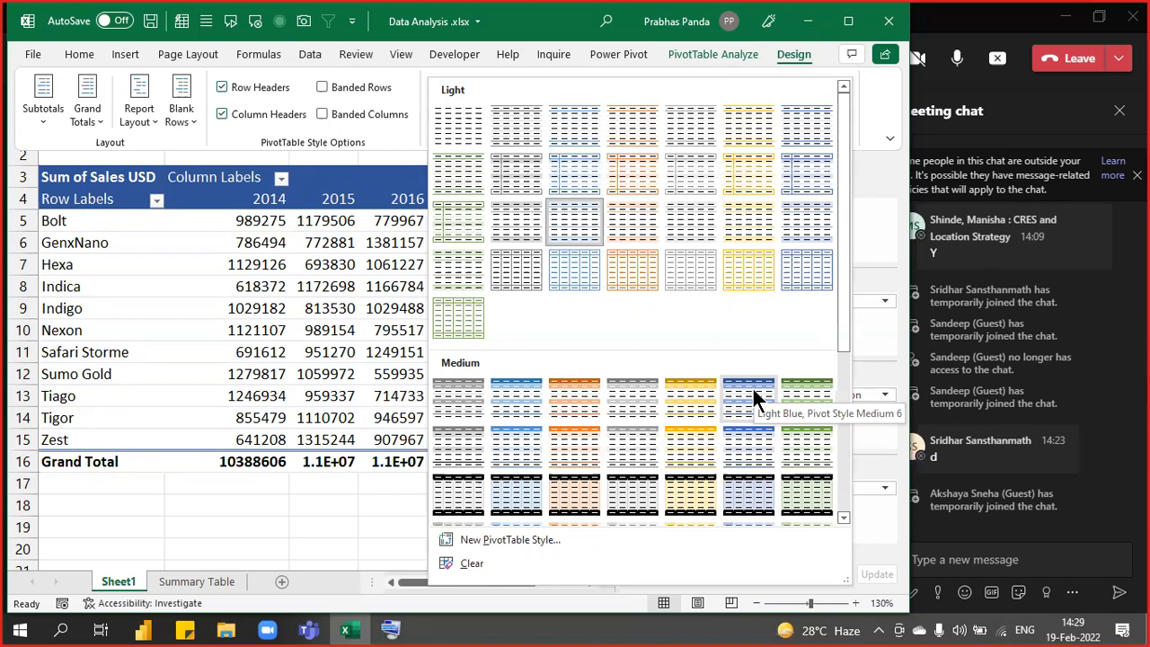
key("Escape")
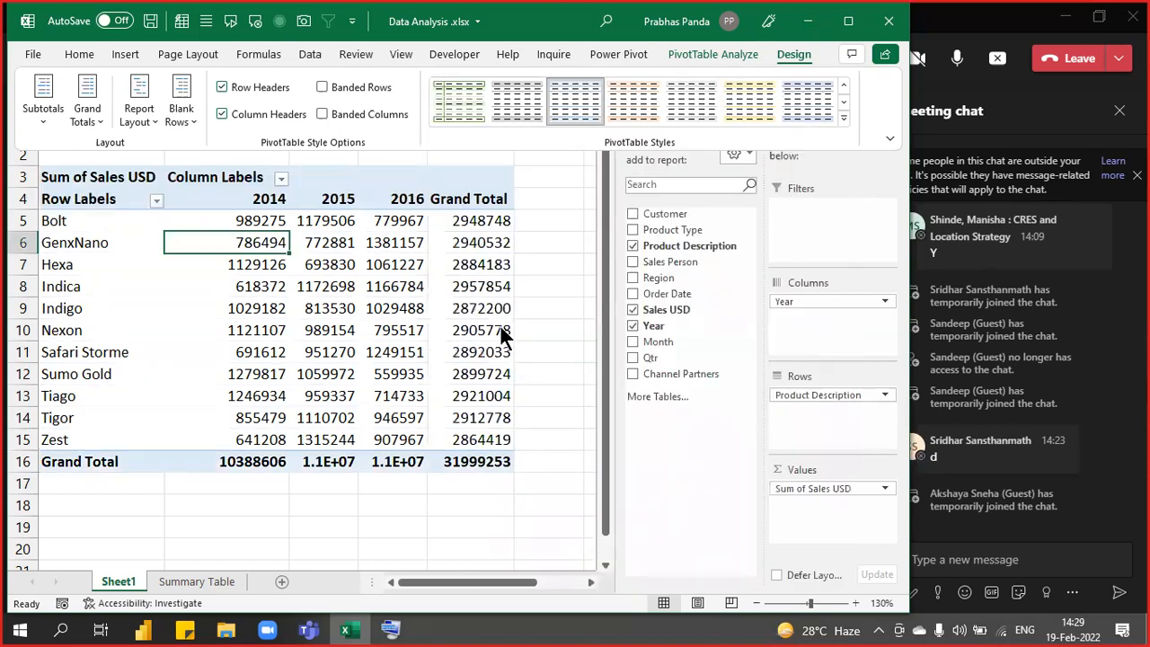
left_click(321, 260)
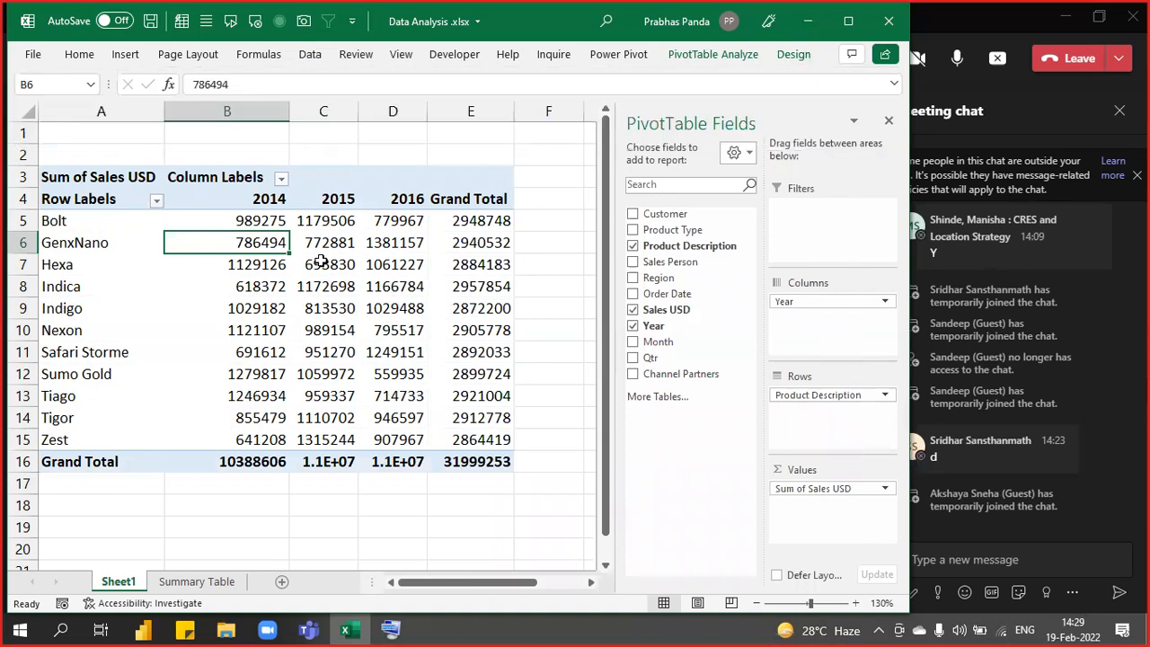
Apply the Light Blue, Pivot Style Medium 6 style to the PivotTable.
left_click(806, 51)
left_click(844, 126)
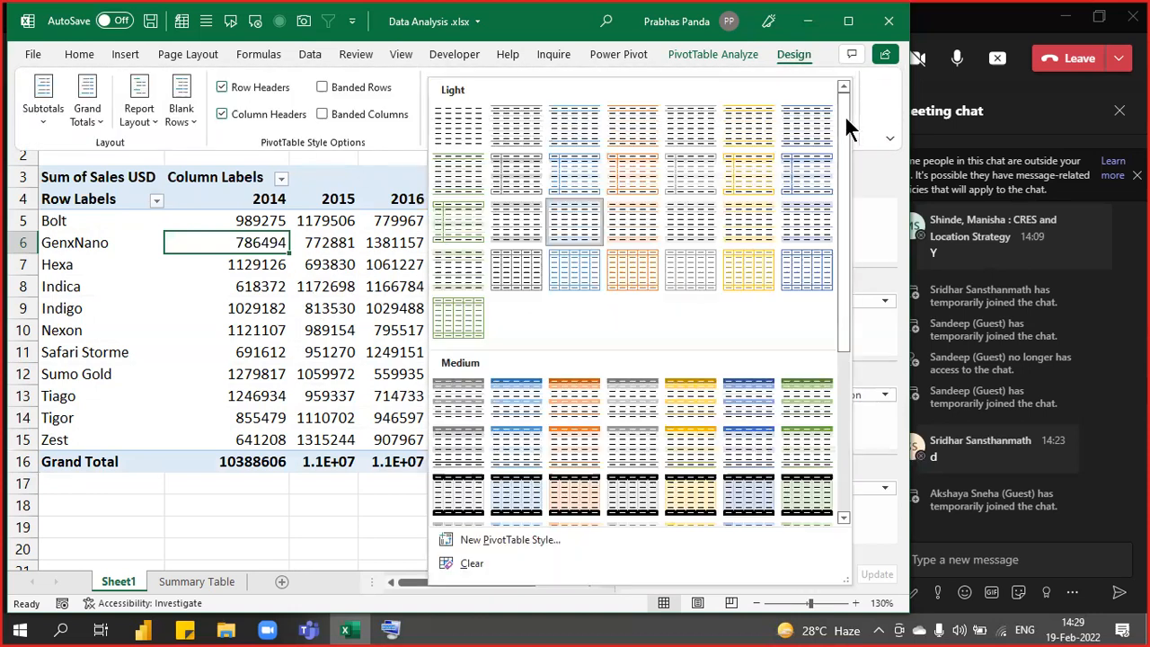
left_click(752, 409)
left_click(135, 201)
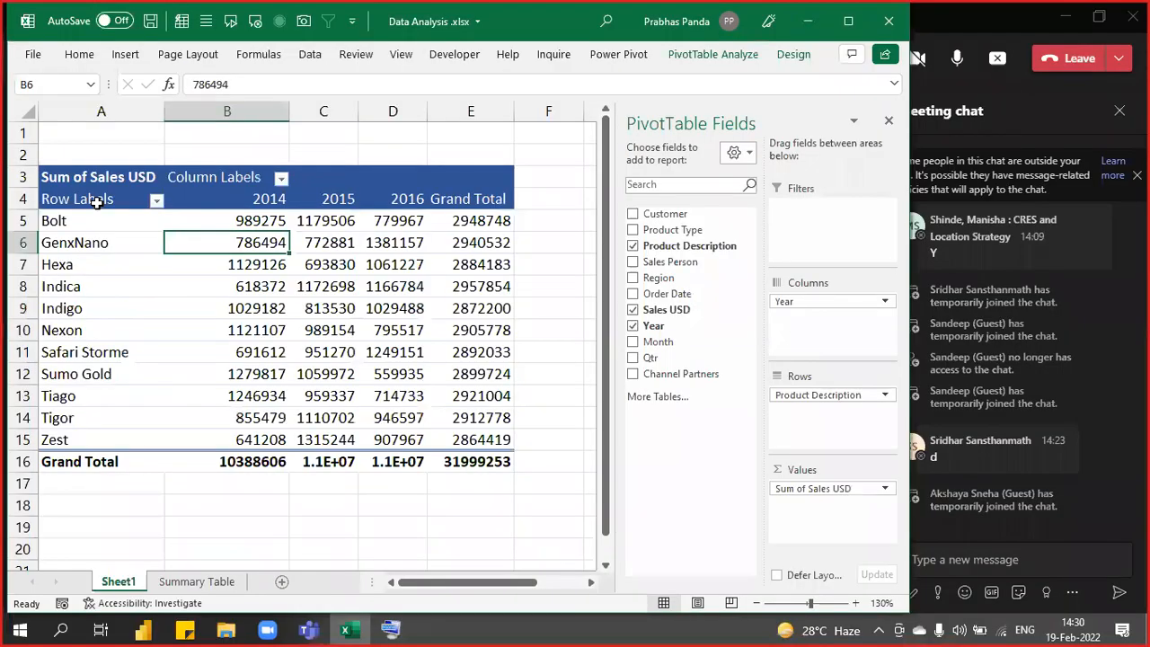
Show the PivotTable's report layout in Tabular Form and select Nexon's grand total cell.
left_click(210, 352)
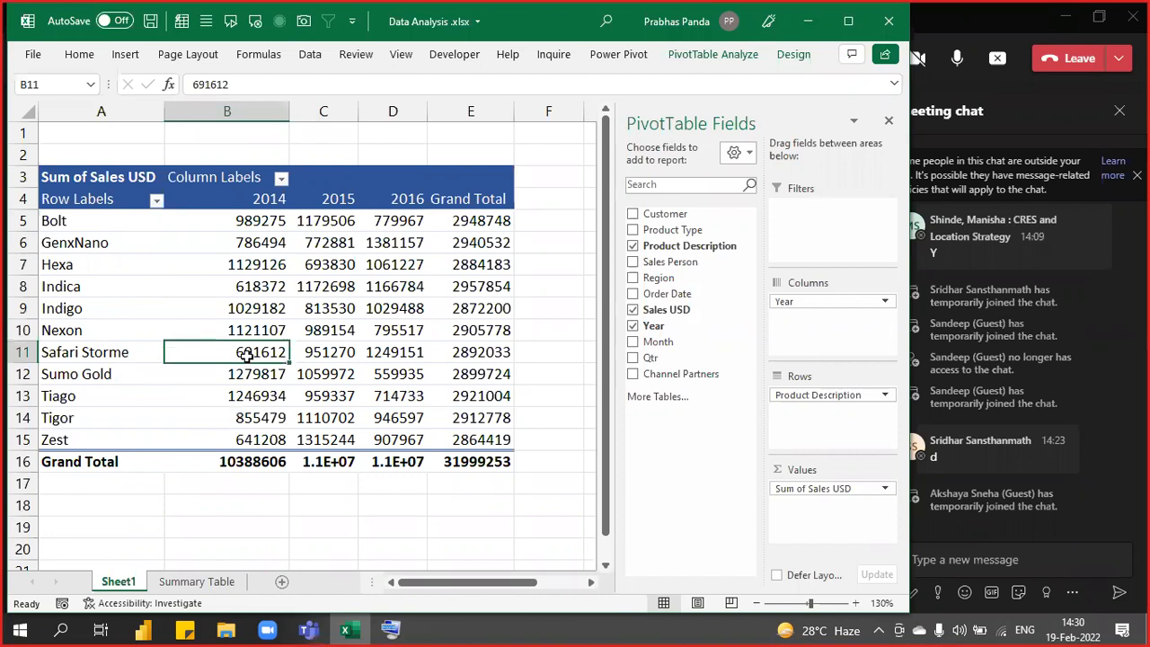
mouse_move(246, 355)
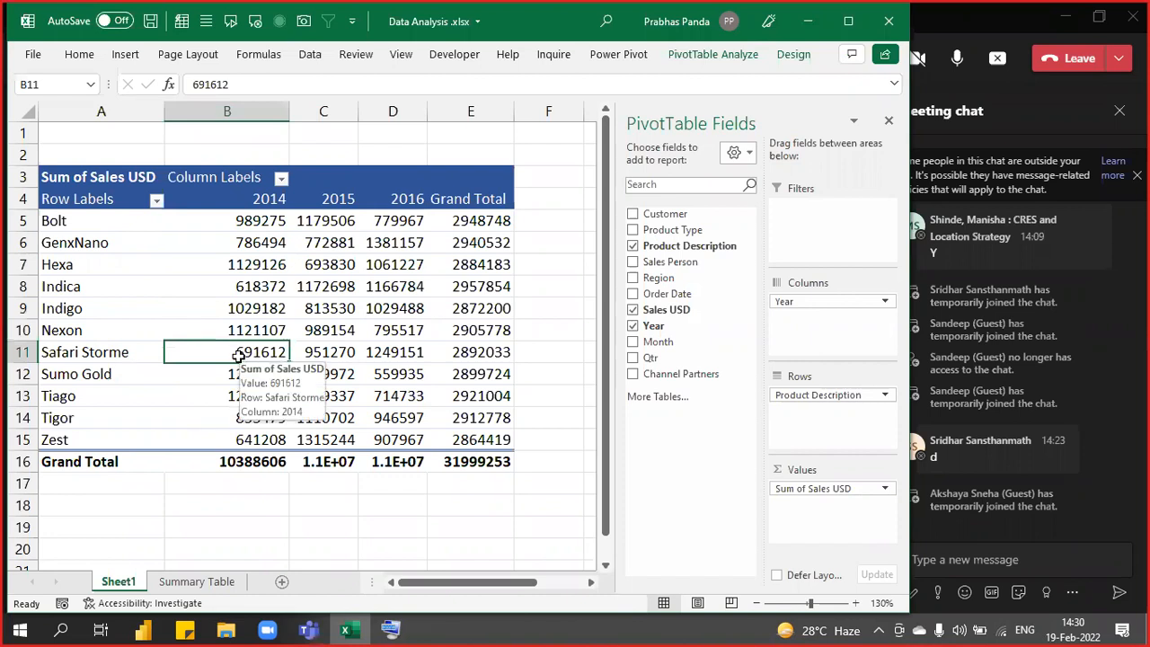
left_click(800, 56)
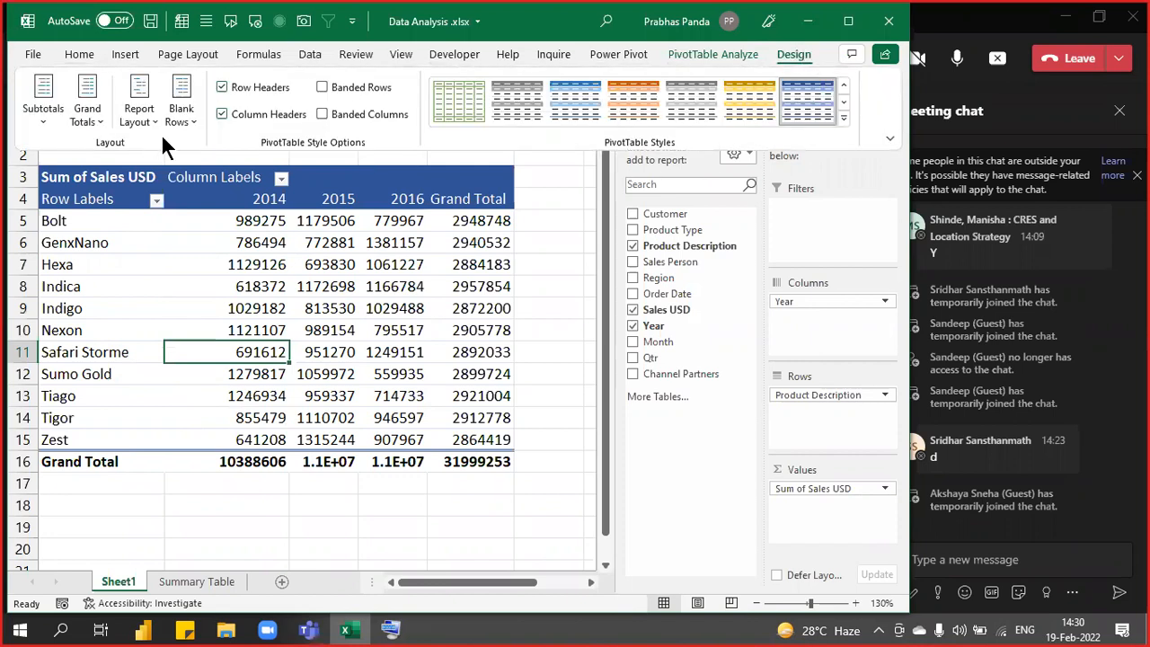
left_click(140, 106)
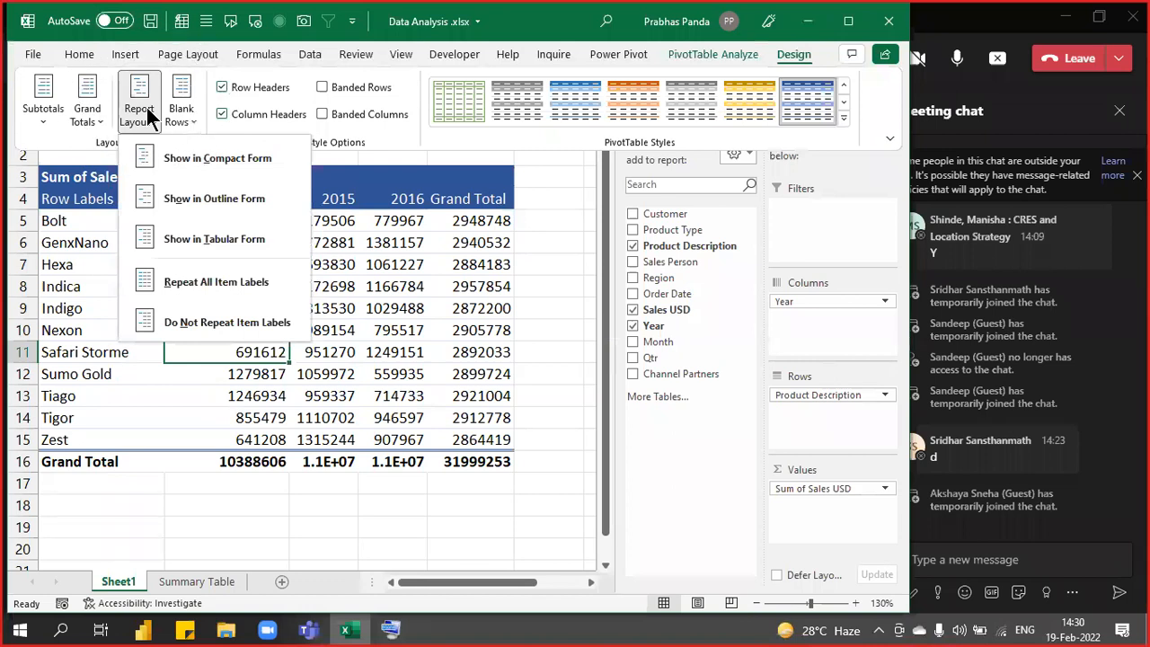
left_click(192, 238)
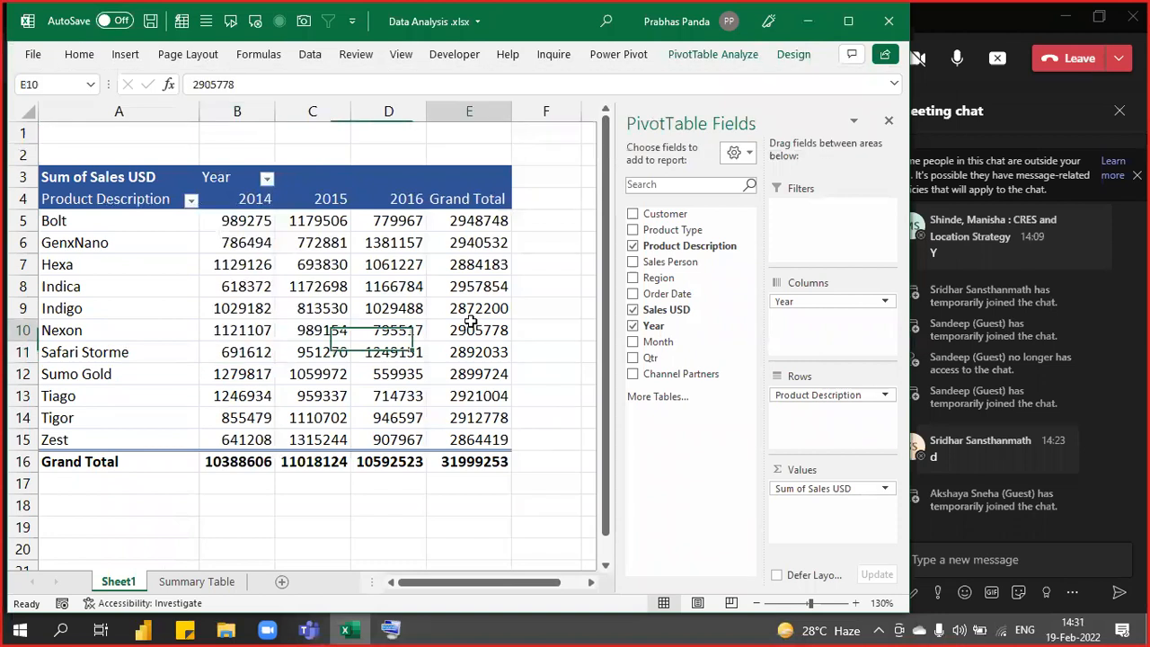
left_click(471, 323)
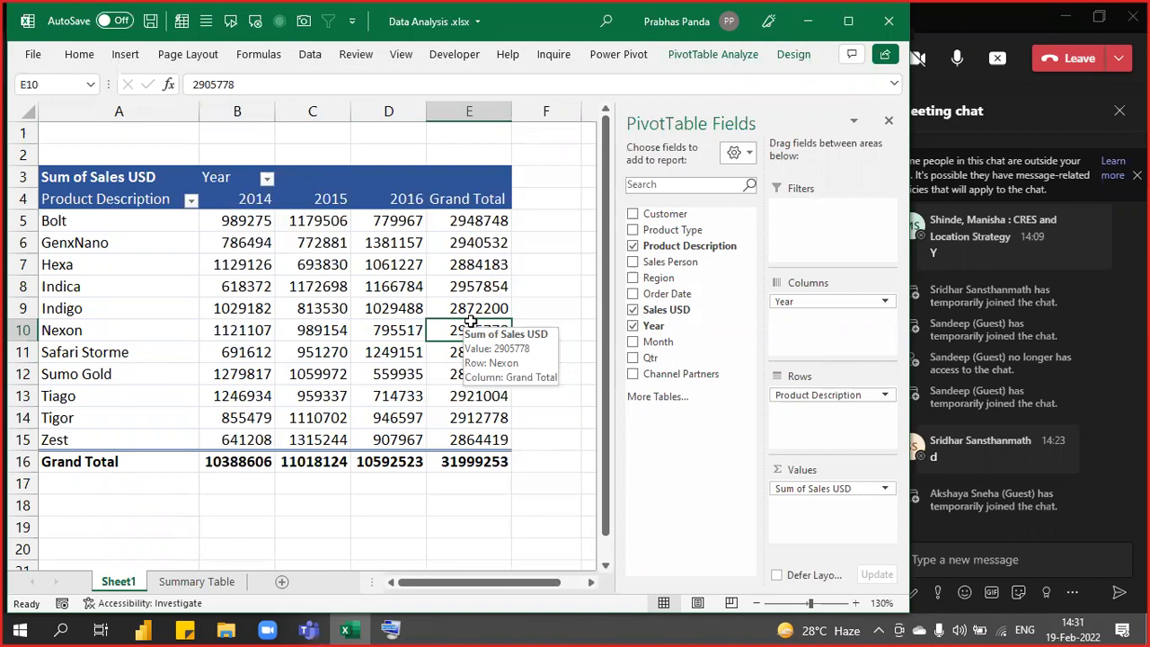
Sort the PivotTable's products by their Grand Total from largest to smallest.
right_click(474, 287)
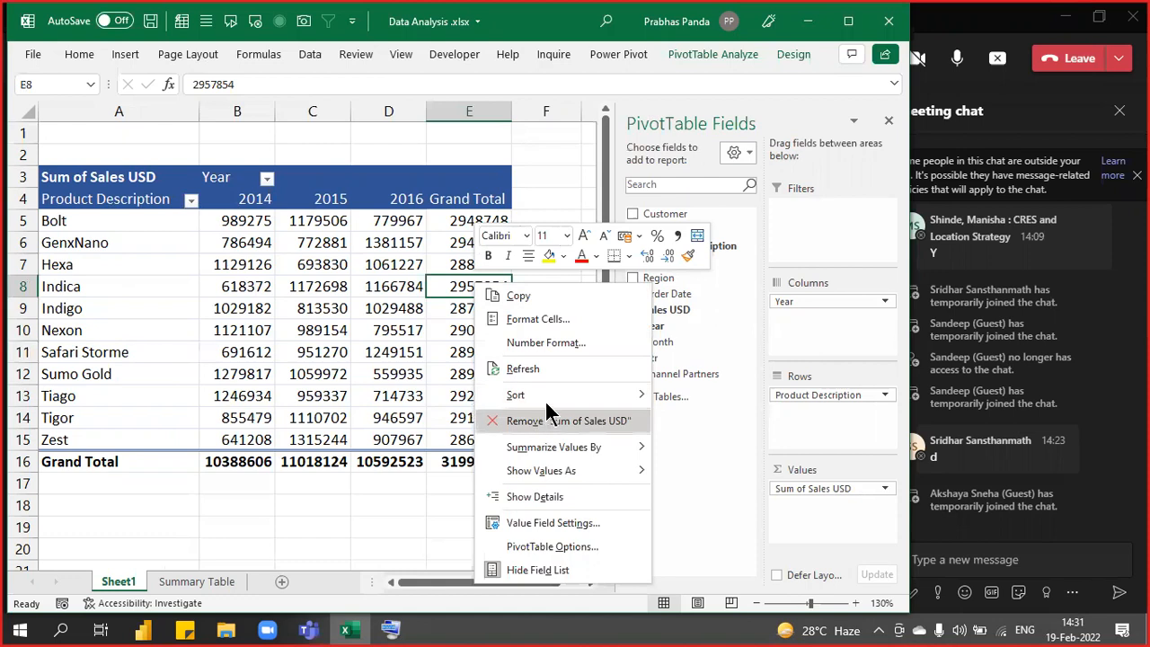
mouse_move(546, 397)
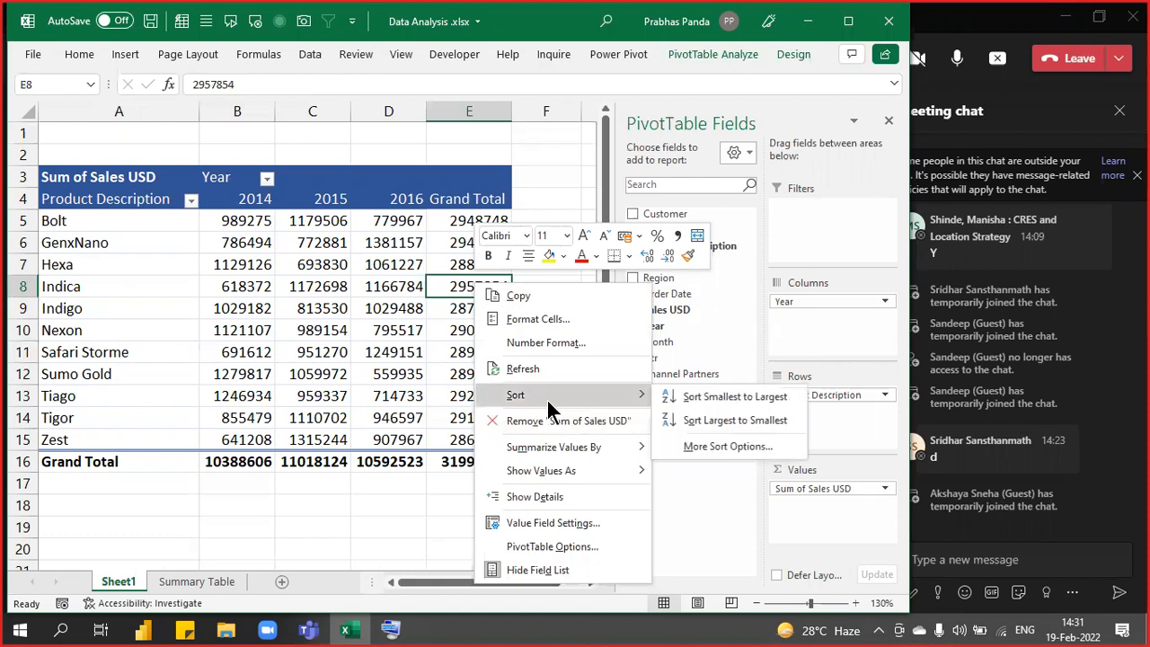
left_click(731, 418)
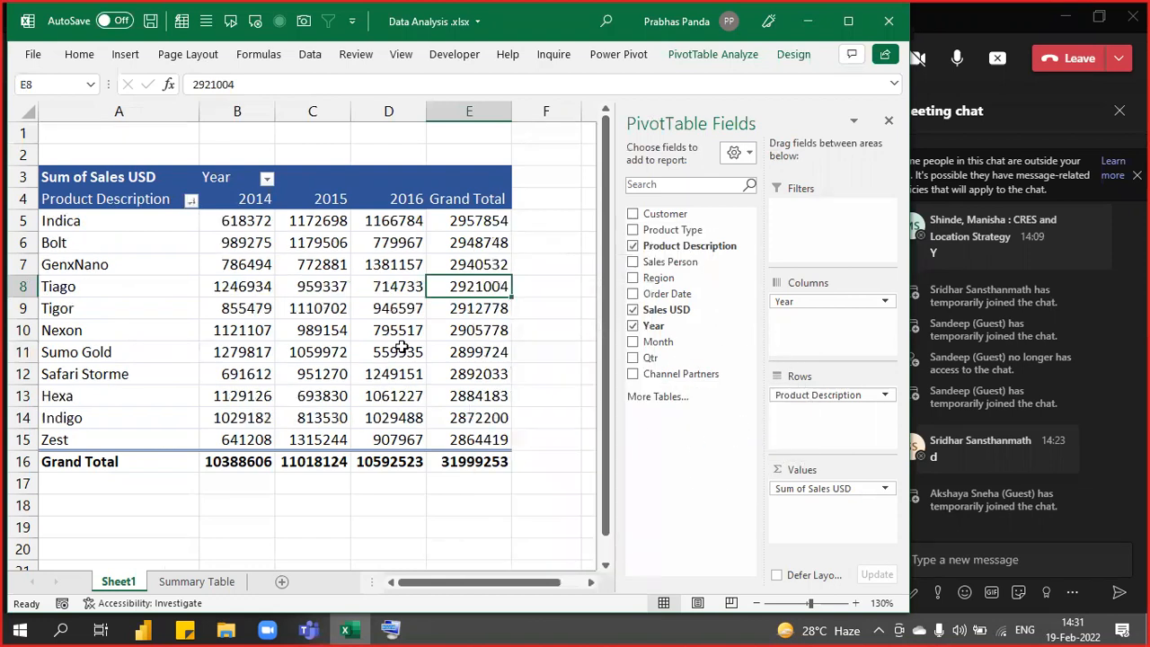
Examine the sorted product list, highlighting the first and last product rows, Indica and Zest.
left_click(357, 314)
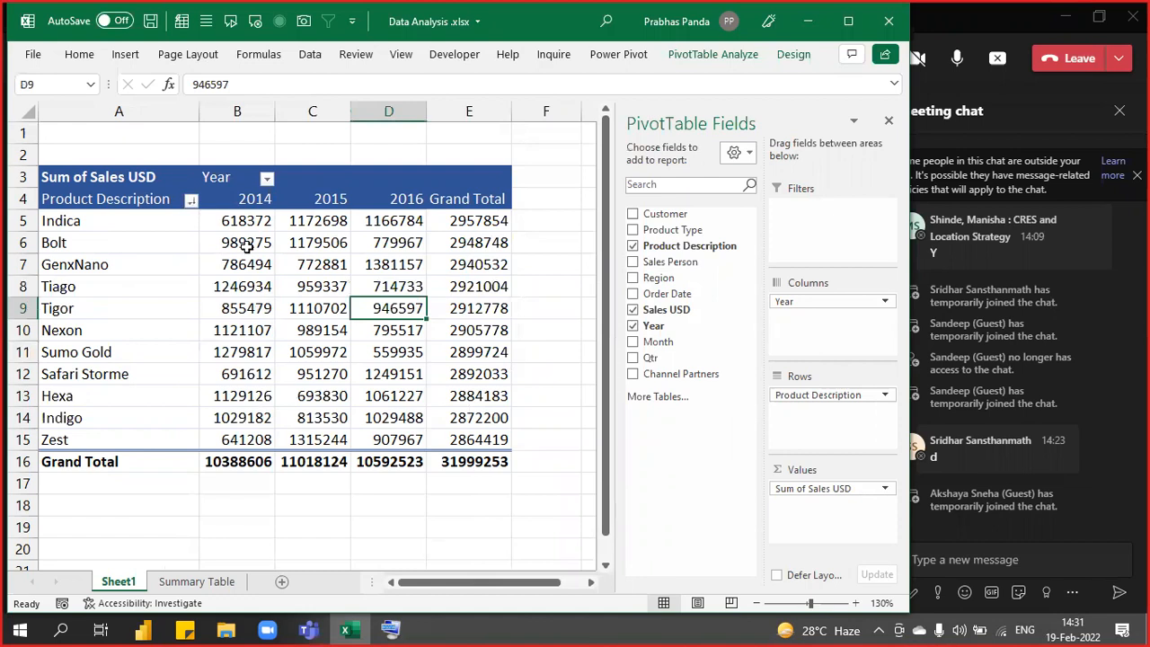
left_click(110, 225)
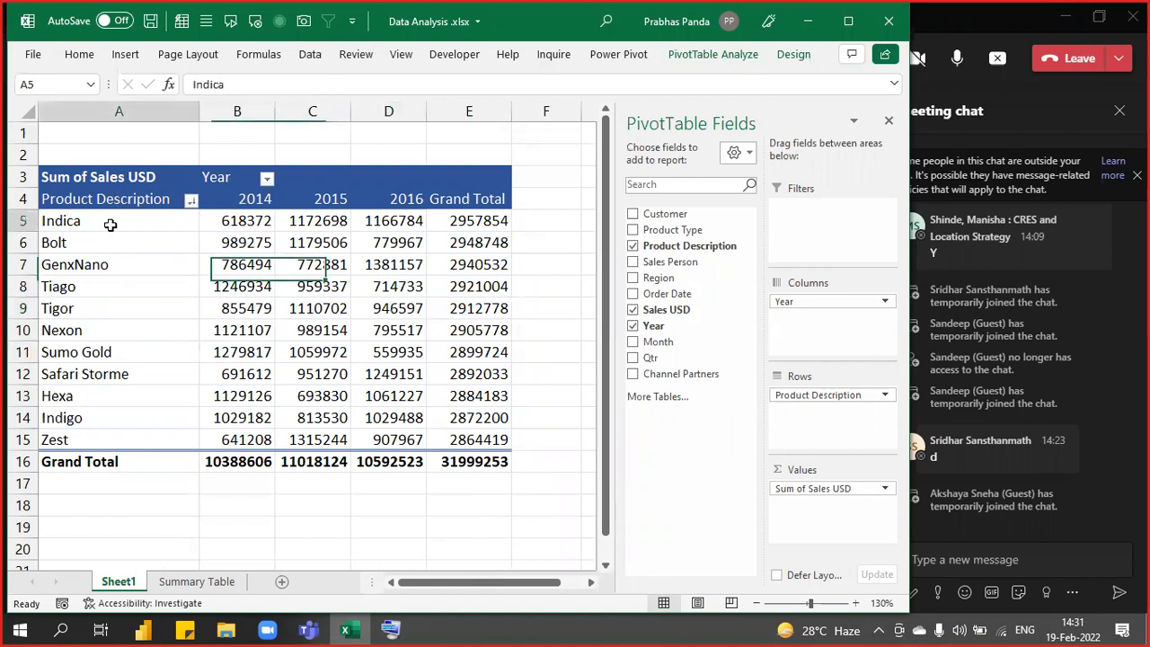
left_click(147, 432)
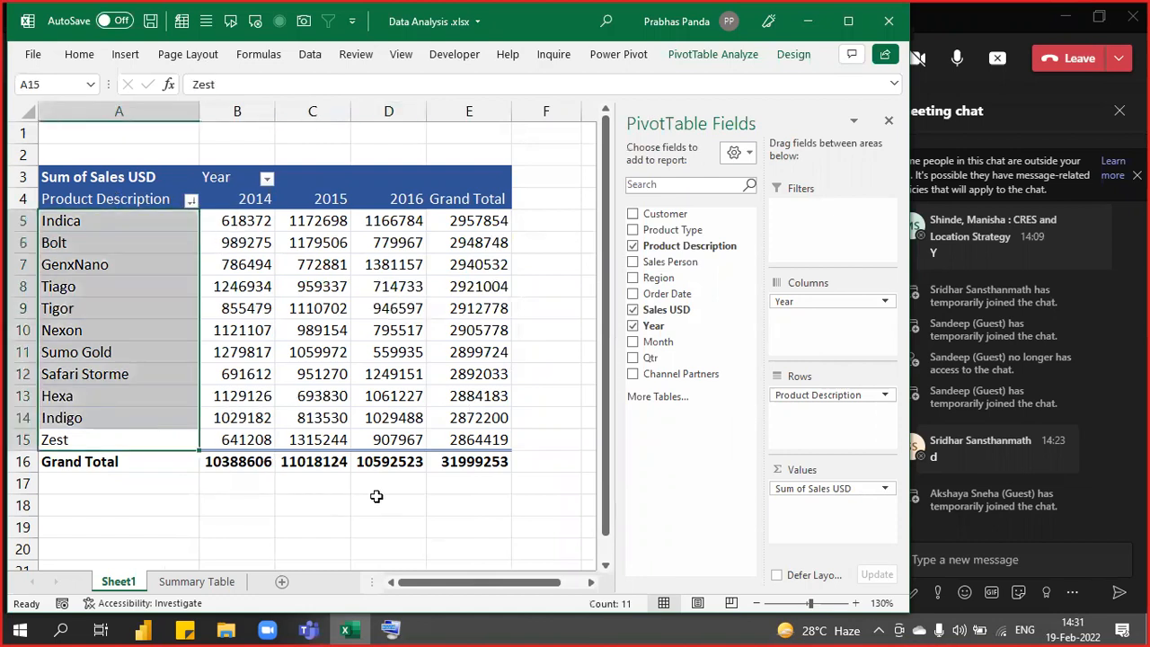
left_click(216, 241)
left_click(23, 220)
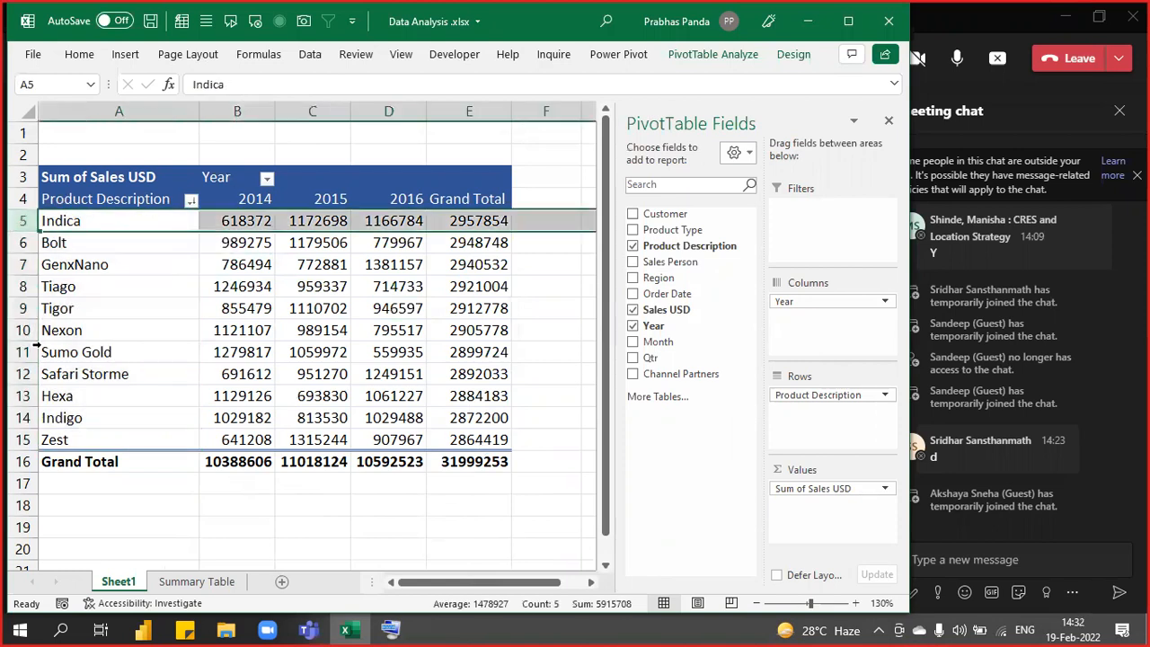
left_click(15, 439, "ctrl")
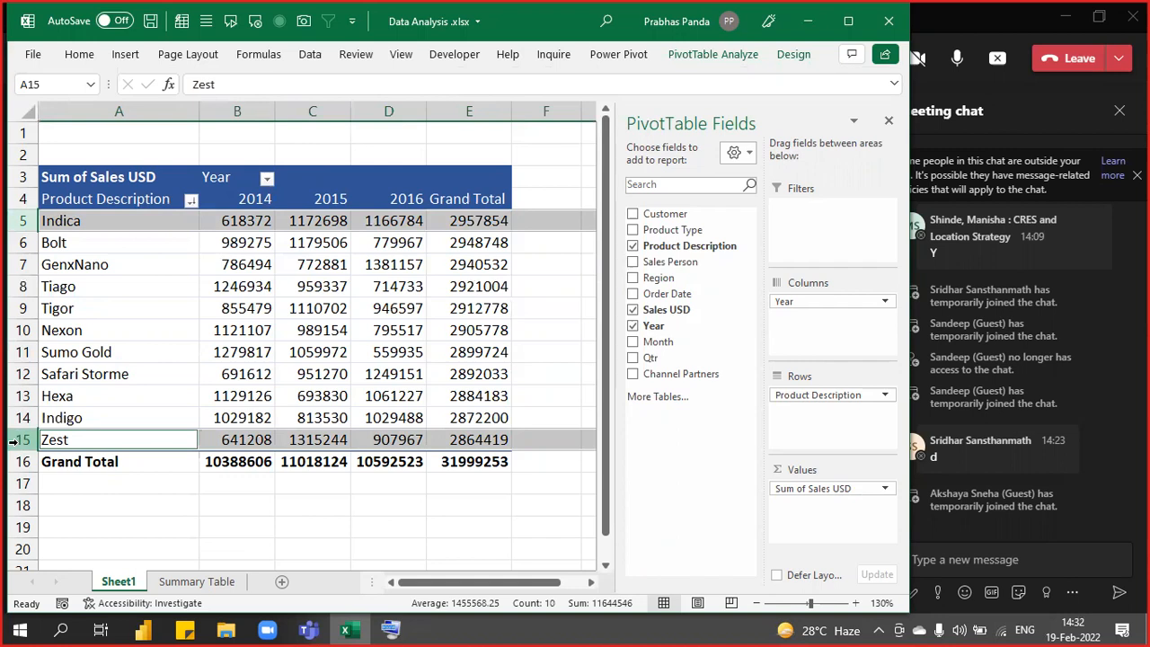
Rename the PivotTable's worksheet as PIVOT(1).
left_click(305, 371)
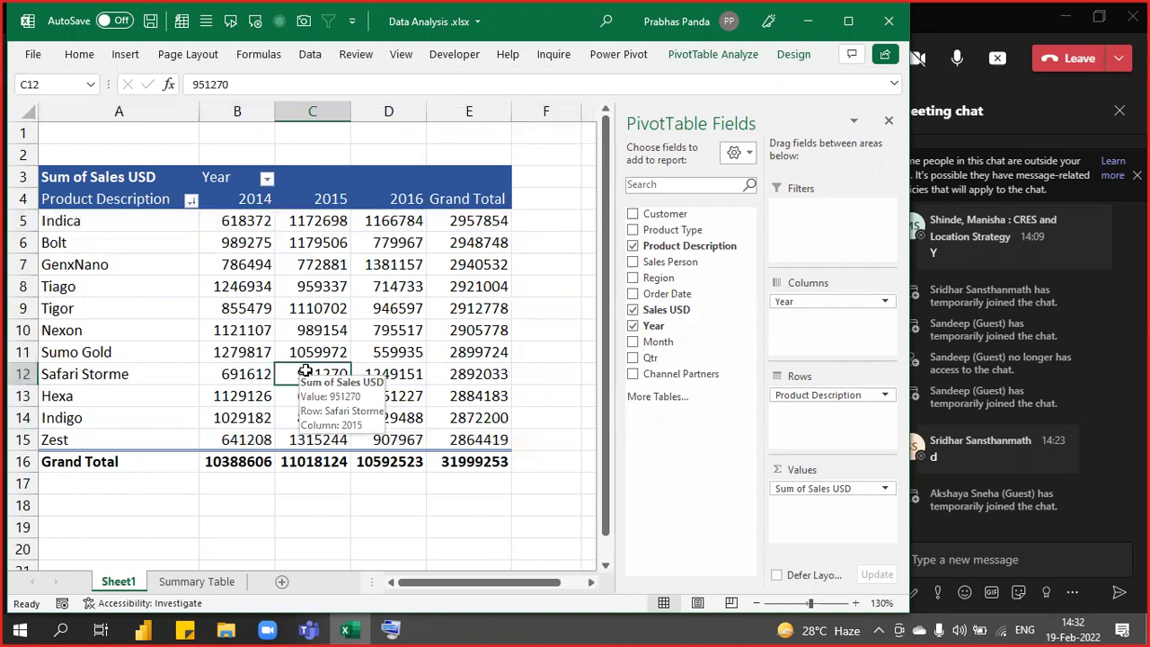
key("alt+o")
key("h")
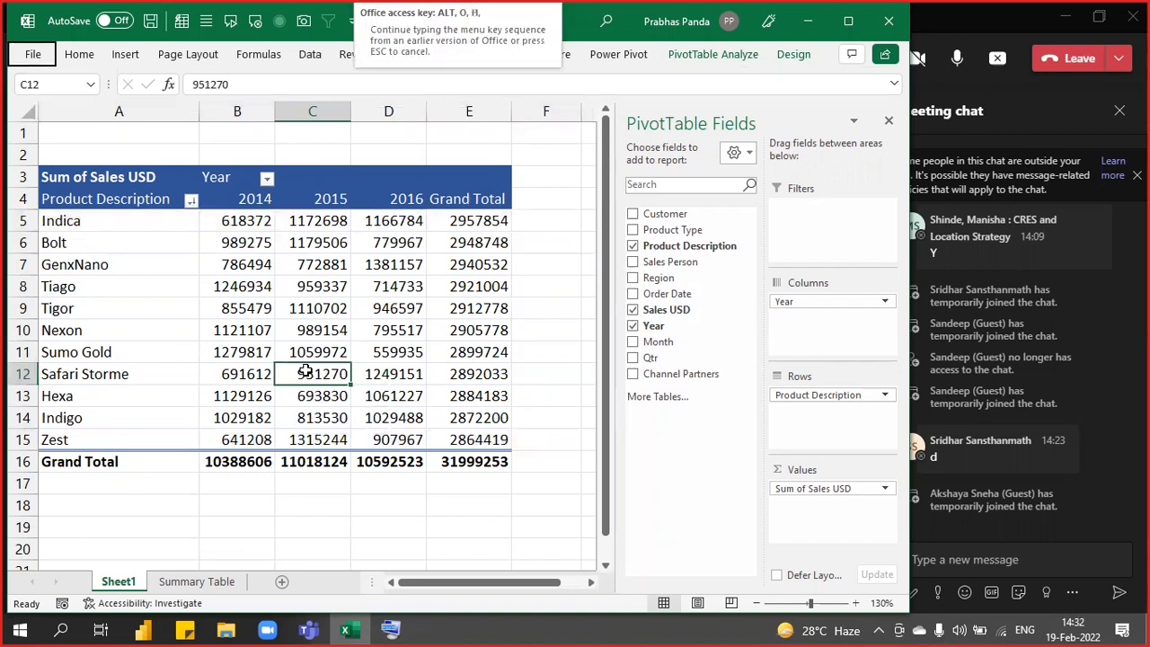
type("rP")
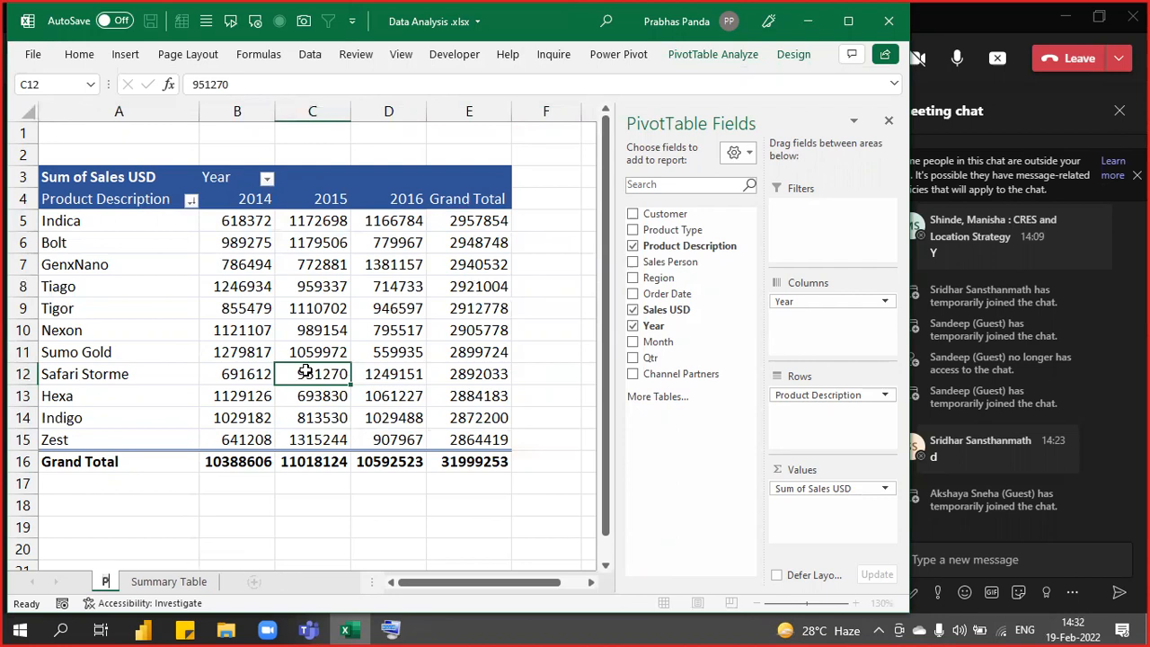
type("IVOT(1)")
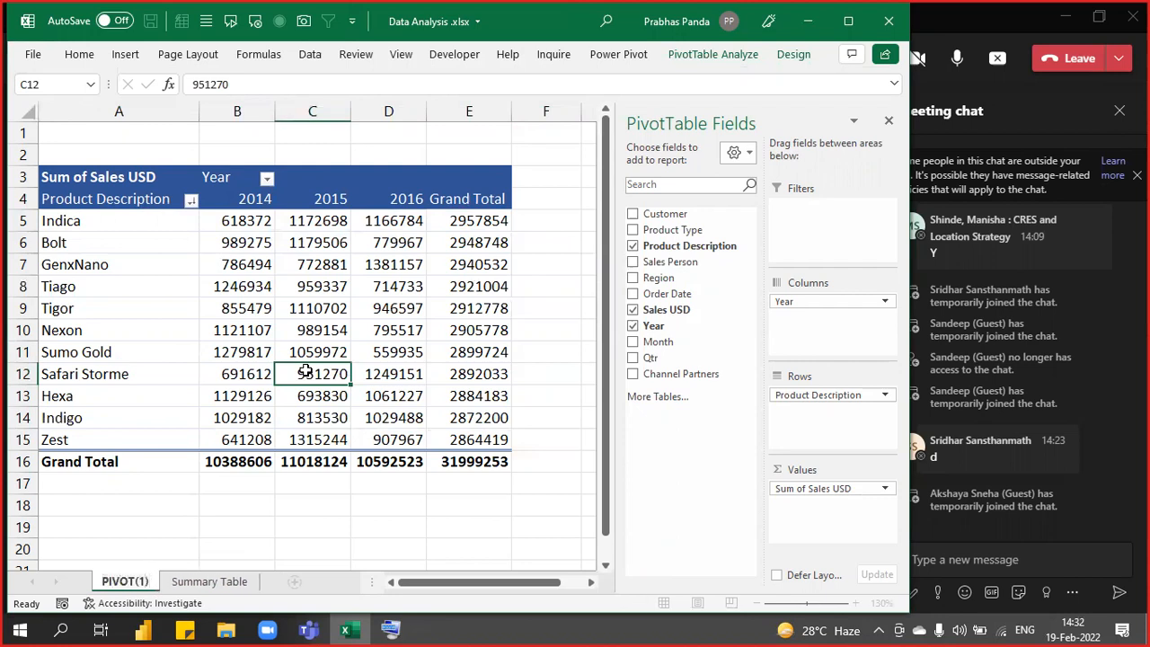
key("Return")
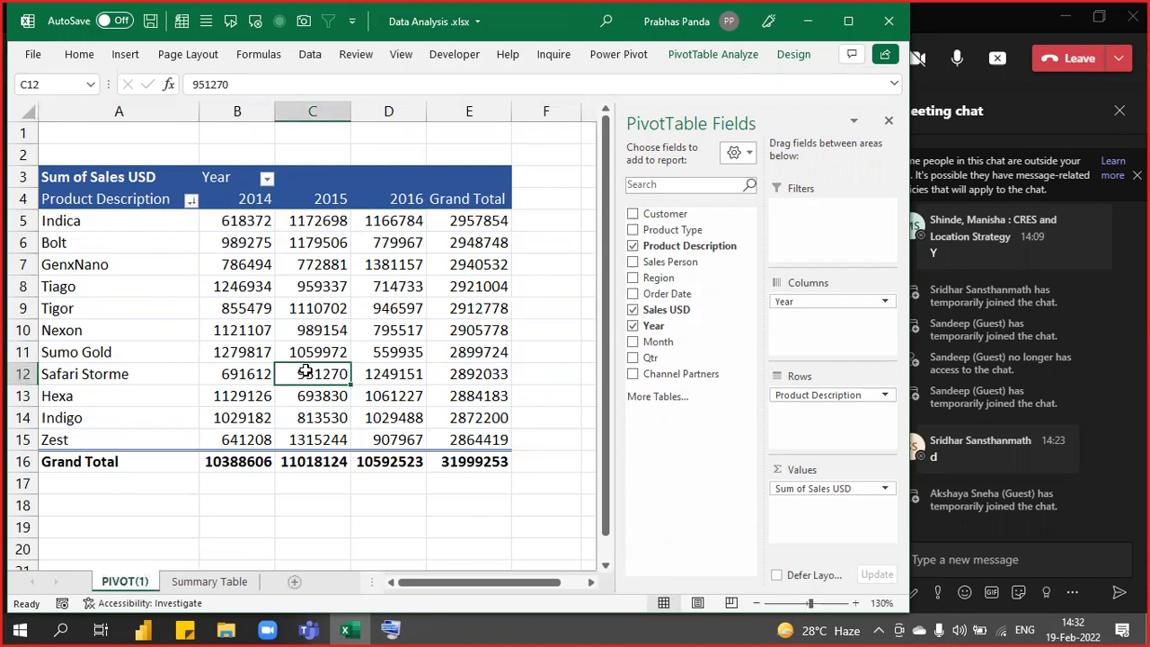
Hide the PIVOT(1) sheet and unhide it again.
right_click(139, 584)
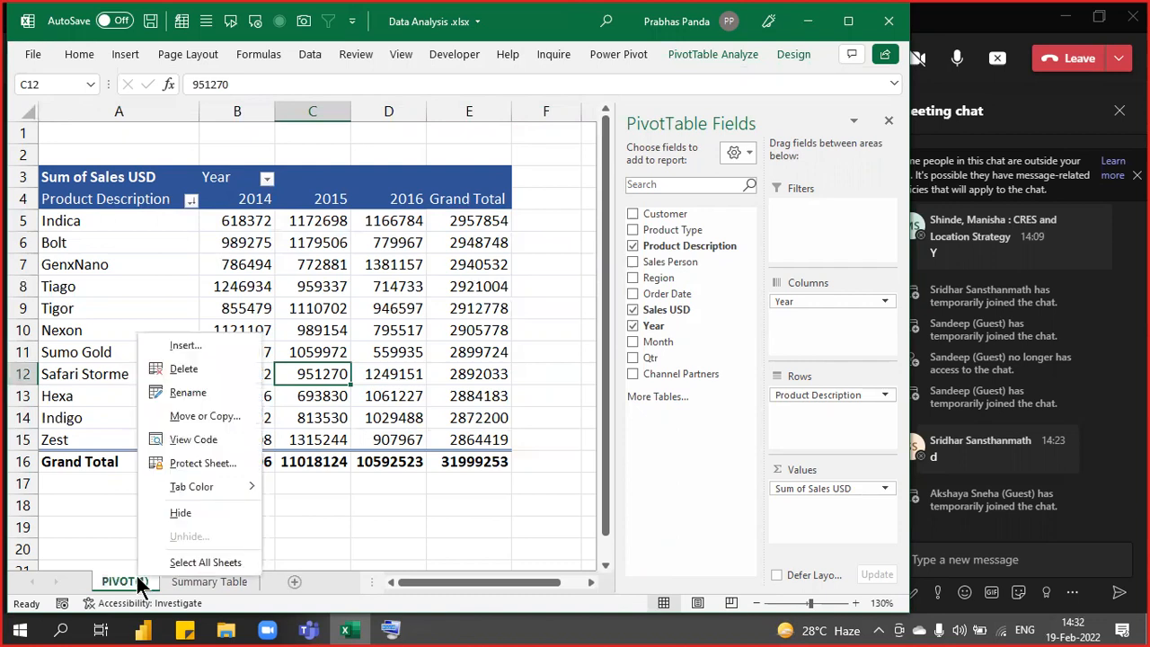
left_click(233, 514)
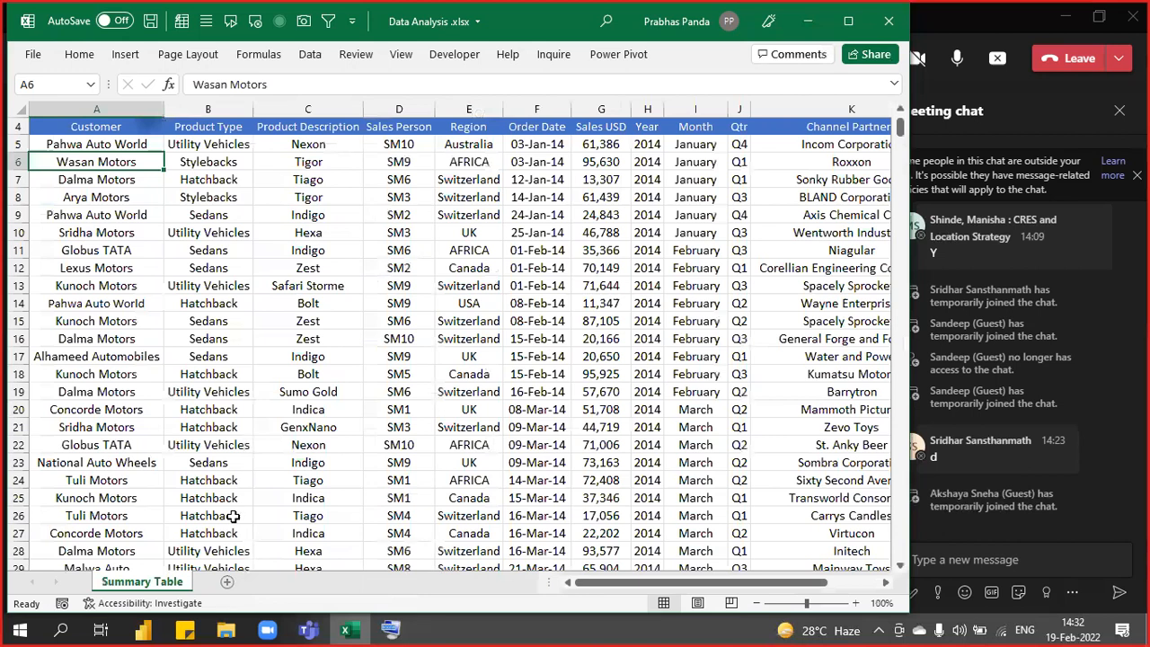
key("alt+o")
key("h")
key("u")
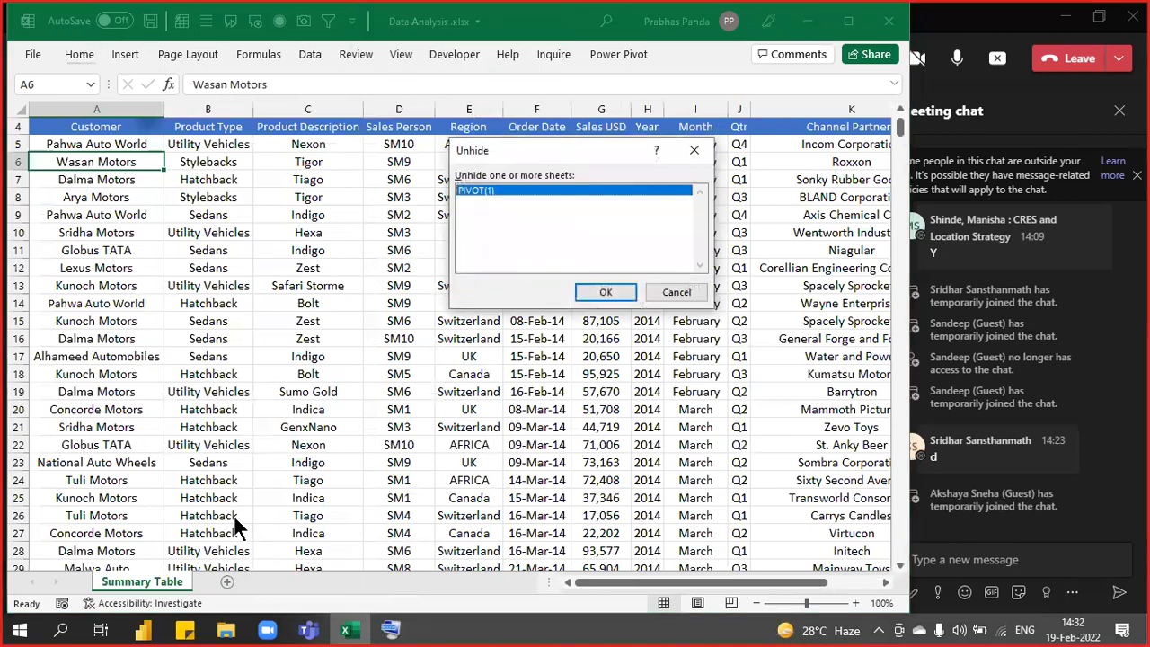
left_click(617, 287)
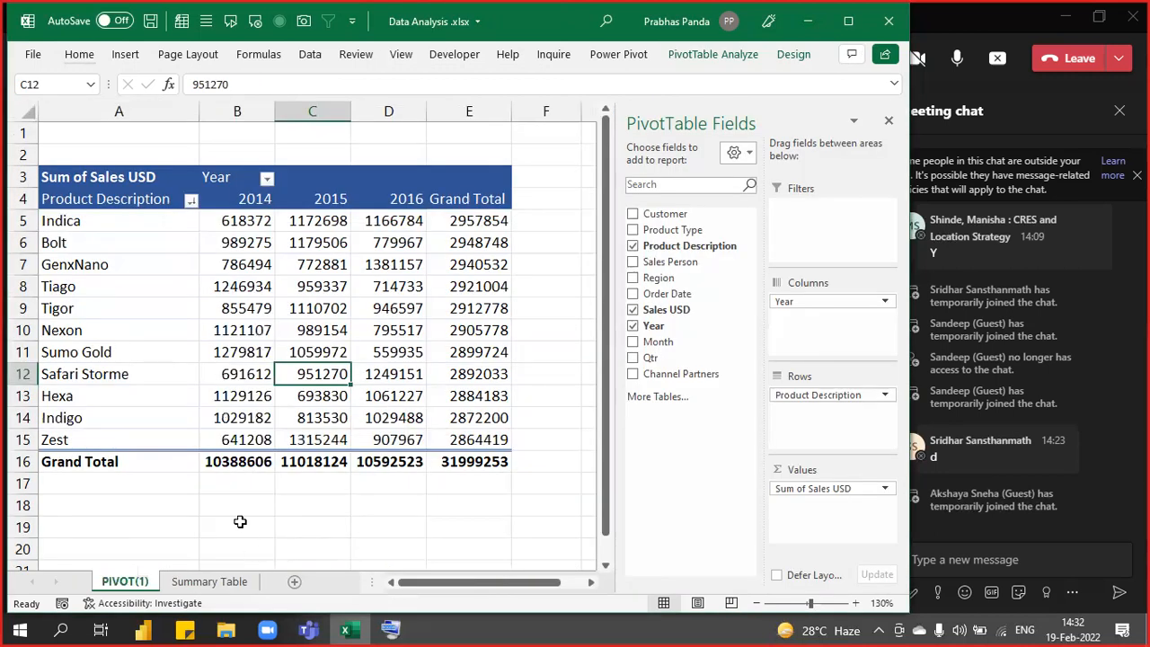
Colour the PIVOT(1) sheet tab red.
right_click(128, 582)
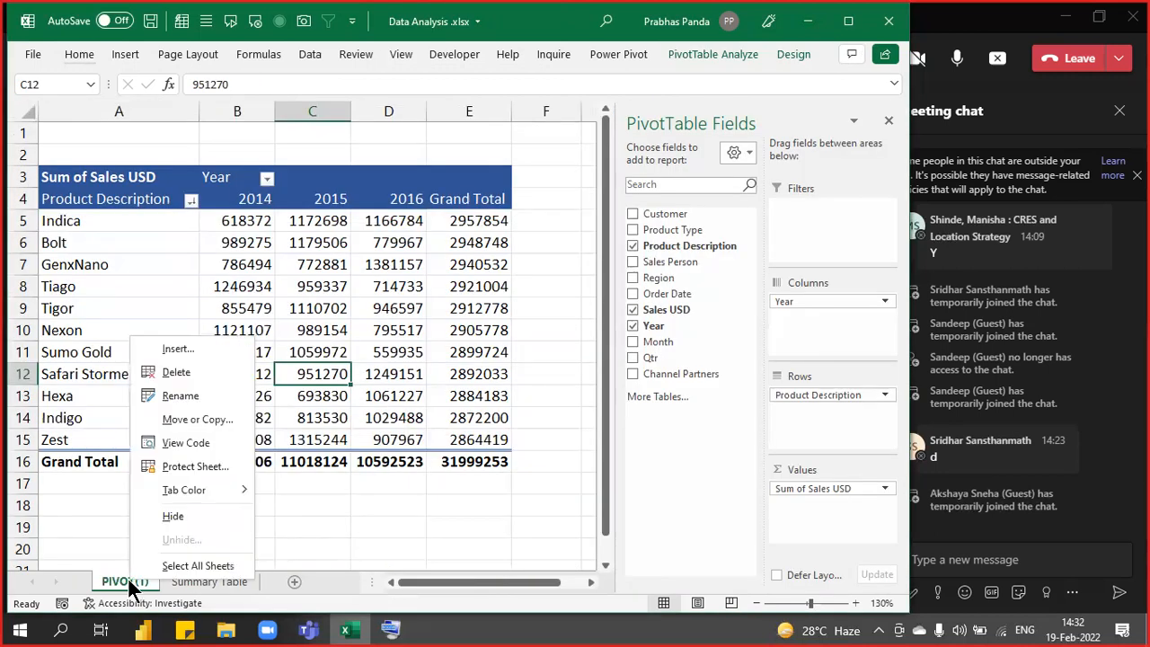
left_click(268, 492)
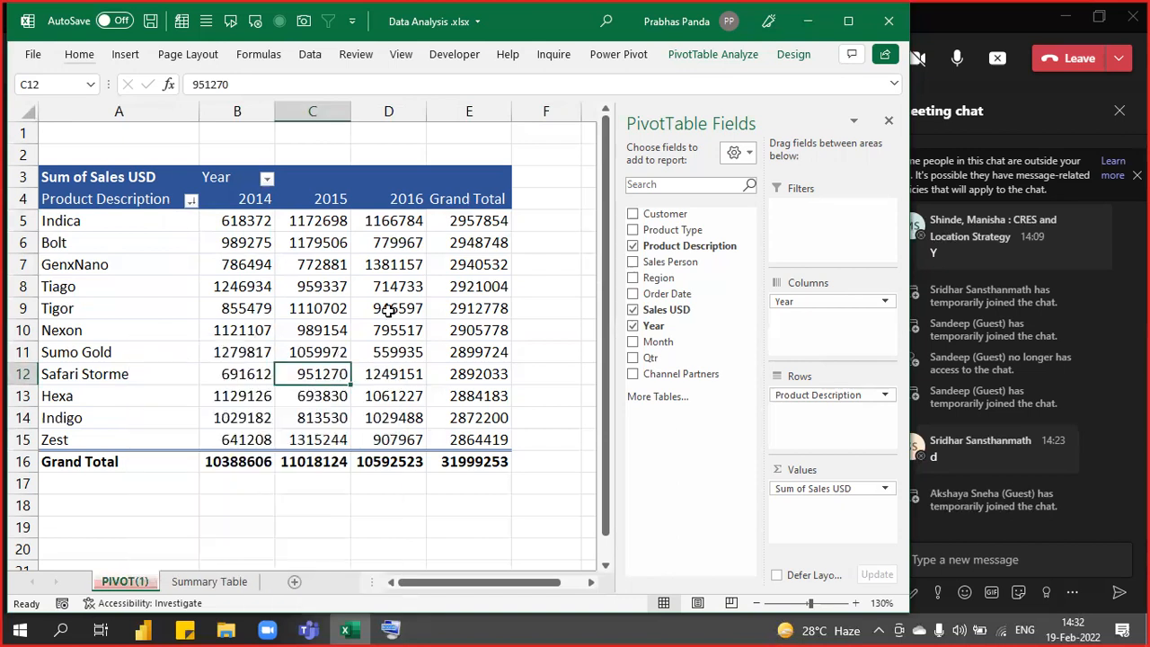
left_click(382, 317)
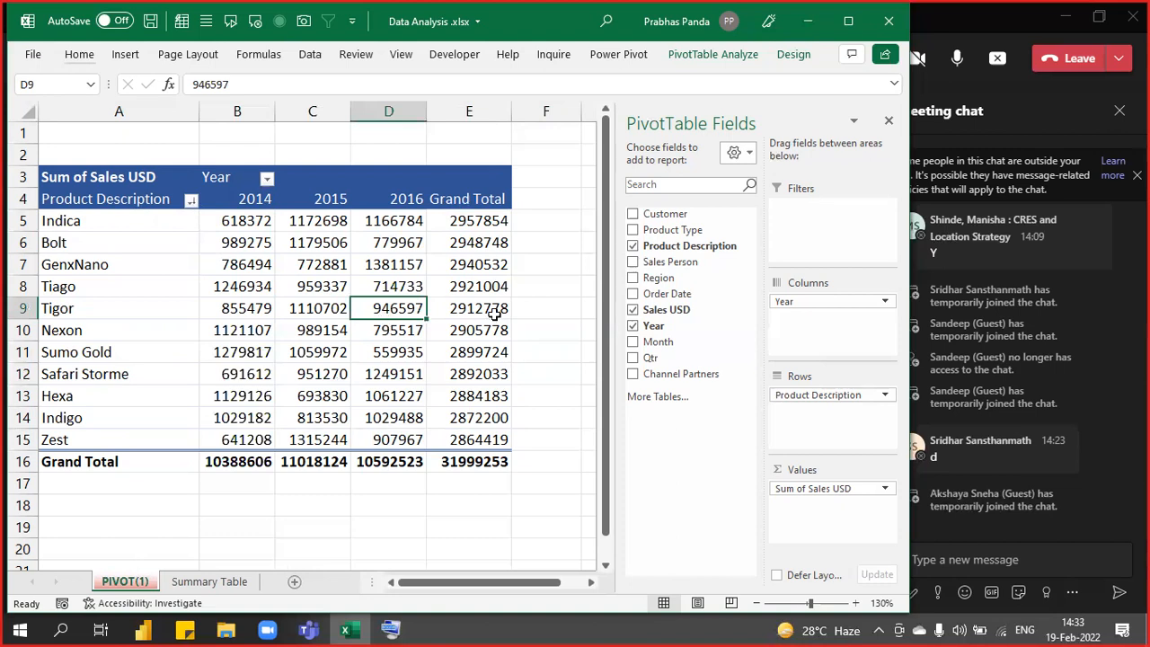
Reapply the largest-to-smallest sort to the products from Bolt's Grand Total value.
right_click(490, 241)
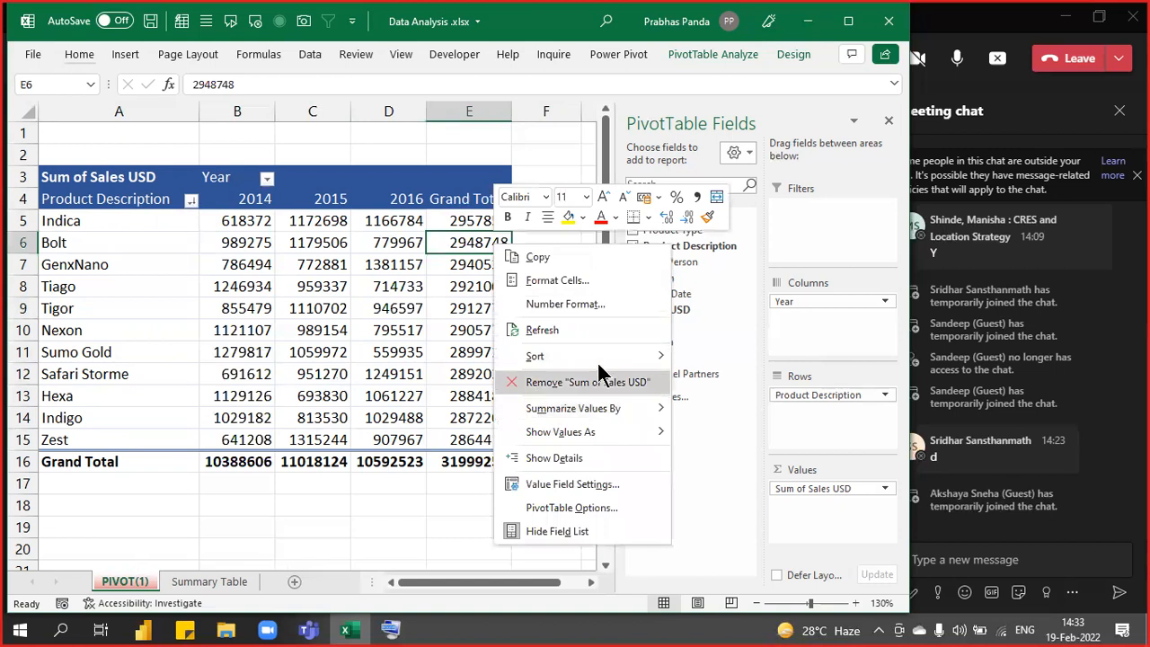
mouse_move(631, 363)
left_click(742, 381)
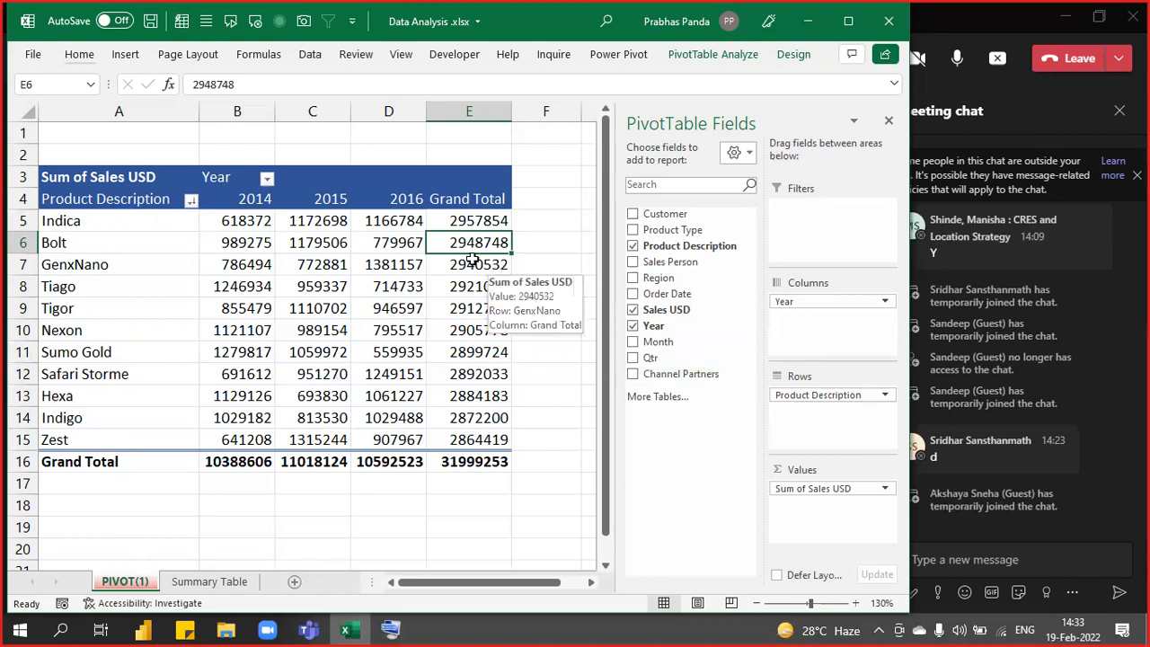
mouse_move(466, 238)
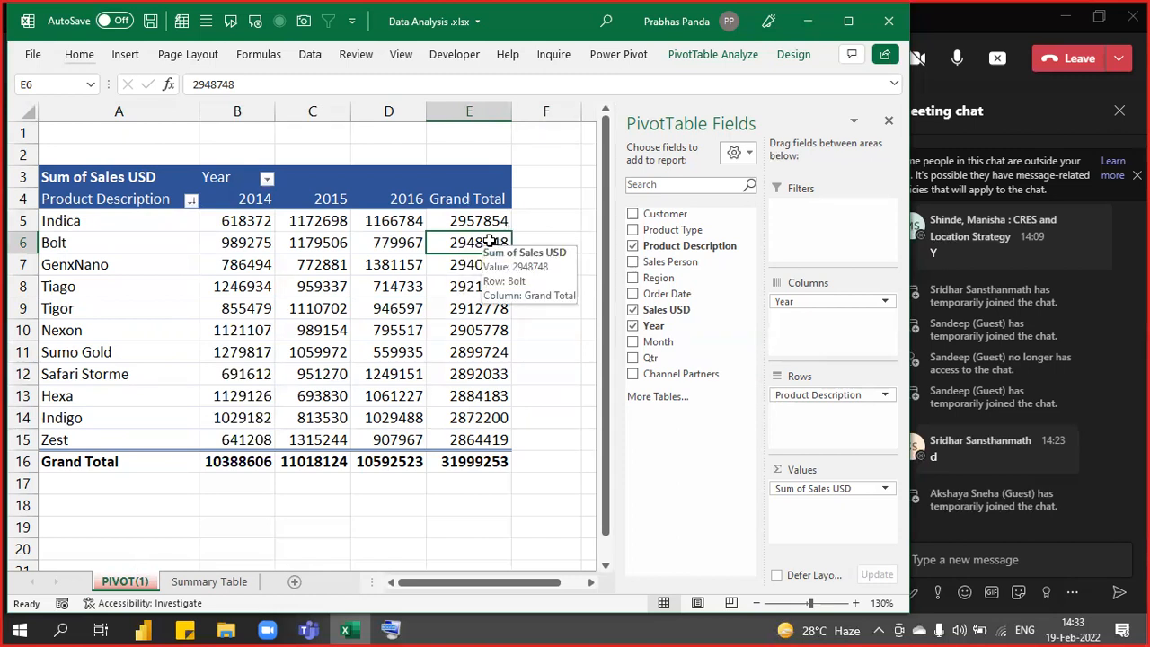
Check which sort options are available for the selected Product Description and 2014 columns, including their grand total row.
right_click(490, 242)
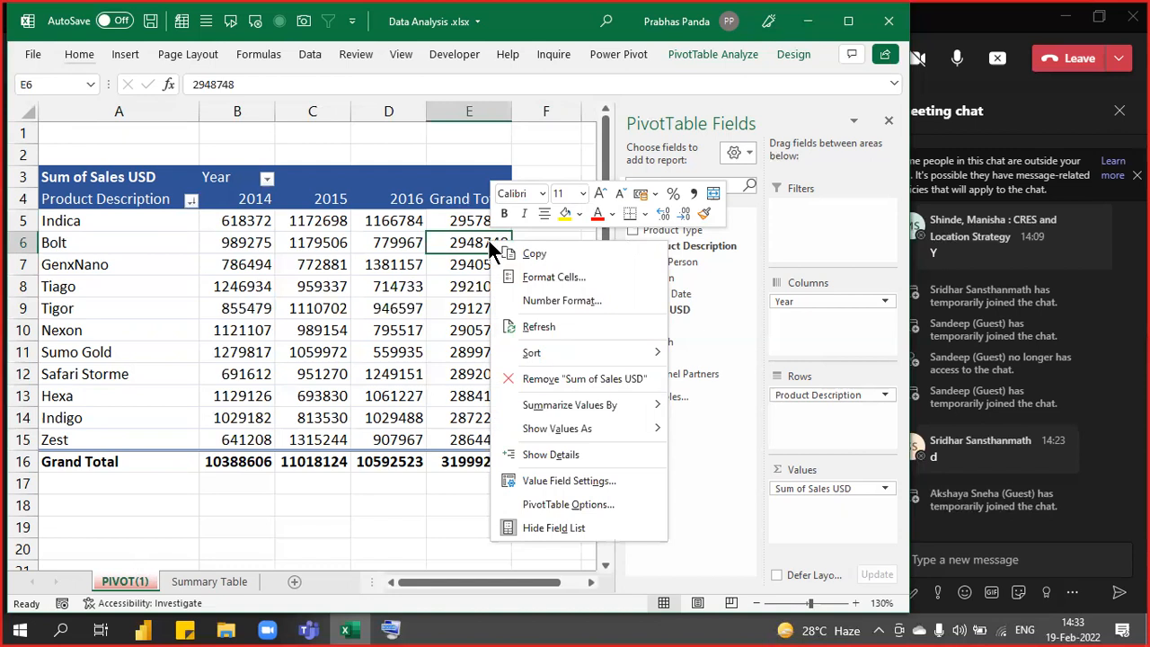
left_click(185, 242)
left_click(209, 259)
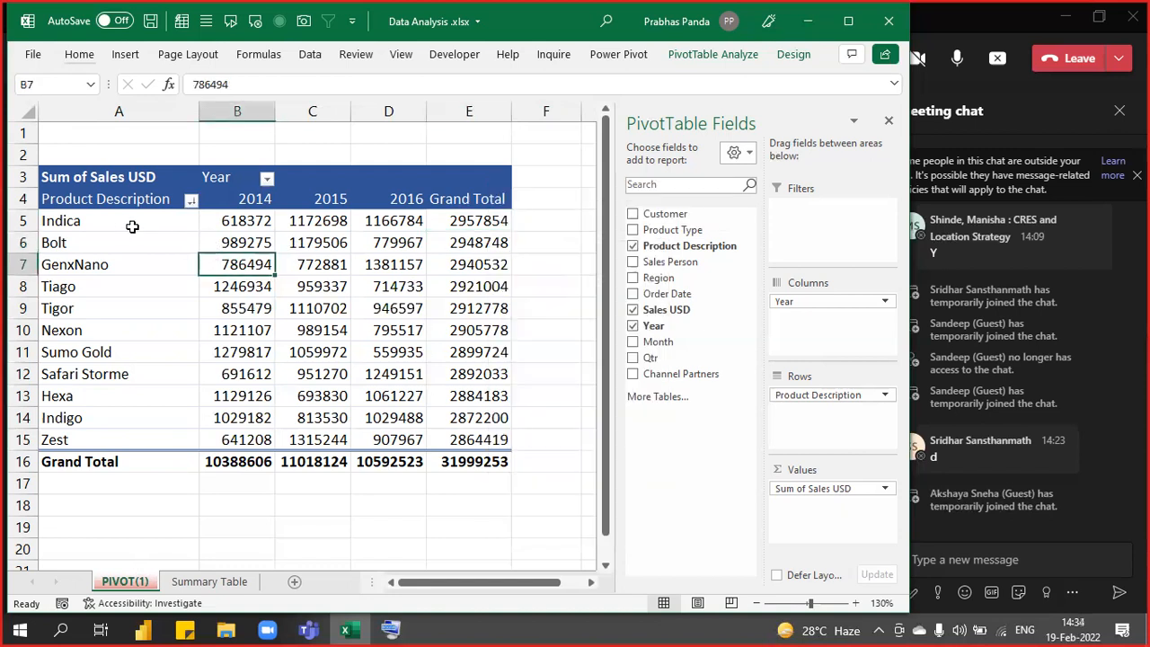
left_click_drag(97, 198, 244, 461)
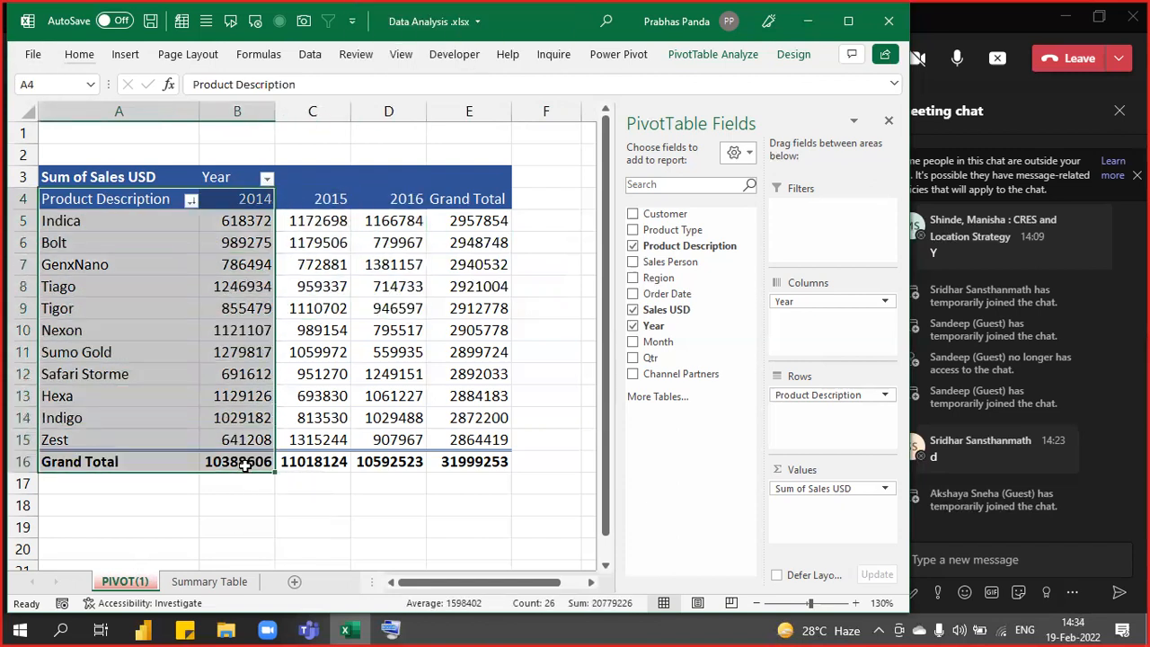
right_click(222, 197)
mouse_move(346, 294)
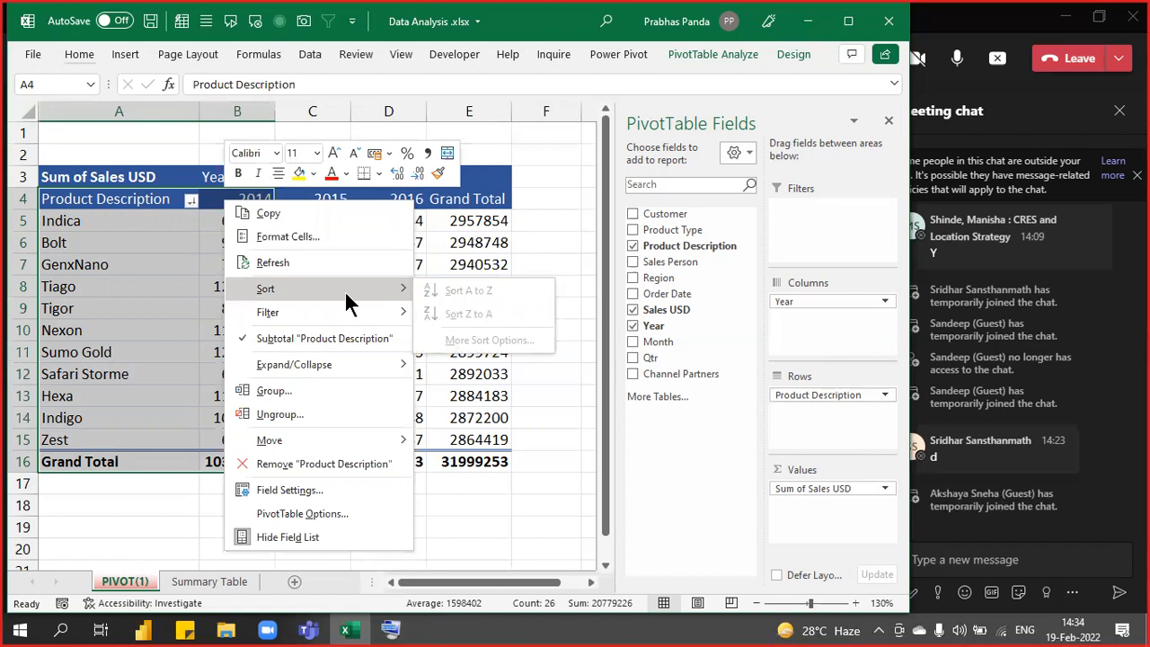
left_click(97, 224)
left_click(106, 213)
left_click(163, 196)
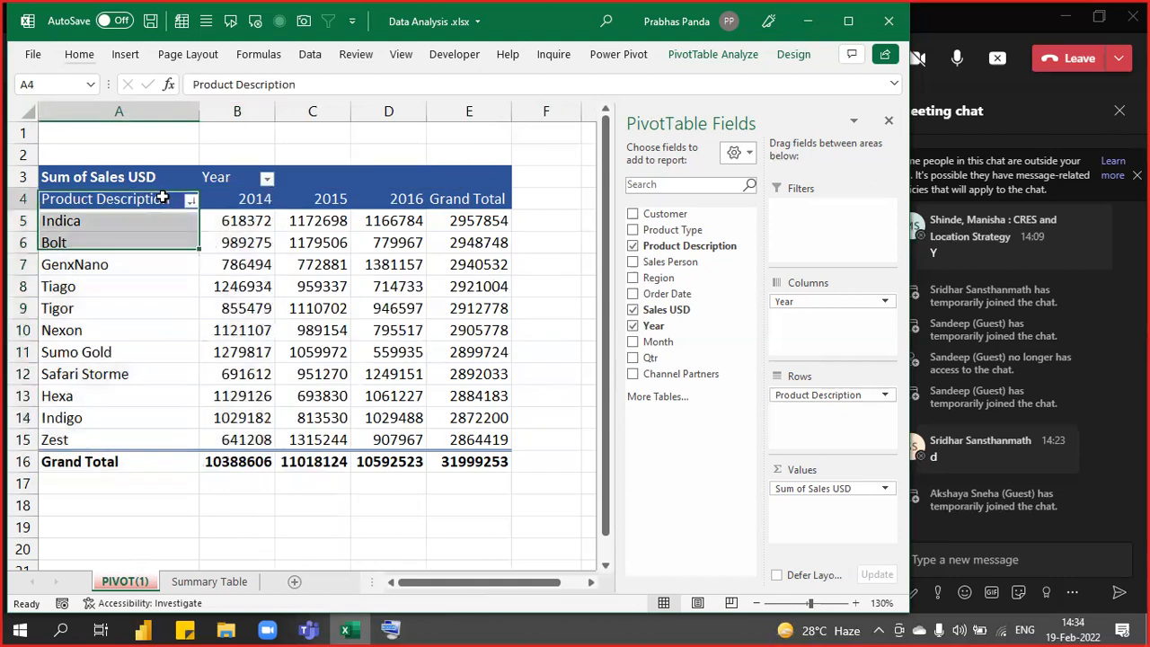
Review the Product Description field's detailed sort settings, including its AutoSort and Sort By options.
left_click(191, 199)
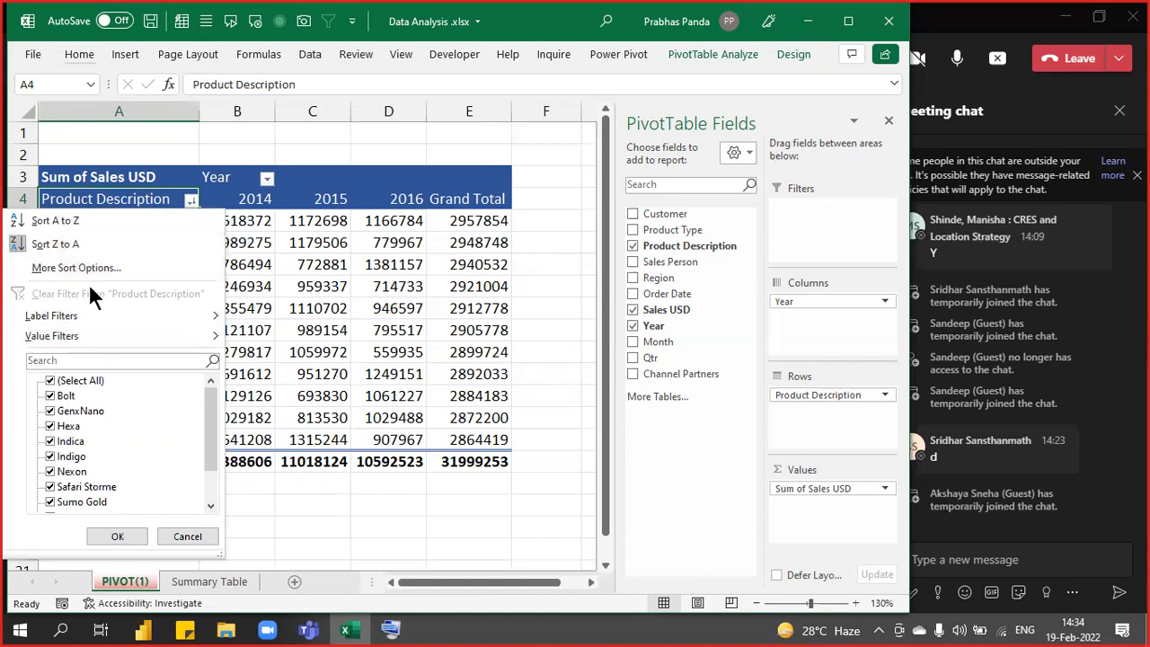
left_click(69, 267)
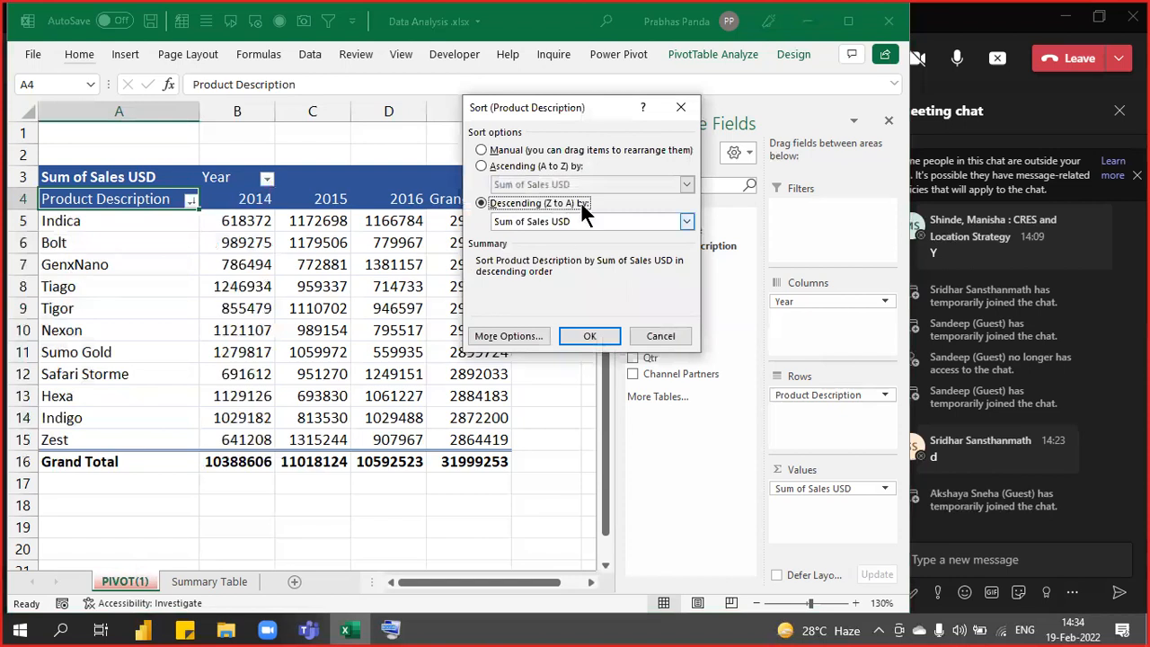
left_click_drag(584, 115, 687, 203)
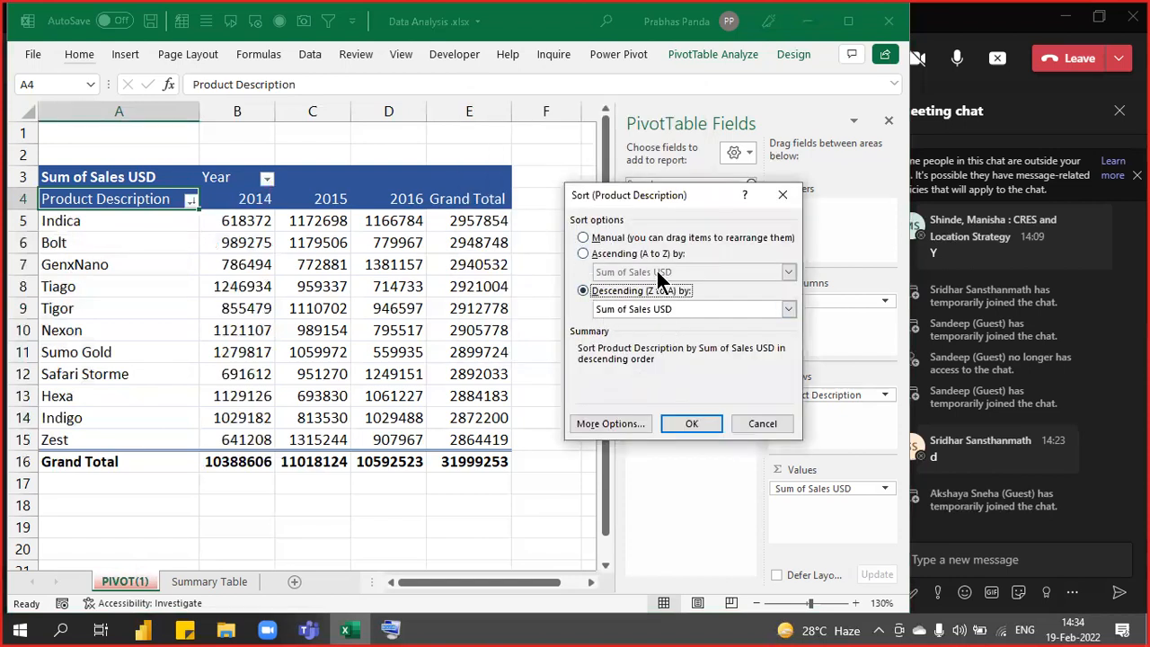
left_click(609, 426)
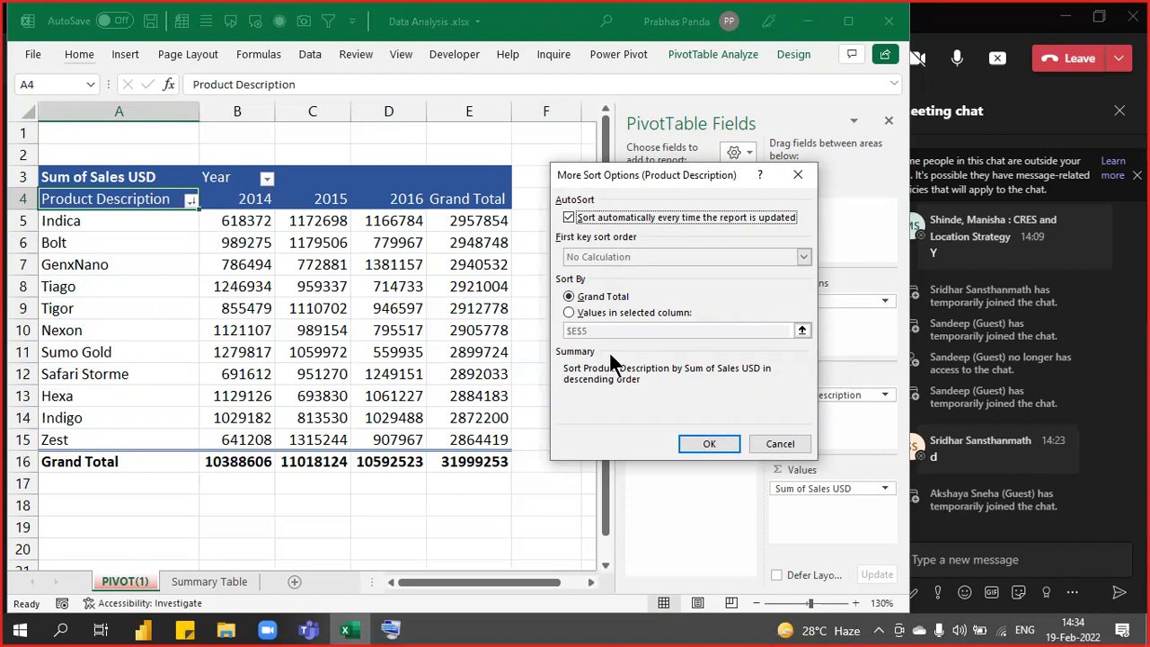
key("Return")
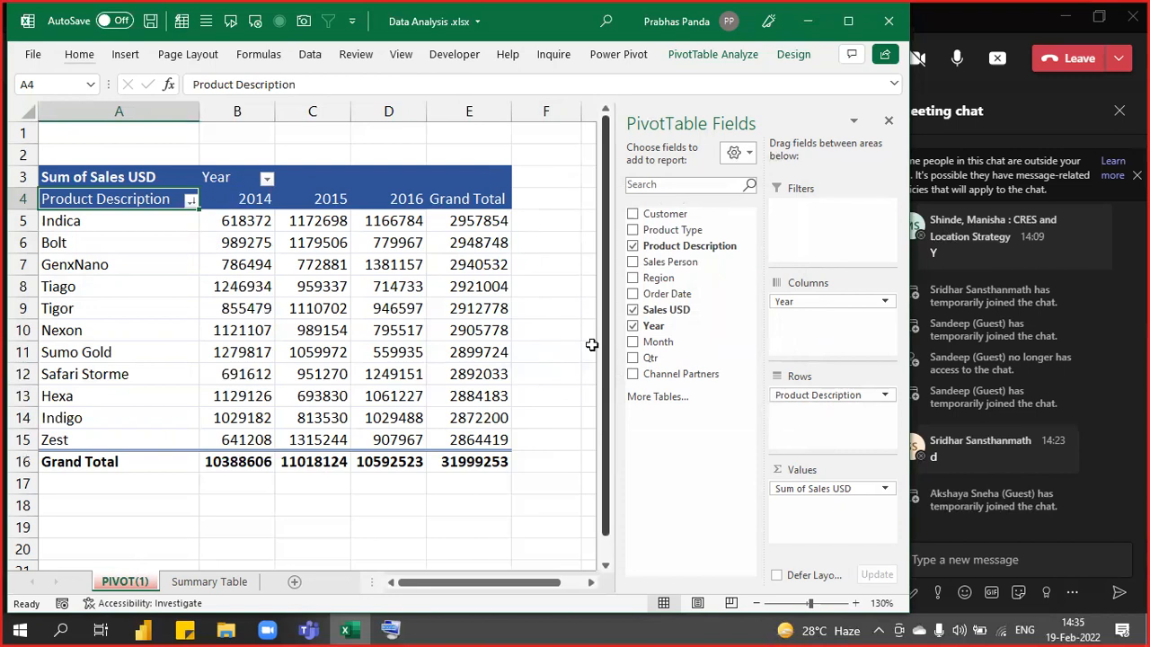
Copy the PivotTable range A4:E16 as values into a new workbook and autofit the pasted columns.
left_click(469, 265)
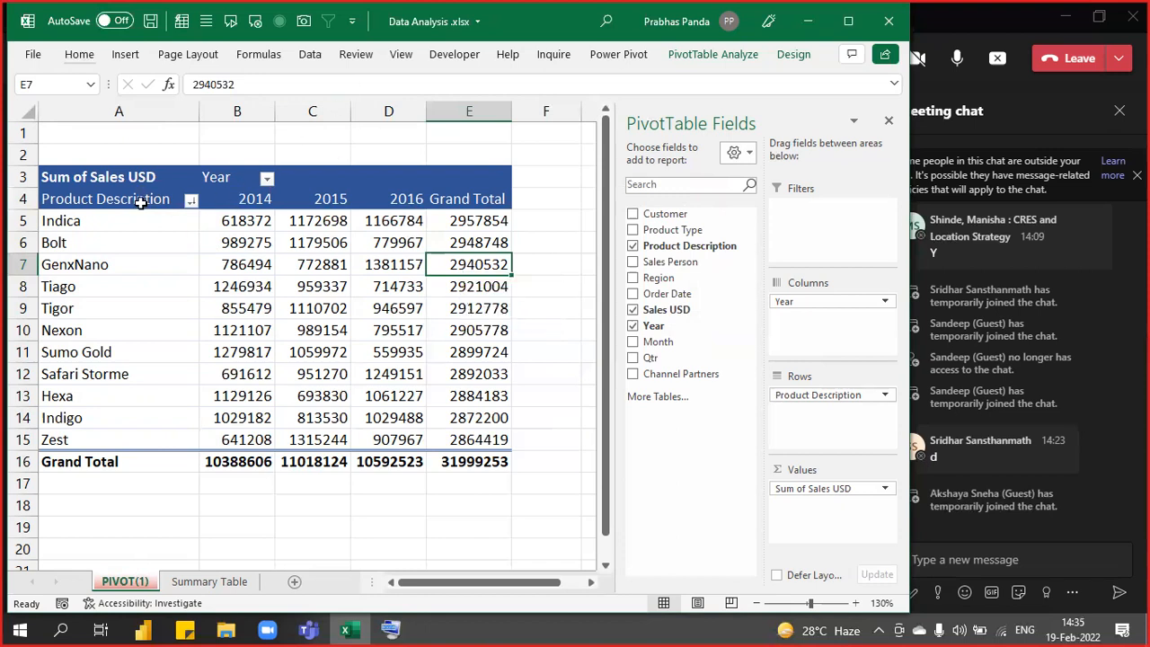
left_click_drag(140, 200, 117, 221)
left_click_drag(422, 351, 490, 464)
key("ctrl+c")
key("ctrl+n")
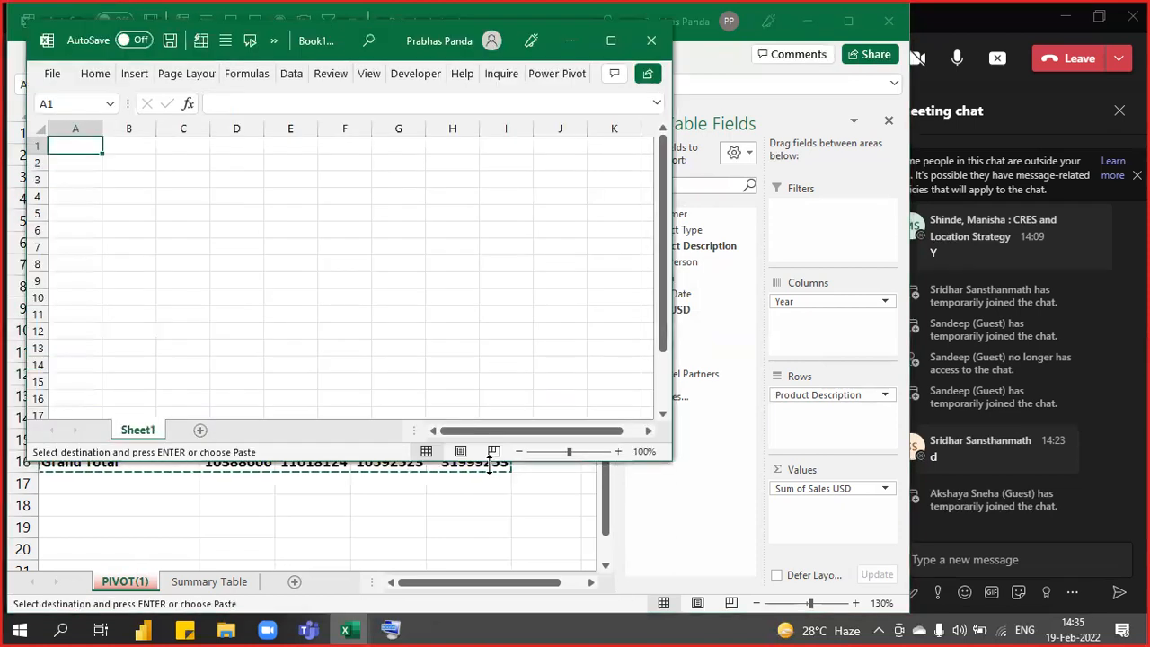
key("ctrl+alt+v")
key("v")
key("Return")
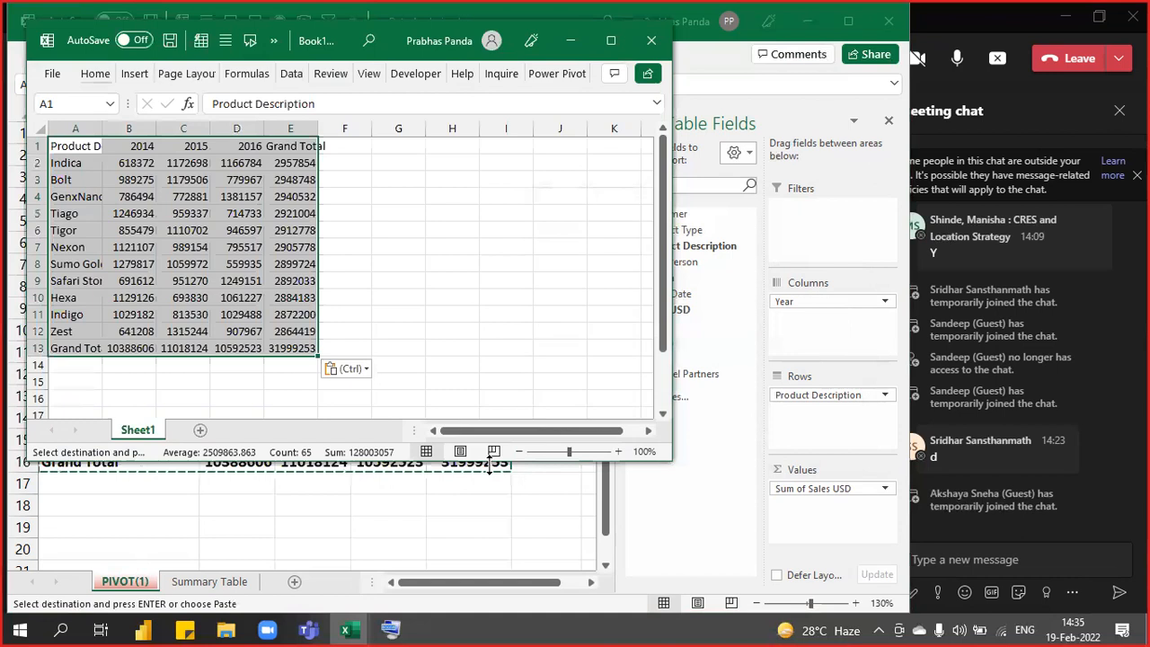
key("alt+h")
key("o")
key("i")
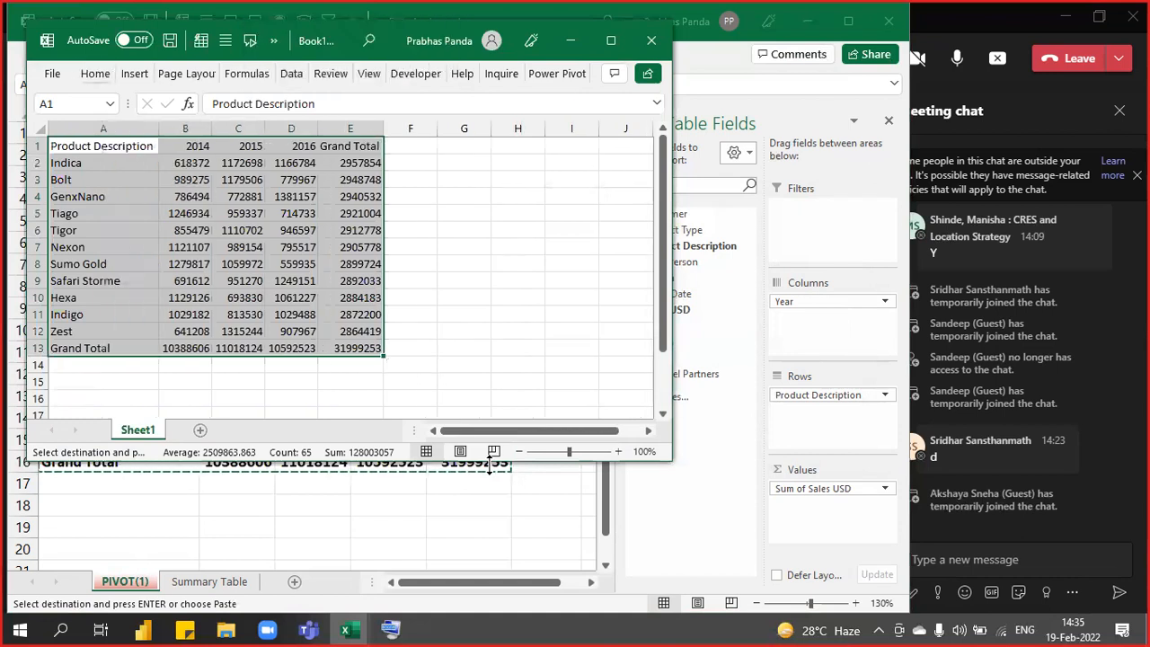
Check which order choices the Sort dialog offers for the pasted data's Product Description and Grand Total columns.
key("alt+d")
key("s")
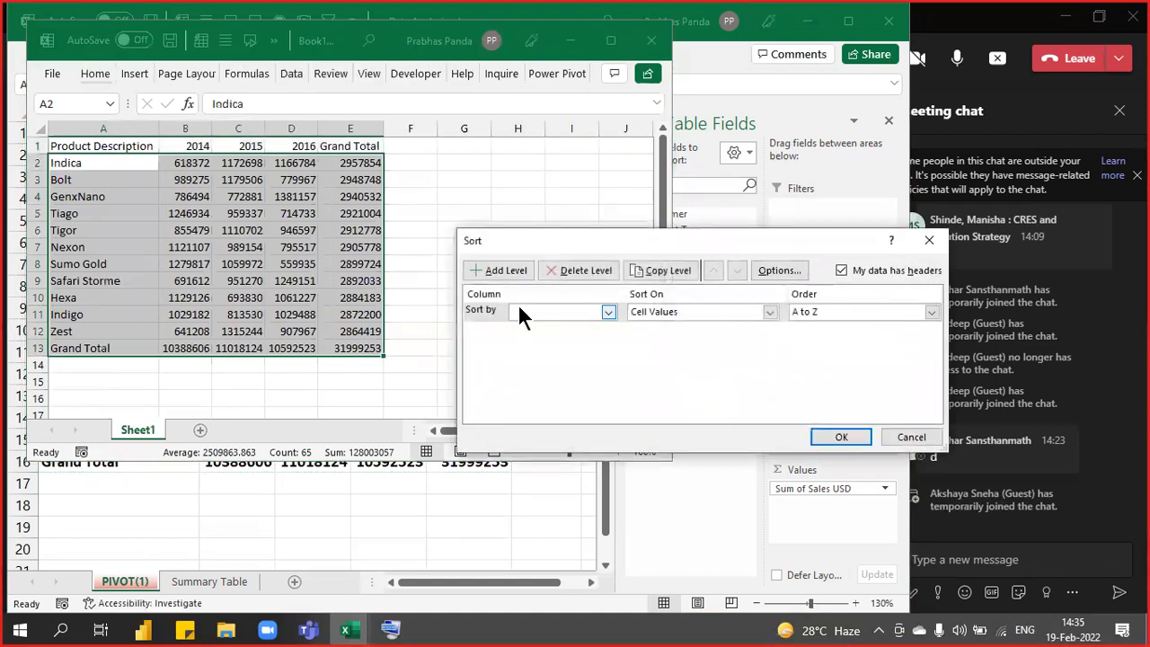
left_click(517, 312)
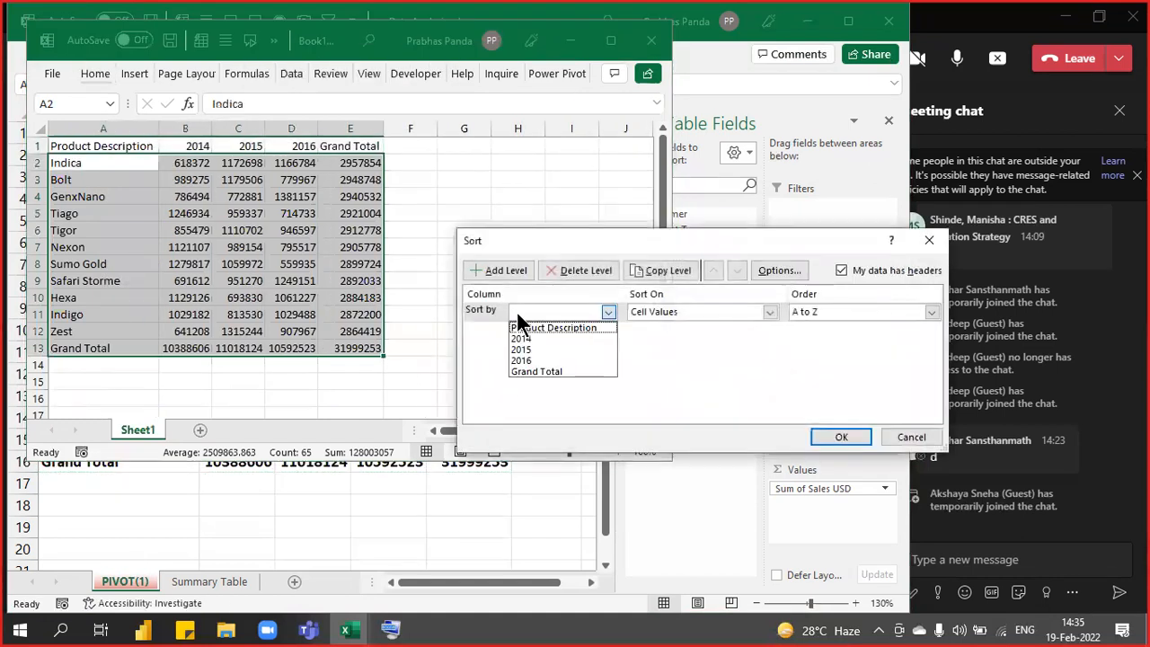
left_click(812, 310)
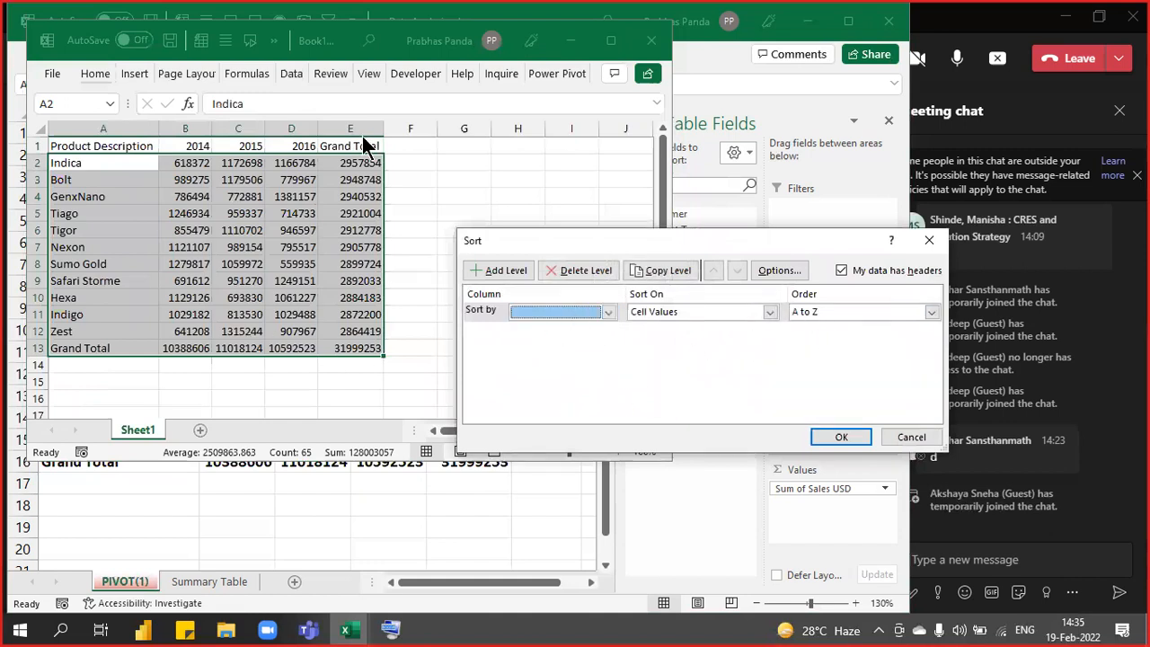
left_click(552, 310)
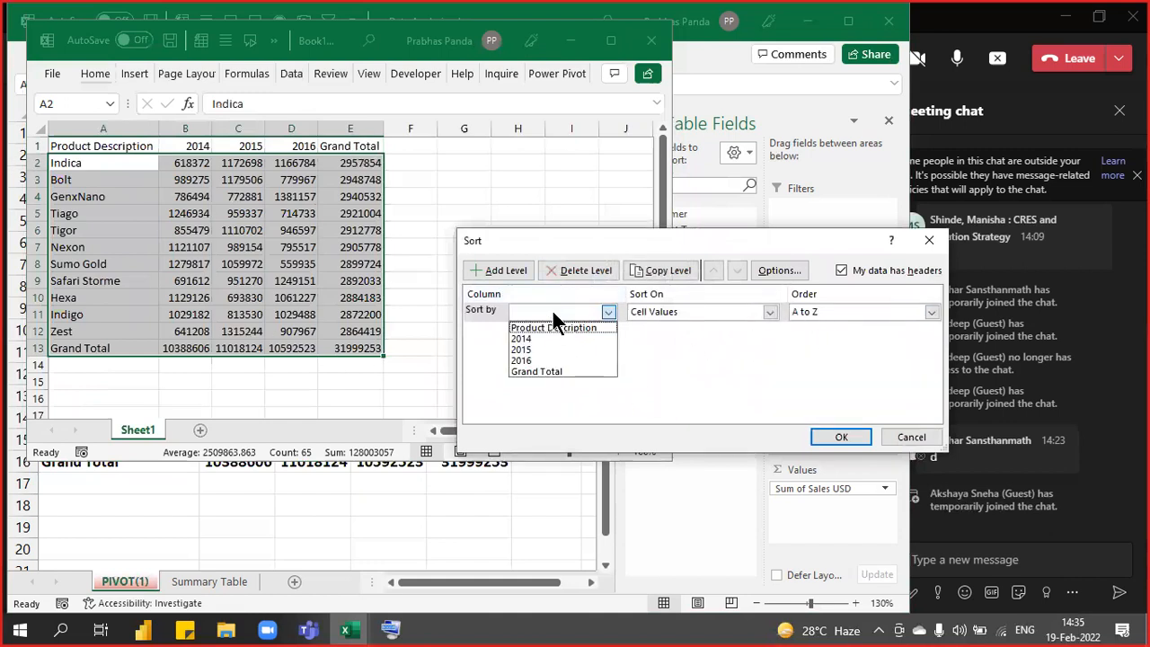
left_click(540, 327)
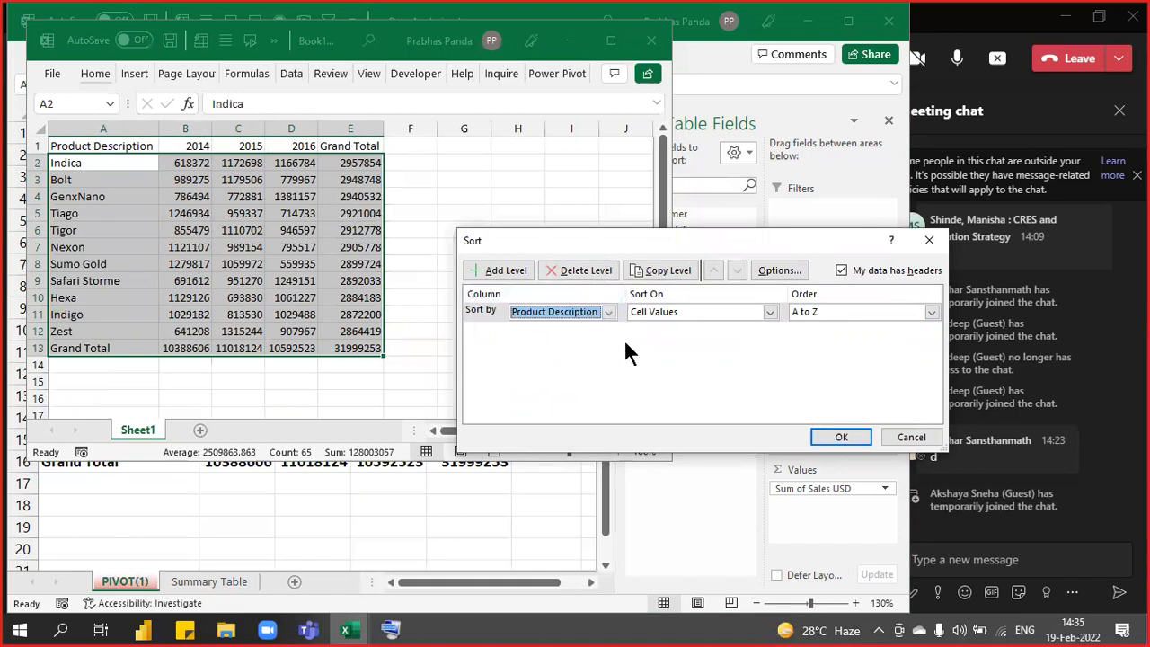
left_click(853, 312)
left_click(579, 306)
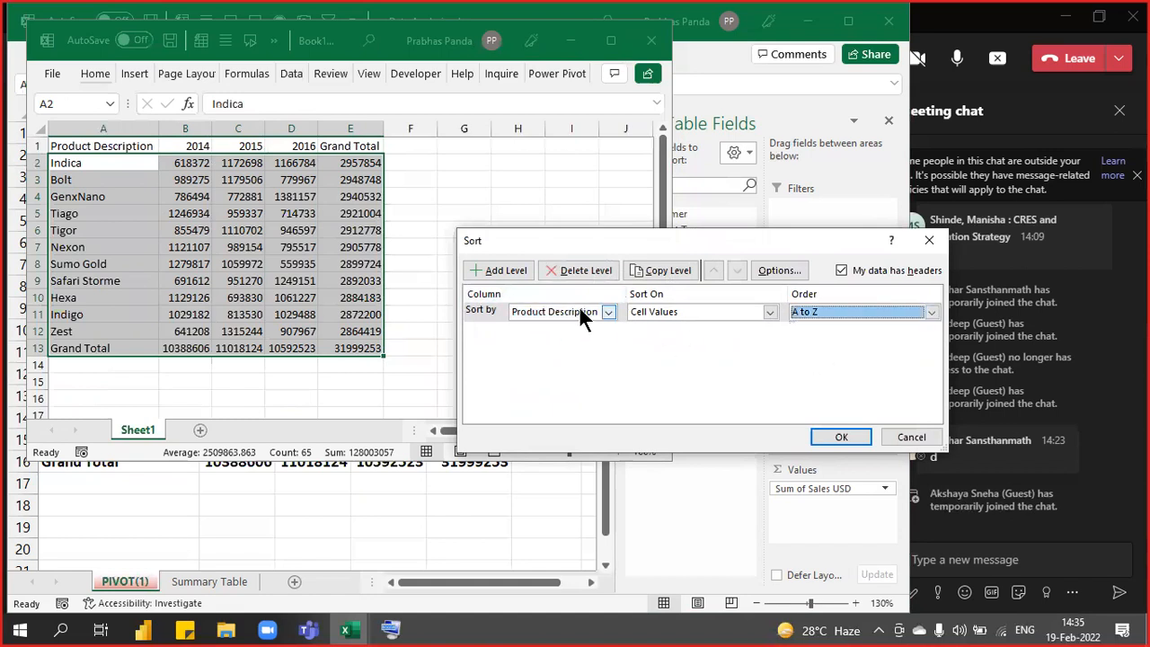
left_click(579, 305)
left_click(555, 369)
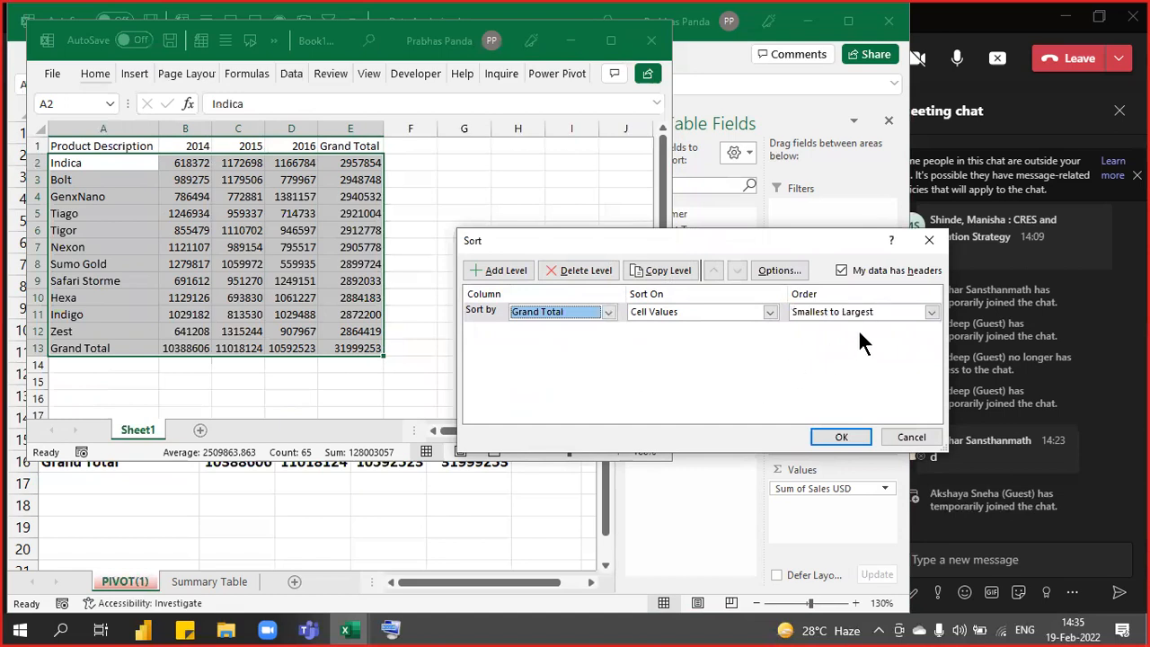
left_click(929, 240)
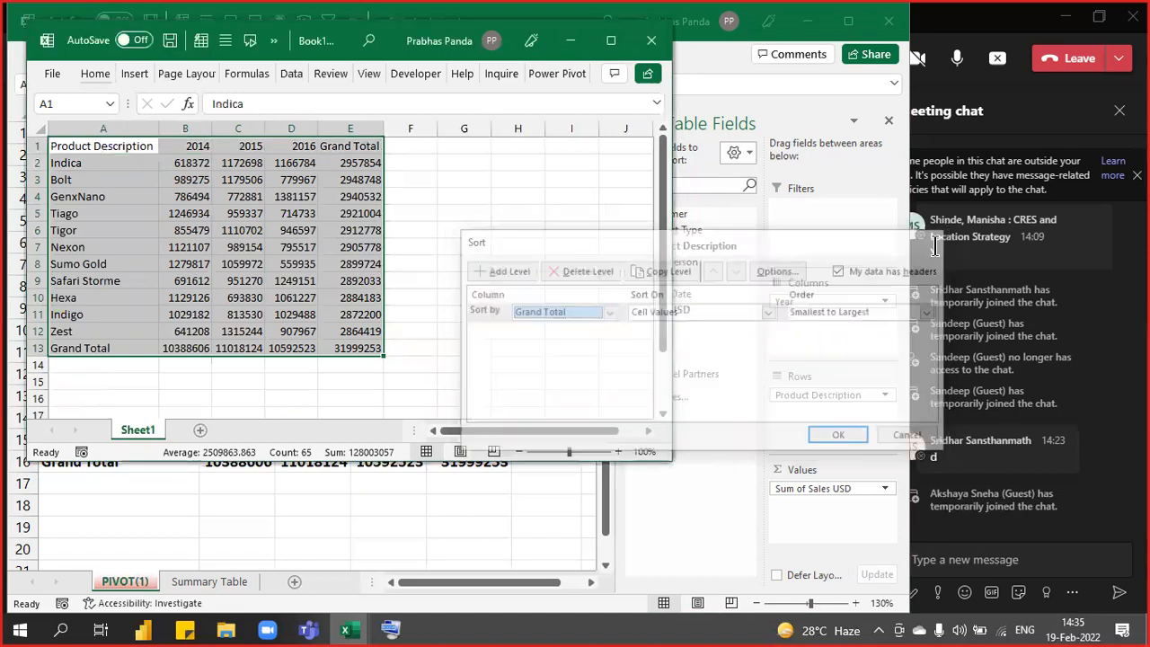
Discard the new workbook and return to the PIVOT(1) sheet of the Data Analysis workbook.
left_click(653, 50)
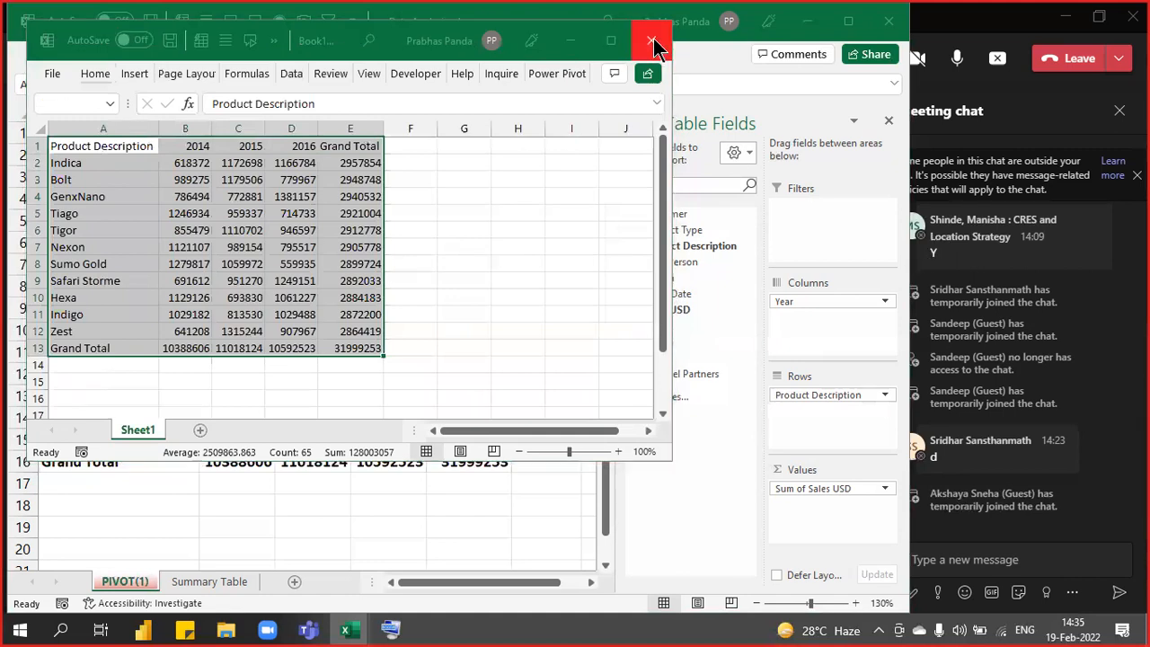
left_click(472, 344)
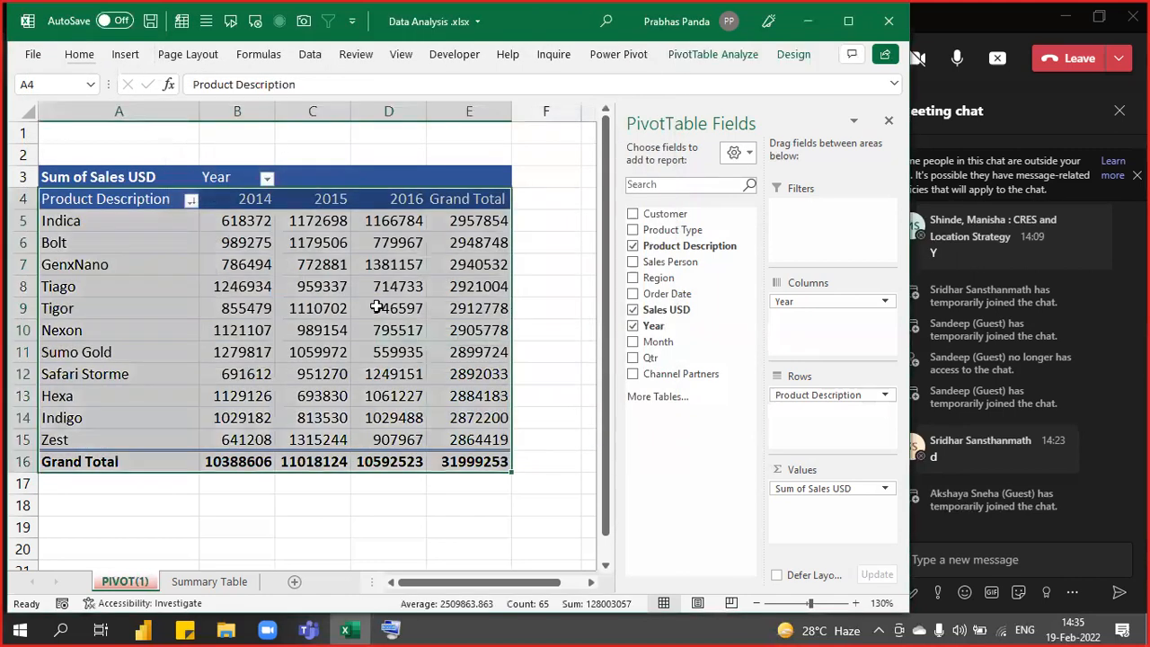
left_click(362, 307)
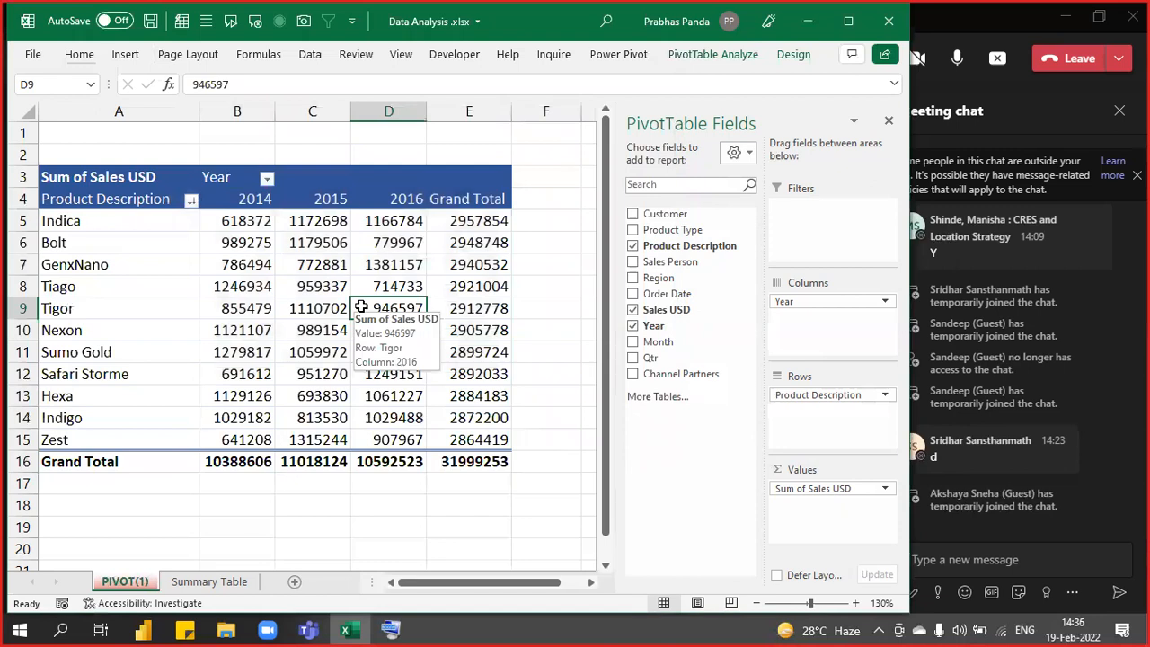
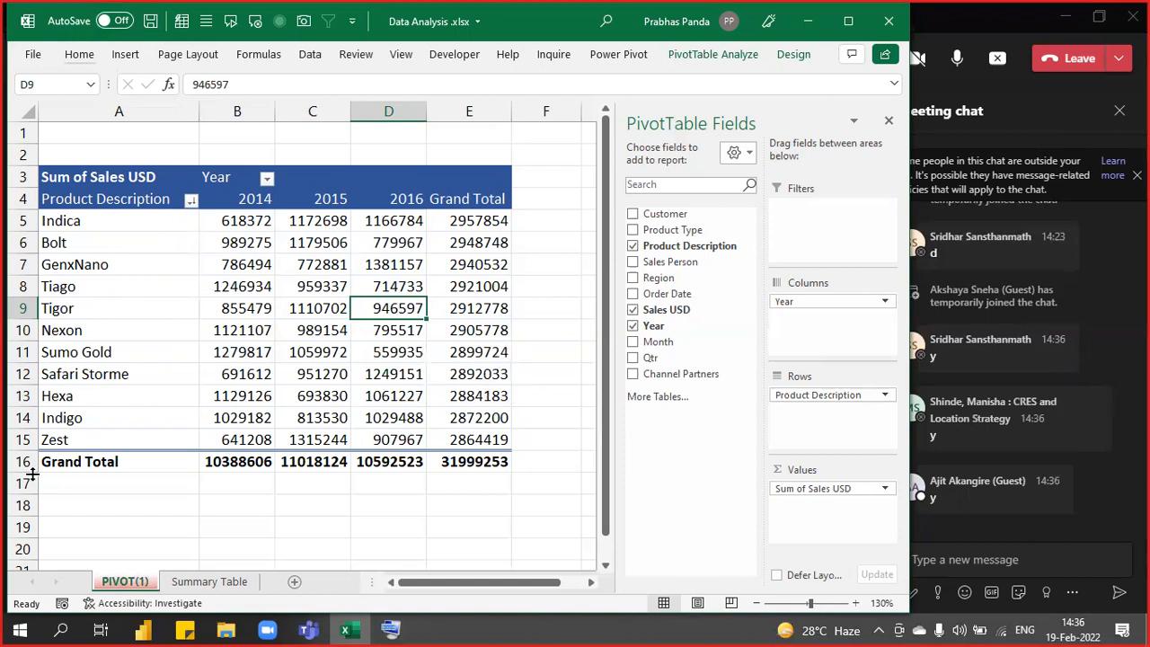
Create a copy of the PIVOT(1) sheet in the same workbook, placed before PIVOT(1).
right_click(133, 584)
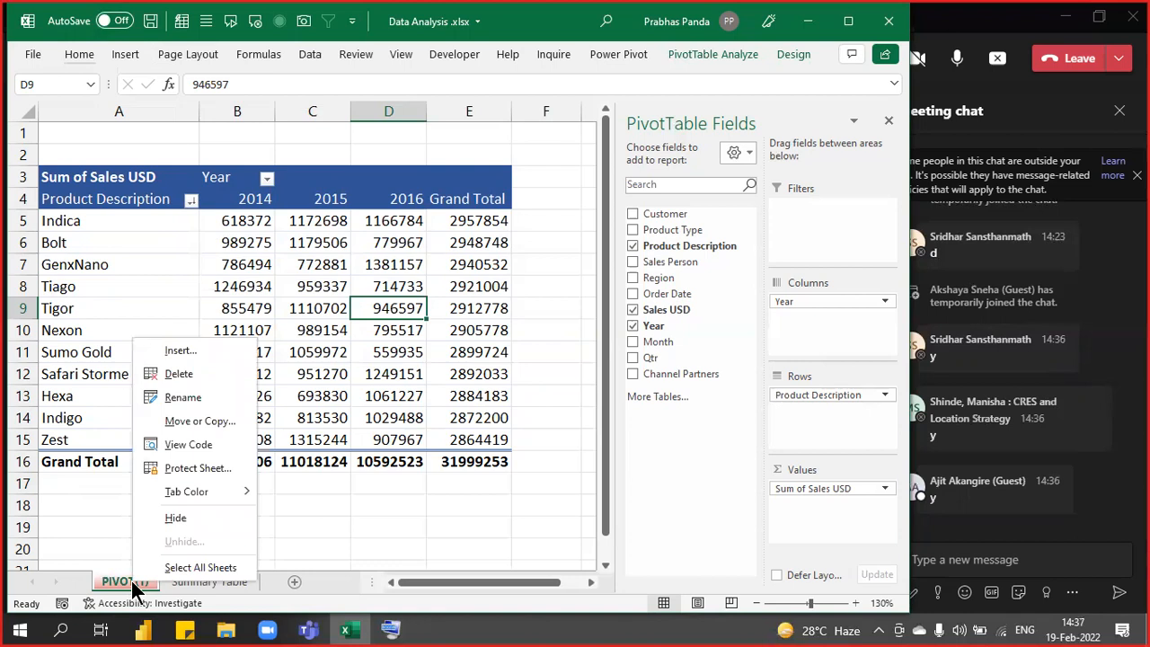
left_click(200, 421)
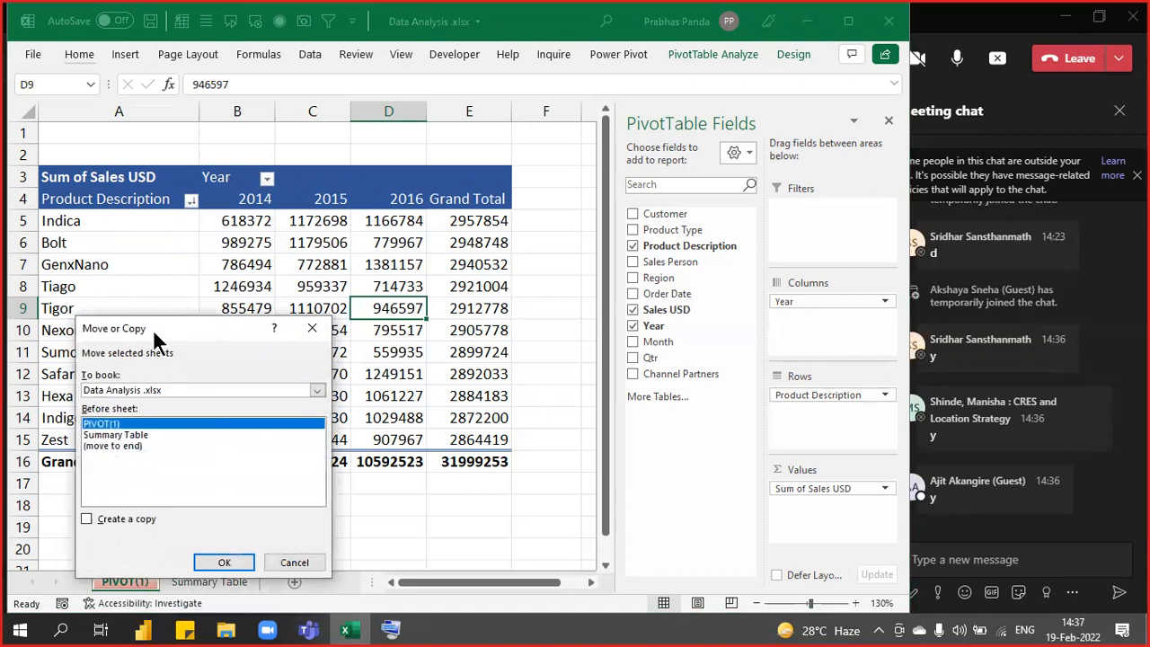
left_click_drag(153, 329, 455, 230)
left_click(424, 420)
left_click(422, 418)
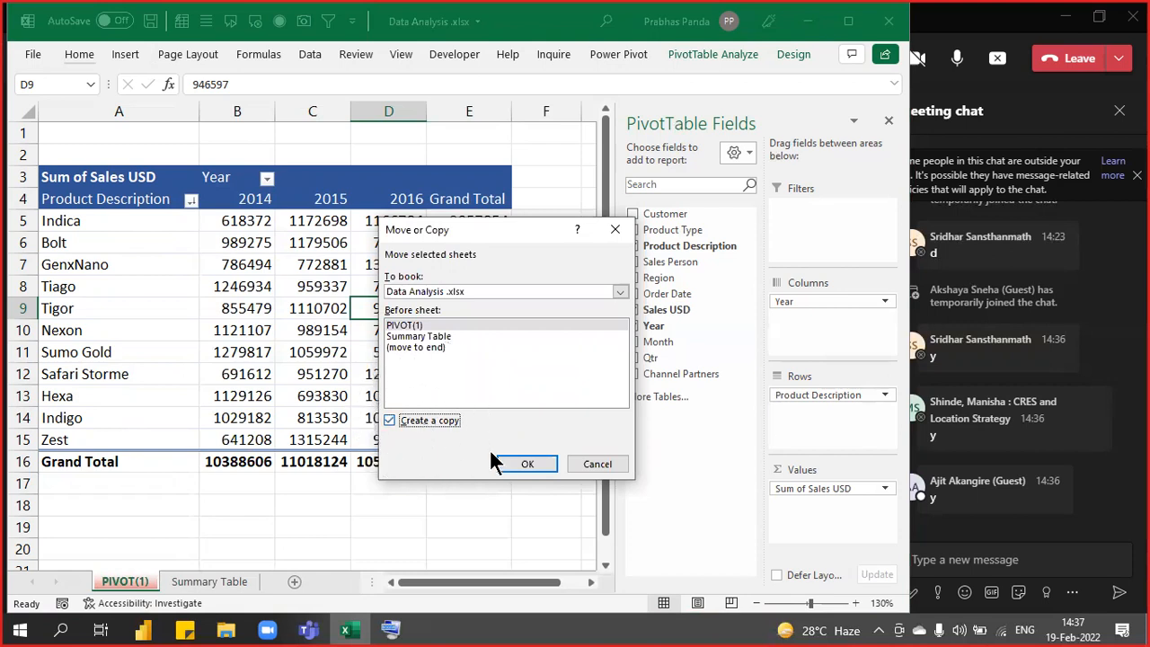
left_click(525, 463)
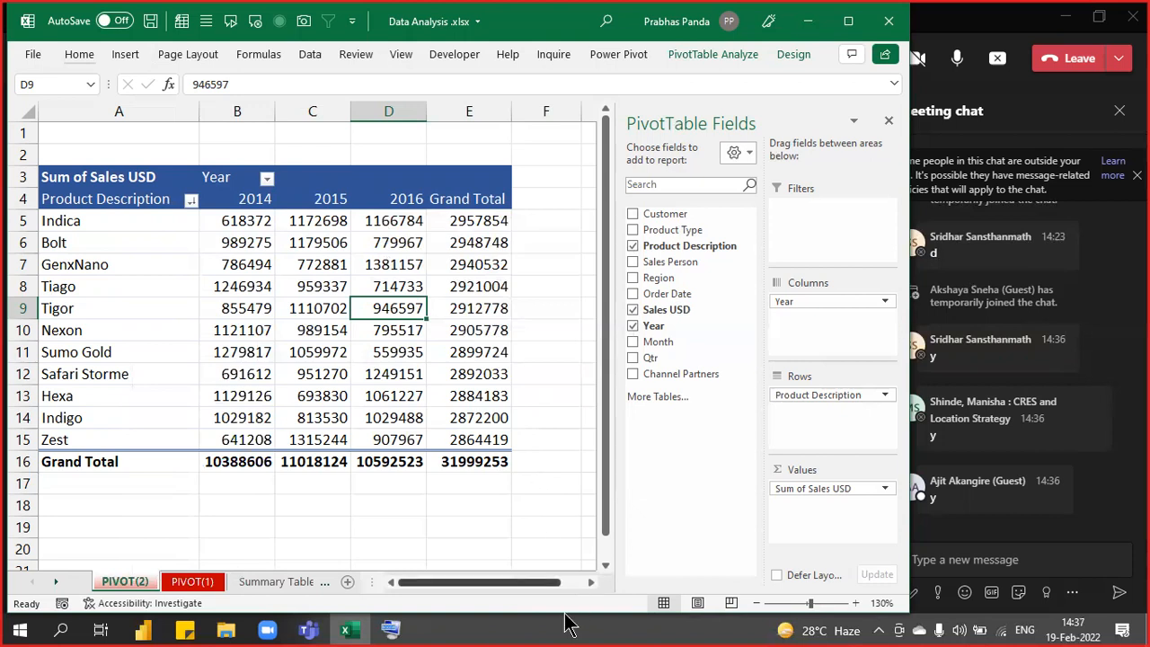
Colour the PIVOT(2) sheet tab with the standard orange.
right_click(125, 582)
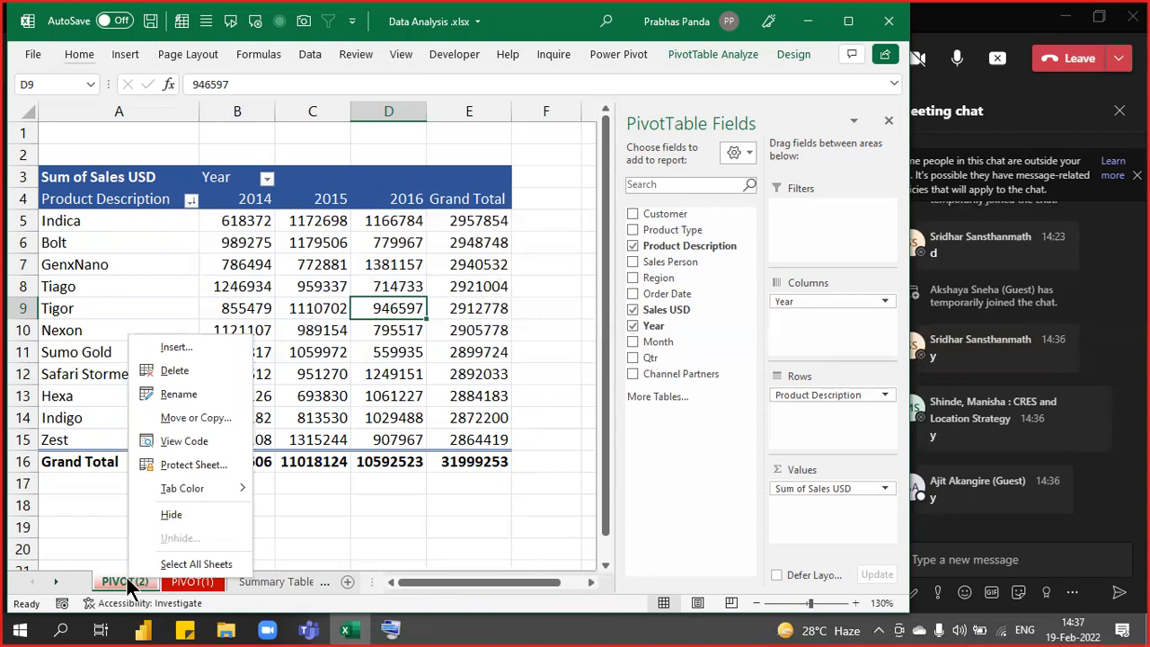
mouse_move(225, 490)
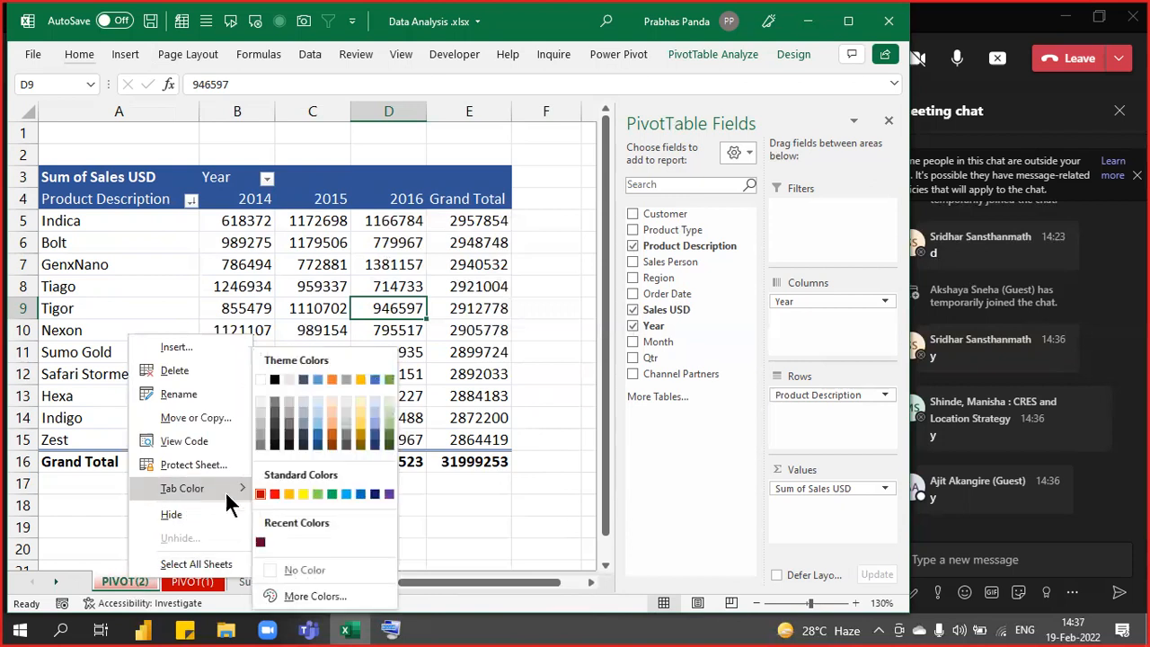
left_click(288, 493)
left_click(334, 332)
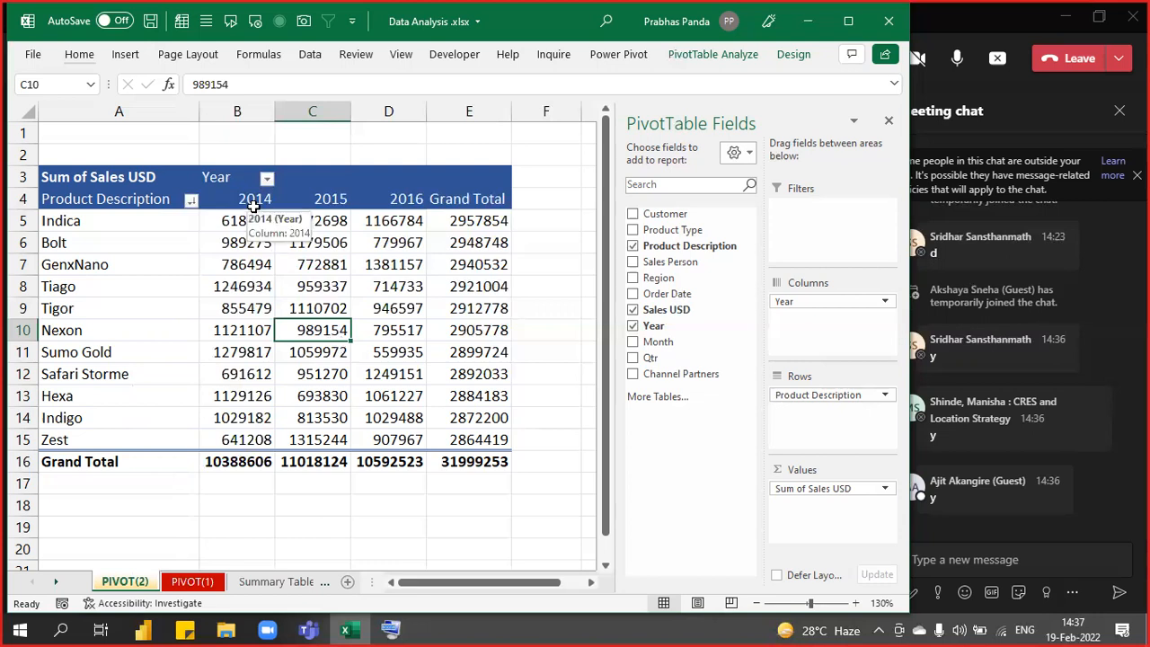
Examine how the PivotTable is laid out across its year columns B to D and product rows 5 to 15.
left_click(225, 109)
left_click_drag(224, 109, 399, 160)
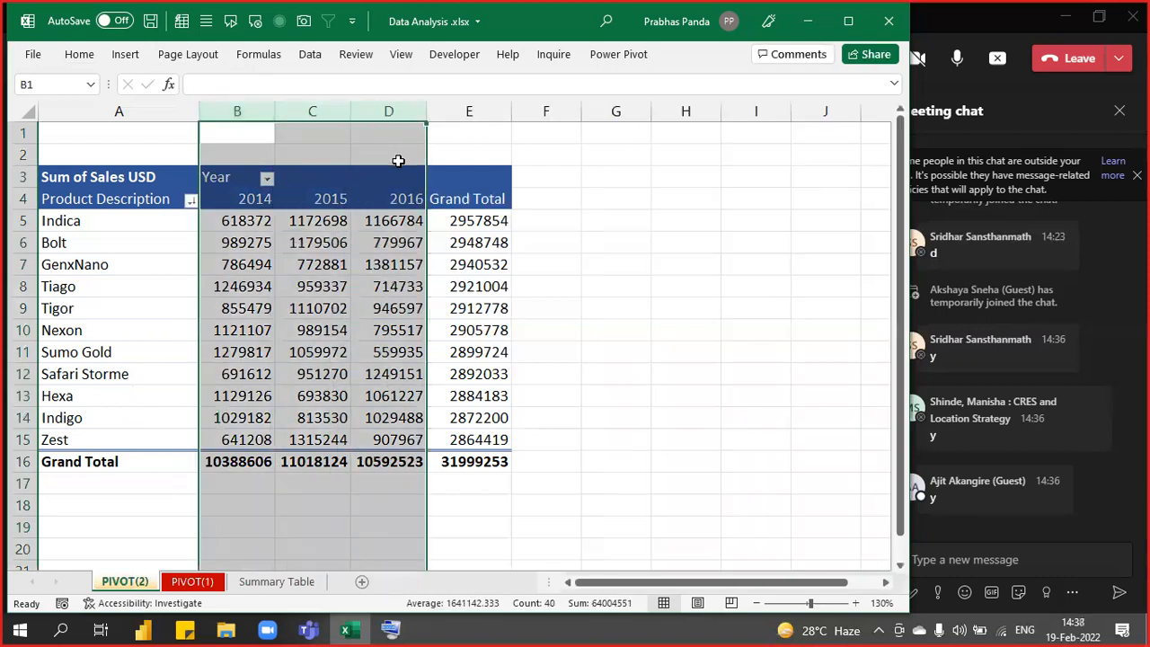
left_click_drag(25, 220, 45, 439)
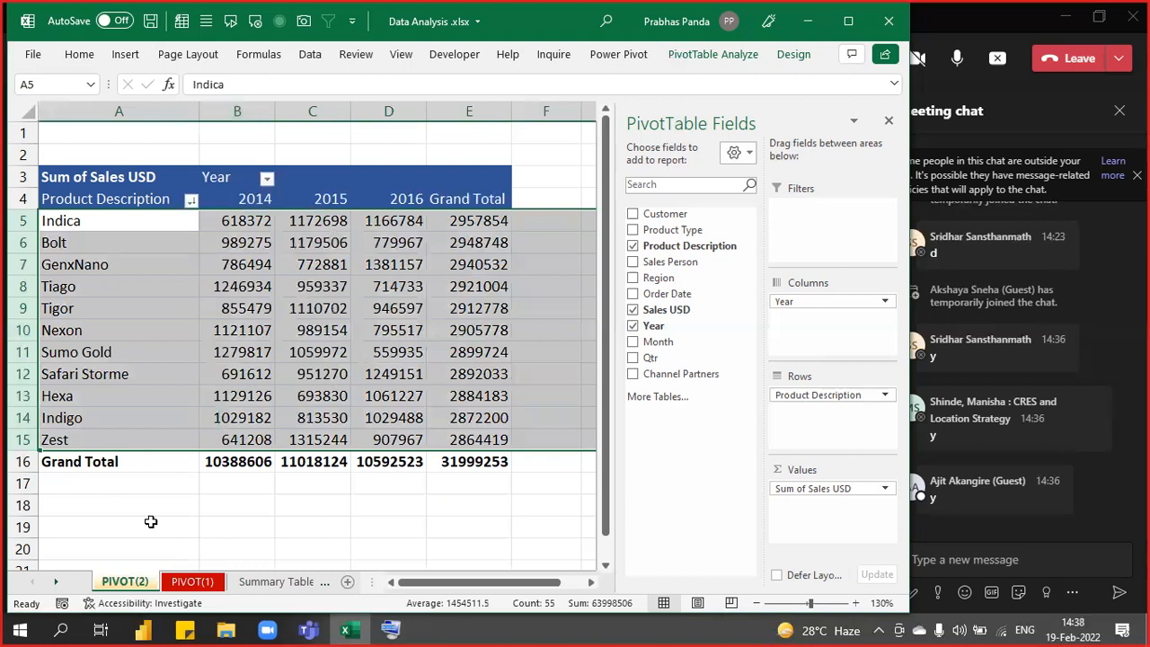
left_click(345, 333)
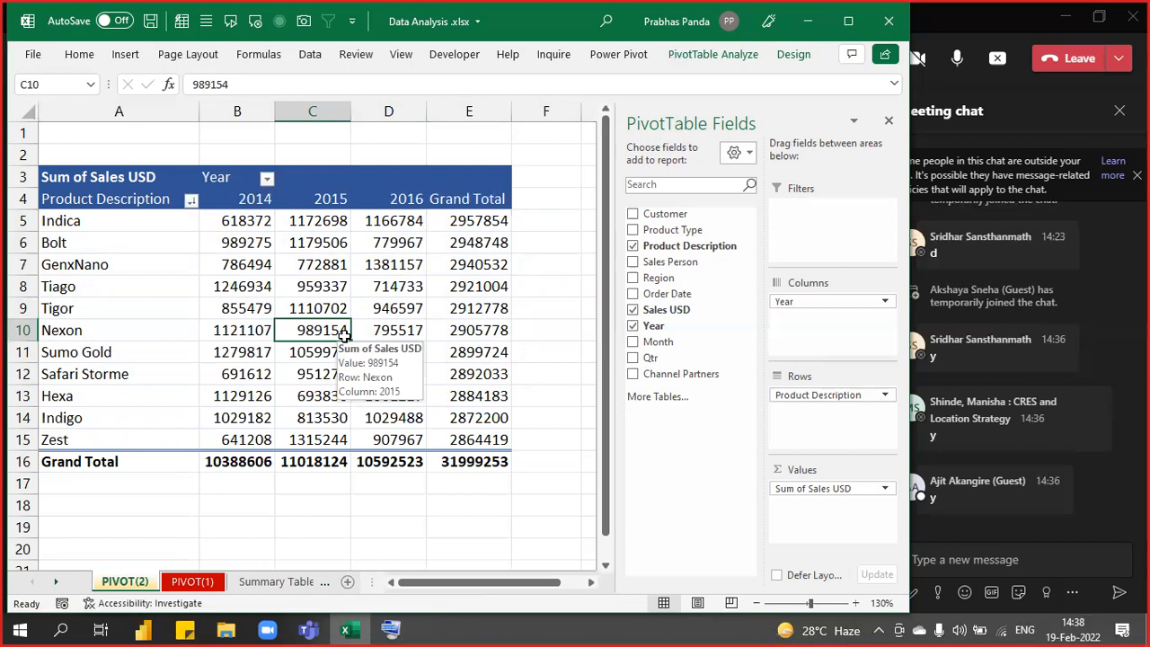
left_click_drag(231, 111, 379, 142)
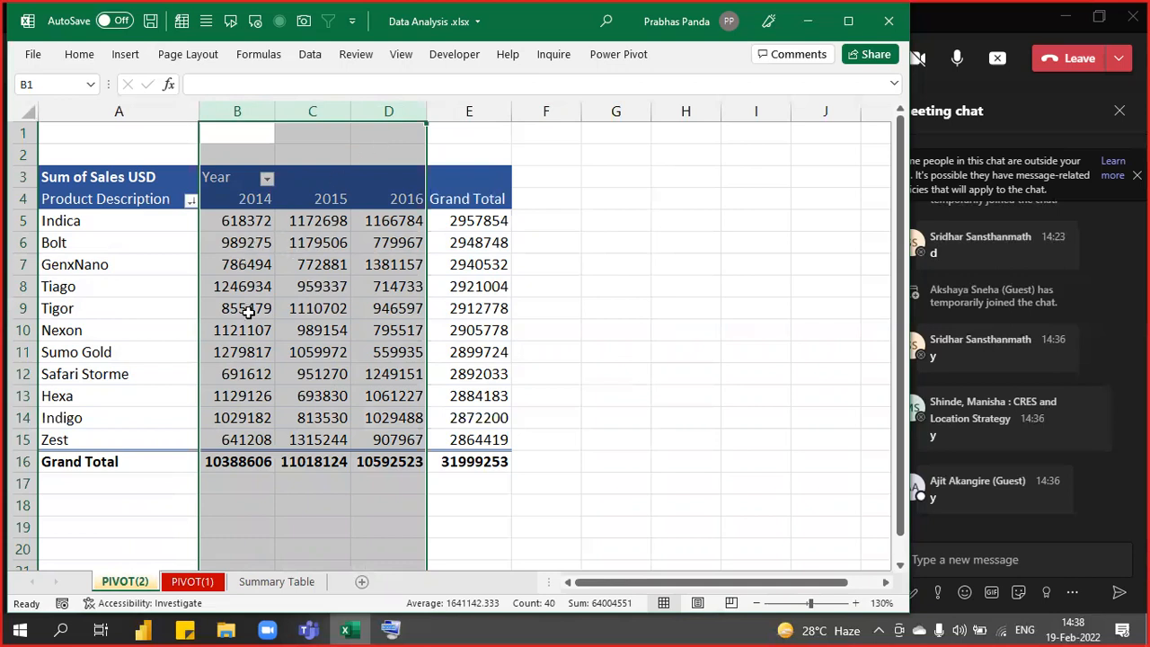
mouse_move(241, 309)
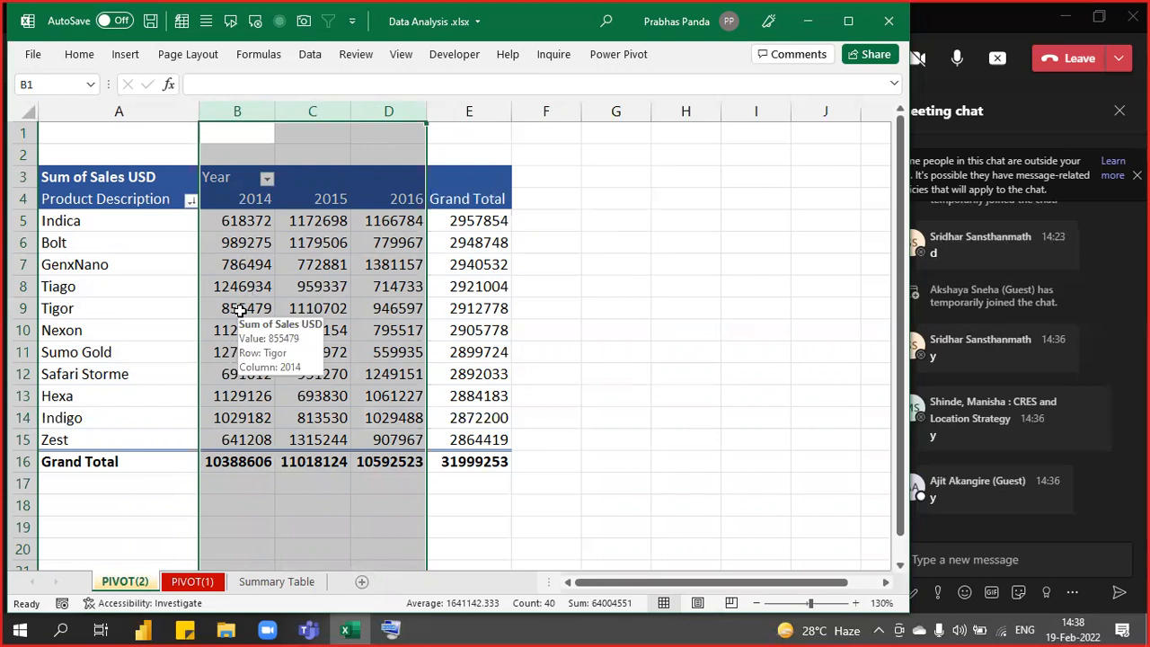
left_click(252, 355)
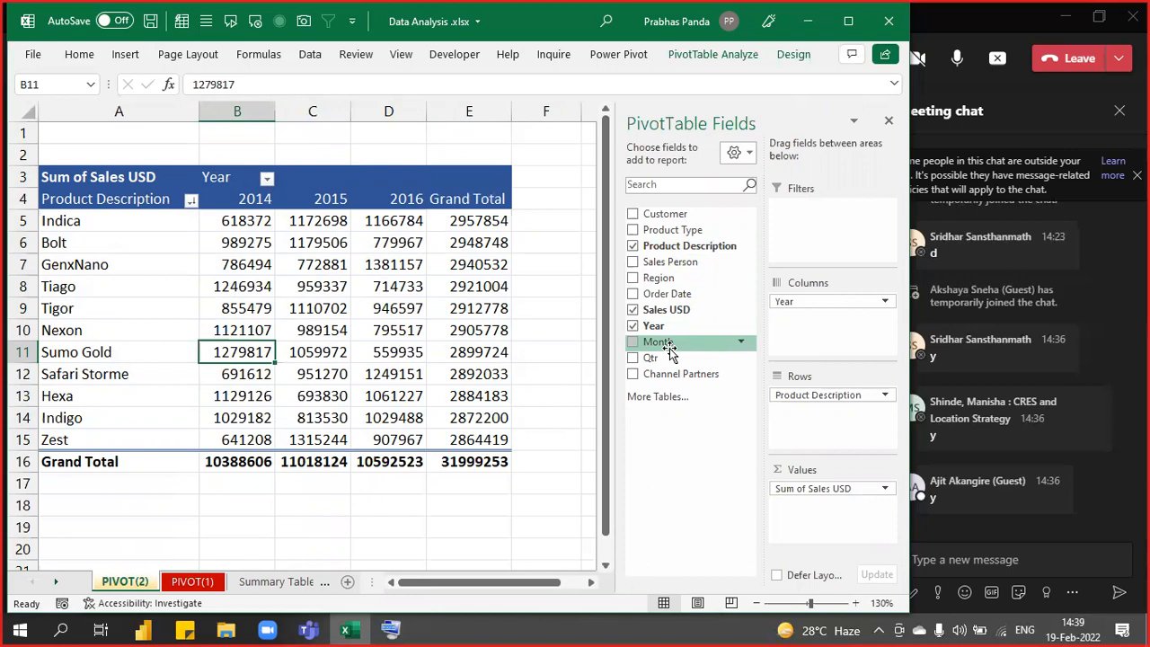
key("ctrl")
key("ctrl")
key("ctrl")
key("ctrl")
key("ctrl")
key("ctrl")
key("ctrl")
Add the Month field to the PivotTable's rows beneath Product Description on the PIVOT(2) sheet.
left_click_drag(666, 341, 842, 424)
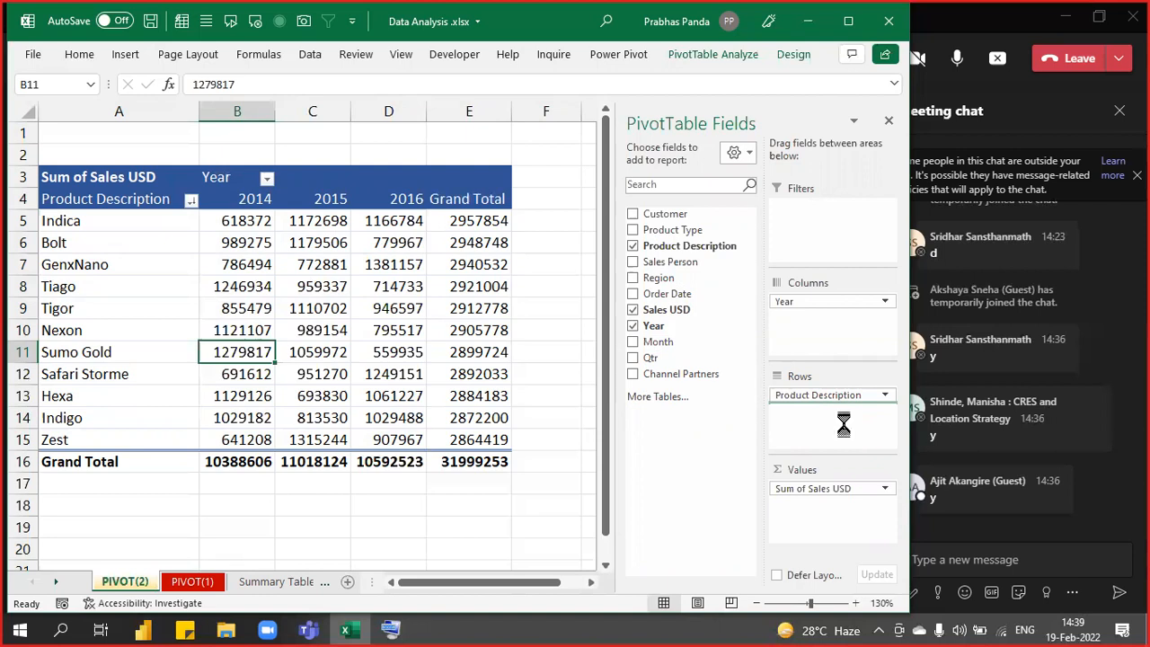
left_click(299, 284)
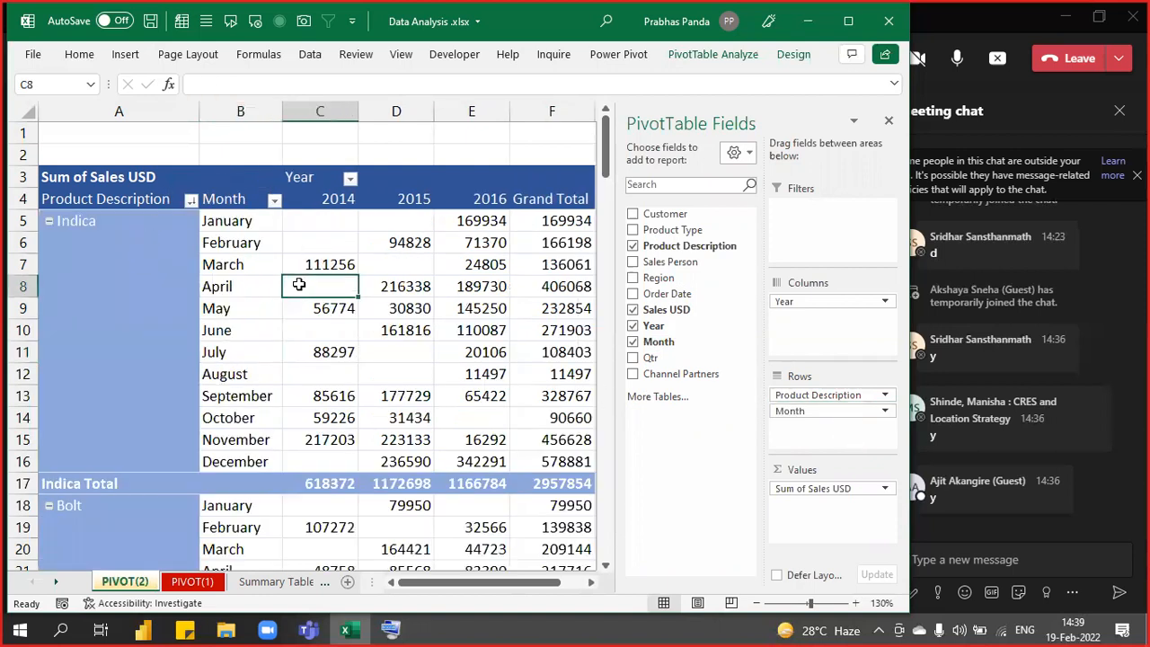
scroll(299, 285, "down", 3)
scroll(299, 285, "up", 2)
mouse_move(299, 285)
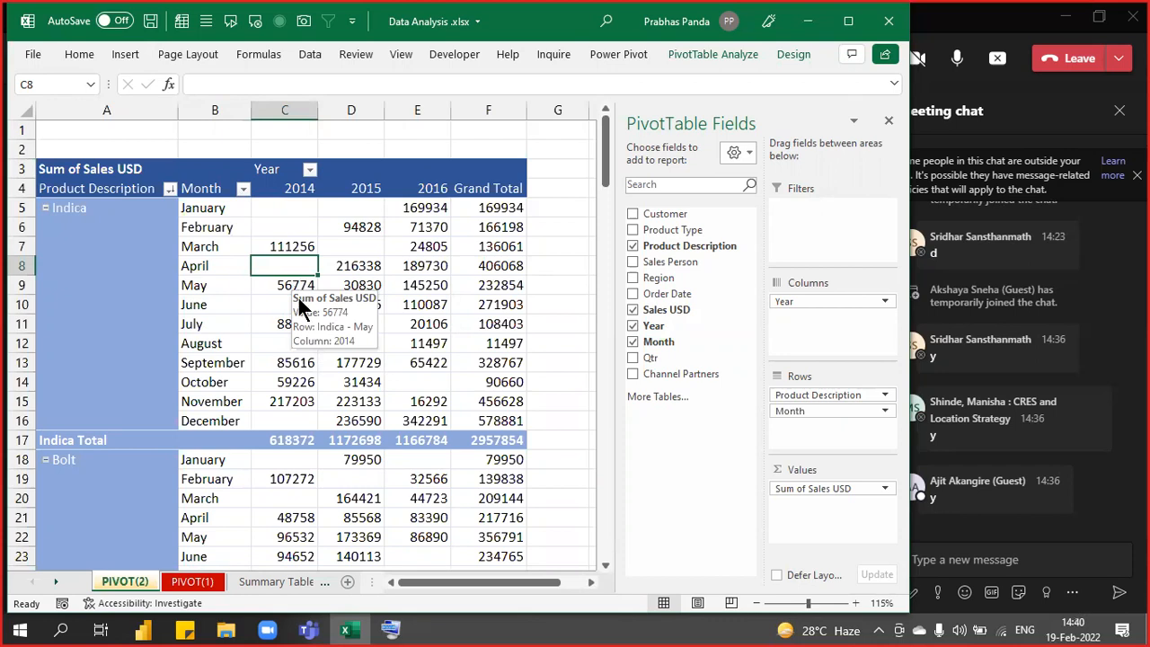
Examine the expanded PivotTable's year columns C to E, its Month column and its Product Description column.
left_click_drag(303, 111, 403, 136)
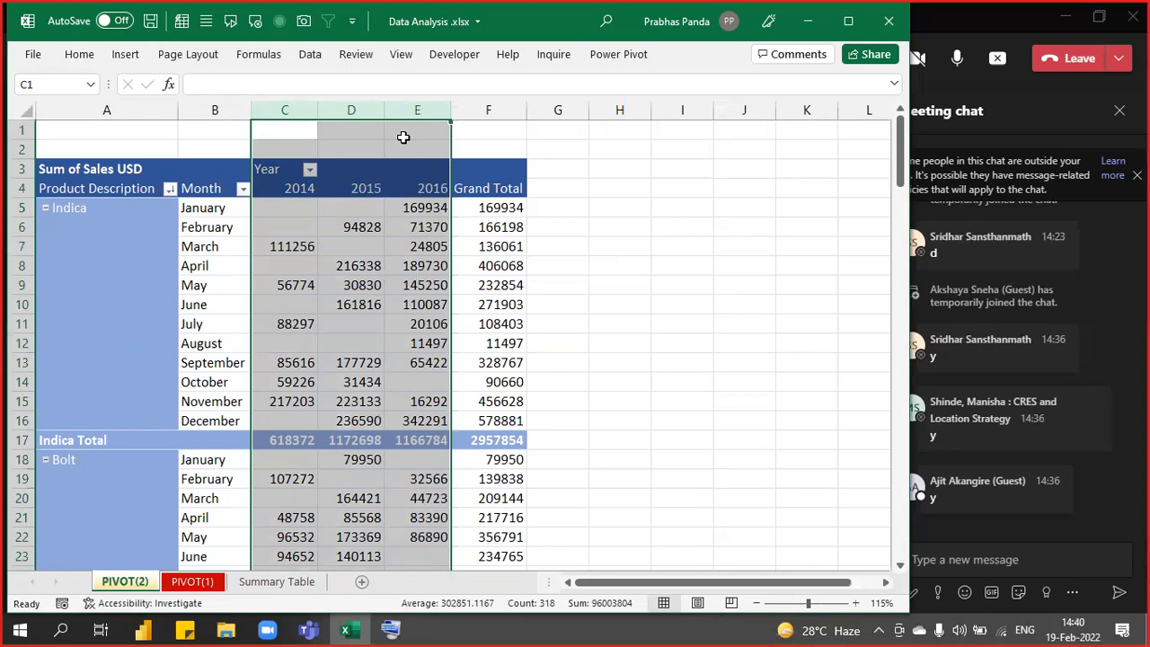
left_click(229, 104, "ctrl")
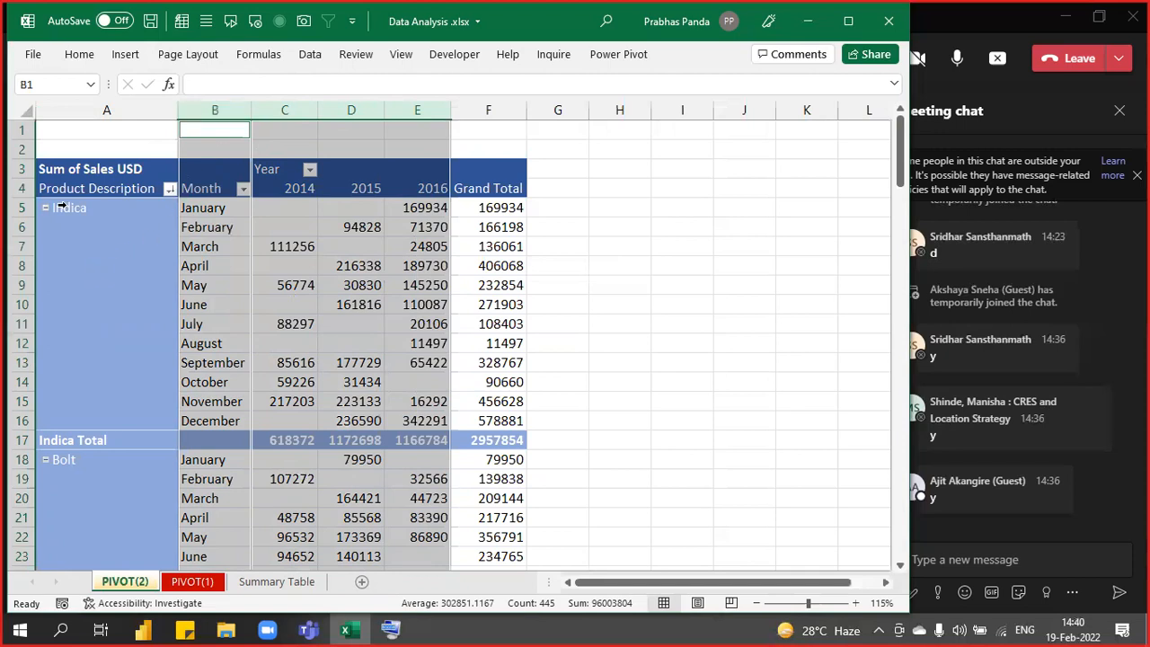
left_click(81, 111)
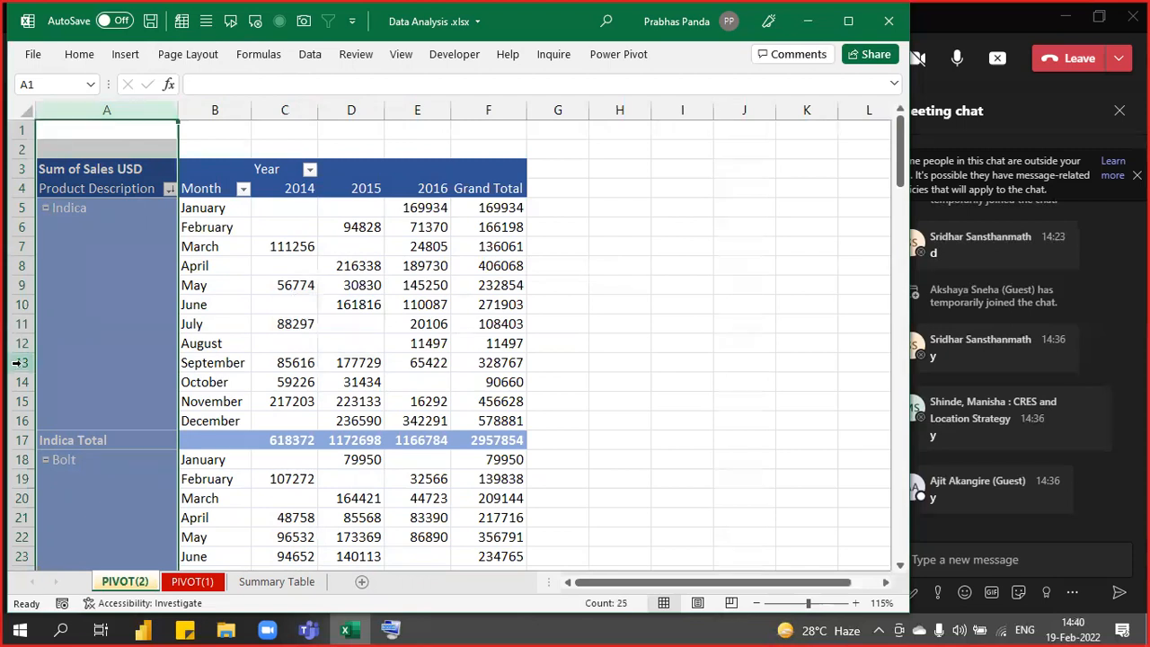
Move Product Description beneath Month in the PivotTable's rows and autofit the width of column A.
left_click(228, 248)
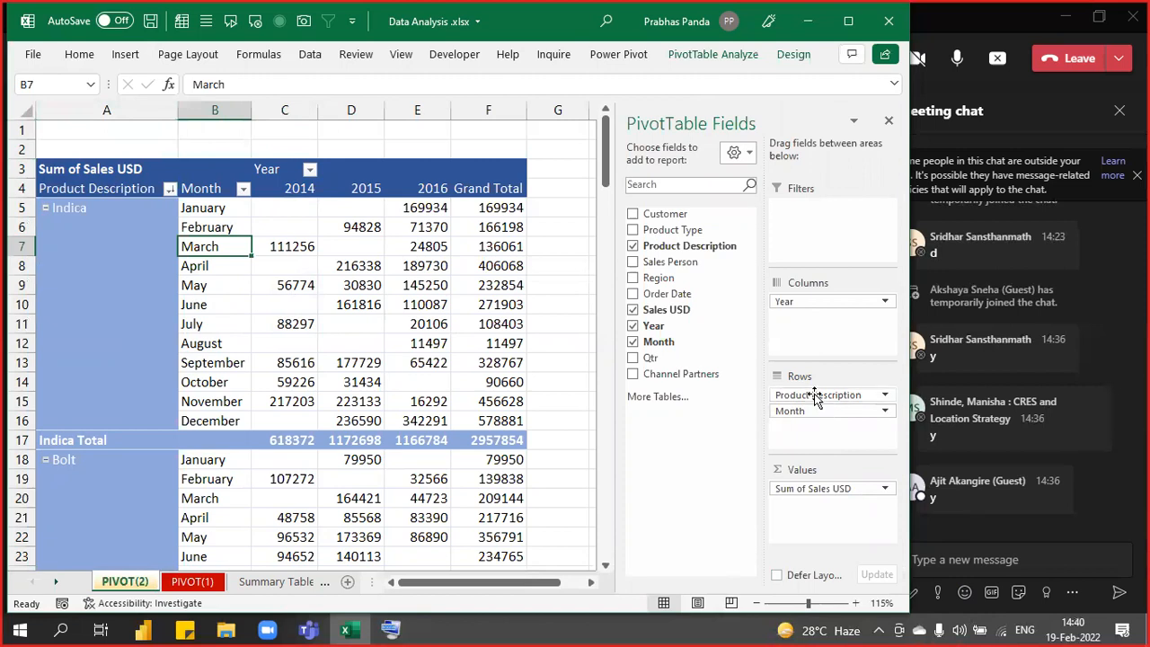
left_click_drag(814, 394, 822, 442)
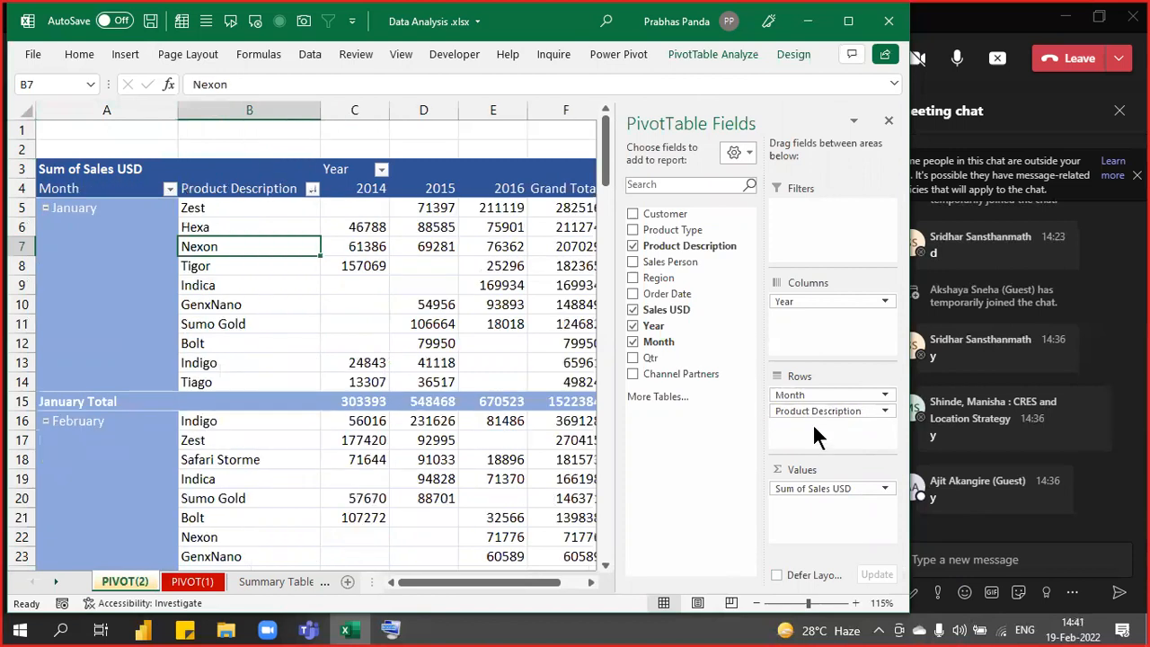
double_click(176, 110)
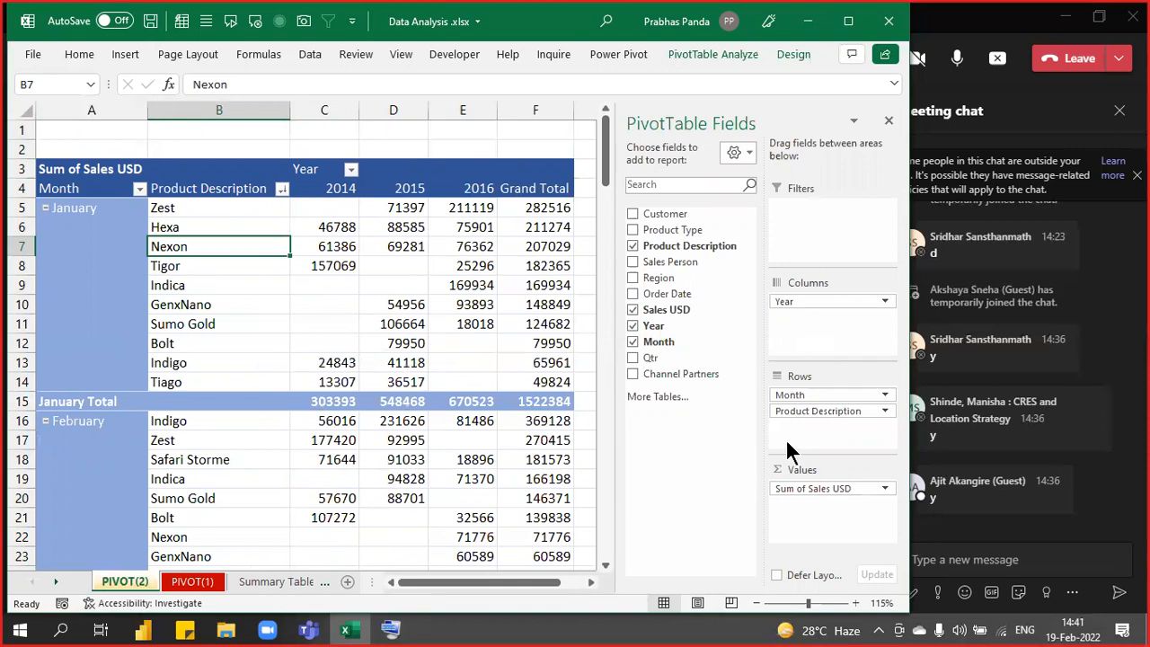
key("ctrl")
key("ctrl")
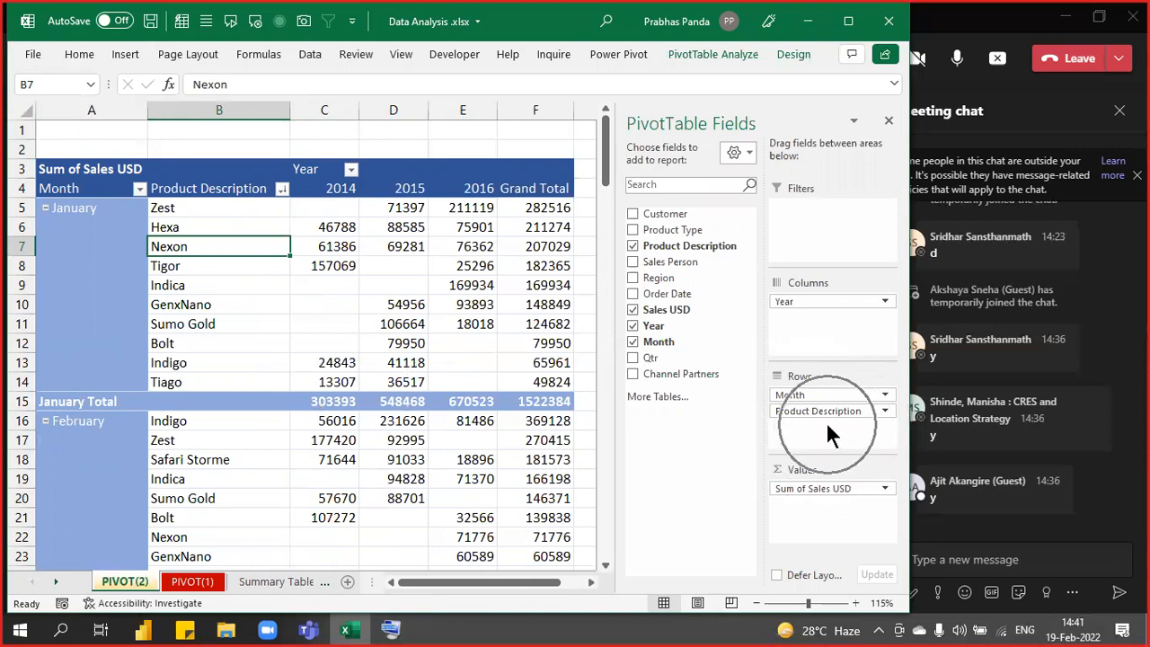
key("ctrl")
key("ctrl")
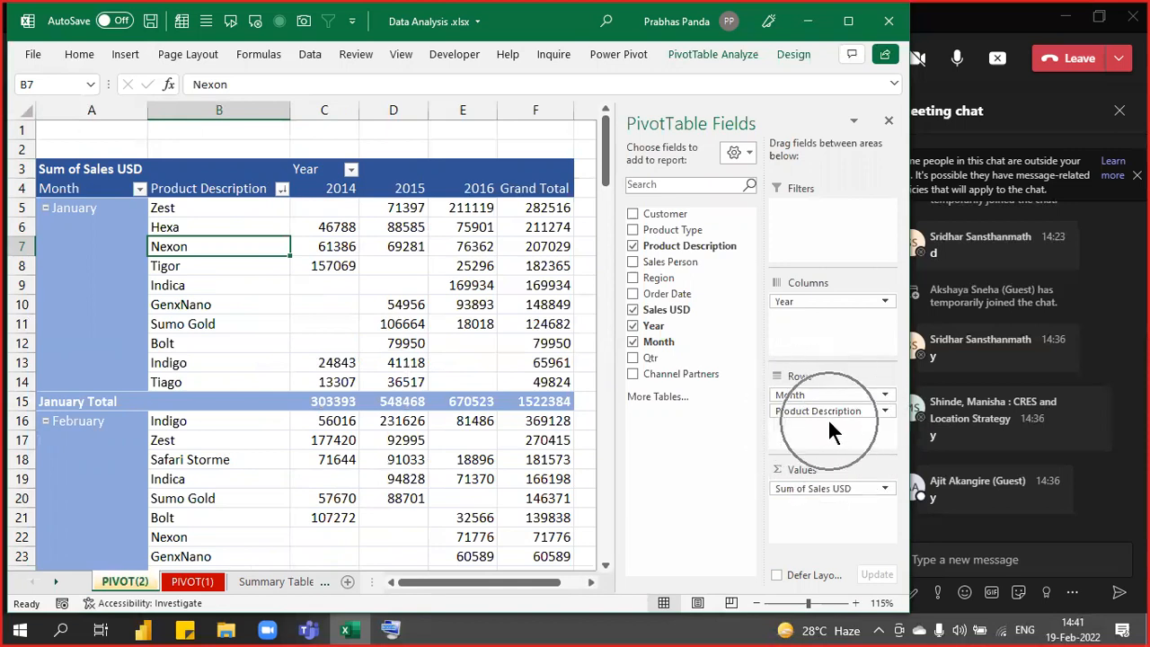
key("ctrl")
key("ctrl")
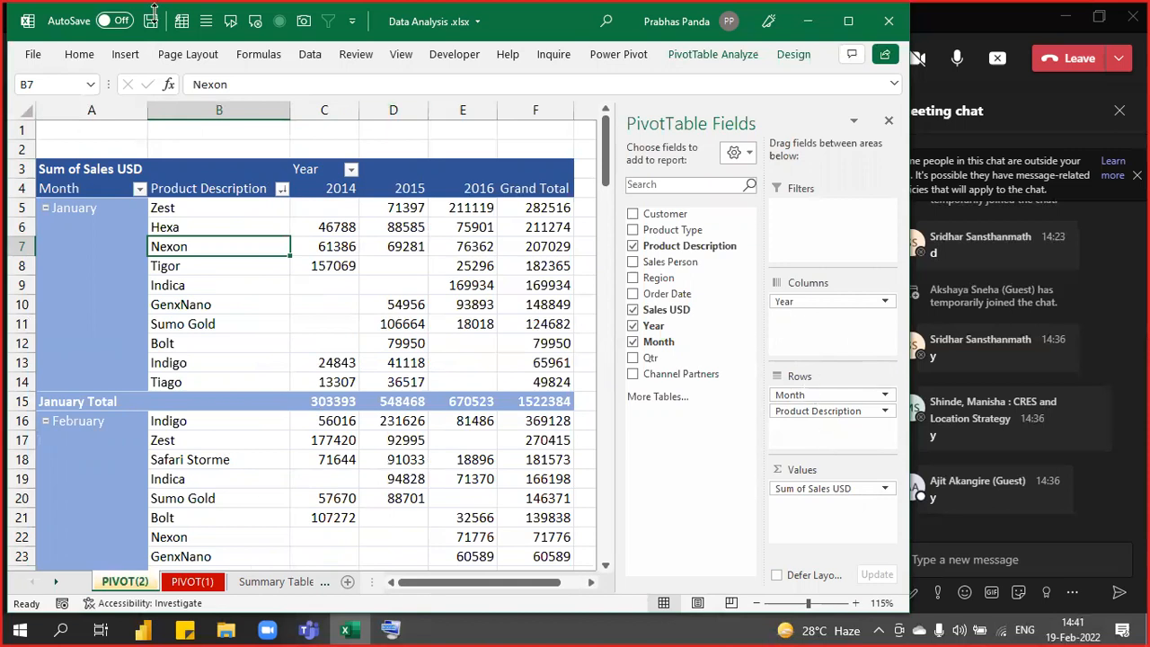
Examine the rearranged PivotTable's year columns C to E, its Month column and the product rows from January to July.
left_click_drag(323, 108, 455, 110)
left_click(396, 109)
left_click_drag(326, 109, 494, 112)
left_click(91, 108, "ctrl")
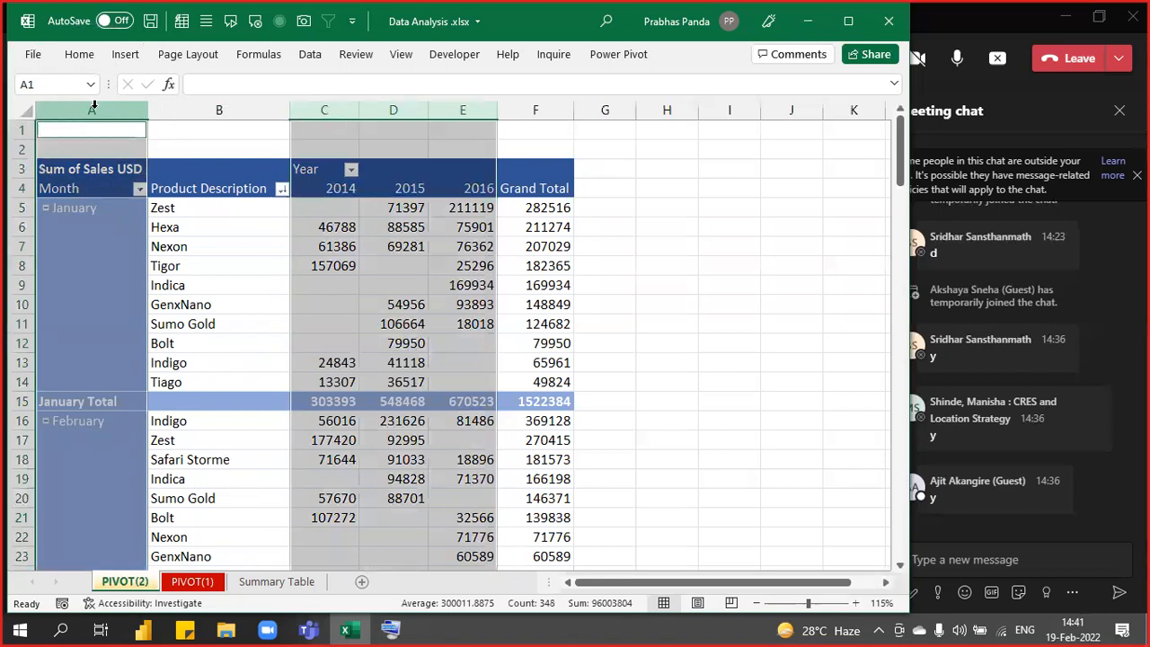
left_click(344, 318)
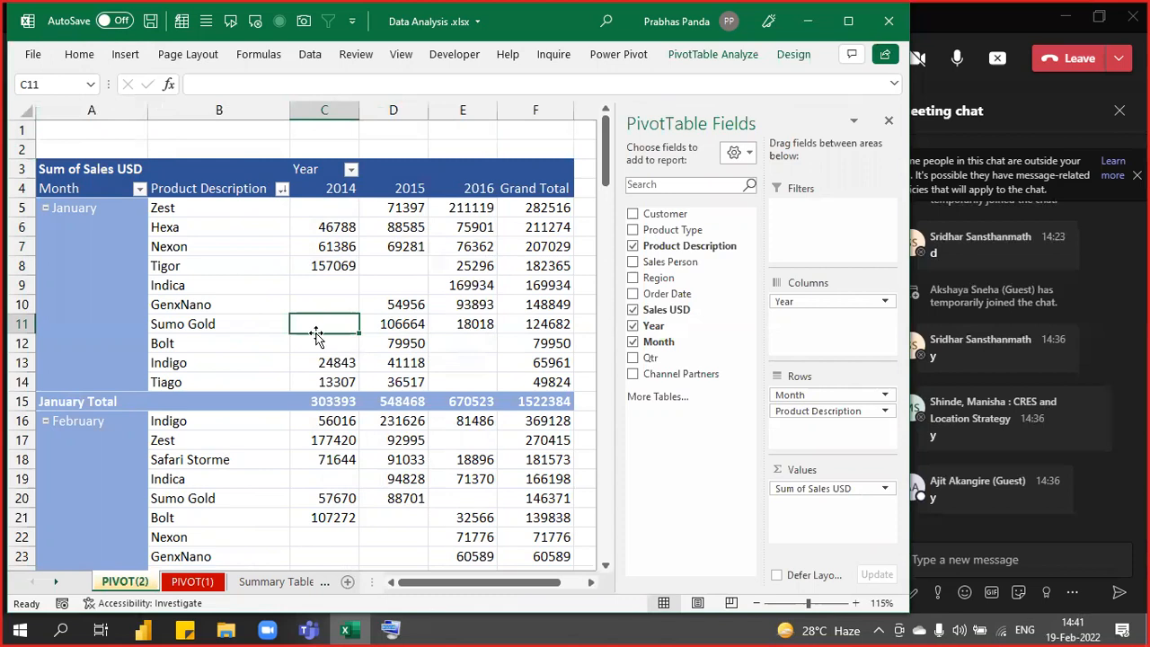
scroll(344, 316, "down", 8)
scroll(316, 334, "down", 9)
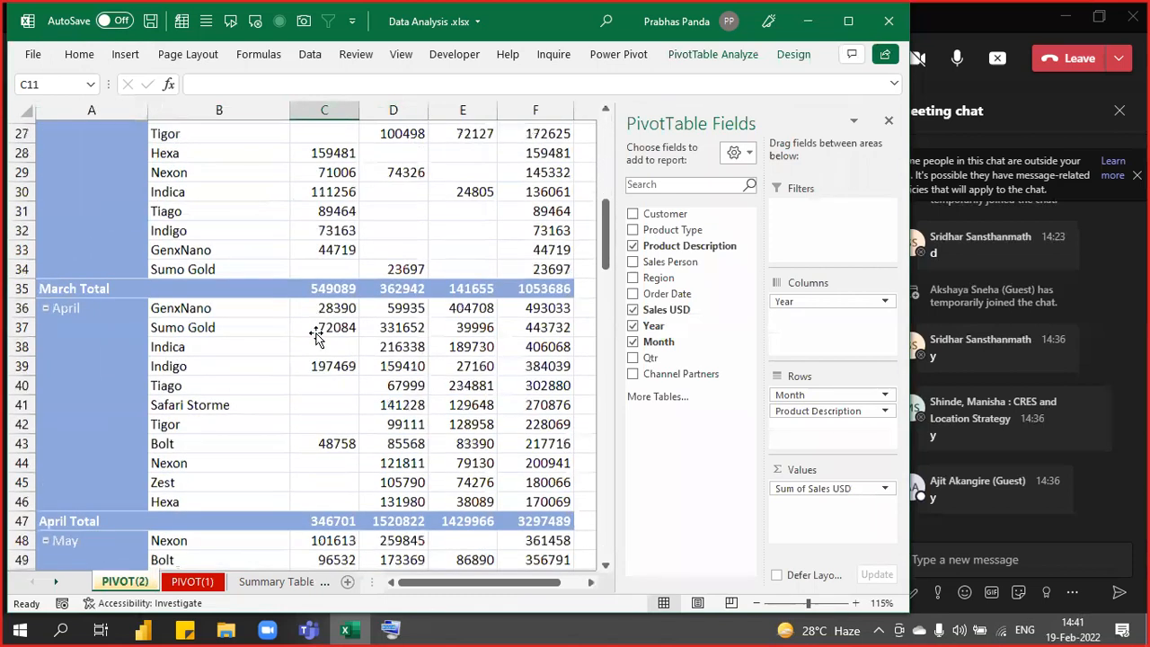
scroll(316, 334, "down", 4)
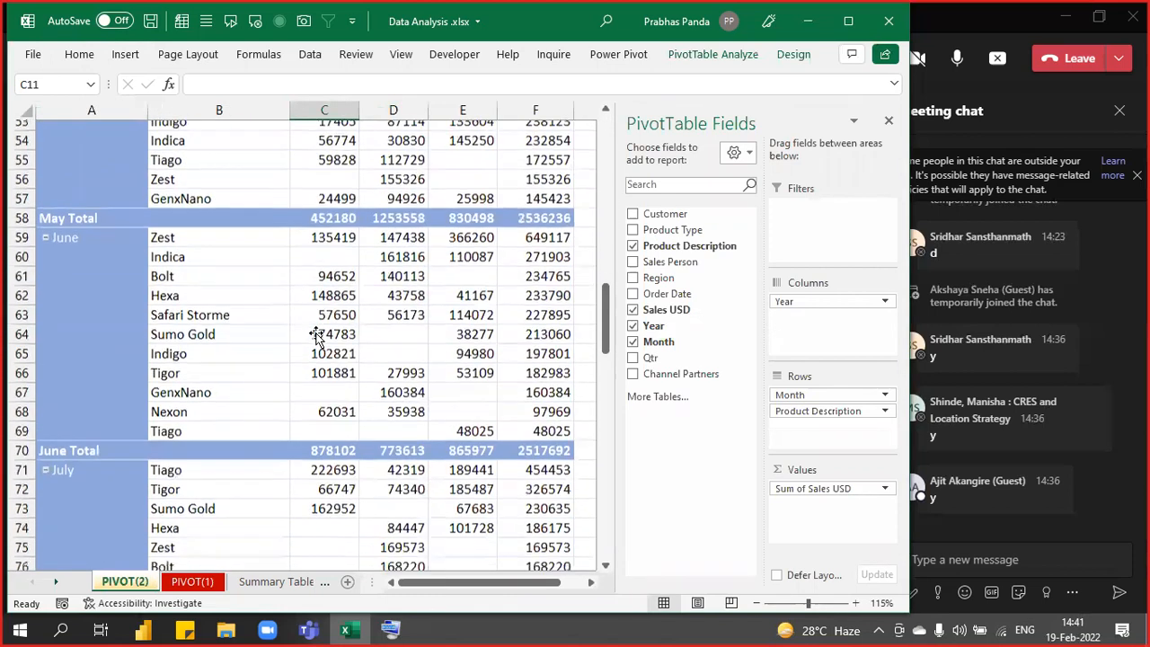
scroll(312, 334, "up", 5)
scroll(312, 334, "up", 16)
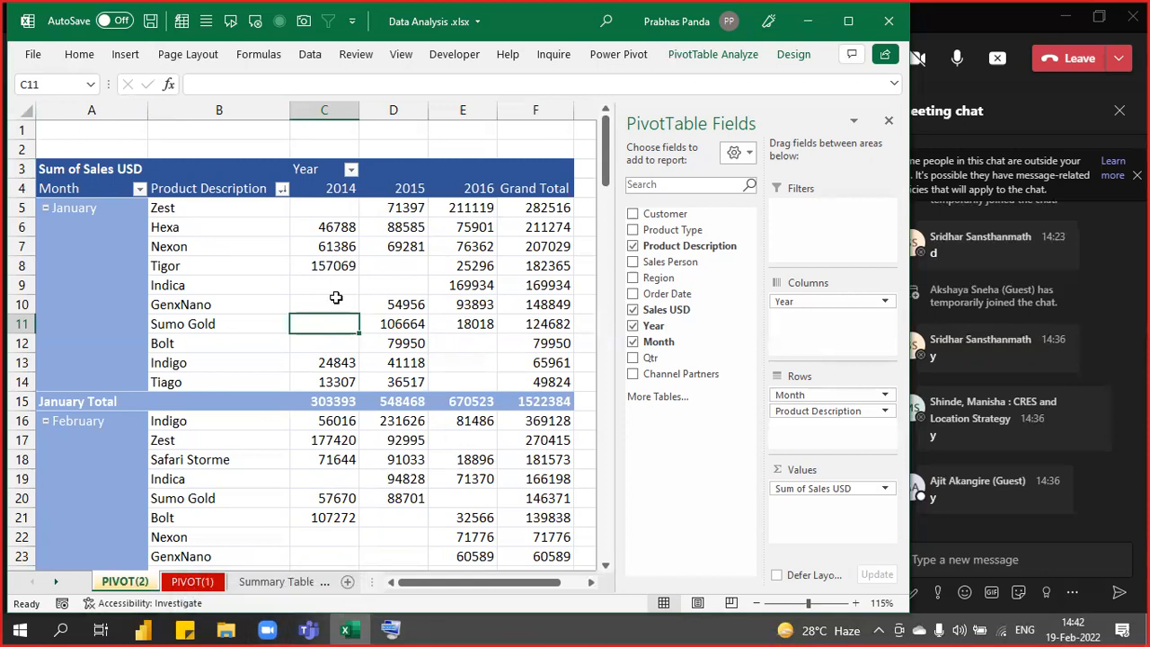
Set the PivotTable options to show 0 for empty cells.
mouse_move(336, 299)
right_click(324, 284)
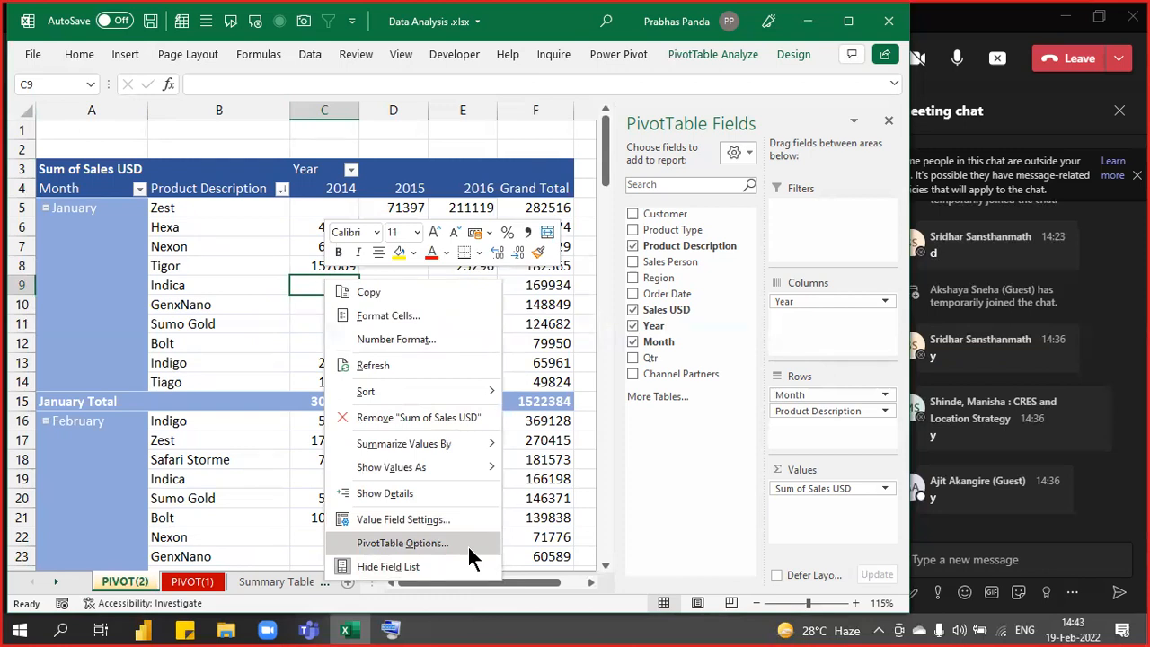
left_click(402, 543)
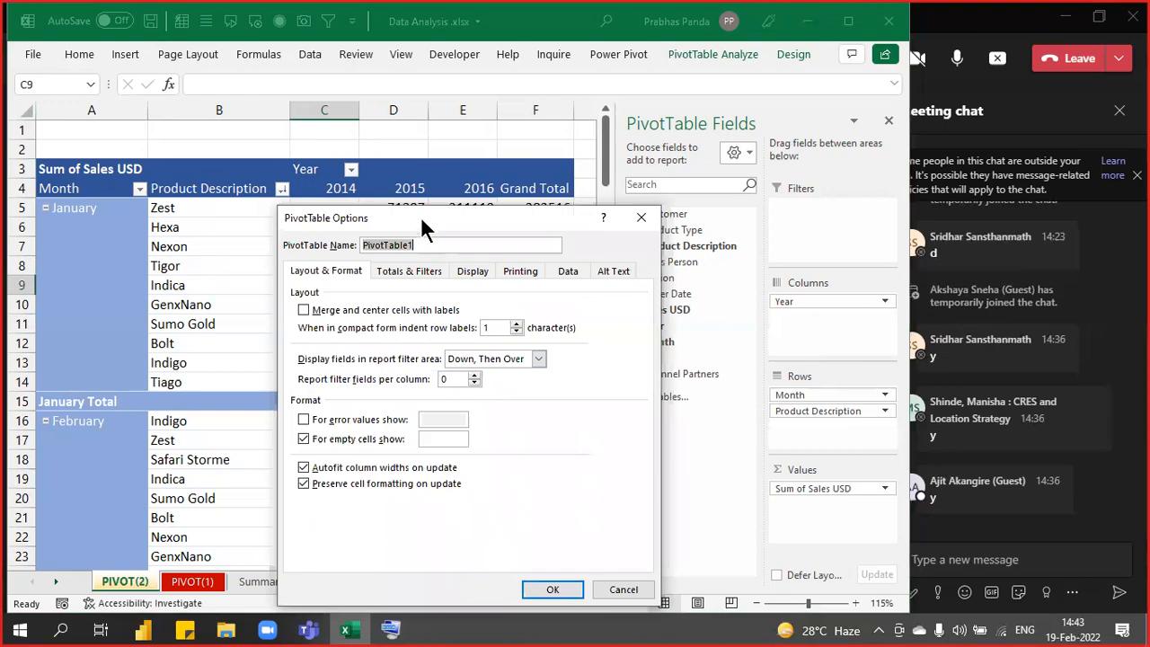
left_click_drag(420, 225, 444, 185)
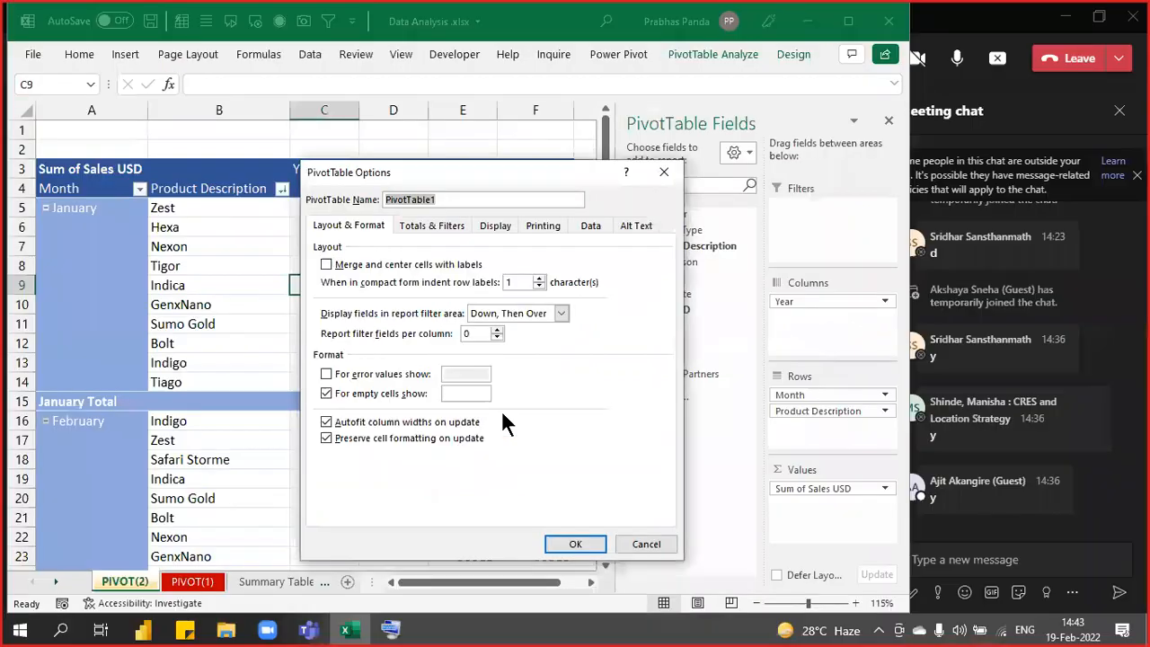
type("O")
left_click(477, 393)
type("0")
left_click(579, 543)
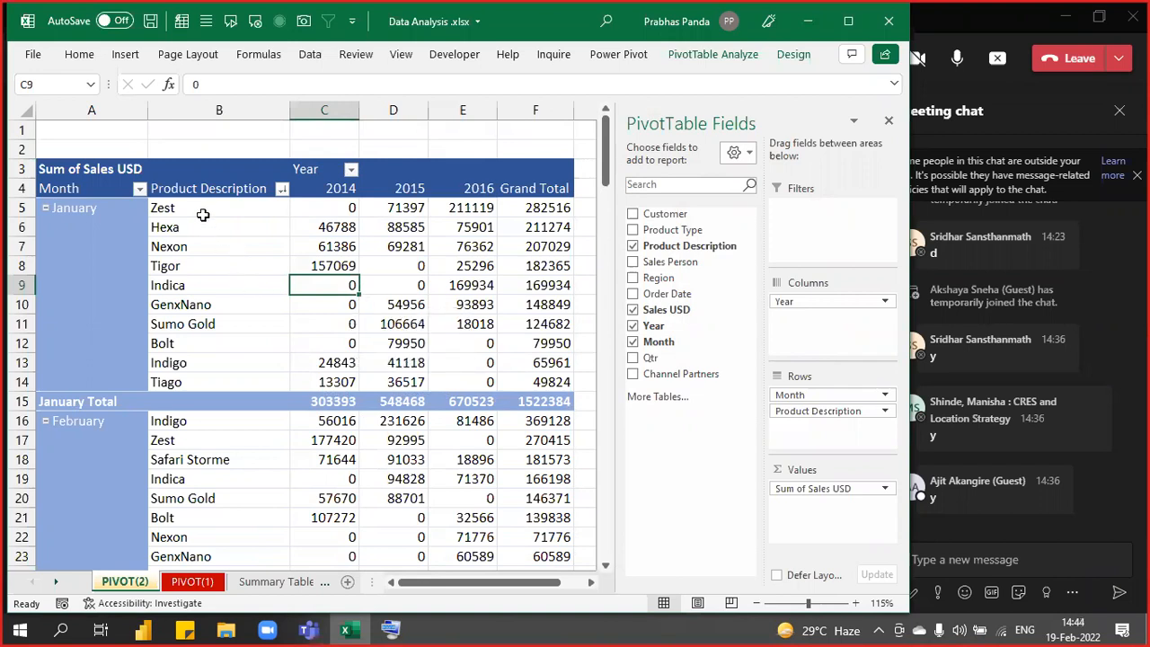
Examine the January product rows 5 to 14 and the Month cells beside them in column A.
left_click_drag(200, 208, 211, 305)
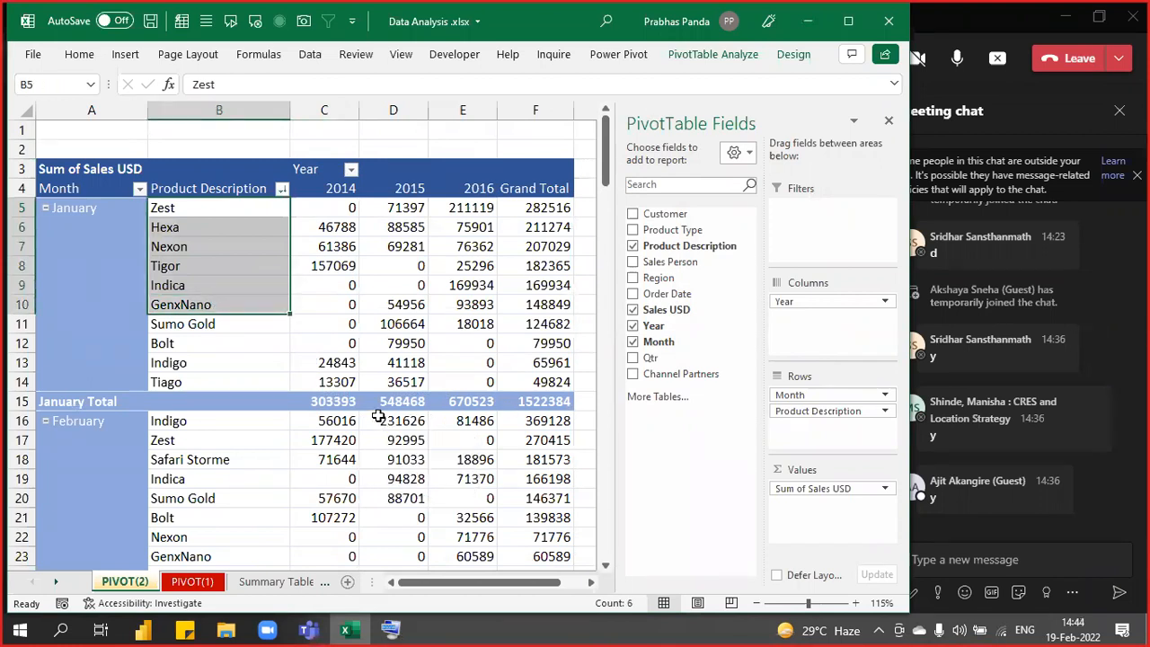
mouse_move(378, 416)
left_click(223, 381)
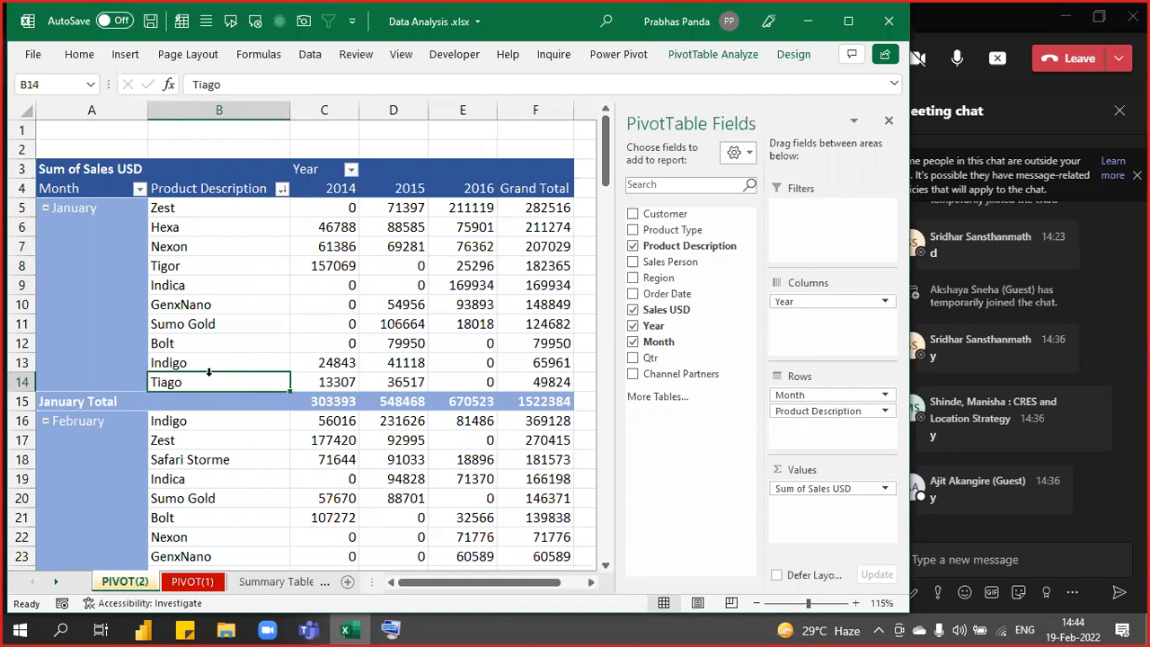
left_click(88, 376)
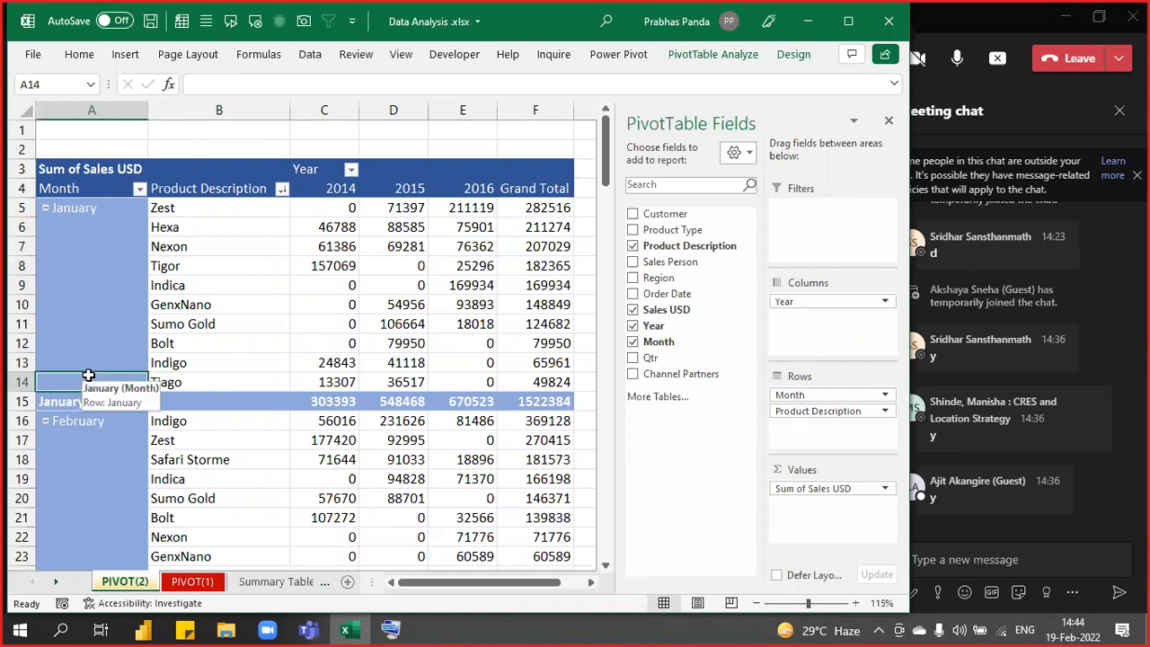
key("ctrl")
key("ctrl")
key("ctrl")
key("ctrl")
key("ctrl")
left_click(99, 215)
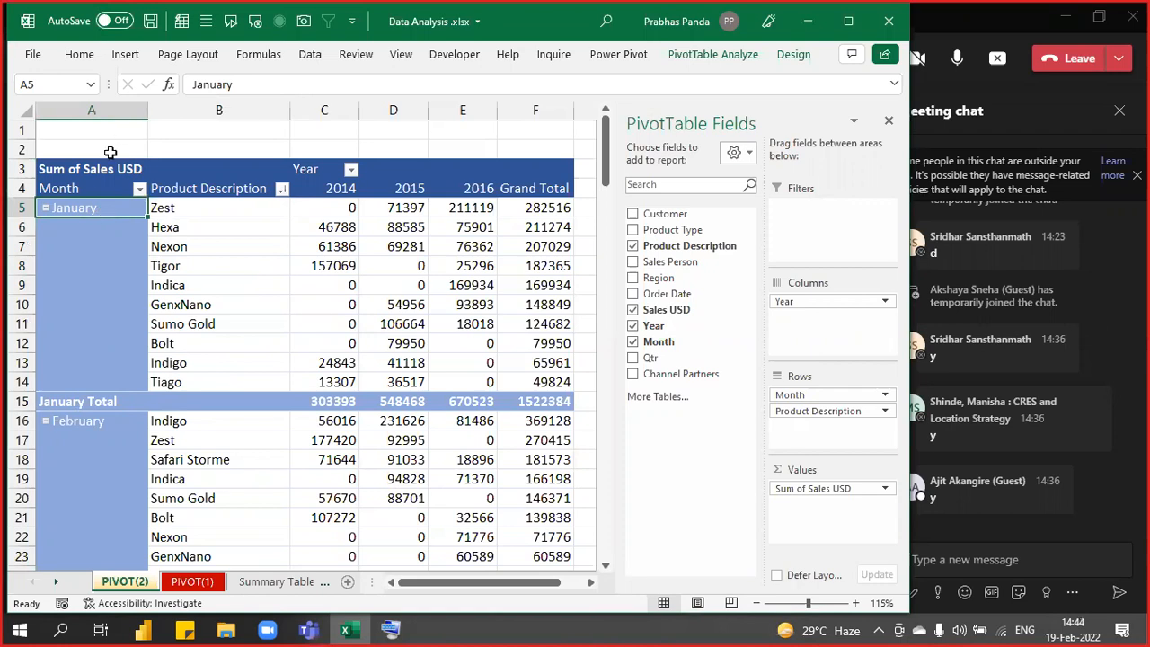
left_click_drag(133, 211, 135, 422)
left_click(146, 313)
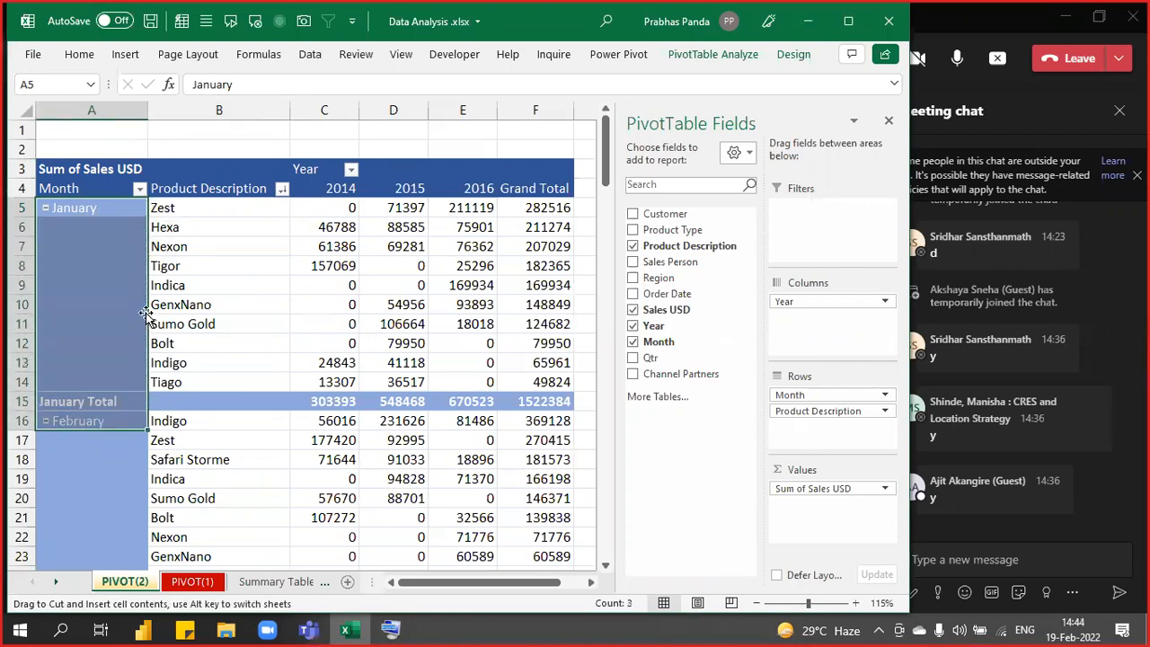
left_click(24, 284)
left_click_drag(24, 284, 20, 283)
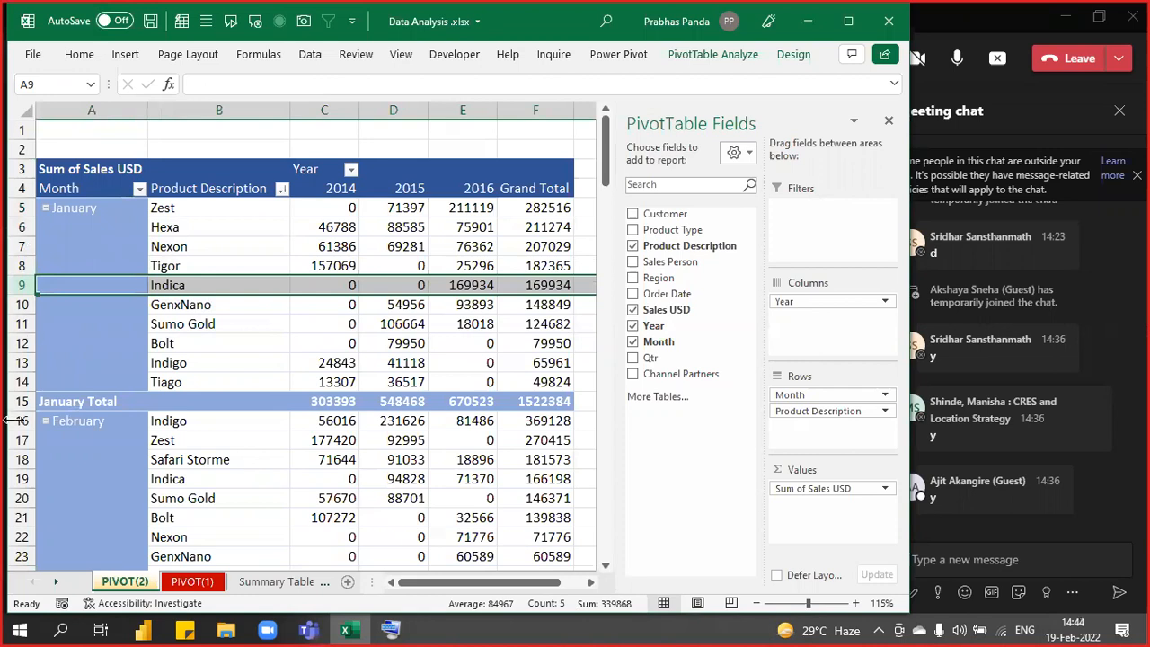
left_click(40, 323)
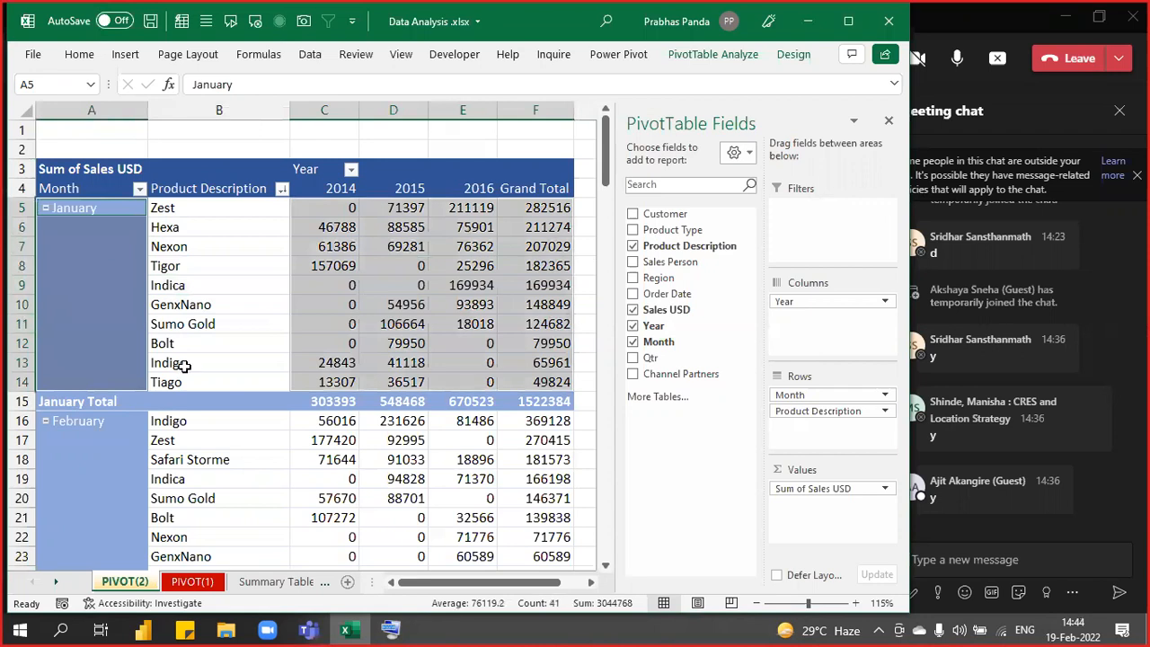
Set the PivotTable's report layout to repeat all item labels.
left_click(204, 310)
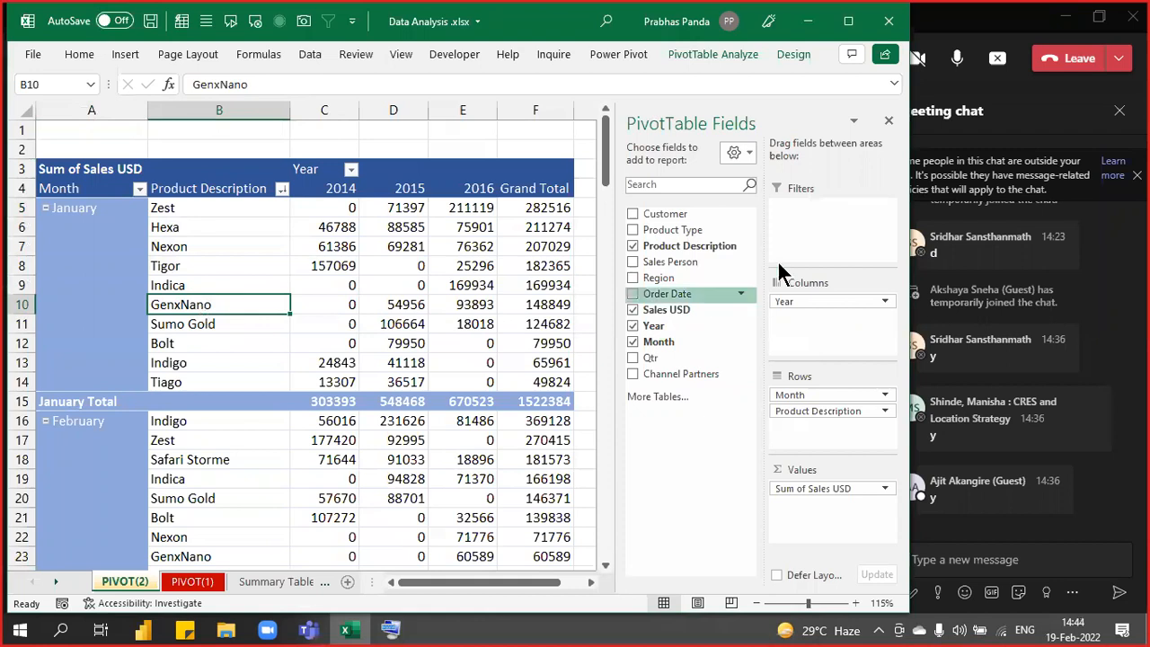
left_click(796, 55)
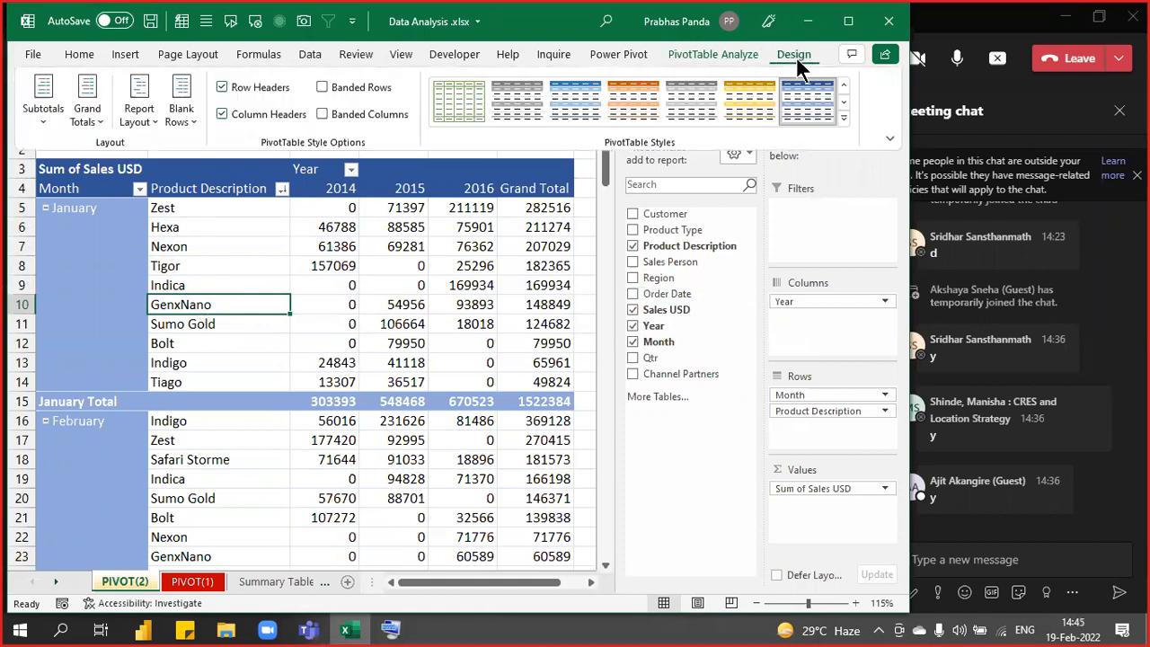
left_click(141, 111)
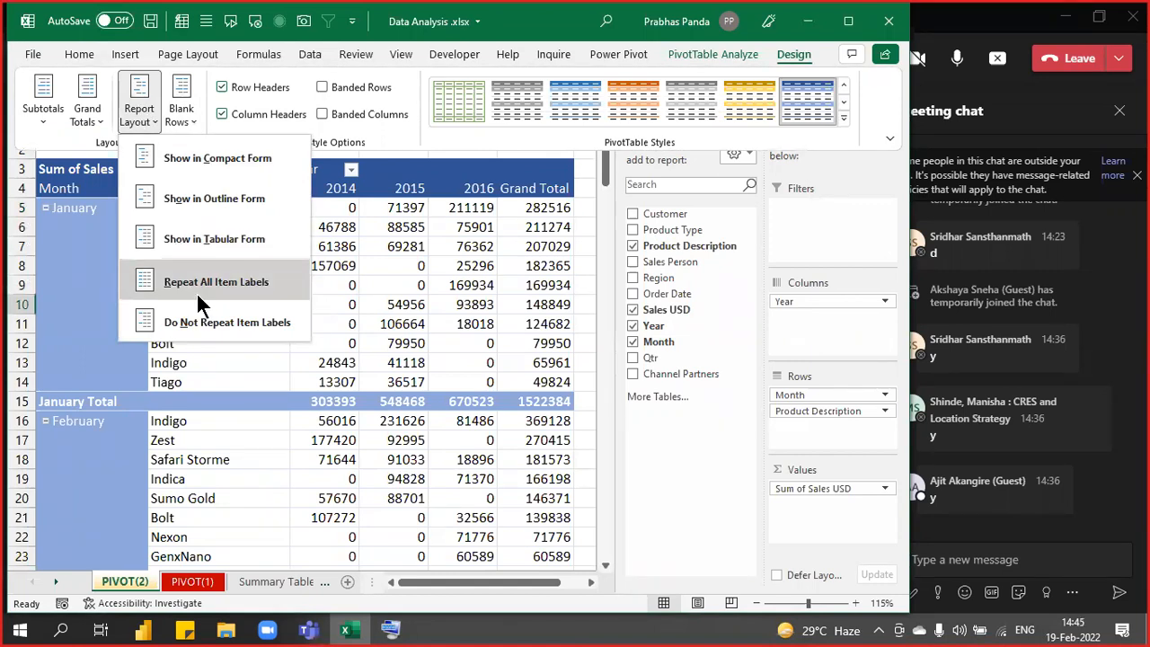
key("ctrl")
key("ctrl")
key("ctrl")
key("ctrl")
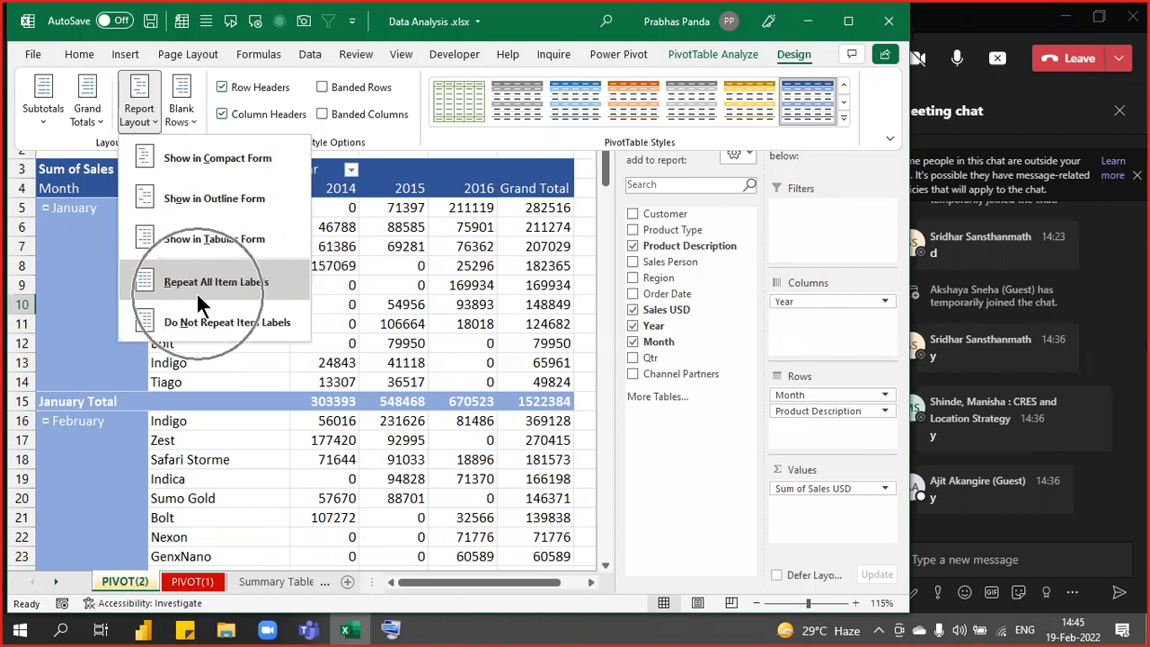
key("ctrl")
key("ctrl")
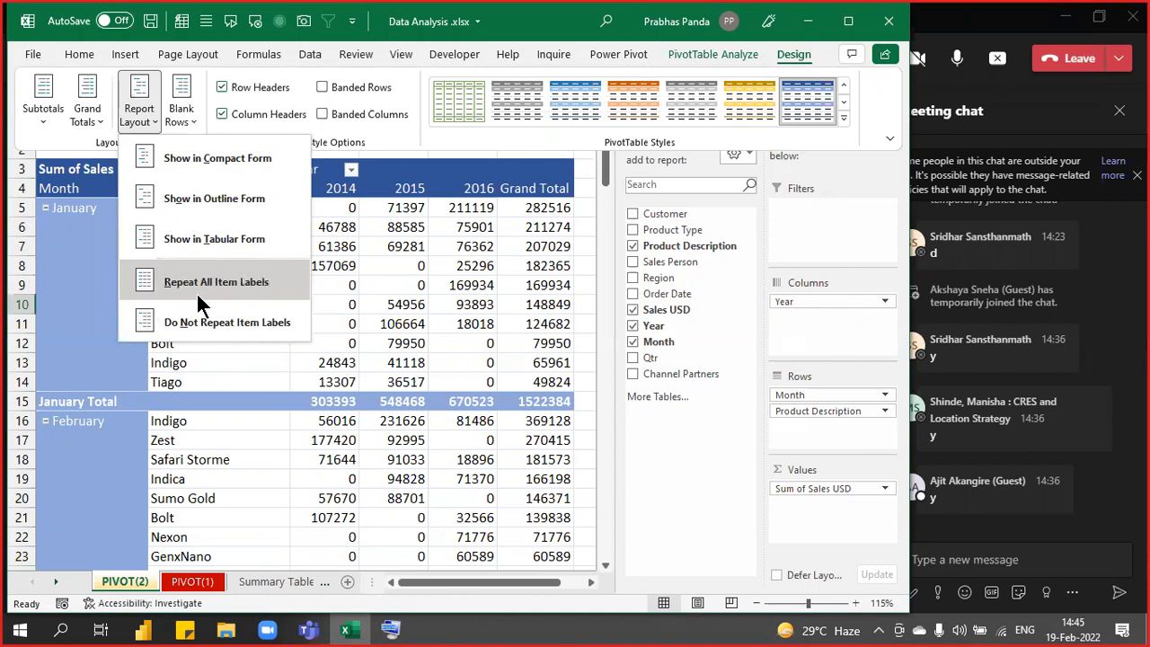
left_click(198, 296)
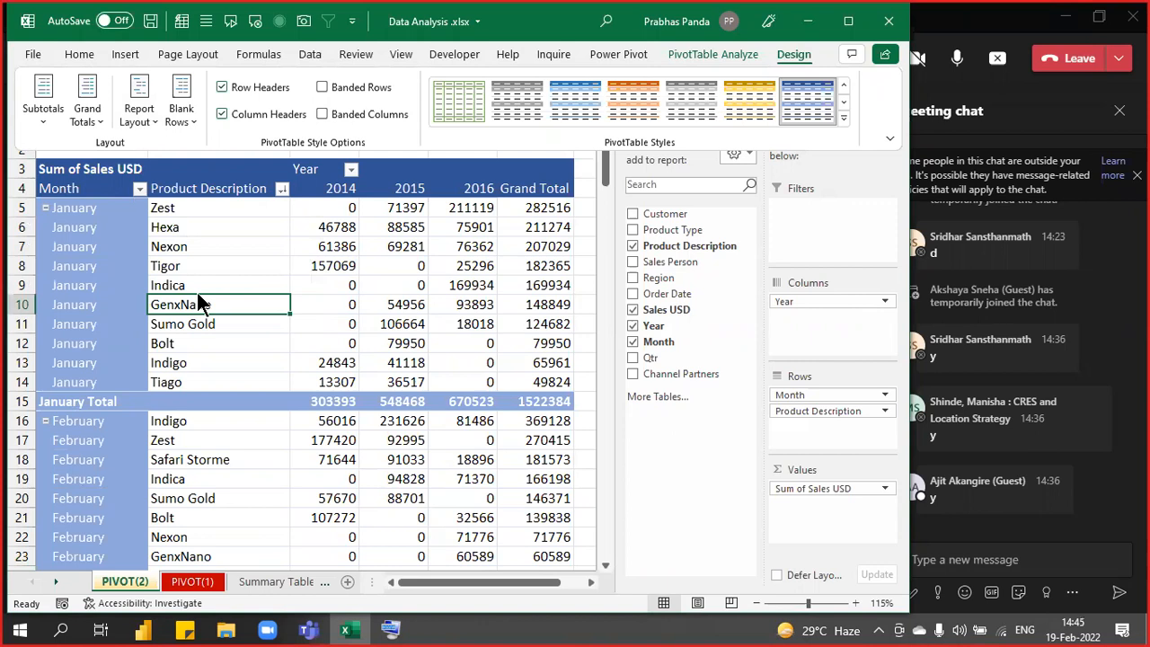
left_click(258, 245)
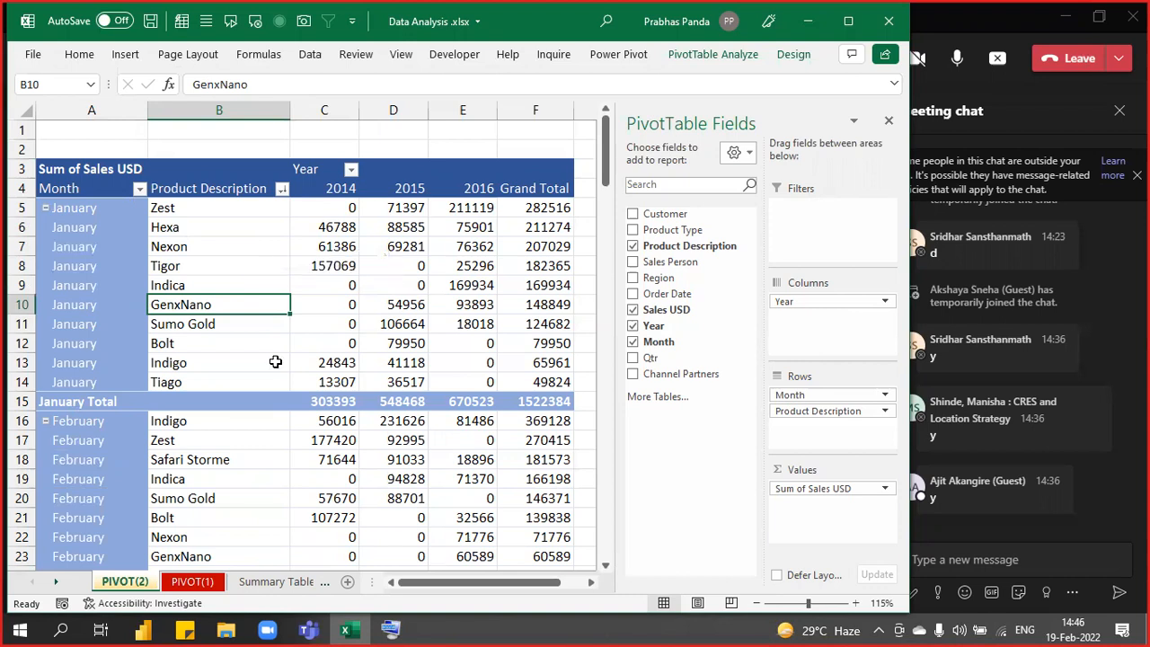
Create a copy of the PIVOT(2) sheet in the same workbook, placed before PIVOT(2).
left_click(347, 344)
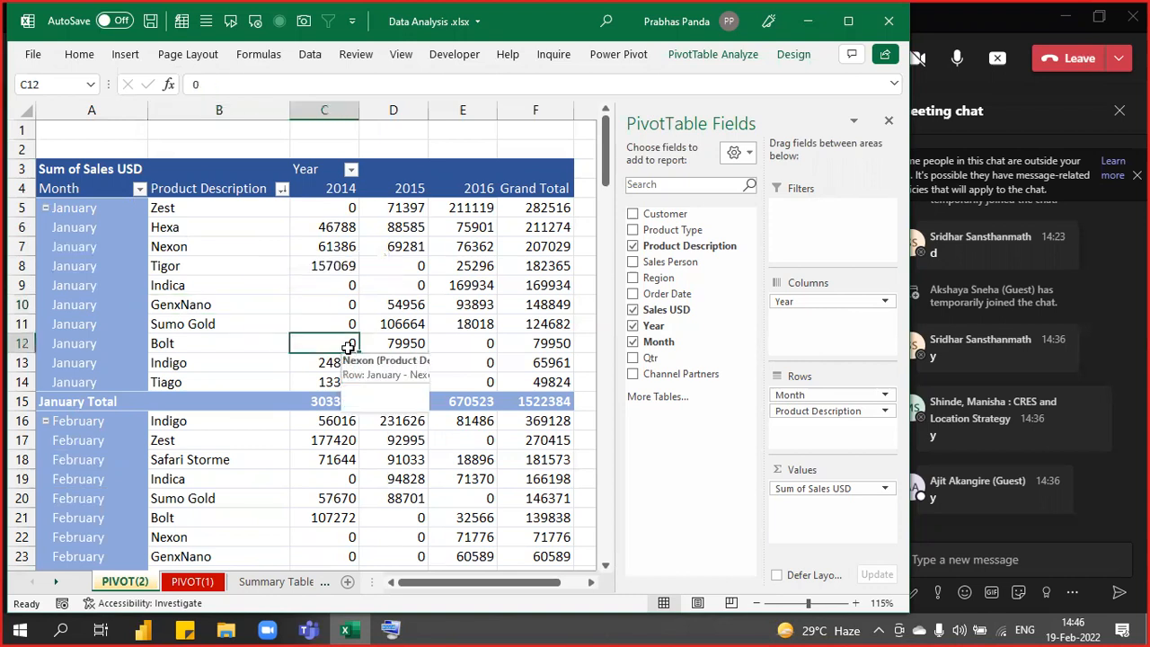
right_click(113, 581)
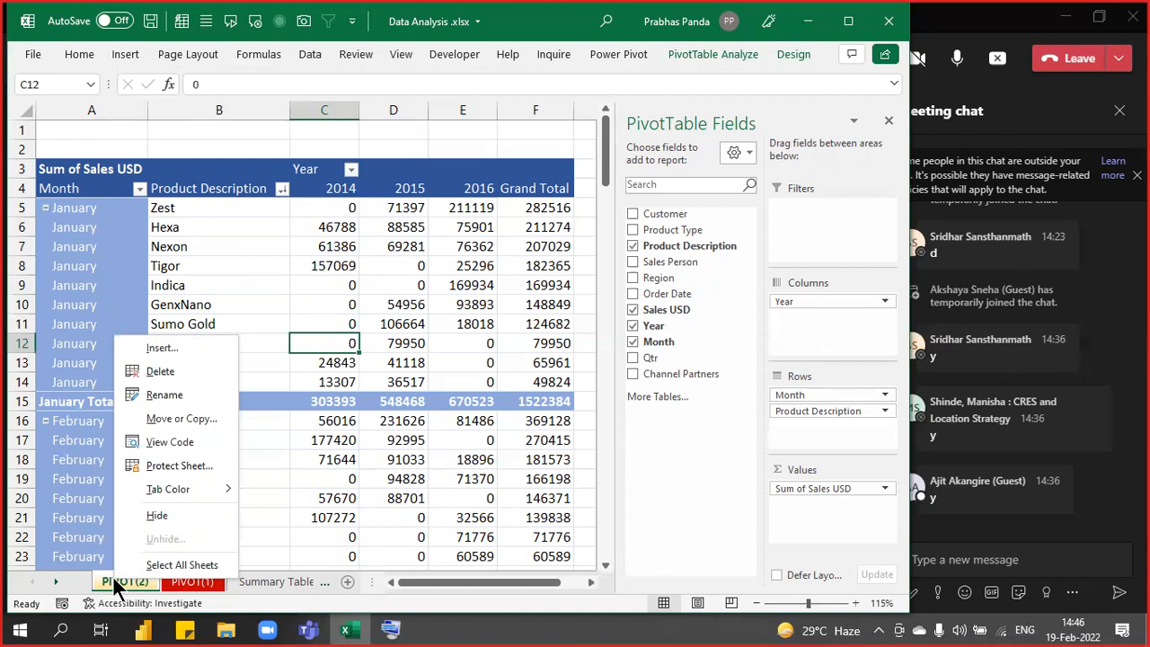
left_click(173, 422)
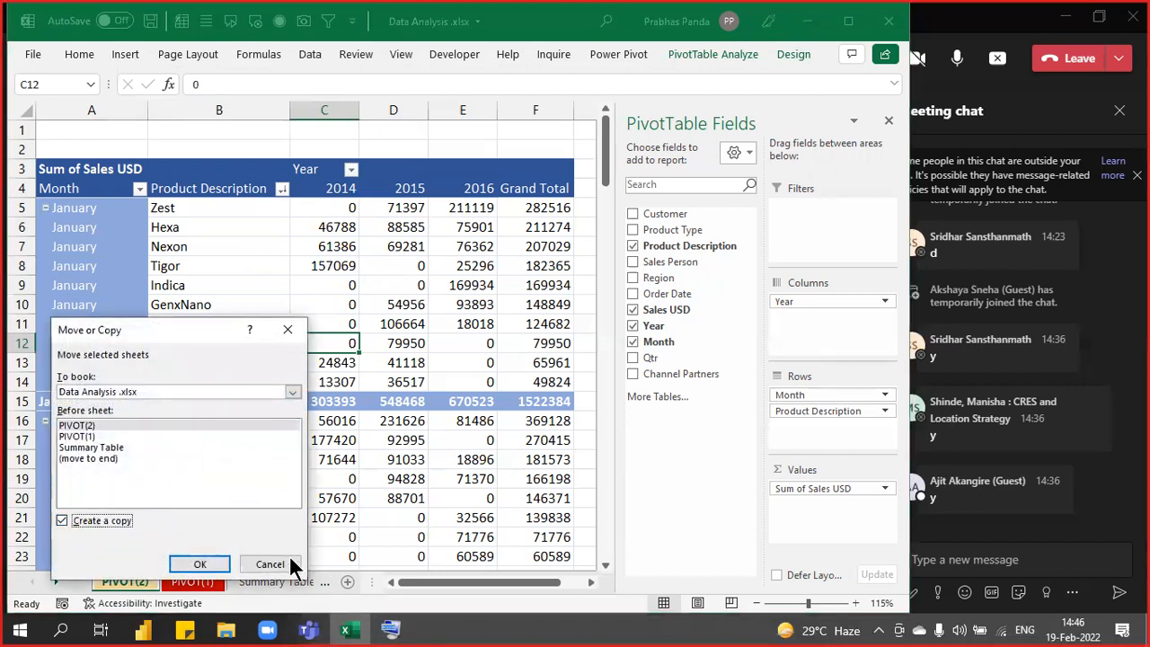
left_click(189, 566)
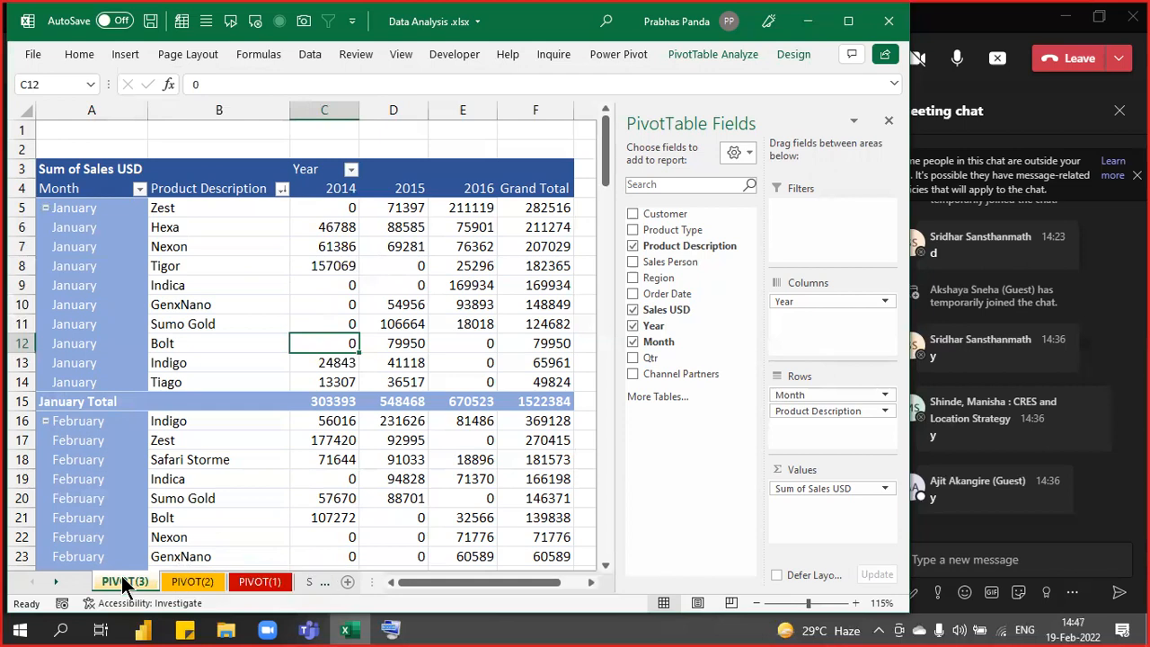
Colour the PIVOT(3) sheet tab with the standard light green.
right_click(121, 576)
mouse_move(215, 487)
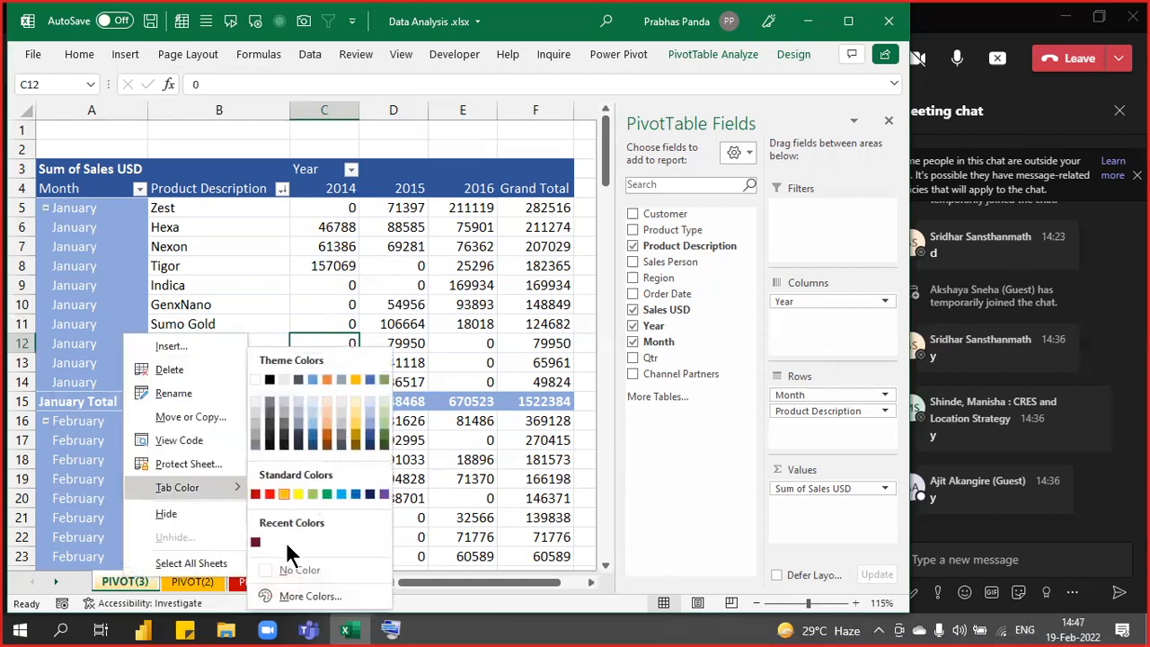
left_click(312, 493)
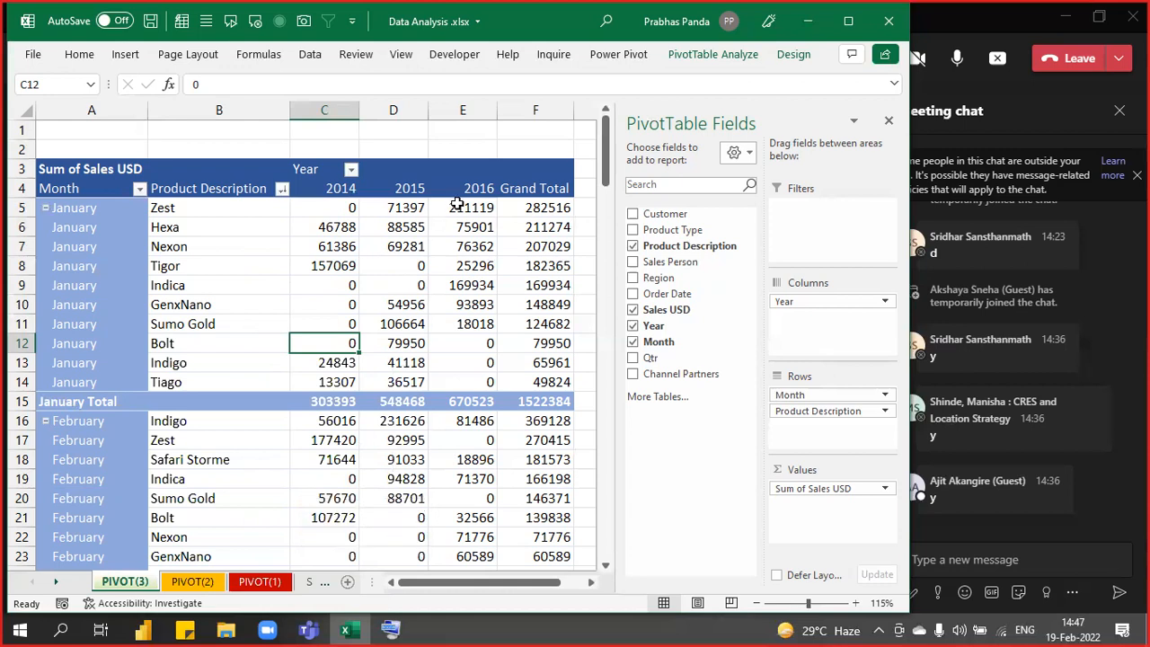
left_click_drag(308, 102, 465, 157)
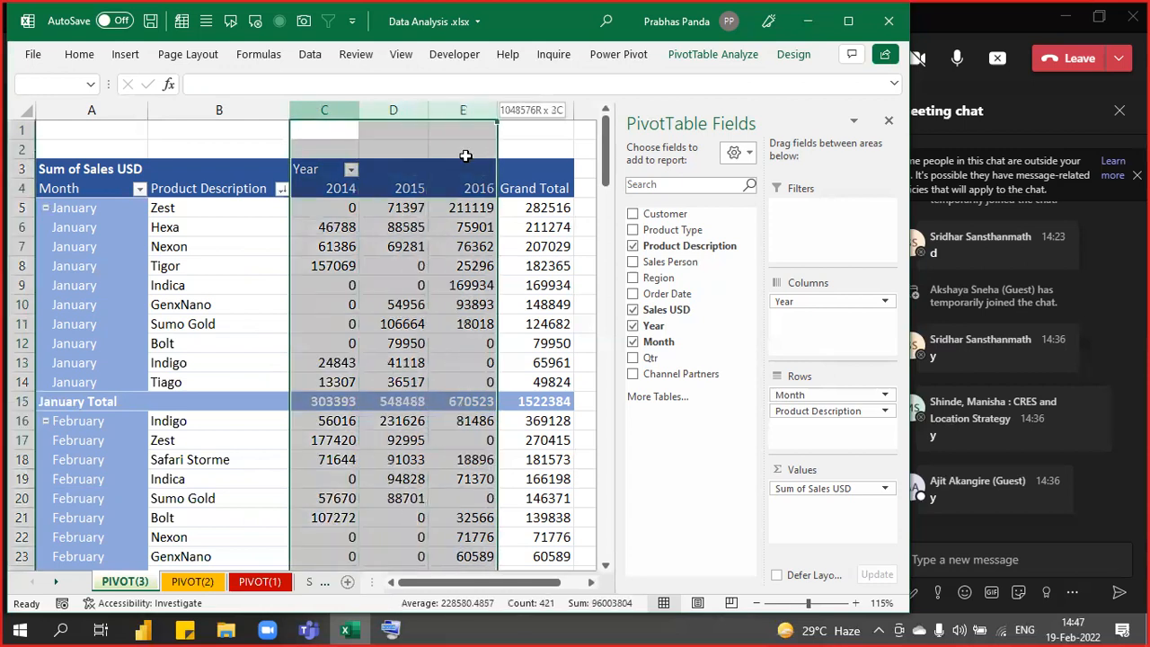
left_click(110, 107, "ctrl")
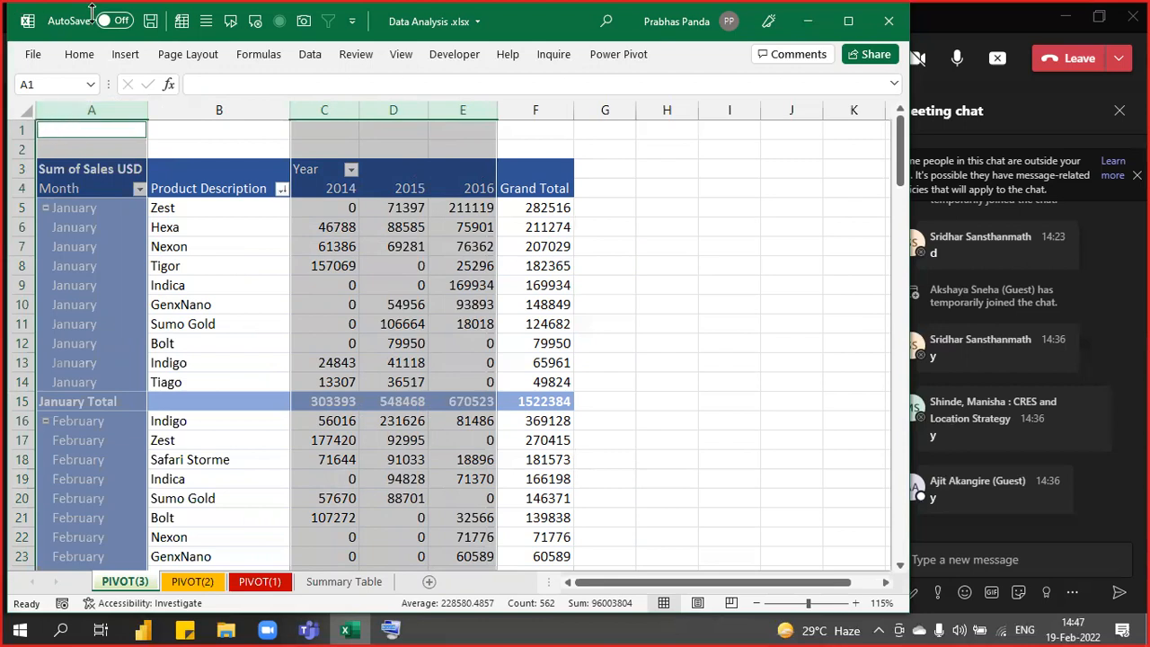
left_click(254, 311)
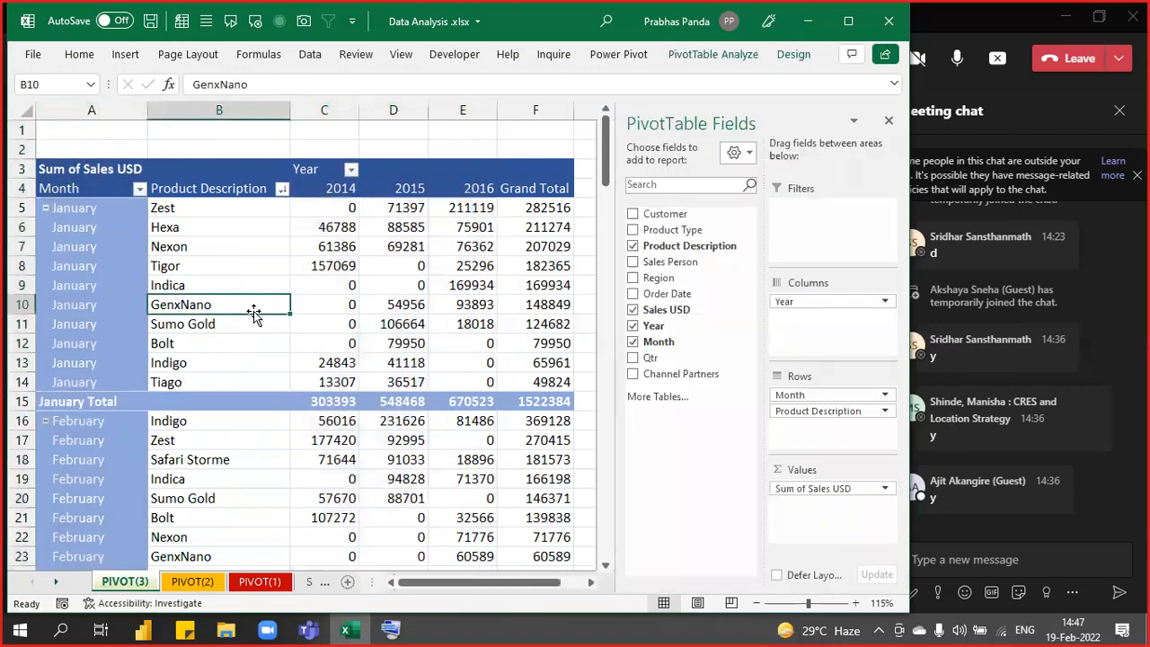
left_click(200, 114)
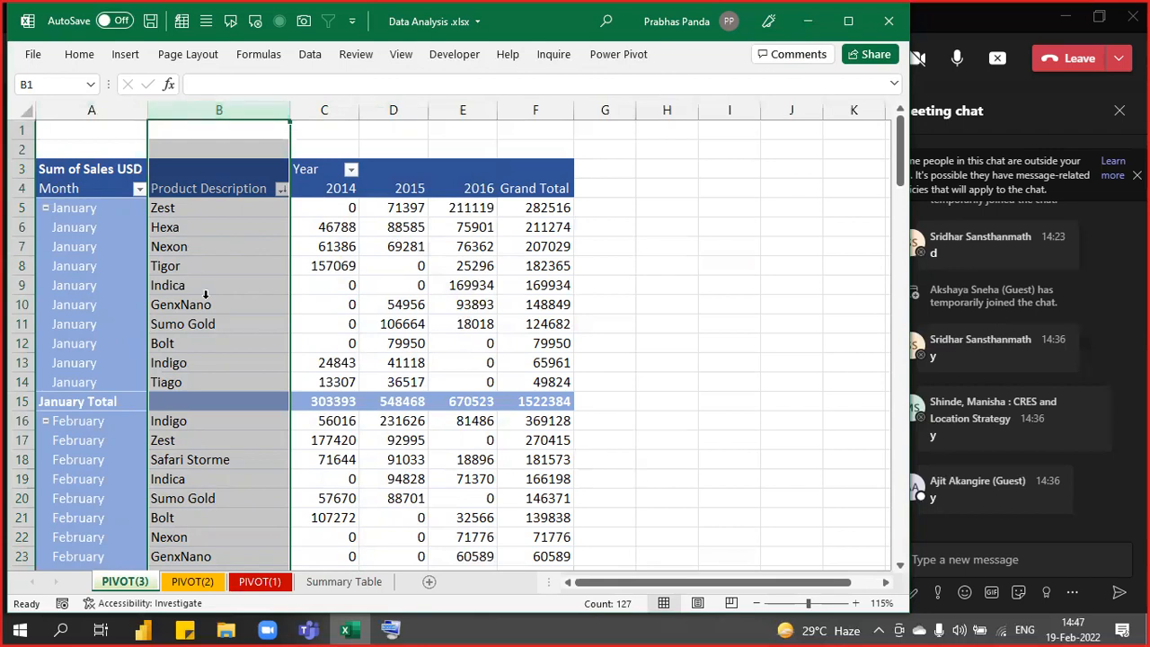
Replace Product Description with the Customer field beneath Month in the PivotTable's rows on PIVOT(3).
left_click(220, 330)
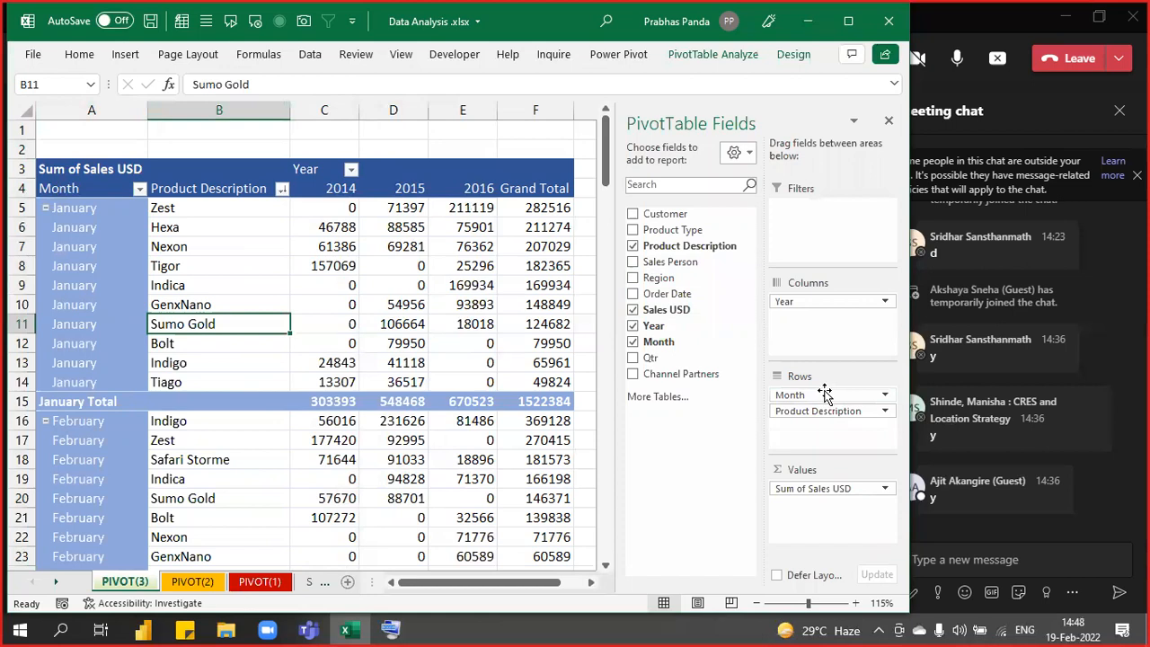
left_click(633, 245)
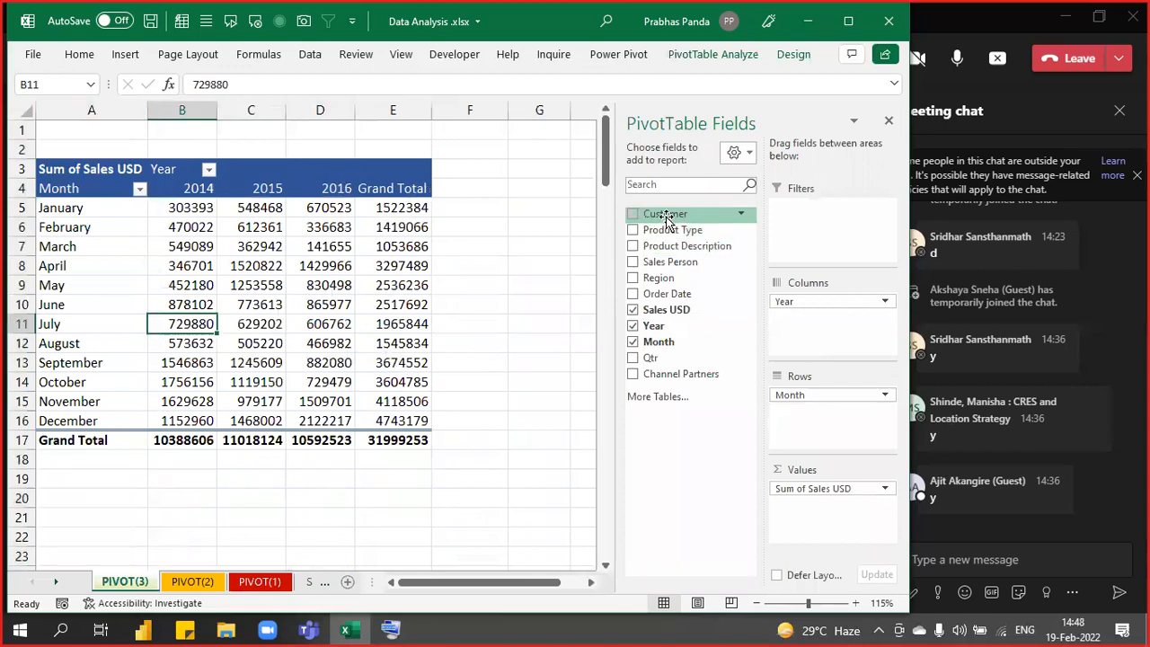
left_click_drag(665, 218, 813, 440)
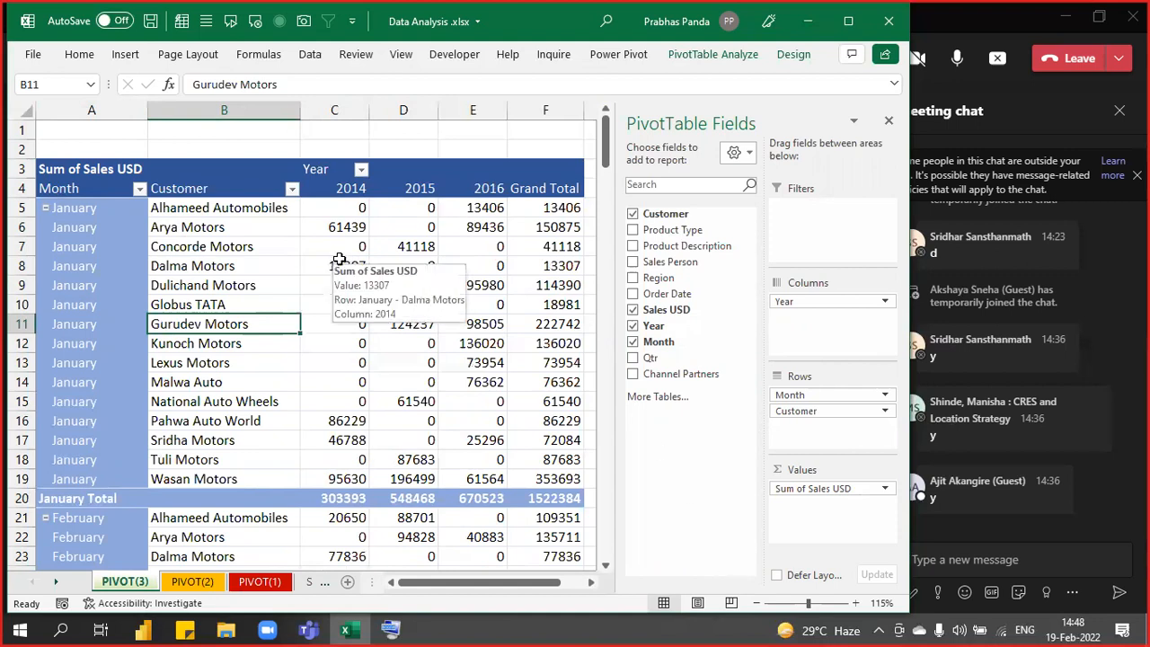
Examine the customer sales rows grouped under each month, from January through May, on the PIVOT(3) sheet.
scroll(339, 259, "down", 2)
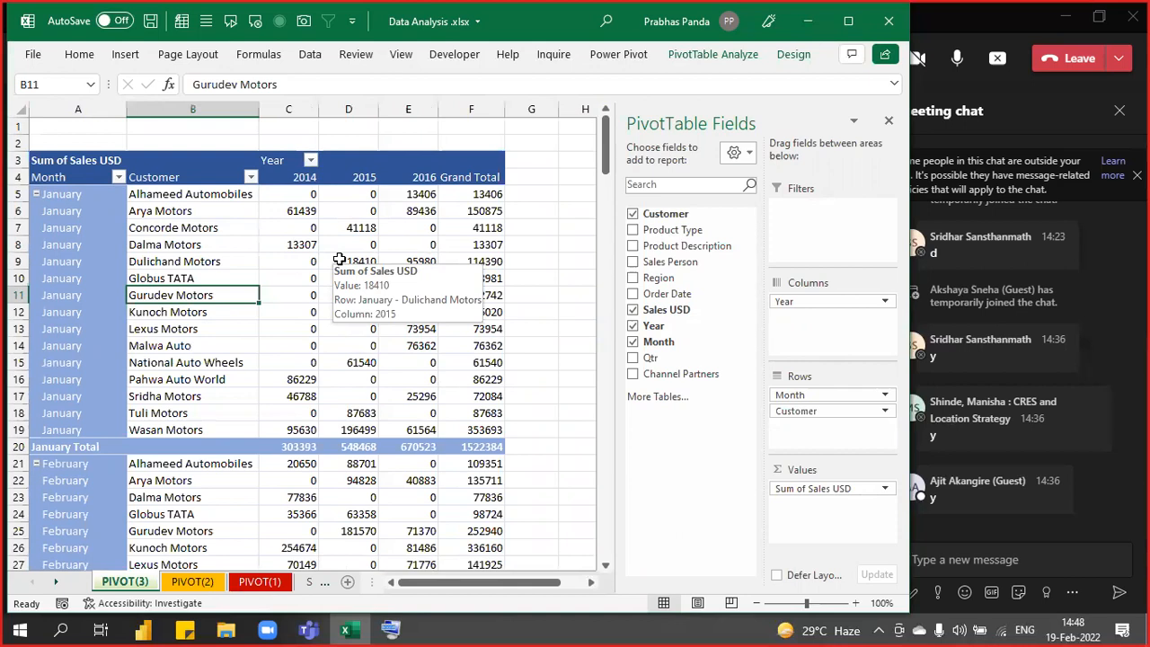
left_click(169, 196)
left_click(172, 187)
left_click(171, 193)
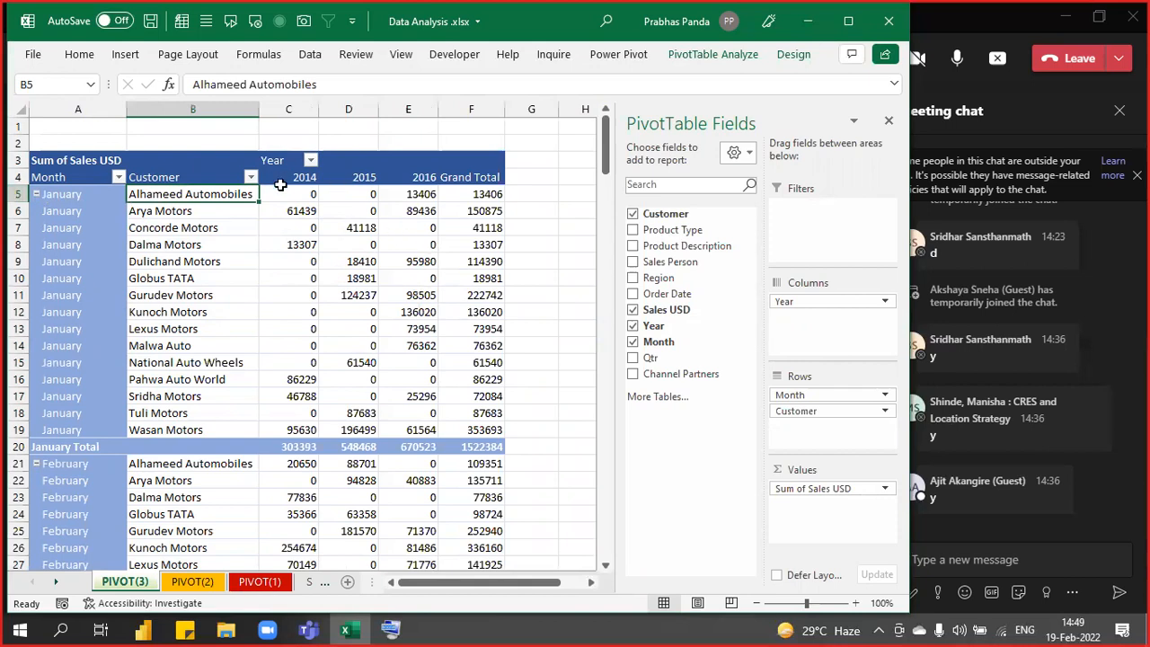
left_click(552, 362)
scroll(553, 359, "up", 3)
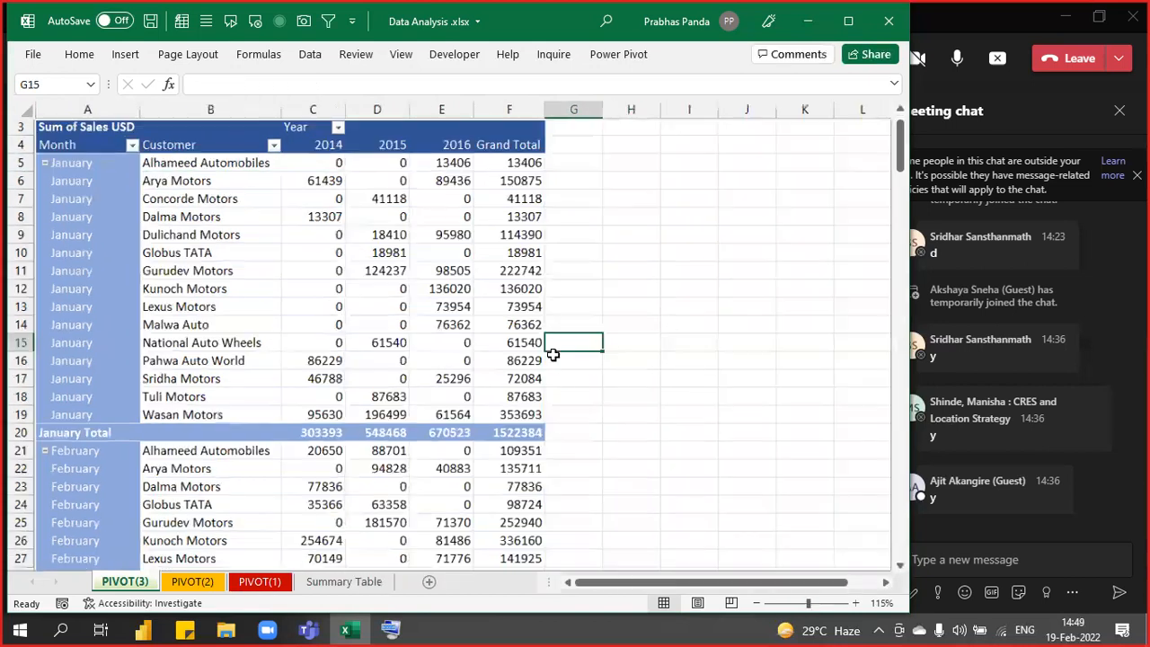
scroll(553, 355, "up", 1)
scroll(554, 357, "down", 4)
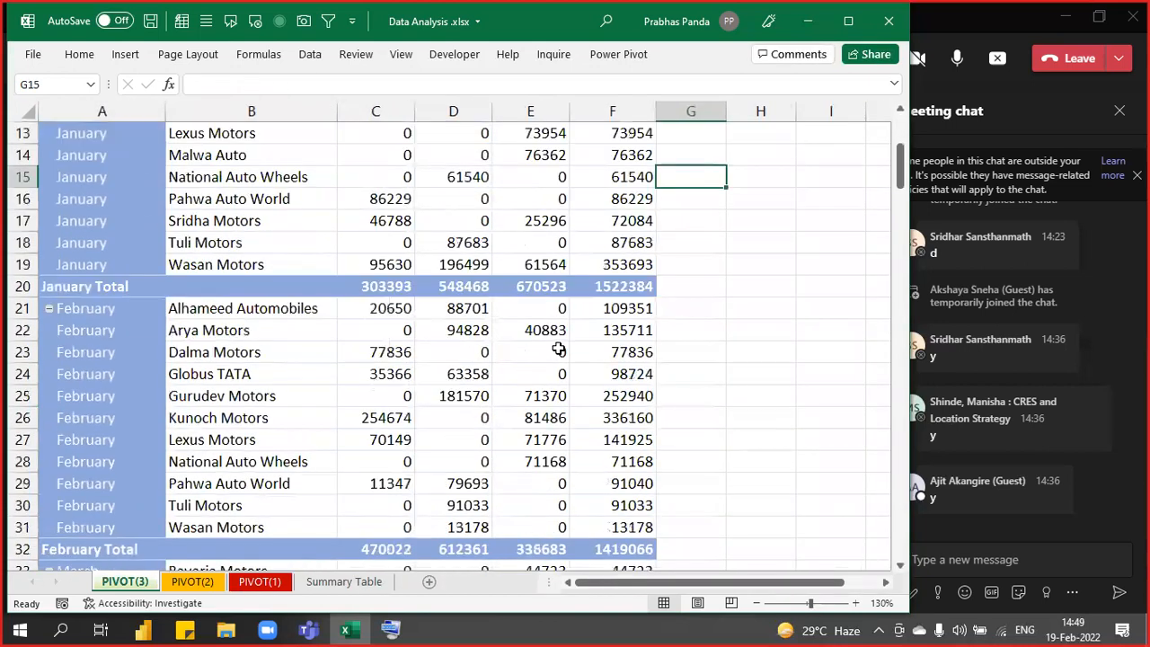
scroll(384, 287, "down", 6)
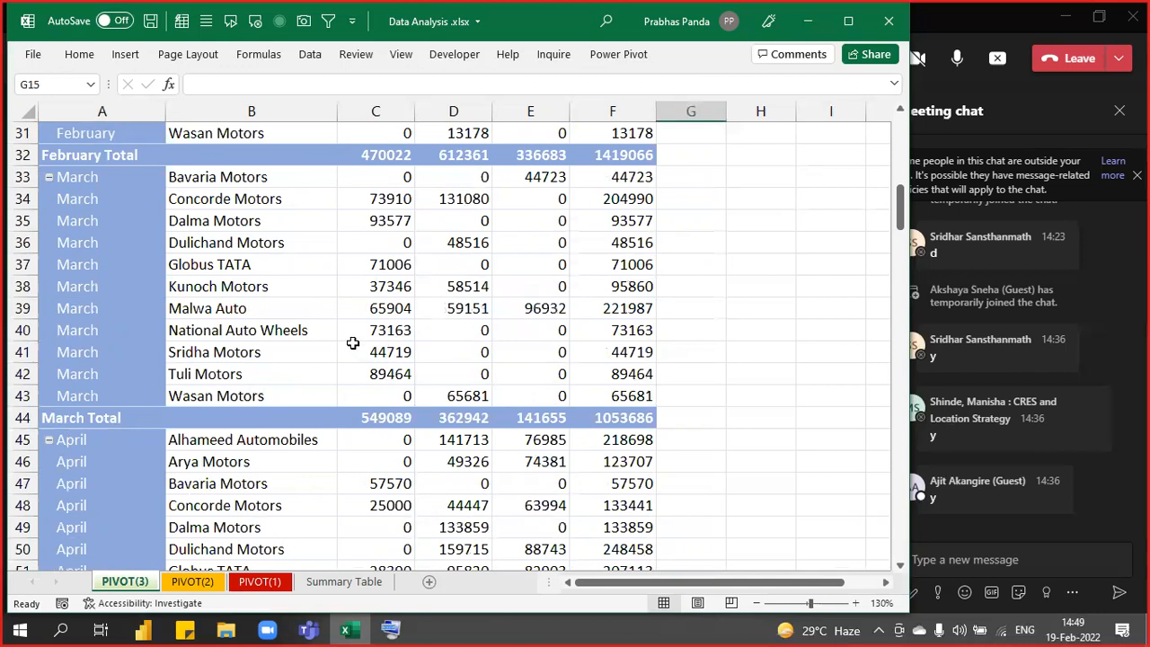
scroll(385, 413, "down", 6)
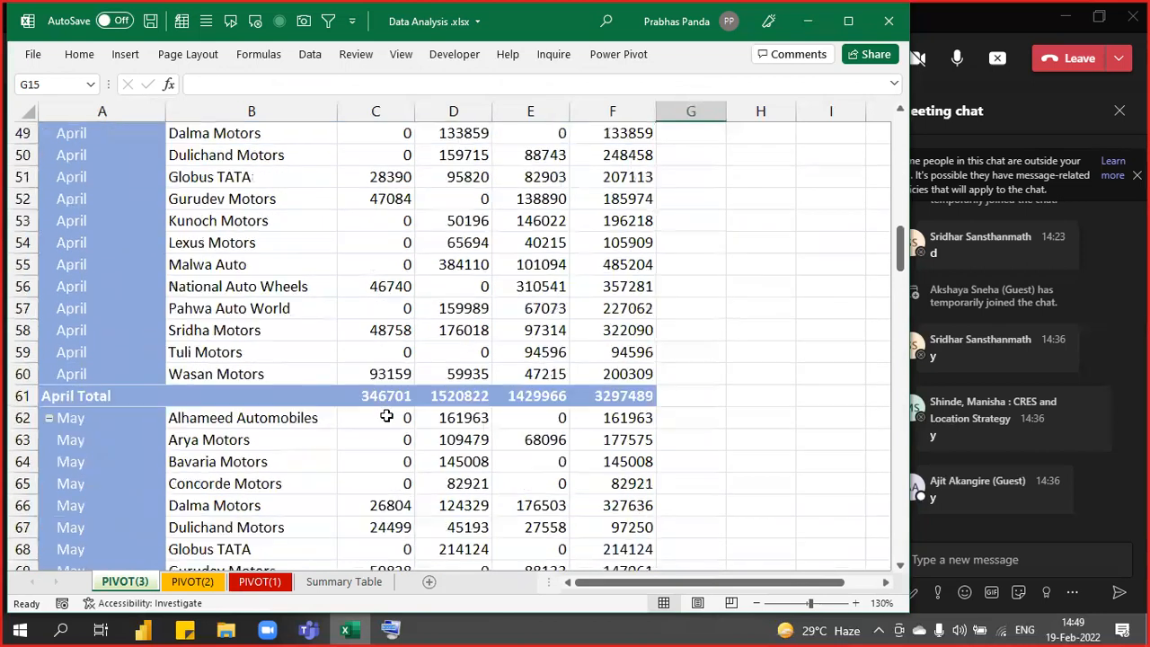
scroll(385, 407, "down", 2)
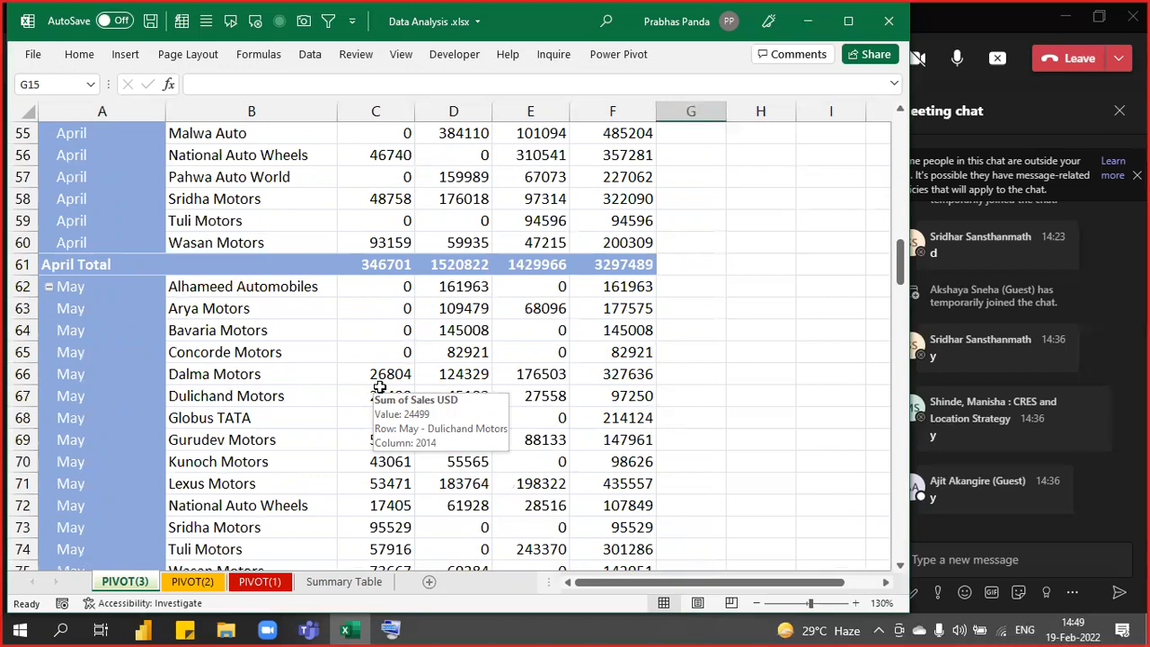
scroll(379, 386, "up", 1)
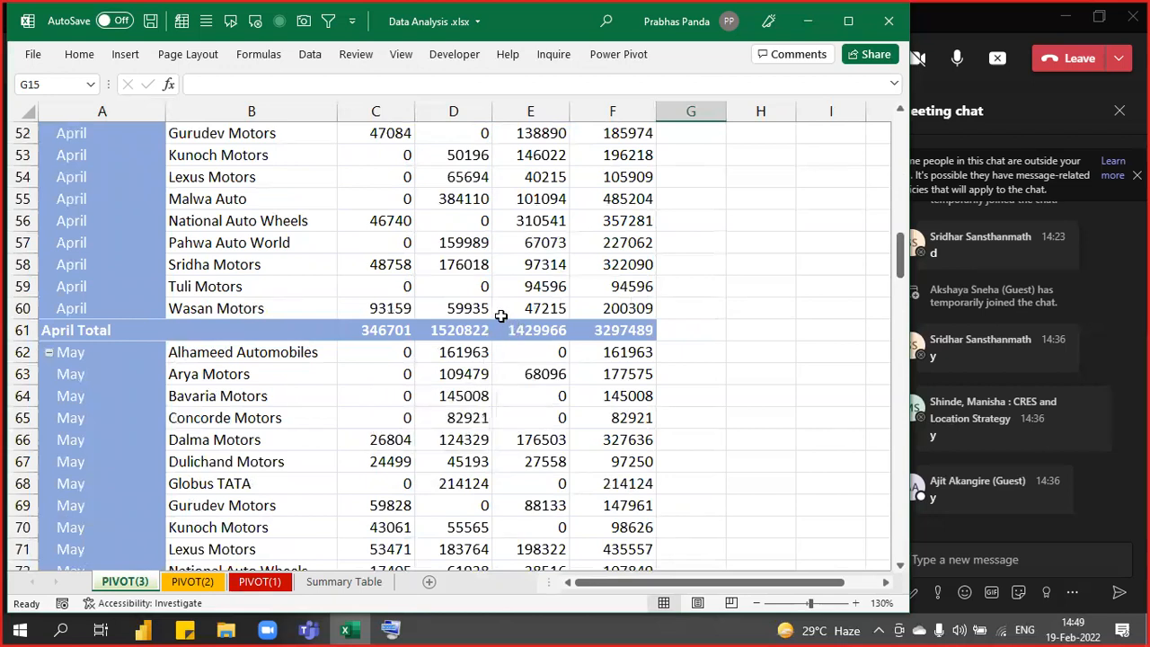
scroll(499, 315, "up", 12)
scroll(499, 316, "up", 5)
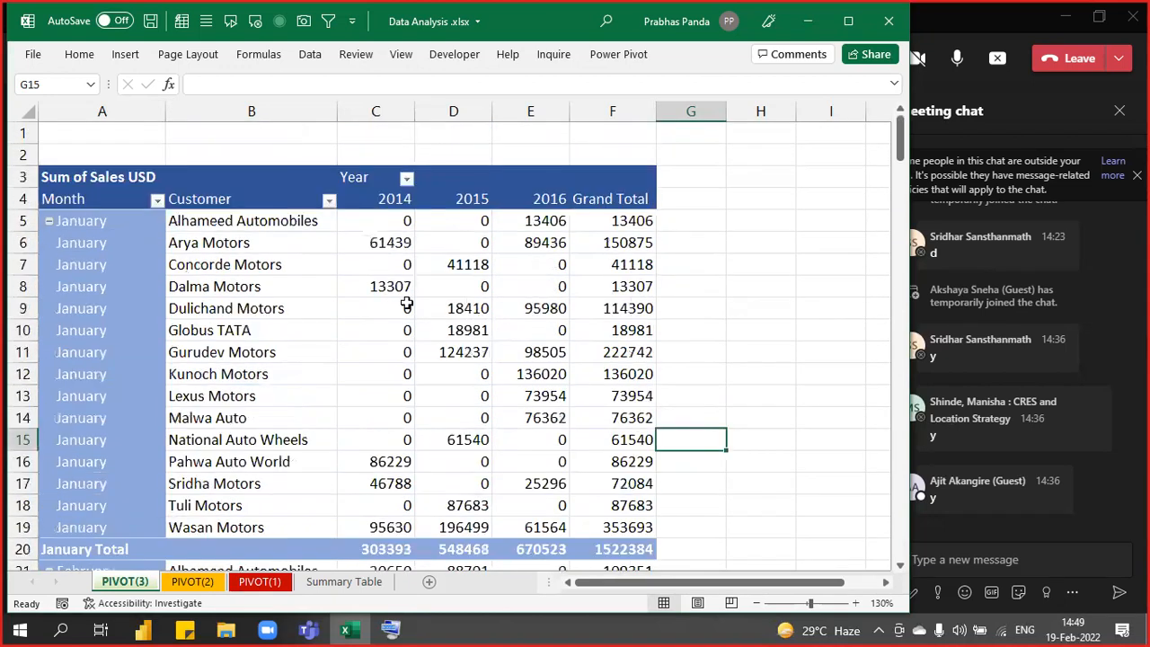
scroll(404, 301, "down", 20)
scroll(392, 283, "down", 3)
scroll(392, 283, "up", 8)
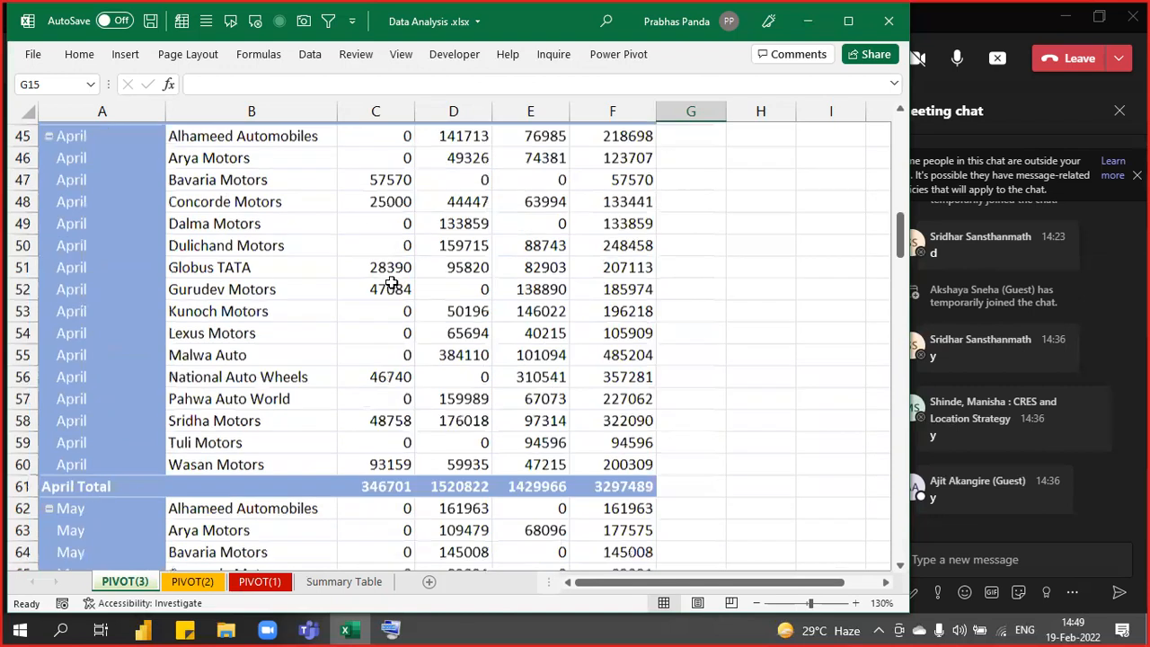
scroll(391, 283, "up", 15)
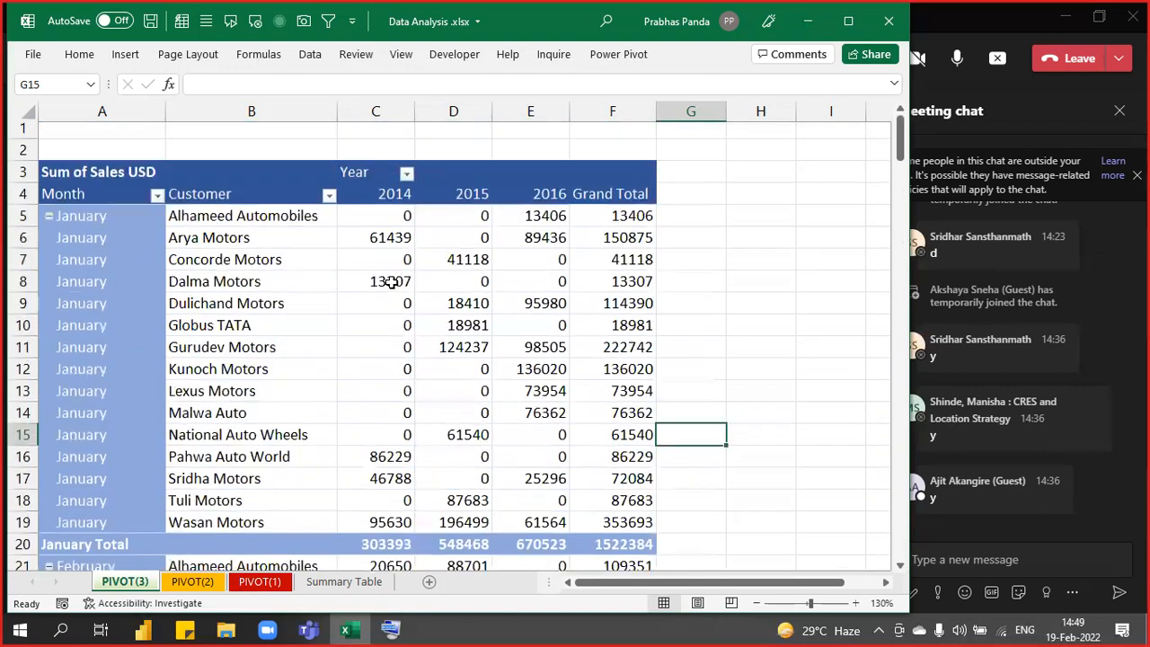
mouse_move(392, 283)
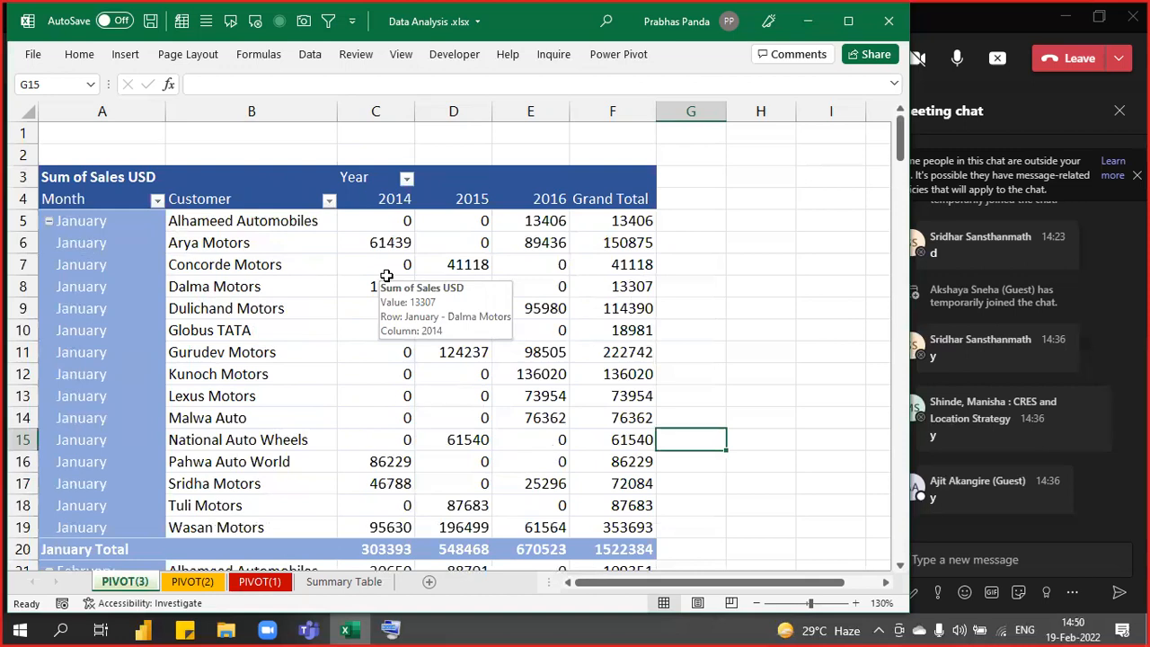
Move the Month field from the PivotTable's rows to its columns, placed below Year.
left_click(355, 291)
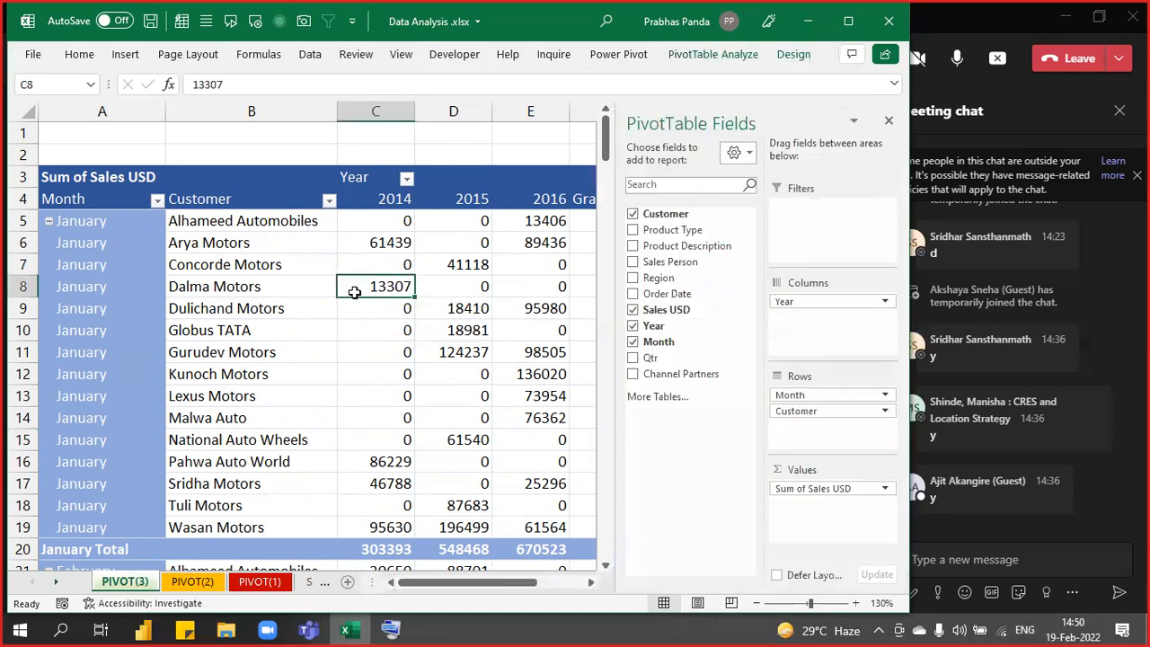
mouse_move(355, 292)
left_click_drag(787, 394, 807, 333)
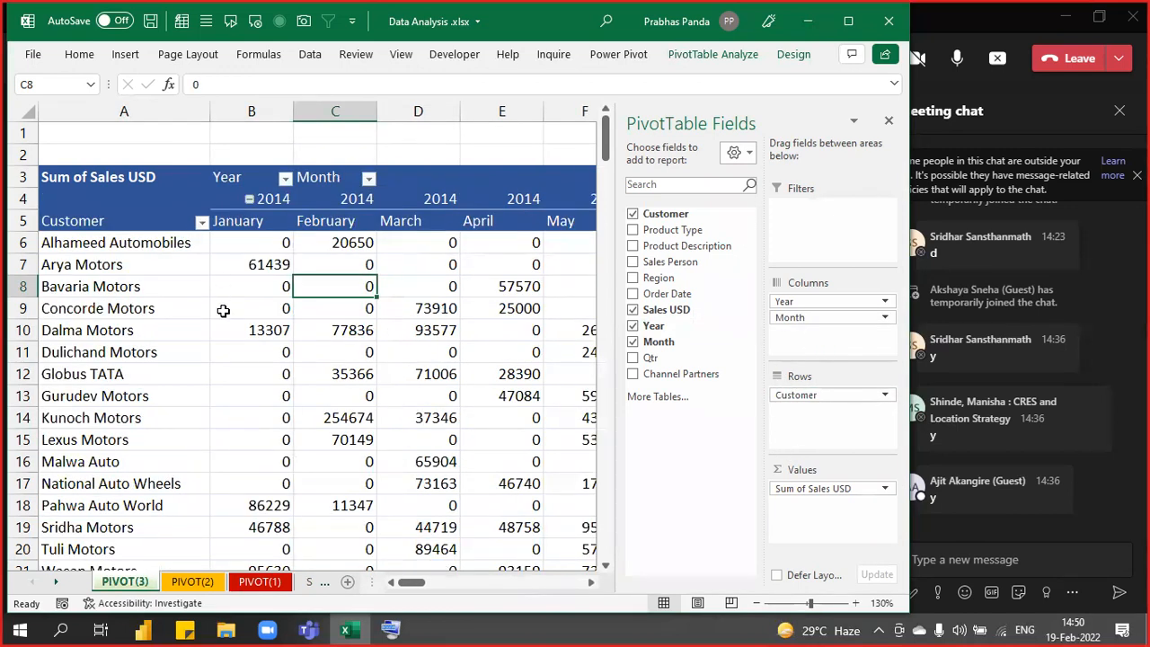
Select the PivotTable's Grand Total row and read its average, count and sum.
scroll(219, 321, "down", 1, "ctrl")
scroll(219, 321, "down", 1, "ctrl")
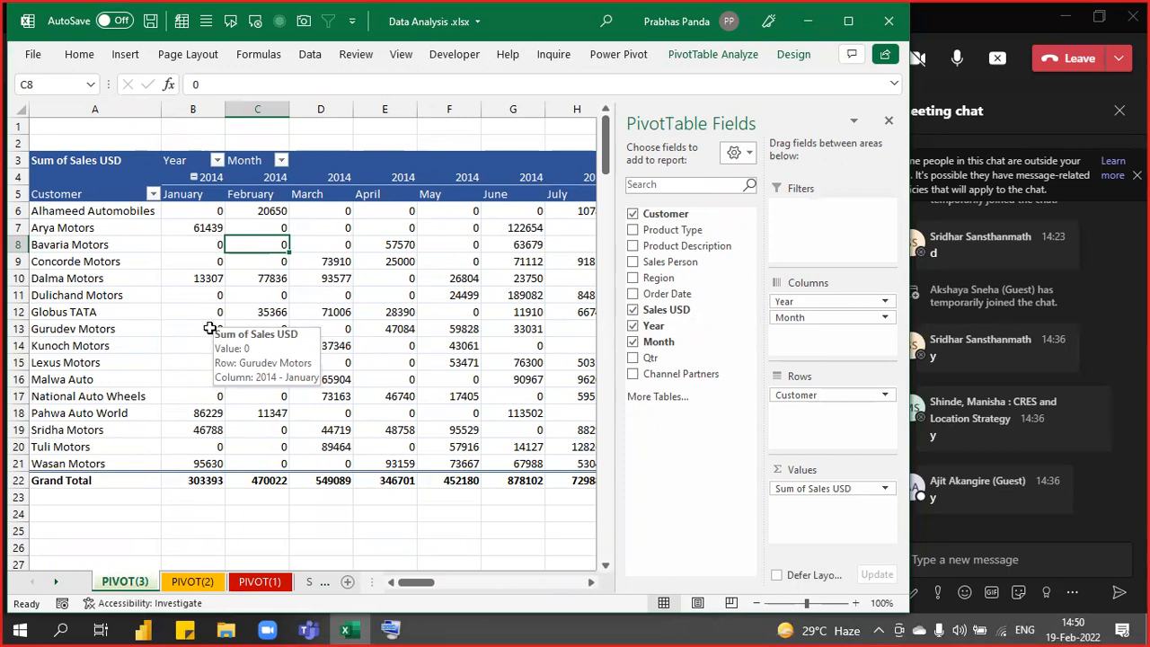
left_click(16, 481)
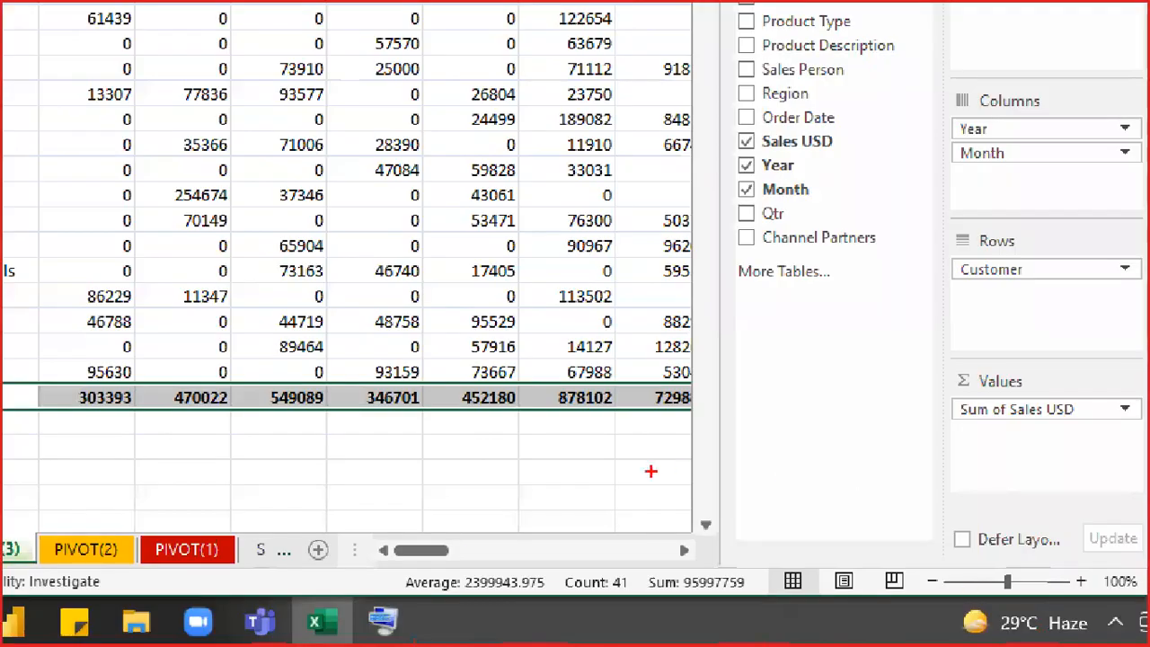
mouse_move(558, 558)
left_mouse_down()
mouse_move(598, 587)
mouse_move(666, 608)
mouse_move(640, 609)
left_mouse_up()
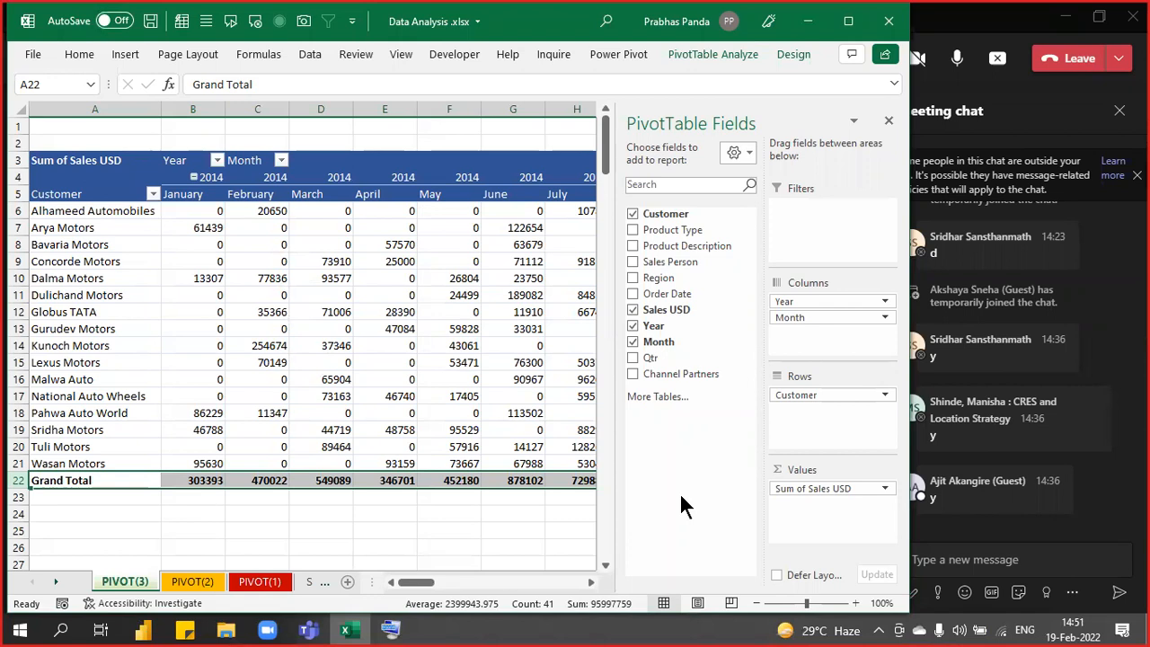
Examine the year and month column headings and the customer values in the 2014 monthly columns.
left_click(321, 527)
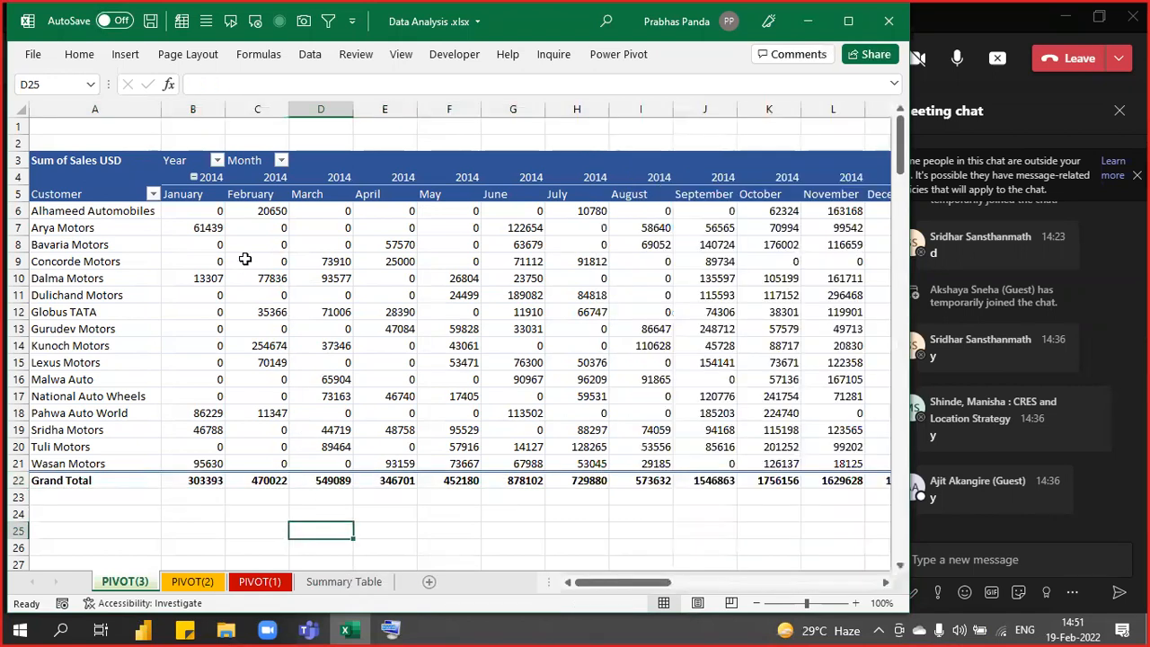
scroll(245, 258, "up", 3)
scroll(250, 218, "up", 2)
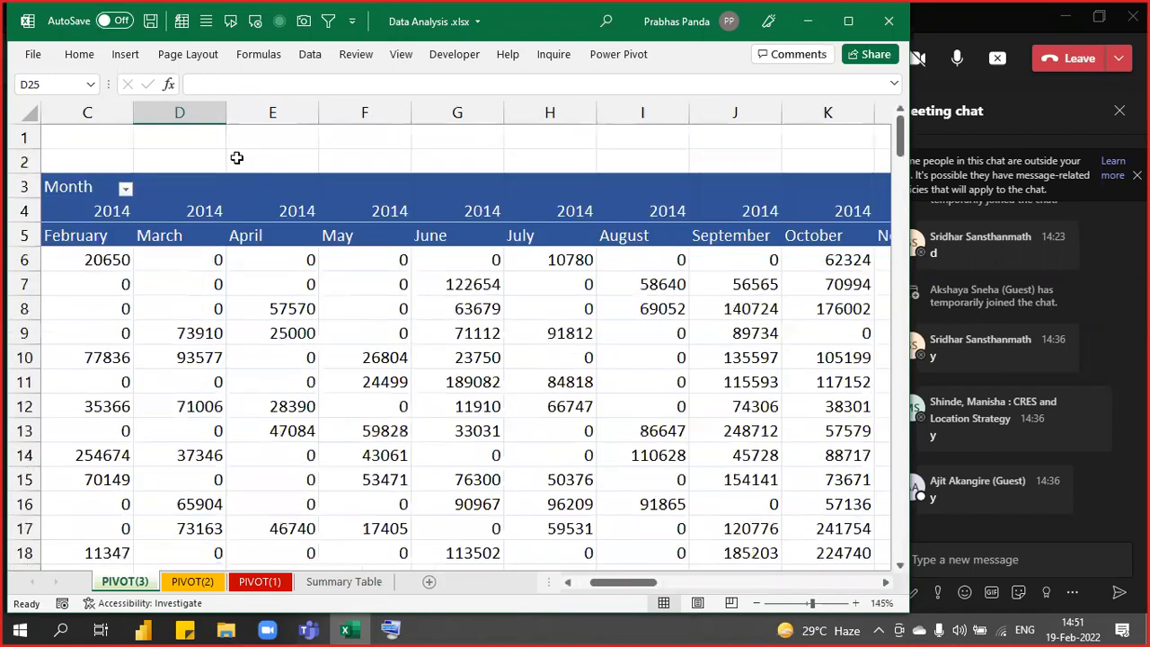
left_click(236, 158)
key("Down")
key("Down")
key("Down")
key("Down")
key("Down")
key("Down")
key("Down")
key("Down")
key("Down")
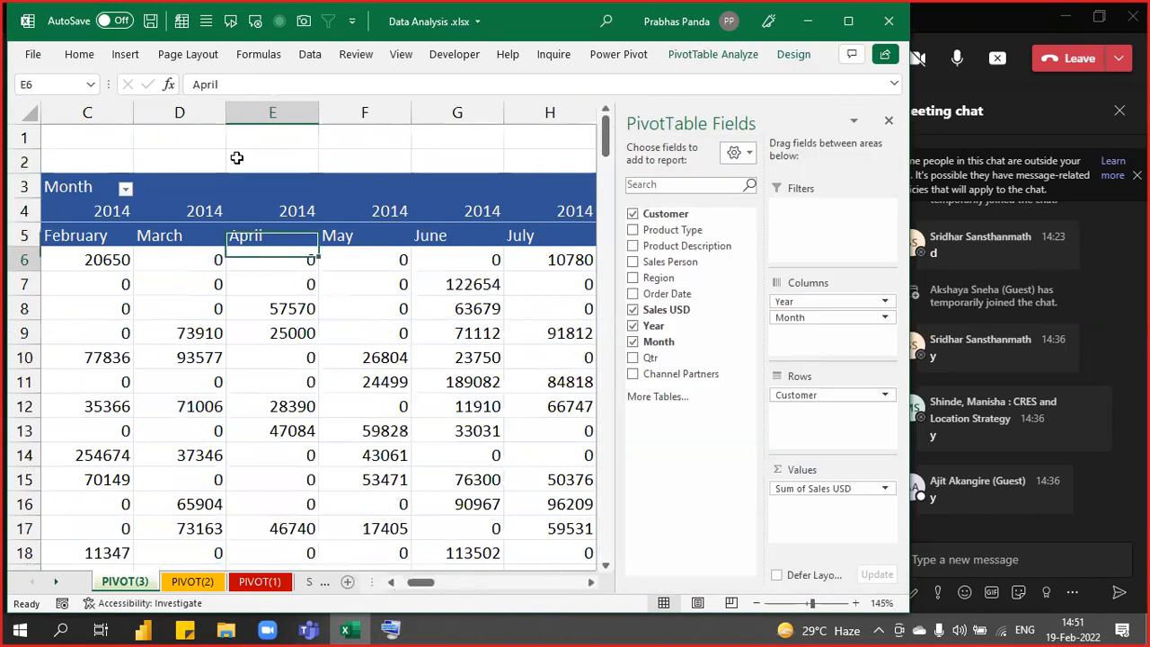
key("Down")
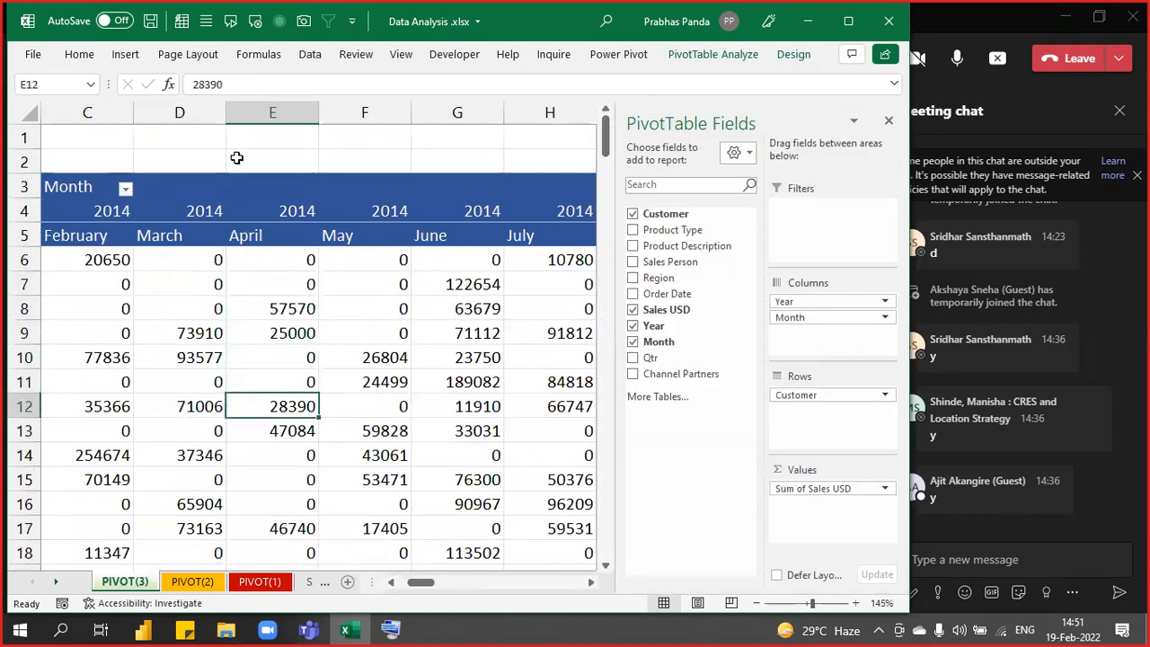
left_click(102, 201)
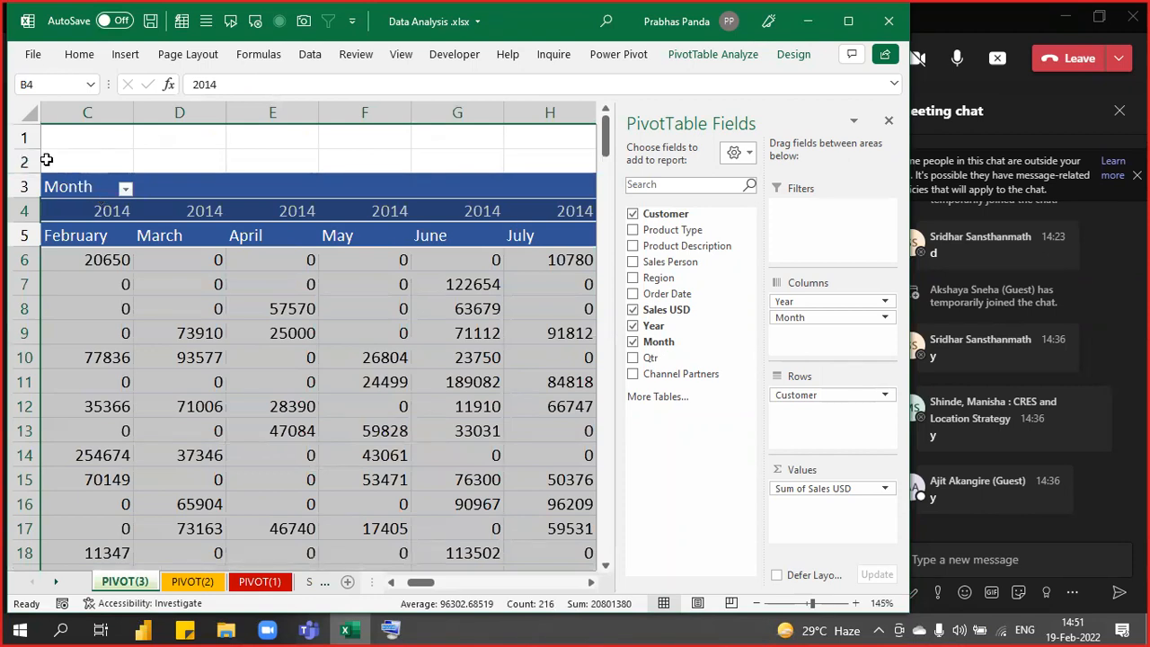
key("Left")
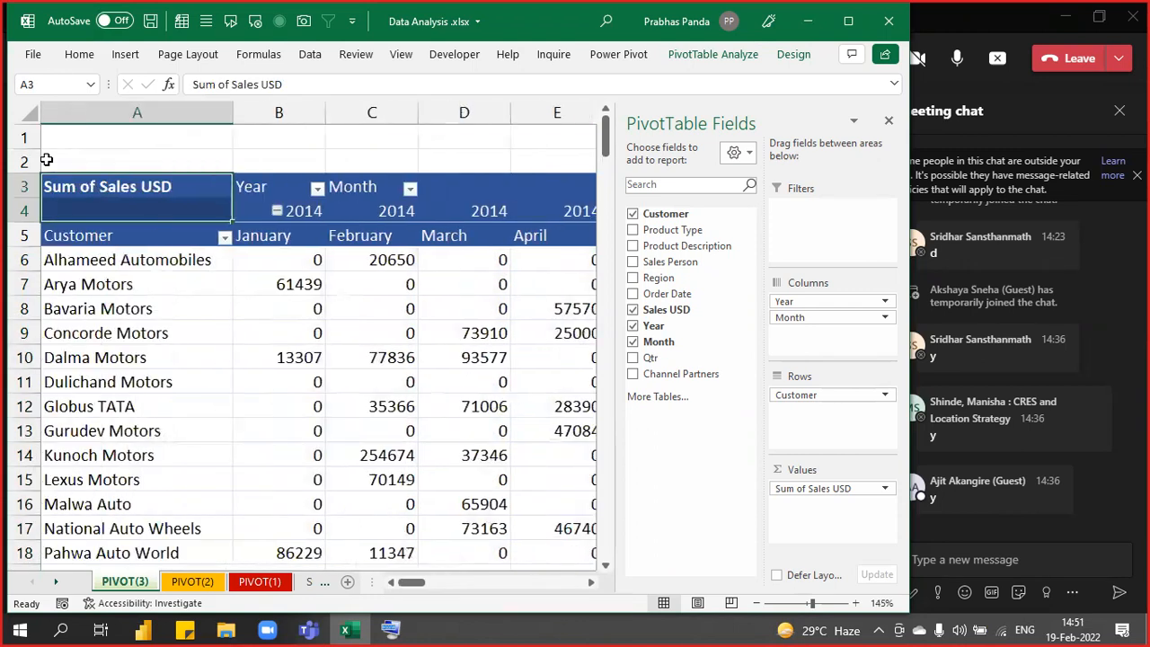
key("Down")
key("Right")
key("Up")
key("Down")
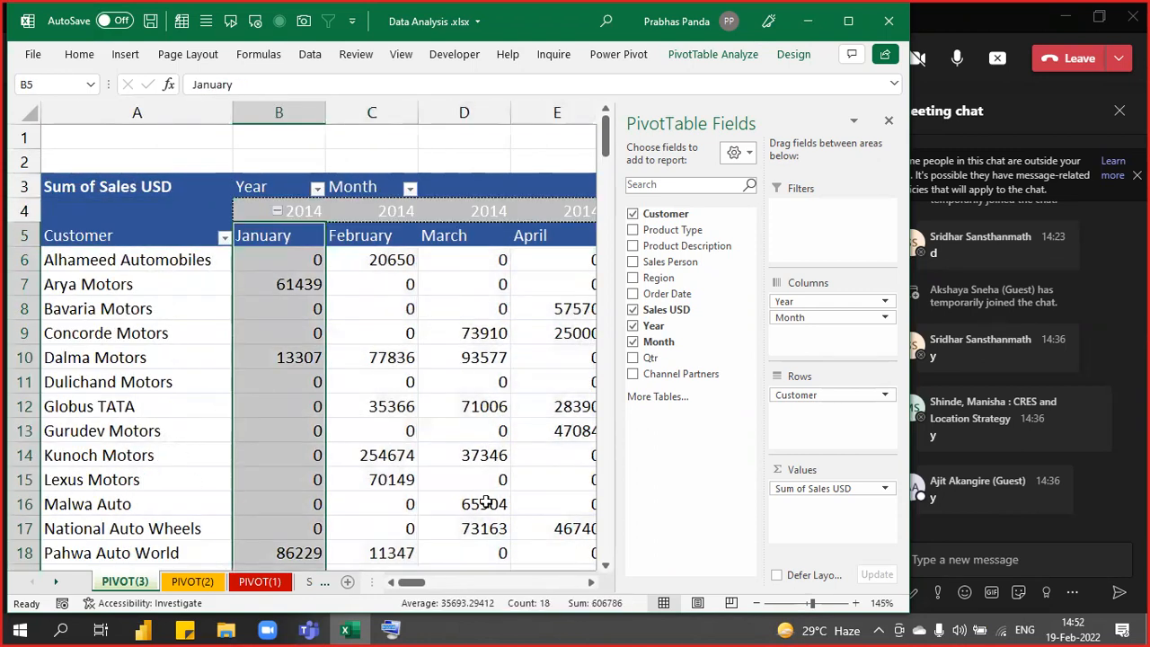
left_click(408, 399)
Collapse the entire Year field in the PIVOT(3) PivotTable's columns so each year is summarised without its months.
left_click(255, 212)
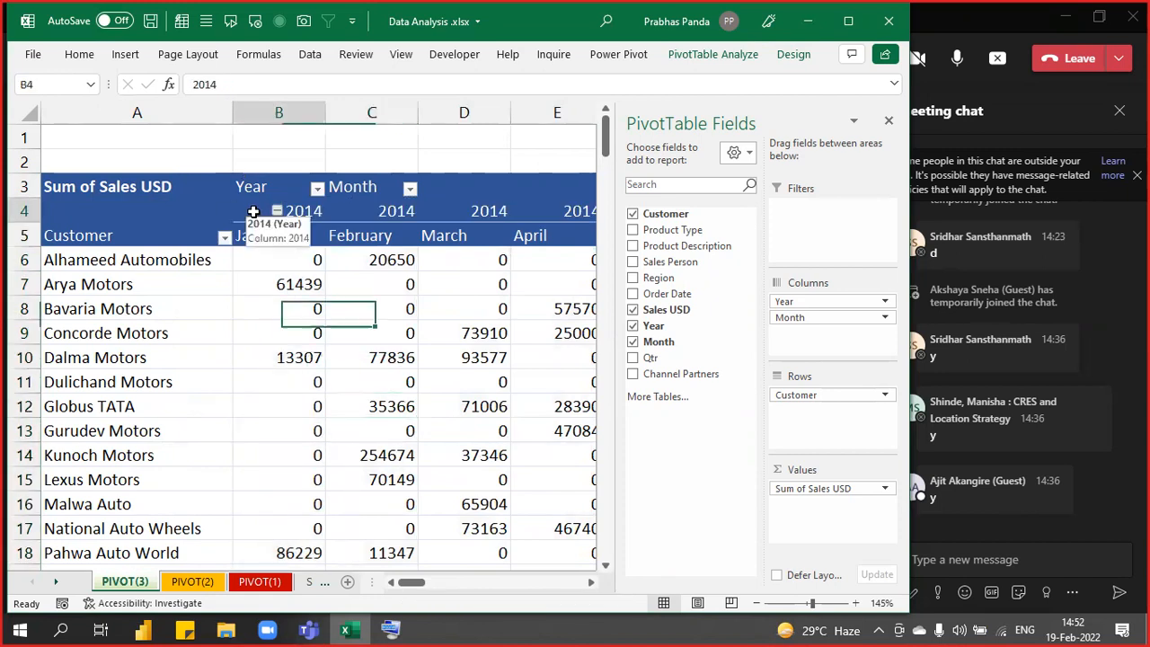
mouse_move(355, 460)
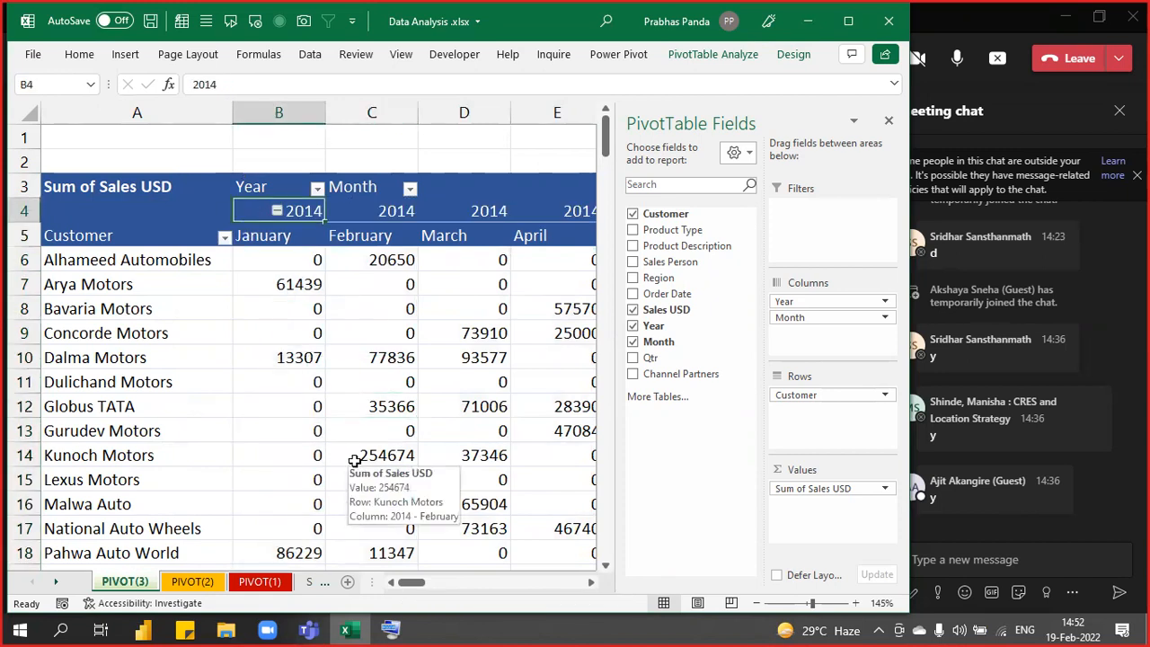
right_click(250, 220)
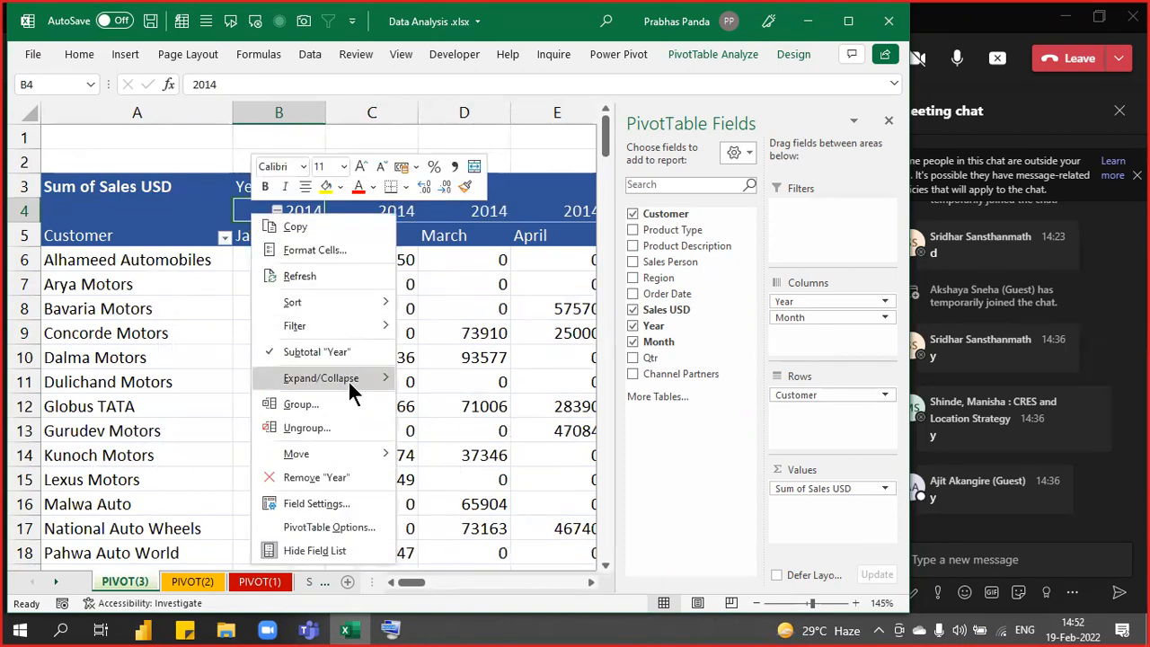
mouse_move(351, 378)
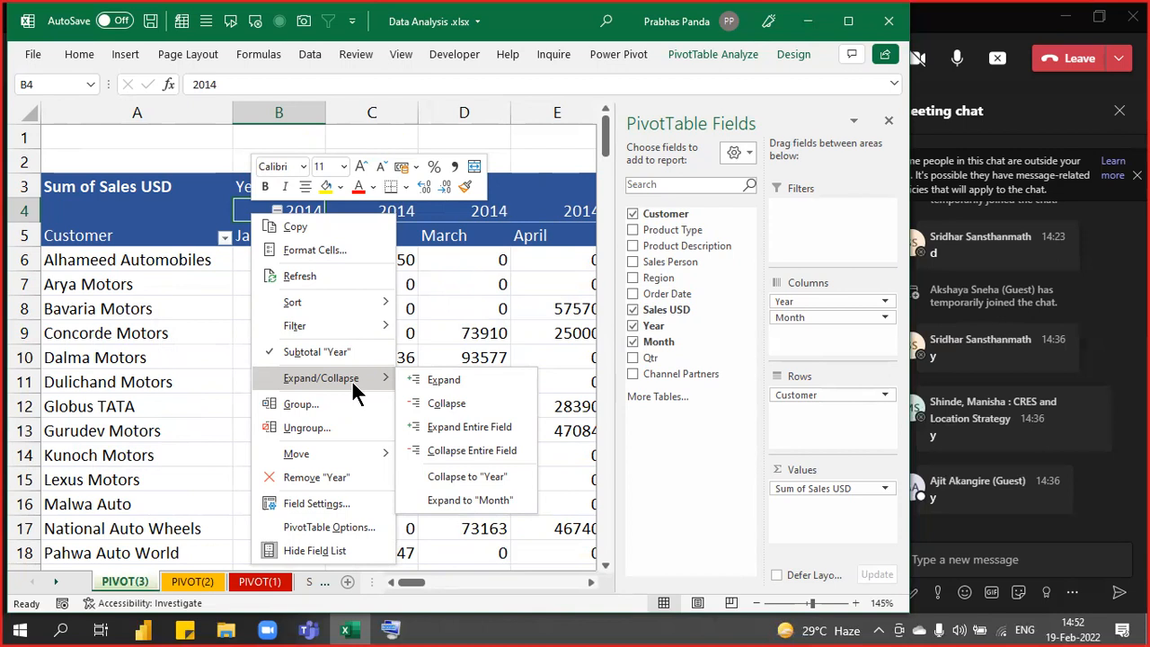
left_click(488, 453)
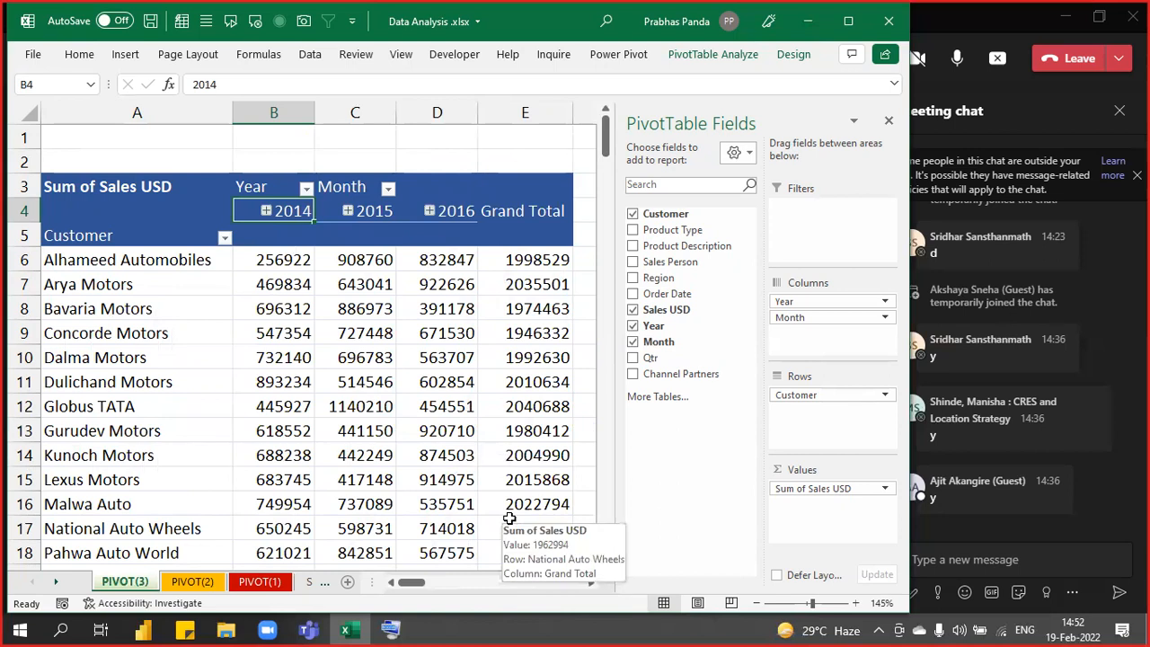
scroll(509, 518, "down", 2)
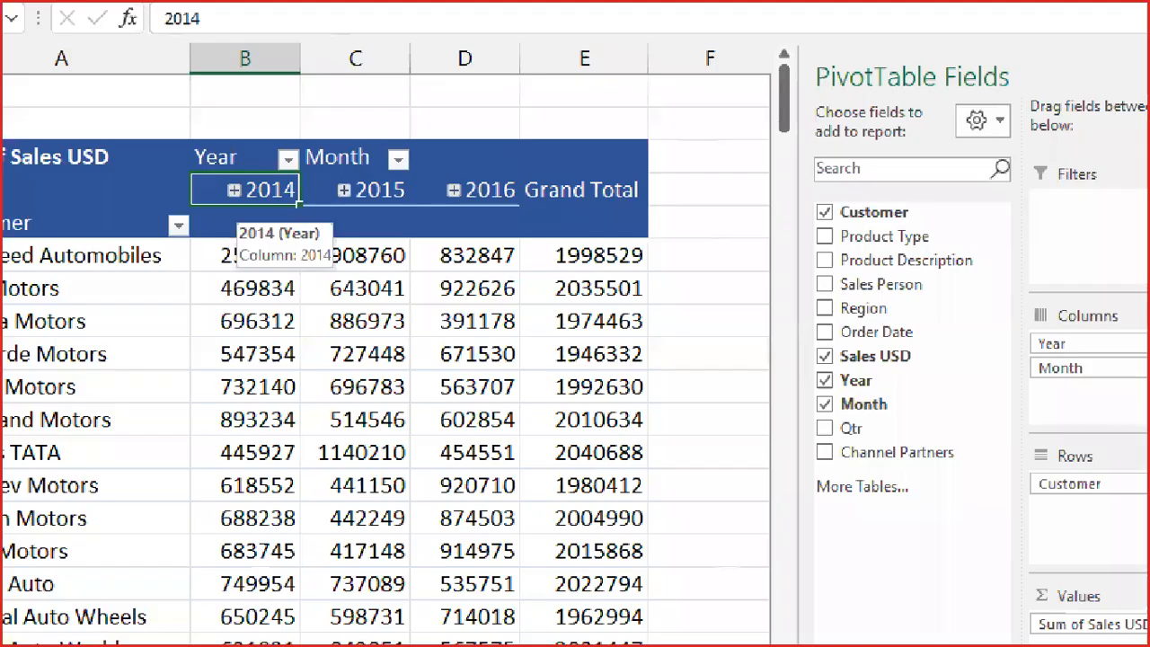
mouse_move(180, 164)
left_mouse_down()
mouse_move(239, 226)
mouse_move(379, 279)
mouse_move(501, 261)
mouse_move(520, 219)
left_mouse_up()
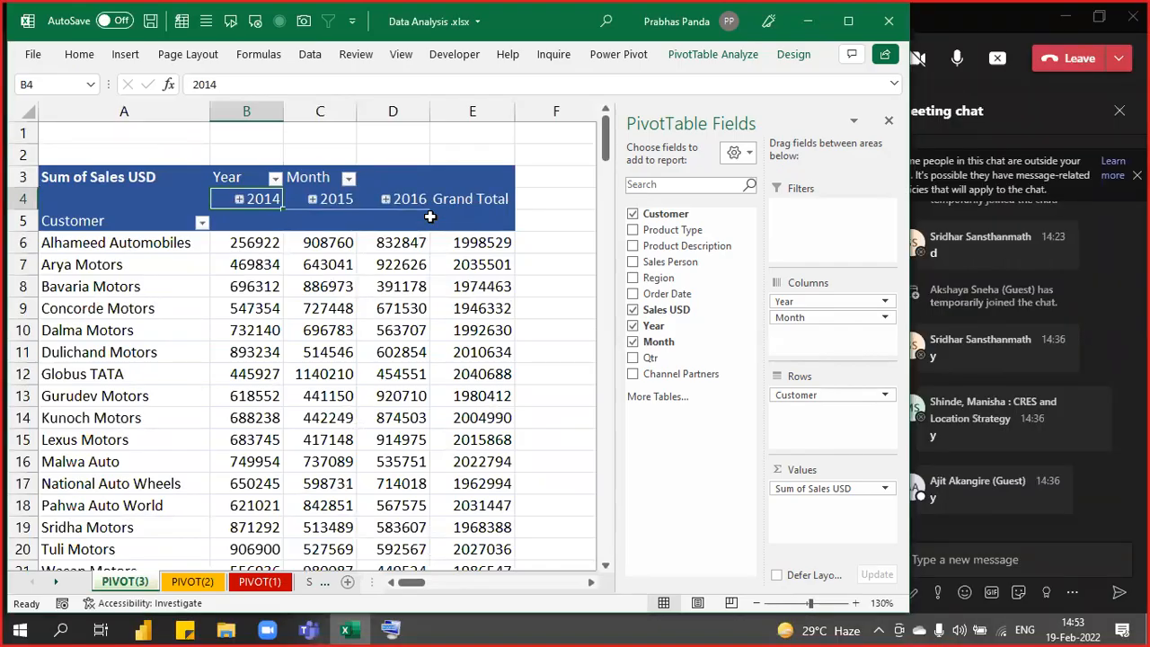
Expand only the 2016 column group into its months and collapse it again.
left_click(384, 199)
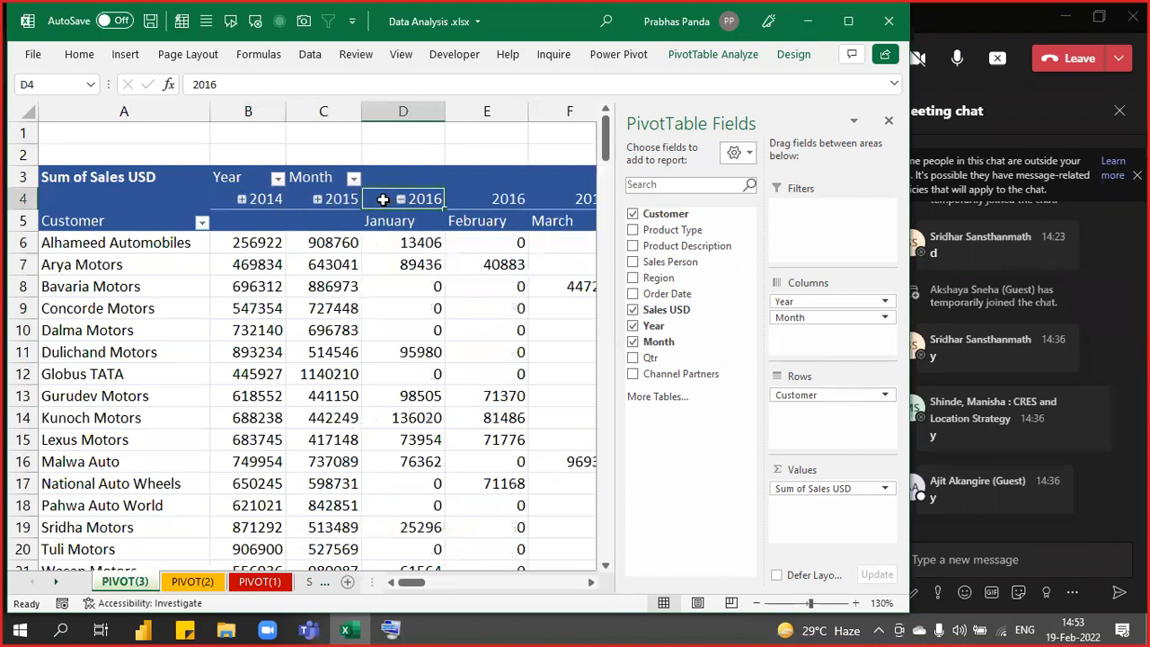
left_click(486, 151)
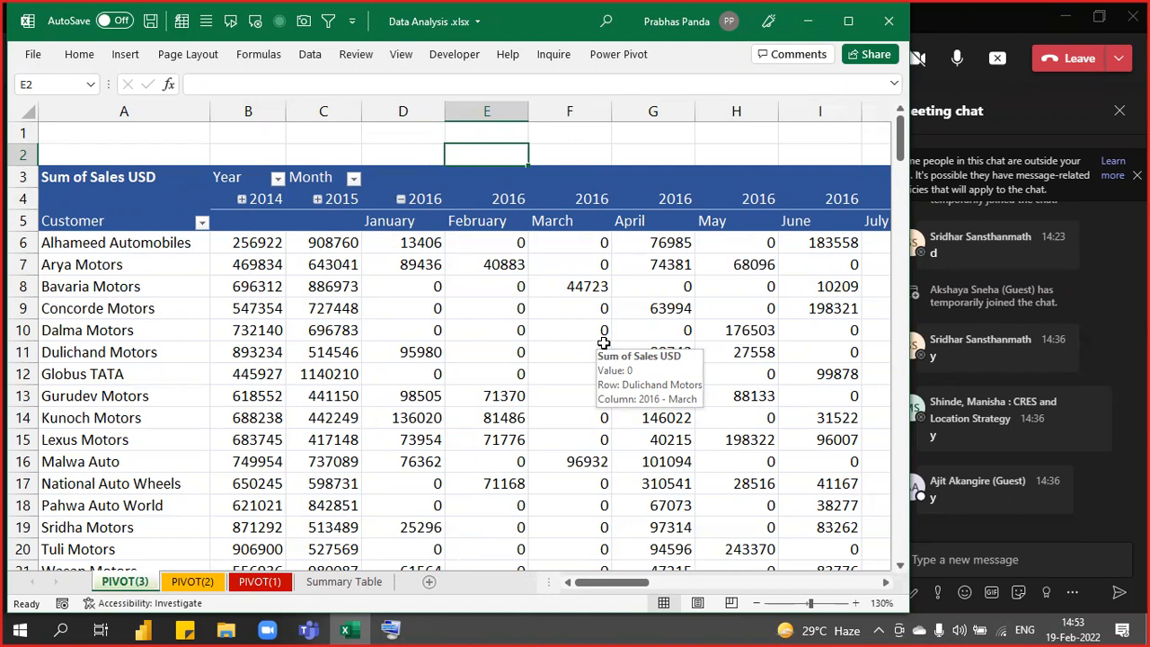
left_click(418, 203)
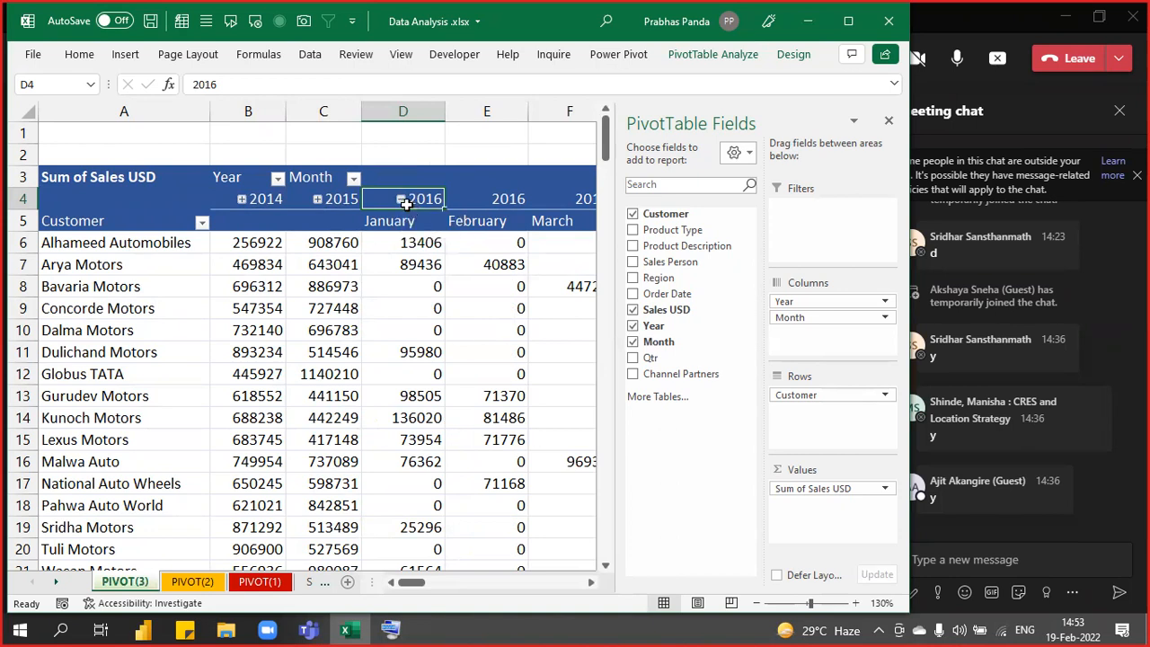
left_click(391, 187)
left_click(403, 203)
left_click(400, 199)
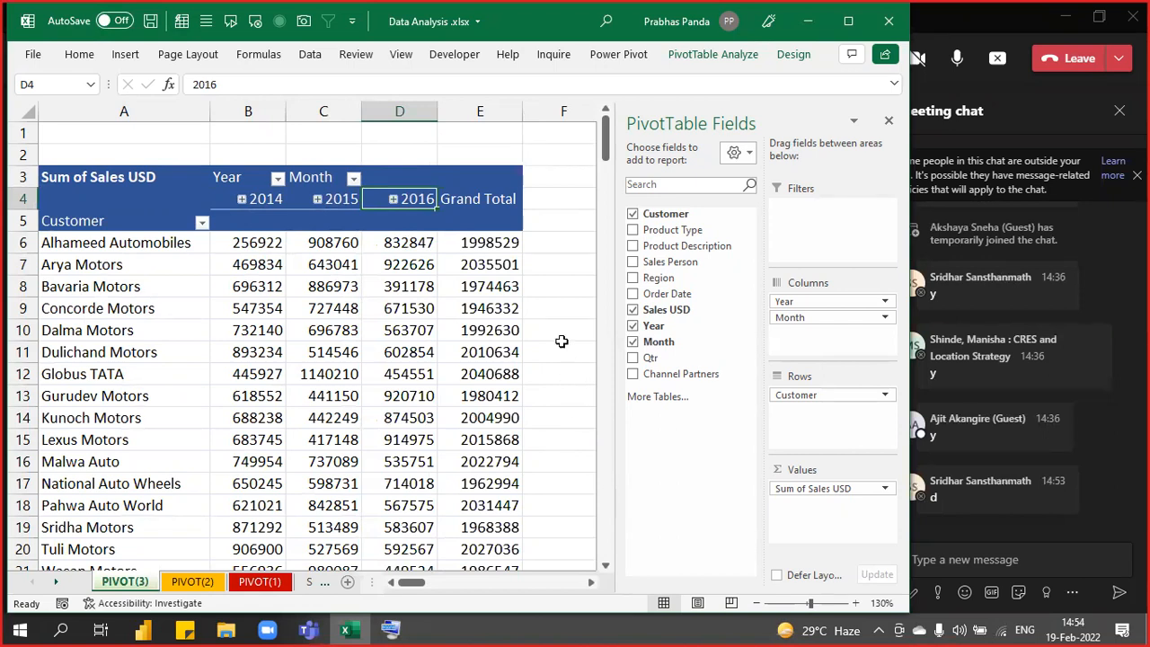
Check the product sales PivotTable on the PIVOT(1) sheet and return to the customer rows on PIVOT(3).
scroll(259, 379, "down", 8)
scroll(263, 386, "up", 5)
scroll(264, 465, "down", 9)
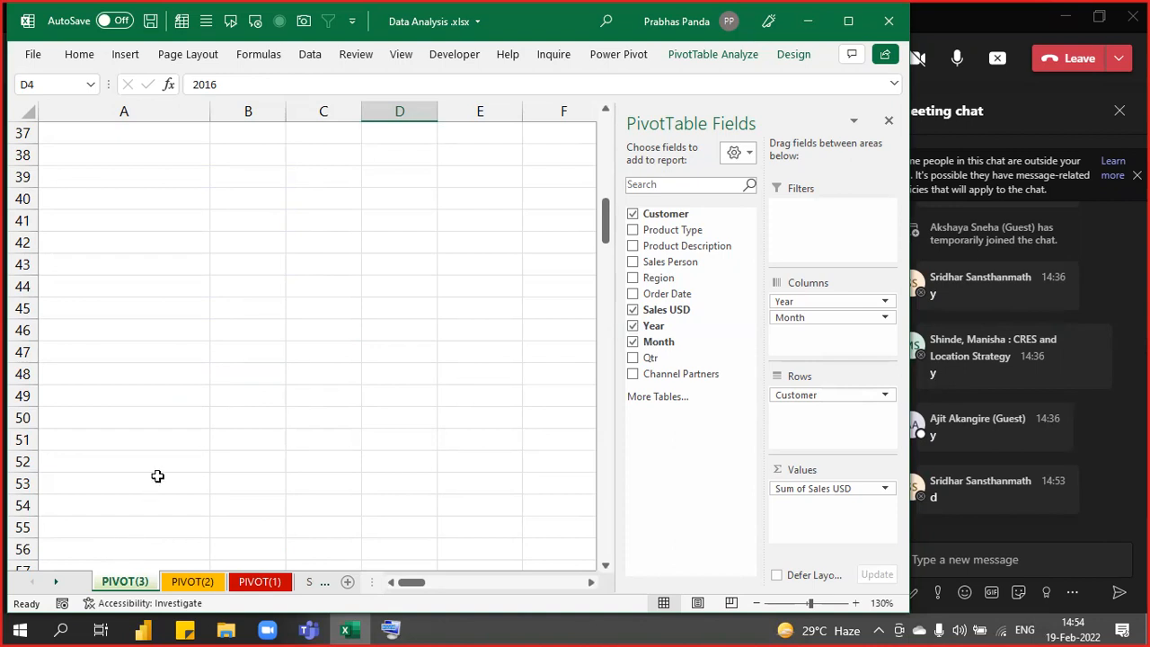
left_click(186, 411)
left_click(266, 580)
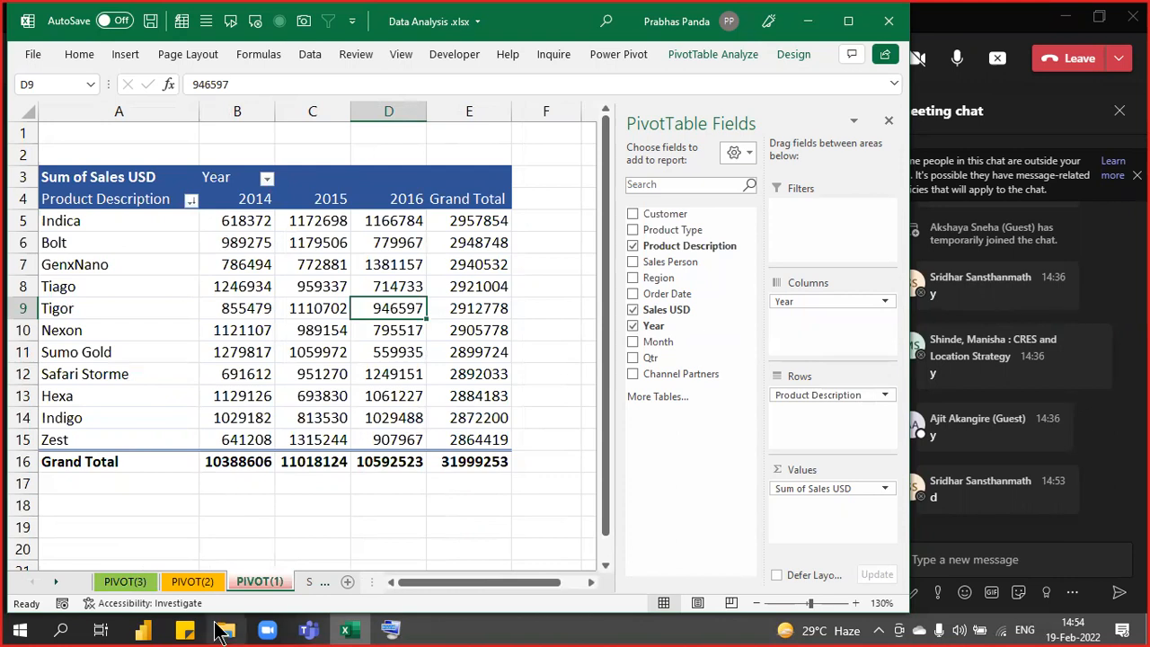
left_click(115, 581)
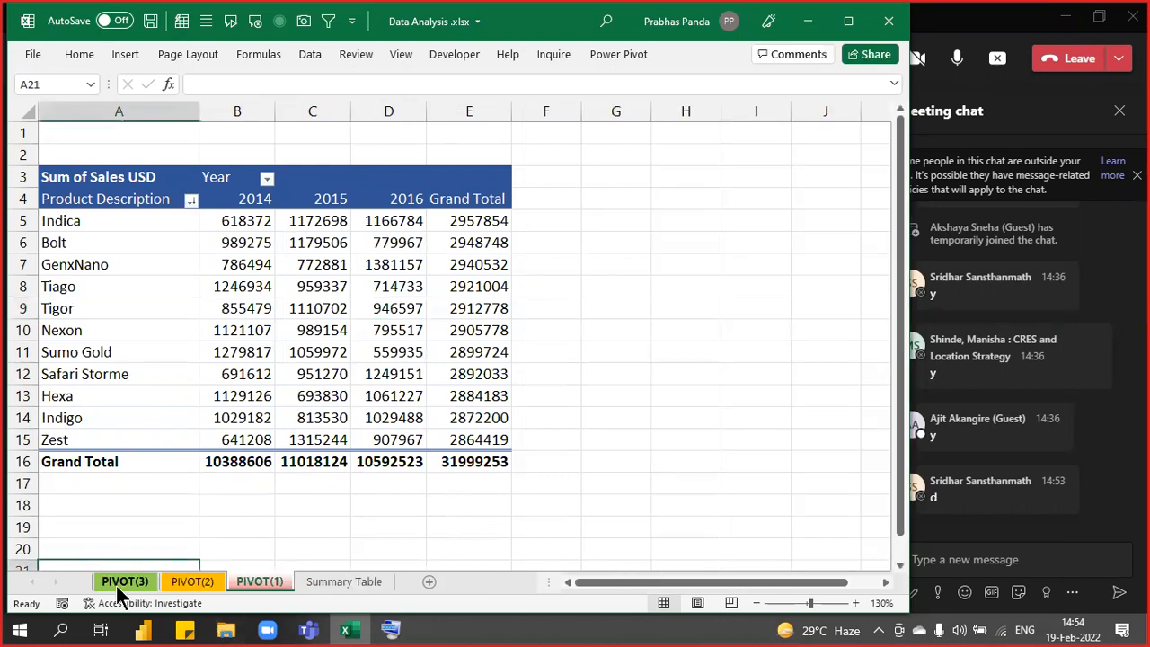
scroll(186, 458, "up", 12)
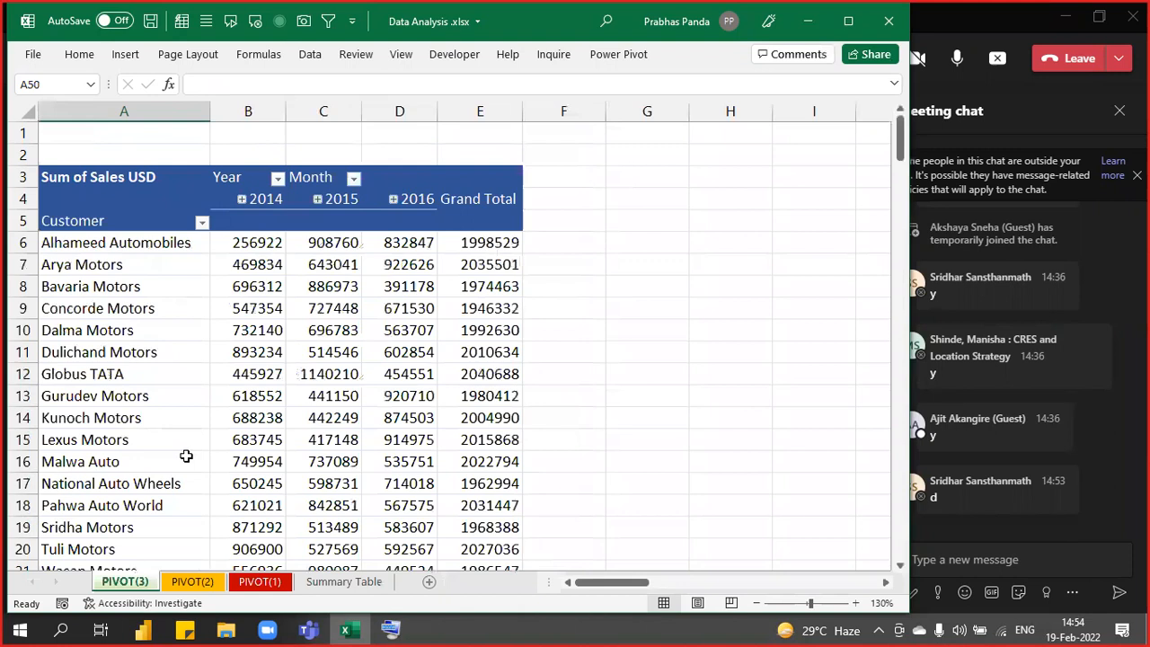
scroll(185, 454, "down", 1)
left_click(181, 353)
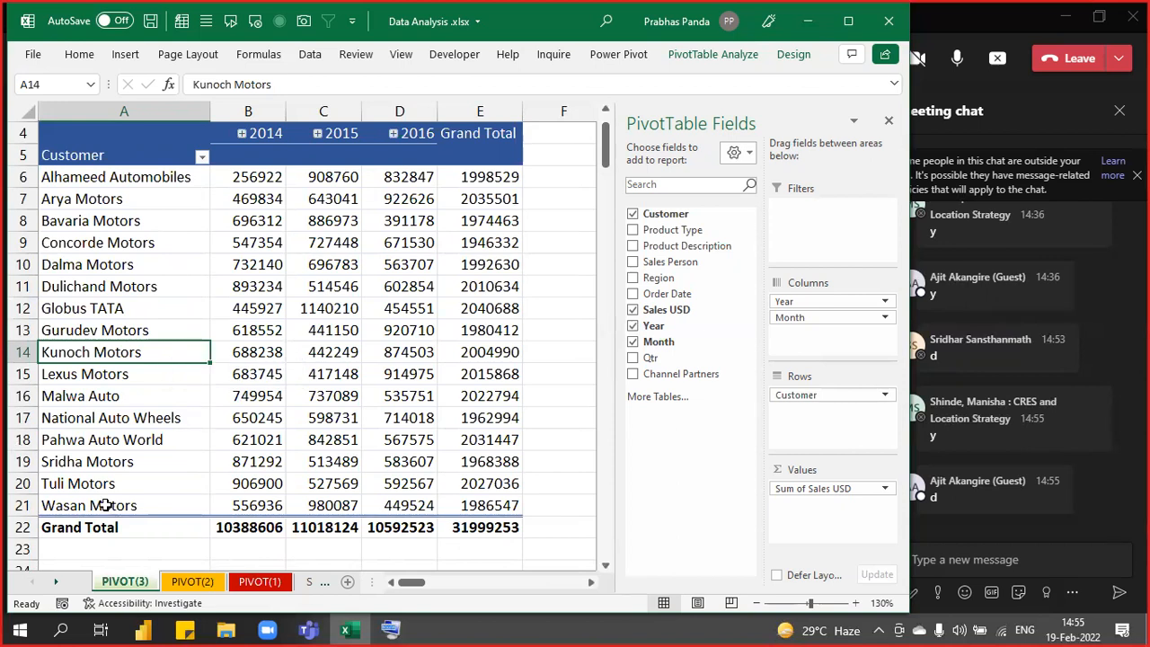
Duplicate the PIVOT(3) sheet, placing the copy before PIVOT(3) in the same workbook.
right_click(126, 577)
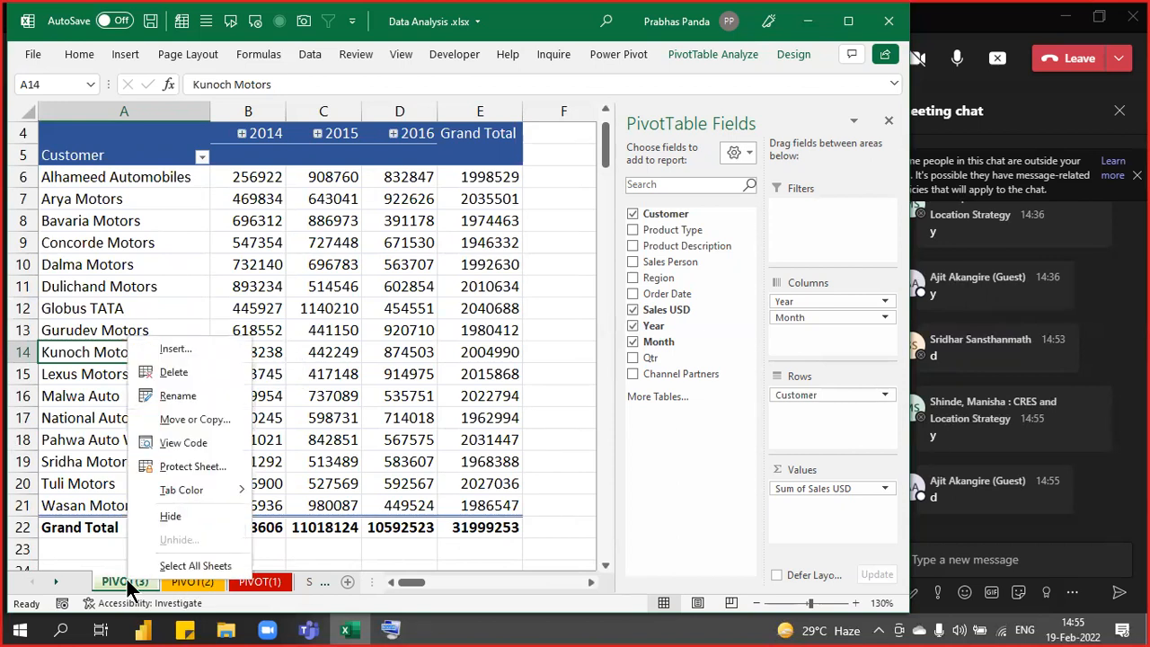
left_click(199, 417)
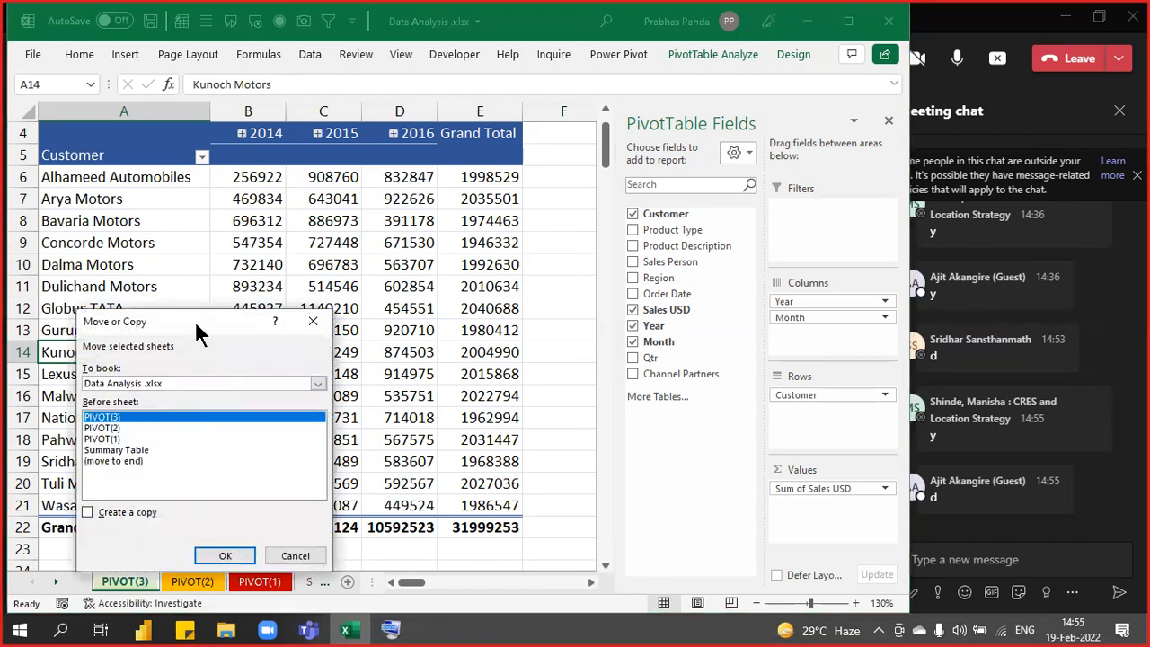
left_click_drag(195, 321, 566, 188)
left_click(508, 380)
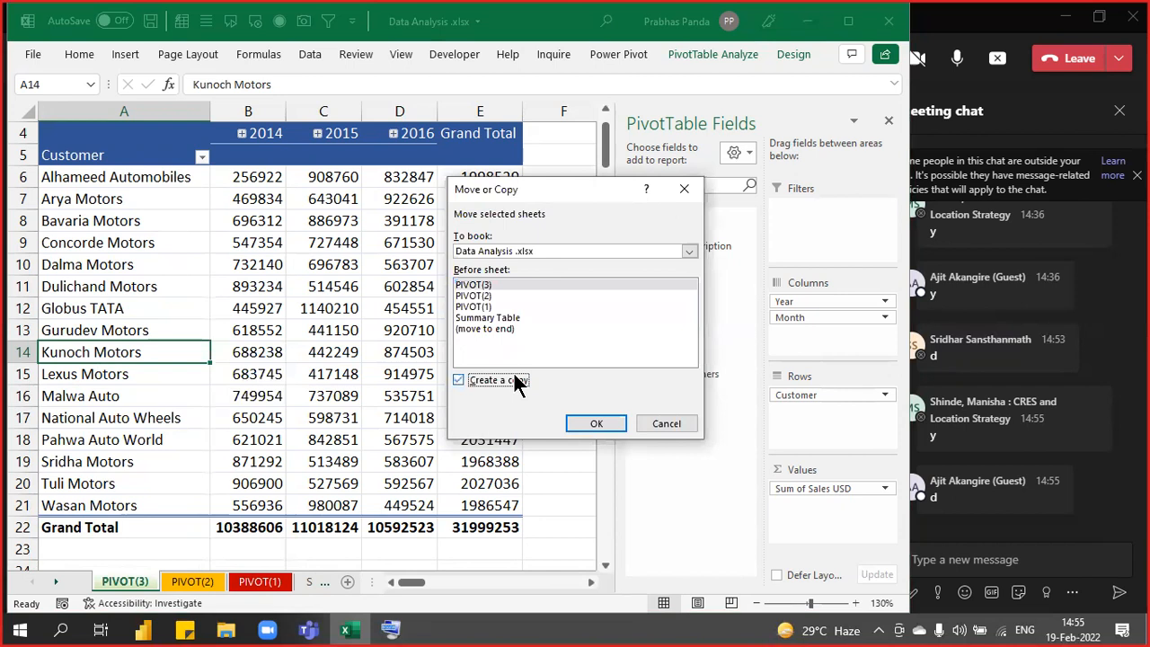
left_click(596, 424)
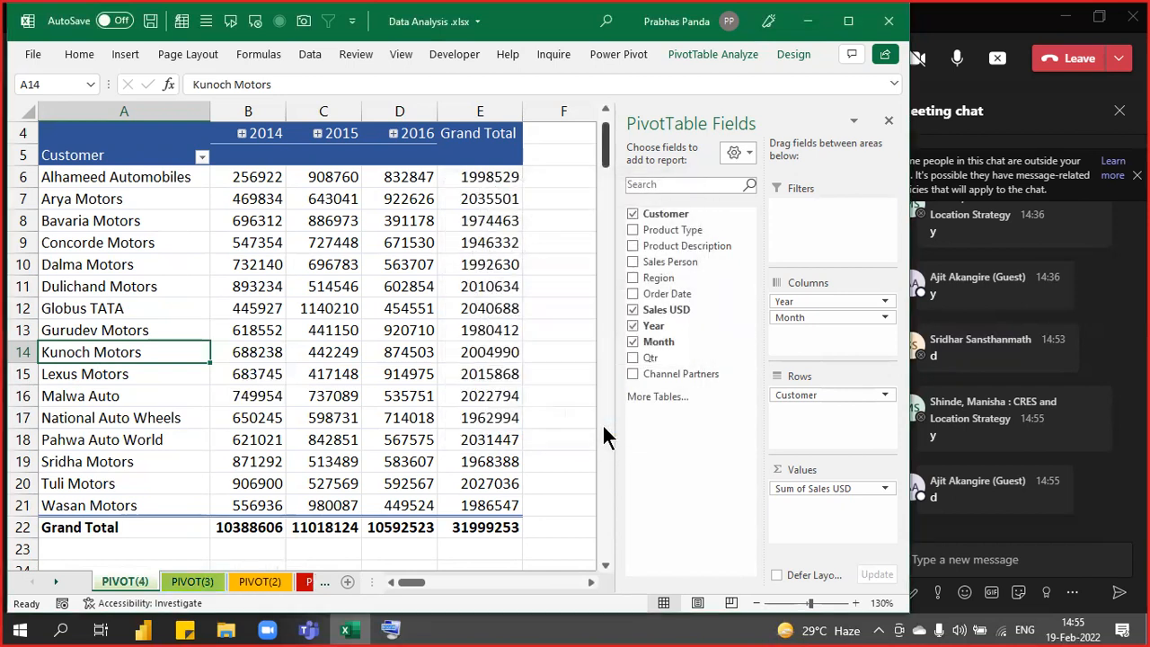
Set the tab color of the PIVOT(4) sheet to standard Light Blue.
right_click(123, 580)
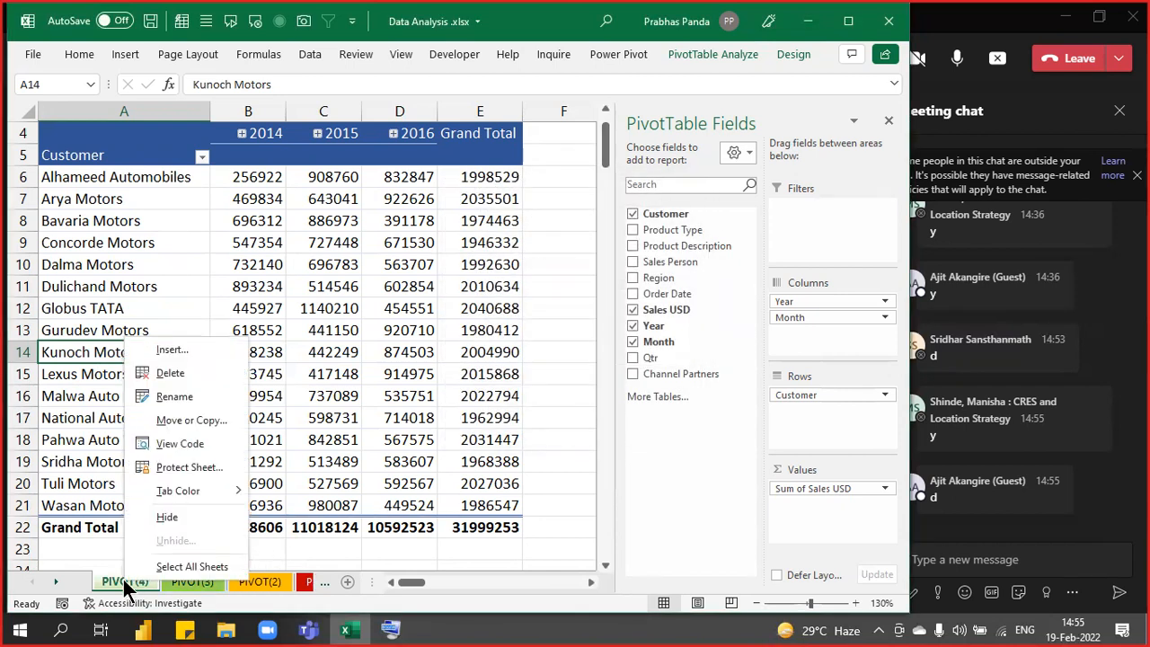
mouse_move(236, 491)
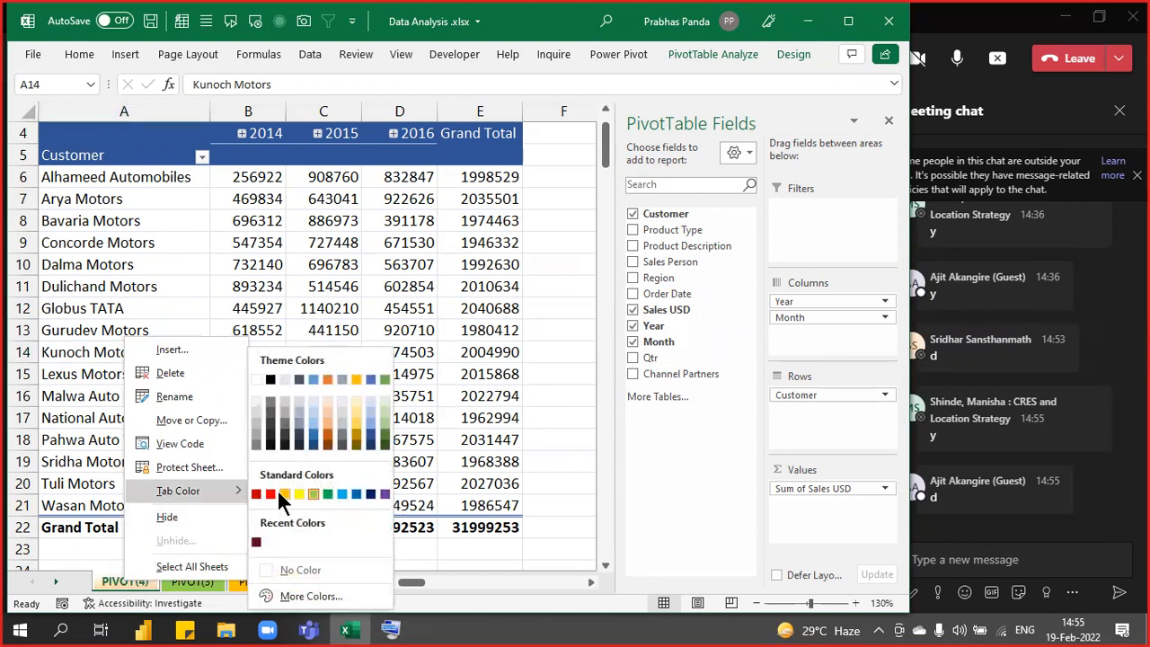
left_click(343, 494)
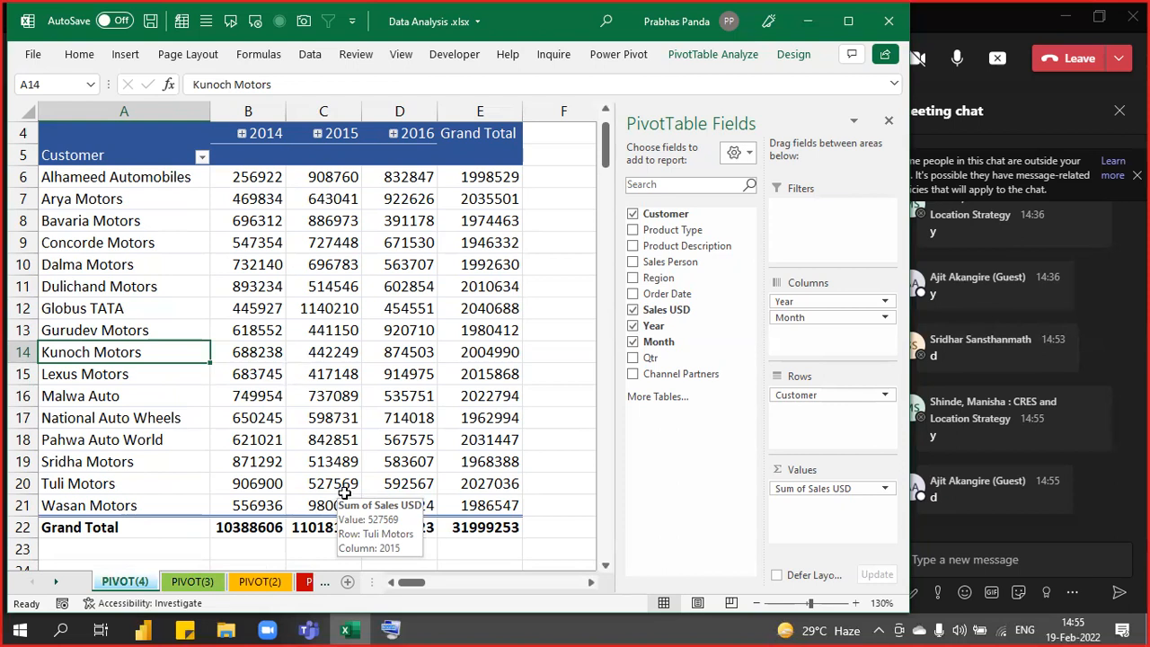
scroll(398, 441, "up", 1)
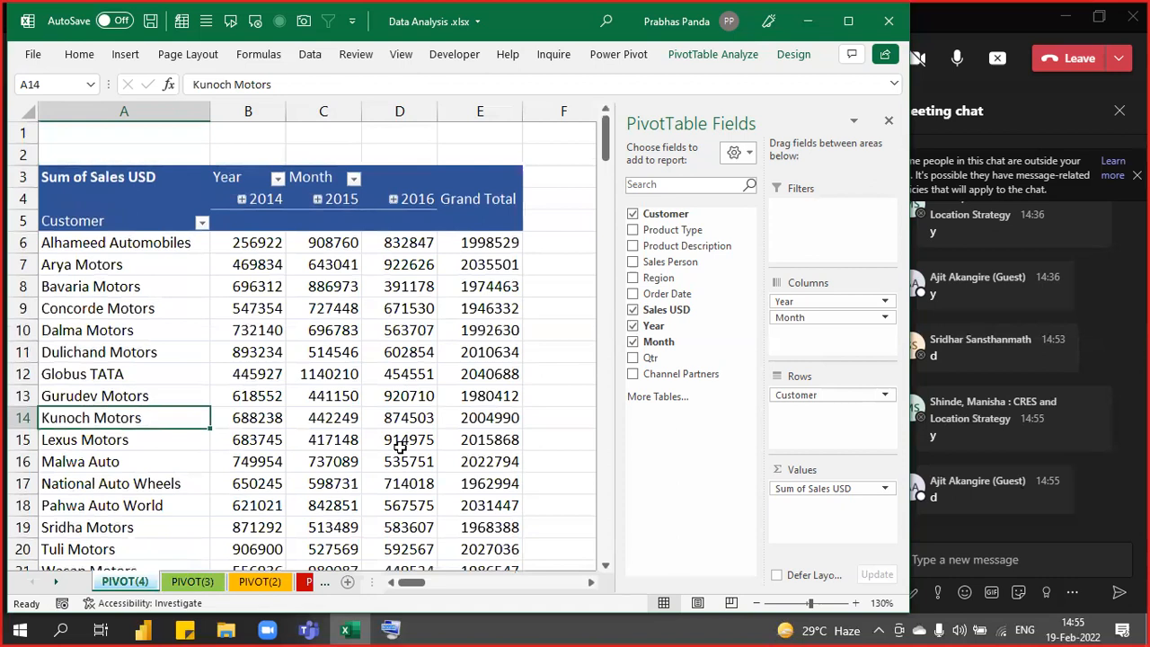
Hide the PivotTable Fields list on the PIVOT(4) sheet.
left_click(549, 356)
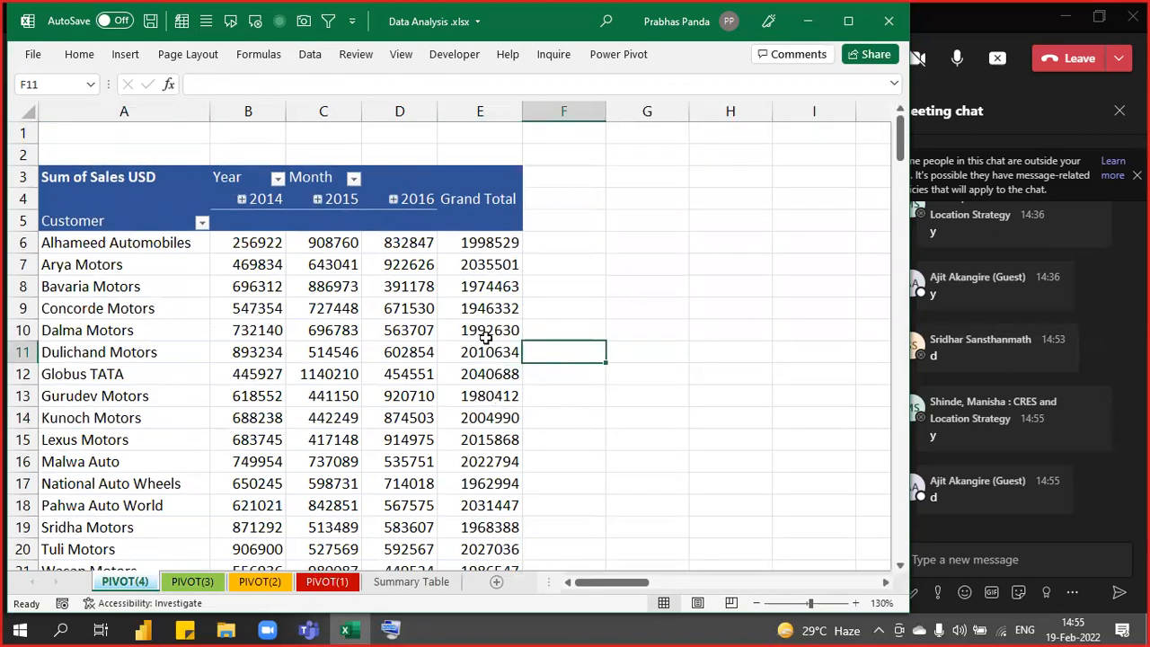
left_click(492, 308)
left_click(888, 113)
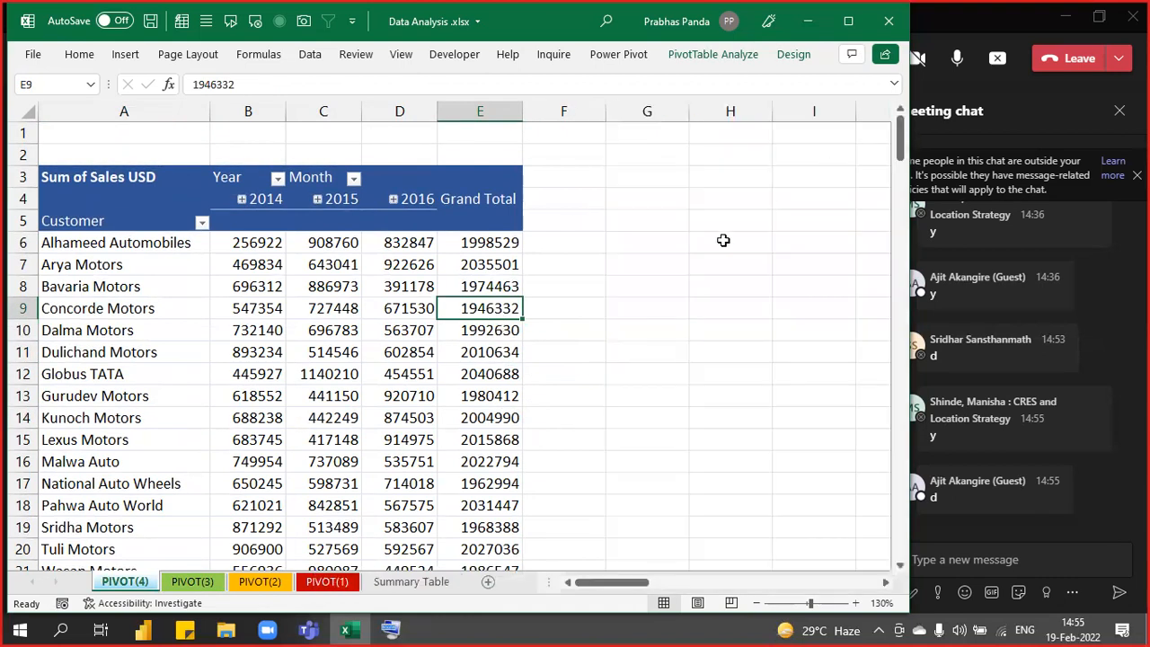
Insert a default column PivotChart from the customer sales PivotTable, then reposition and enlarge it over the table.
scroll(625, 279, "down", 3, "ctrl")
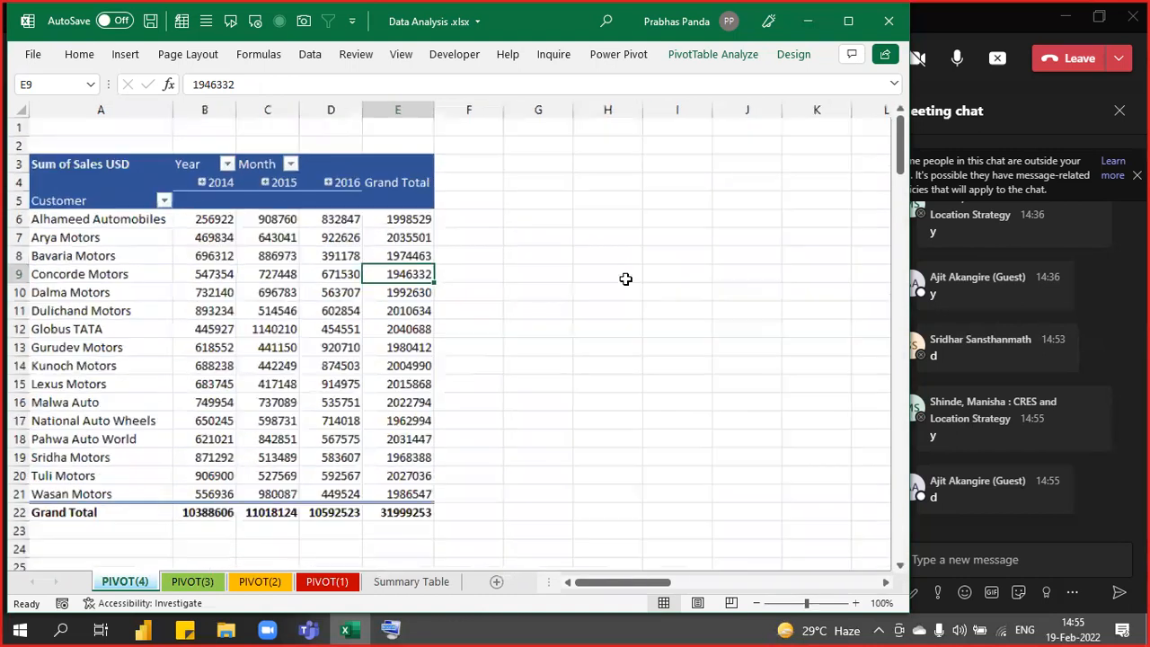
scroll(625, 279, "down", 1, "ctrl")
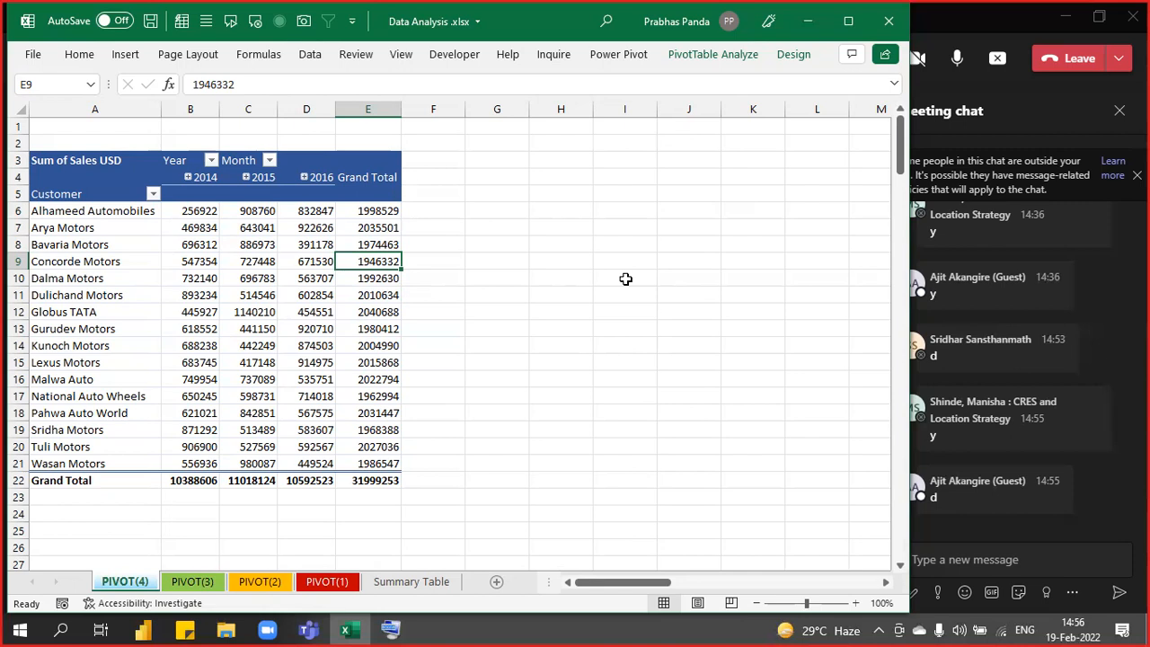
left_click(203, 229)
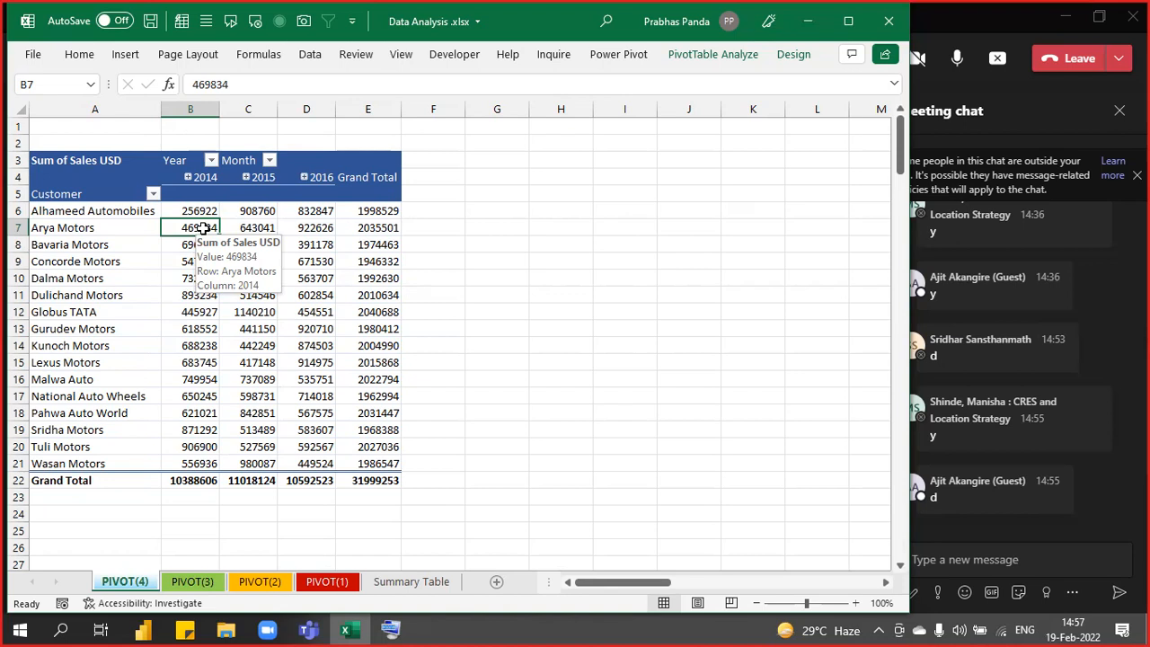
key("alt+F1")
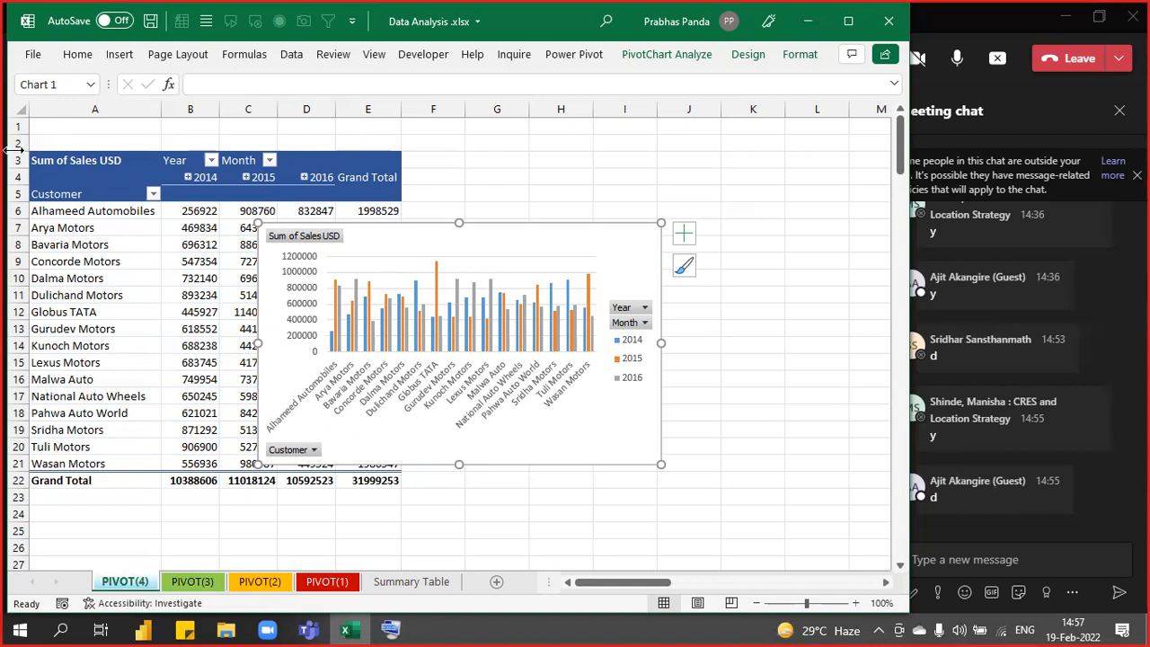
left_click_drag(487, 224, 310, 156)
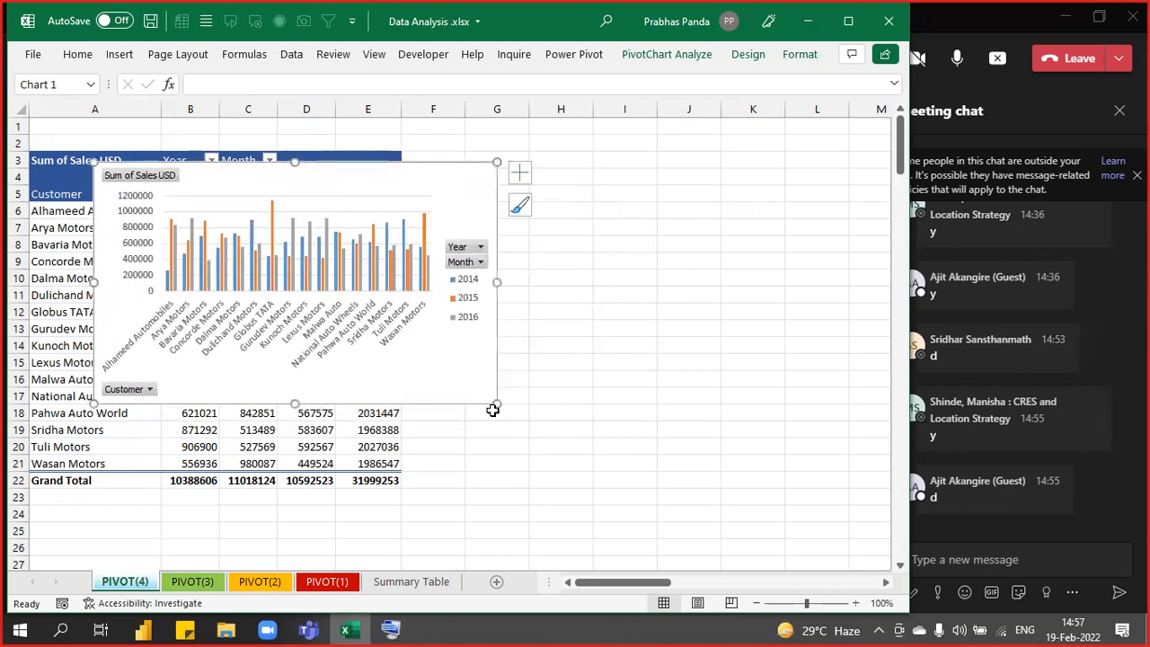
left_click_drag(498, 403, 815, 537)
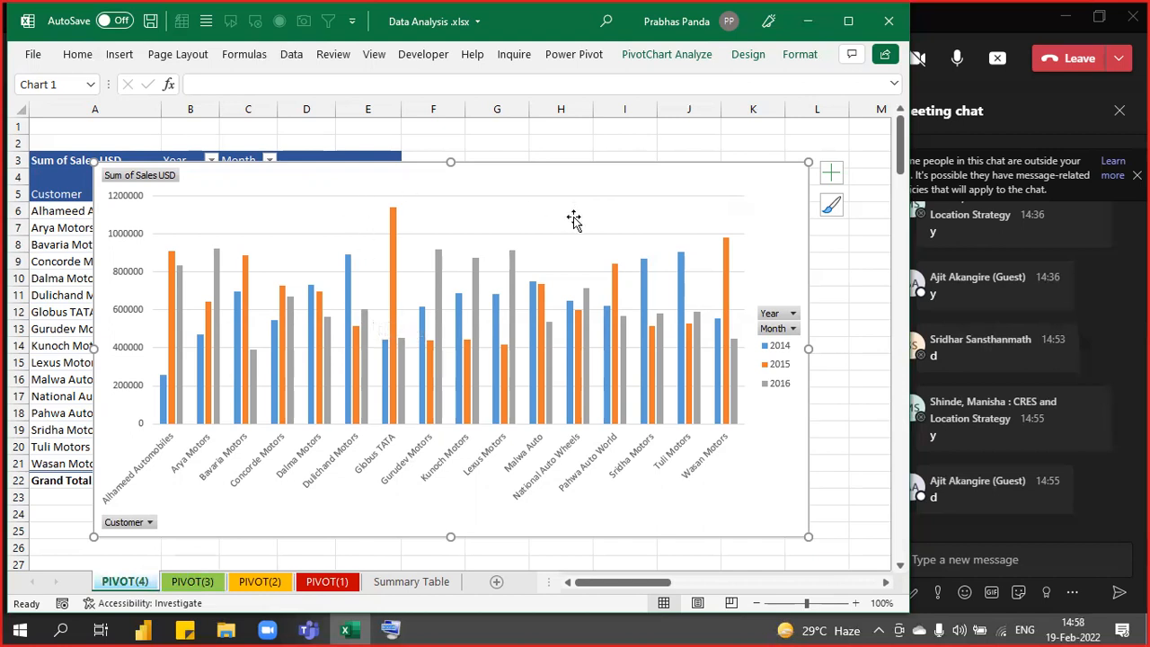
Delete the PivotChart from PIVOT(4) and select the Arya Motors customer label in the PivotTable.
key("Delete")
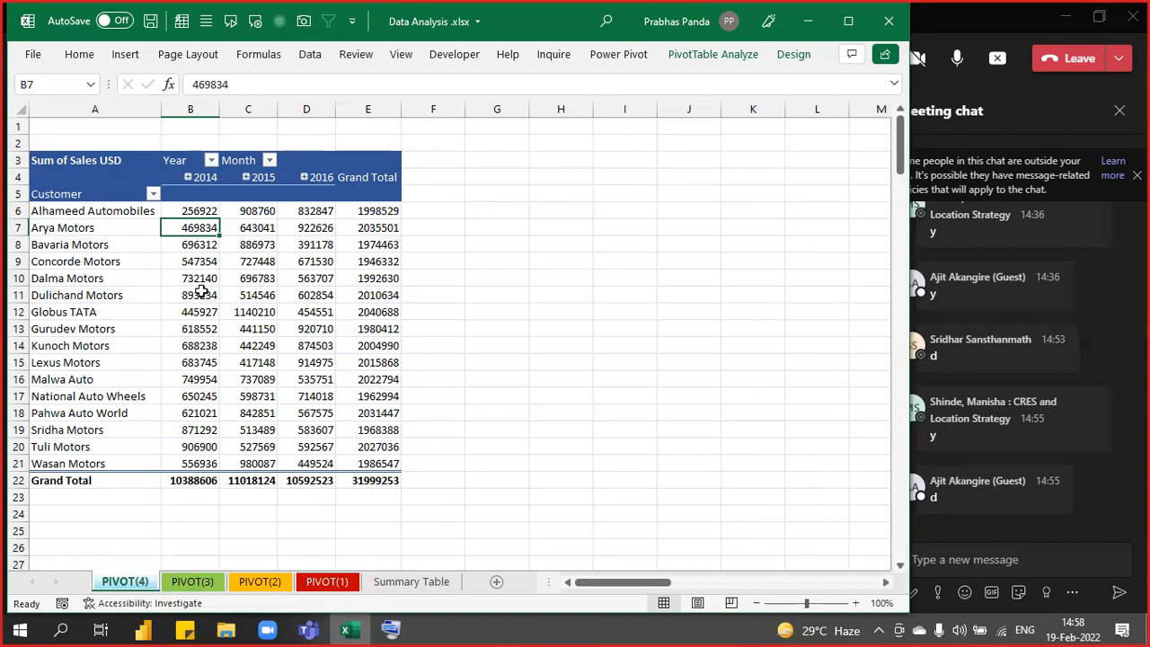
scroll(202, 294, "up", 2)
scroll(202, 283, "up", 1)
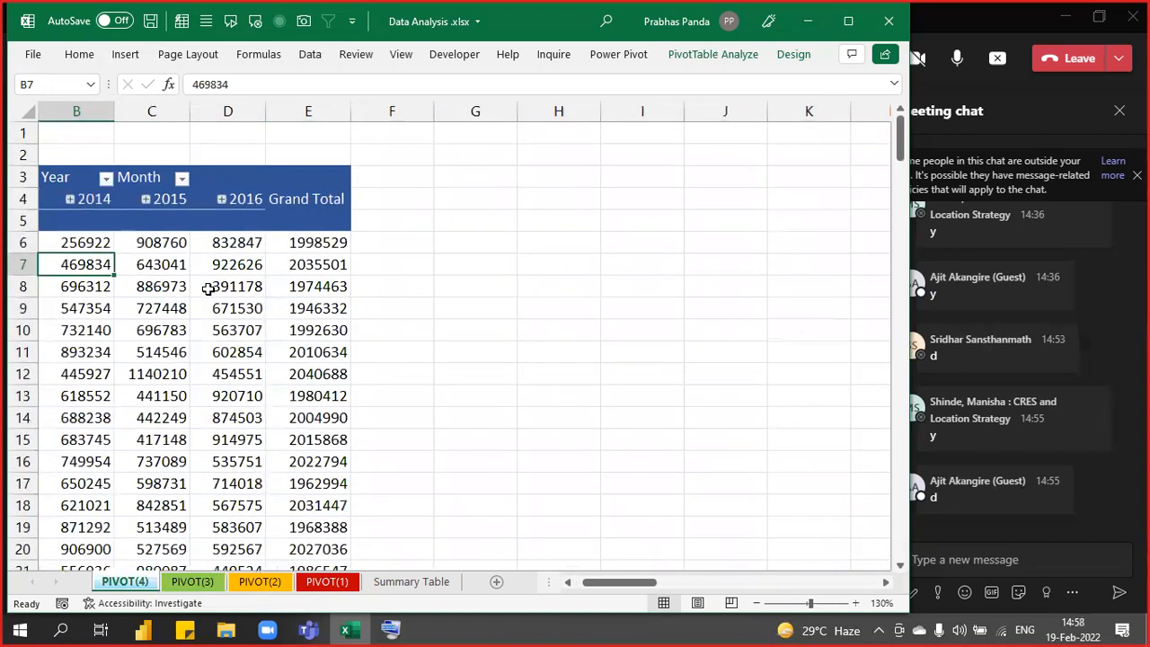
key("Left")
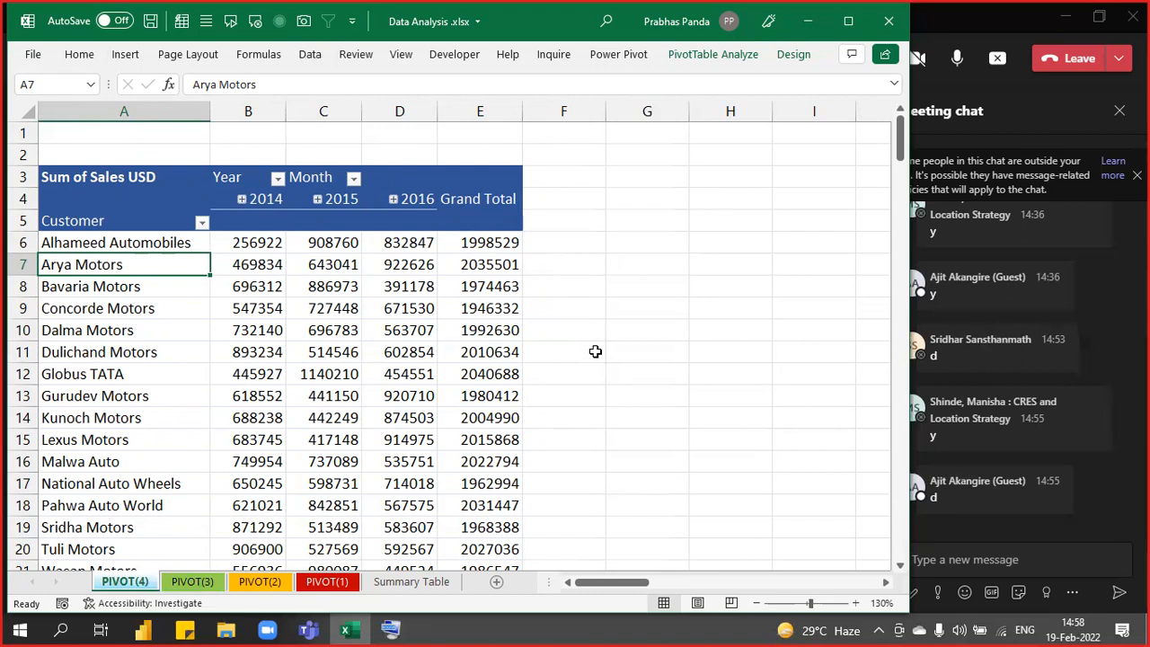
Enter the header Visual in cell F4, beside the PivotTable's Grand Total header.
left_click(542, 198)
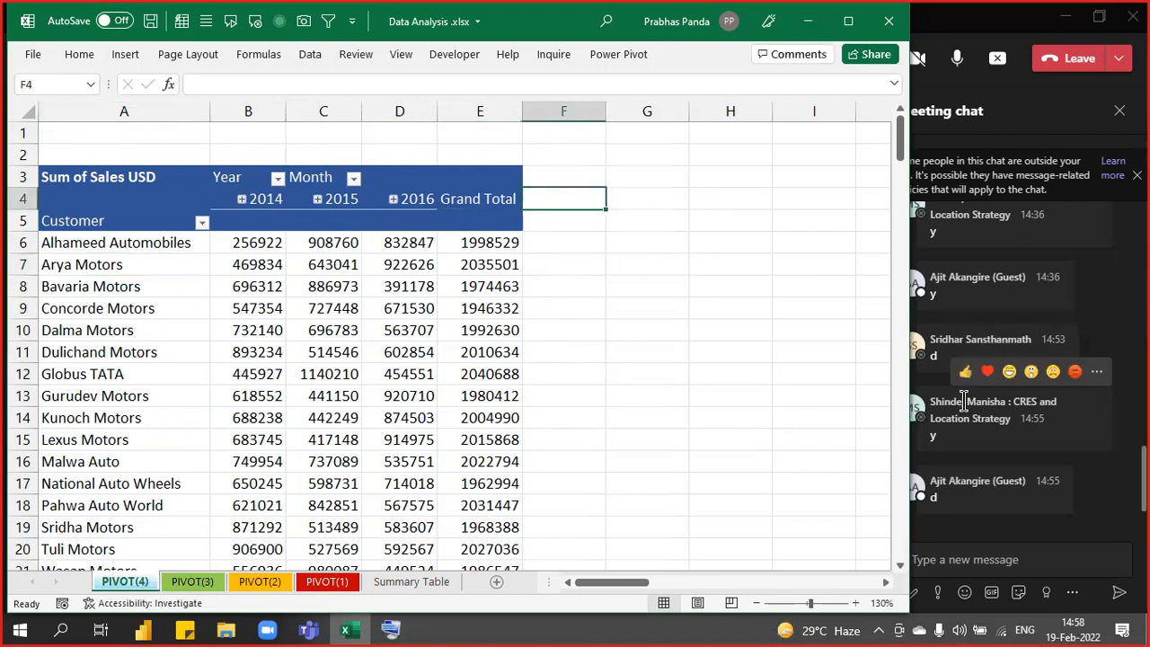
type("Grand Total")
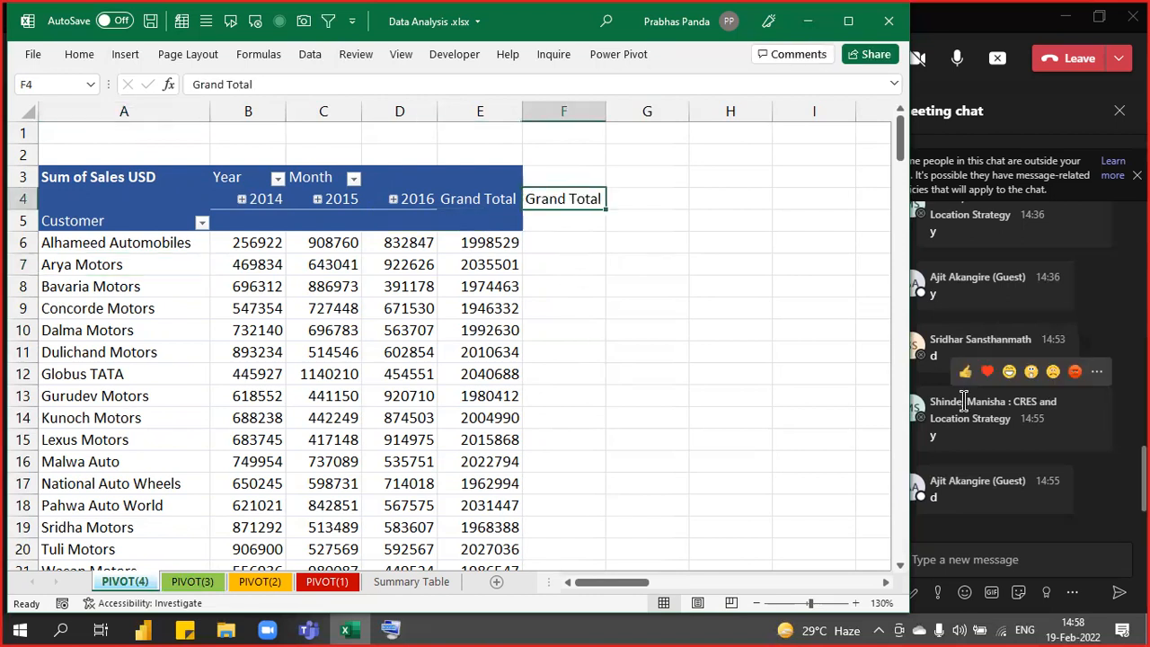
type("Visual")
key("Return")
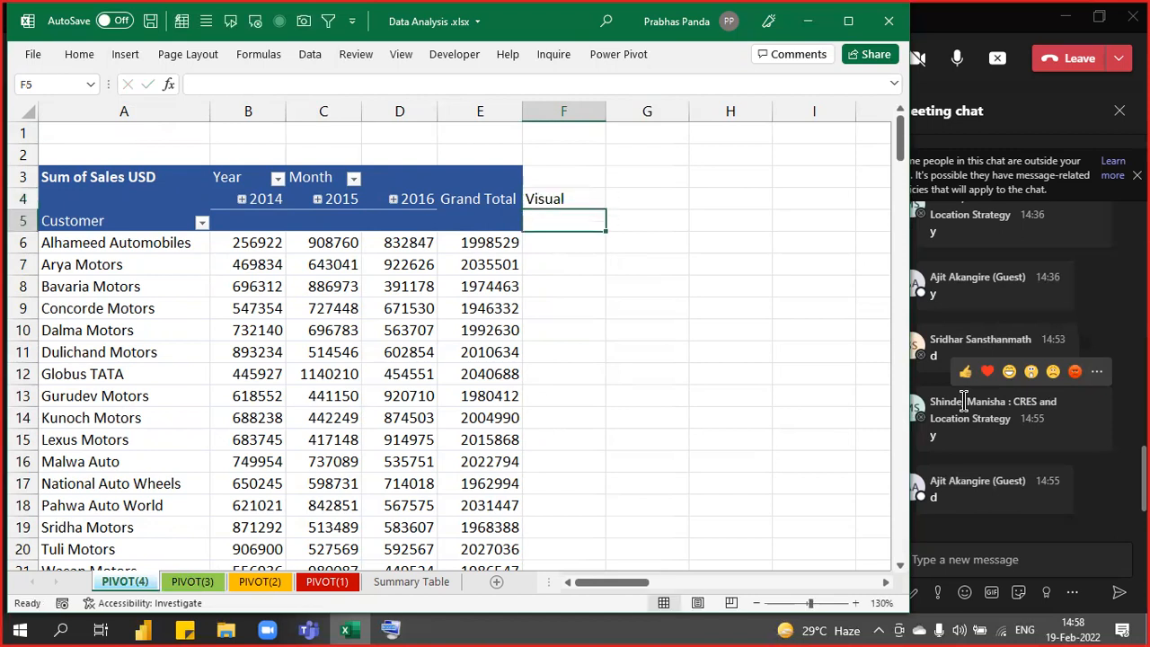
Copy the Grand Total header's formatting onto the Visual header in F4, pasting formats only.
key("Up")
key("Left")
key("ctrl+c")
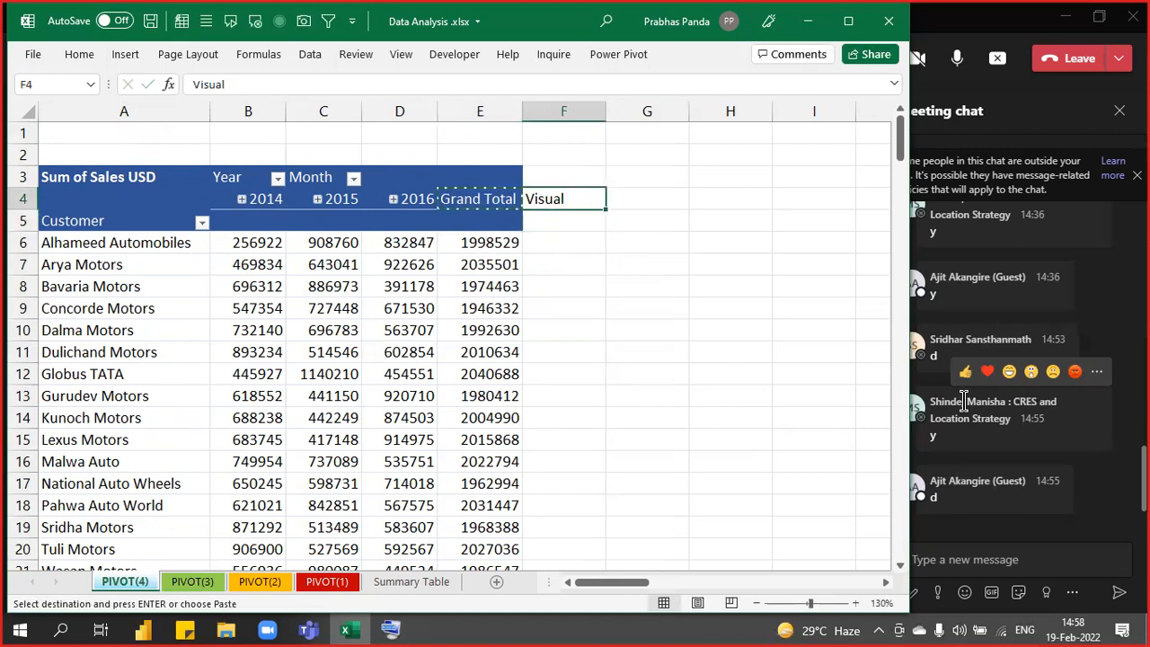
key("ctrl+alt+v")
key("t")
key("Return")
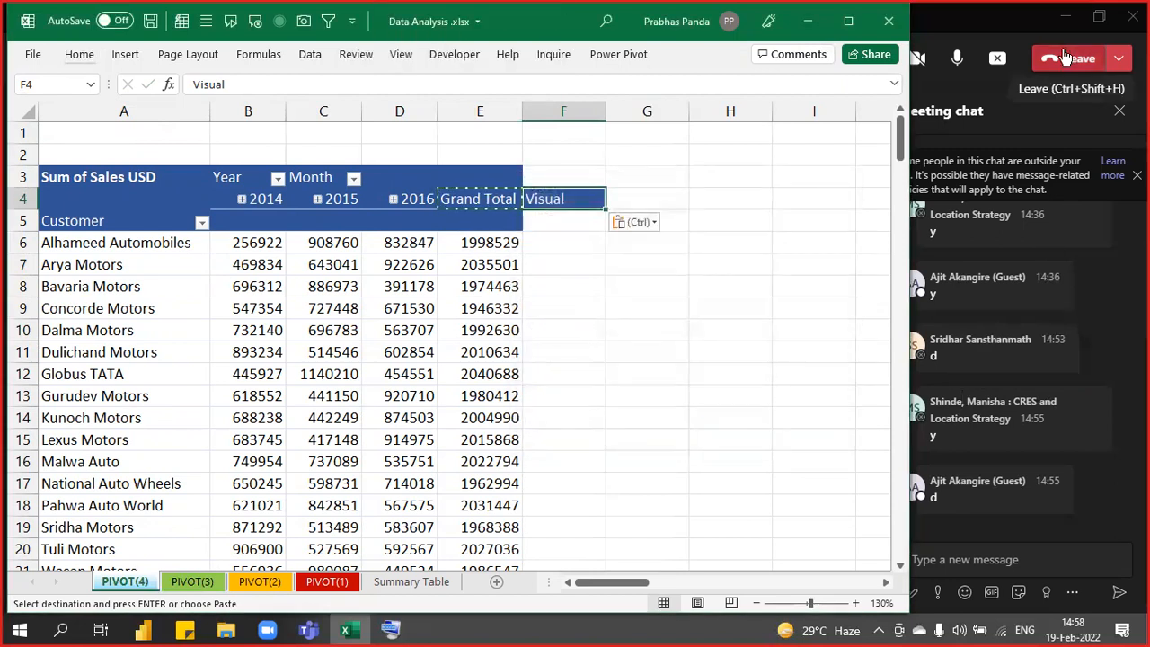
Widen column F and centre the Visual header in its cell.
left_click_drag(609, 109, 670, 123)
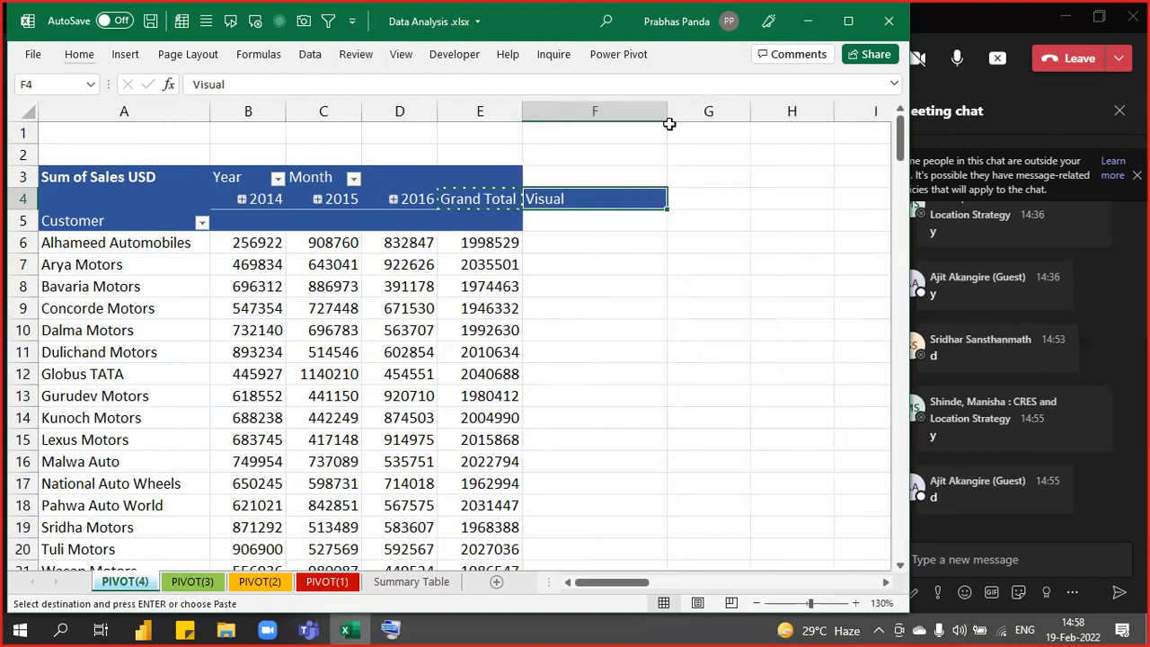
key("alt+h")
key("a")
key("c")
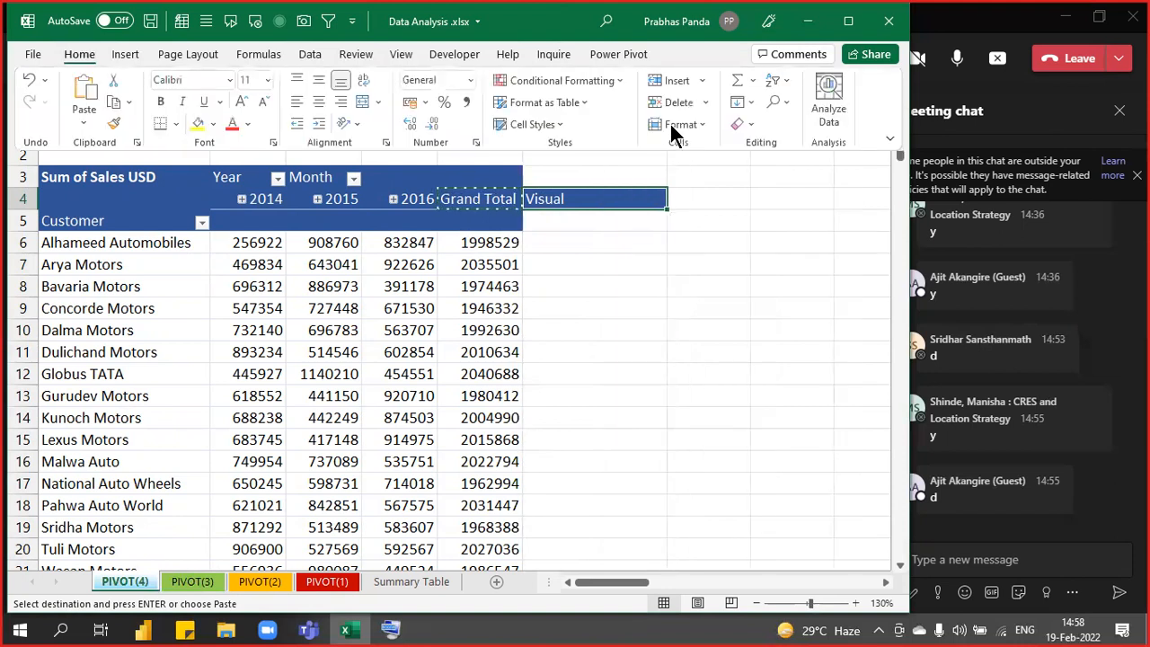
left_click(563, 324)
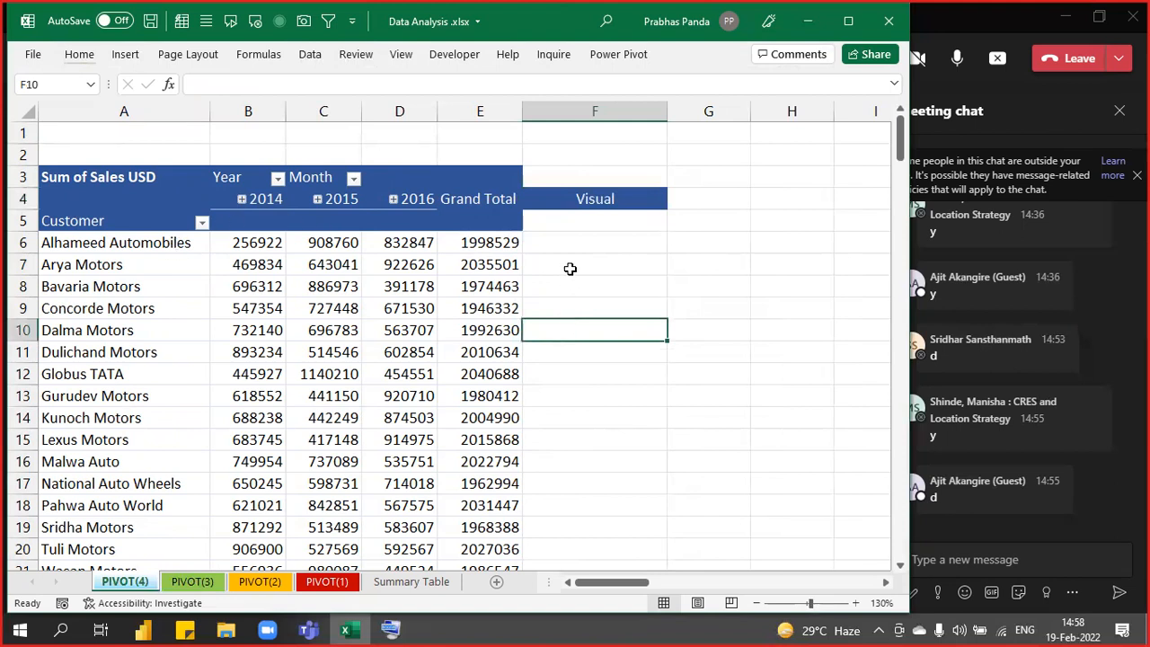
Insert a line sparkline for Alhameed Automobiles in F6, using the yearly sales in B6:D6 as its data range.
left_click(252, 243)
left_click_drag(252, 243, 404, 244)
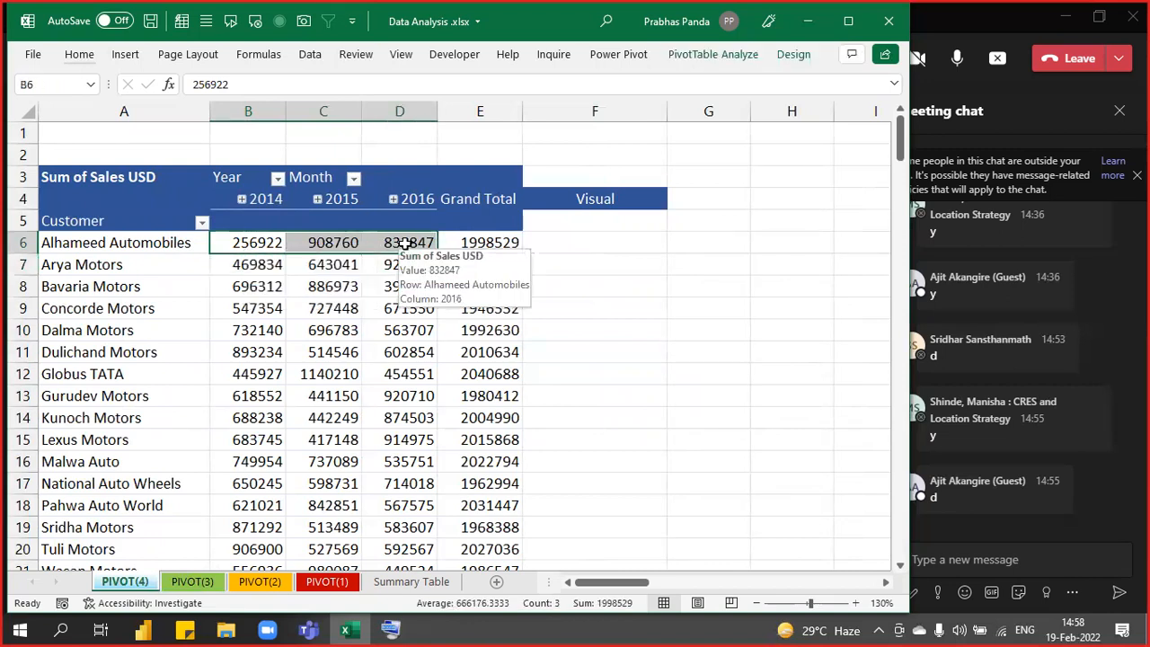
left_click(126, 56)
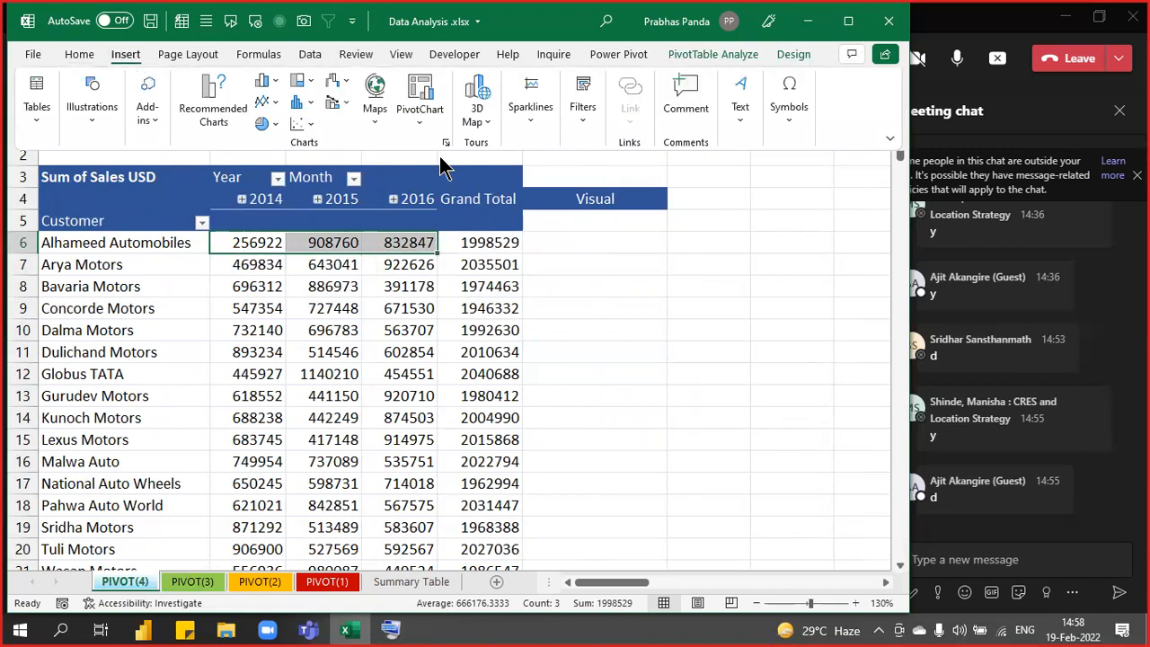
left_click(539, 123)
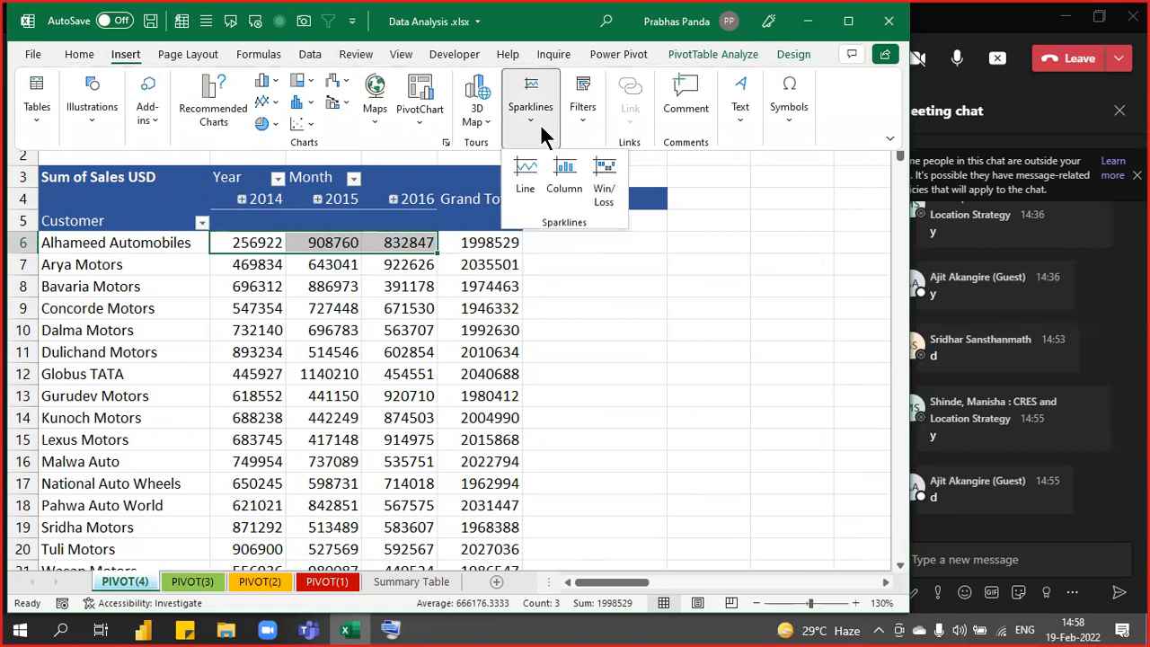
left_click(527, 182)
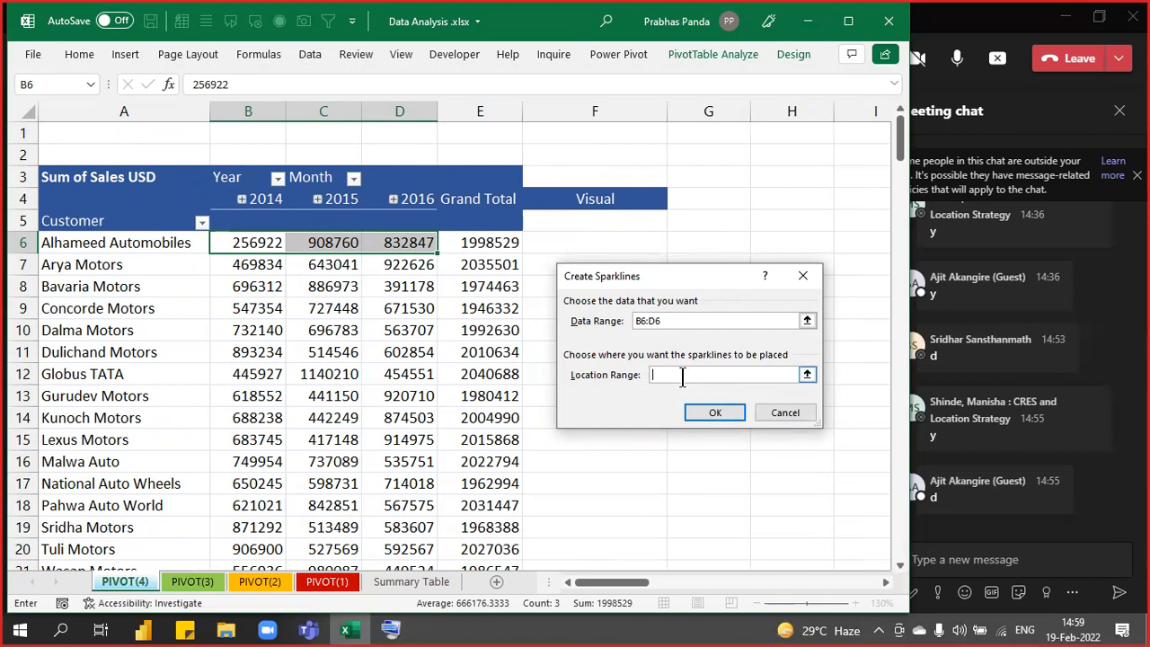
left_click(573, 251)
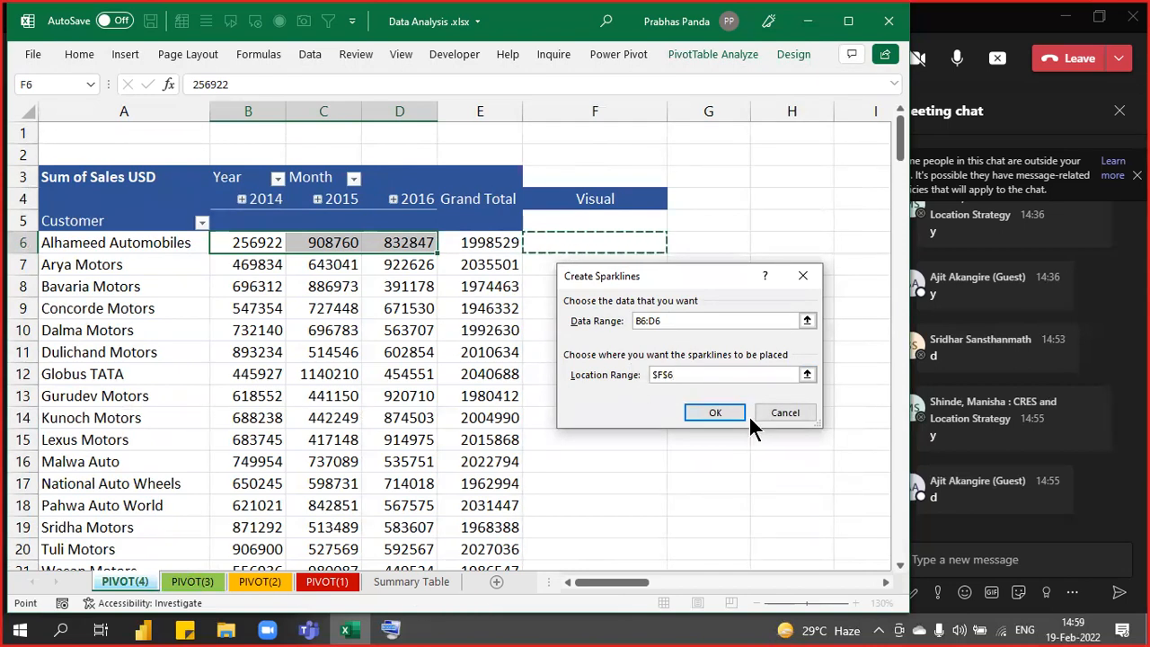
left_click(723, 414)
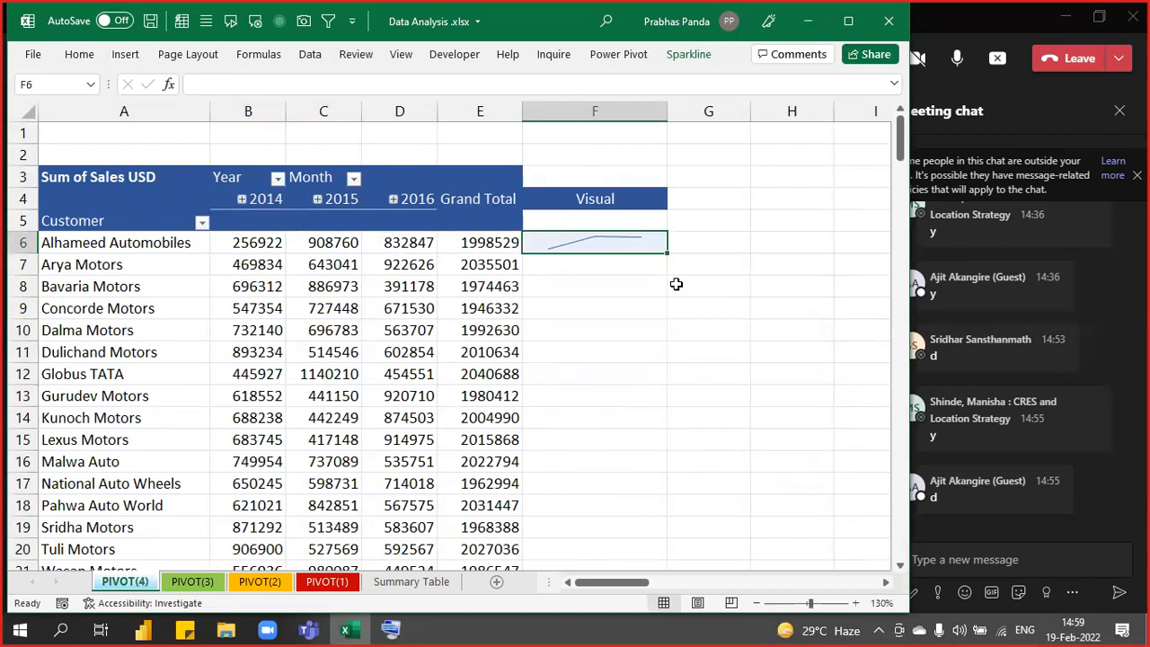
Fill the sparkline from F6 down to the Wasan Motors row and turn on markers for all the sparklines.
left_click_drag(667, 253, 611, 507)
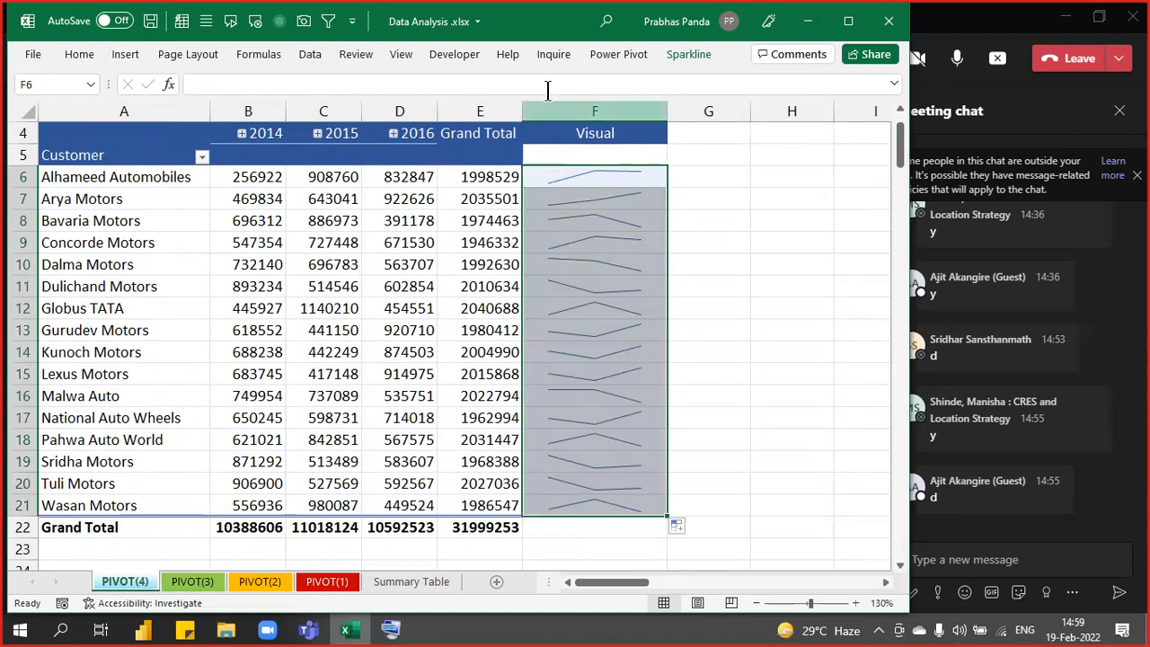
left_click(701, 54)
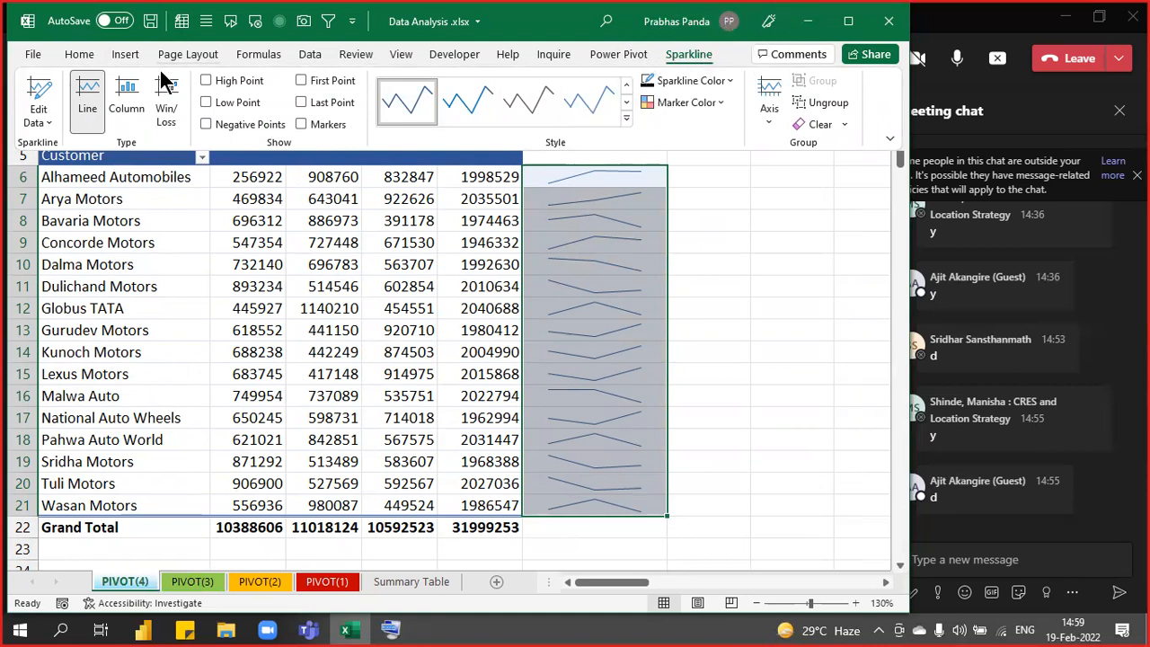
left_click(317, 128)
left_click(733, 307)
left_click(733, 307)
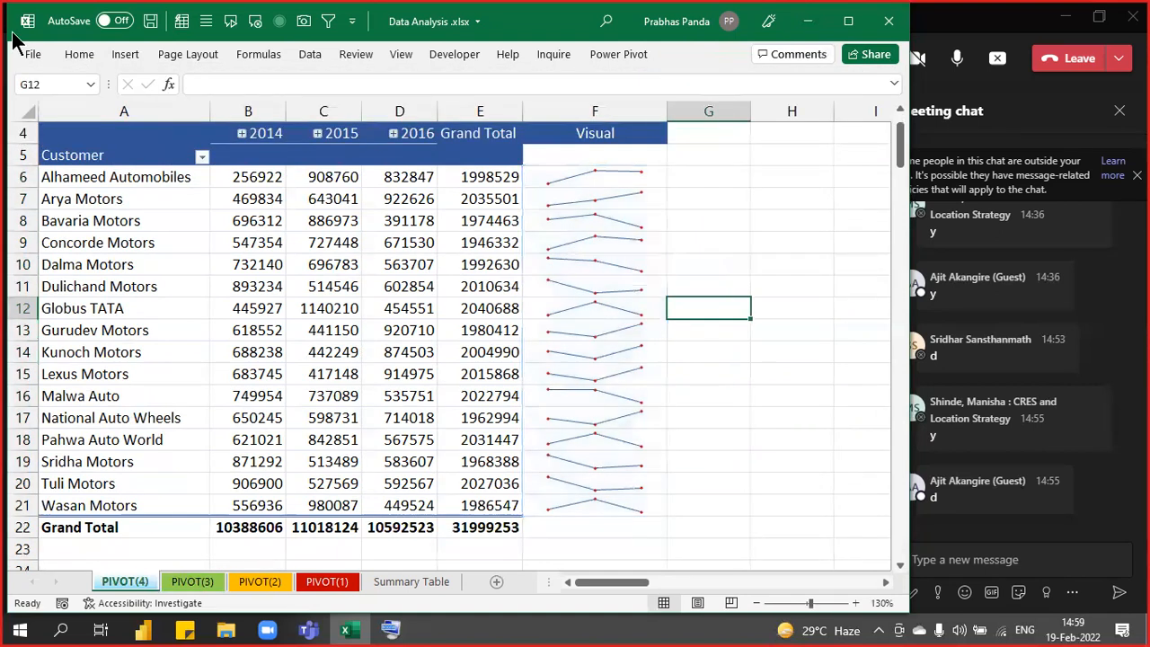
Highlight the Customer column and the Visual column together to show names beside their trends.
left_click(120, 108)
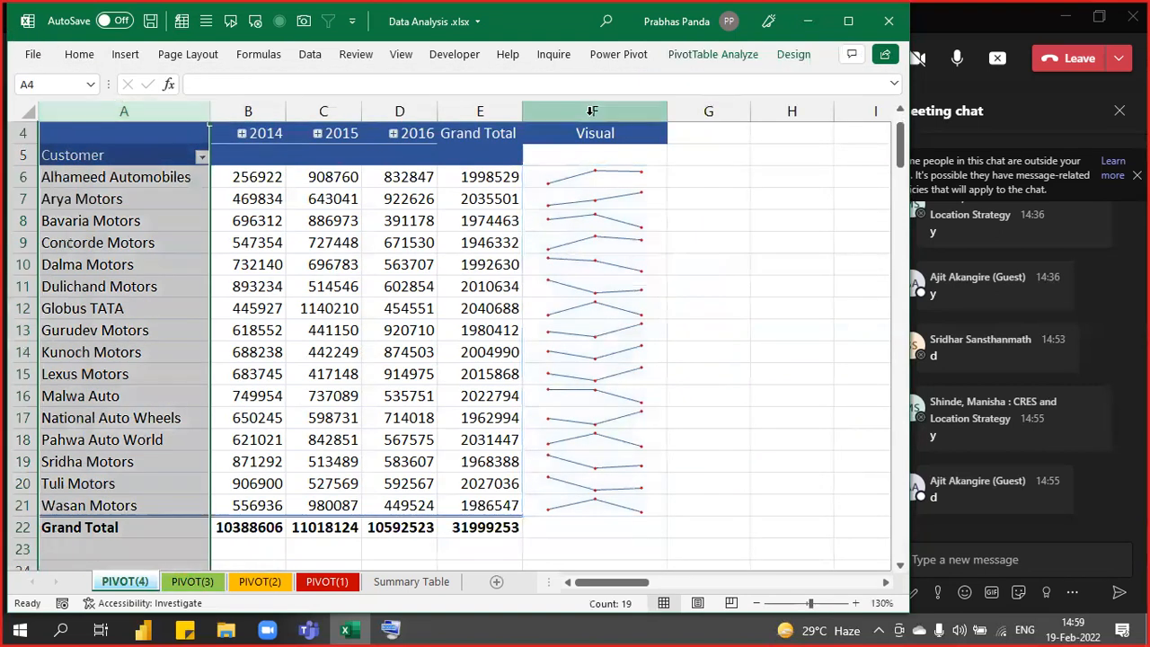
left_click(586, 110)
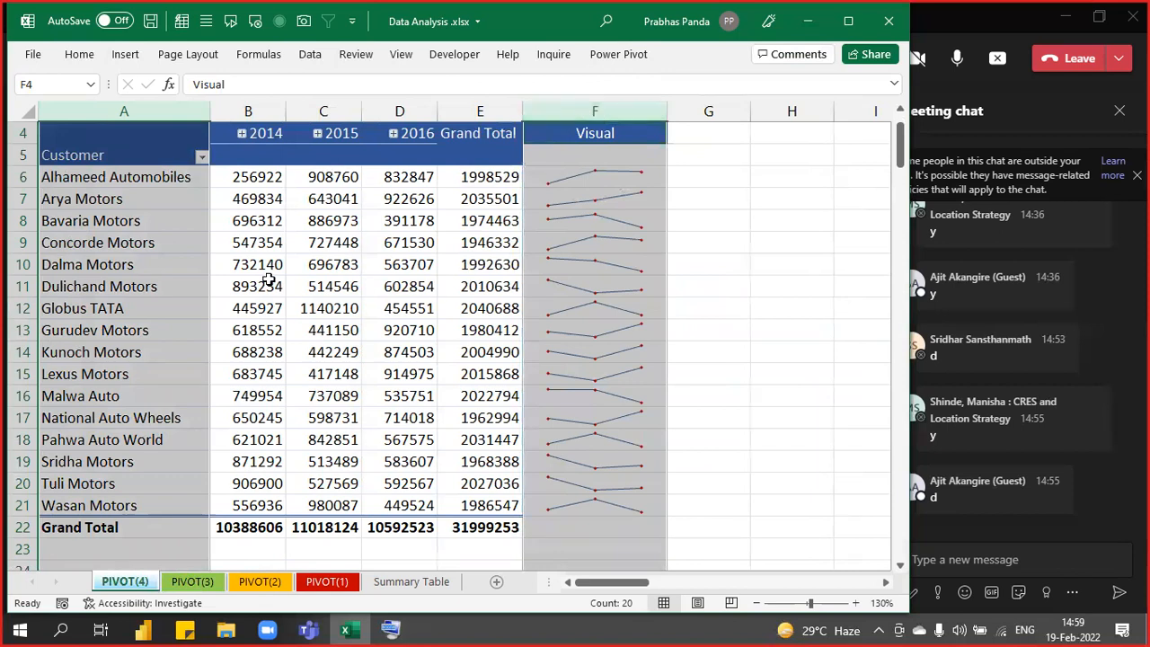
mouse_move(373, 279)
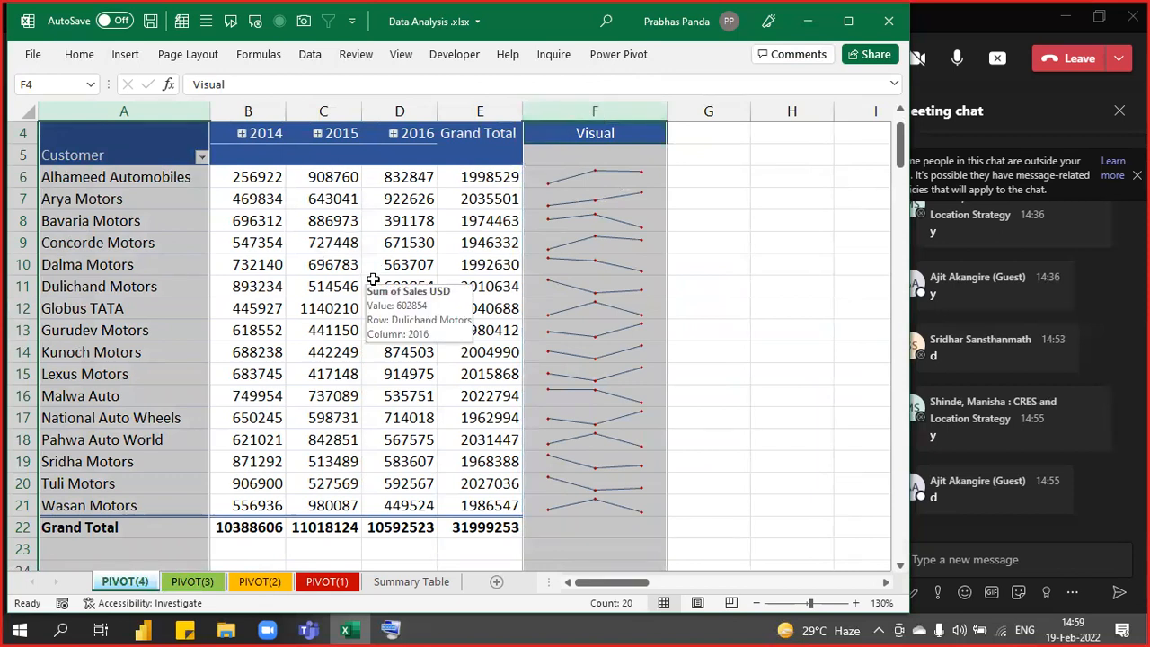
left_click(441, 267)
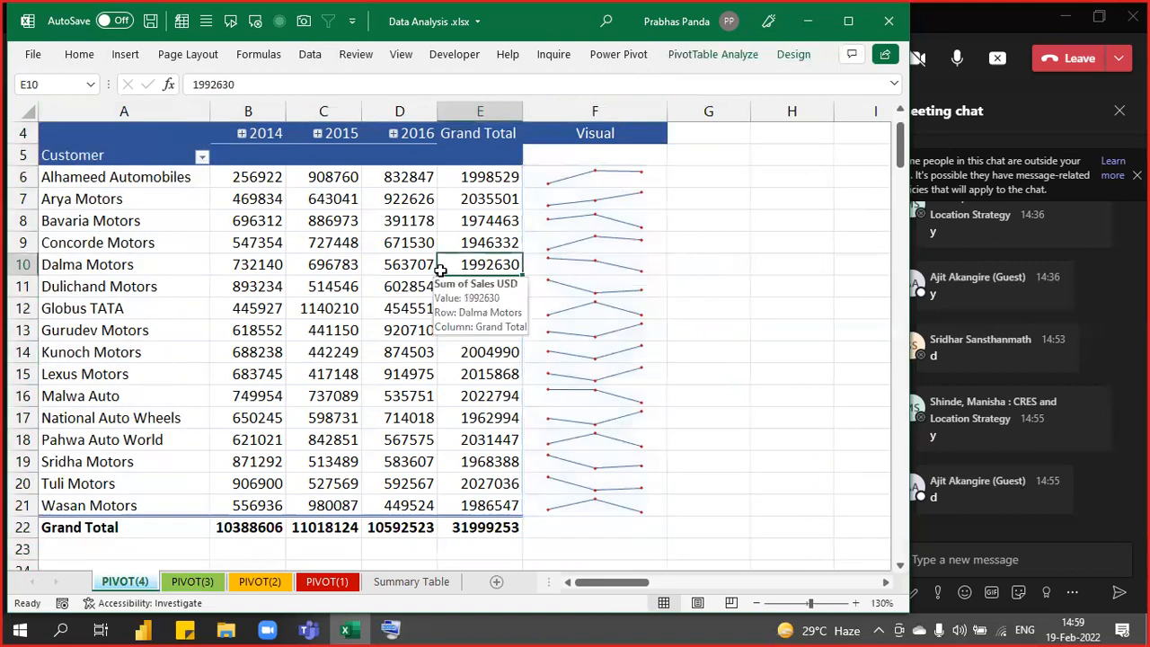
Switch to the Teams meeting and lower the guest's raised hand from the participant list.
left_click(975, 27)
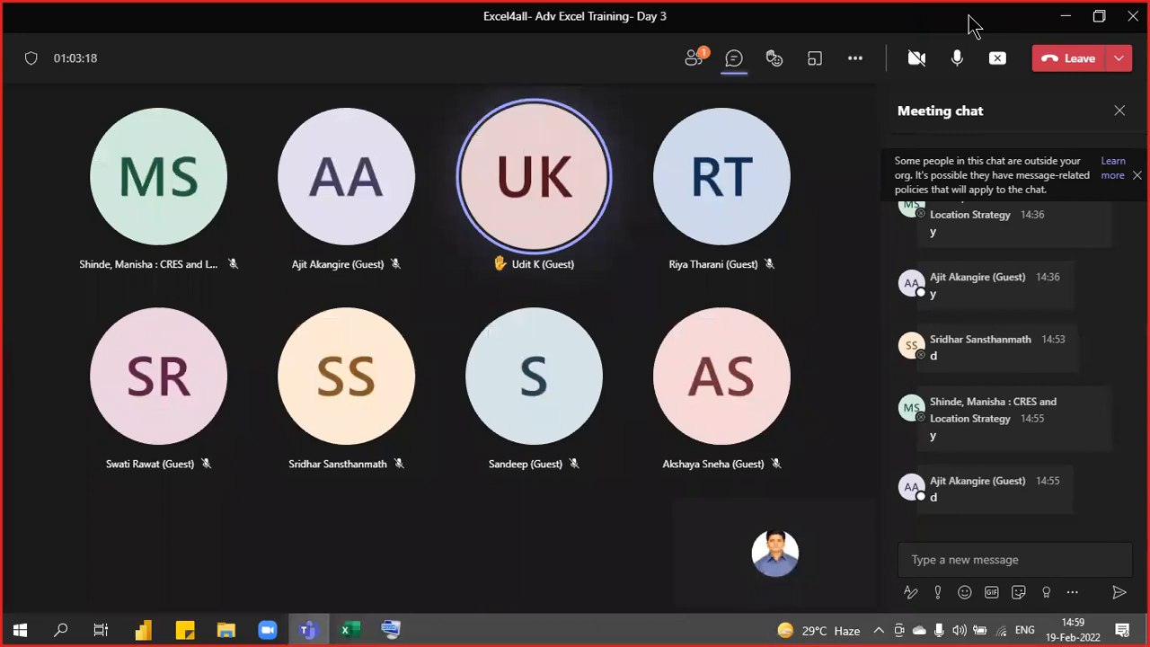
left_click(691, 57)
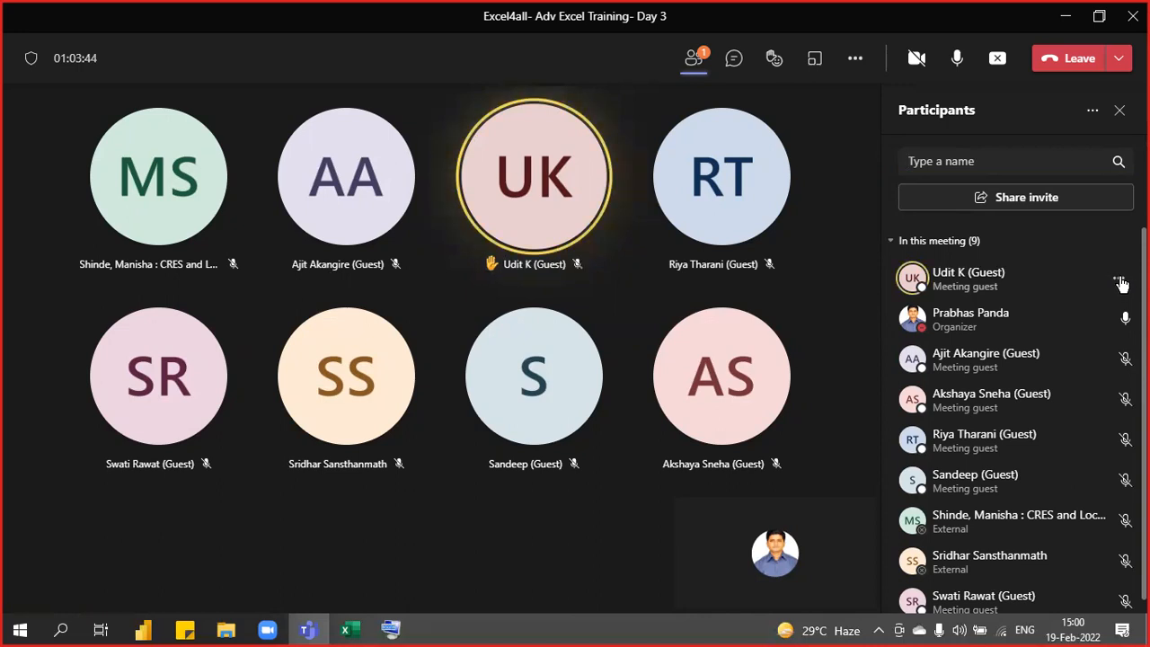
left_click(1117, 280)
left_click(1033, 339)
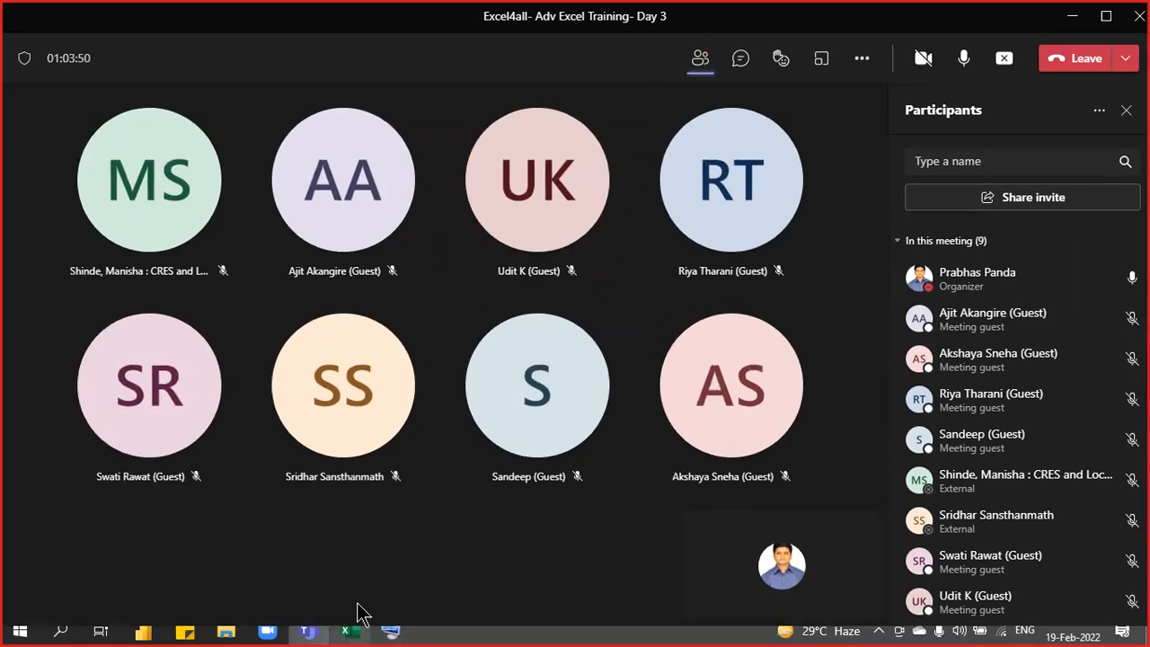
Show the meeting conversation again and switch back to the Data Analysis workbook in Excel.
left_click(1099, 20)
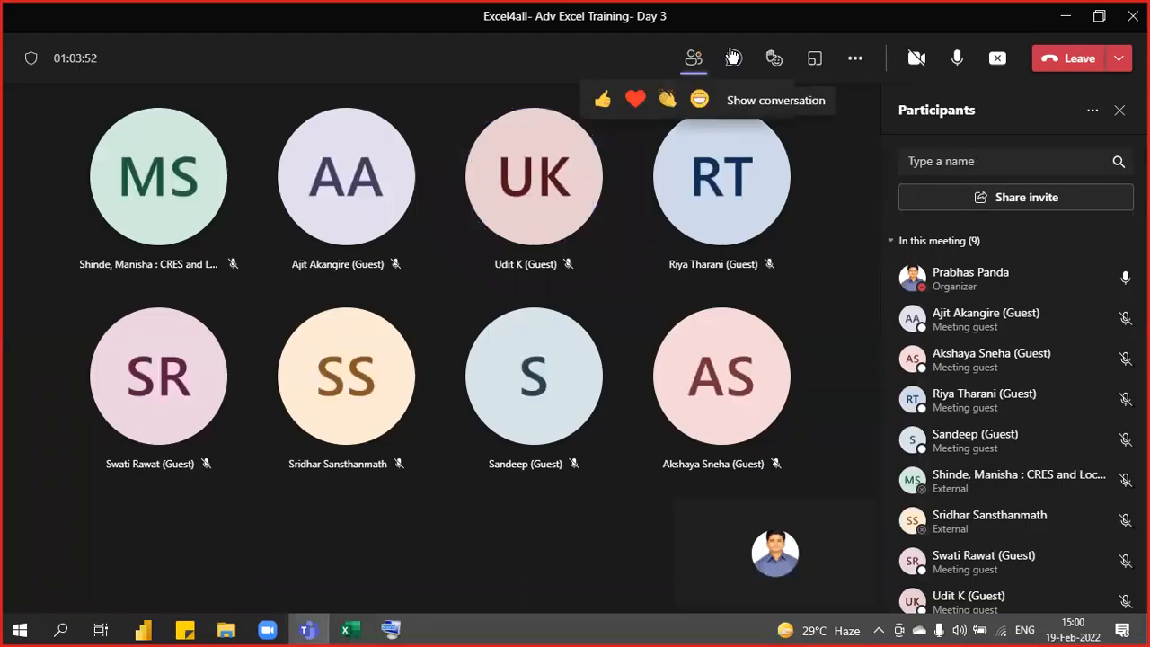
left_click(734, 58)
left_click(349, 630)
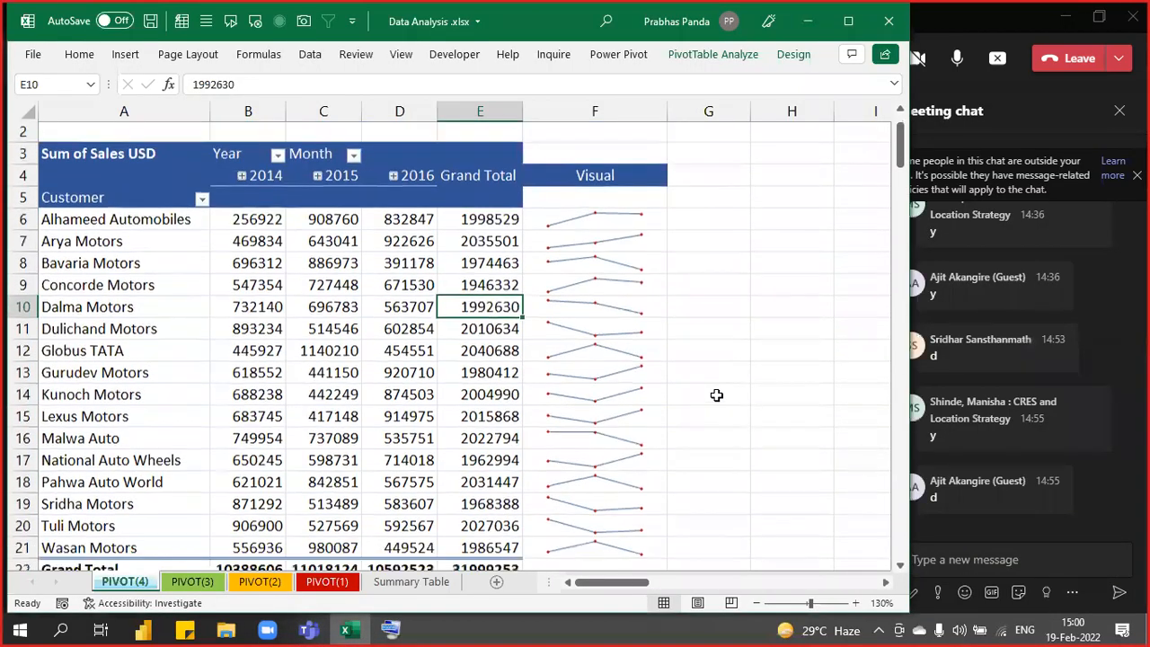
Compare the customer names in column A with the sparklines in column F by selecting both columns.
scroll(716, 395, "down", 1)
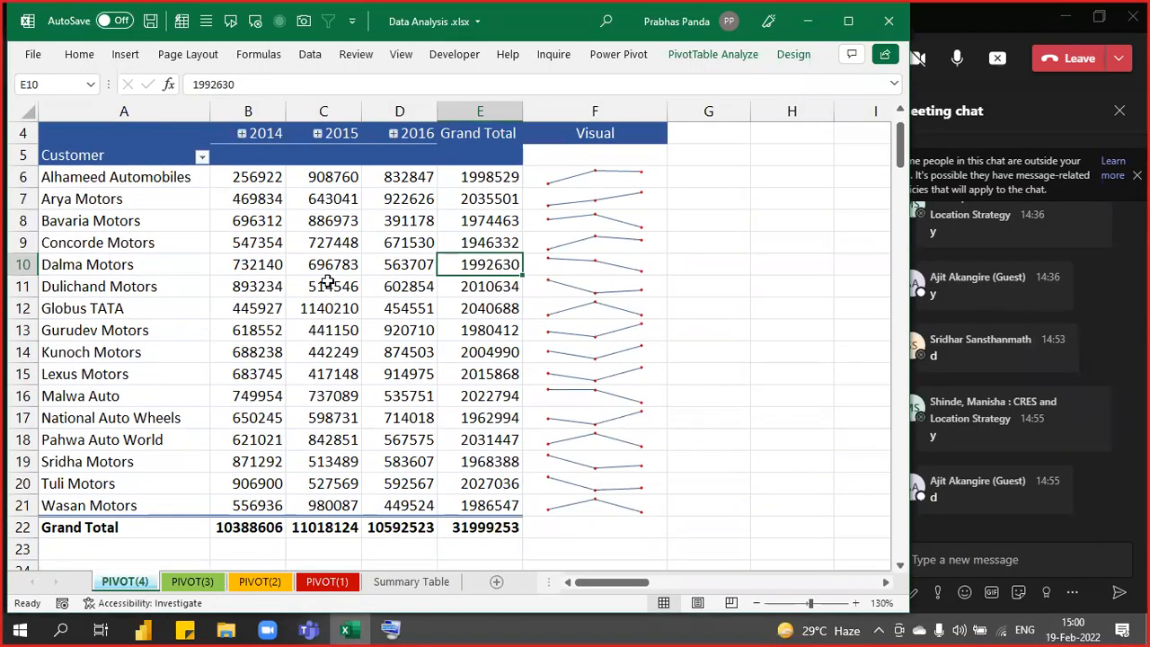
left_click(104, 108)
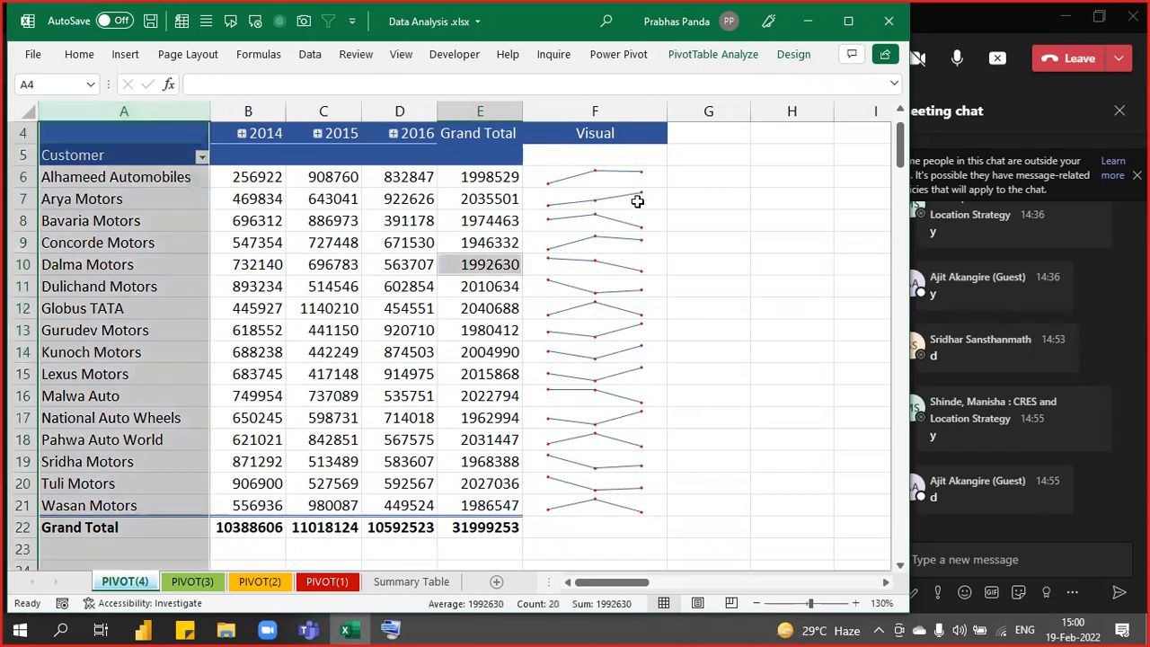
left_click(592, 110, "ctrl")
left_click(835, 351)
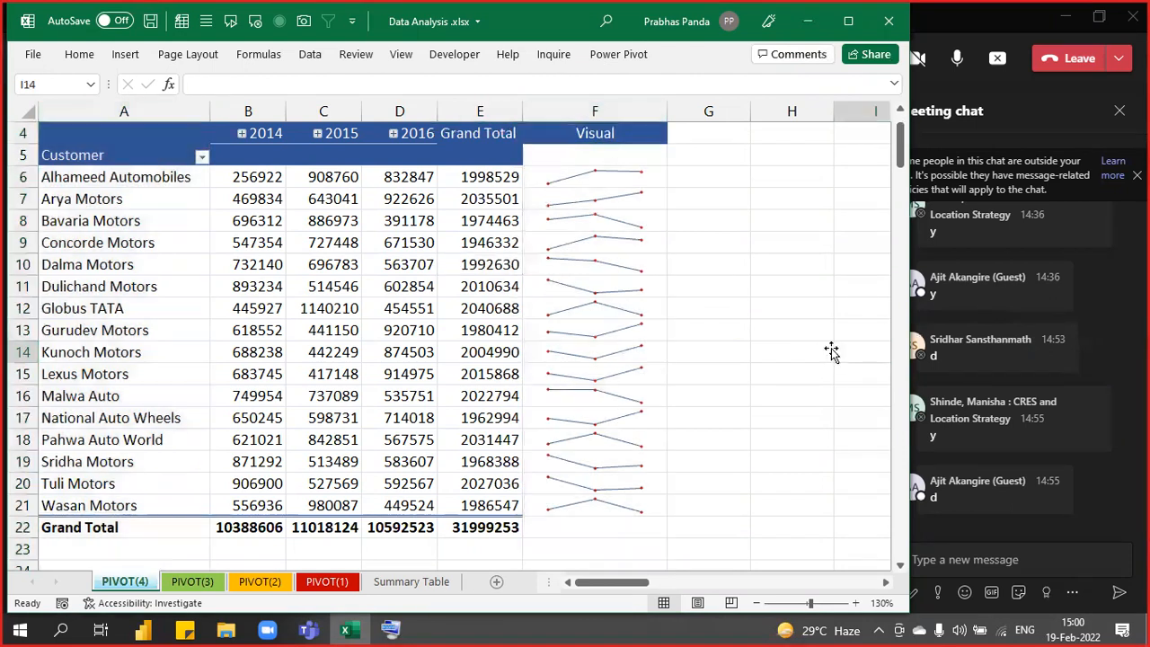
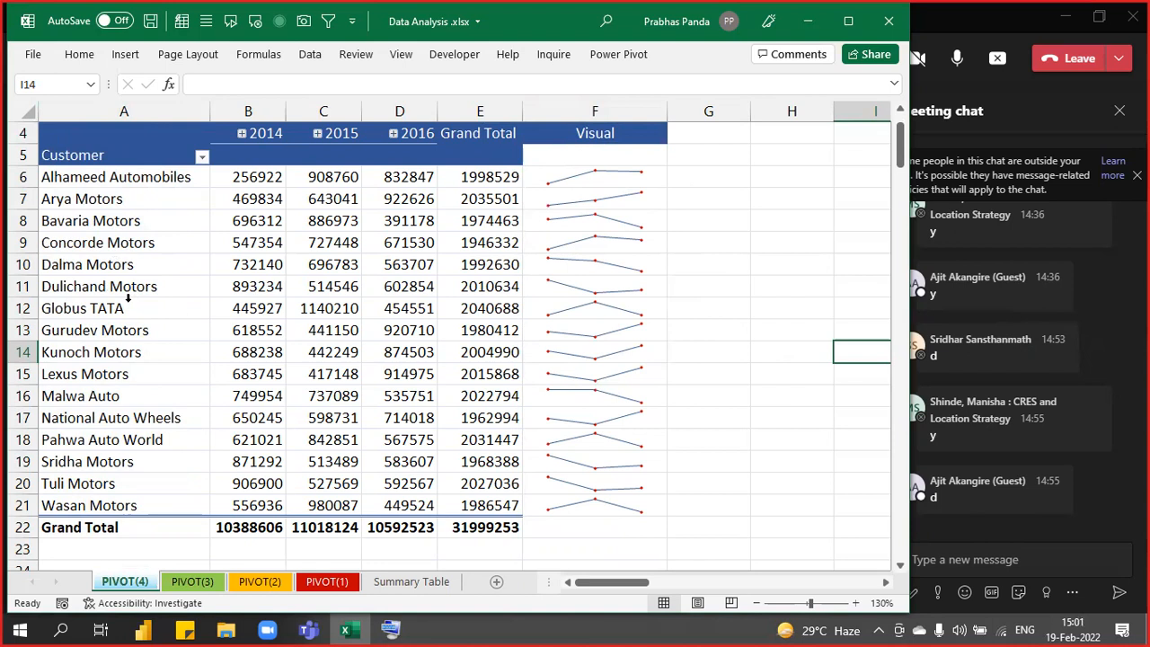
Examine the Gurudev Motors to Lexus Motors rows with their sparklines, and view the whole table at 115% zoom.
left_click_drag(131, 329, 588, 372)
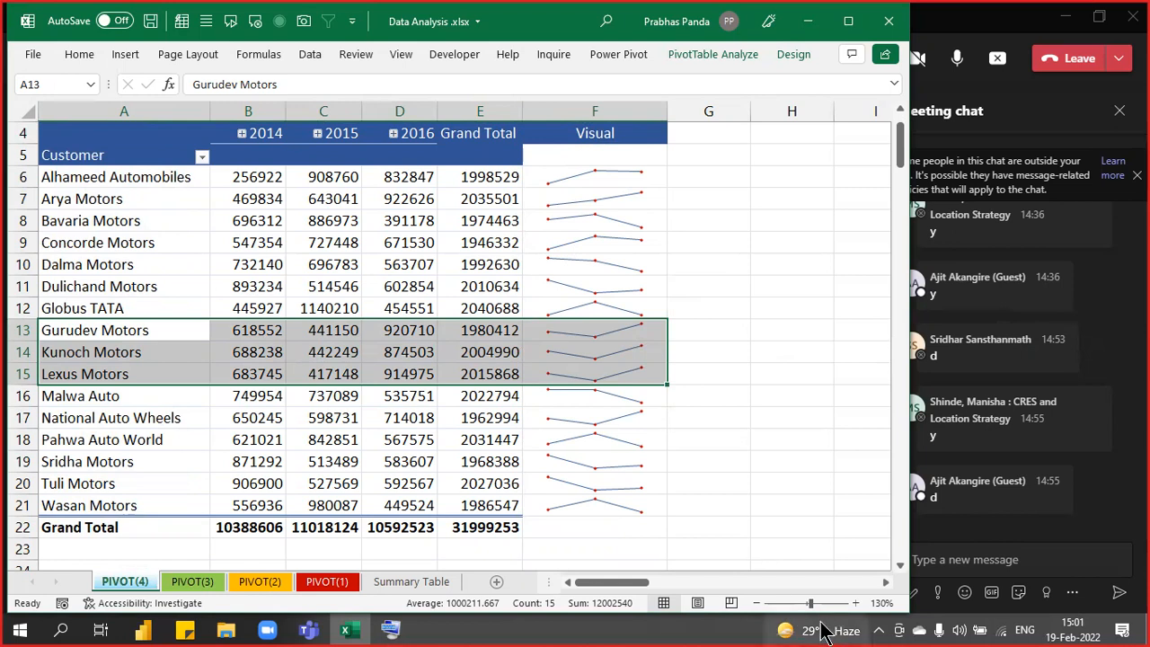
left_click(348, 286)
scroll(350, 287, "up", 1)
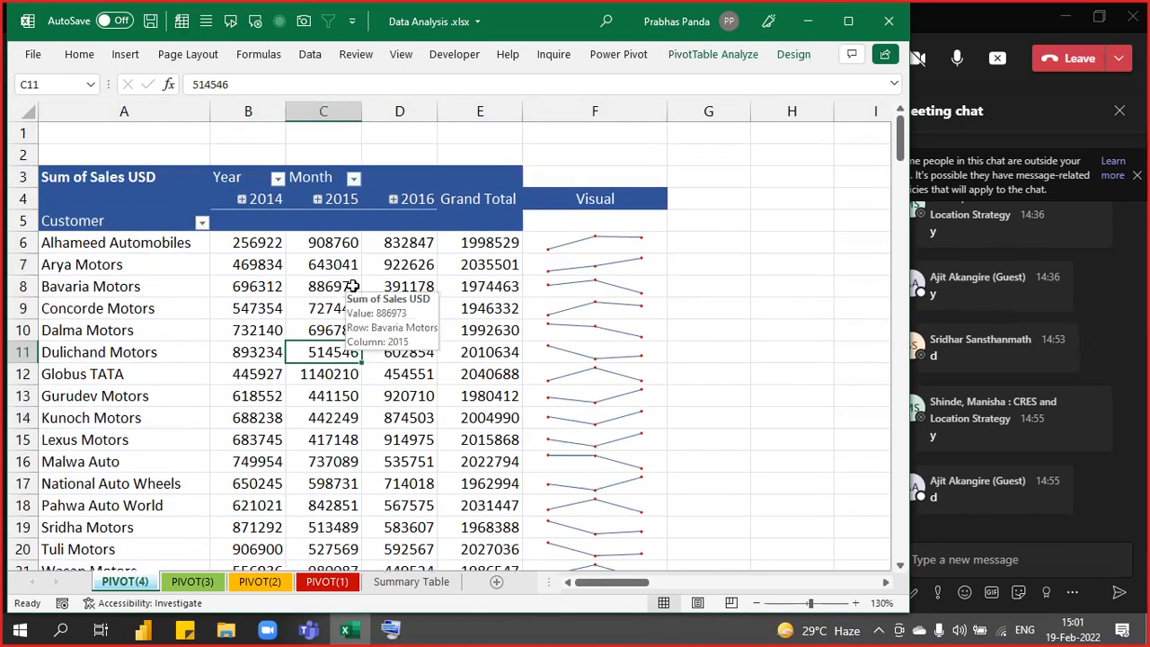
scroll(353, 286, "down", 1, "ctrl")
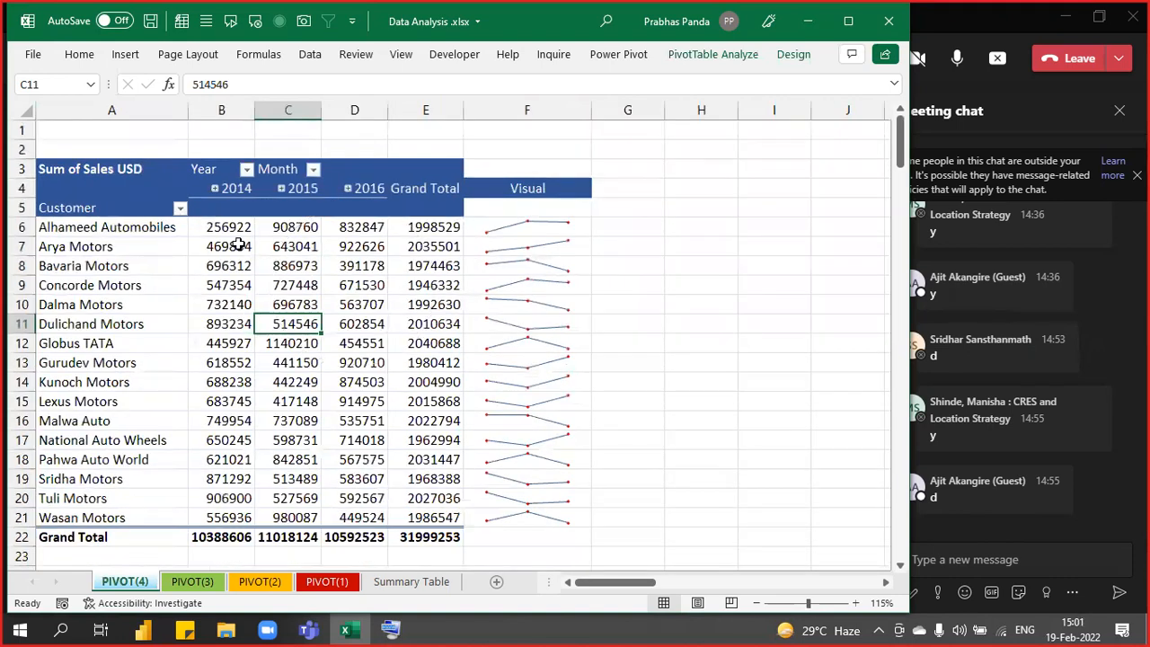
left_click(526, 188)
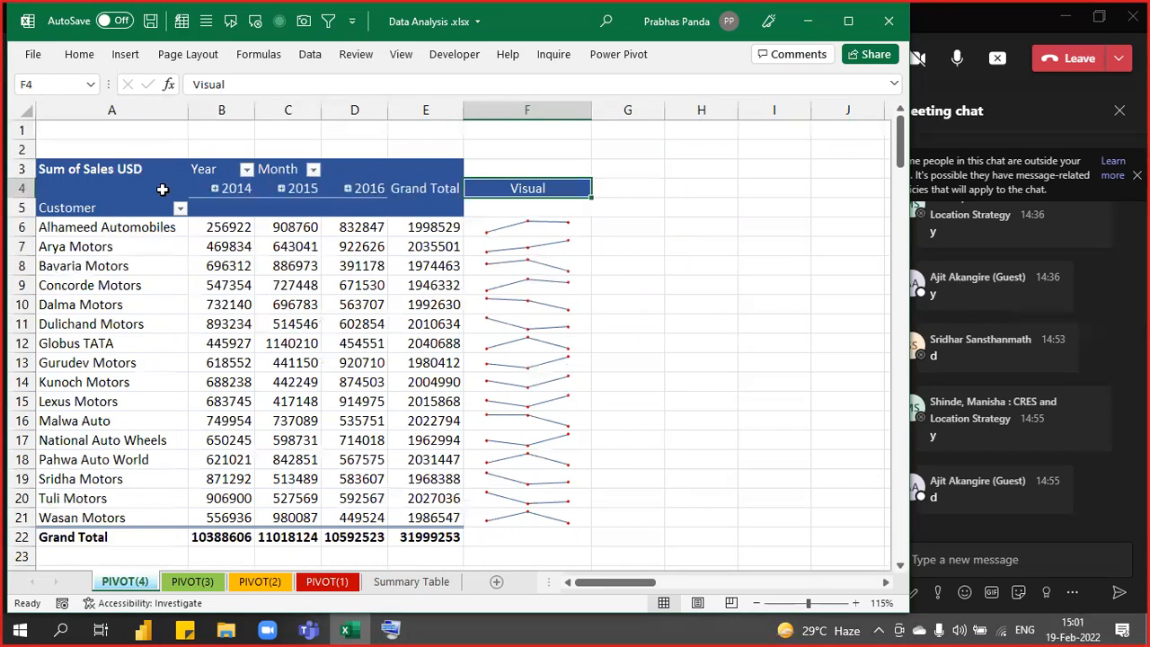
Select the Alhameed Automobiles sales for 2014 to 2016 and review the available sparkline types without inserting one.
left_click_drag(213, 227, 371, 227)
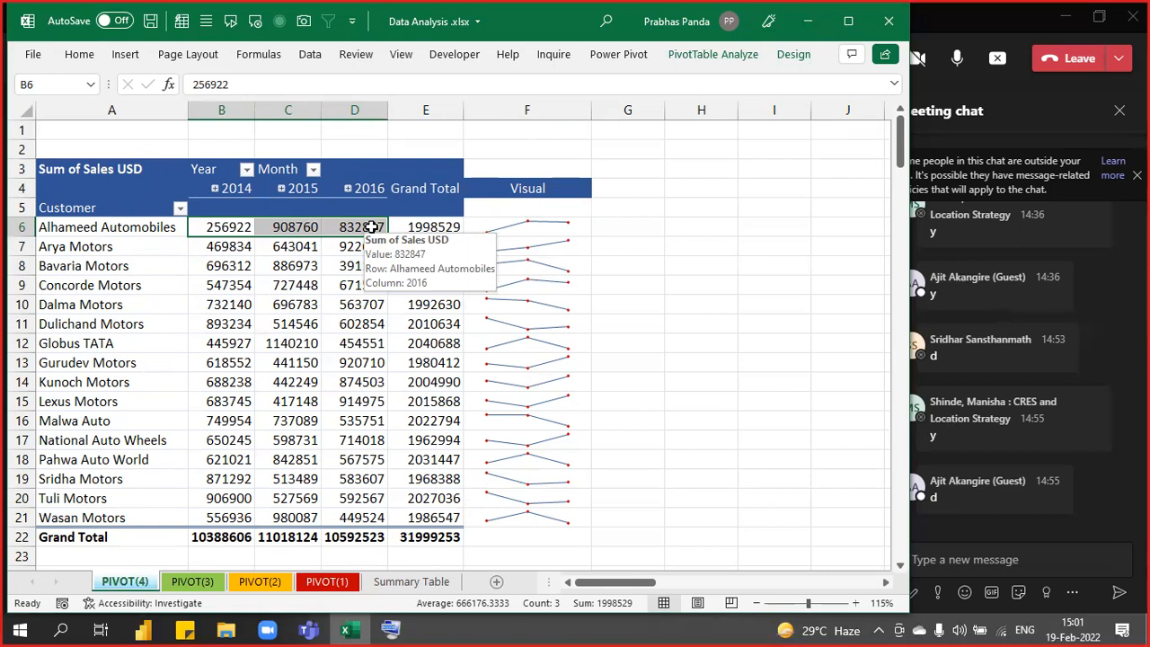
left_click(125, 54)
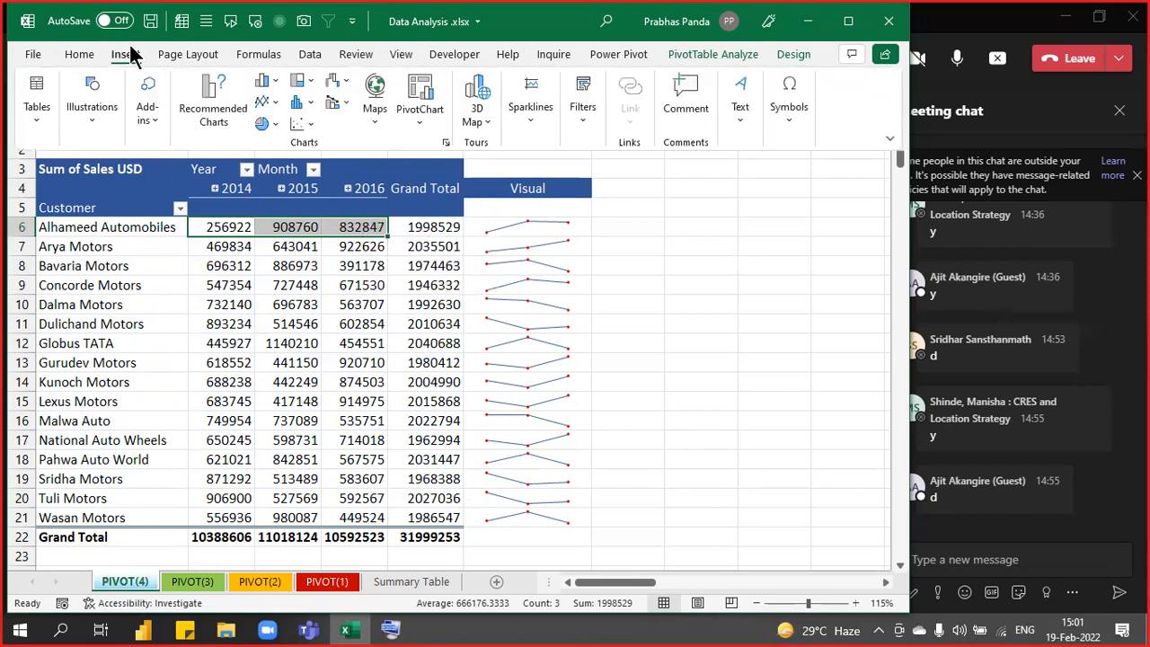
left_click(542, 122)
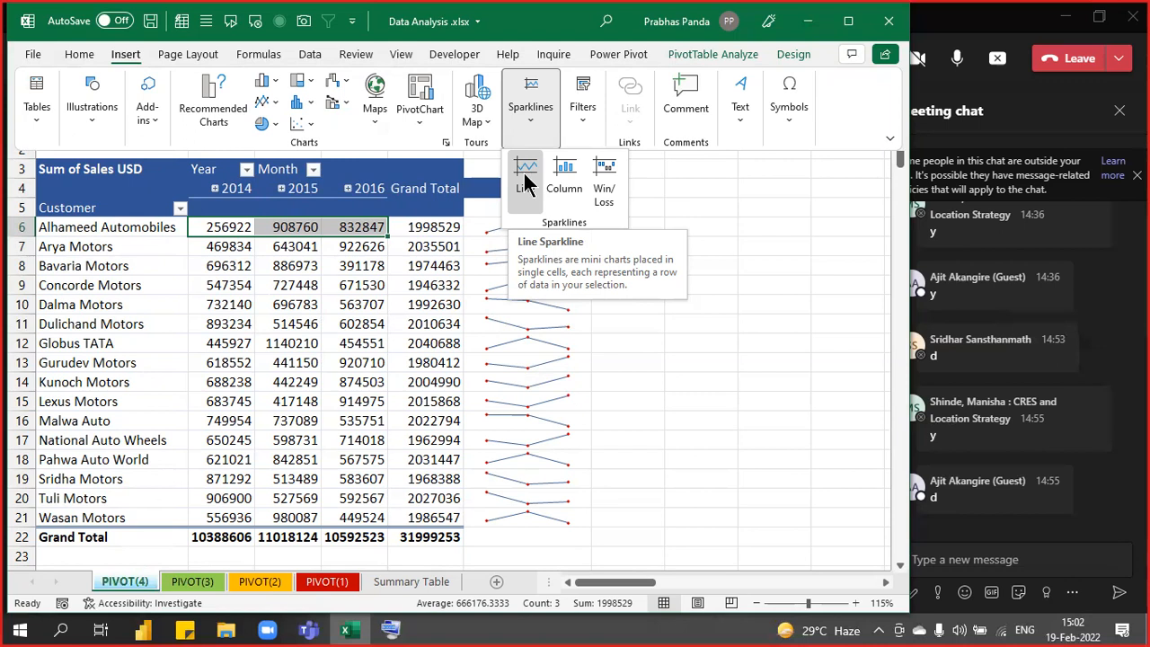
left_click(493, 228)
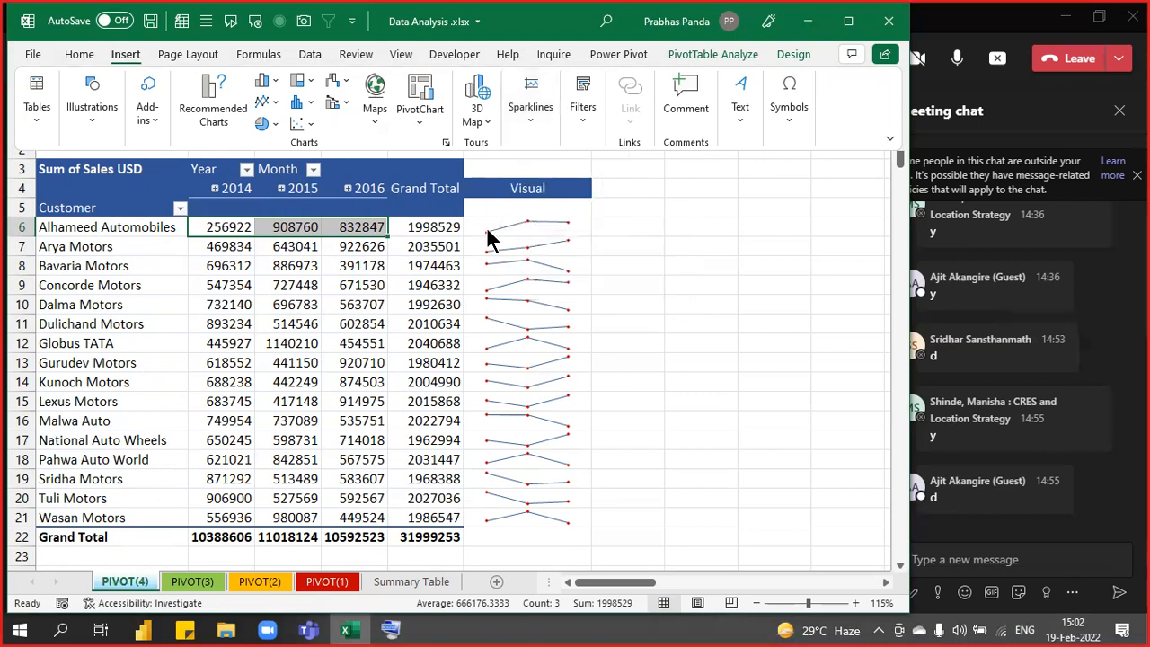
Select the Alhameed Automobiles sparkline in F6 and display the sparkline formatting options.
left_click(516, 235)
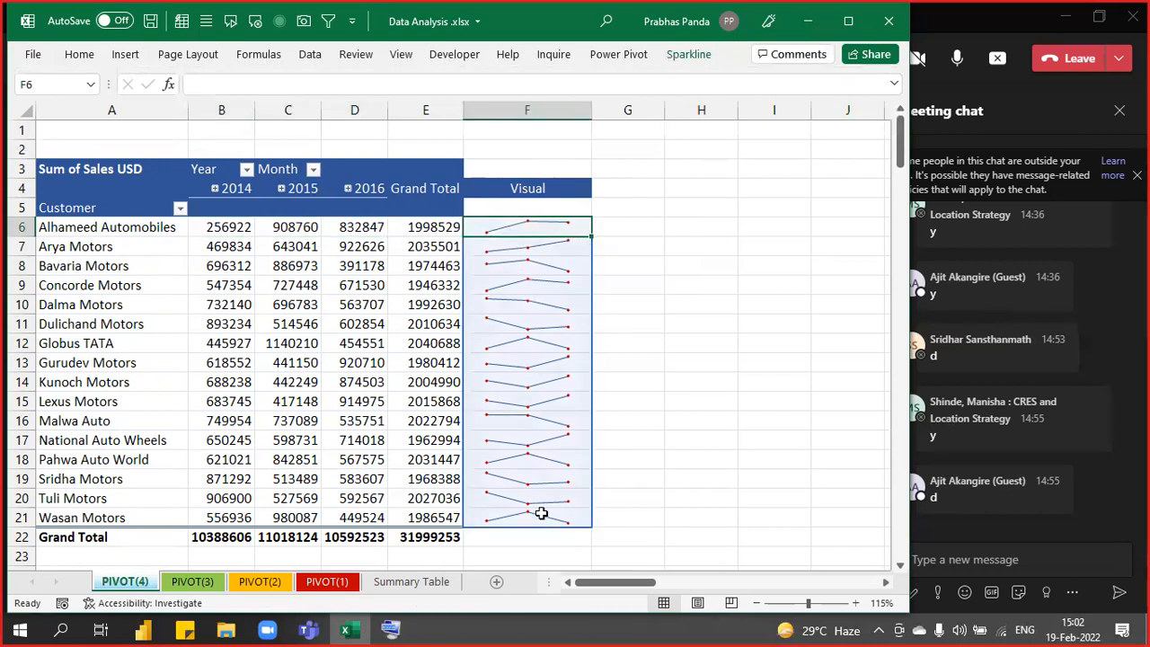
left_click(698, 81)
left_click(694, 54)
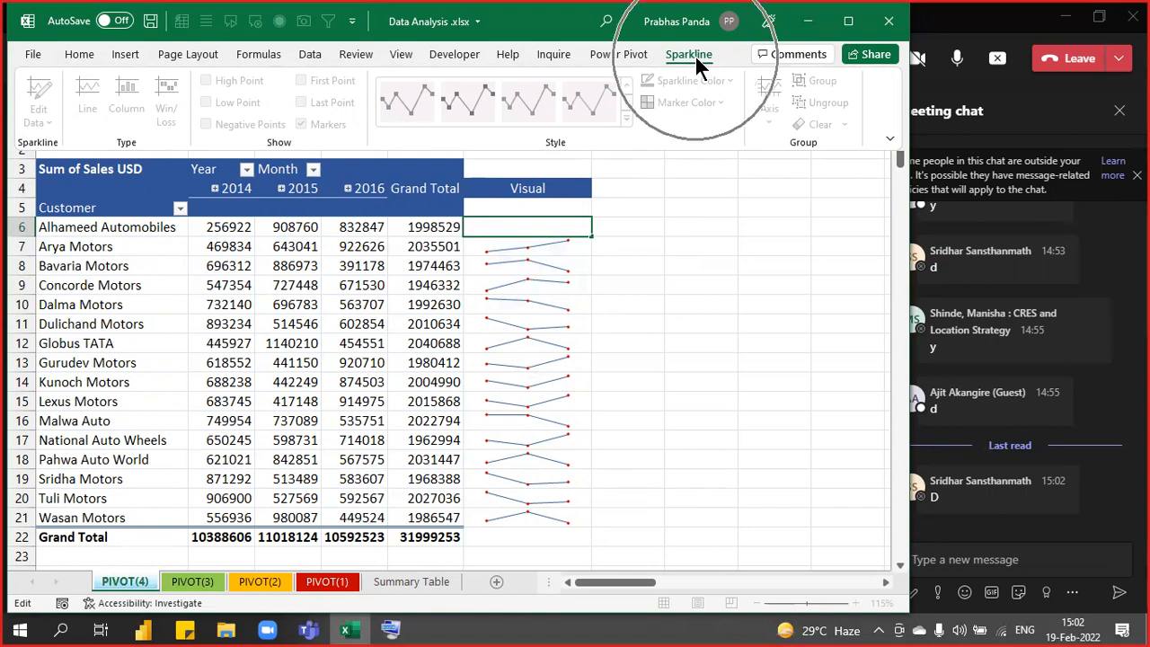
Select the sparkline in cell F6 and examine its marker display and style options.
left_click(561, 347)
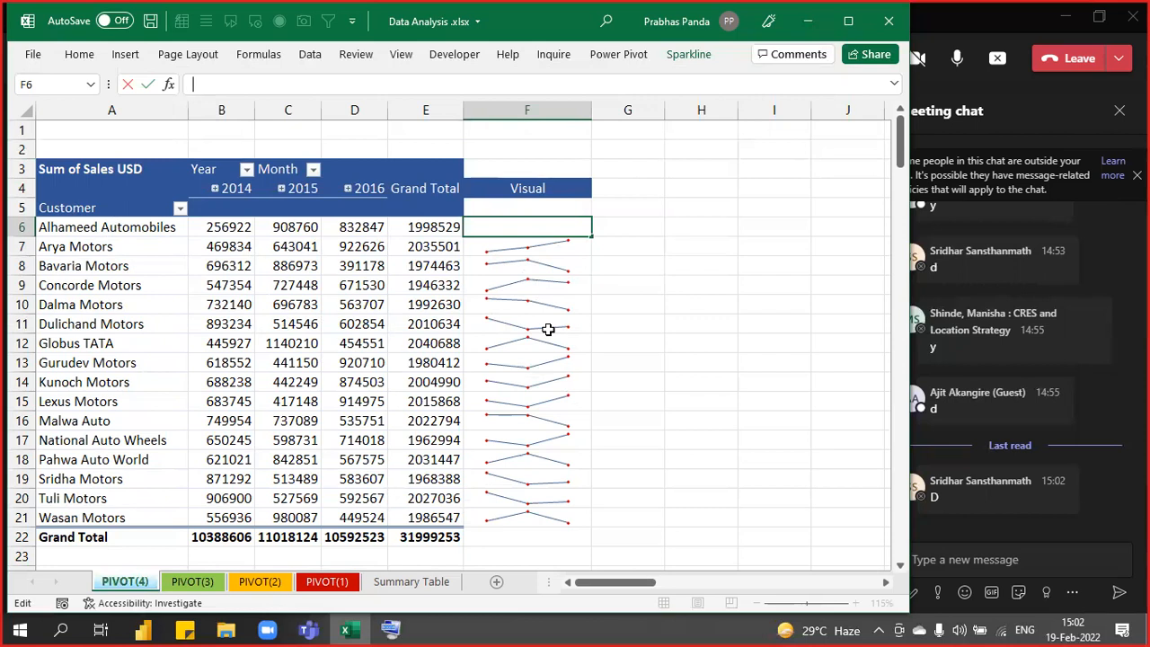
left_click(673, 306)
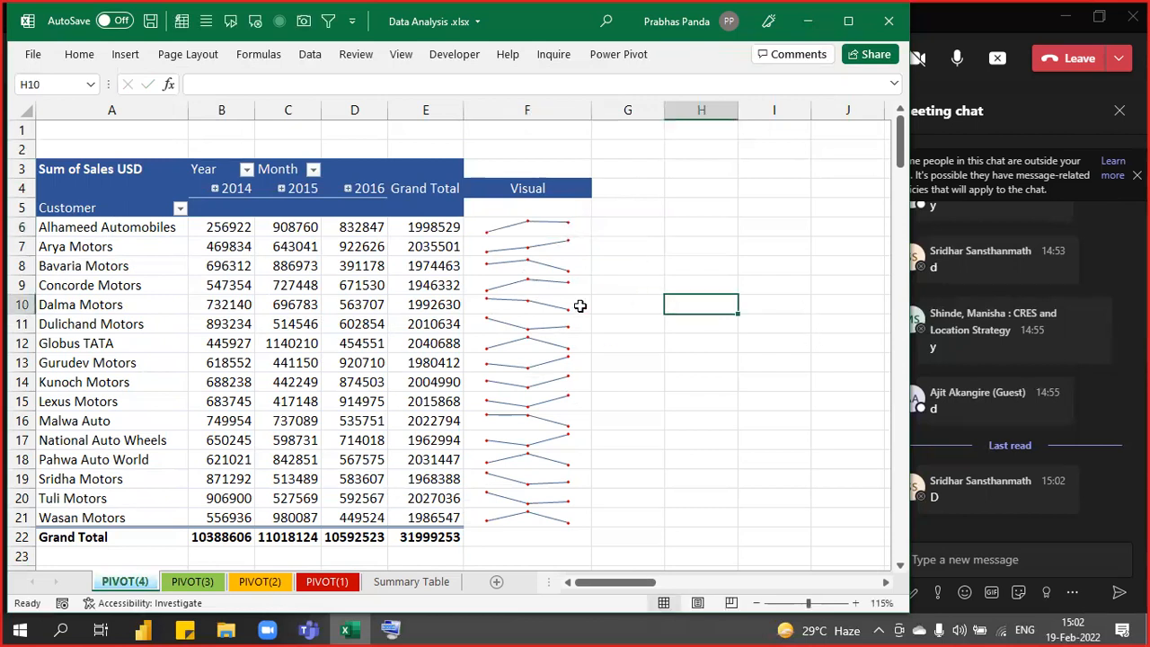
left_click(533, 223)
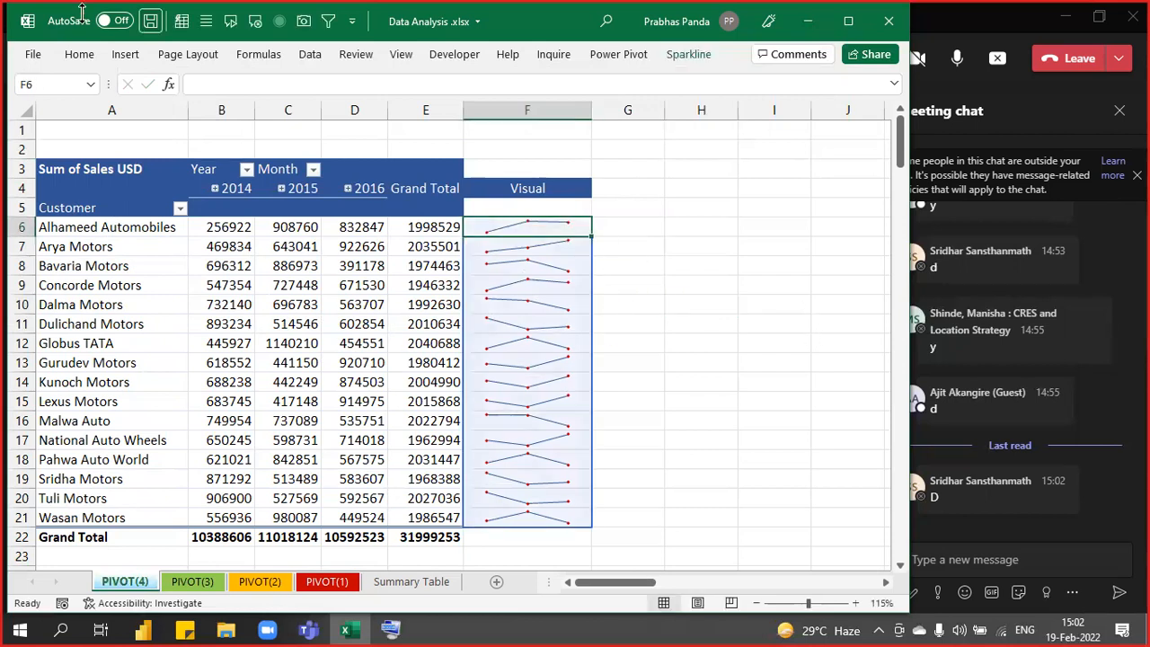
left_click(686, 55)
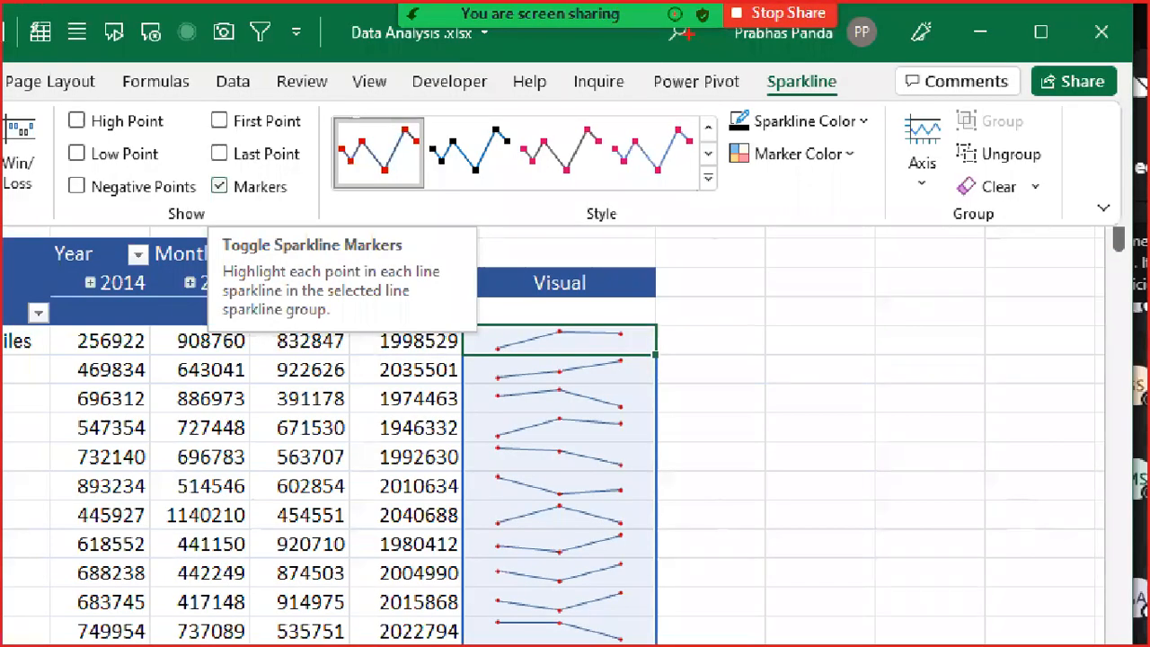
left_click_drag(197, 174, 324, 232)
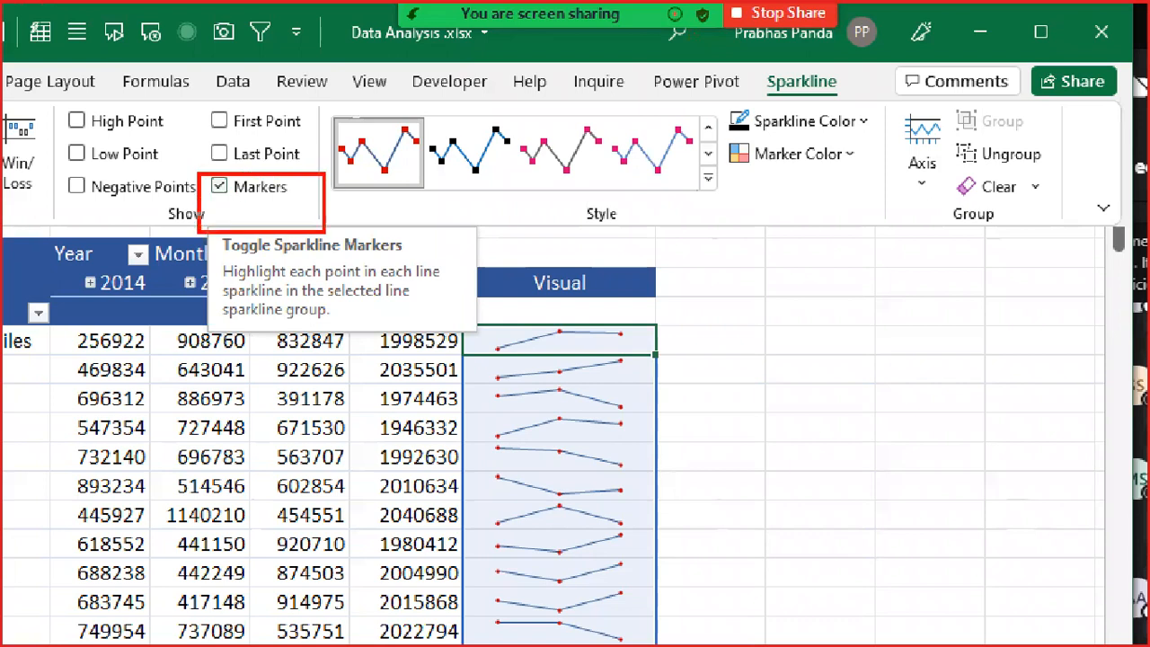
left_click_drag(739, 63, 870, 120)
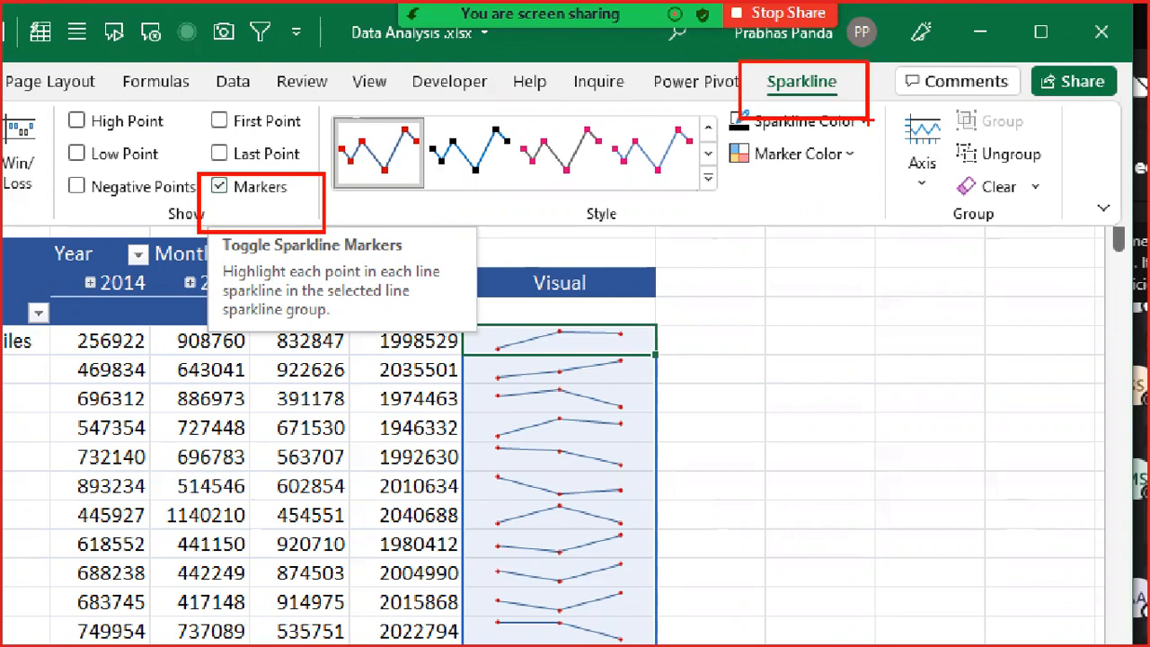
key("Escape")
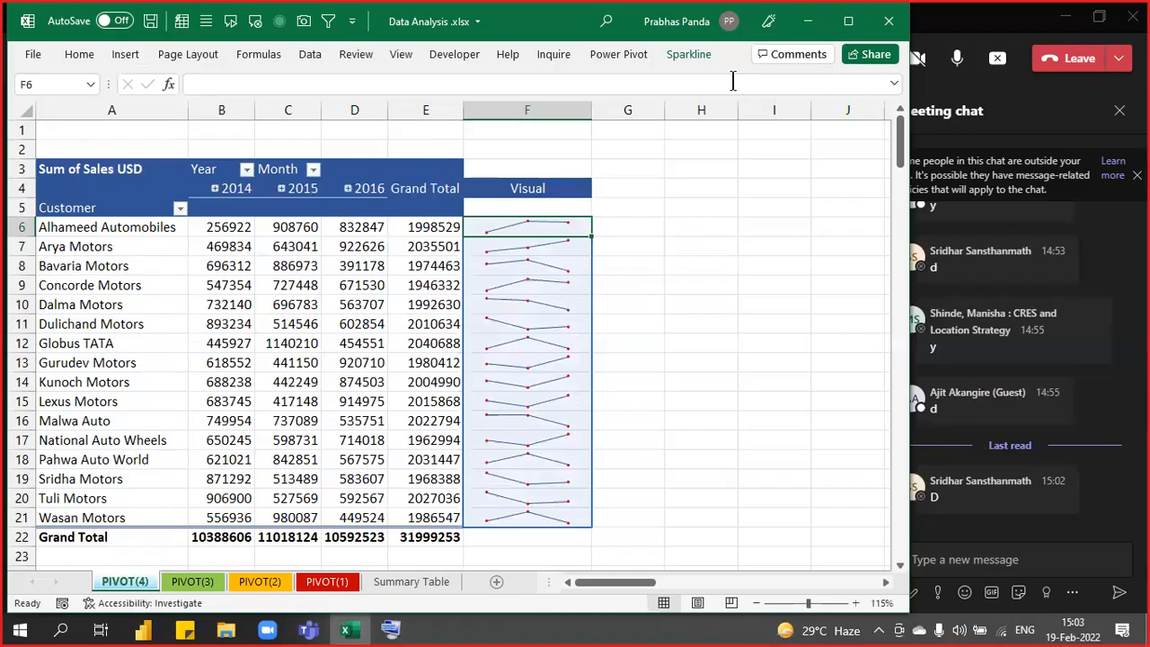
left_click(988, 27)
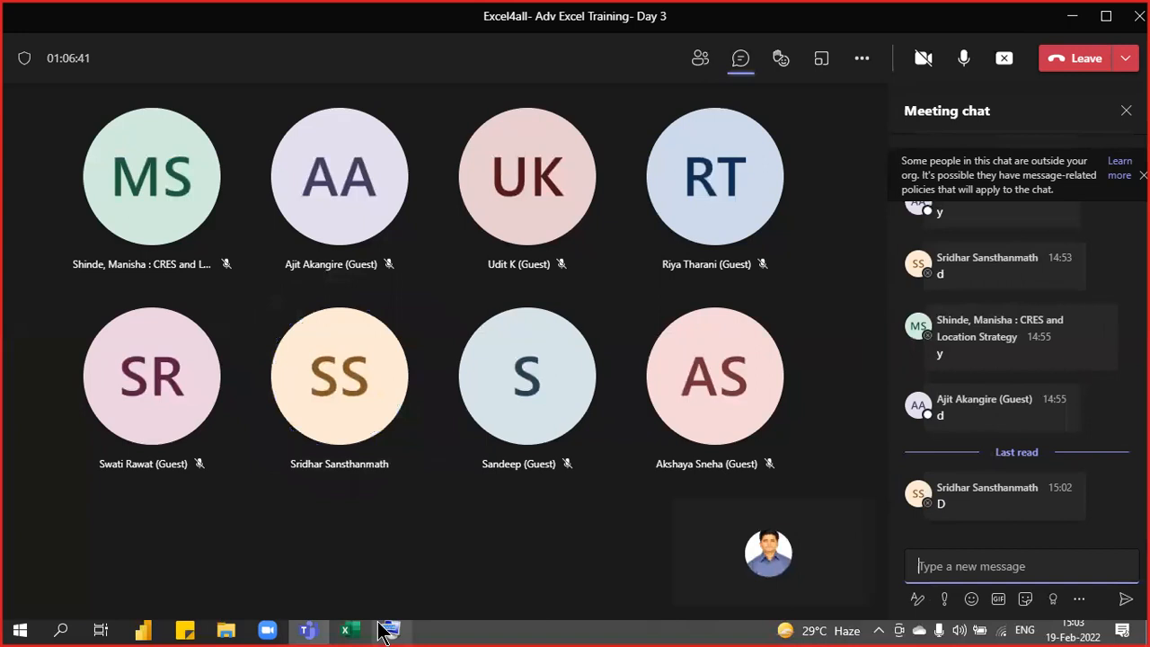
left_click(348, 631)
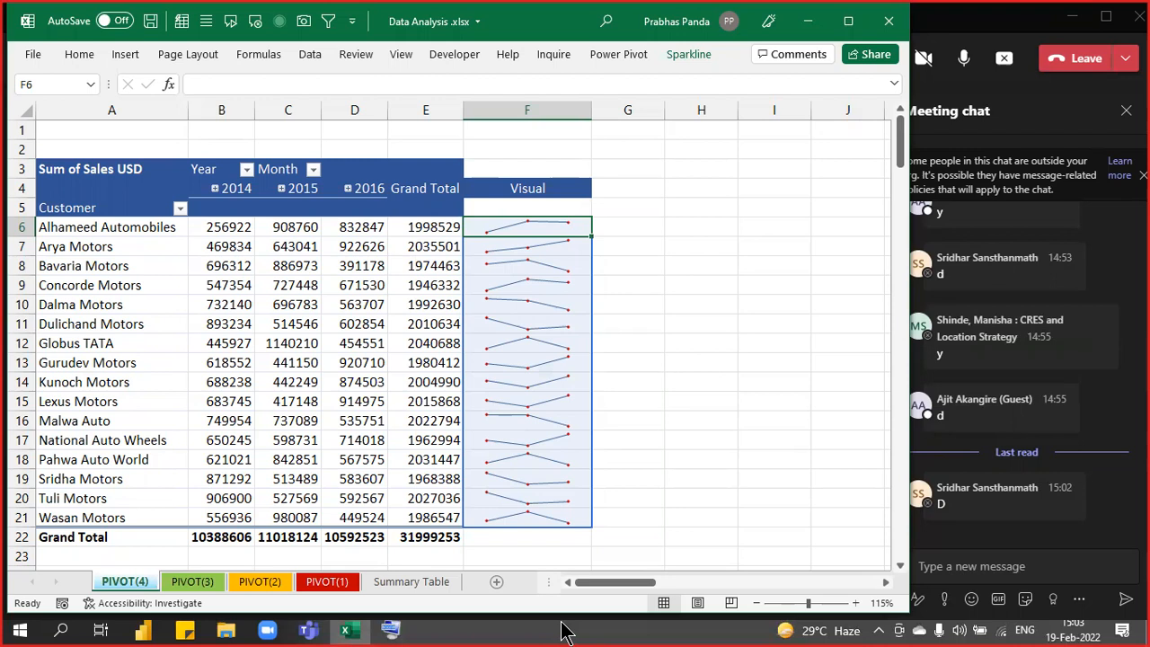
left_click(619, 228)
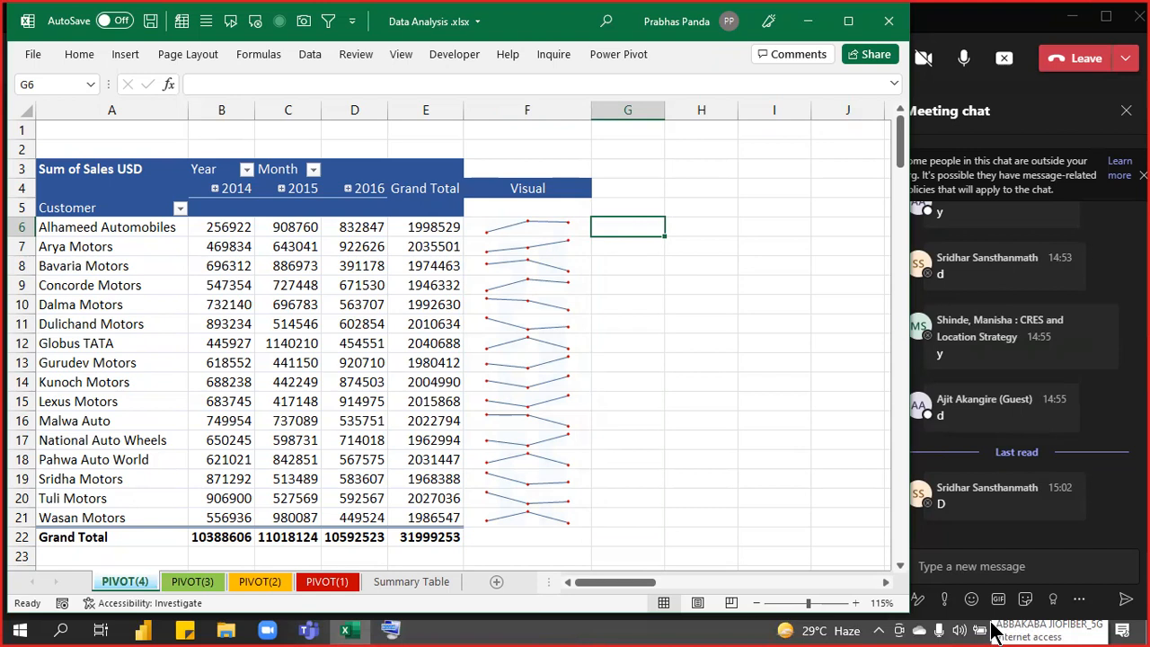
type("=")
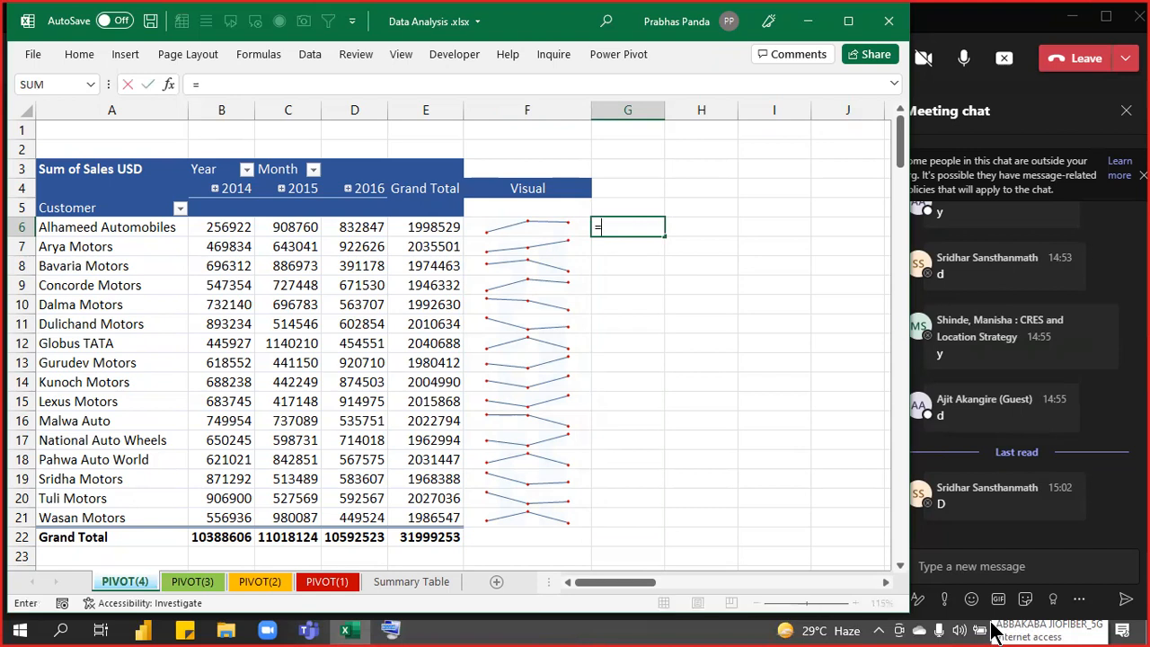
left_click(356, 227)
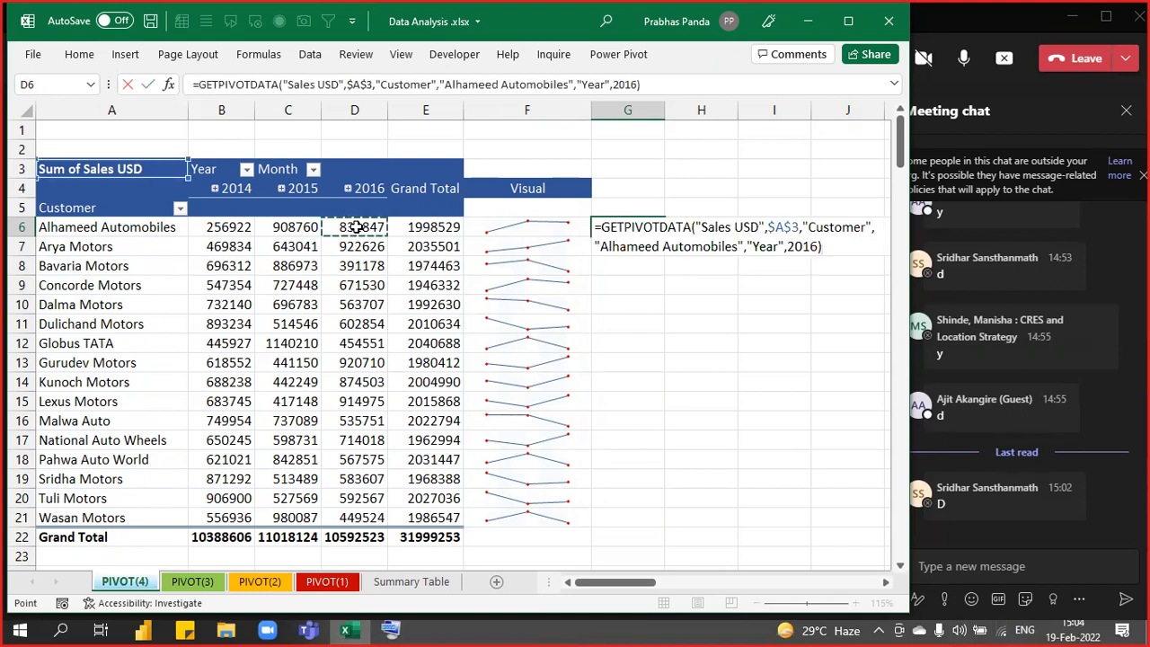
key("Escape")
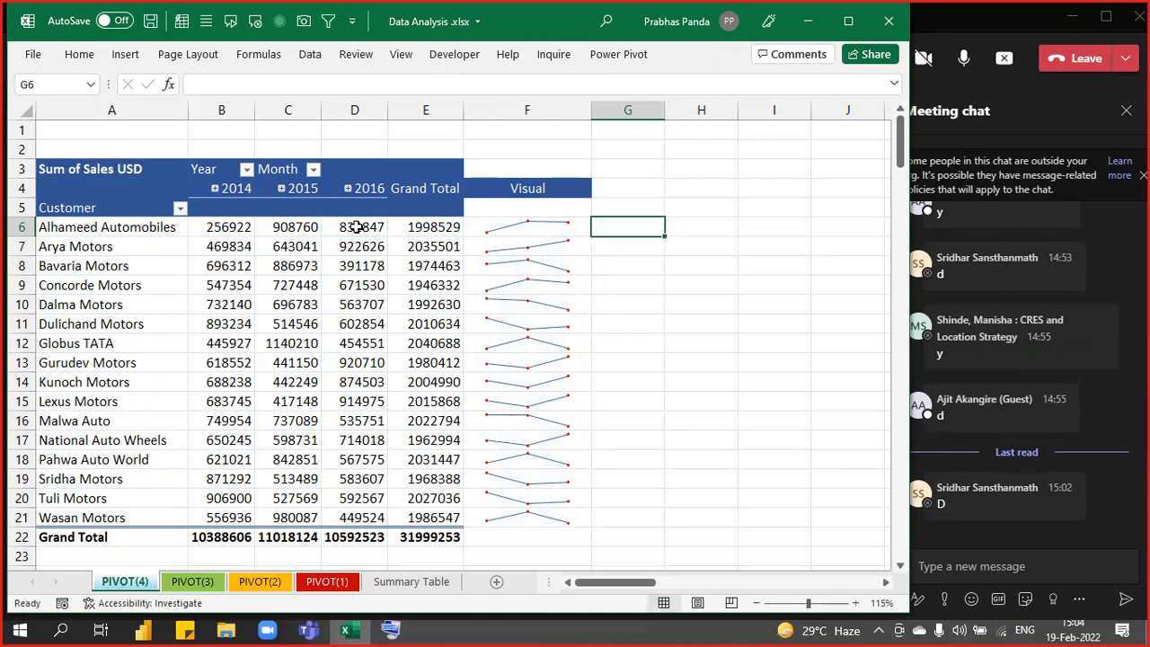
left_click(350, 101)
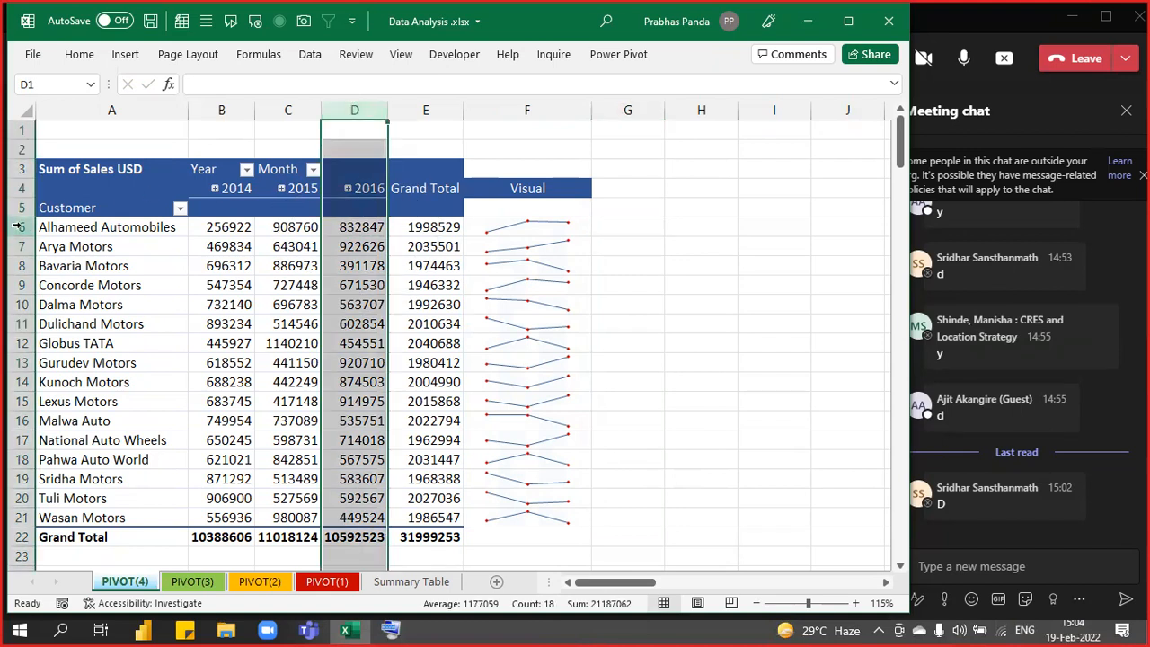
Enter the formula =D6/$D$22 in cell G6 to calculate the first customer's share of 2016 sales.
double_click(631, 230)
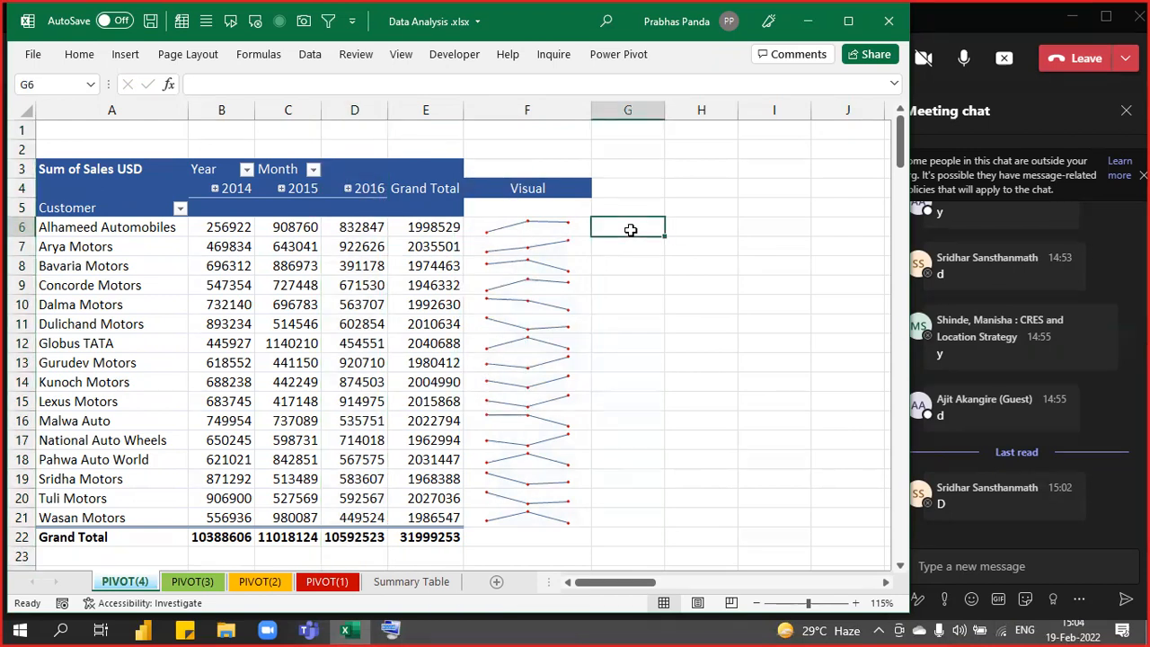
type("=d6")
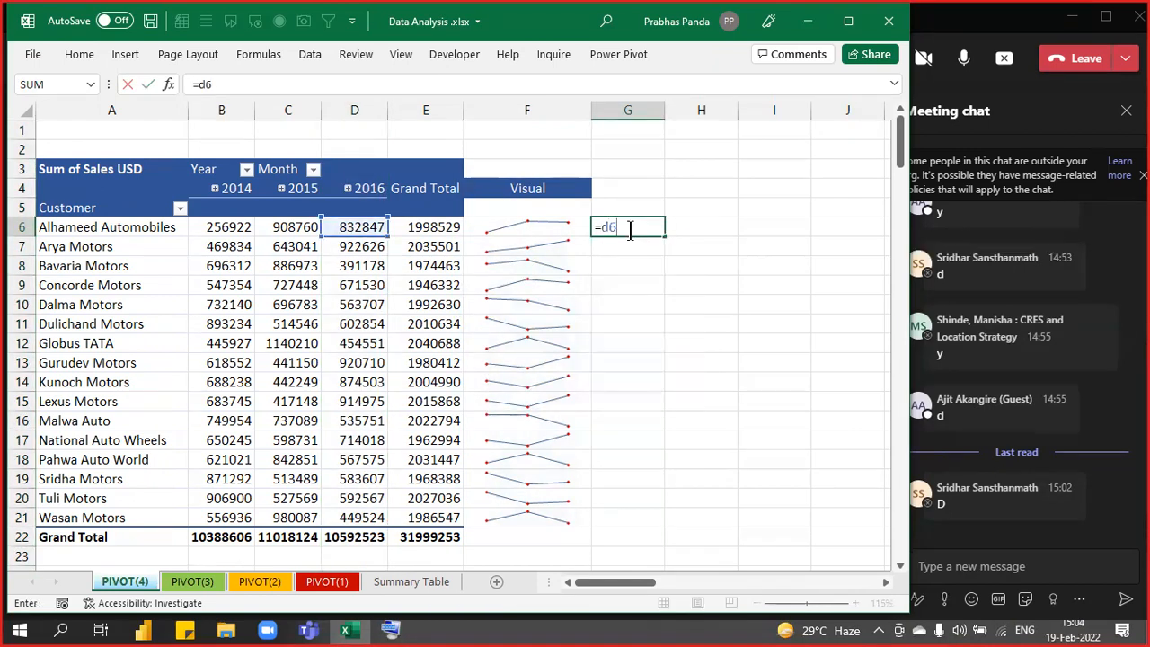
type("/")
left_click(354, 537)
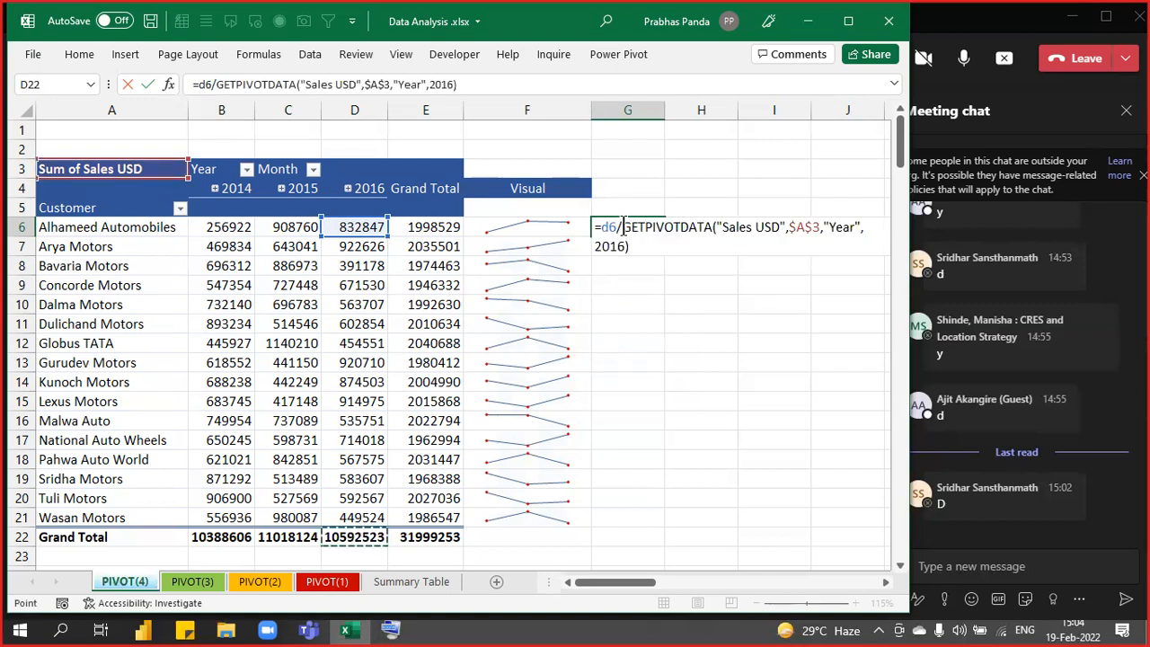
left_click_drag(622, 227, 631, 248)
key("BackSpace")
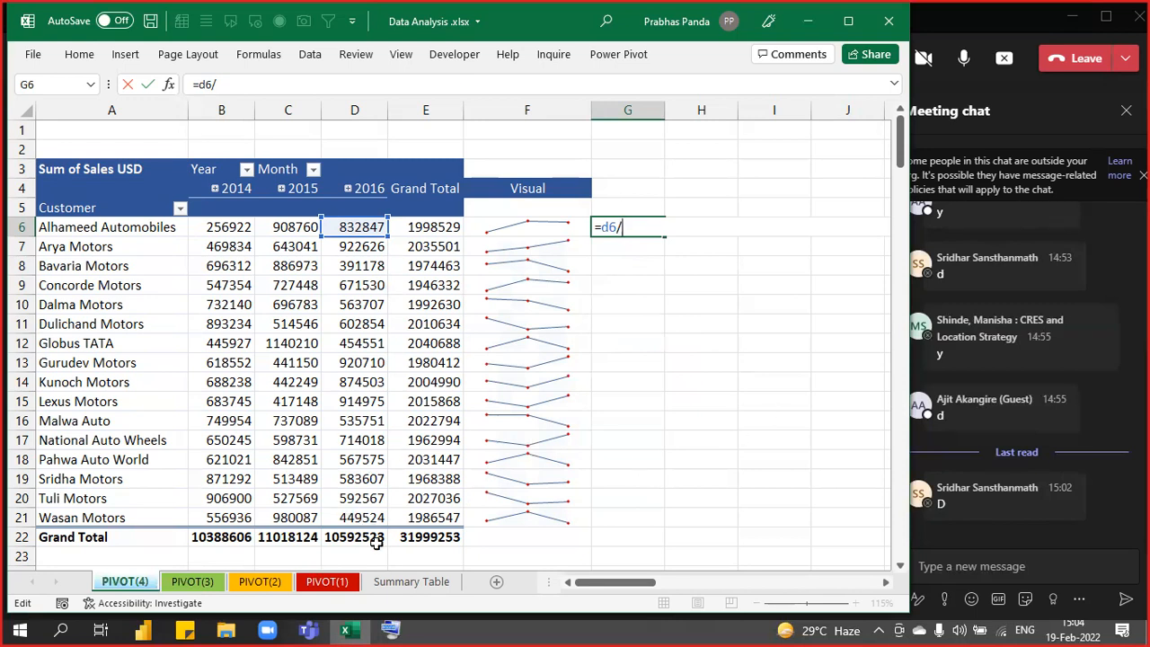
type("d22")
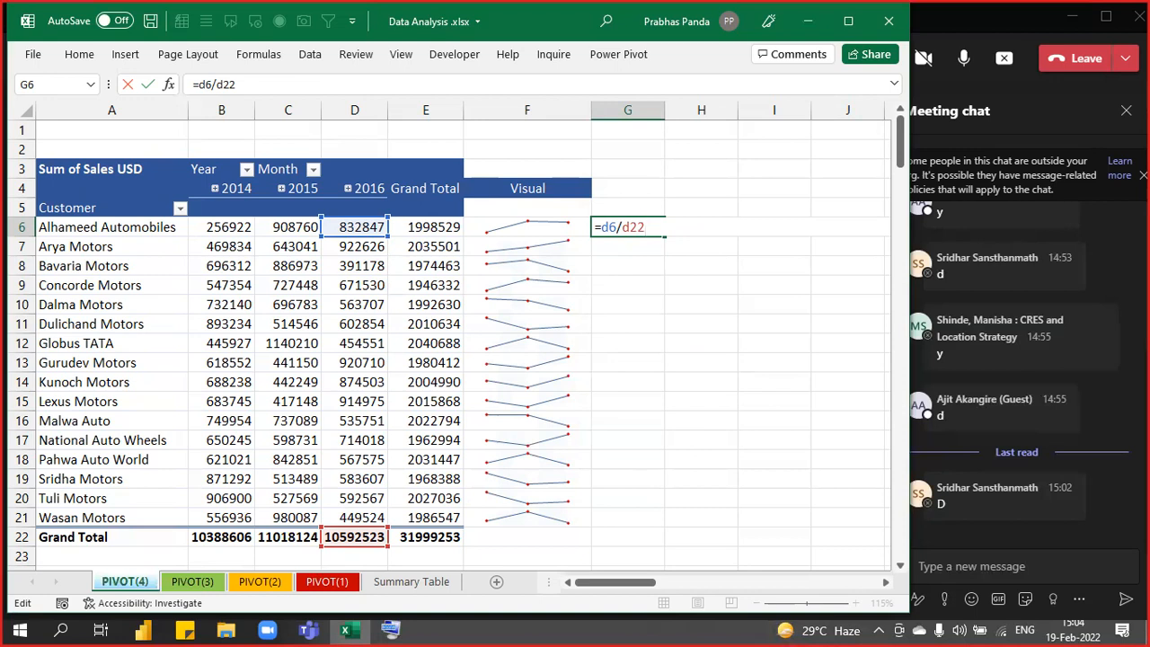
key("F4")
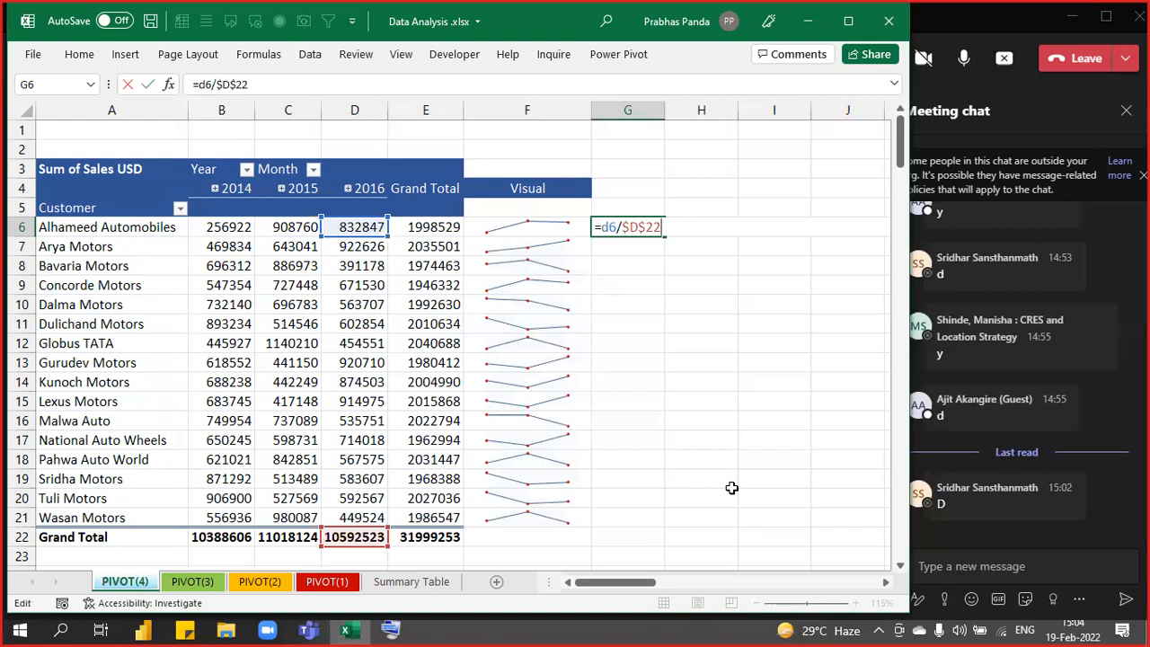
key("ctrl+Return")
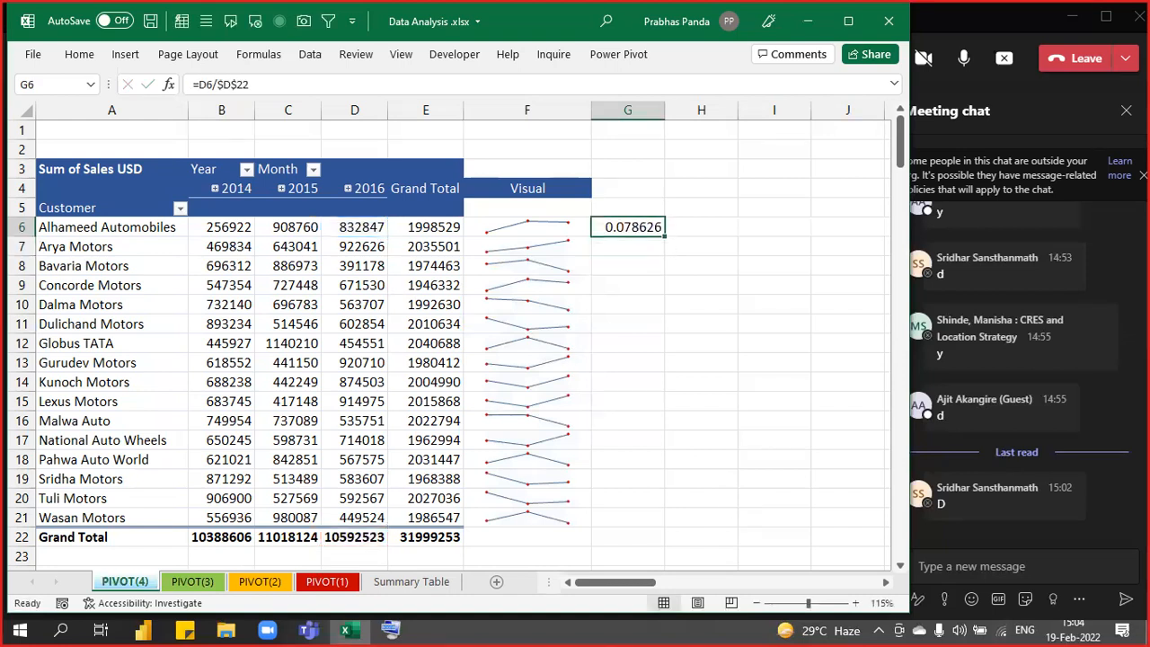
Format G6 as a percentage and fill its formula down to G21.
key("ctrl+shift+5")
left_click_drag(666, 233, 673, 528)
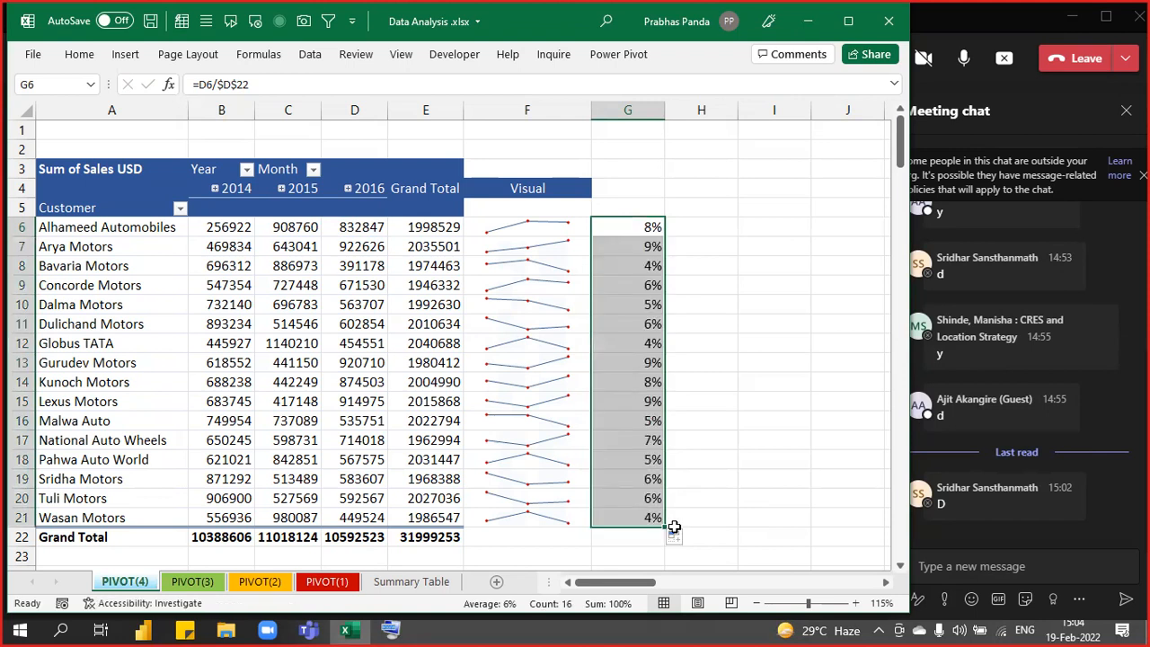
Add a sum of the customer percentages in cell G22.
left_click(626, 537)
key("alt+equal")
key("Return")
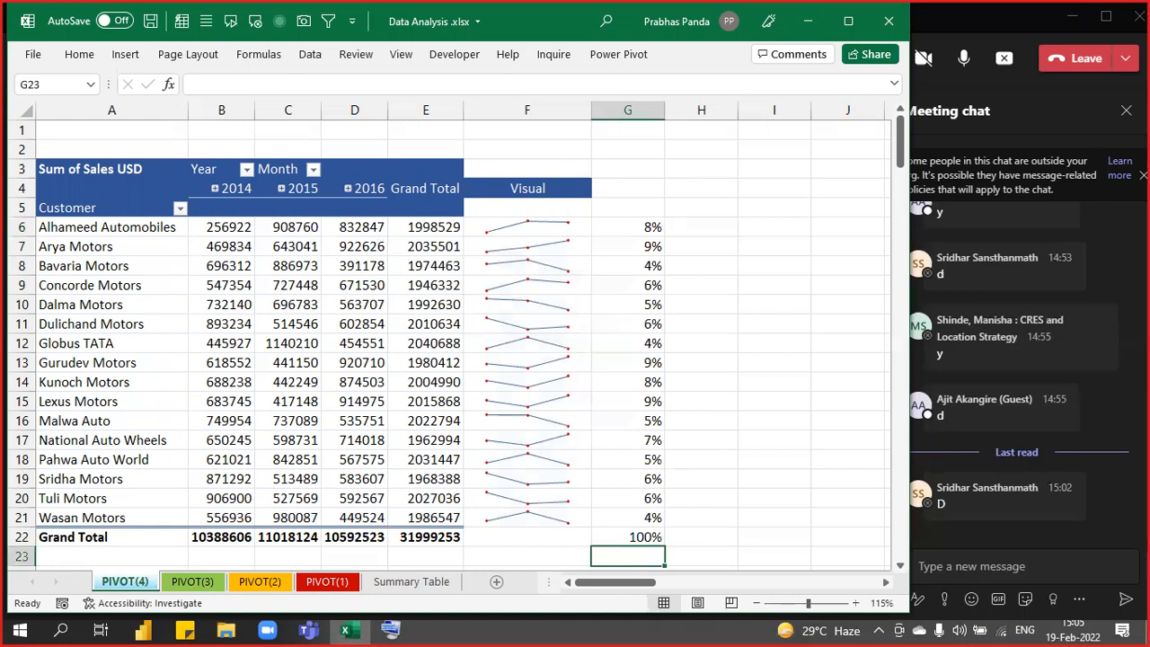
Clear the contents of cells G4 through G22 beside the Visual column.
left_click_drag(649, 185, 629, 546)
key("Delete")
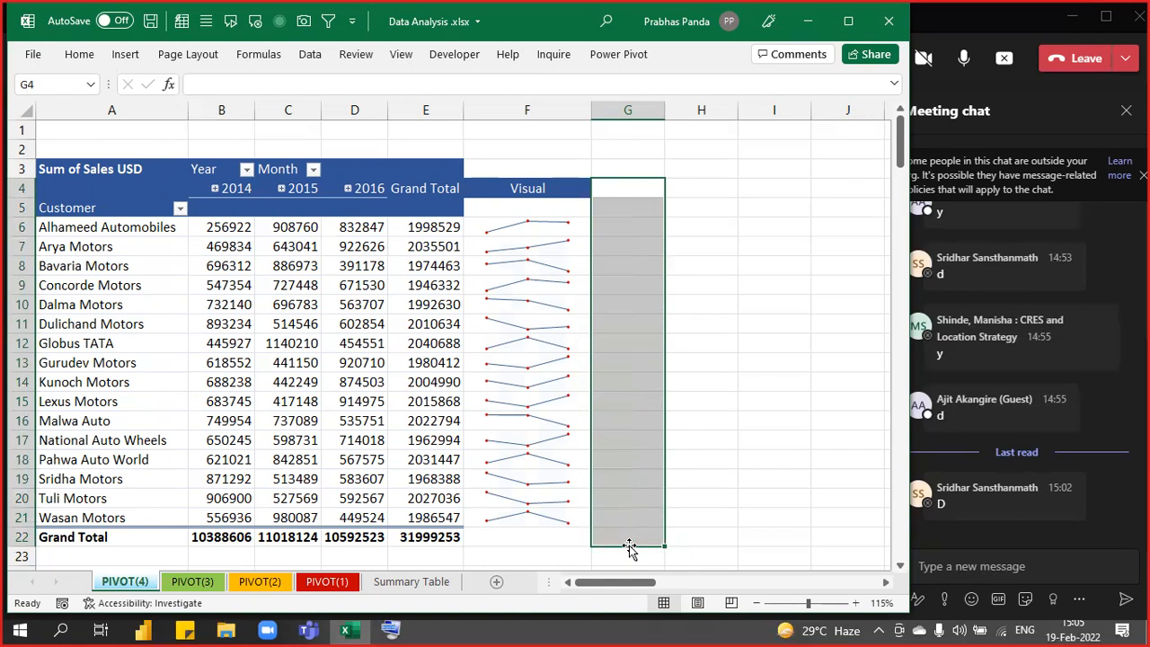
Show the PivotTable field list for the customer sales pivot table.
left_click(126, 285)
right_click(297, 294)
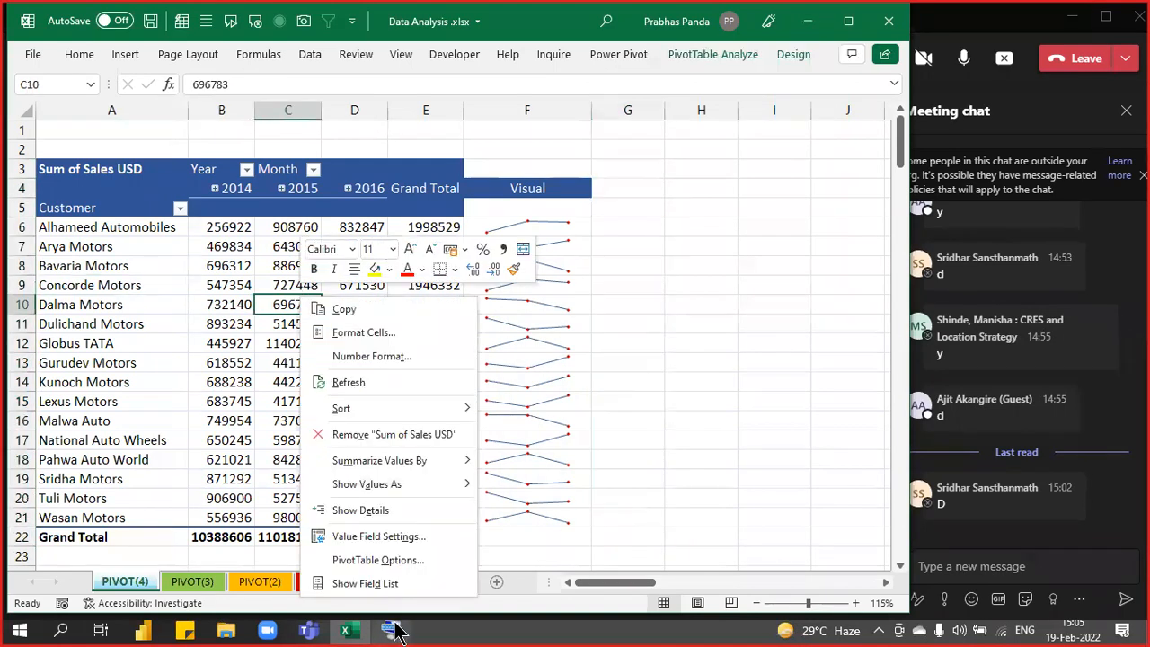
left_click(368, 583)
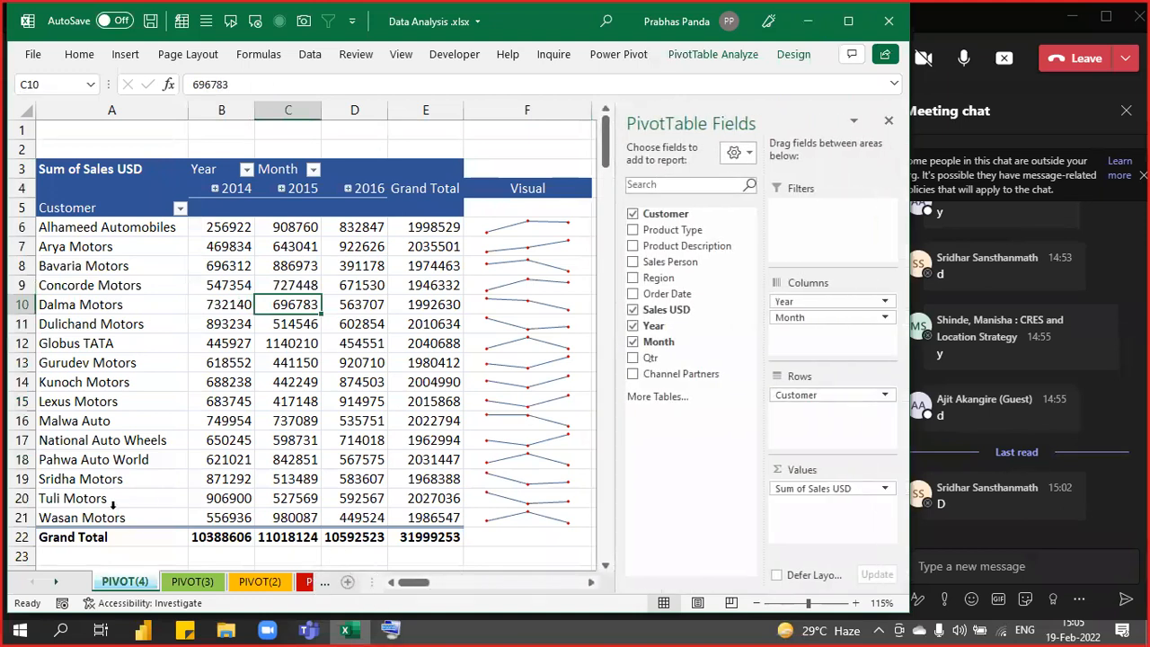
Create a copy of the PIVOT(4) sheet in the same workbook, placed before PIVOT(4).
right_click(112, 579)
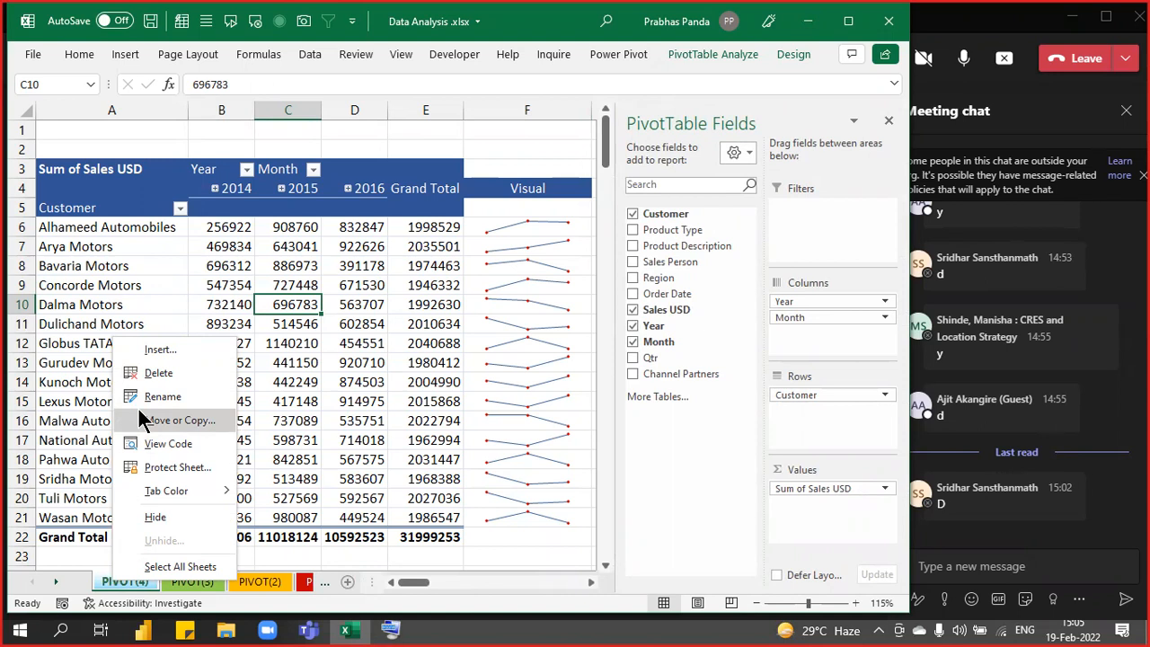
left_click(142, 418)
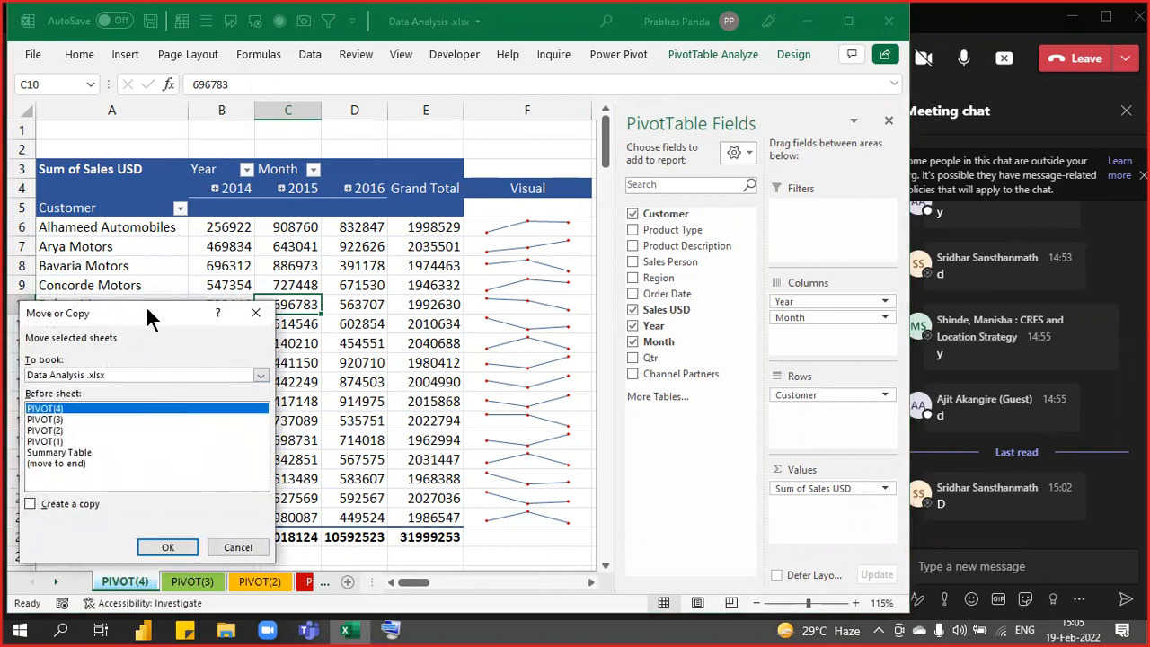
left_click_drag(145, 306, 477, 148)
left_click(419, 323)
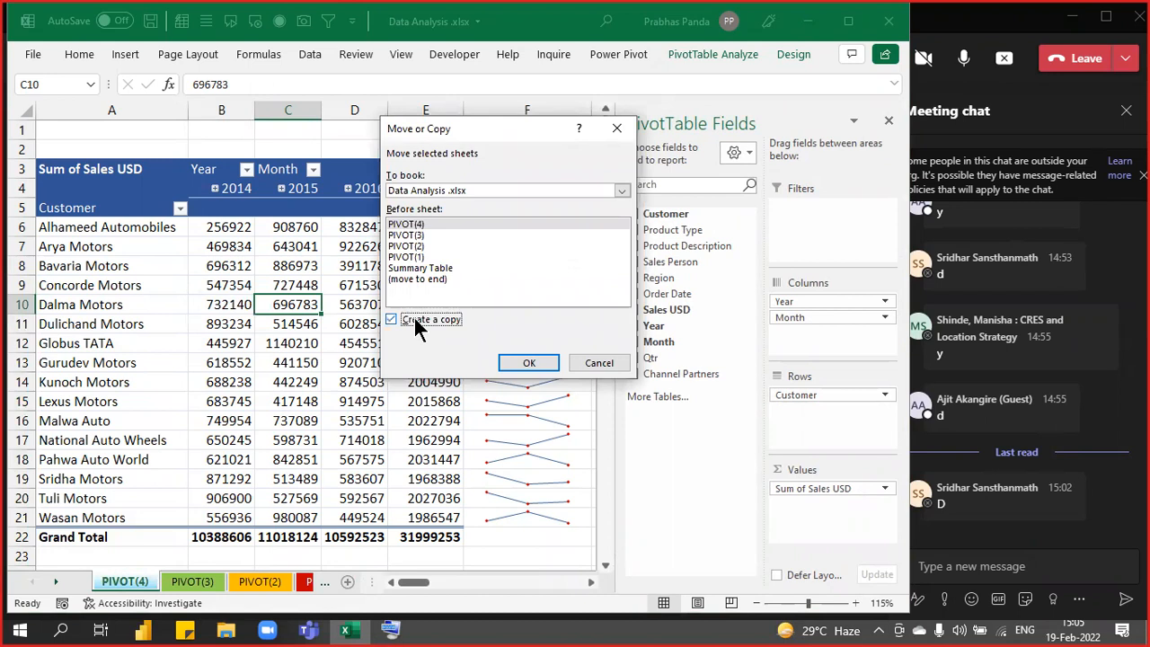
left_click(529, 362)
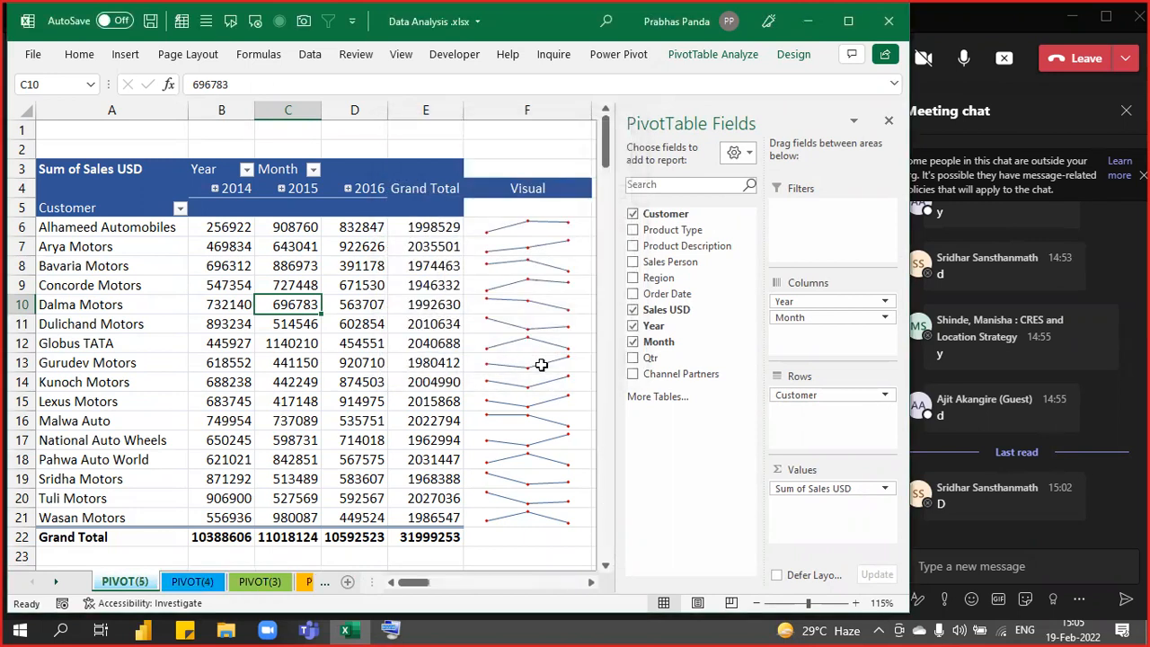
Set the tab color of the PIVOT(5) sheet to the standard dark blue.
right_click(135, 579)
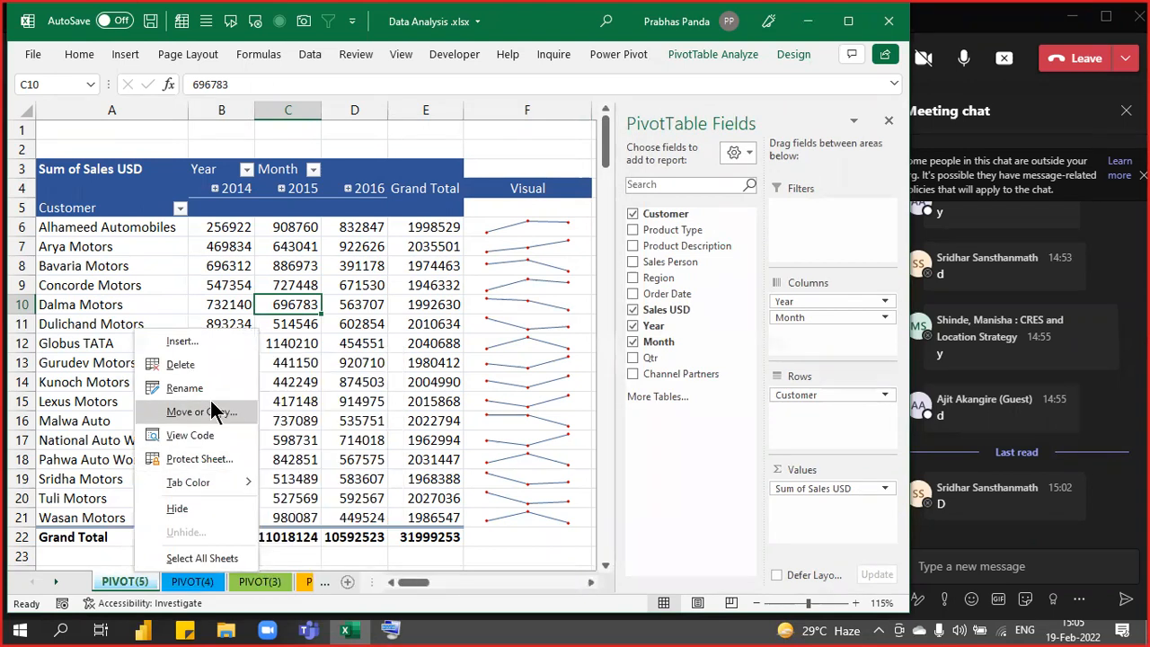
mouse_move(211, 482)
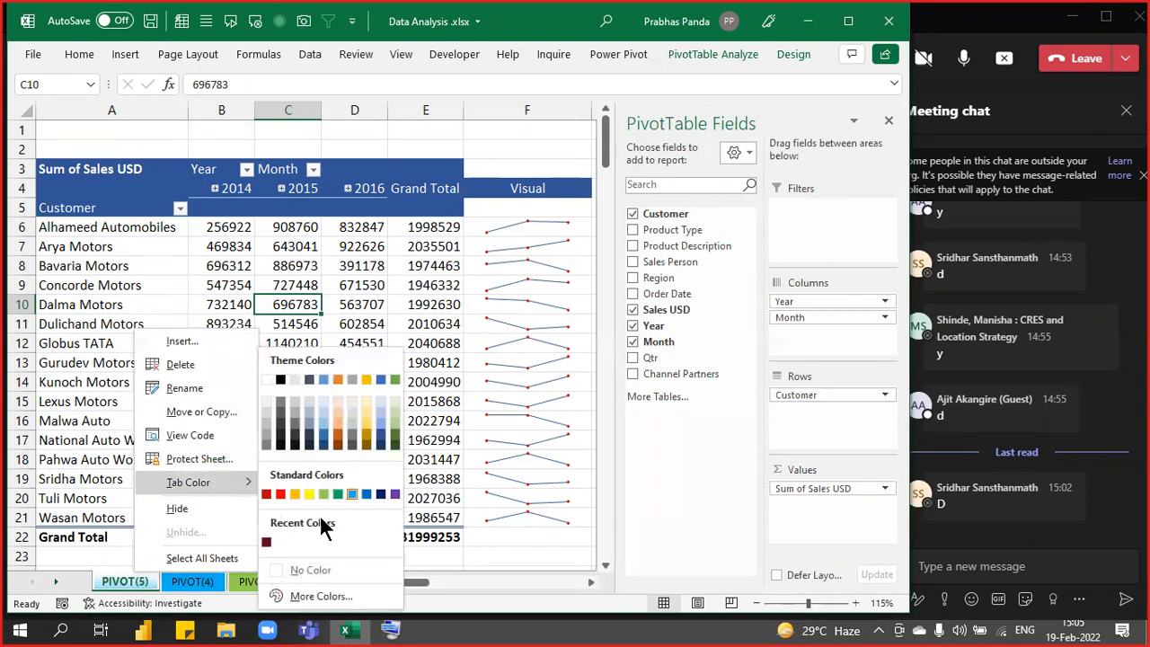
left_click(379, 494)
left_click(352, 305)
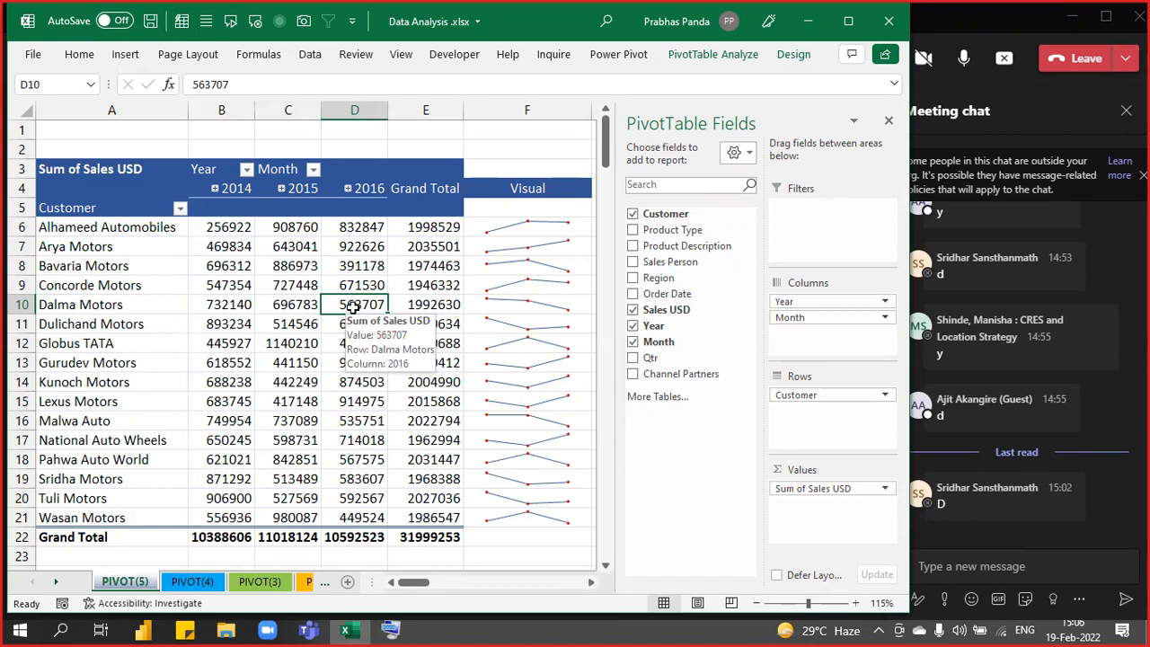
right_click(131, 585)
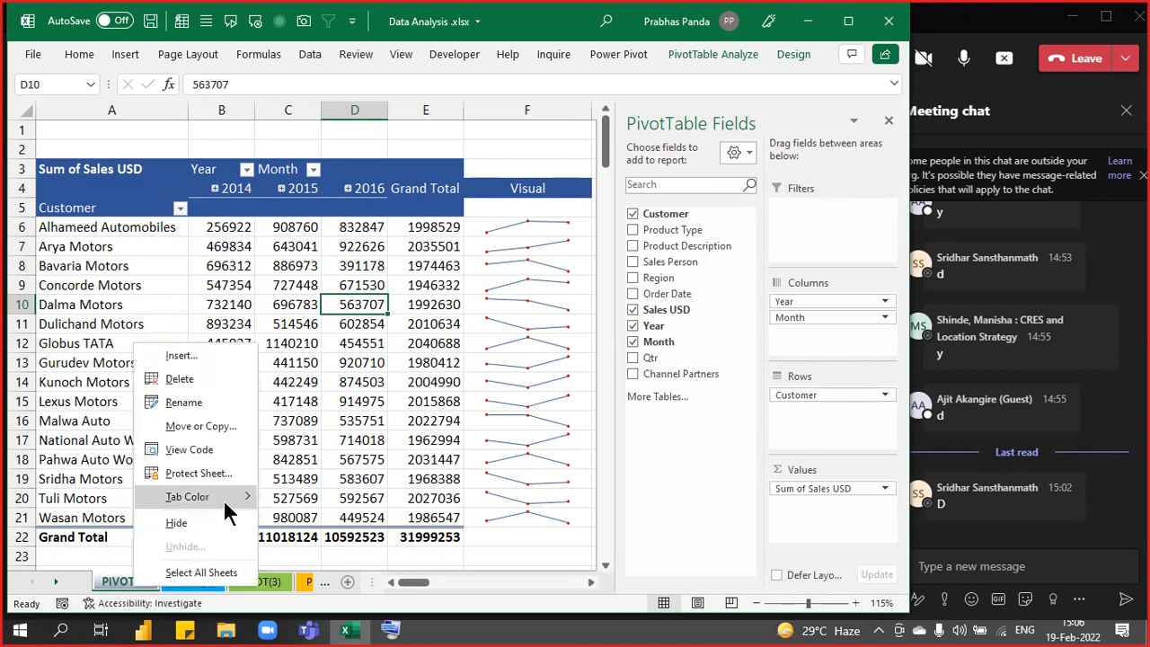
mouse_move(223, 499)
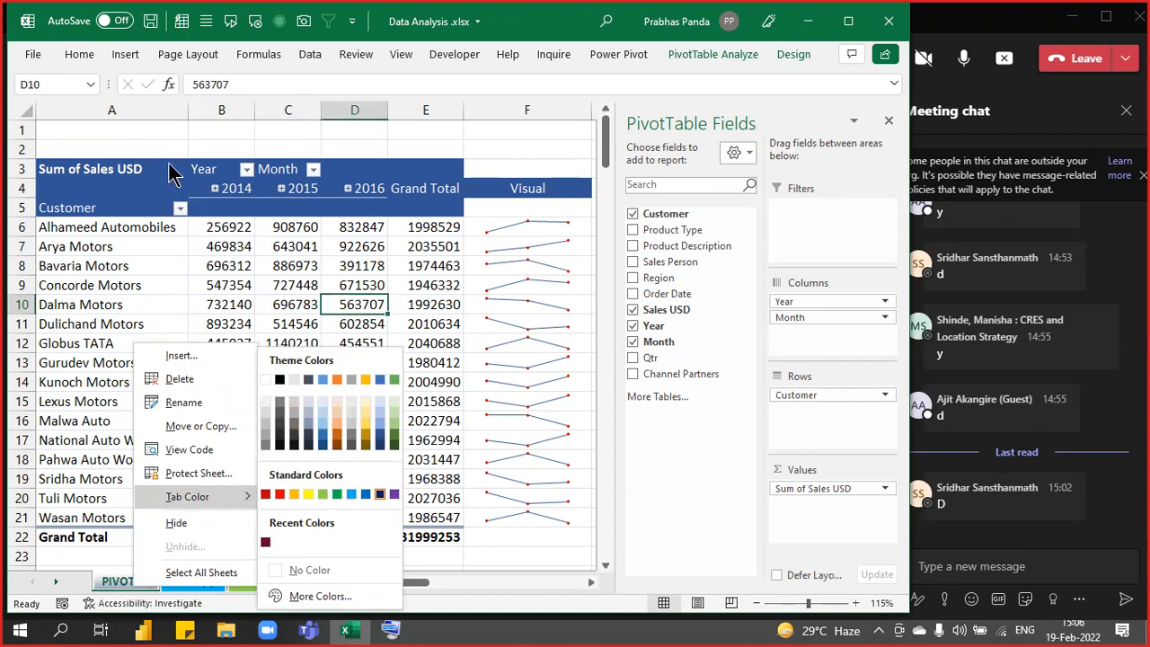
left_click(347, 279)
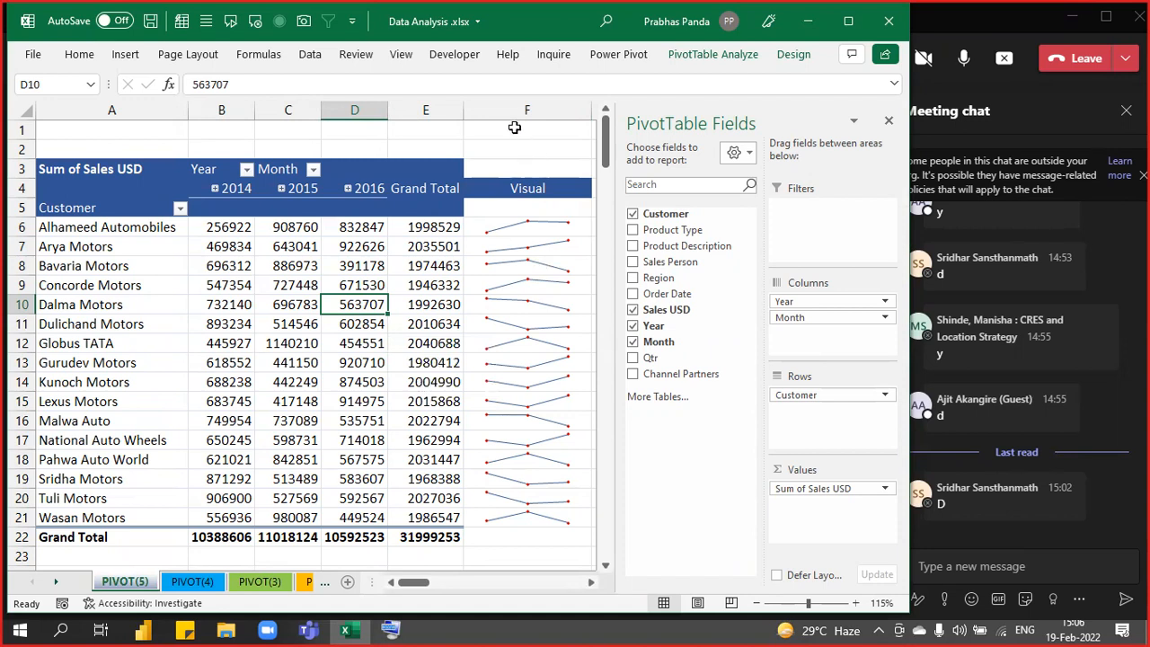
Delete column F, which holds the Visual sparklines, from the PIVOT(5) sheet.
left_click(569, 109)
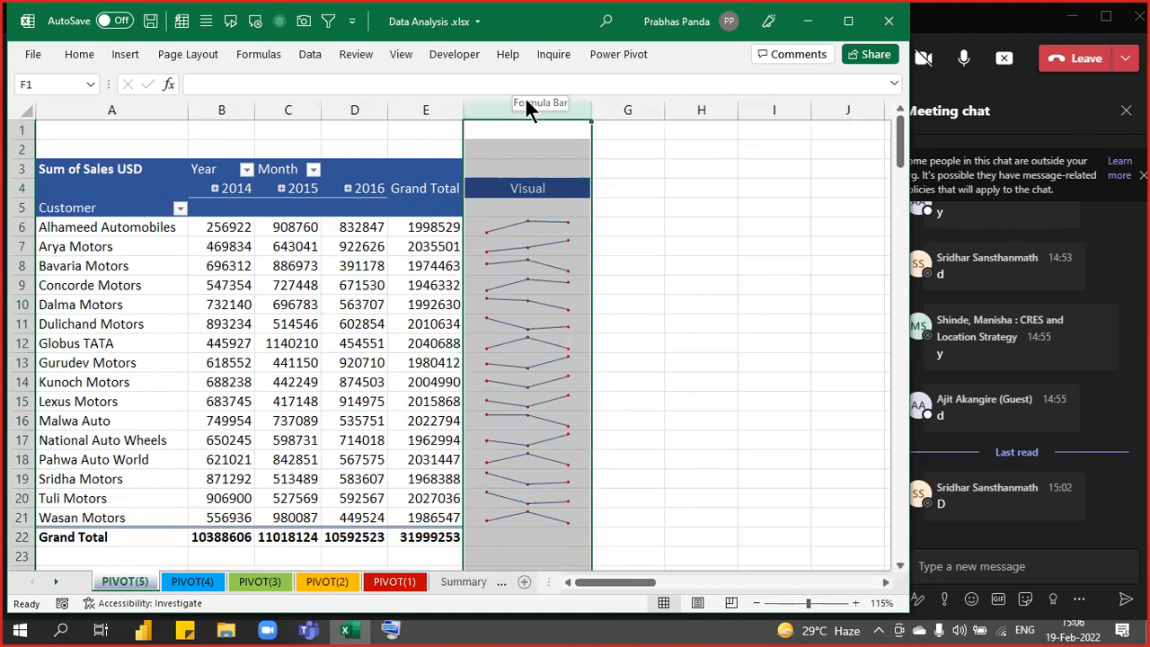
key("ctrl+minus")
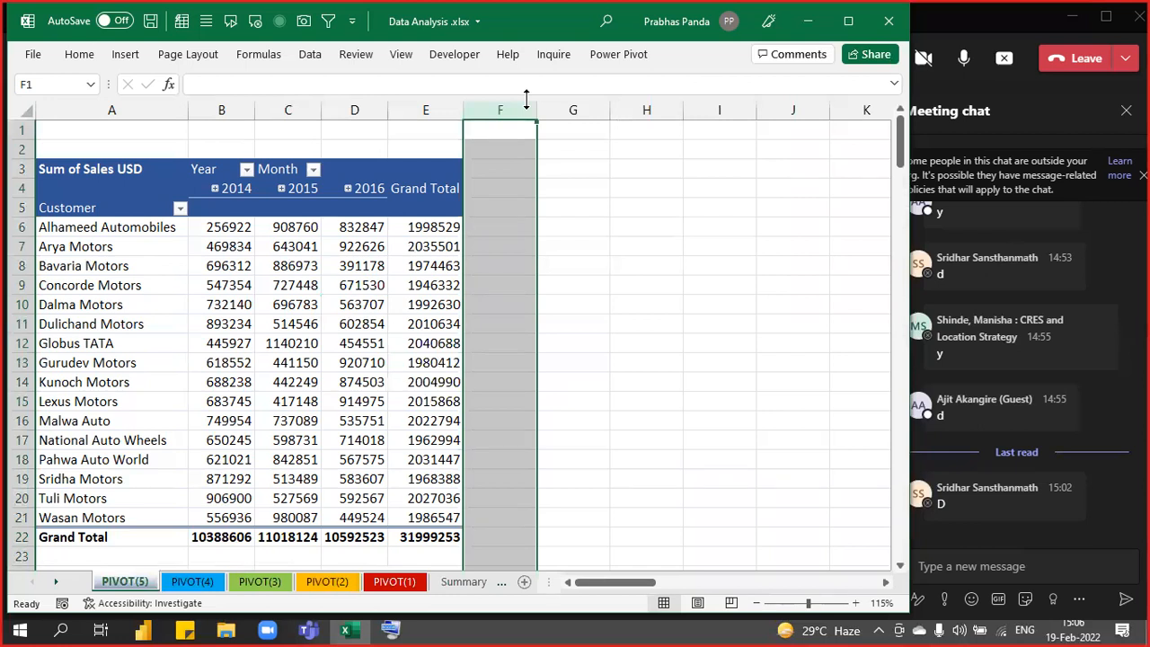
Remove the Customer and Month fields from the pivot table and add Product Description as its row field.
left_click(253, 363)
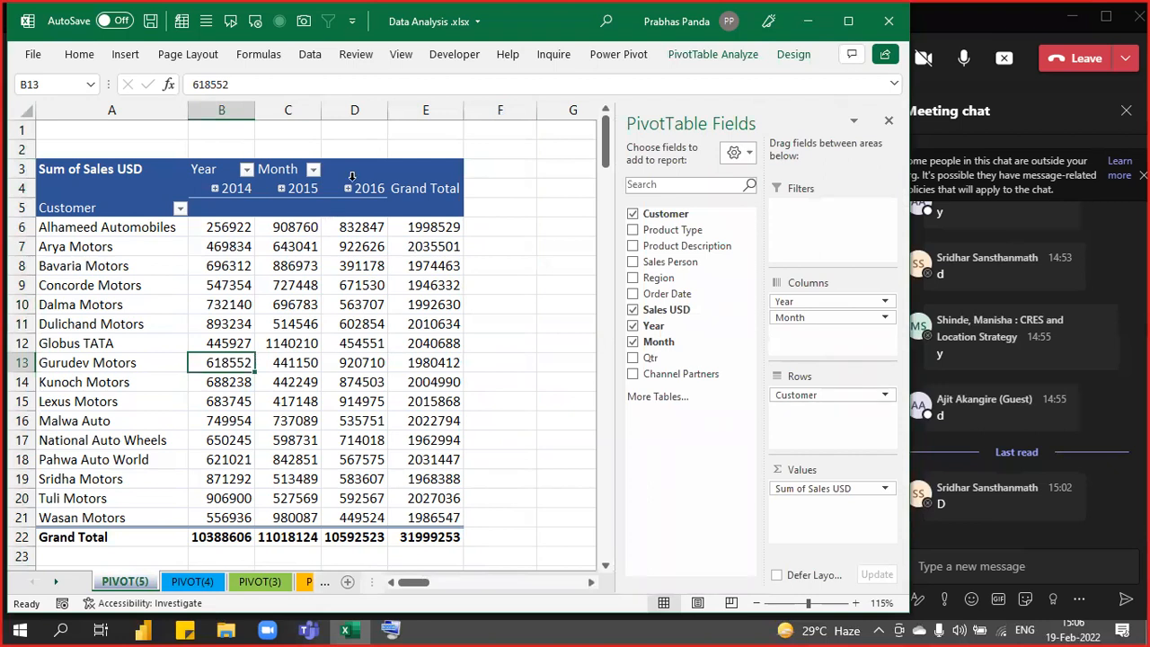
left_click(632, 213)
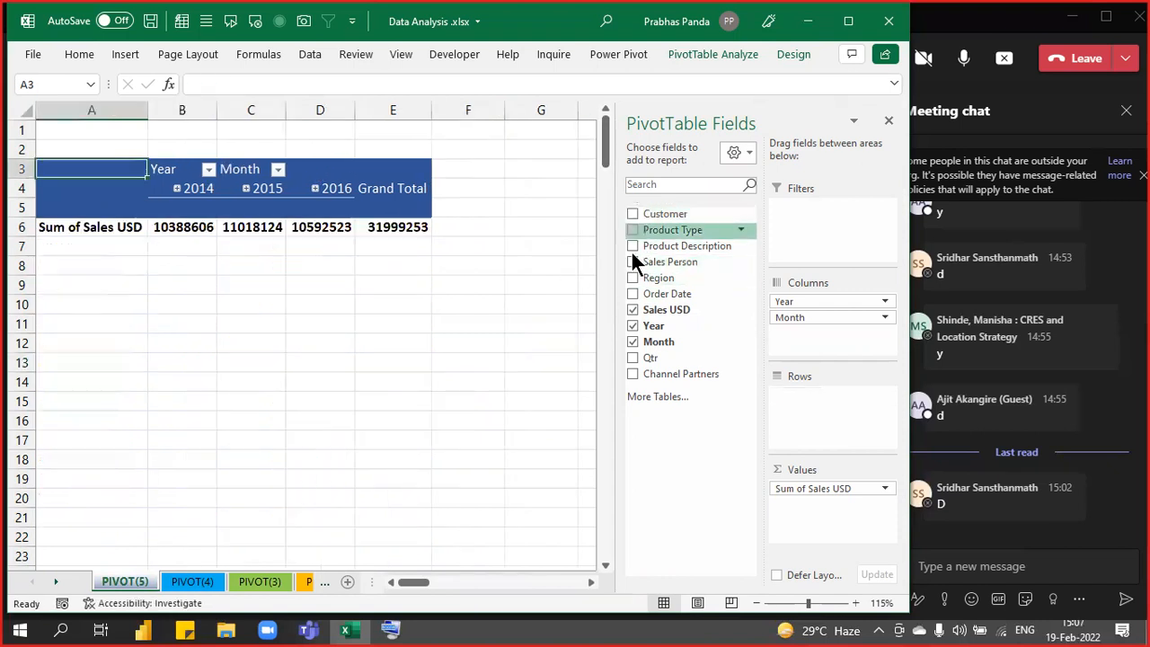
left_click(633, 342)
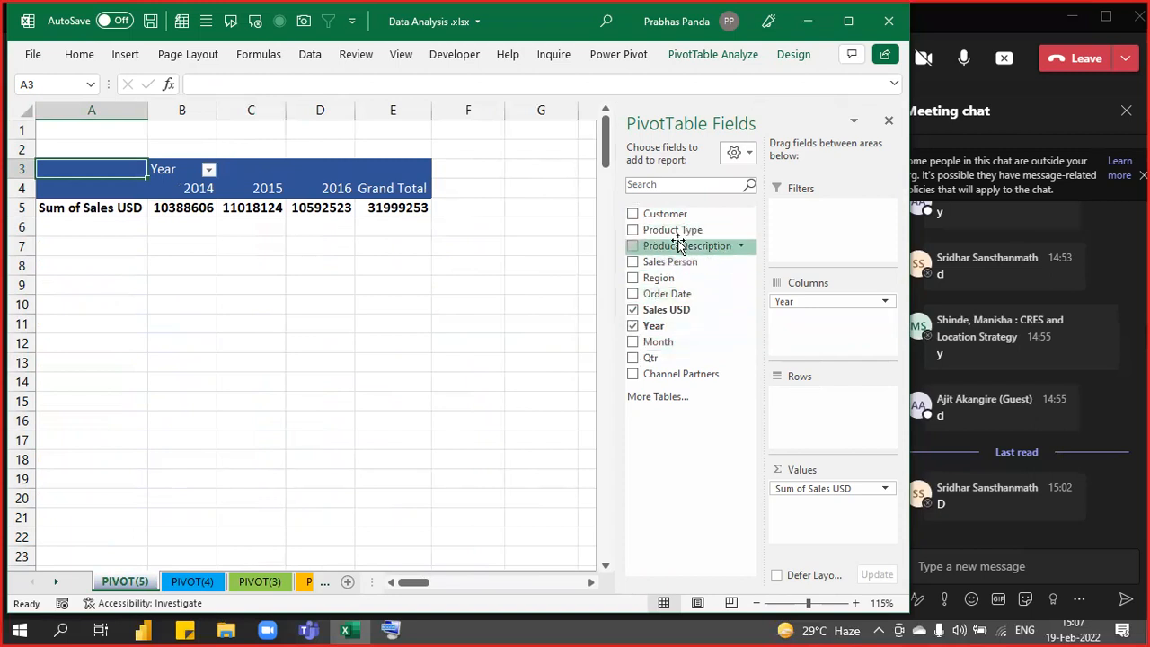
left_click_drag(680, 247, 845, 433)
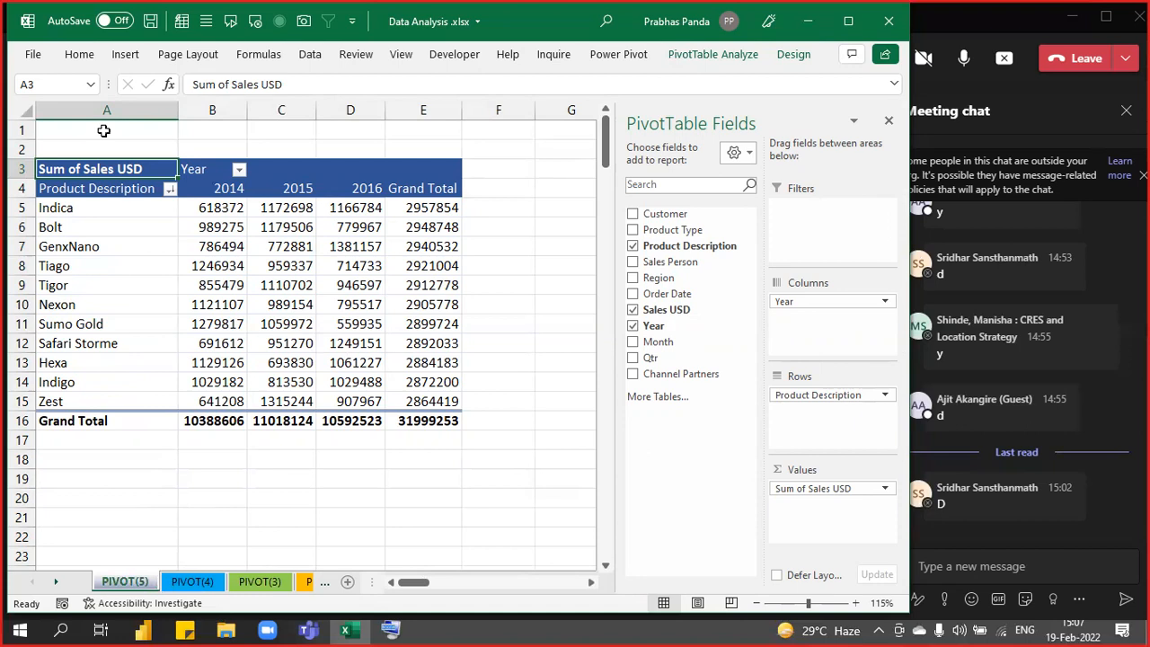
left_click_drag(235, 109, 324, 130)
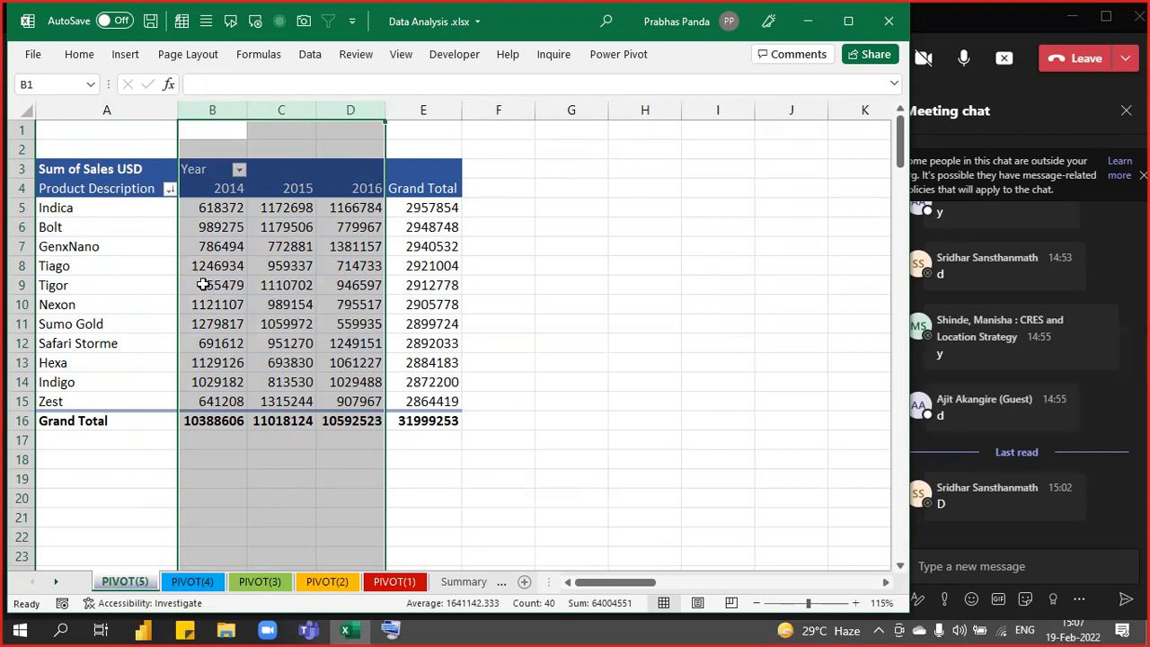
mouse_move(204, 285)
mouse_move(260, 364)
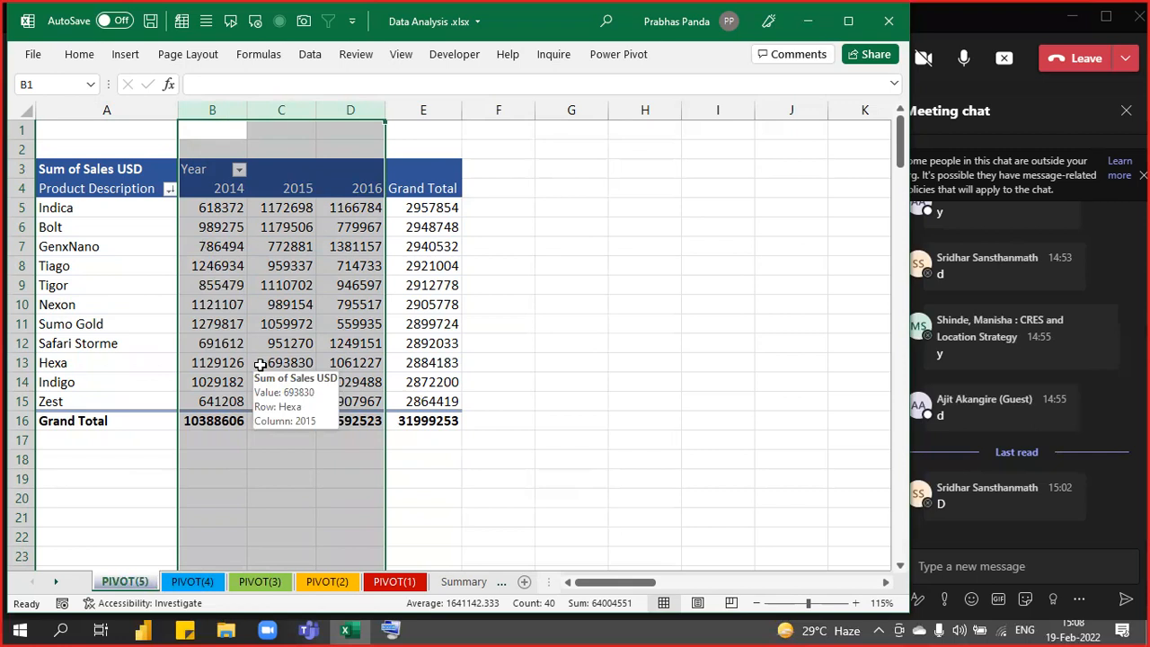
left_click(332, 284)
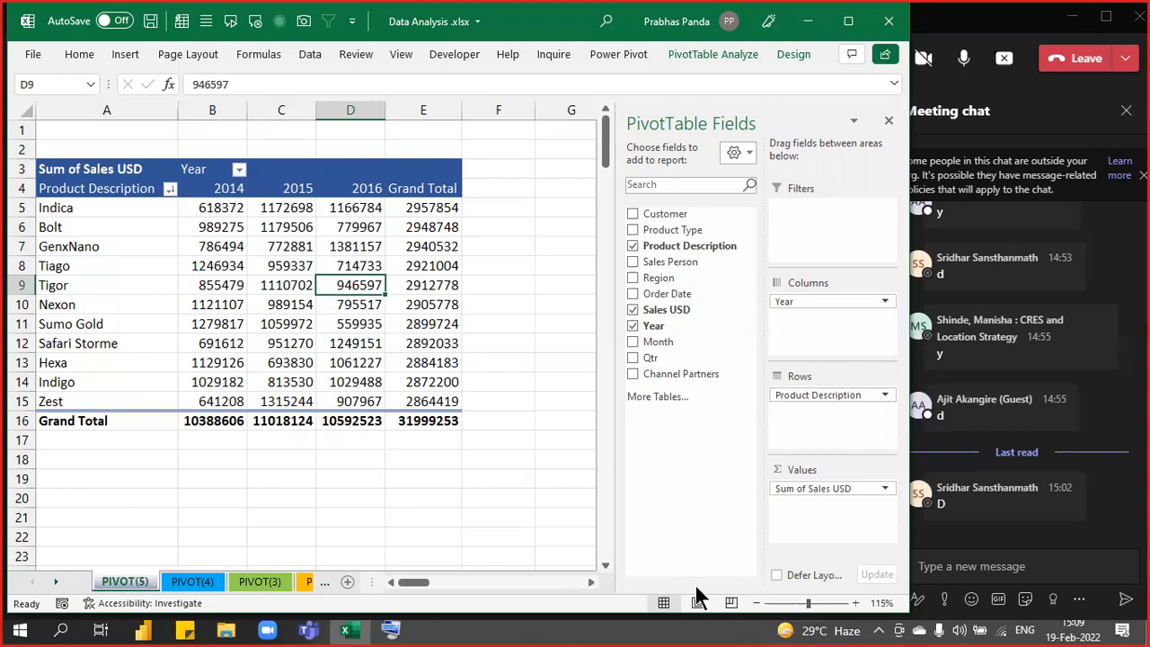
left_click(469, 463)
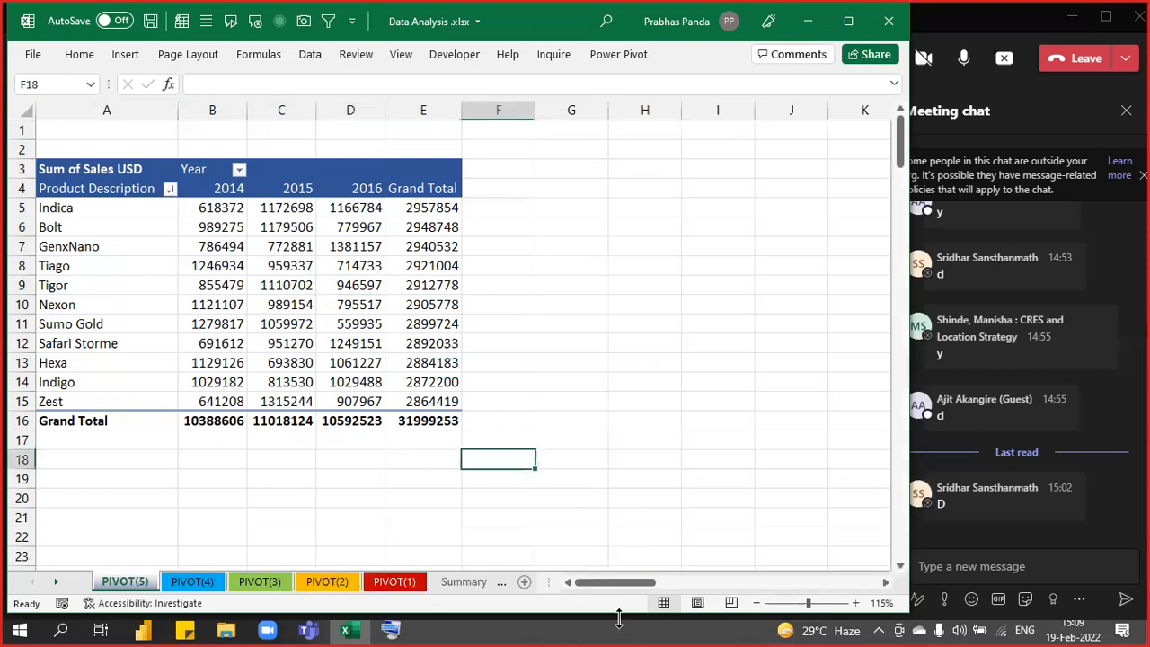
Add the column header Incentive in cell L4 of the Summary Table sheet, next to Channel Partners.
left_click(465, 583)
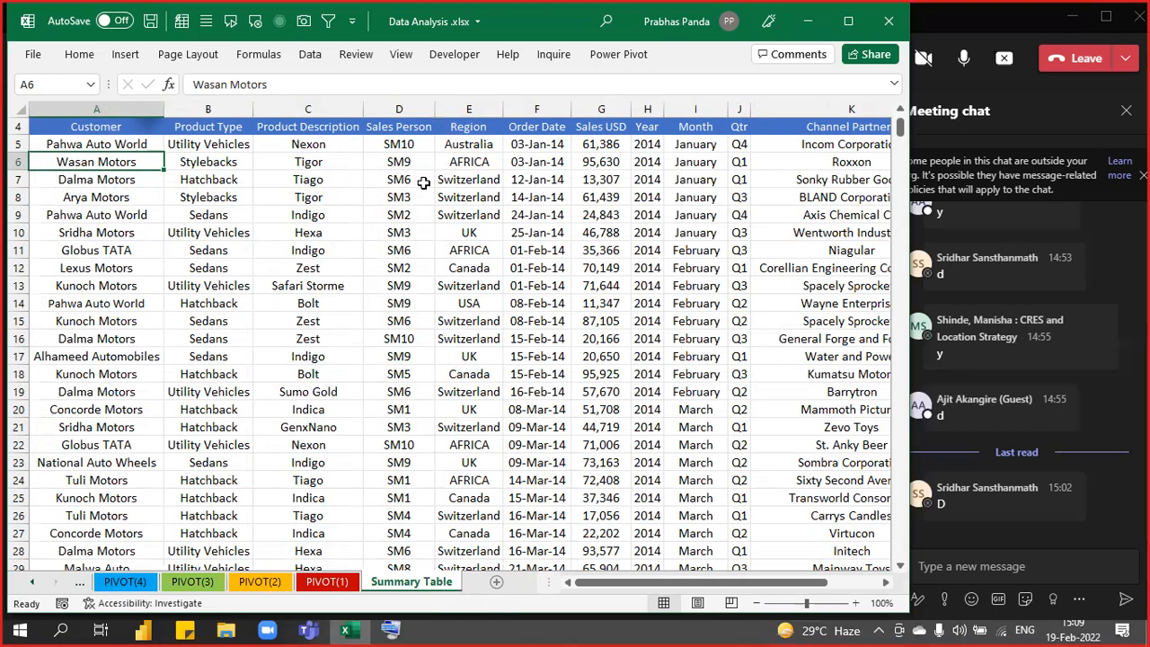
key("Up")
key("Up")
key("ctrl+Right")
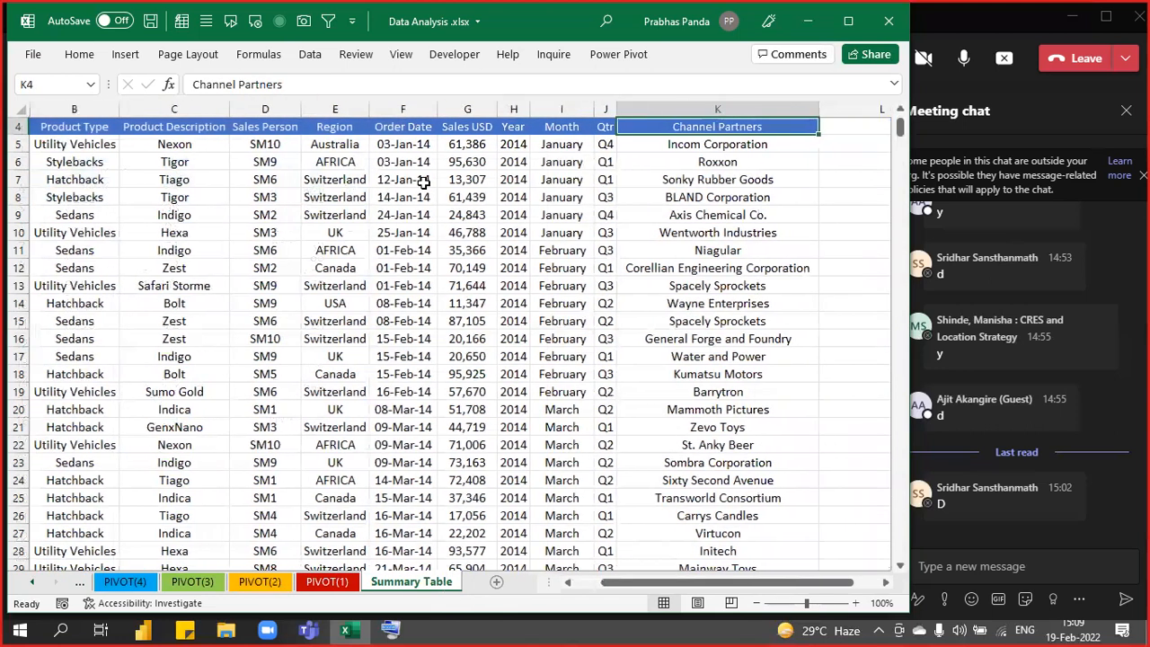
scroll(727, 403, "up", 1)
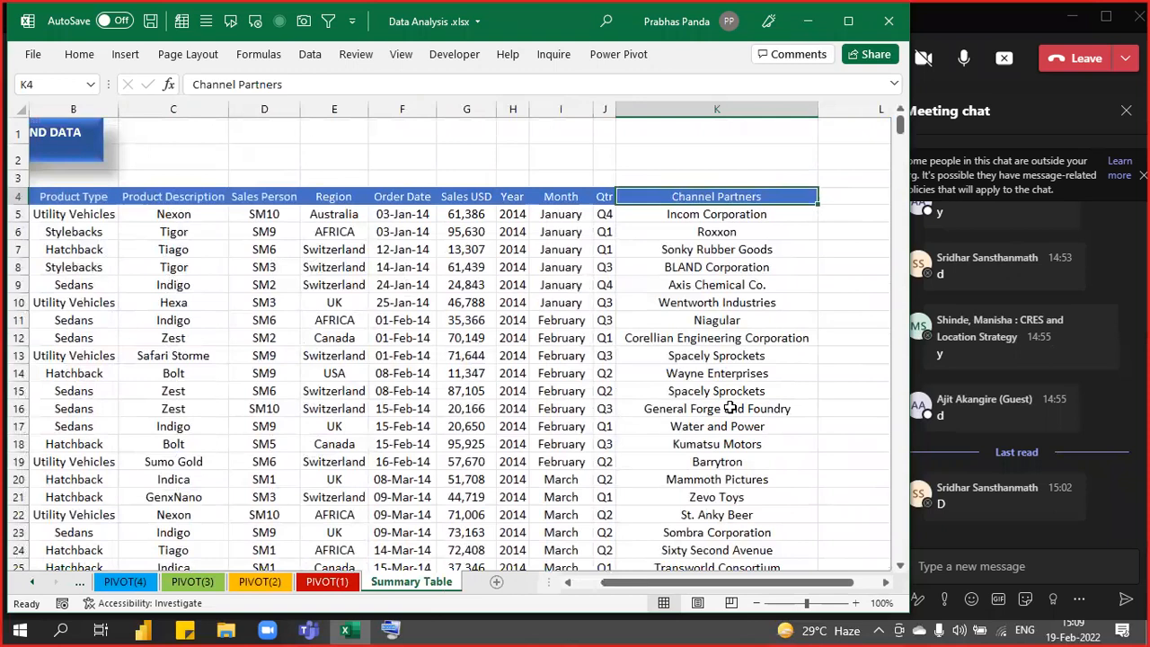
key("Right")
key("Right")
key("Right")
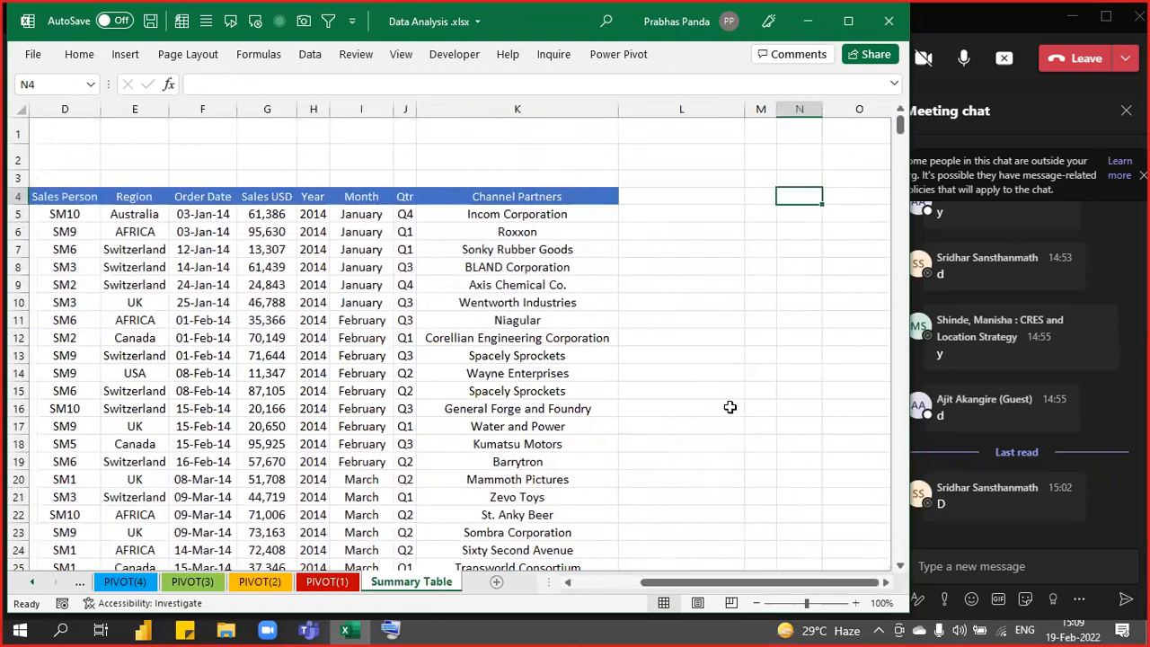
key("Left")
key("Left")
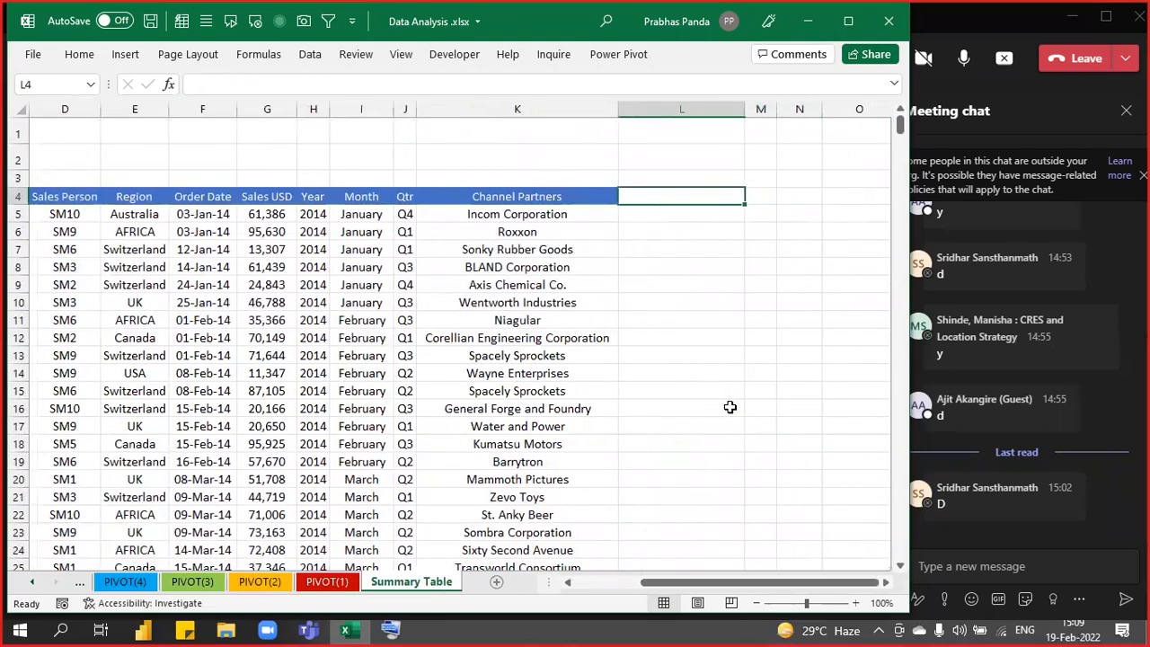
type("In")
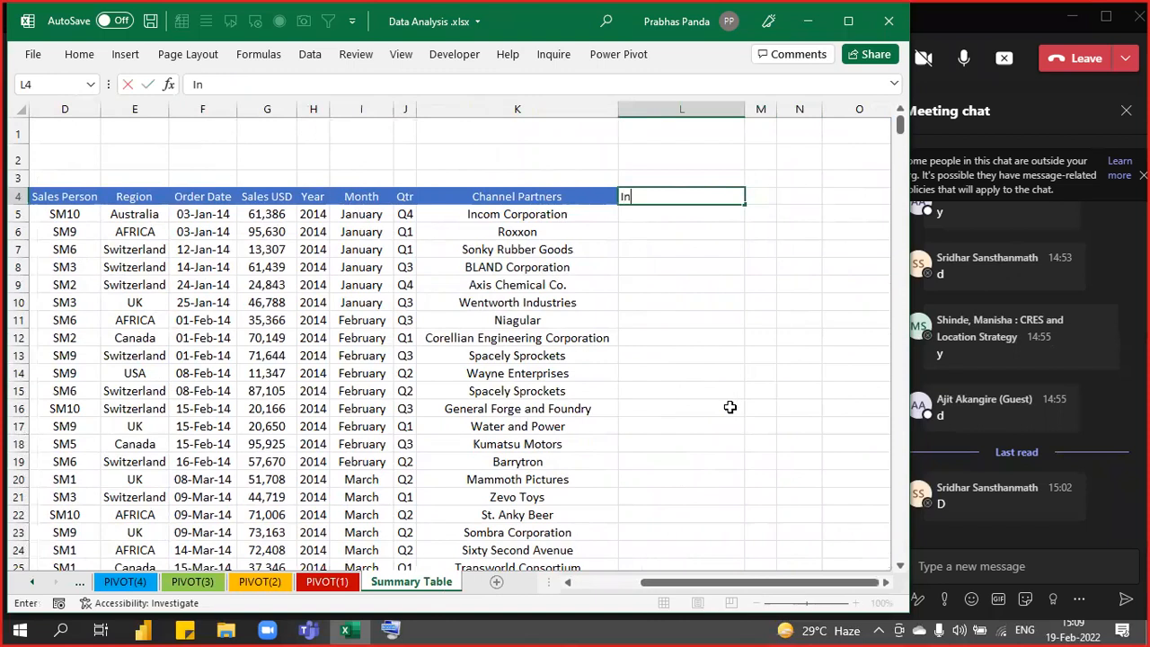
type("centive")
key("Return")
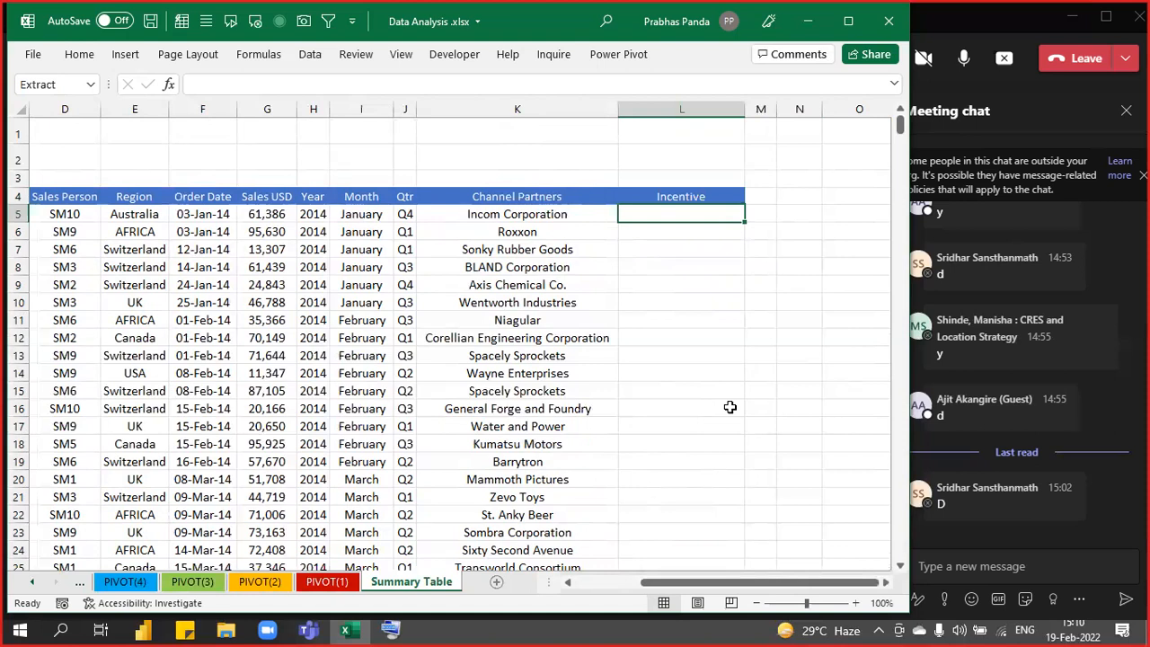
Enter the formula =G5*2% in cell L5 to calculate the incentive from Sales USD.
type("=")
key("Left")
key("Left")
key("Left")
key("Left")
key("Left")
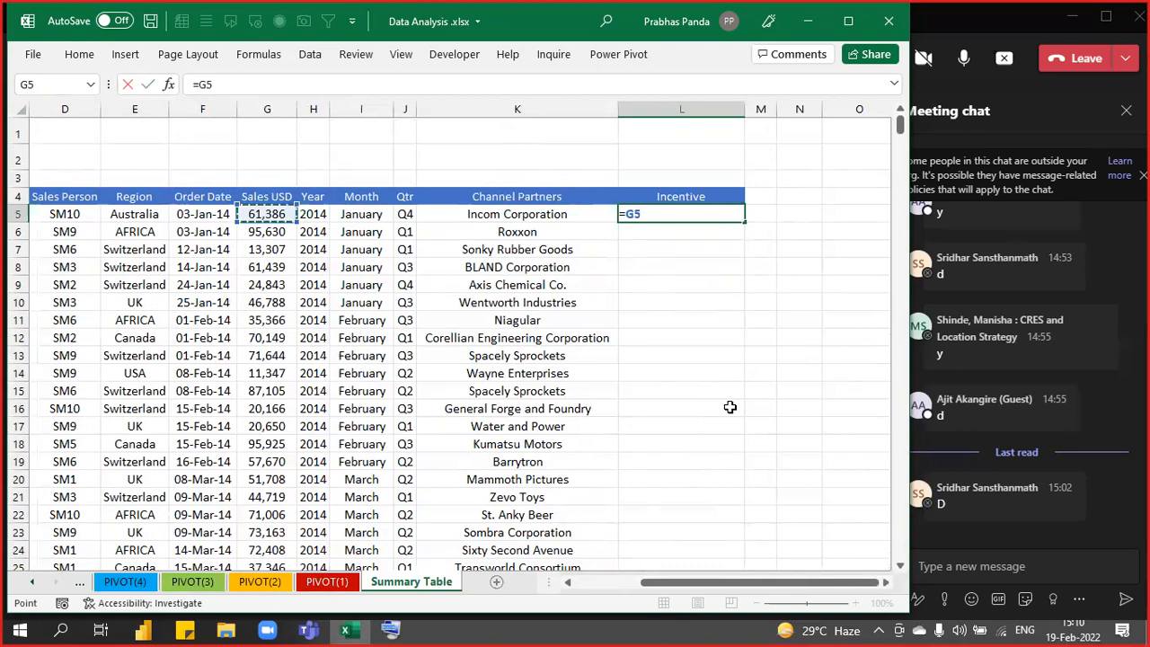
type("*2%")
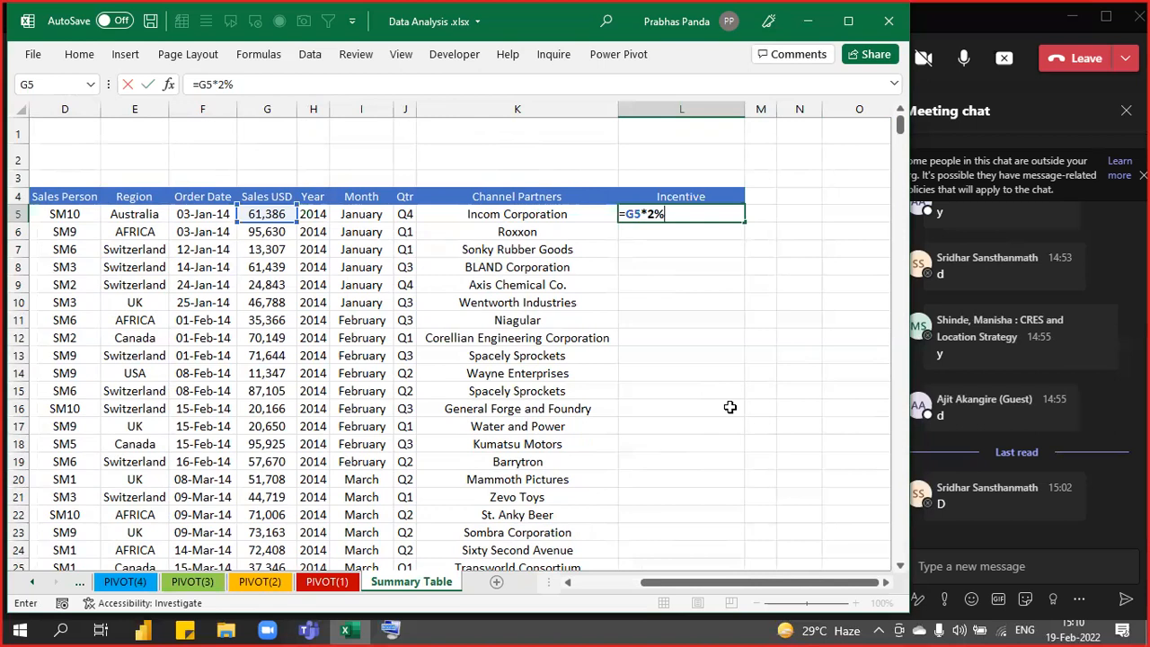
key("Return")
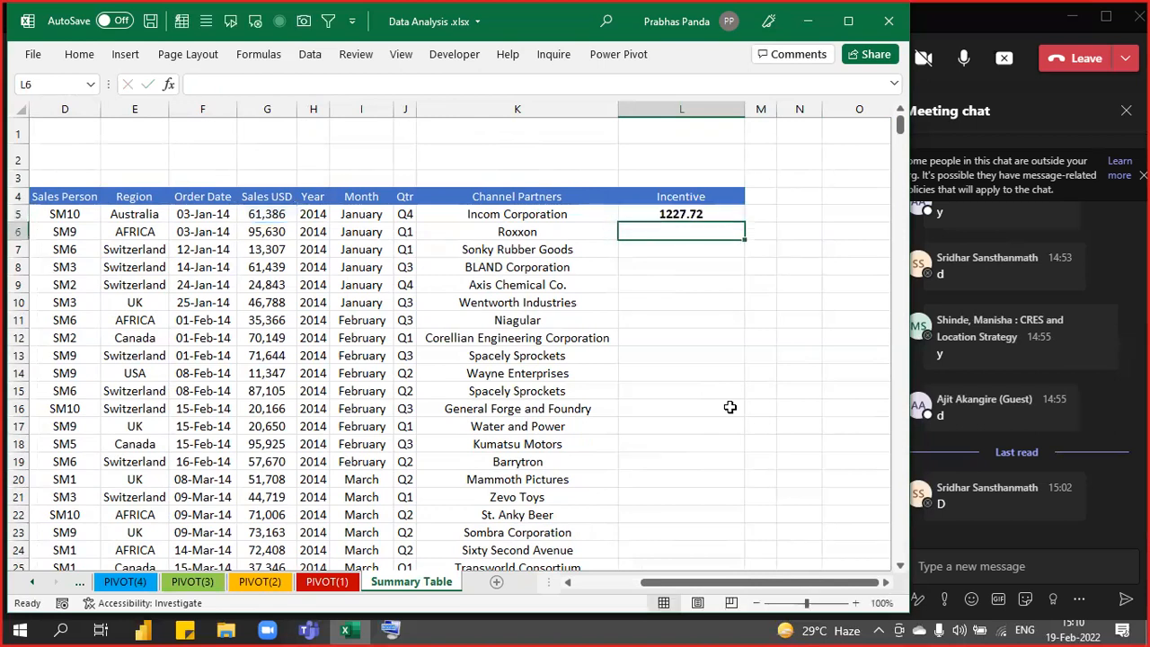
Fill the L5 incentive formula down the Incentive column for all data rows and recheck the formula.
left_click(708, 214)
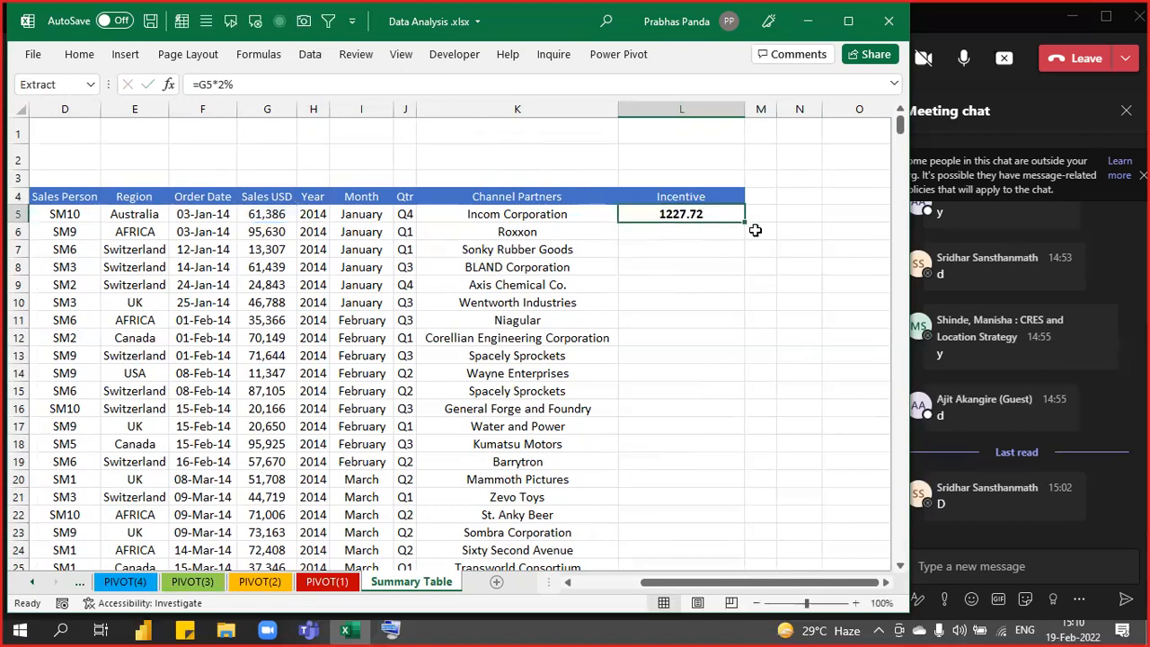
left_click_drag(746, 222, 746, 222)
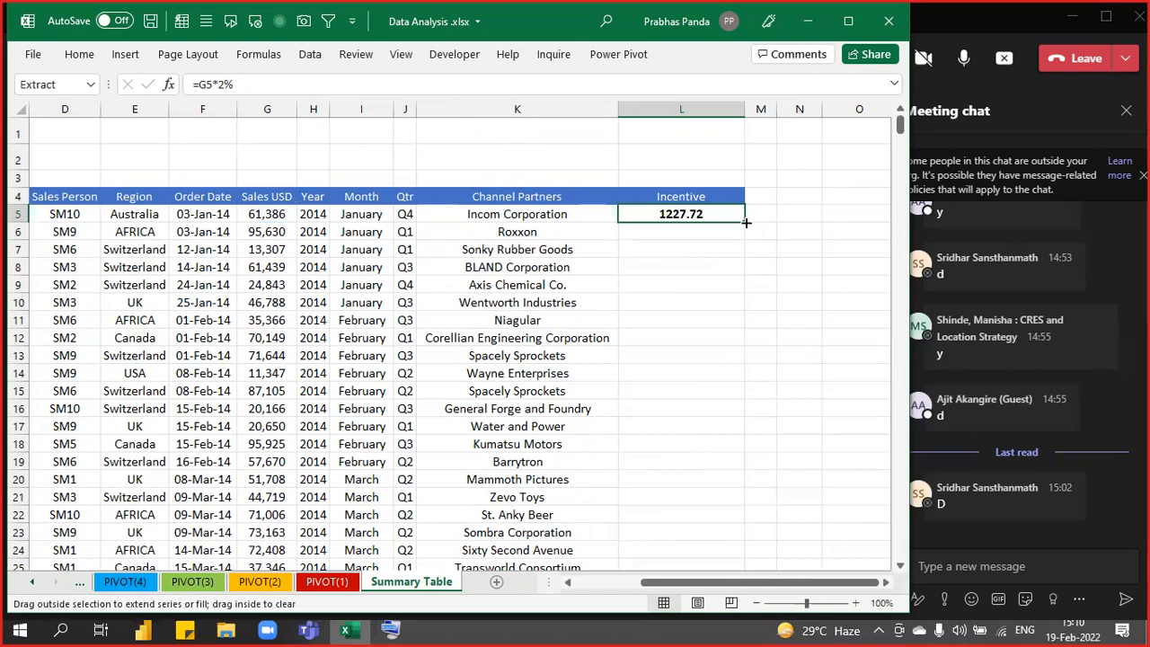
double_click(745, 222)
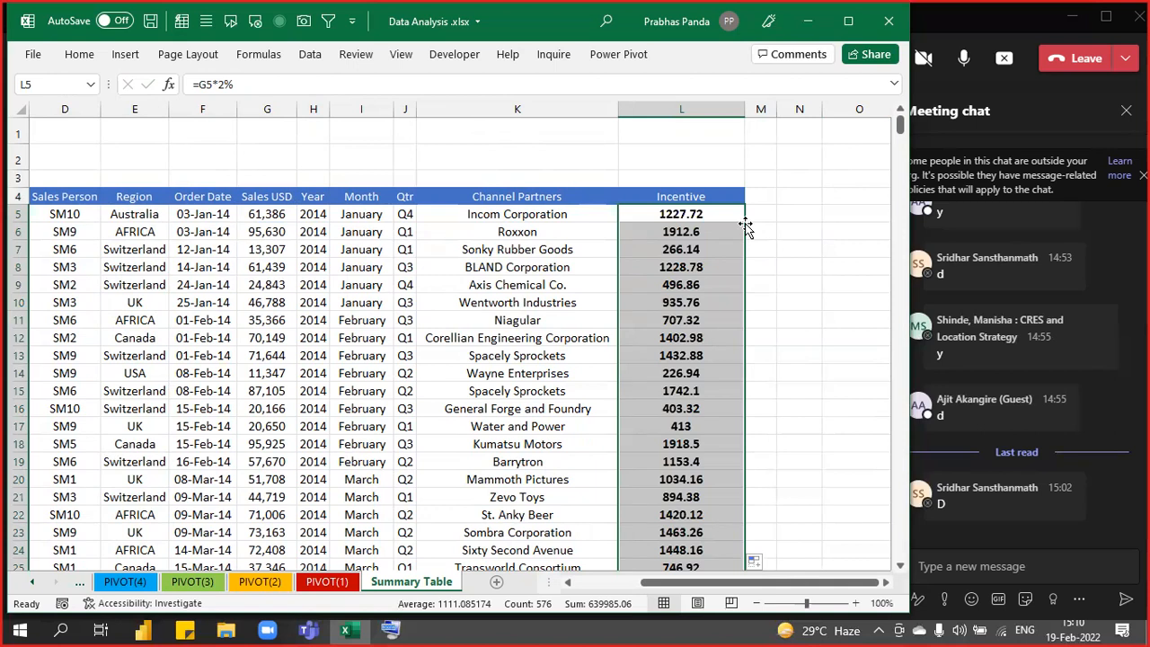
key("F2")
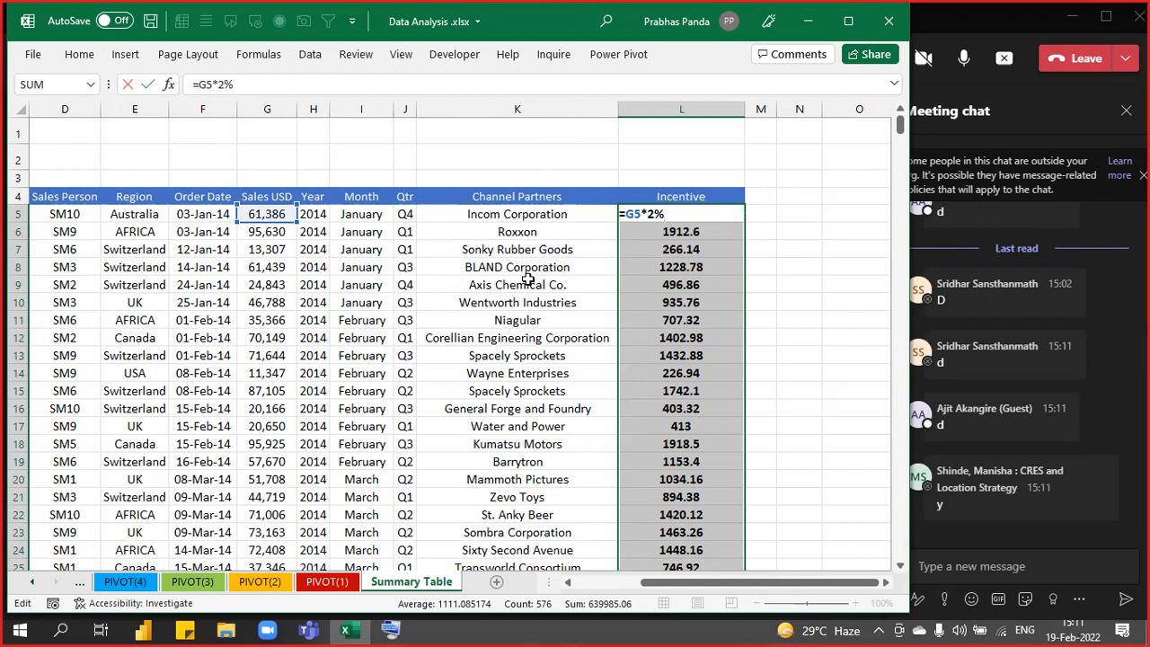
key("ctrl+Return")
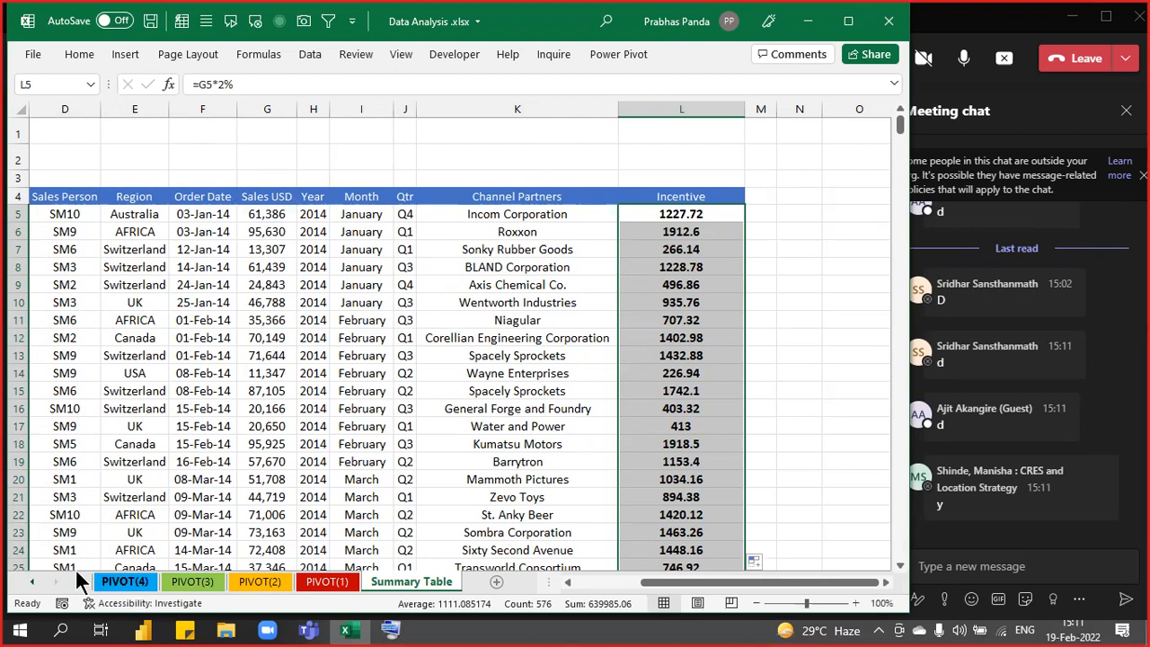
Return to the PIVOT(5) sheet and check the pivot table's field list for the Incentive field.
left_click_drag(548, 585, 625, 593)
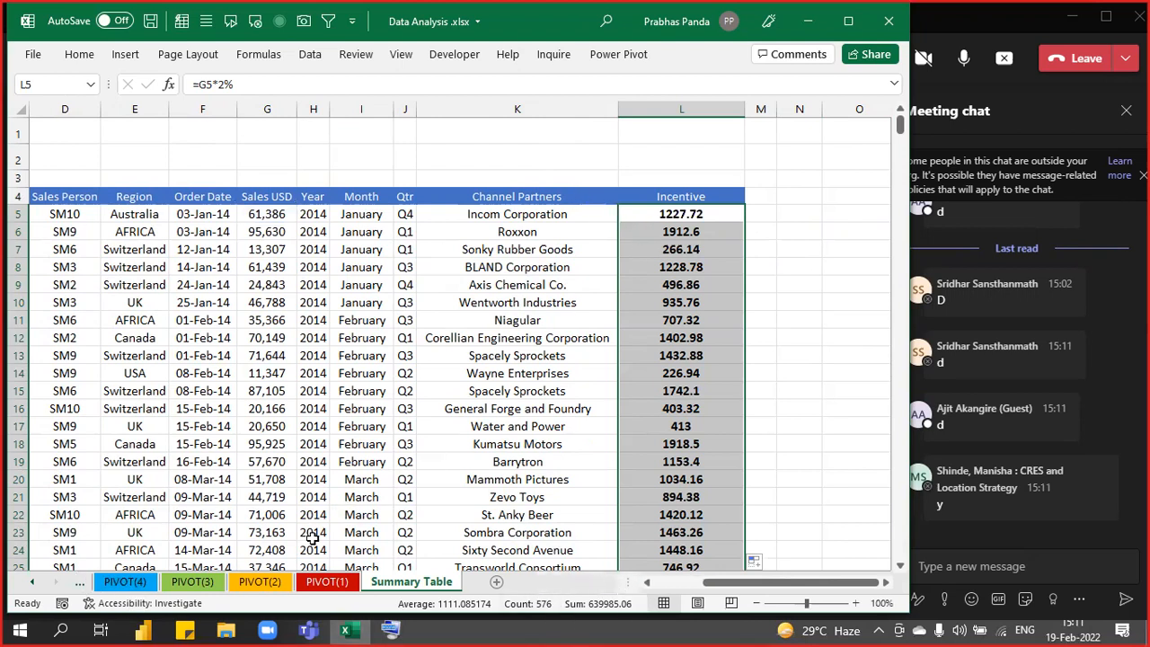
left_click(83, 584)
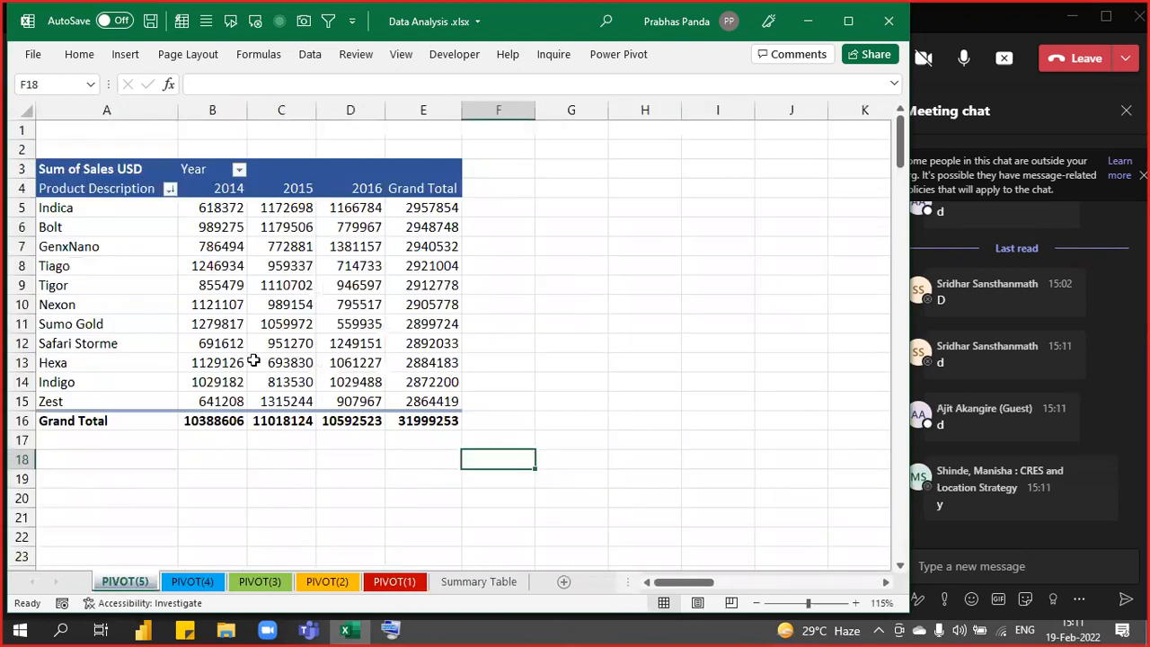
left_click(257, 360)
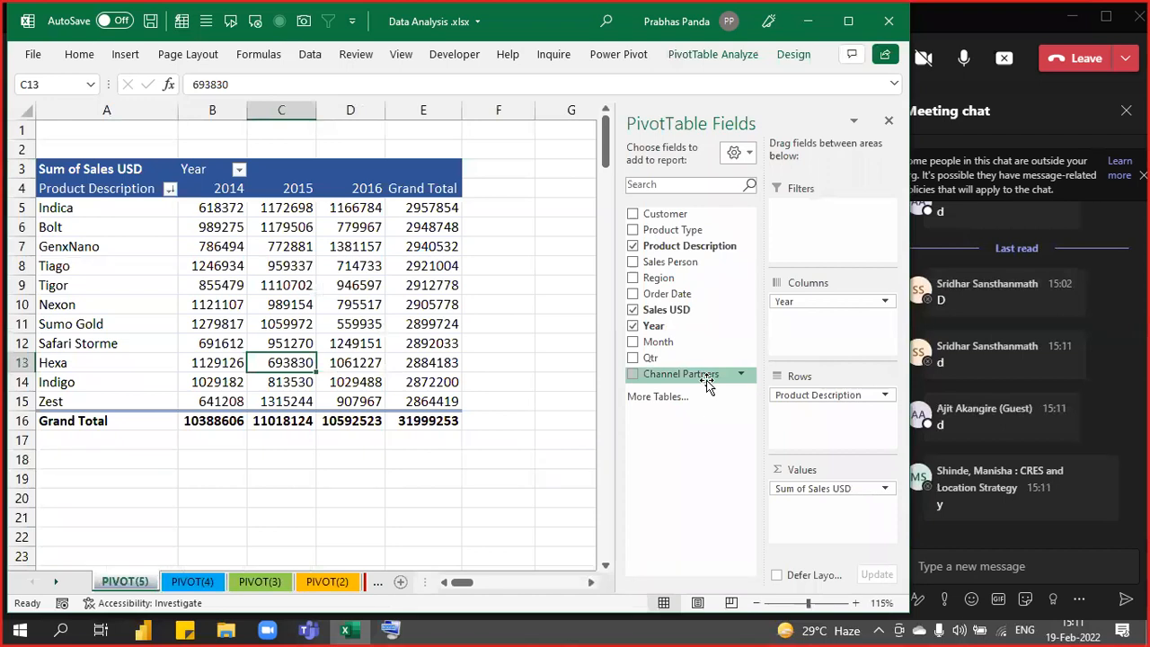
key("ctrl")
key("ctrl")
key("ctrl")
key("ctrl")
key("ctrl")
key("ctrl")
key("ctrl")
key("ctrl")
key("ctrl")
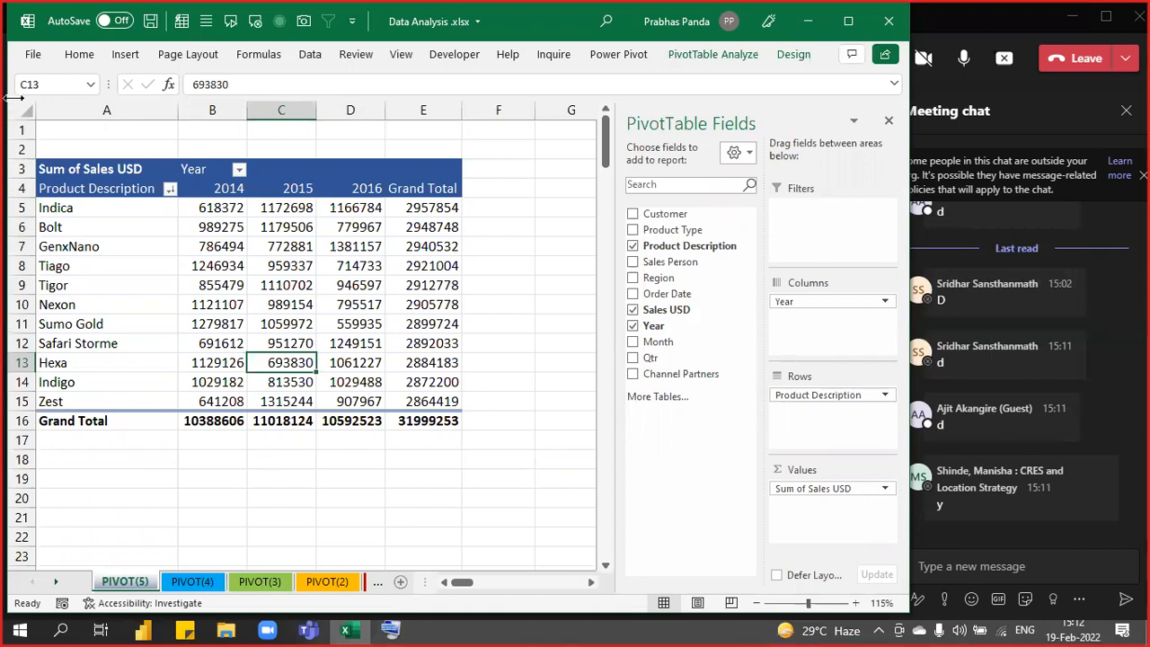
Refresh the product sales pivot table on the PIVOT(5) sheet.
right_click(261, 245)
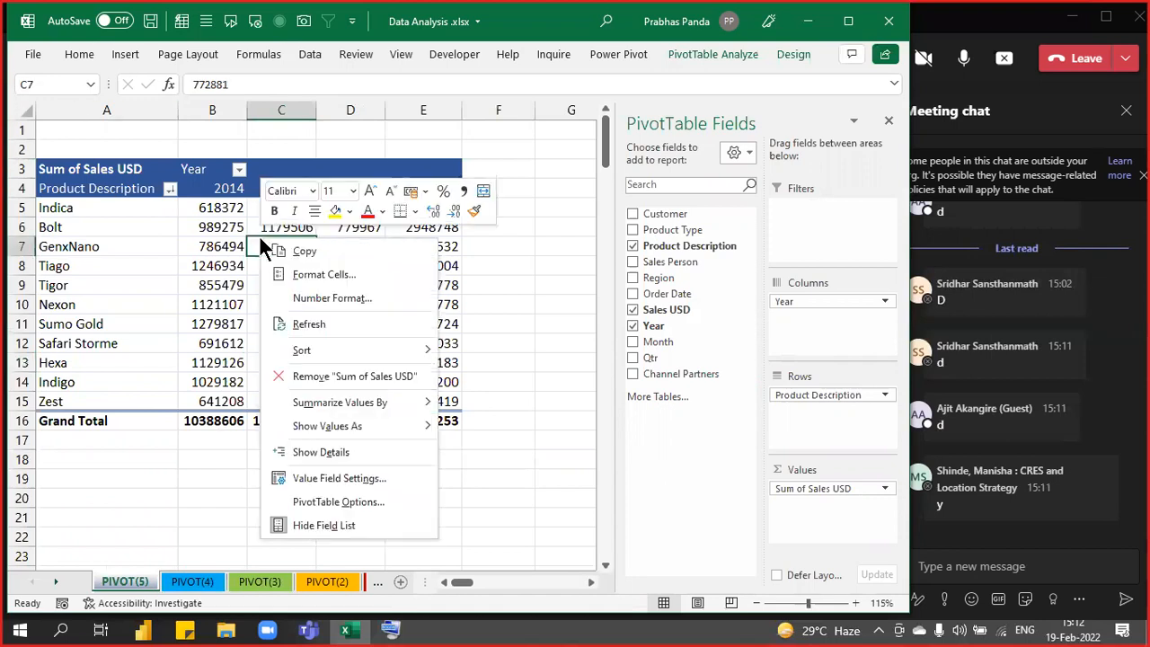
left_click(326, 323)
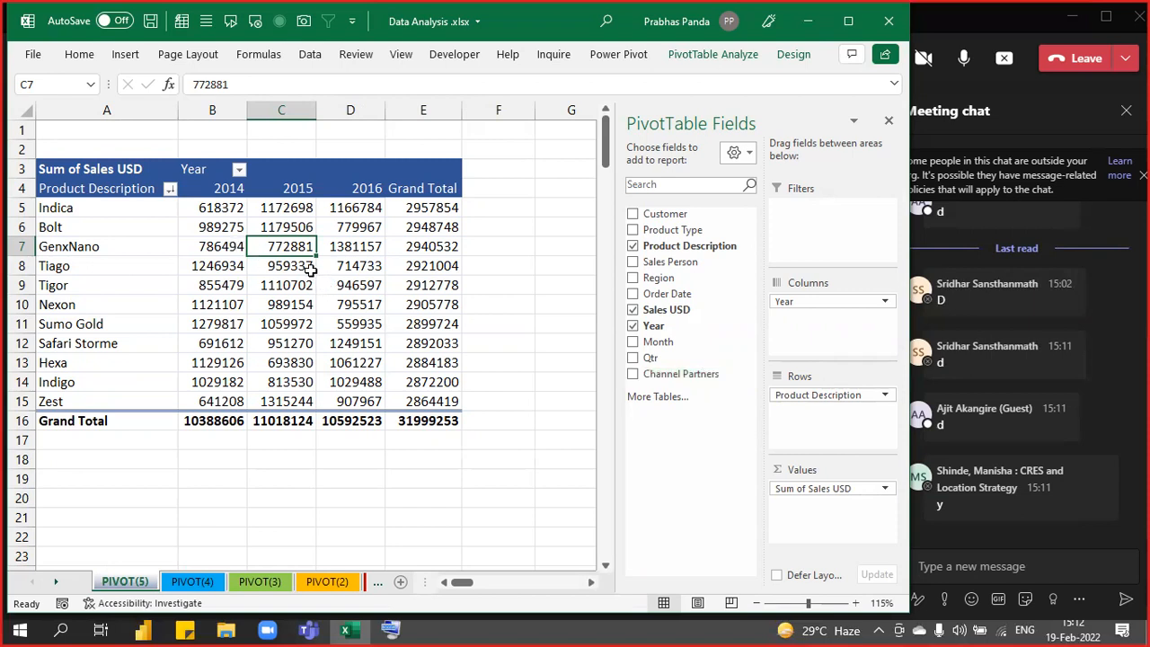
left_click(267, 227)
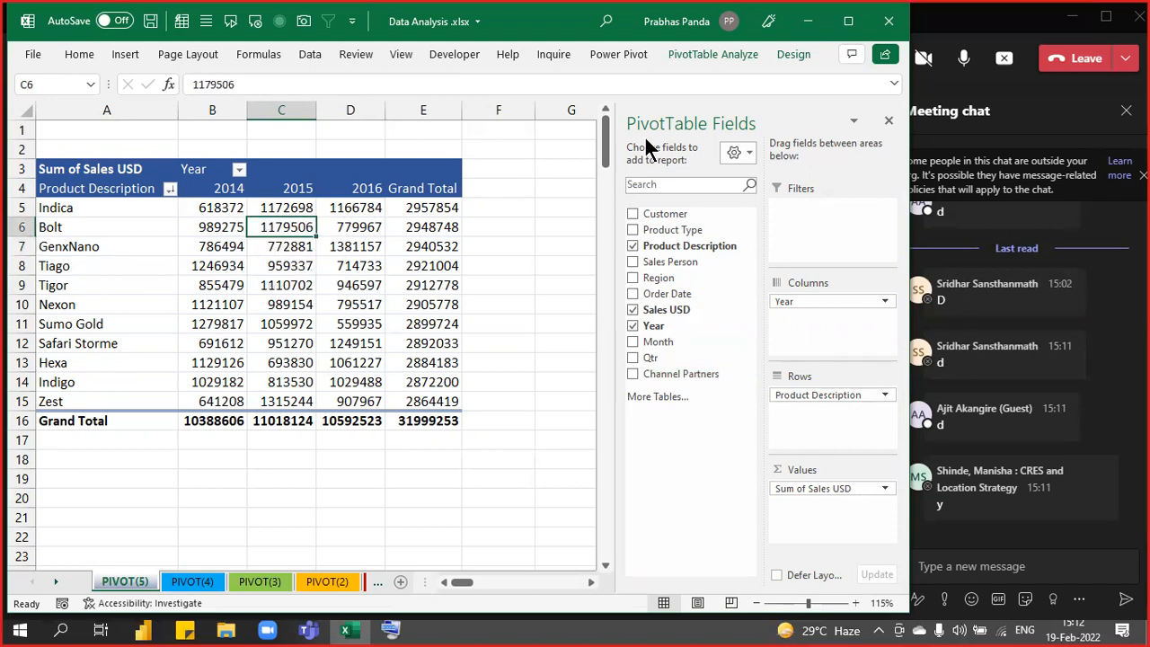
Examine the pivot table's calculation options, including the Calculated Field command.
left_click(727, 53)
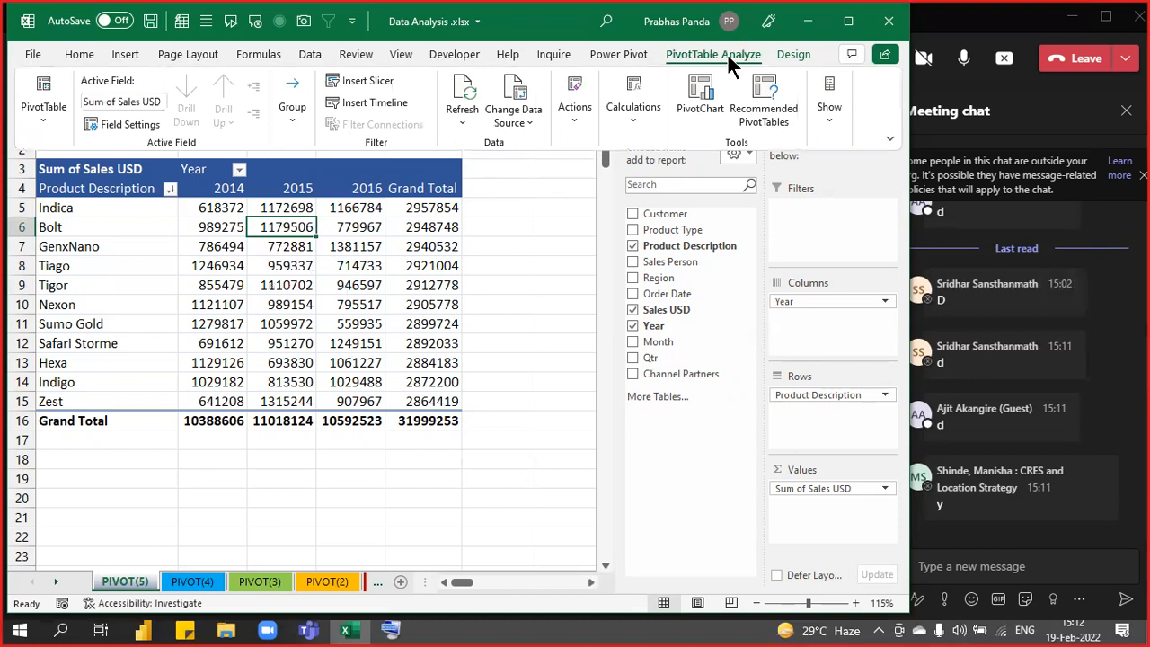
key("ctrl")
key("ctrl")
key("ctrl")
key("ctrl")
key("ctrl")
key("ctrl")
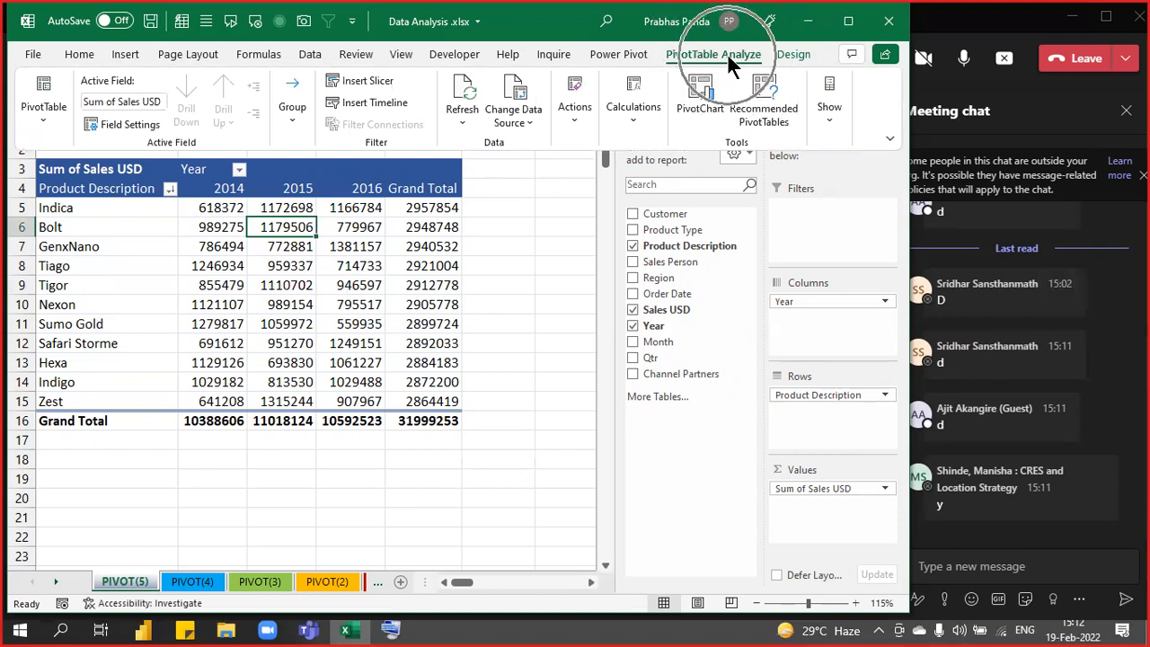
key("ctrl")
key("ctrl")
key("ctrl")
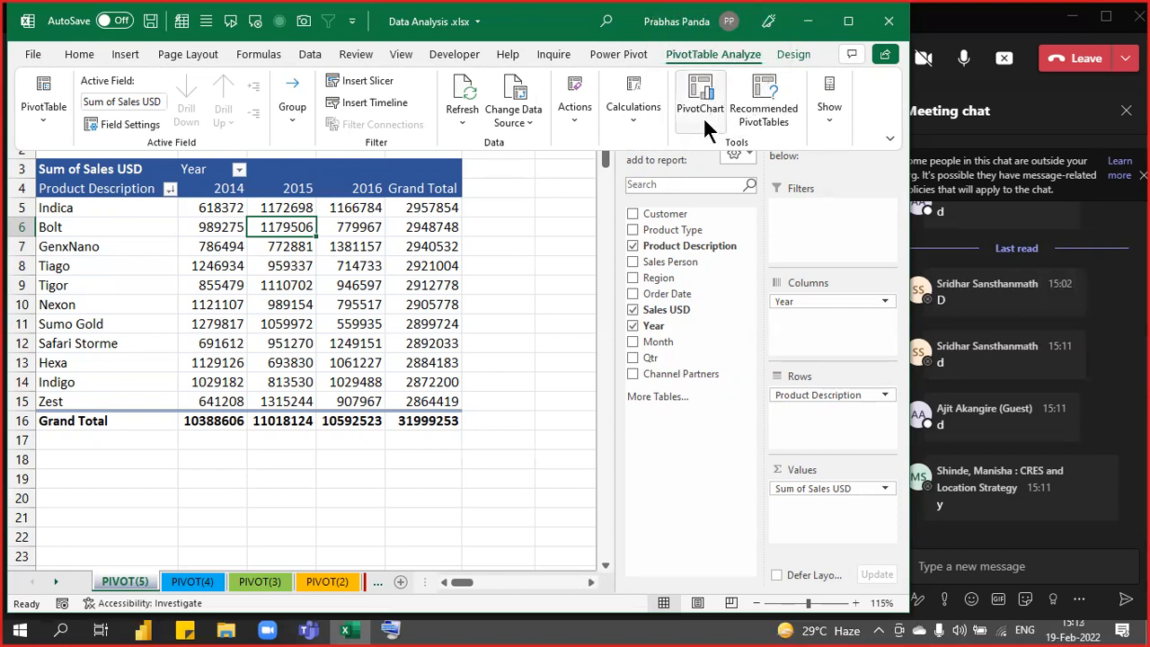
left_click(652, 113)
left_click(657, 198)
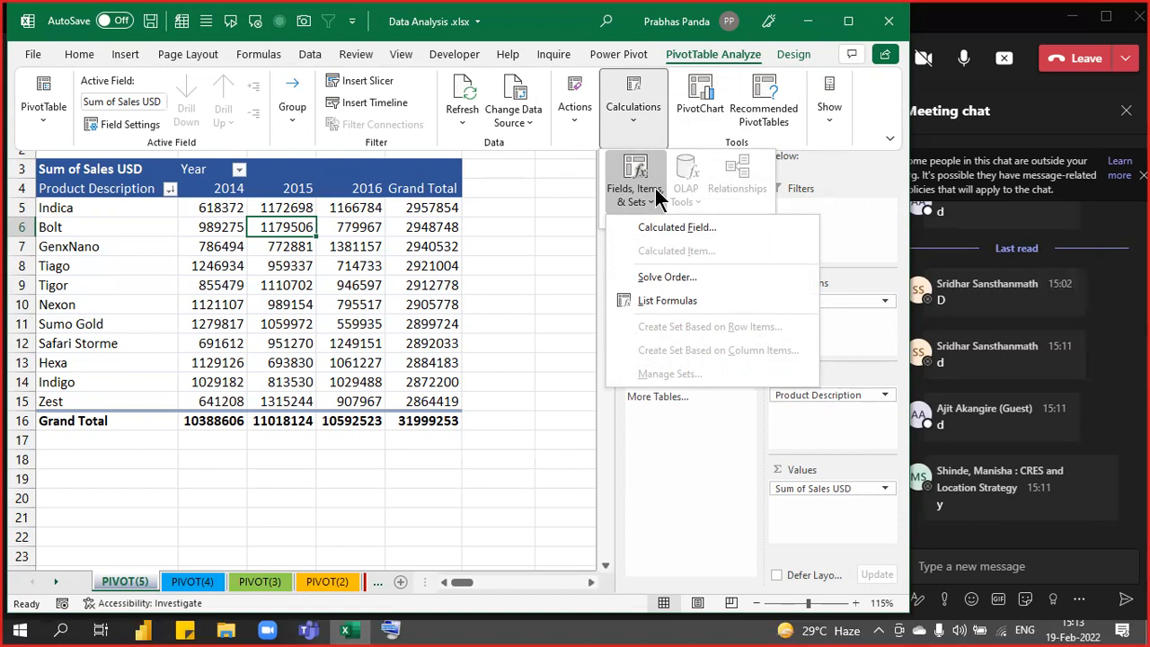
left_click(651, 197)
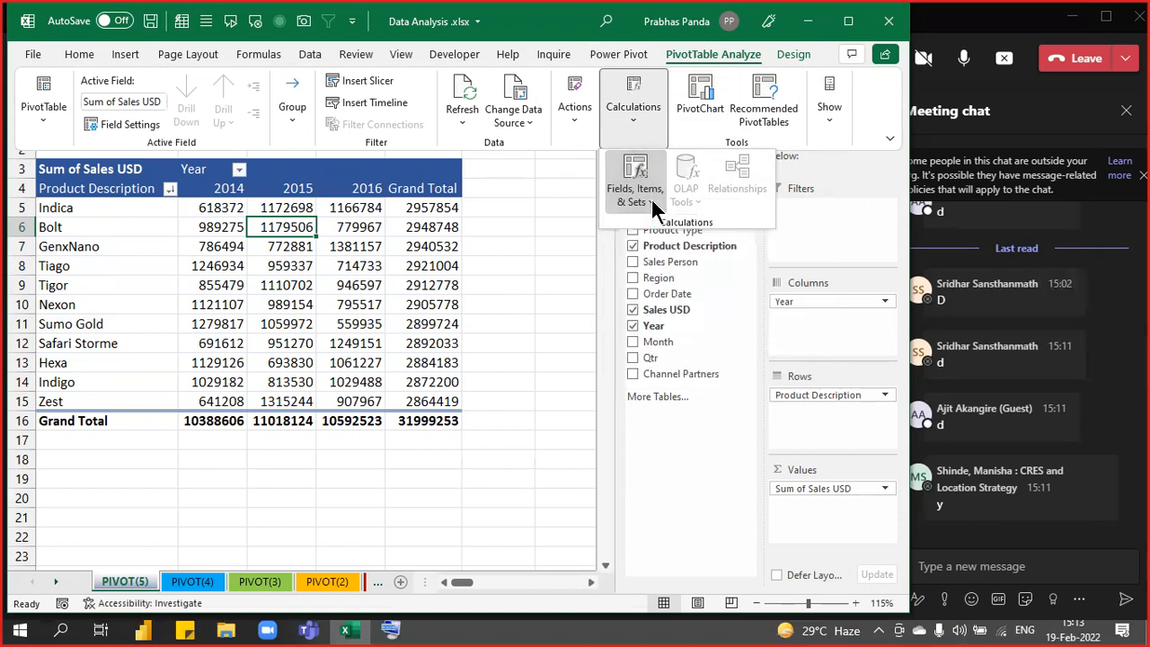
left_click(651, 196)
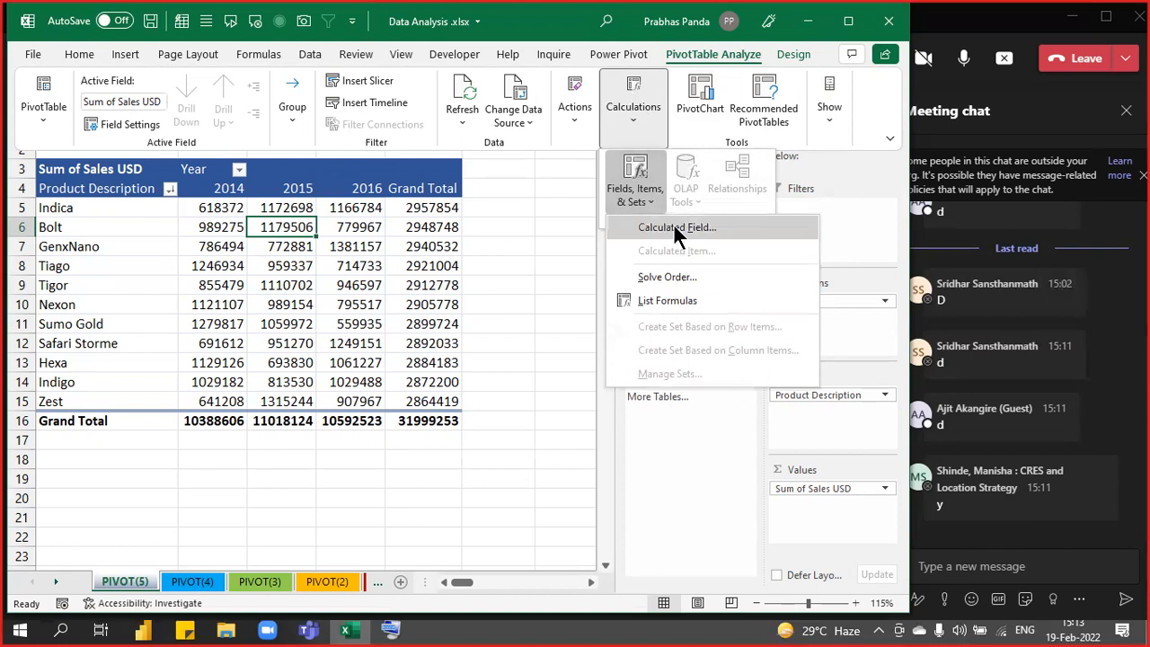
left_click(673, 226)
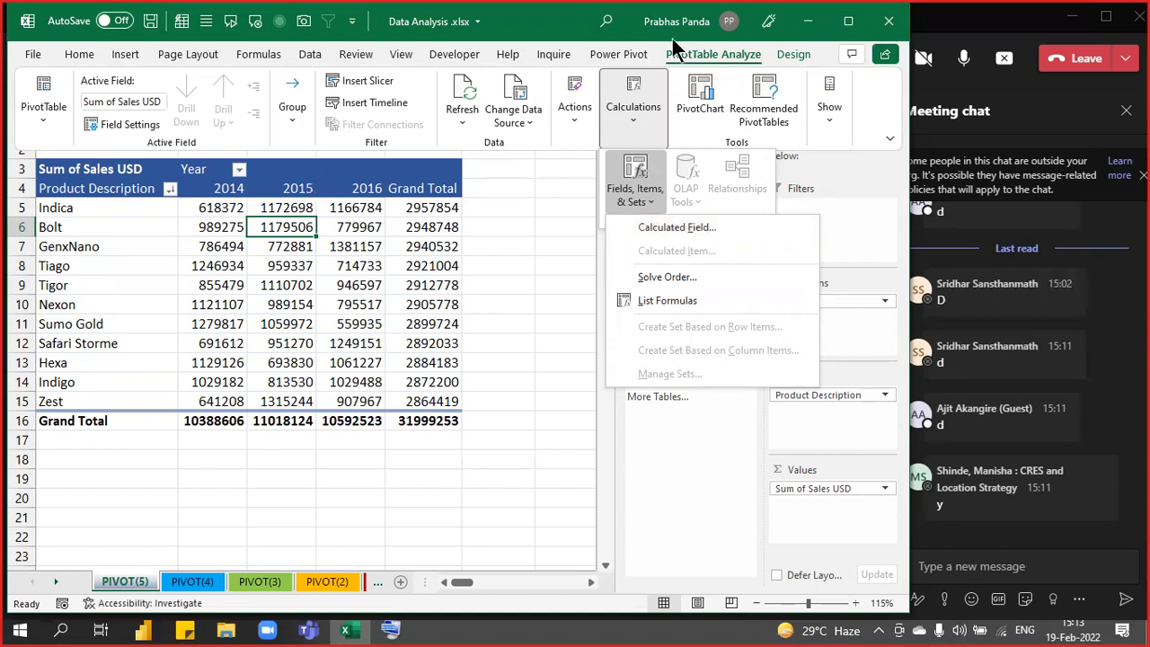
left_click(519, 105)
left_click(519, 105)
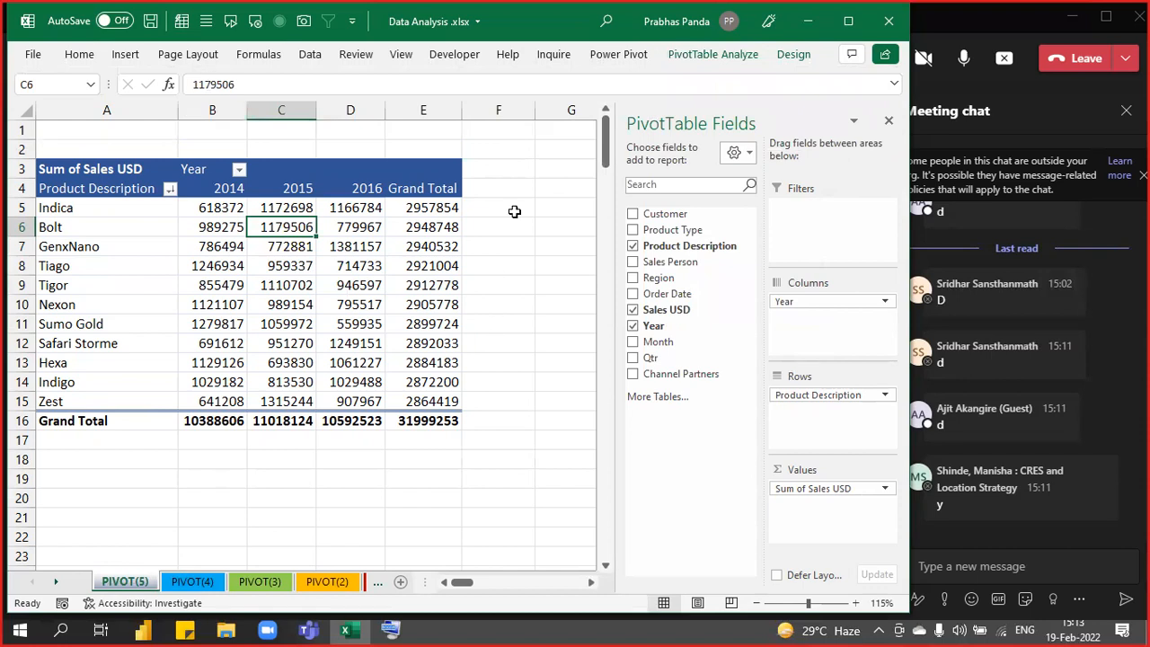
Open the pivot table's data source settings and position the dialog so the Incentive column on the Summary Table sheet can be seen.
left_click(720, 60)
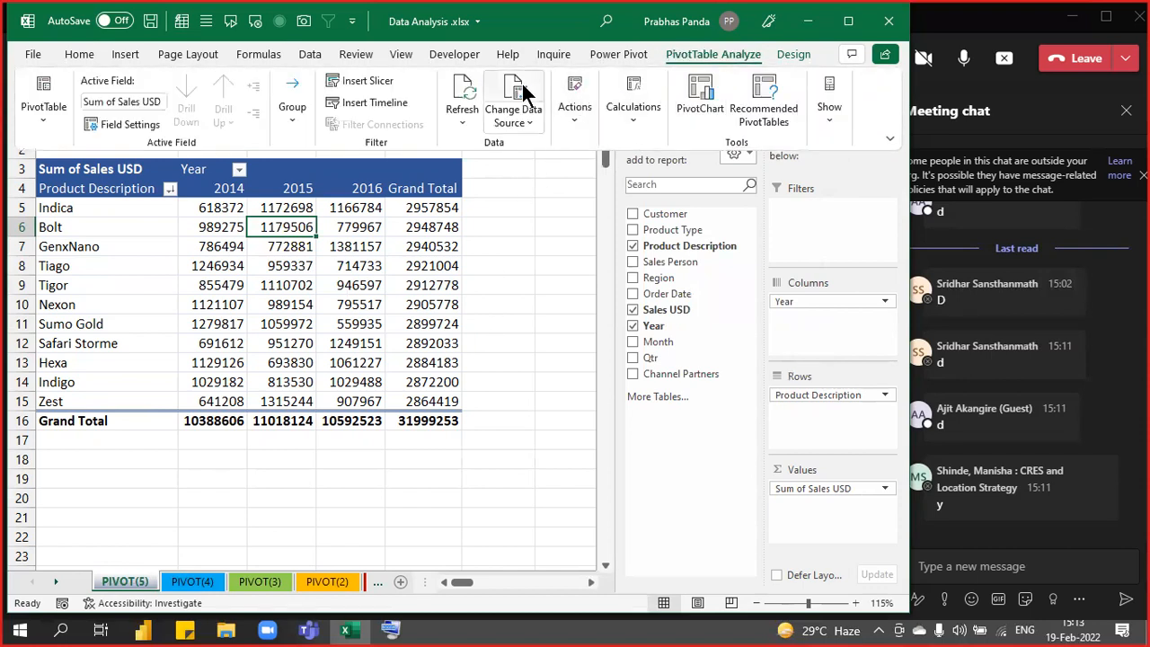
key("ctrl")
key("ctrl")
key("ctrl")
key("ctrl")
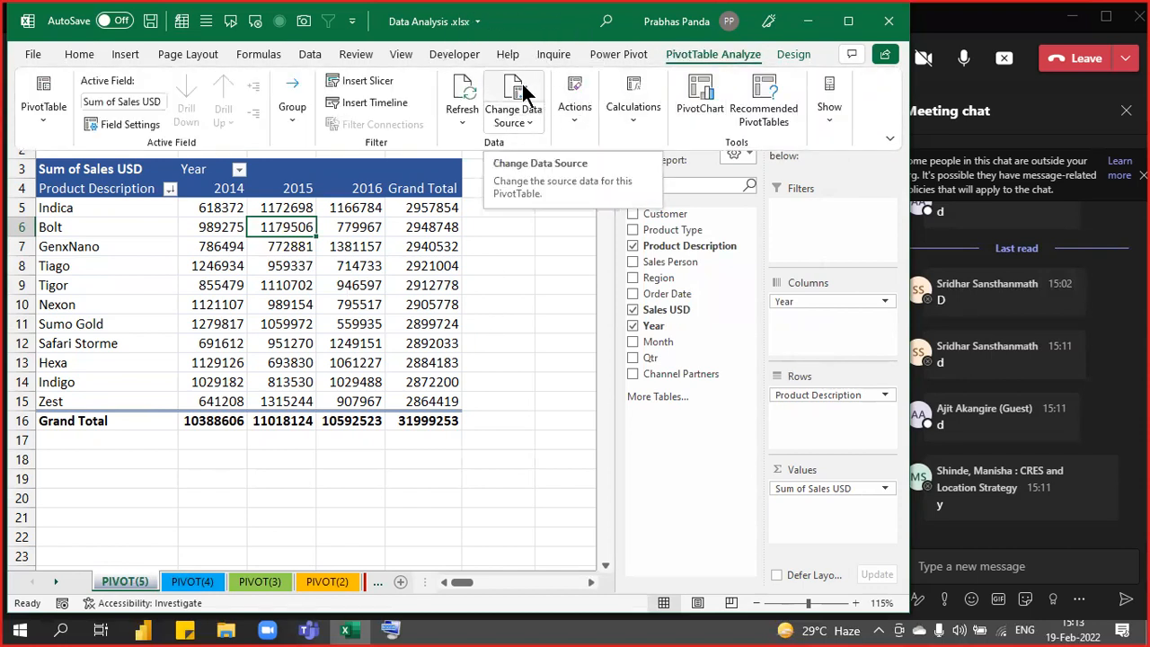
key("ctrl")
key("ctrl")
key("ctrl")
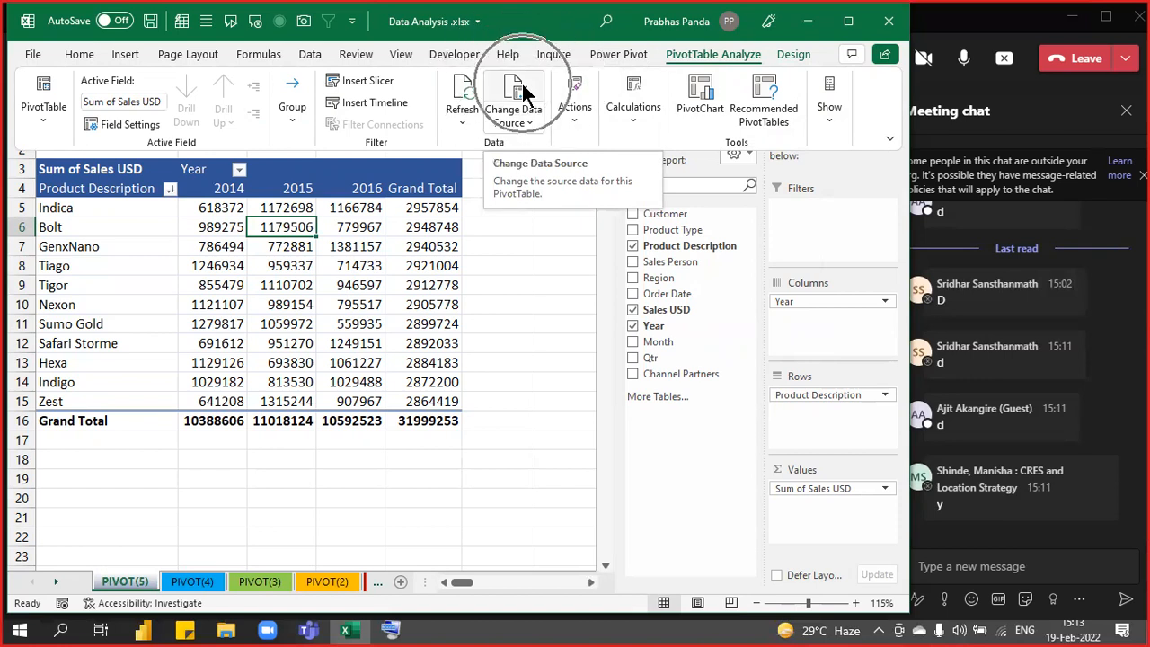
key("ctrl")
key("ctrl")
key("ctrl")
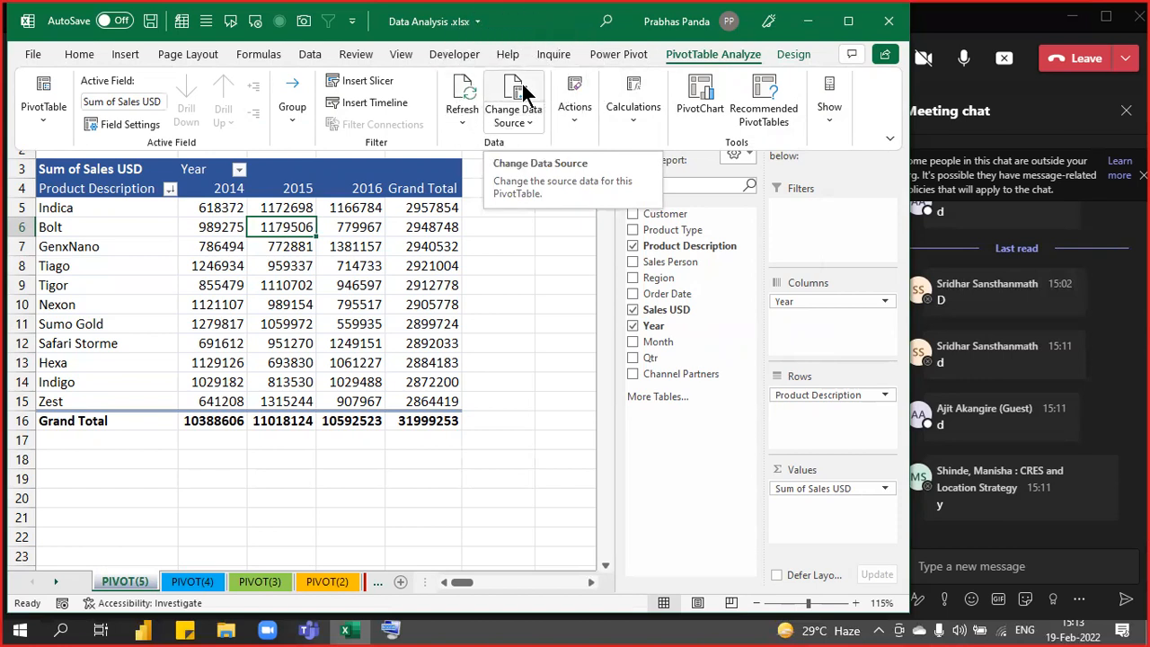
key("ctrl")
key("ctrl")
key("ctrl")
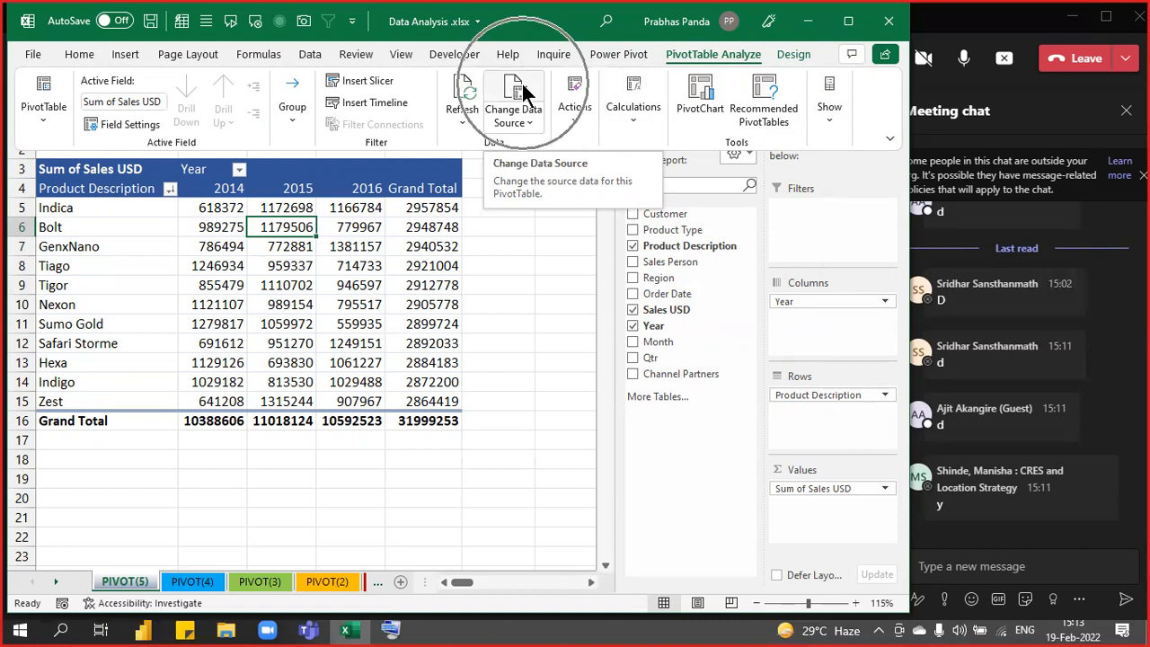
key("ctrl")
key("ctrl")
key("ctrl")
left_click(524, 93)
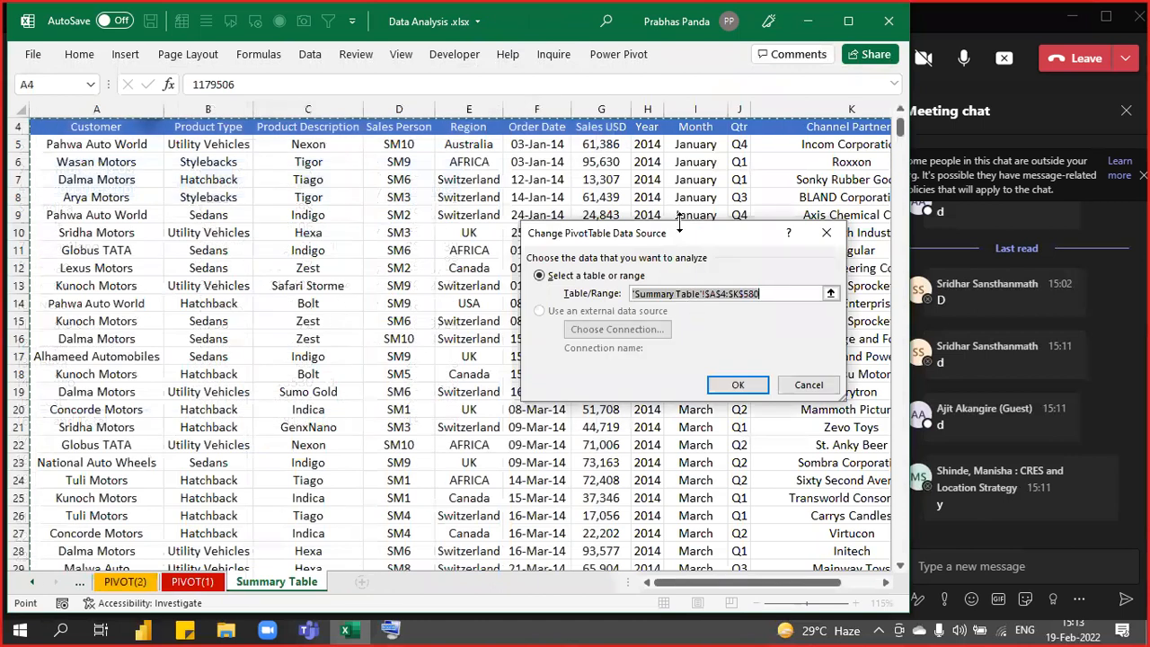
left_click_drag(677, 226, 680, 142)
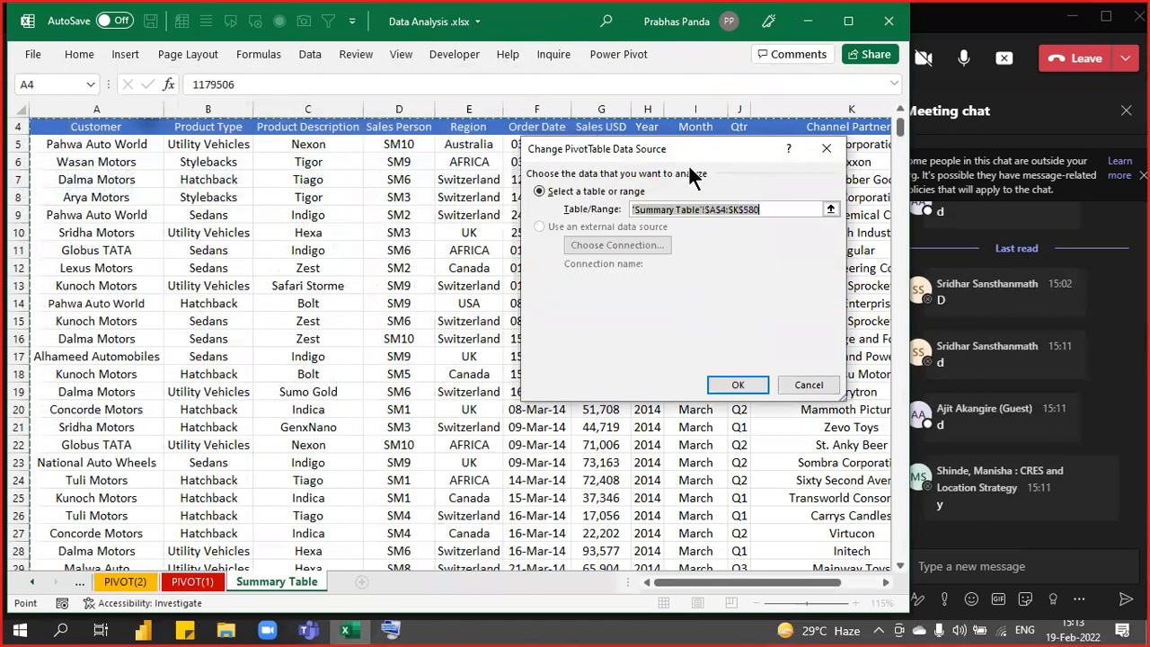
left_click_drag(684, 143, 468, 147)
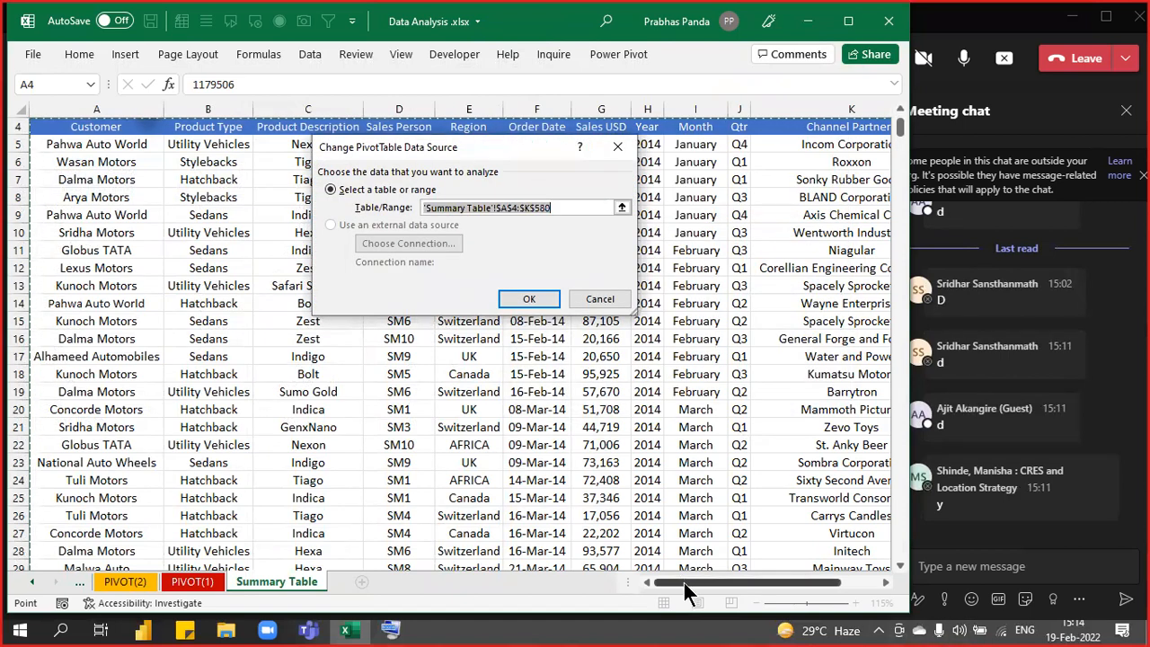
left_click_drag(683, 582, 751, 615)
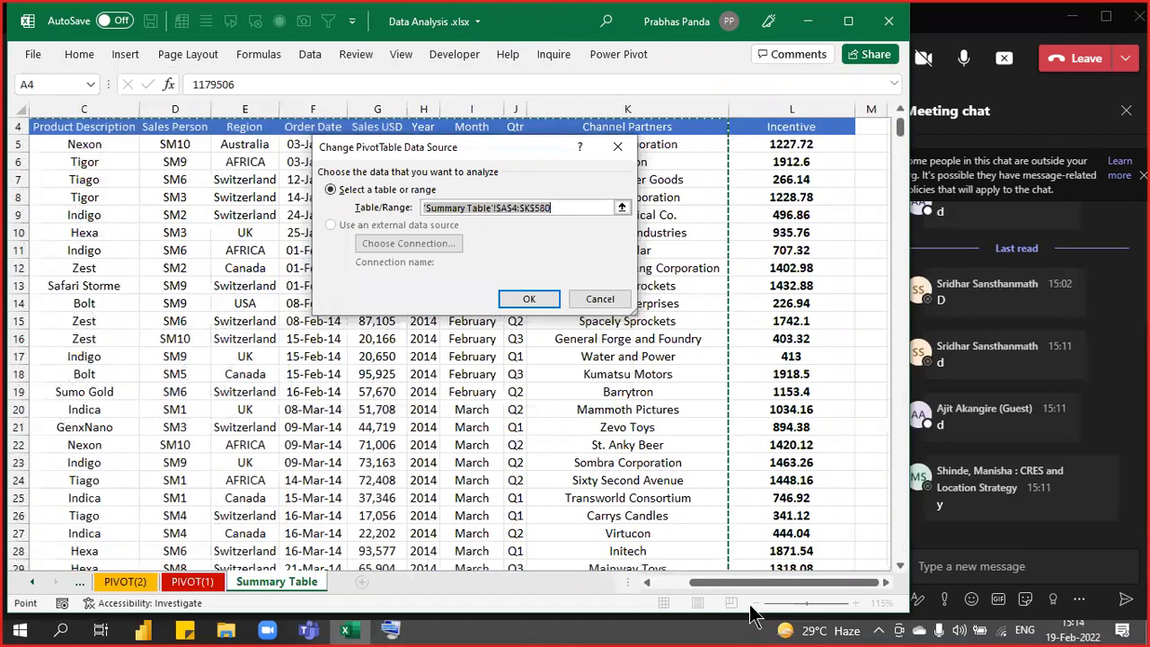
left_click_drag(478, 146, 542, 239)
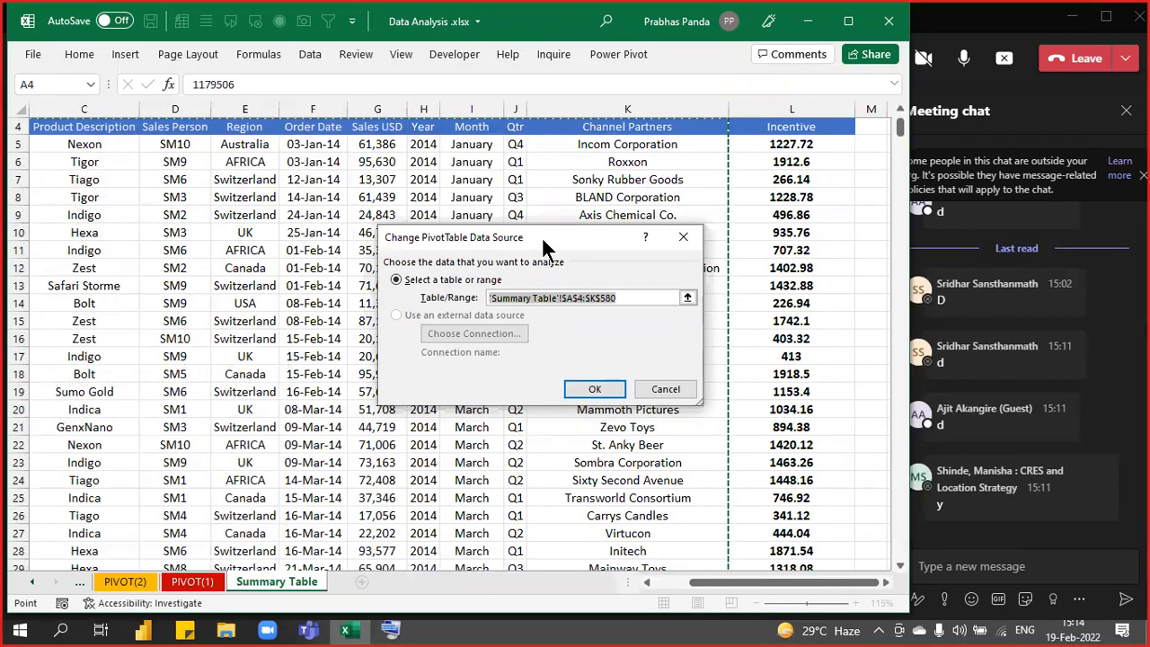
Examine where the pivot table's source range ends in relation to the Incentive column.
left_click(721, 173)
key("ctrl")
key("ctrl")
key("ctrl")
key("ctrl")
key("ctrl")
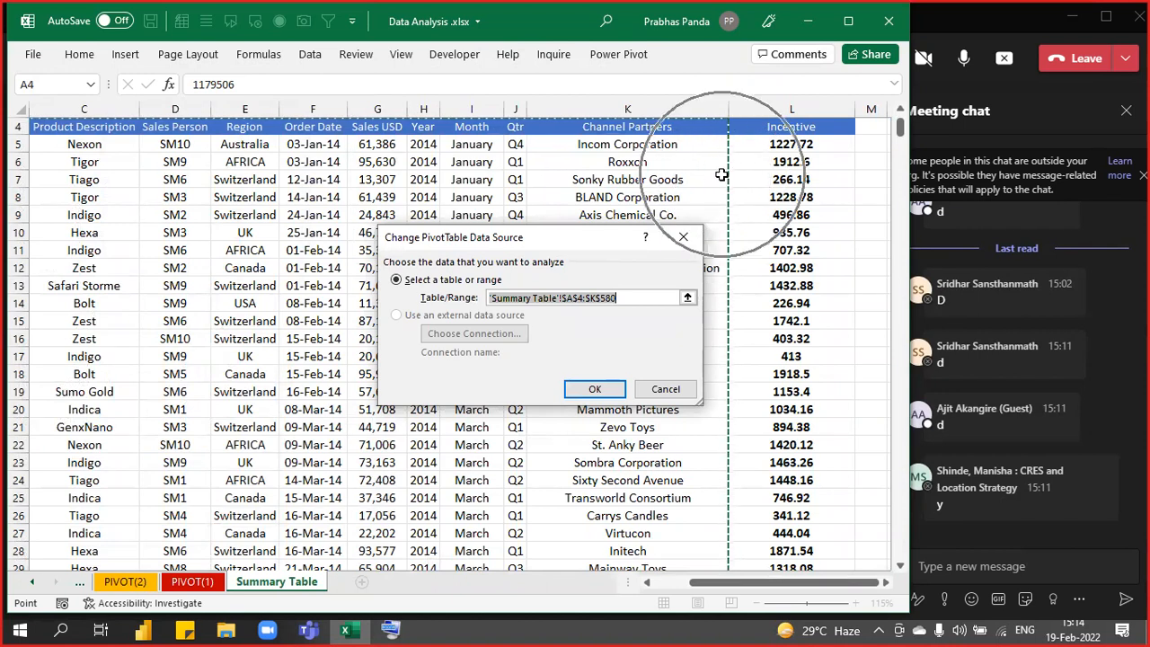
key("ctrl")
key("ctrl")
key("ctrl")
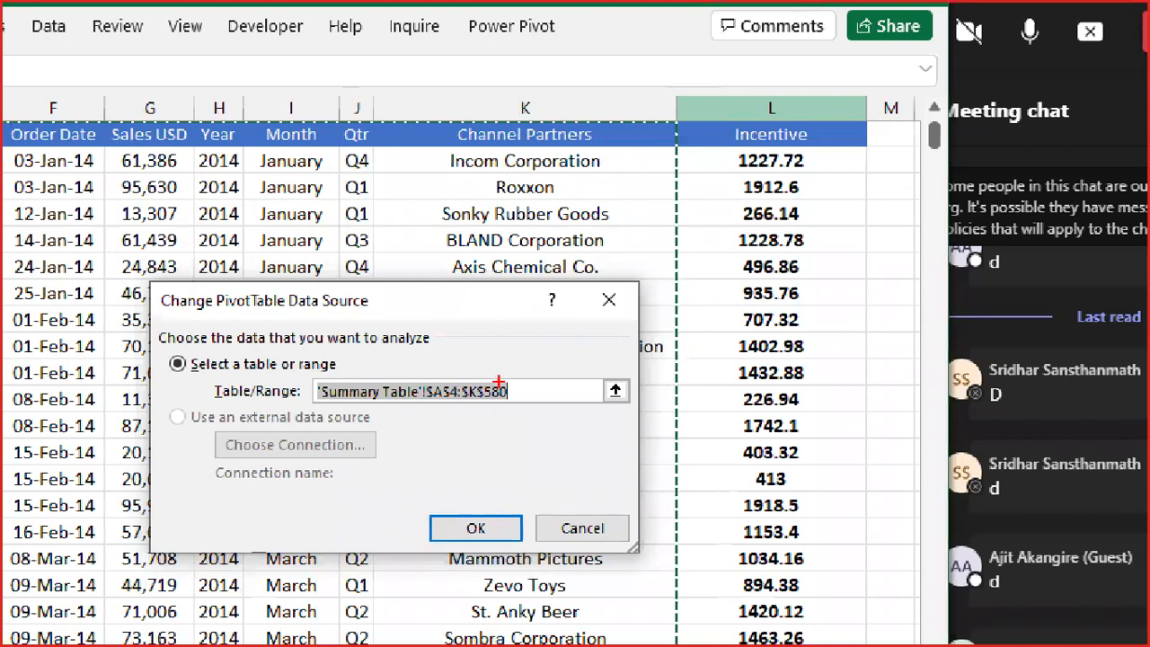
left_click_drag(458, 368, 486, 412)
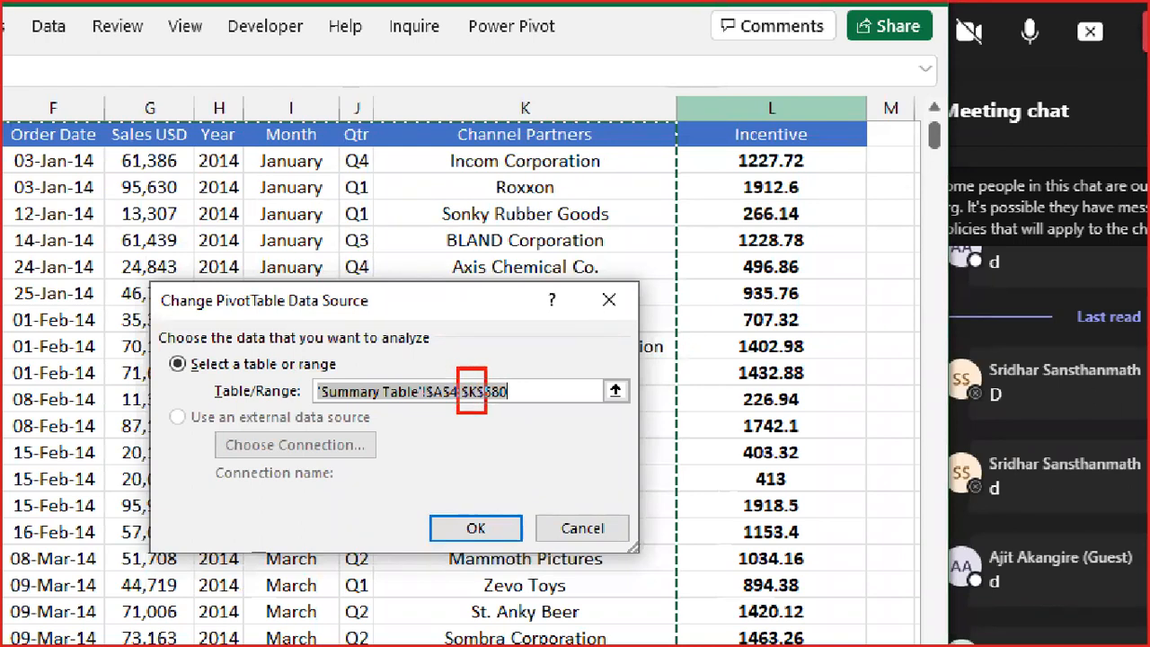
mouse_move(479, 367)
left_mouse_down()
mouse_move(683, 159)
mouse_move(768, 106)
left_mouse_up()
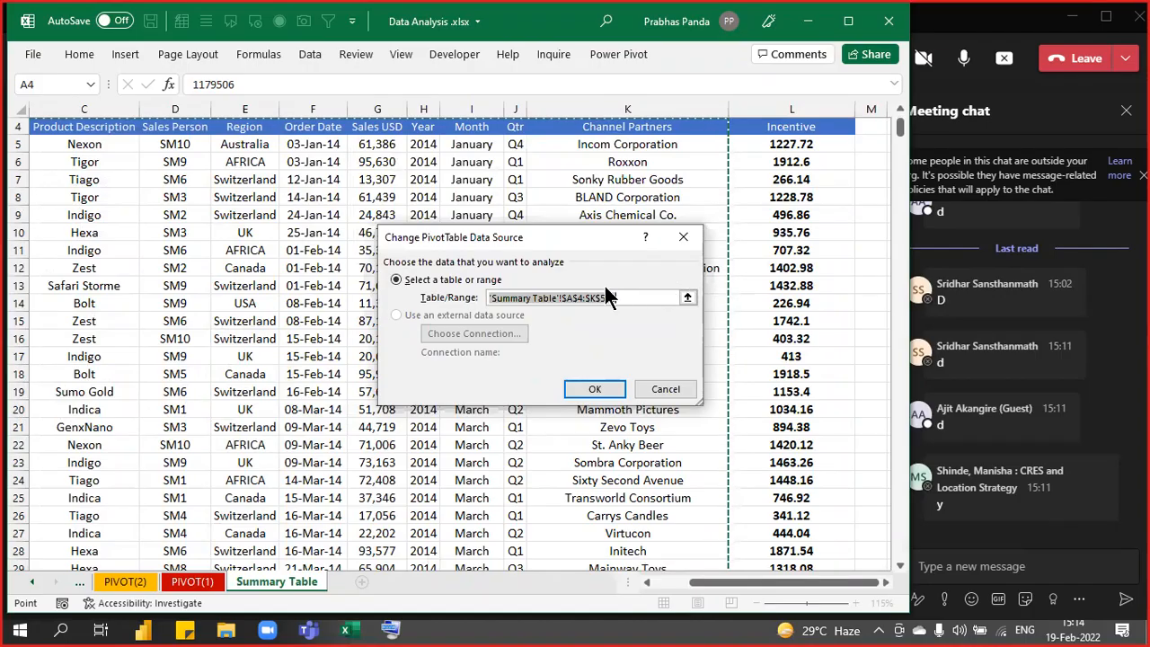
Extend the pivot table's source range to column L, as 'Summary Table'!$A$4:$L$580, and apply it.
left_click(595, 299)
key("BackSpace")
type("L")
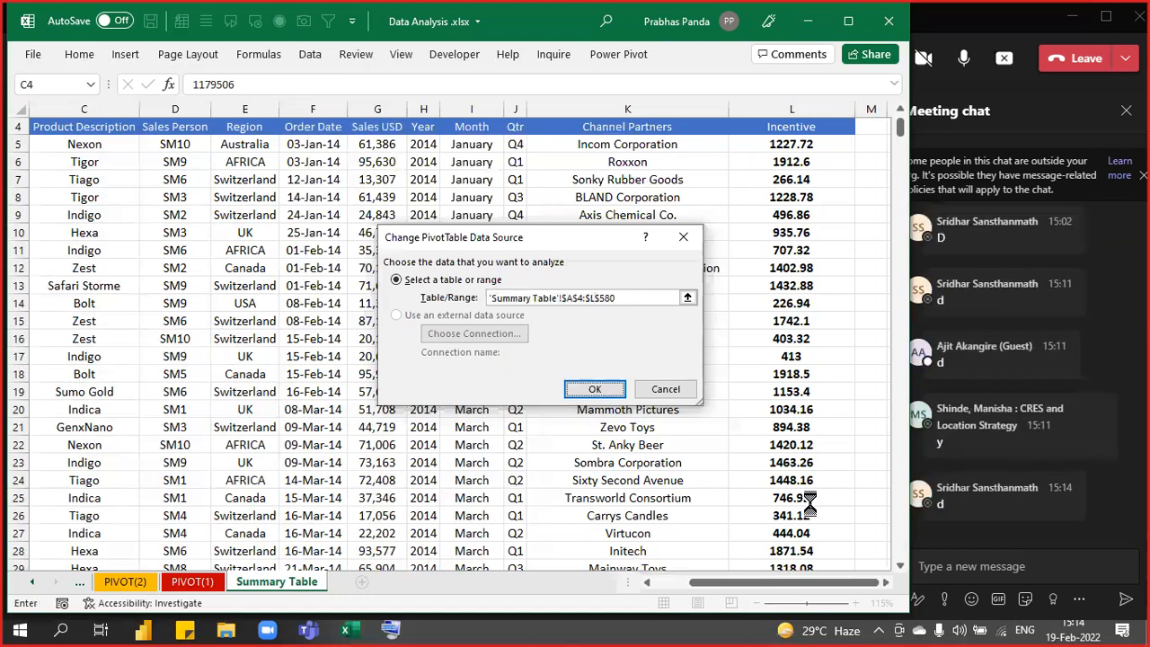
key("Return")
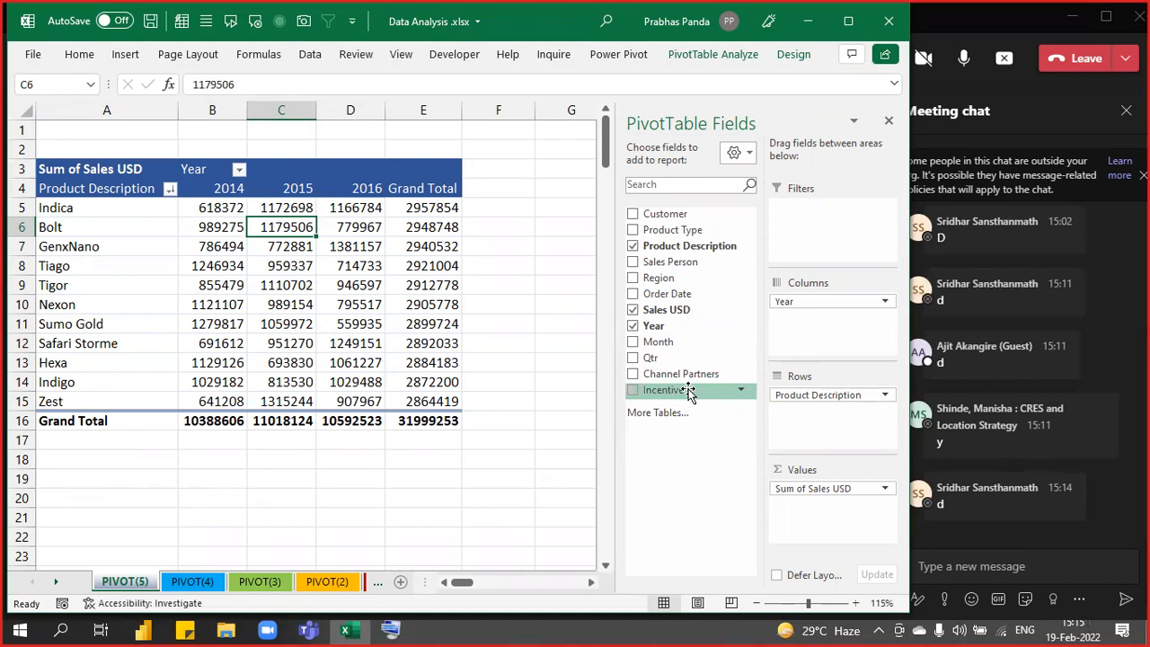
Add the Incentive field to the pivot table's values below Sum of Sales USD.
left_click_drag(689, 393, 842, 528)
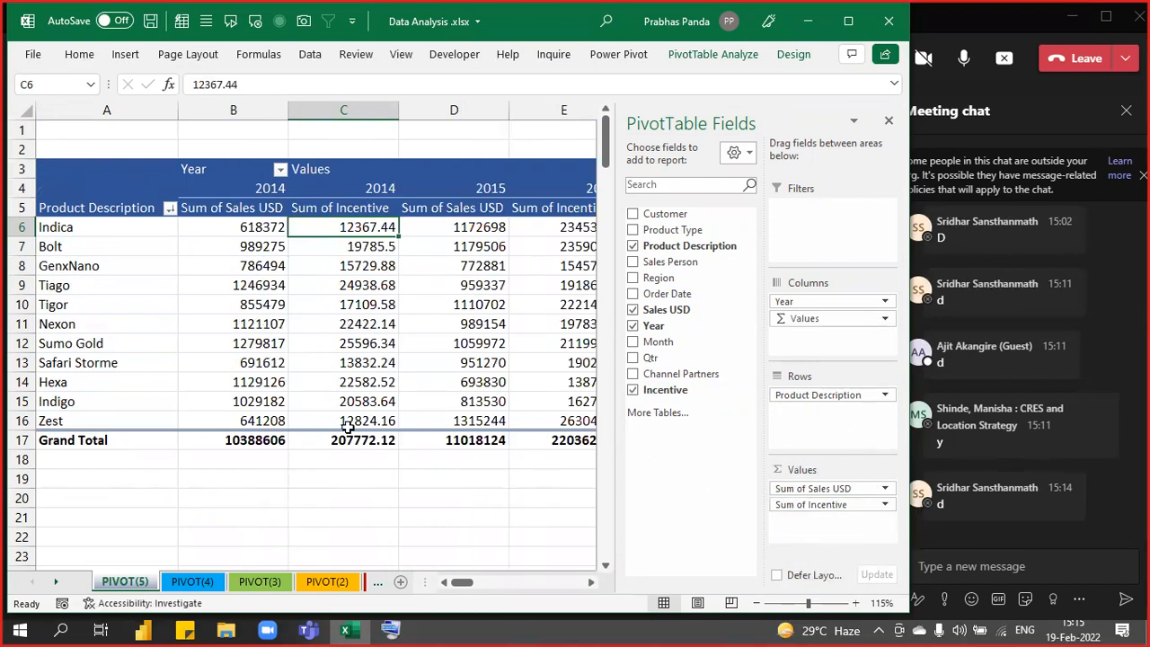
left_click(384, 515)
scroll(730, 296, "down", 1)
scroll(782, 234, "down", 1)
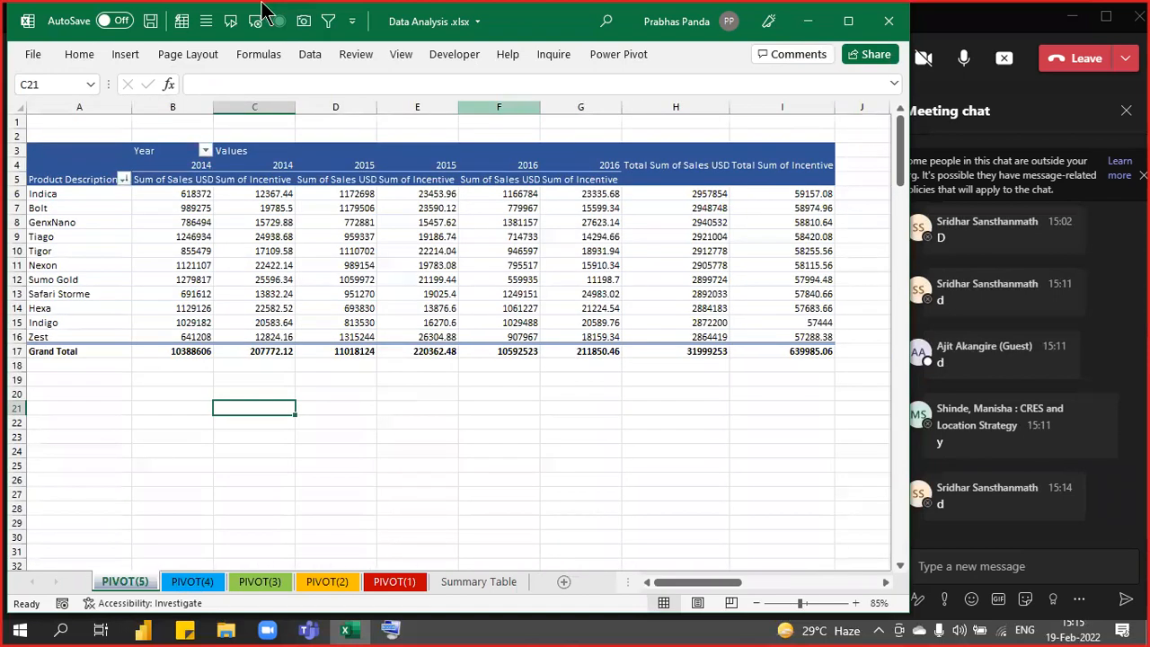
Select the Sum of Incentive columns C, E and G together to review them, then return to a pivot table cell.
left_click(243, 107)
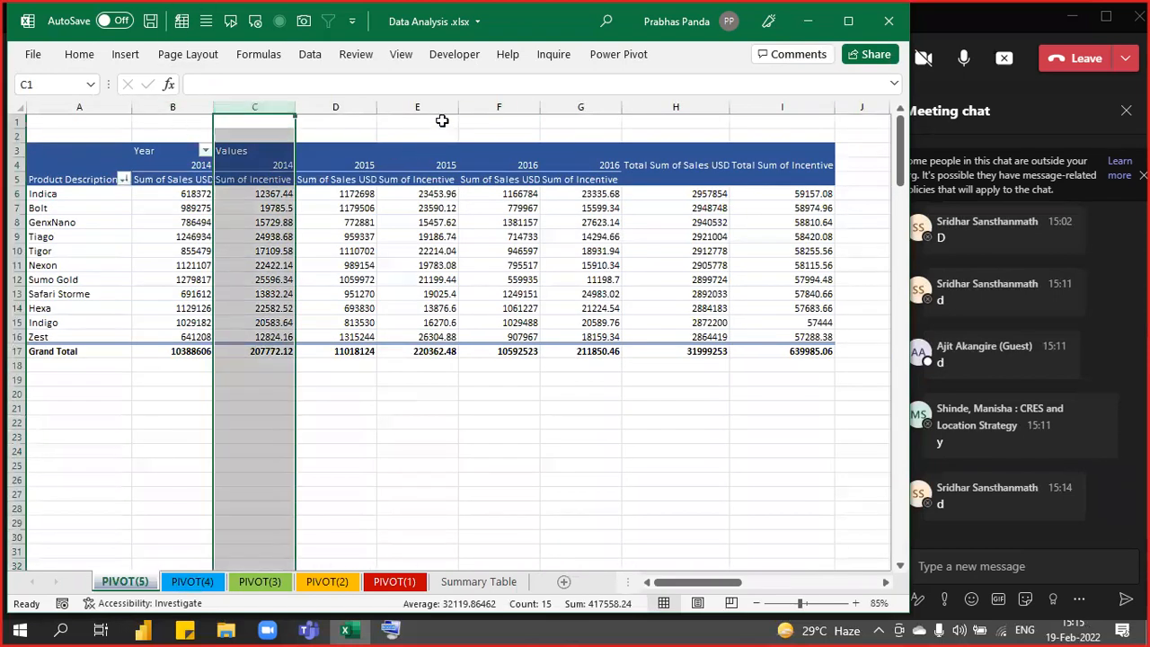
left_click(440, 106, "ctrl")
left_click(583, 104, "ctrl")
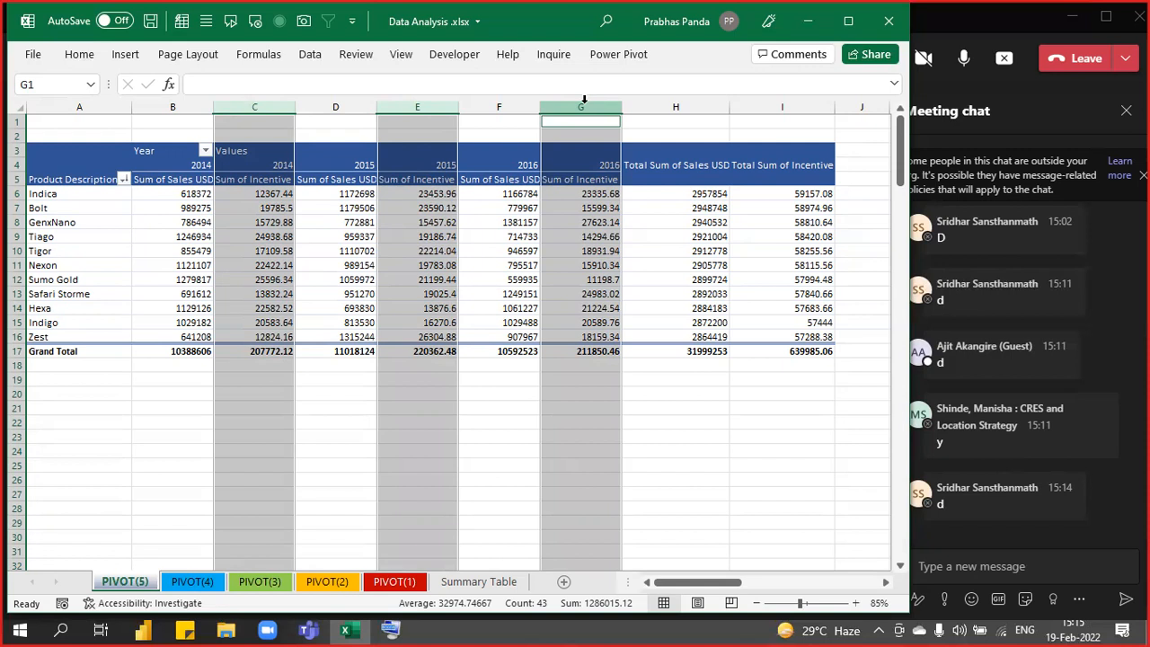
left_click(532, 248)
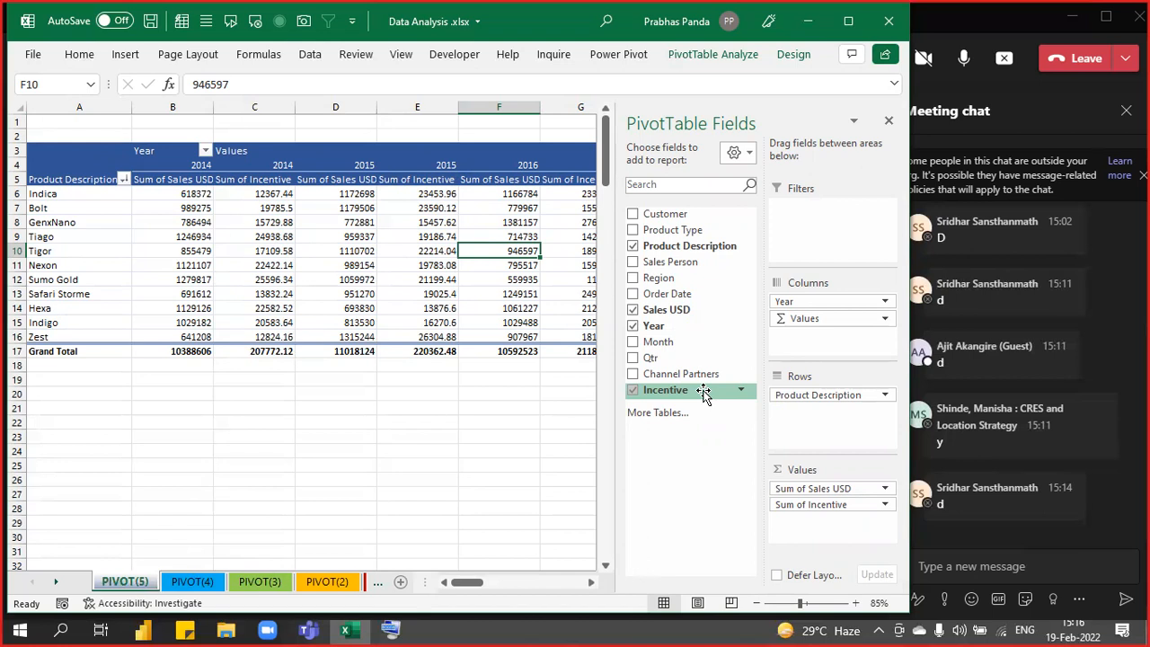
Create a copy of the PIVOT(5) sheet in the same workbook, placed before PIVOT(5).
right_click(123, 585)
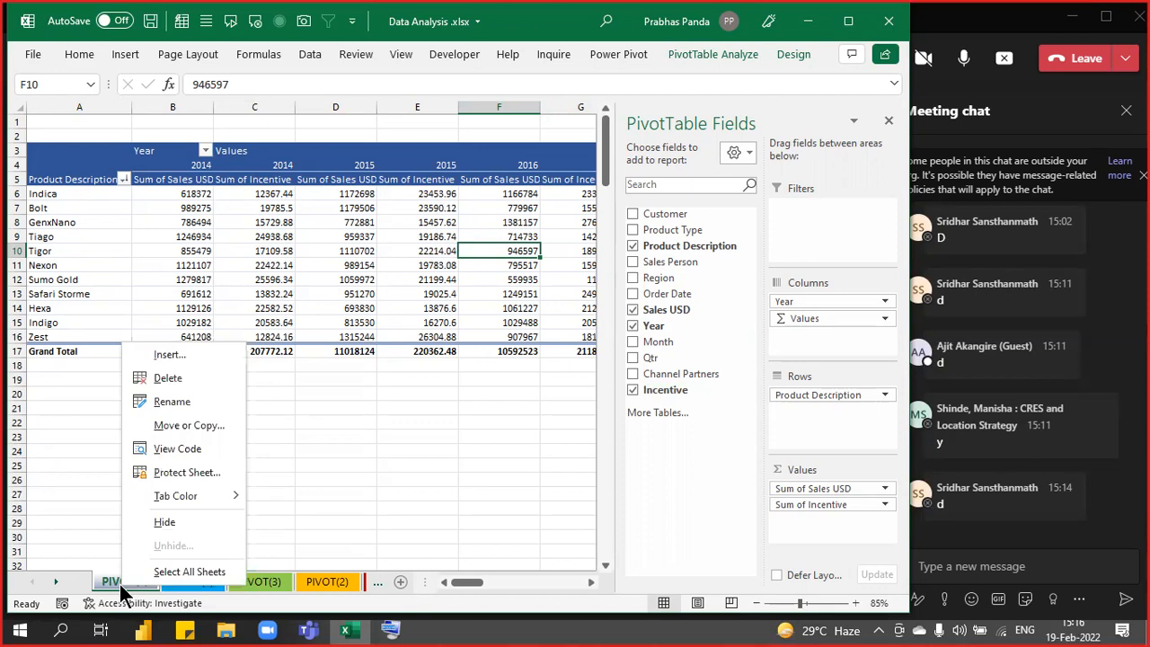
left_click(184, 426)
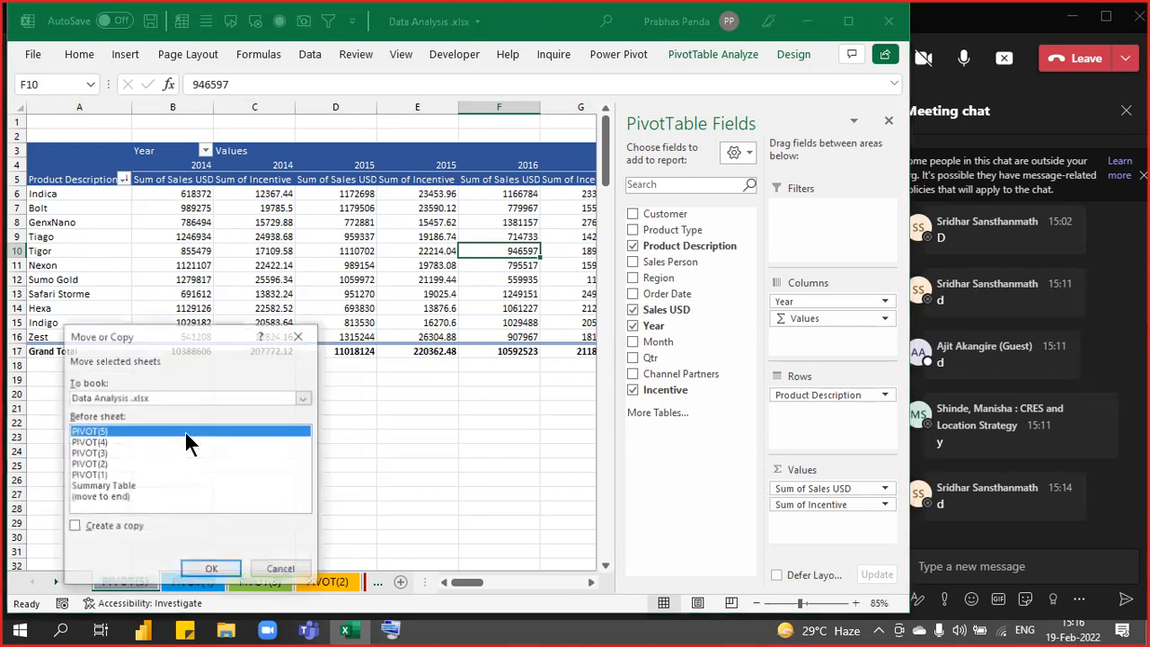
left_click_drag(178, 339, 331, 169)
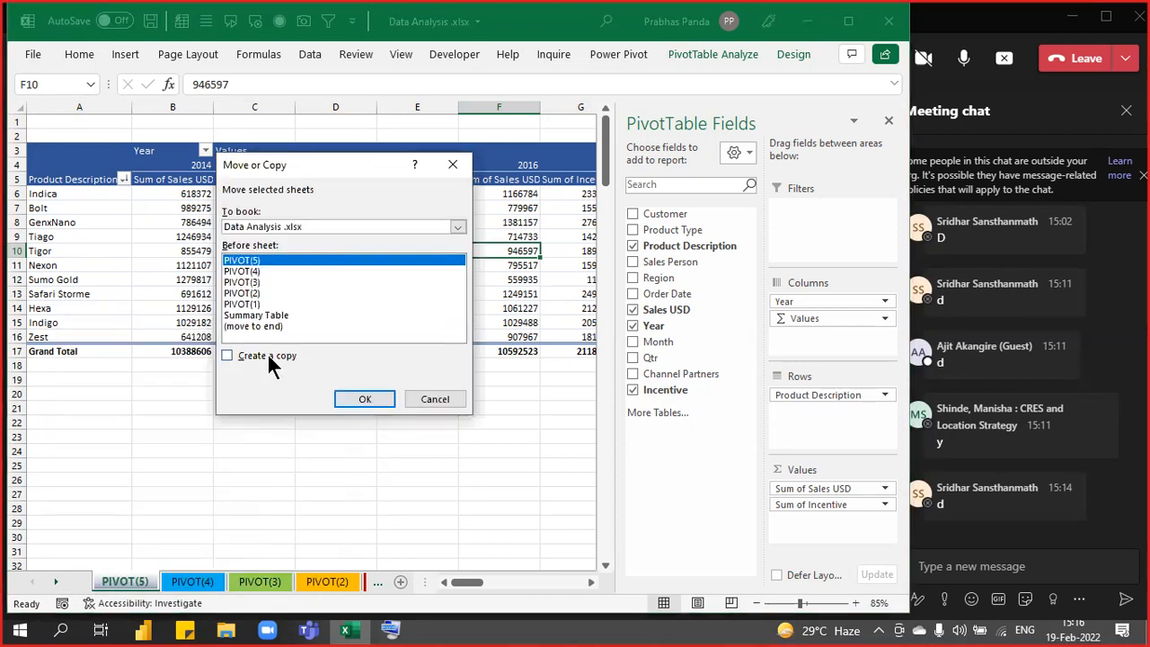
left_click(267, 356)
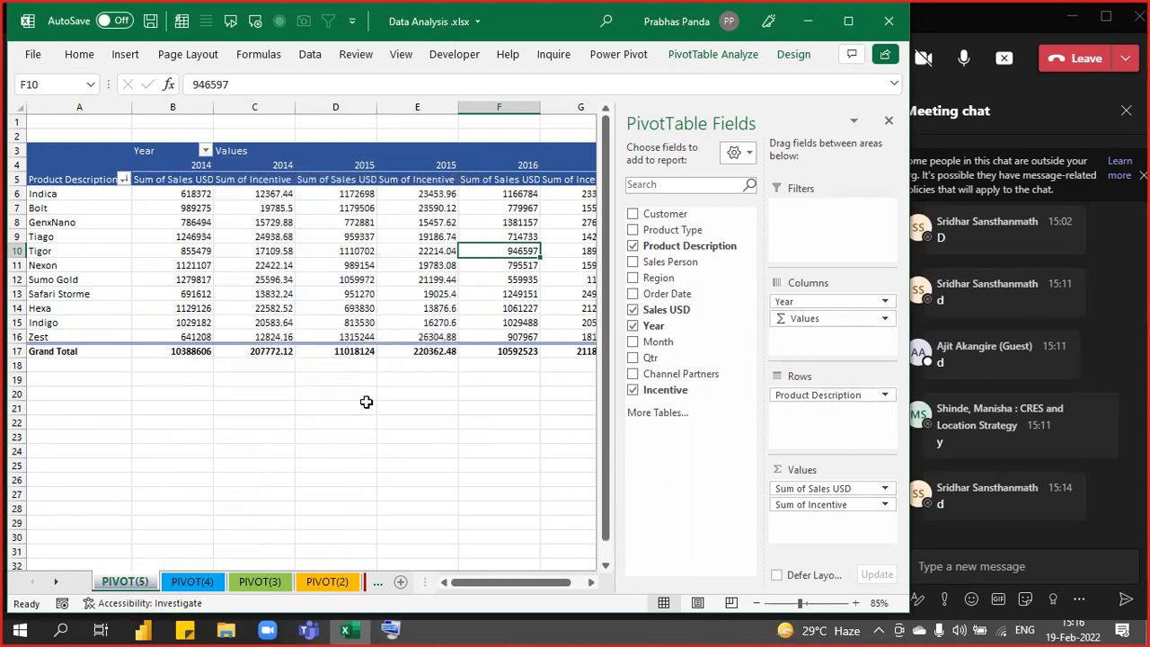
left_click(365, 399)
Set the PIVOT(6) sheet's tab color to green.
right_click(130, 583)
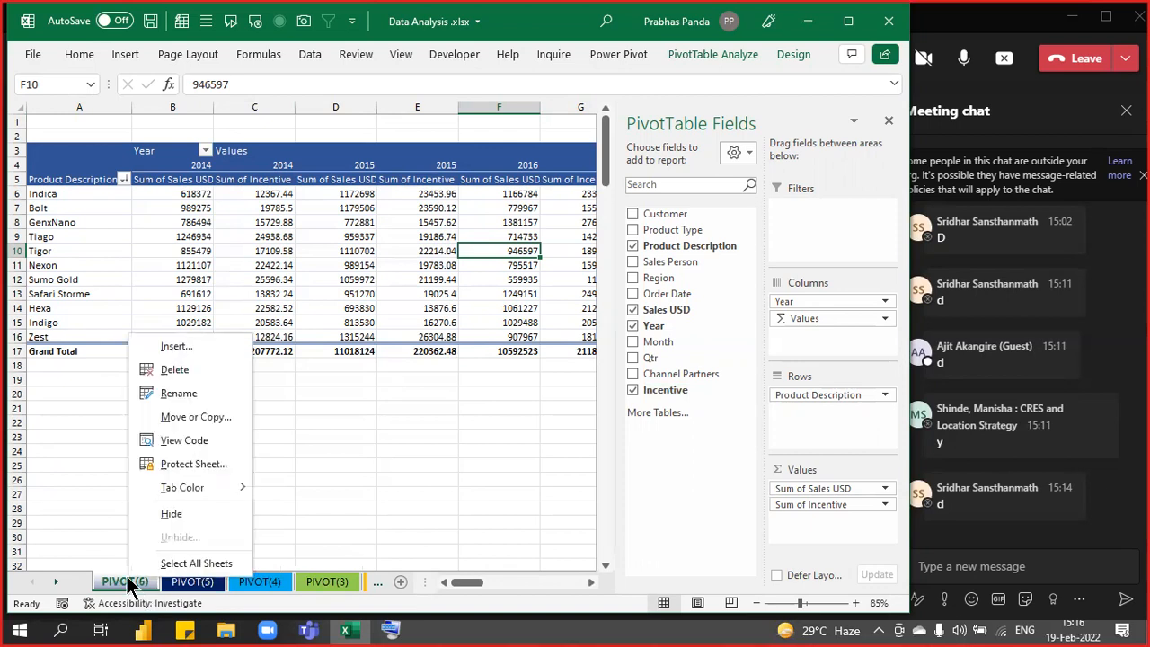
mouse_move(237, 495)
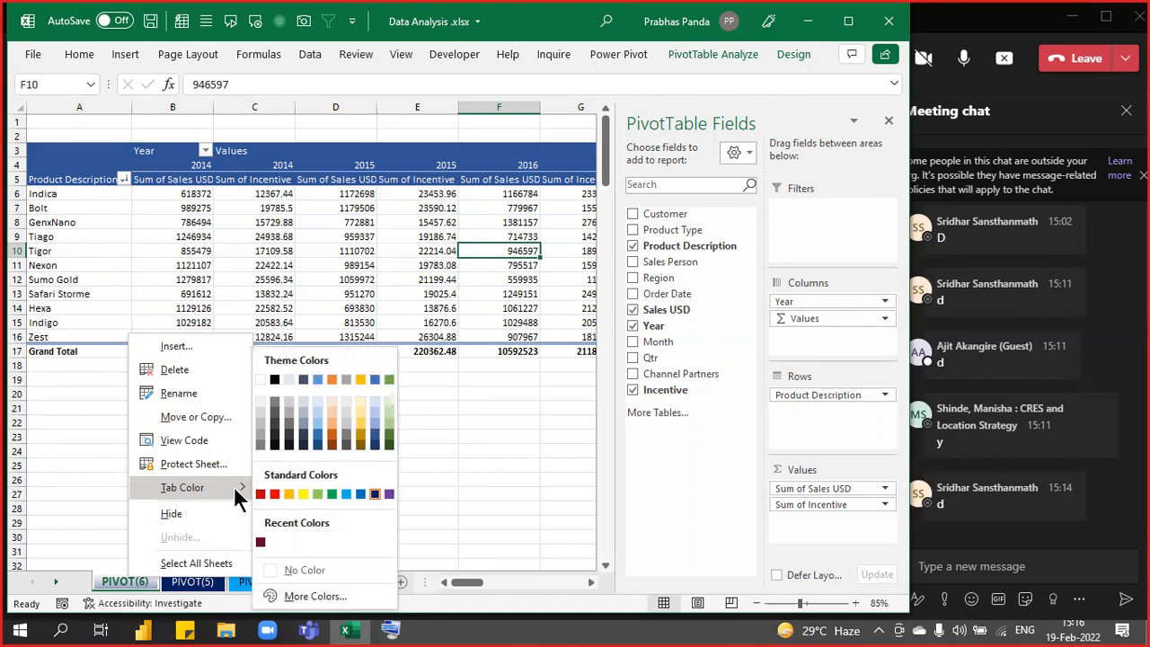
left_click(329, 495)
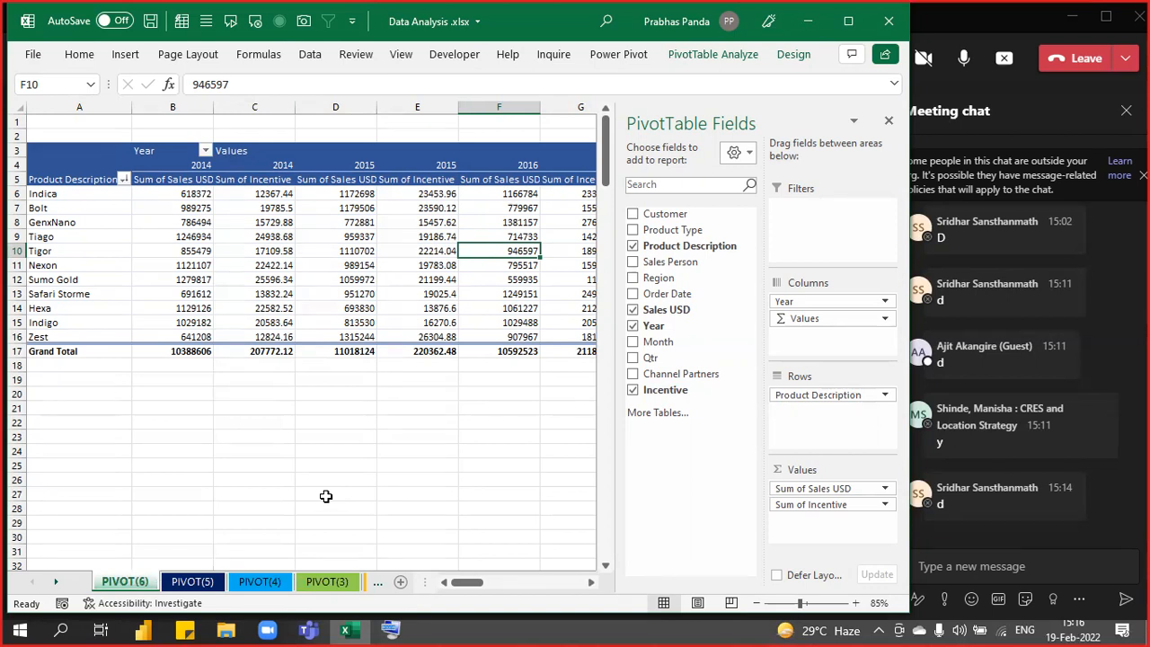
Remove the Incentive field from the pivot table on PIVOT(6), keeping only Sales USD as the value.
mouse_move(185, 213)
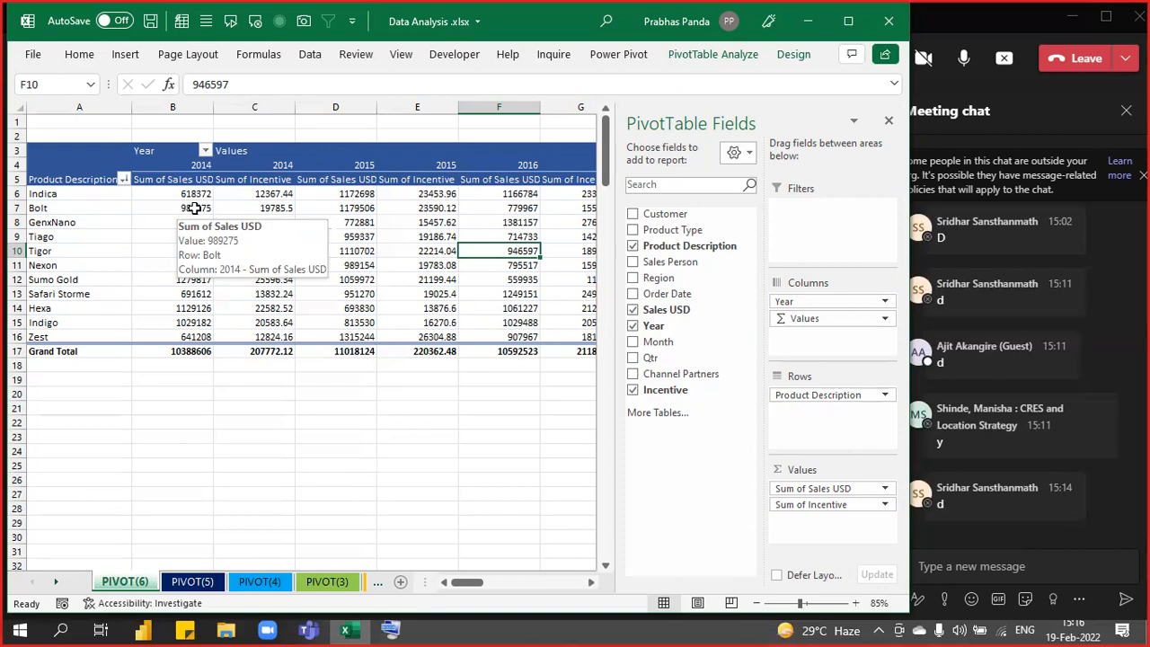
mouse_move(320, 308)
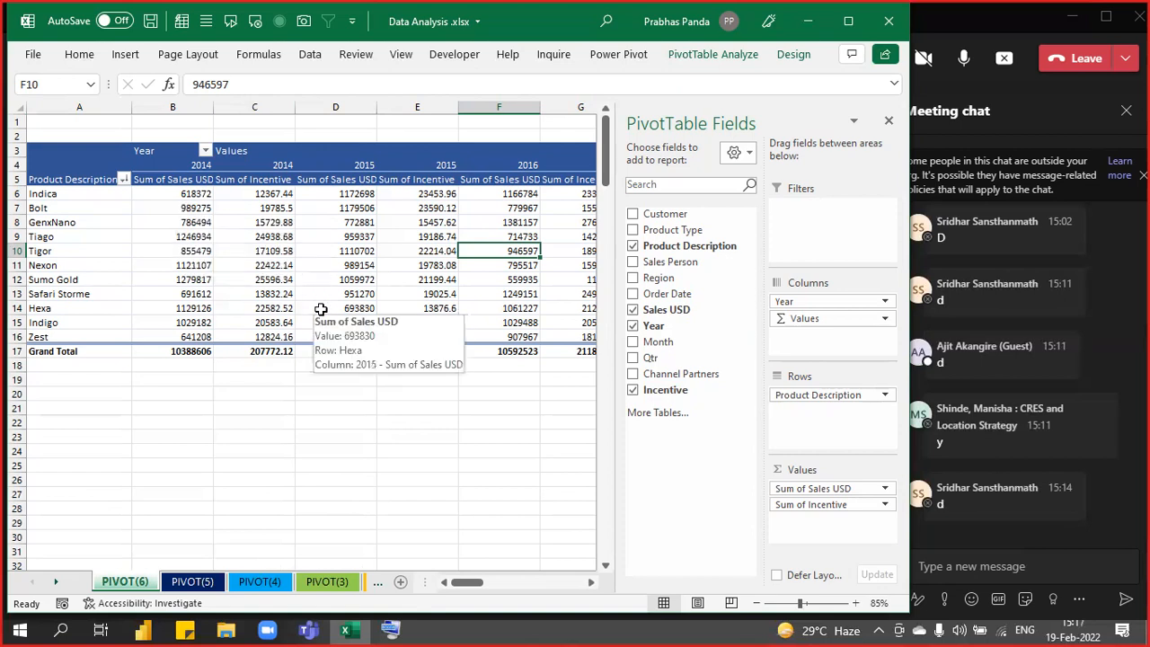
left_click(632, 391)
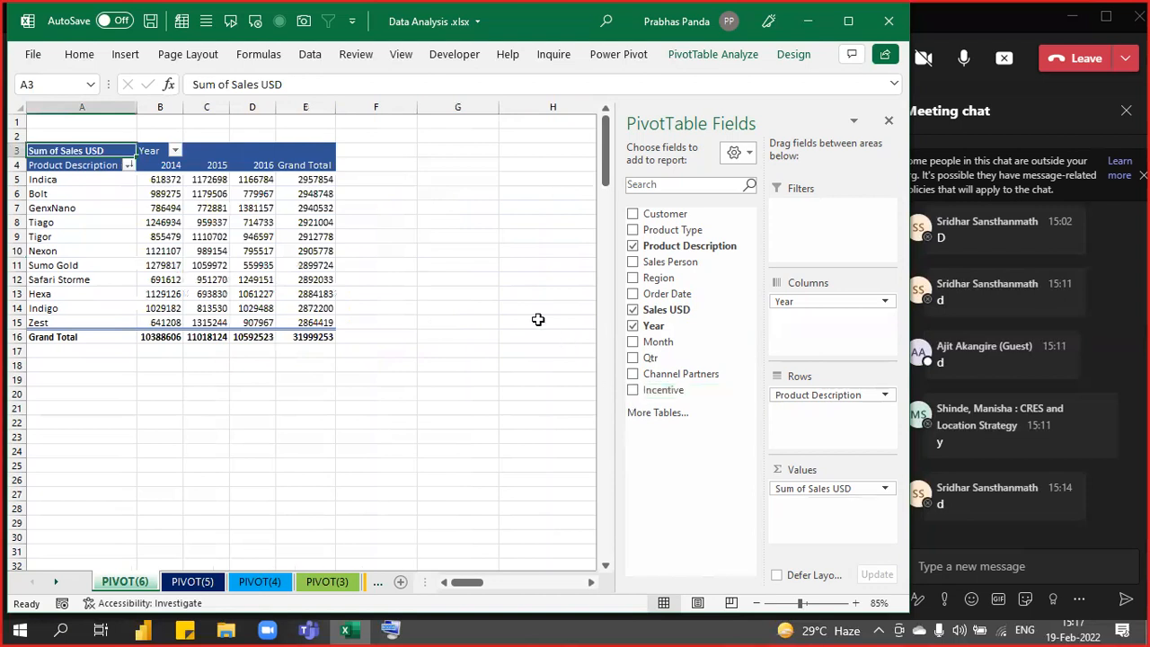
scroll(474, 207, "up", 2, "ctrl")
scroll(475, 206, "up", 1)
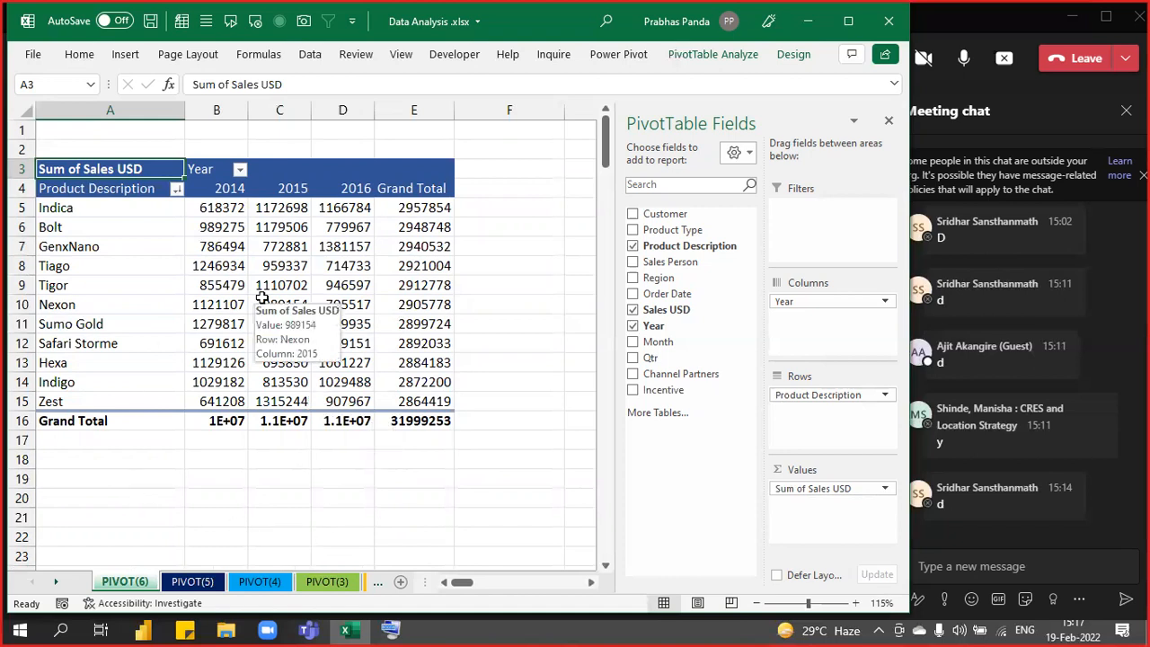
scroll(262, 298, "up", 1, "ctrl")
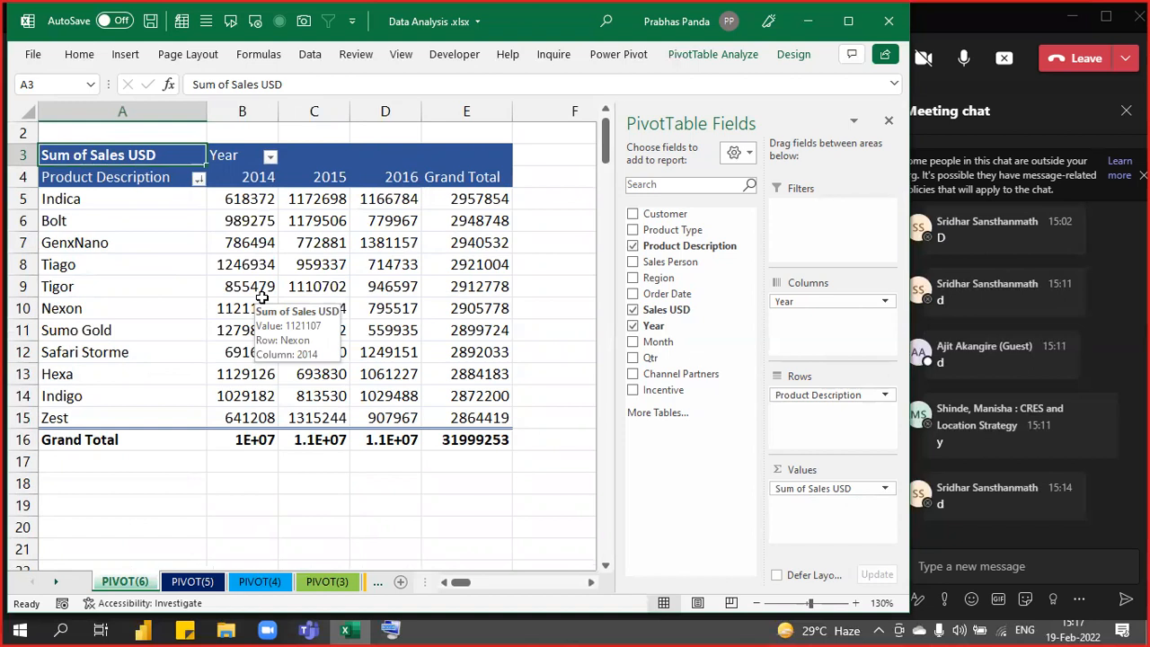
Select the year columns B to D of the pivot table to review them, then return to a pivot table cell.
left_click(245, 114)
left_click_drag(244, 113, 393, 156)
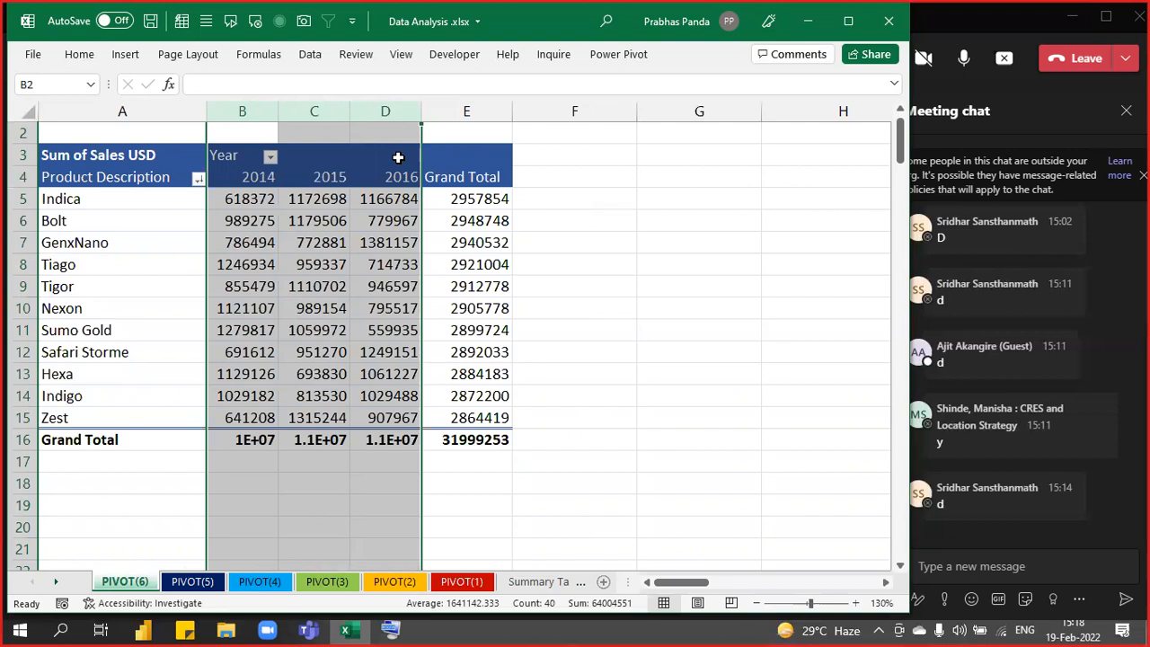
left_click(413, 330)
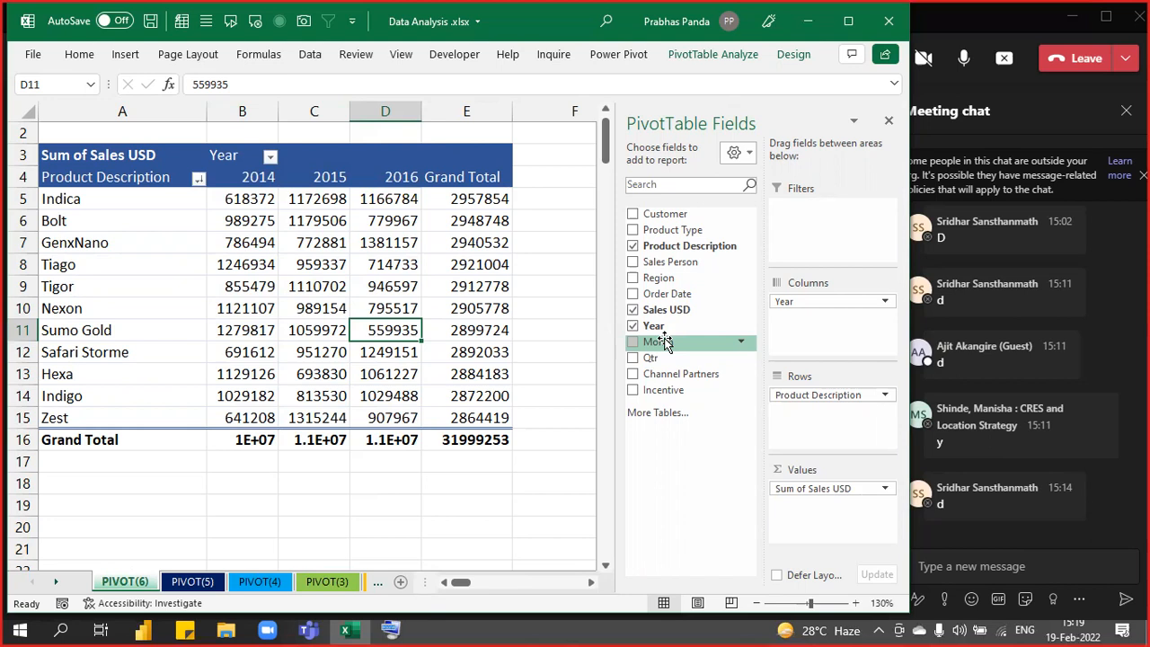
Go to the Summary Table sheet and examine its Incentive column L in the source data.
left_click(314, 527)
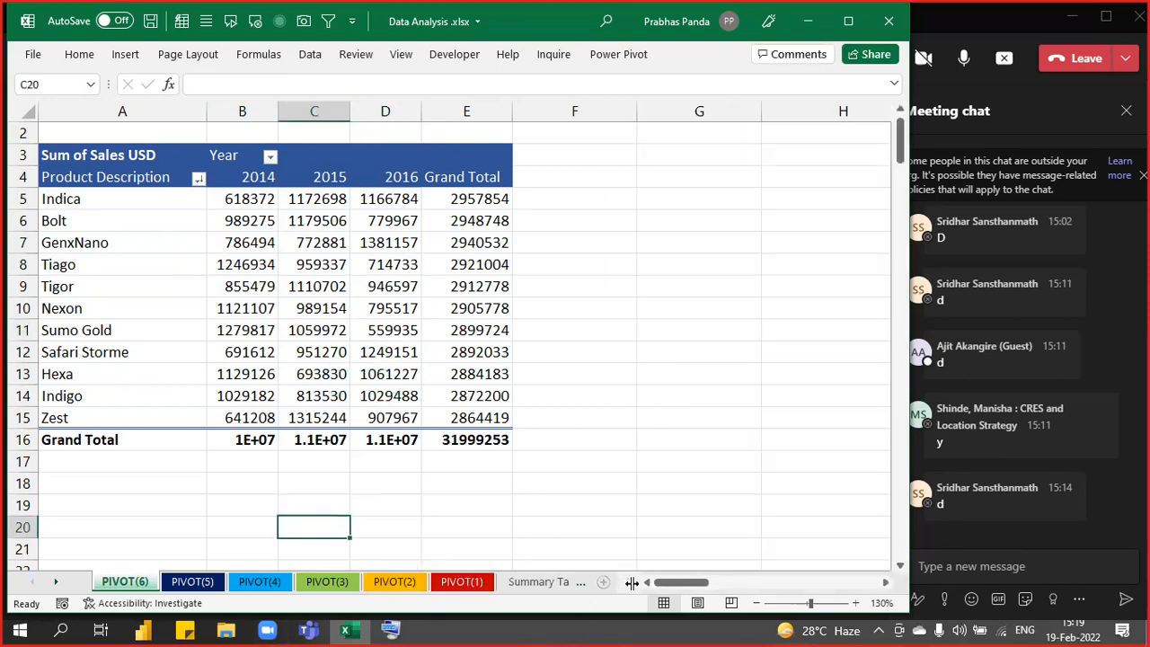
left_click_drag(627, 582, 705, 583)
left_click(544, 581)
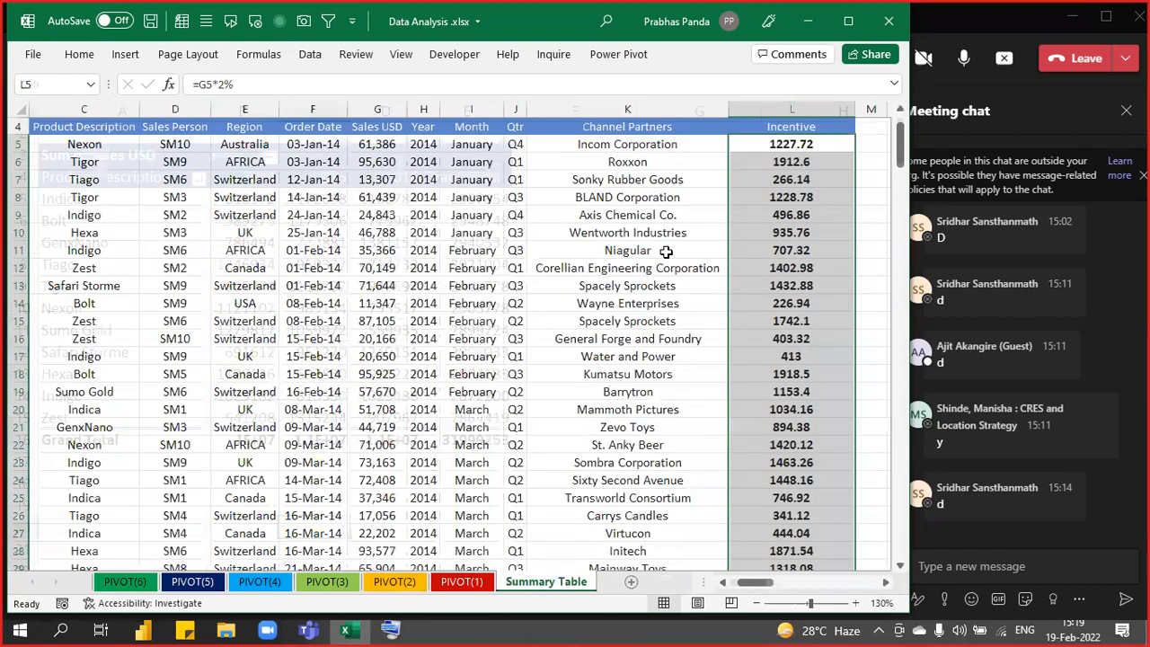
scroll(786, 285, "up", 1)
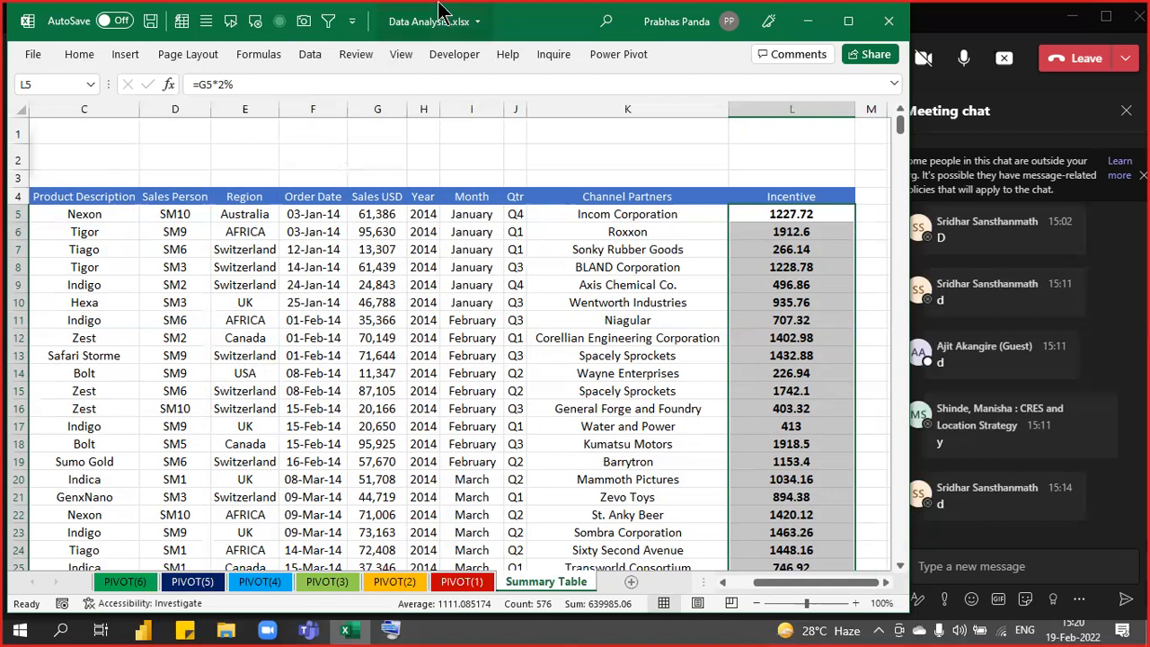
left_click(796, 108)
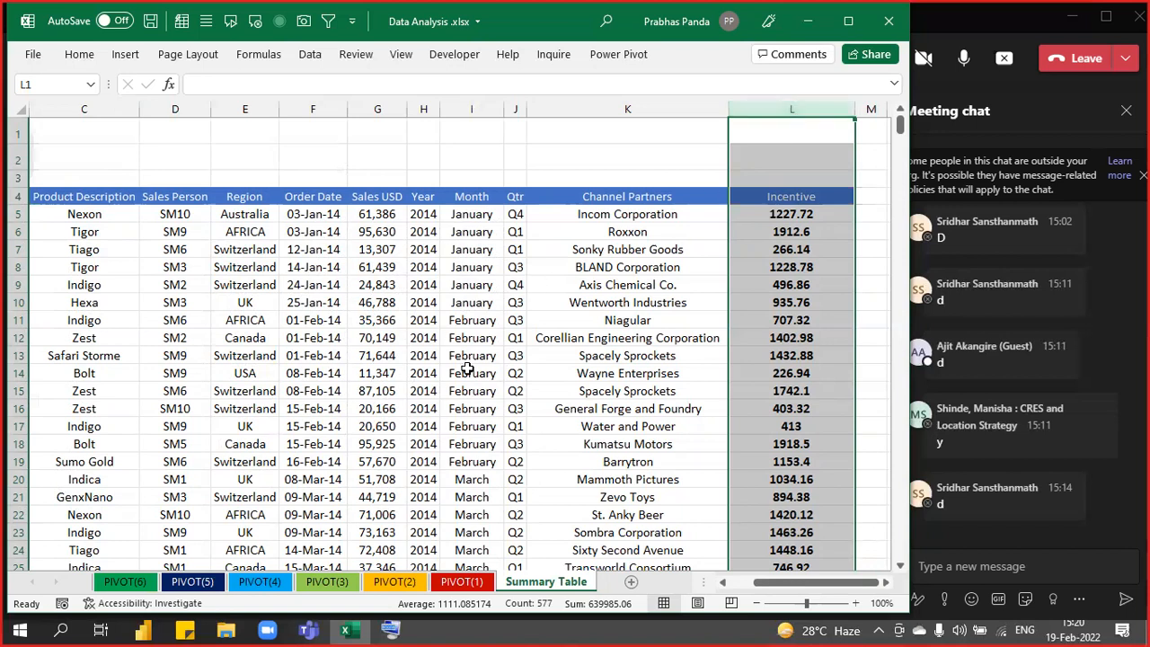
left_click(364, 410)
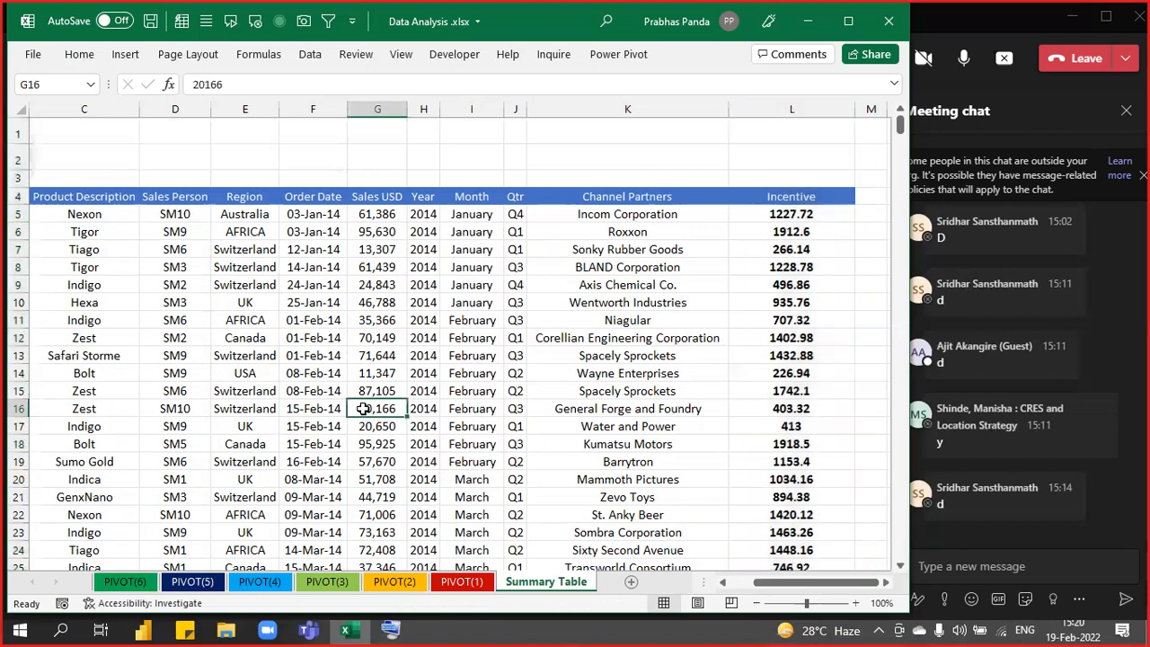
Return to the PIVOT(6) sheet and select the overall Grand Total cell E16 of the pivot table.
left_click(112, 583)
left_click(274, 352)
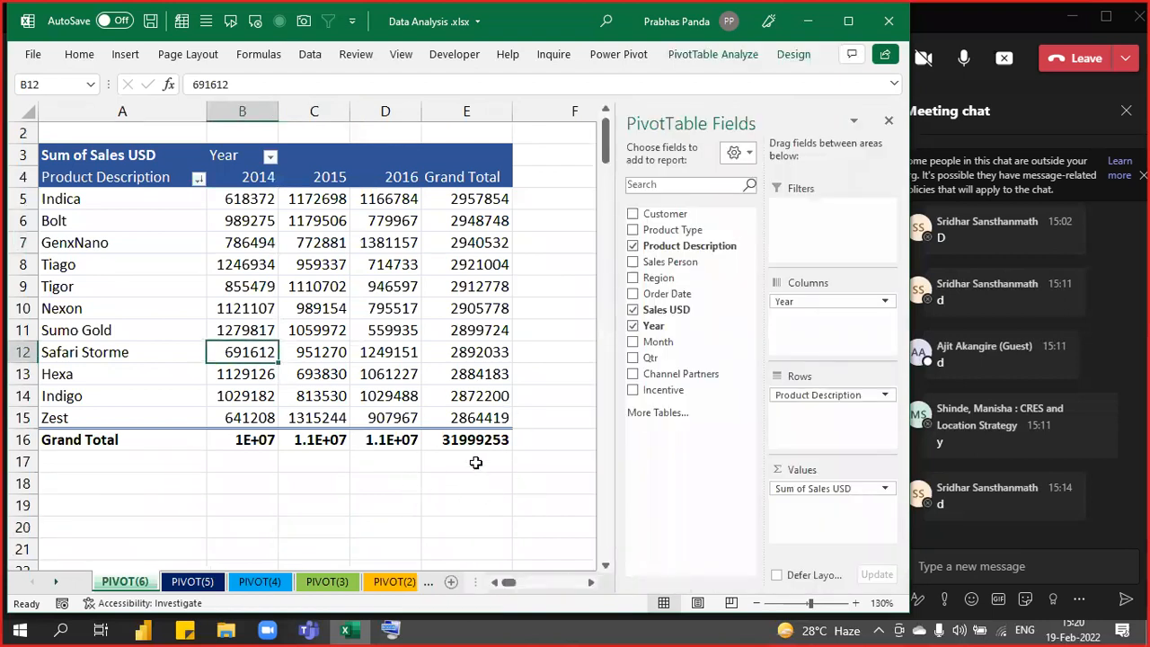
mouse_move(450, 445)
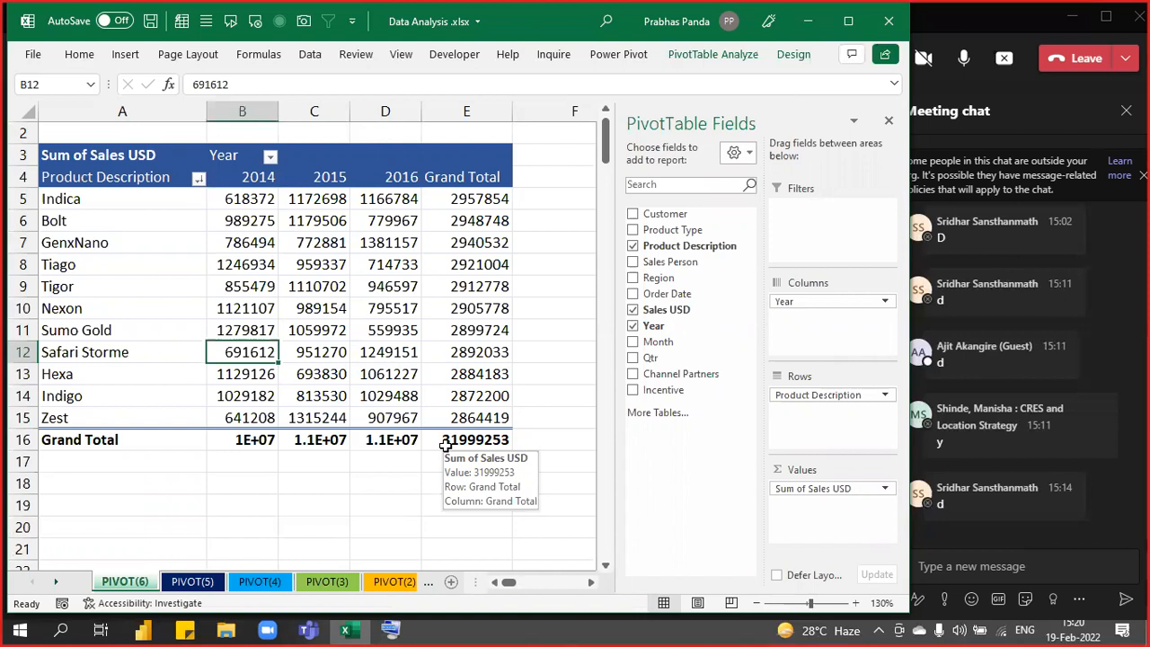
left_click(480, 448)
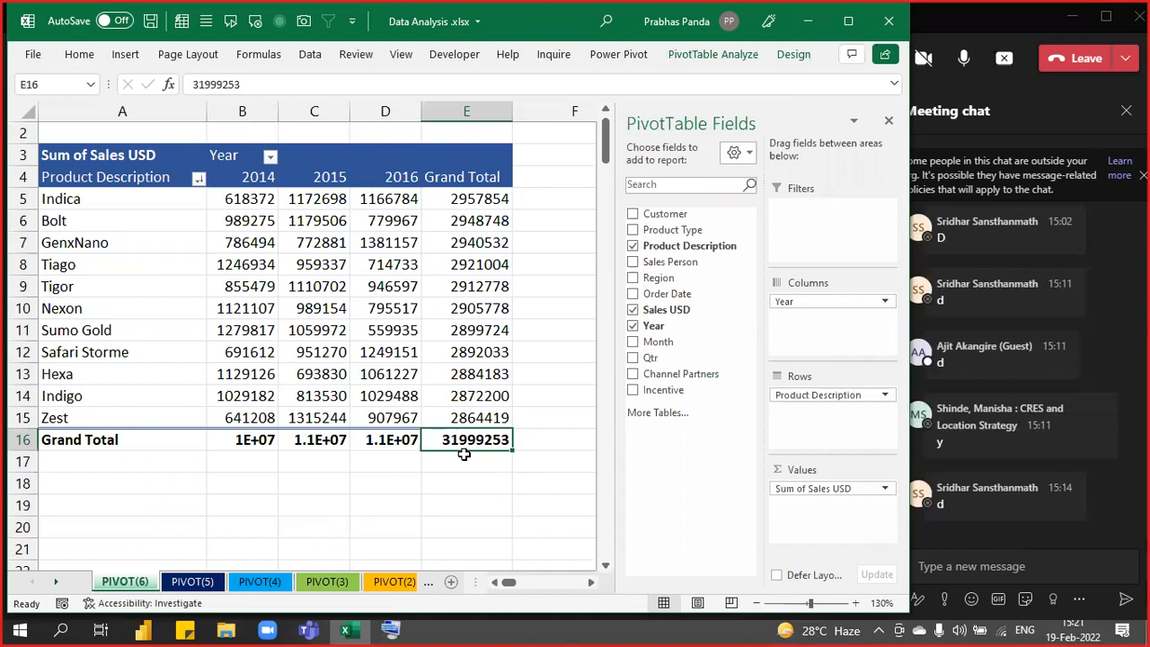
Show the pivot table's options for calculated fields, items and sets.
left_click(747, 53)
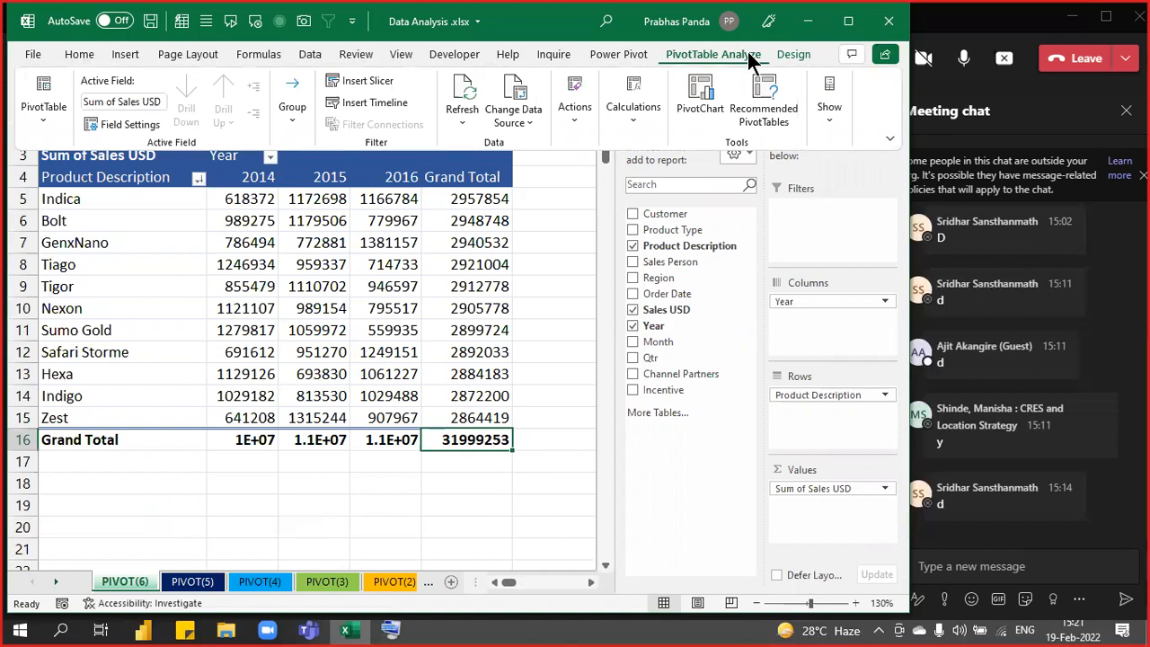
left_click(637, 116)
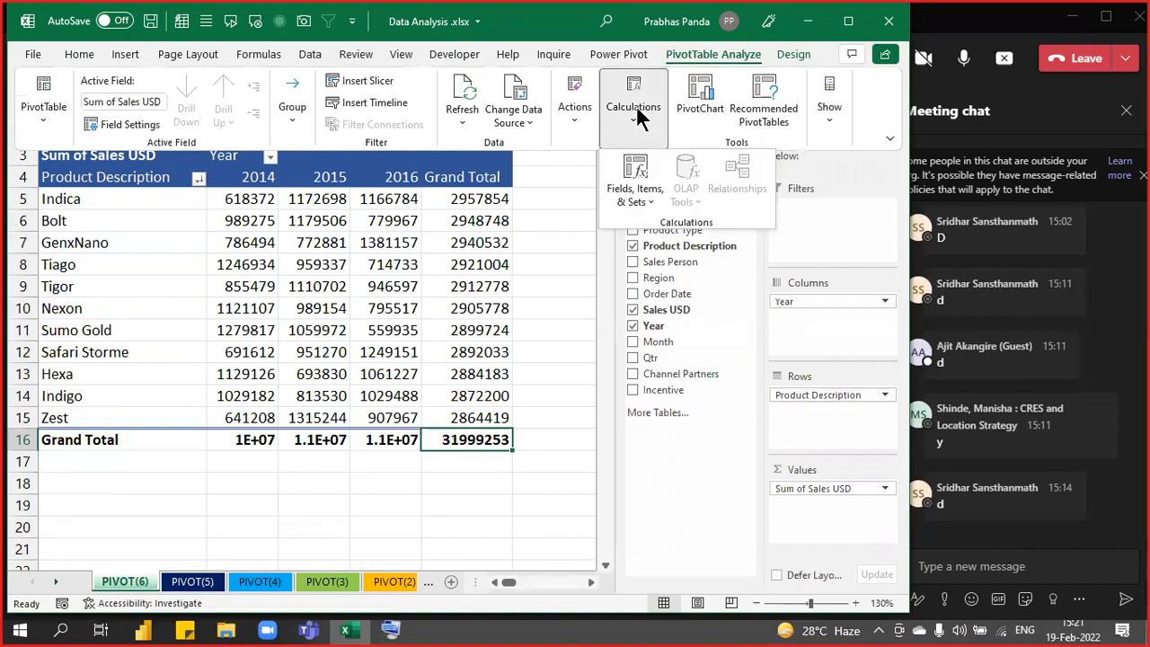
left_click(652, 203)
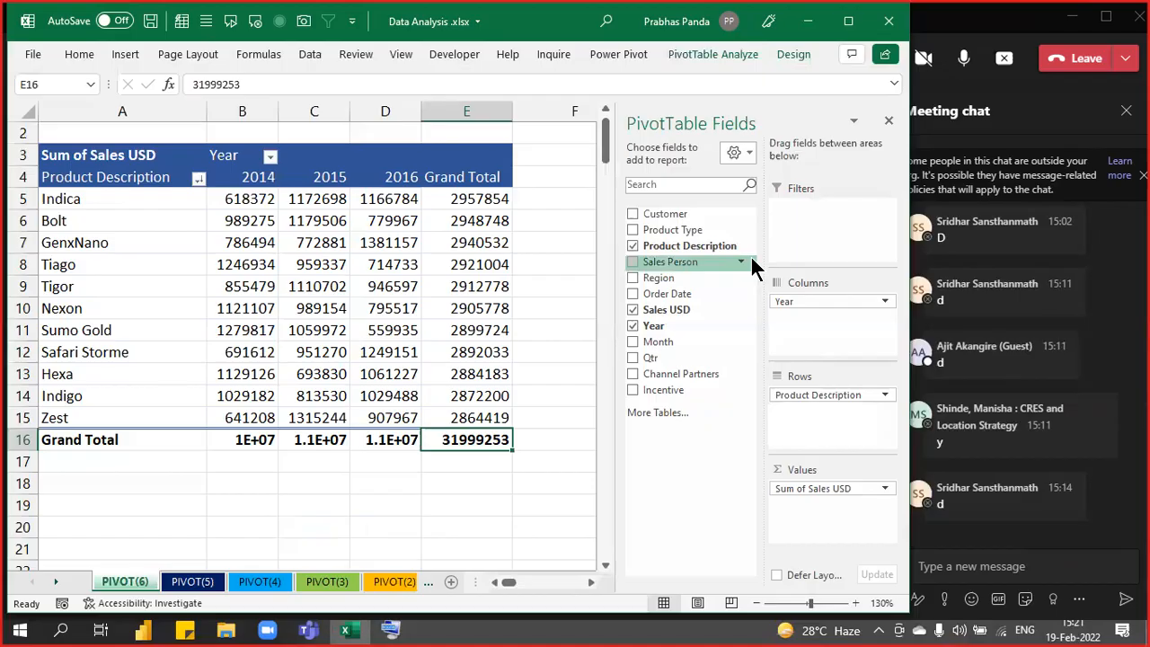
Start inserting a calculated field into the pivot table and name it Discount.
left_click(715, 52)
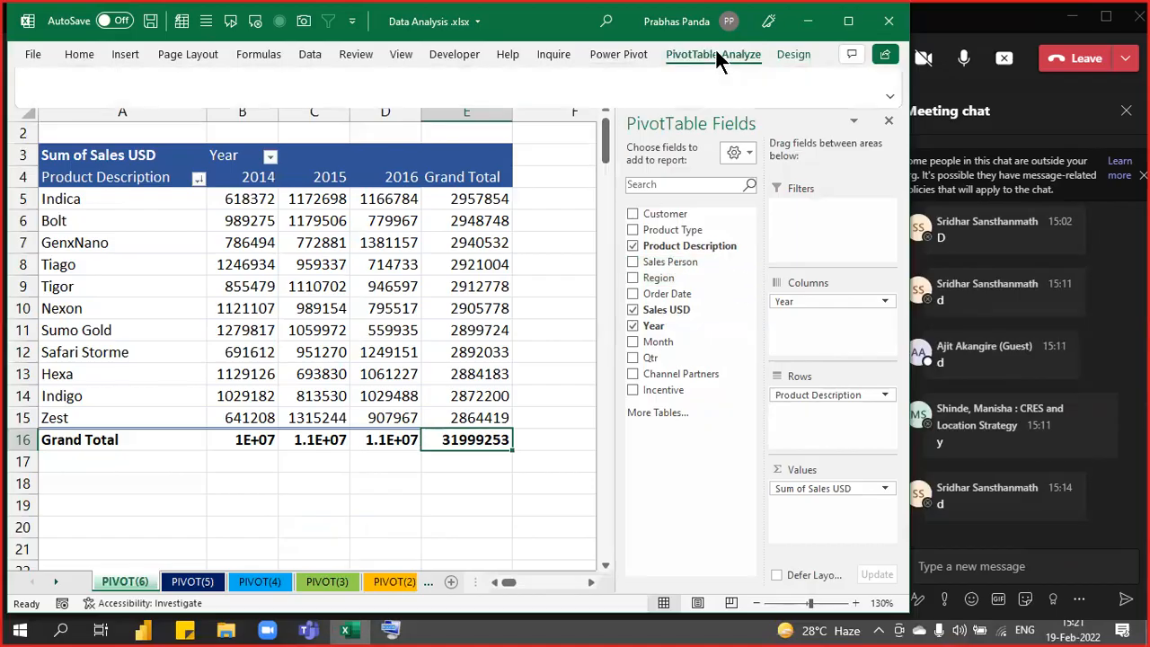
left_click(638, 106)
left_click(646, 192)
left_click(662, 230)
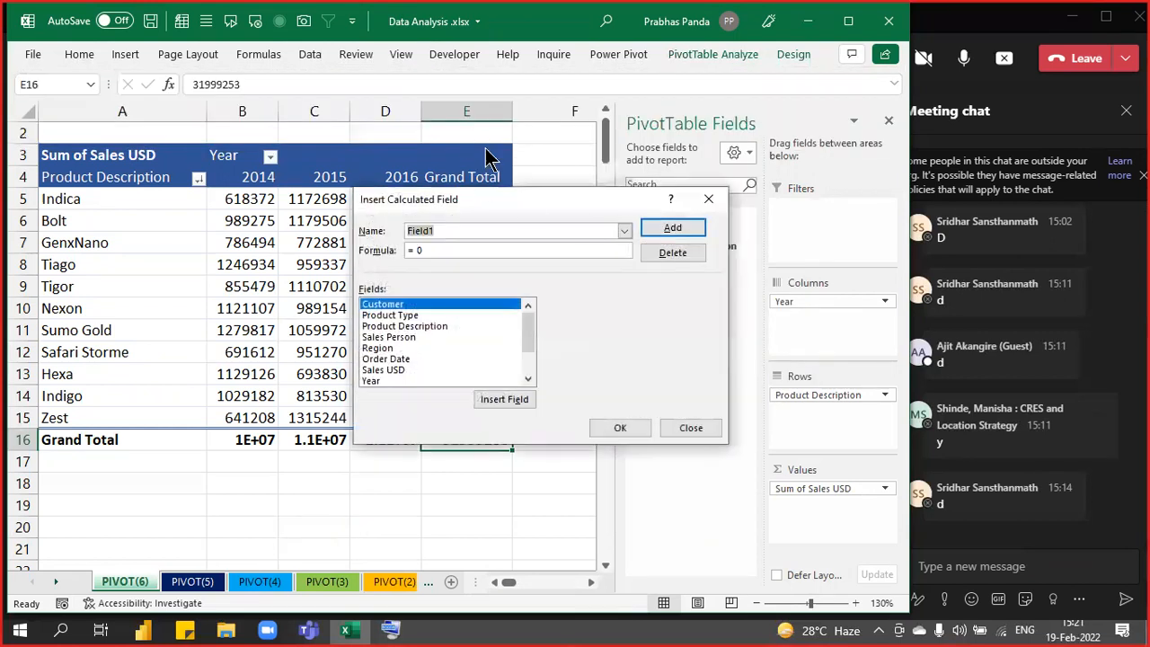
left_click_drag(537, 191, 591, 143)
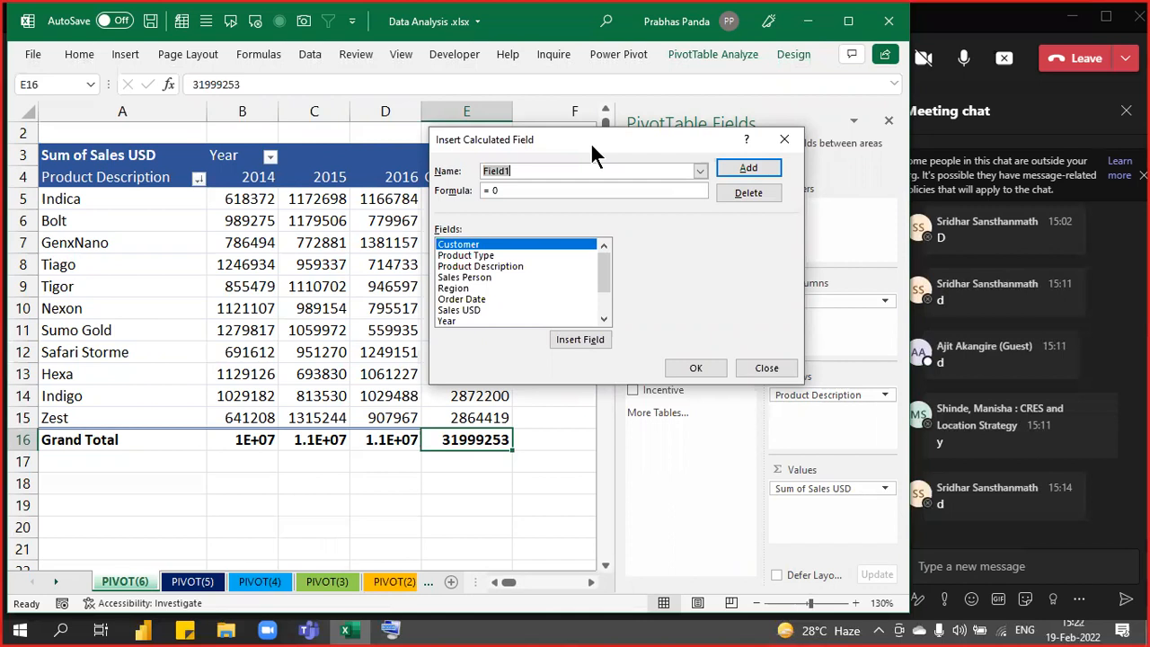
type("D")
key("BackSpace")
type("Discount")
key("Tab")
Define the Discount field's formula as ='Sales USD'*5%.
key("BackSpace")
left_click(458, 310)
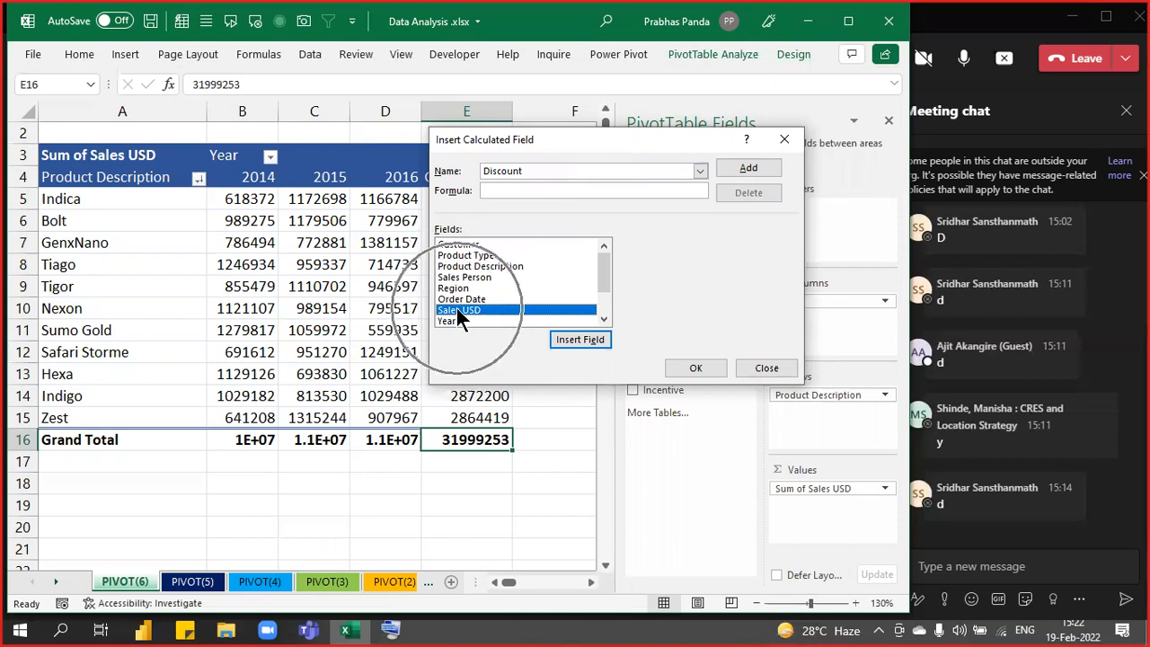
double_click(456, 310)
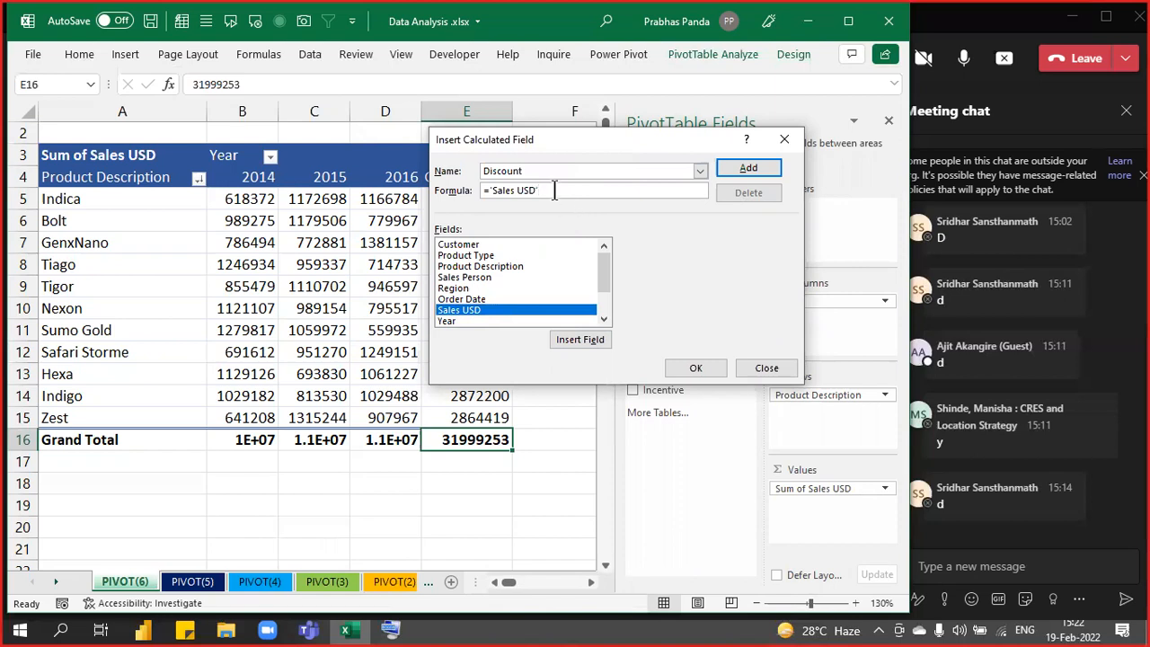
type("*5%")
Switch to the Teams meeting, send the copied screenshot in the meeting chat, and return to the Excel workbook.
left_click(1004, 570)
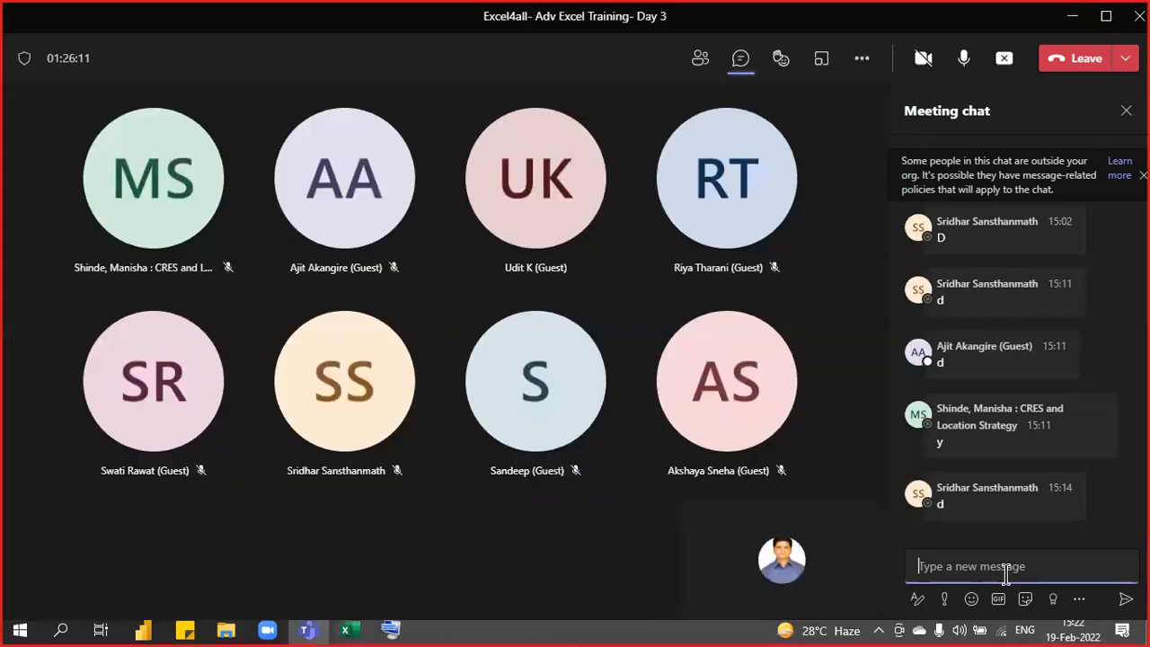
key("ctrl+v")
key("Return")
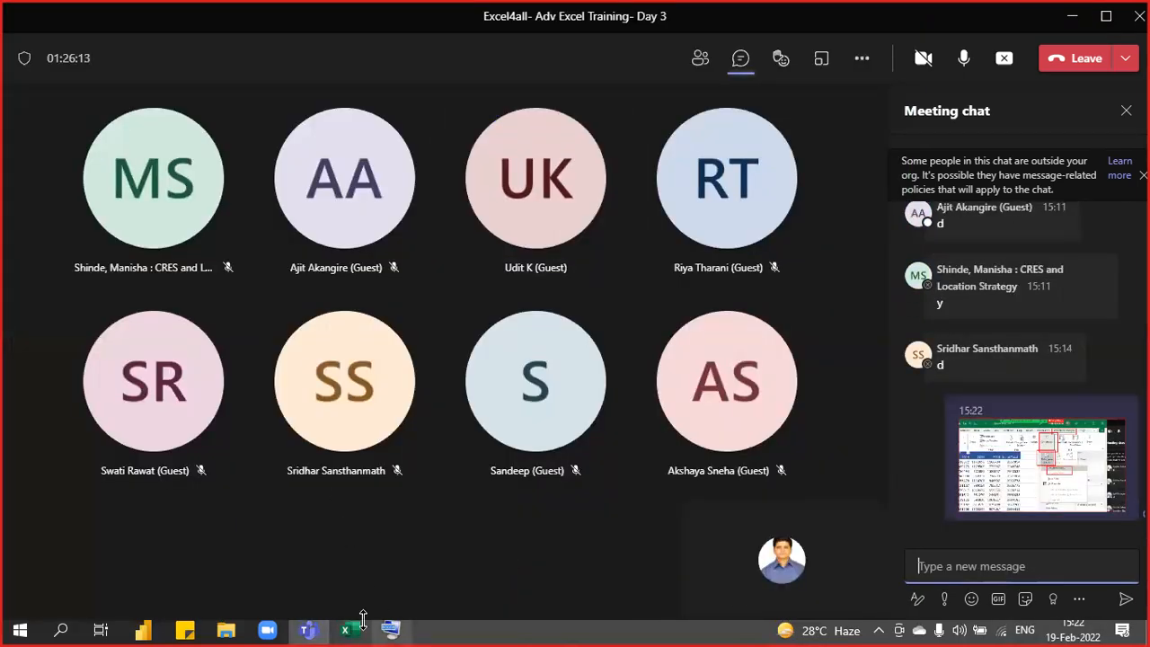
left_click(348, 629)
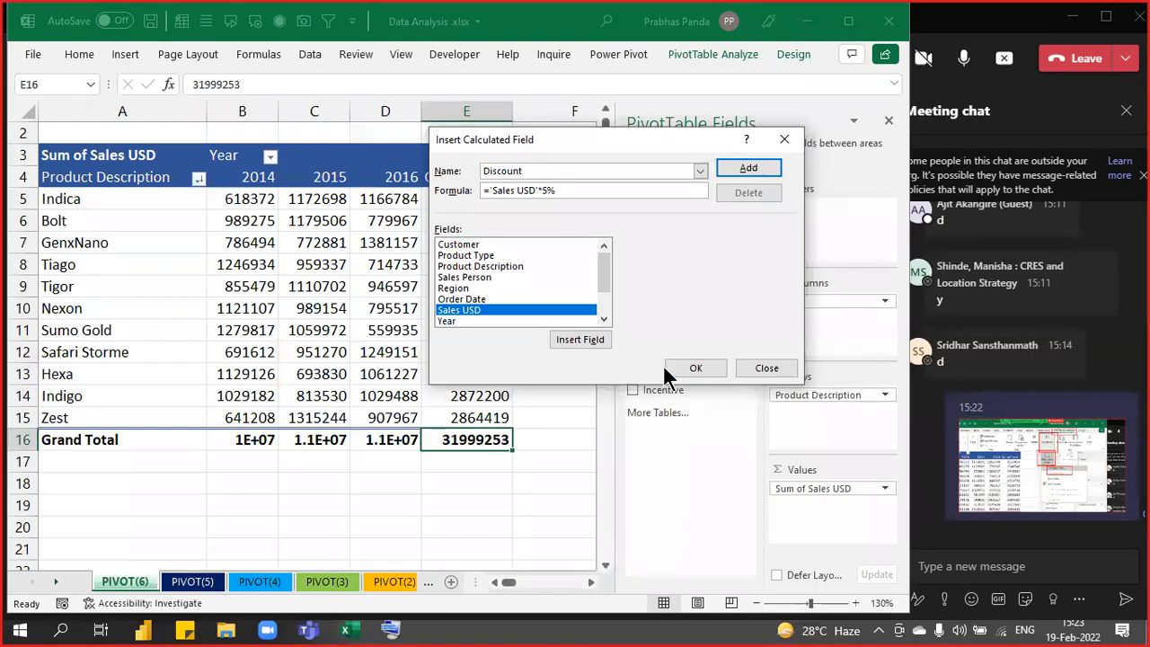
Confirm the calculated field so that Discount is added to the pivot table's values, and leave the table with cell C20 selected.
left_click(728, 373)
left_click(405, 524)
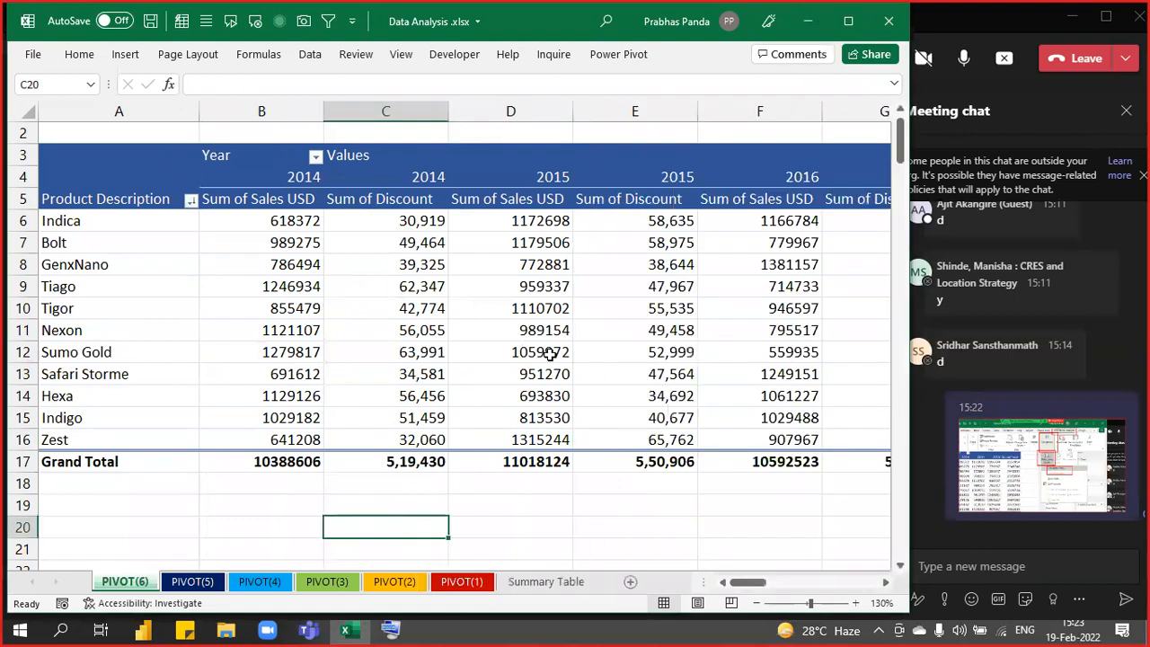
scroll(565, 354, "down", 3, "ctrl")
scroll(574, 341, "down", 1, "ctrl")
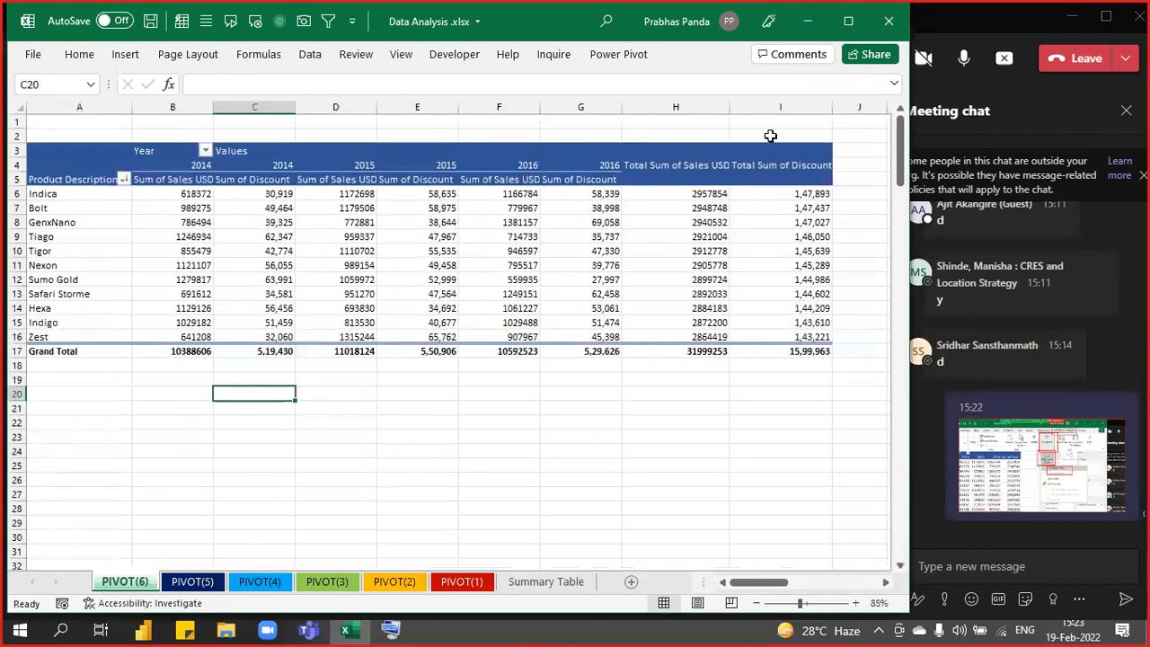
Select the Discount columns C, E, G and I together to review them.
left_click(761, 105)
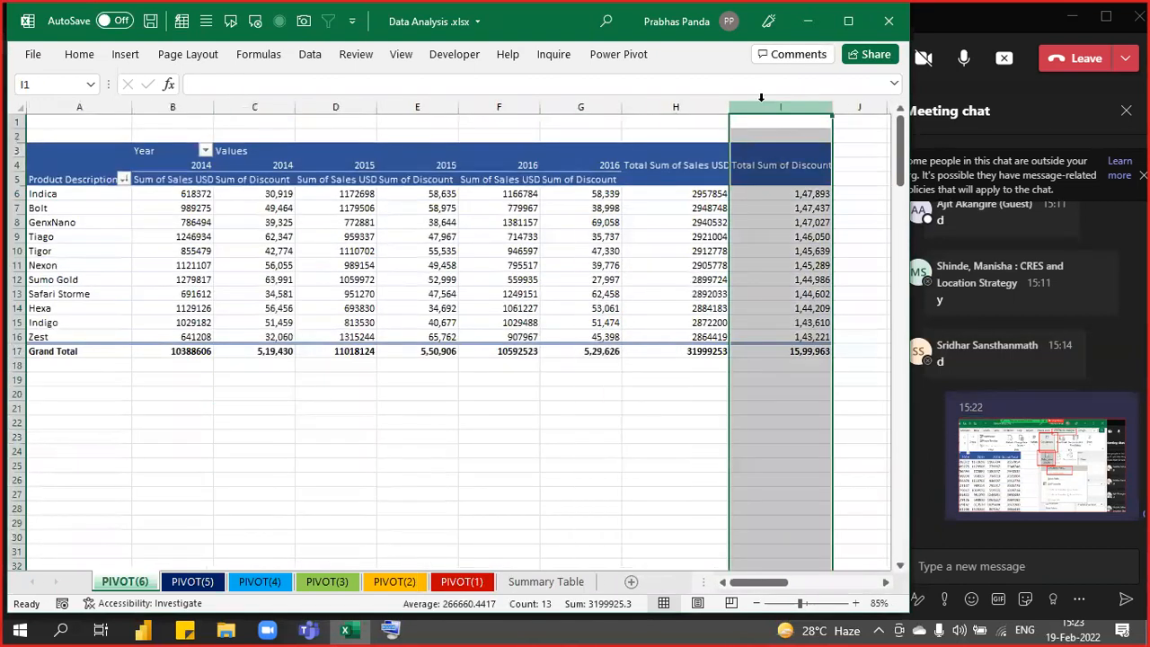
left_click(266, 106, "ctrl")
left_click(435, 107, "ctrl")
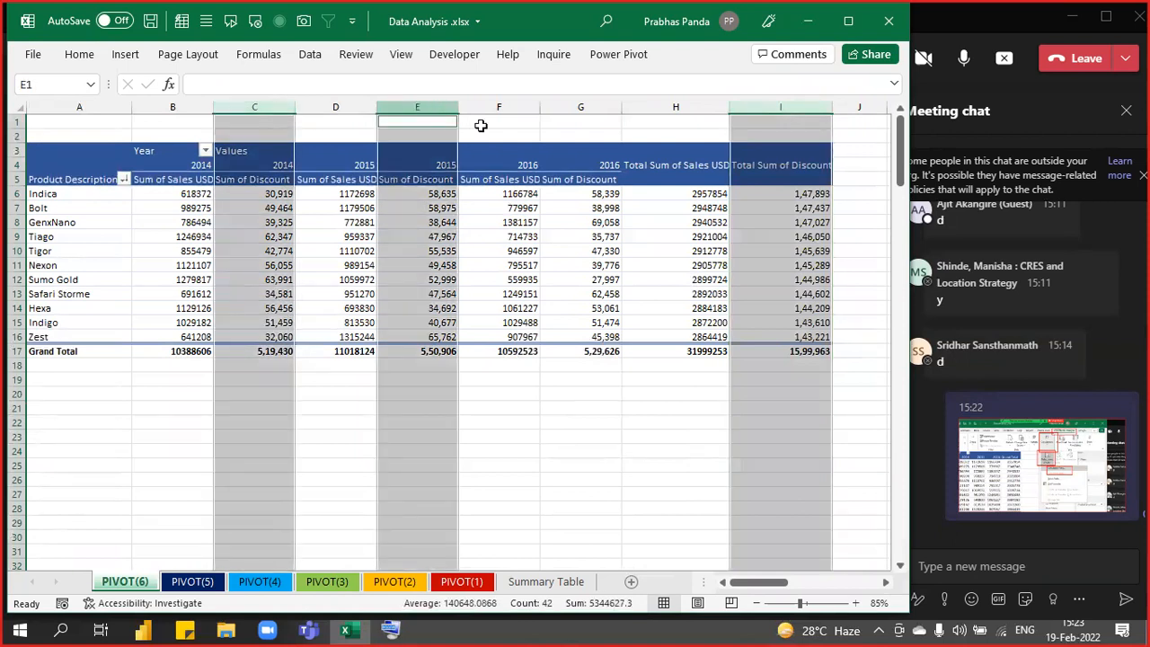
left_click(576, 105, "ctrl")
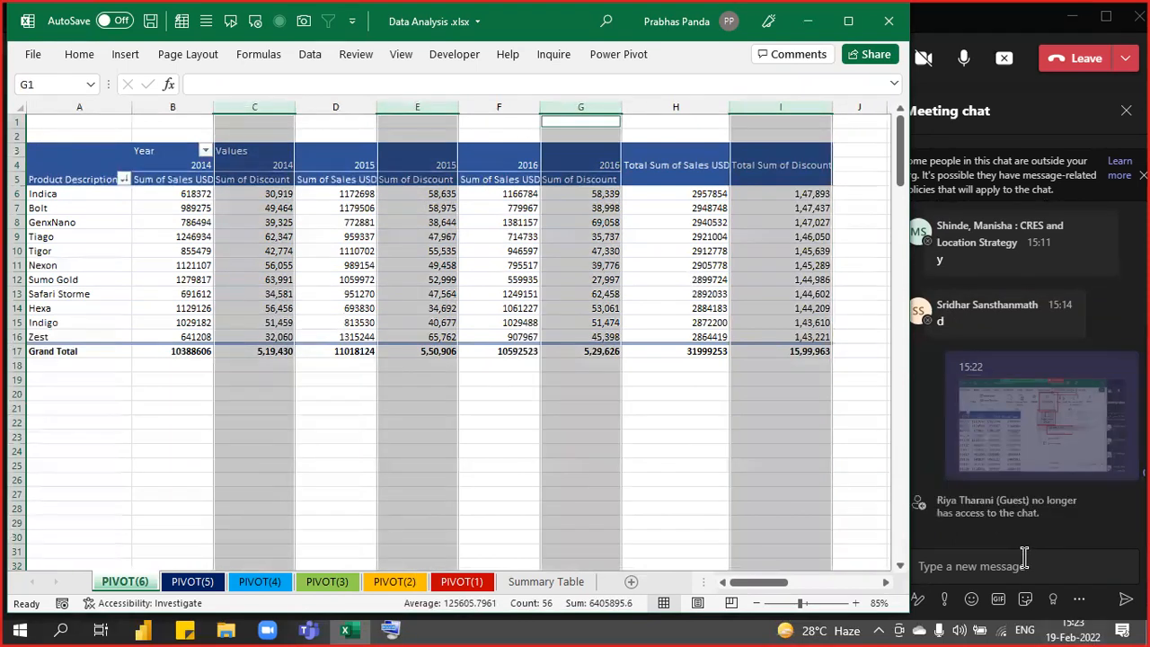
Send the copied calculated-field screenshot in the Teams meeting chat, admit the guest waiting in the lobby, and return to the Excel workbook.
left_click(1024, 564)
key("ctrl+v")
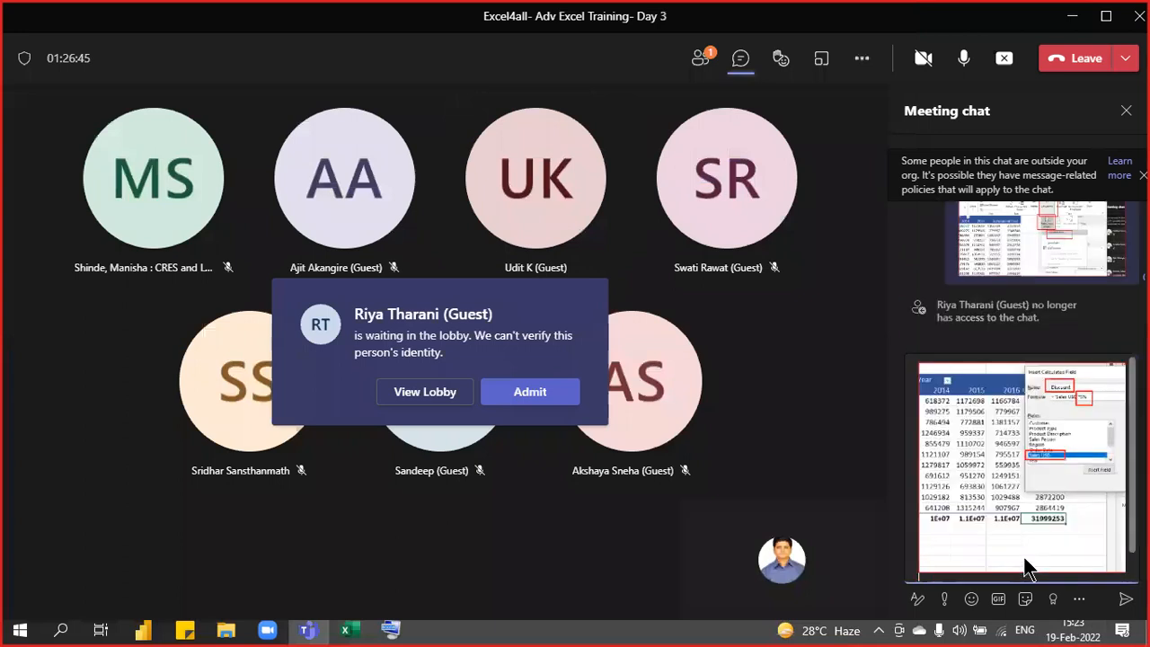
key("Return")
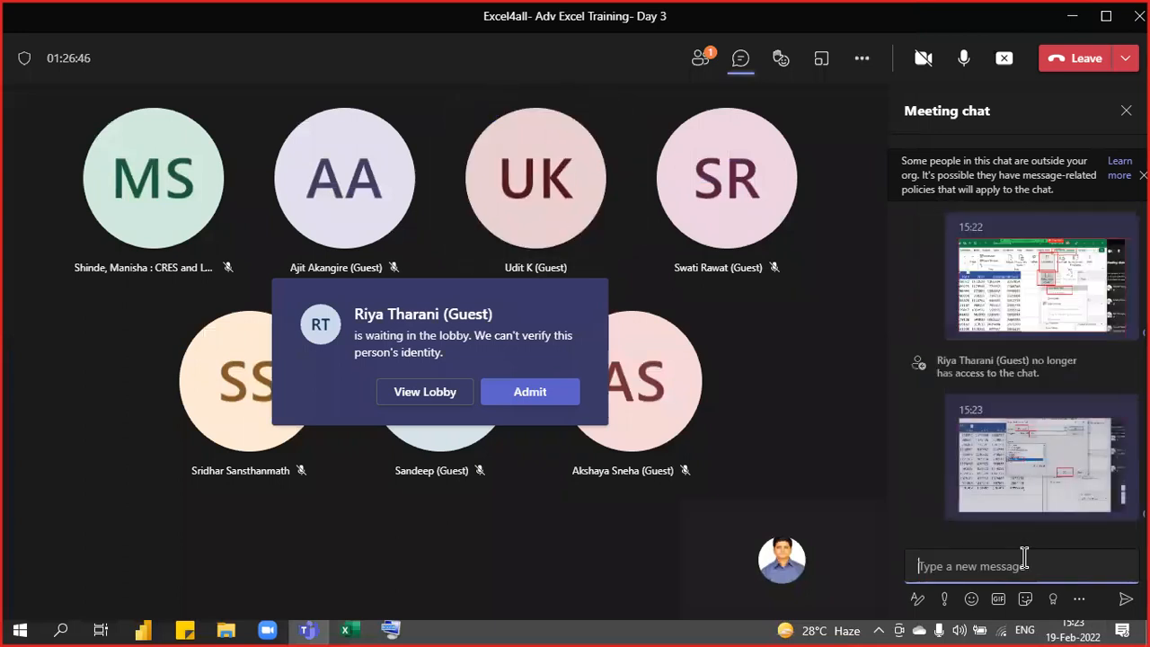
left_click(528, 393)
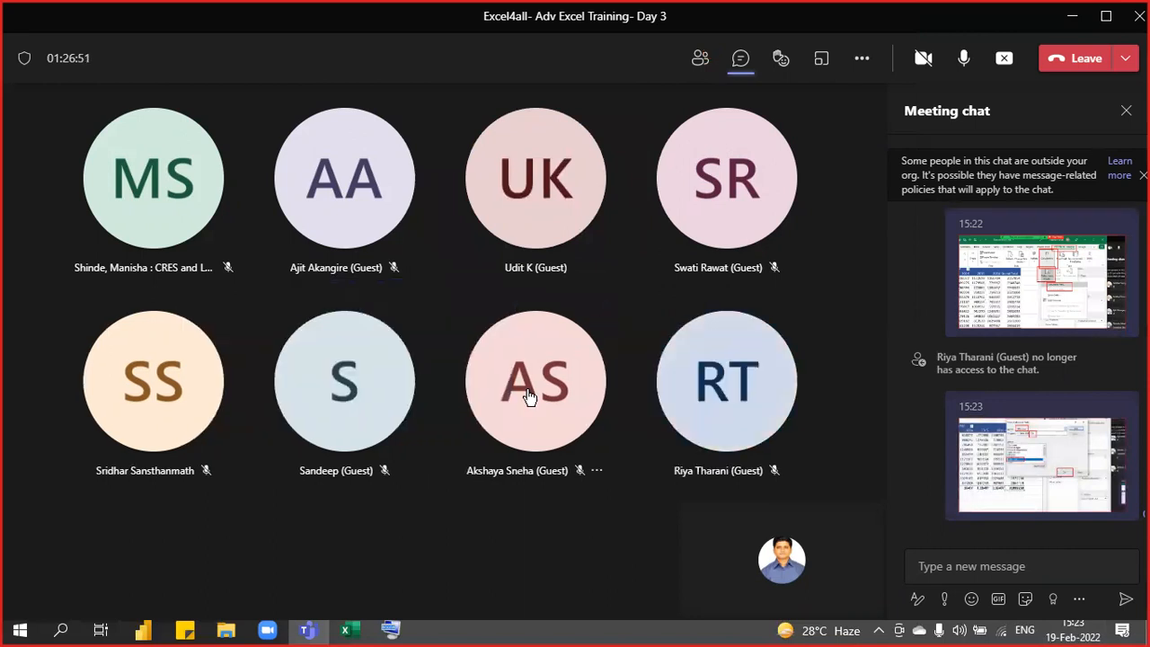
key("alt+Tab")
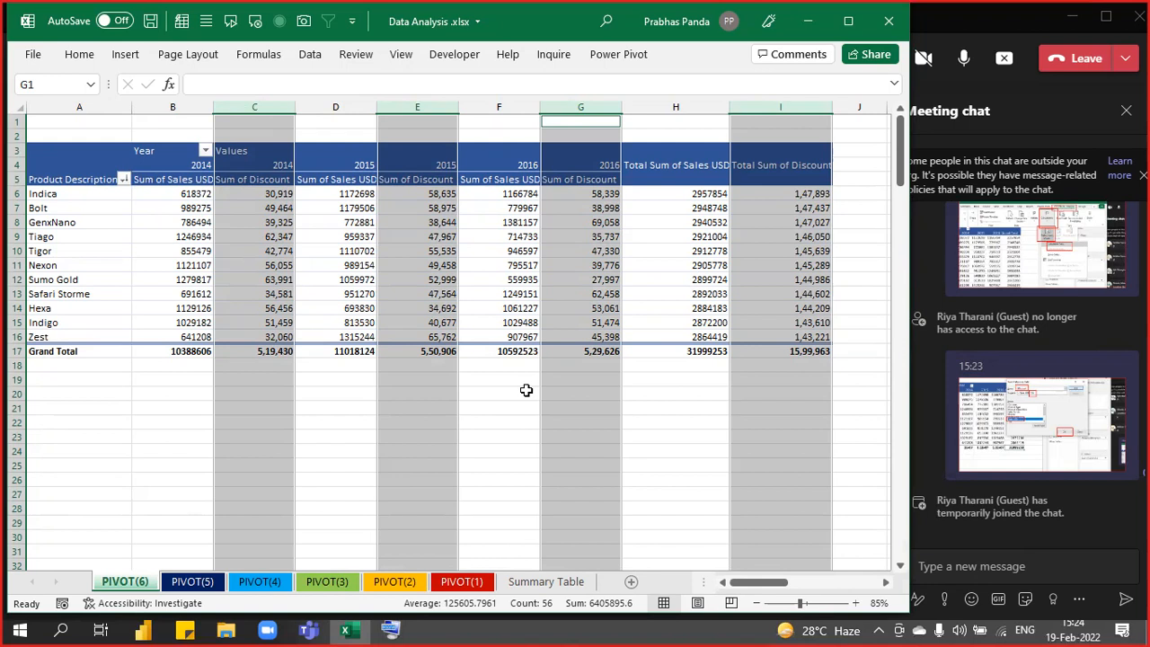
Select cell C14 in the pivot table, check the Teams meeting window, and return to the Excel workbook.
left_click(118, 399)
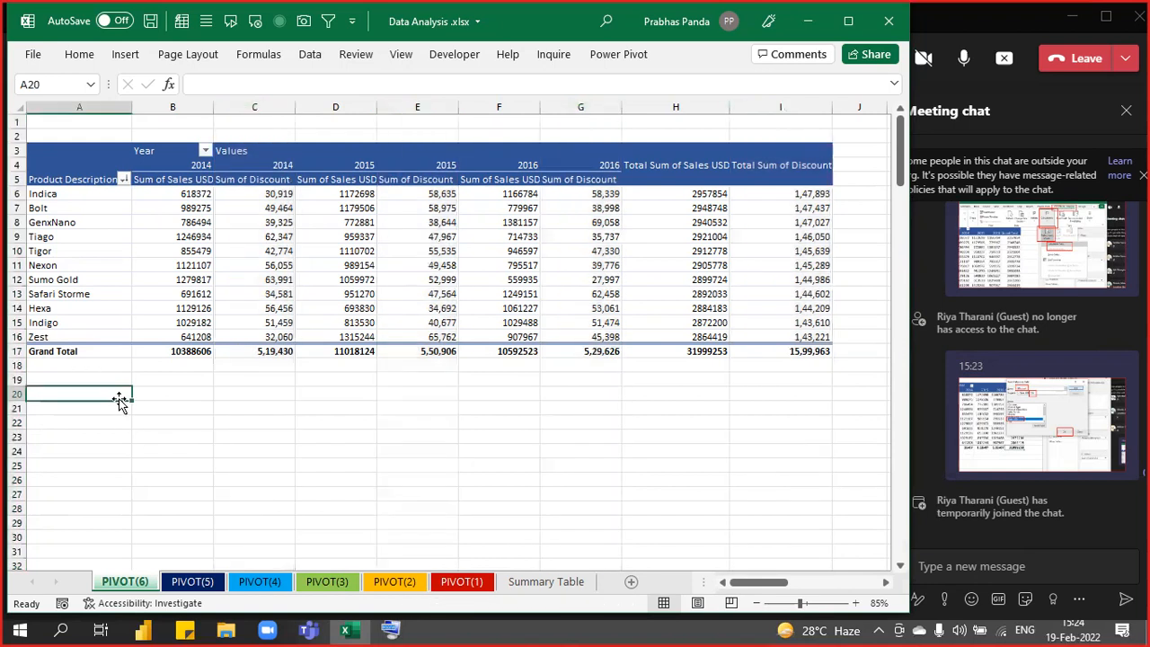
left_click(283, 306)
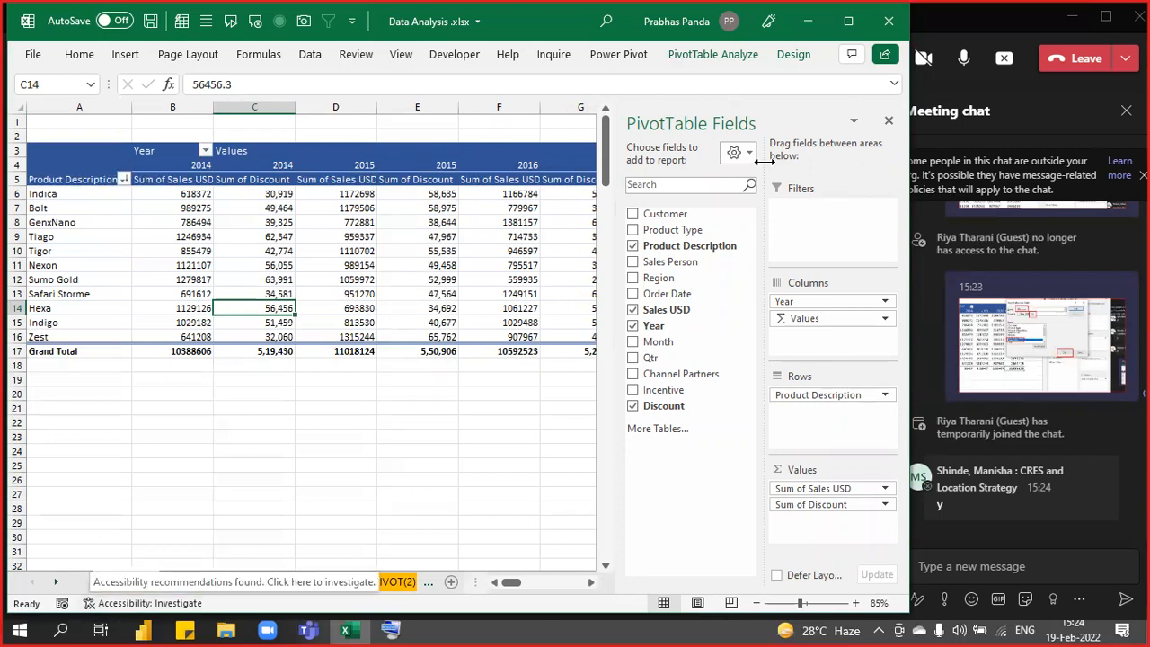
left_click(1106, 16)
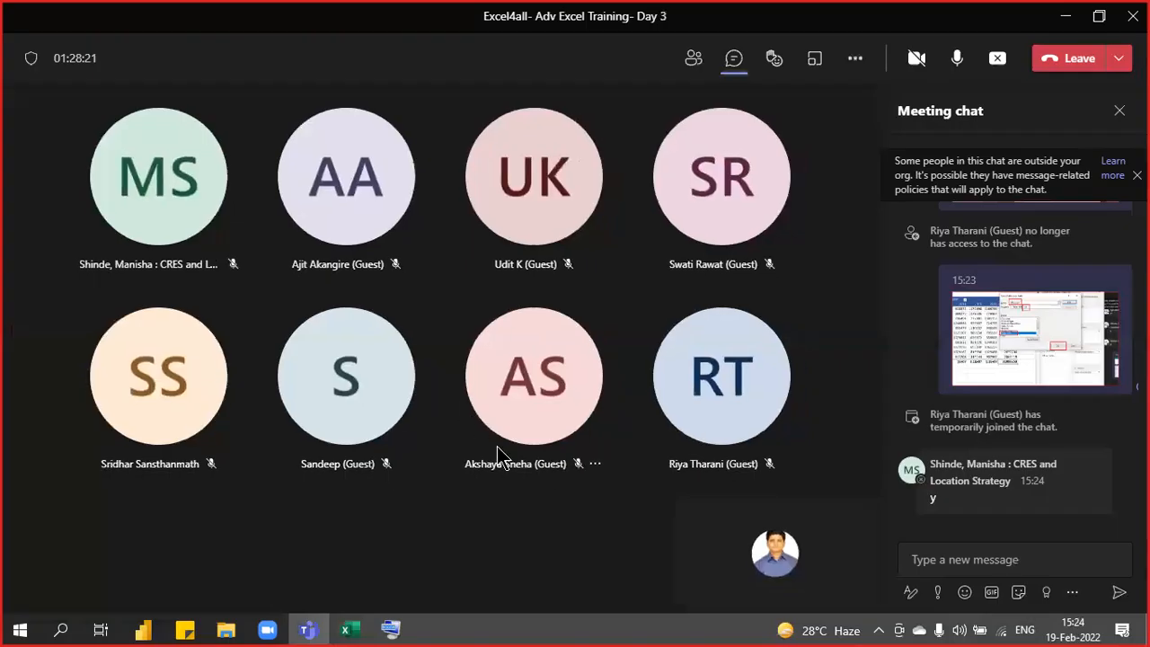
left_click(357, 632)
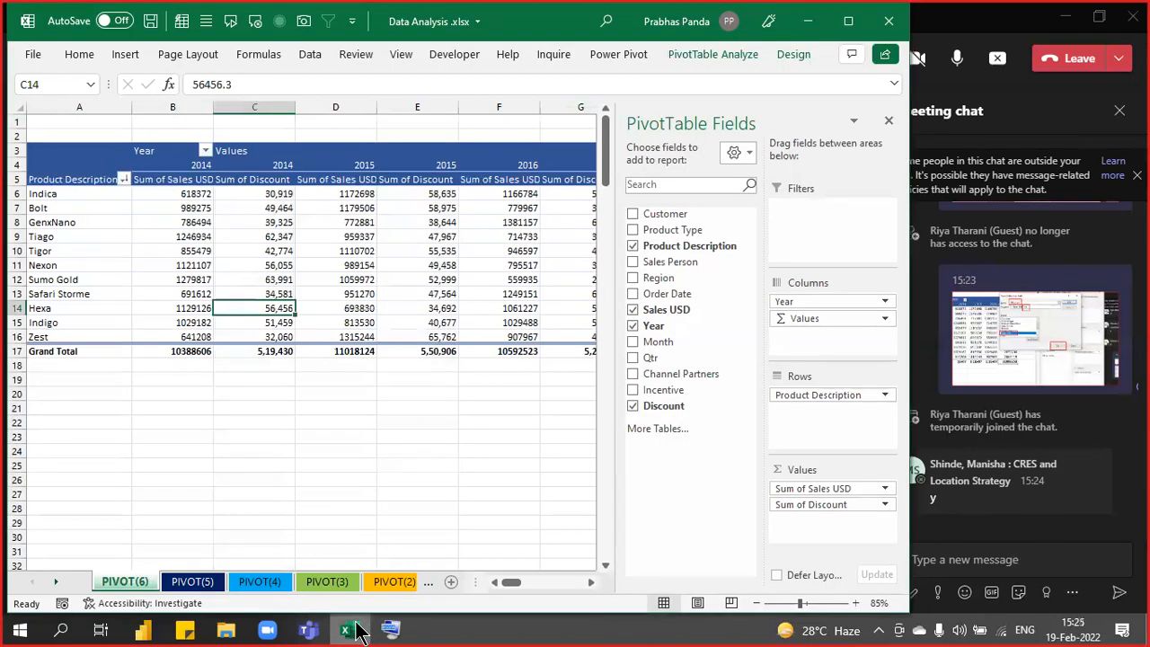
Create a copy of the PIVOT(6) sheet and place it before PIVOT(6) in the same workbook.
right_click(144, 579)
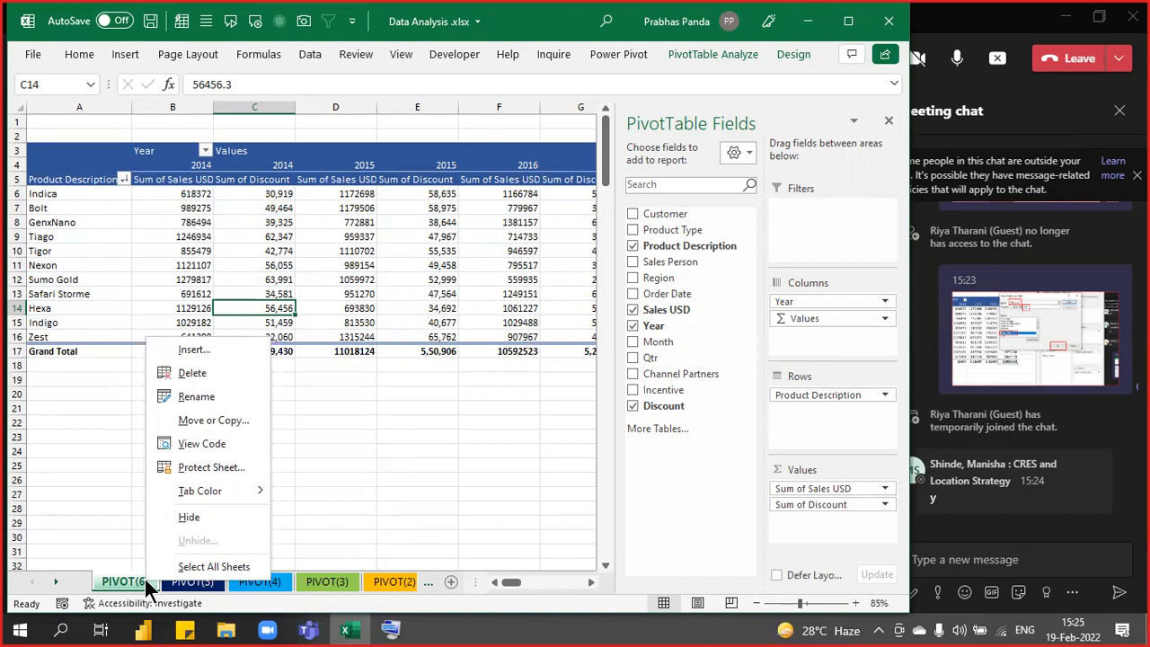
left_click(200, 421)
left_click_drag(201, 327, 452, 198)
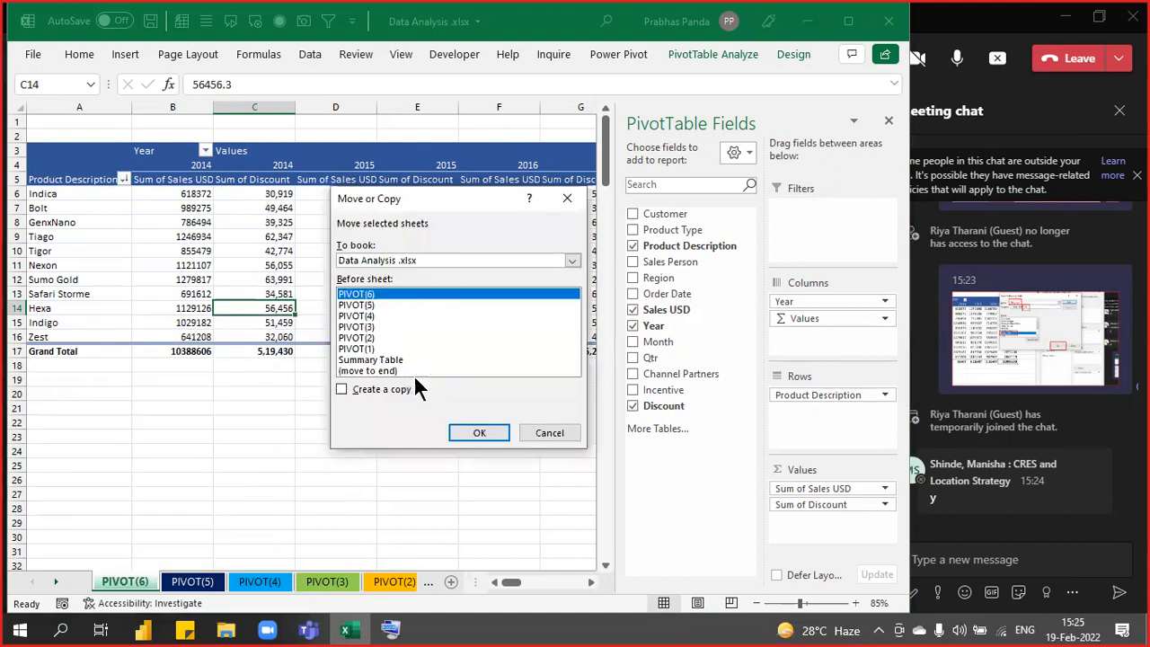
left_click(370, 386)
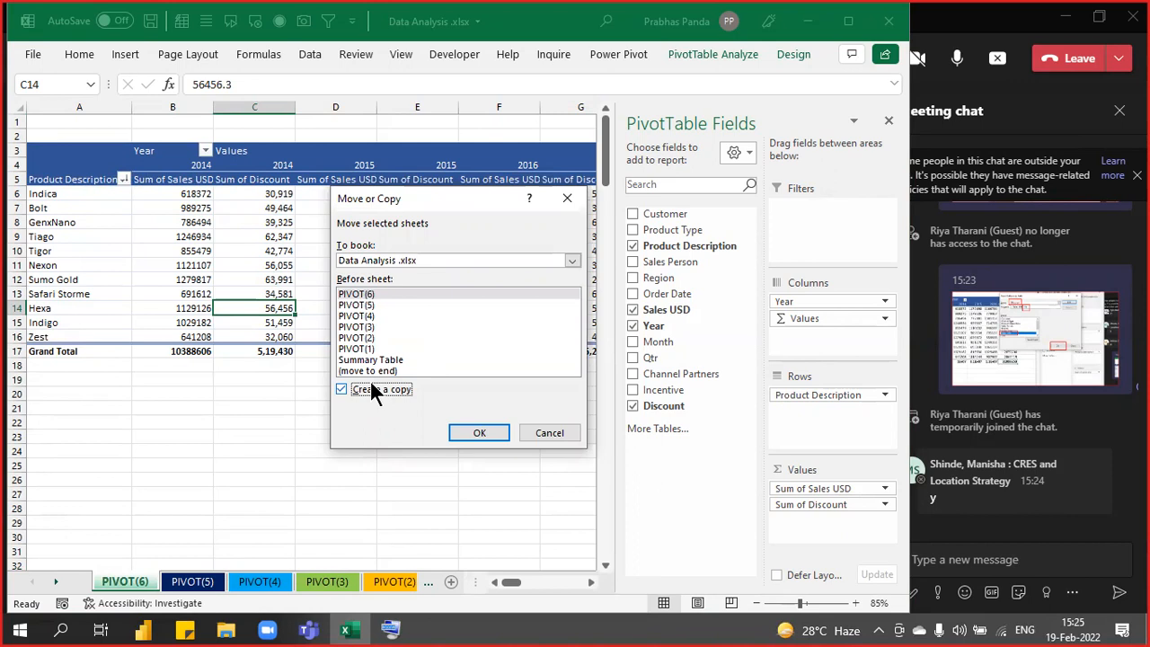
left_click(479, 433)
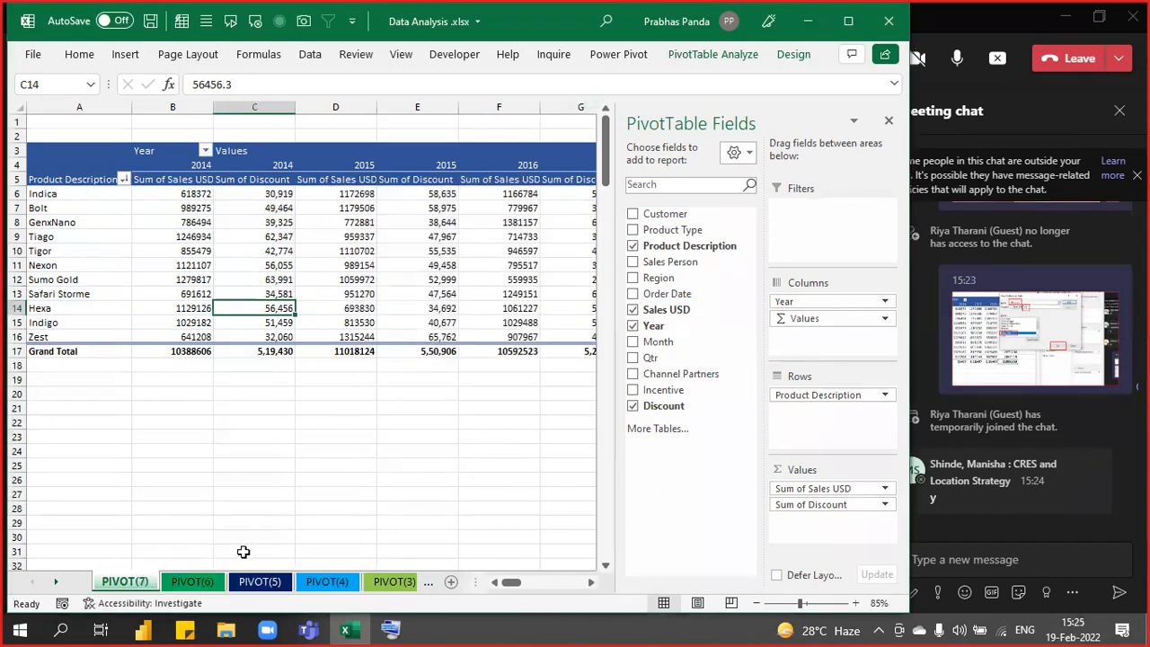
Set the tab color of the PIVOT(7) sheet to the darkest orange theme shade.
right_click(133, 584)
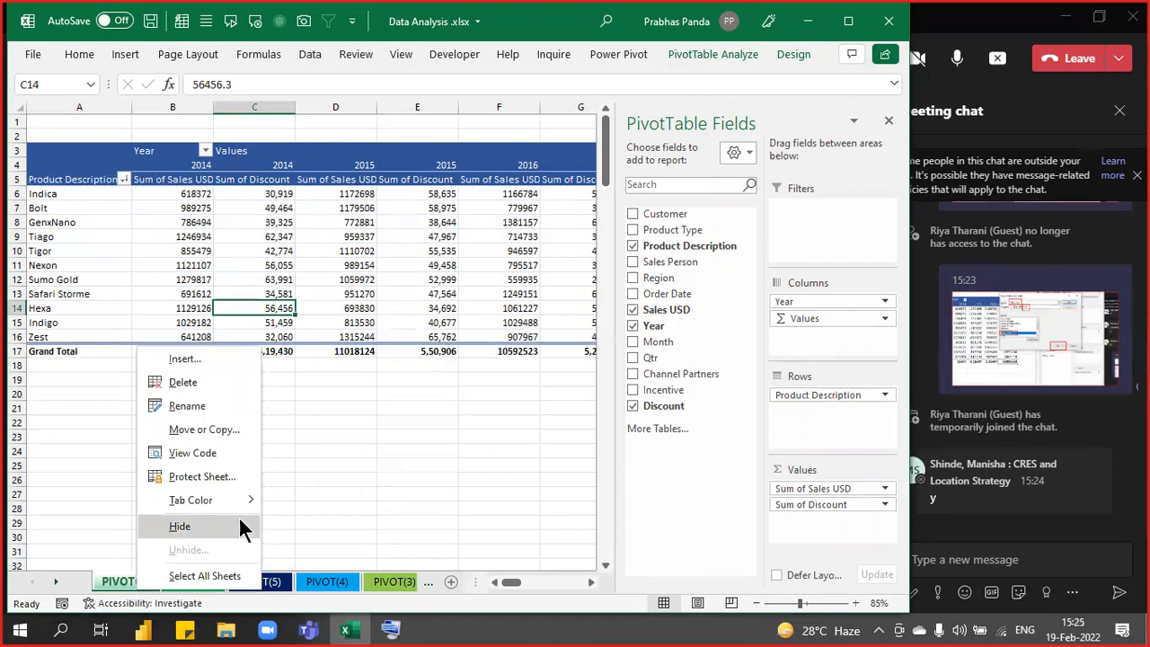
mouse_move(236, 496)
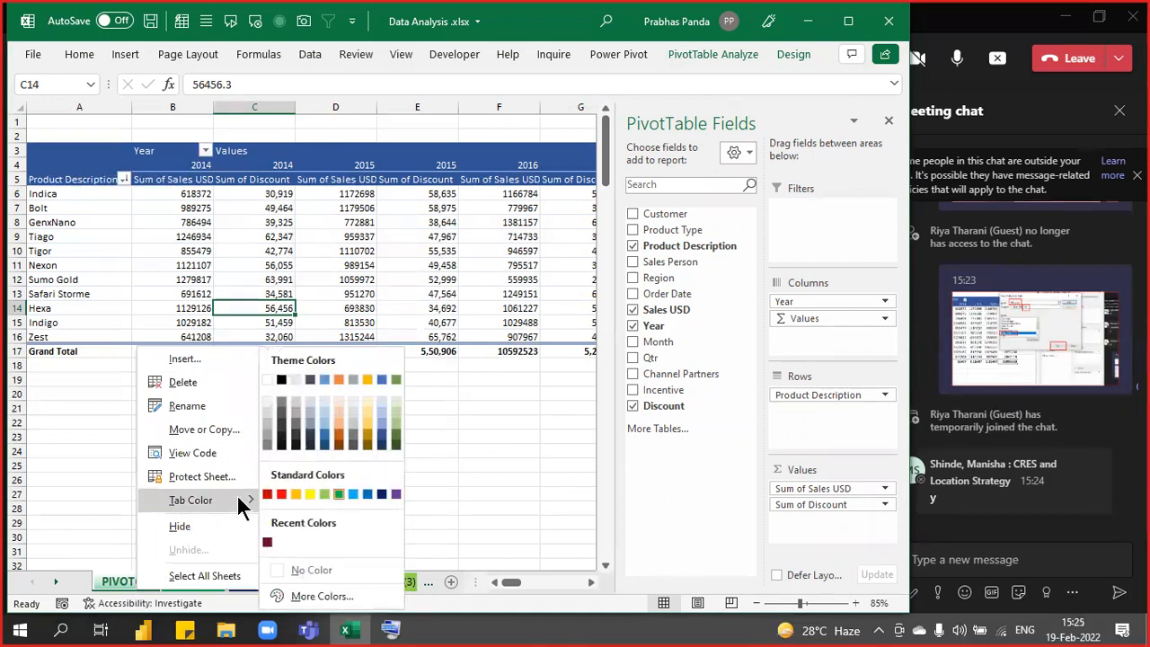
left_click(340, 444)
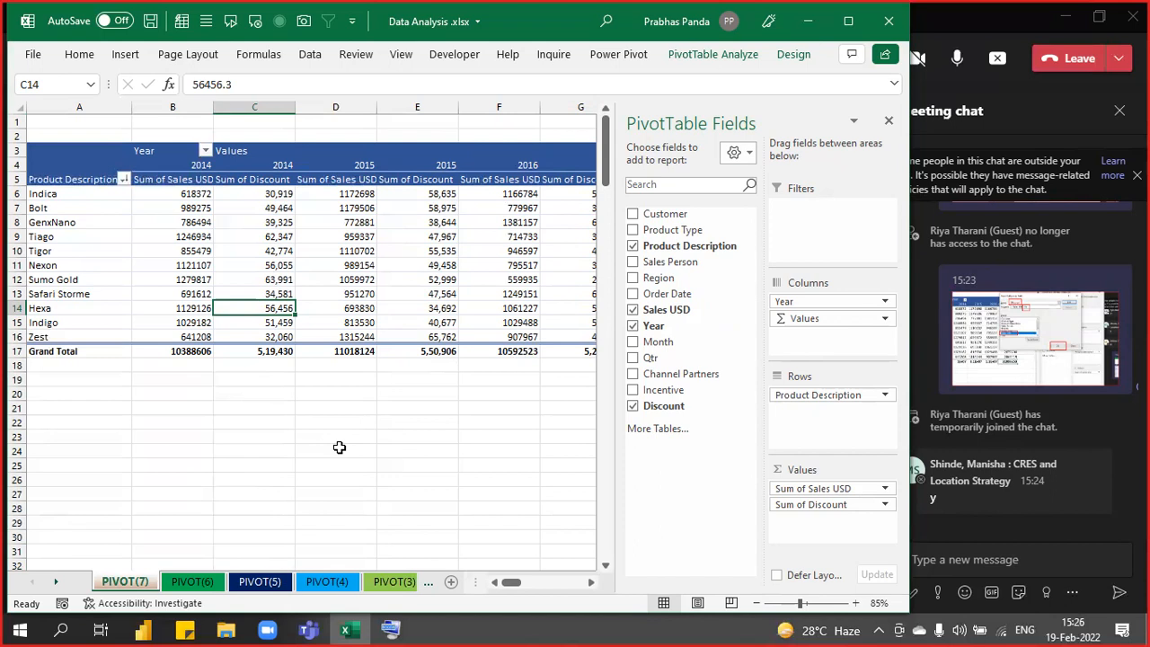
Remove the Discount field from the PIVOT(7) pivot table and select cell D17 below the table.
left_click(632, 406)
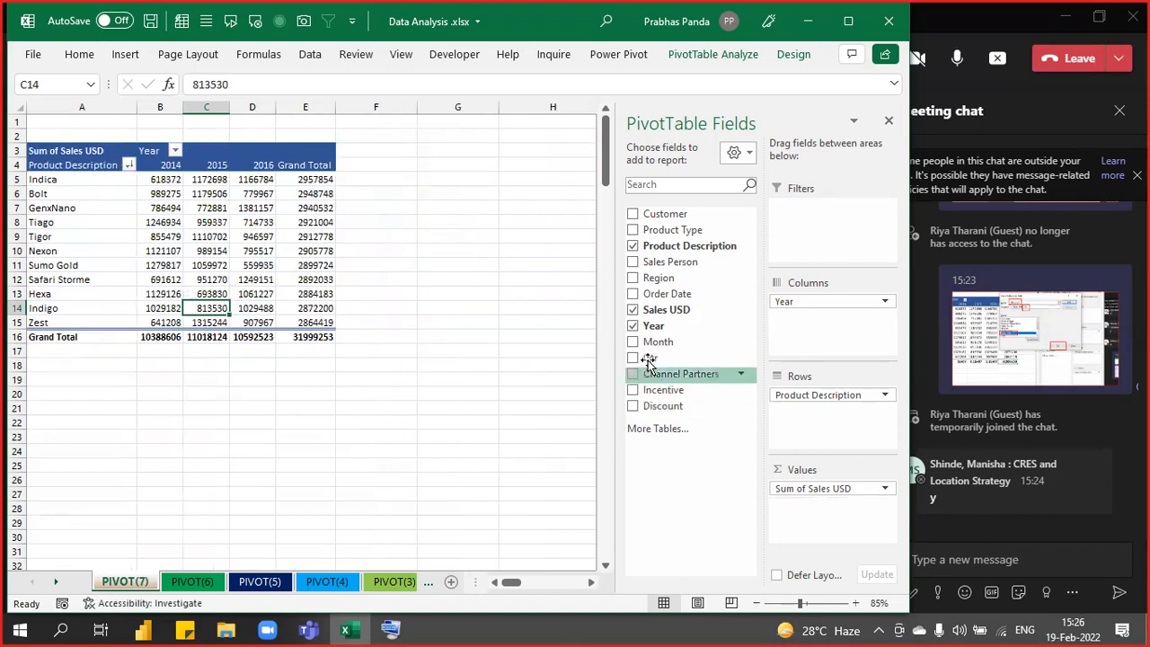
scroll(493, 239, "up", 2, "ctrl")
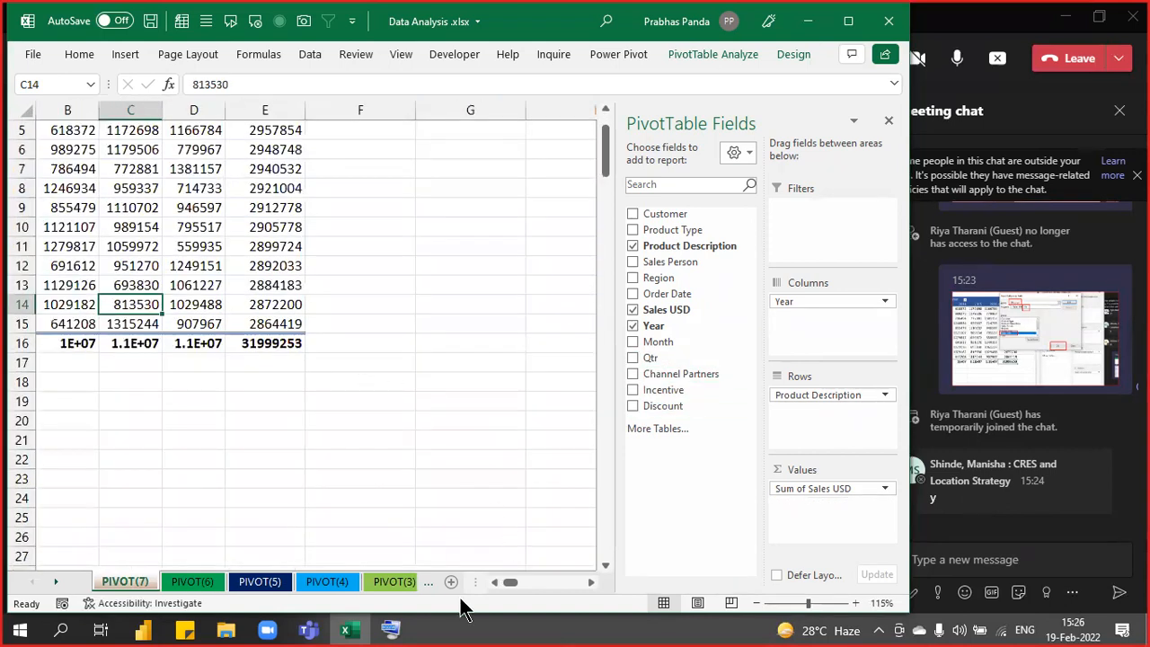
left_click_drag(515, 581, 509, 581)
scroll(459, 429, "up", 2)
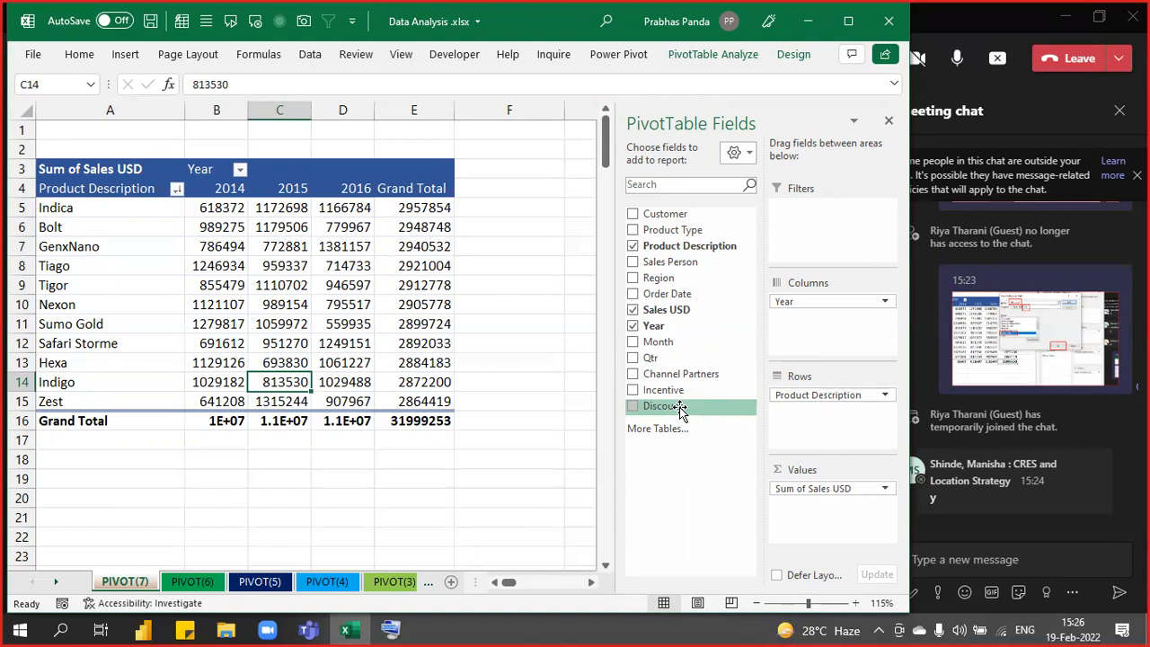
left_click(361, 439)
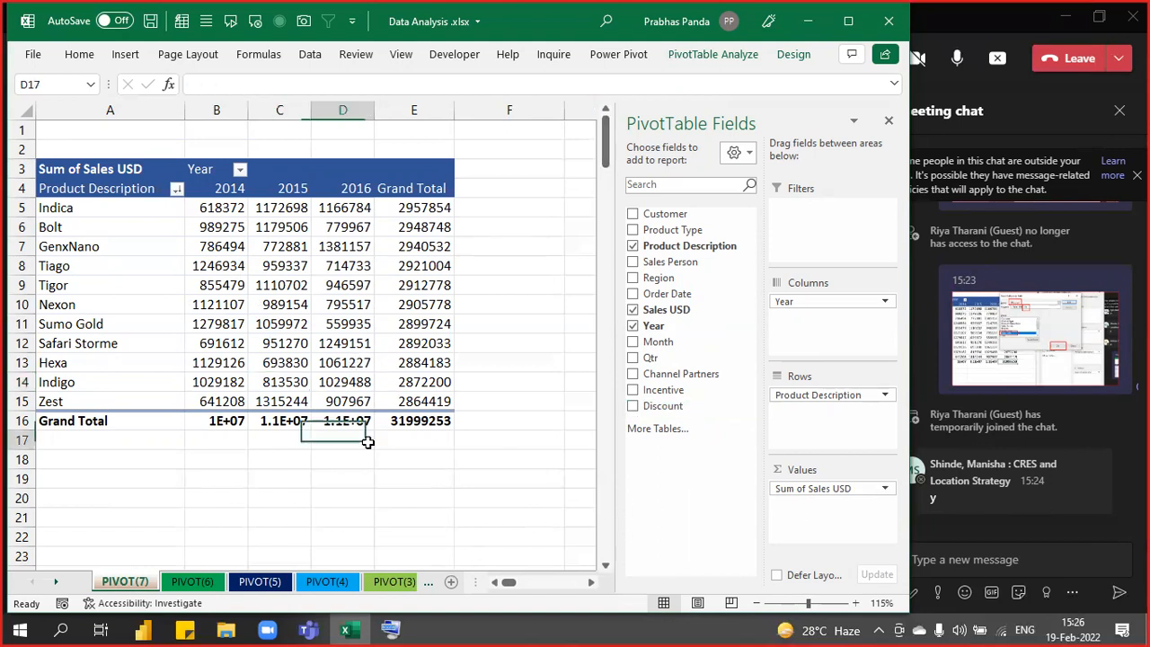
Review the source data on the Summary Table sheet and return to the PIVOT(7) sheet.
left_click(609, 582)
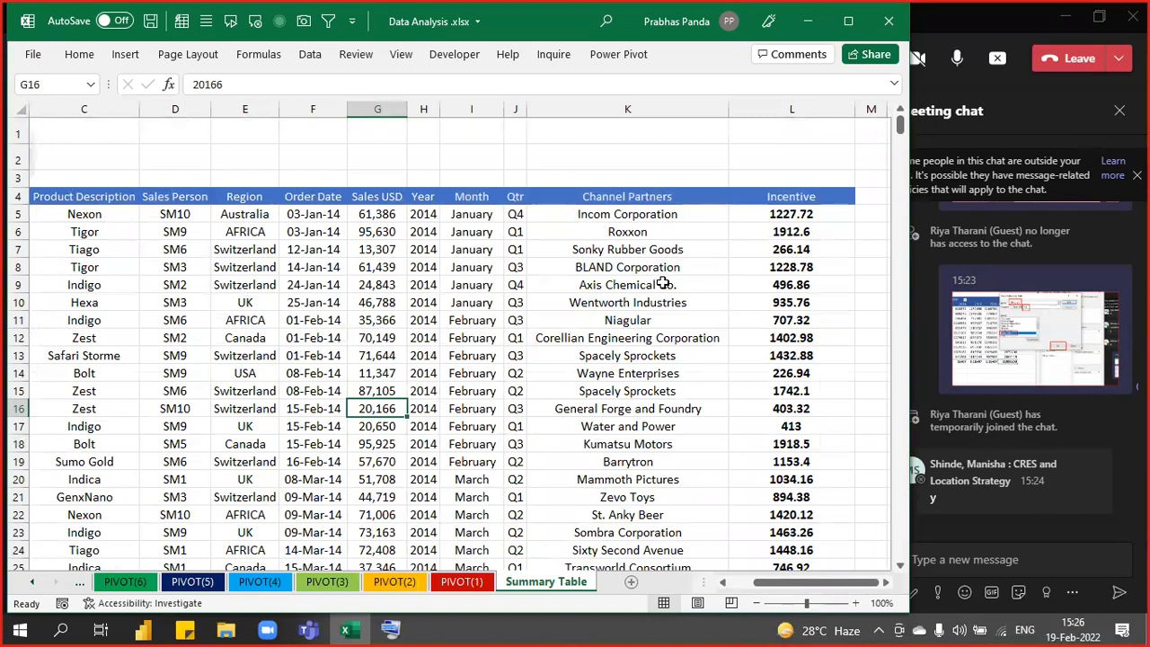
left_click(79, 582)
left_click(78, 576)
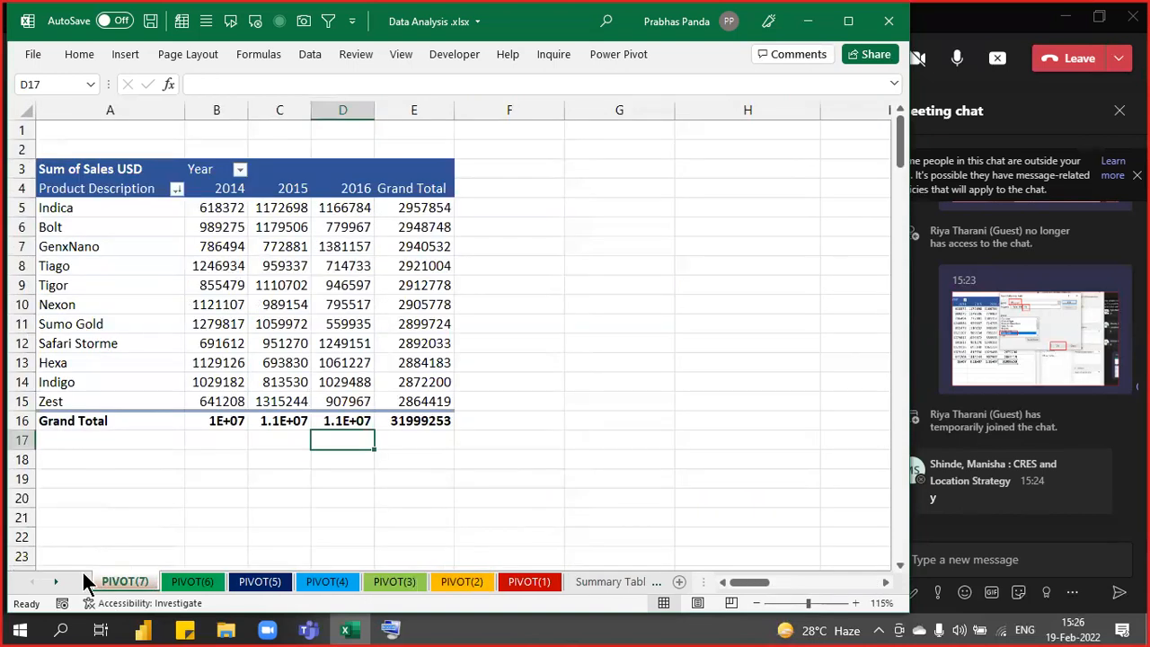
Select columns B to E together with rows 5 to 16 to examine the pivot table's column and row areas.
left_click(118, 323)
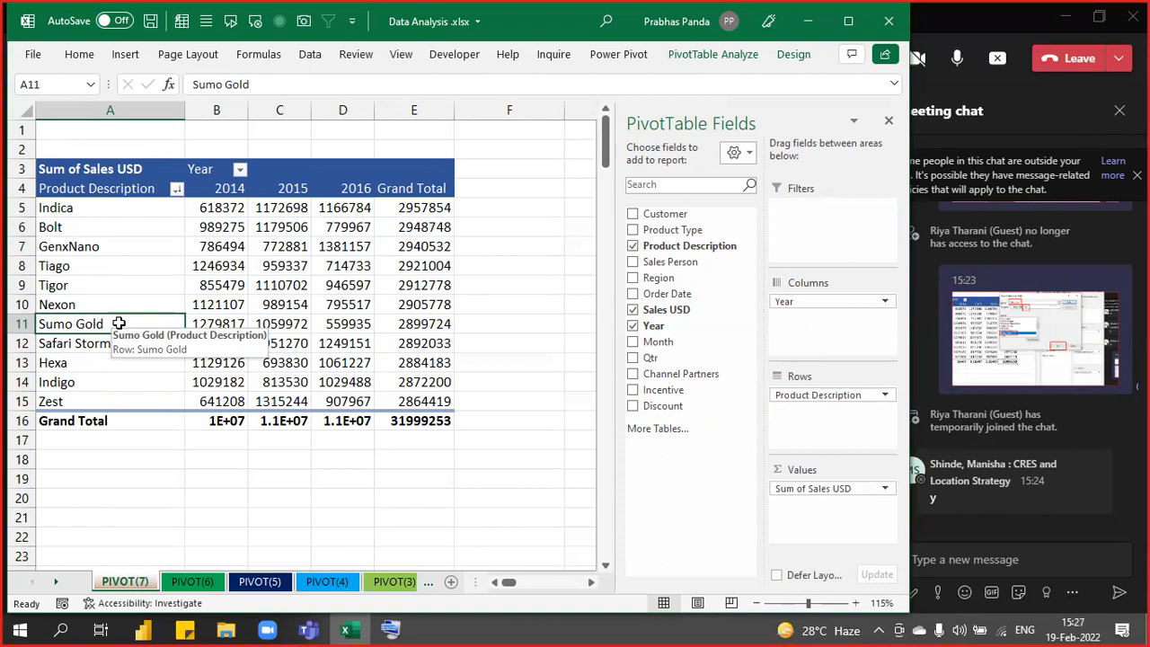
left_click_drag(217, 109, 374, 169)
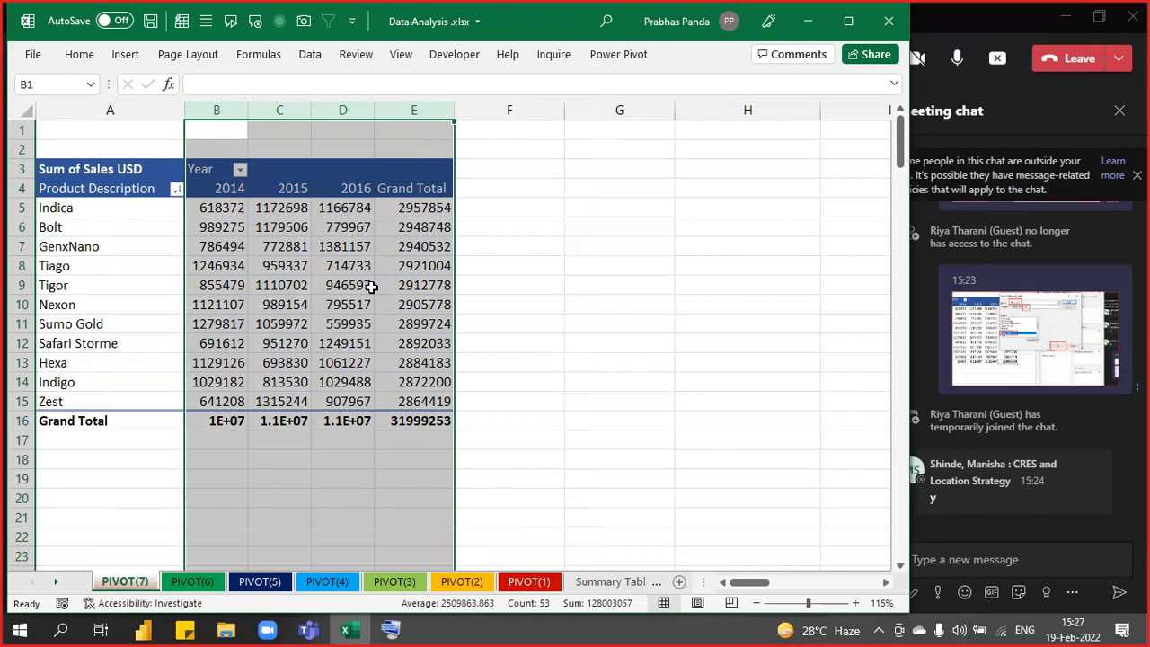
left_click_drag(20, 207, 78, 420)
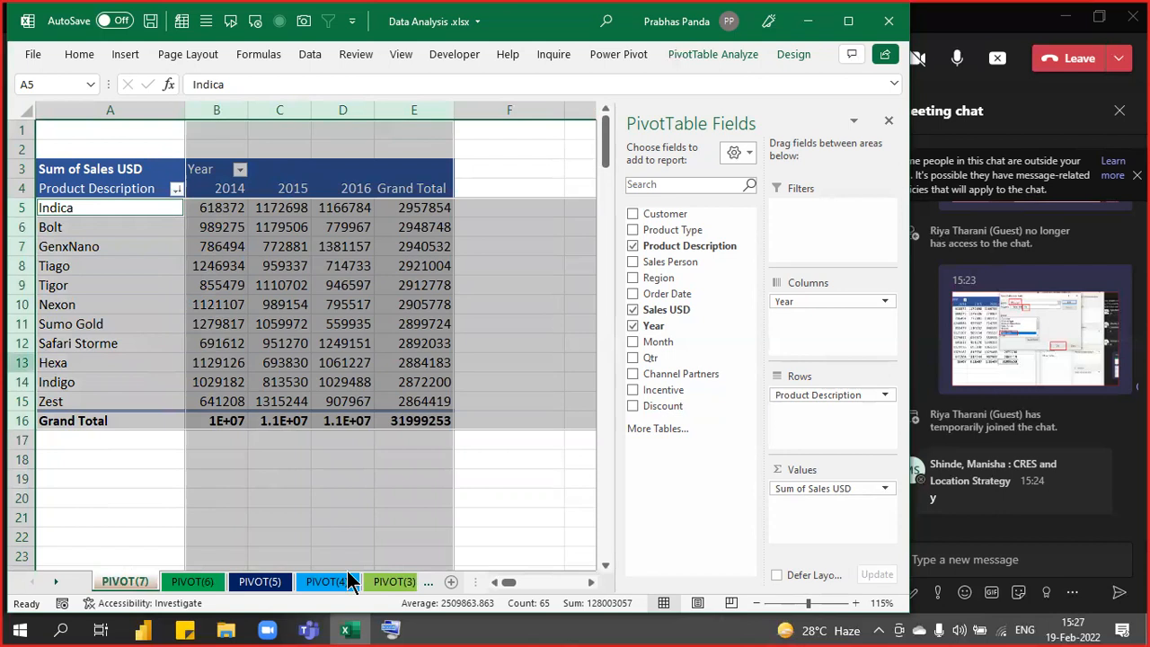
mouse_move(192, 419)
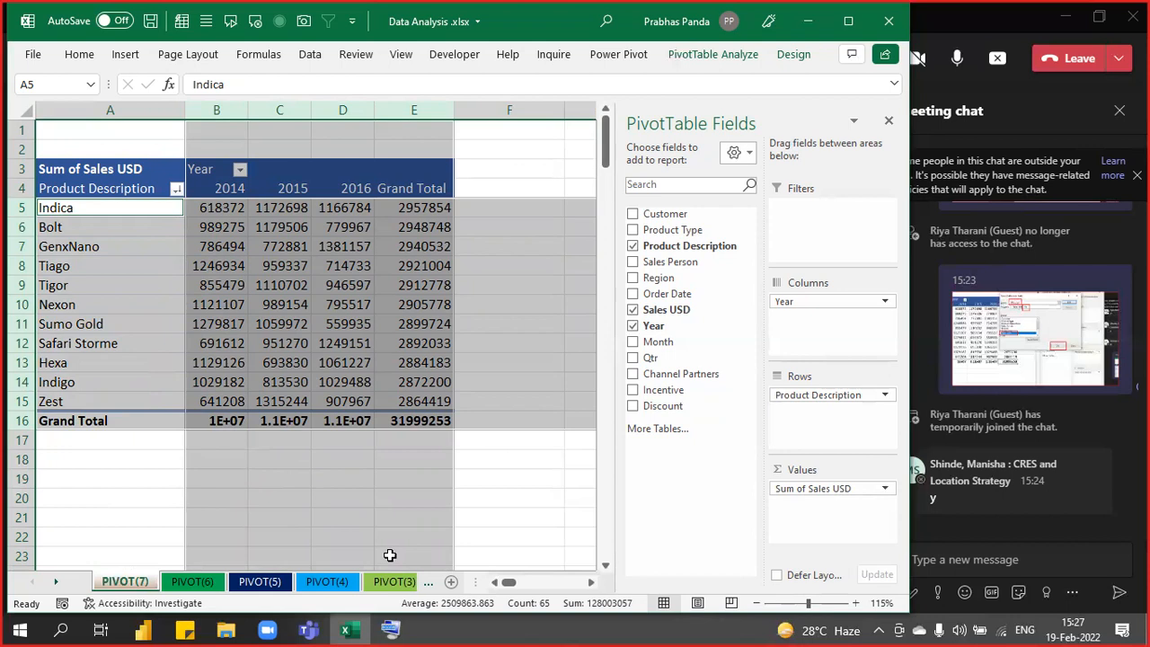
Add the Sales Person field to the pivot table's Rows below Product Description.
left_click(207, 227)
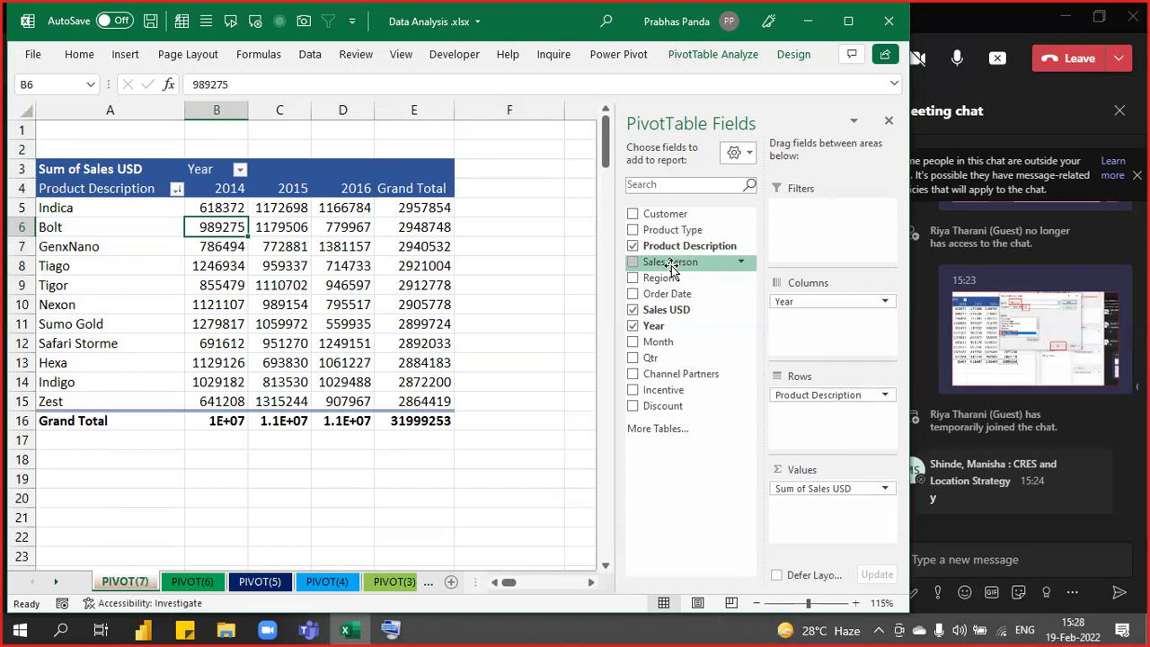
left_click_drag(672, 268, 716, 333)
left_click_drag(849, 440, 850, 445)
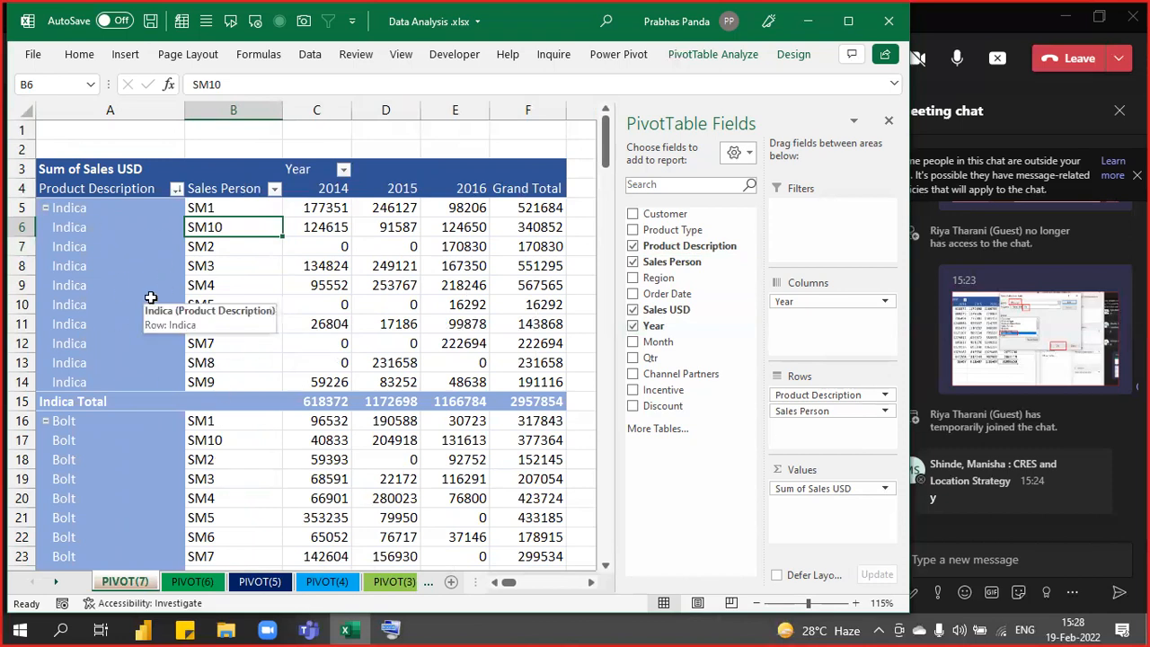
Move the Sales Person field from Rows to Columns below Year.
left_click_drag(802, 411, 804, 329)
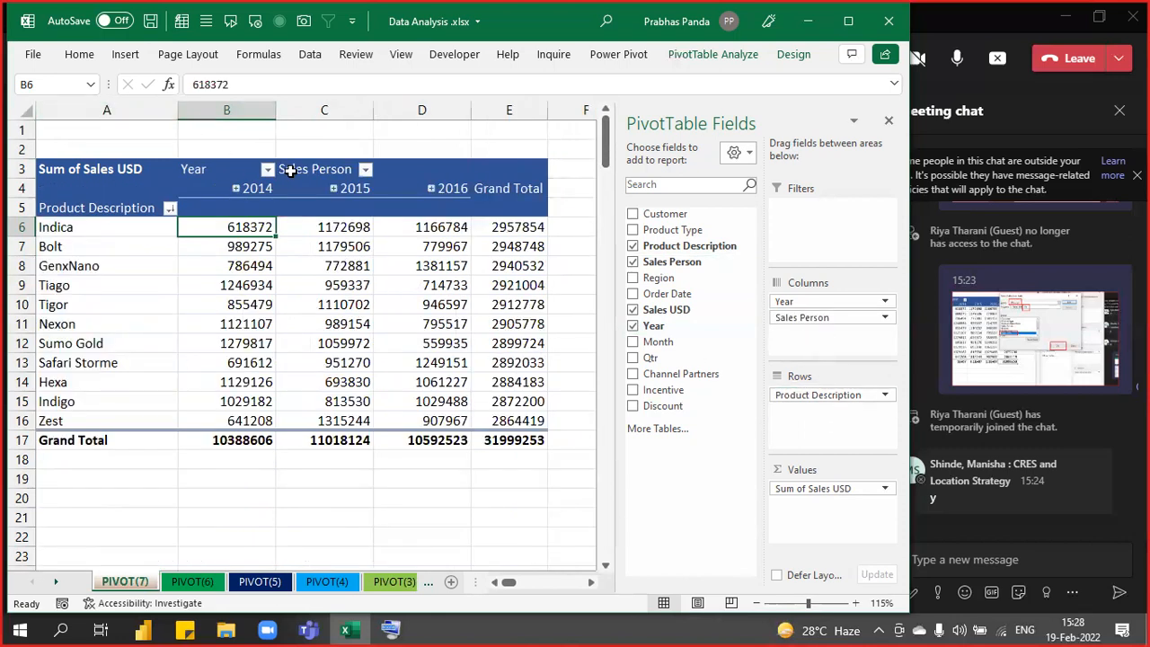
key("ctrl")
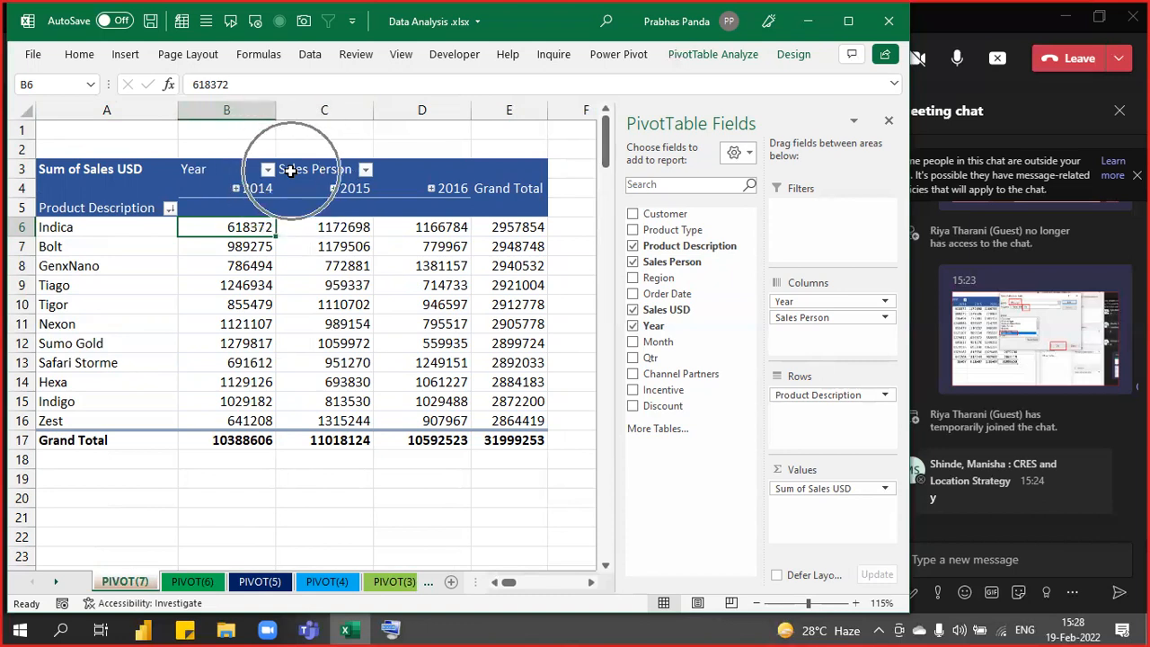
key("ctrl")
key("ctrl")
key("ctrl")
key("ctrl")
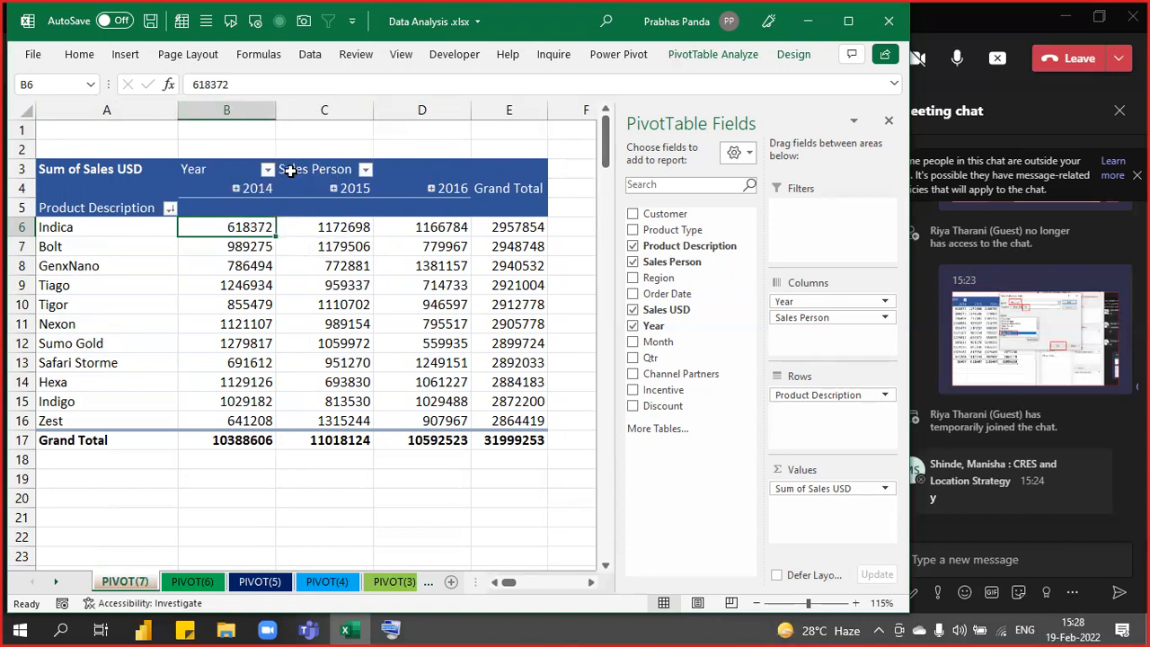
key("ctrl")
key("ctrl")
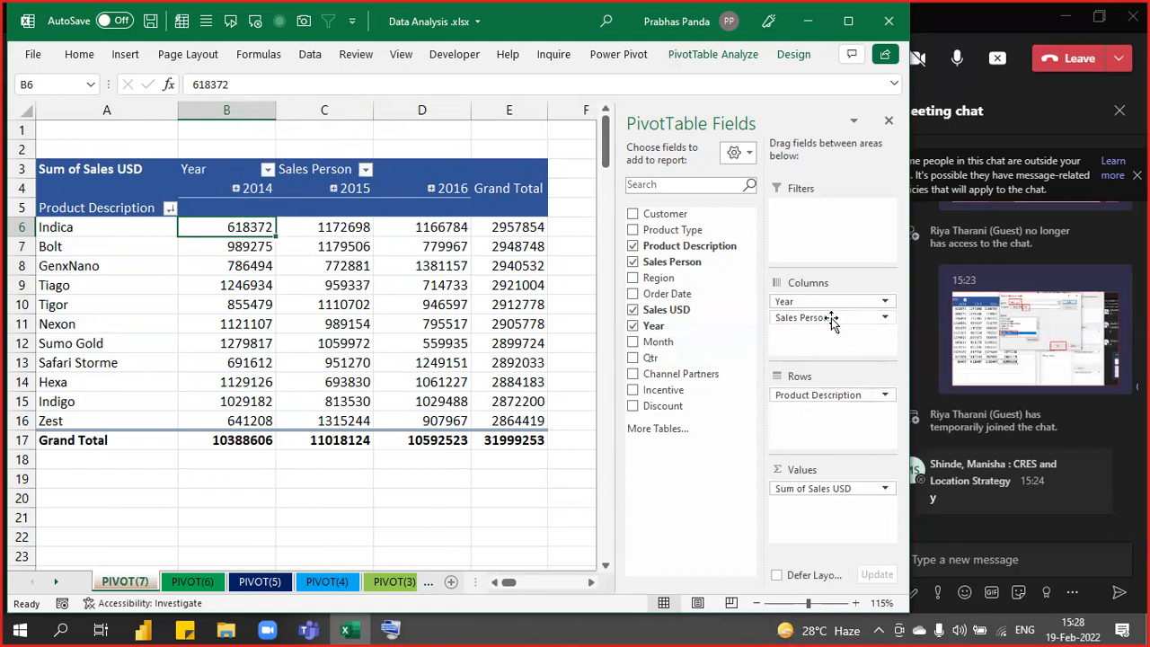
Move the Sales Person field from Columns to Filters and select its report filter row, cells A1:C1.
left_click_drag(830, 321, 815, 229)
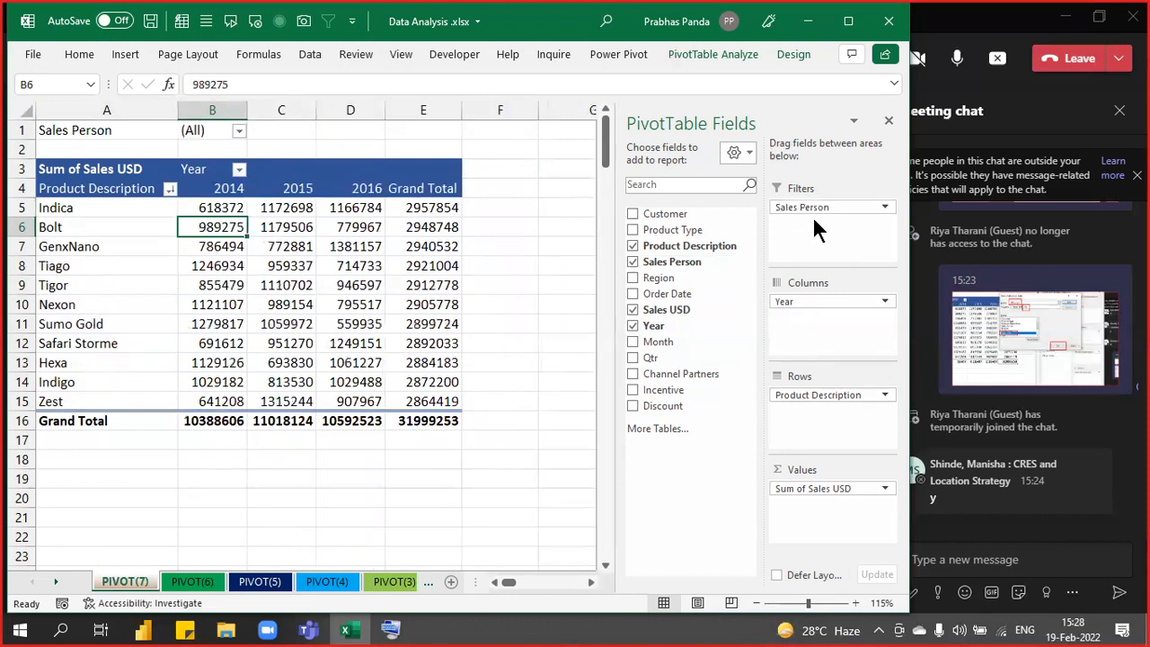
left_click(67, 160)
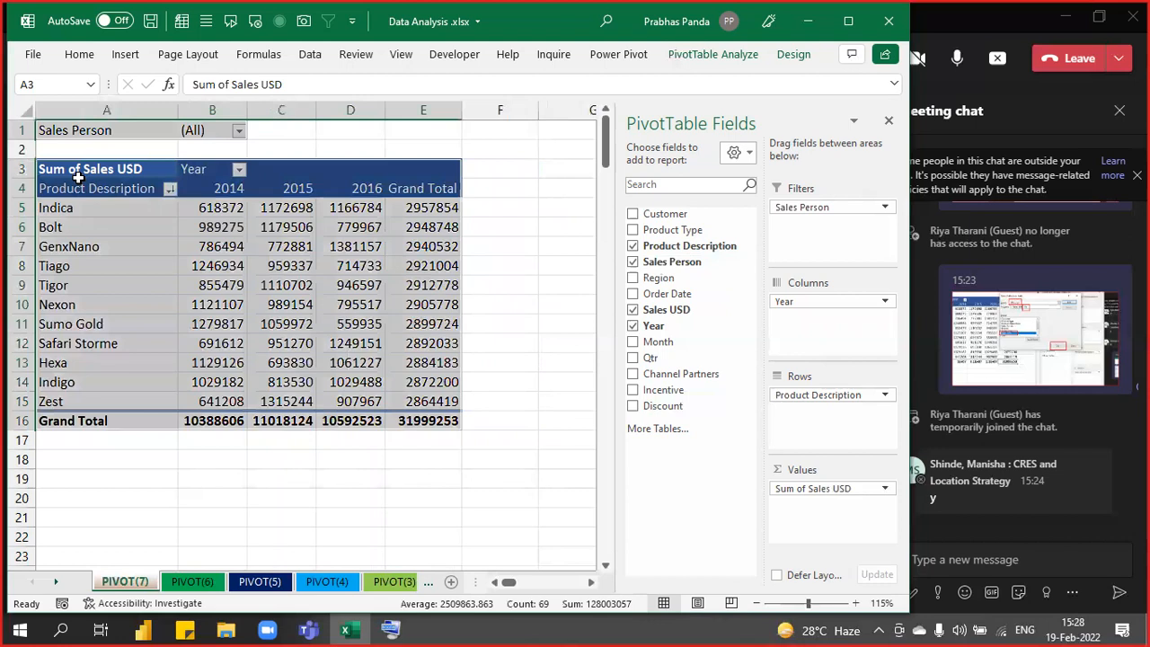
left_click(117, 145)
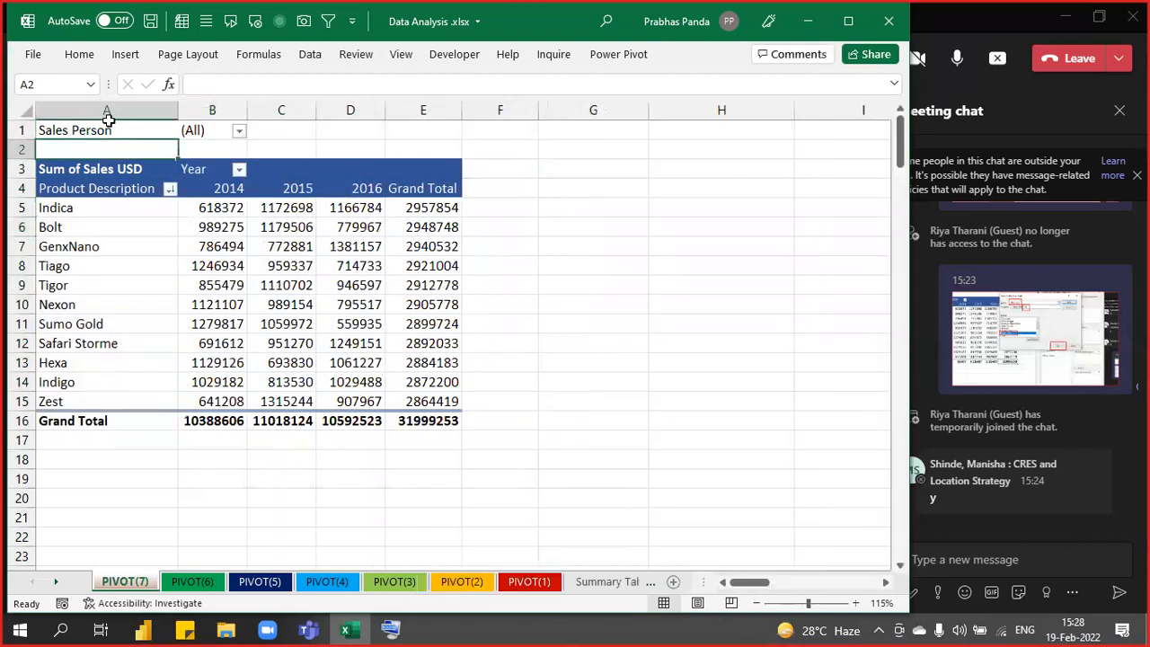
left_click_drag(113, 129, 283, 122)
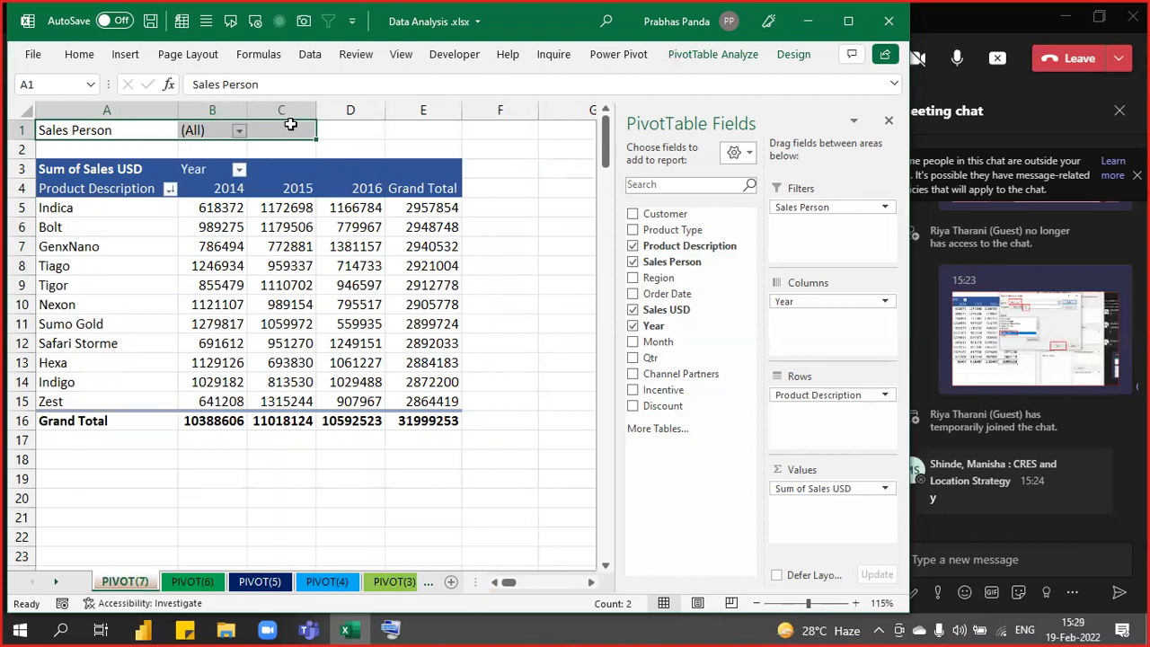
Filter the PIVOT(7) pivot table to the single sales person SM1 with the Sales Person report filter.
left_click(295, 263)
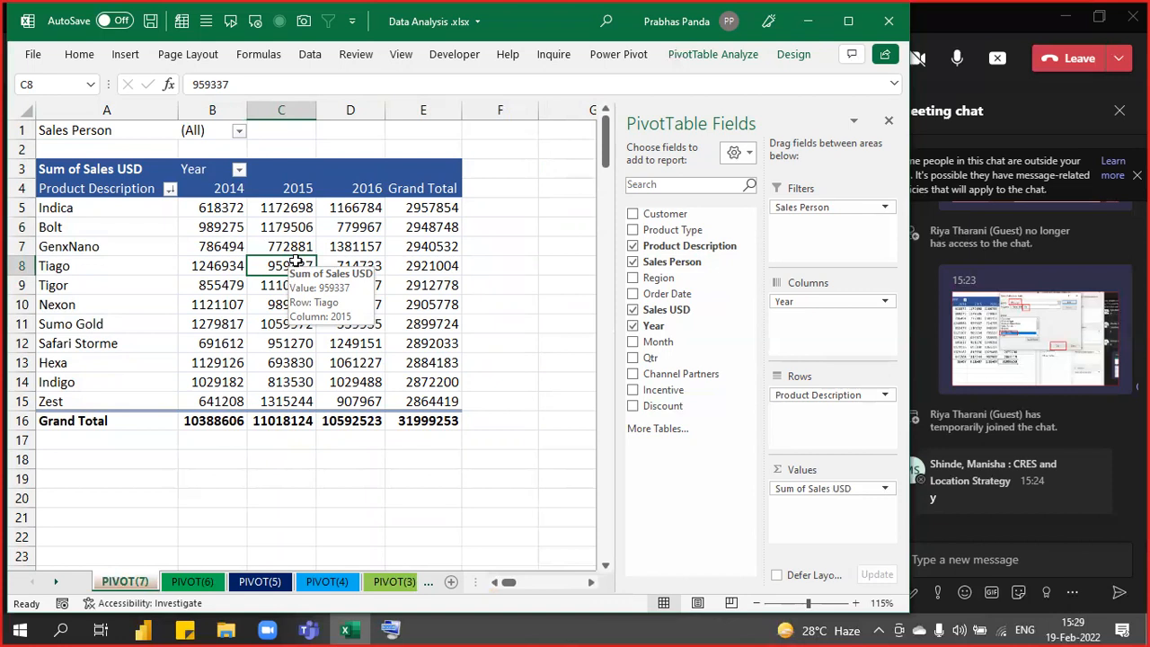
scroll(296, 261, "up", 1, "ctrl")
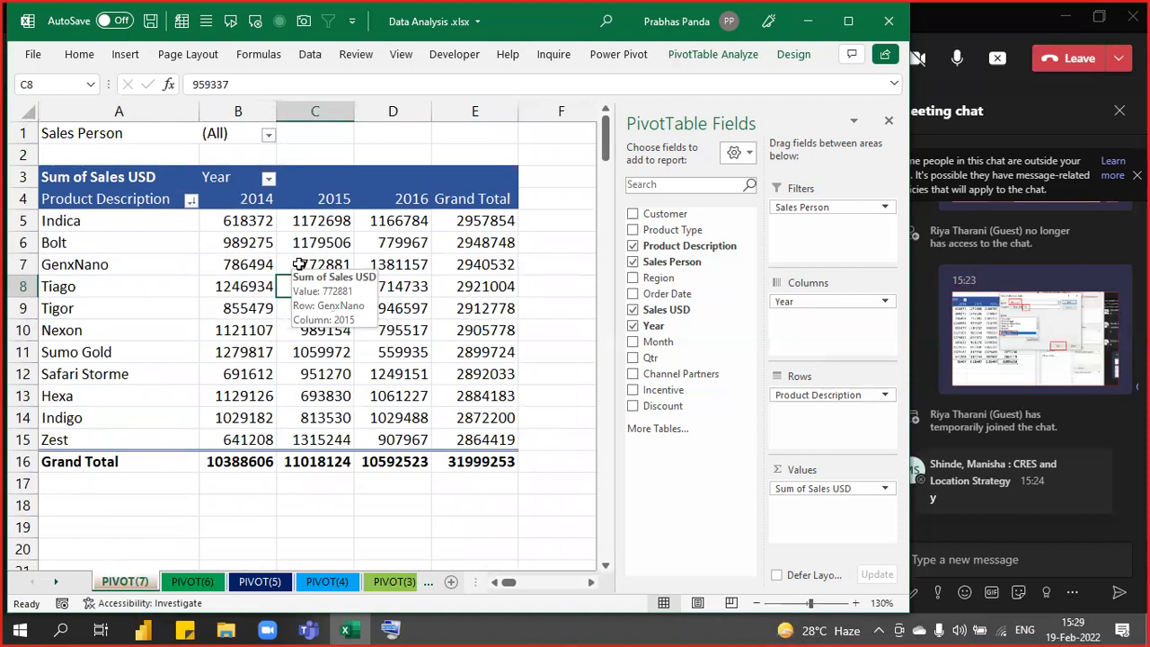
left_click(271, 134)
left_click(110, 190)
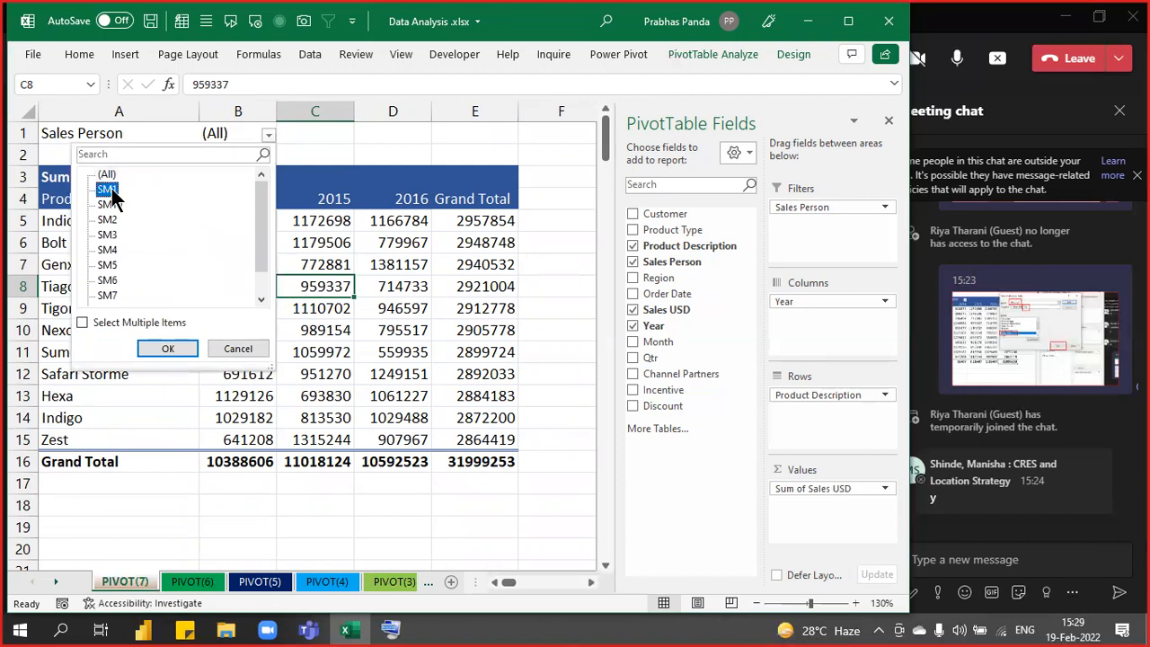
left_click(148, 341)
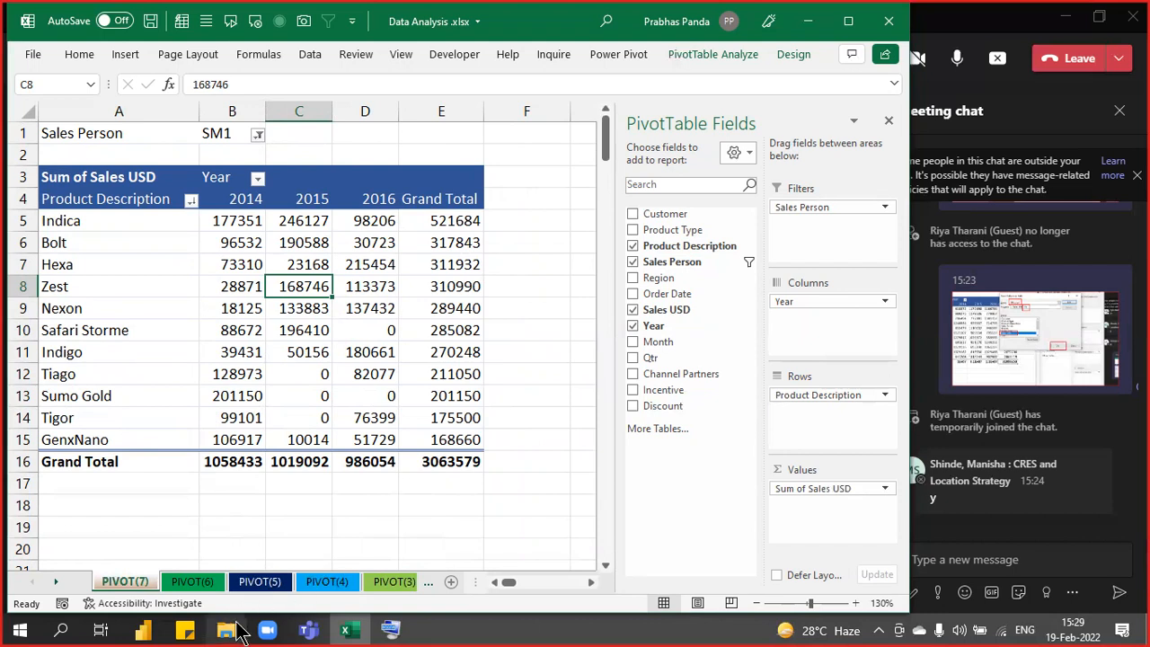
Reset the Sales Person report filter to (All).
mouse_move(229, 631)
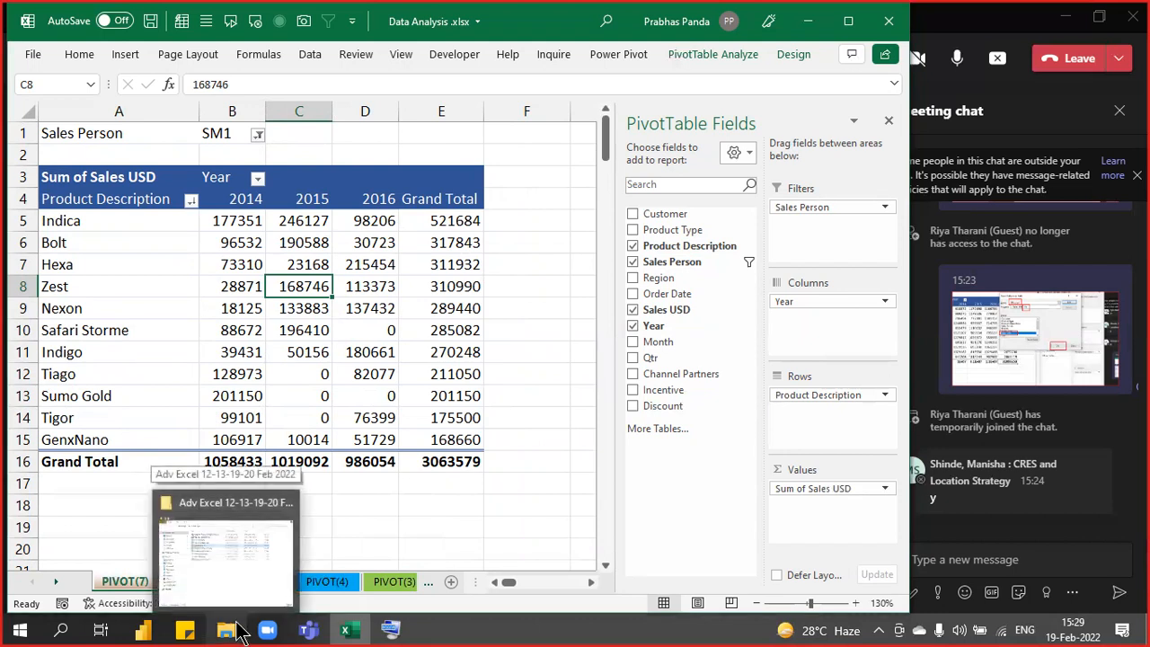
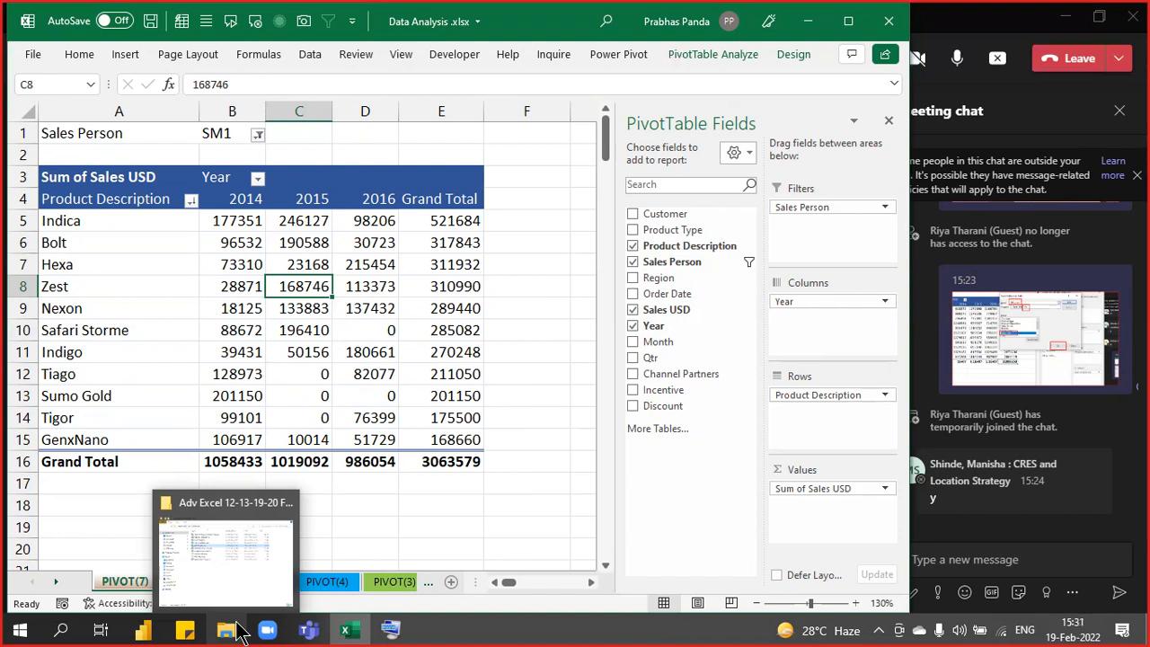
left_click(259, 133)
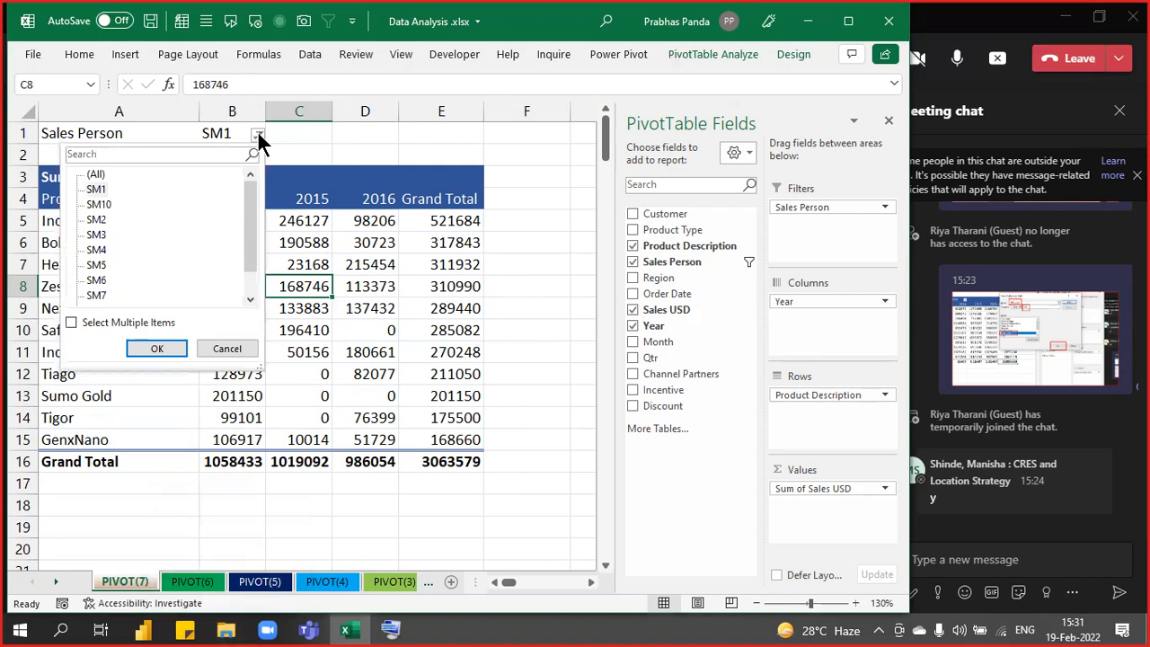
left_click(157, 349)
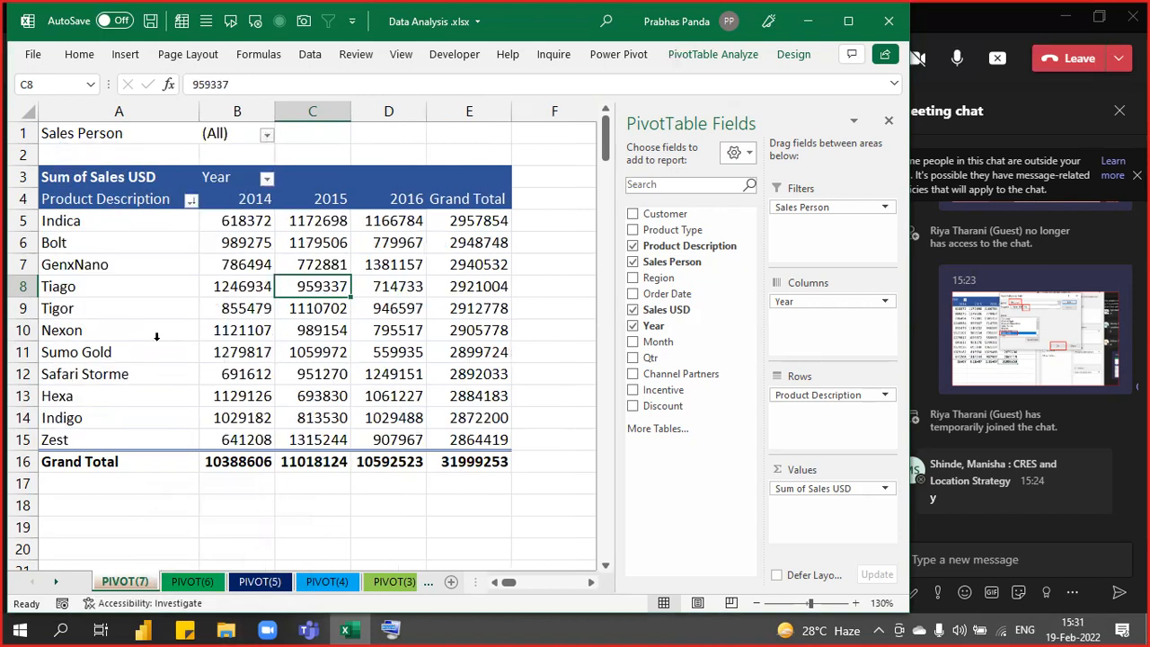
Create a new blank workbook and enter SM in A1 and 200 in B1.
key("ctrl+n")
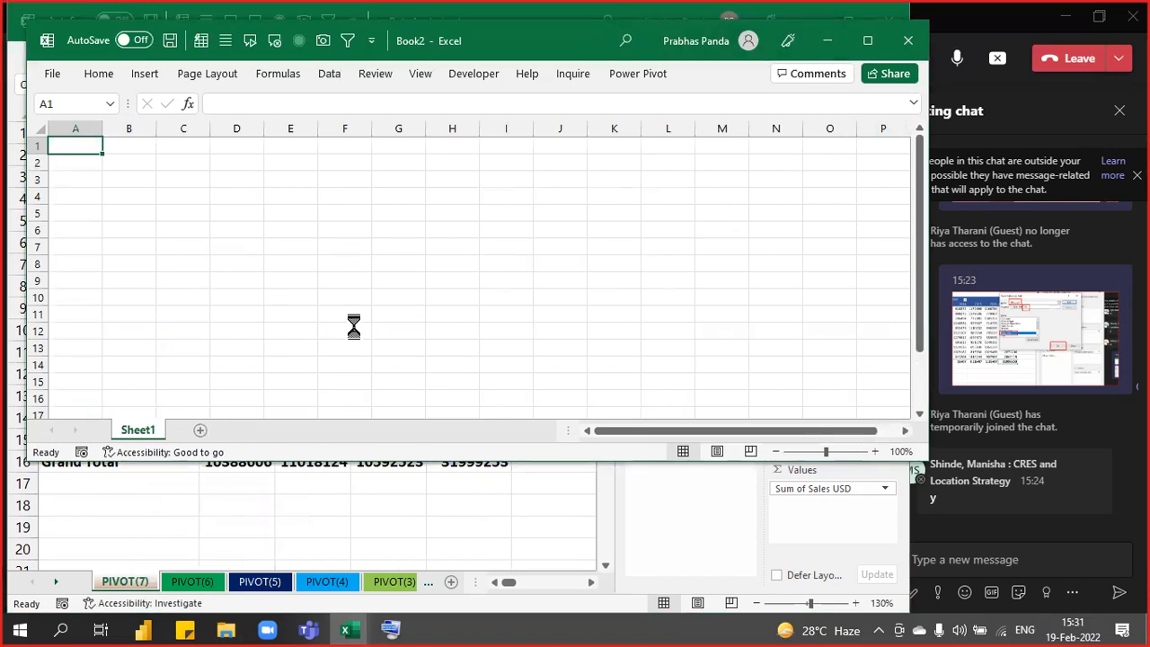
scroll(353, 328, "up", 5)
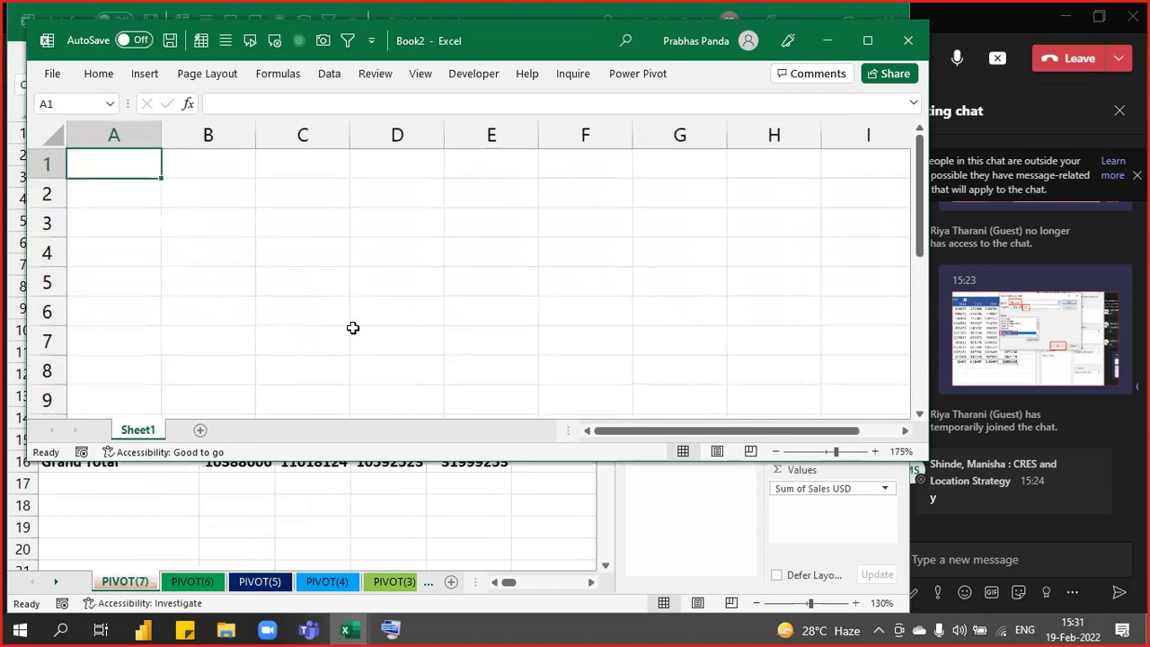
type("s")
key("BackSpace")
type("SM")
key("Tab")
type("200")
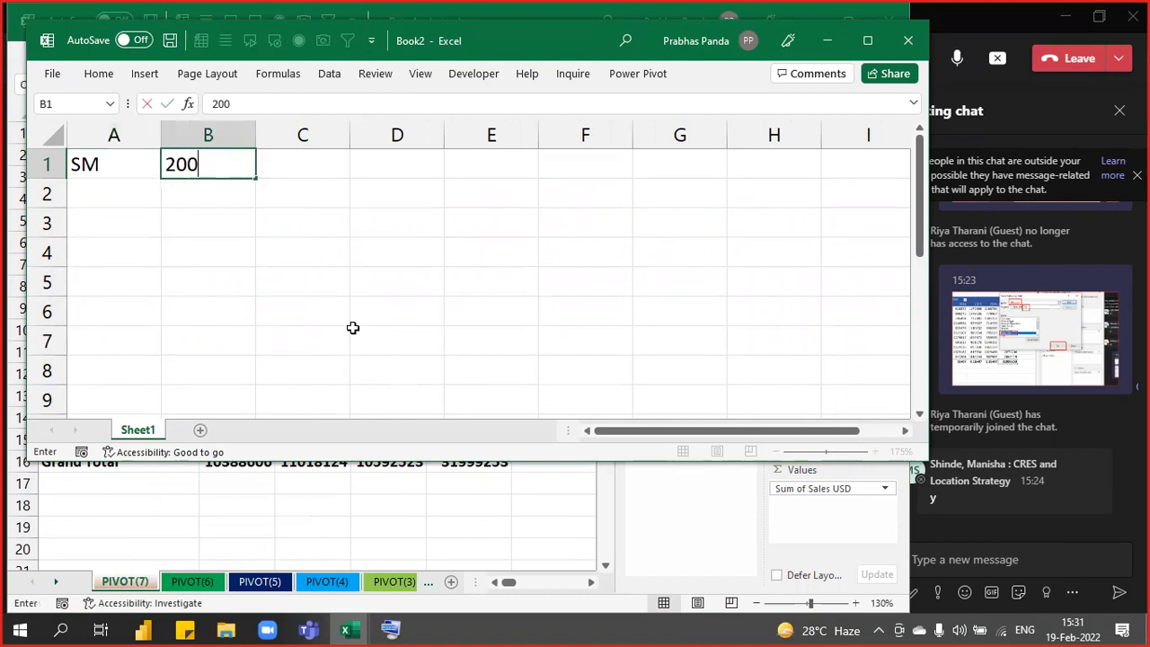
key("Return")
Make cells C3:C7 bold and centred, and enter the item number 1 in C3.
key("Return")
key("Right")
key("Right")
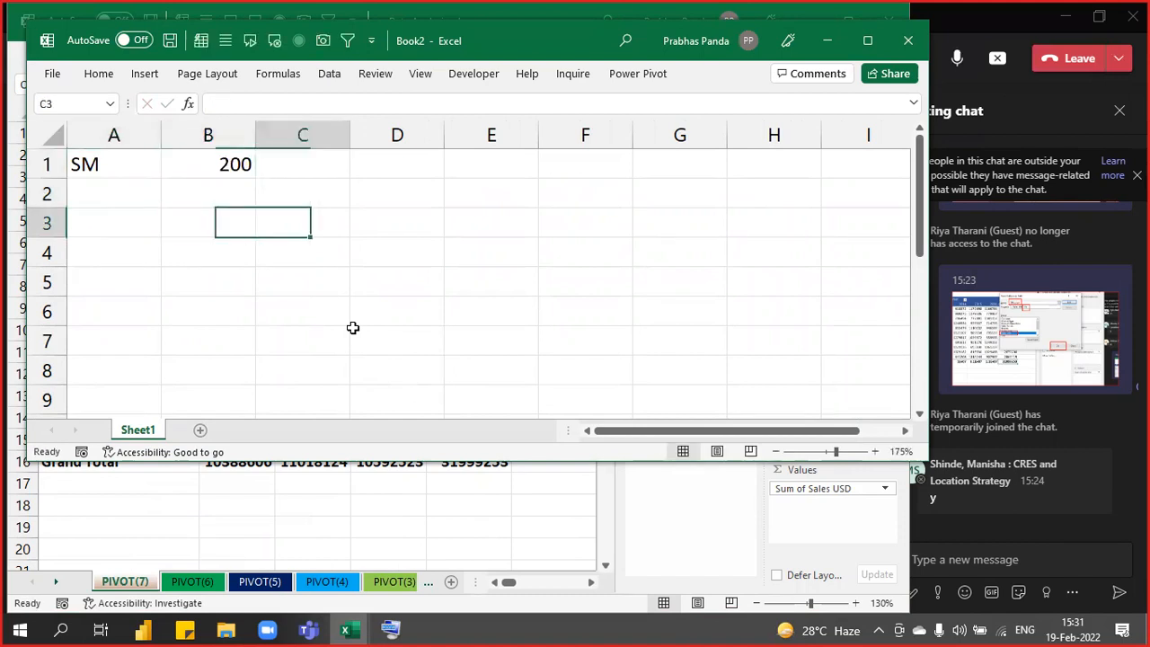
key("shift+Down")
key("shift+Down")
key("shift+Down")
key("shift+Down")
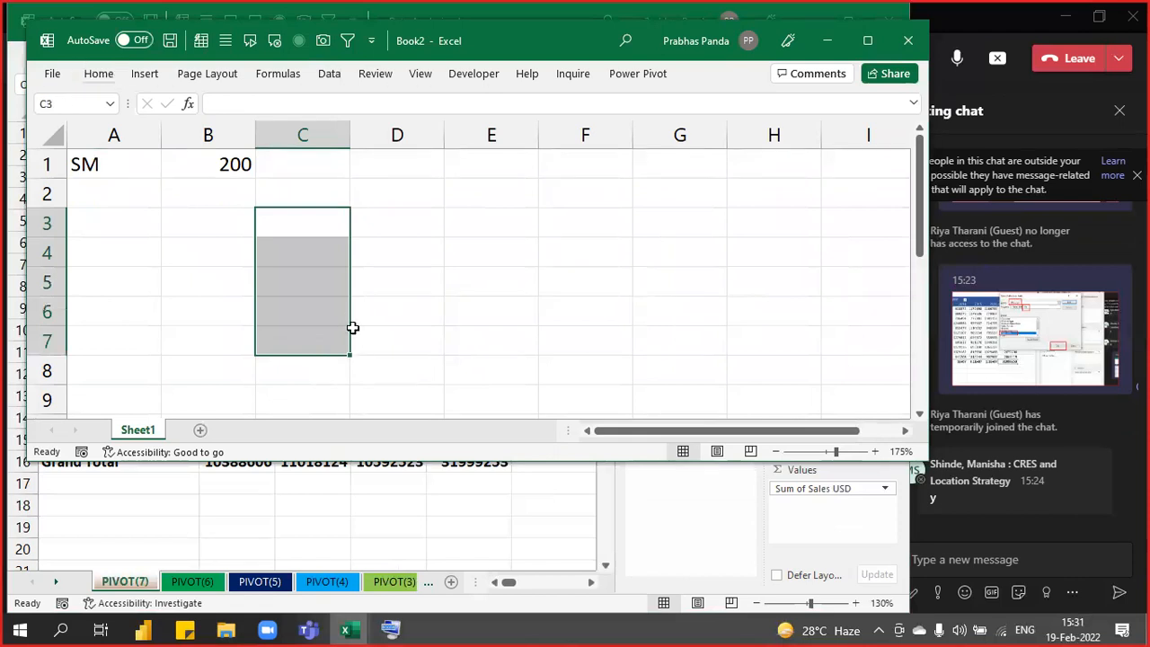
key("Down")
key("Up")
type("1")
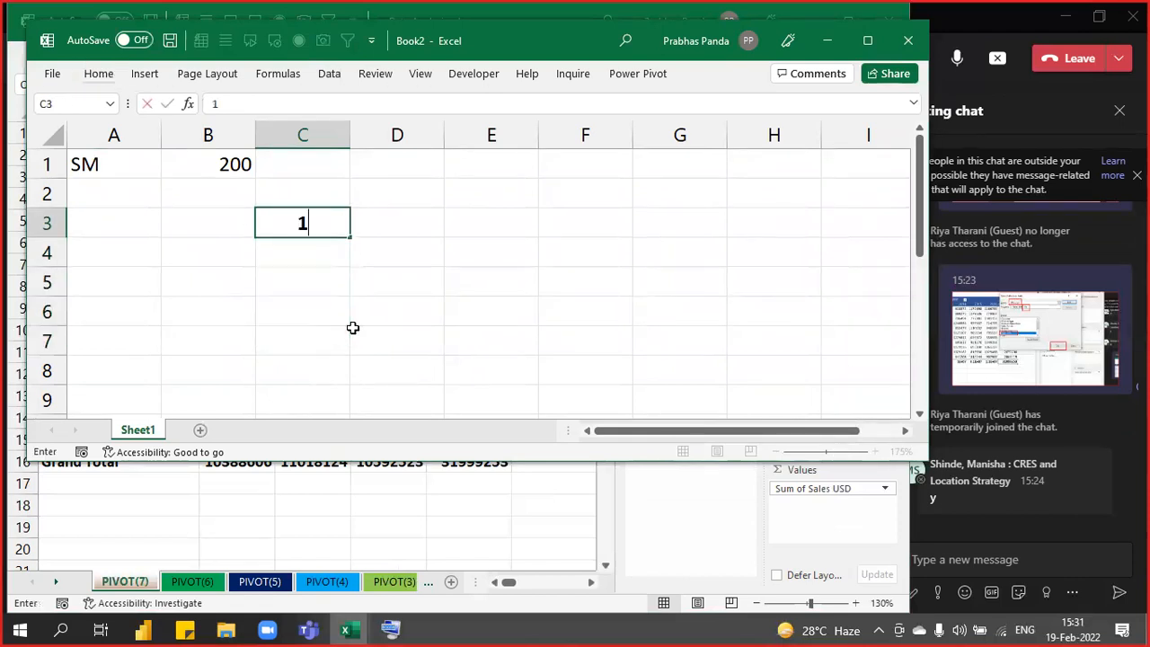
key("Tab")
Widen column D and enter INSERT WORKSHEETS in D3 with the count 200 in E3.
left_click_drag(444, 137, 599, 215)
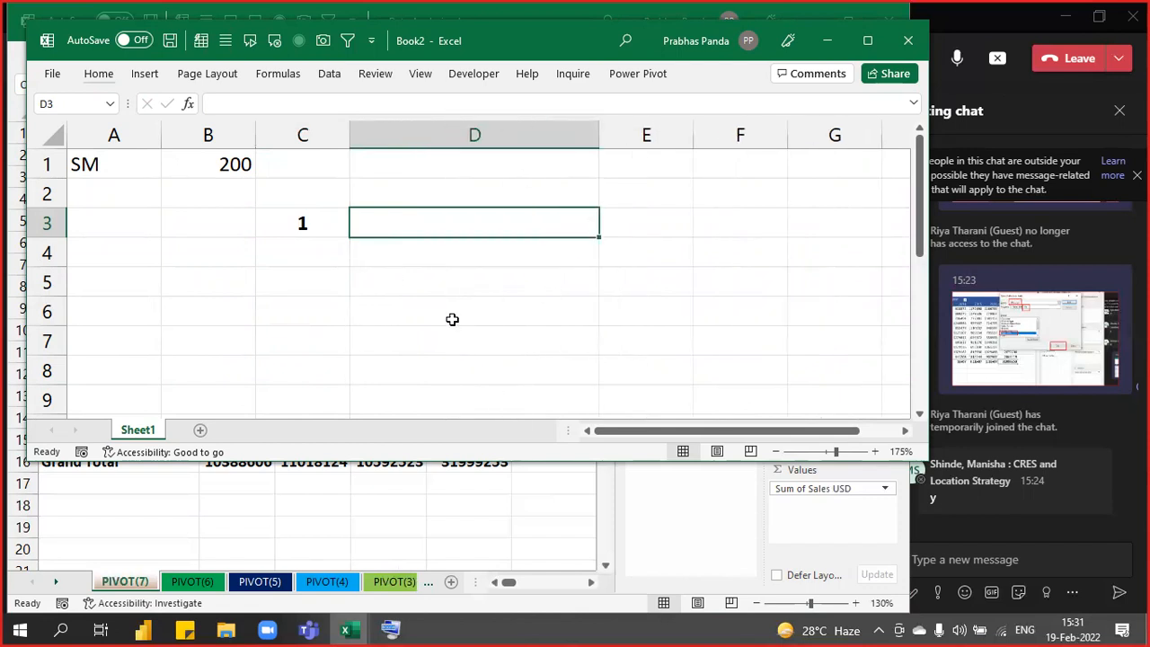
type("INSERT")
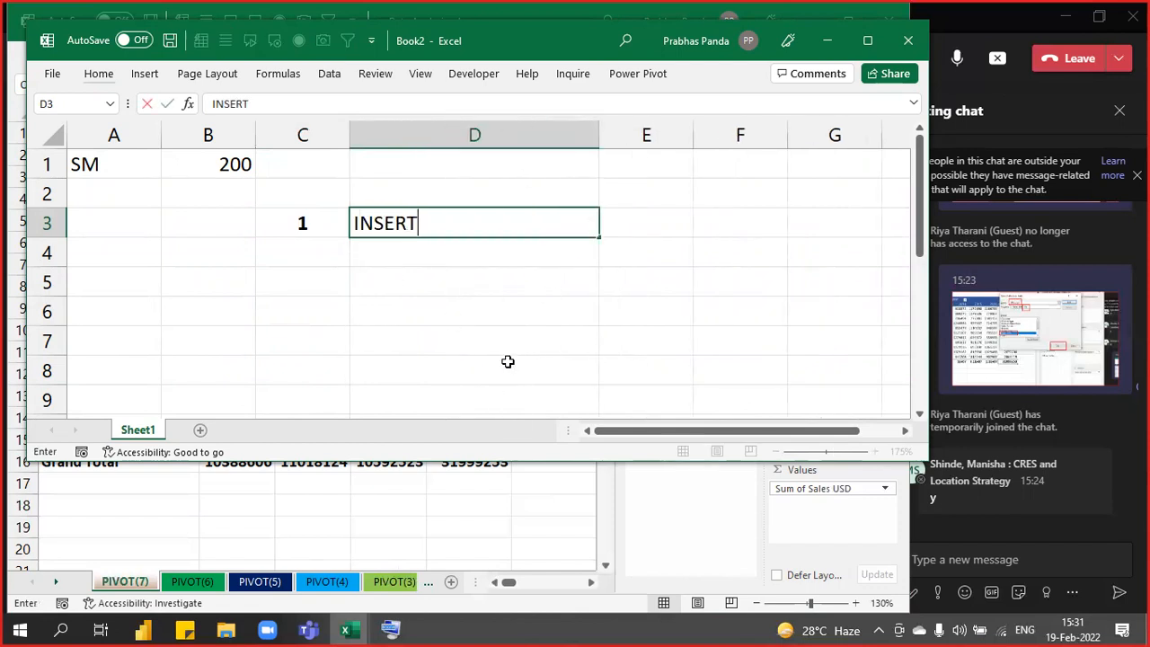
type(" WORKSHEETS")
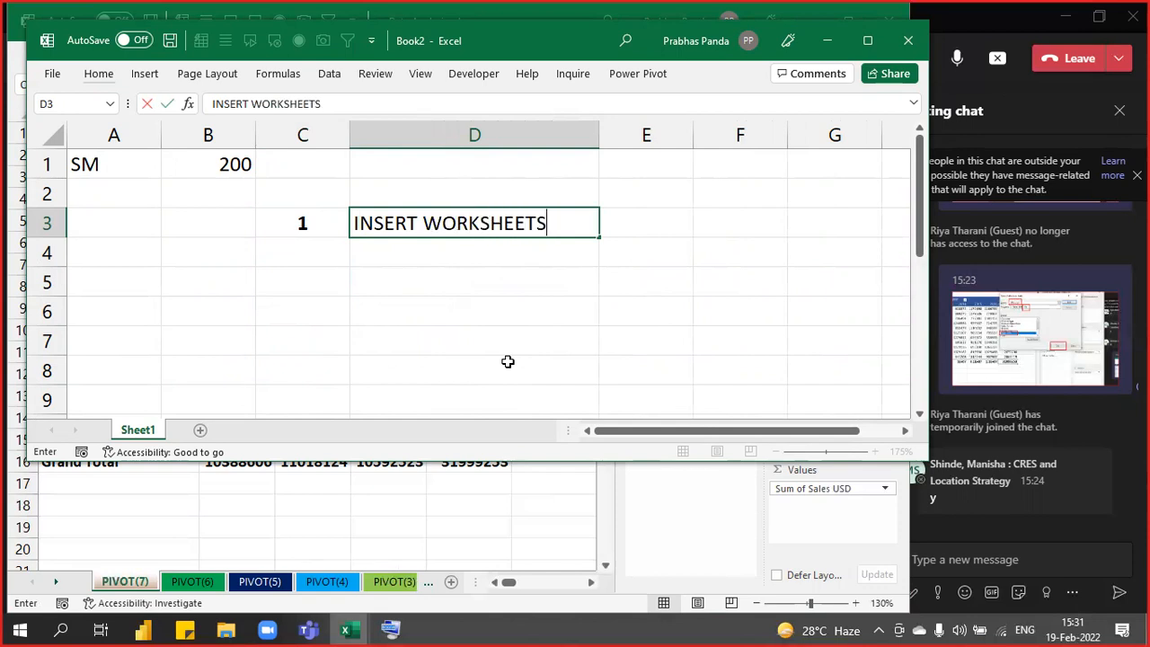
key("Tab")
type("200")
key("Return")
Add item 2 in row 4 as COPY PT&PASTE and fill the count 200 down into E4.
key("Left")
type("2")
key("Tab")
type("COPY PT")
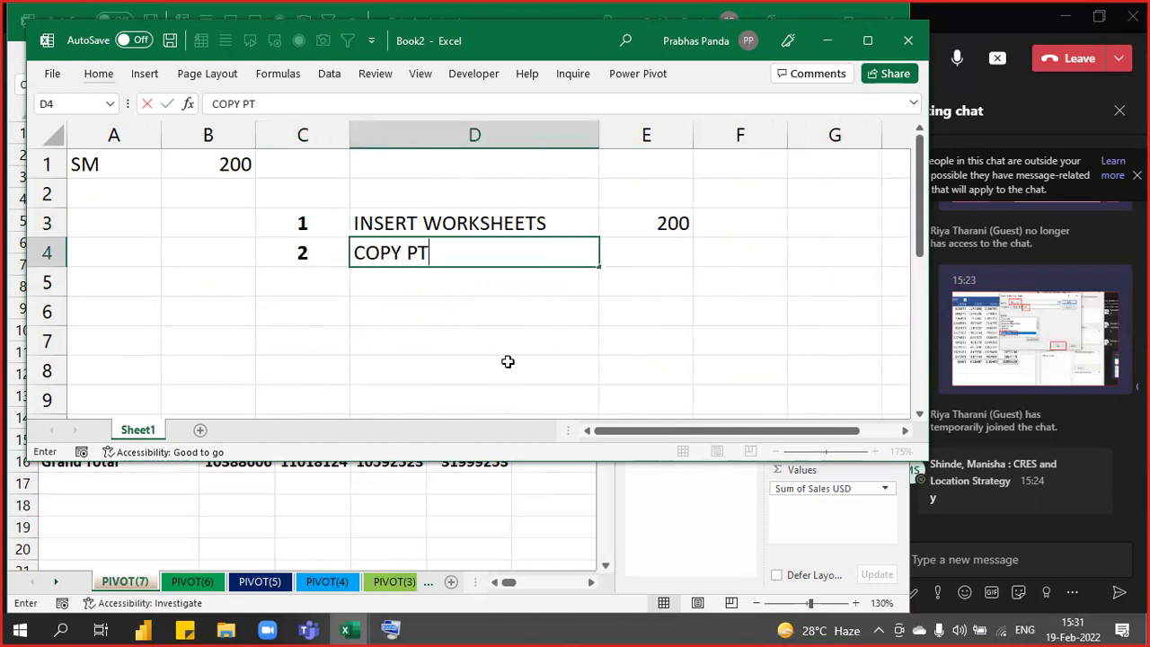
type("&PASTE")
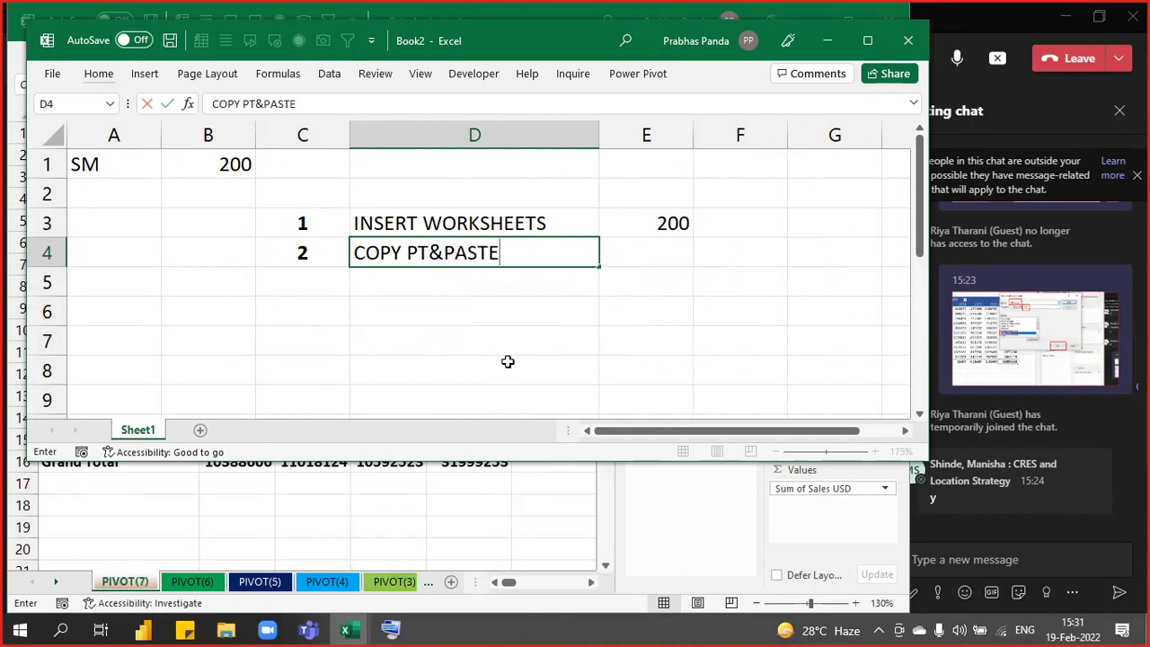
key("Tab")
key("ctrl+d")
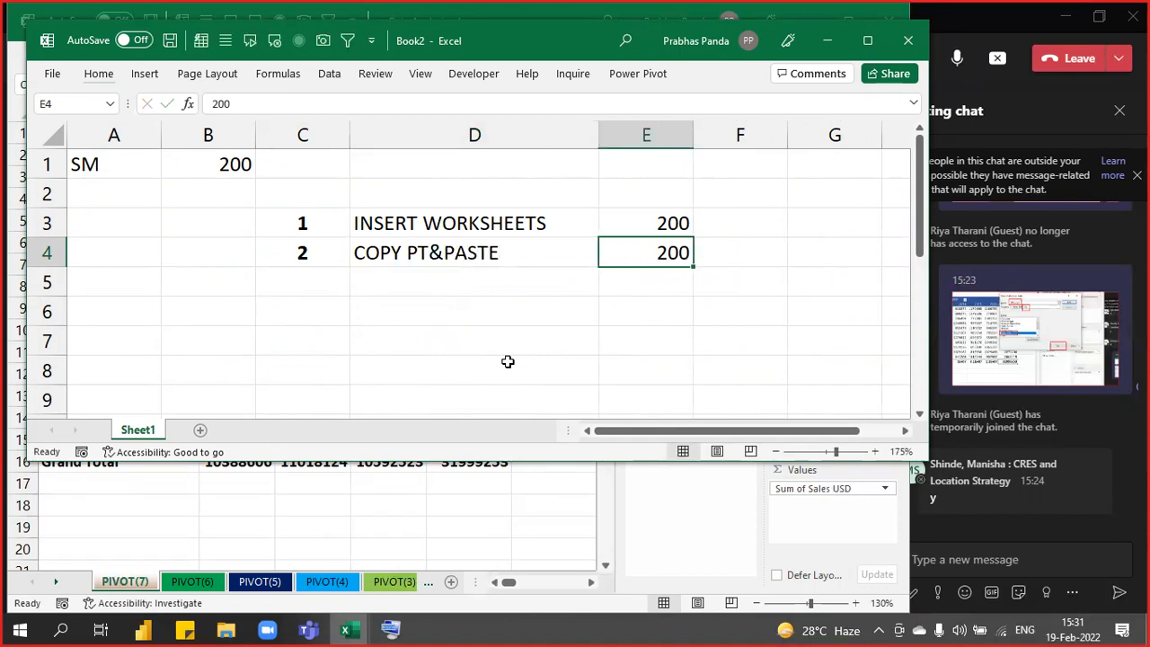
Add item 3 in row 5 as "Select Filter- SM" and fill the count 200 down into E5.
key("Down")
key("Left")
key("Left")
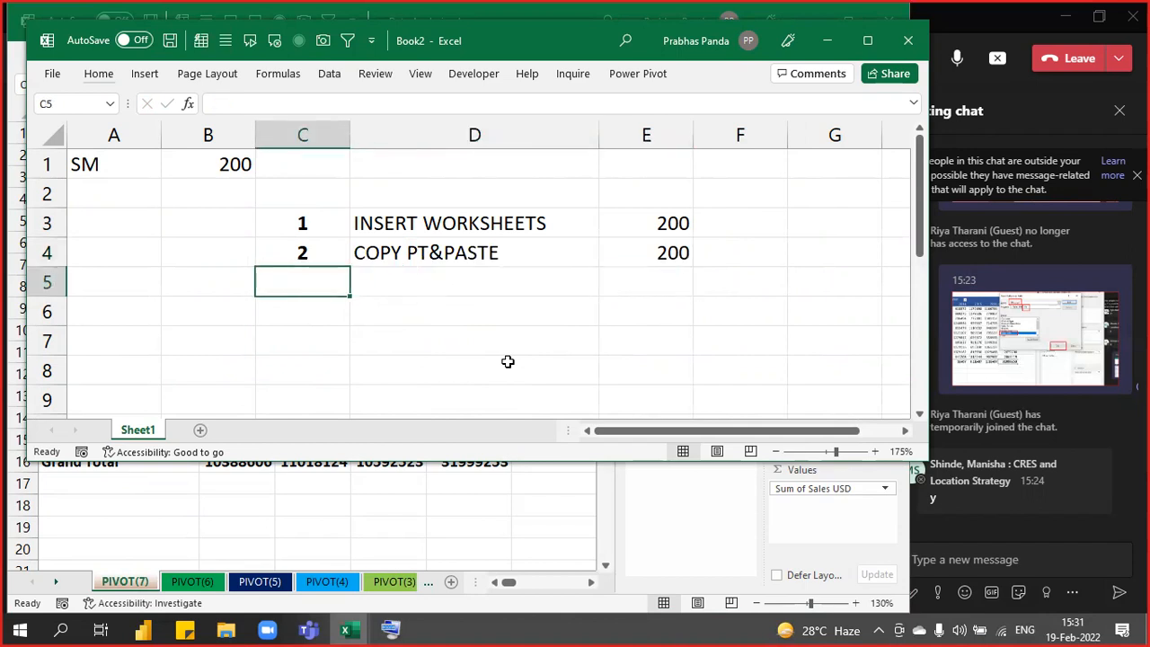
type("3")
key("Tab")
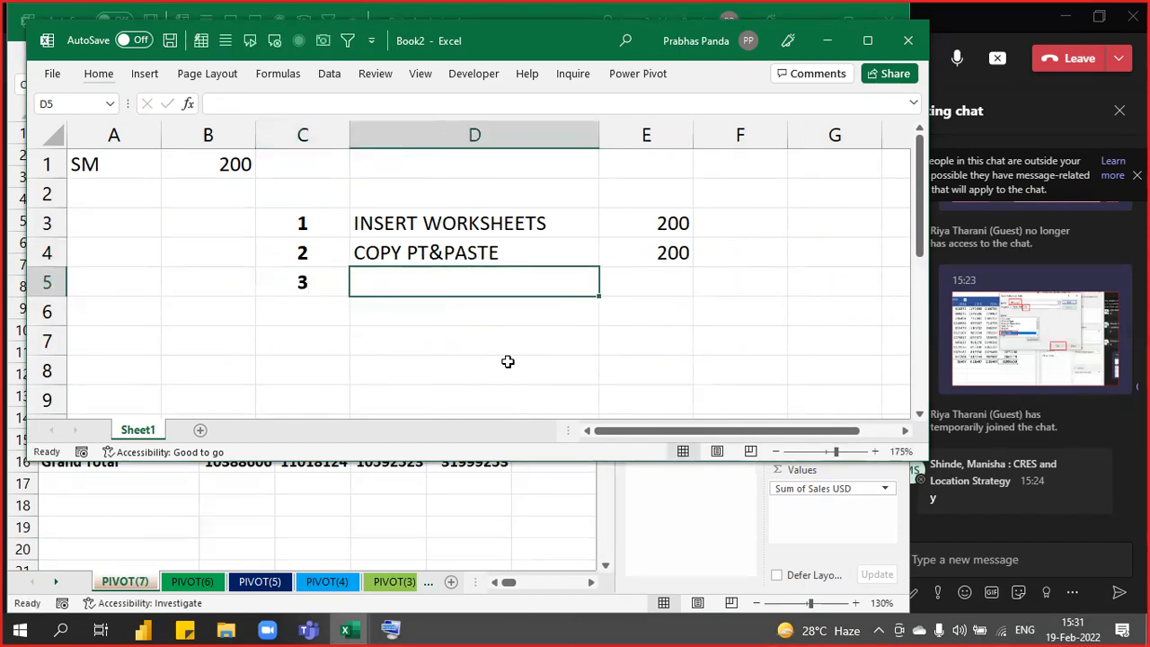
type("Select F")
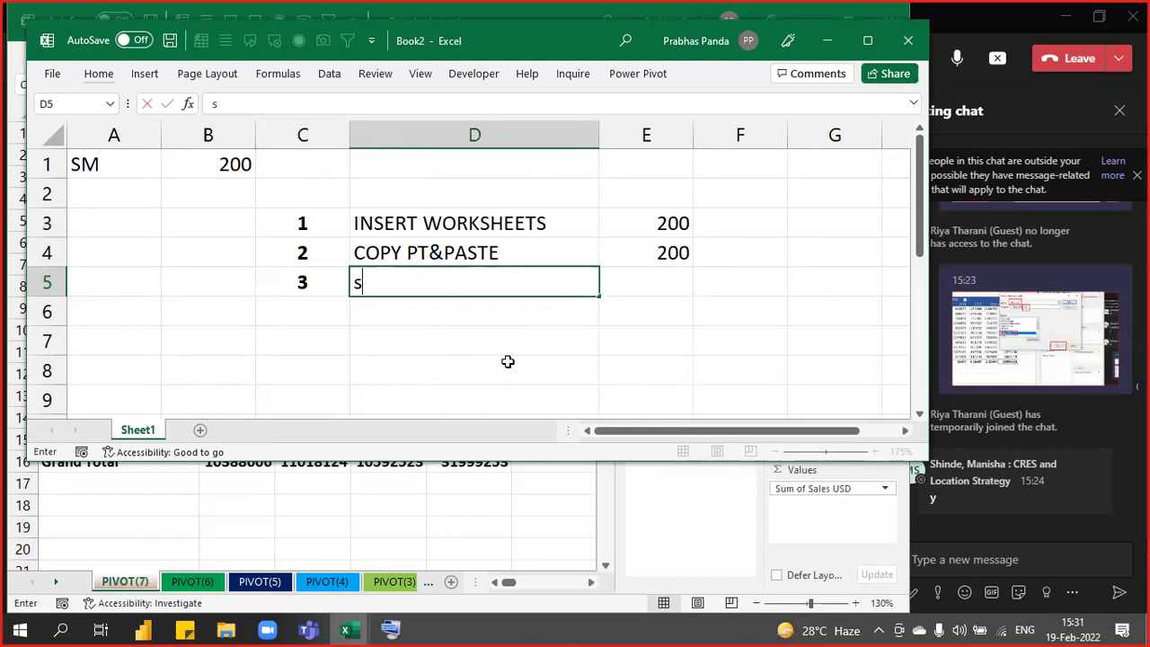
type("i")
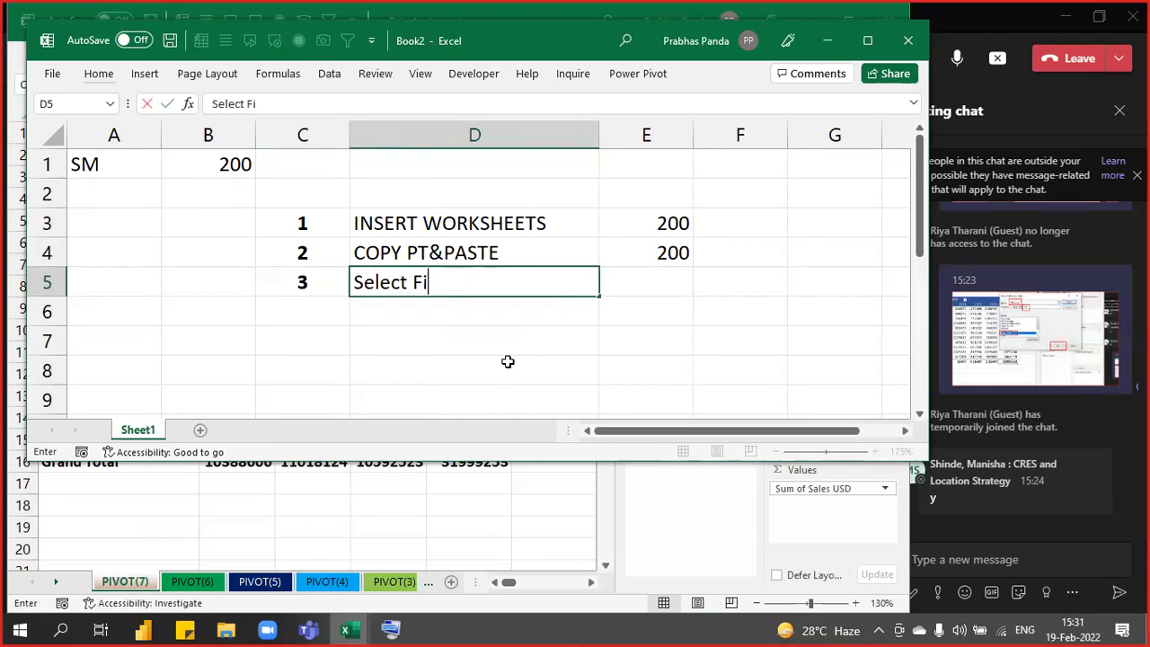
type("lter- sm")
key("BackSpace")
key("BackSpace")
key("BackSpace")
type("SM")
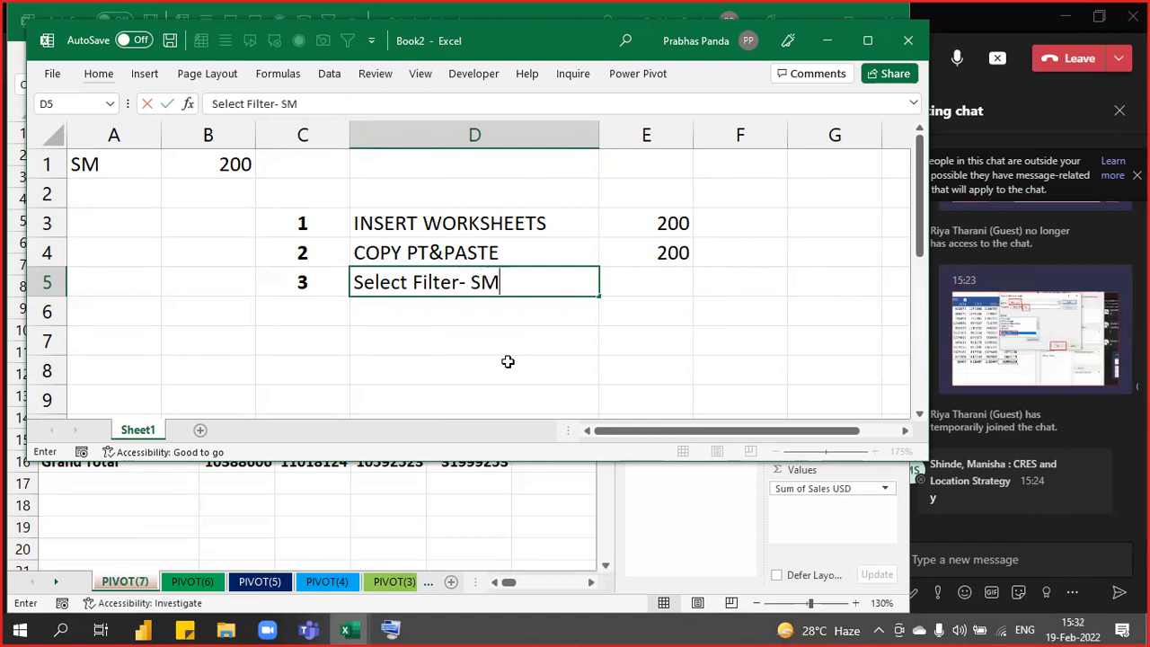
key("Tab")
key("ctrl+d")
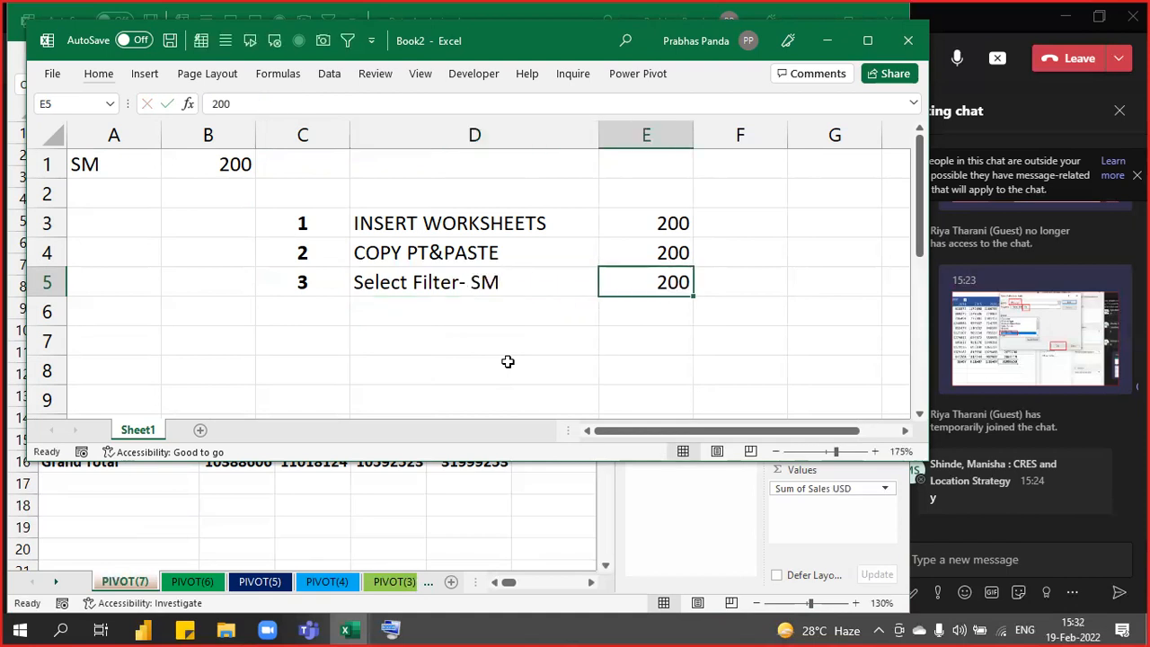
Add item 4 in row 6 as "Rename Ws- SM" and fill the count 200 down into E6.
key("Down")
key("Left")
key("Left")
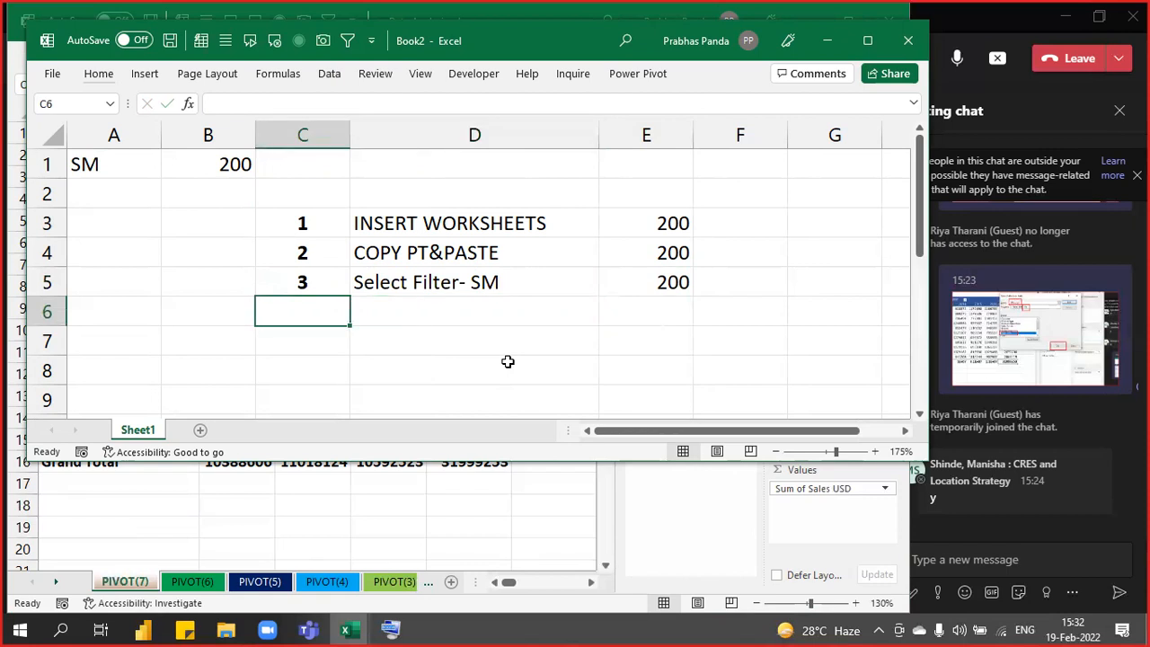
type("4")
key("Tab")
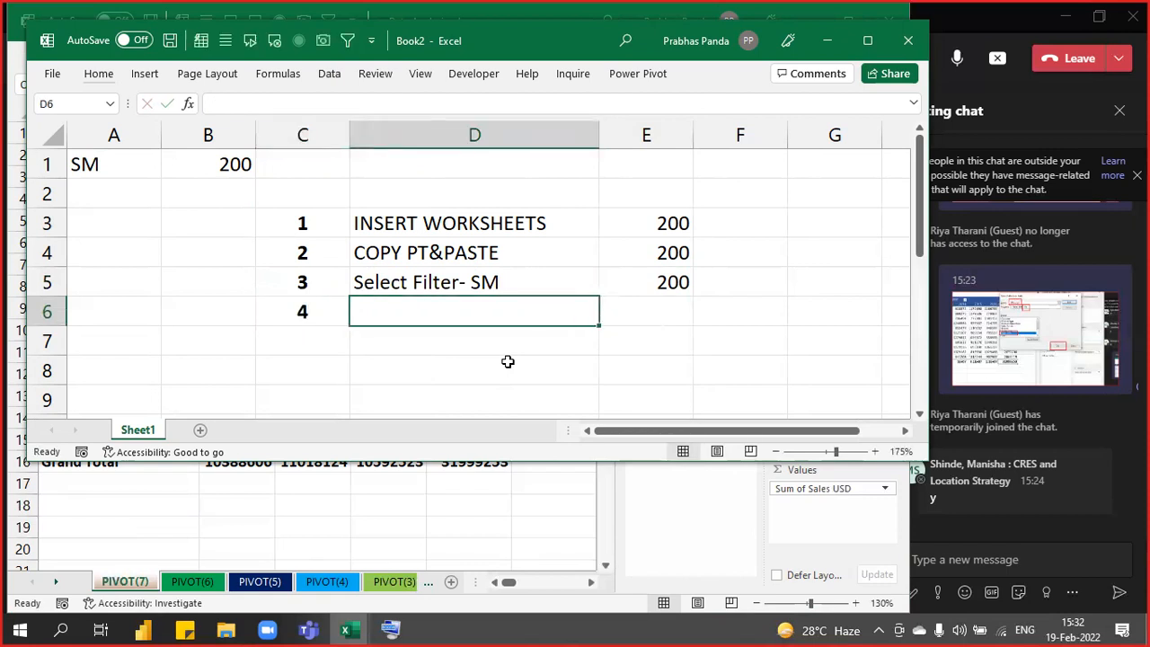
type("Rename W")
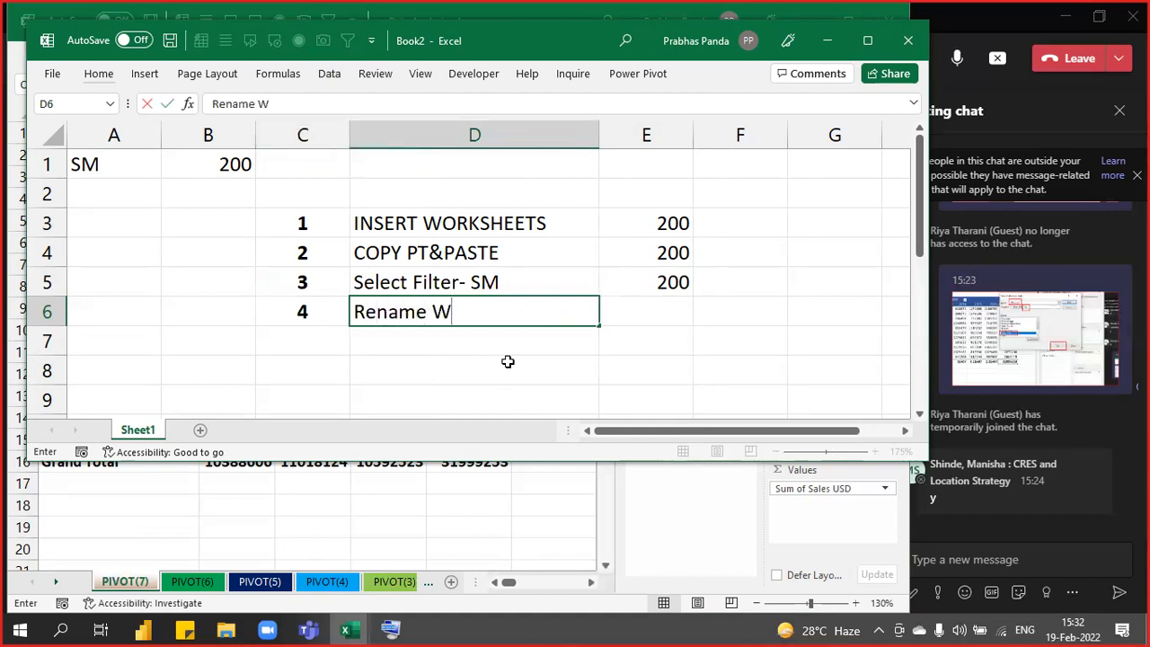
type("s- SM")
key("Tab")
key("ctrl+d")
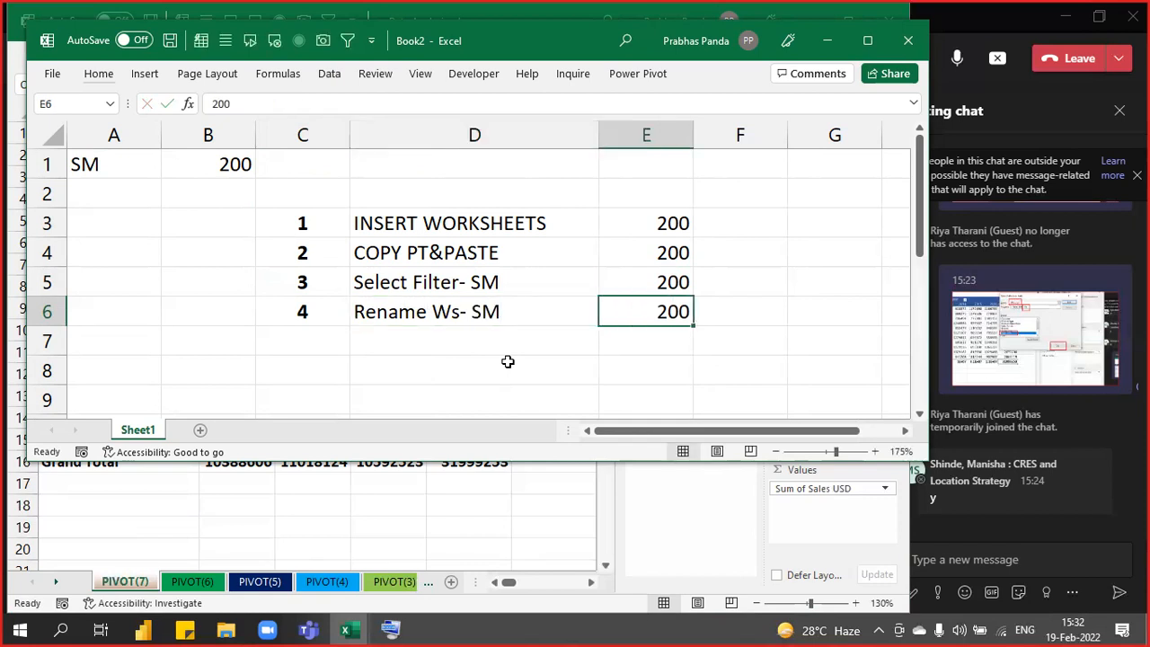
Total the four counts in E7 with =SUM(E3:E6).
key("alt")
key("h")
key("Escape")
key("Down")
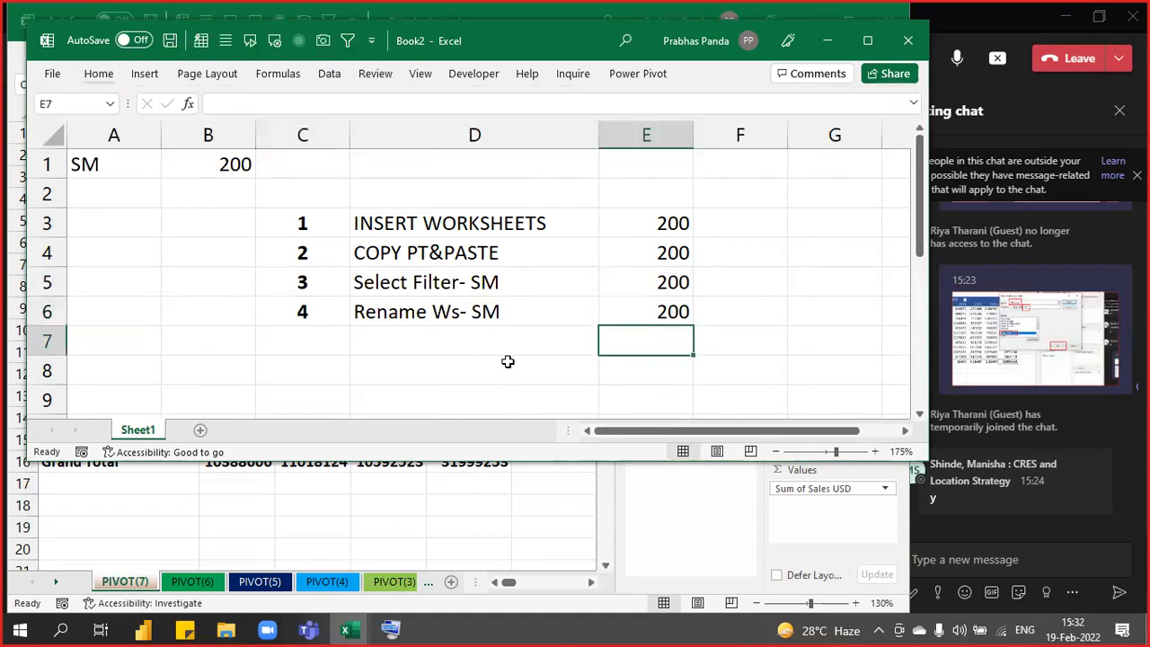
key("alt+equal")
key("Return")
key("Up")
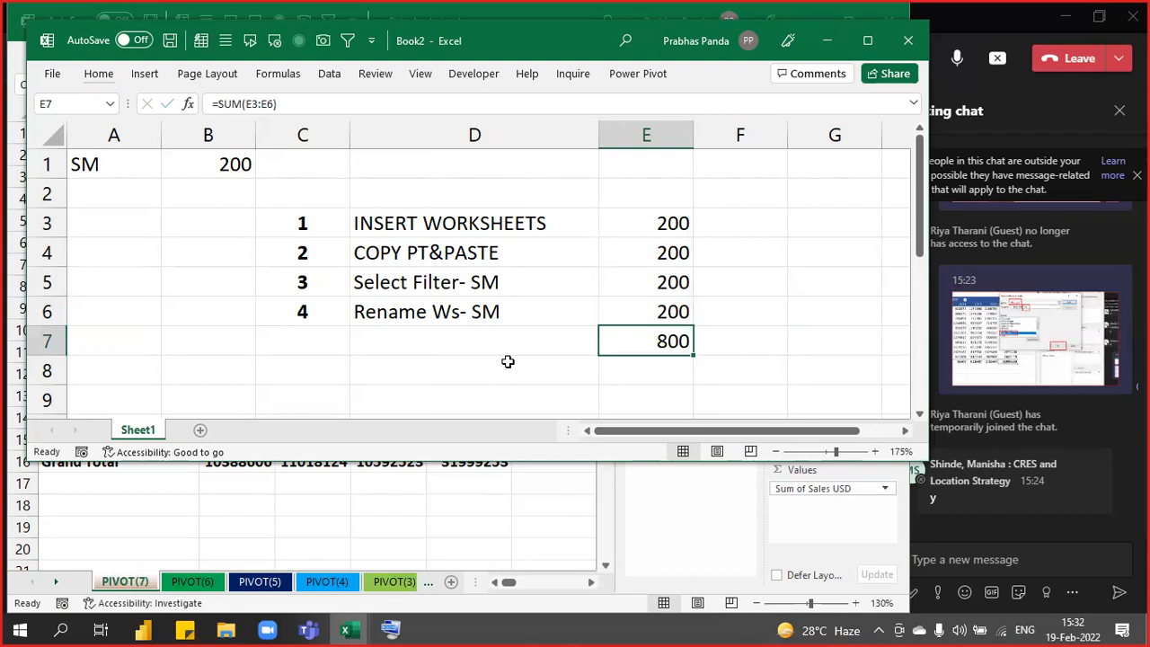
Make the total in E7 bold and give it a thick outside border.
key("ctrl+b")
key("alt")
key("h")
key("b")
key("t")
key("Down")
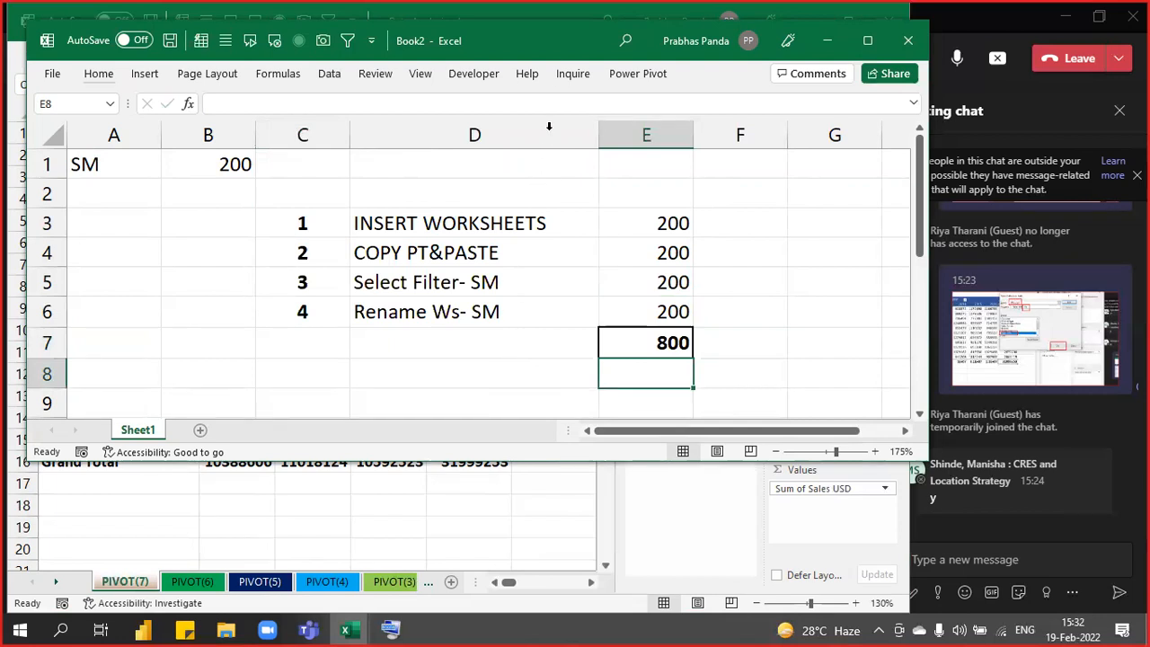
Align the new workbook's window over the pivot workbook's window and select cell D8.
left_click_drag(538, 42, 523, 32)
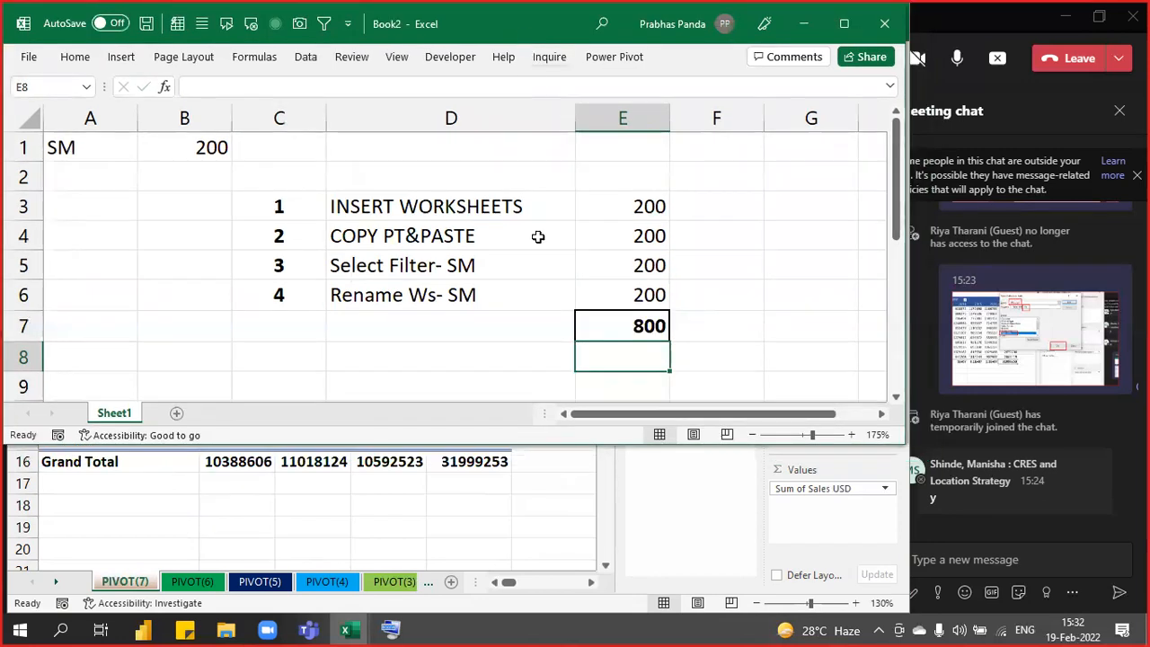
left_click(410, 347)
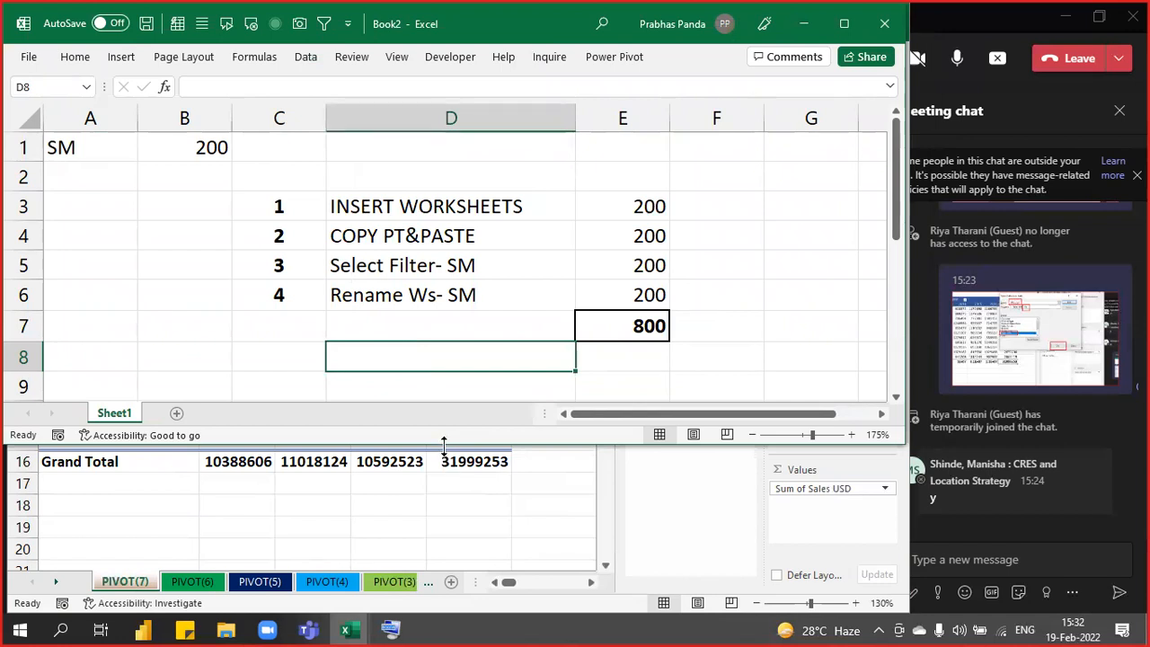
Extend the Book2 window downward to show more rows, and minimise it to return to the Data Analysis workbook.
left_click_drag(443, 444, 470, 538)
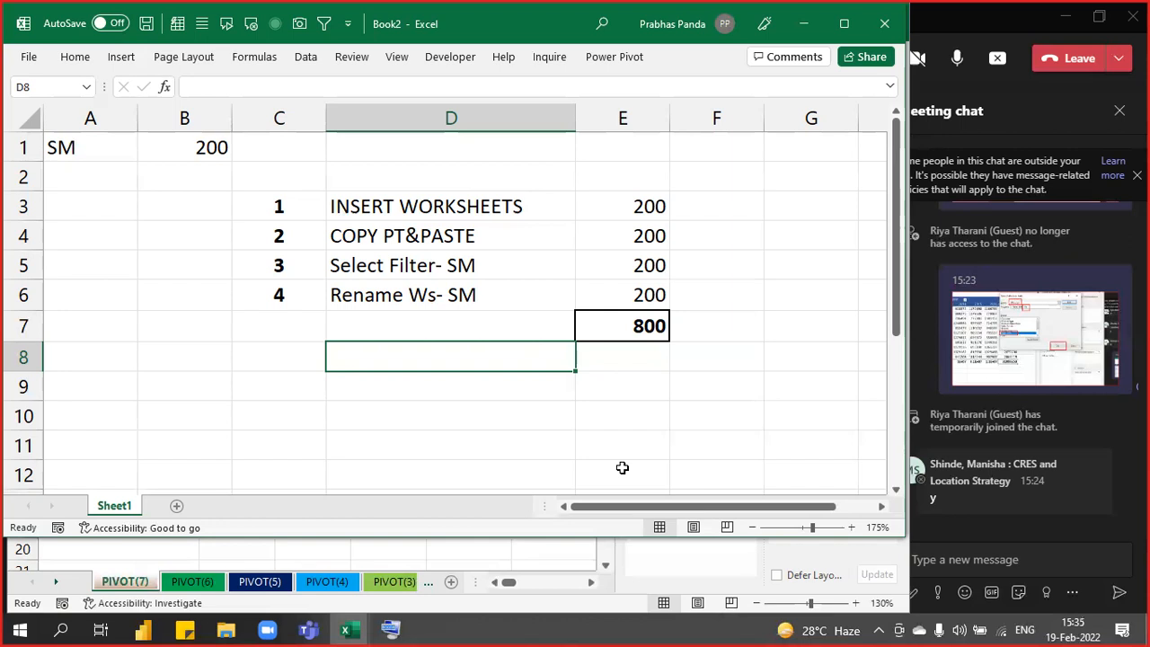
left_click(807, 25)
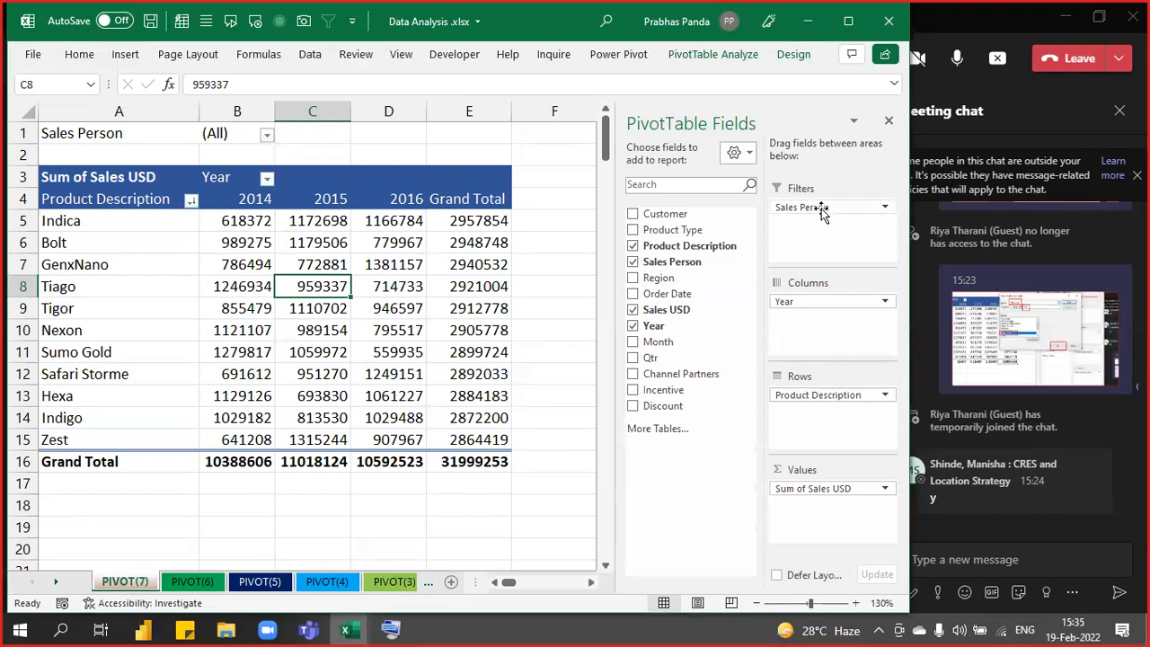
key("ctrl")
key("ctrl")
key("ctrl")
key("ctrl")
key("ctrl")
key("ctrl")
key("ctrl")
key("ctrl")
key("ctrl")
key("ctrl")
key("ctrl")
key("ctrl")
key("ctrl")
key("ctrl")
key("ctrl")
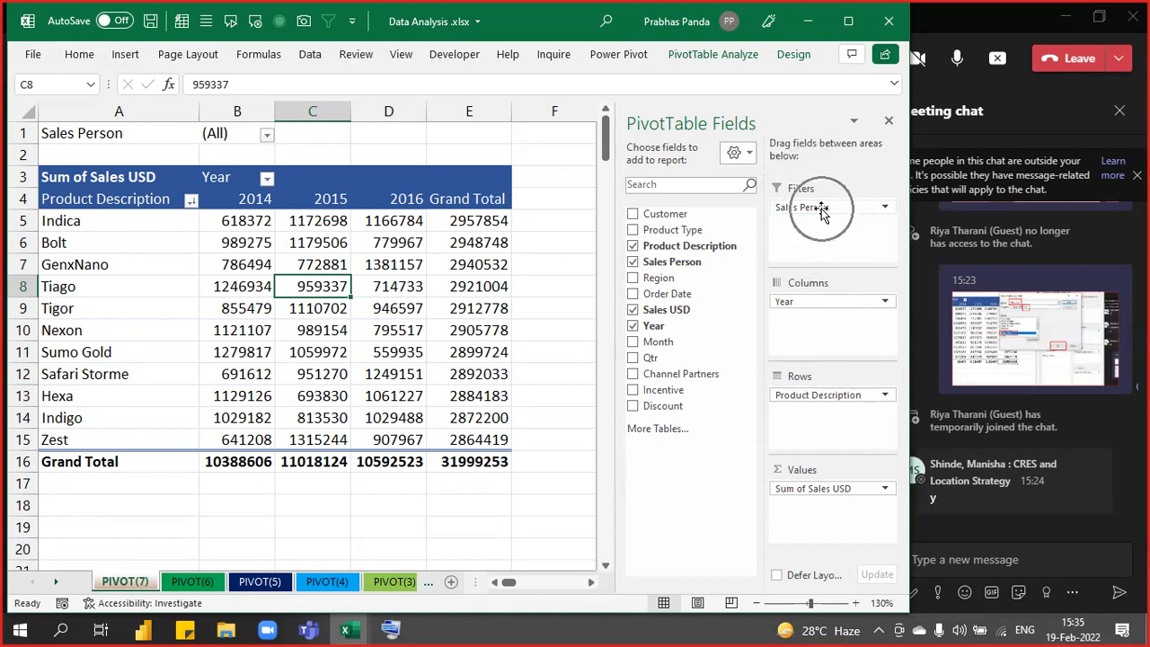
key("ctrl")
key("ctrl")
key("ctrl")
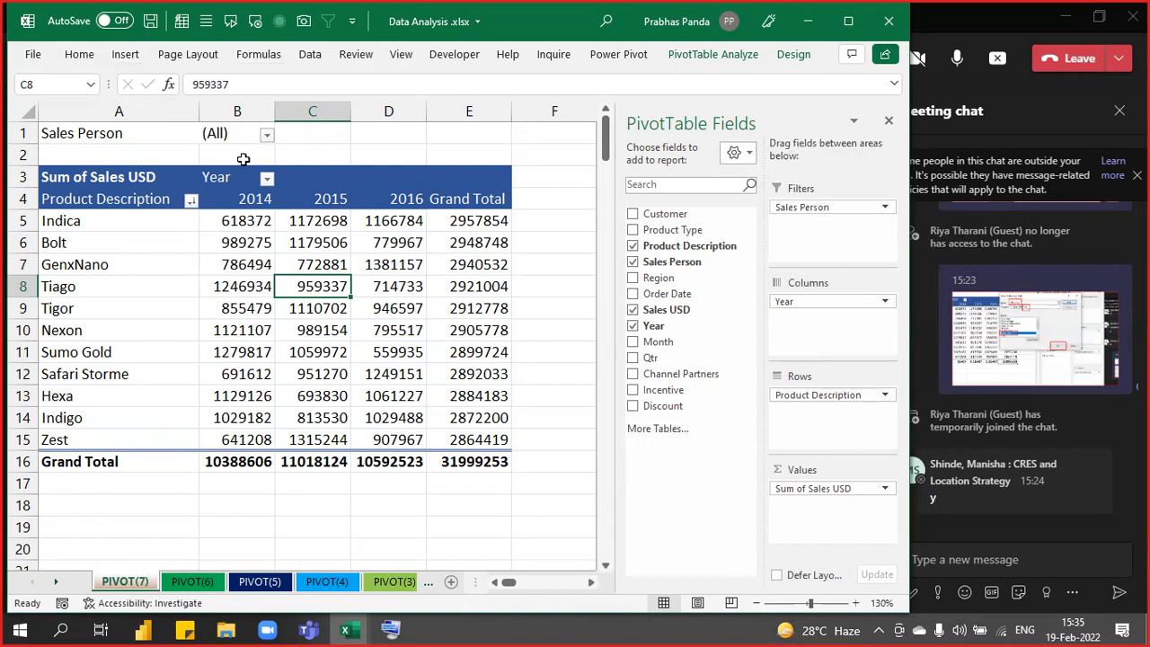
Select the Sales Person report filter cell B1 on the PIVOT(7) sheet.
left_click(224, 124)
left_click(219, 133)
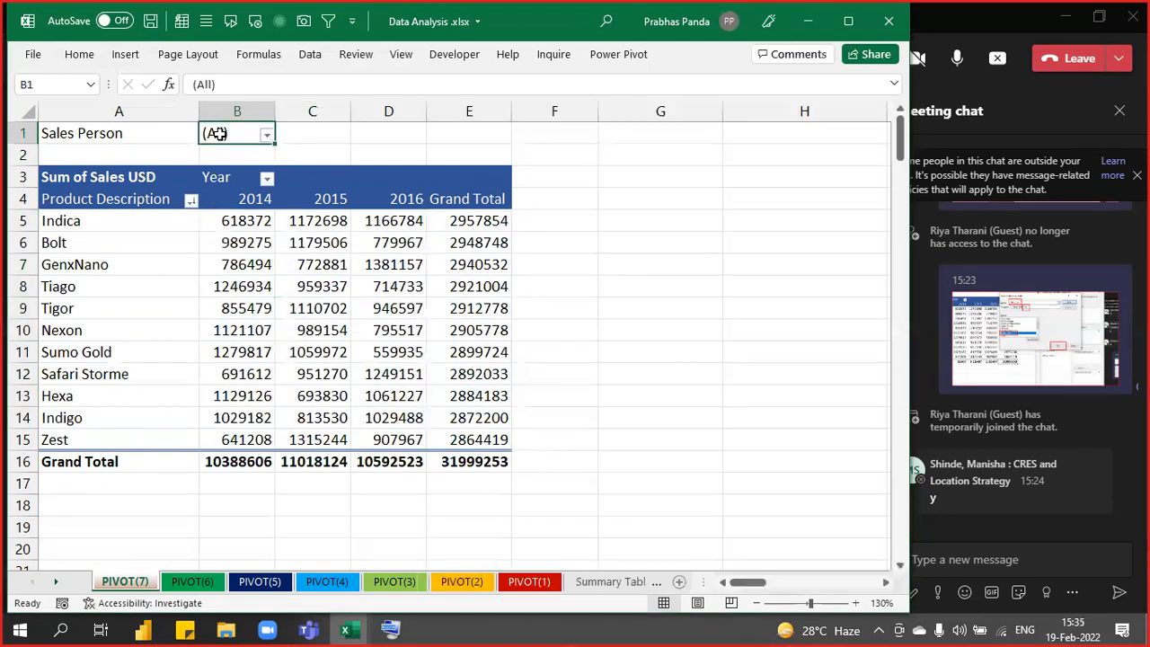
key("ctrl")
key("ctrl")
key("ctrl")
key("ctrl")
key("ctrl")
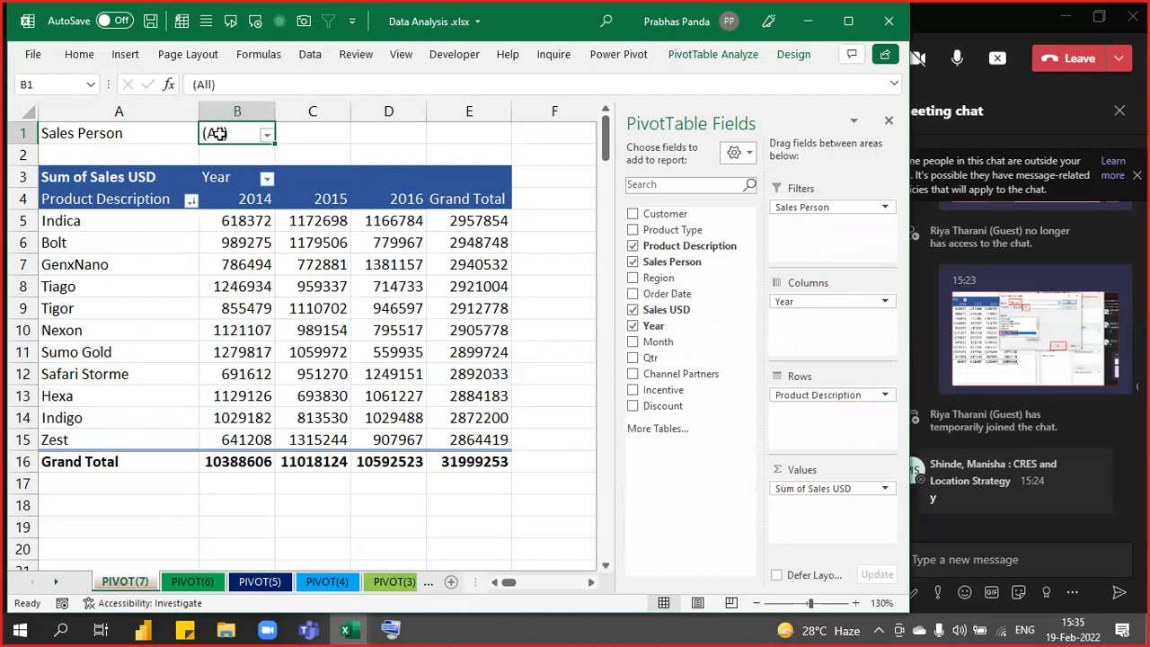
key("ctrl")
key("ctrl")
key("ctrl")
key("ctrl")
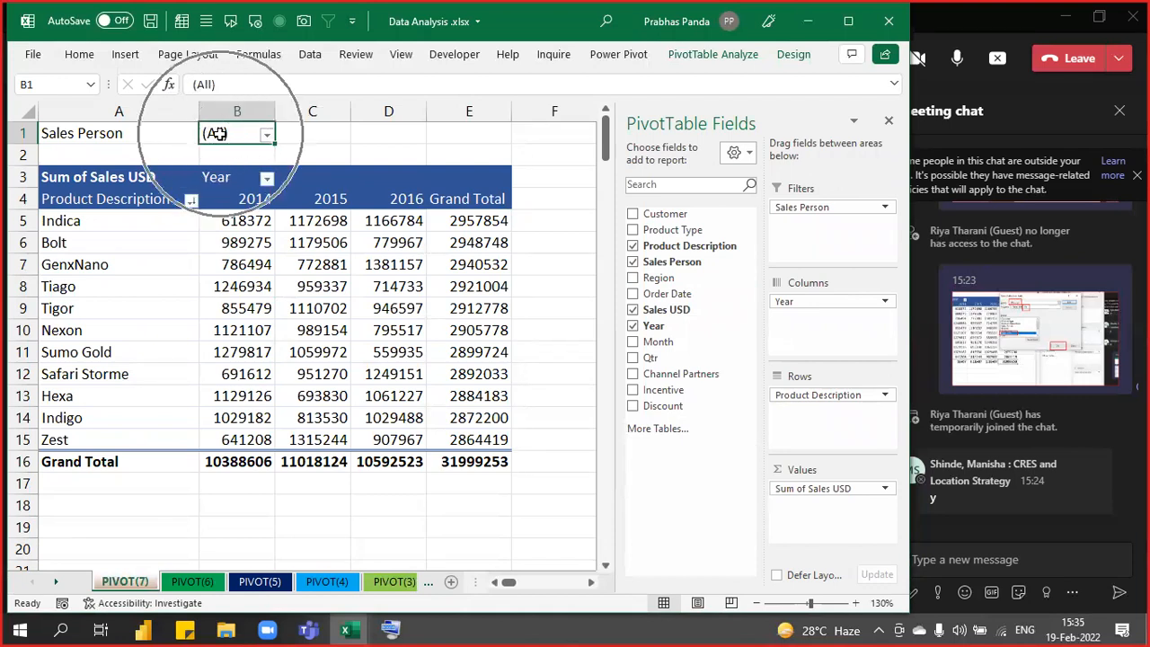
key("ctrl")
key("ctrl")
key("ctrl")
key("ctrl")
key("ctrl")
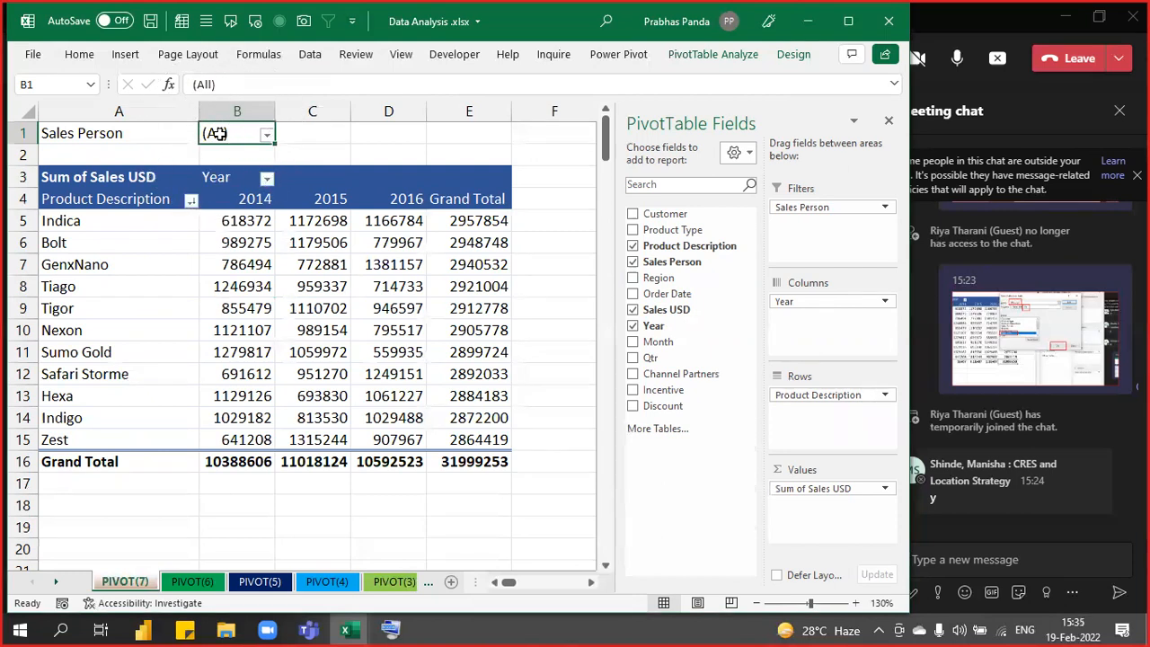
Generate a separate pivot sheet for every sales person using Show Report Filter Pages on the Sales Person field.
left_click(730, 56)
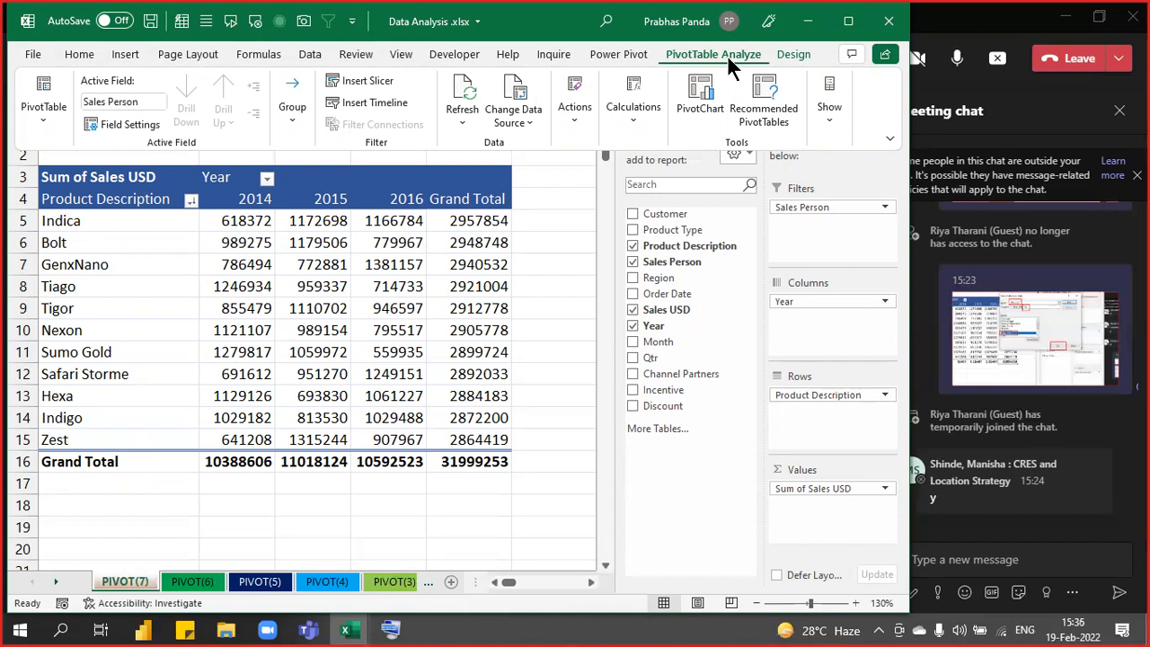
left_click(48, 126)
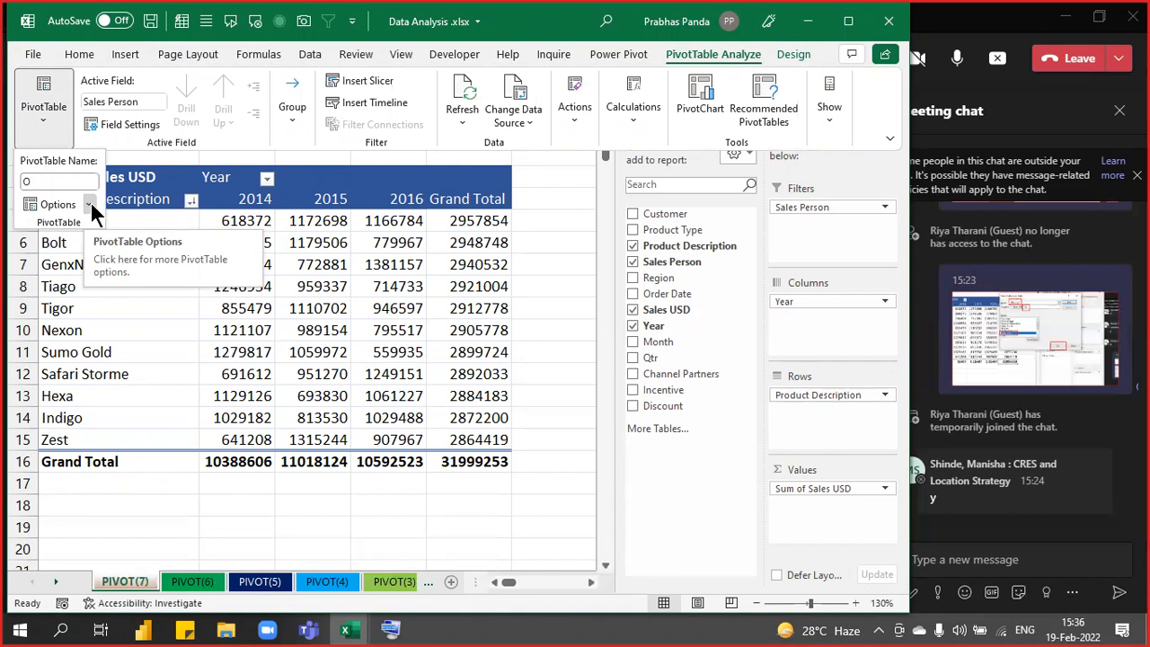
left_click(89, 205)
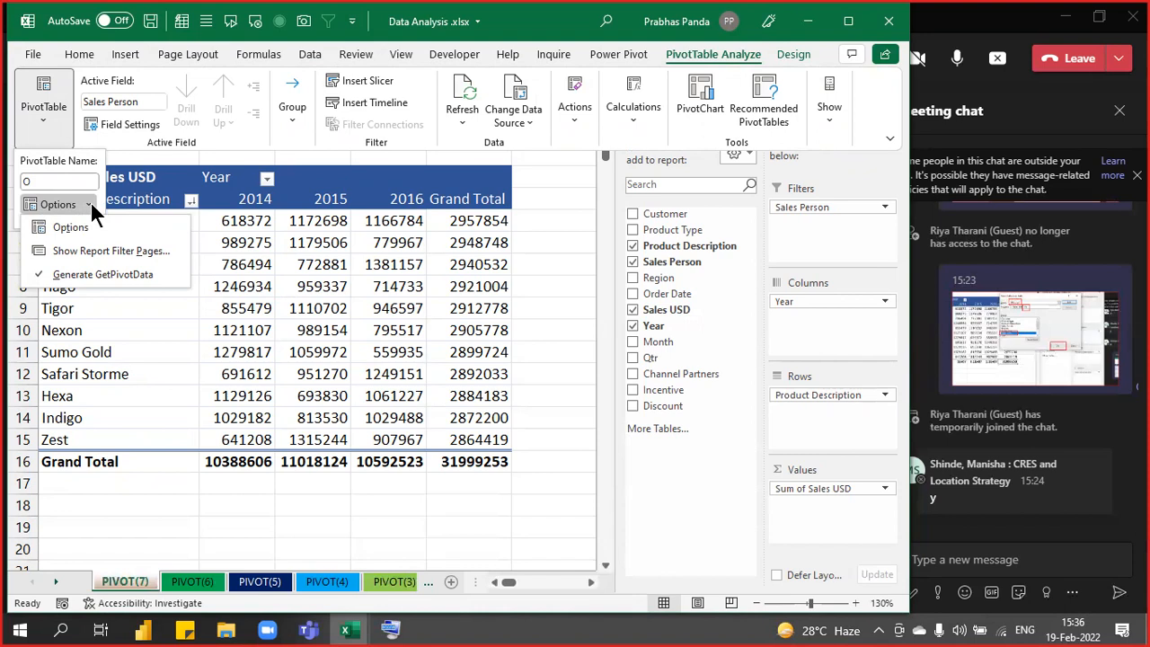
left_click(121, 254)
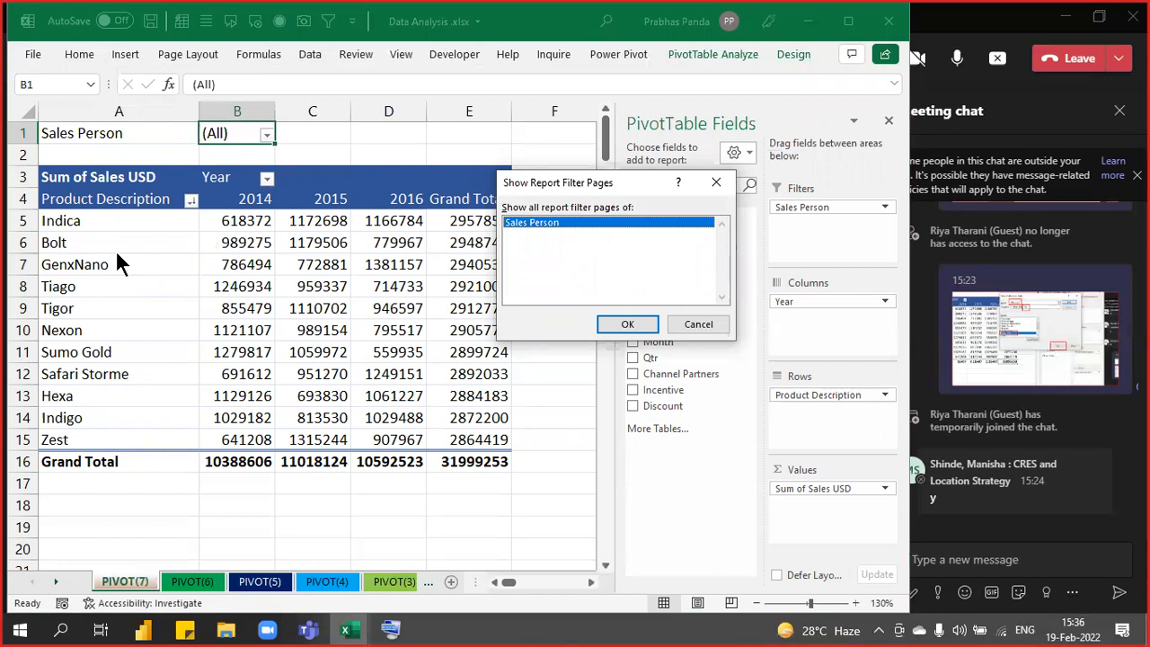
left_click(631, 326)
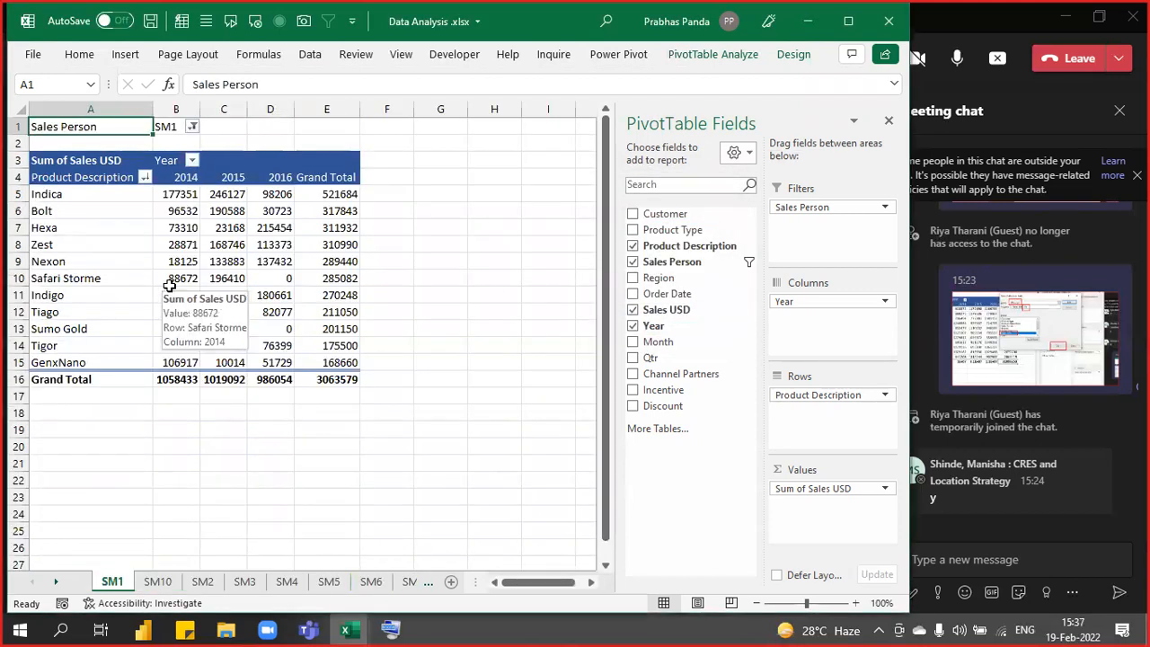
Examine the SM1 sheet's Sales Person filter, its pivot table and the row of generated sales person sheets.
scroll(169, 285, "up", 2)
left_click(79, 183)
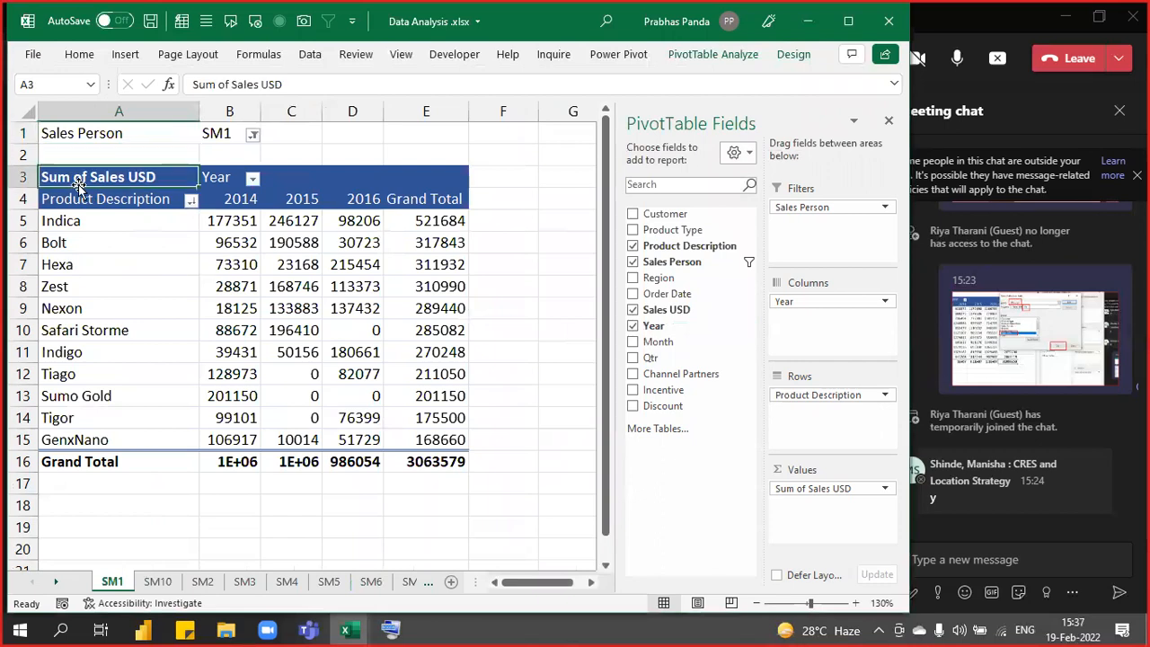
key("ctrl+a")
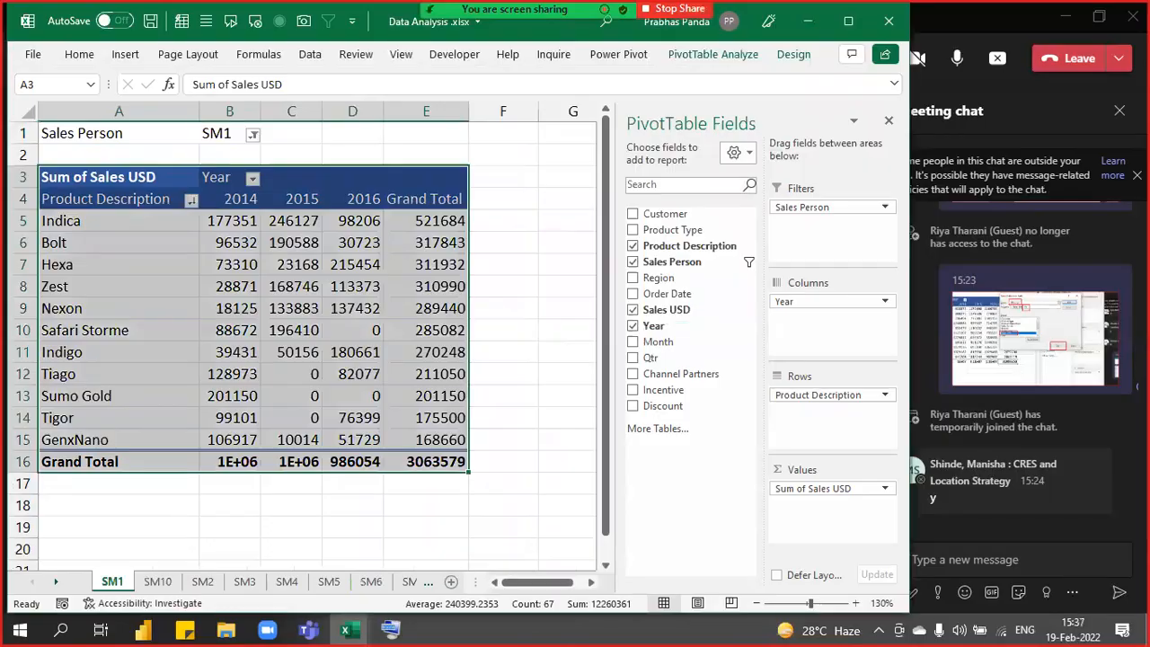
left_click_drag(186, 112, 275, 158)
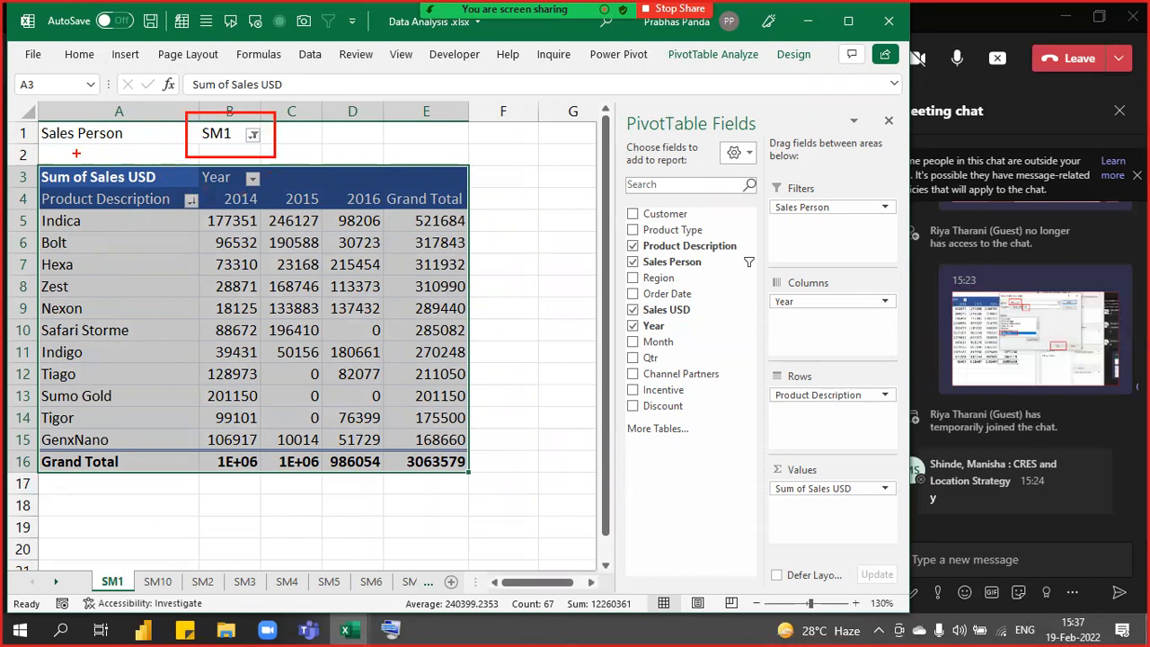
mouse_move(38, 165)
left_mouse_down()
mouse_move(546, 536)
mouse_move(480, 485)
left_mouse_up()
mouse_move(75, 560)
left_mouse_down()
mouse_move(112, 580)
mouse_move(374, 640)
mouse_move(436, 616)
mouse_move(433, 597)
left_mouse_up()
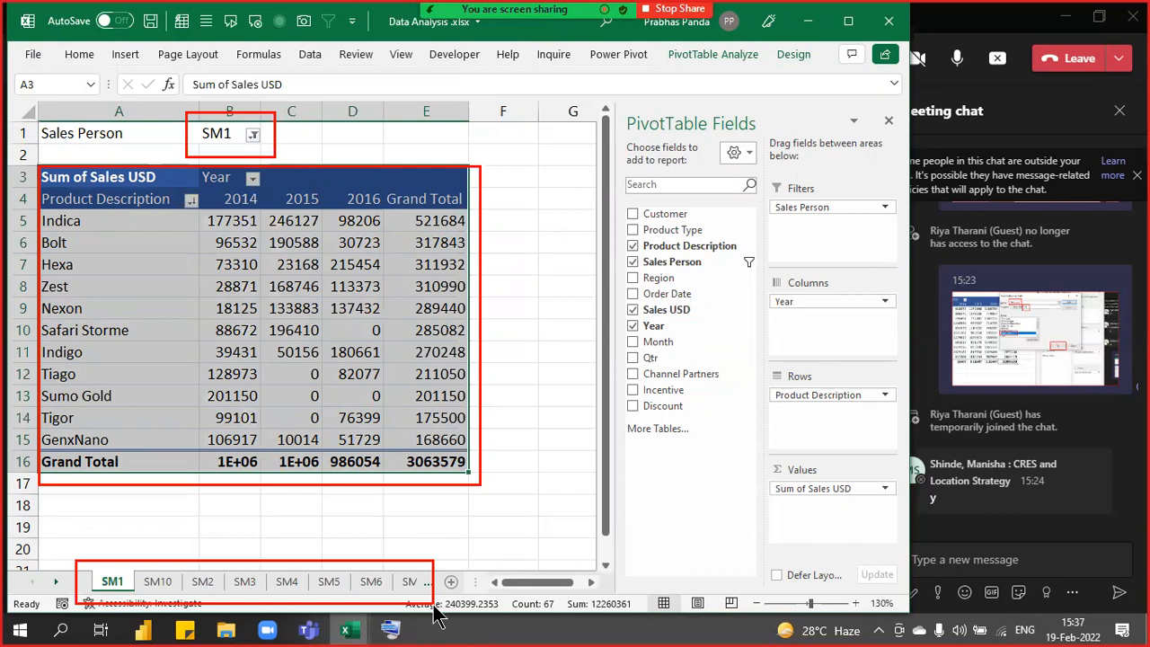
left_click(421, 513)
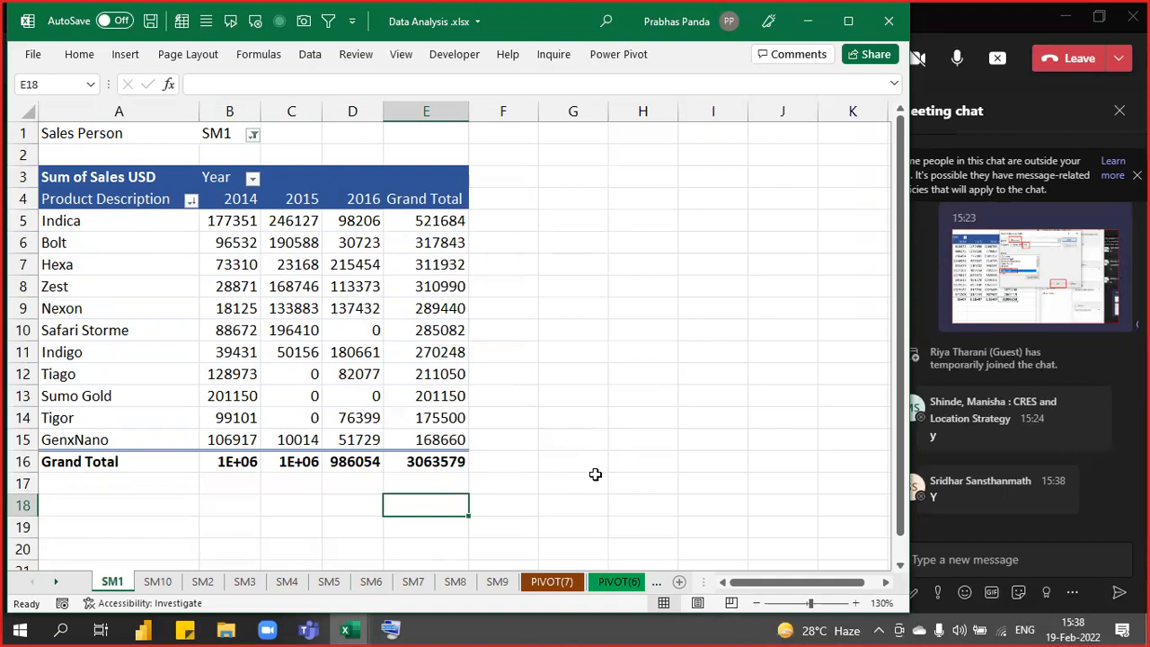
Group the generated sheets SM1 through SM9 and delete them all from the workbook.
left_click(498, 581, "shift")
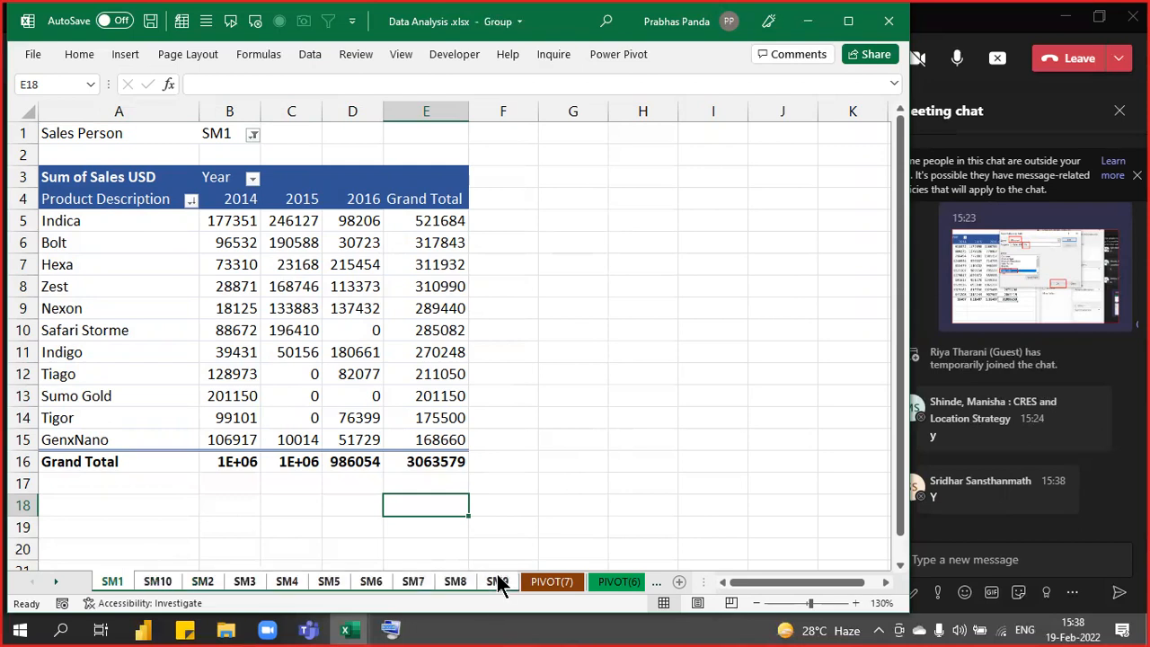
key("alt+e")
key("l")
key("Return")
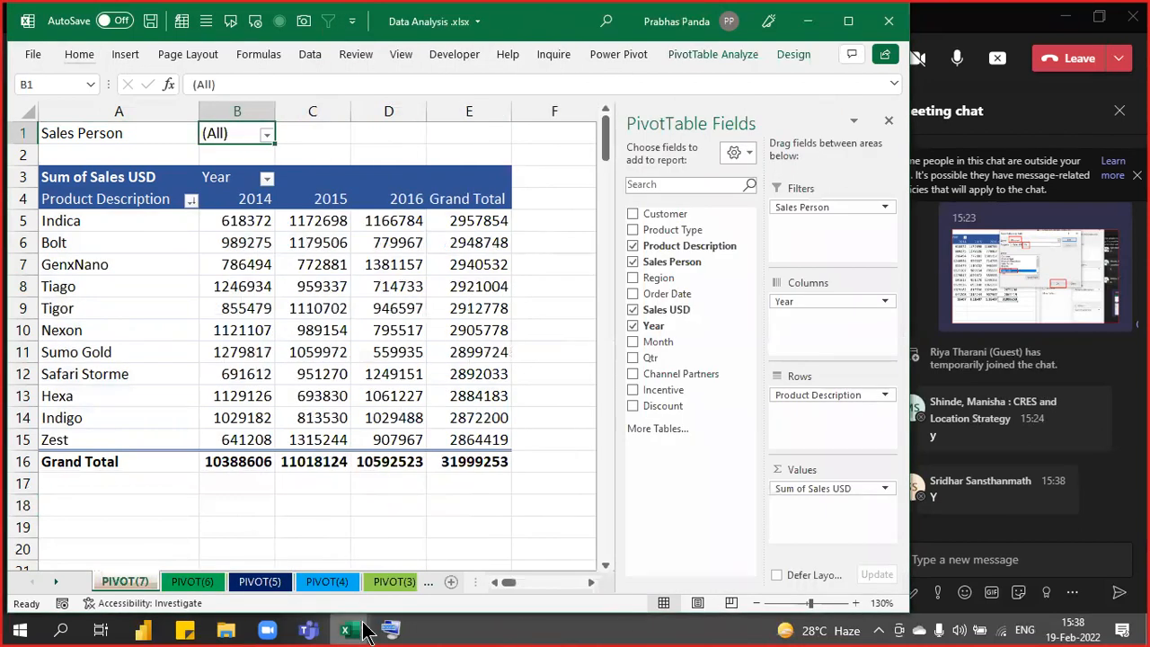
Create a copy of the PIVOT(7) sheet in the same workbook, placed before PIVOT(7).
right_click(130, 576)
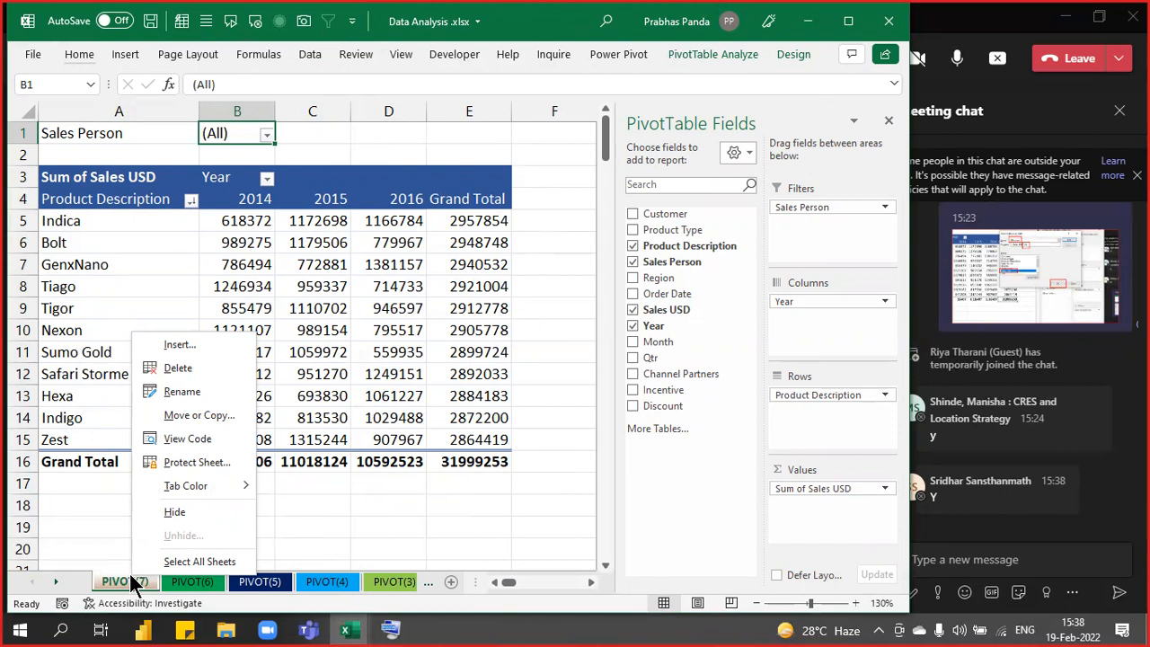
left_click(178, 416)
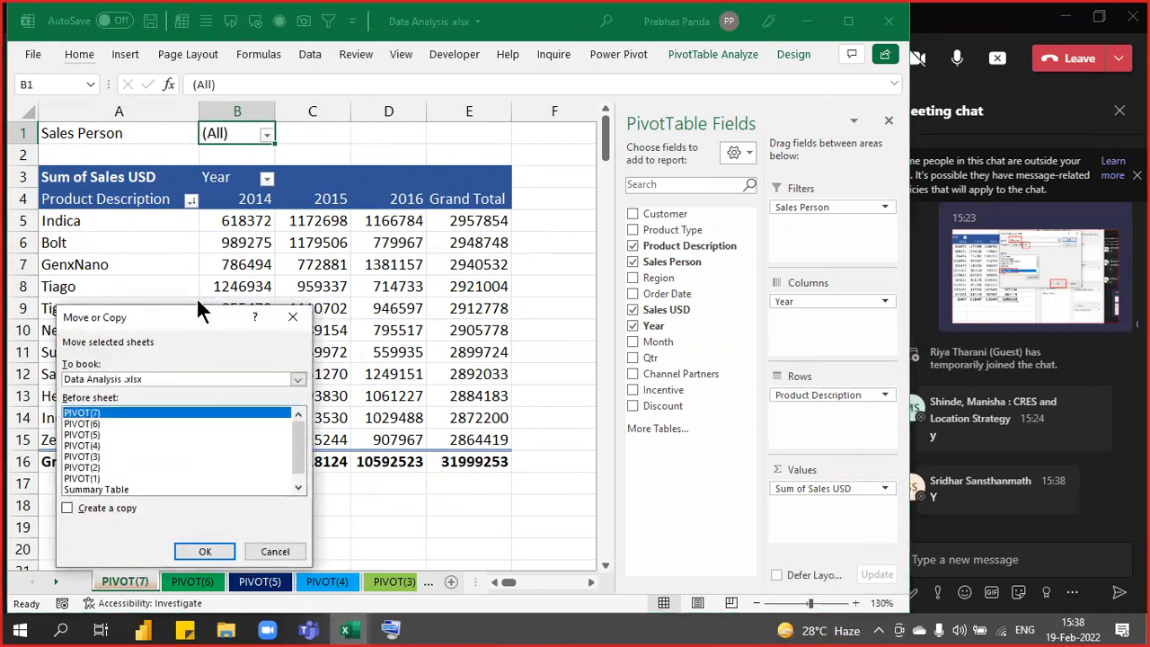
left_click_drag(199, 310, 330, 135)
left_click(231, 334)
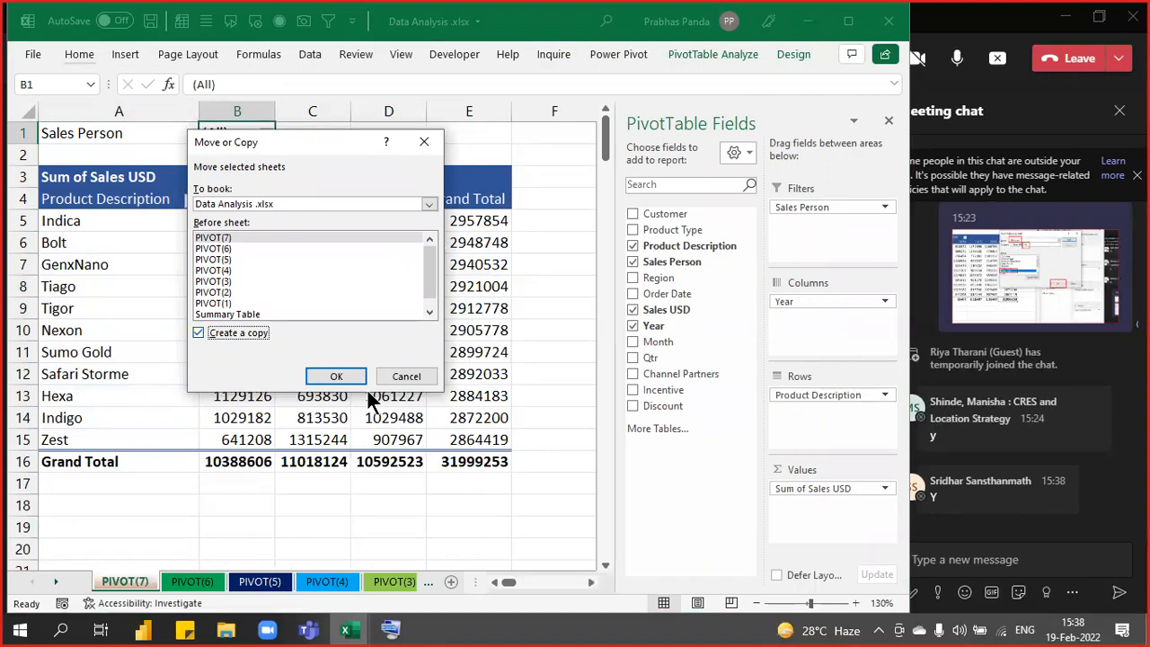
left_click(339, 376)
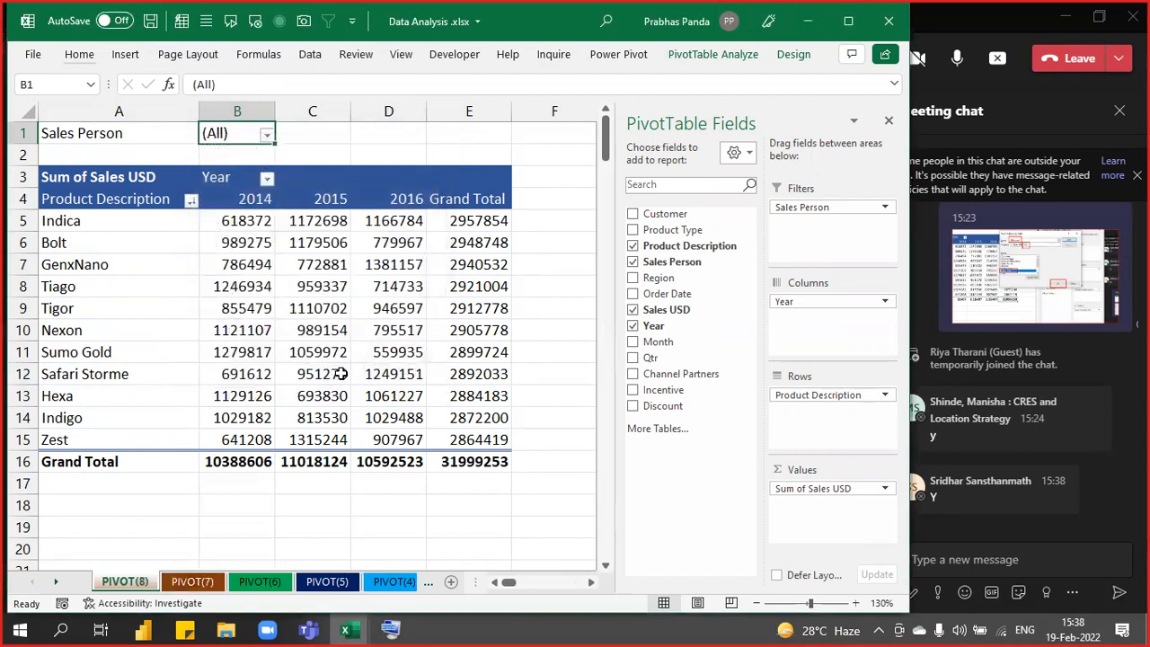
Set the copied sheet's tab colour to the darkest green theme colour.
right_click(149, 584)
mouse_move(223, 494)
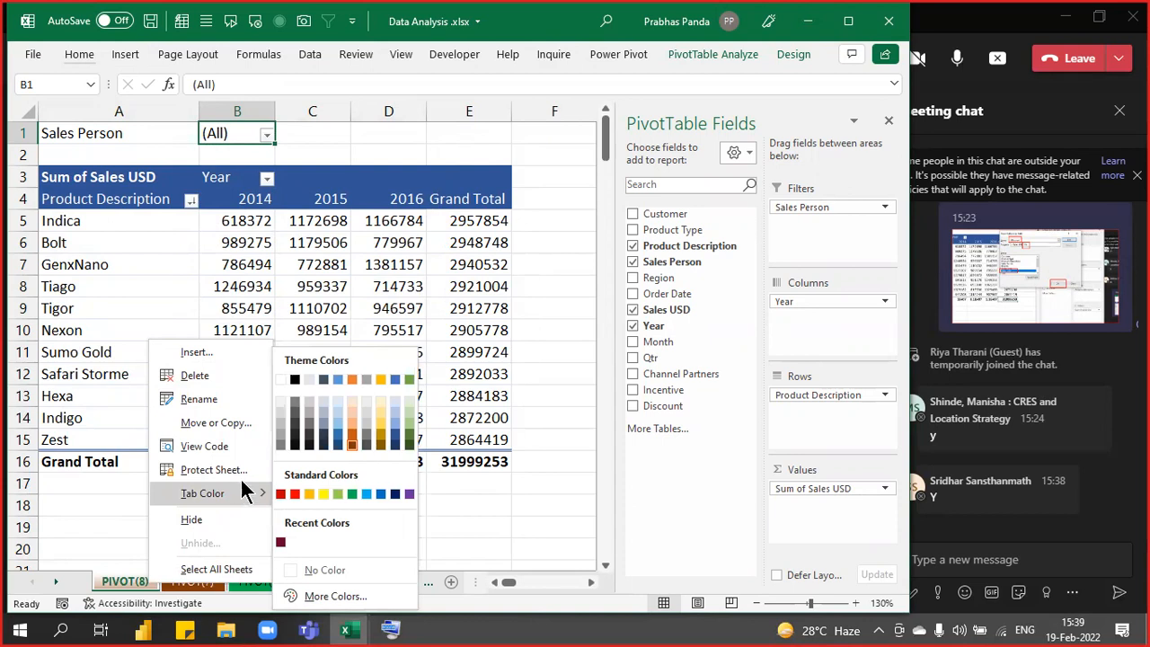
left_click(409, 443)
Remove the Sales Person field from the filters of the copied sheet's pivot table.
left_click(372, 375)
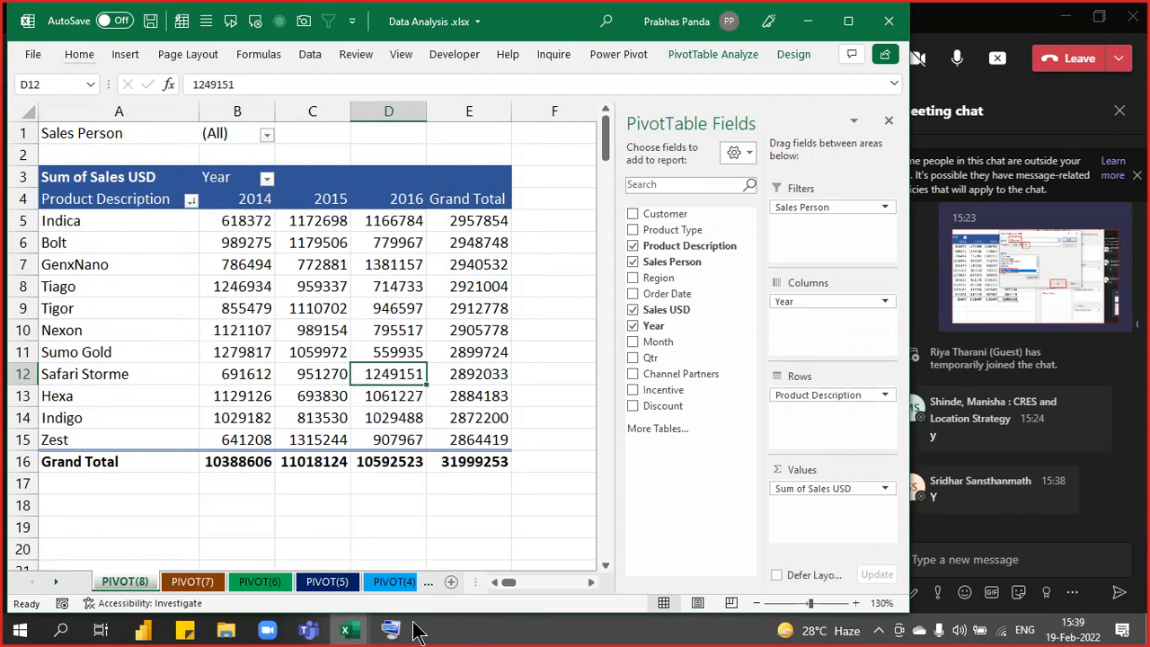
mouse_move(396, 632)
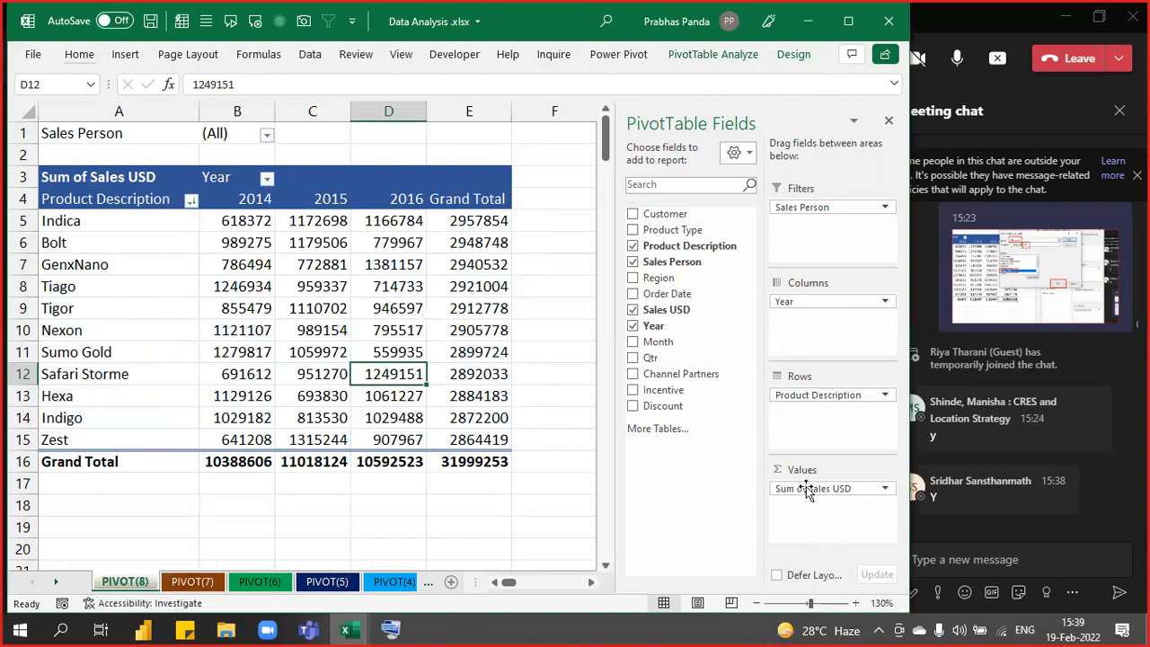
left_click(631, 261)
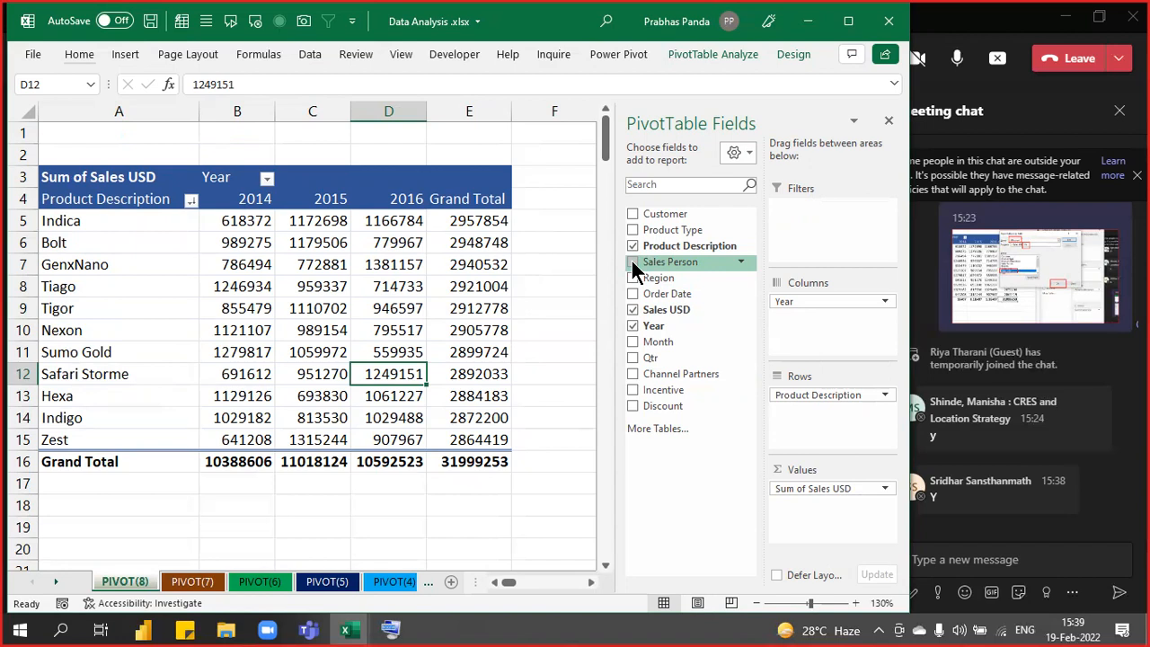
Go to the Summary Table source sheet and select cell A6 in the Customer column.
key("ctrl+Page_Down")
key("ctrl+Page_Down")
key("ctrl+Page_Down")
key("ctrl+Page_Down")
key("ctrl+Page_Down")
key("ctrl+Page_Down")
key("ctrl+Page_Down")
key("ctrl+Page_Down")
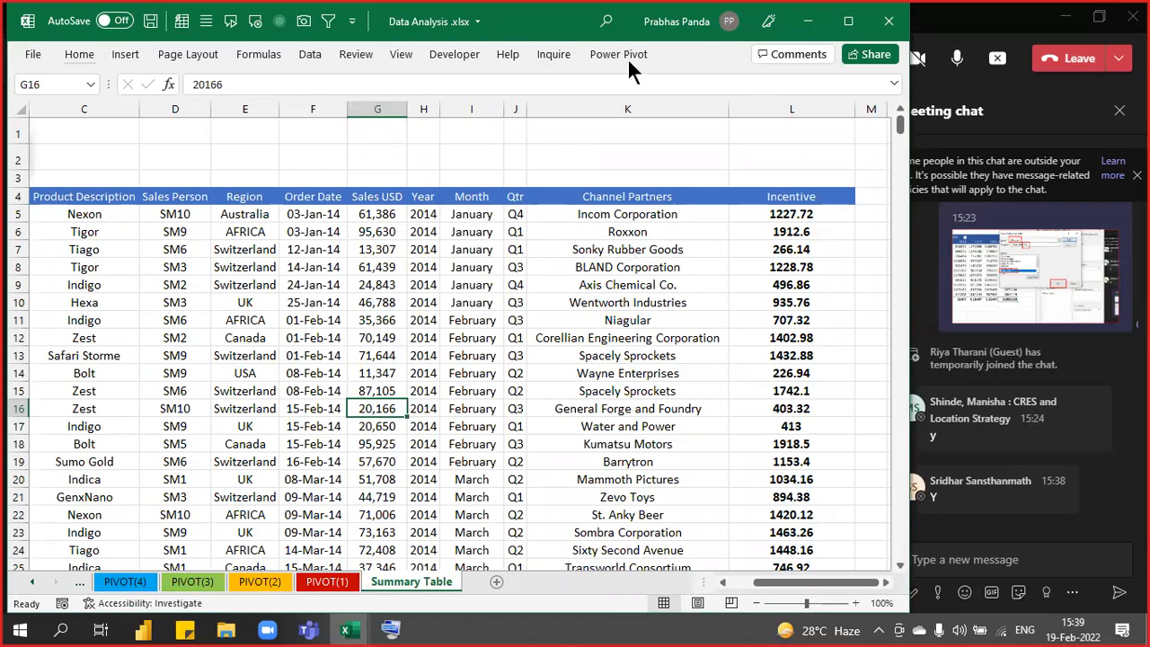
left_click(421, 231)
key("Left")
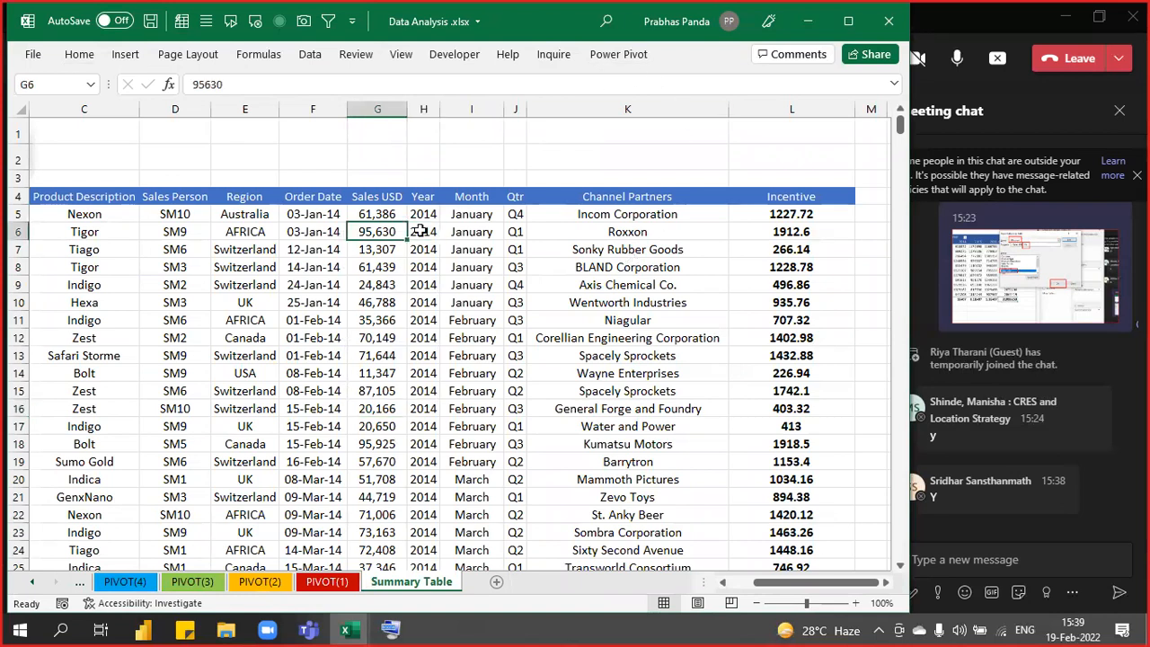
key("Home")
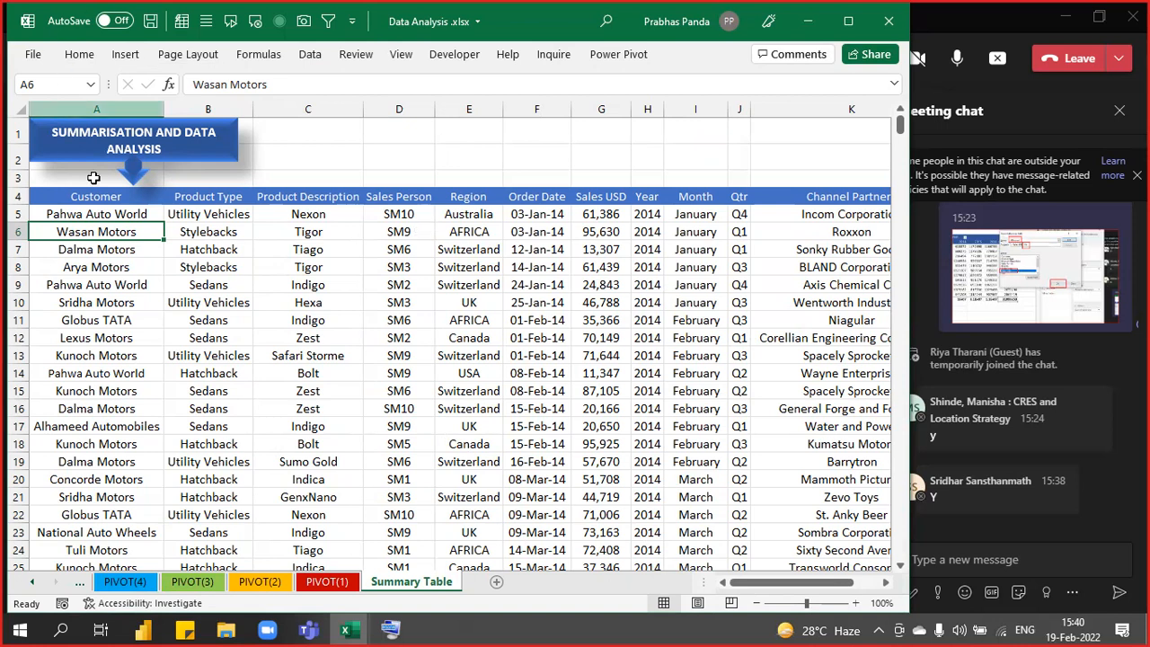
Apply AutoFilter to the source table's header row, from Customer in A4 through Incentive in L4.
left_click(128, 195)
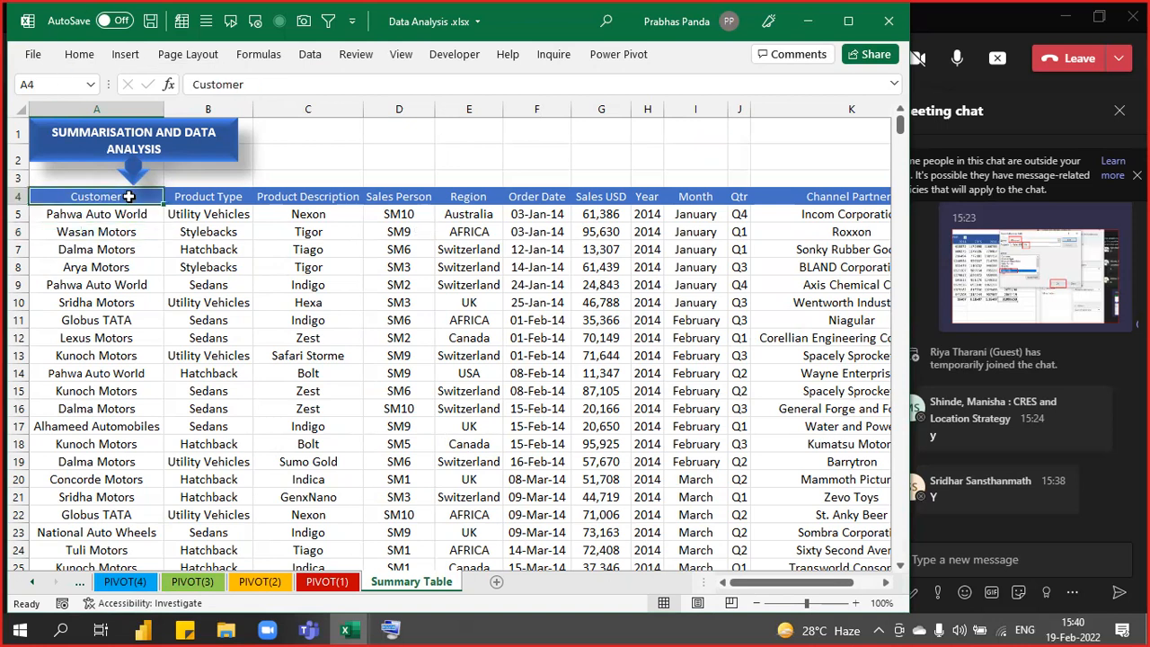
key("ctrl+shift+Right")
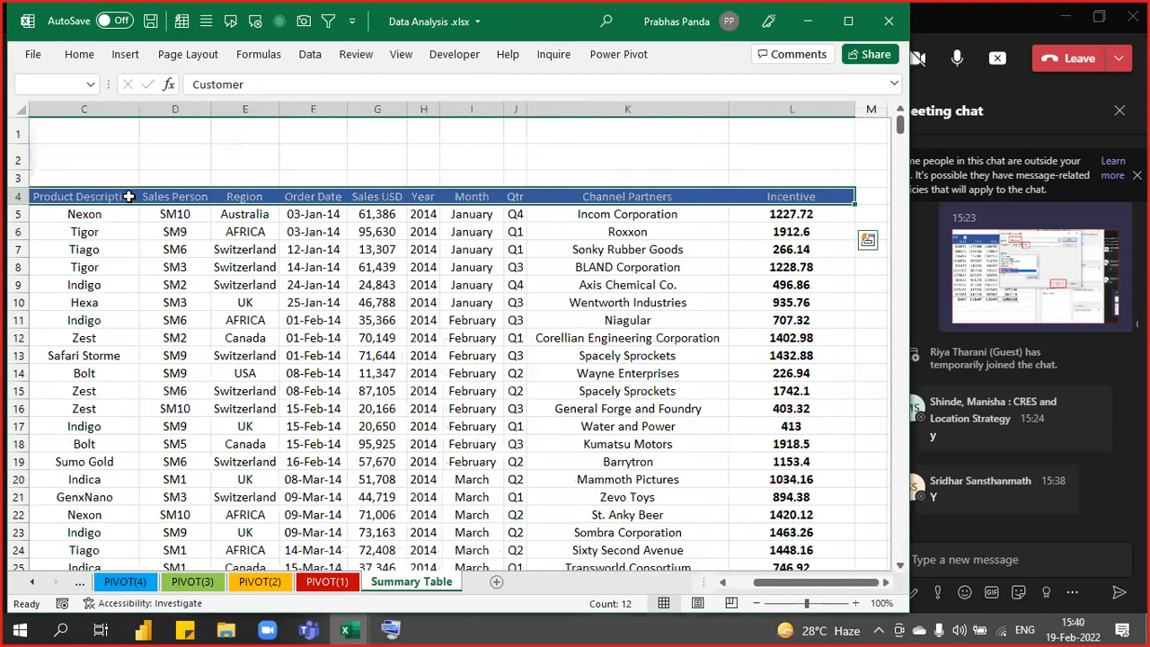
key("ctrl+shift+l")
Filter the Summary Table's Year column to show only 2016 records.
key("Right")
key("Right")
key("Right")
key("Right")
key("Right")
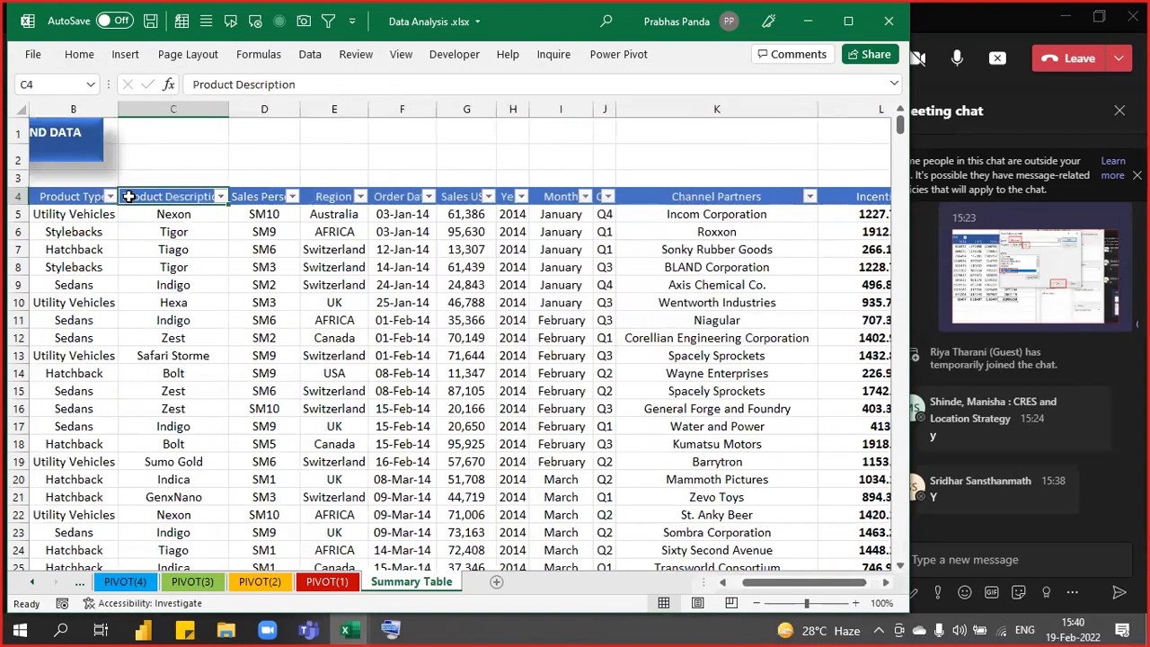
key("Right")
key("Right")
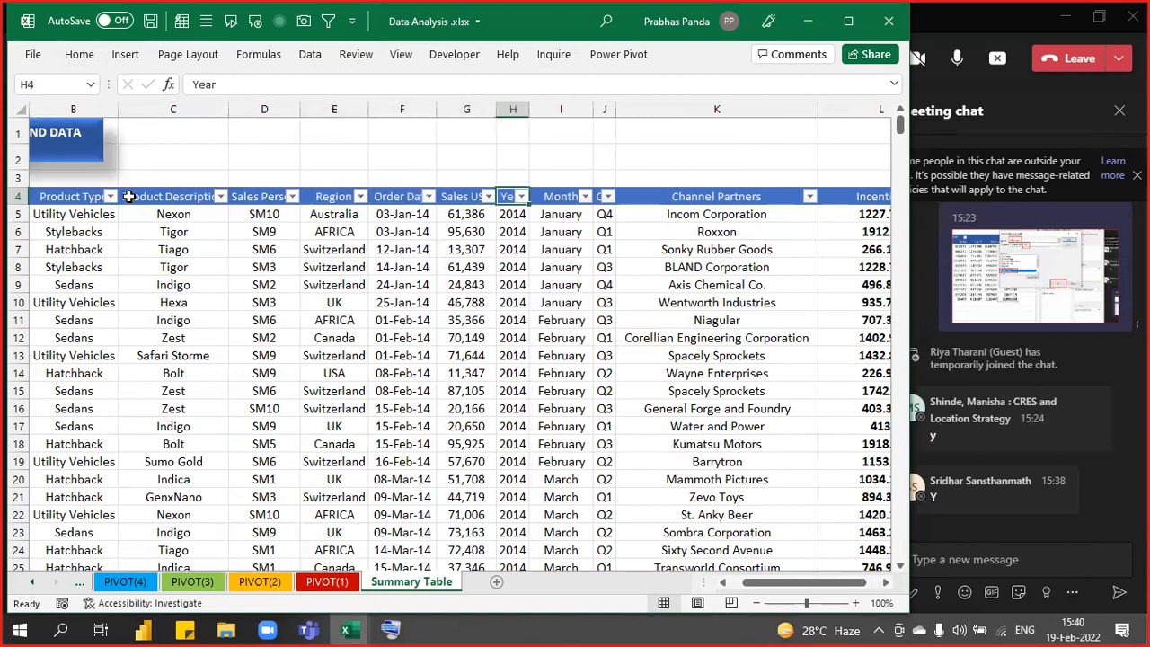
key("alt+Down")
type("2016")
key("Return")
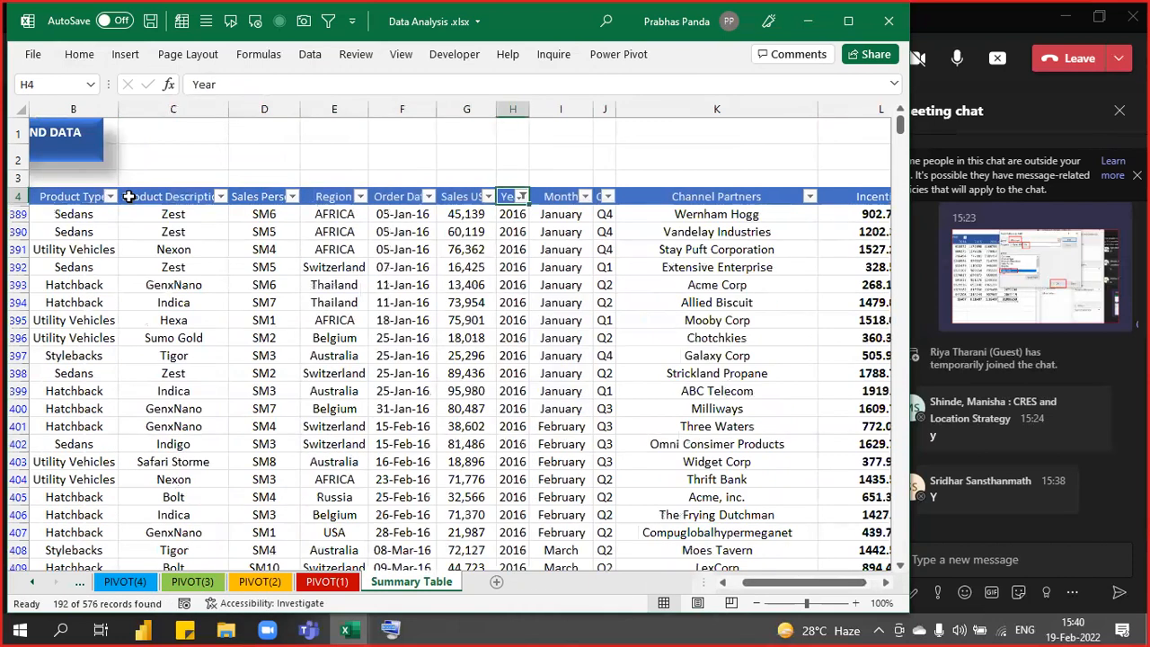
Filter the Product Description column to Zest and select all the remaining Sales USD values from G389 down.
key("Left")
key("Left")
key("Left")
key("Left")
key("Left")
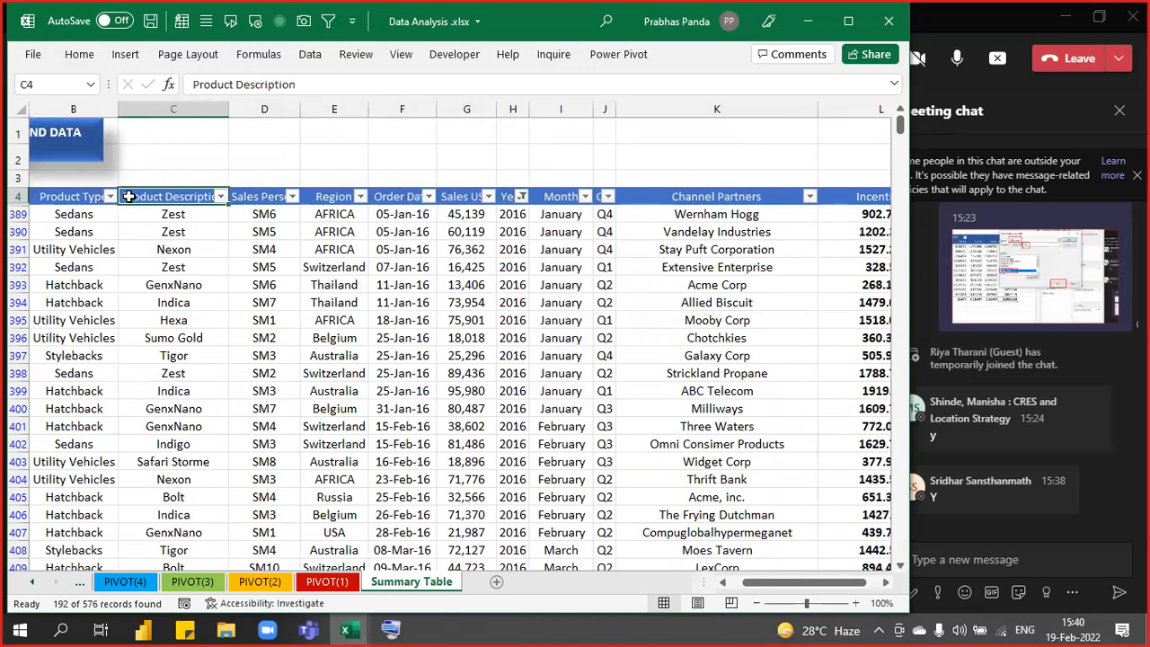
key("alt+Down")
type("zest")
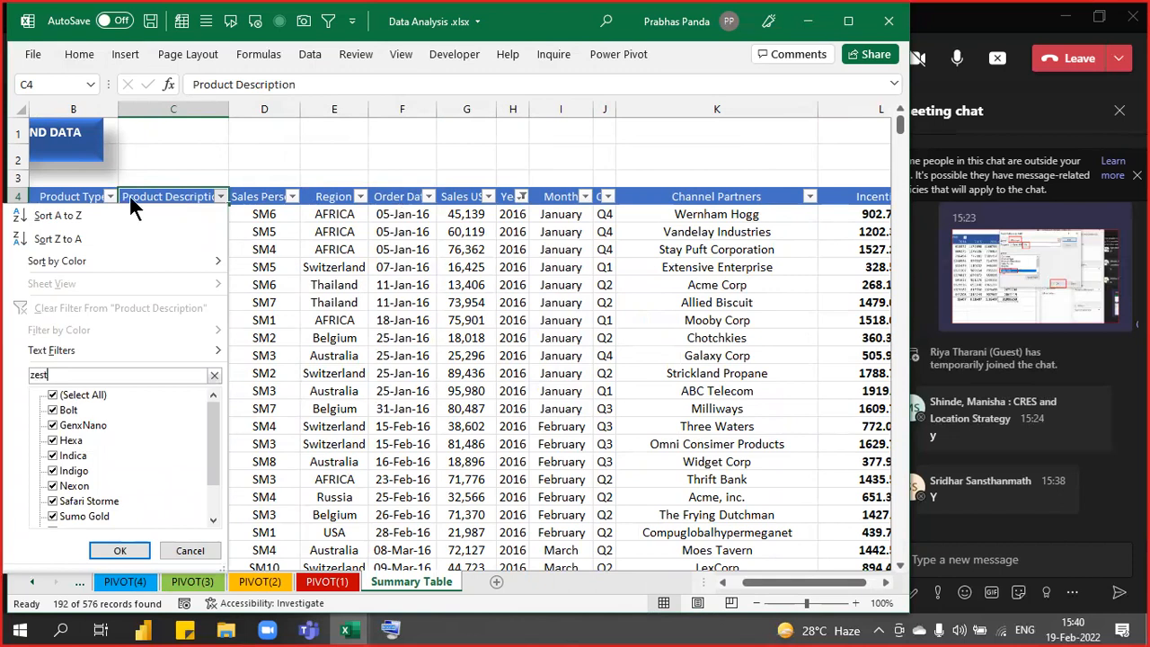
key("Return")
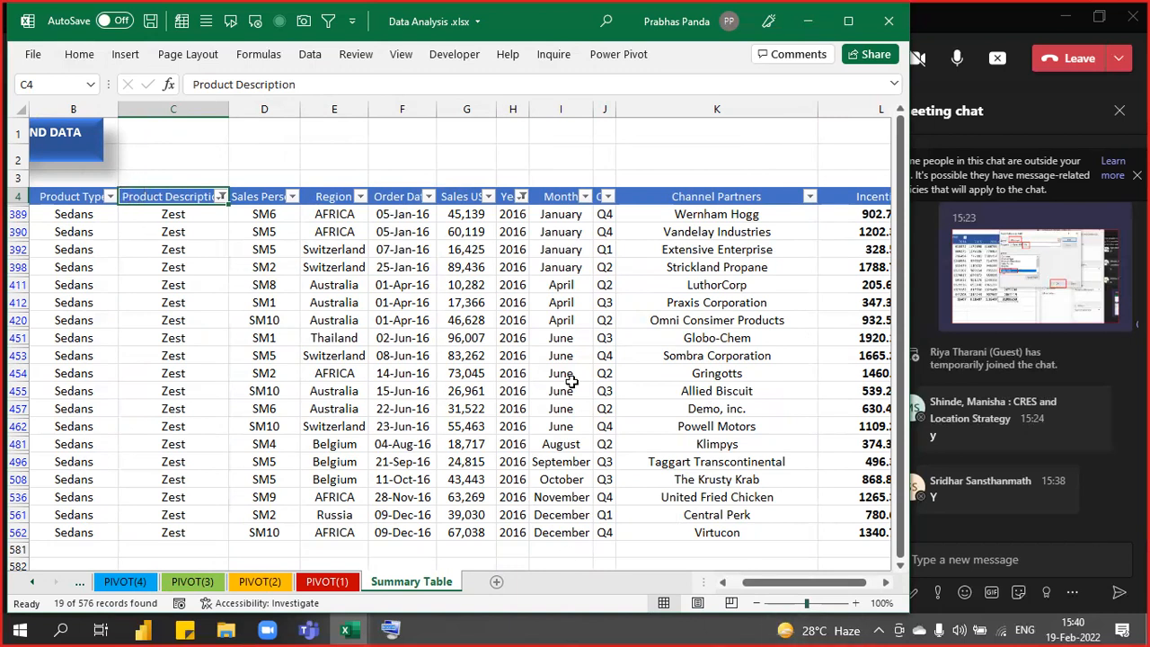
left_click(455, 212)
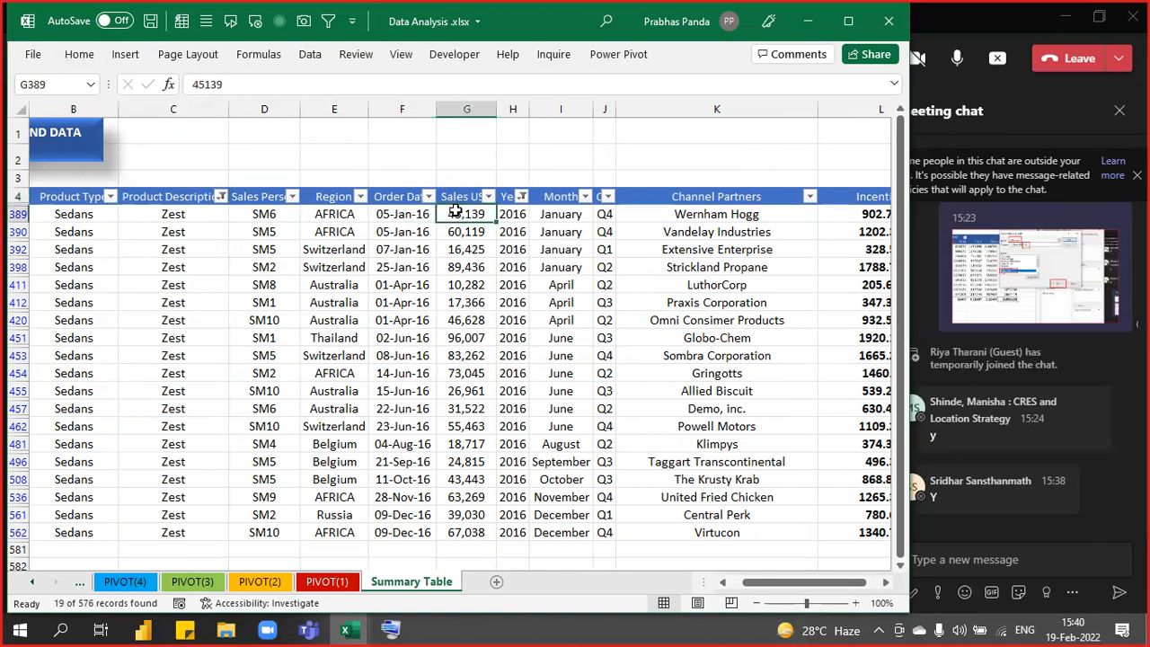
key("ctrl+shift+Down")
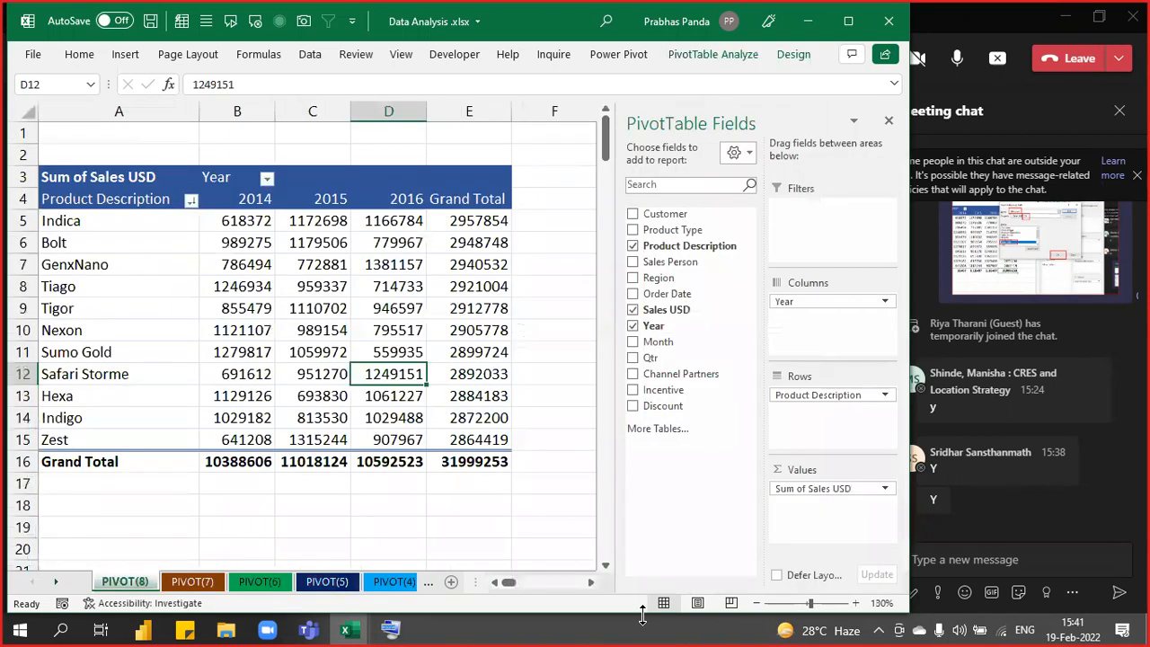
On PIVOT(8), highlight the 2016 column and Zest row, and drill down into their intersecting cell D15 to extract its source records.
left_click(388, 111)
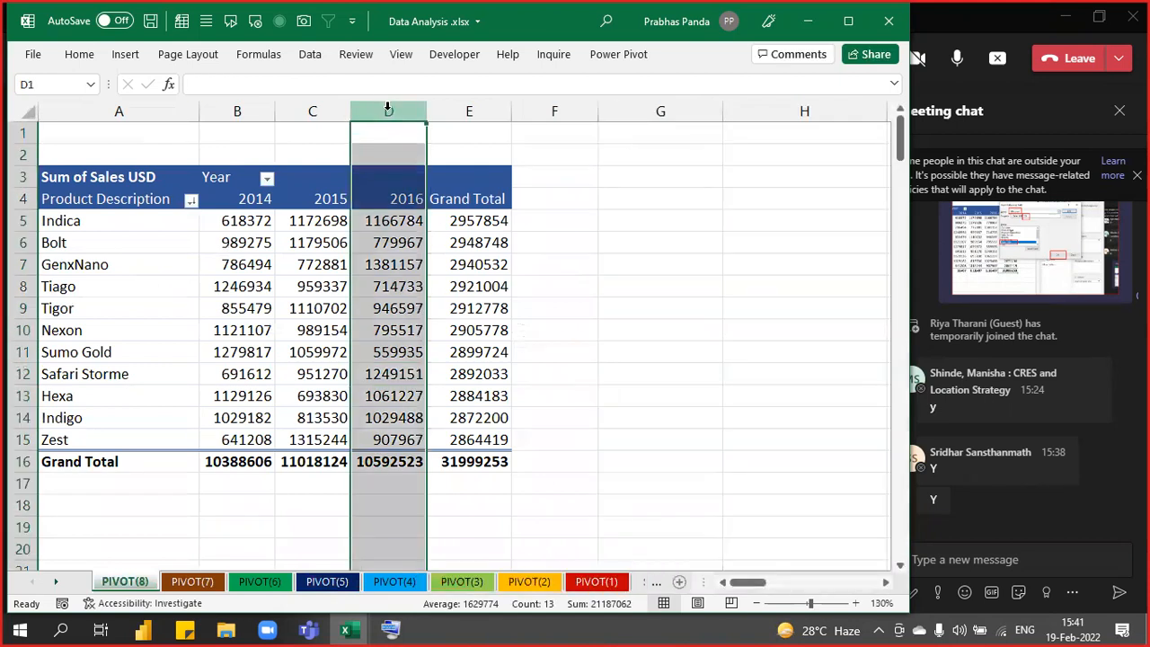
left_click(18, 439, "ctrl")
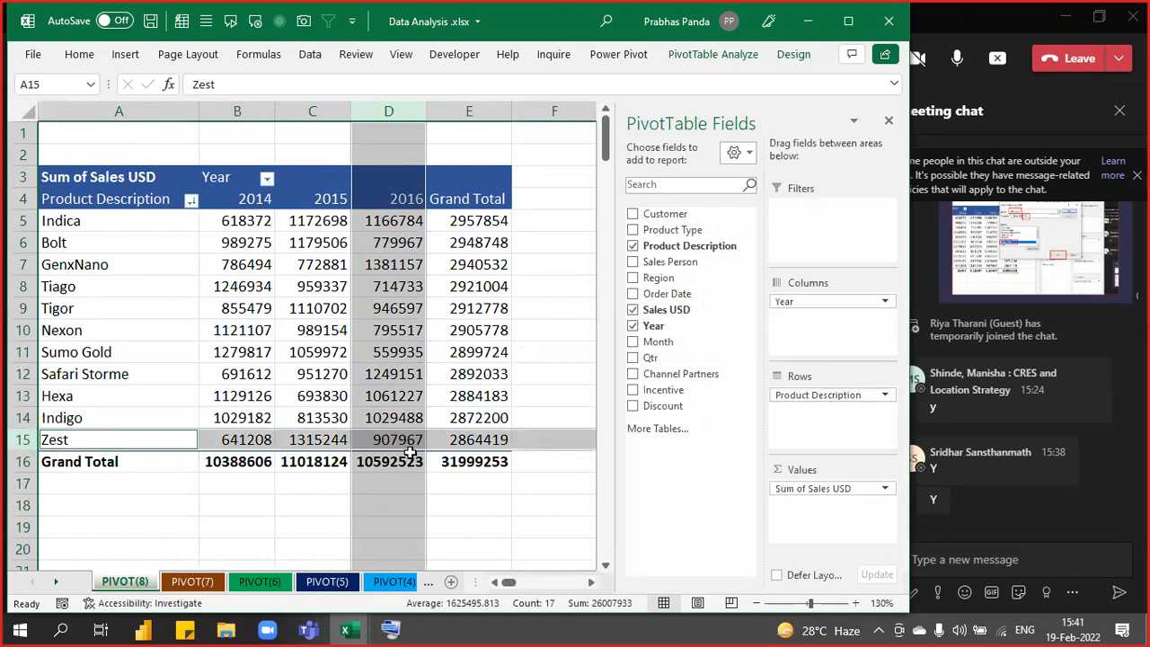
left_click(386, 440)
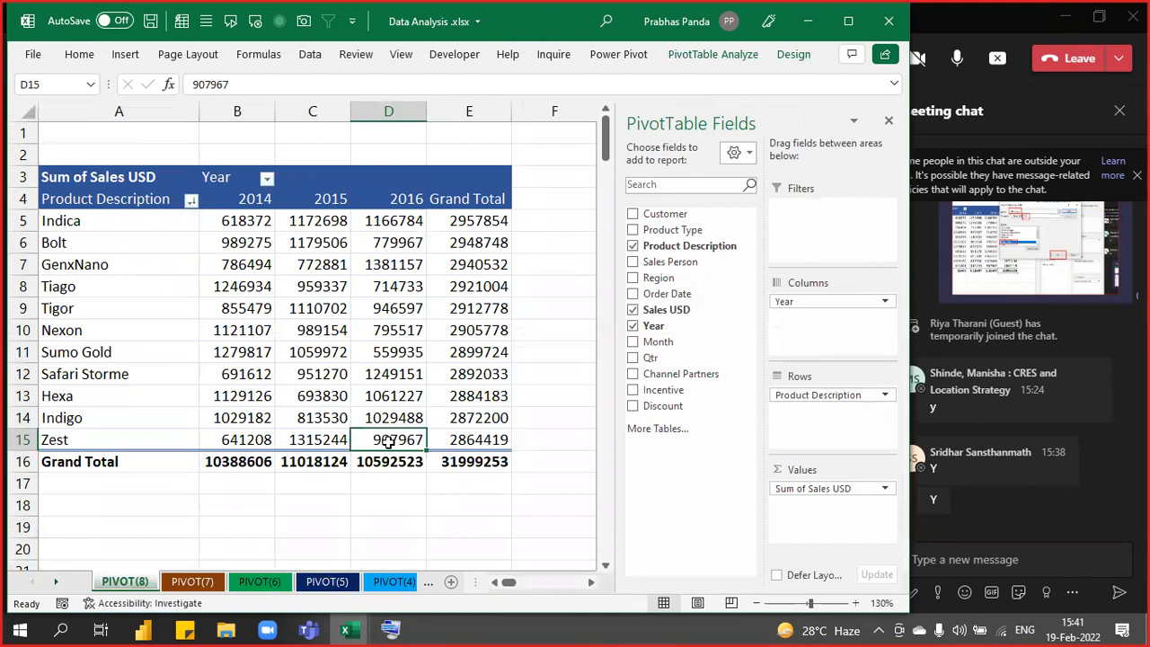
mouse_move(378, 440)
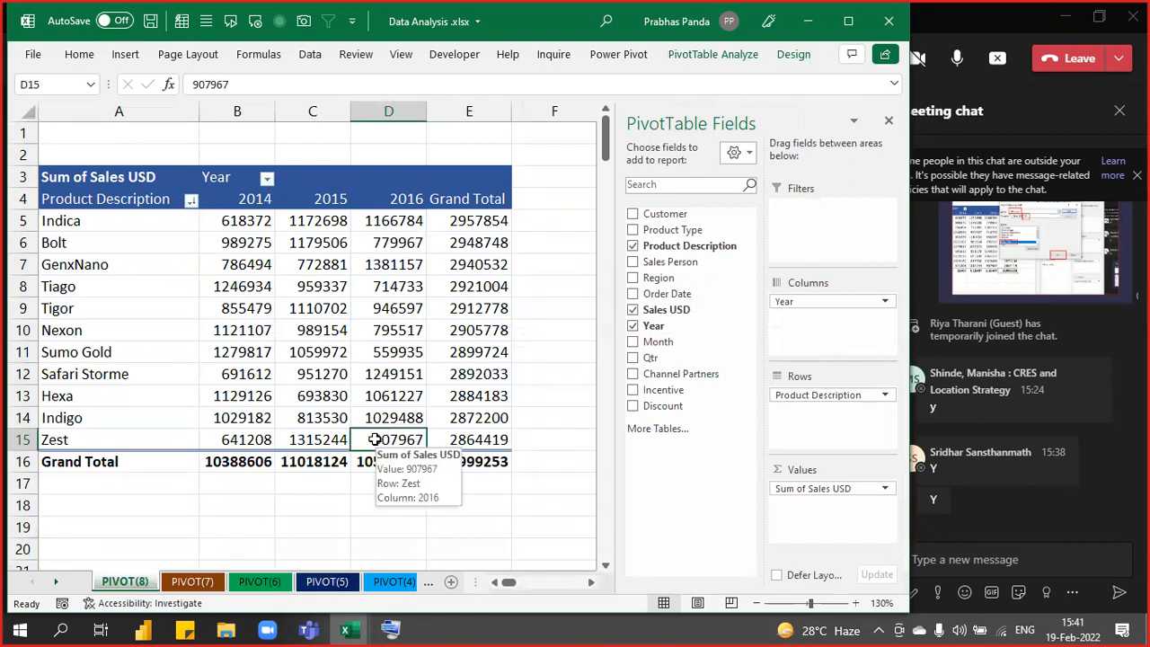
double_click(369, 440)
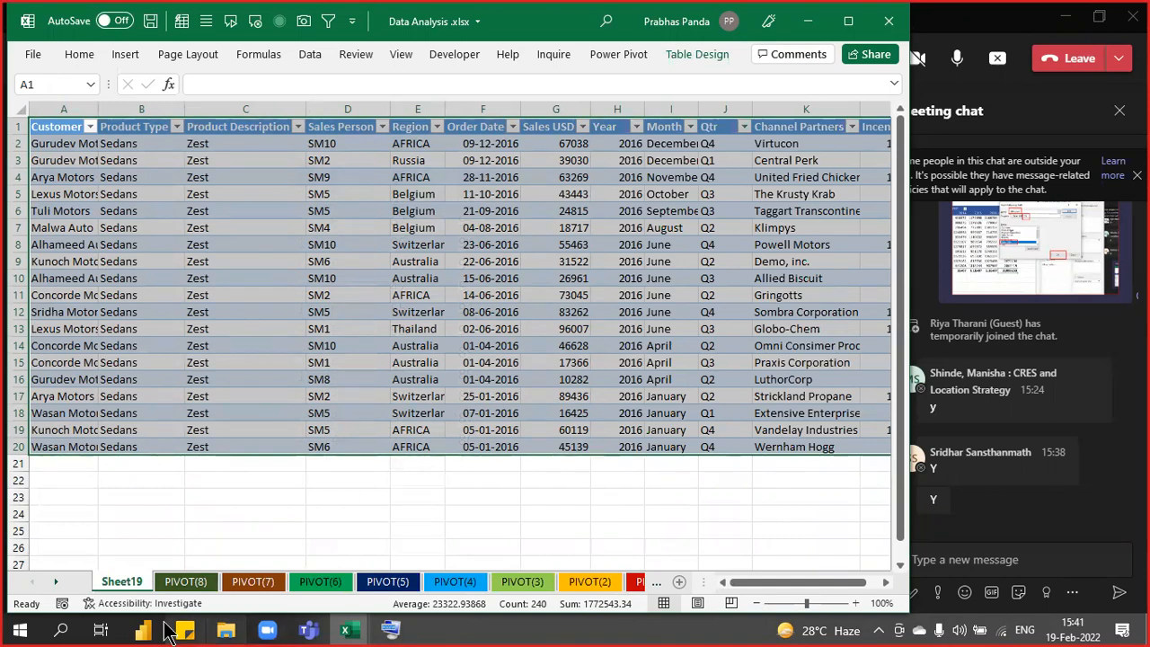
Rename the new drill-down sheet as "2016- ZEST" and move to cell A3 of its table.
double_click(115, 579)
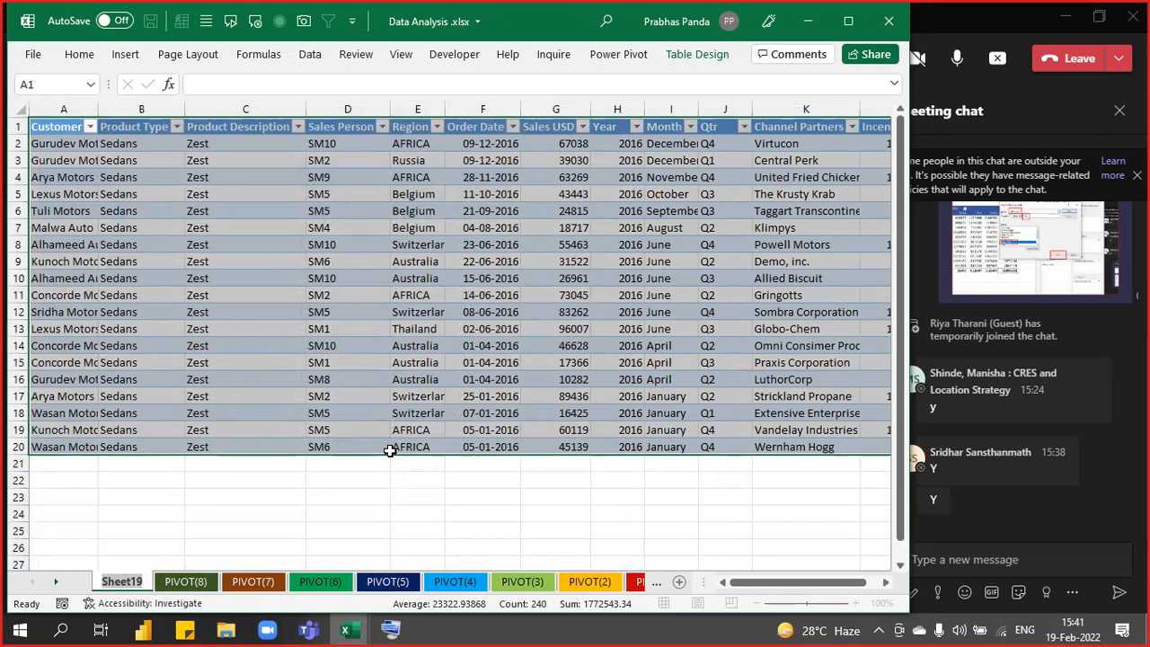
type("2016- z")
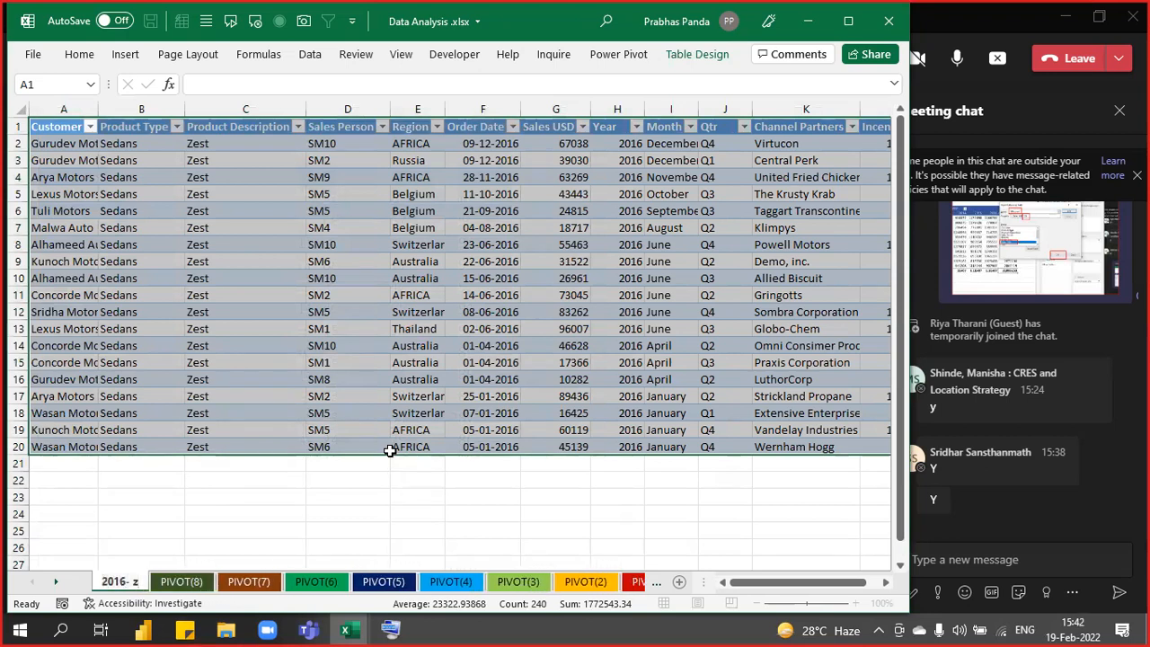
key("BackSpace")
type("ZEST")
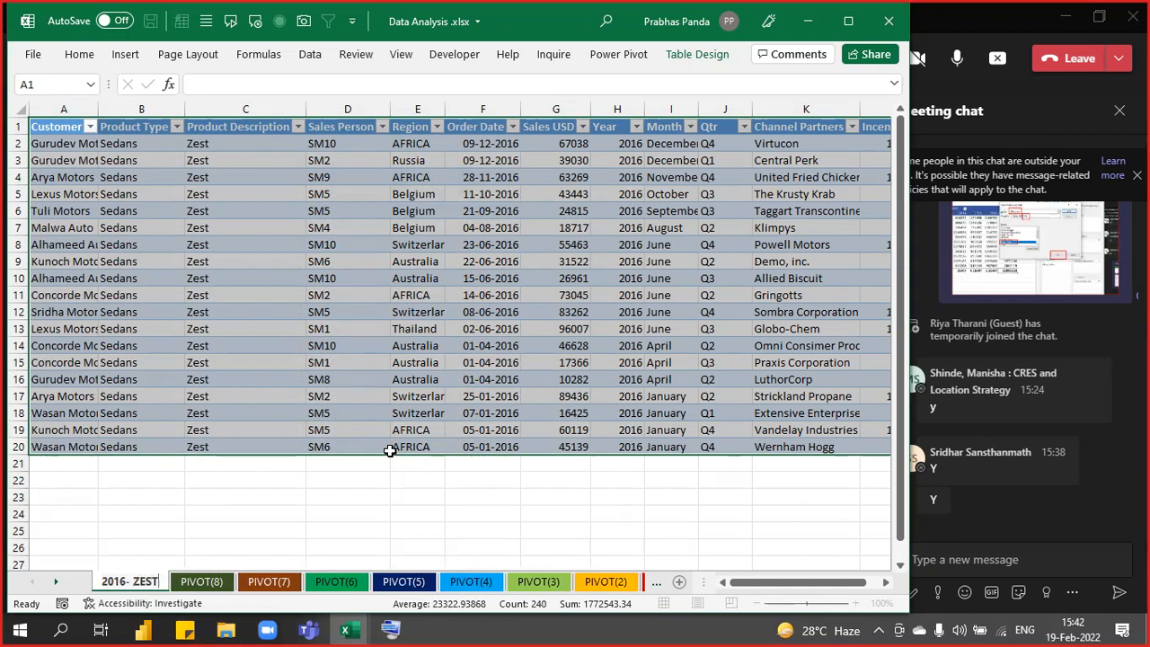
key("Return")
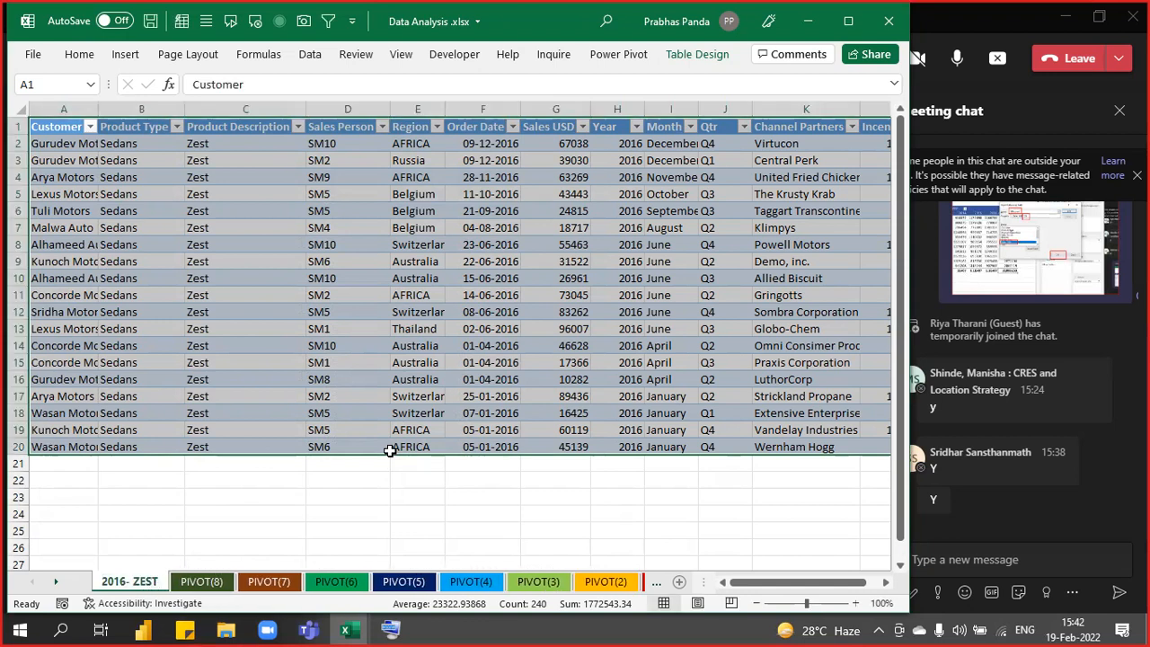
key("Down")
key("Down")
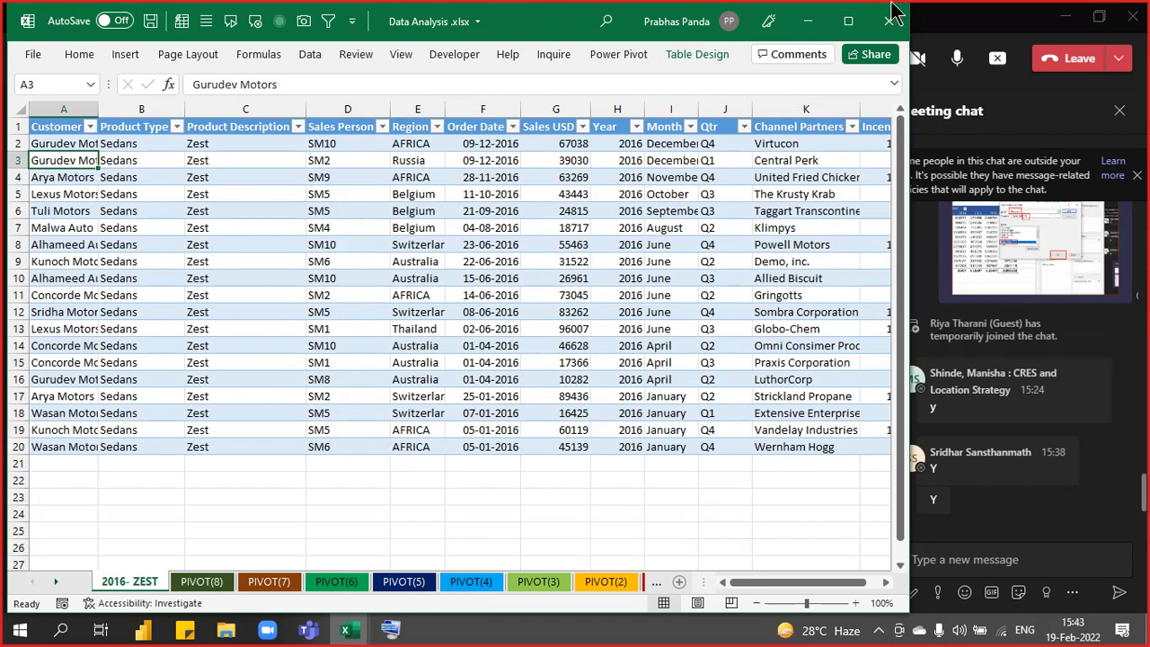
Close the Book2 workbook and return to cell G18 of the 2016- ZEST sheet in the Data Analysis workbook.
left_click(953, 29)
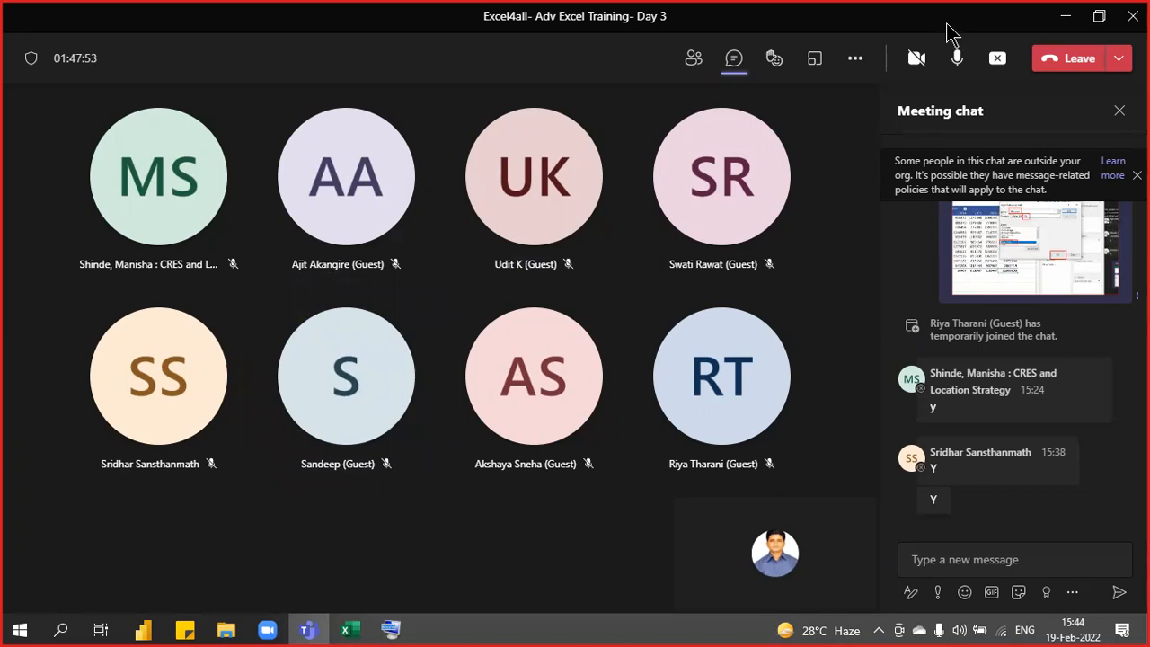
left_click(354, 629)
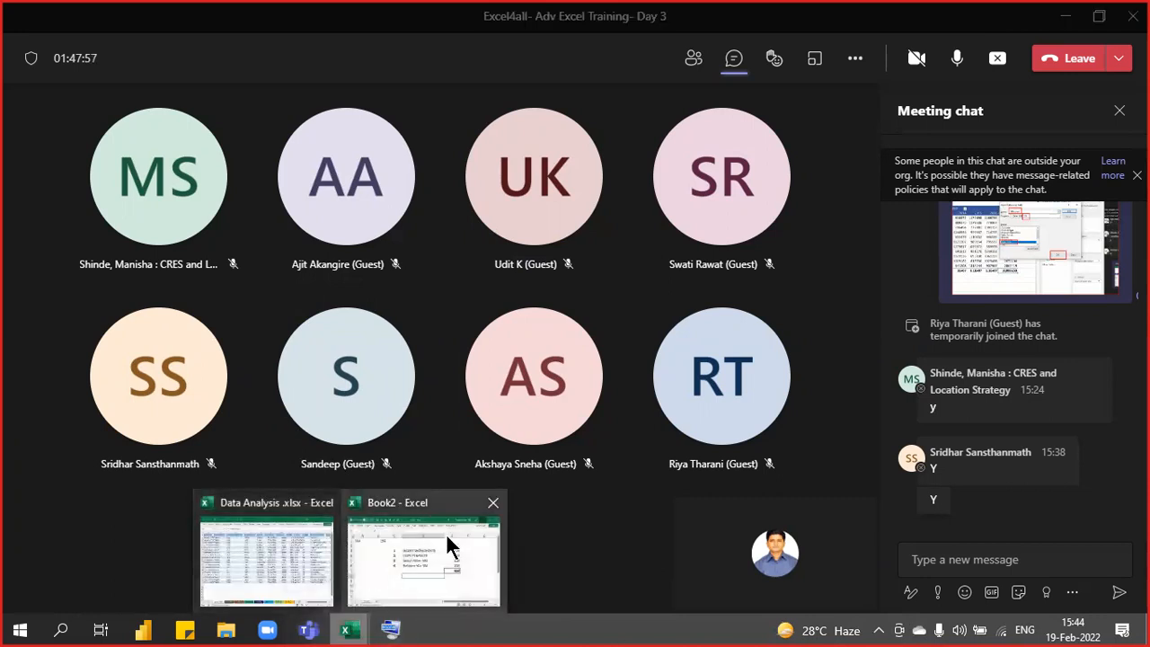
left_click(493, 505)
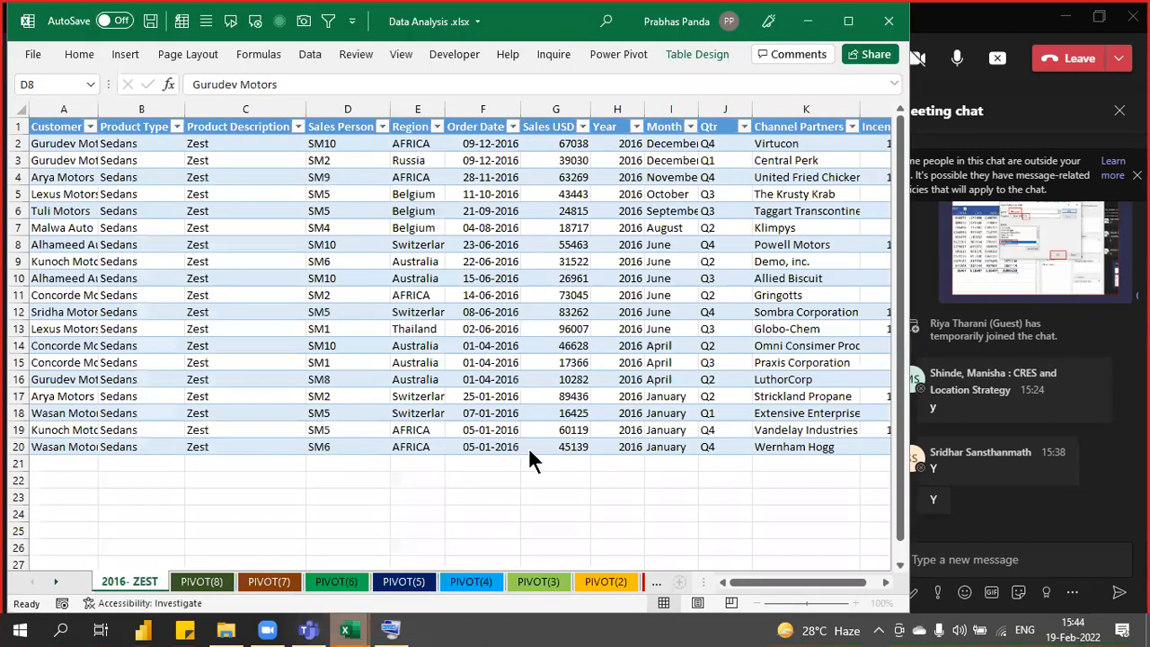
left_click(686, 407)
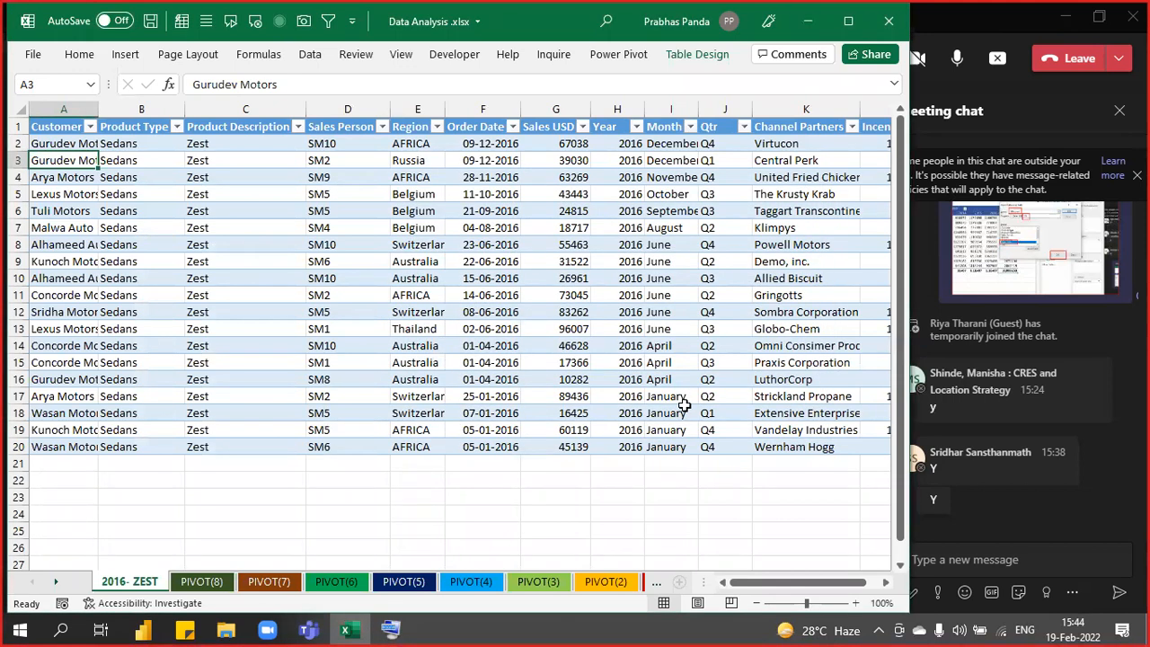
left_click(571, 410)
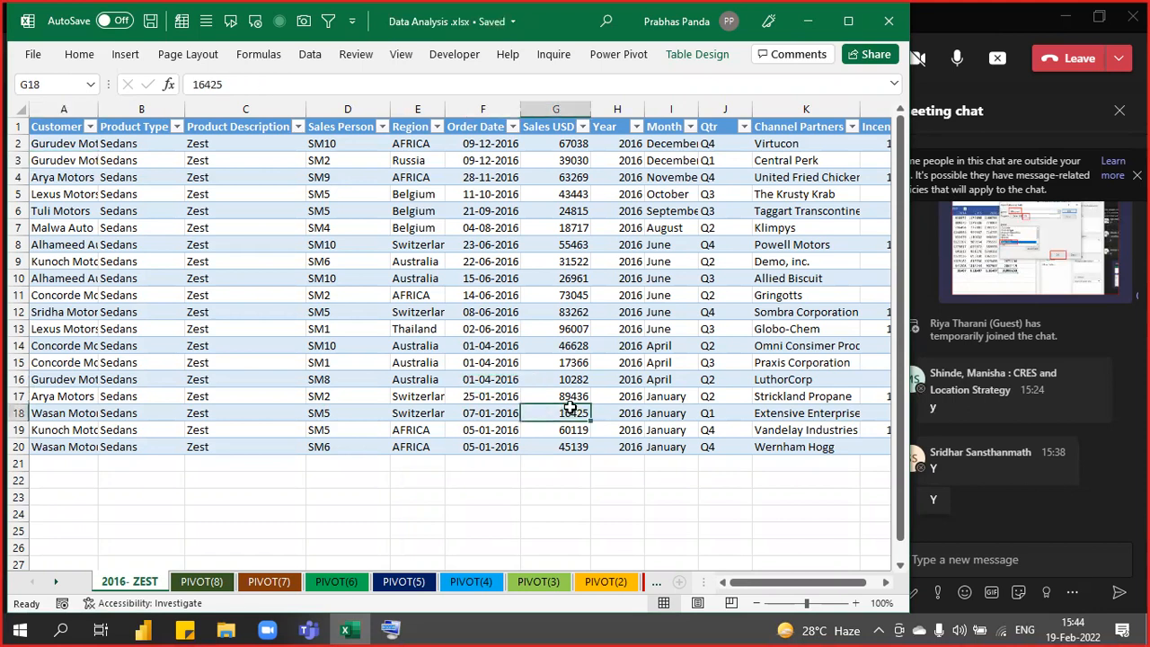
Review the PIVOT(8) pivot table and the filtered Sales USD records on the Summary Table sheet.
left_click(201, 584)
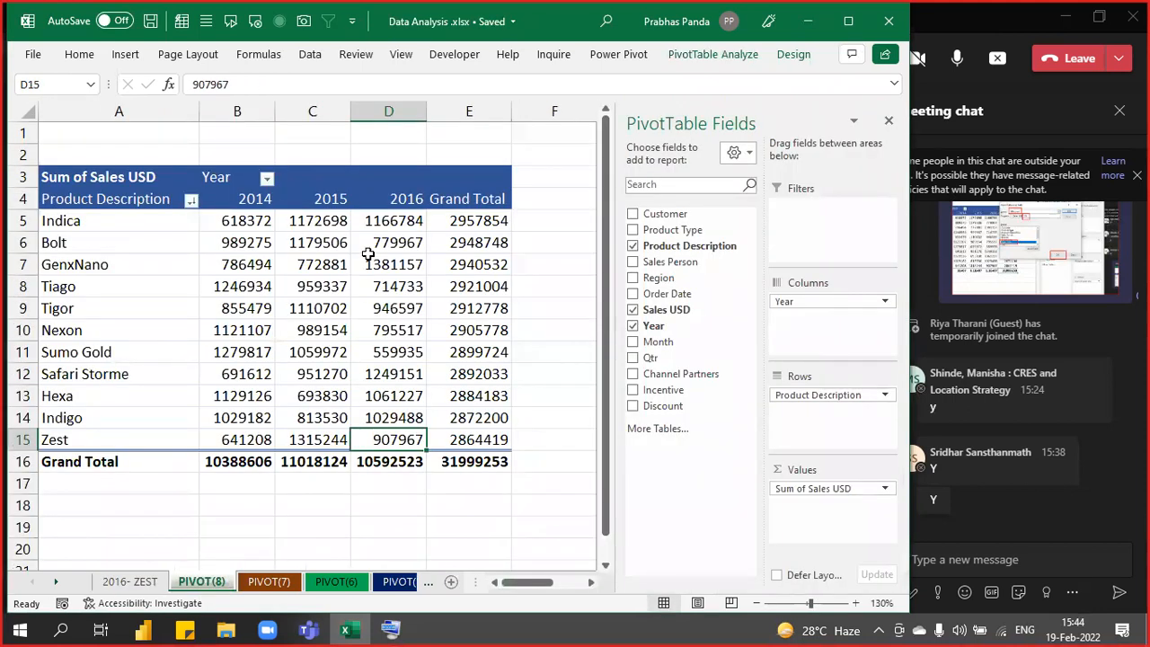
left_click(536, 525)
left_click(657, 582)
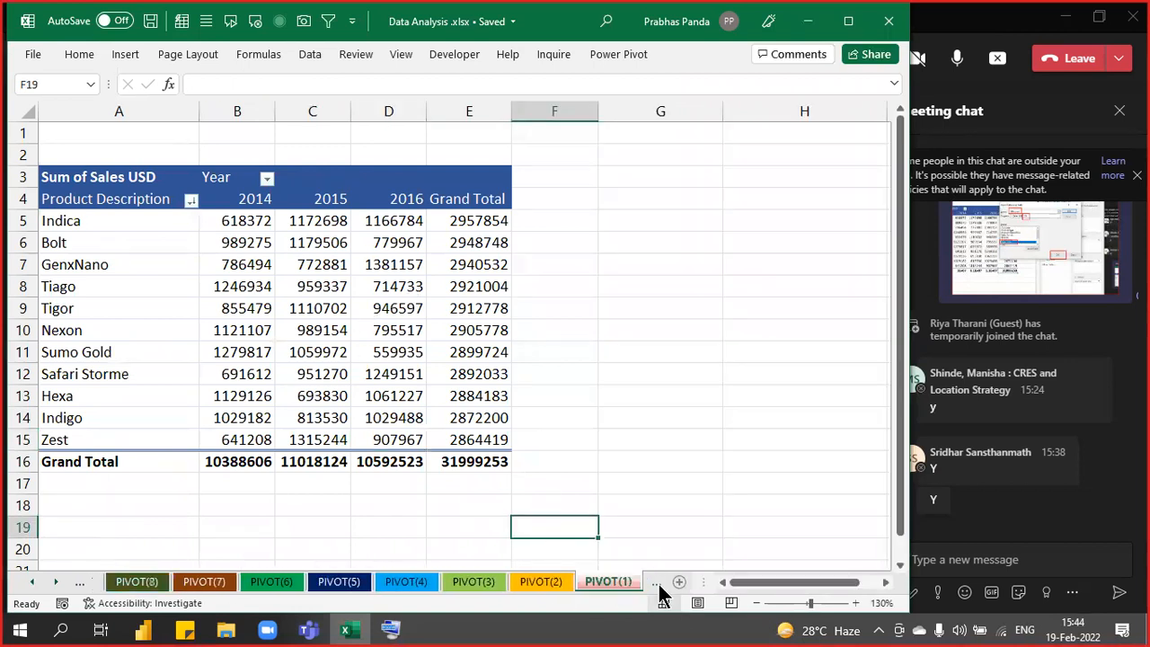
left_click(659, 583)
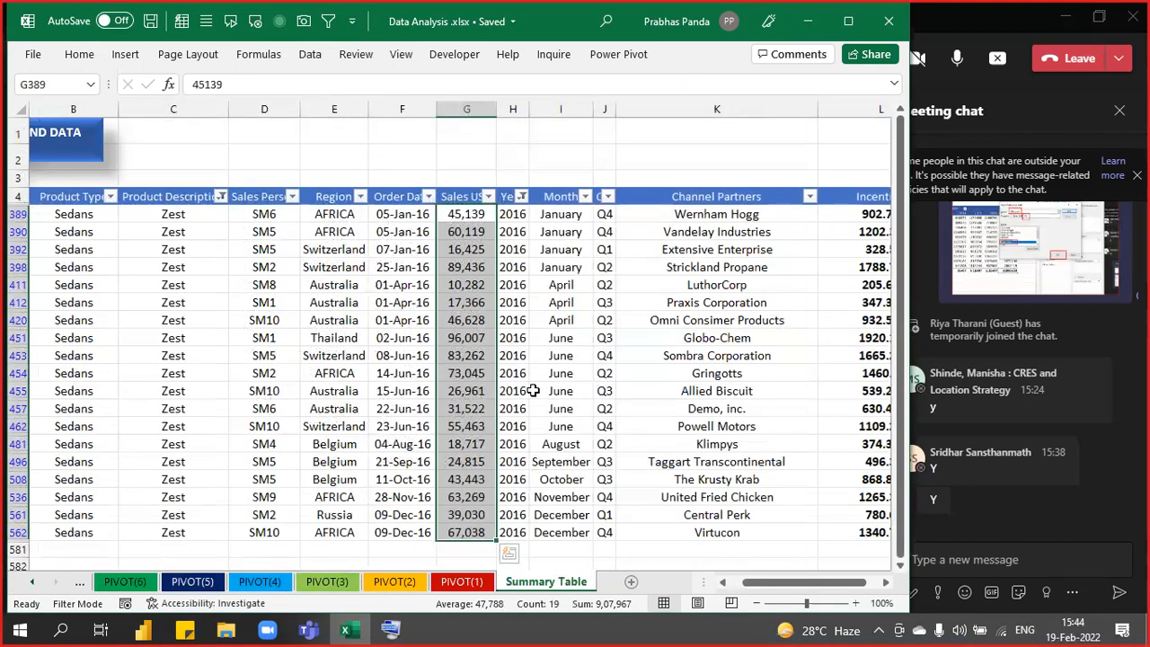
On PIVOT(1), drill down into the overall Grand Total in E16 to extract all of its source records.
left_click(464, 579)
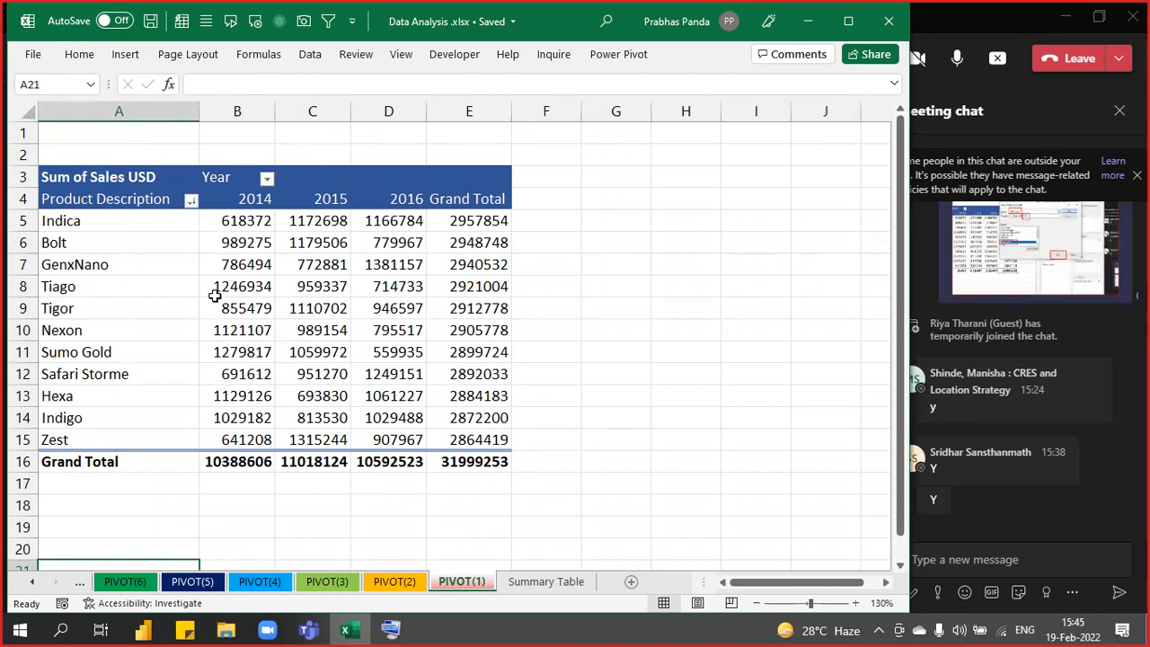
mouse_move(215, 295)
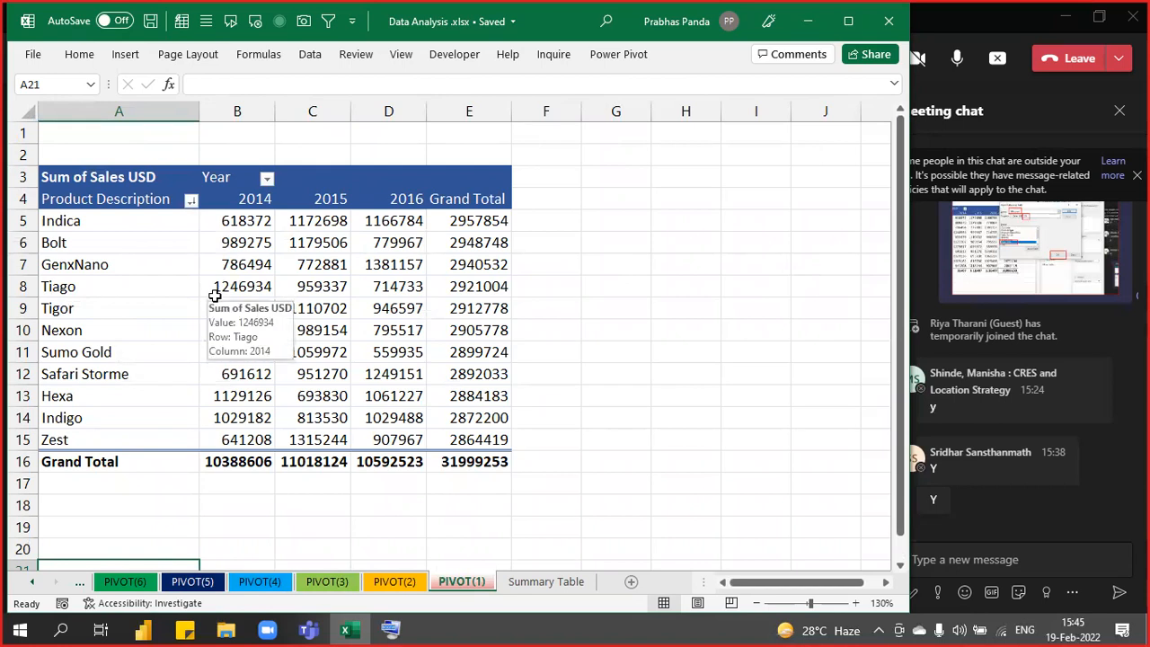
double_click(463, 462)
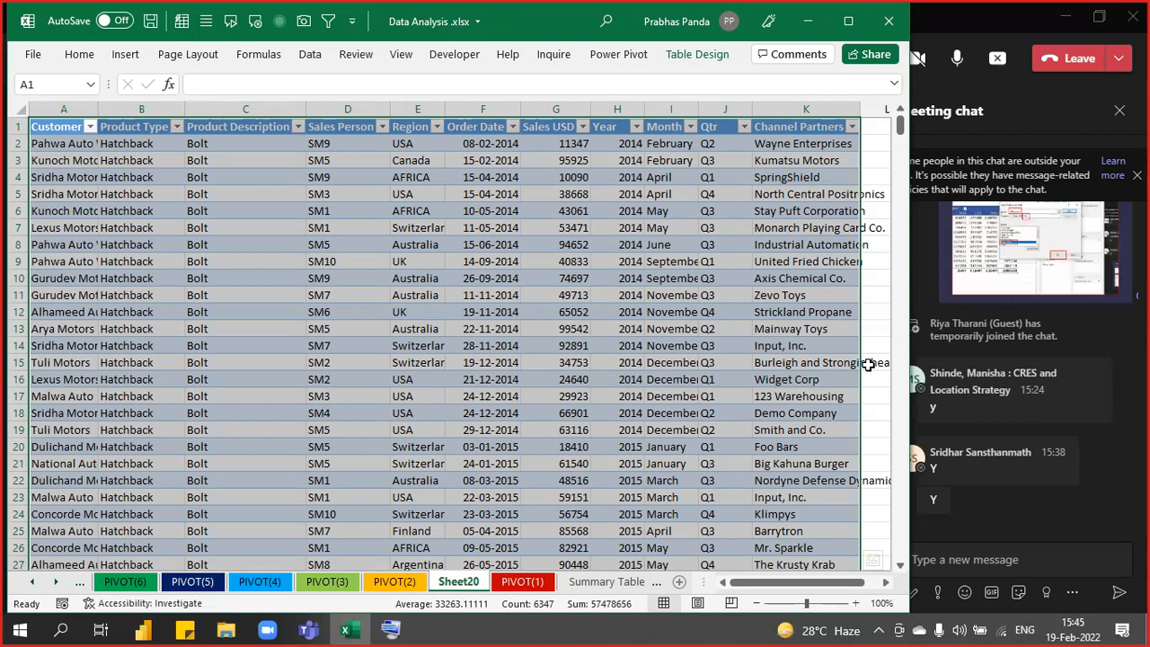
Delete the Grand Total drill-down sheet and select empty cell E18 on PIVOT(1).
key("alt+e")
key("l")
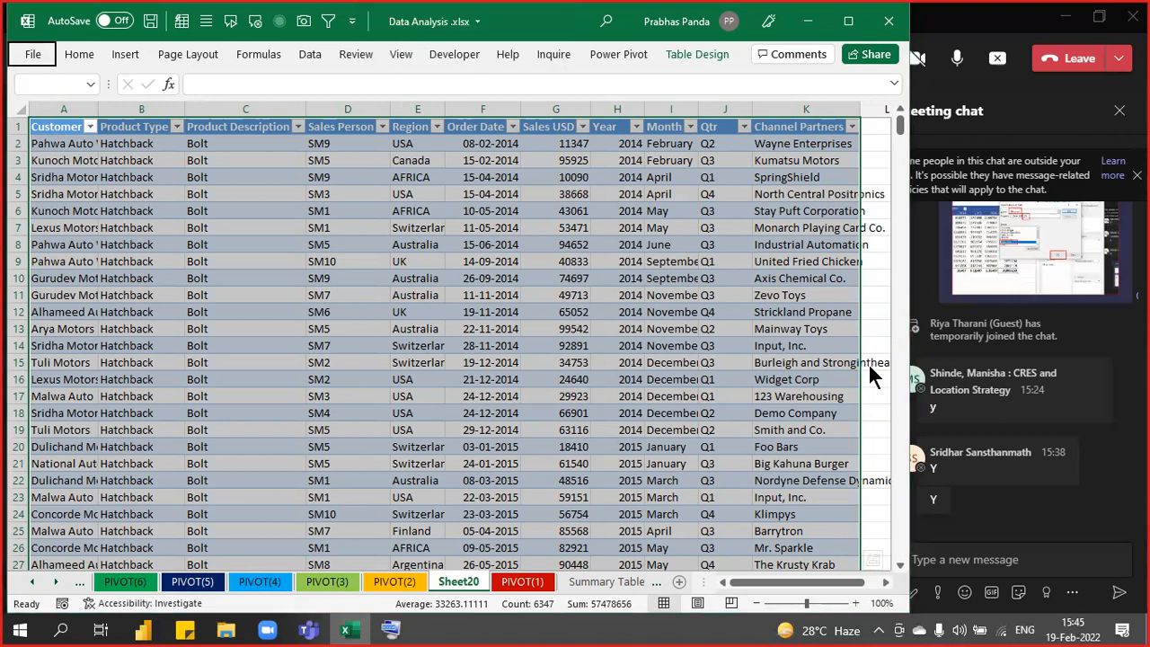
key("Return")
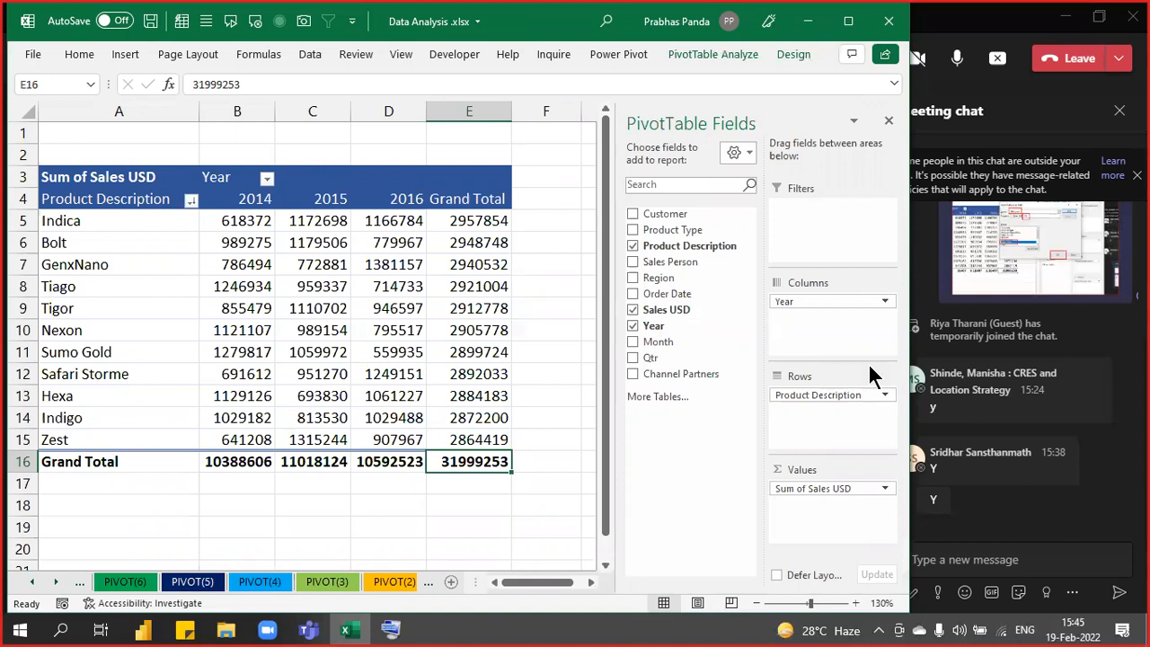
left_click(440, 497)
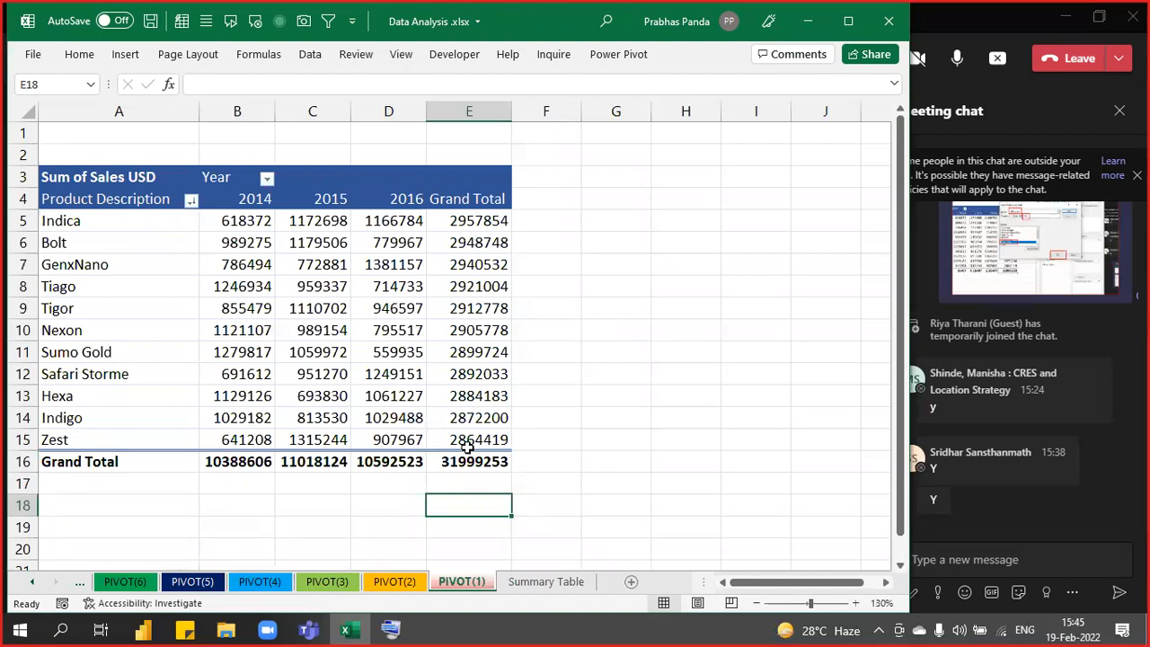
Drill down into PIVOT(1)'s overall Grand Total once more and delete the resulting detail sheet.
left_click(466, 461)
double_click(466, 462)
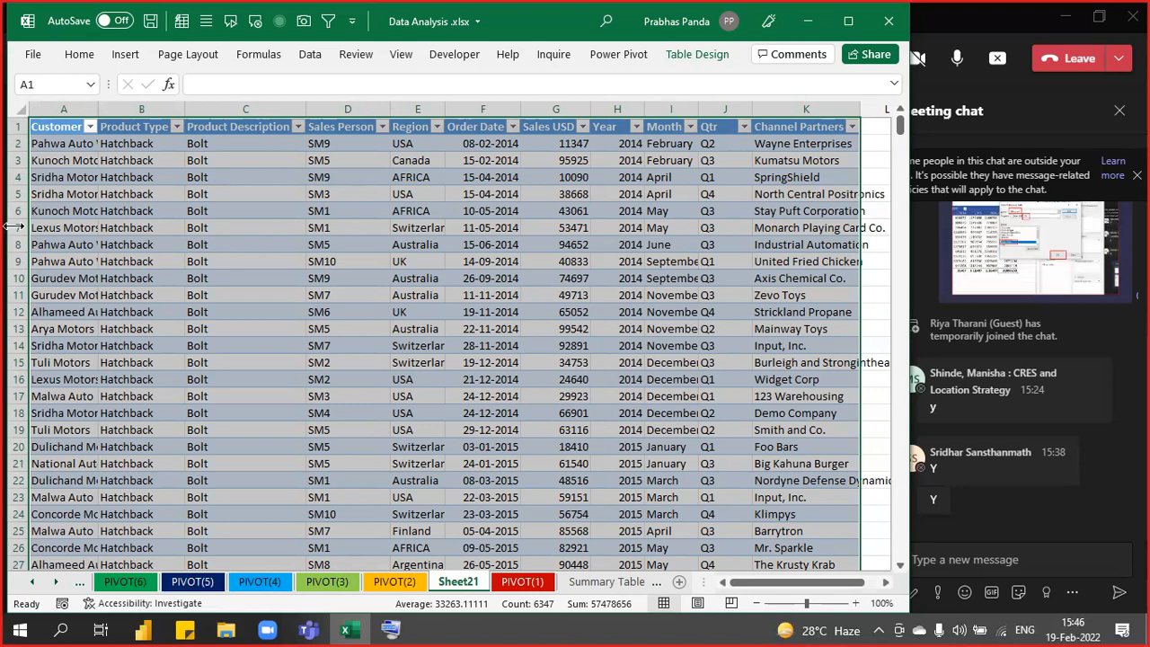
key("alt+e")
key("l")
key("Return")
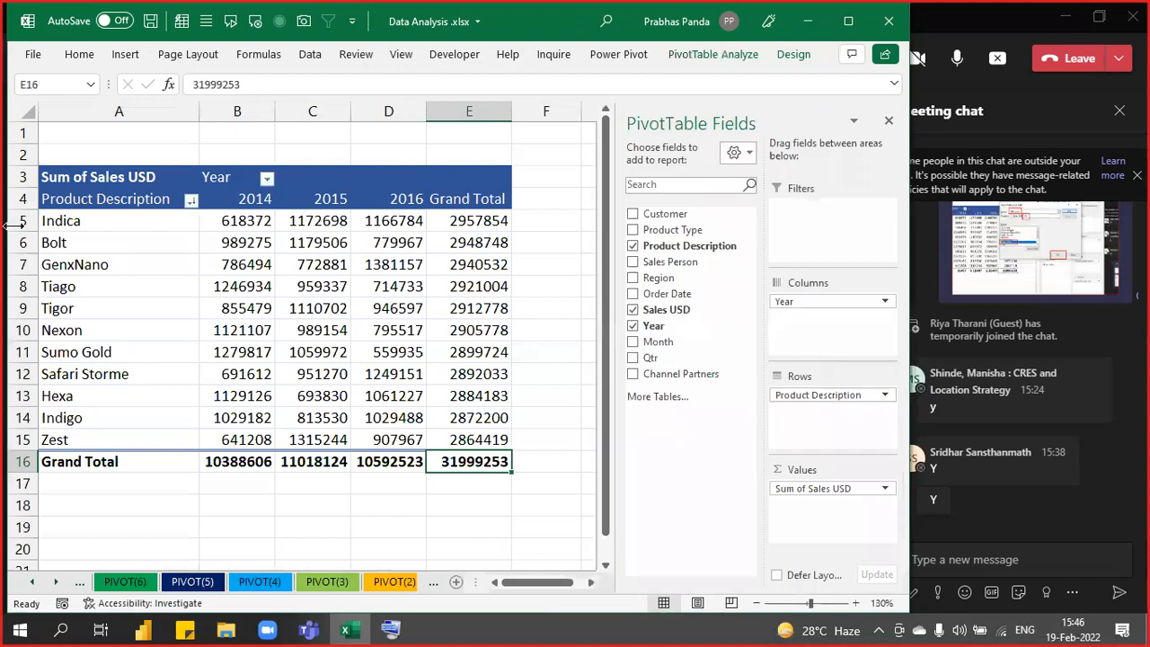
Leave the PIVOT(1) pivot table and go back to the Summary Table source sheet.
left_click(503, 503)
left_click(575, 566)
left_click(569, 581)
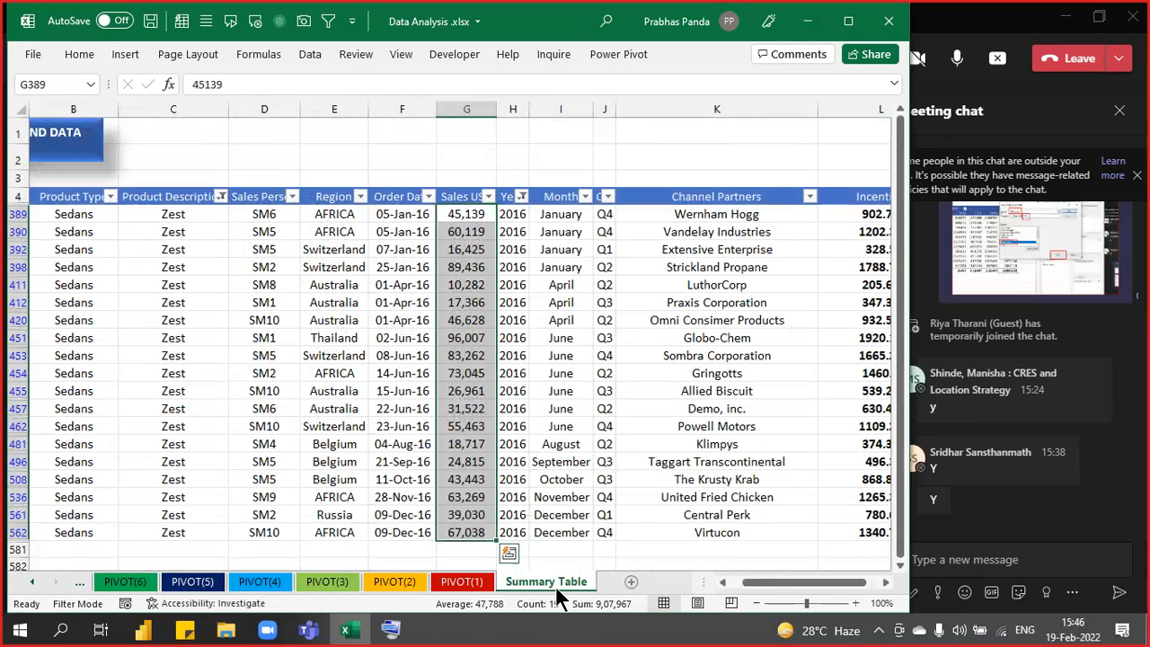
Remove the filters from the Summary Table data and go to the 2016- ZEST detail sheet.
key("ctrl+shift+l")
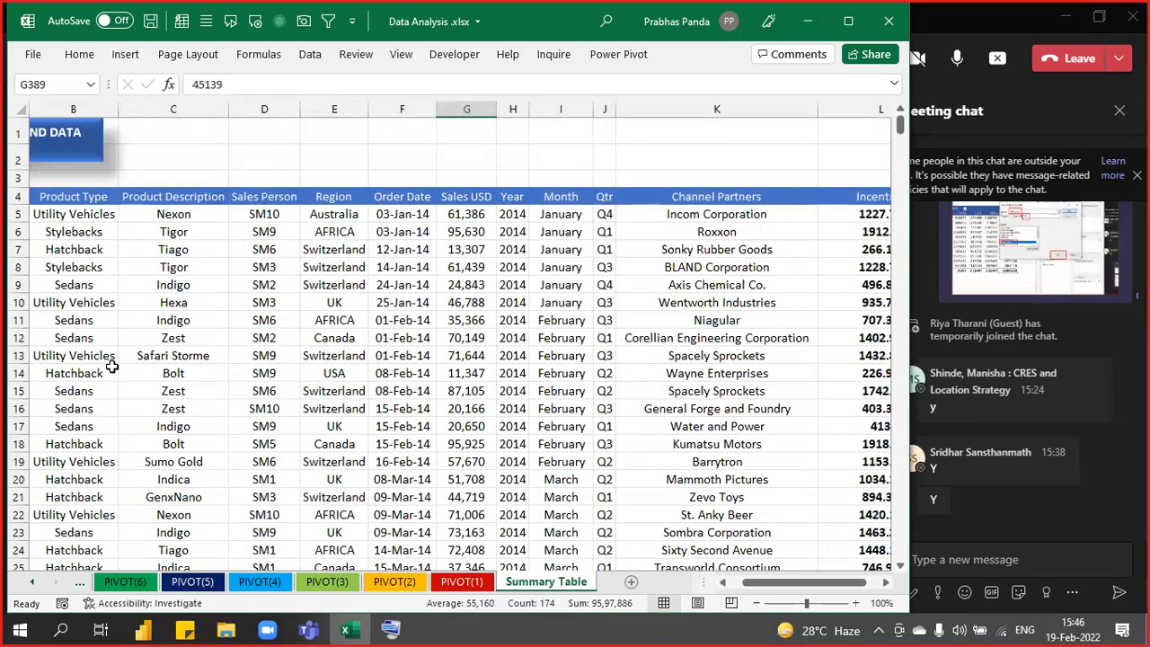
key("ctrl+Page_Up")
key("ctrl+Page_Up")
key("ctrl+Page_Up")
key("ctrl+Page_Up")
key("ctrl+Page_Up")
key("ctrl+Page_Up")
key("ctrl+Page_Up")
key("ctrl+Page_Up")
key("ctrl+Page_Up")
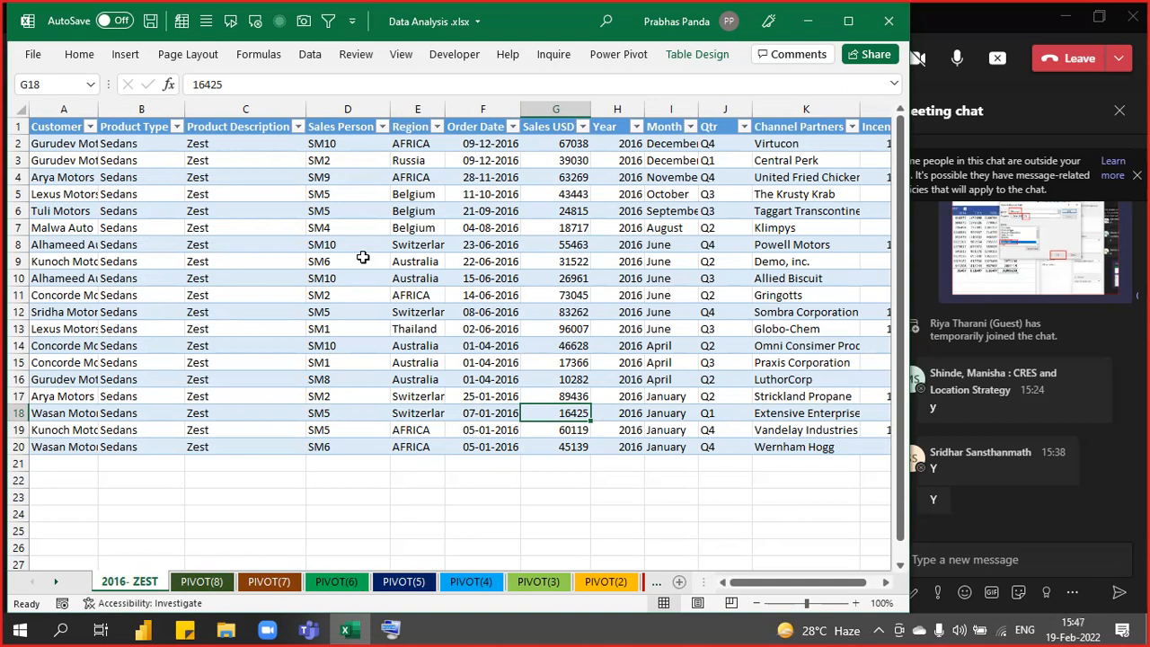
Create a copy of the PIVOT(8) sheet and place it before the 2016- ZEST sheet.
left_click(210, 586)
right_click(210, 586)
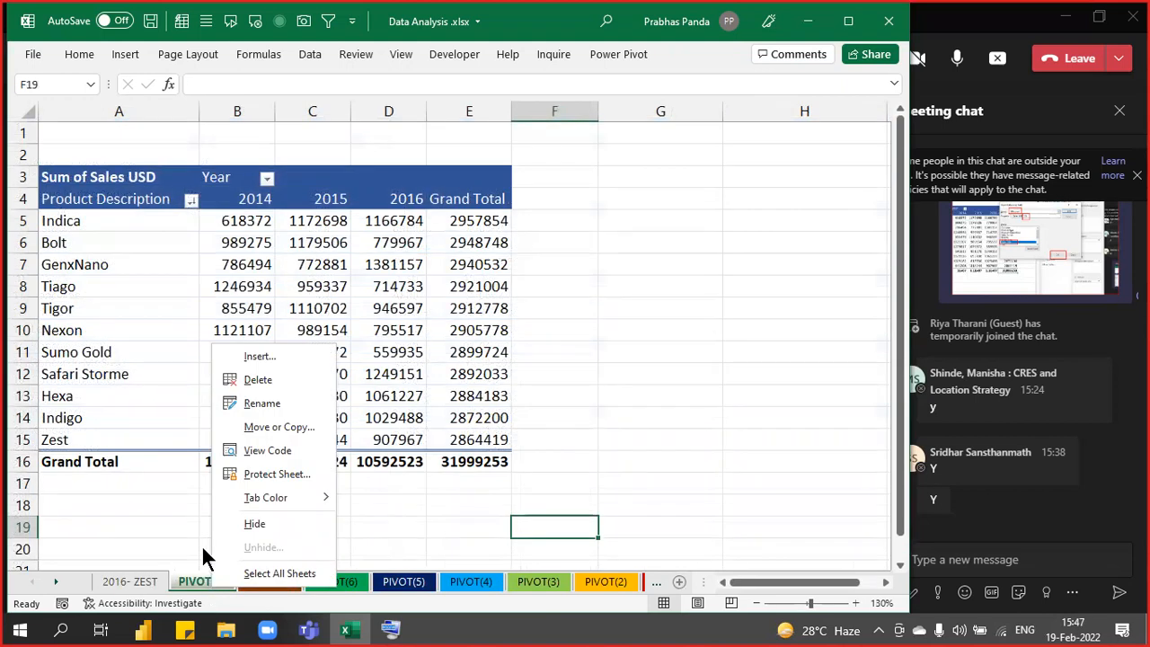
left_click(289, 427)
left_click_drag(236, 335, 323, 198)
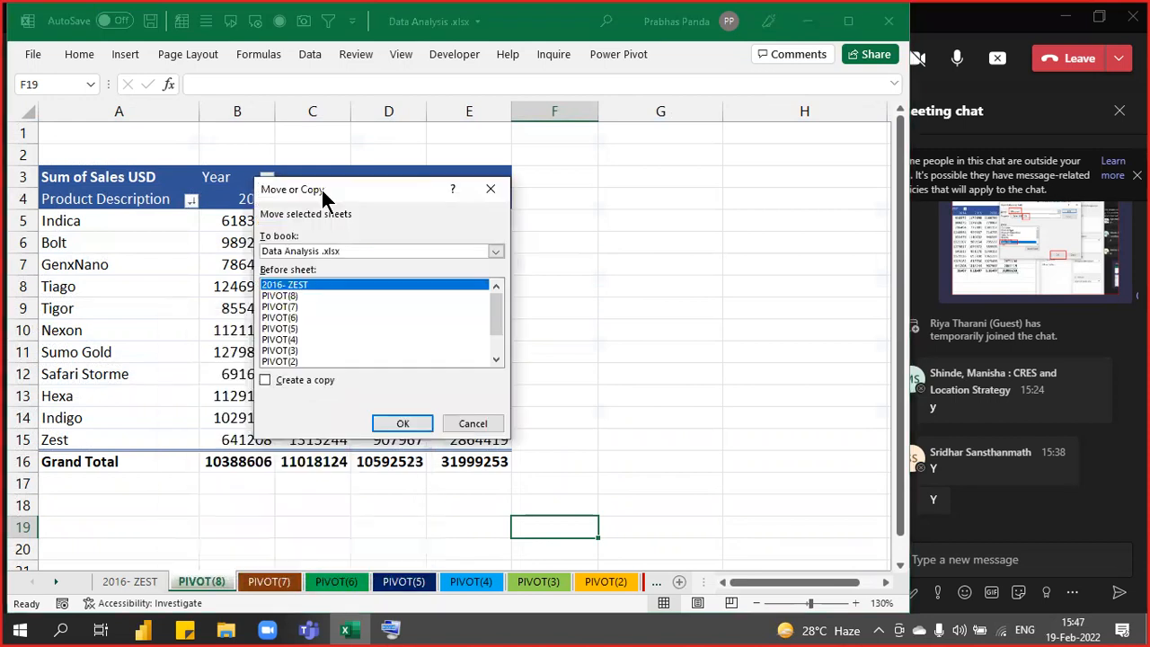
left_click(314, 379)
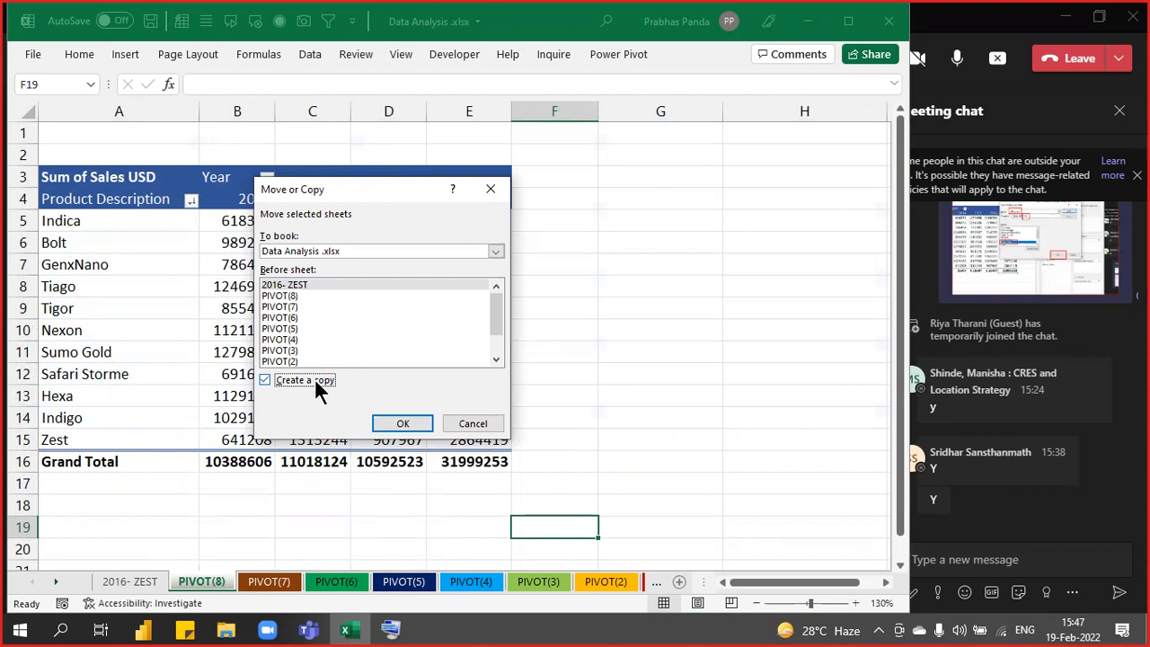
left_click(395, 423)
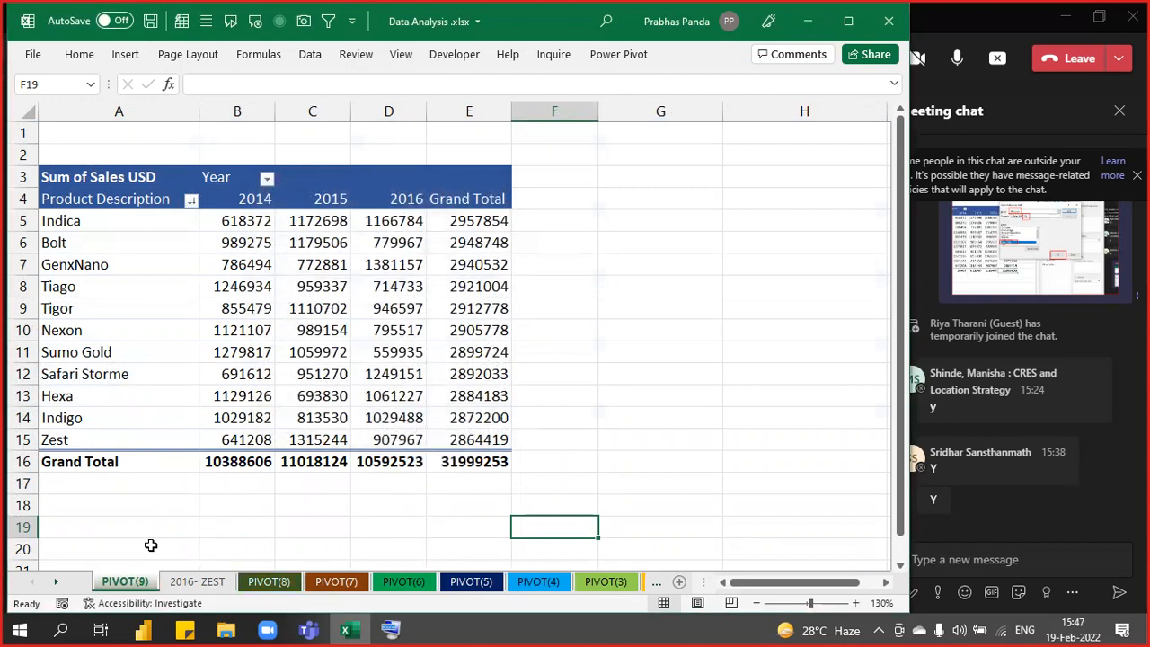
Set the PIVOT(9) sheet's tab colour to red, save the workbook and select empty cell D19.
right_click(142, 582)
mouse_move(259, 500)
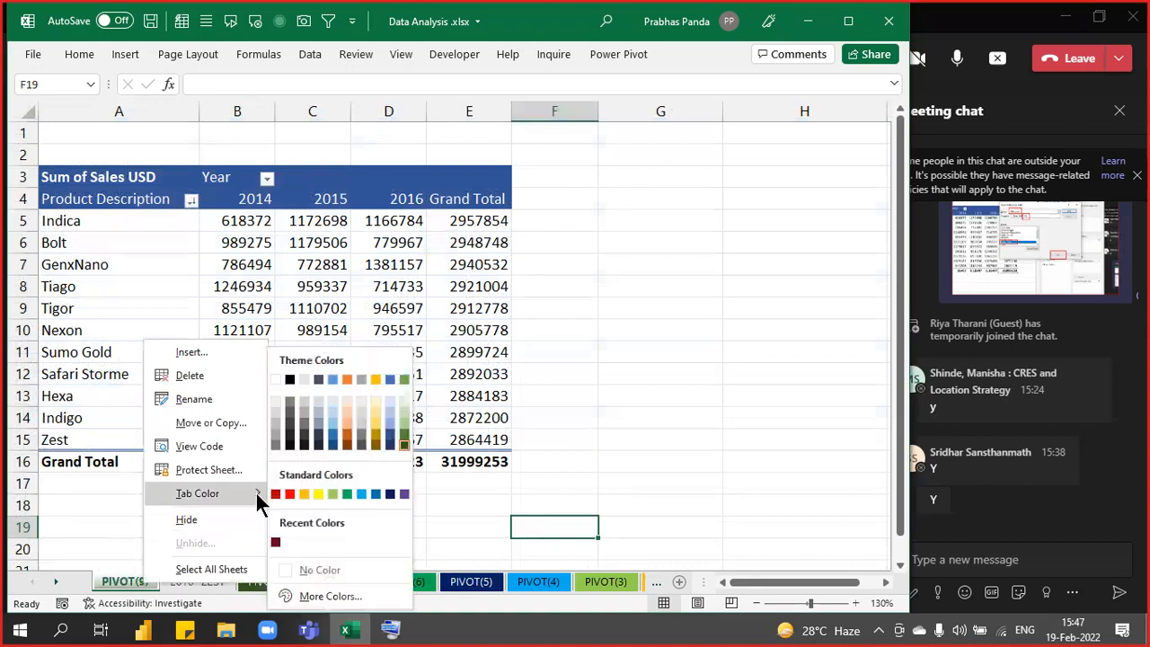
left_click(289, 493)
left_click(225, 330)
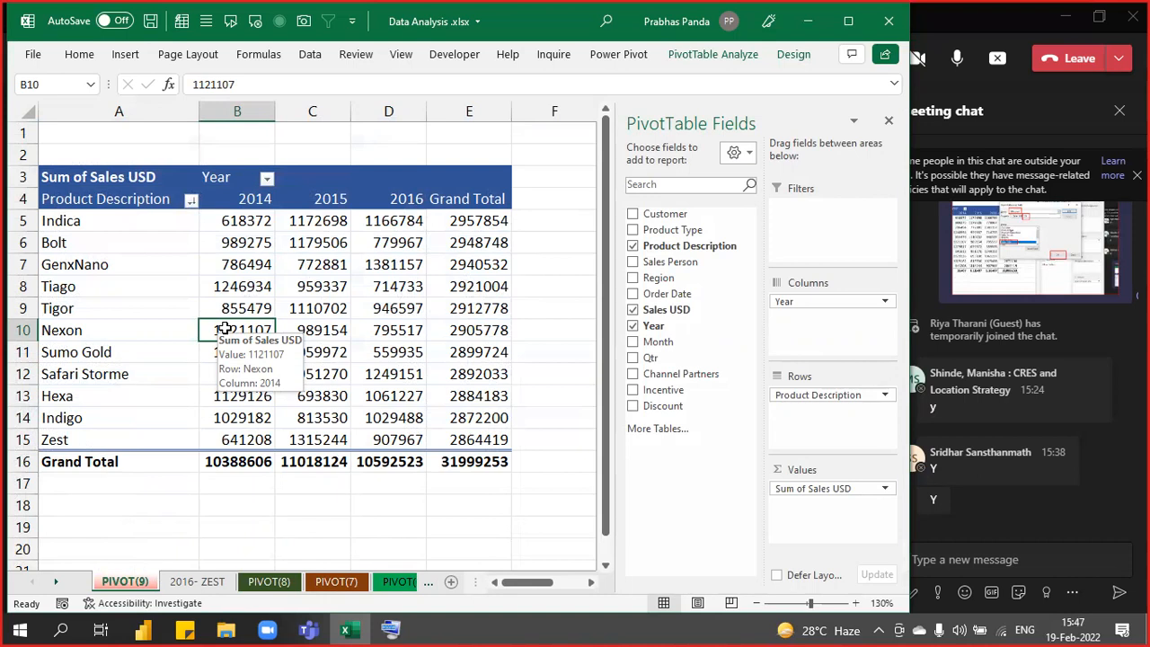
key("ctrl+s")
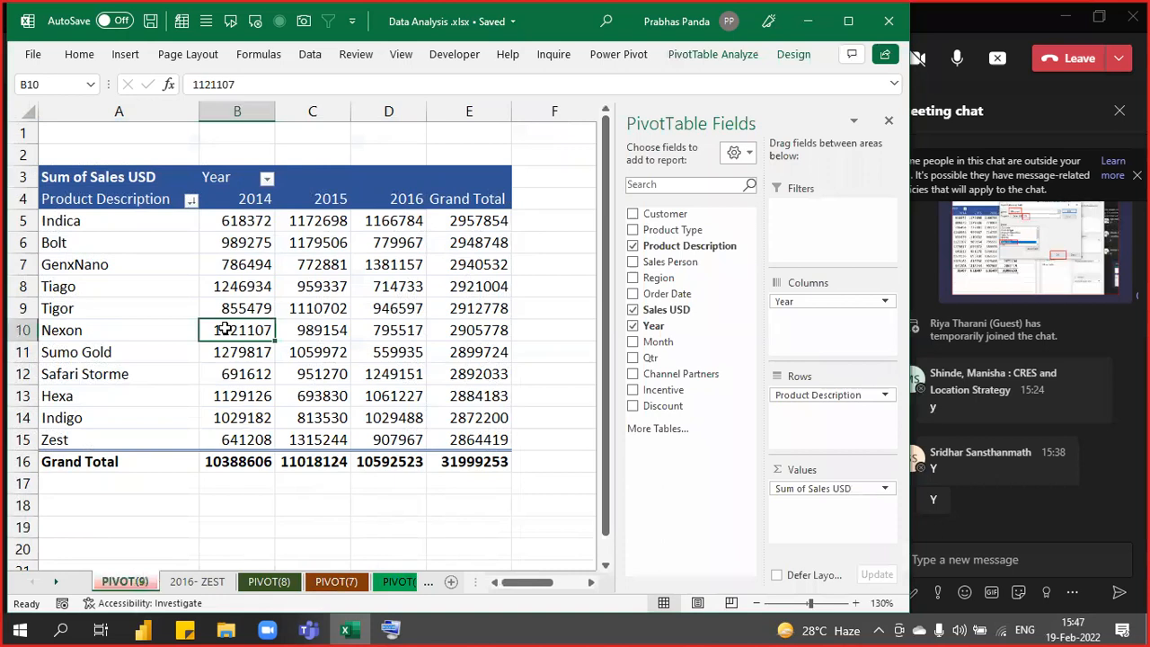
left_click(368, 532)
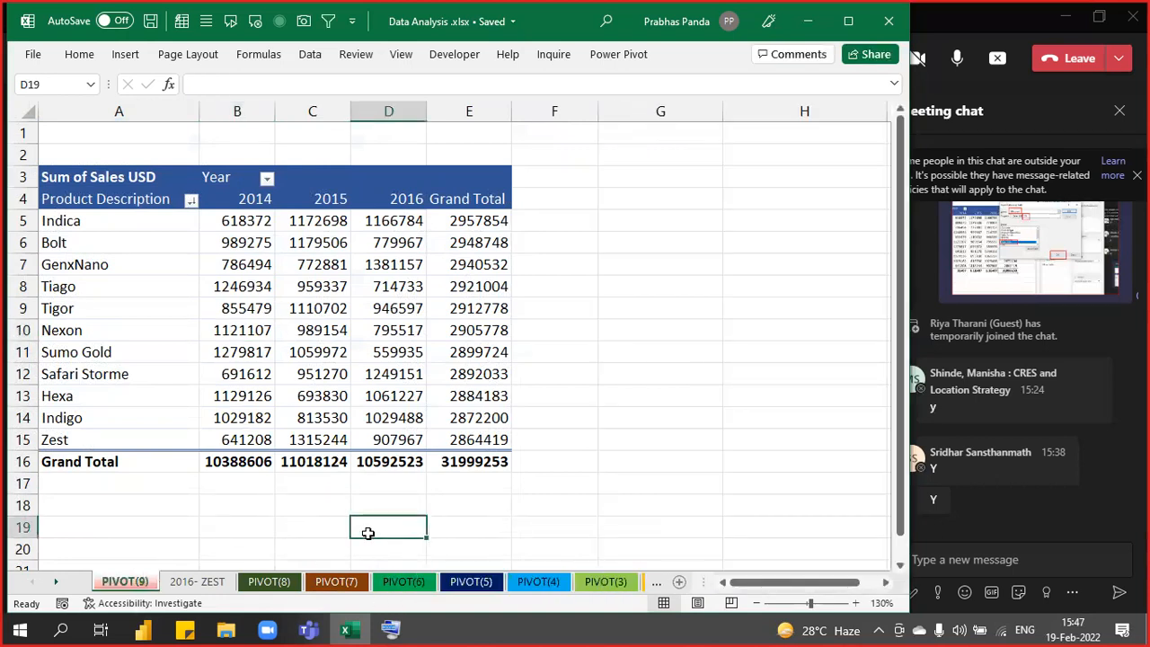
Go to the Summary Table sheet and select its whole data range to review the columns from Customer to Incentive.
left_click(650, 581)
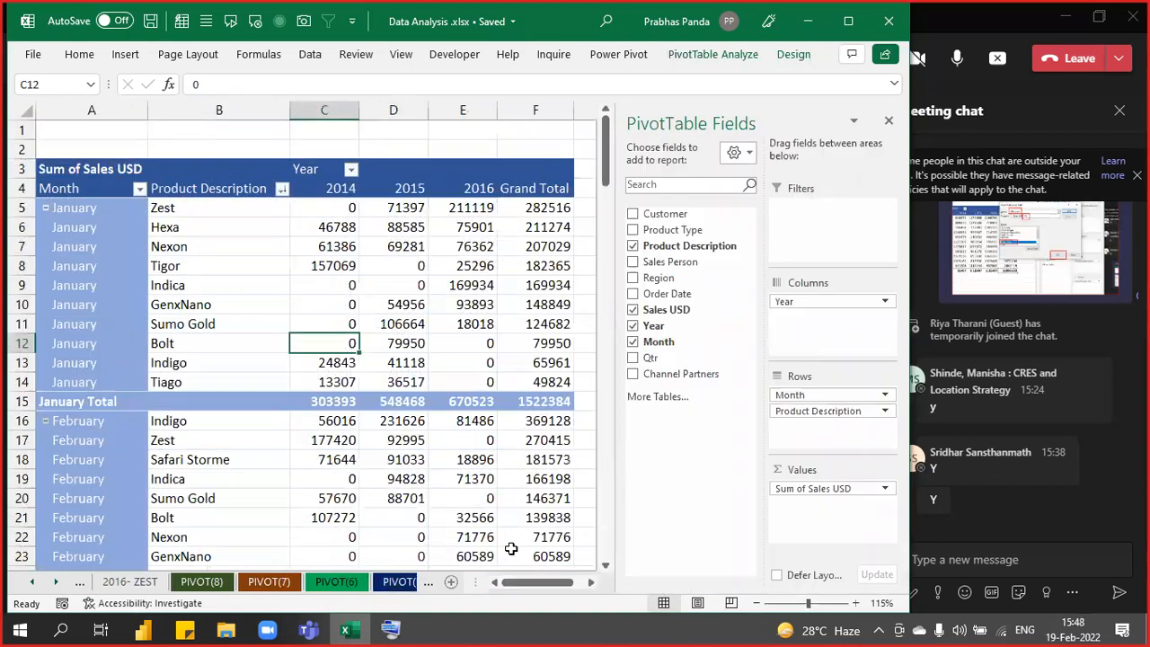
left_click(467, 479)
left_click(473, 146)
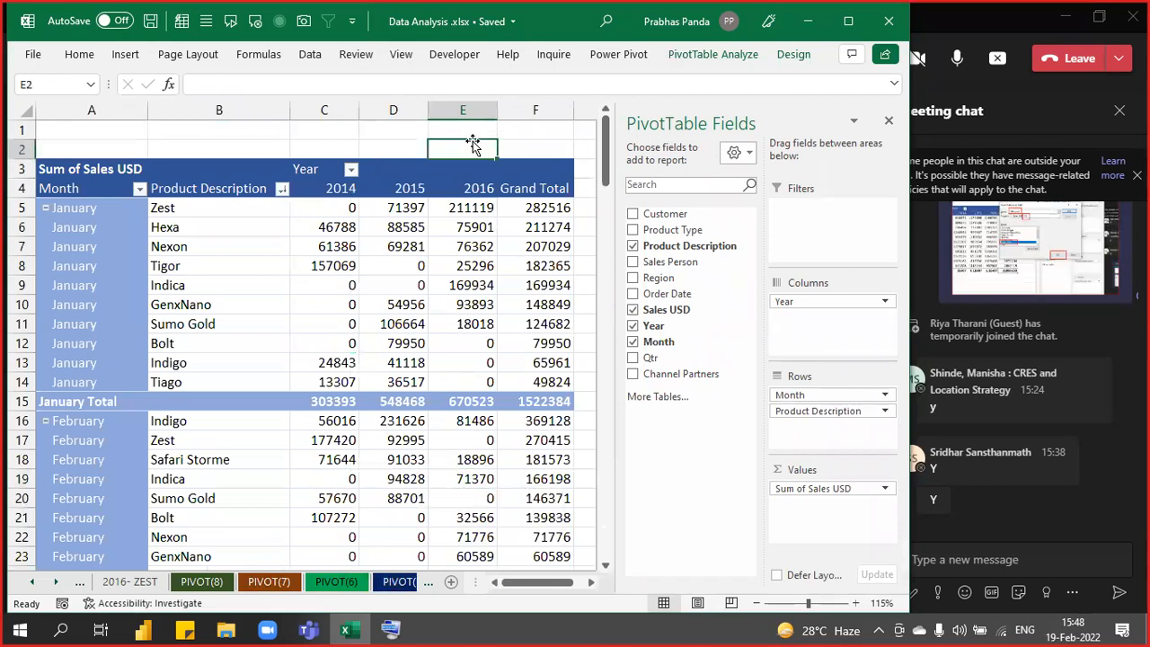
left_click(659, 578)
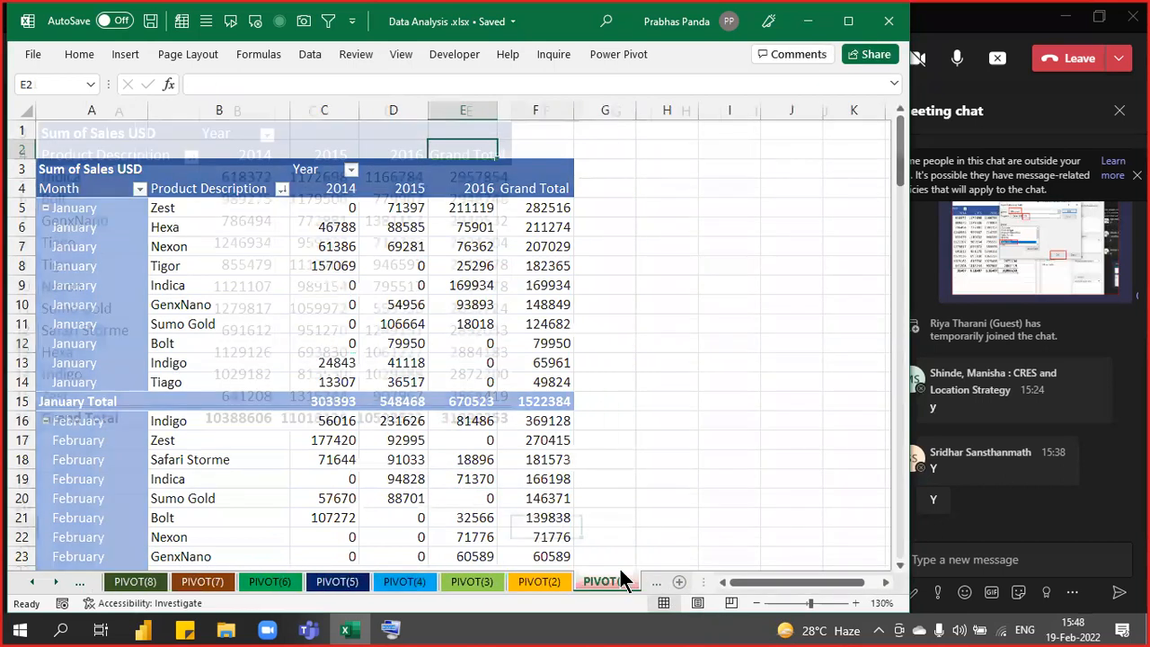
left_click(643, 578)
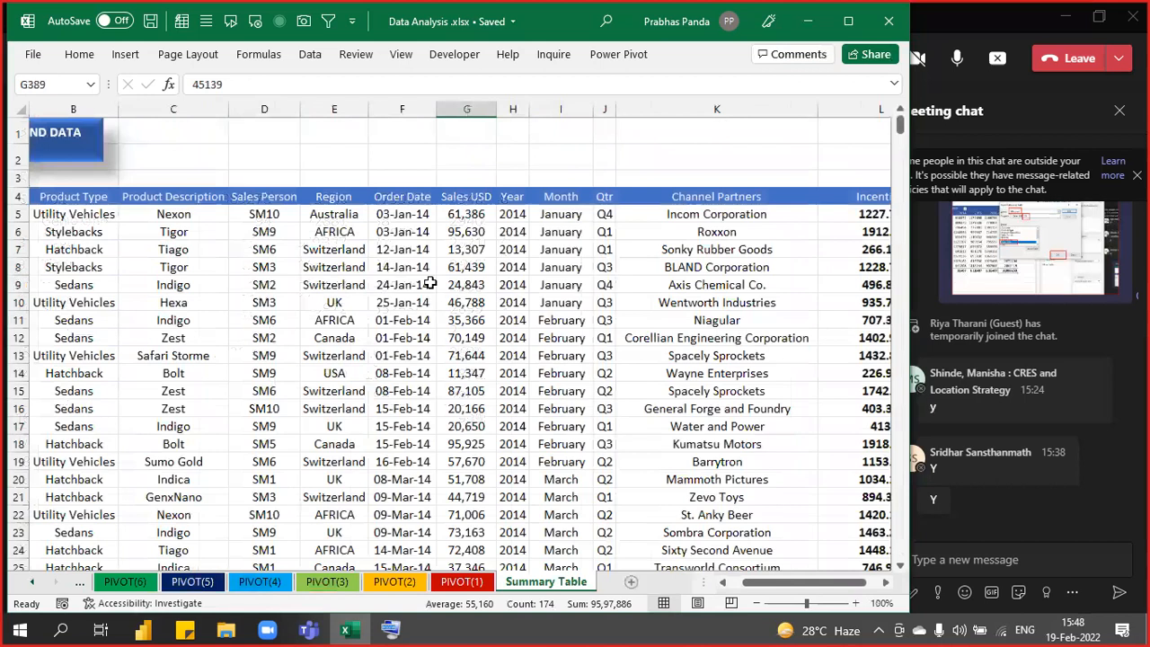
left_click(431, 283)
key("Left")
key("Left")
key("Left")
key("Left")
key("Left")
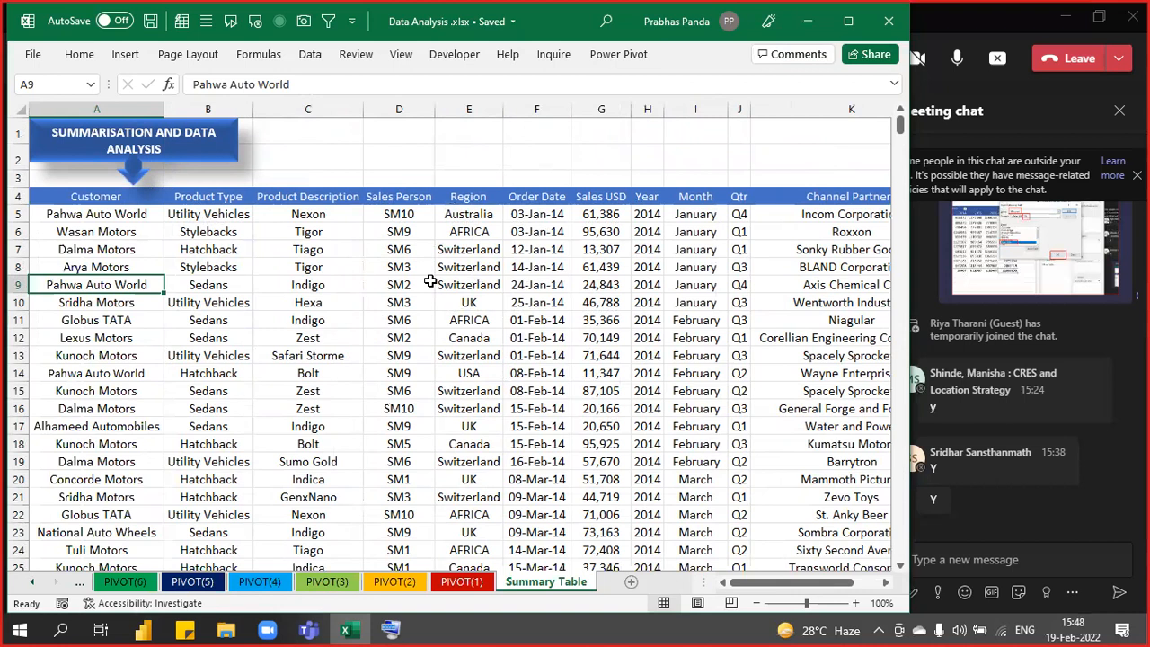
key("ctrl+a")
scroll(430, 281, "right", 2)
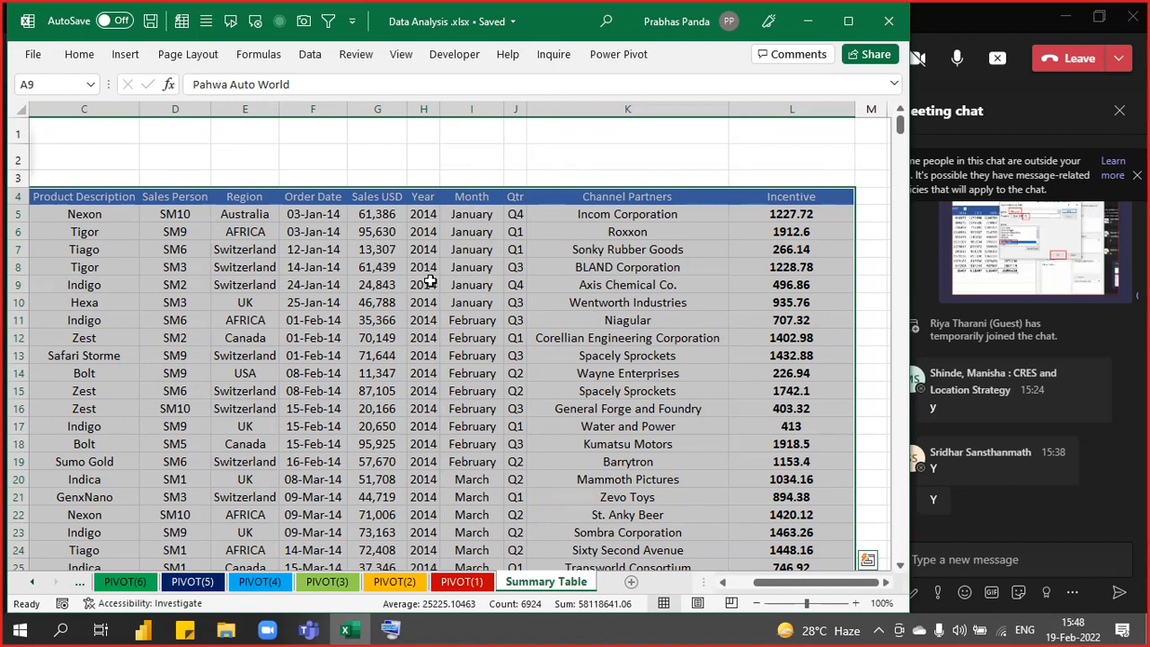
Return from the Summary Table source data to the PIVOT(9) sheet.
key("ctrl+Page_Up")
key("ctrl+Page_Up")
key("ctrl+Page_Up")
key("ctrl+Page_Up")
key("ctrl+Page_Up")
key("ctrl+Page_Up")
key("ctrl+Page_Up")
key("ctrl+Page_Up")
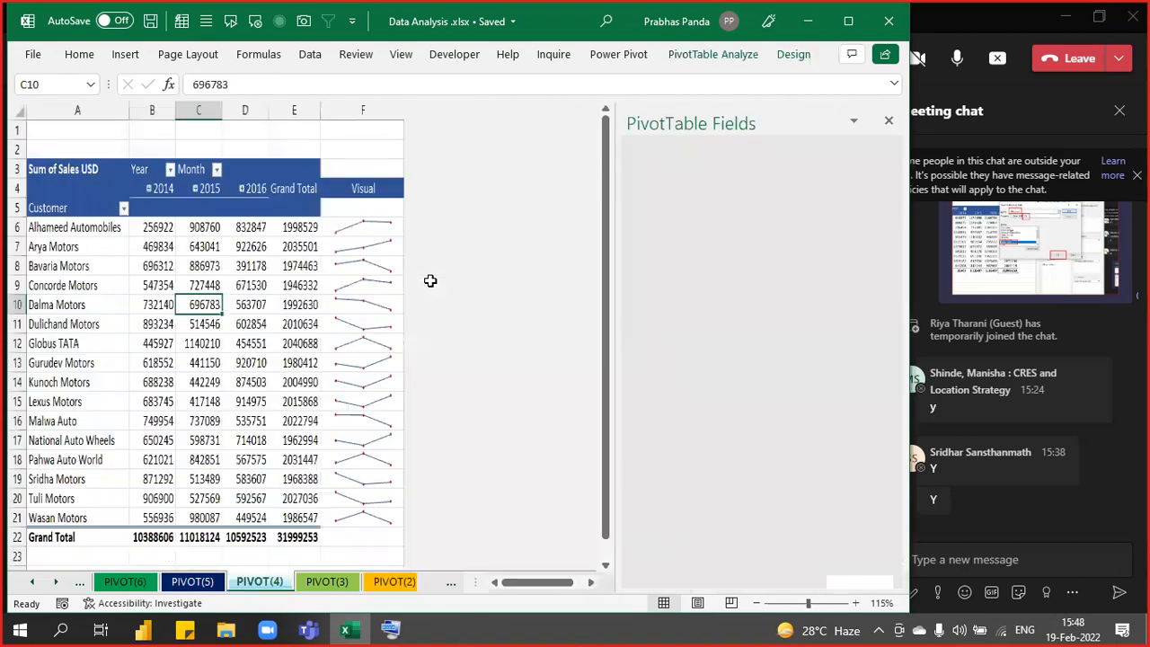
key("ctrl+Page_Up")
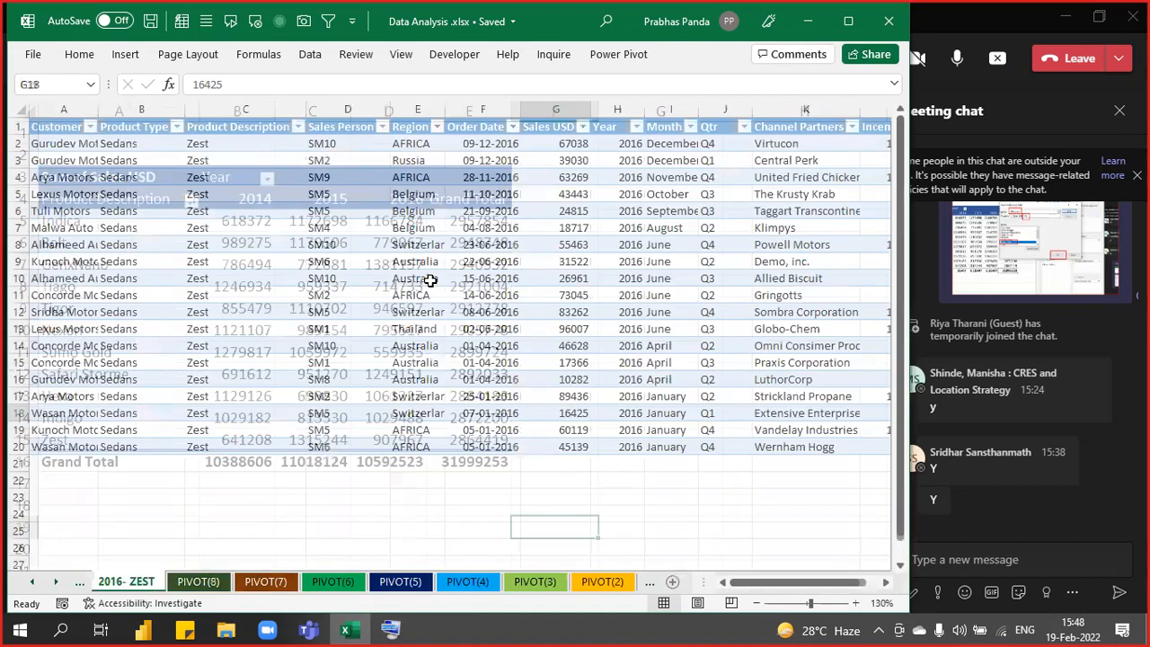
key("ctrl+Page_Up")
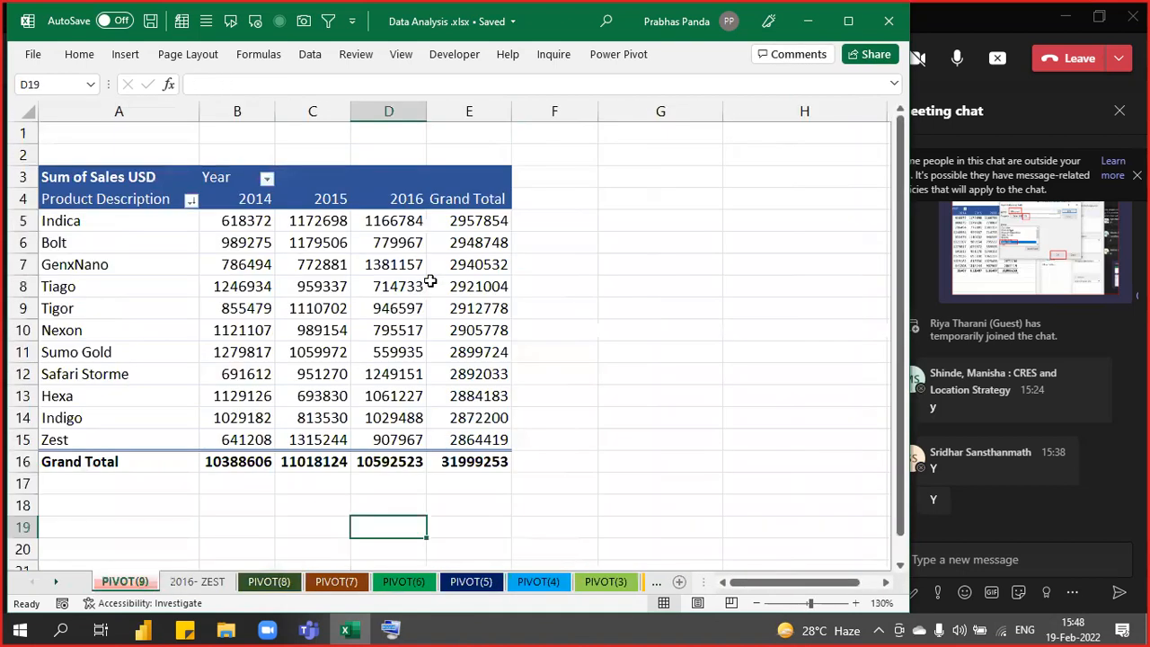
Remove Product Description and Year from the PIVOT(9) pivot table and place Month in its rows.
left_click(355, 265)
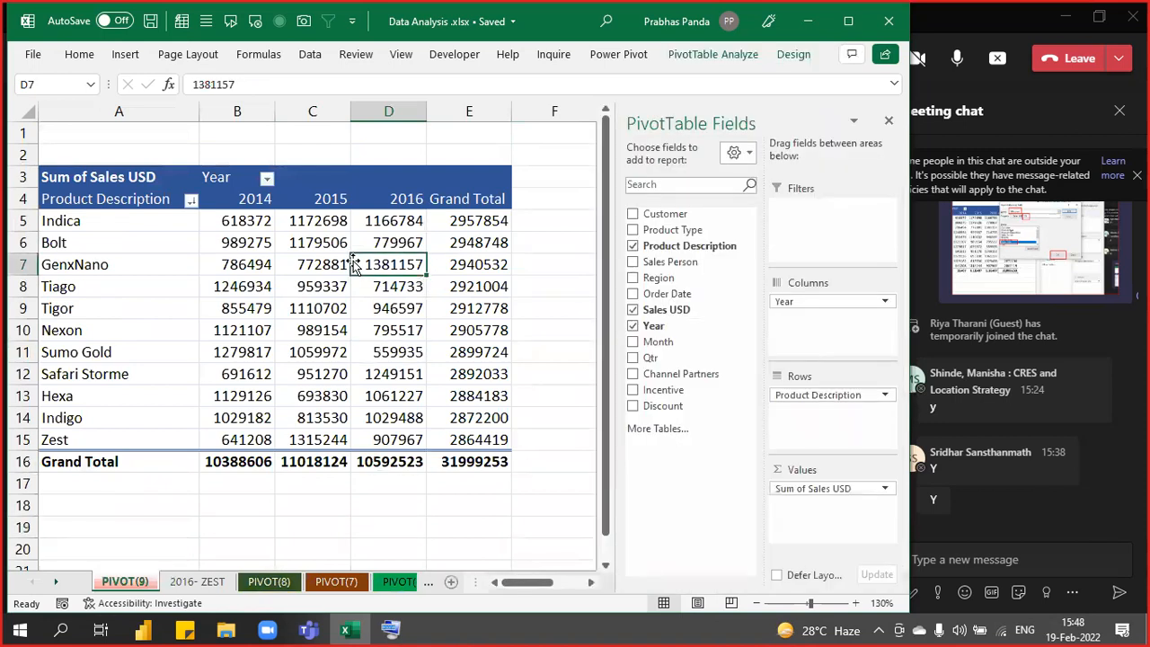
left_click(630, 245)
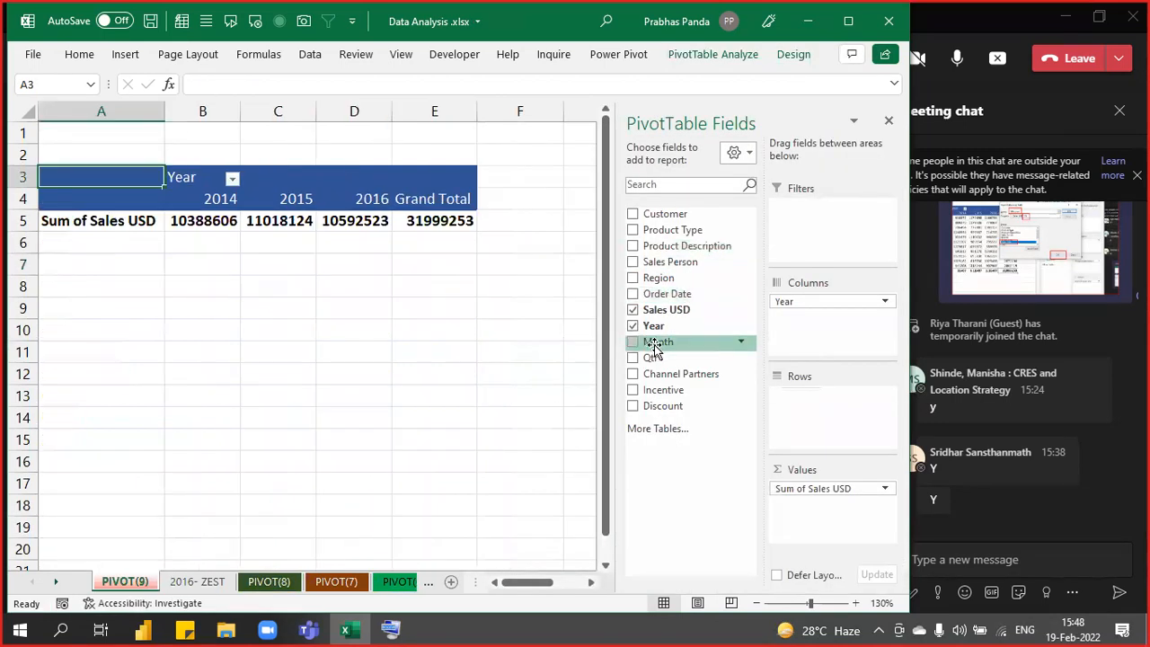
left_click(633, 325)
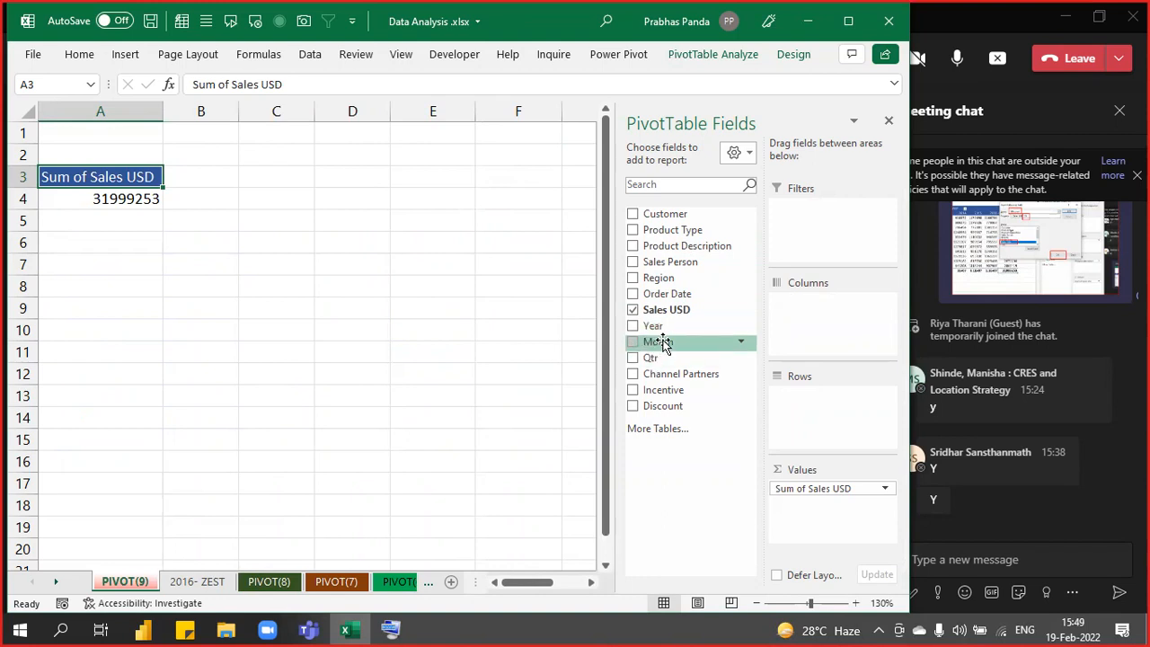
left_click_drag(663, 346, 853, 447)
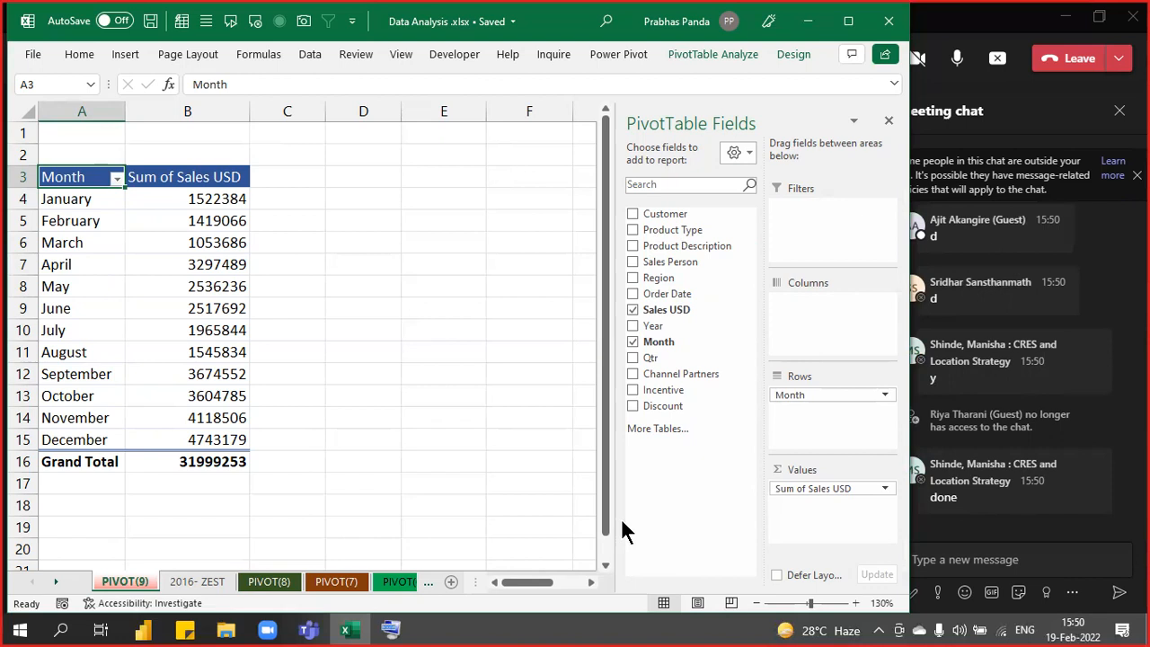
left_click(185, 250)
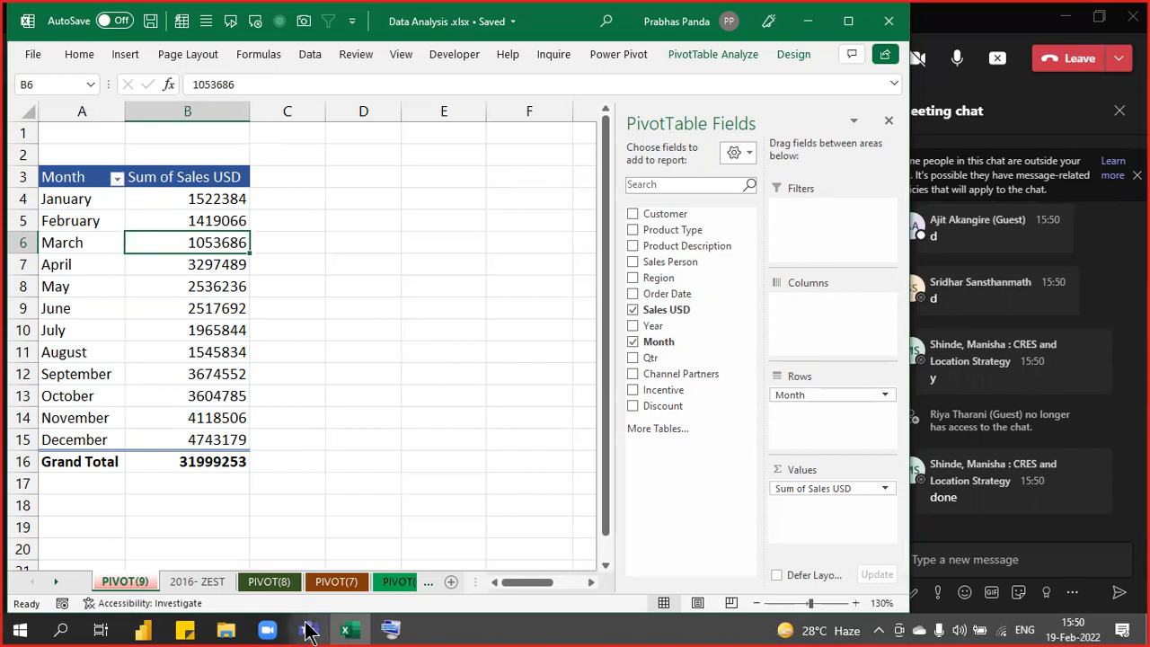
Switch to File Explorer and open the Corp Case Studies.xlsx workbook from the Adv Excel 12-13-19-20 Feb 2022 folder.
left_click_drag(229, 626, 308, 631)
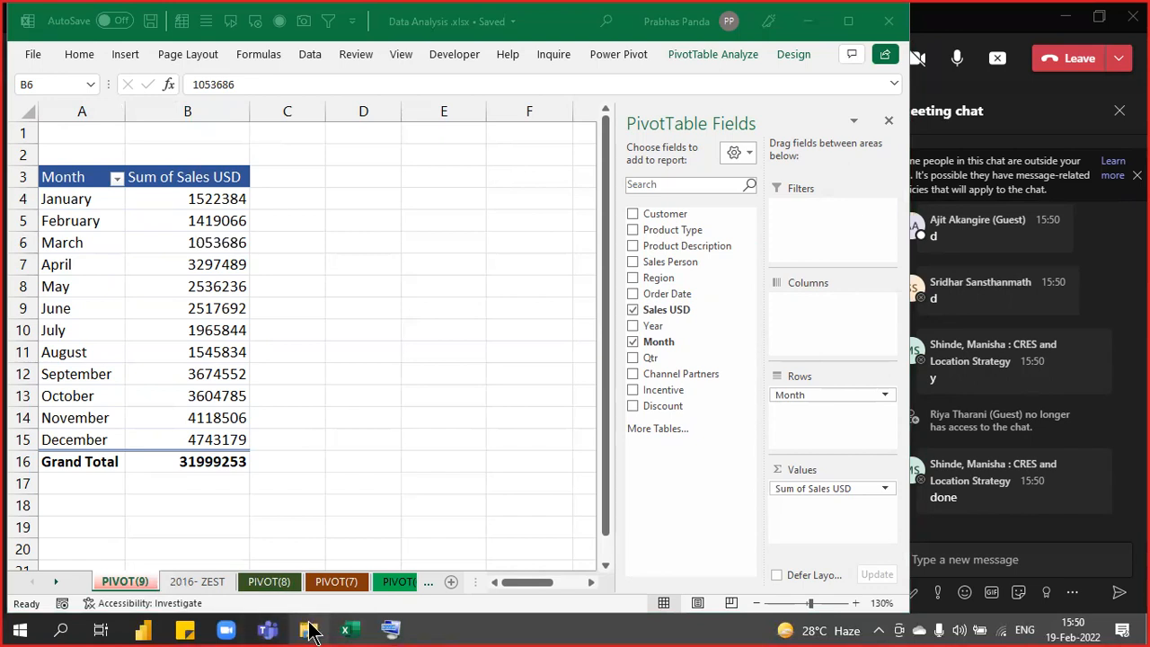
left_click(308, 629)
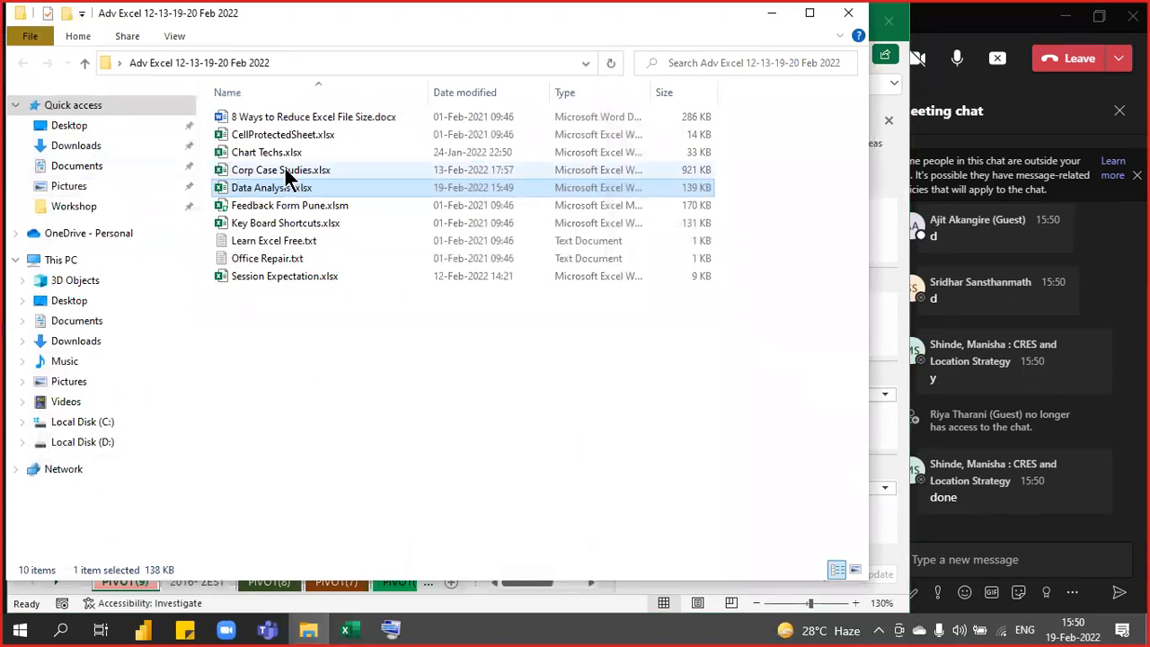
double_click(289, 170)
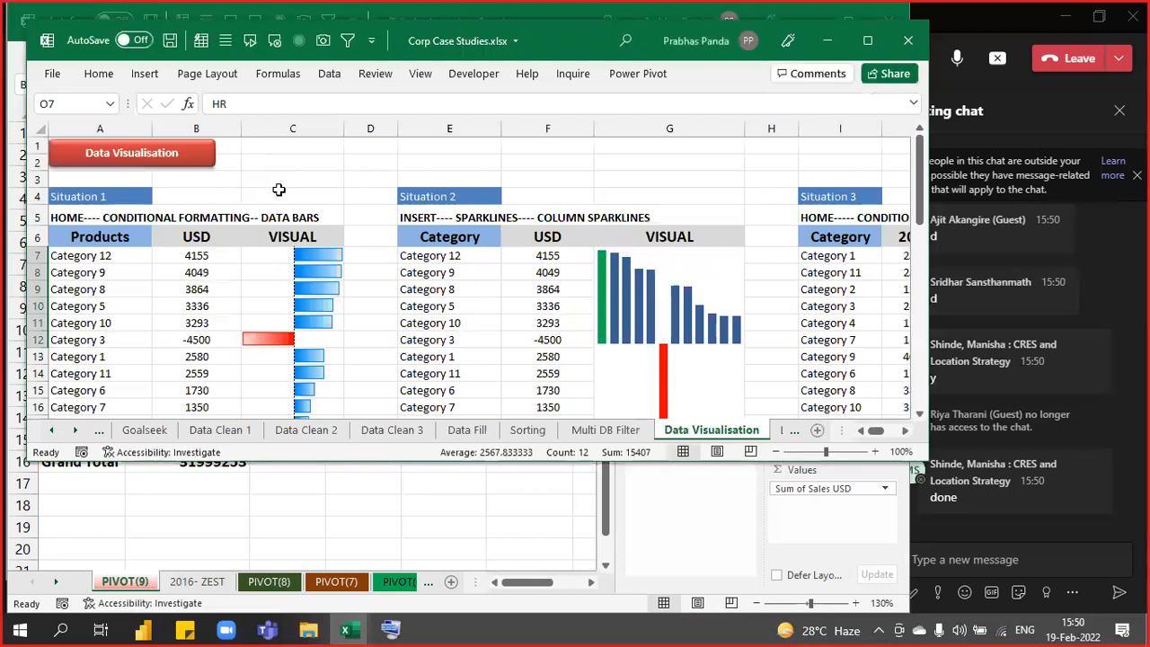
Go to the Data Presentation sheet and enlarge the workbook window to show the full monthly revenue table.
key("ctrl+Page_Up")
key("ctrl+Page_Up")
key("ctrl+Page_Up")
key("ctrl+Page_Up")
key("ctrl+Page_Up")
key("ctrl+Page_Up")
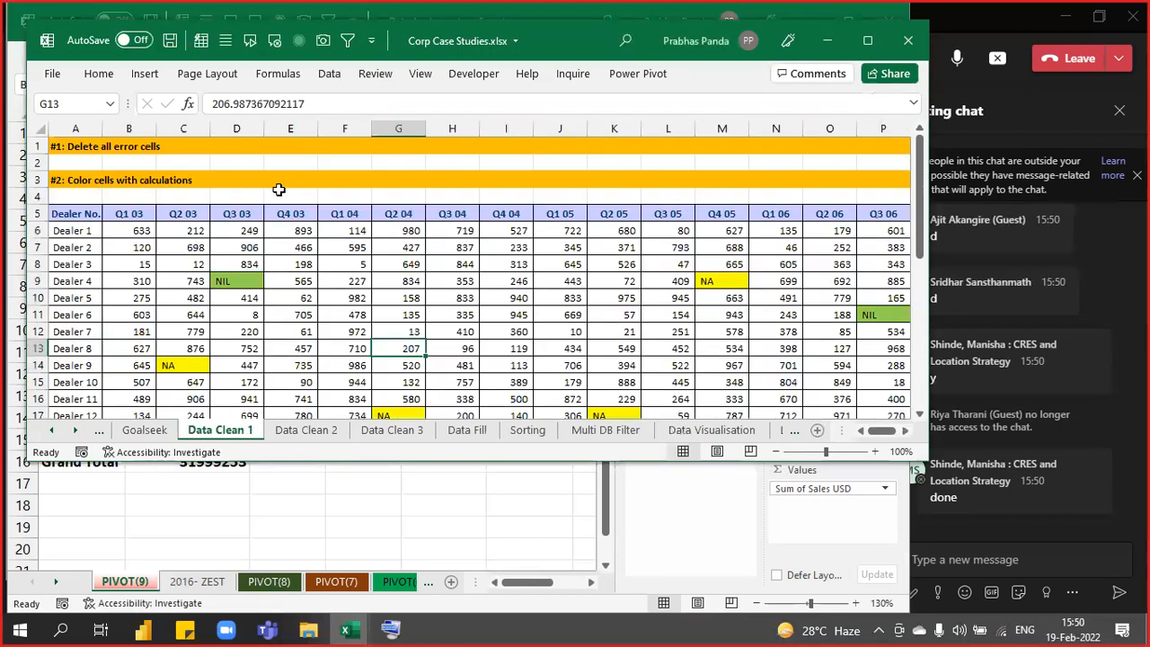
key("ctrl+Page_Up")
key("ctrl+Page_Up")
key("ctrl+Page_Up")
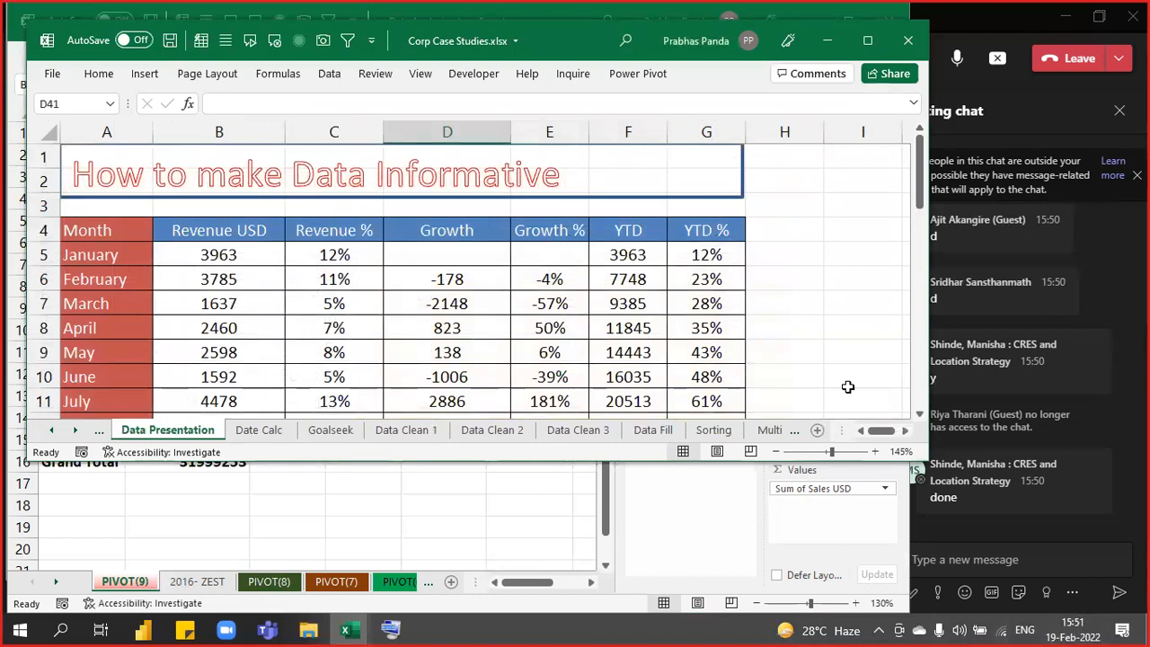
left_click_drag(538, 462, 539, 606)
scroll(299, 228, "down", 1)
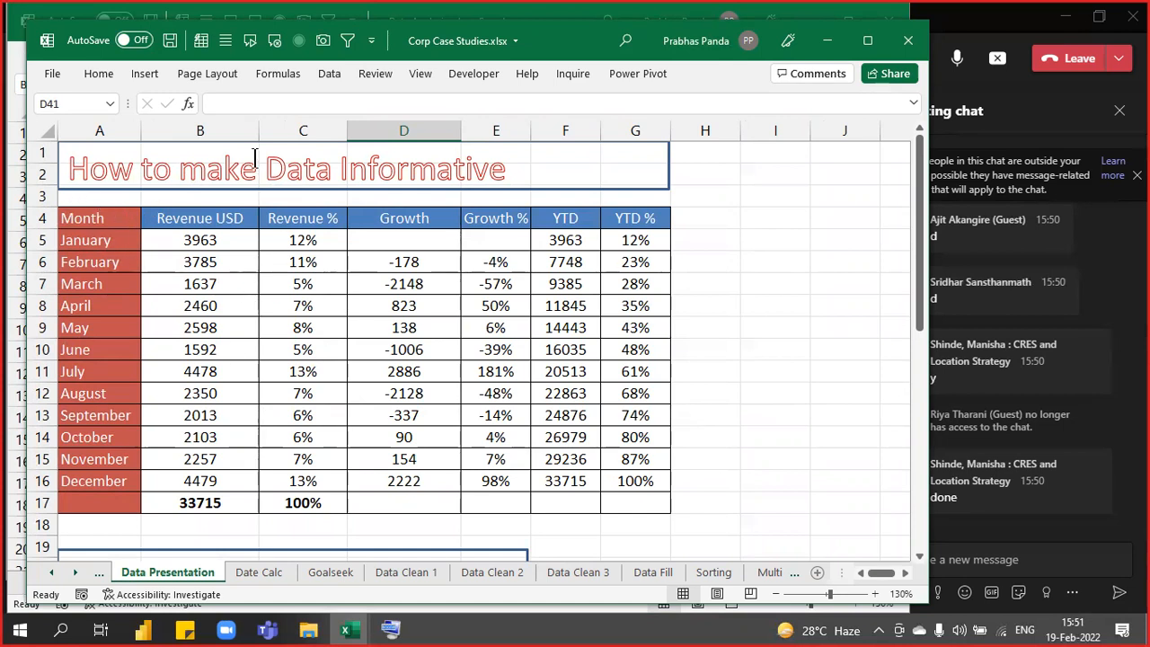
Highlight the Revenue %, Growth, Growth %, YTD and YTD % columns one after another to review the calculated measures.
left_click(308, 129)
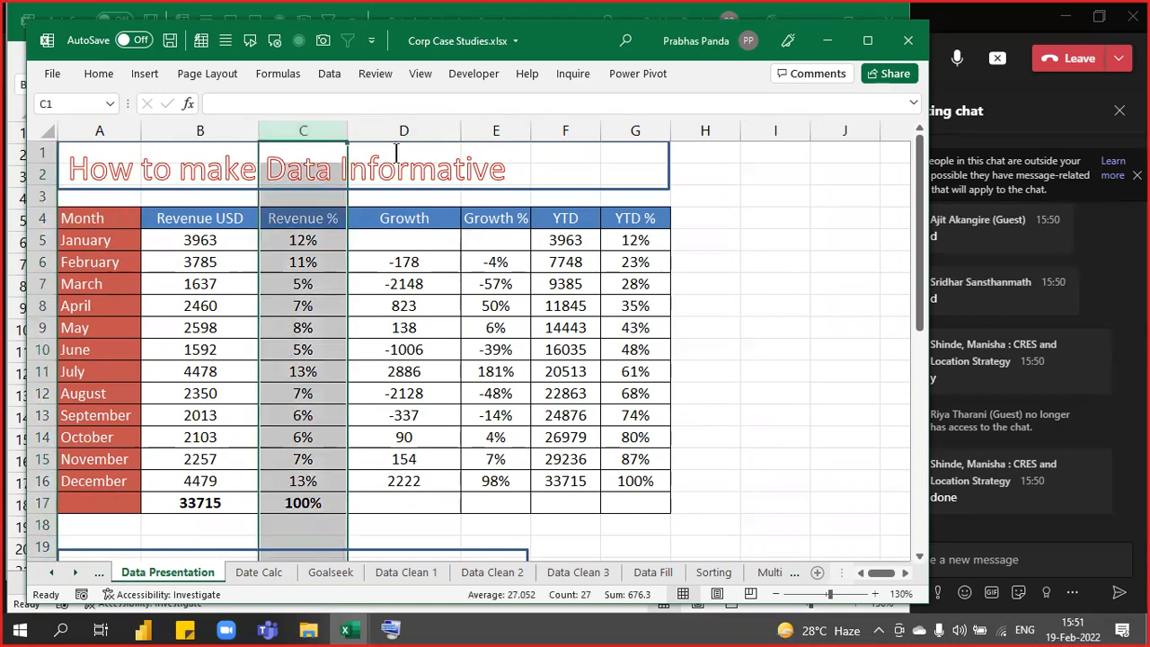
left_click(413, 130)
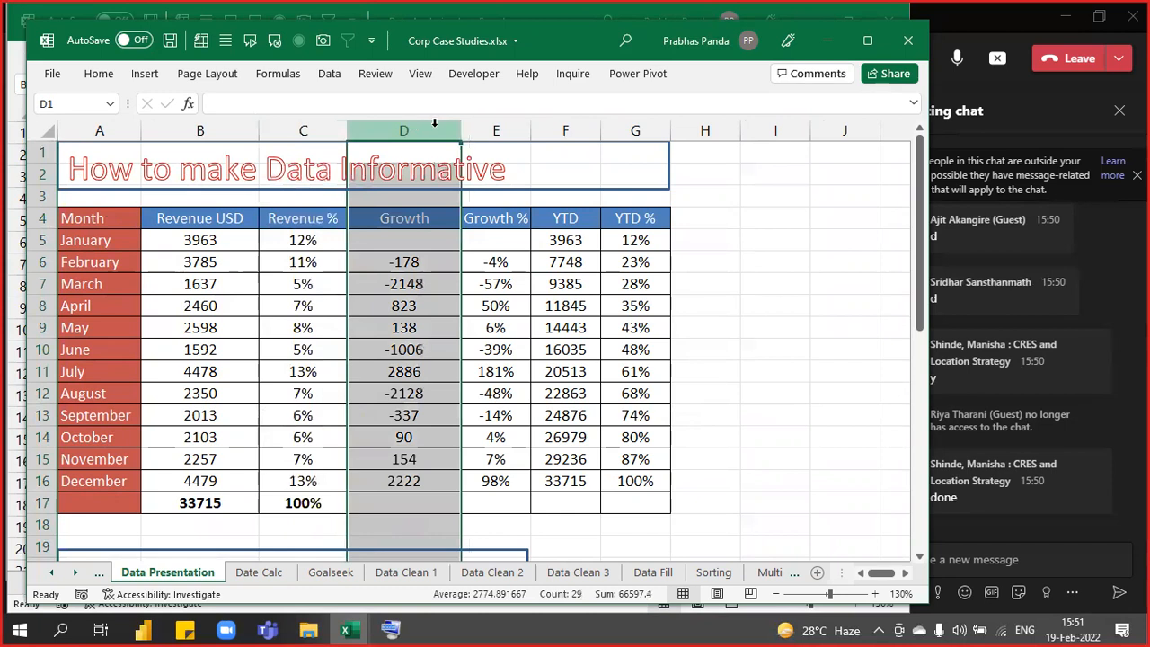
left_click(518, 128)
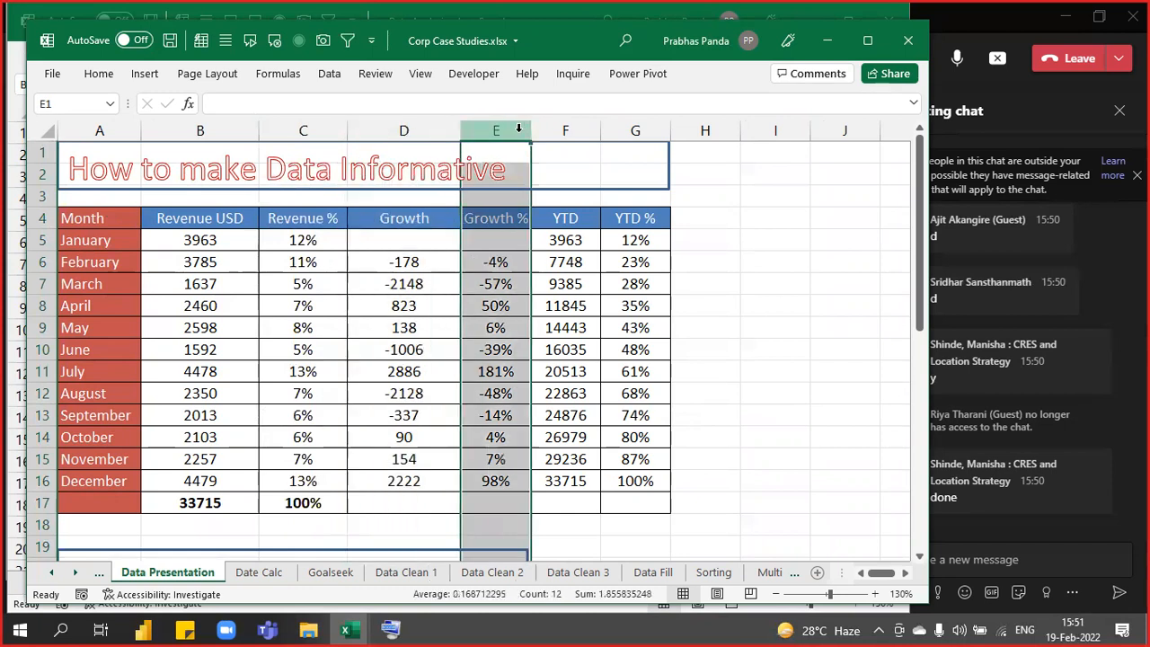
left_click(562, 130)
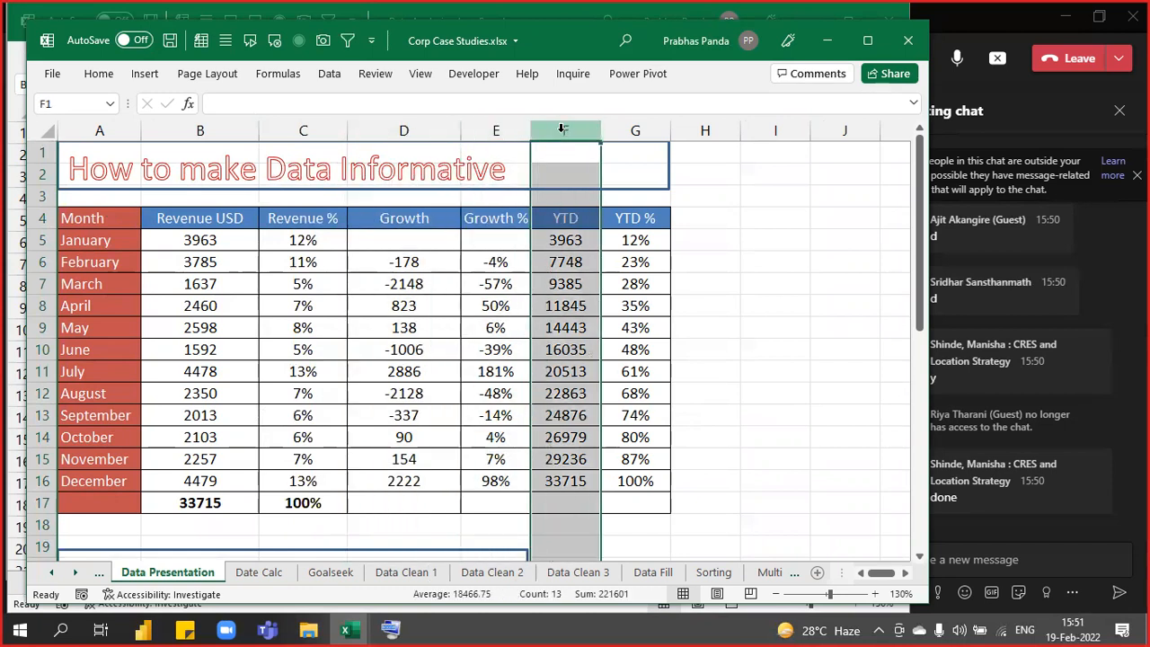
left_click(633, 130)
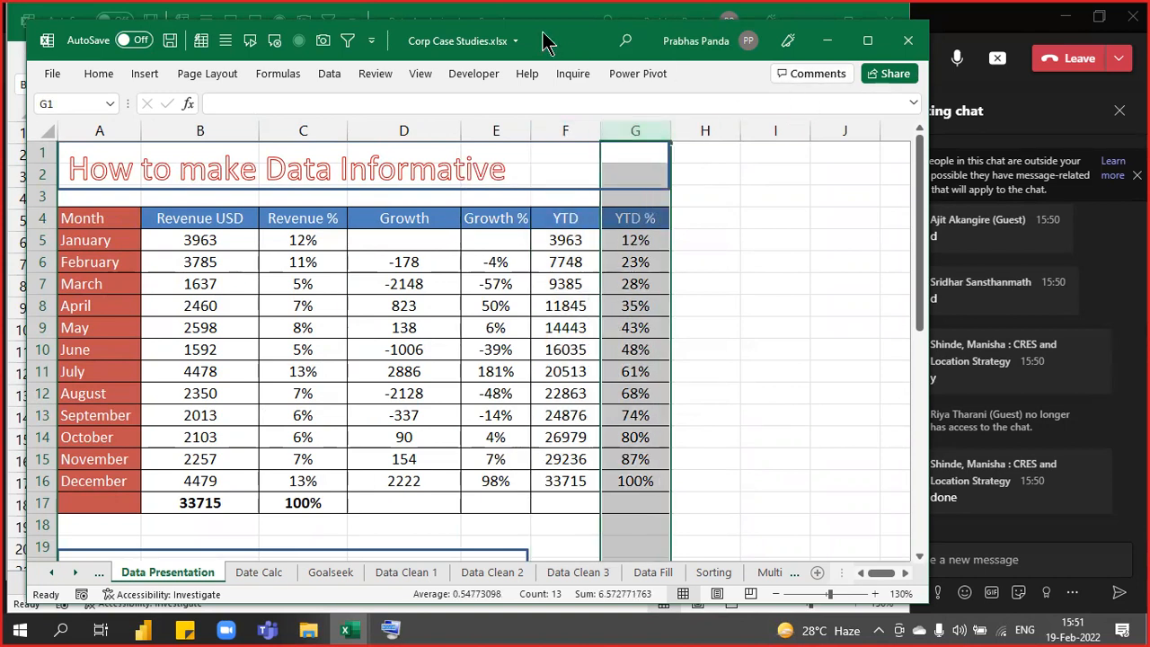
Reposition and enlarge the workbook window, and examine the Growth formula in D6 and the Revenue % formula in C6.
left_click_drag(548, 42, 521, 26)
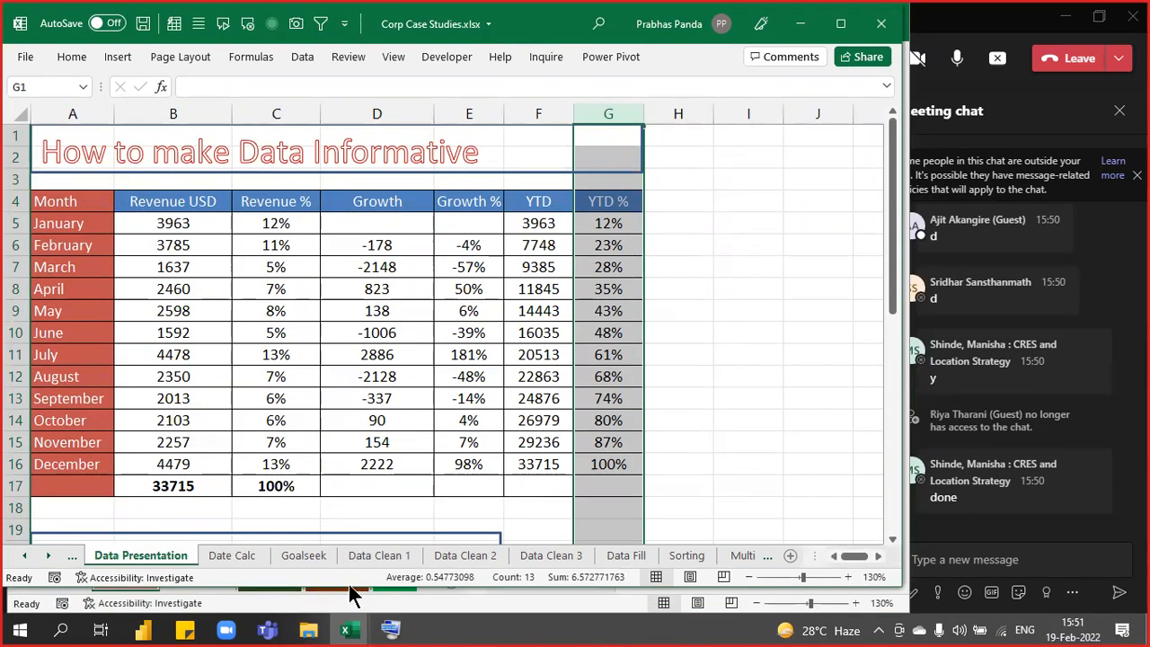
left_click_drag(353, 590, 353, 616)
left_click(375, 246)
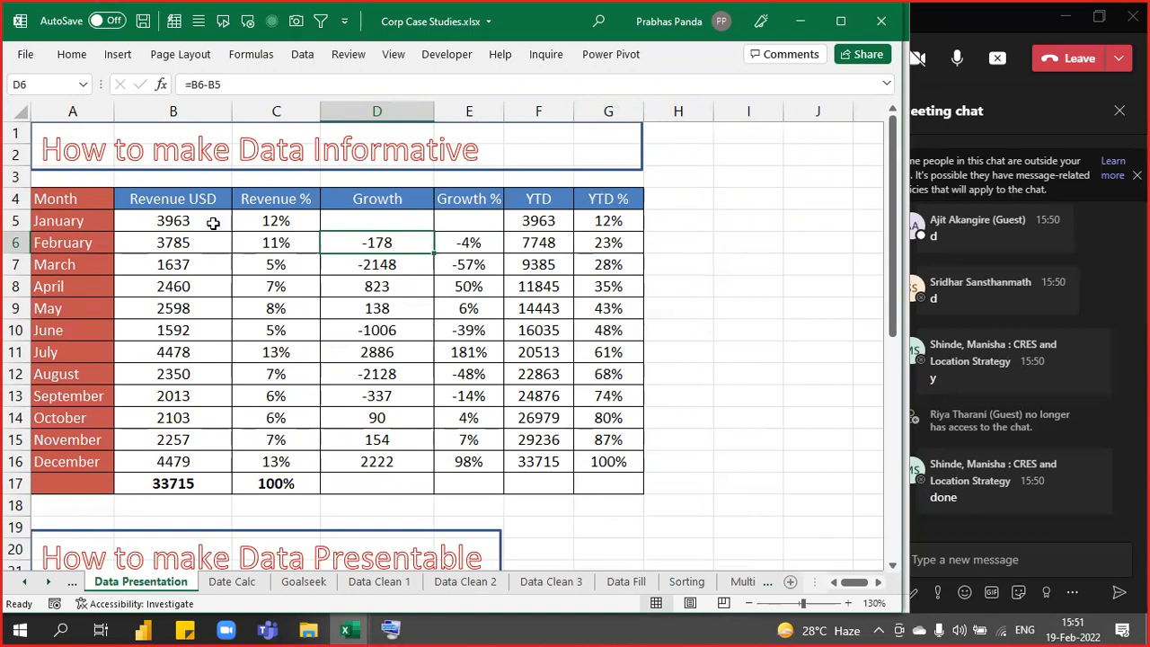
left_click_drag(296, 203, 627, 496)
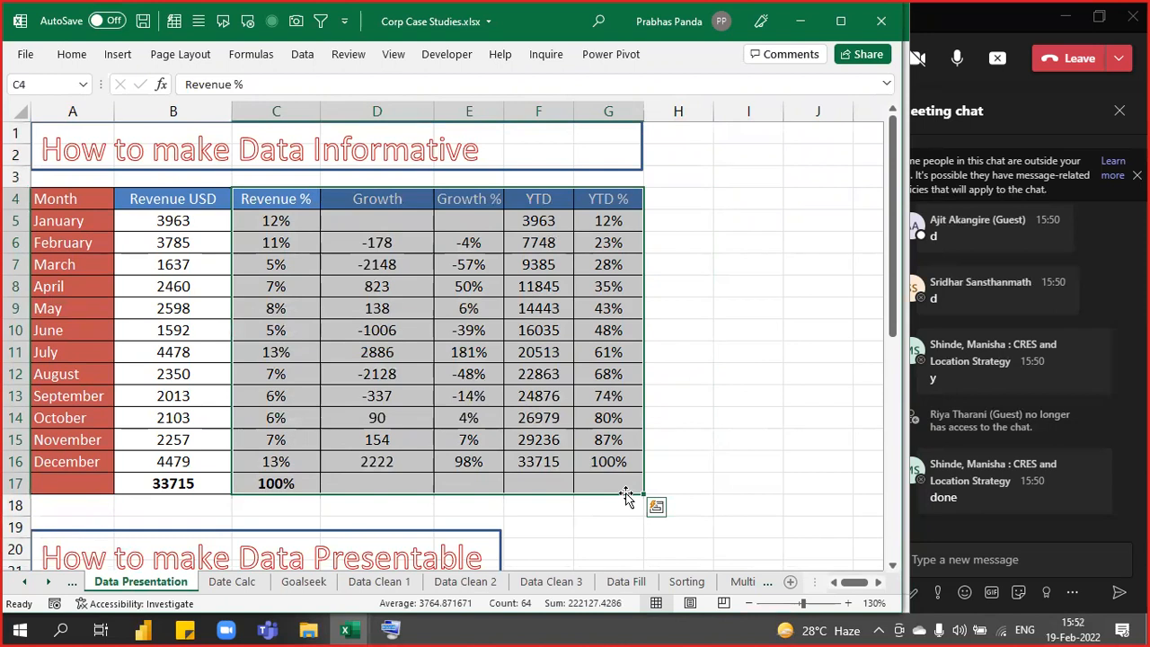
left_click(280, 237)
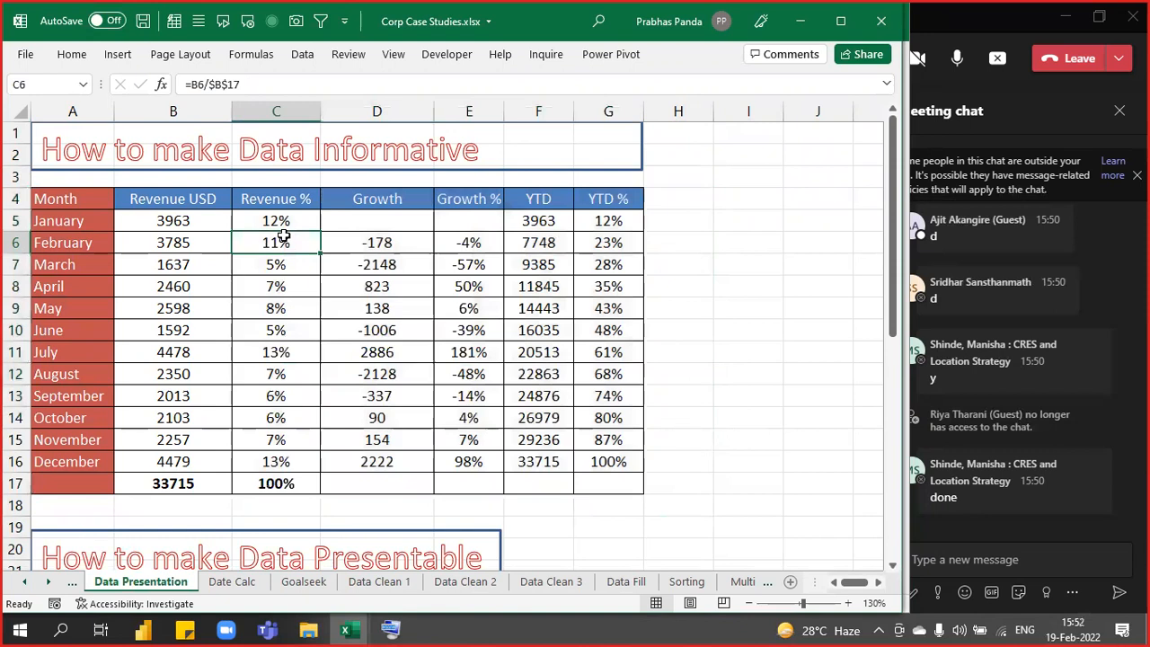
left_click(264, 105)
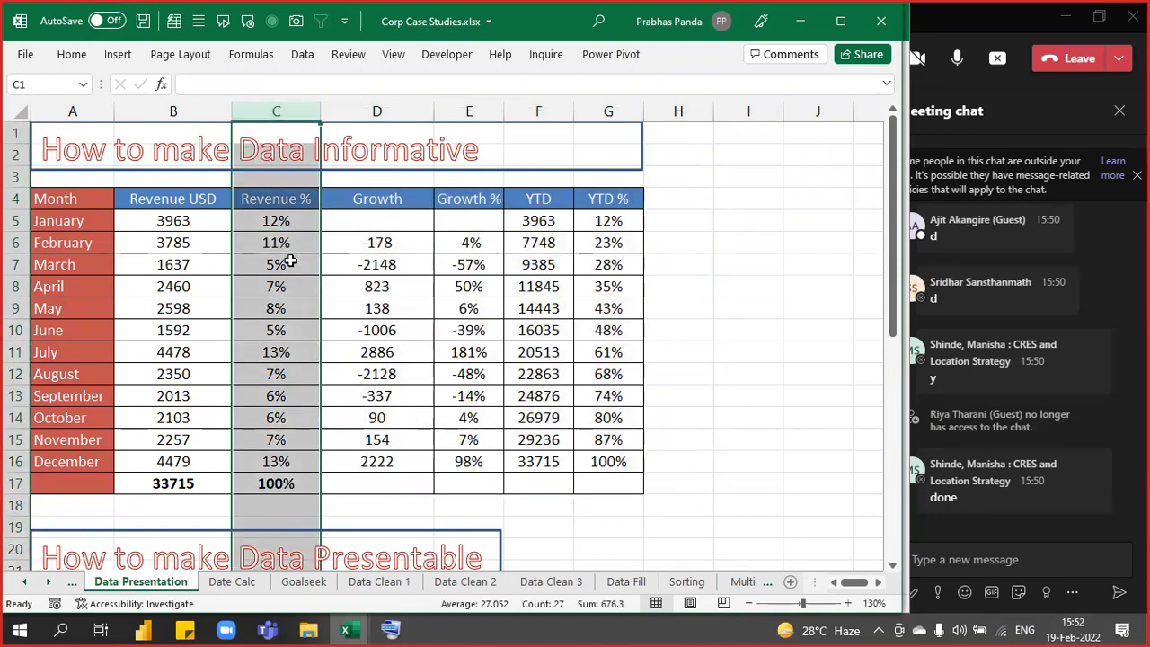
Switch to the Data Analysis workbook and add Sales USD a second time to the pivot table's values.
left_click(800, 21)
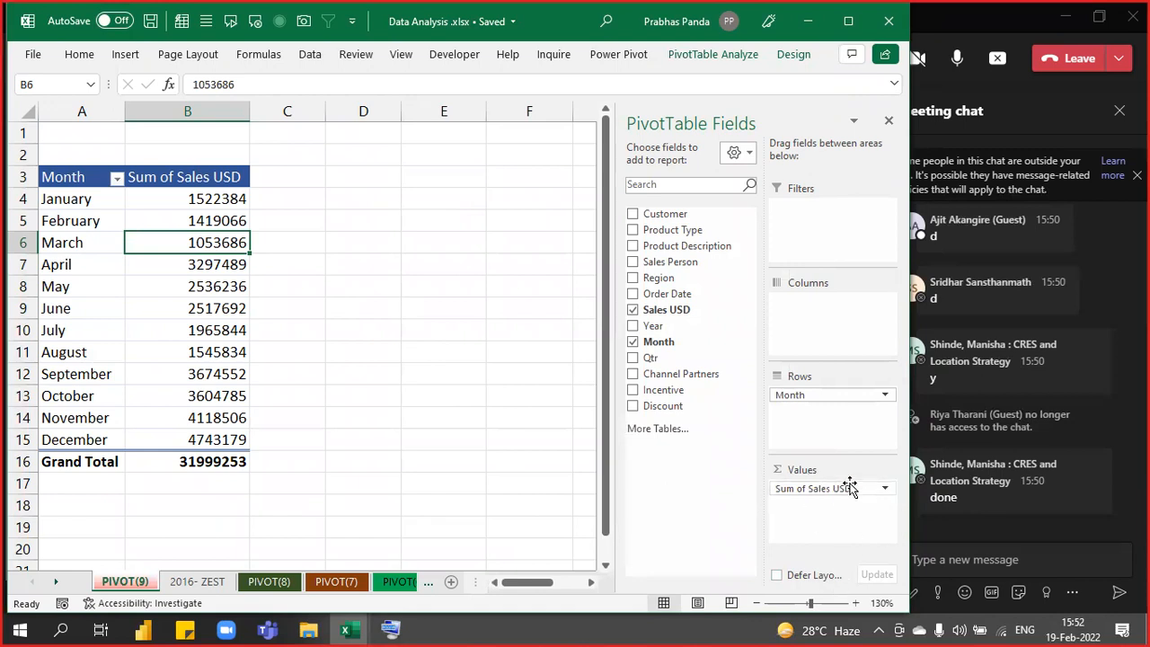
left_click_drag(849, 488, 839, 519)
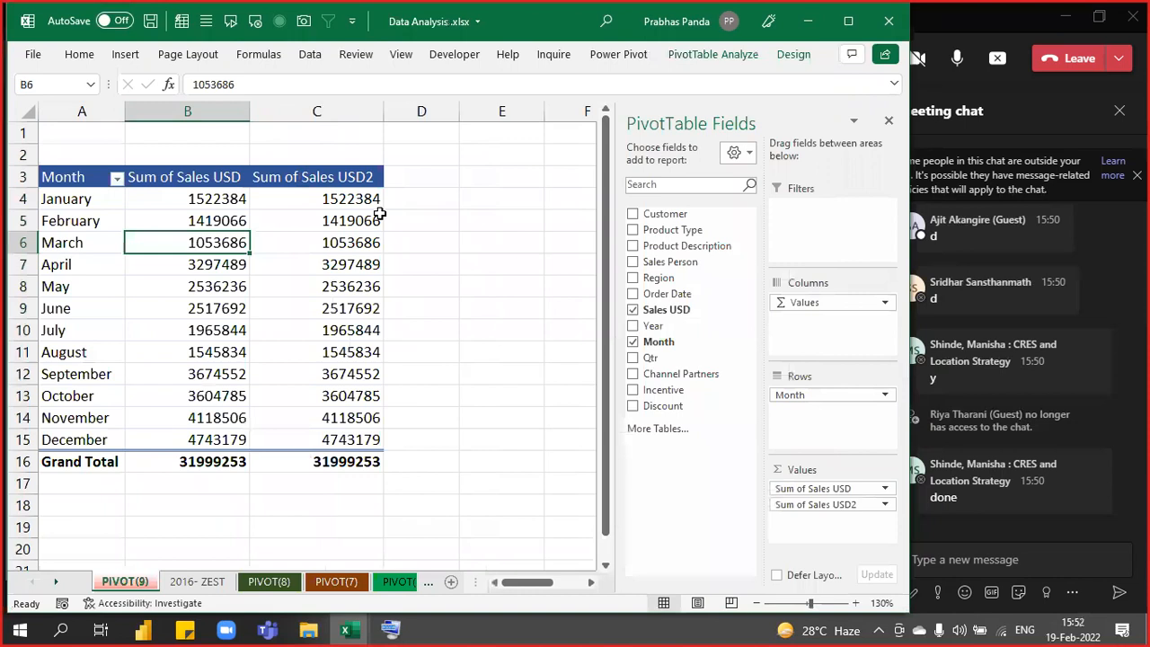
left_click(356, 178)
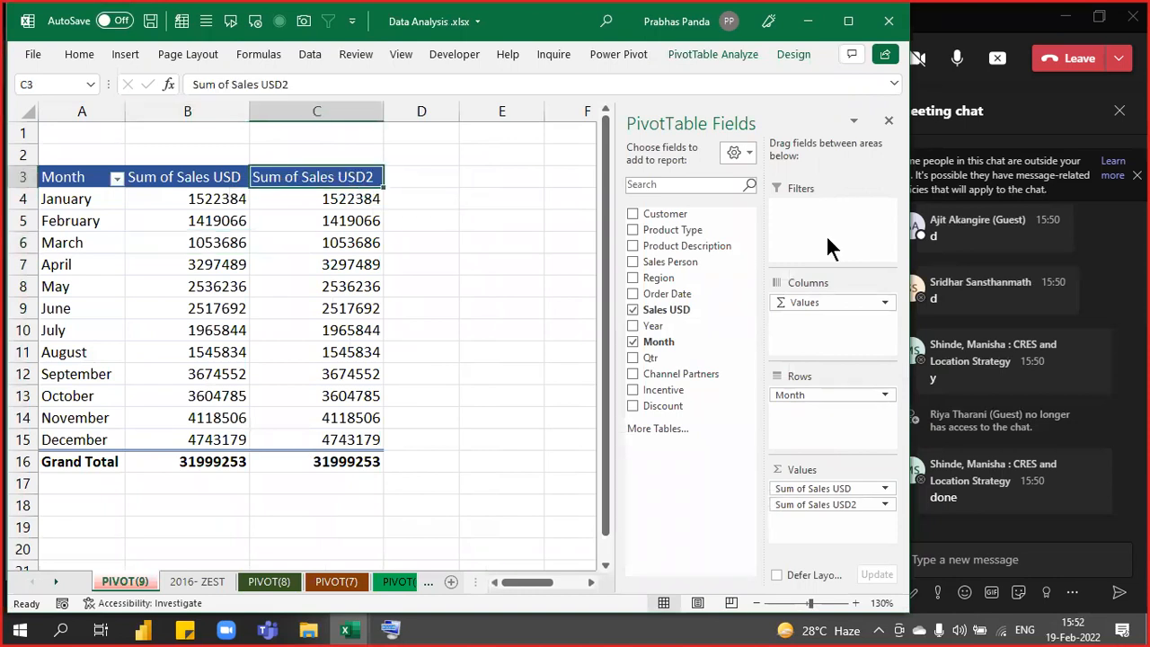
Admit the guest waiting in the Teams meeting lobby and return to the Data Analysis workbook.
left_click(954, 27)
left_click(541, 392)
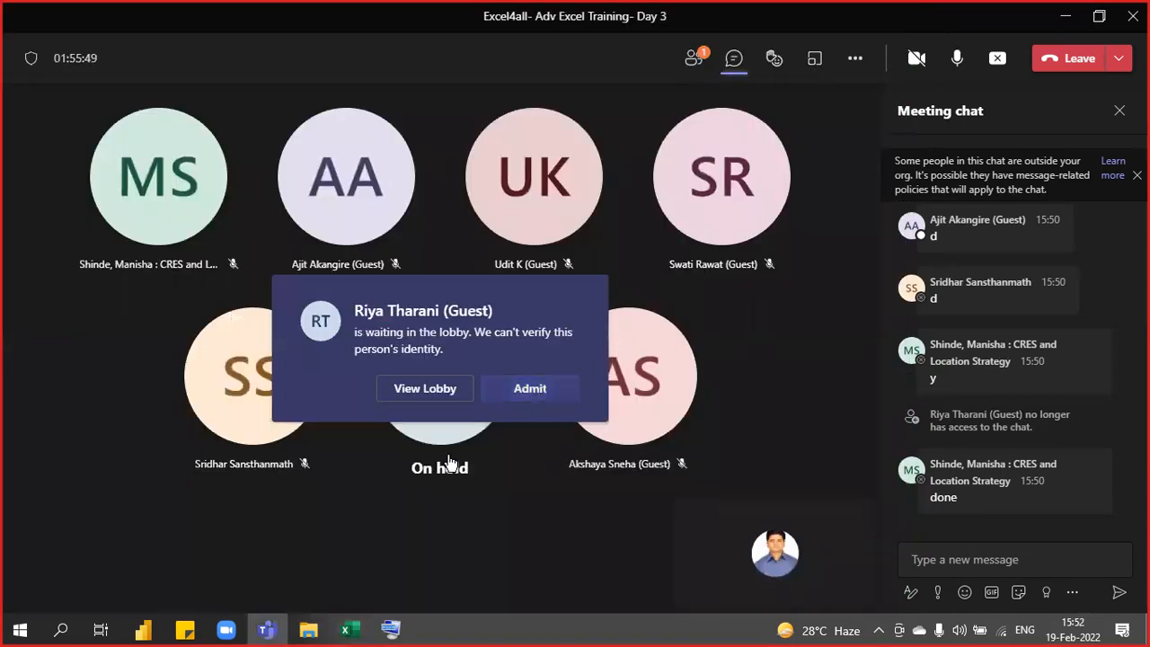
mouse_move(346, 629)
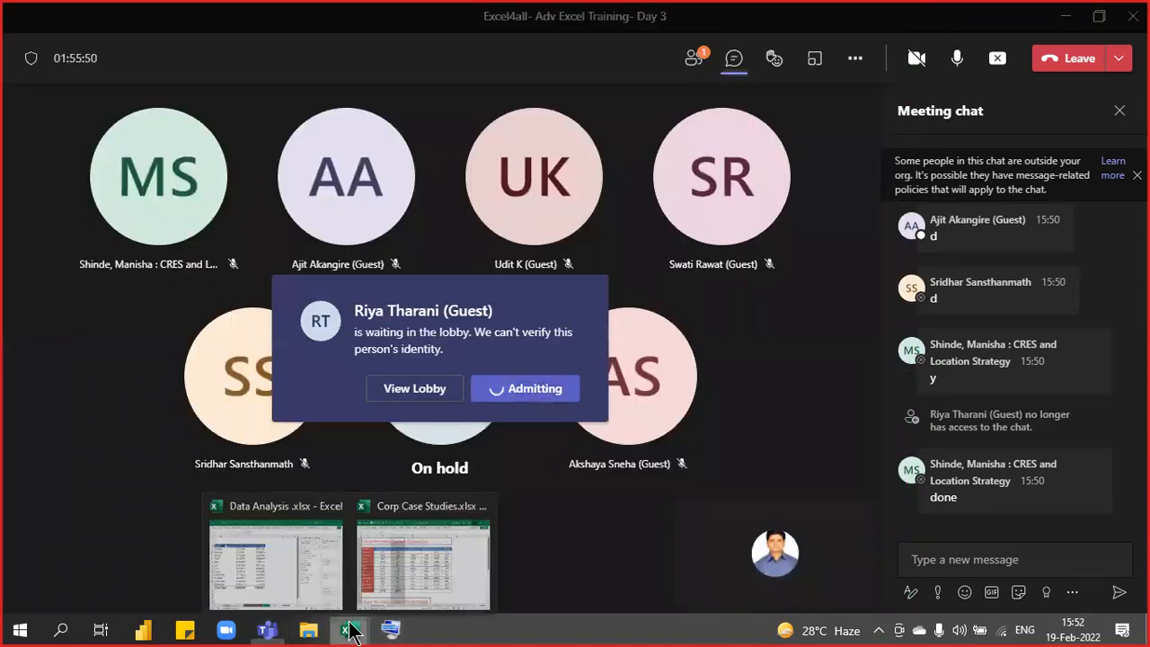
left_click(261, 549)
Show the values of the second Sales USD column as % of Grand Total.
right_click(275, 176)
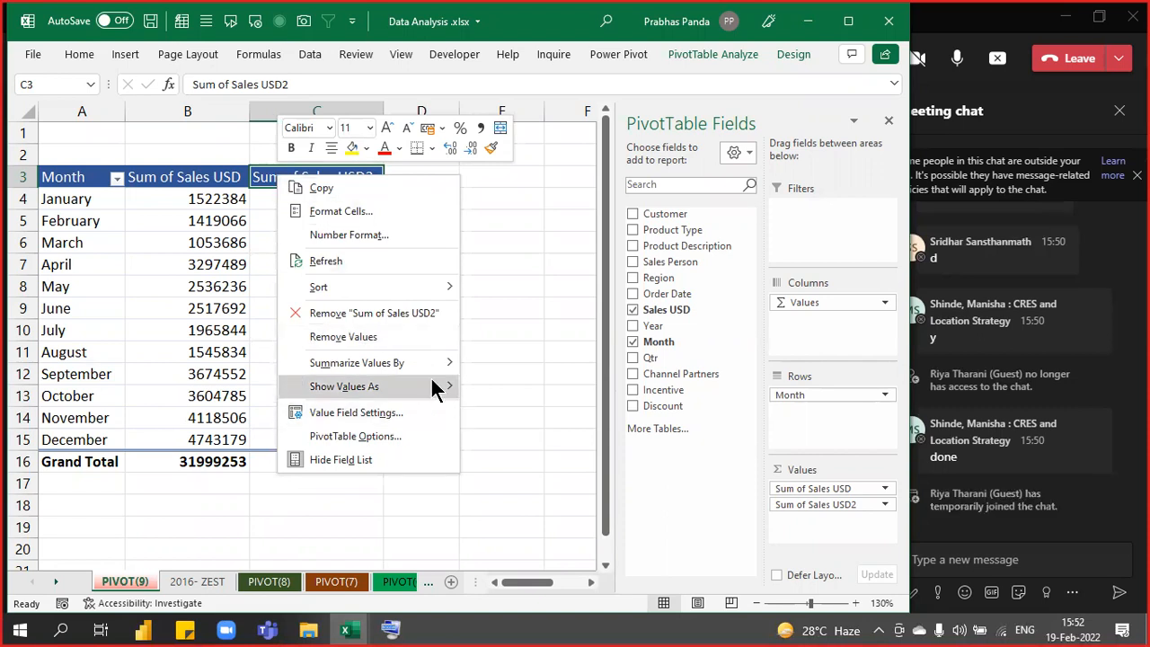
mouse_move(432, 386)
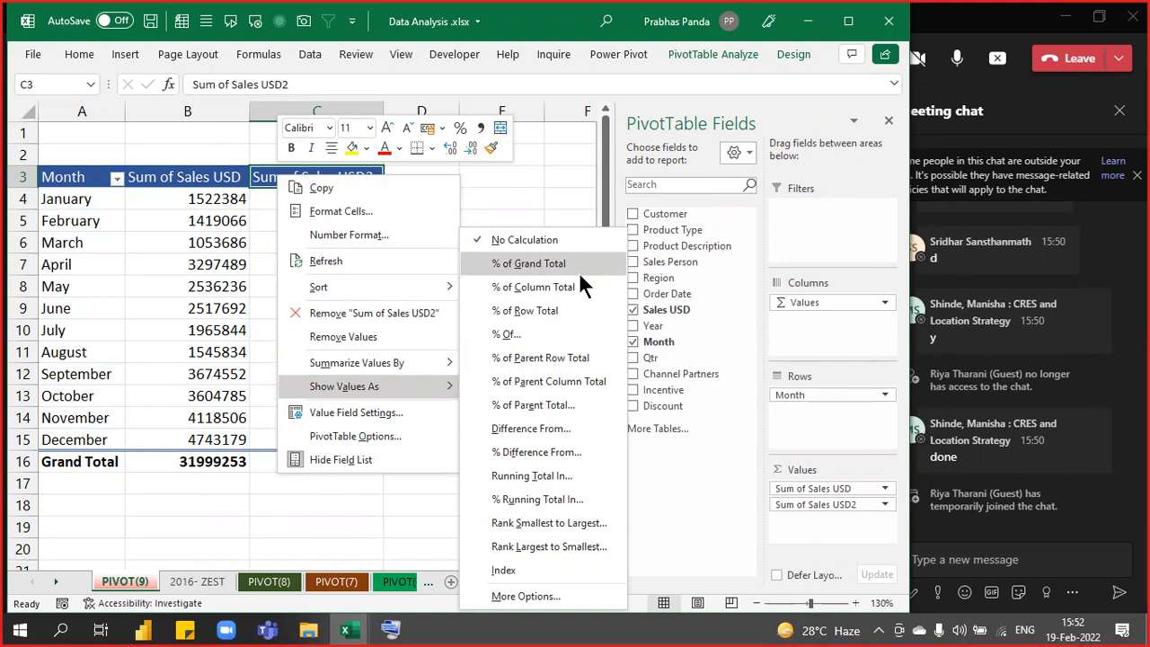
left_click(520, 263)
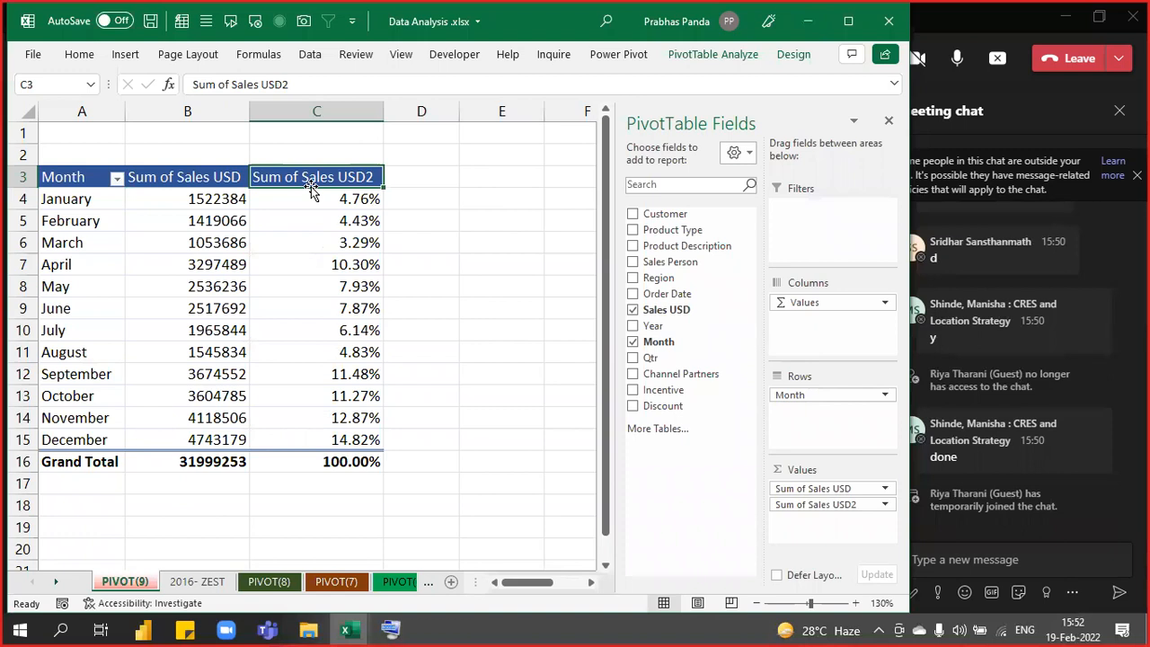
Rename the second value column's header to Revenue % and autofit the column's width.
type("Revenue %")
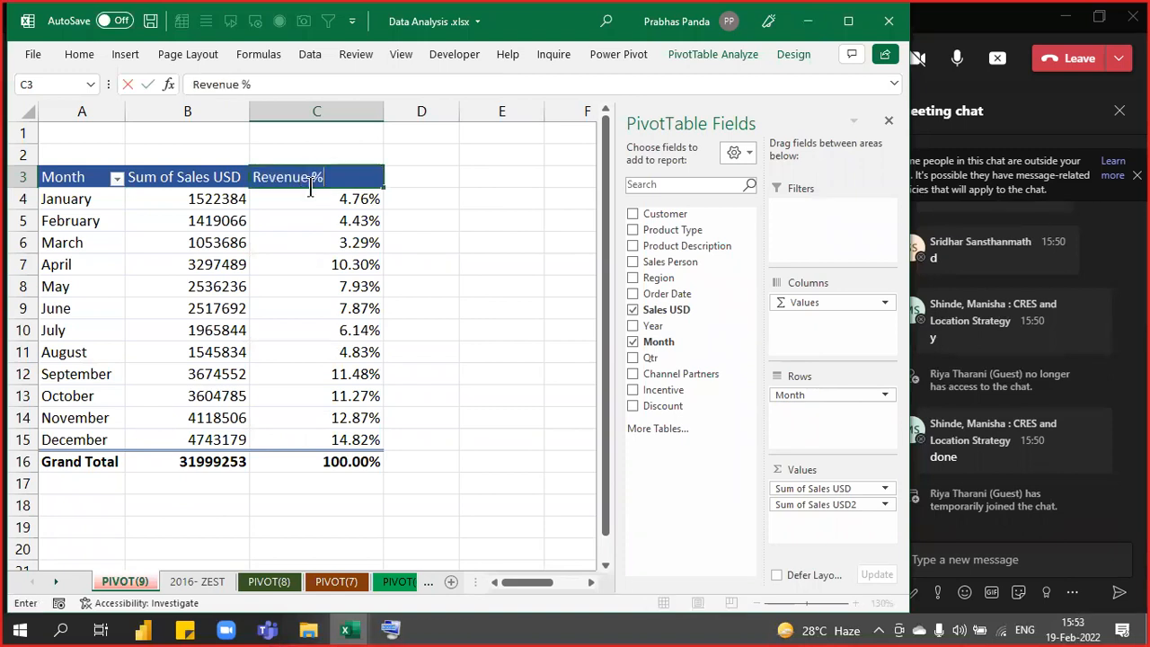
key("Return")
left_click(310, 184)
left_click(310, 185)
key("alt+o")
key("c")
key("a")
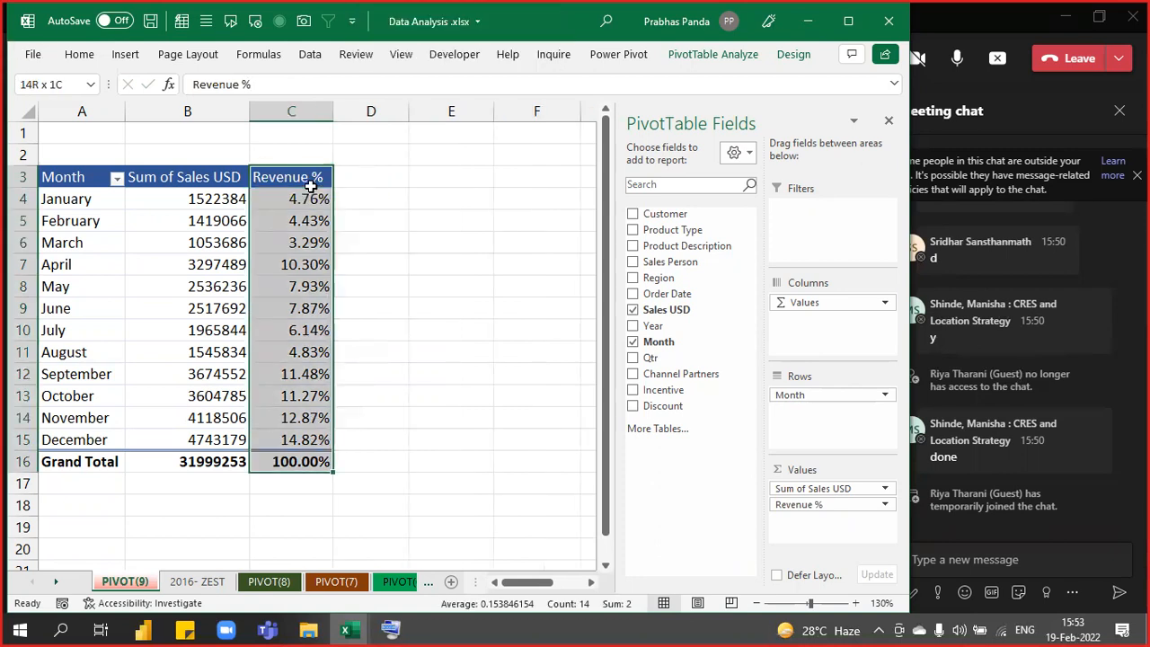
left_click(309, 196)
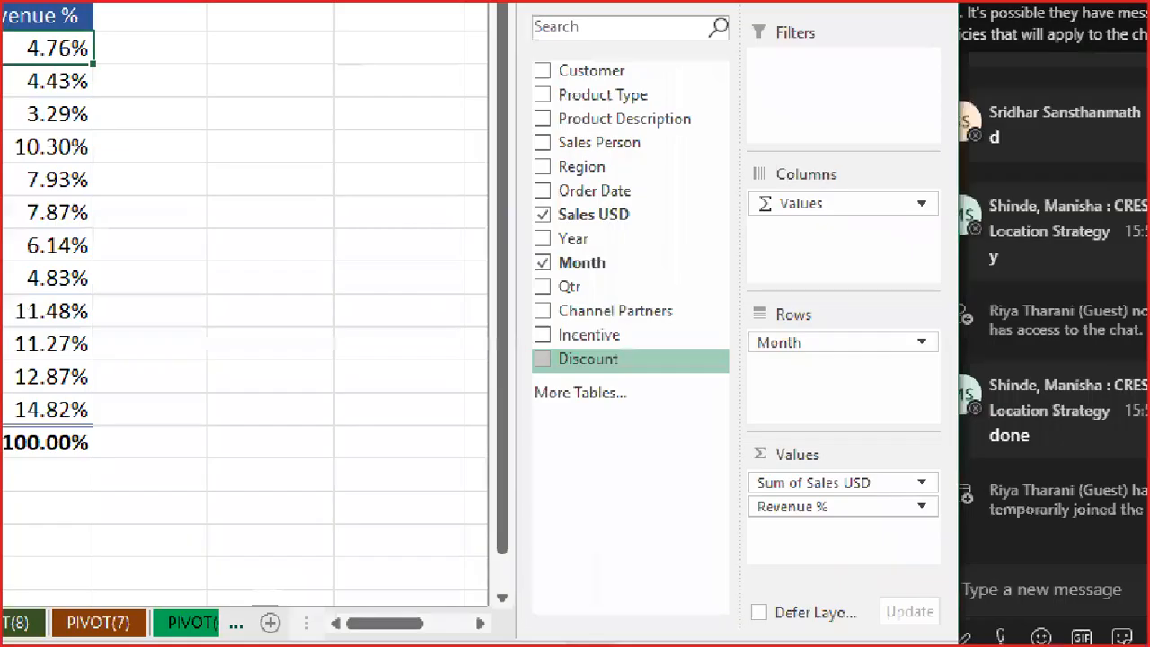
Annotate the screen with a red line from the Sales USD field to Values, and a box with a leader line at the Revenue % header.
mouse_move(602, 218)
left_mouse_down()
mouse_move(809, 467)
mouse_move(817, 517)
left_mouse_up()
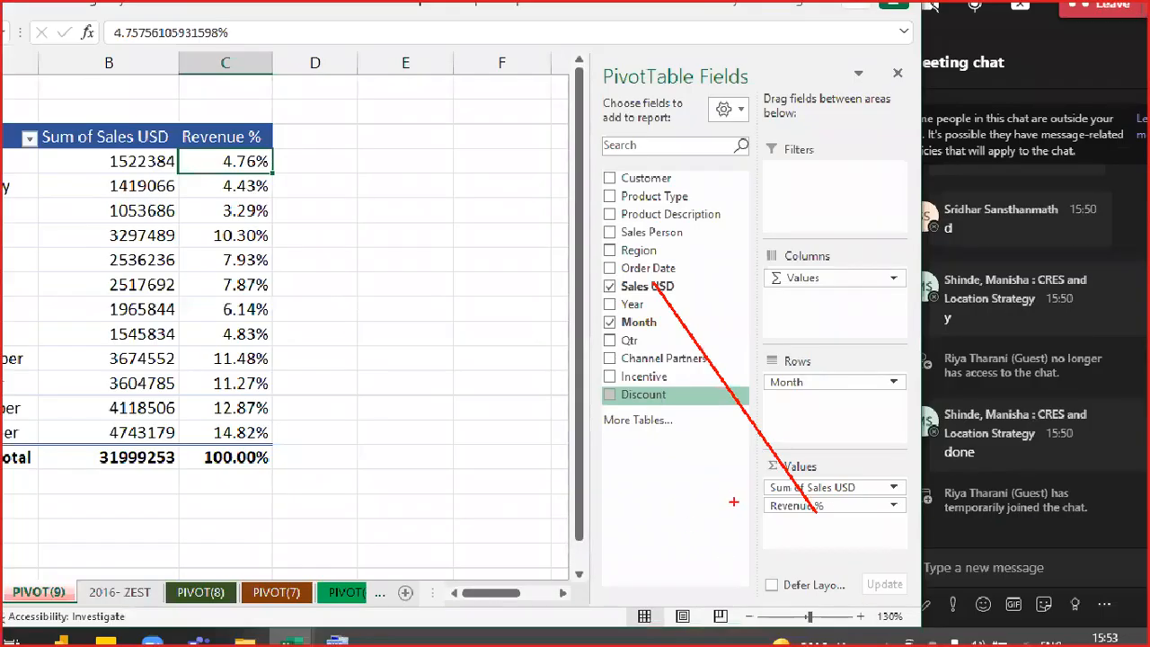
mouse_move(176, 123)
left_mouse_down()
mouse_move(219, 124)
mouse_move(179, 161)
left_mouse_up()
left_click_drag(259, 161, 286, 157)
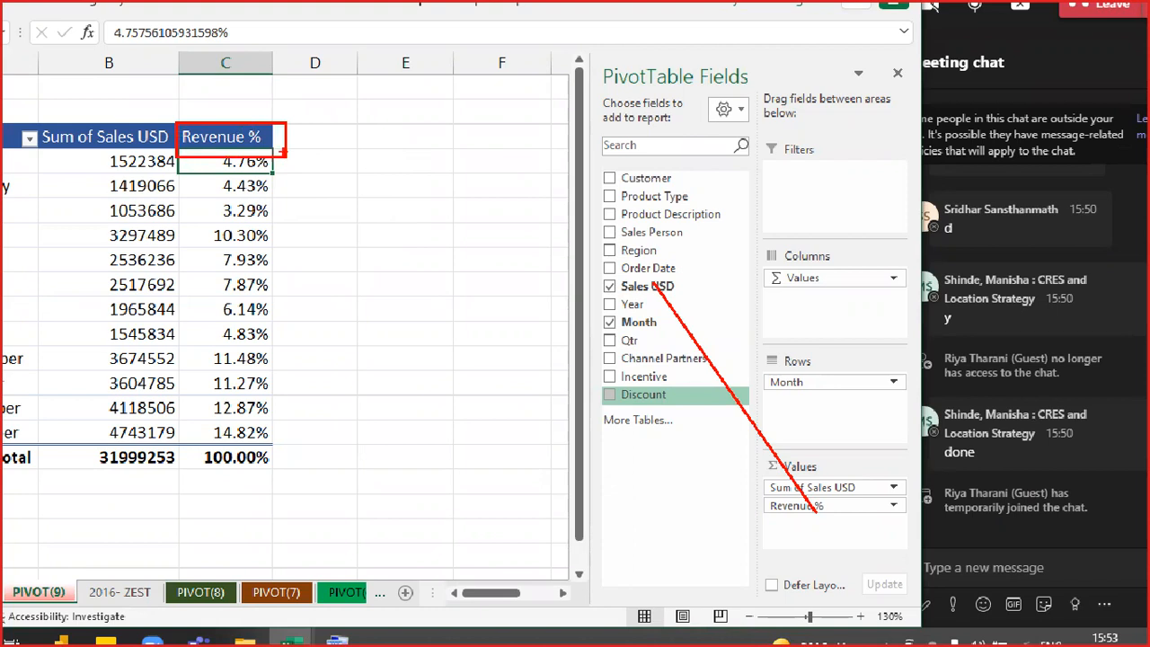
left_click_drag(284, 153, 328, 202)
Add the two-line annotation text "SHOW VALUES AS % OF GRAND TOTAL" at the leader line and leave the annotation mode.
key("t")
type("SHOW VALUES AS")
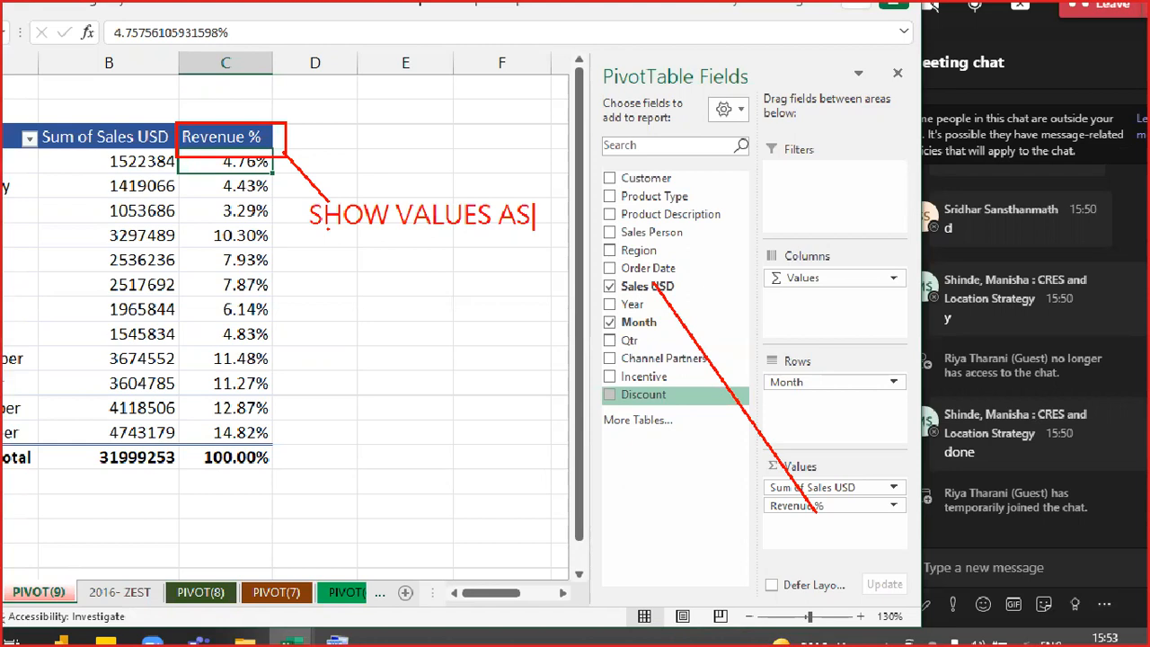
key("Return")
type("% OF GRA")
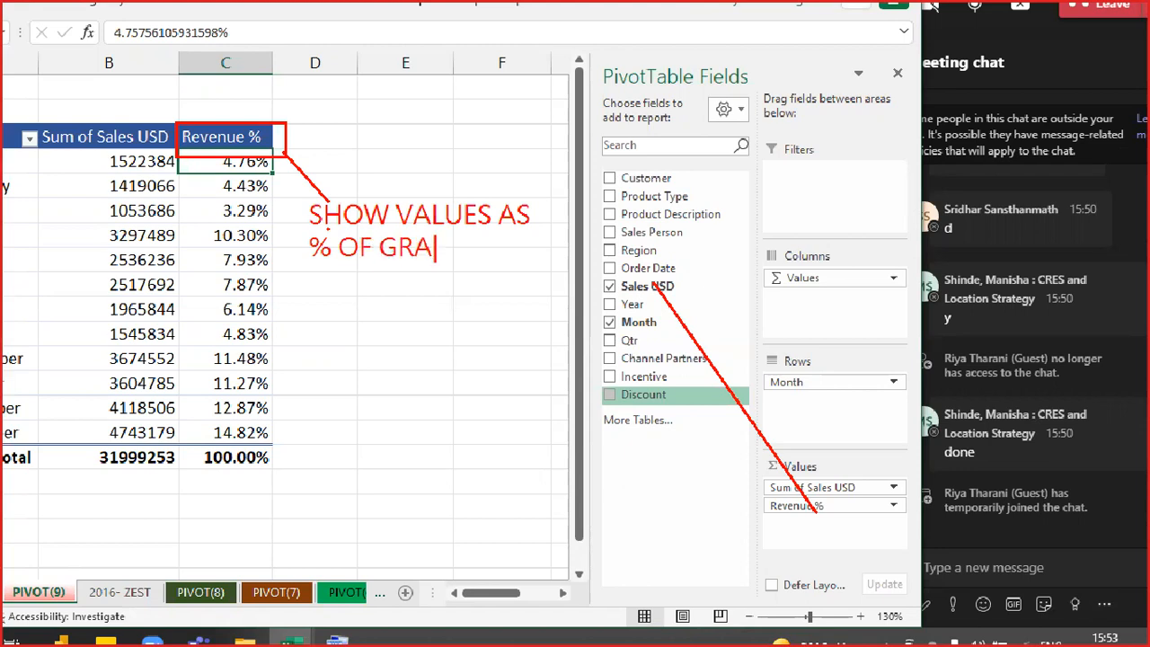
type("ND TOTAL")
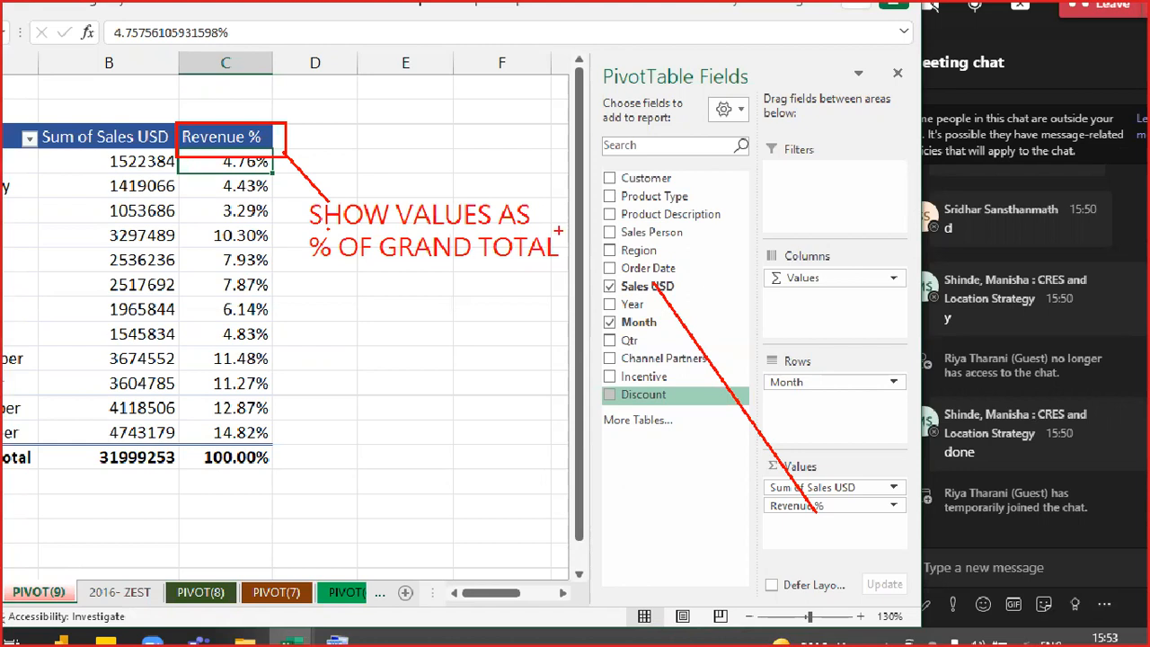
key("Escape")
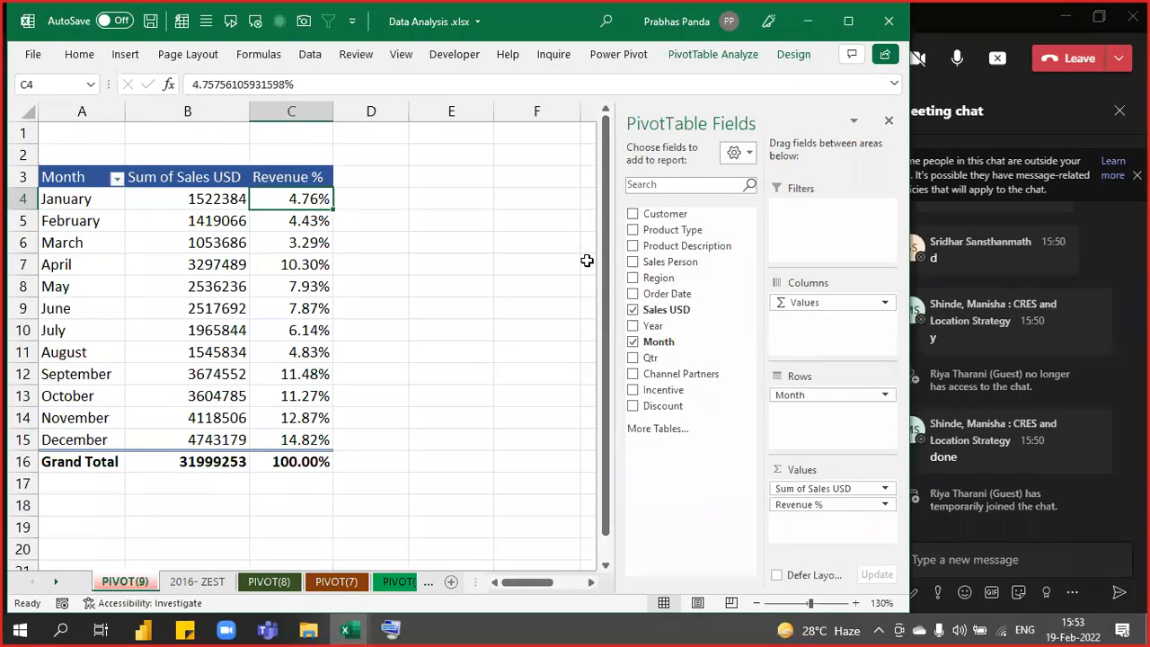
Paste and send the annotated screenshot in the Teams meeting chat, and return to the pivot table.
left_click(1004, 558)
key("ctrl+v")
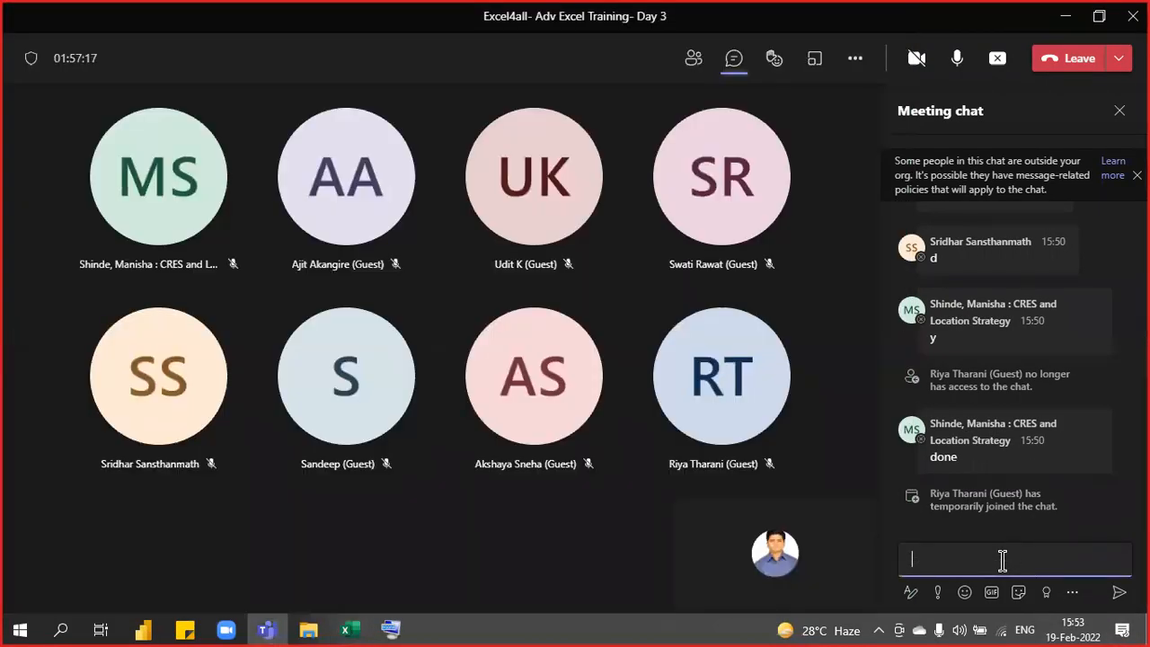
key("Return")
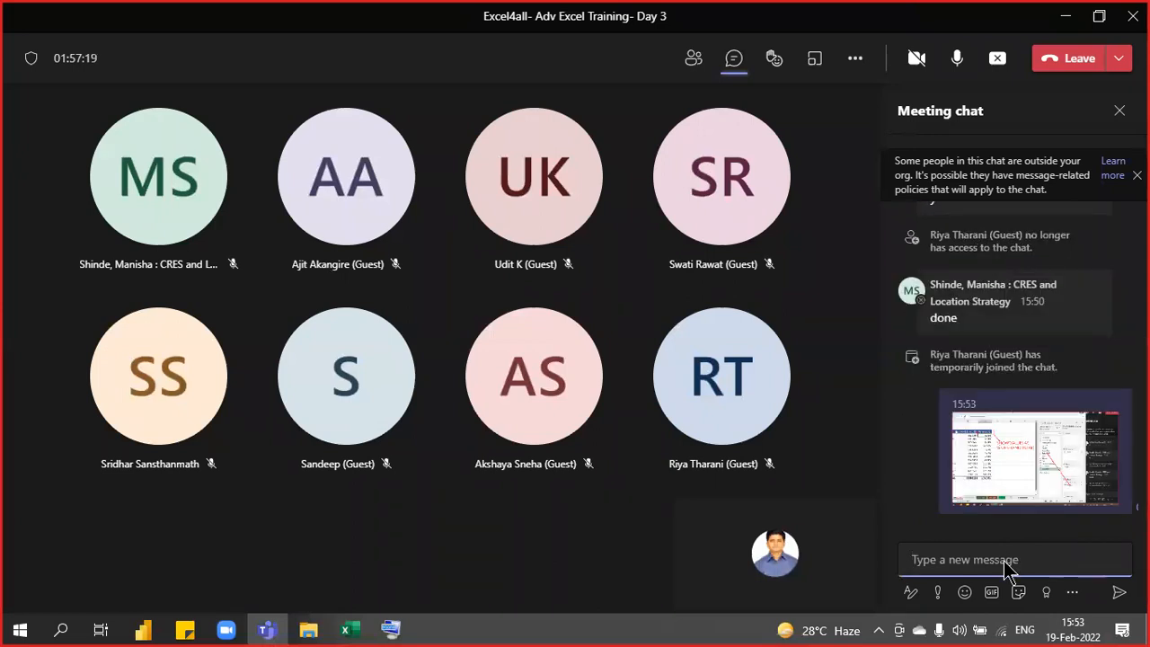
key("alt+Tab")
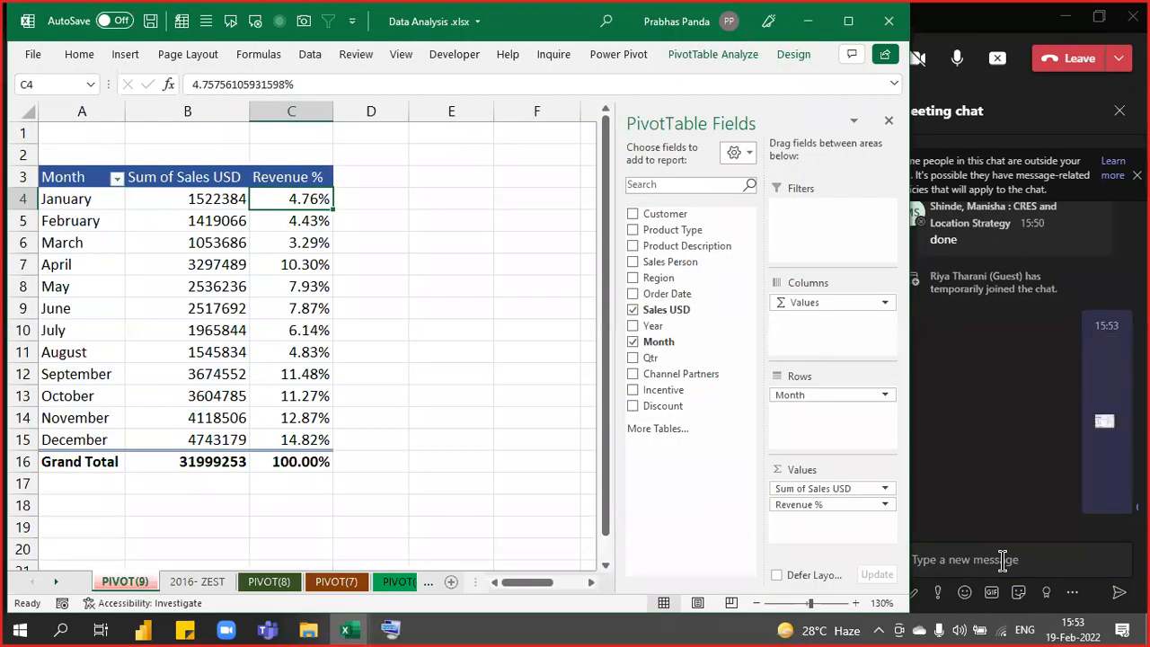
Send the annotated screenshot to the Teams meeting chat a second time and go back to the Data Analysis workbook.
left_click(1002, 558)
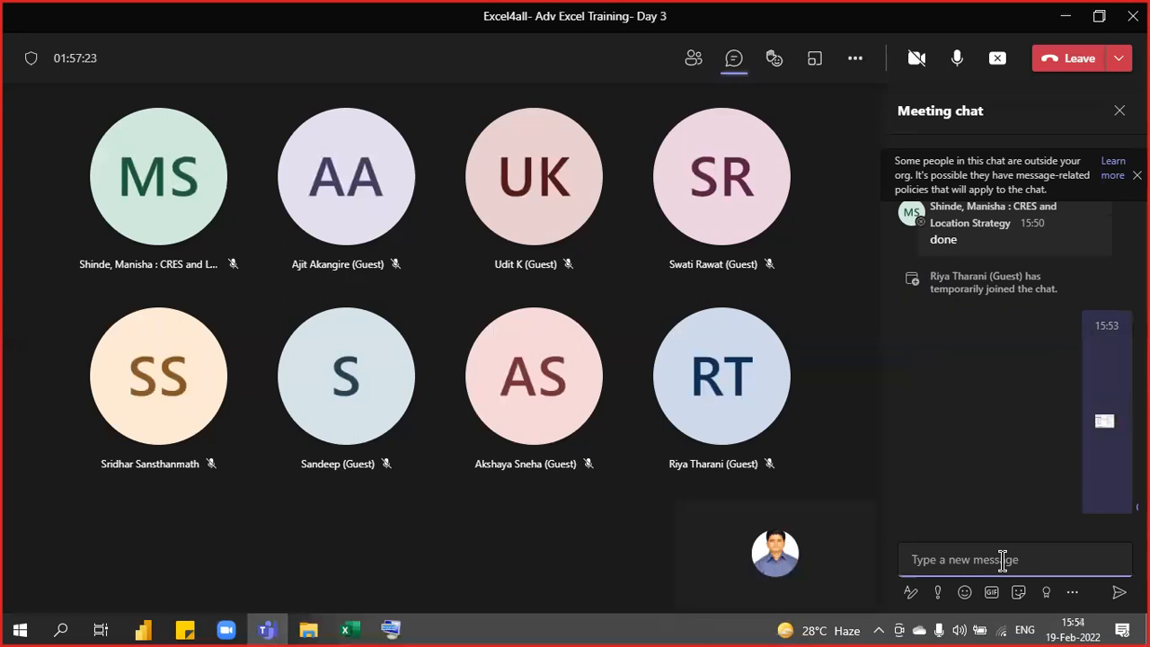
key("ctrl+v")
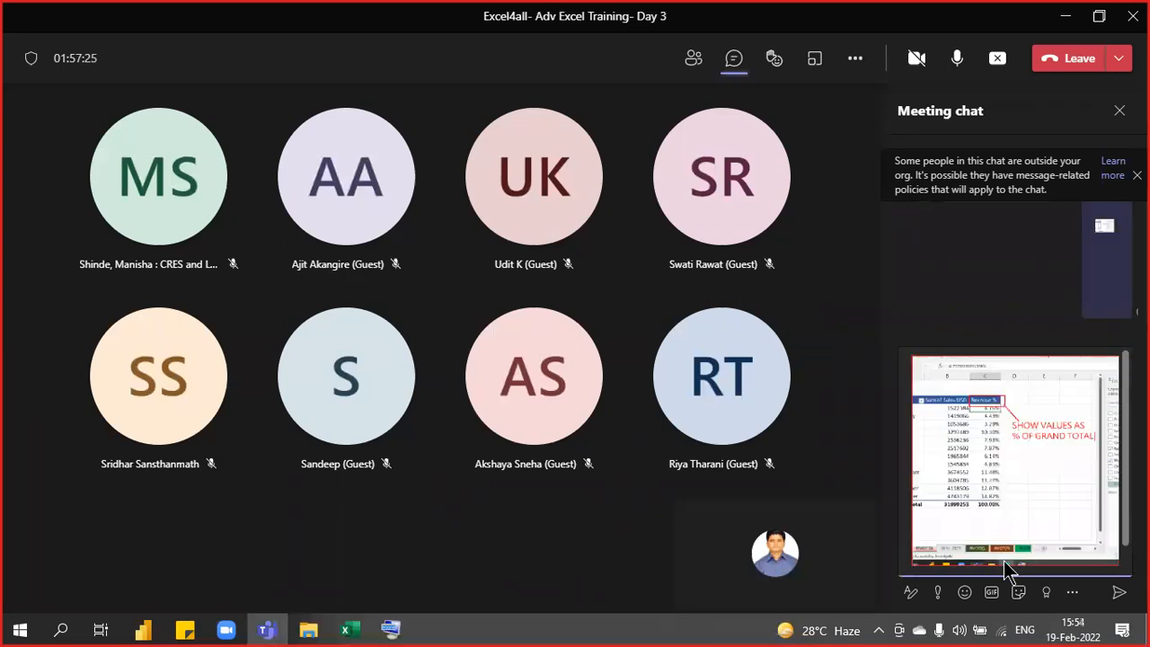
key("Return")
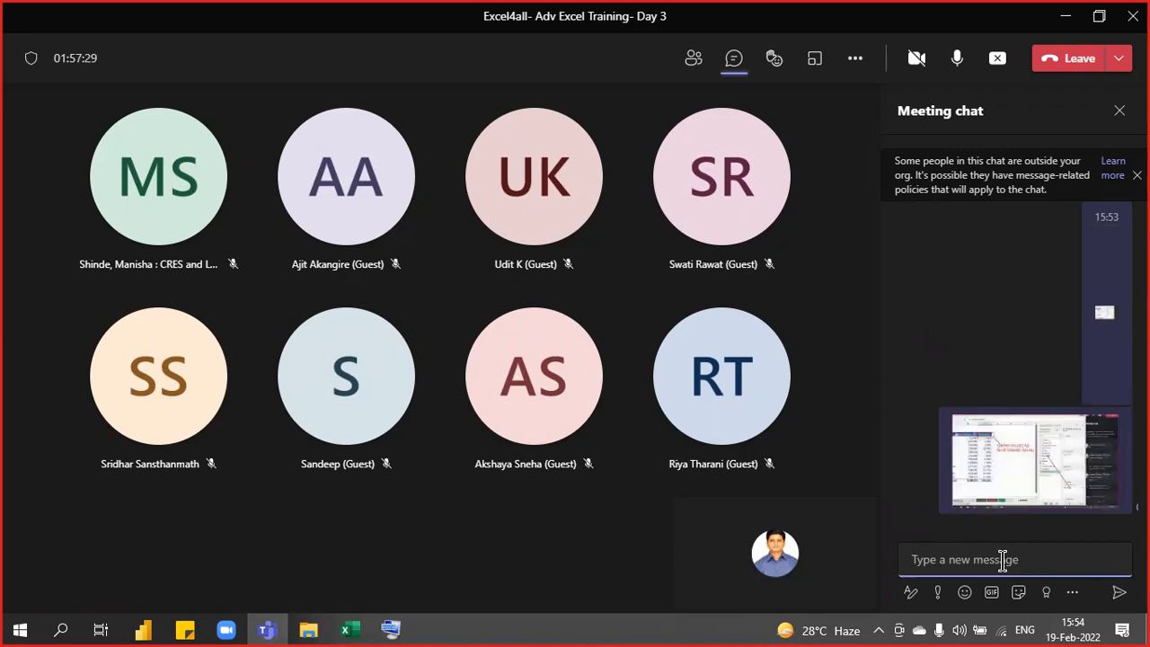
key("alt+Tab")
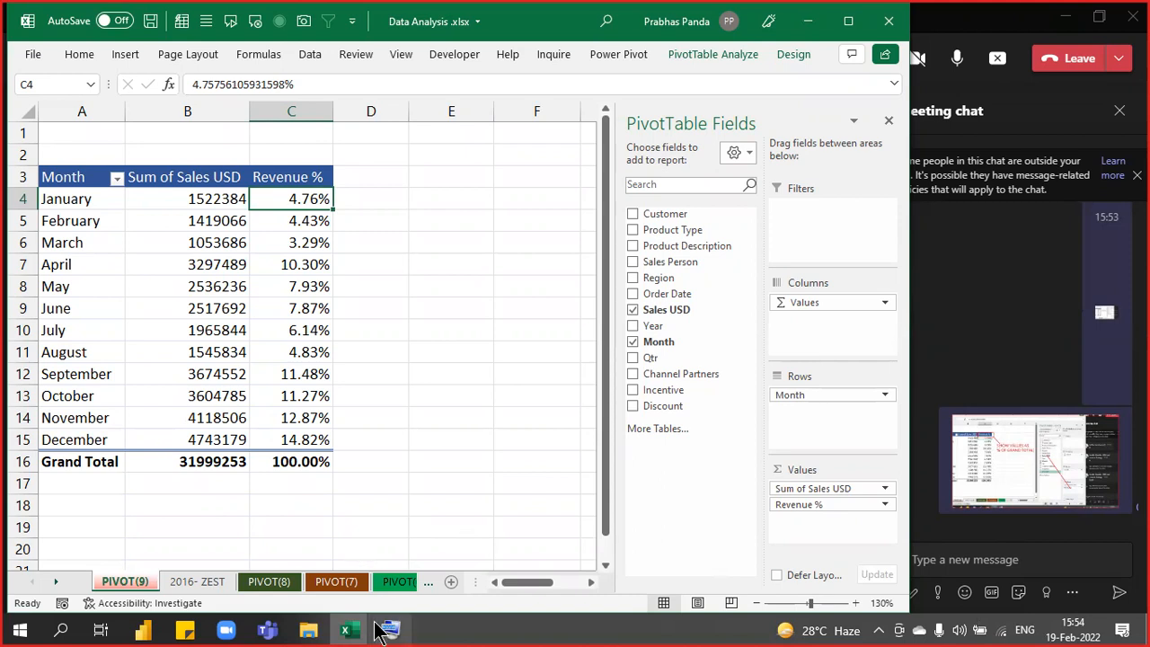
Switch to the Corp Case Studies workbook and select the Growth column to examine it.
mouse_move(350, 627)
left_click(415, 572)
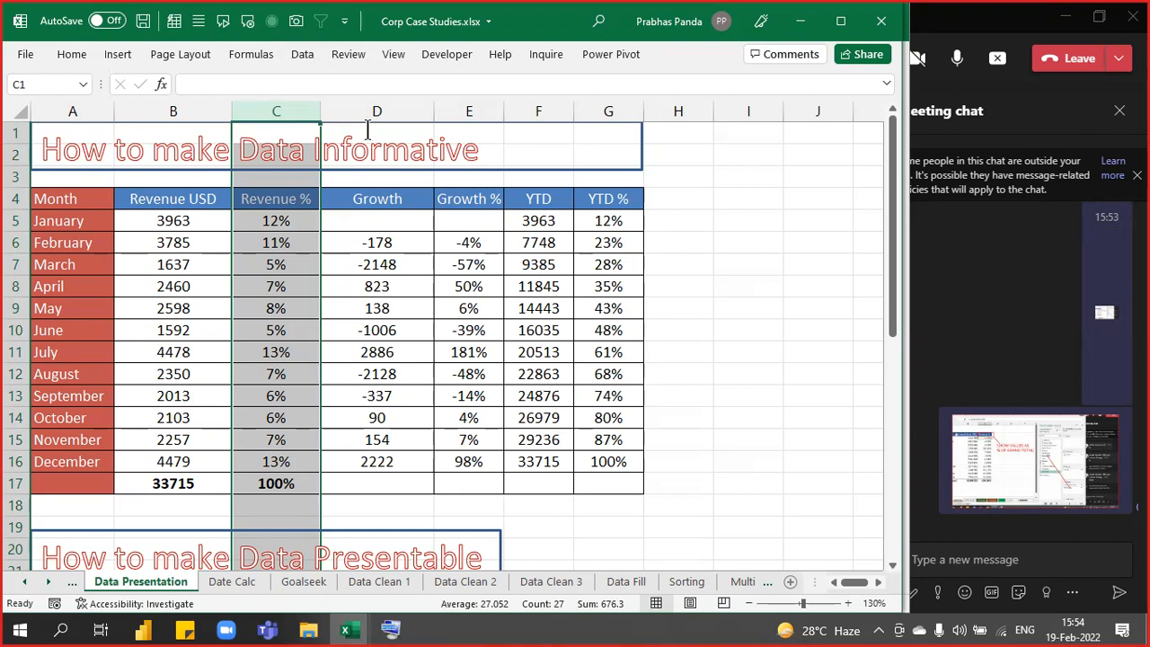
left_click(378, 103)
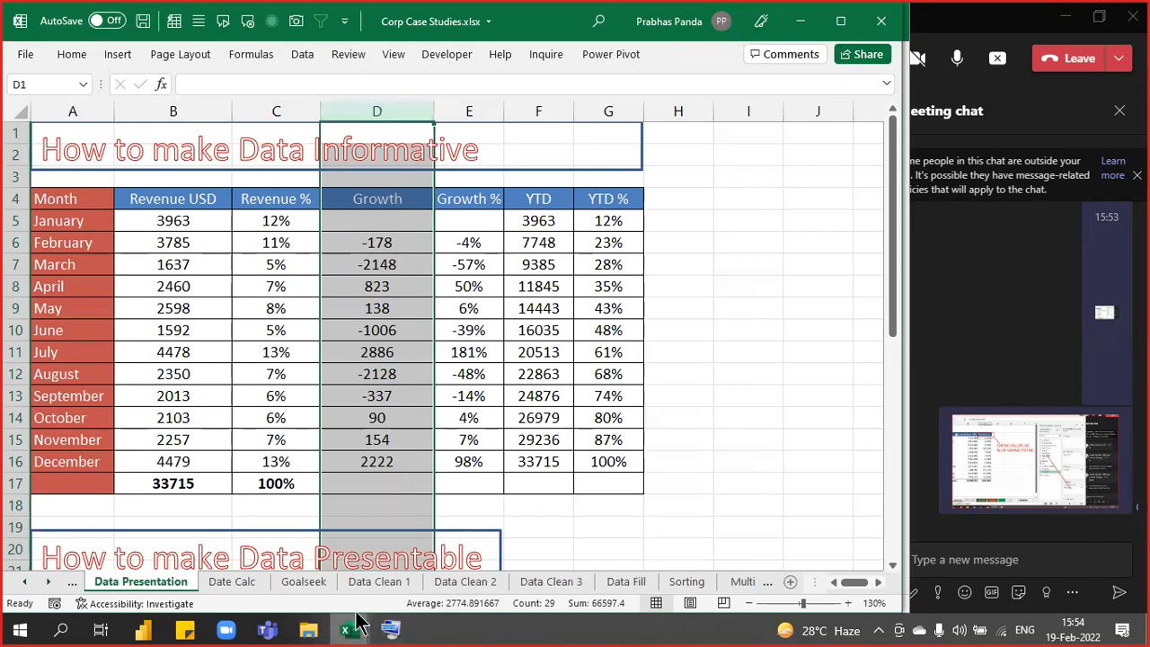
Return to the Data Analysis workbook and add Sales USD to the pivot table's values after Revenue %.
mouse_move(344, 629)
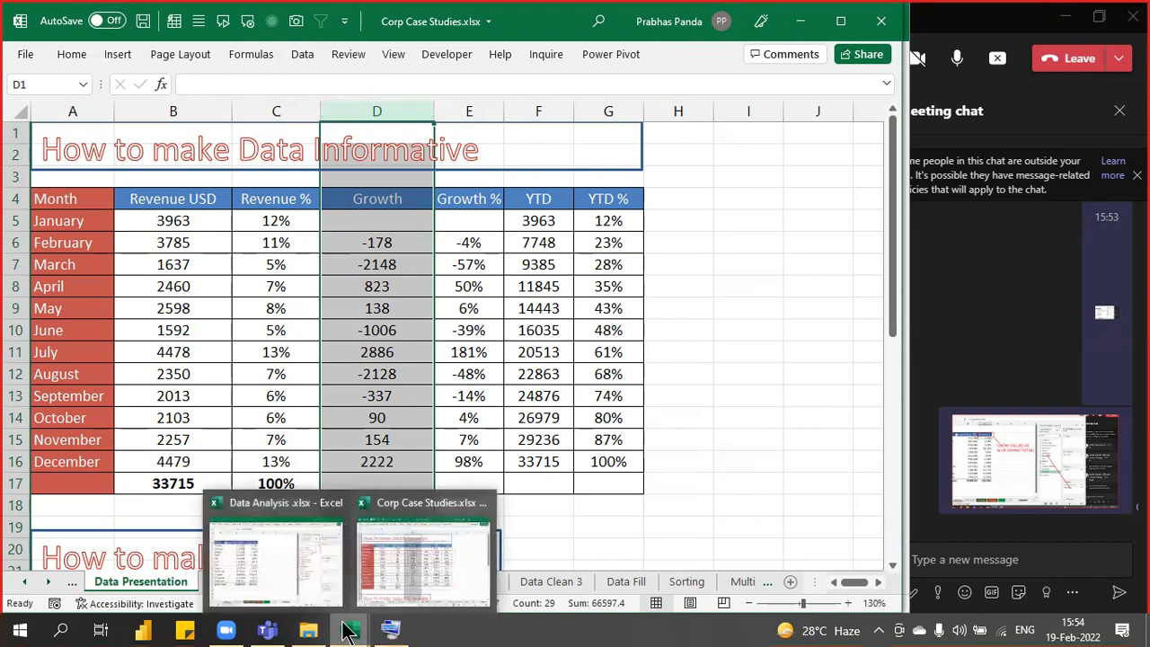
left_click(253, 540)
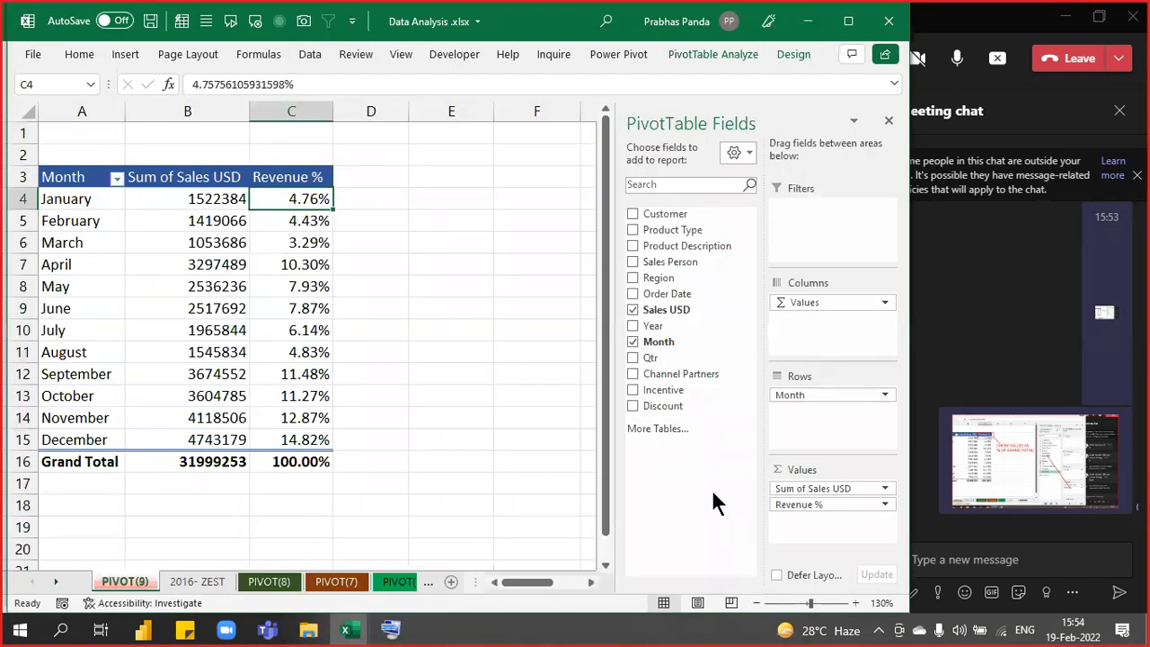
left_click_drag(689, 311, 854, 548)
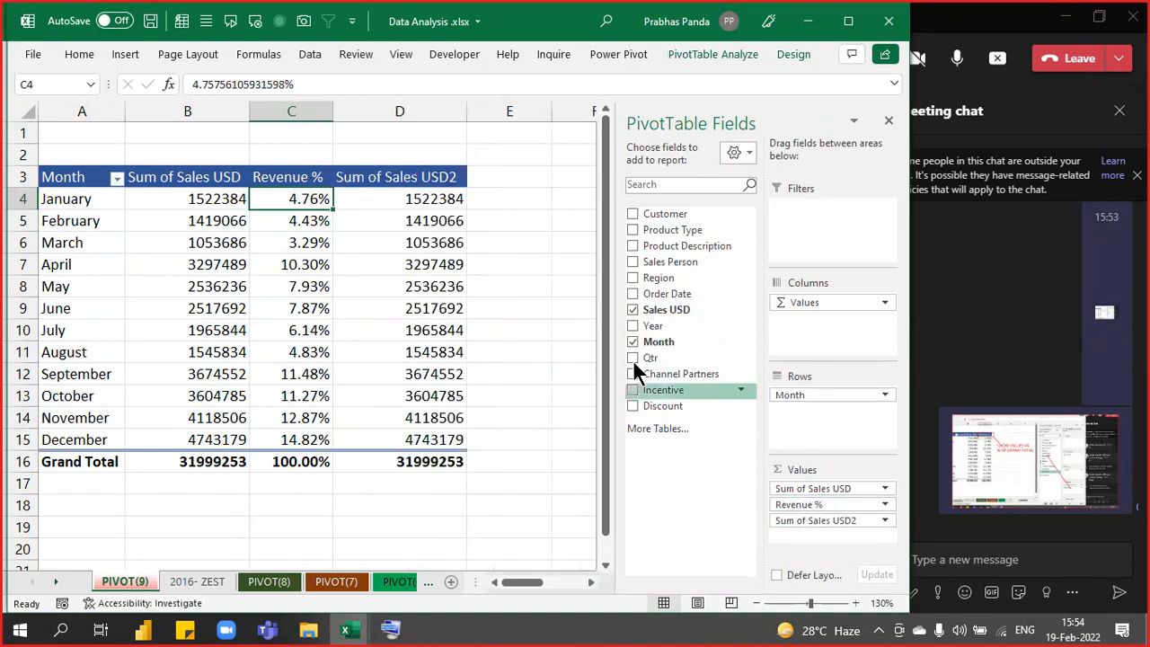
Show the Sum of Sales USD2 values as Difference From the previous Month, and agree to turn off AutoSort/AutoShow.
left_click(382, 177)
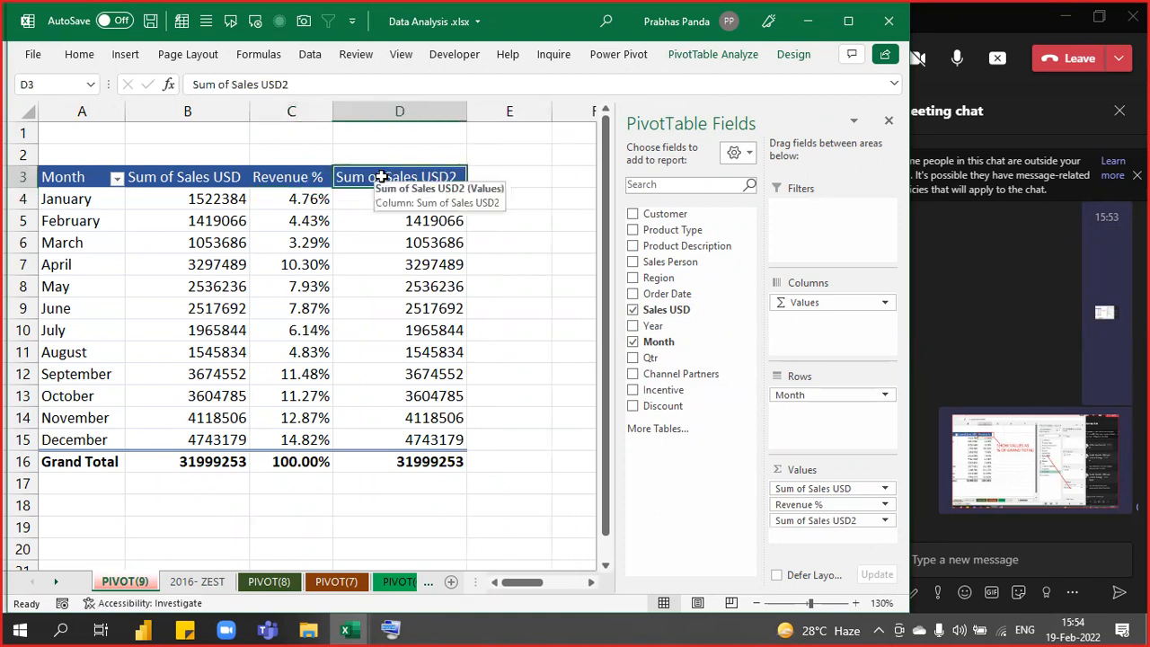
right_click(381, 176)
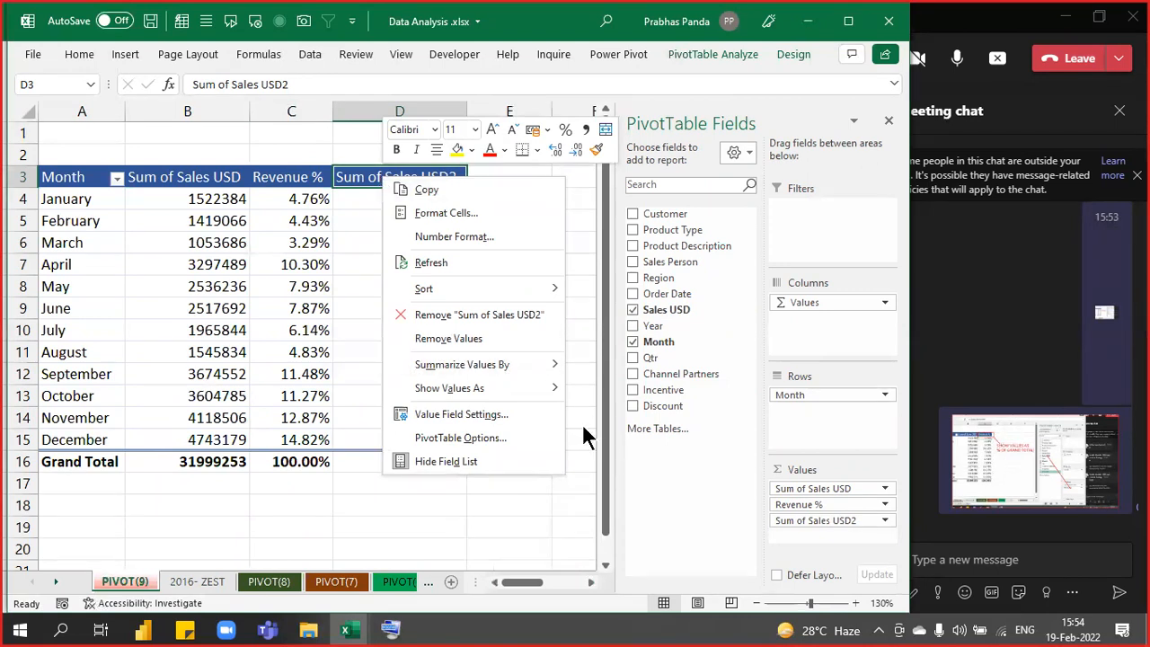
mouse_move(550, 395)
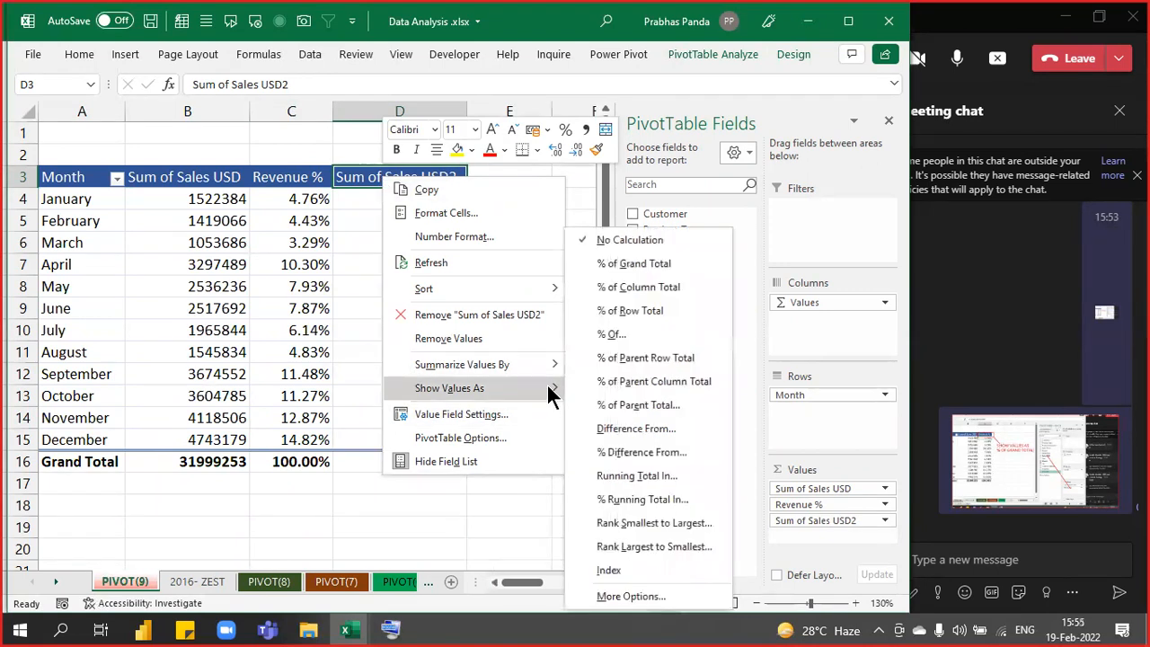
left_click(626, 429)
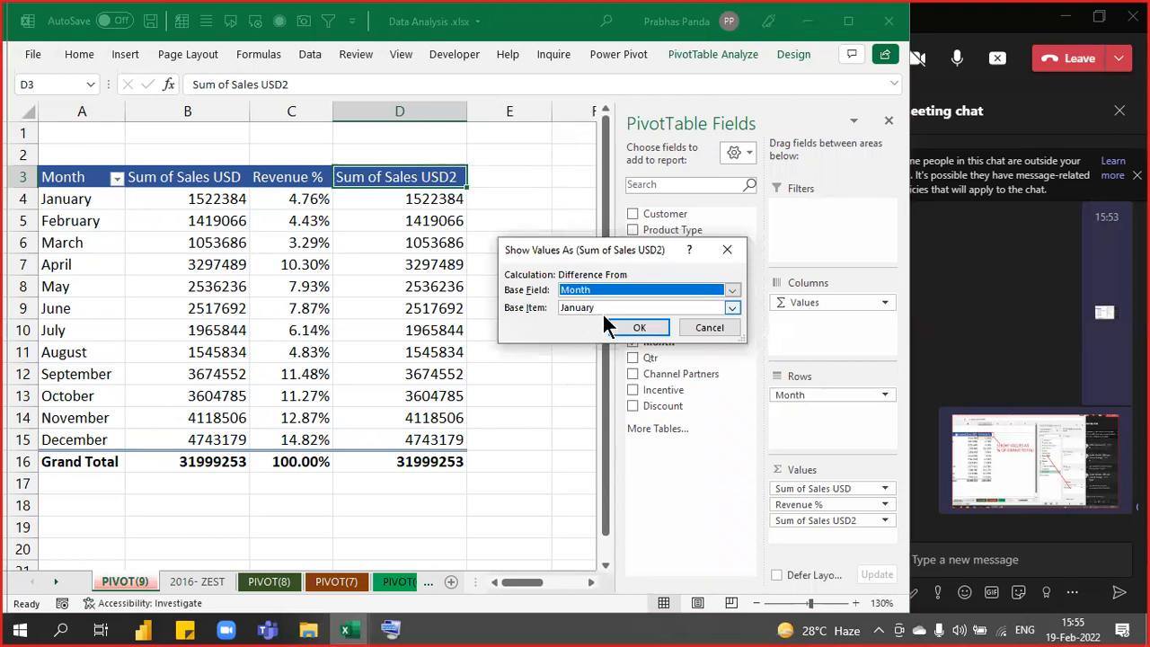
left_click(733, 306)
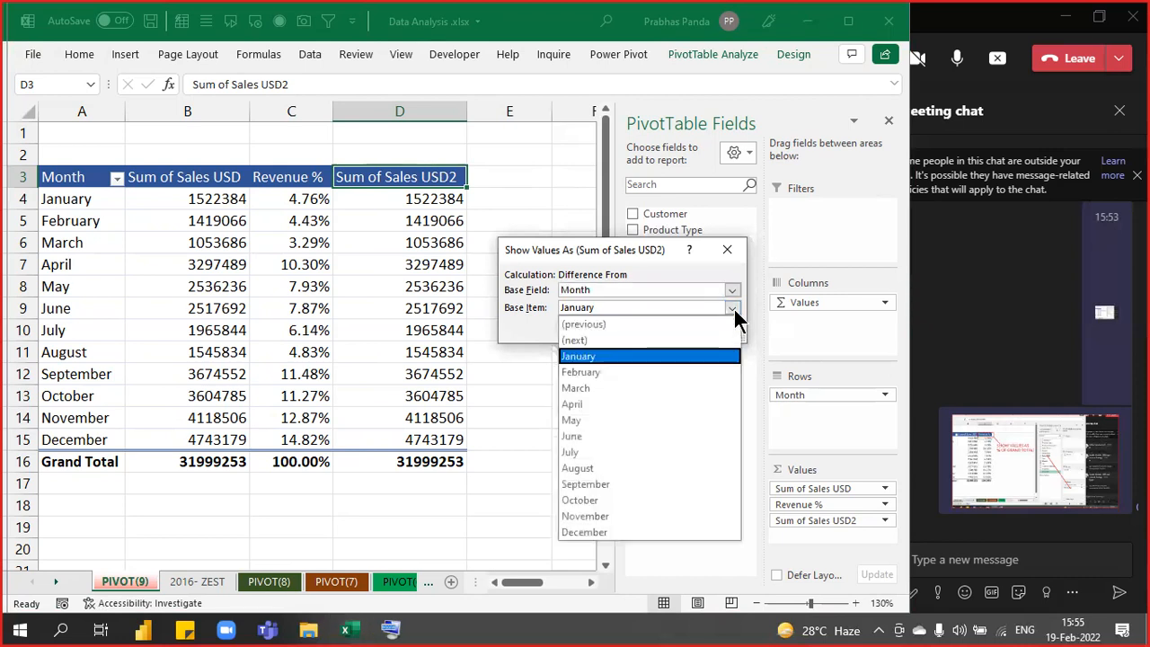
left_click(588, 324)
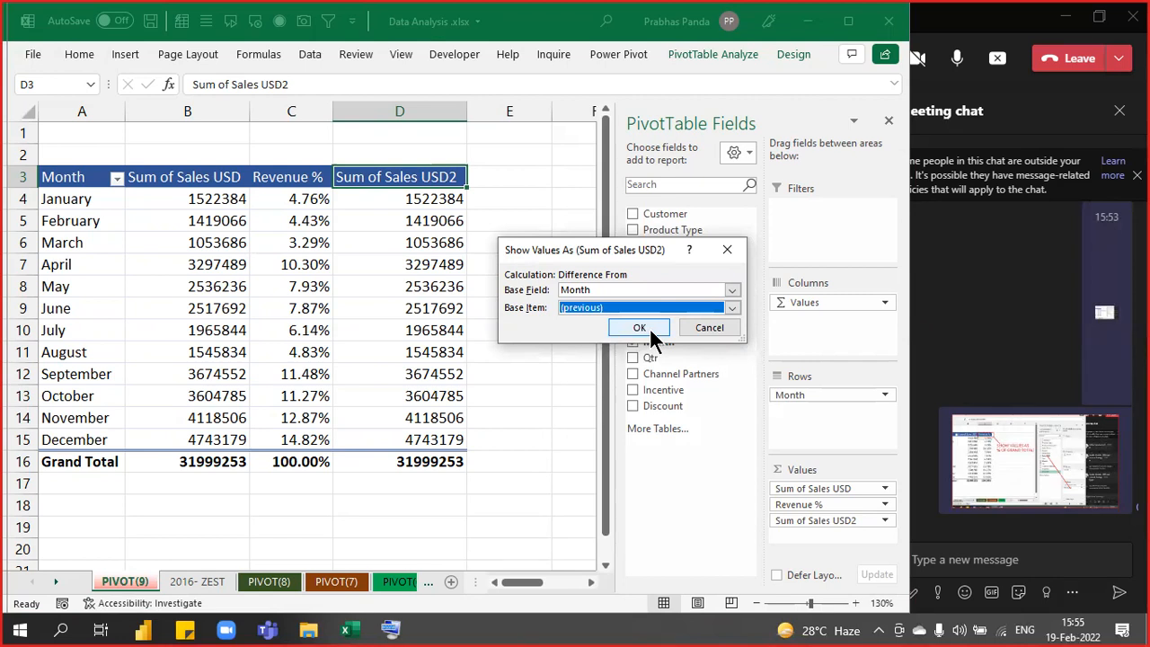
left_click(640, 329)
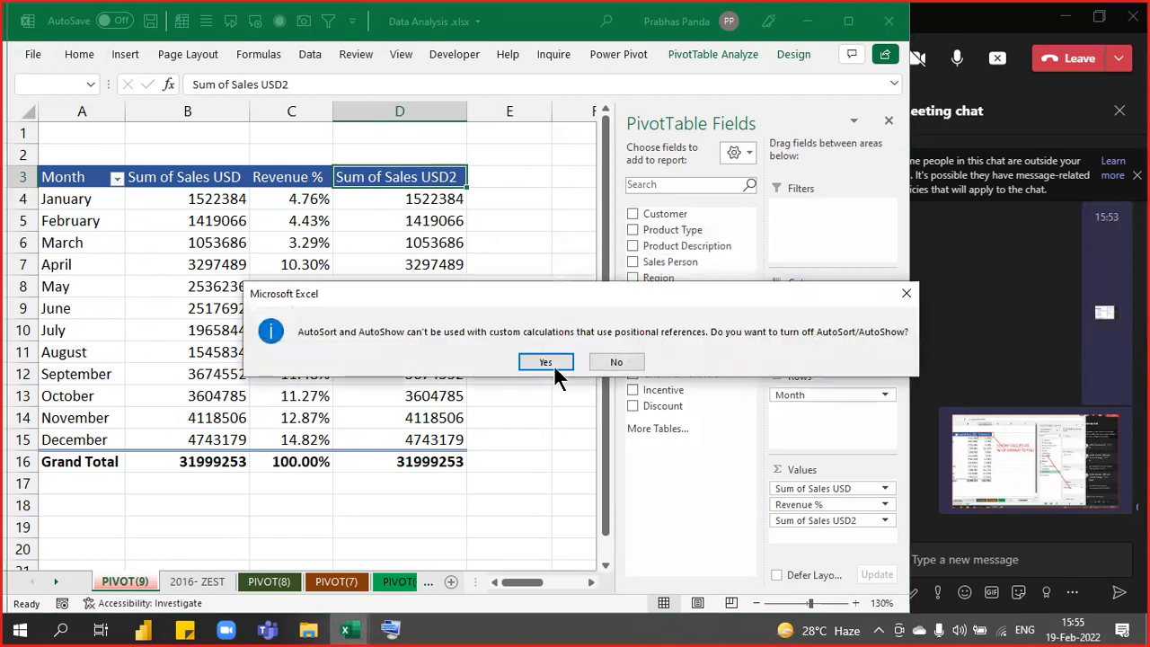
left_click(544, 363)
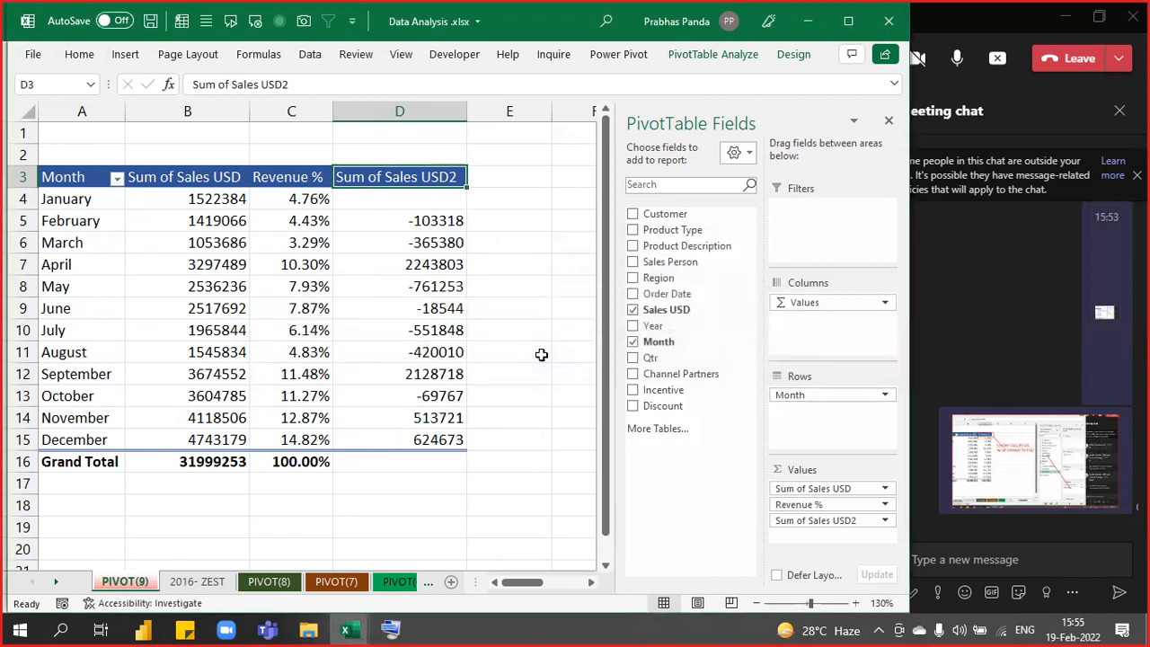
Rename the Sum of Sales USD2 heading to growth and try to capitalize it as Growth.
type("growth")
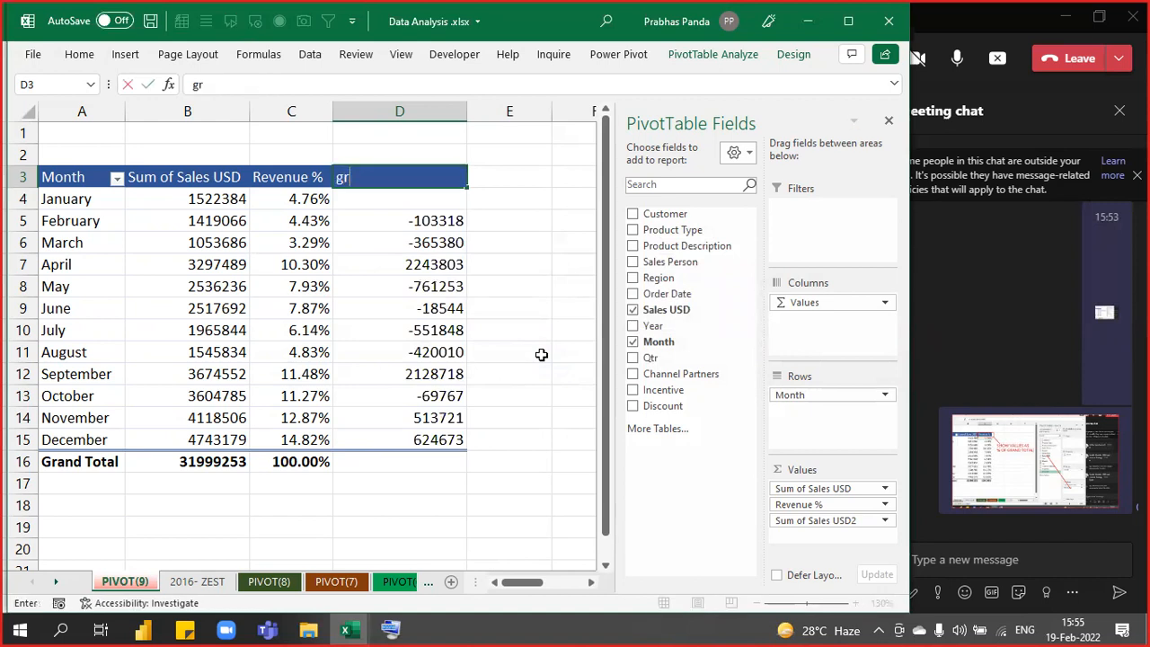
key("Return")
key("Up")
type("Growth")
key("Return")
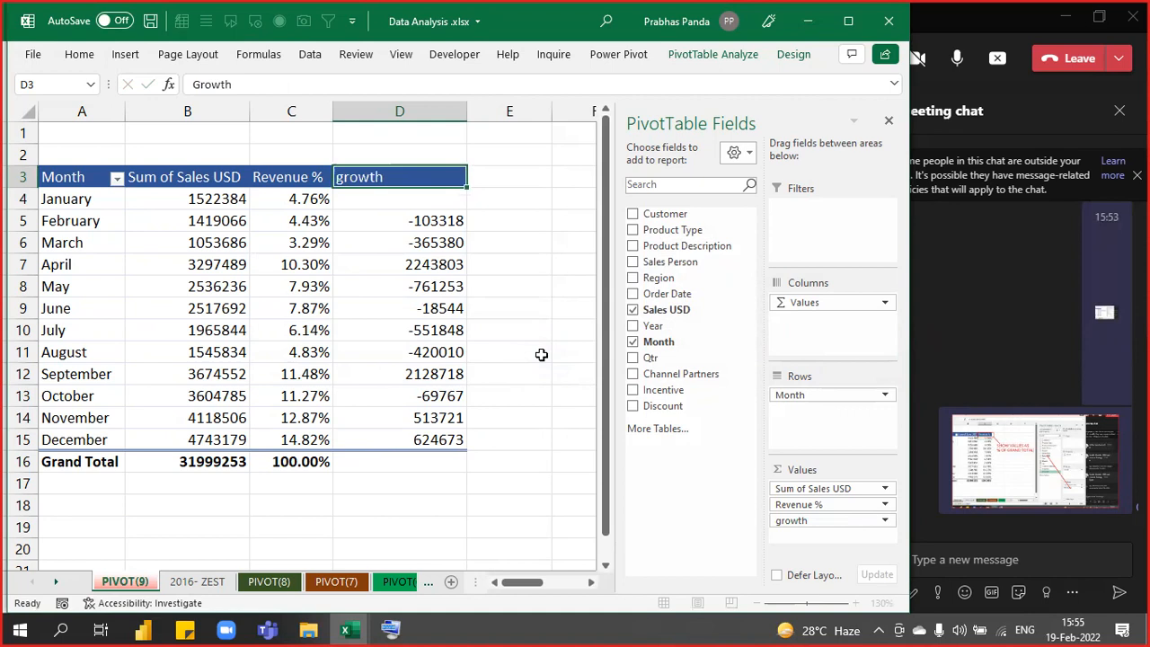
key("Up")
type("Growth")
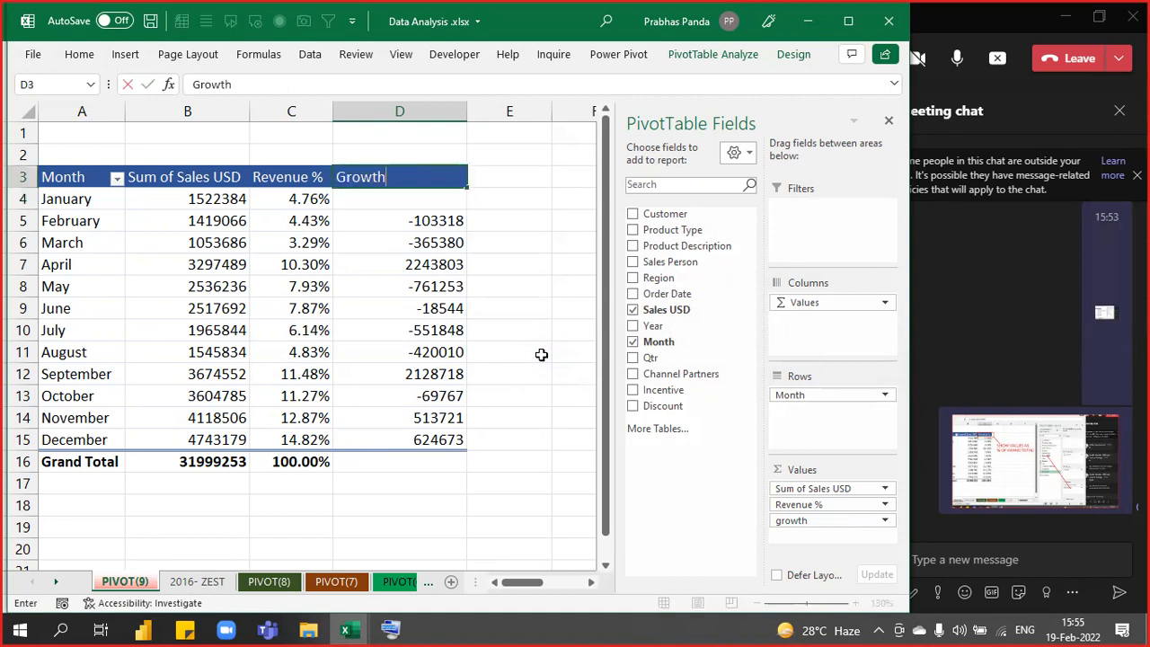
key("Return")
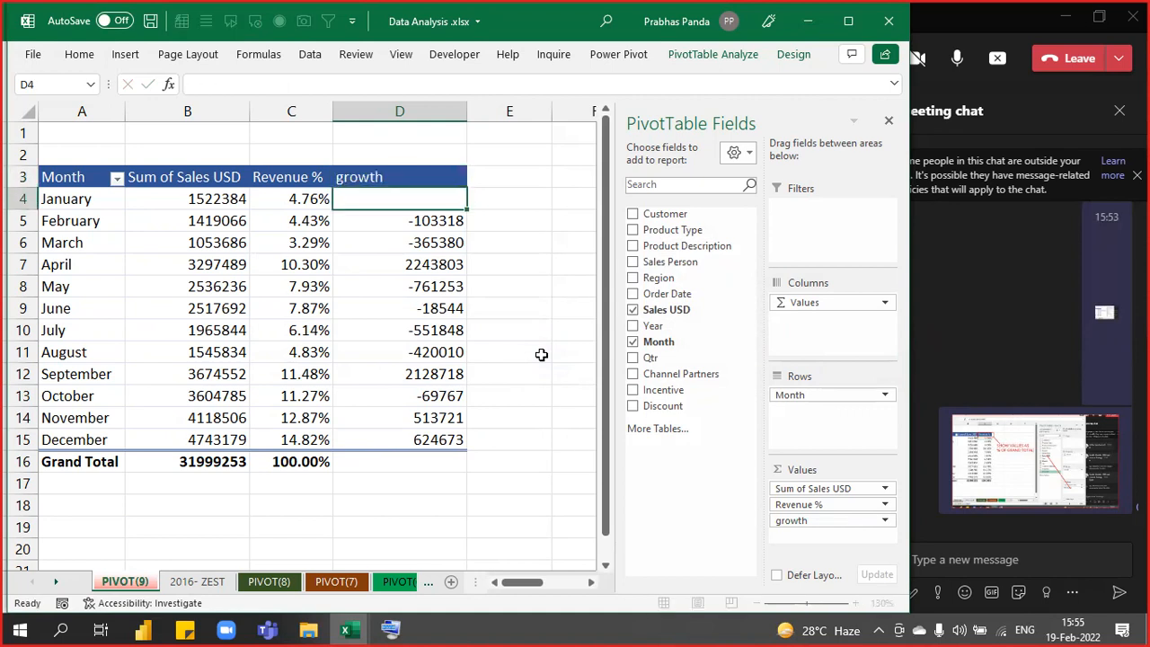
key("Up")
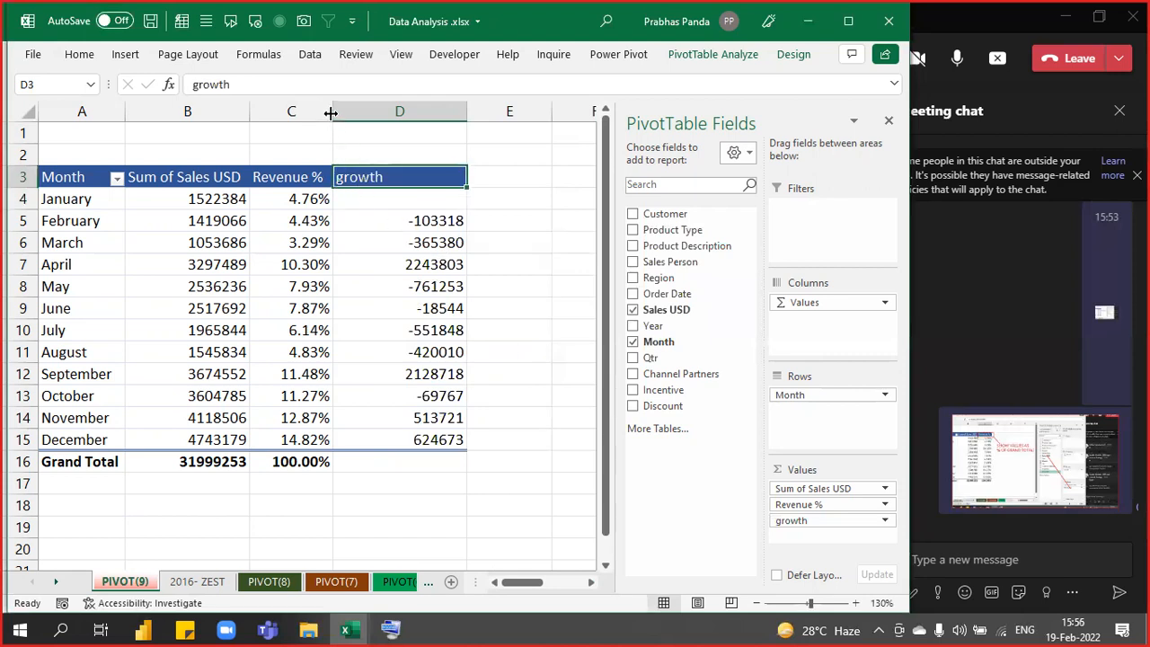
Autofit the width of the growth column.
left_click(398, 286)
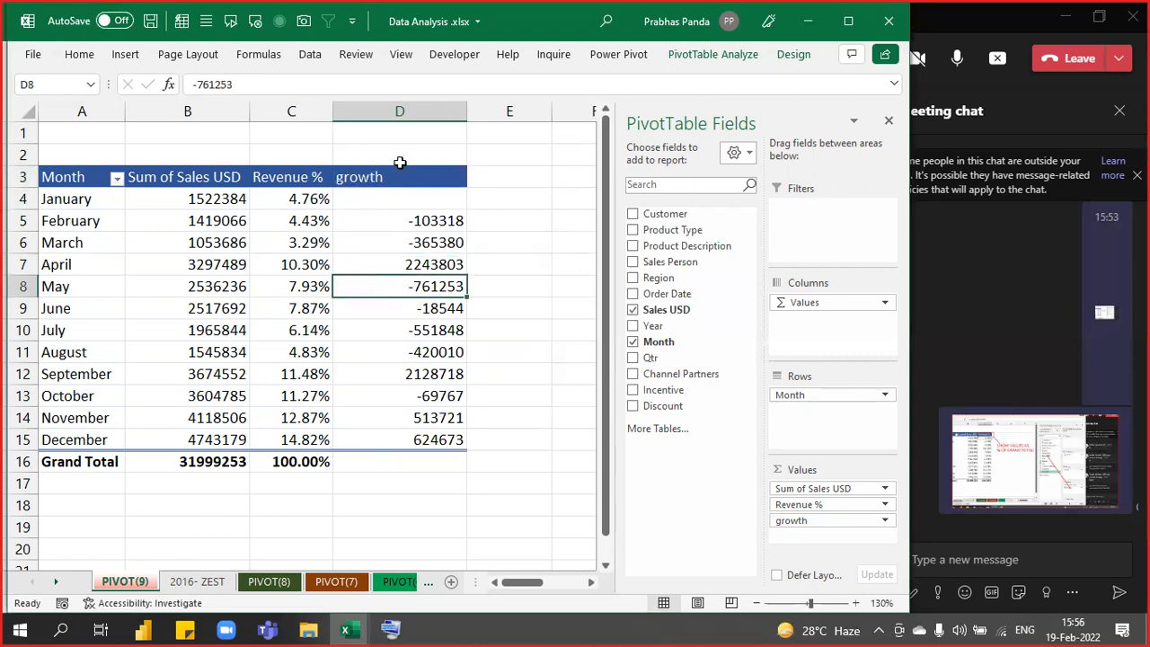
double_click(464, 101)
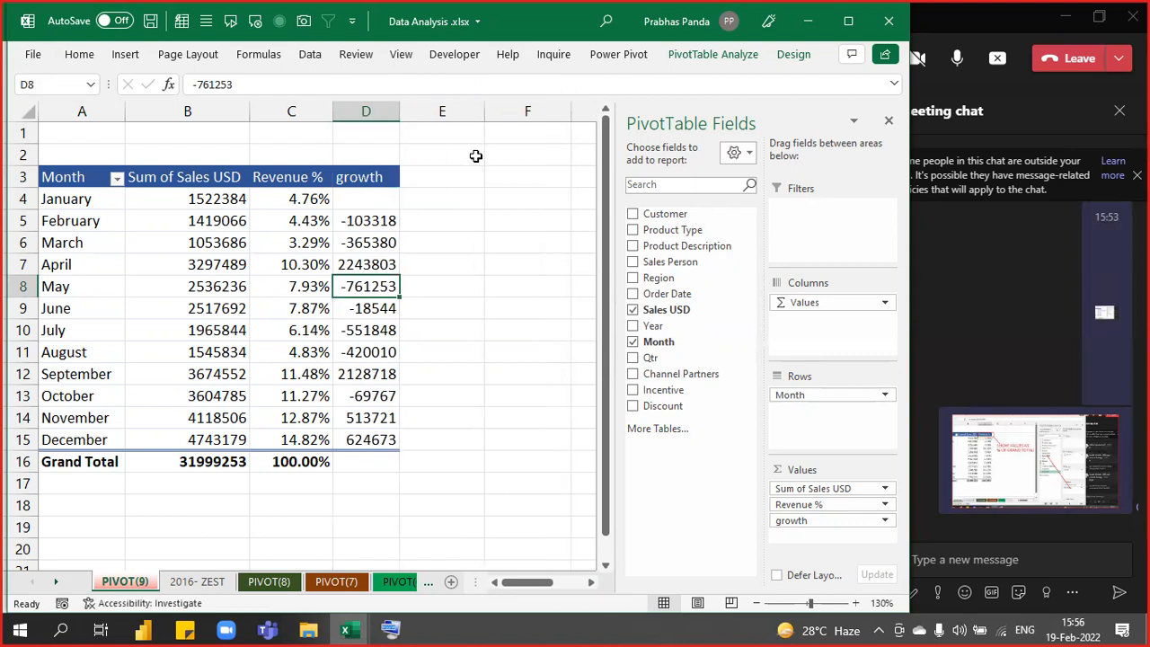
Try to set the growth field's custom name to Growth in its Value Field Settings.
left_click(351, 177)
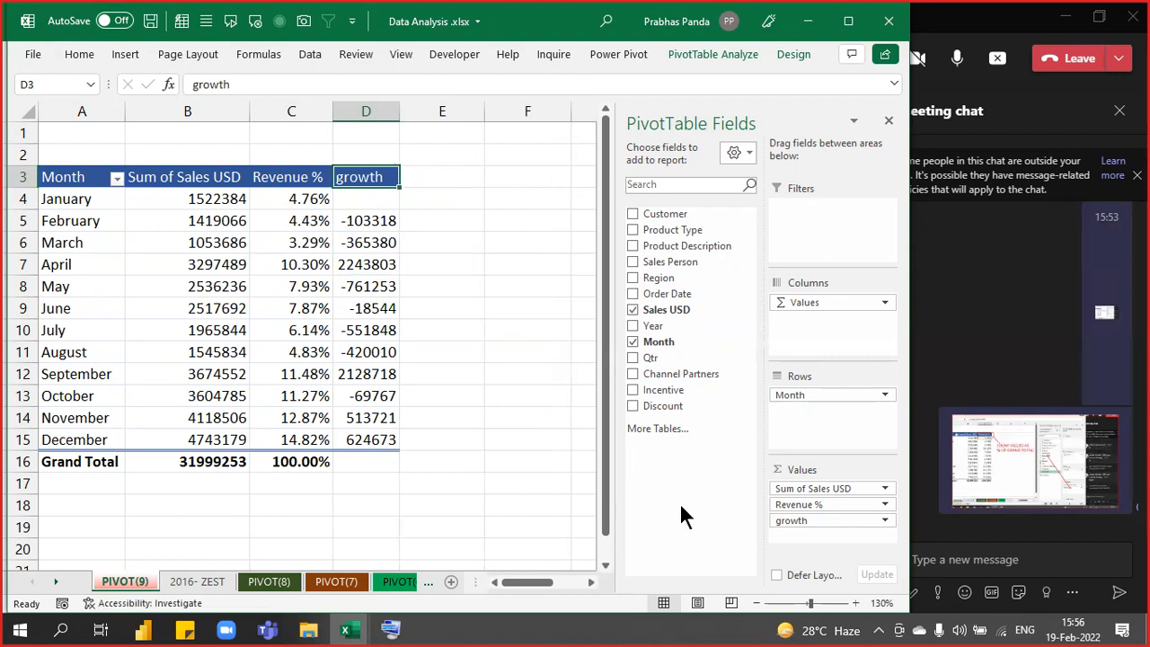
left_click(790, 521)
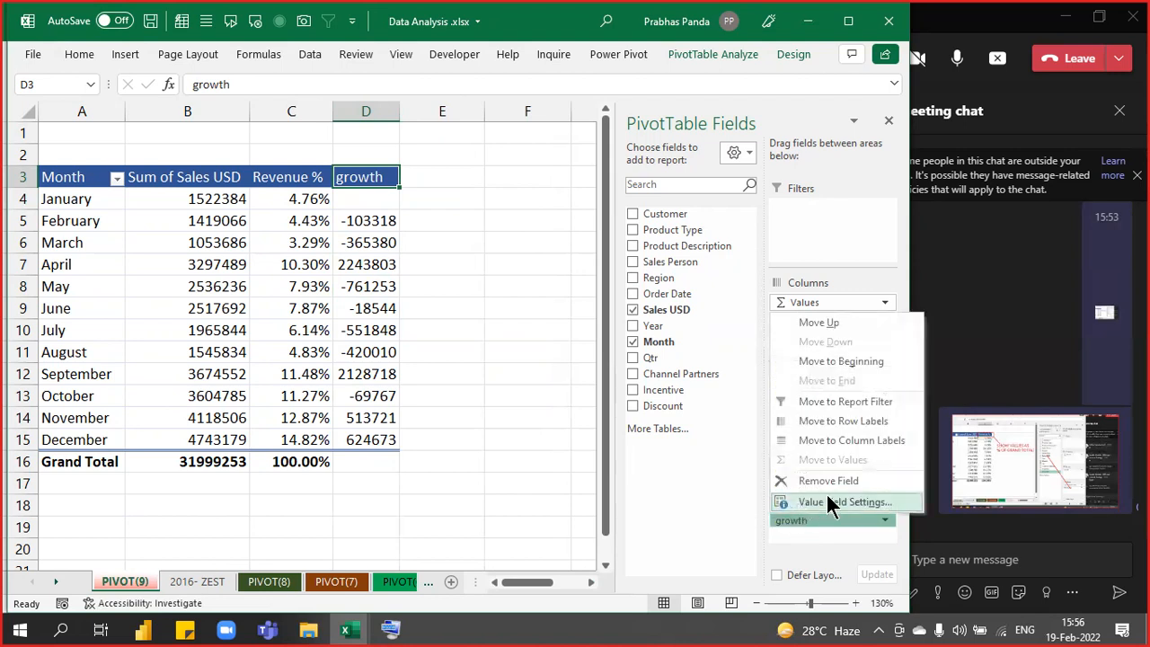
left_click(828, 503)
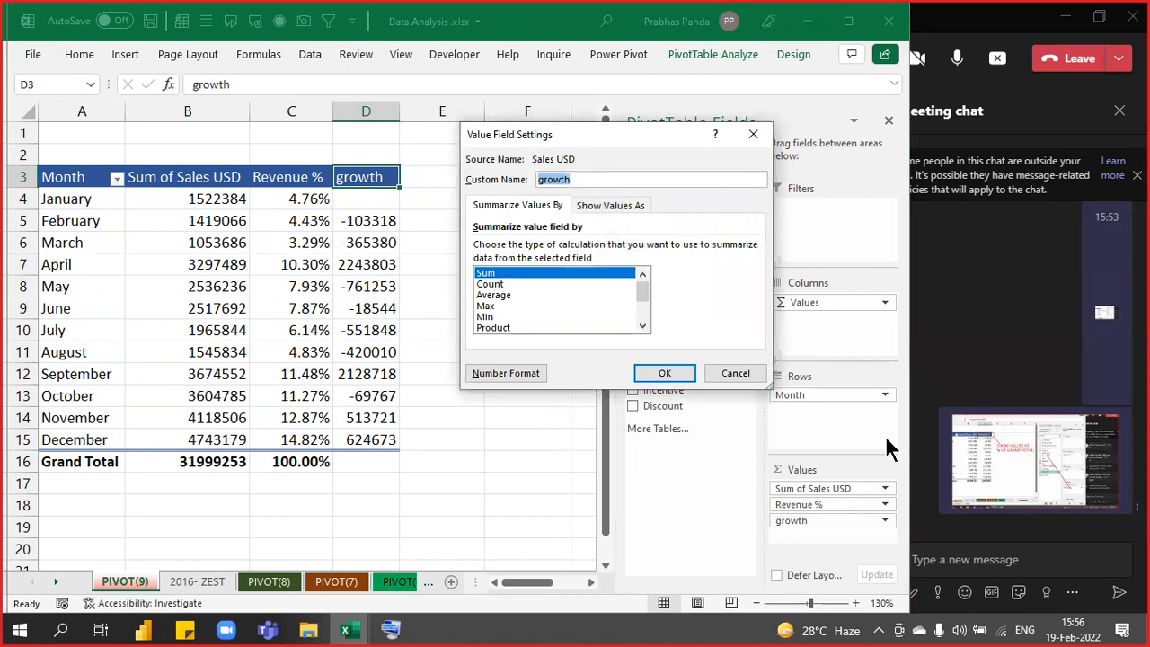
type("Growth")
left_click(653, 370)
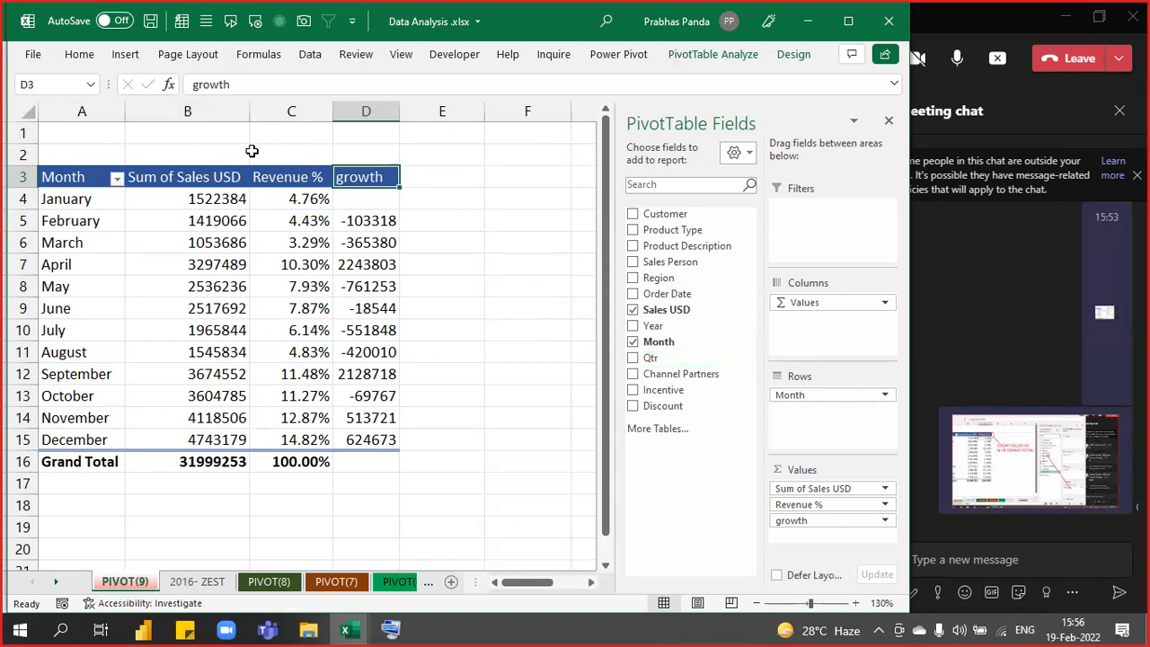
Try to clear the formatting of the growth heading cell in the pivot table.
left_click(291, 110)
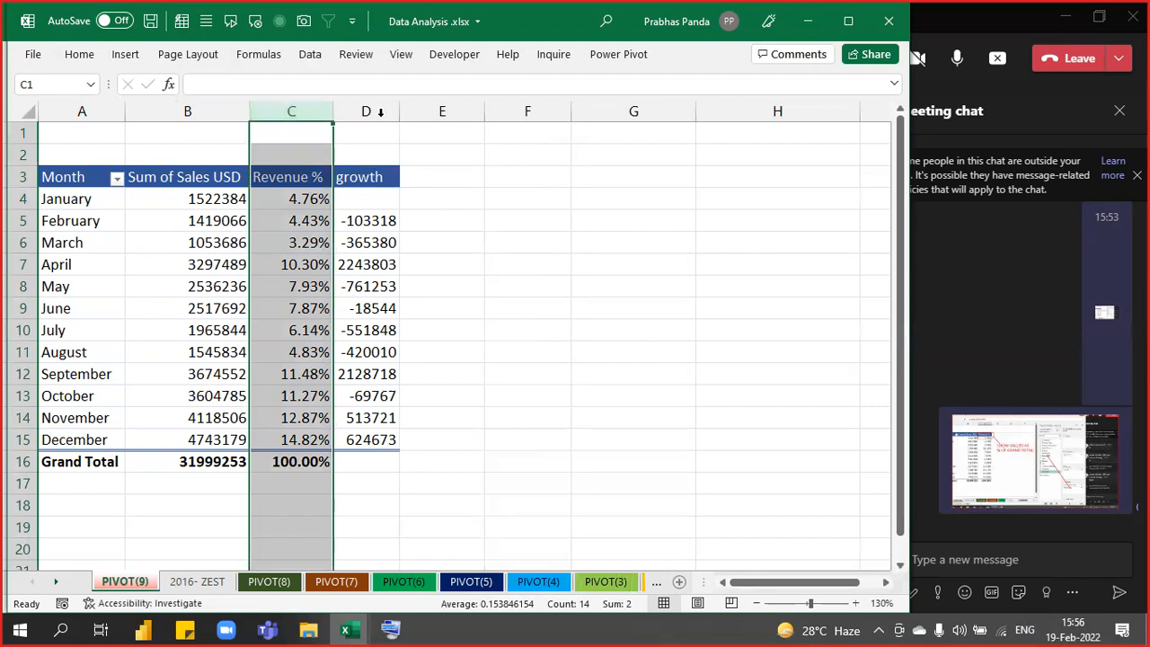
left_click(374, 109)
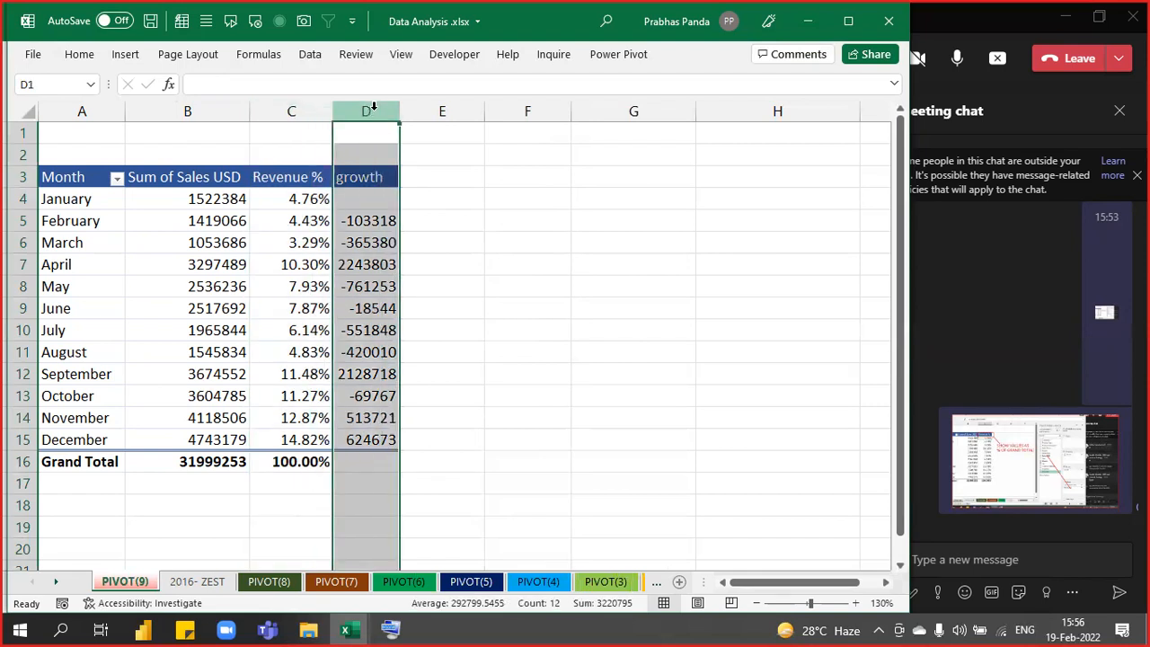
left_click(388, 177)
left_click(79, 54)
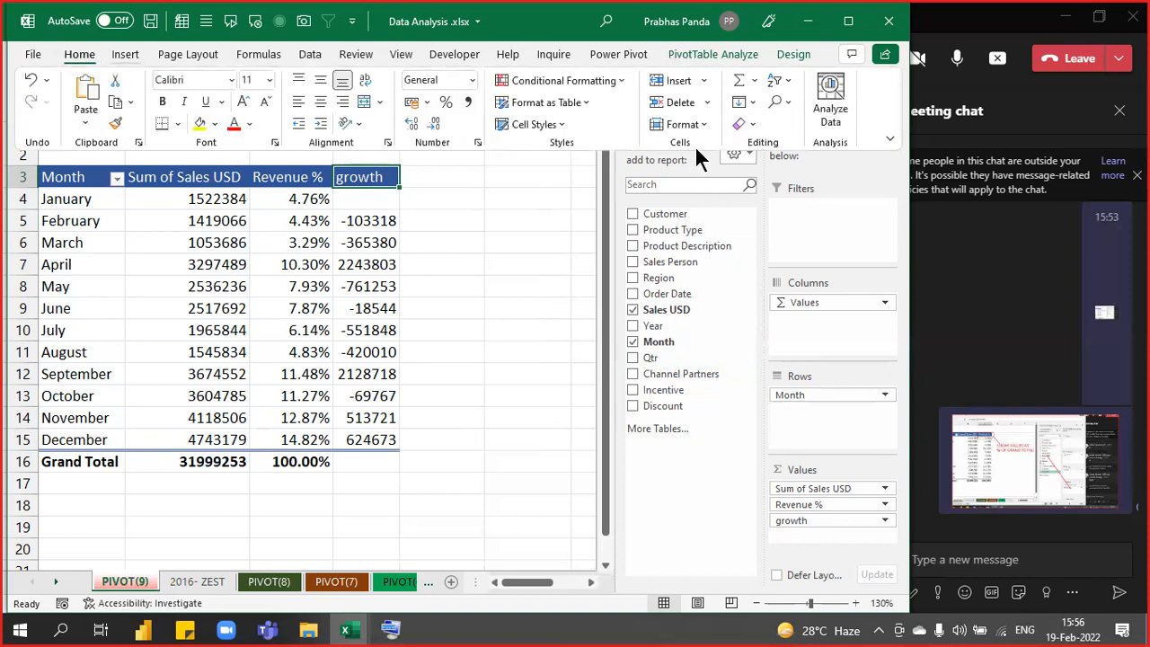
left_click(688, 124)
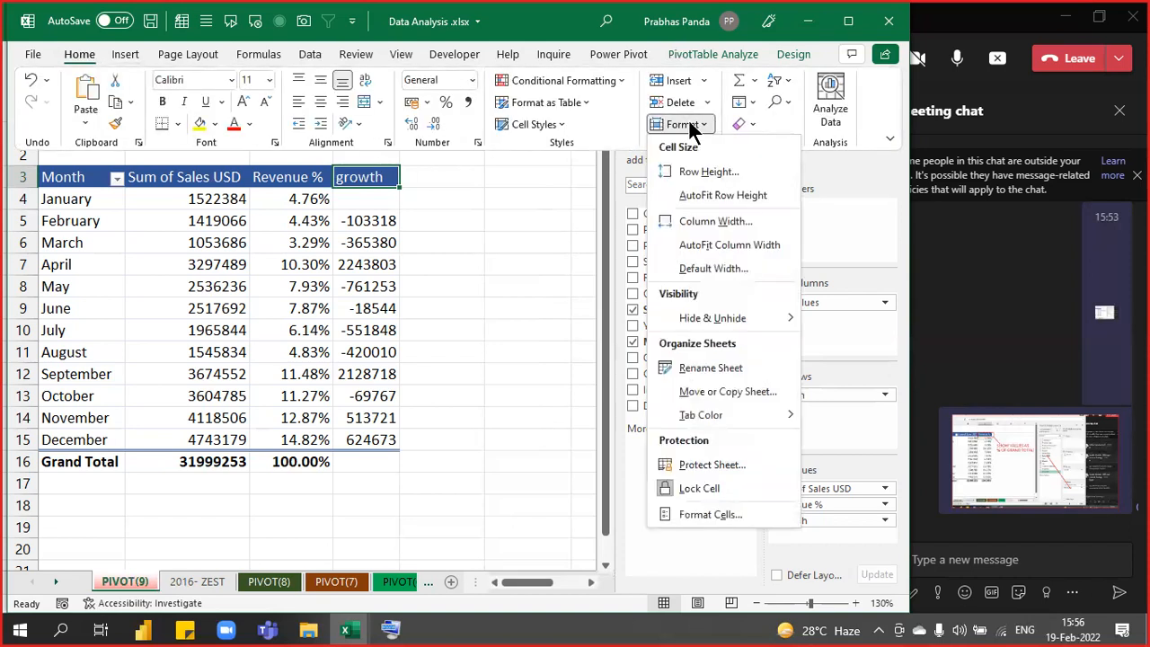
left_click(742, 124)
left_click(799, 171)
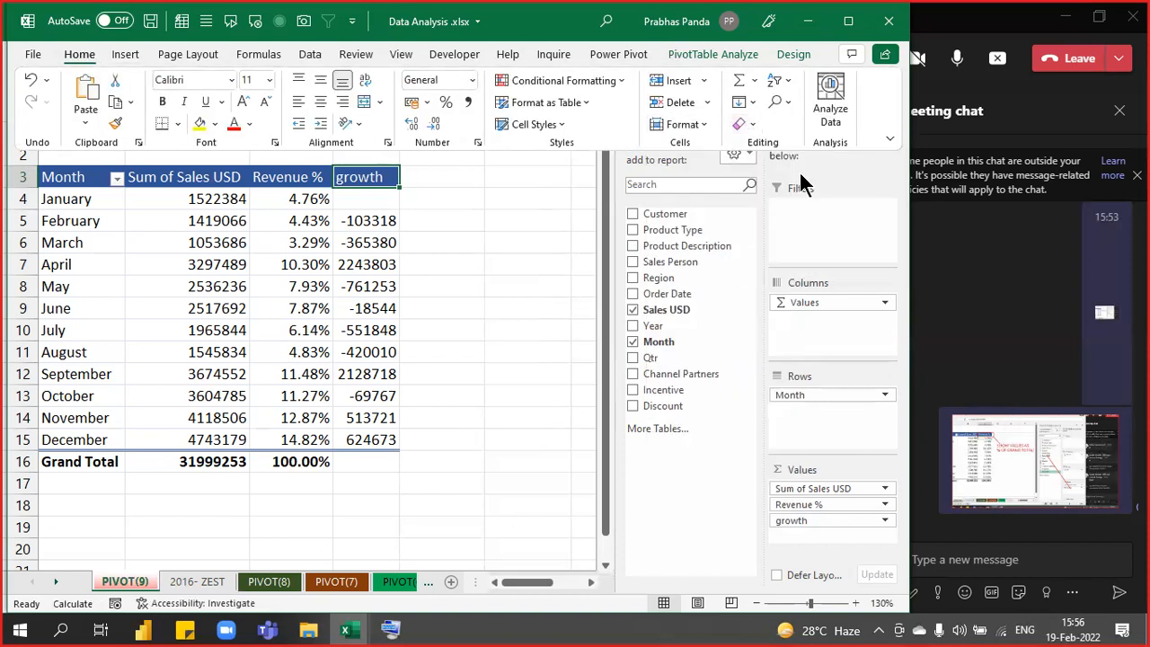
left_click(502, 235)
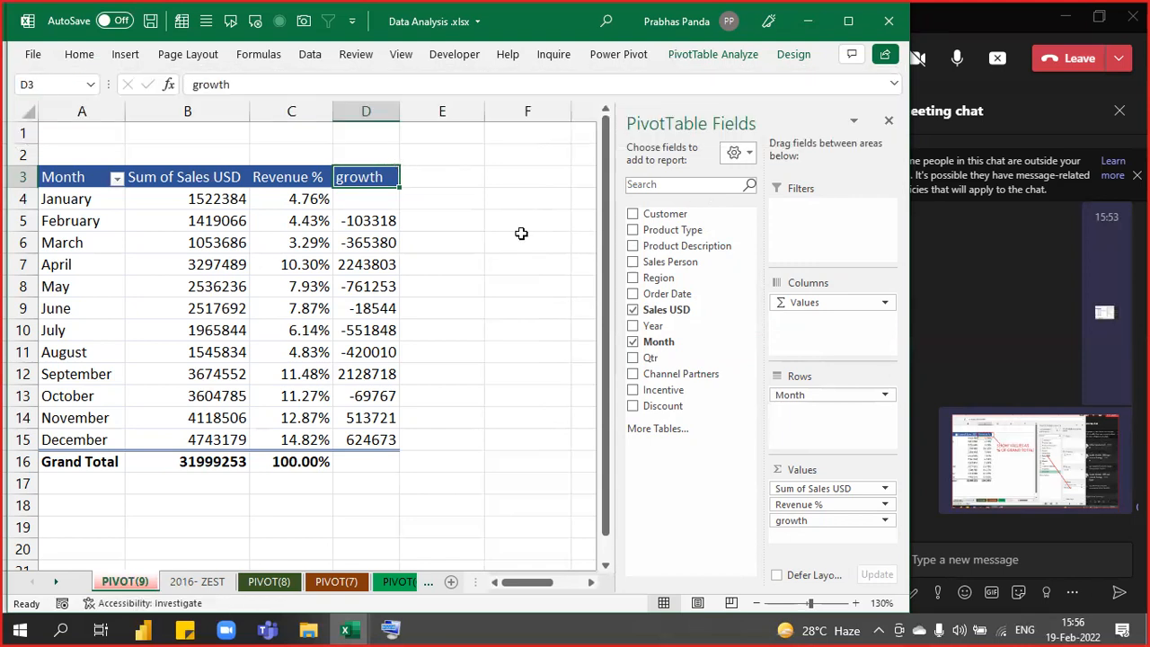
Rename the growth column heading to GROWTH in capitals.
type("G")
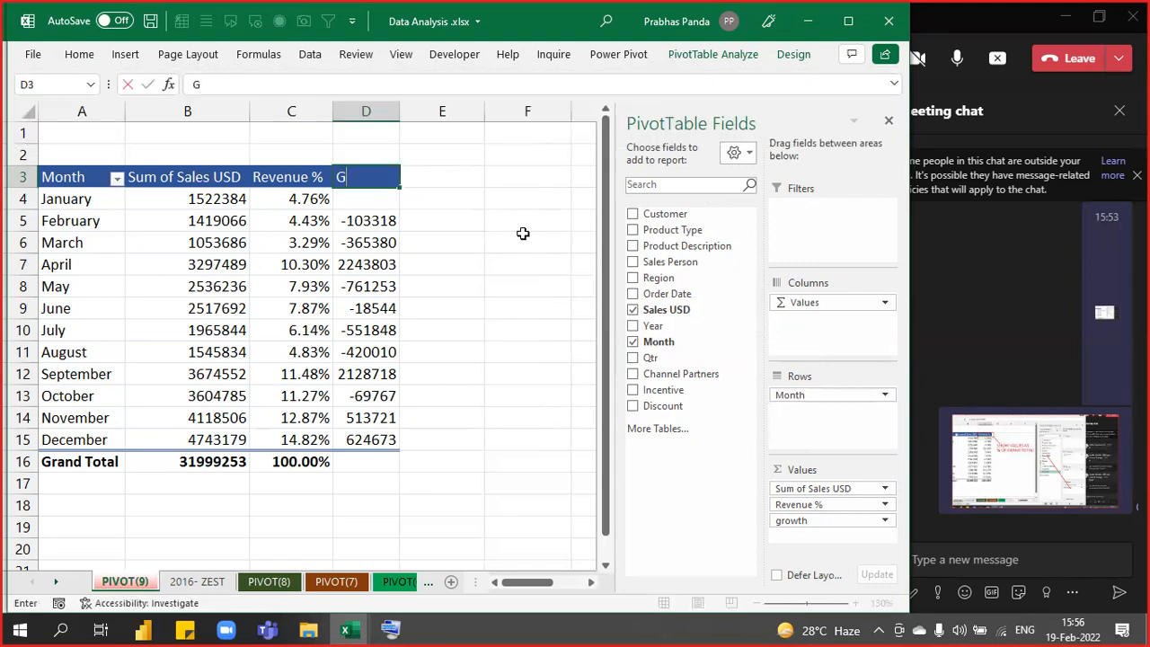
type("OROWTH")
key("Return")
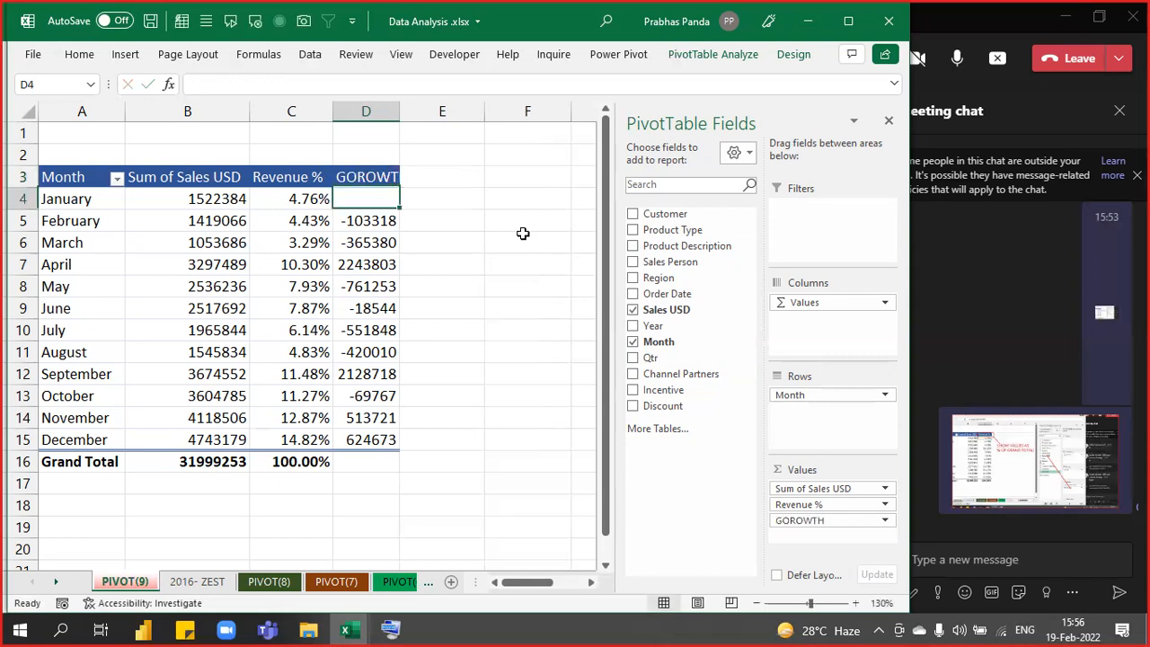
key("Up")
type("GROWTH")
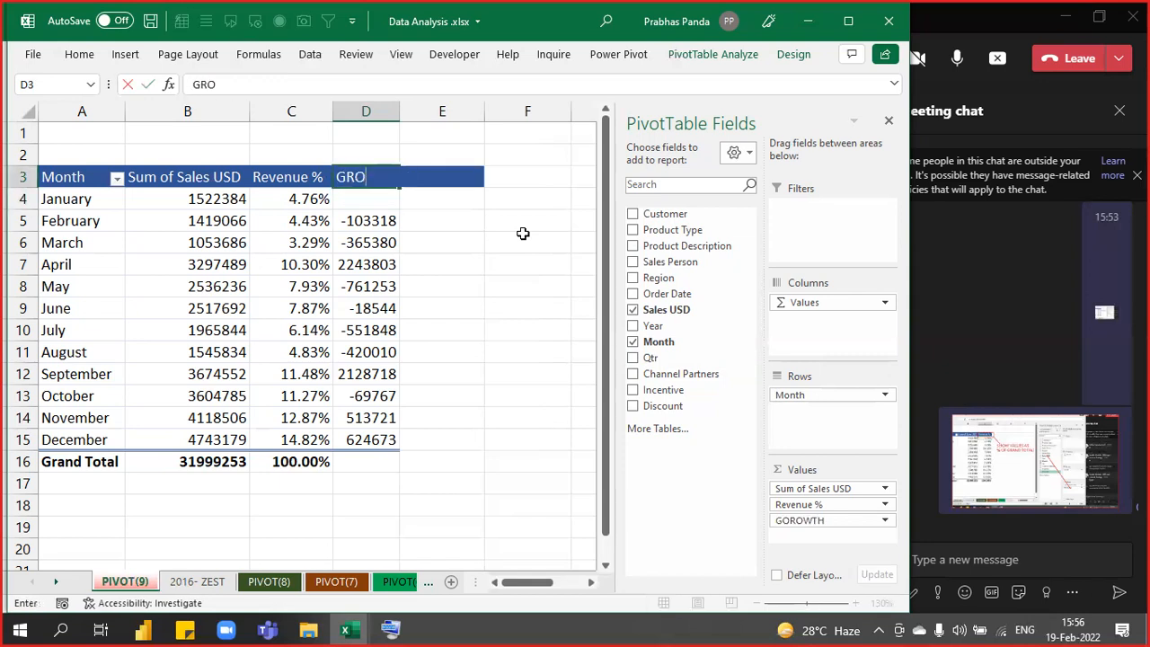
key("Return")
key("Up")
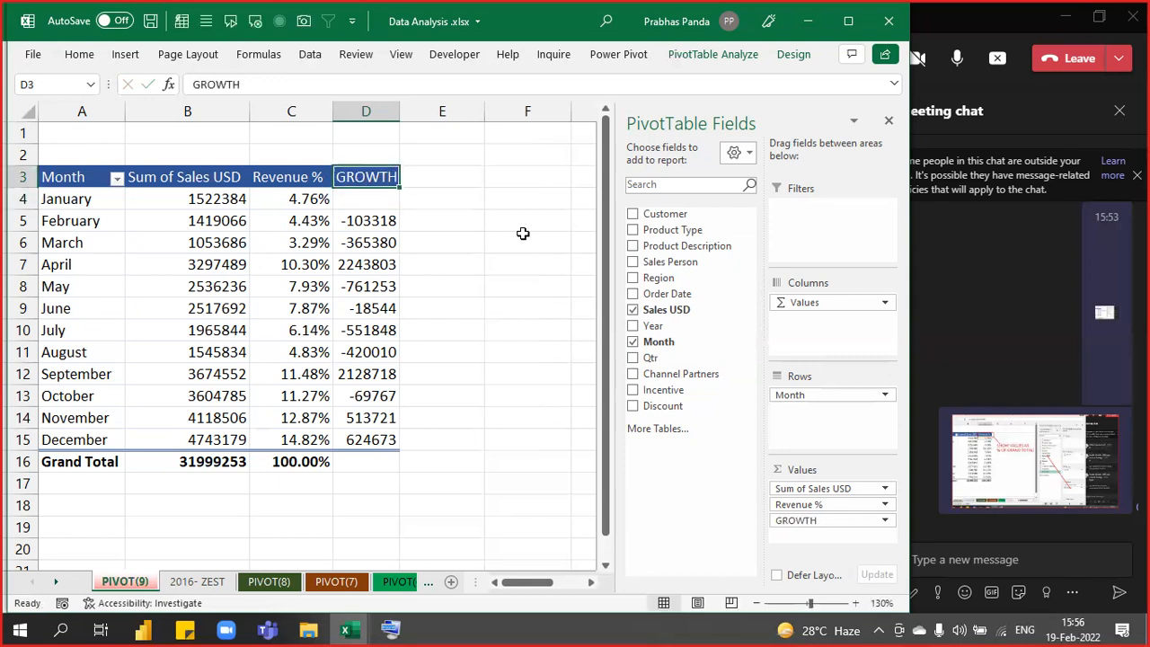
Try to change the GROWTH heading's letter case to growth and to Growth, and return to the May growth value.
type("growth")
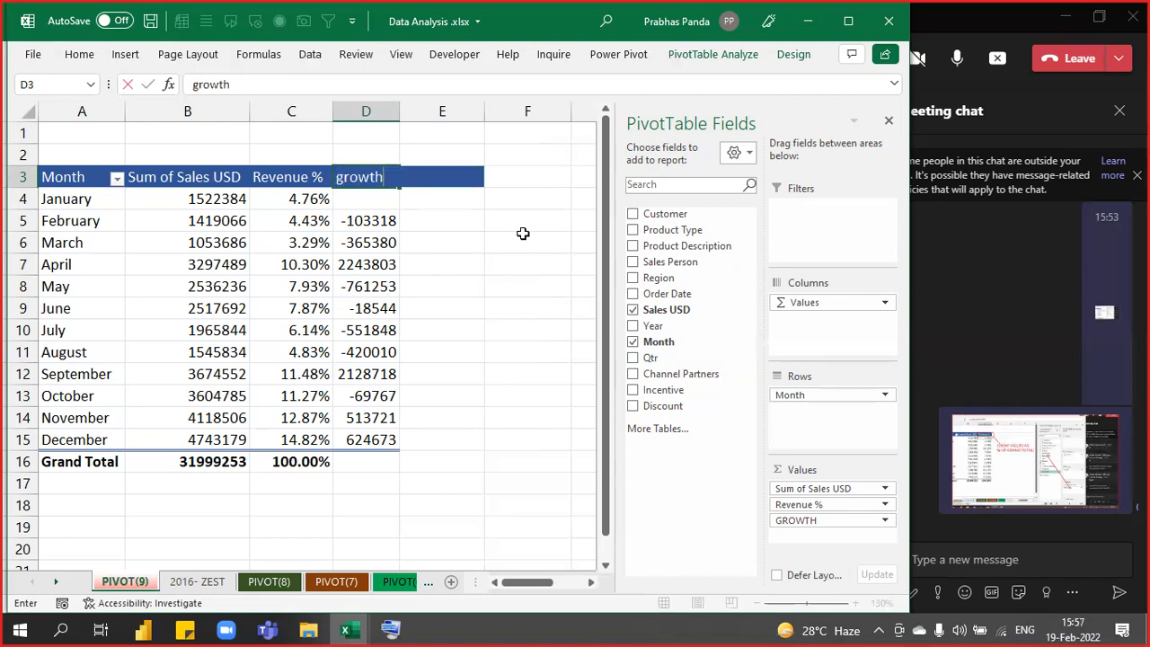
key("Return")
key("Up")
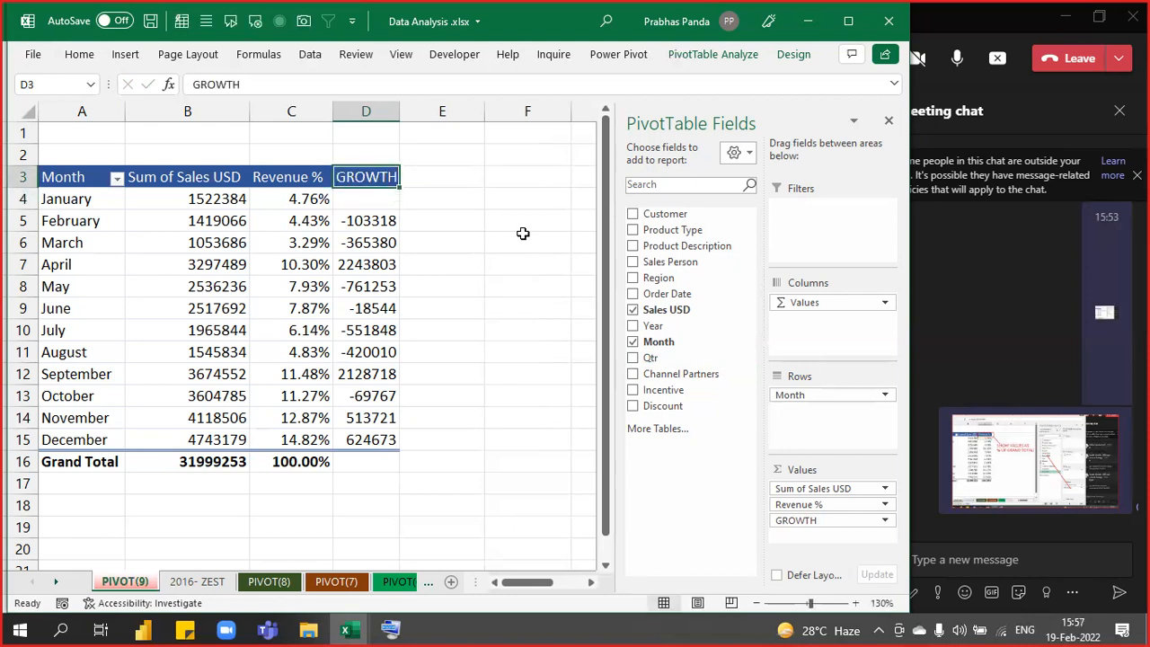
type("G")
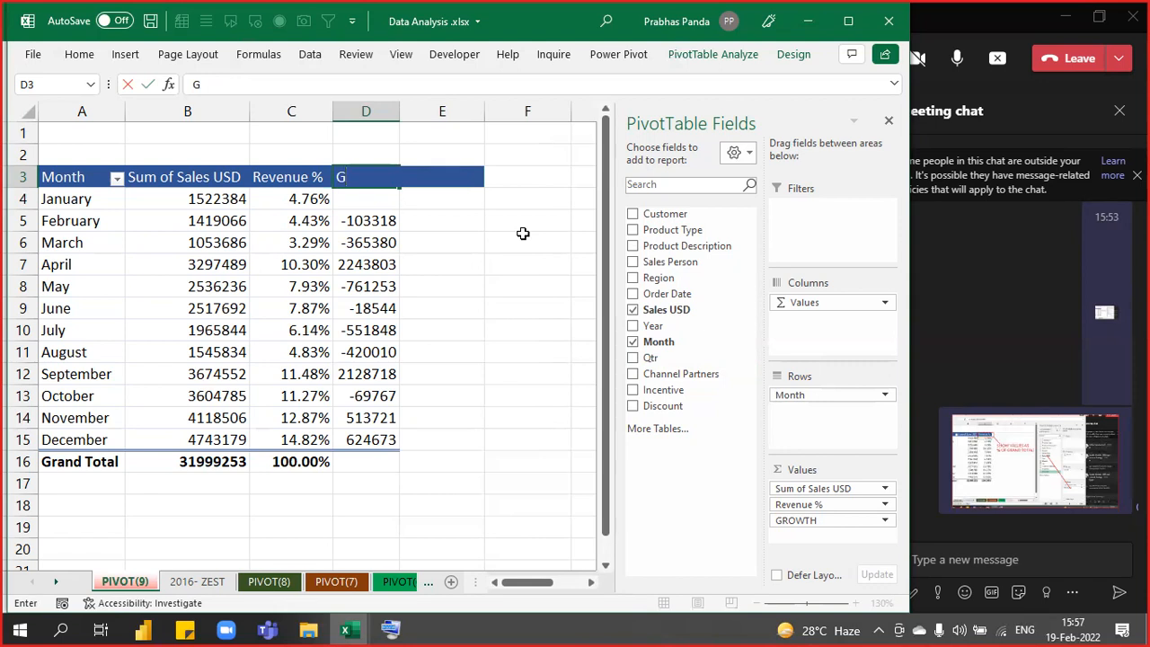
type("rowth")
key("Return")
key("Up")
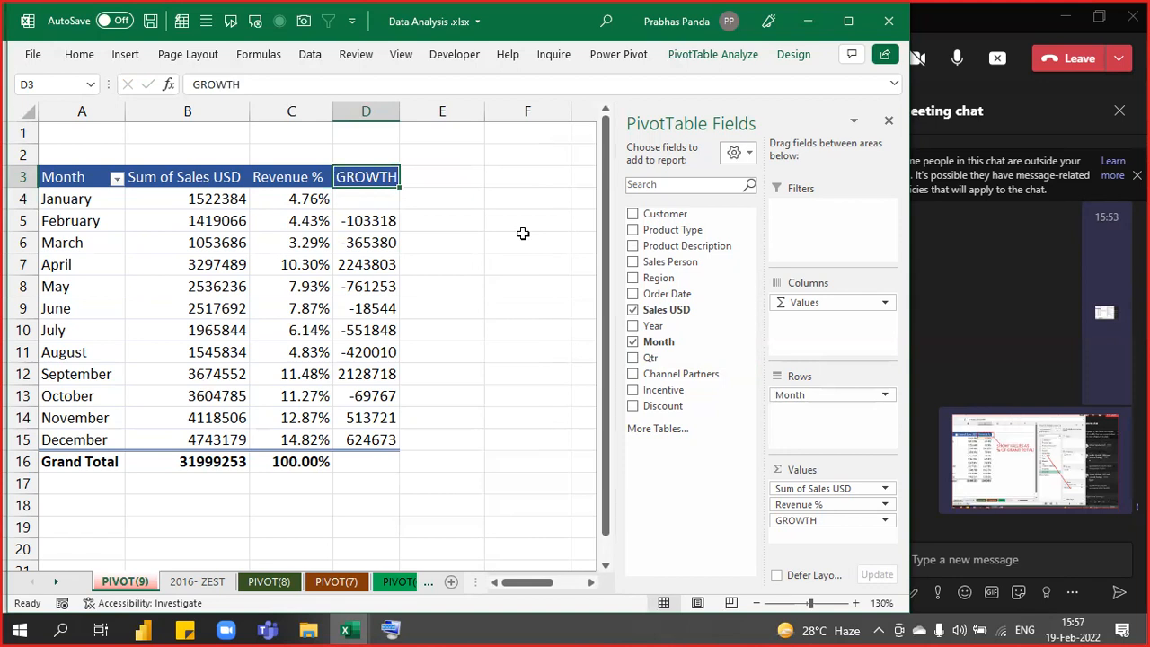
key("Right")
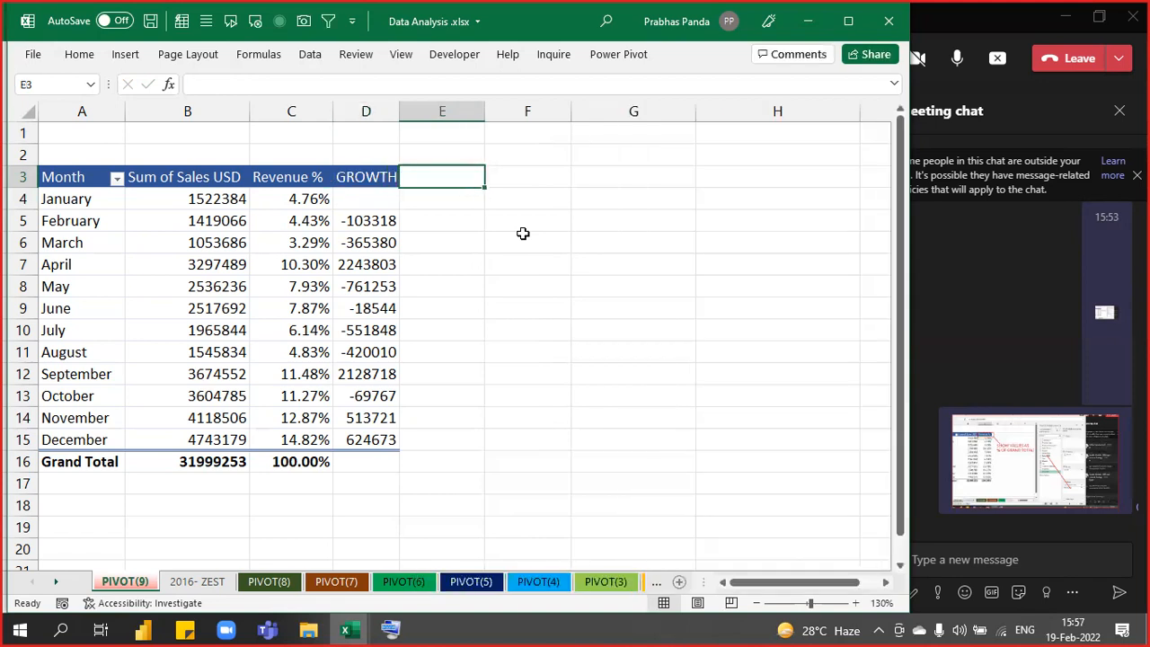
left_click(388, 290)
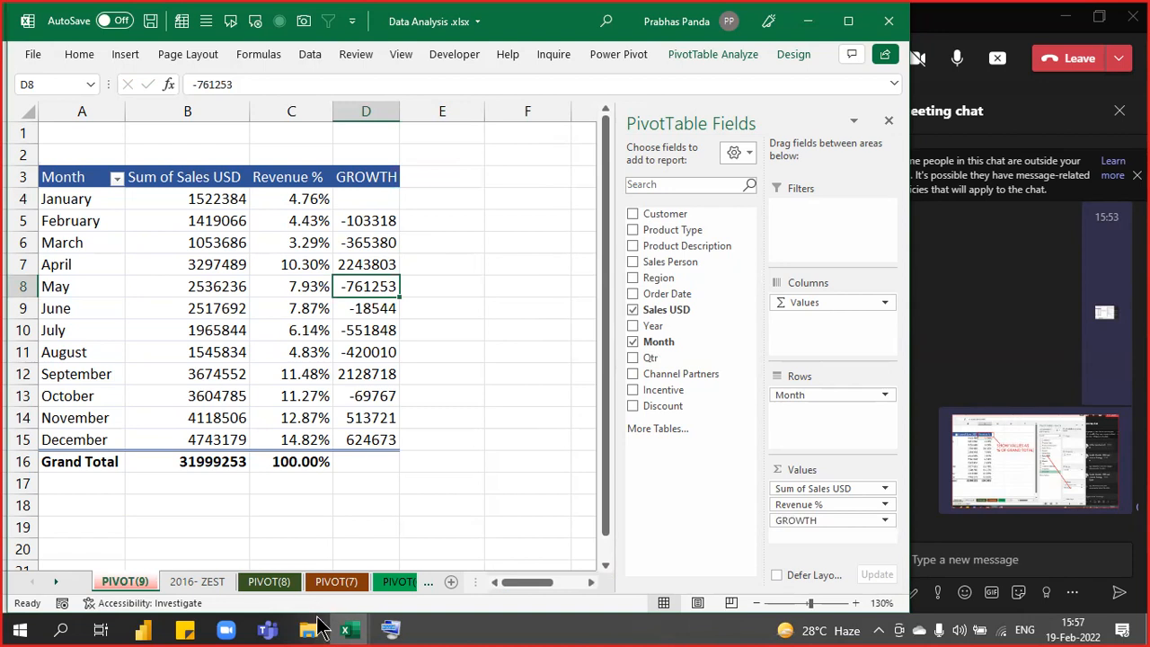
Check the Growth % column in the Corp Case Studies workbook as a reference, and return to the Data Analysis workbook.
mouse_move(364, 629)
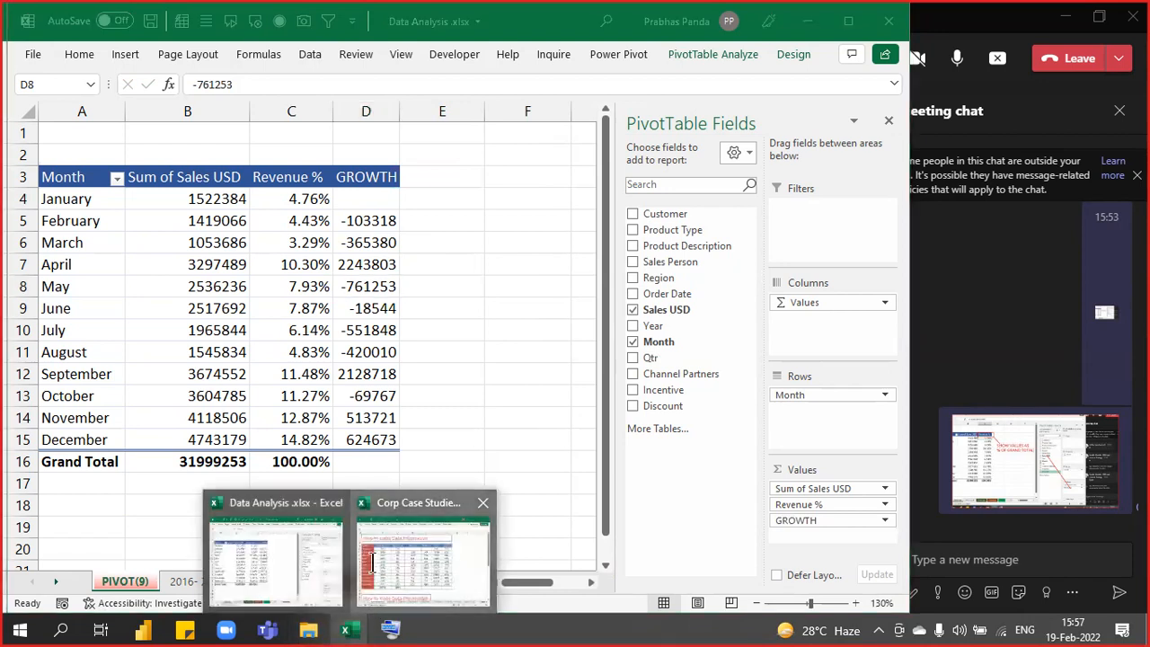
left_click(414, 548)
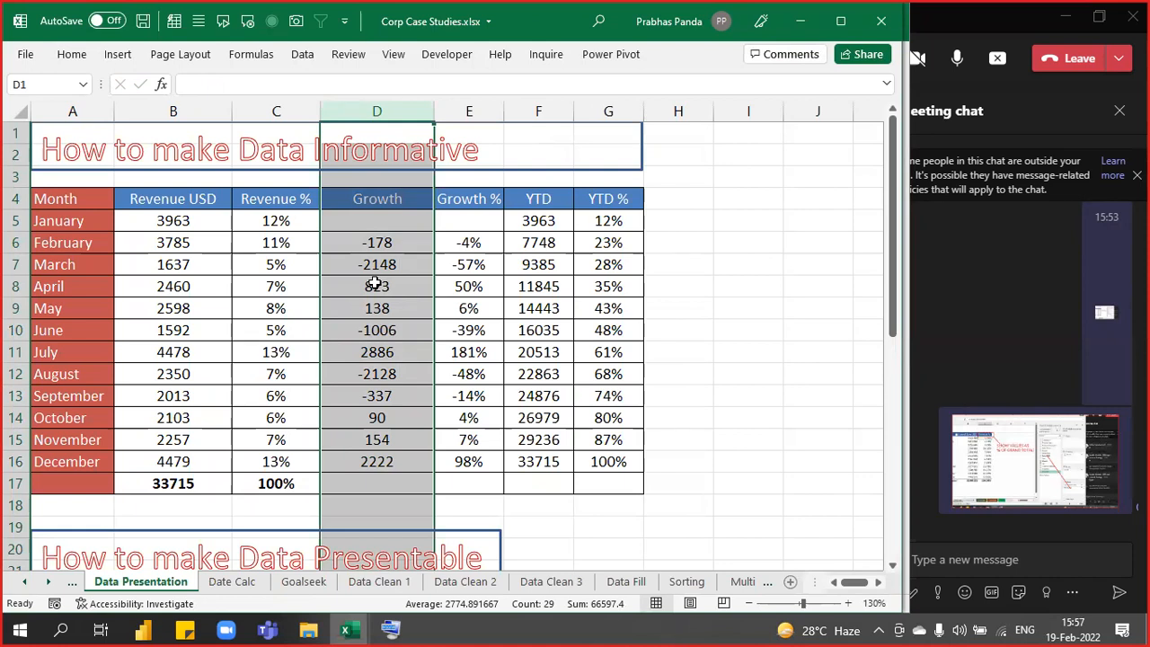
left_click(470, 106)
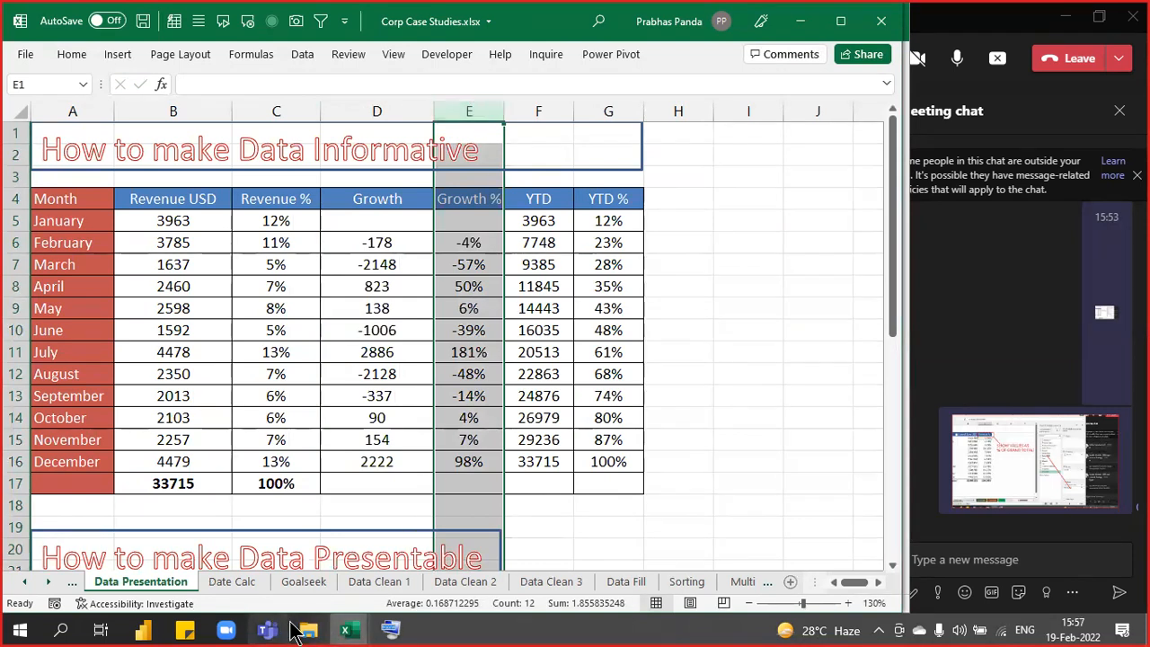
mouse_move(347, 627)
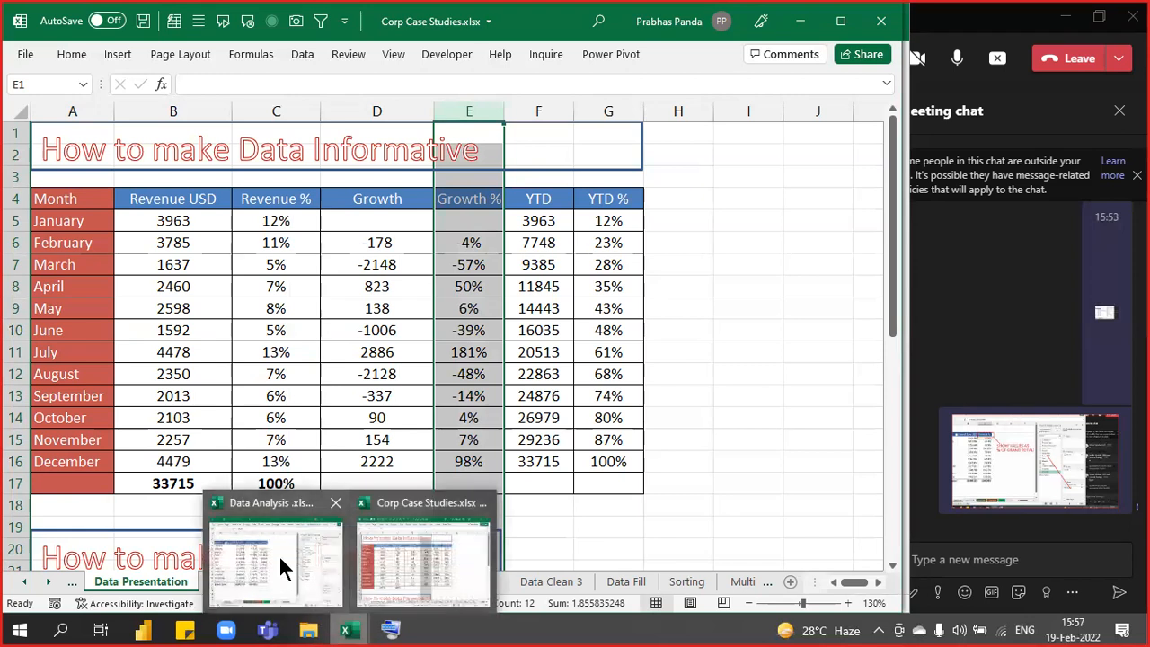
left_click(278, 554)
Add Sales USD to the pivot values again and show it as % Difference From, with base field Month and base item (previous).
left_click_drag(675, 315, 840, 537)
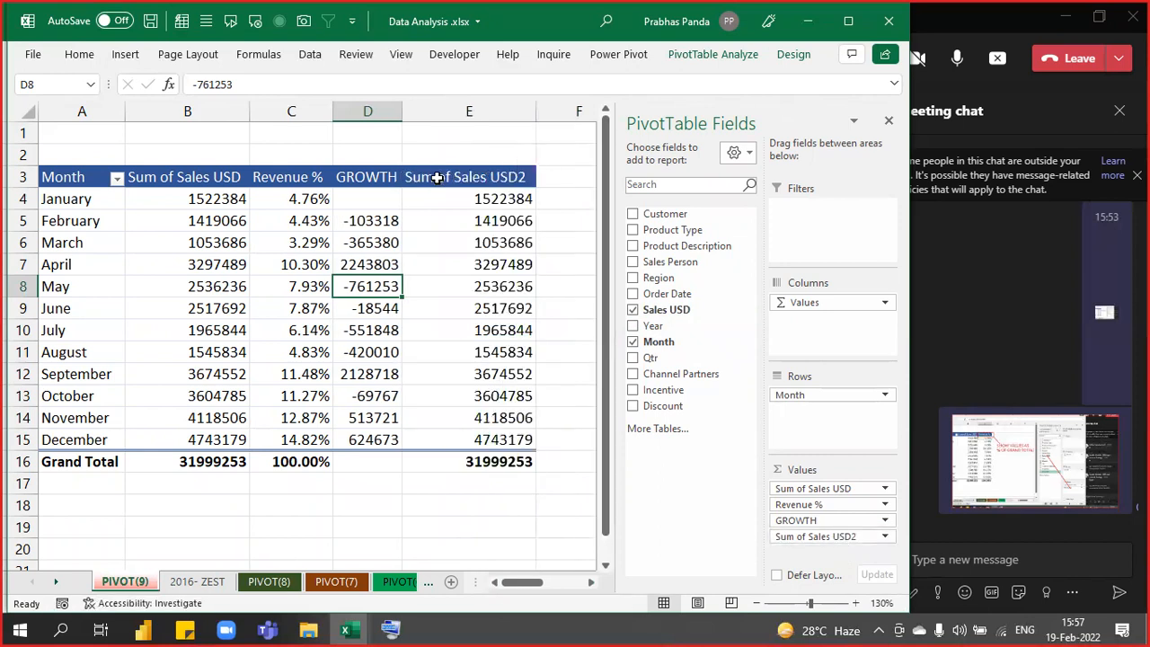
right_click(435, 177)
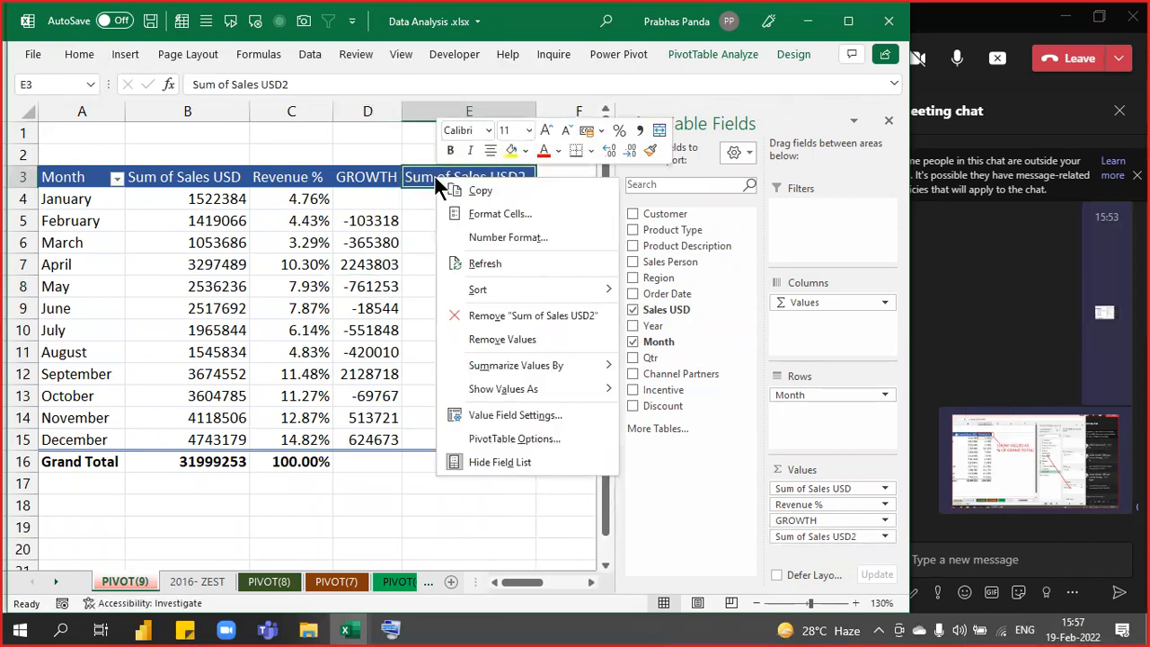
mouse_move(595, 383)
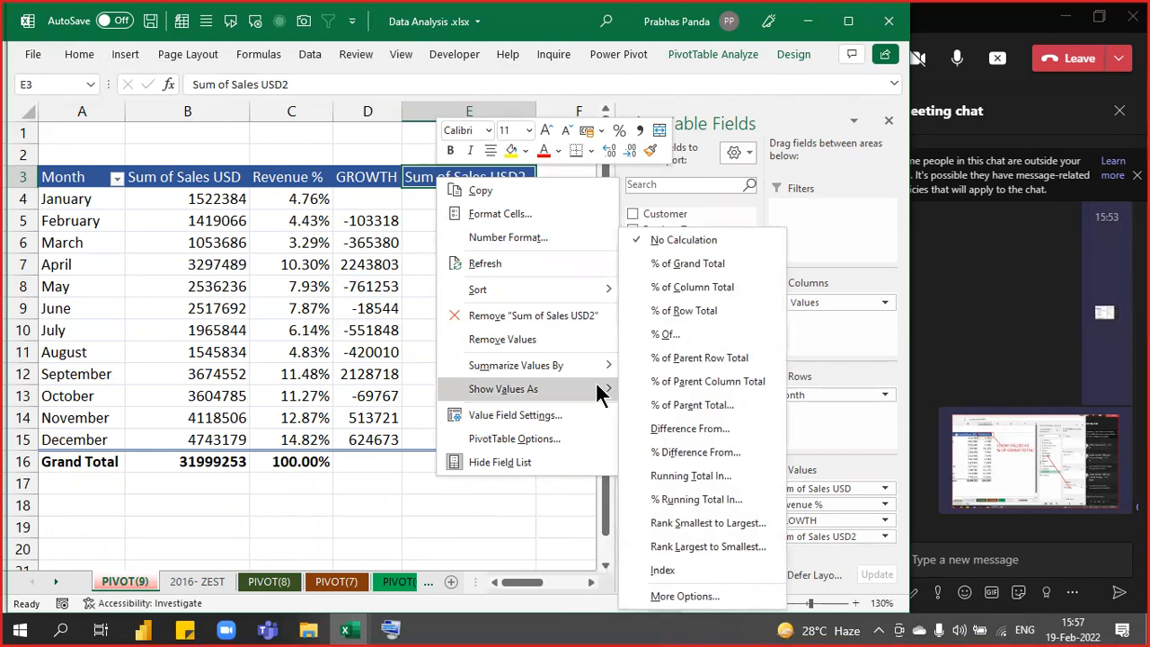
left_click(675, 455)
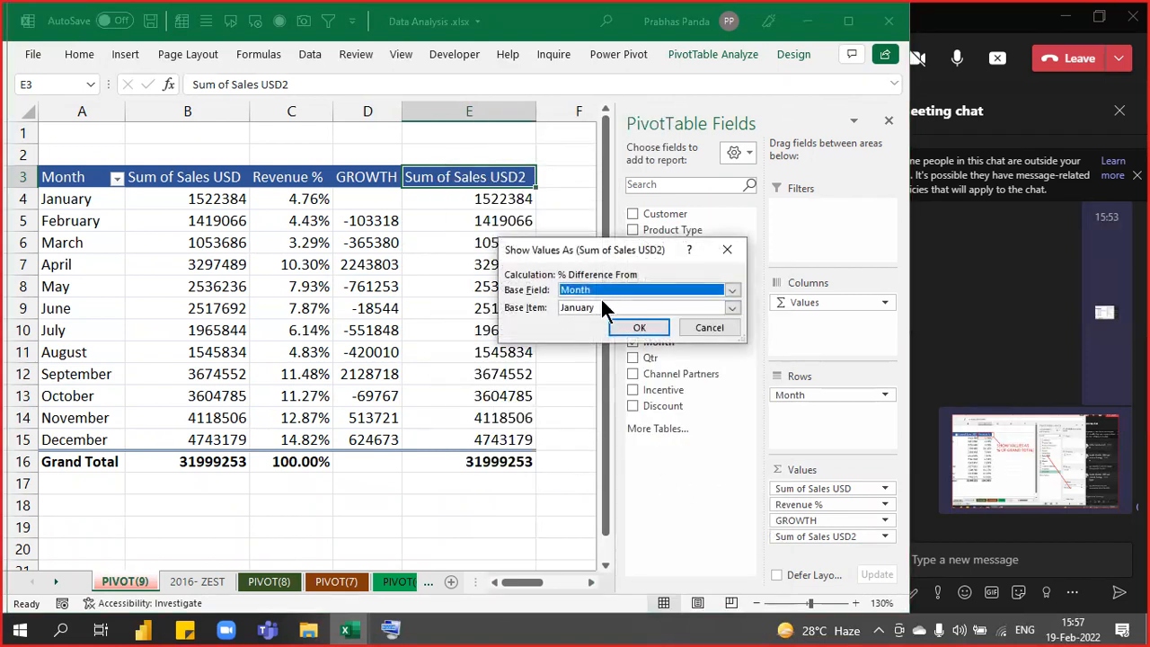
left_click(568, 308)
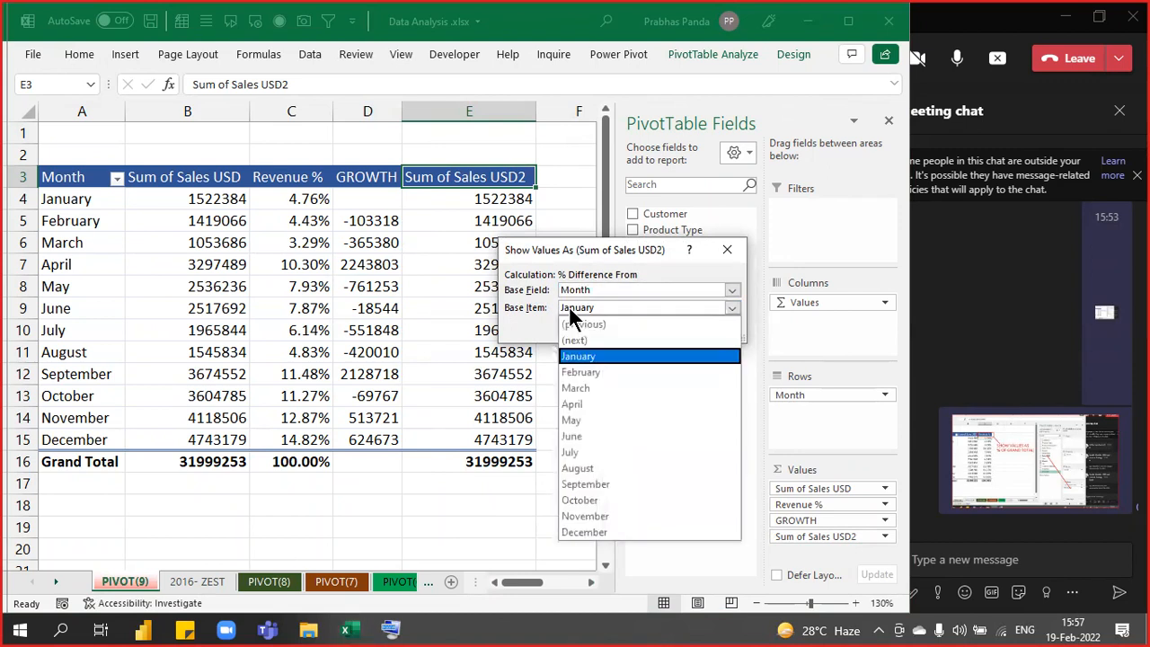
left_click(576, 318)
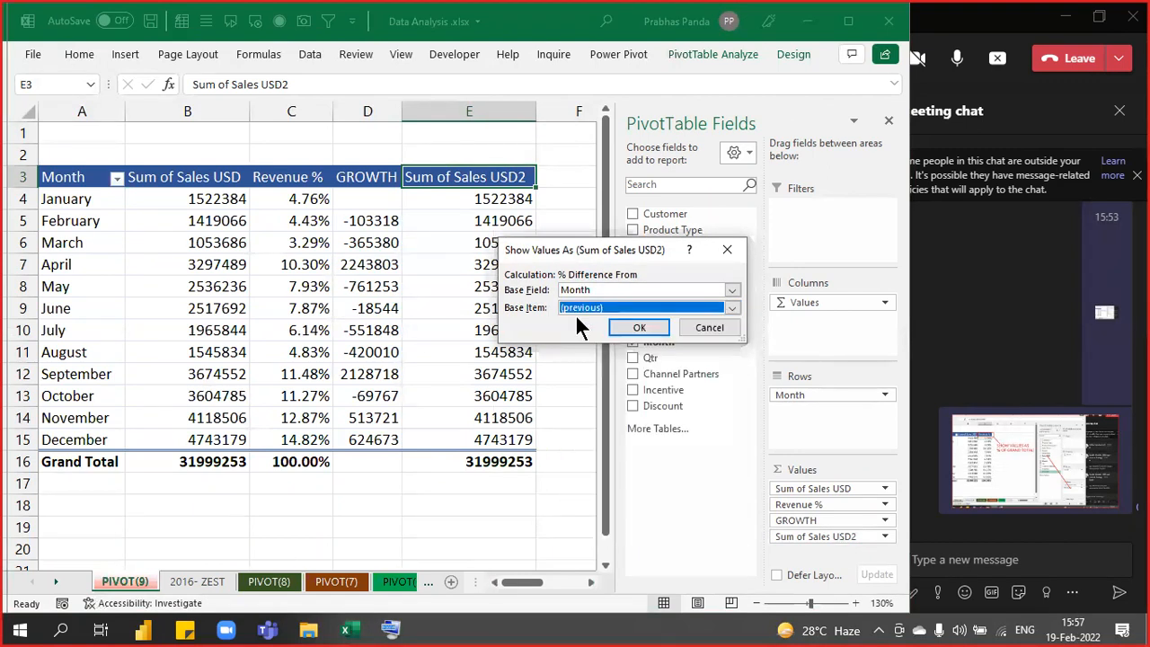
left_click(651, 332)
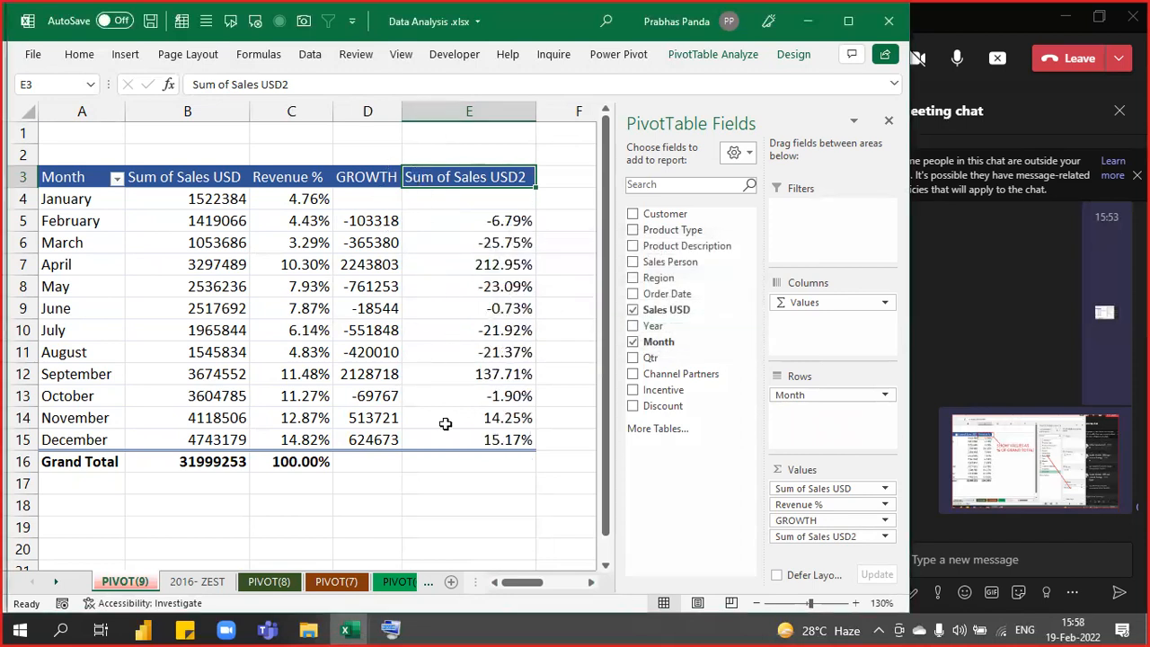
Rename the new percentage column's heading to Growth % and fit the column width to its contents.
type("Growth %")
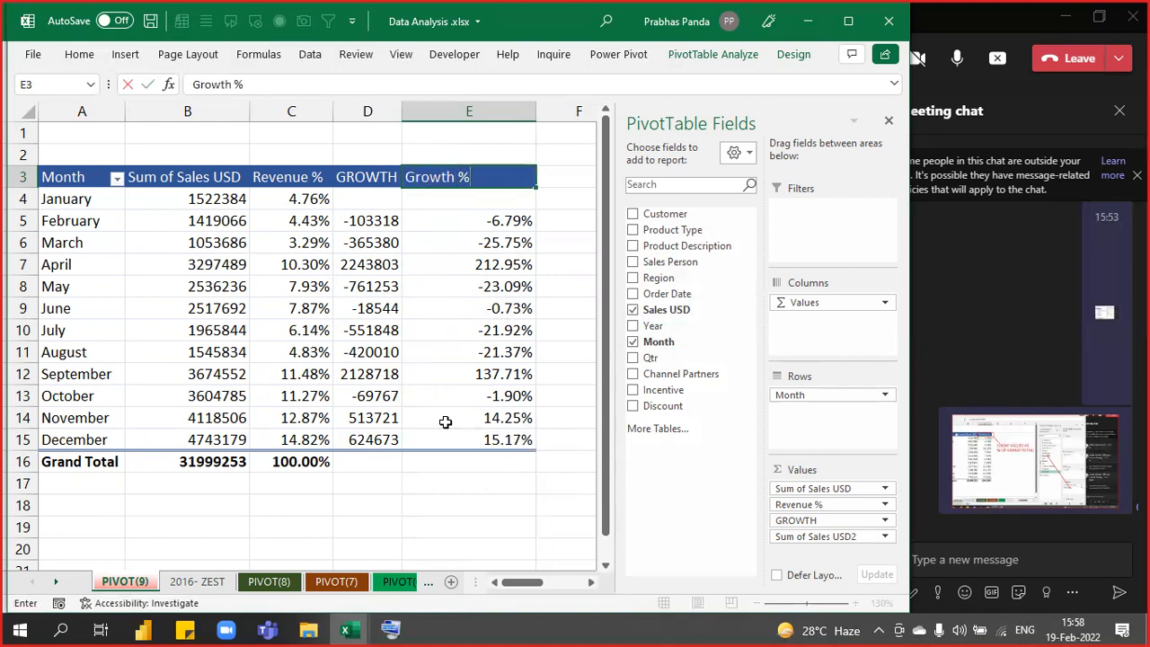
key("Return")
key("Up")
key("shift+Down")
key("shift+Down")
key("shift+Down")
key("shift+Down")
key("shift+Down")
key("shift+Down")
key("shift+Down")
key("shift+Down")
key("shift+Down")
key("shift+Down")
key("shift+Down")
key("shift+Down")
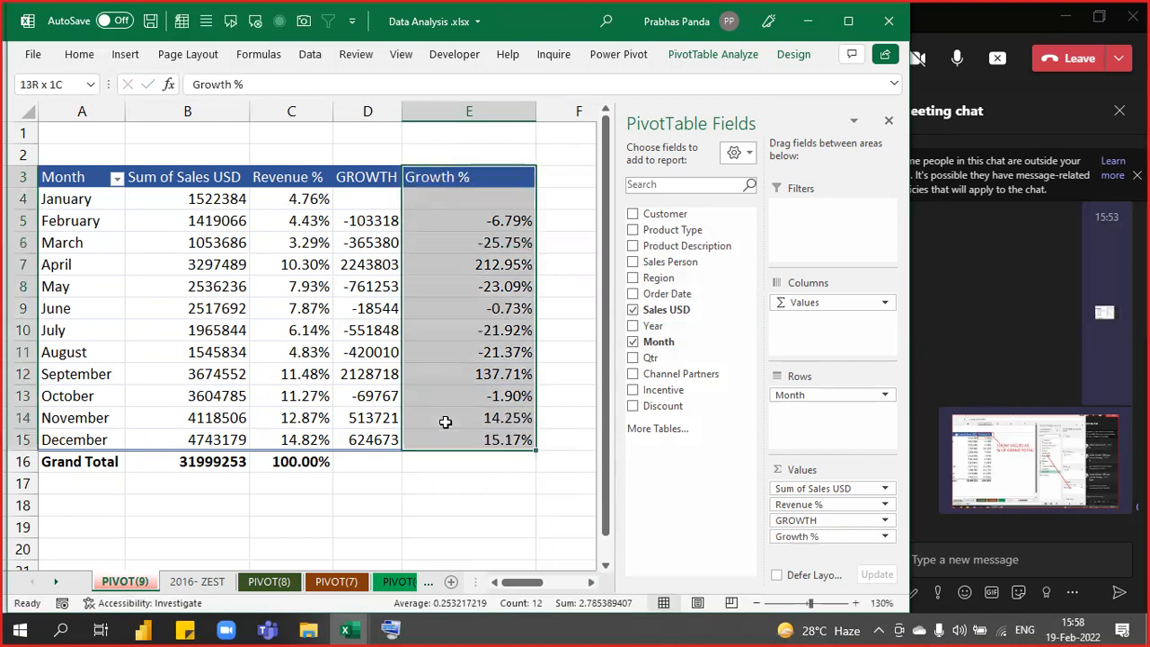
key("alt+o")
key("c")
key("a")
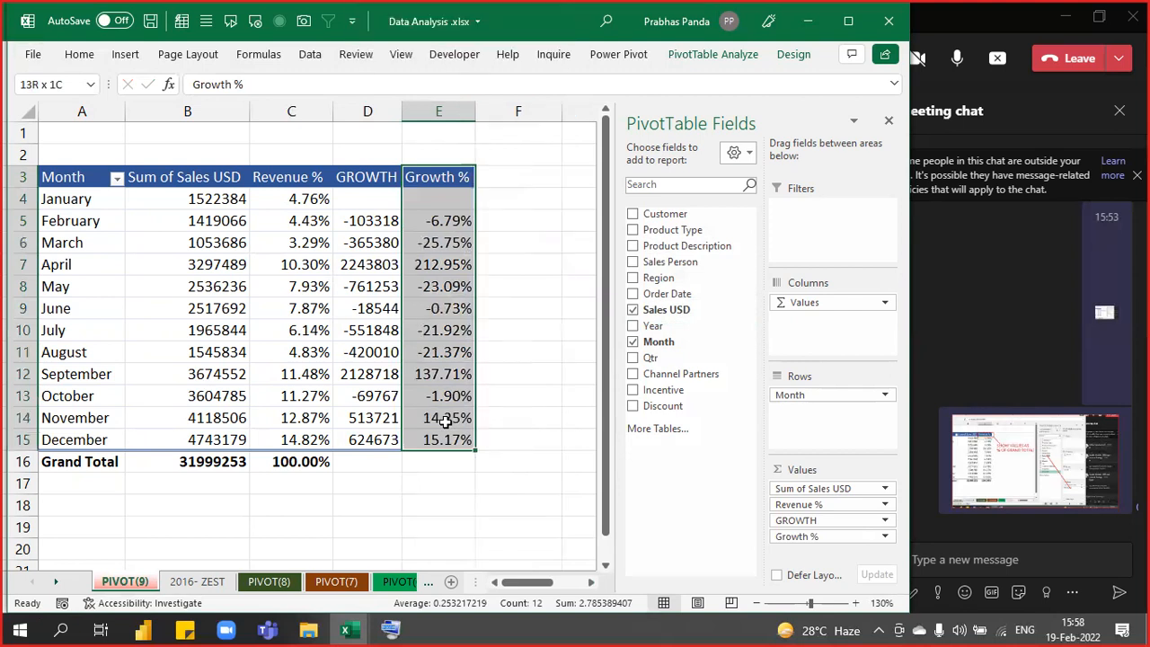
key("Down")
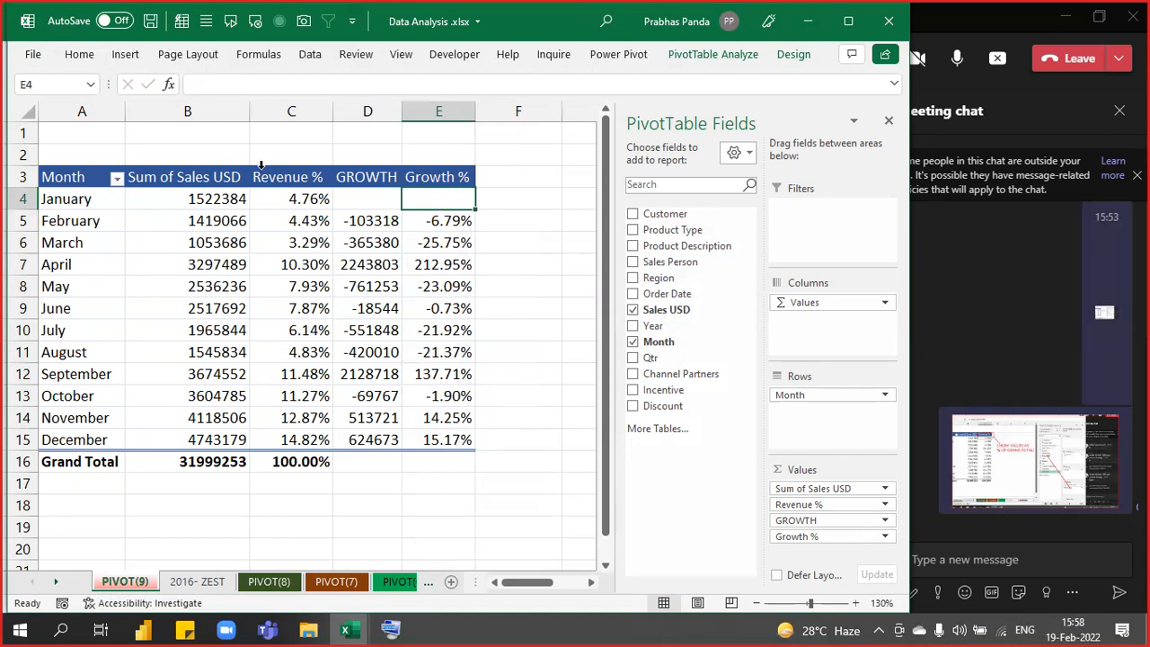
Review the Show Values As and Summarize Values By options of the Growth % field without changing them.
right_click(427, 183)
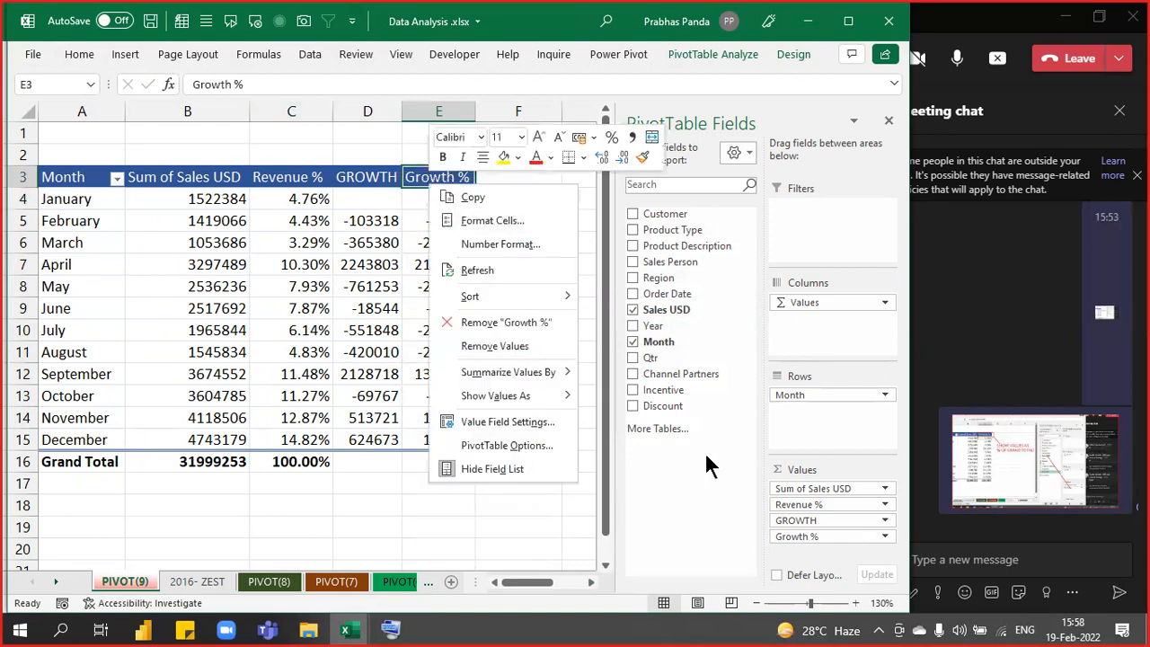
mouse_move(526, 388)
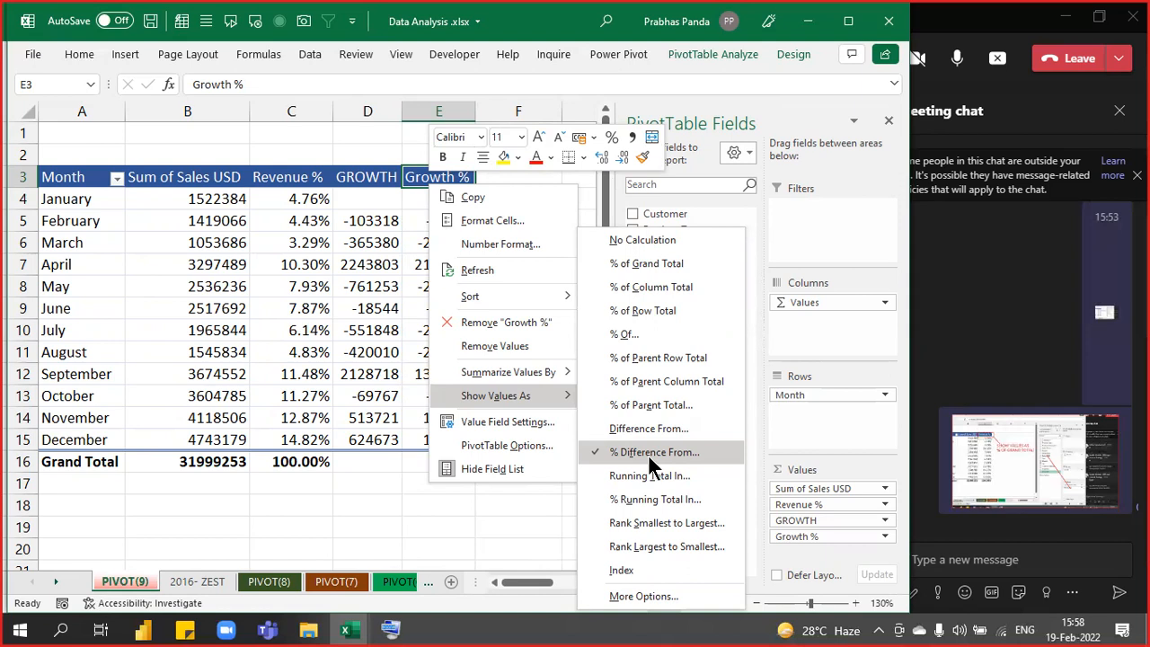
mouse_move(474, 377)
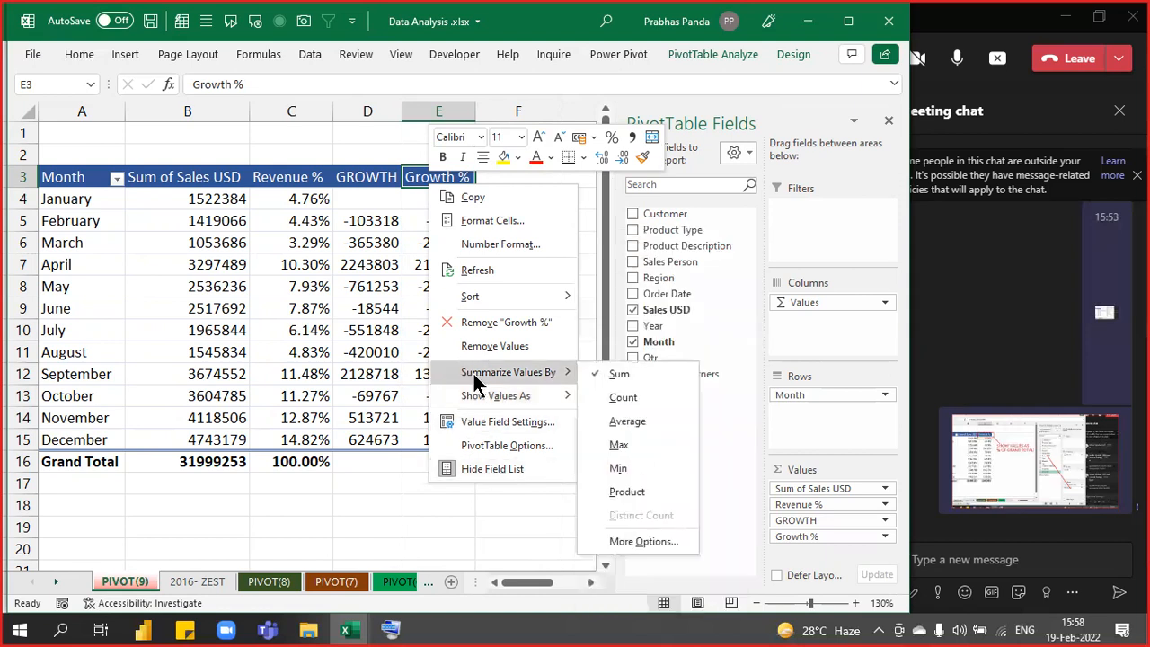
mouse_move(503, 396)
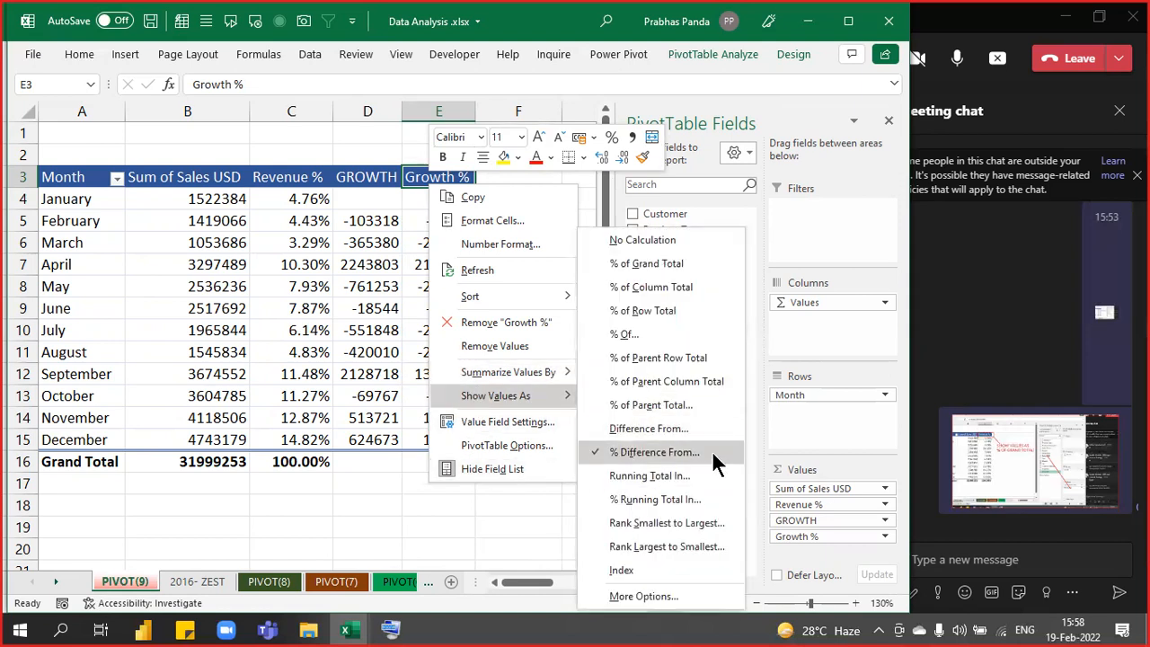
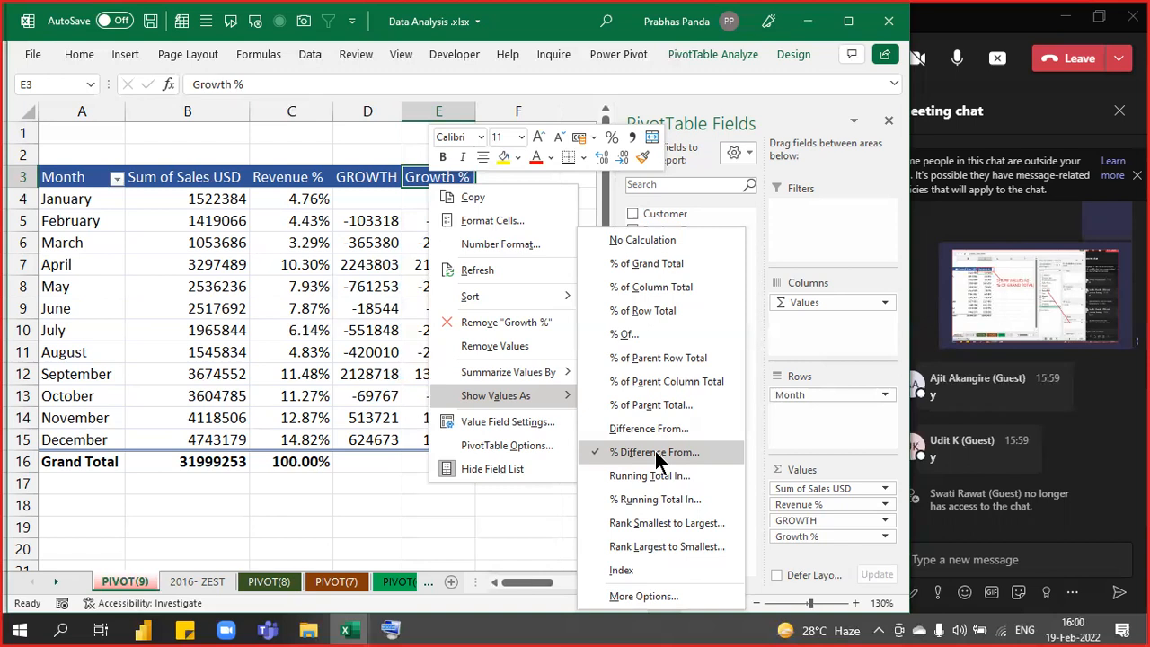
key("Escape")
key("Escape")
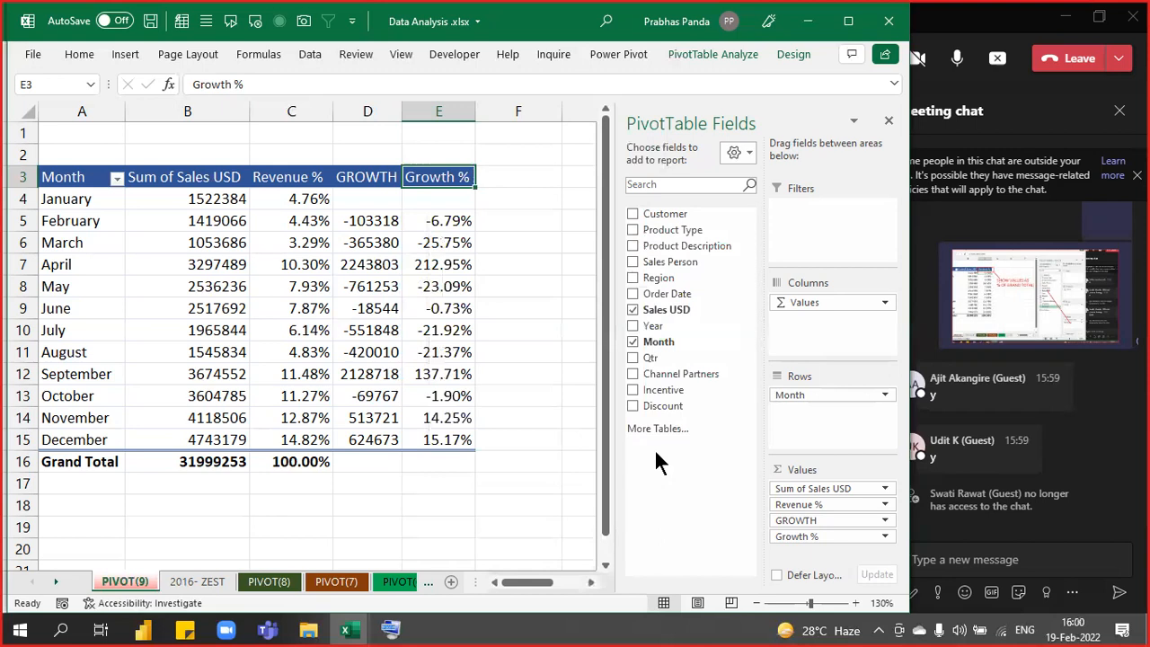
Check the YTD column in the Corp Case Studies workbook as a reference, and return to the Data Analysis workbook.
left_click(349, 630)
left_click(382, 572)
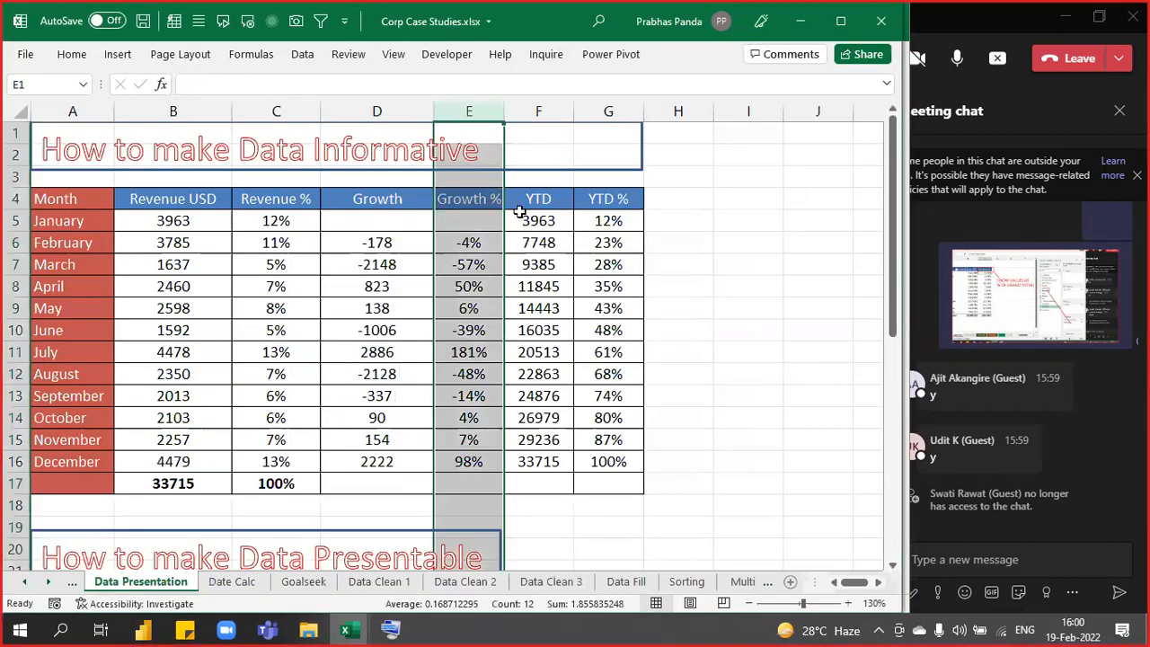
left_click(538, 108)
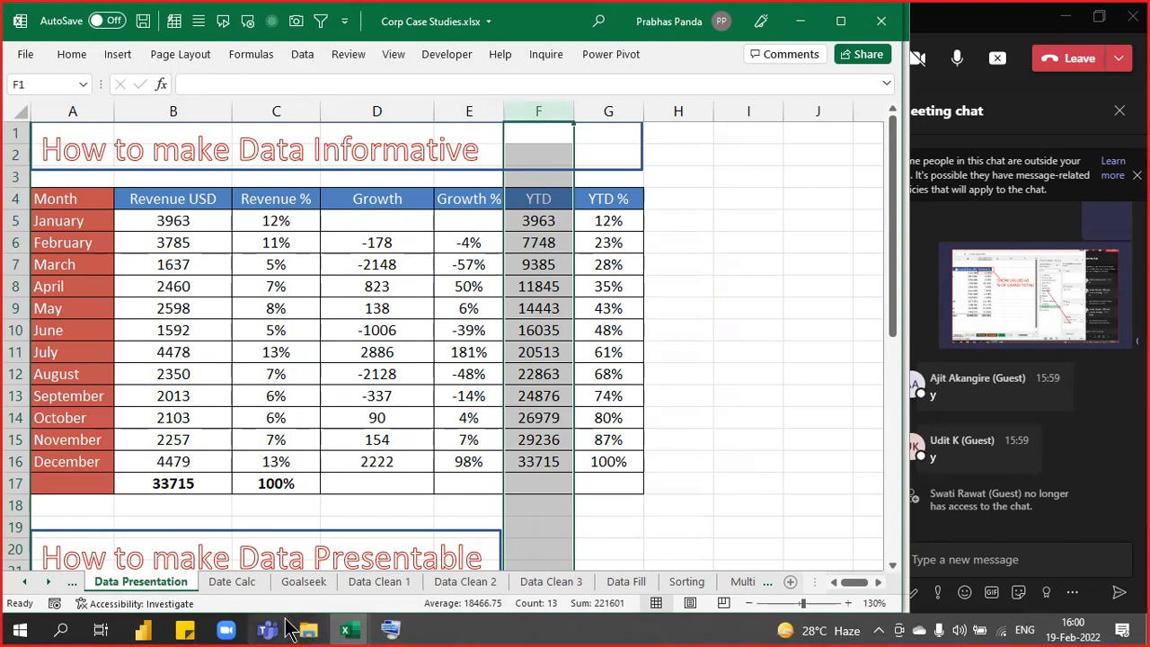
mouse_move(350, 631)
left_click(273, 559)
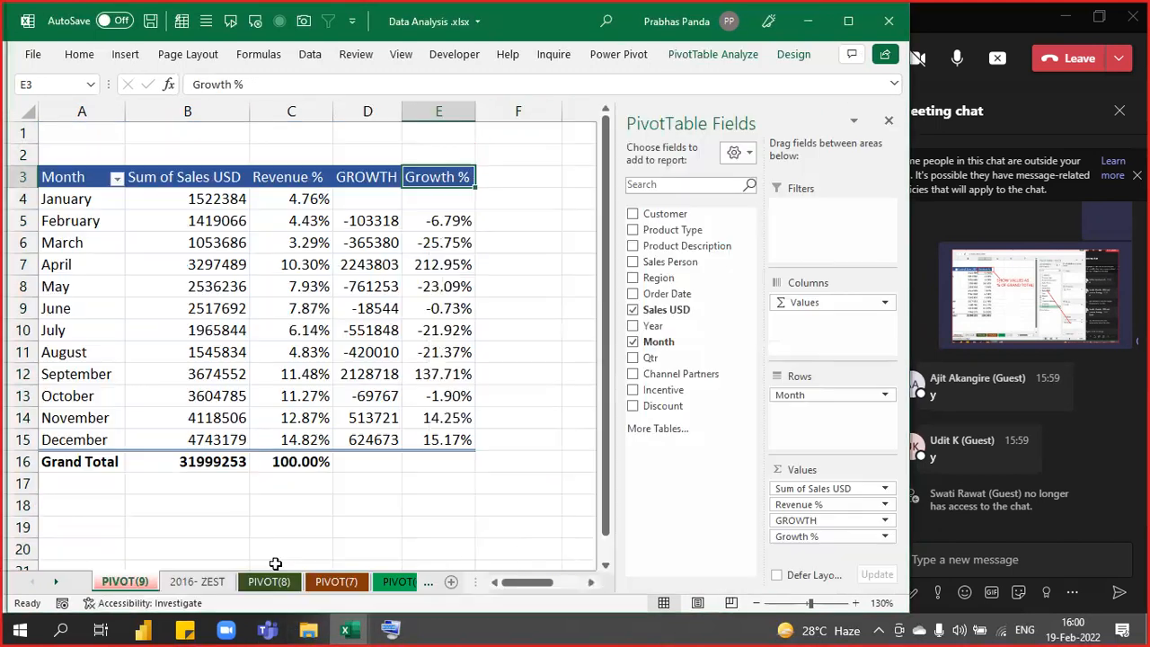
Add another Sales USD field to the pivot values and show it as Running Total In with base field Month.
left_click_drag(690, 309, 860, 550)
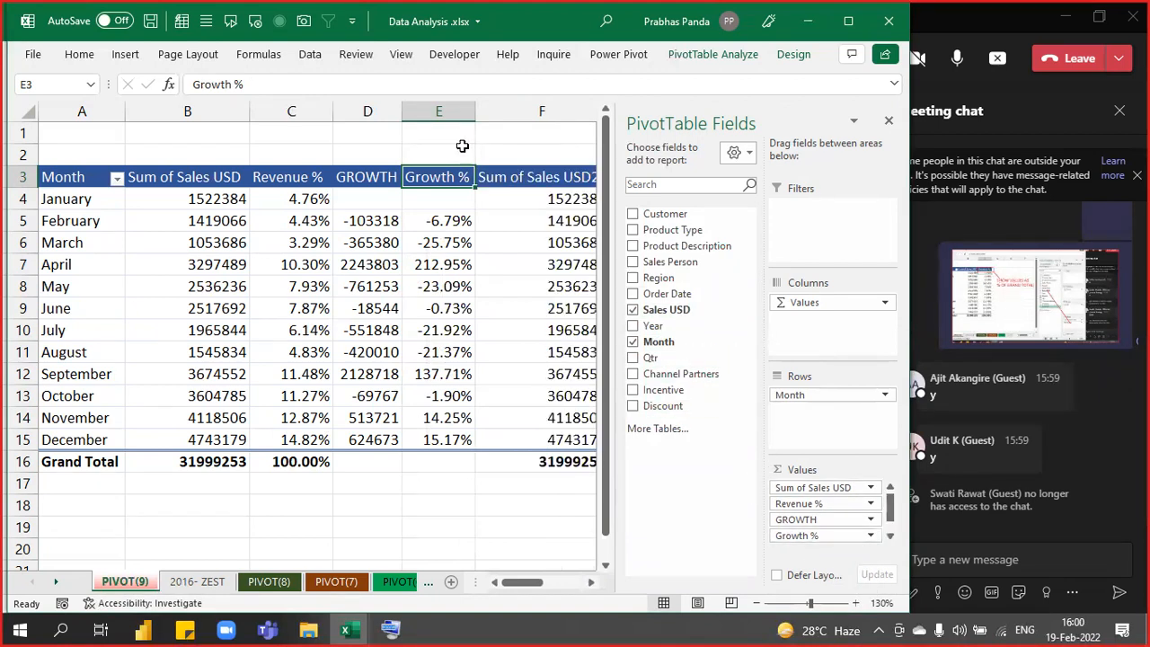
scroll(474, 240, "down", 1, "ctrl")
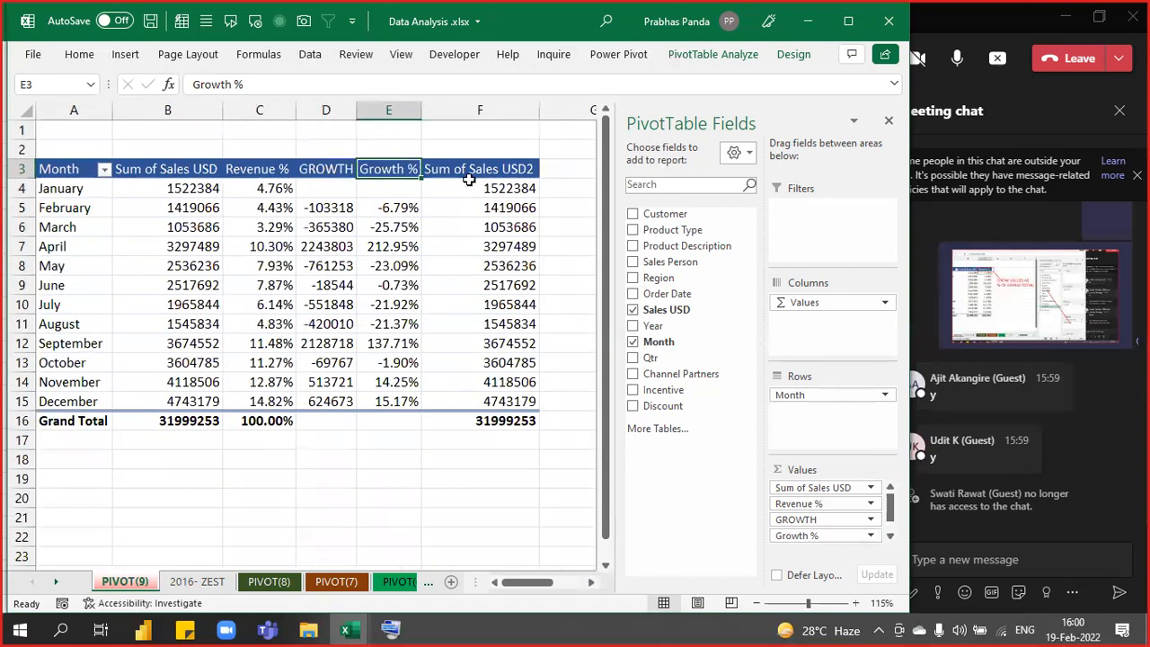
right_click(466, 170)
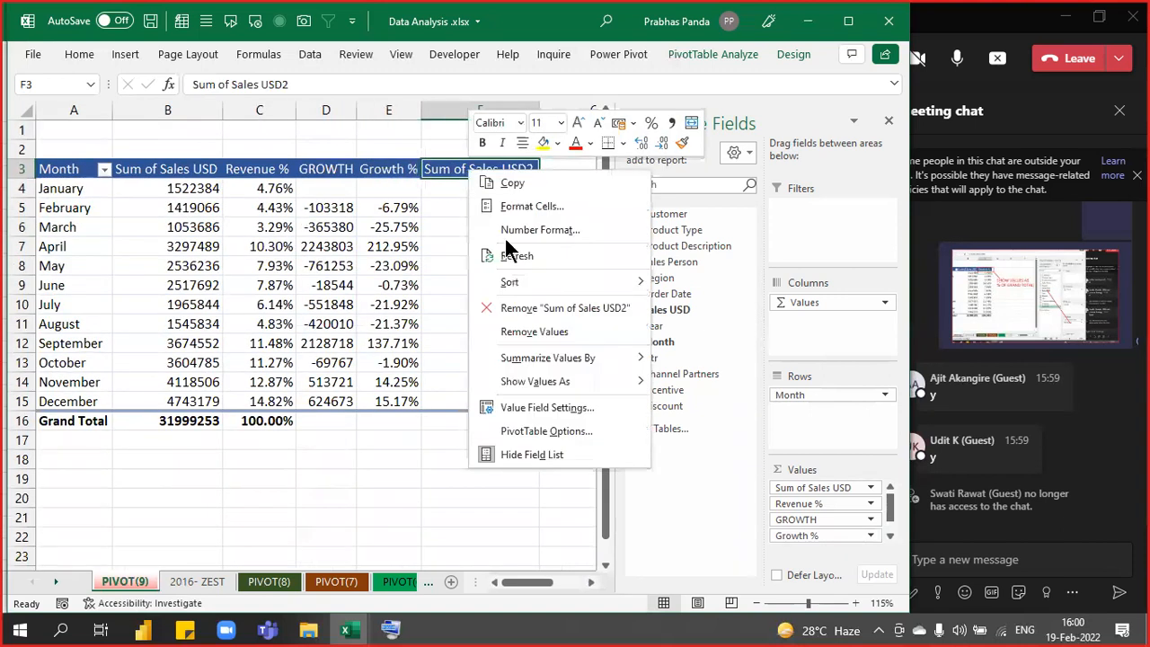
mouse_move(596, 376)
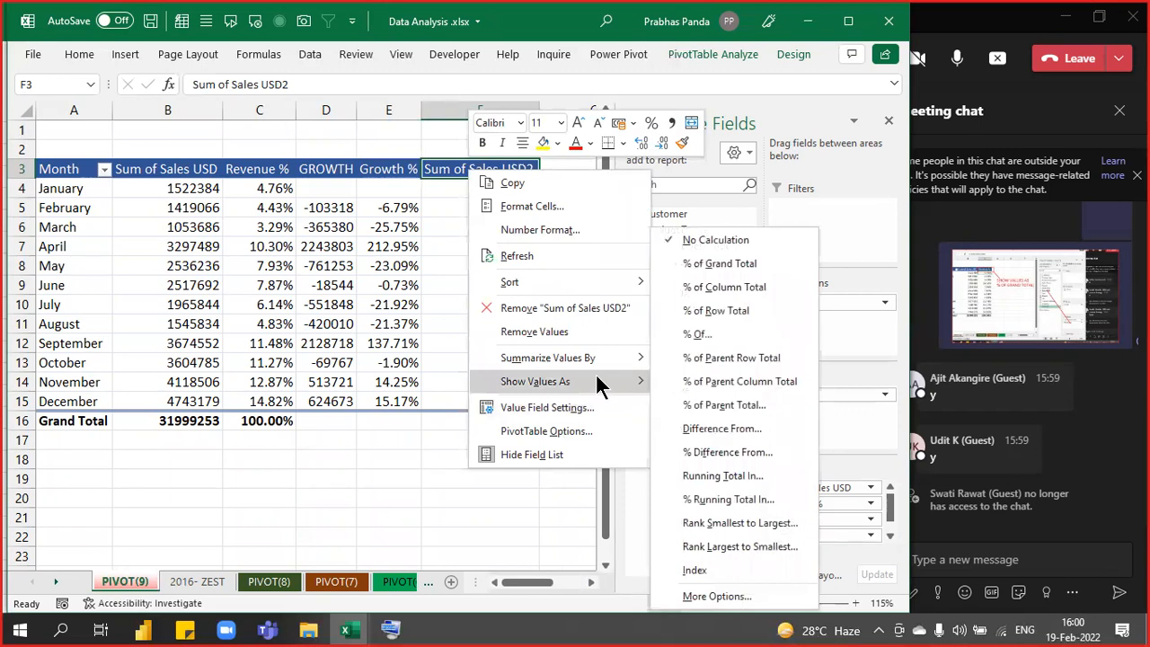
left_click(729, 474)
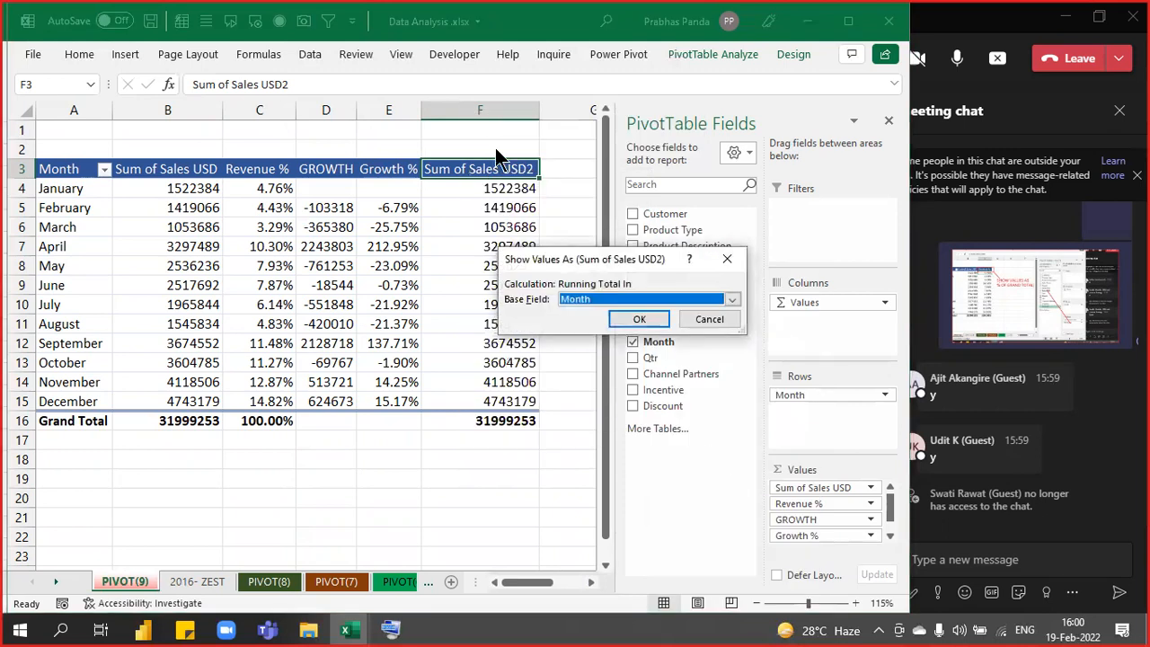
left_click_drag(580, 255, 455, 83)
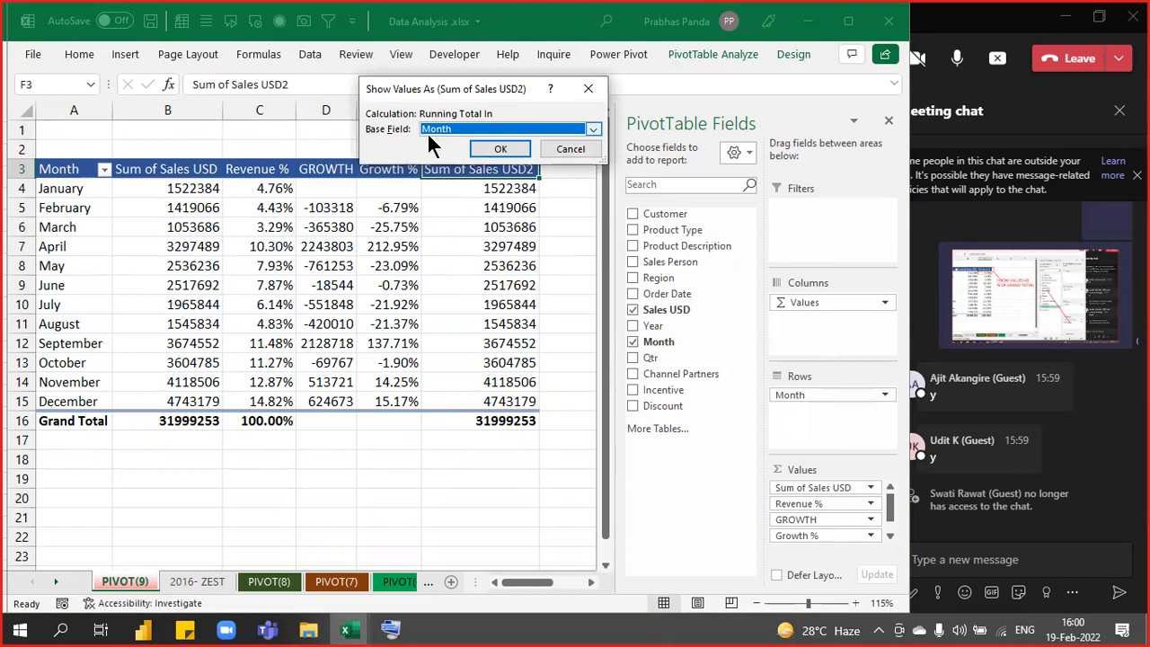
left_click(500, 152)
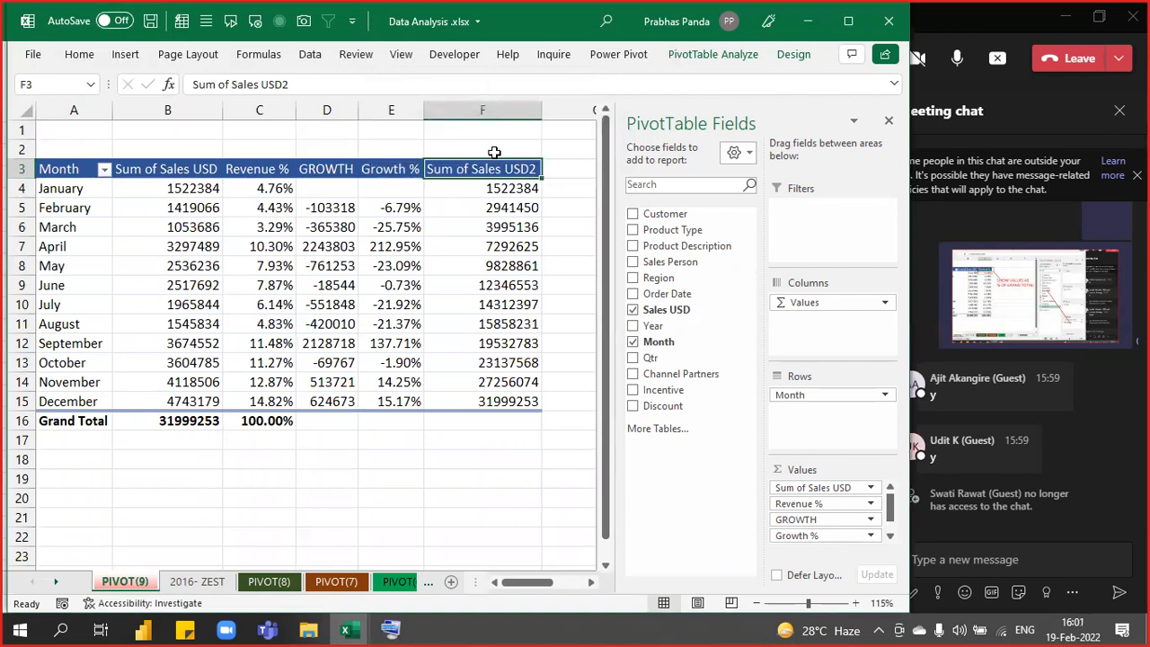
Rename the running total column's heading to YTD and fit the column width to its contents.
type("YTD")
key("Return")
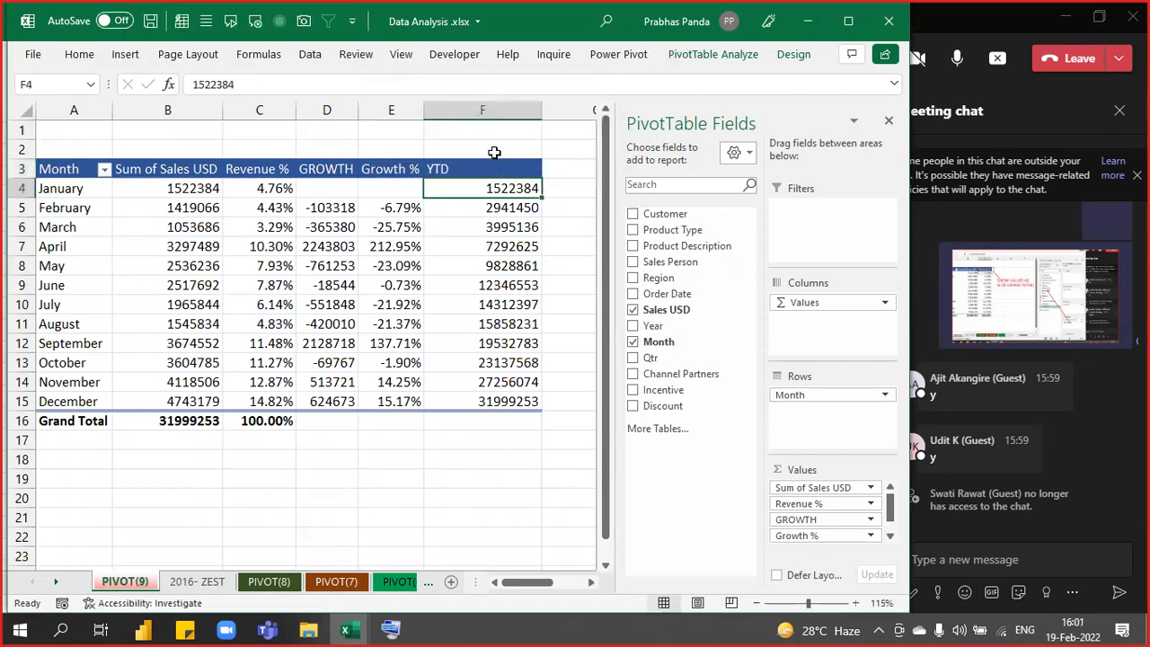
left_click(494, 153)
key("alt+o")
key("c")
key("a")
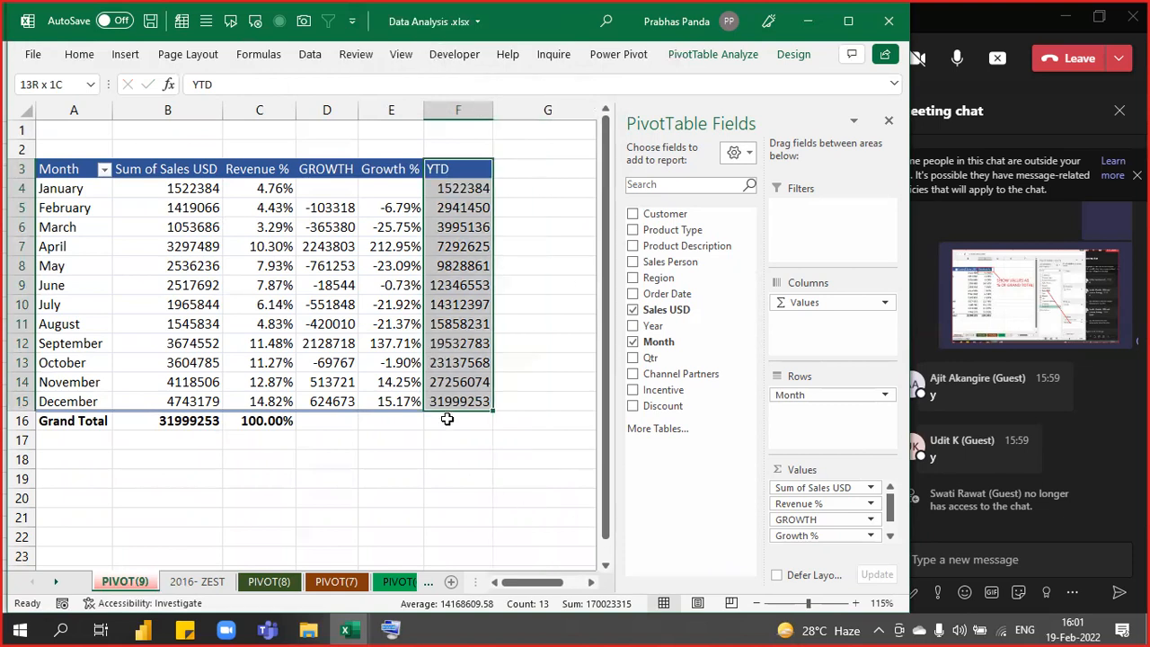
Compare December's YTD value with the Grand Total of Sum of Sales USD.
left_click(449, 401)
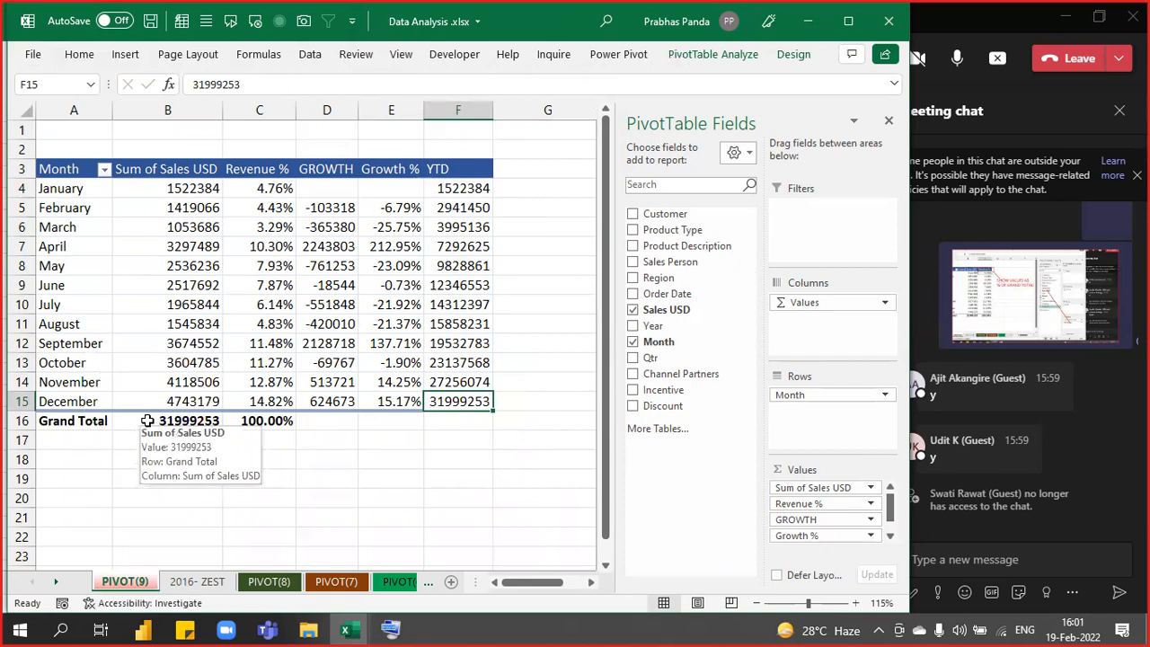
left_click(147, 420)
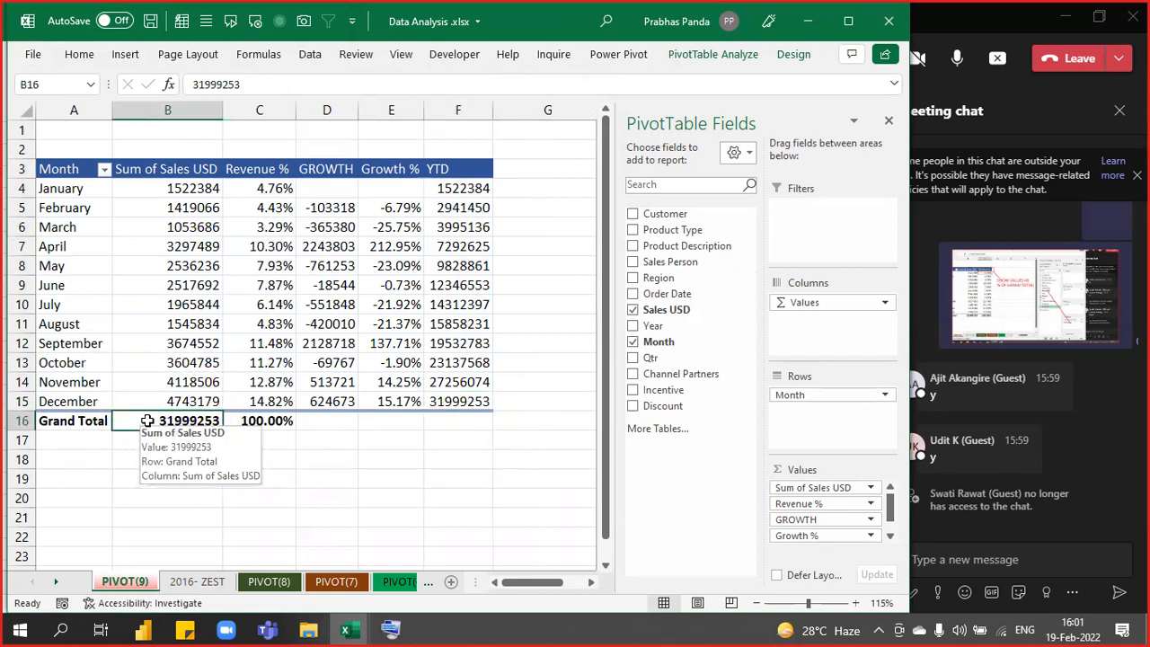
Fill the Grand Total of Sum of Sales USD and December's YTD value with yellow.
left_click(79, 56)
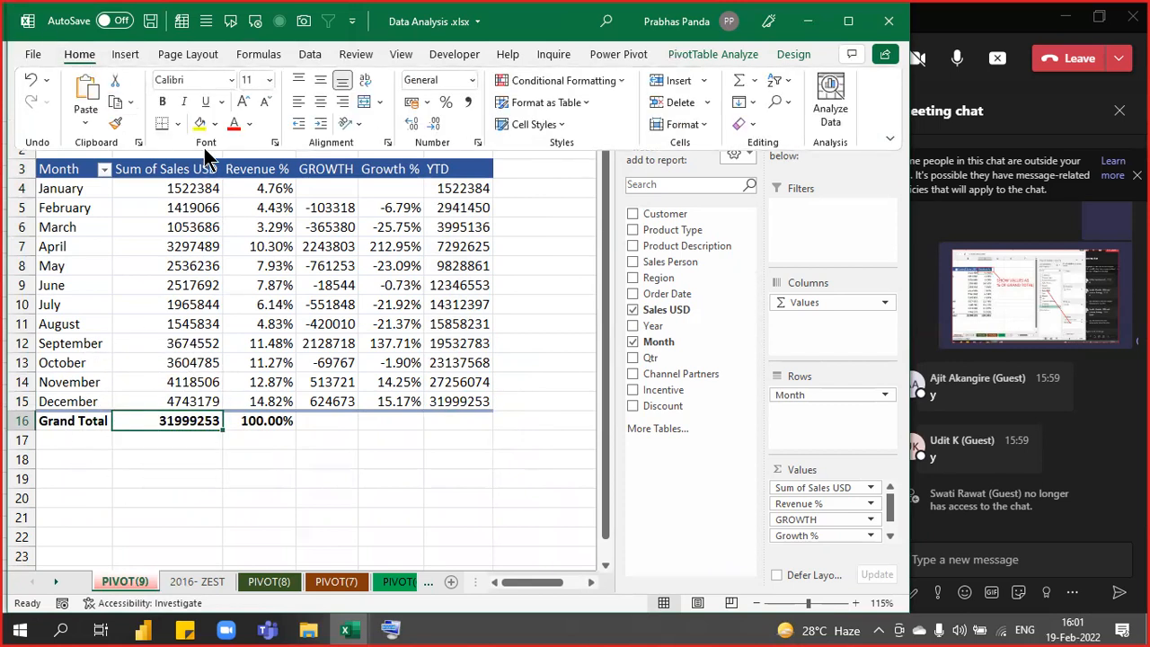
left_click(200, 122)
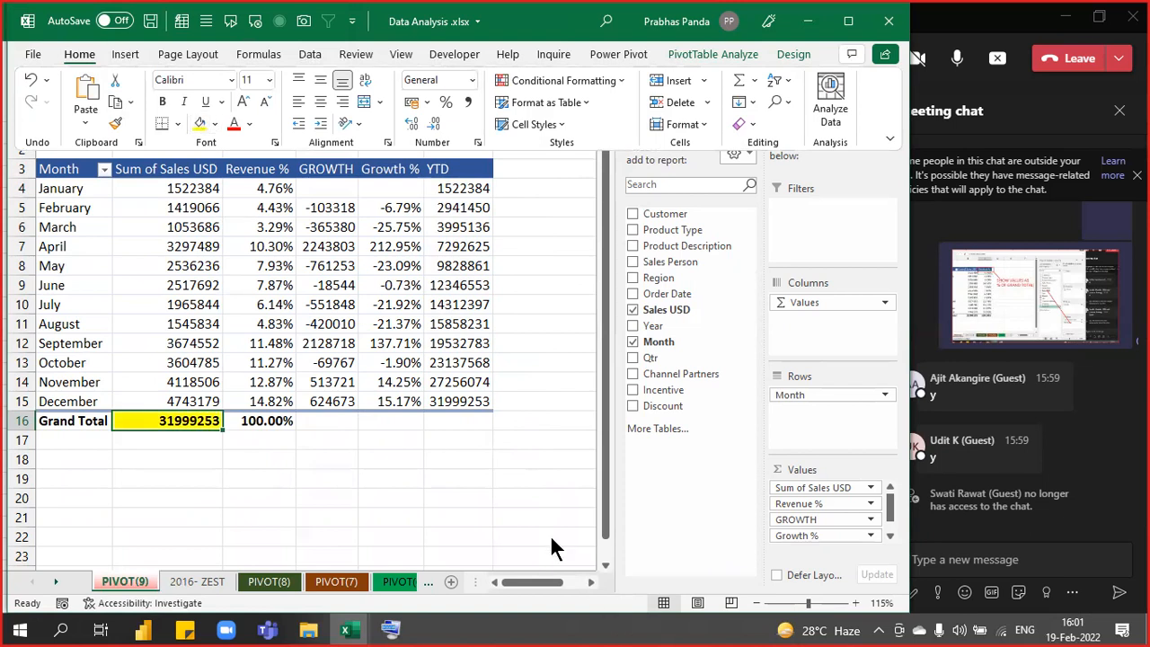
left_click(449, 402)
key("F4")
left_click(453, 441)
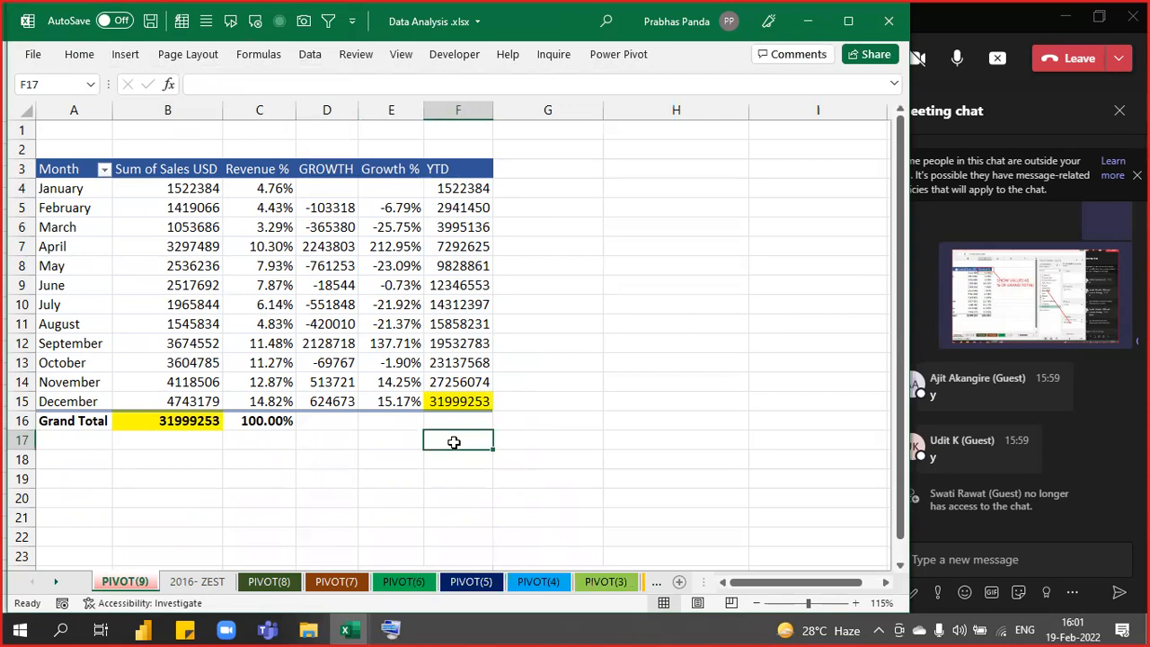
Review the Show Values As calculation applied to the YTD column.
left_click(463, 171)
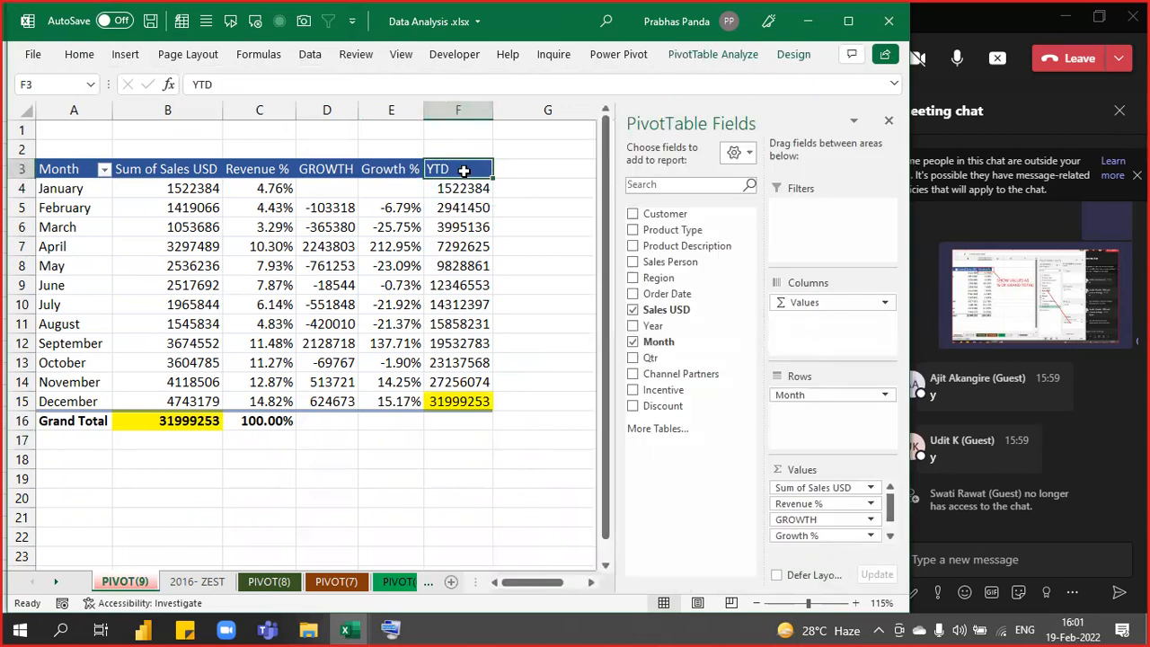
right_click(463, 170)
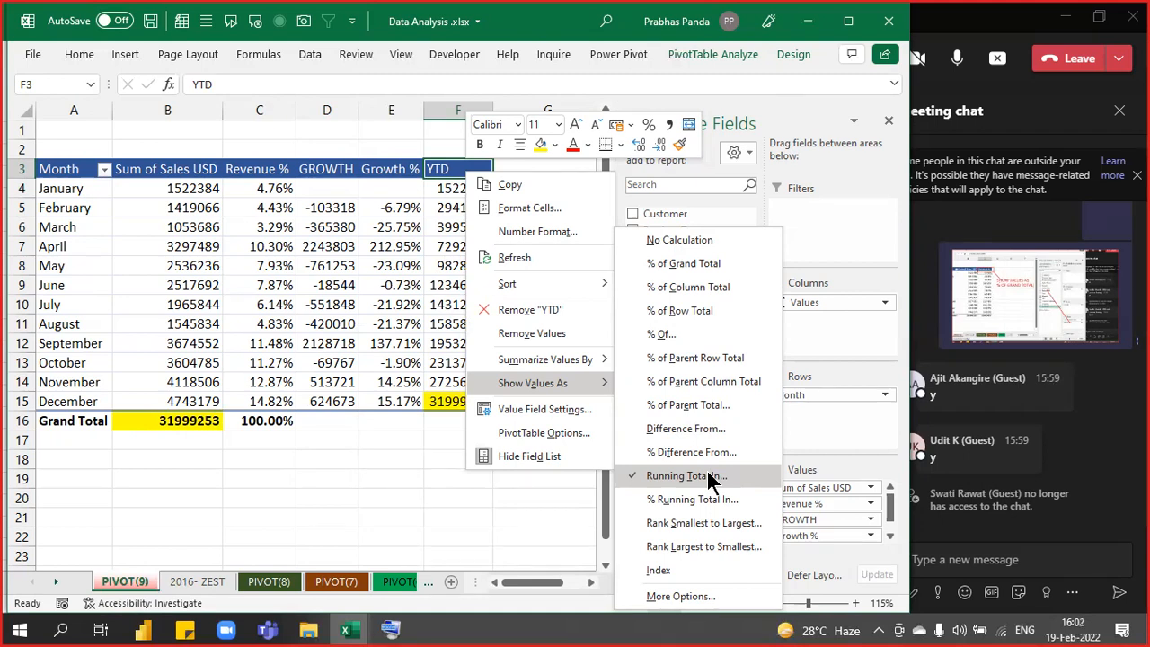
left_click(710, 479)
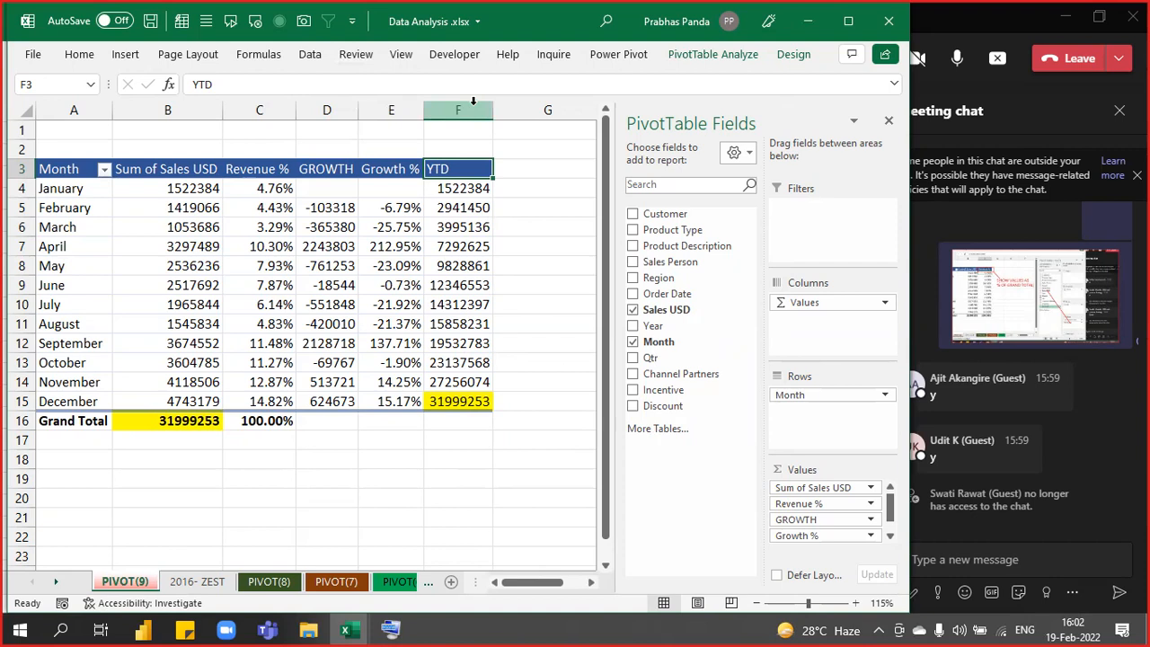
Check the YTD % column in the Corp Case Studies workbook as a reference, and return to the Data Analysis workbook.
left_click(345, 628)
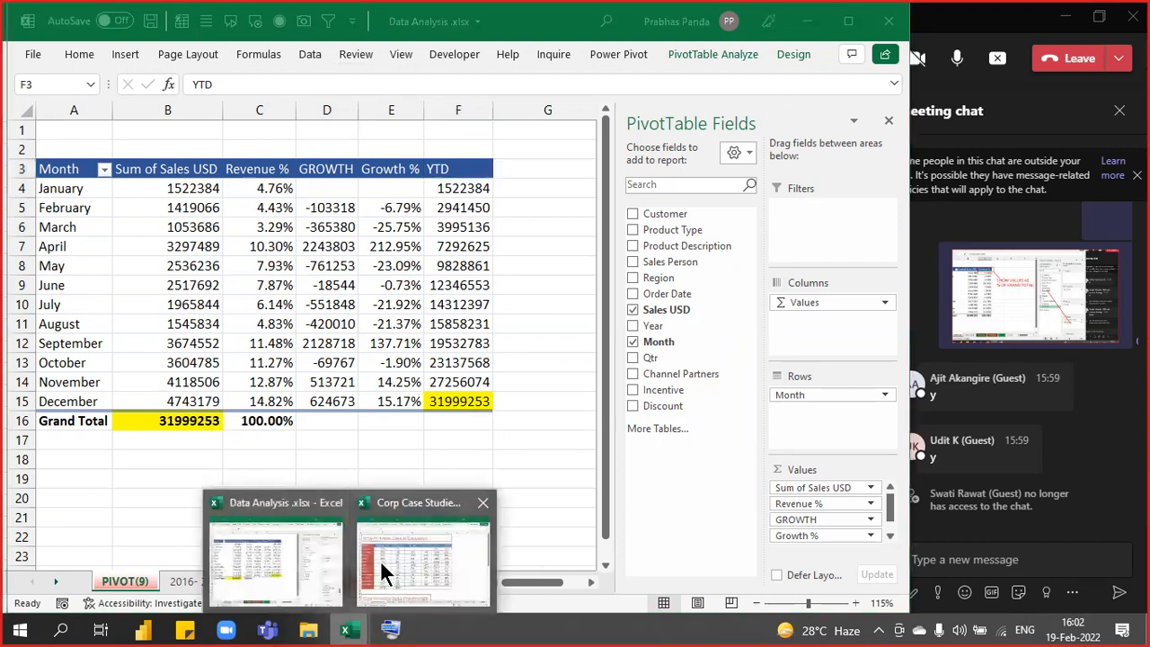
left_click(380, 571)
left_click(605, 108)
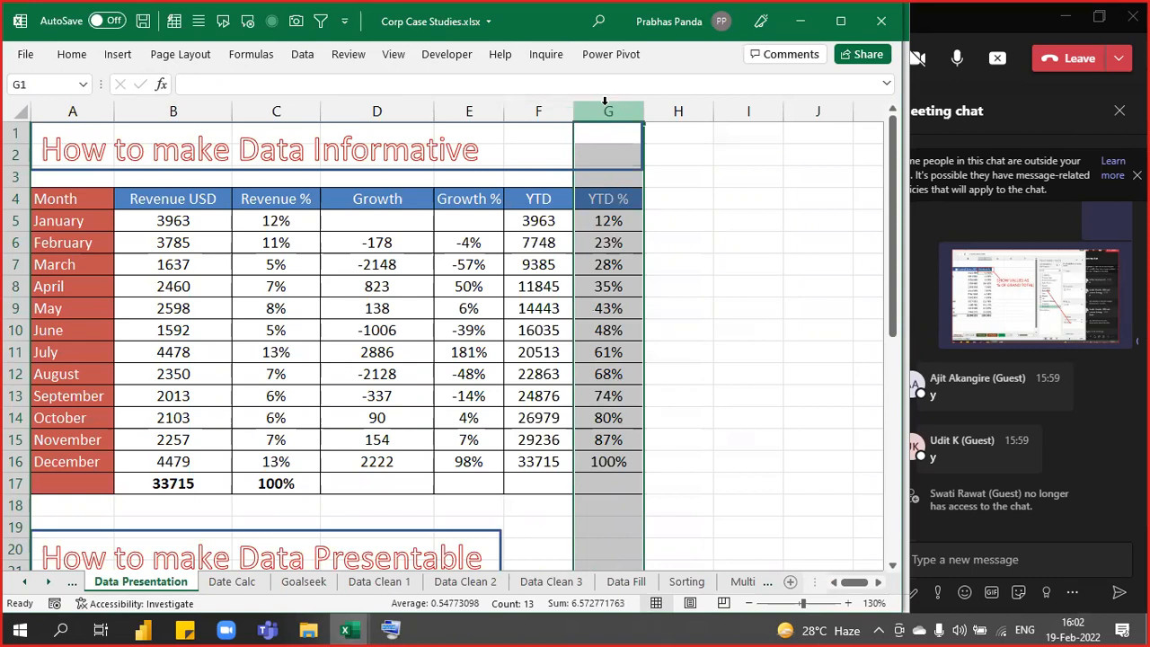
left_click(873, 35)
left_click(588, 349)
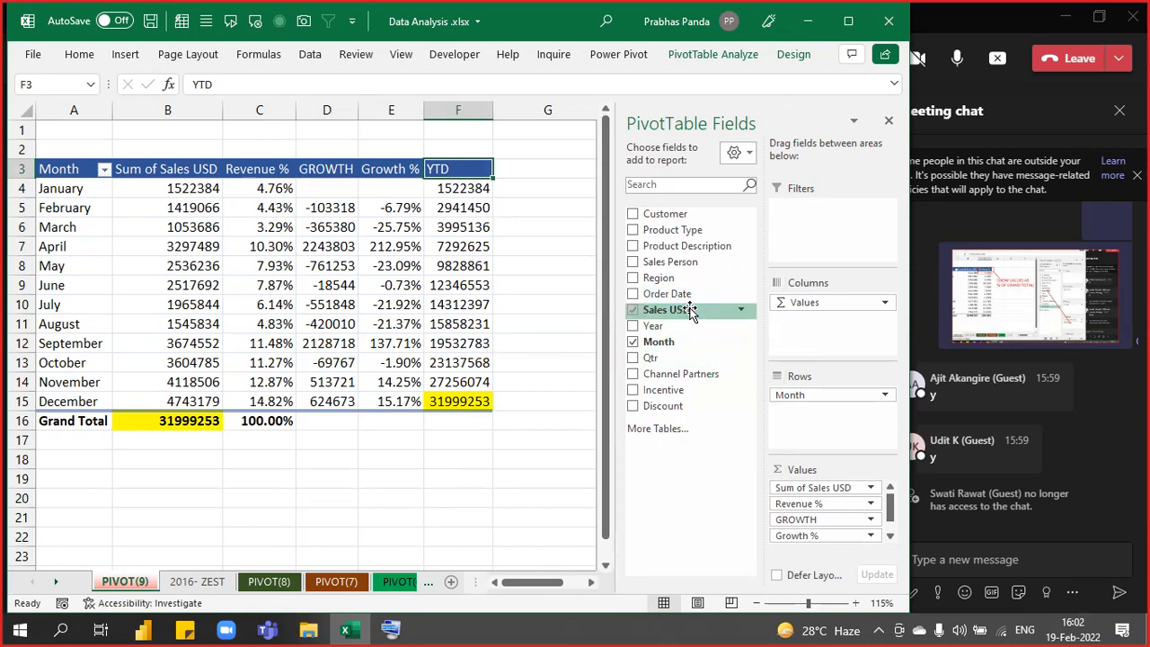
Add another Sales USD field to the pivot values and show it as % Running Total In with base field Month.
left_click_drag(690, 311, 822, 544)
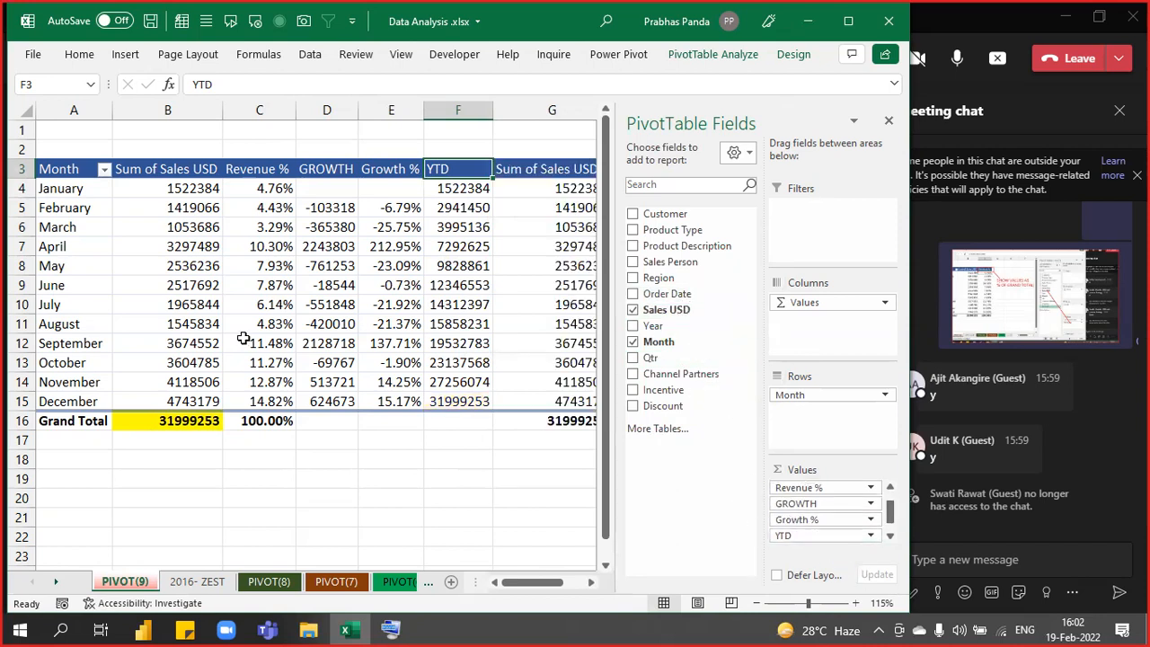
scroll(178, 163, "down", 1)
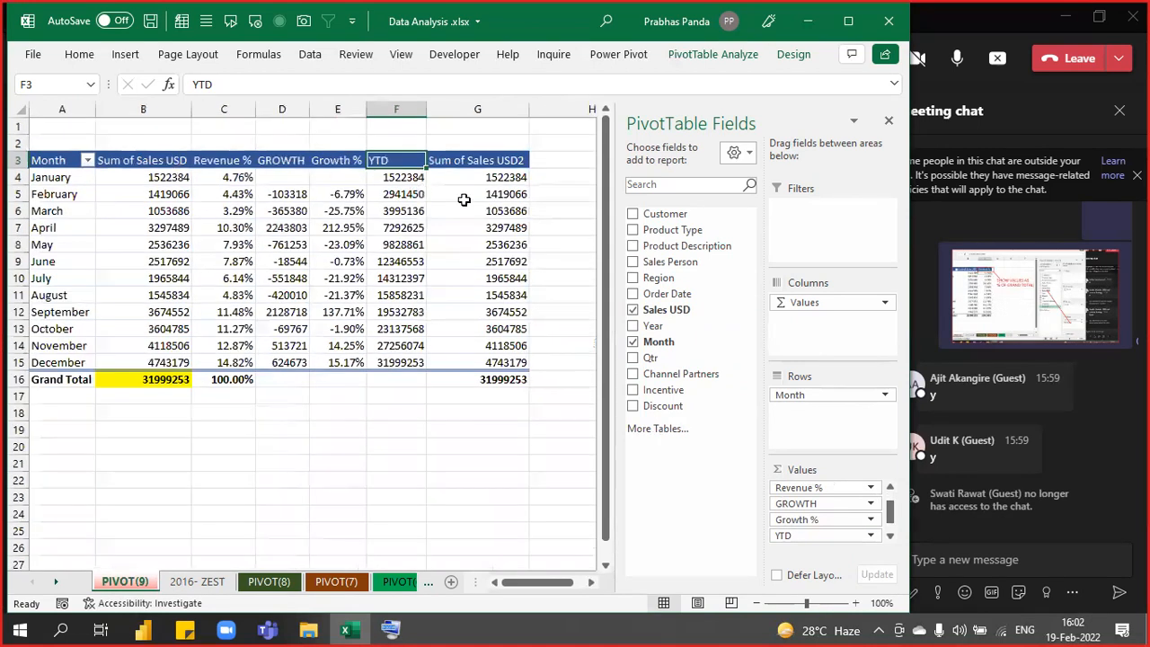
left_click(468, 160)
right_click(468, 159)
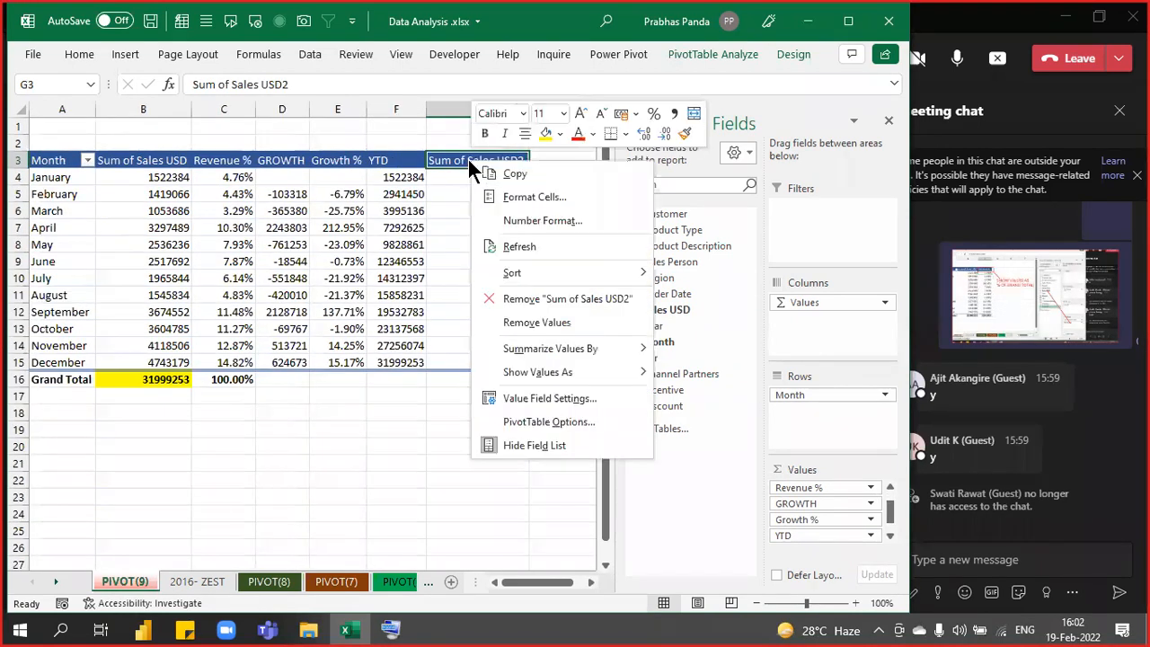
mouse_move(641, 372)
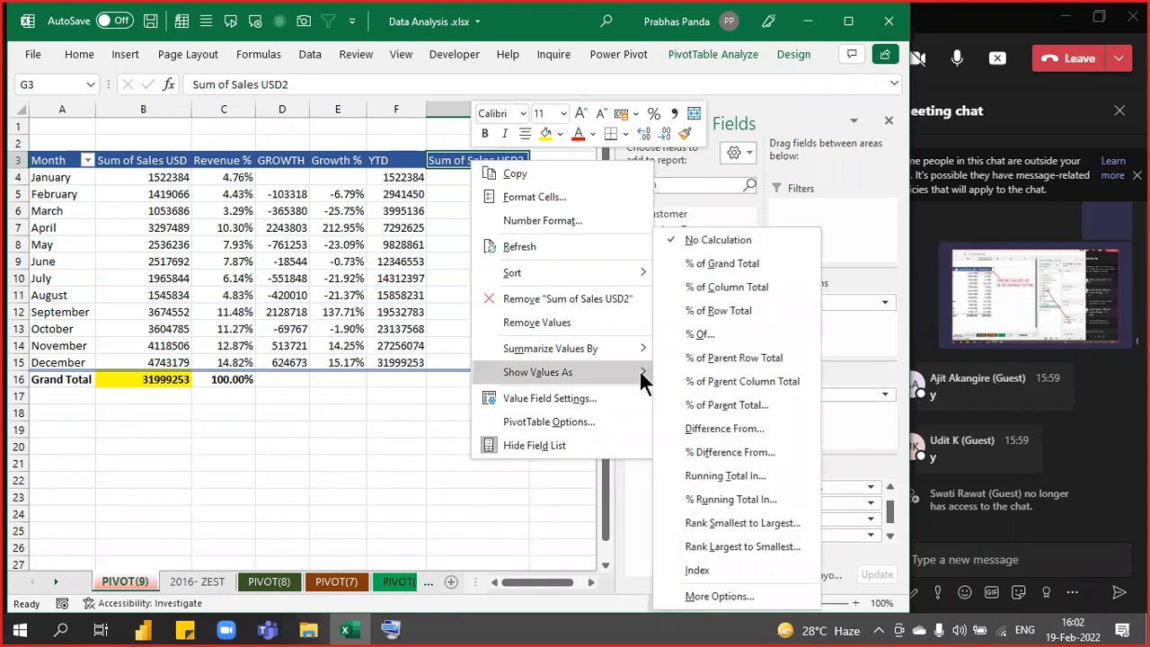
left_click(737, 500)
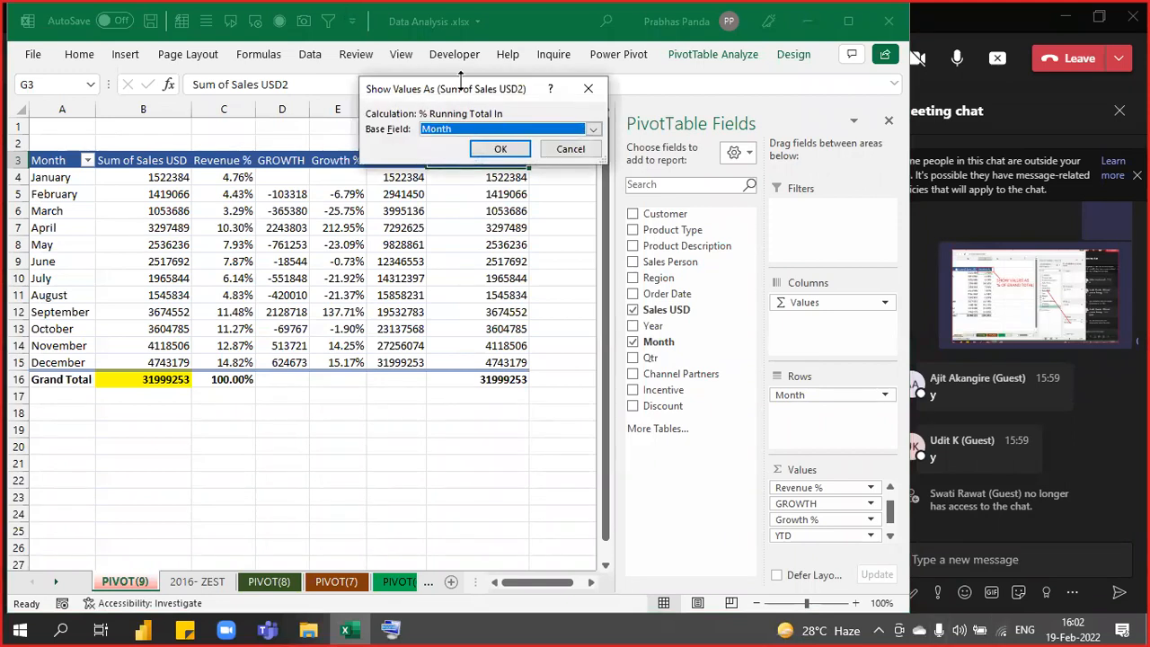
left_click_drag(501, 96, 763, 207)
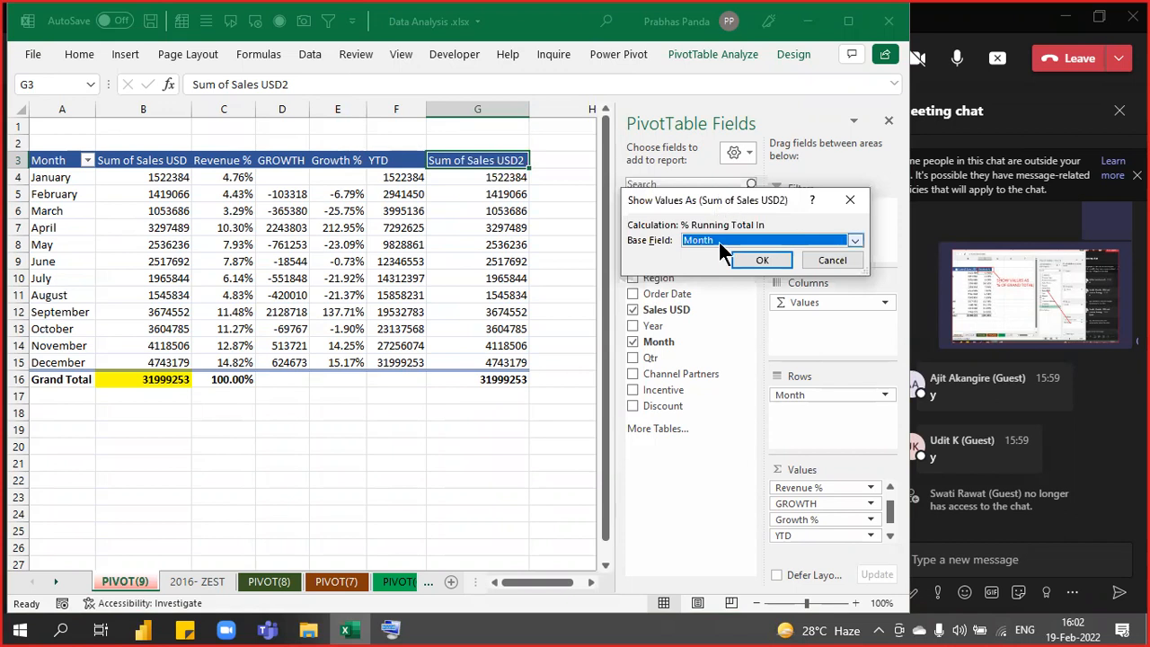
left_click(756, 261)
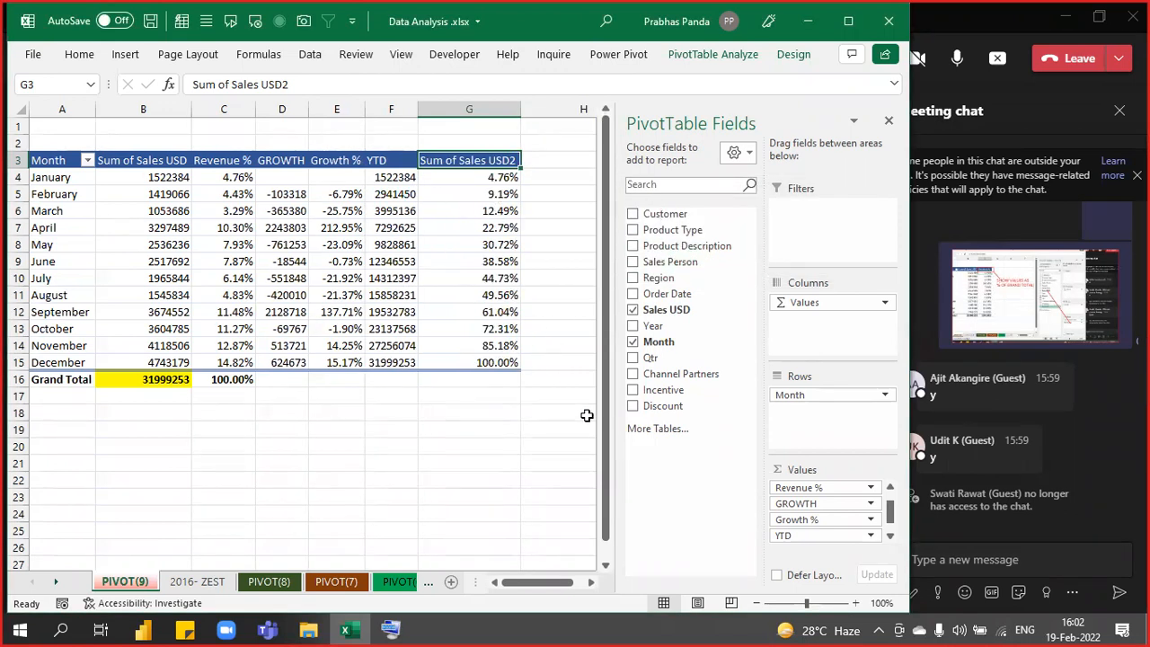
Rename the percentage running total column's heading to YTD % and centre the column from its heading down to December.
type("YTD %")
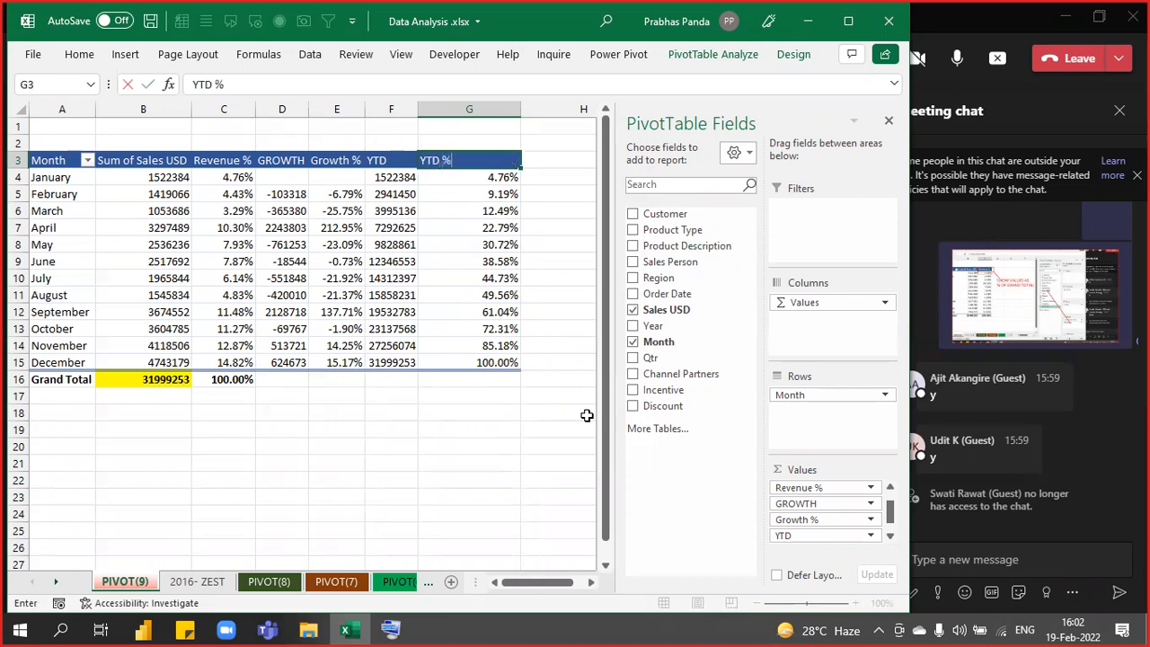
key("Return")
key("Up")
key("ctrl+shift+Down")
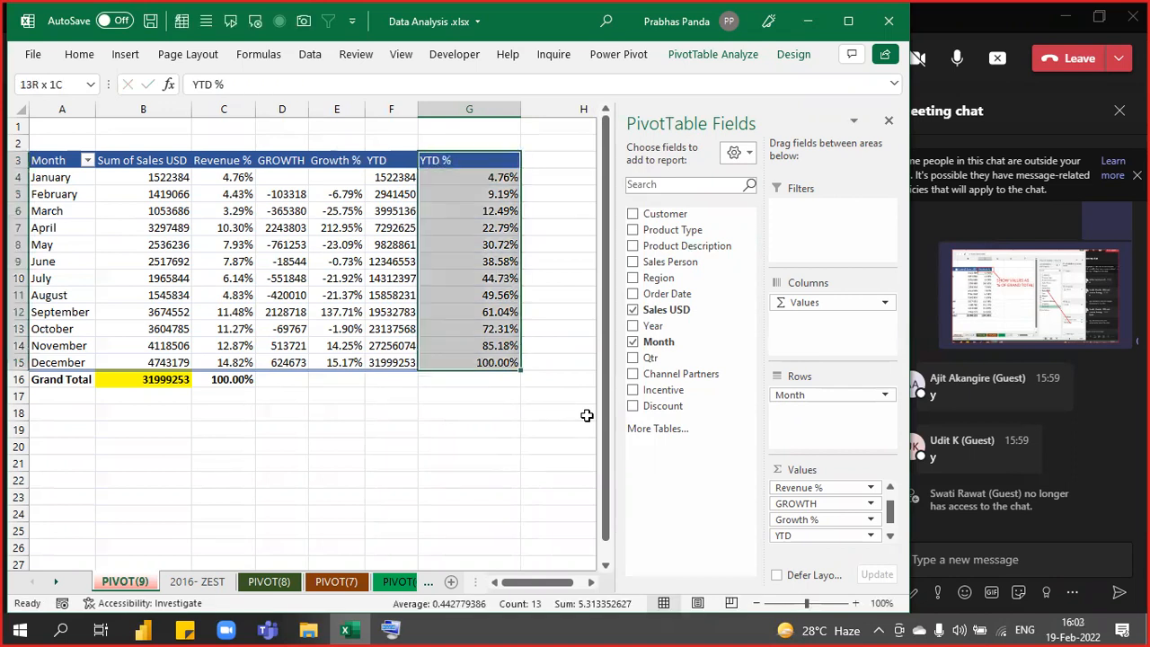
key("alt+h")
key("a")
key("c")
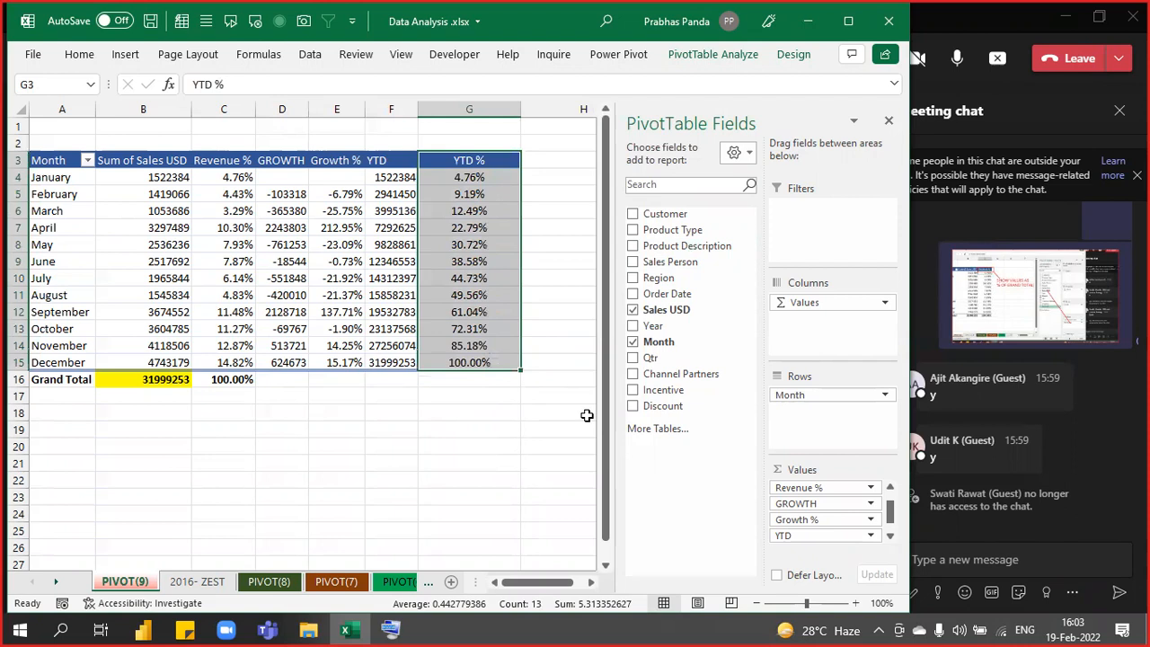
Fit the YTD % column's width to its contents.
key("alt+o")
key("c")
key("a")
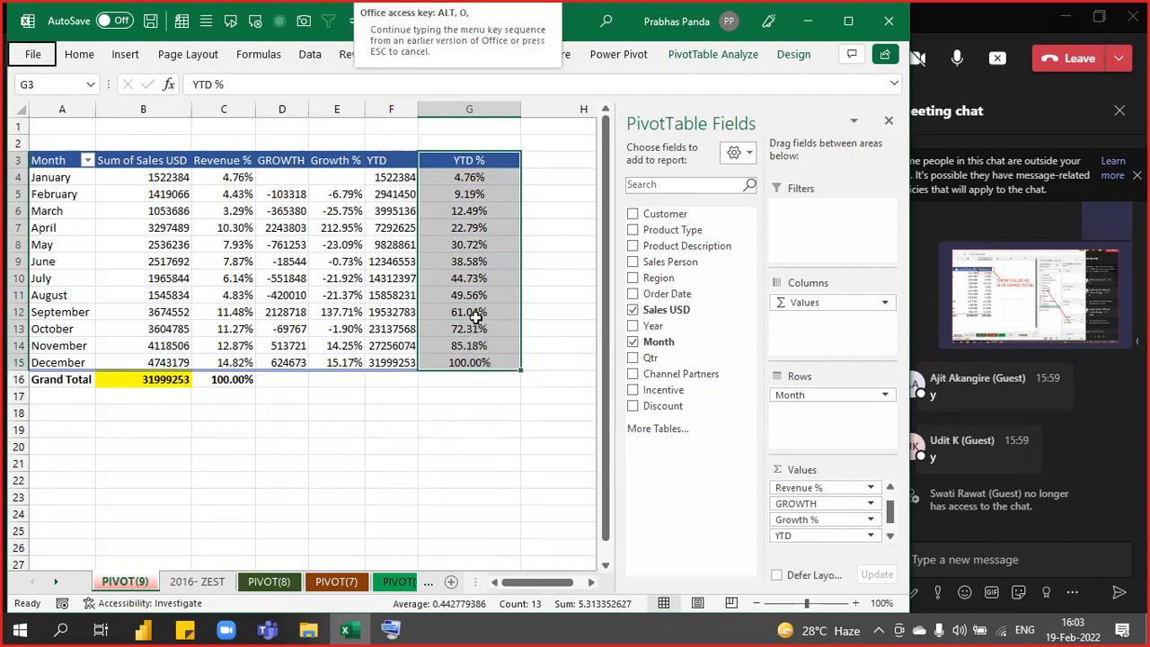
left_click(438, 342)
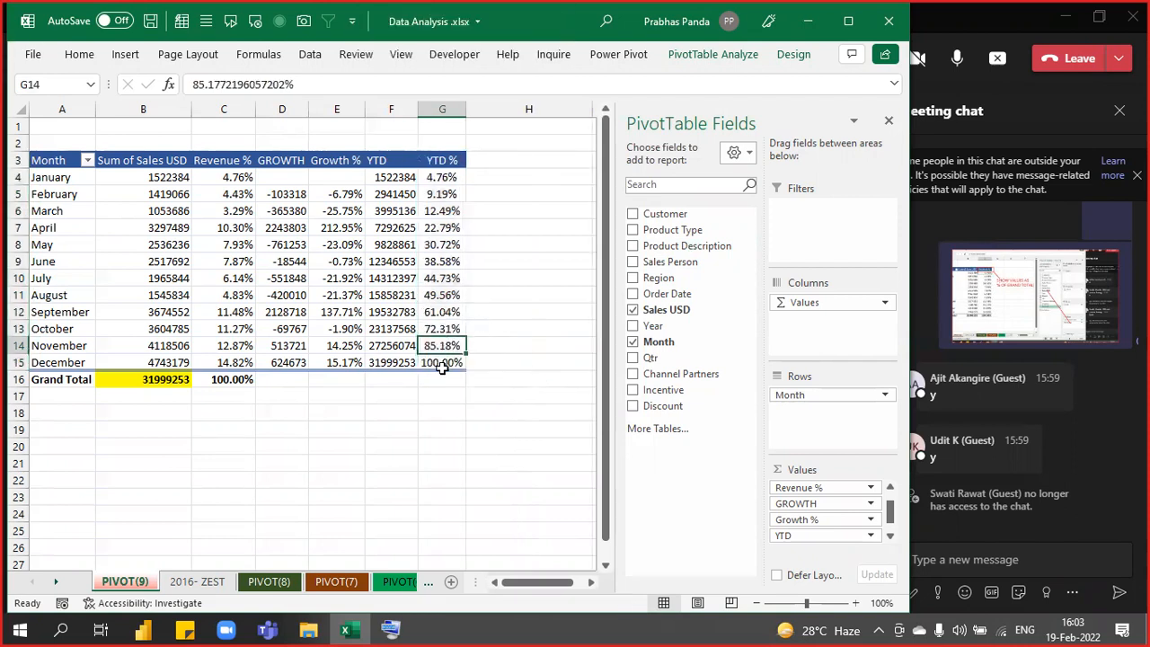
Fill the Grand Total of Revenue % and December's YTD % value with light green.
left_click(442, 364)
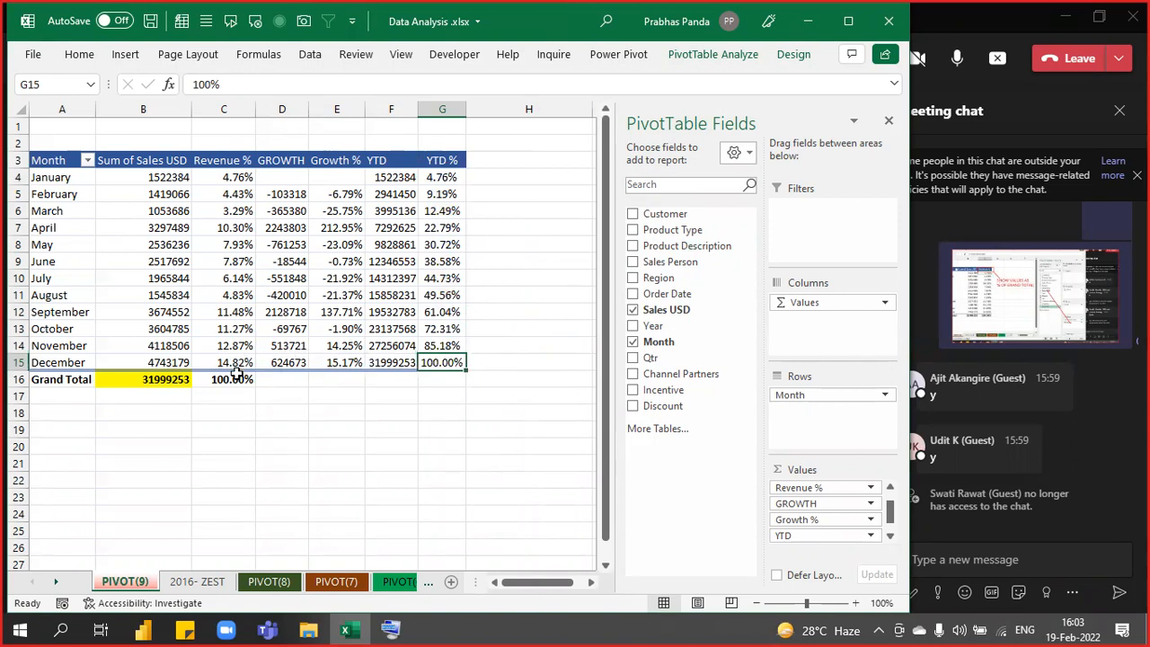
mouse_move(234, 380)
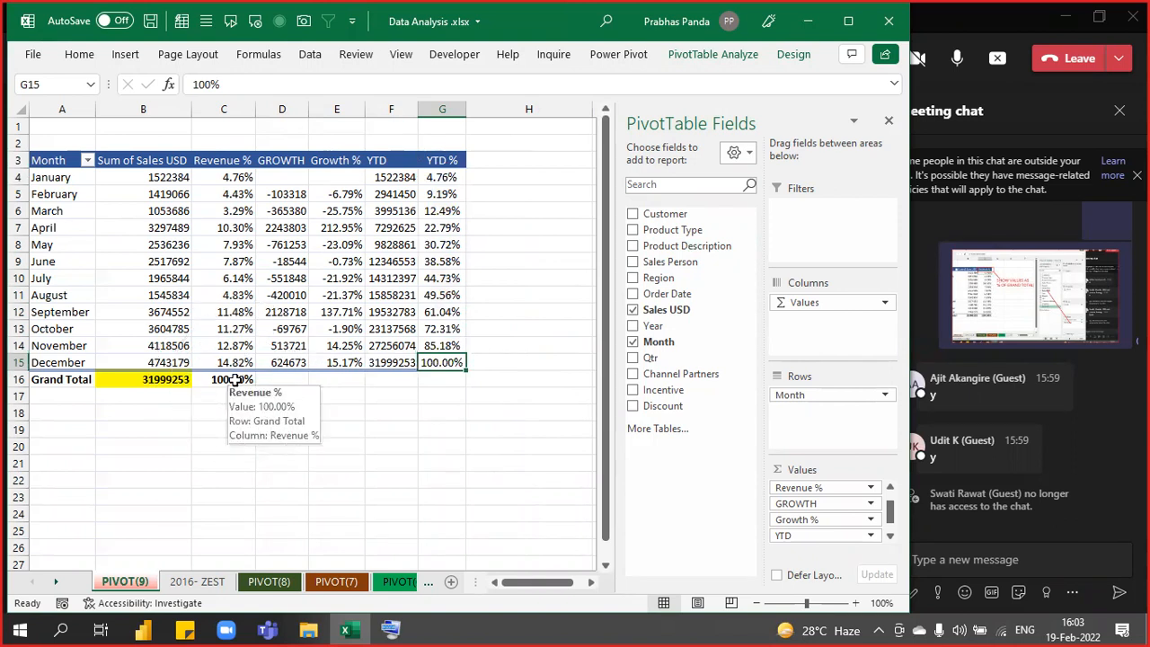
left_click(233, 380)
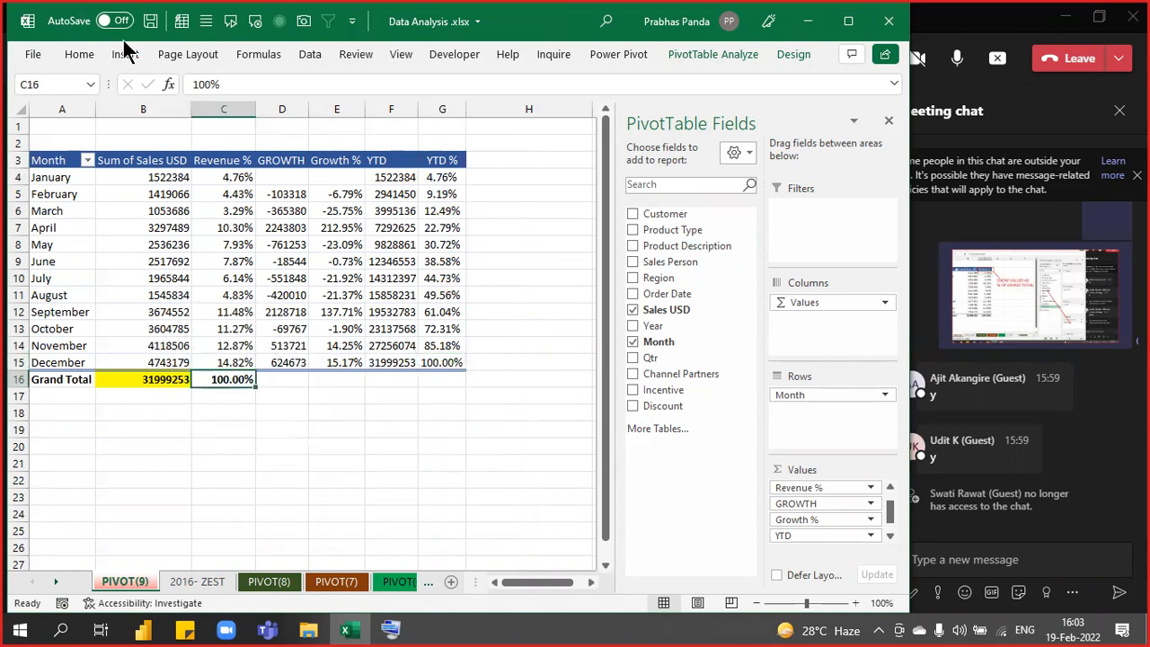
left_click(79, 54)
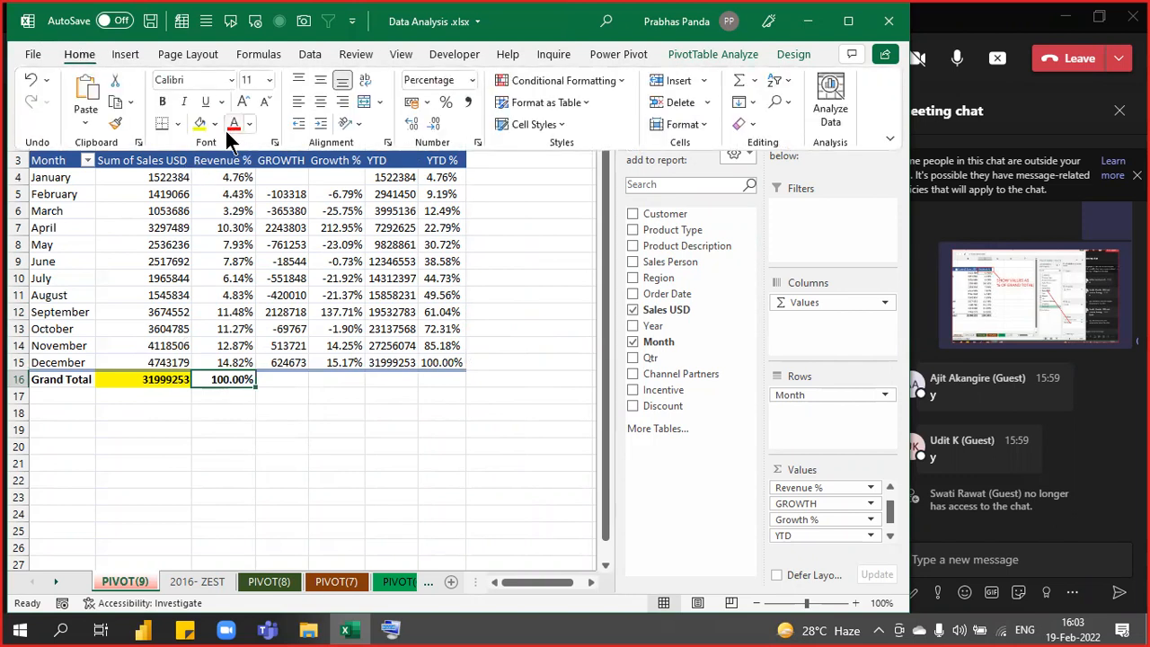
left_click(216, 123)
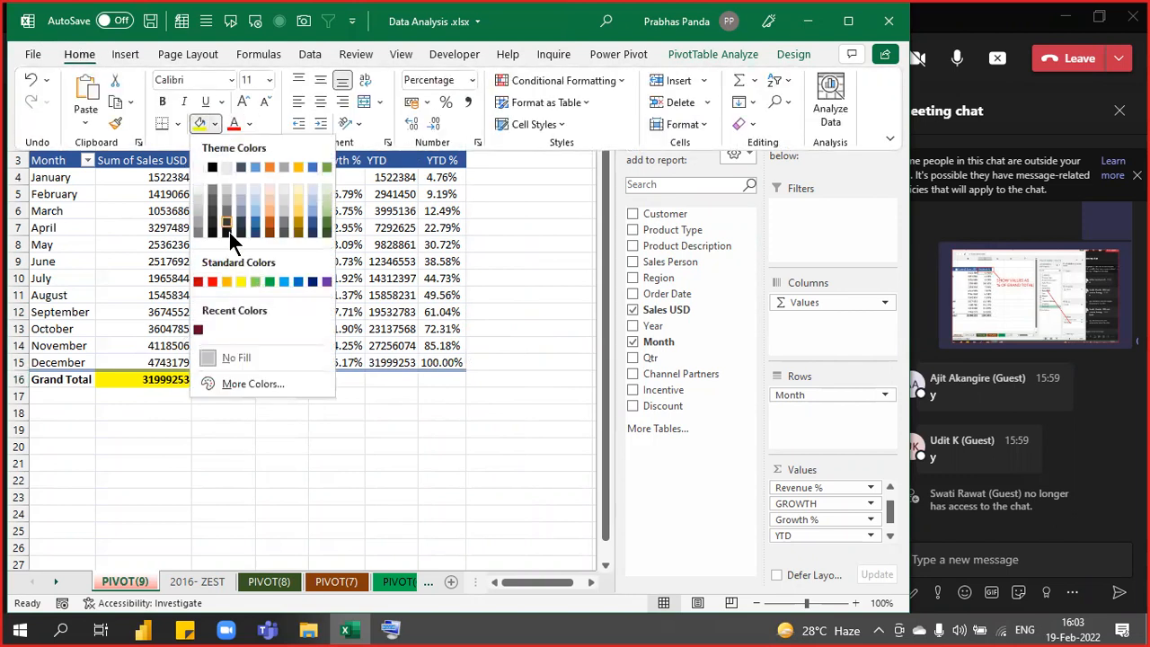
left_click(255, 281)
left_click(437, 362)
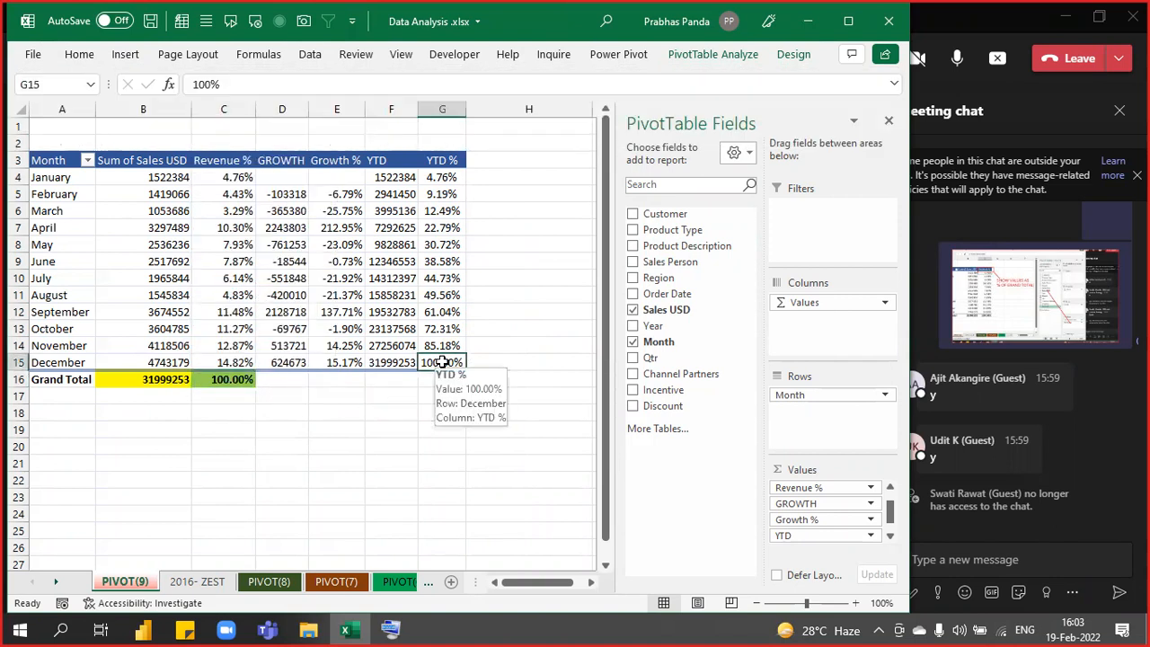
key("F4")
left_click(431, 414)
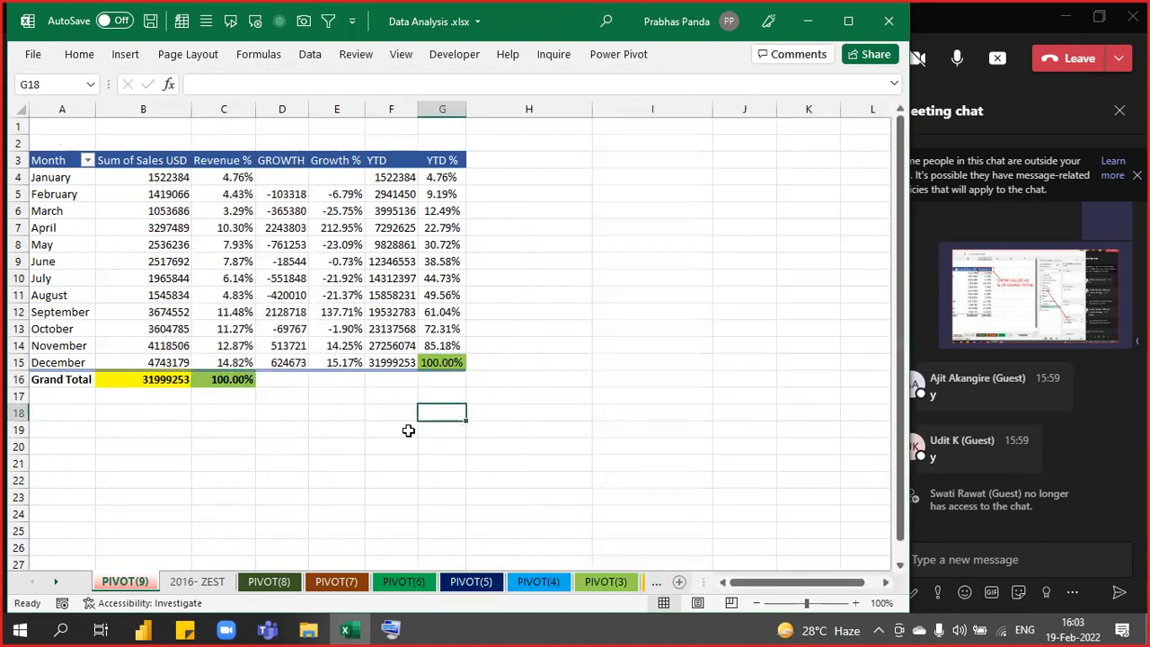
Widen the YTD column so its values fit in full at the enlarged view.
scroll(397, 445, "up", 4)
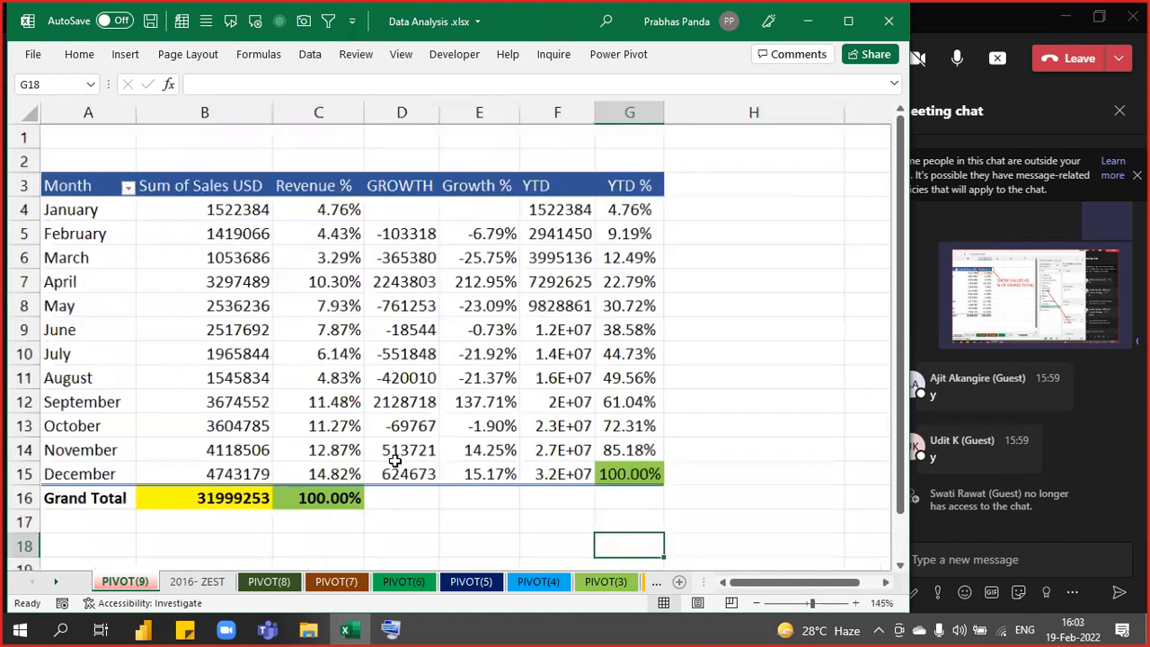
scroll(387, 451, "down", 1)
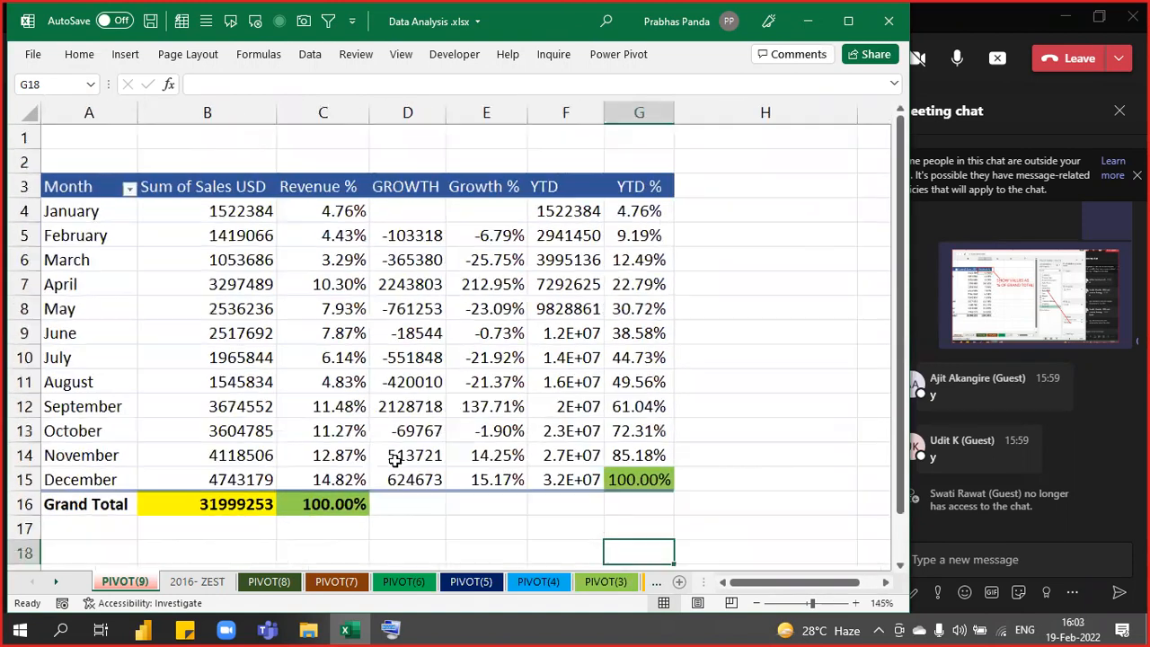
double_click(603, 113)
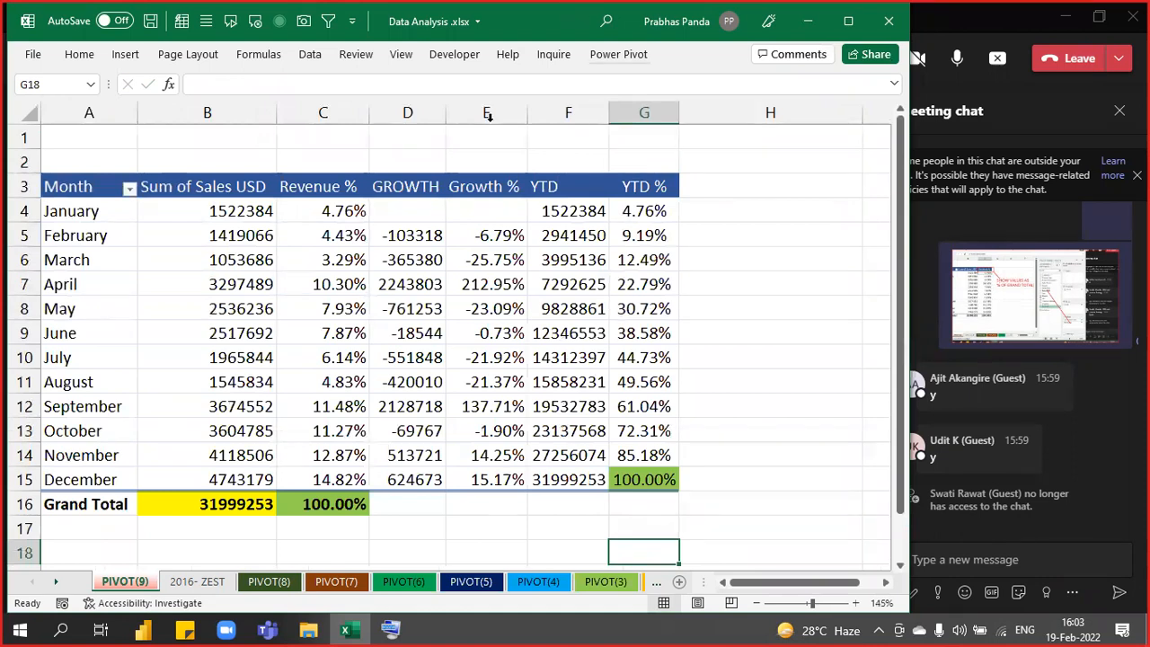
Compare the base columns Month and Sum of Sales USD with the calculated columns Revenue % through YTD %.
left_click_drag(96, 110, 221, 149)
left_click_drag(329, 111, 632, 196)
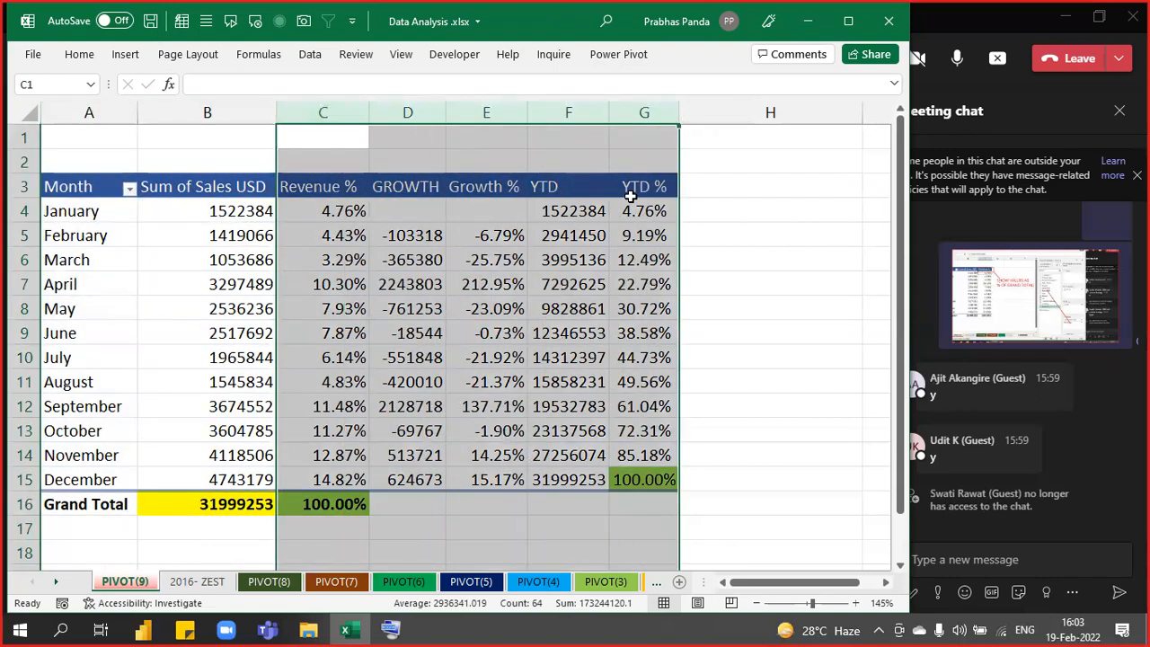
left_click(255, 259)
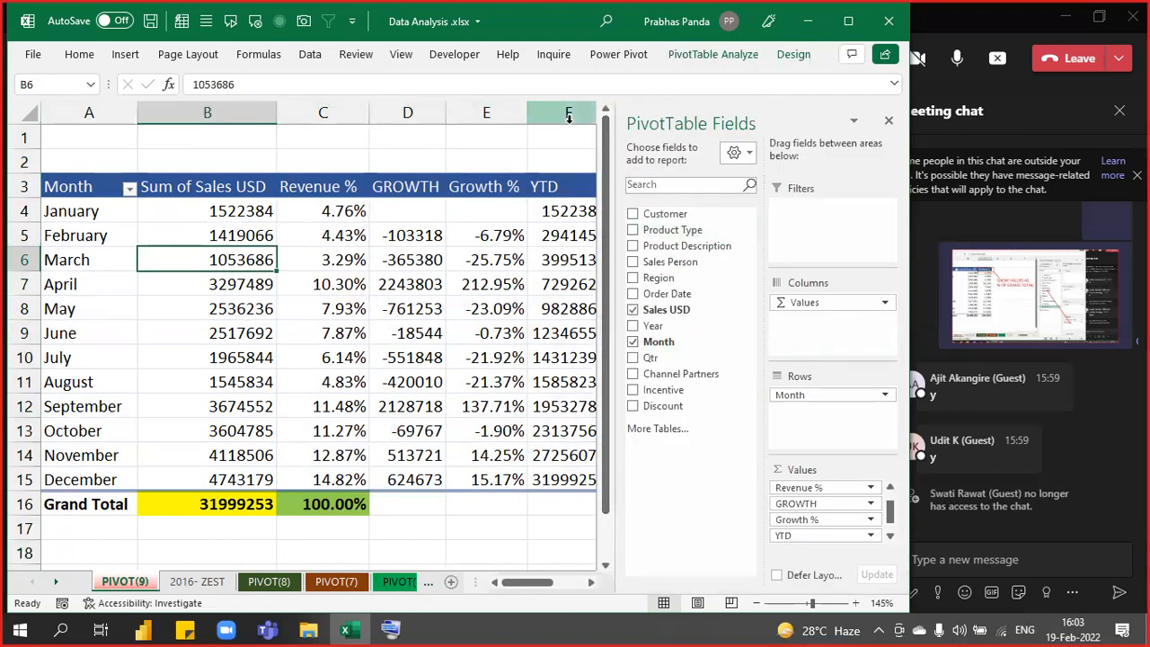
Hide the PivotTable field list and switch to the meeting chat in Microsoft Teams.
left_click(888, 120)
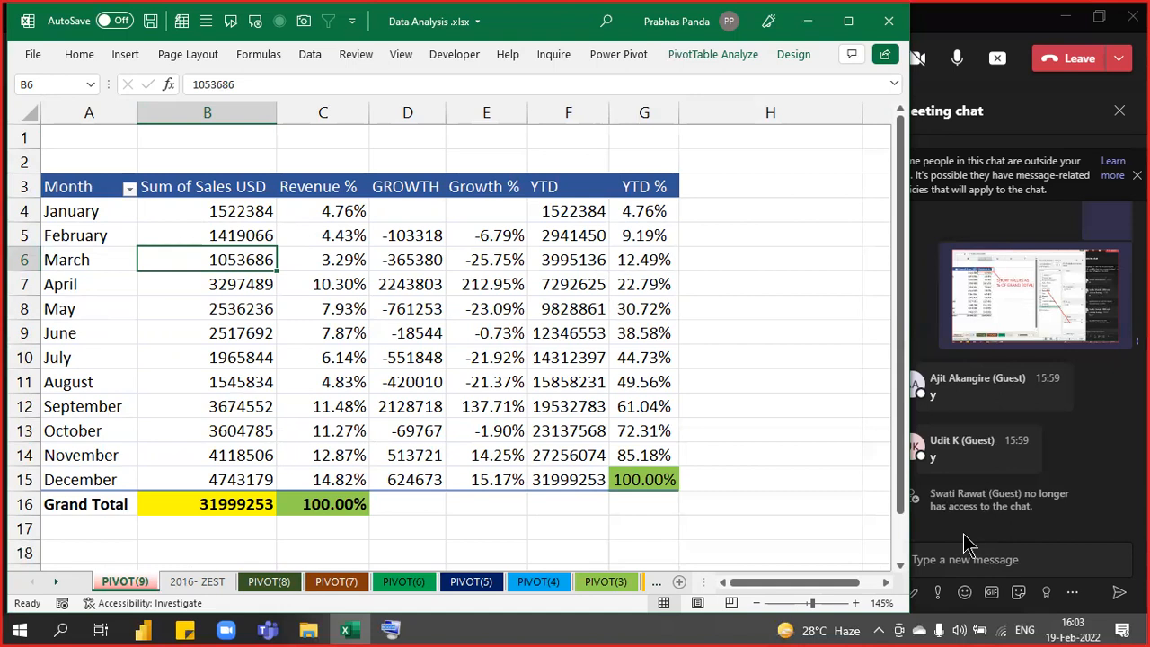
left_click(965, 543)
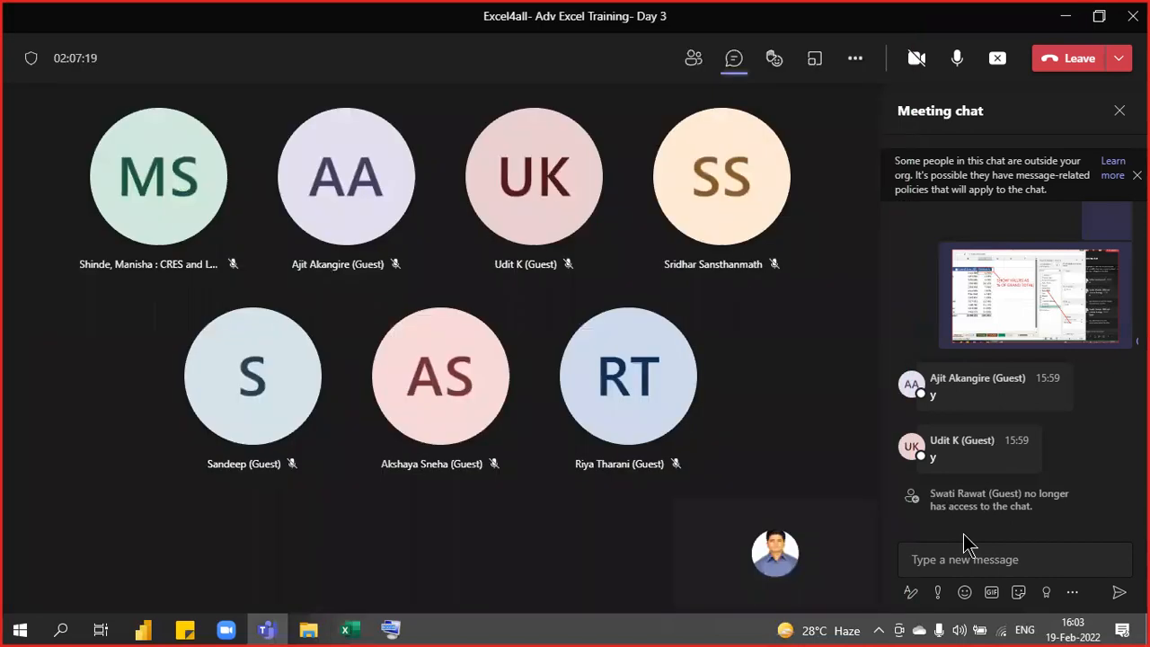
Switch between the Teams meeting and the Data Analysis workbook in Excel, ending at the pivot table on the PIVOT(9) sheet.
left_click(348, 630)
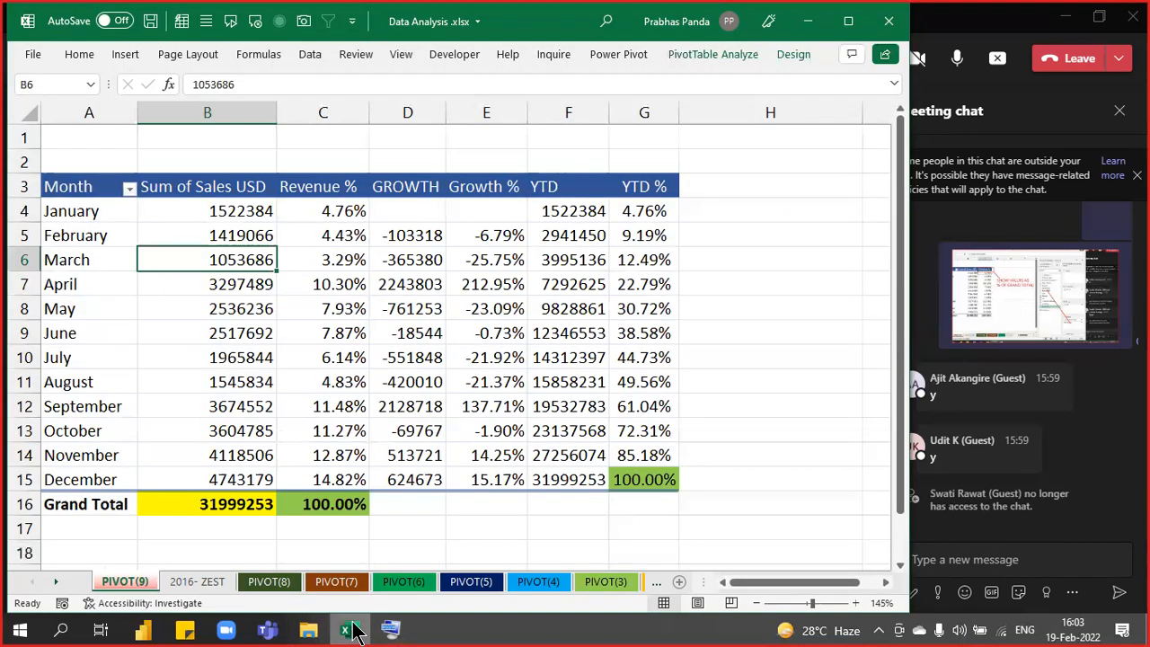
left_click(563, 363)
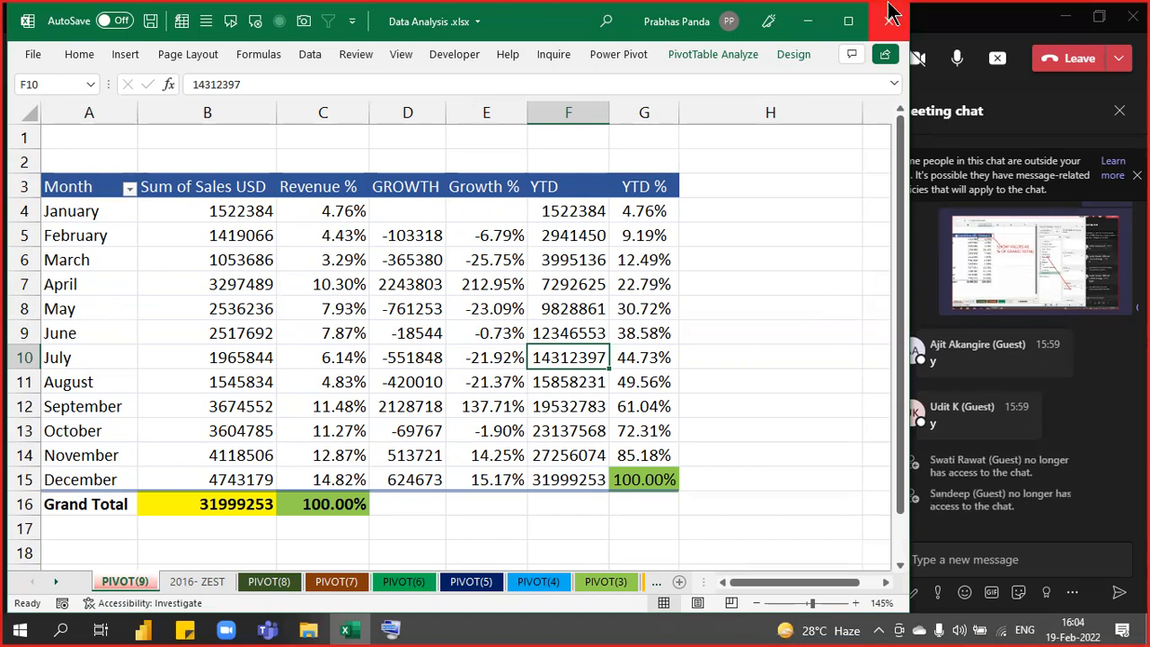
left_click(973, 25)
left_click(539, 390)
left_click(349, 629)
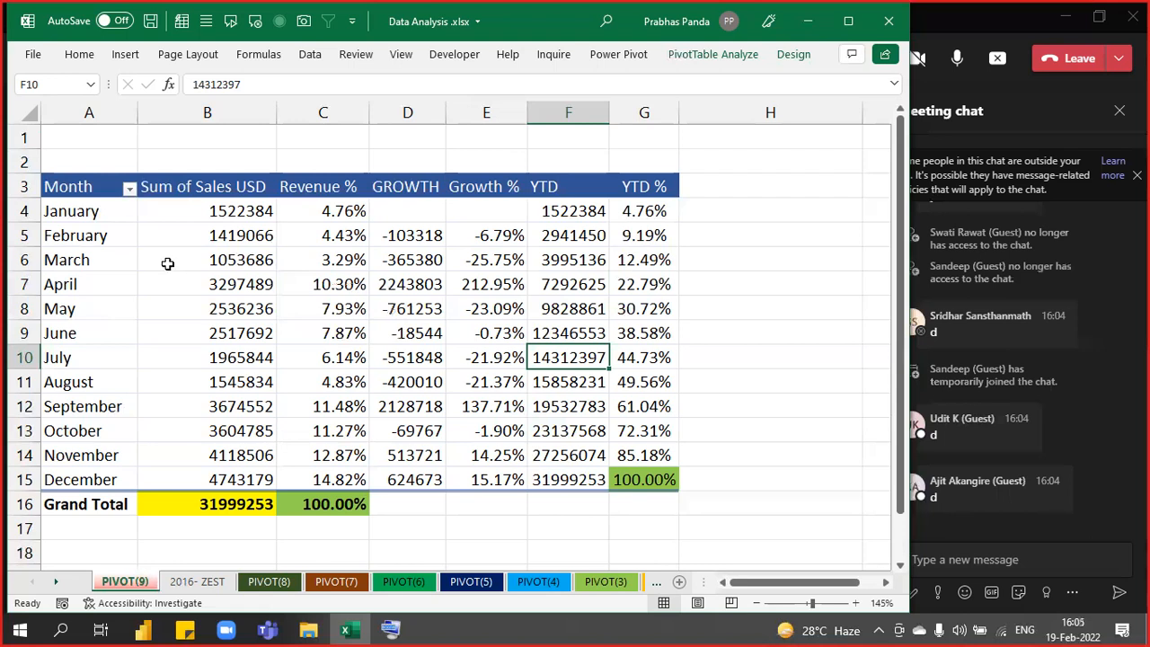
Apply All Borders to the entire pivot table, from the Month header through the Grand Total row.
left_click(301, 335)
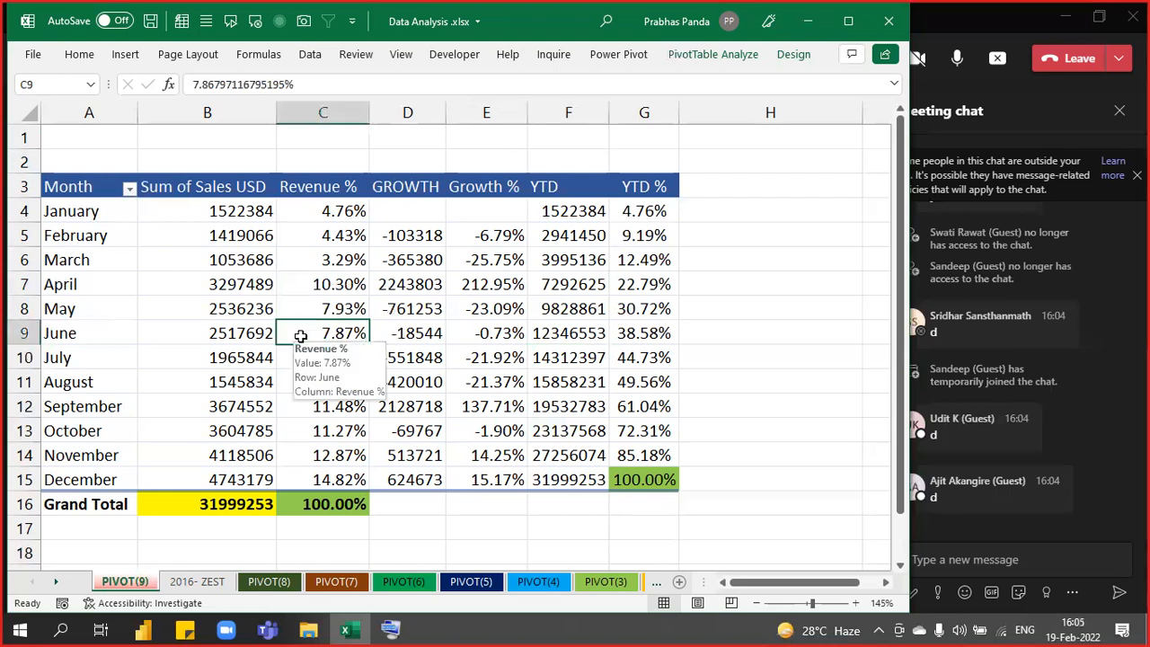
key("ctrl+a")
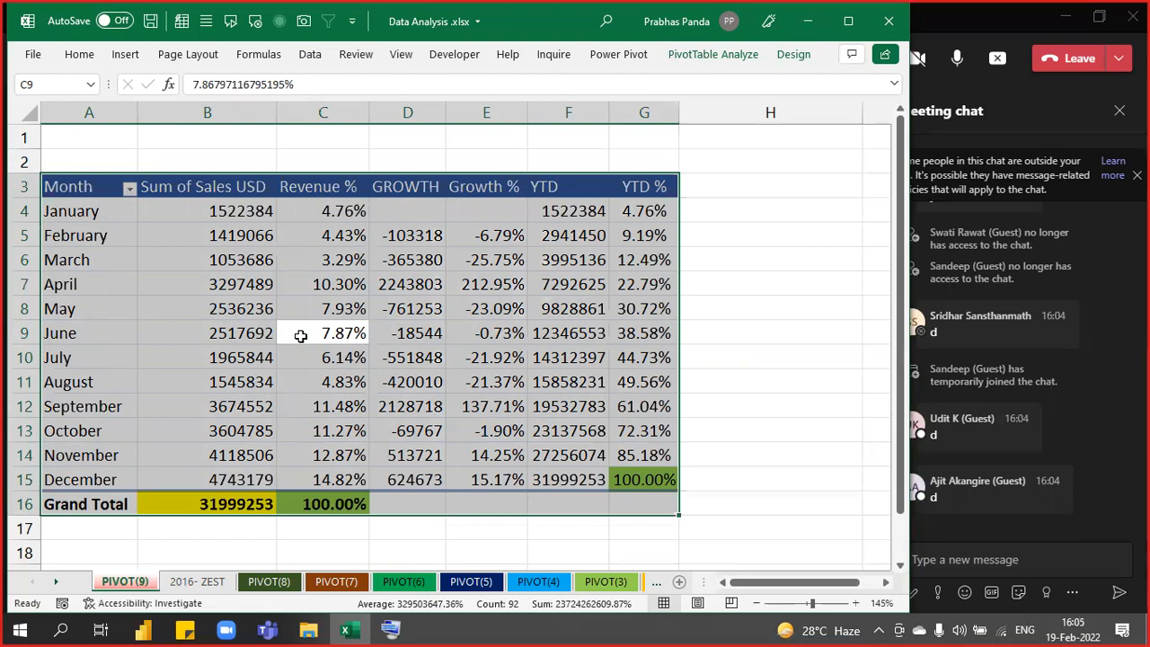
key("alt")
key("h")
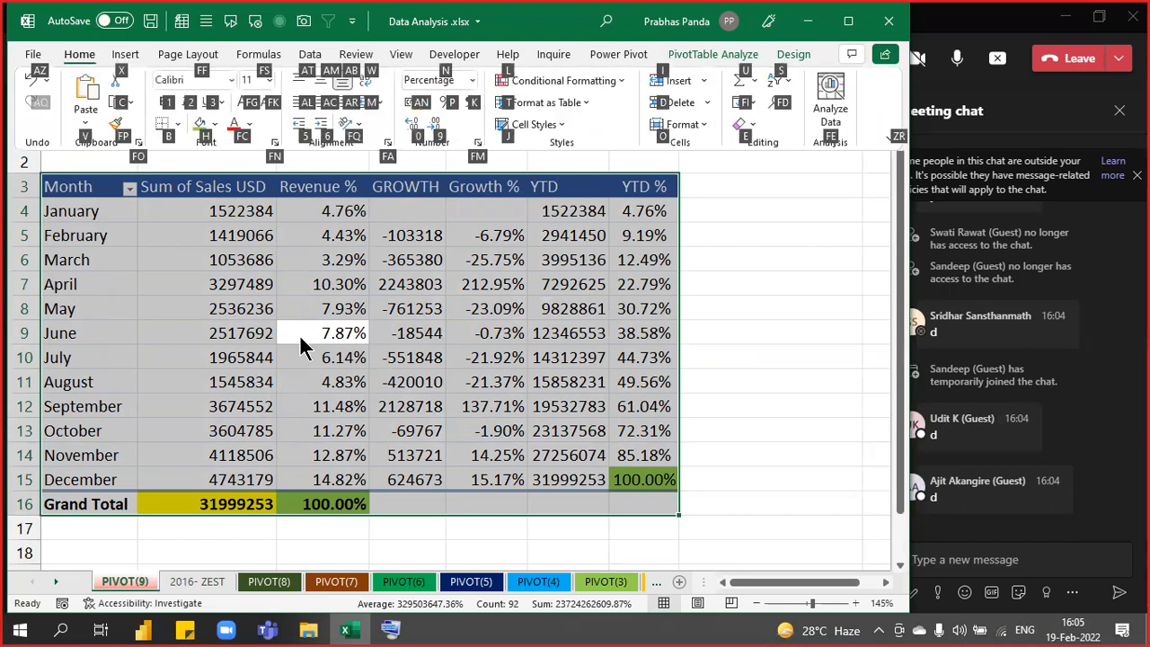
key("b")
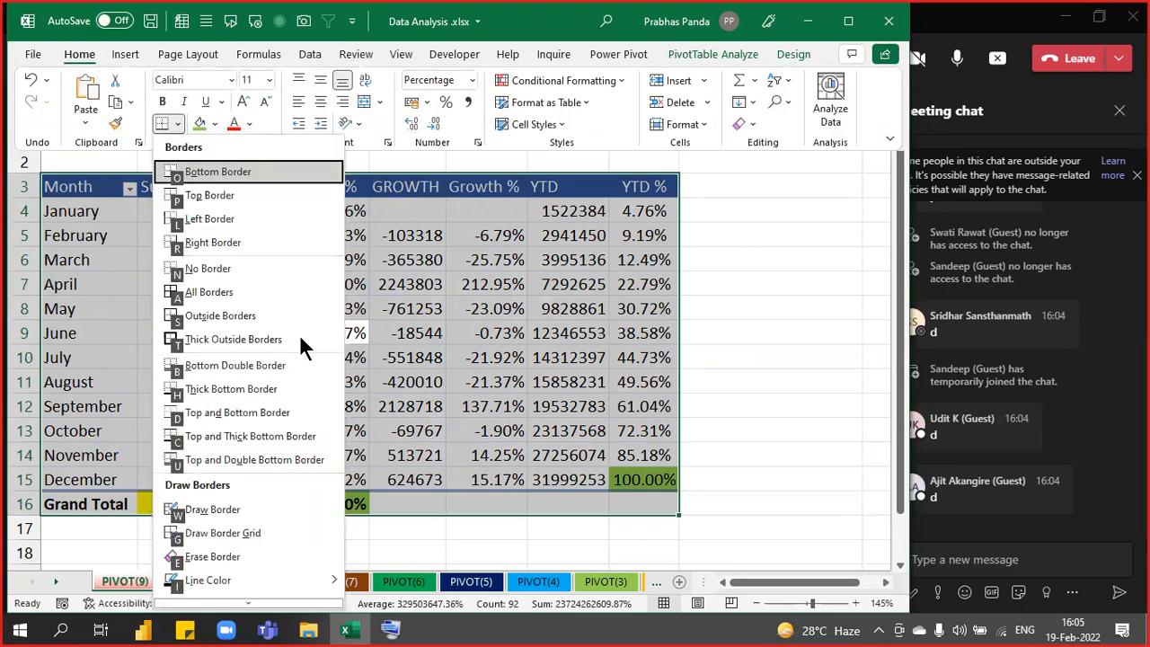
key("a")
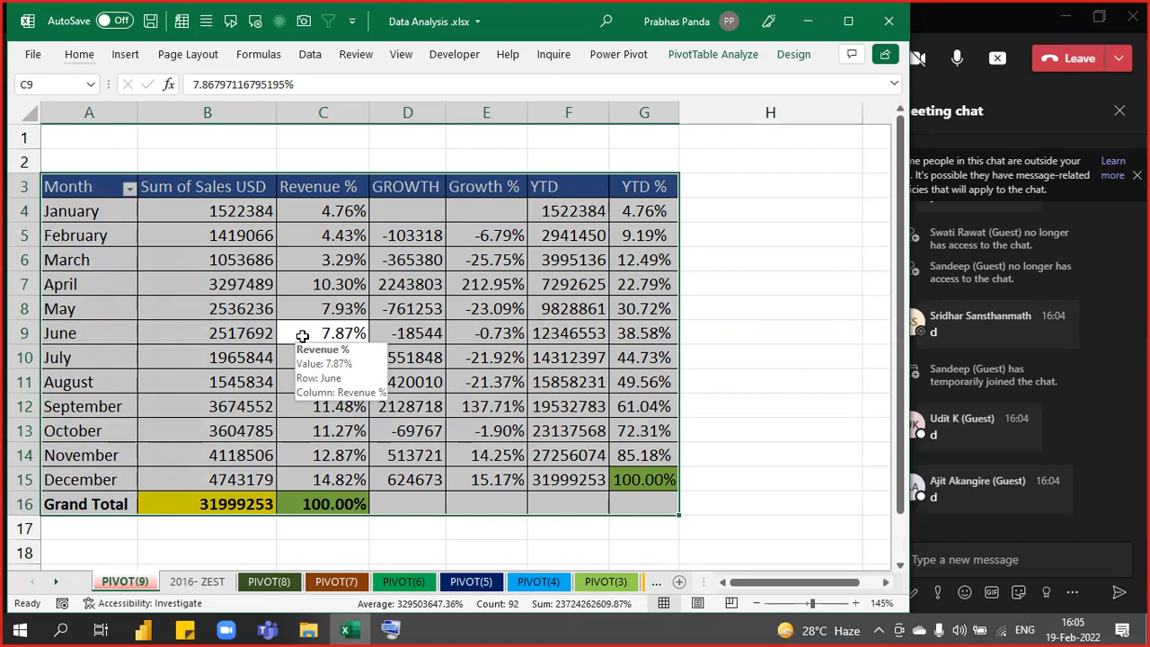
Centre the headers and values from Sum of Sales USD through YTD %, including the Grand Total row, and save the workbook.
left_click(203, 186)
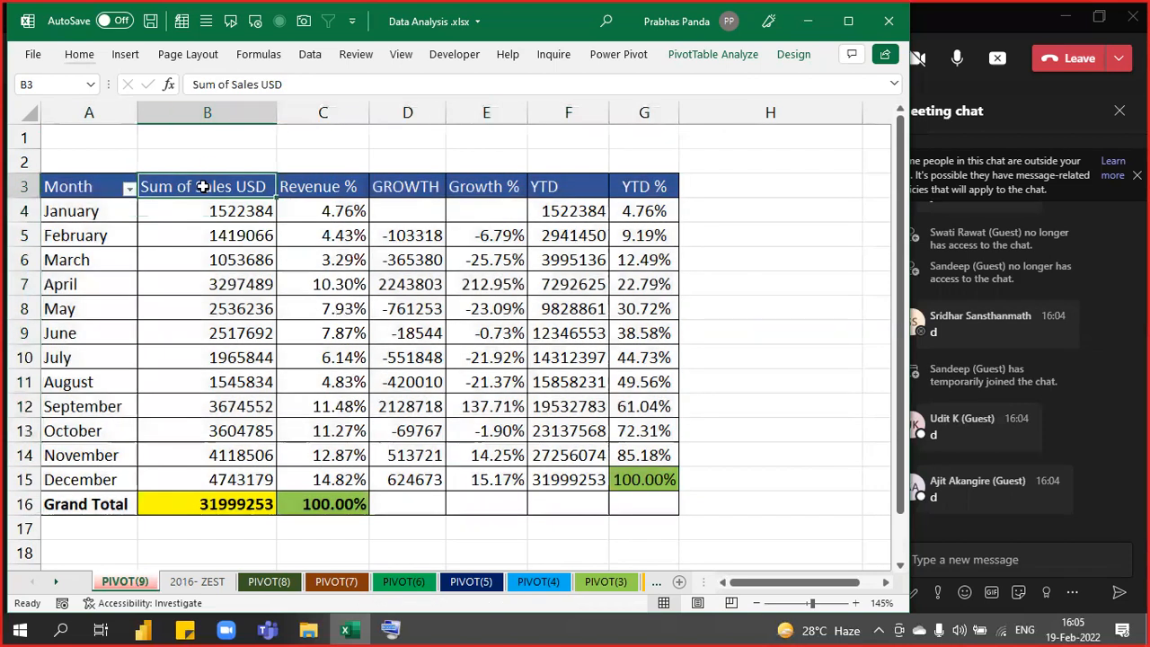
key("ctrl+shift+Right")
key("ctrl+shift+Down")
key("alt+h")
key("a")
key("c")
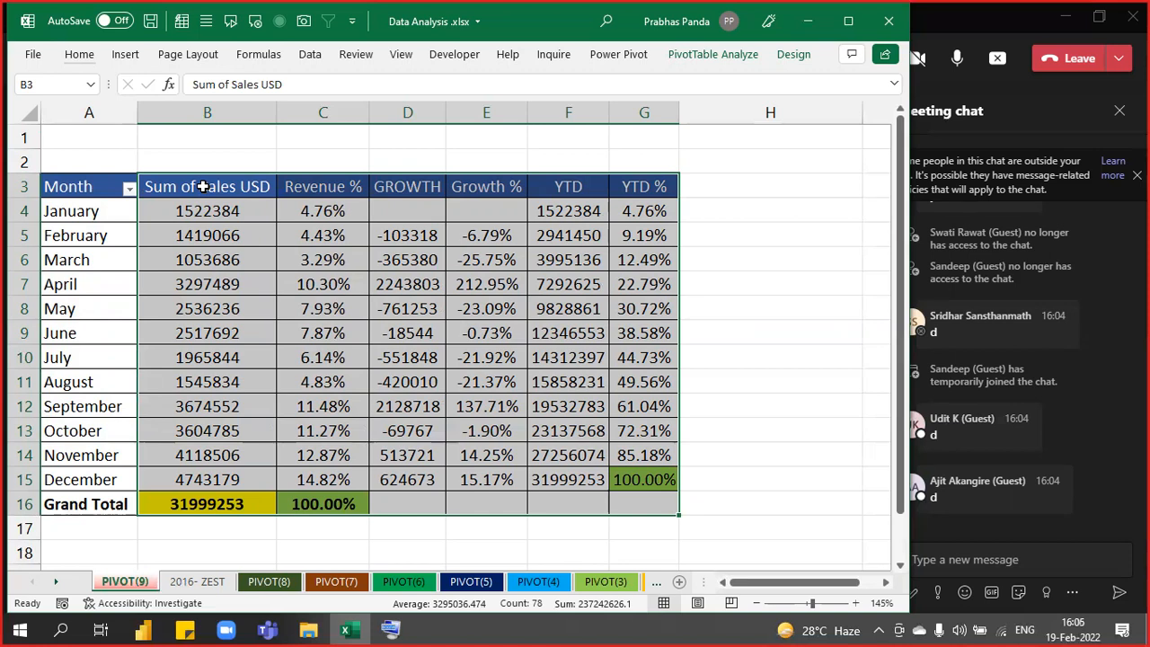
key("Left")
key("Right")
key("Right")
key("Right")
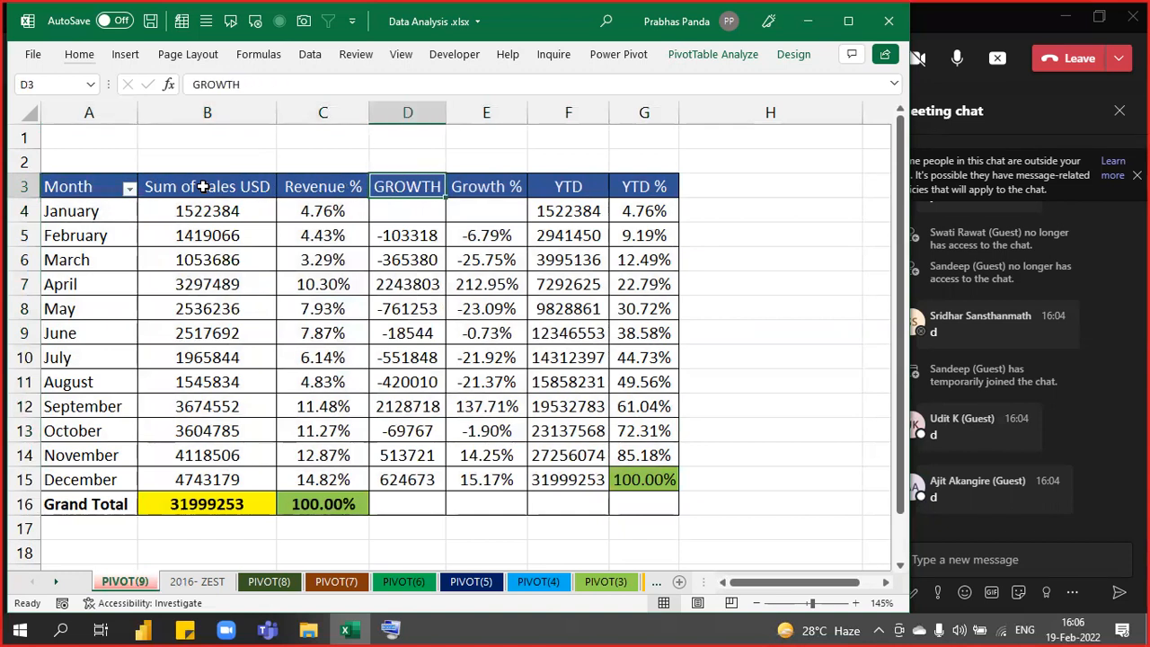
key("ctrl+s")
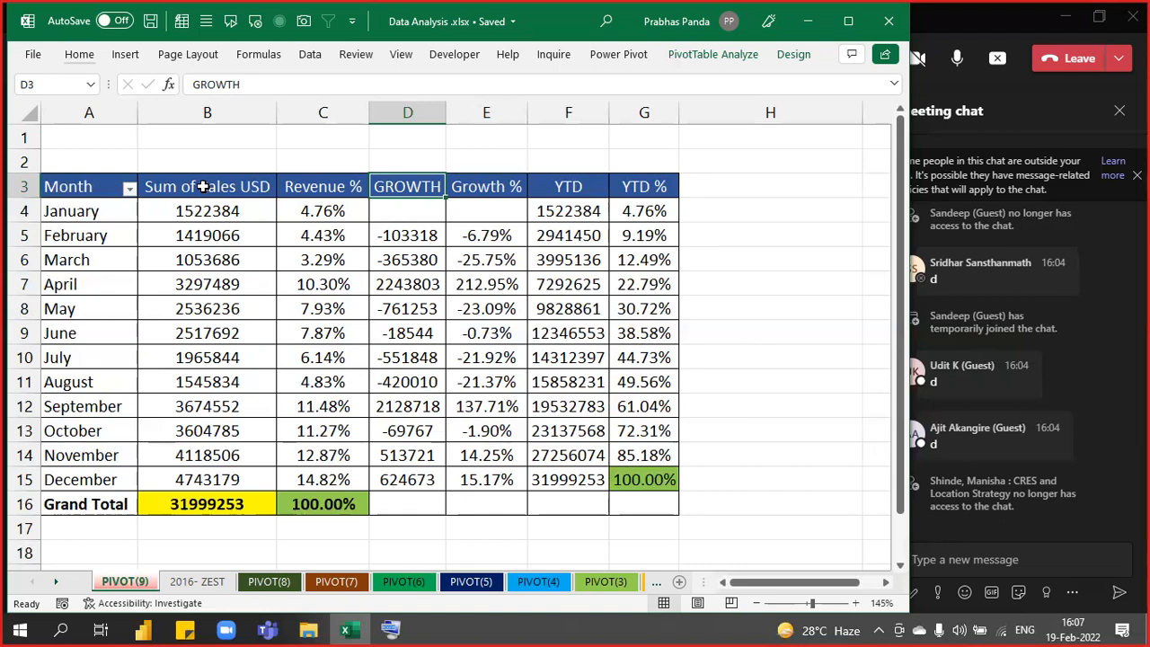
Try a manual red fill on the negative GROWTH values for February, March and May through August.
left_click(392, 233)
left_click_drag(393, 233, 414, 480)
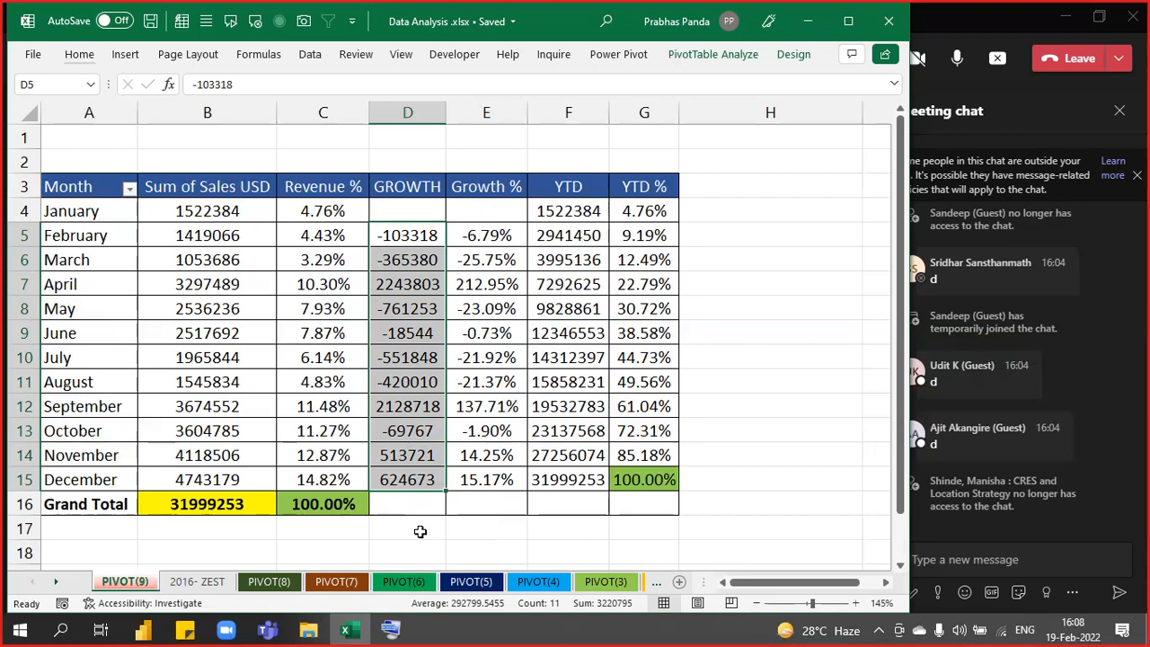
left_click(406, 232)
left_click(409, 260, "ctrl")
left_click(408, 309, "ctrl")
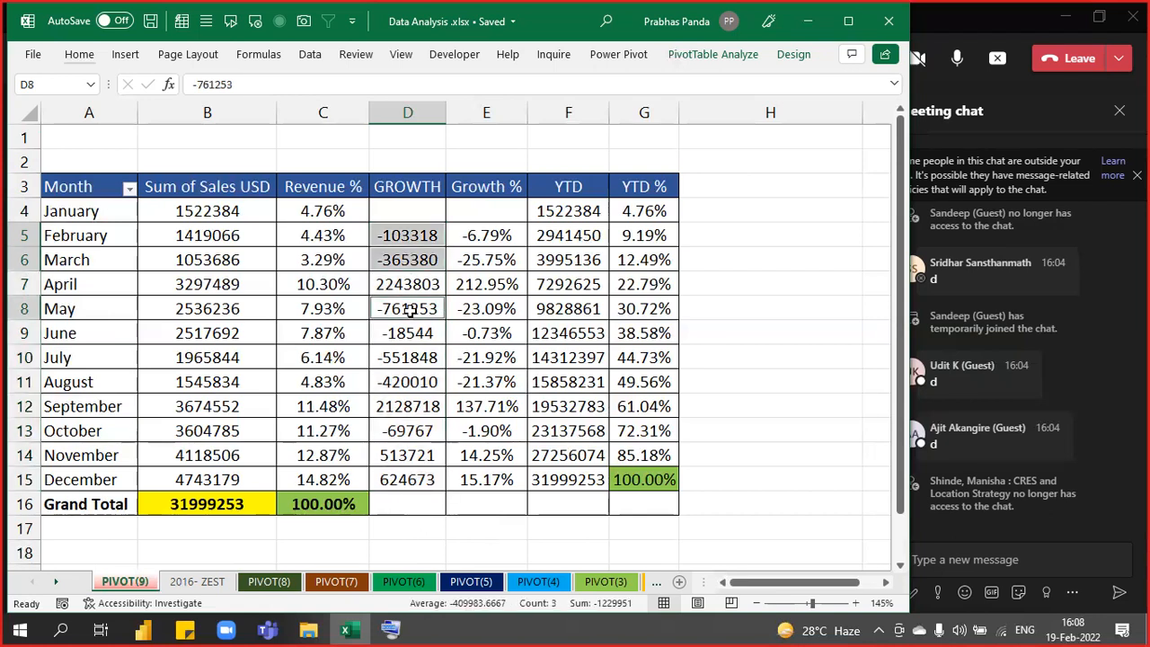
left_click(403, 358, "ctrl")
left_click(395, 336, "ctrl")
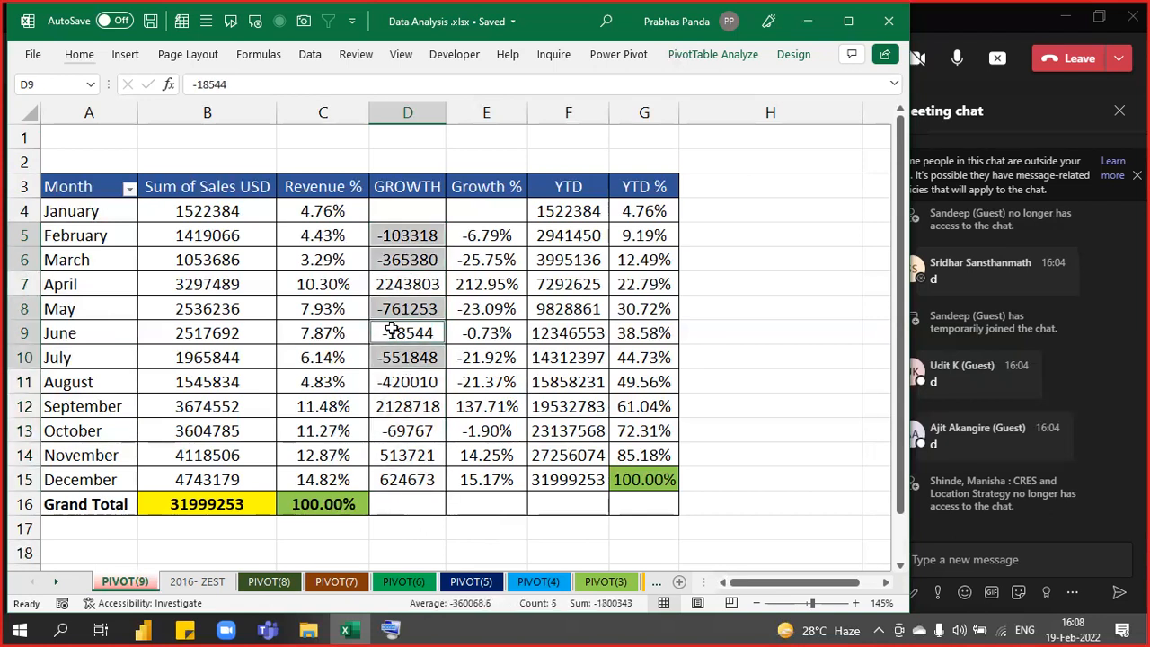
left_click(405, 385, "ctrl")
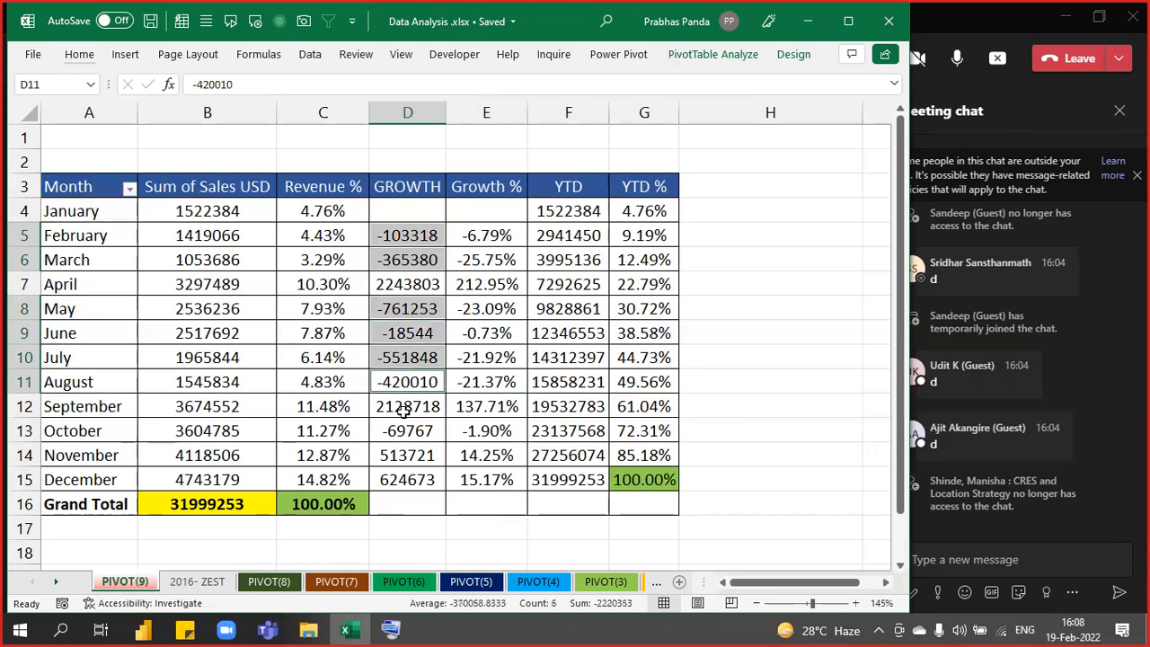
left_click(69, 55)
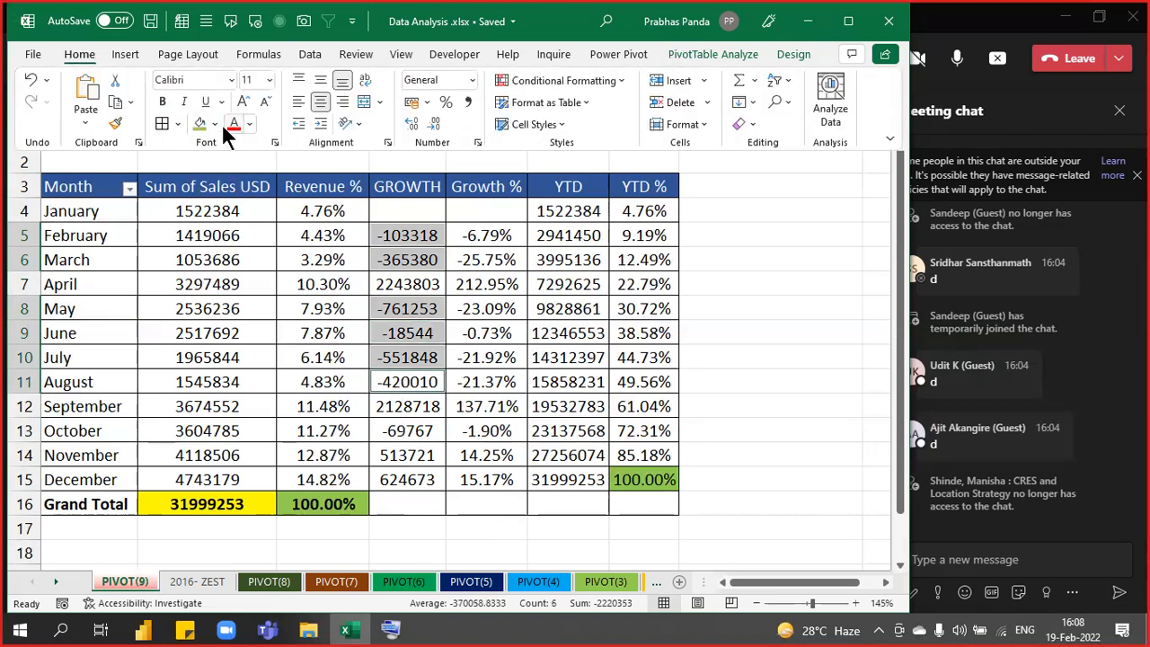
left_click(215, 123)
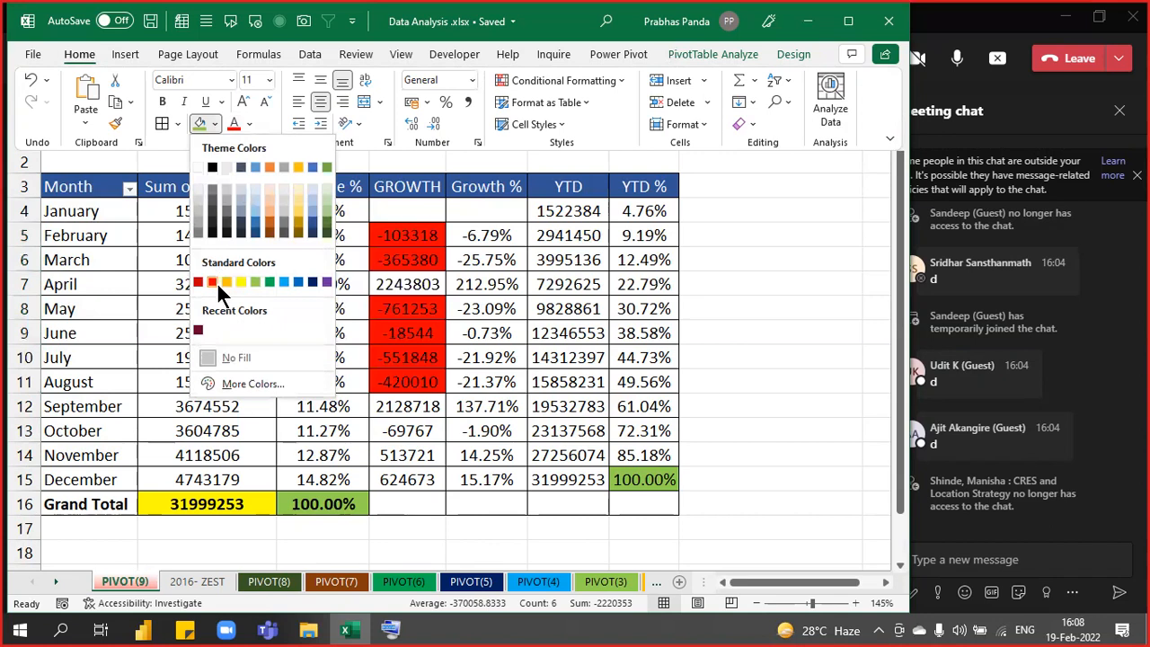
key("Escape")
key("Escape")
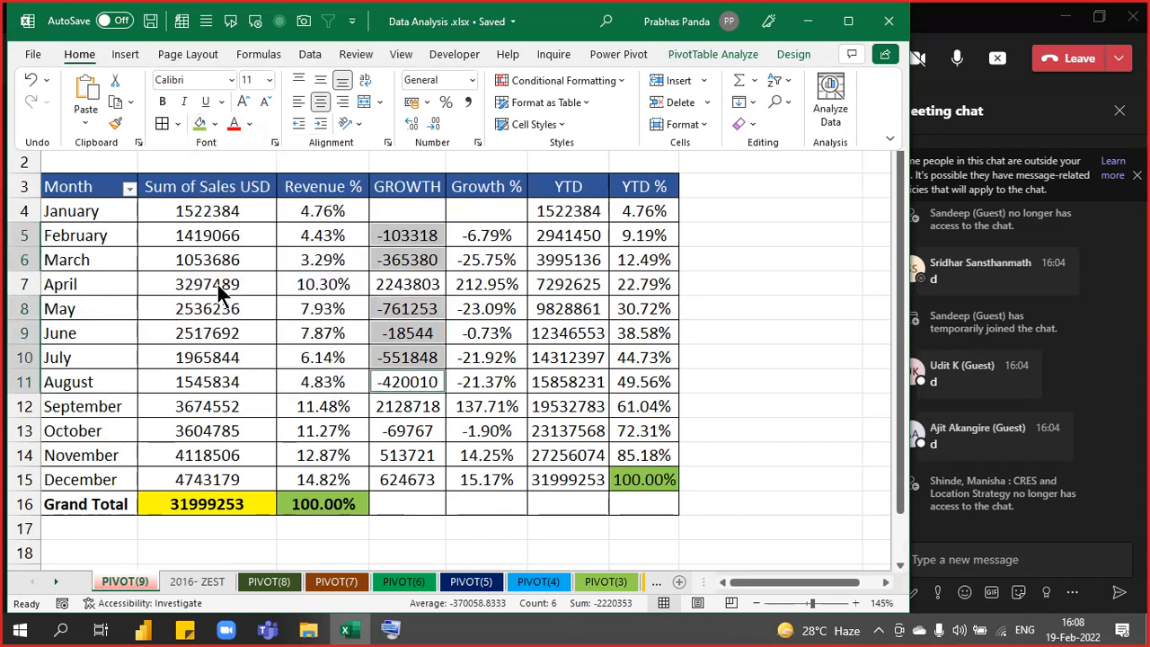
left_click(753, 336)
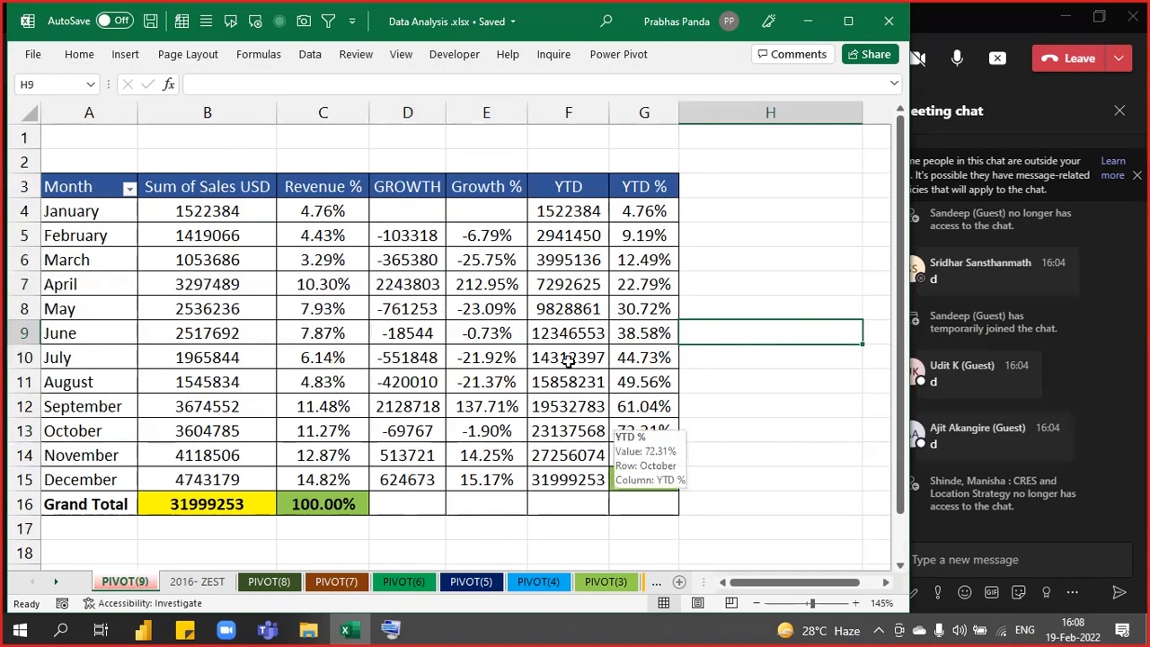
Preview the gradient Light Blue Data Bar conditional format on the GROWTH values from February to December without applying it.
mouse_move(411, 219)
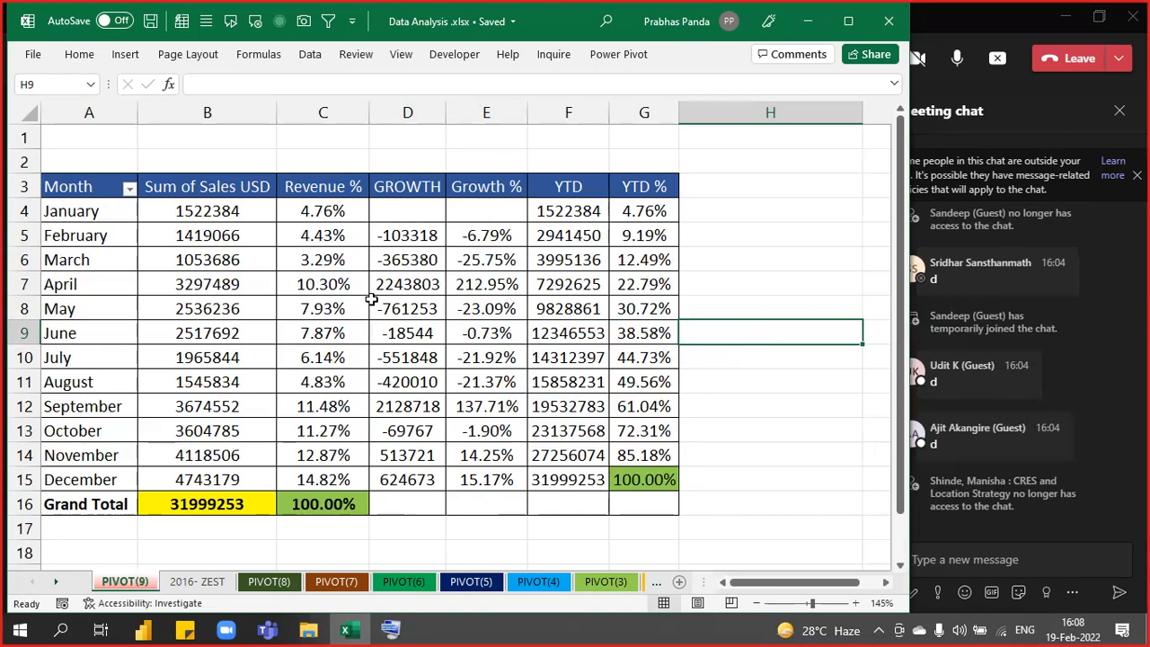
left_click_drag(384, 230, 411, 476)
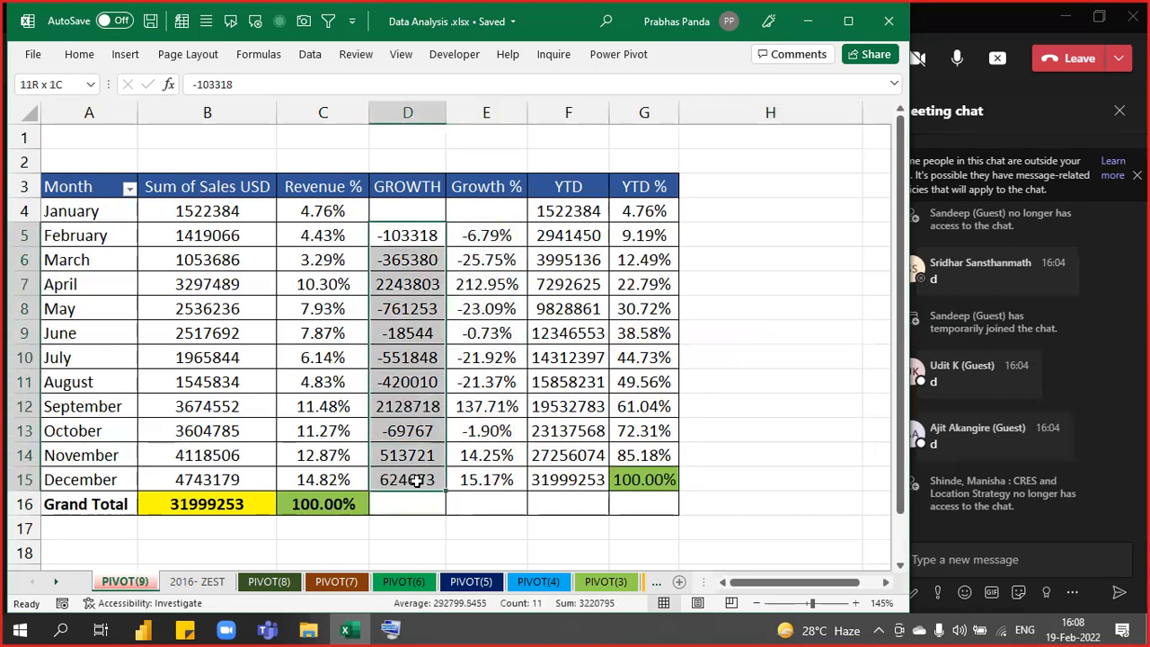
left_click(87, 53)
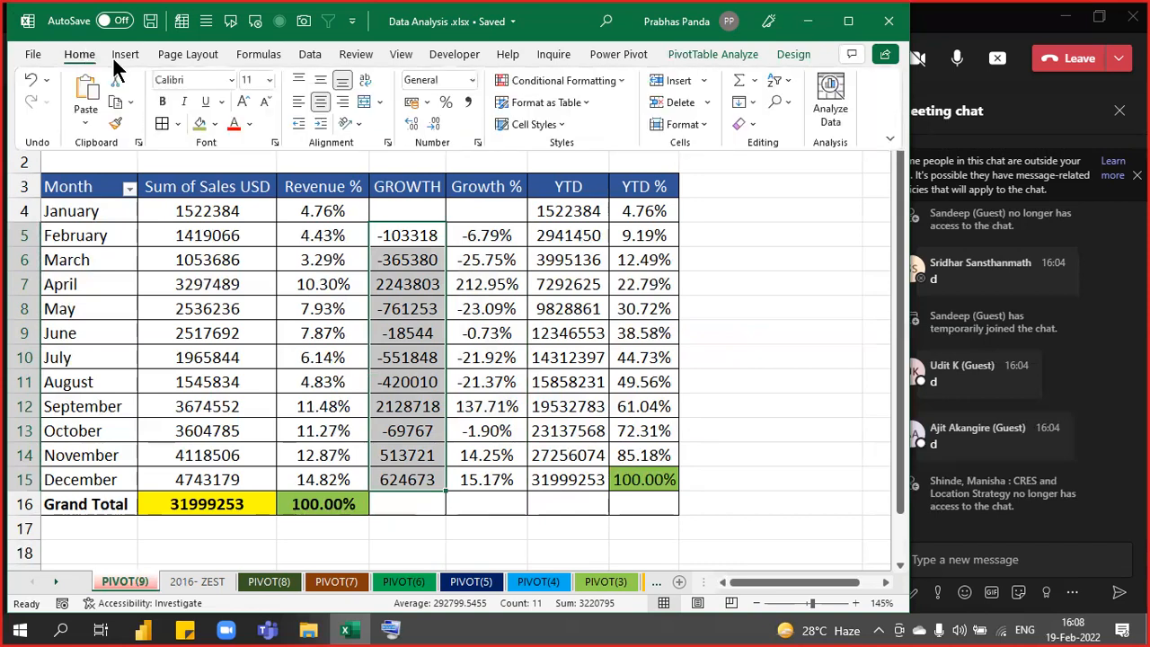
left_click(616, 79)
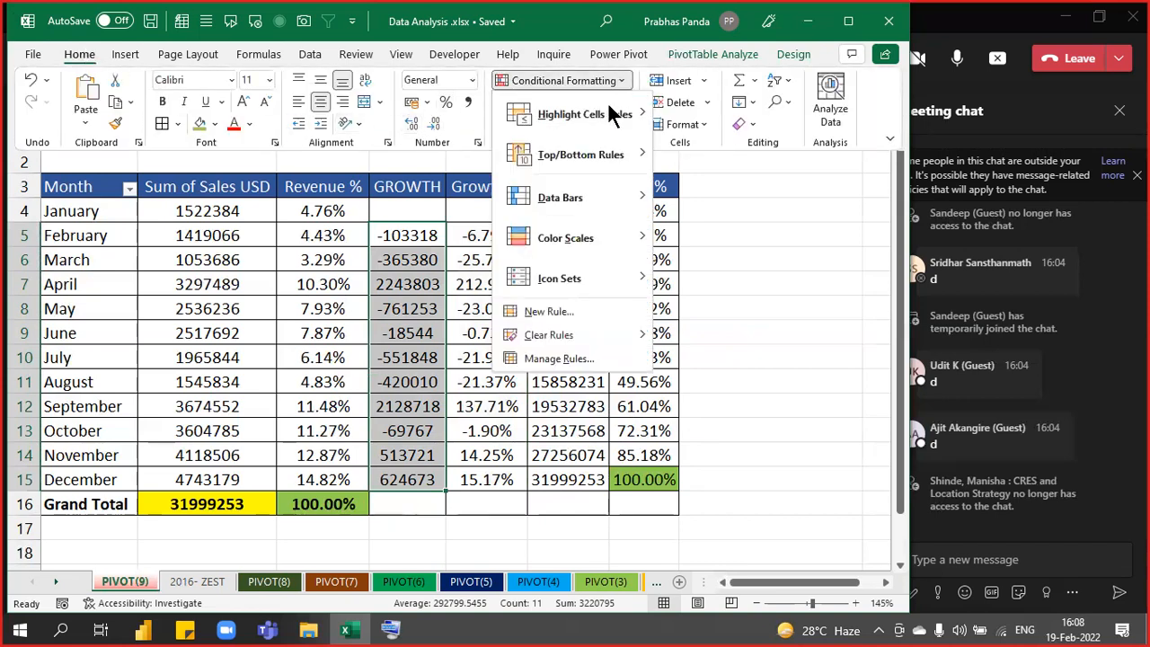
mouse_move(608, 203)
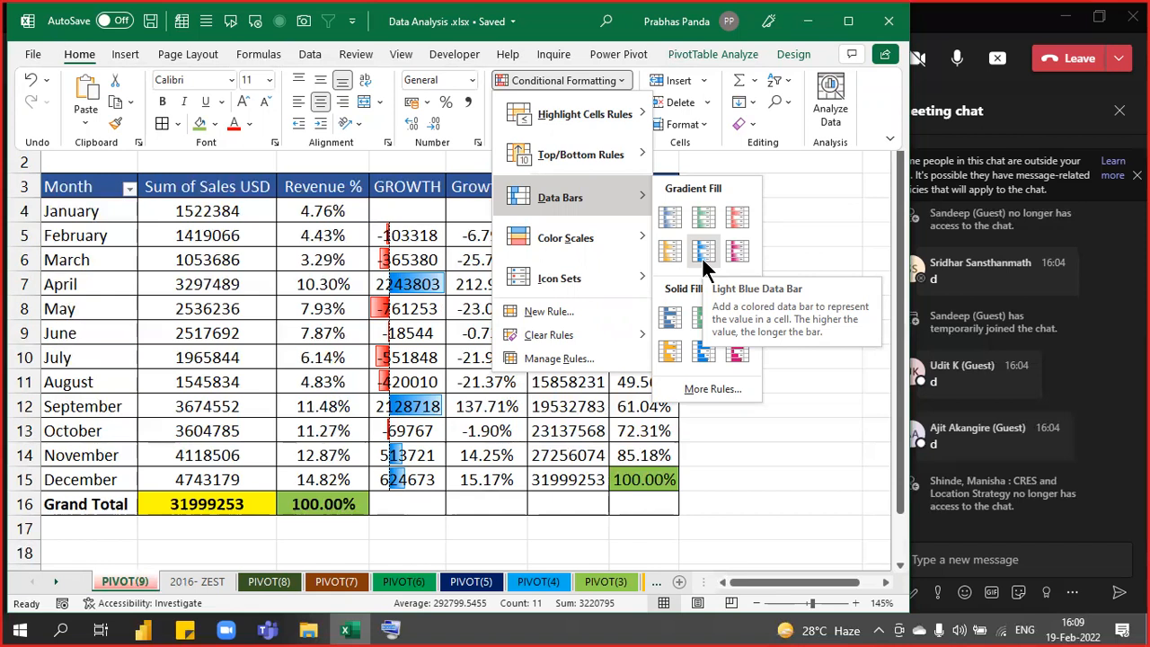
mouse_move(627, 236)
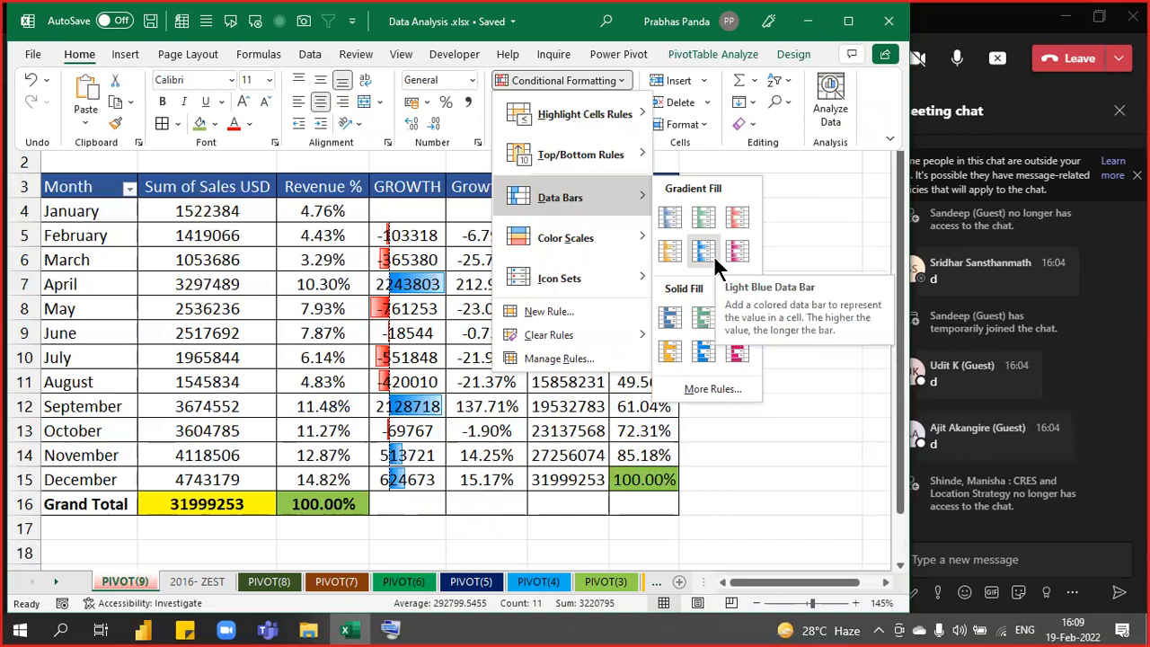
key("Escape")
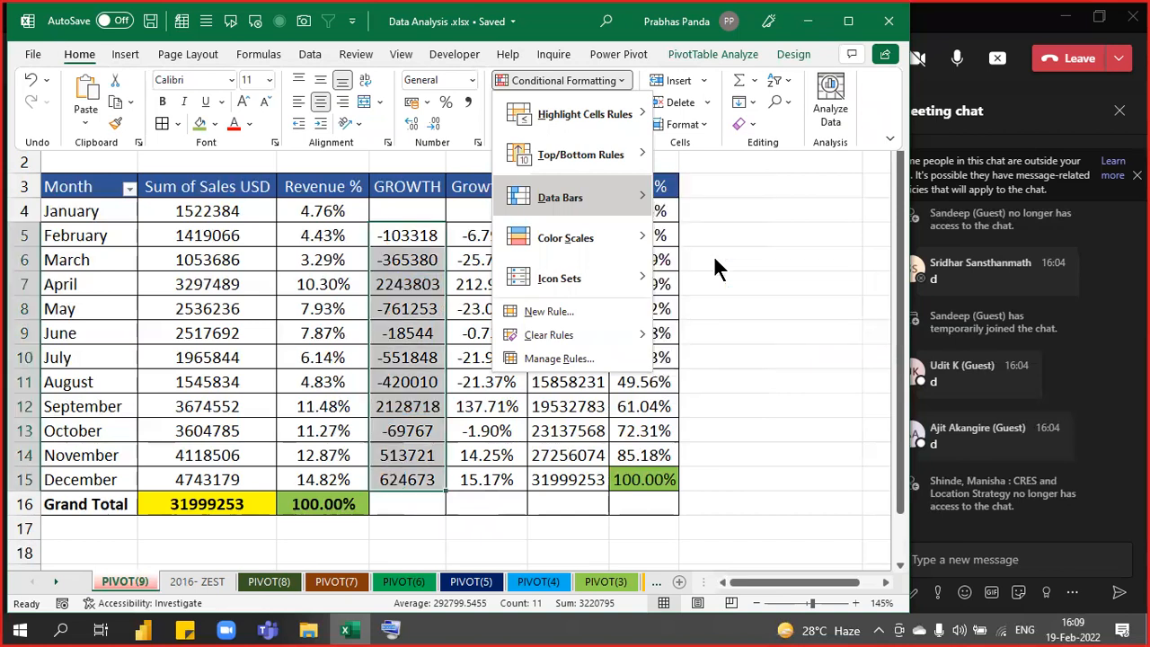
key("Escape")
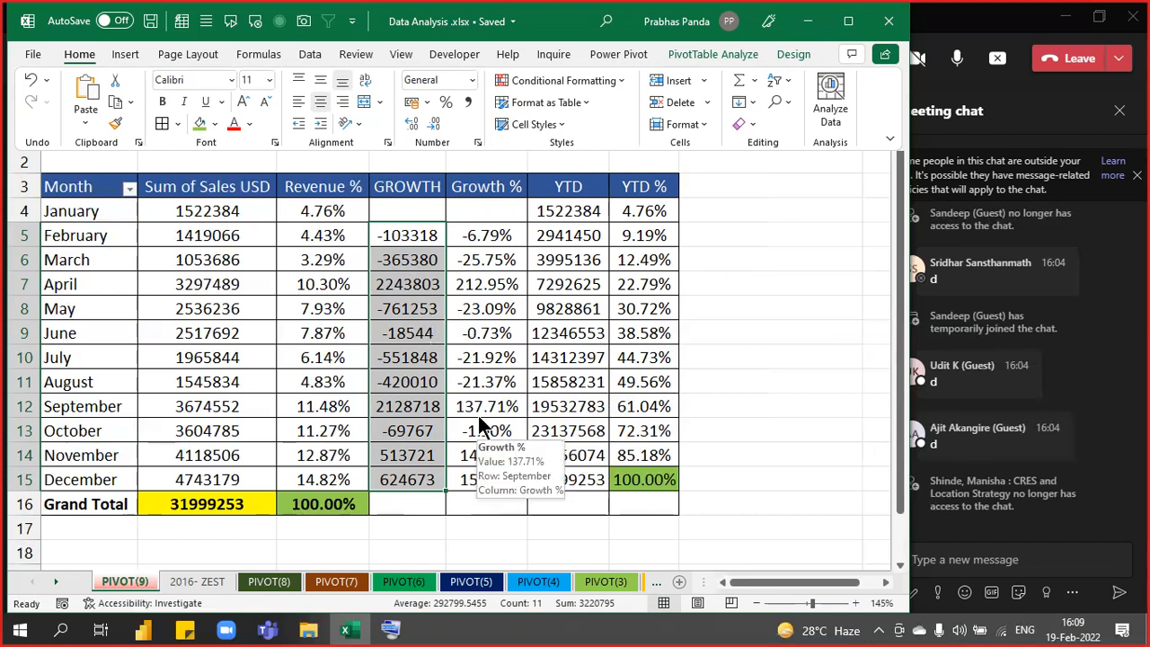
key("ctrl+F1")
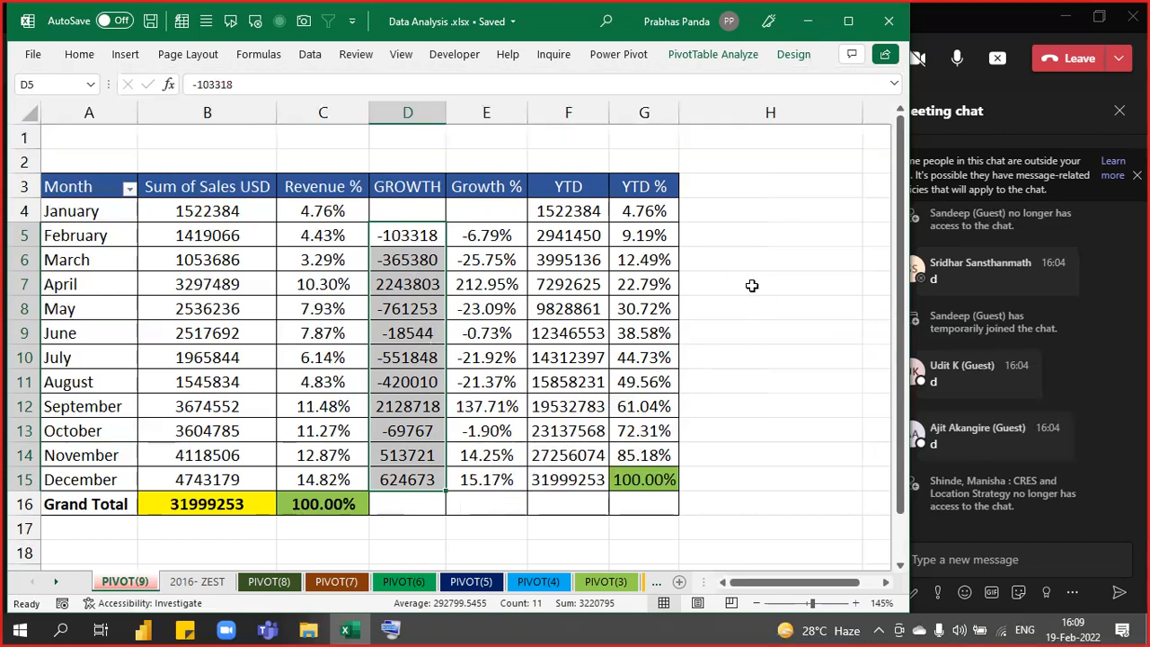
Add another Sales USD field to the pivot table's Values after YTD %, and hide the field list.
scroll(752, 285, "down", 1, "ctrl")
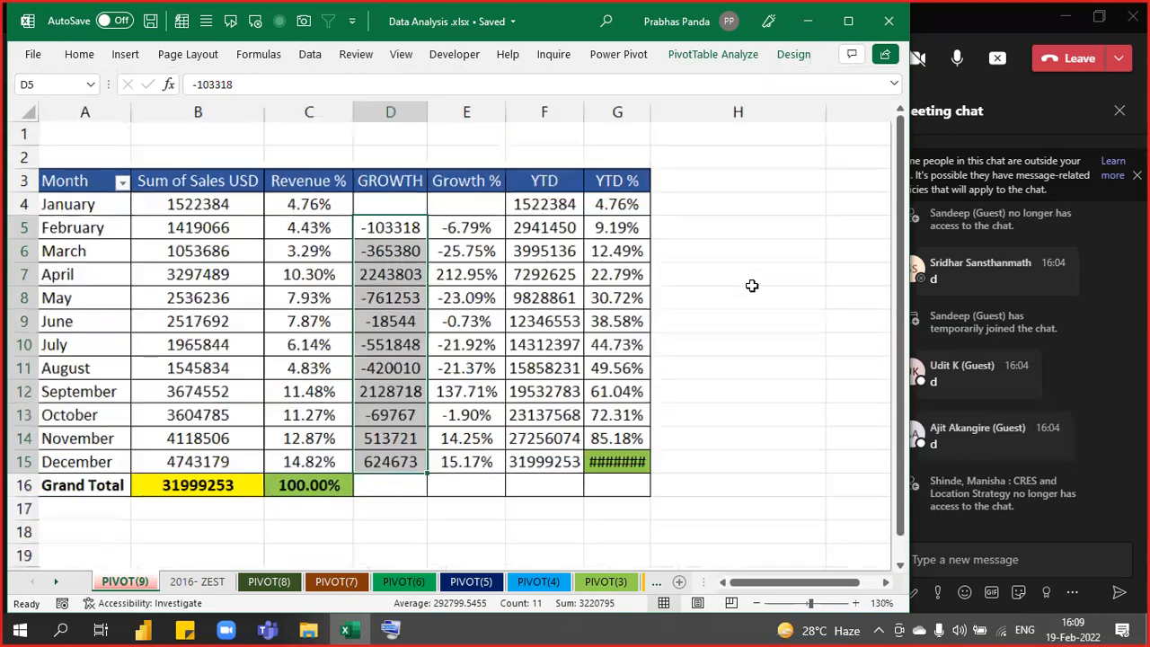
left_click(503, 284)
left_click(440, 268)
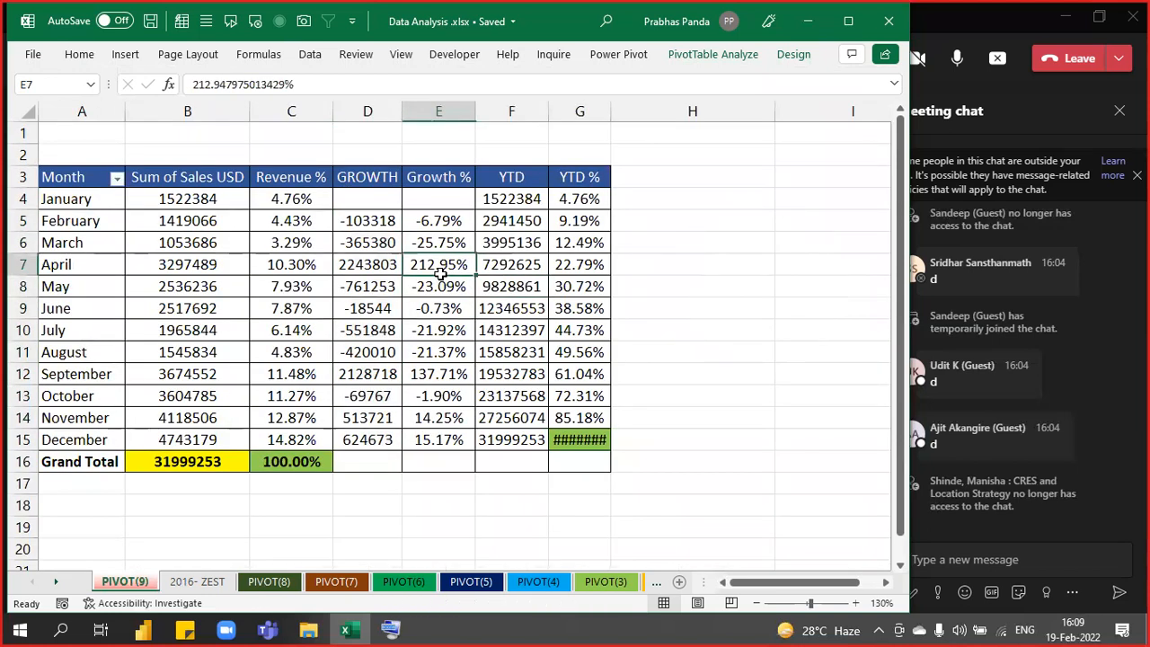
right_click(433, 265)
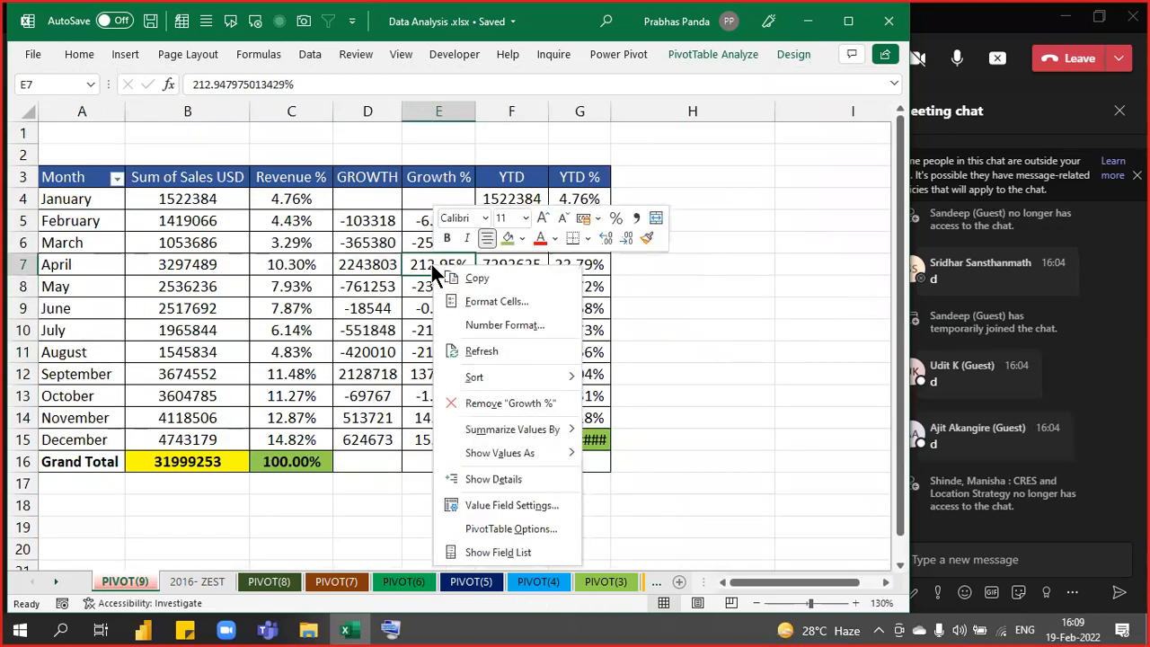
left_click(497, 552)
left_click_drag(675, 312, 831, 548)
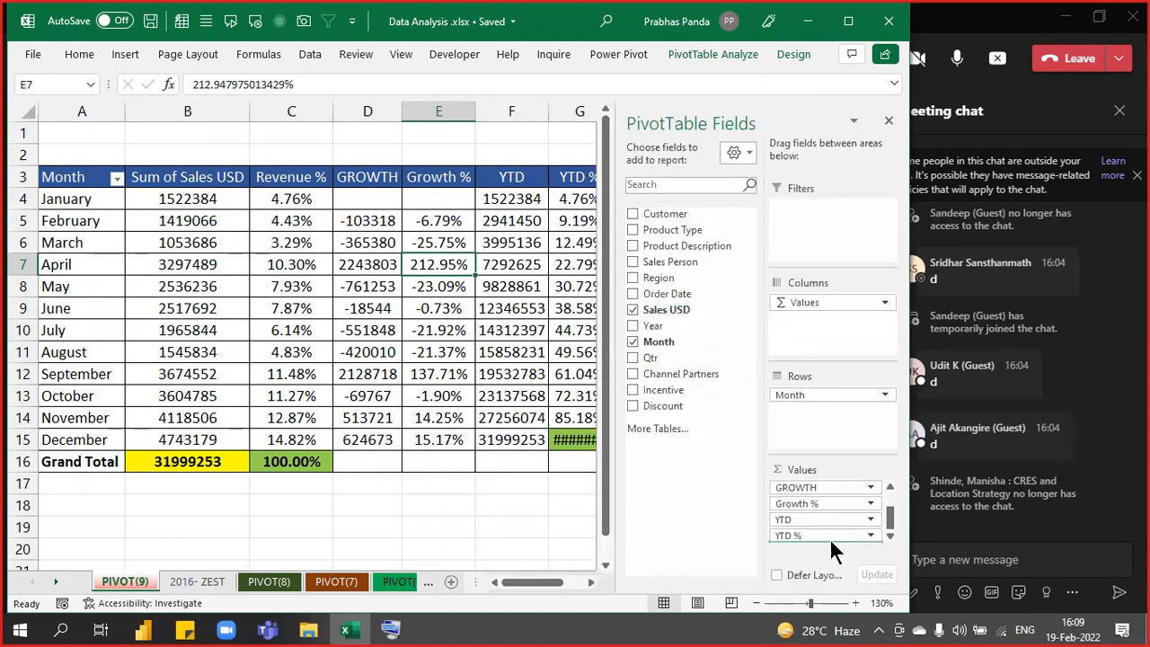
left_click(885, 117)
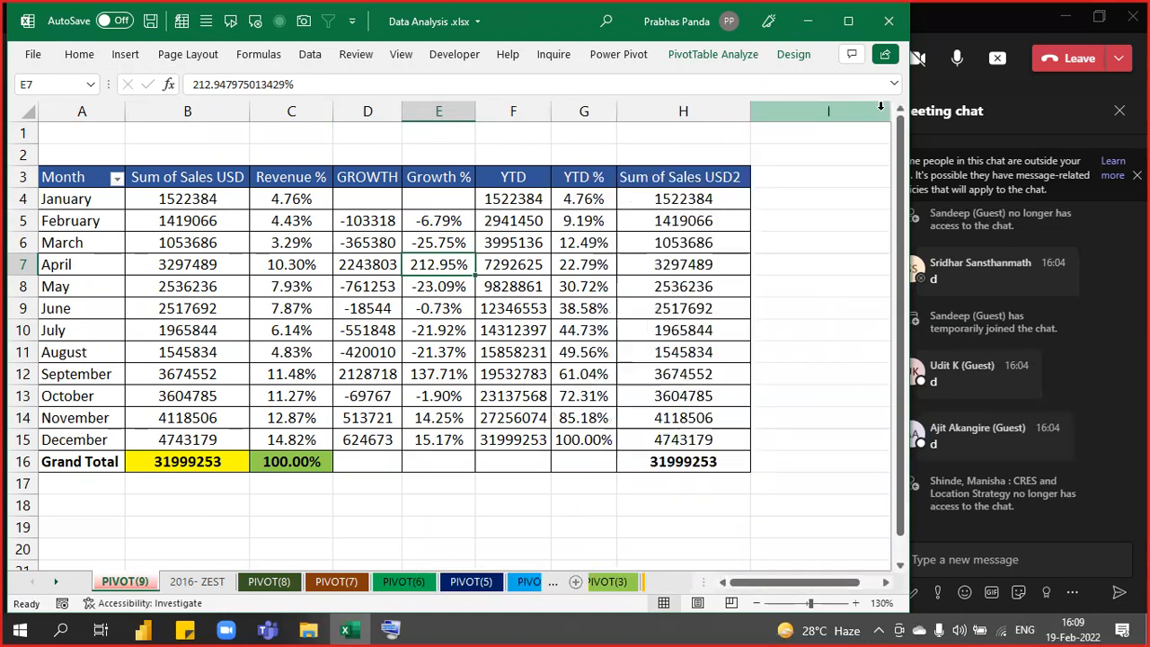
Show the Sum of Sales USD2 values as Difference From, with Month as base field and (previous) as base item.
right_click(689, 179)
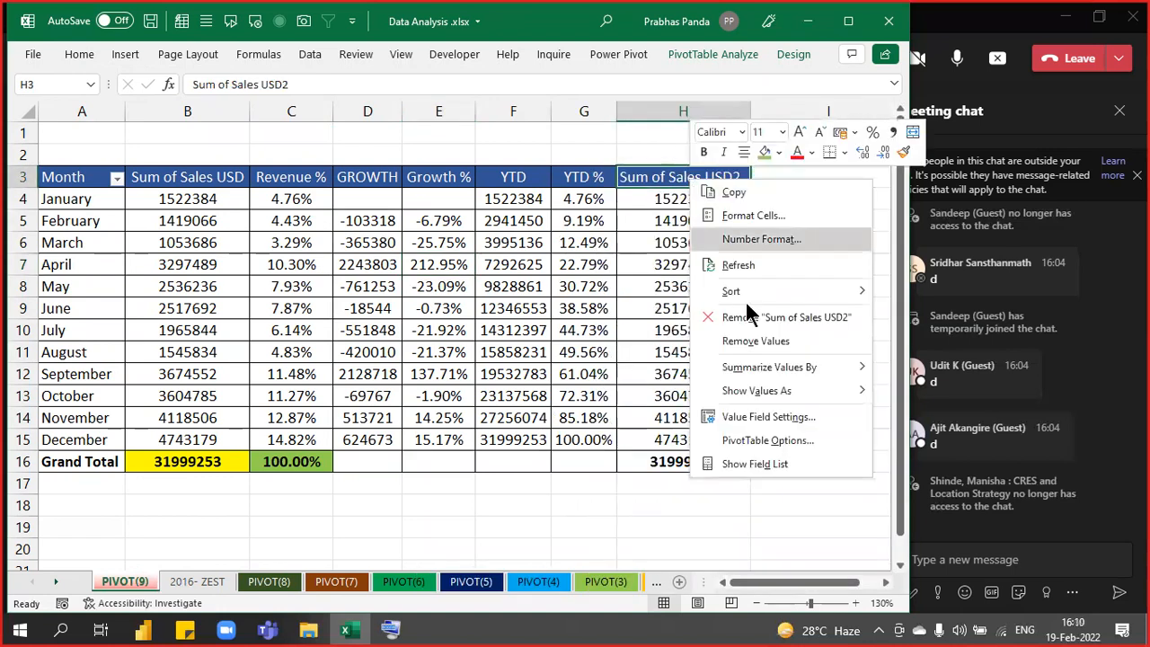
mouse_move(777, 389)
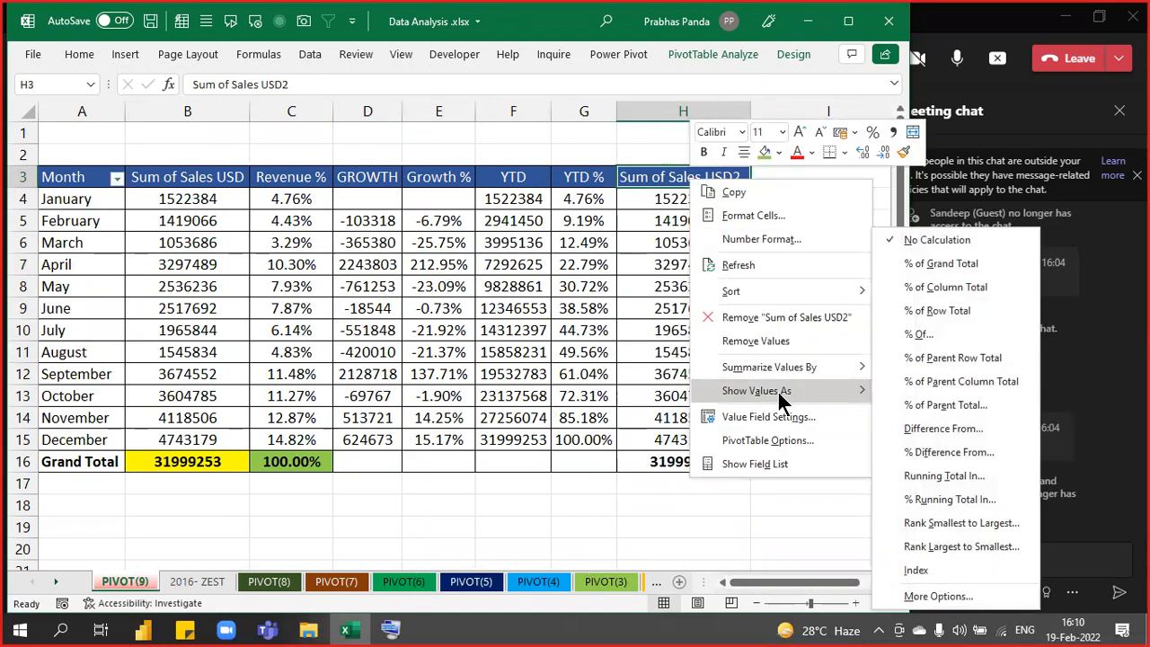
left_click(943, 429)
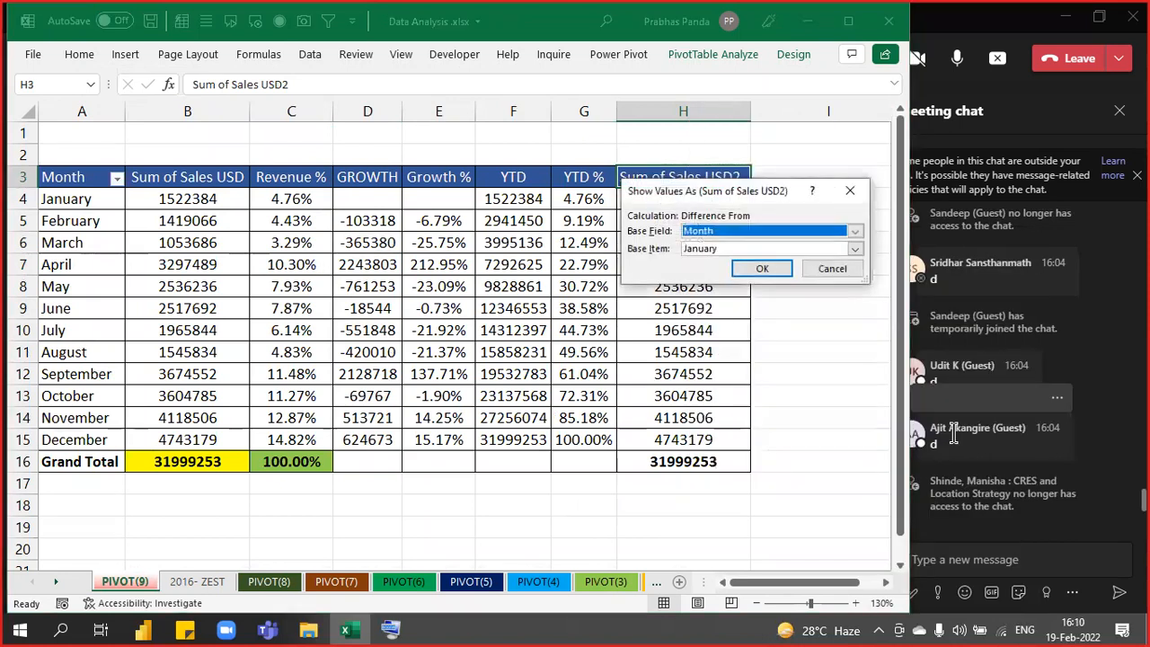
left_click(691, 247)
left_click(709, 265)
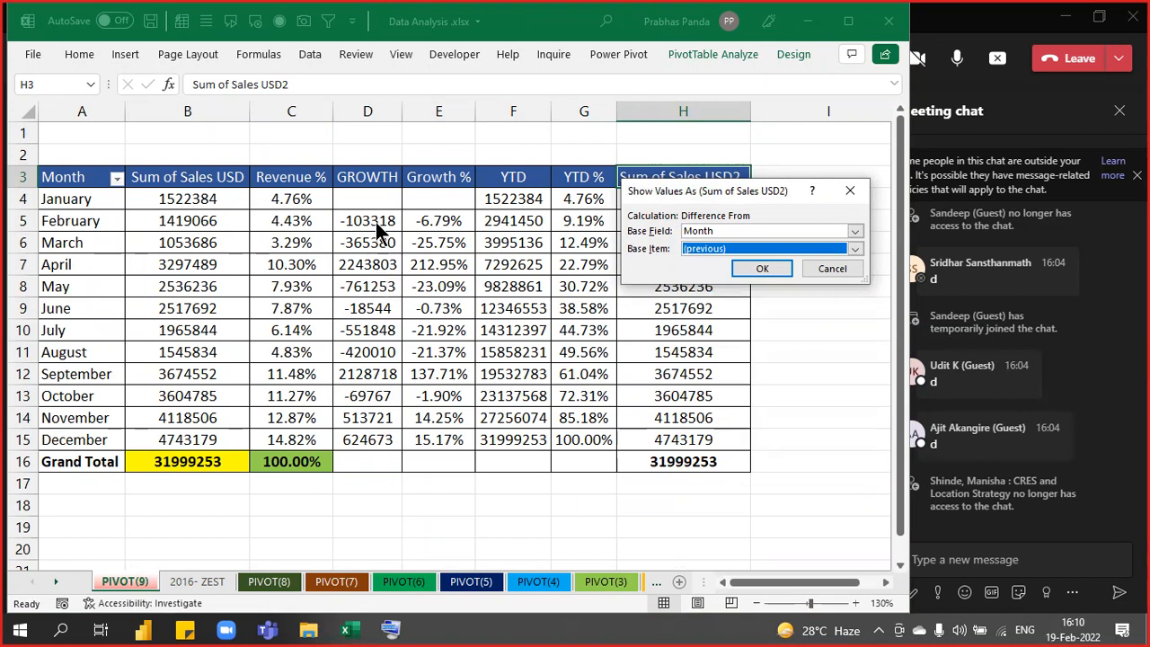
left_click(776, 268)
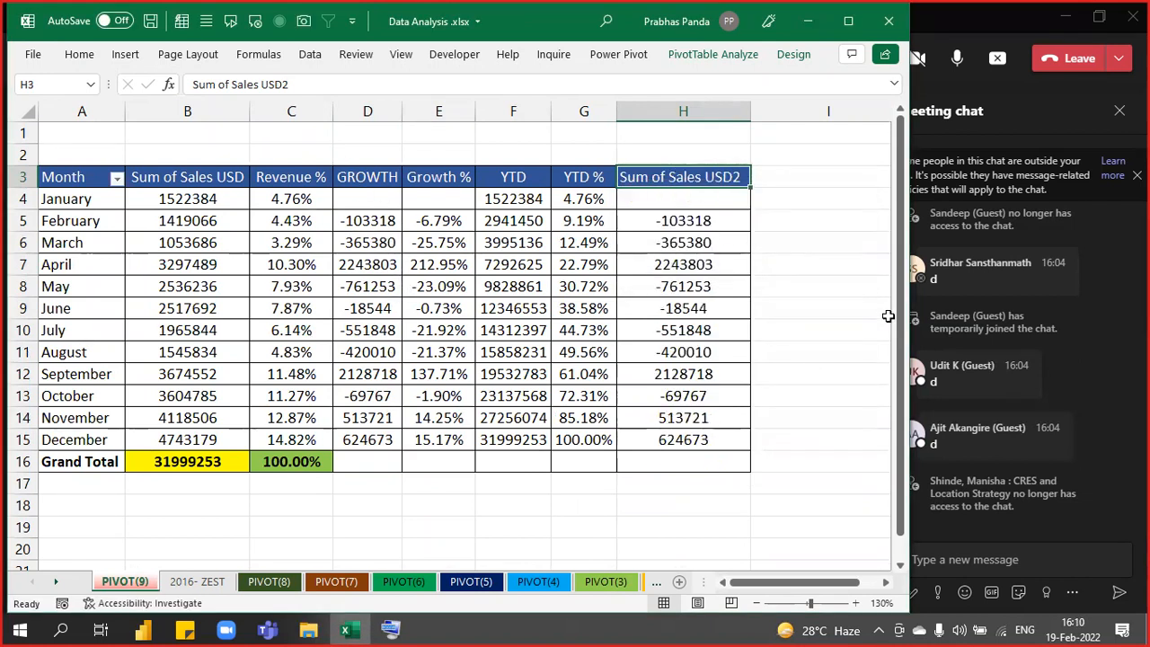
Rename the Sum of Sales USD2 header as Visual and centre it.
type("Visual")
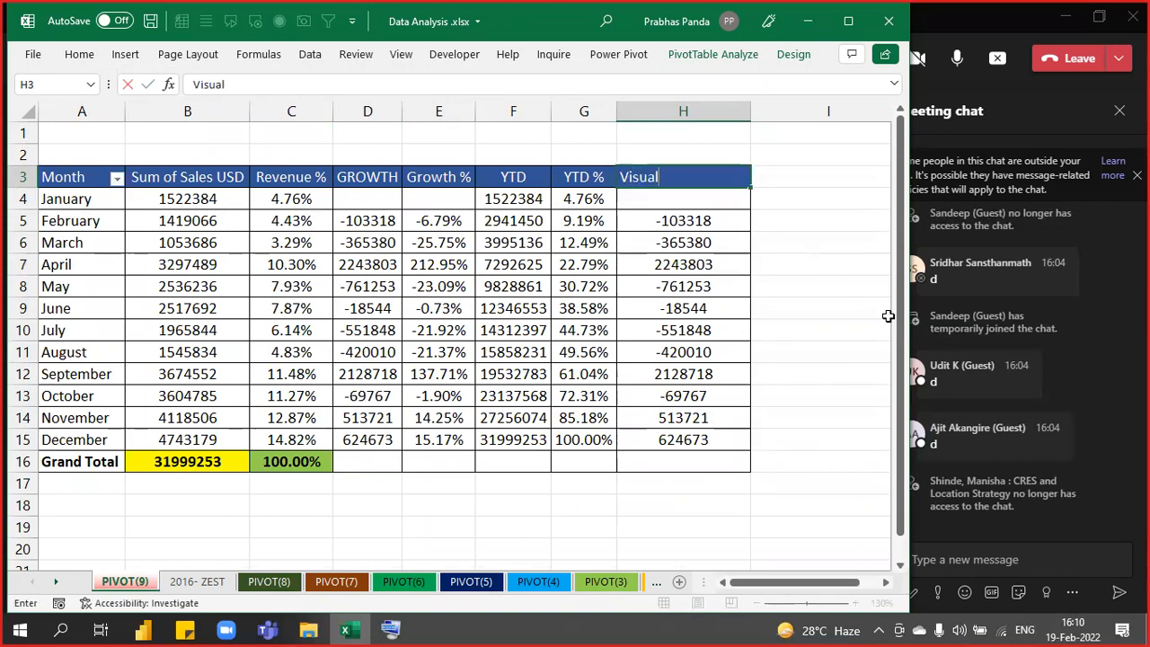
key("Return")
key("Up")
key("alt+h")
key("a")
key("c")
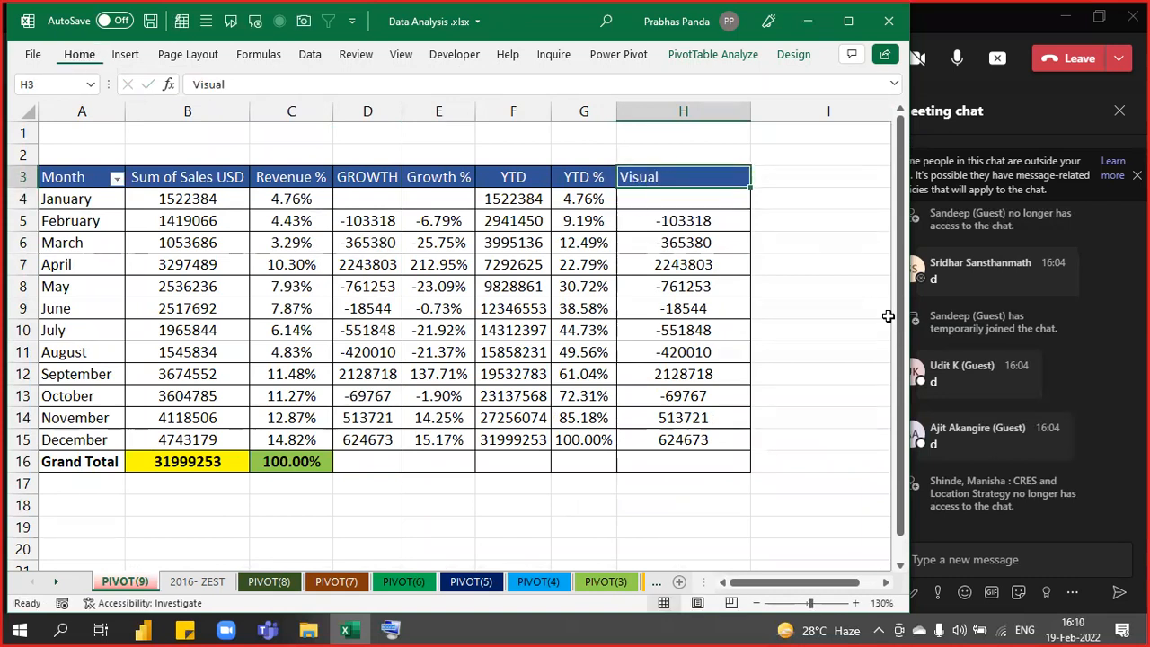
Apply the directional icon set with three coloured arrows to the Visual values from February to December.
left_click_drag(706, 216, 722, 441)
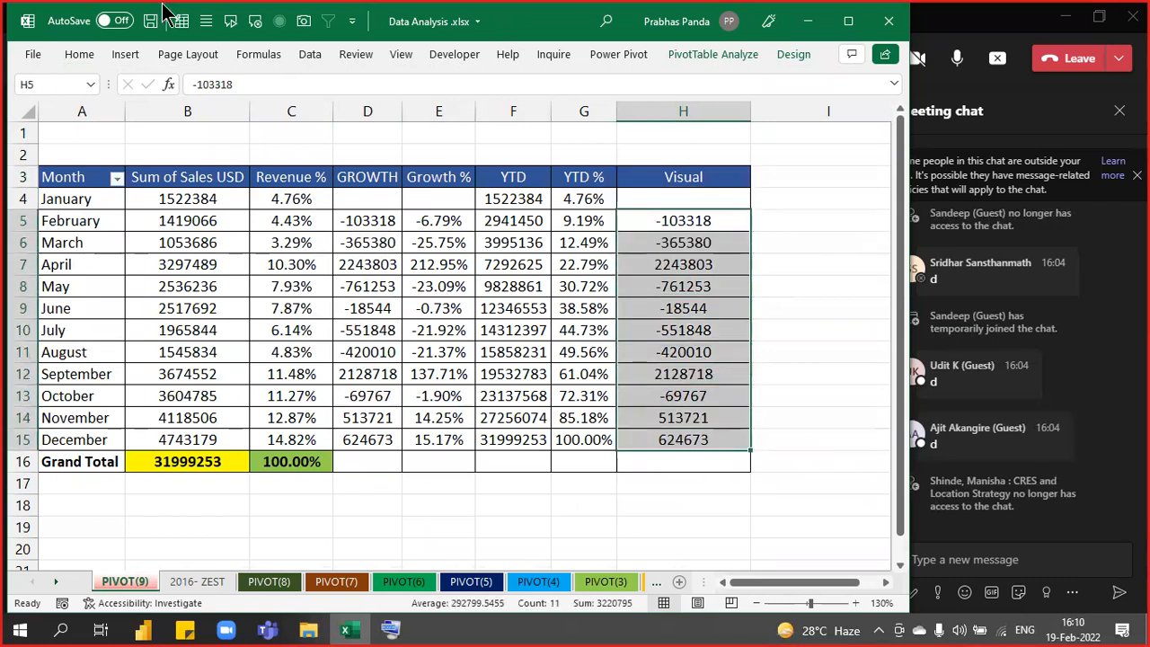
left_click(78, 54)
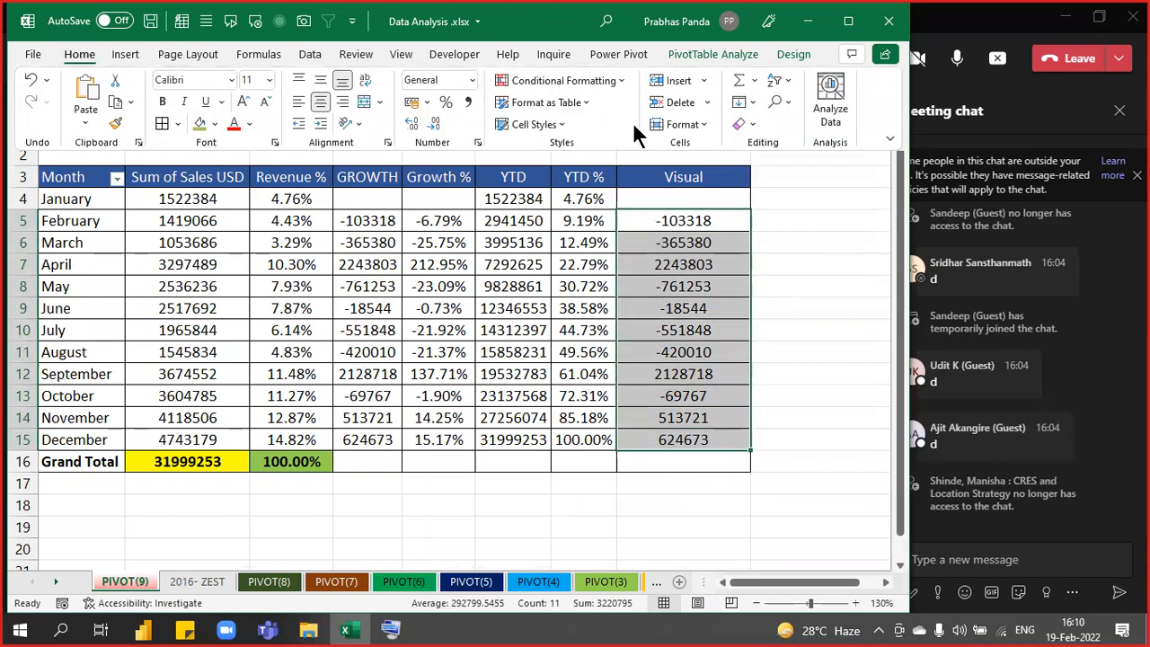
left_click(614, 81)
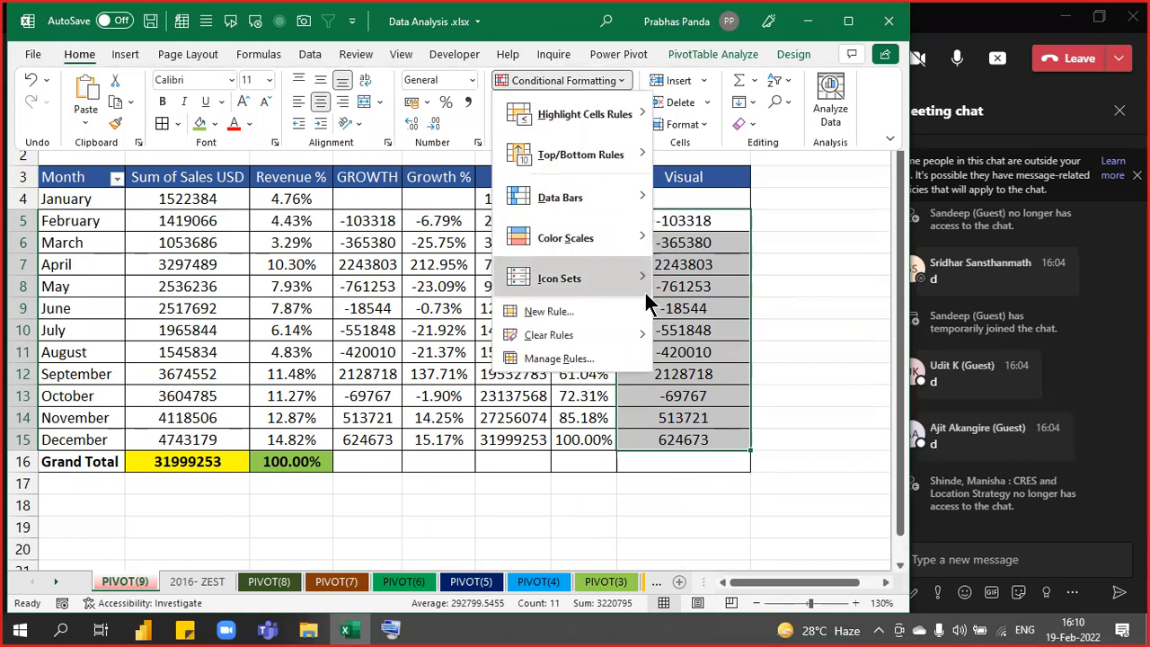
mouse_move(644, 299)
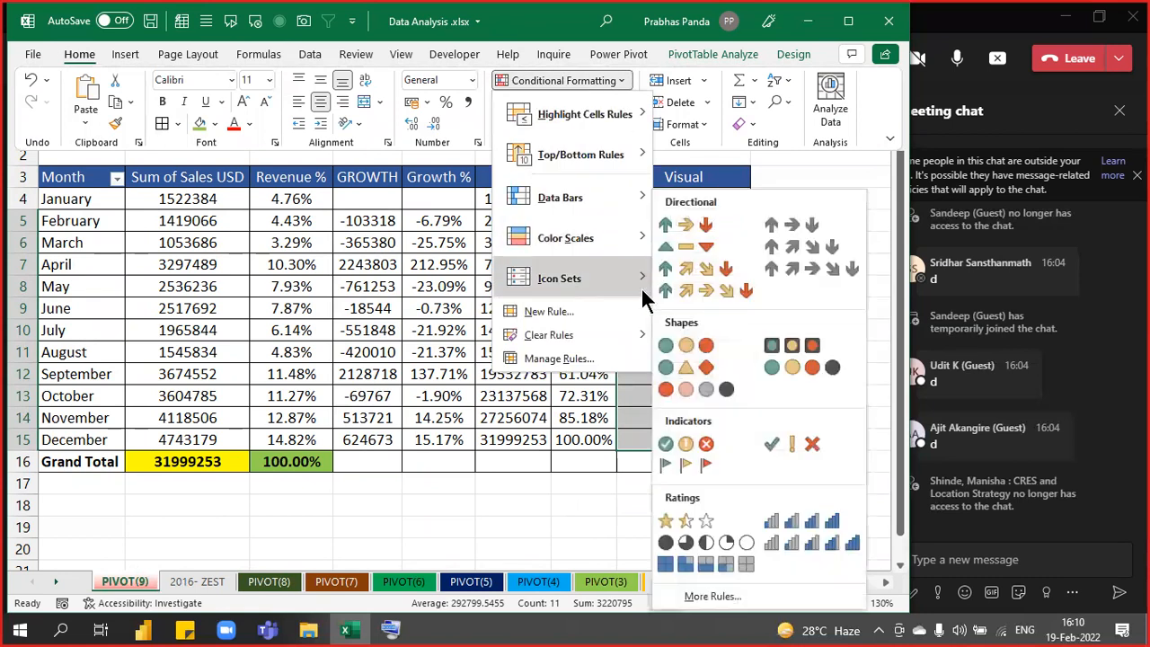
left_click(689, 224)
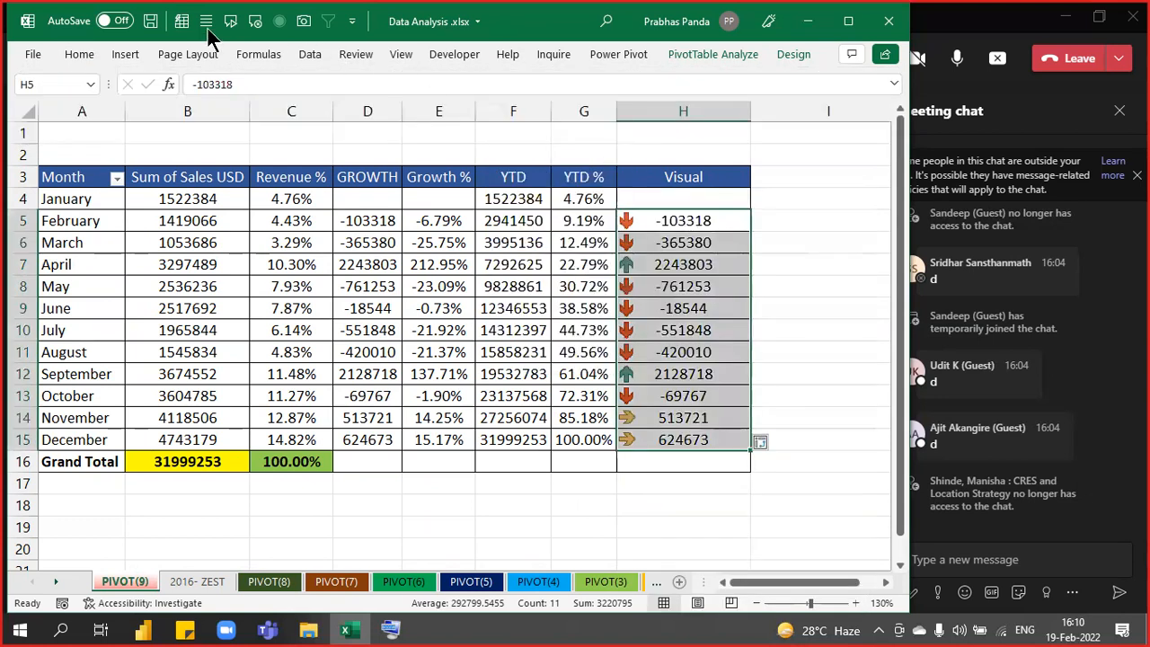
Edit the icon set rule on the Visual values so both thresholds use type Number with value 0.
left_click(77, 54)
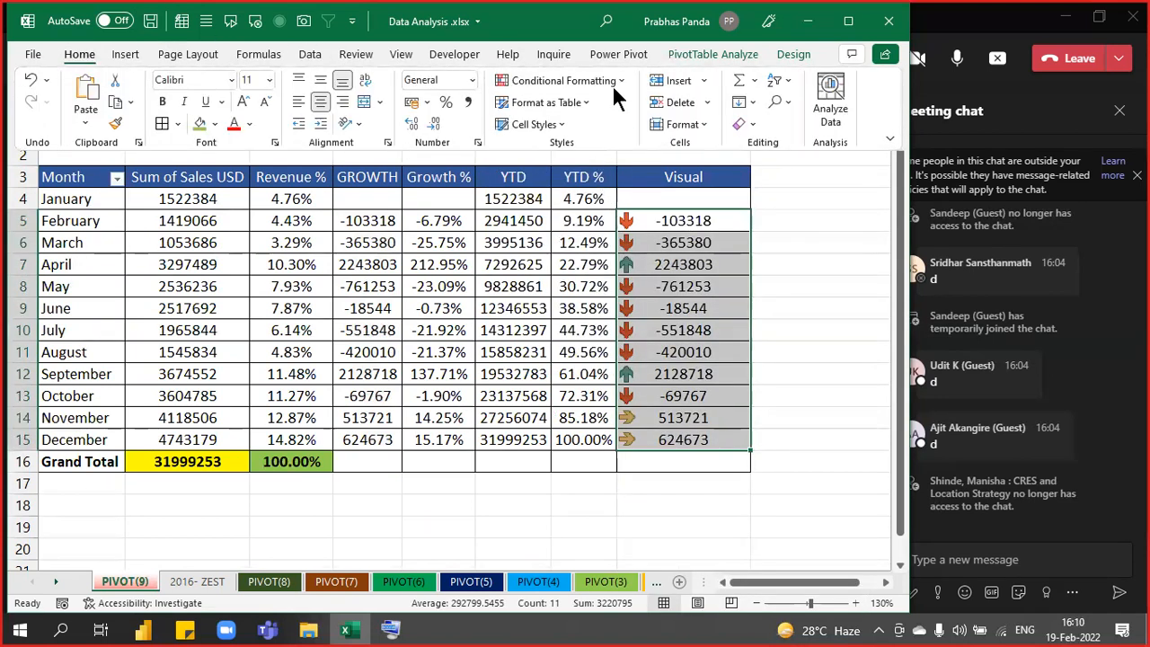
left_click(614, 82)
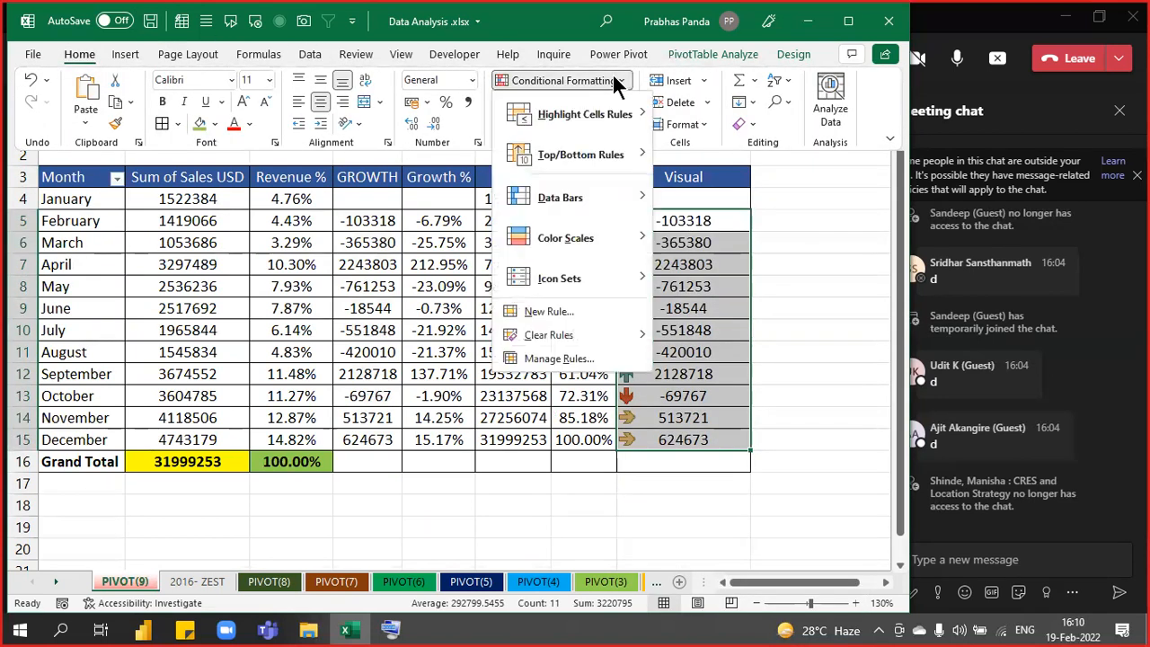
left_click(564, 361)
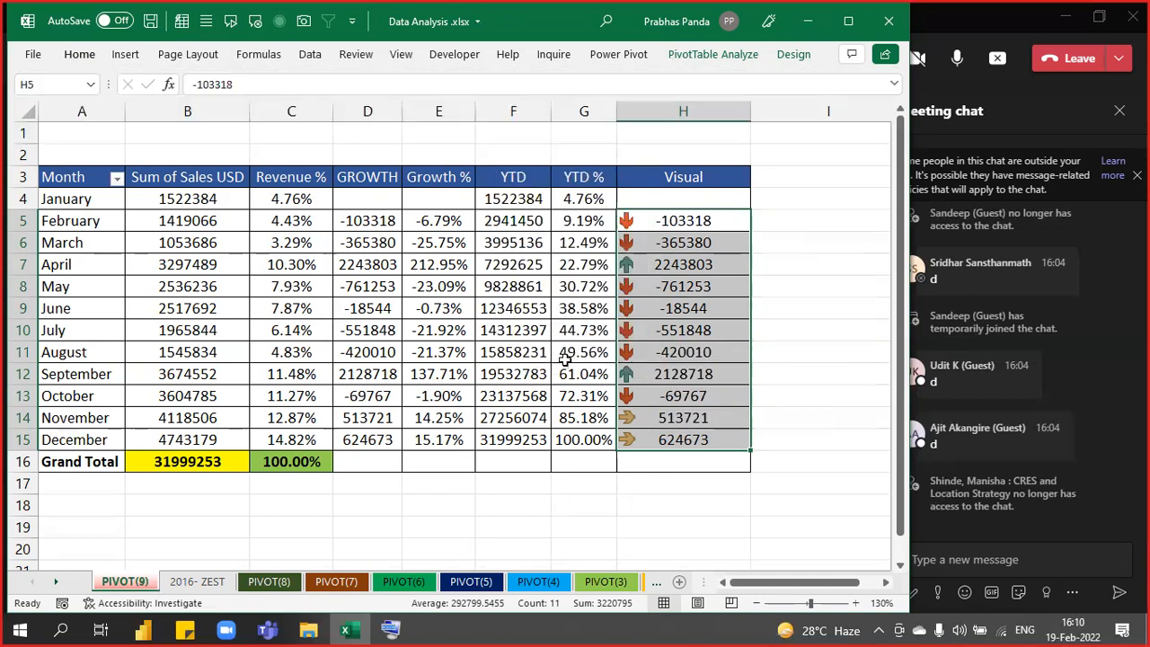
left_click(558, 168)
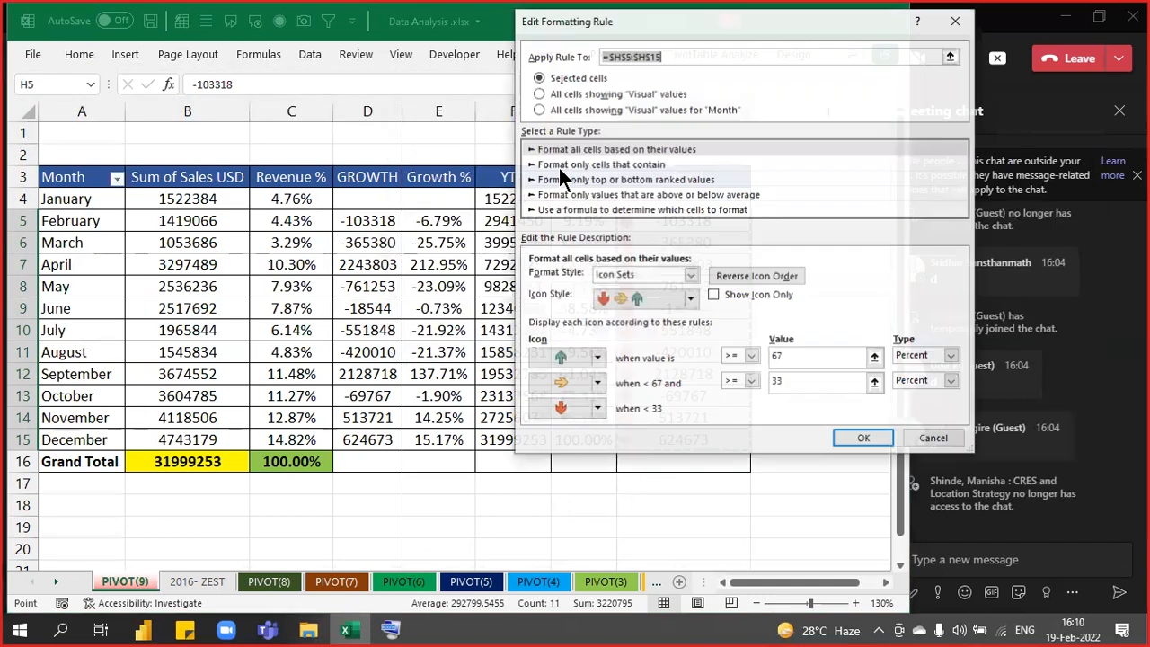
left_click(912, 358)
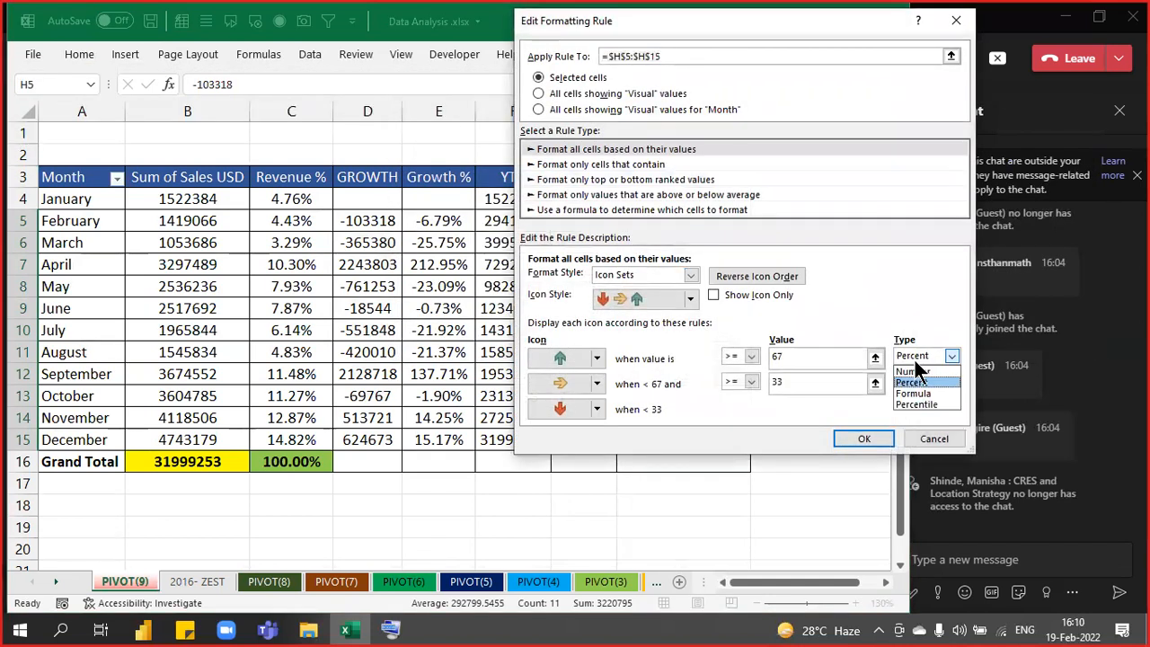
left_click(912, 370)
left_click(912, 382)
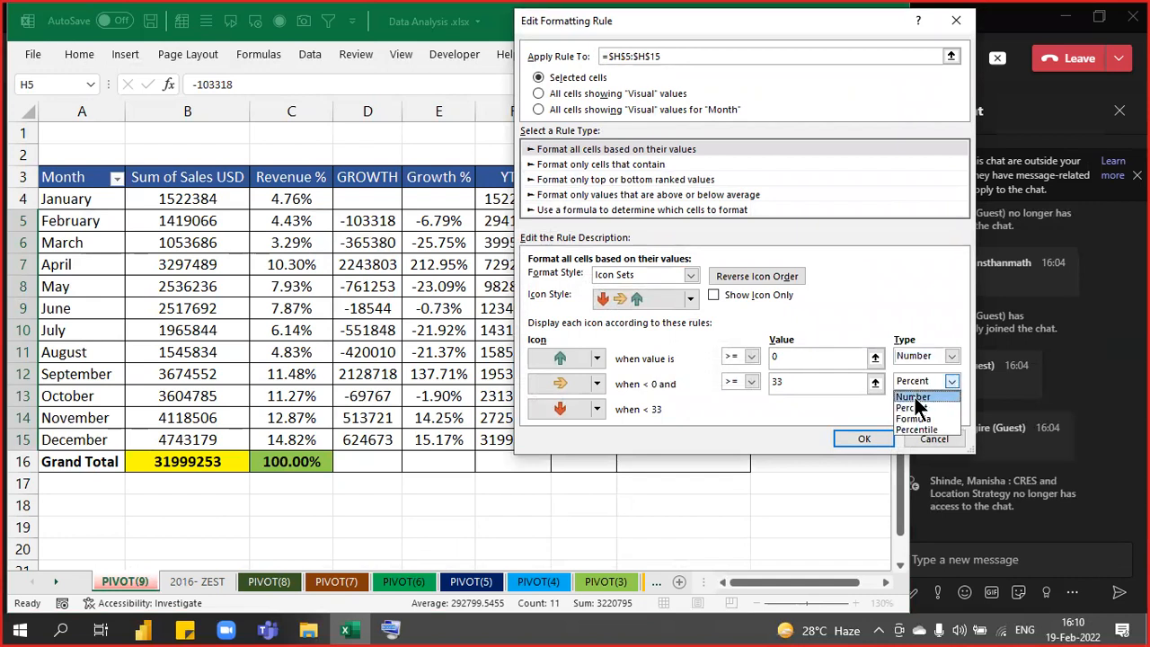
left_click(913, 396)
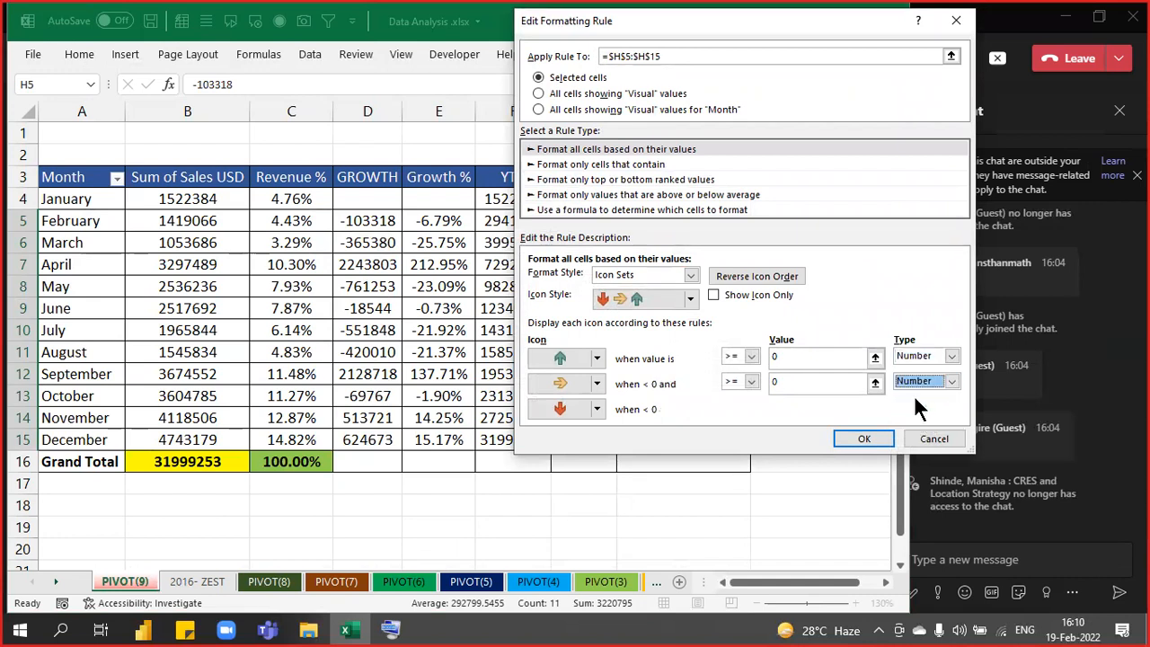
Set the green up arrow's condition to > 0 and enable Show Icon Only in the rule.
left_click(750, 357)
left_click(736, 381)
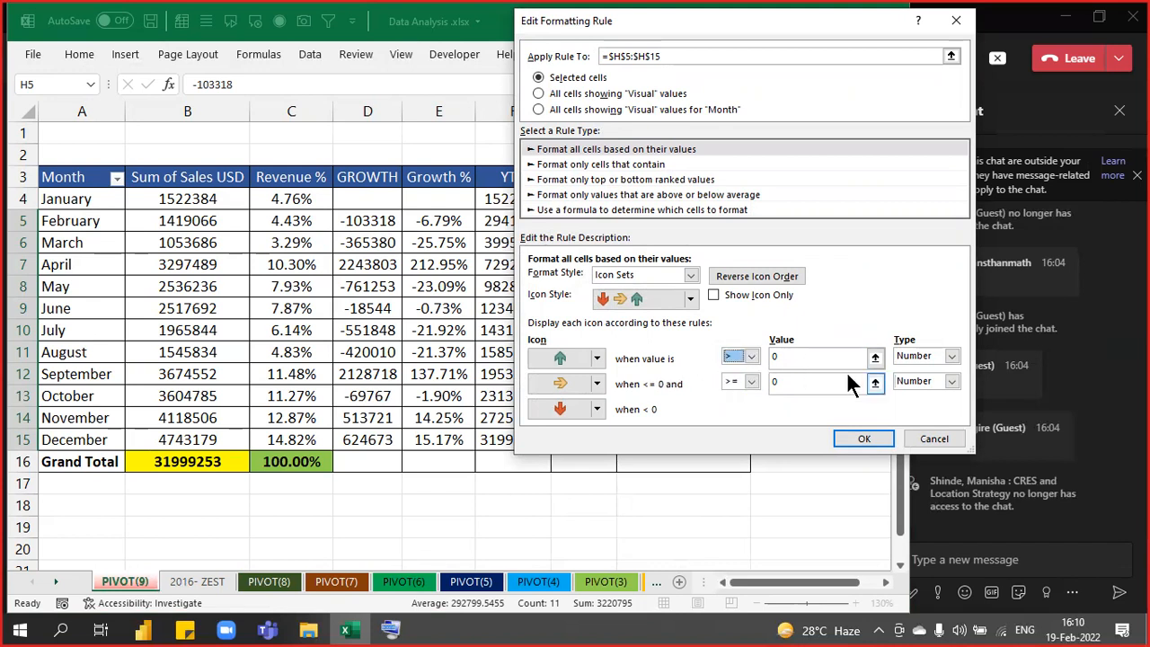
left_click(713, 296)
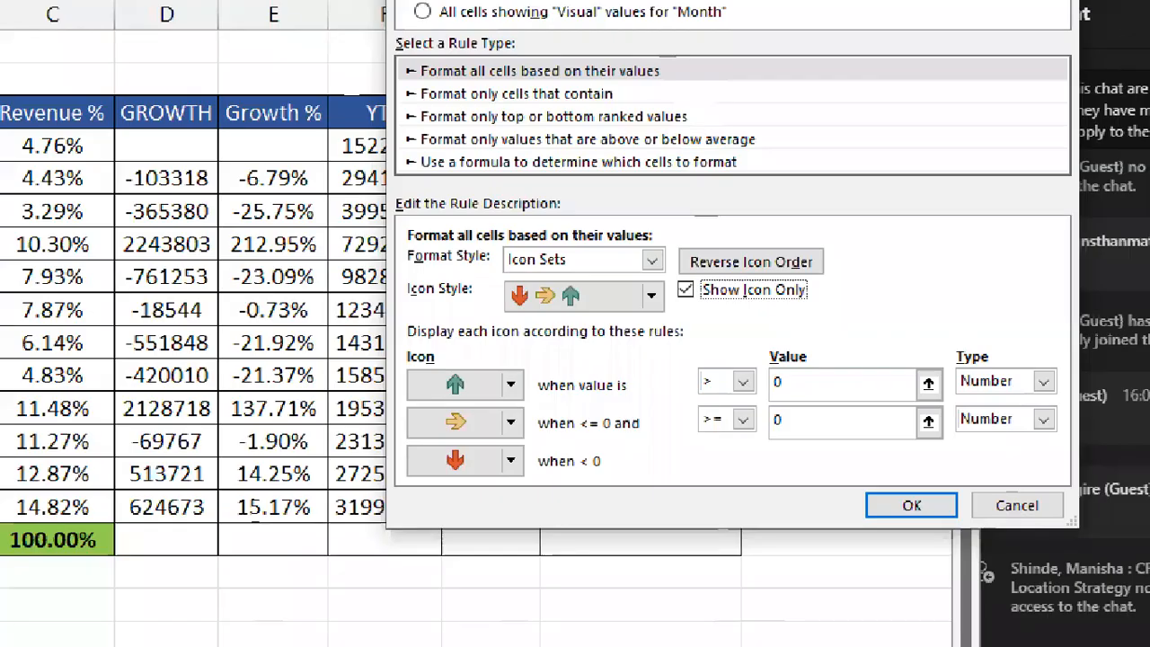
left_click(768, 307)
mouse_move(954, 350)
left_mouse_down()
mouse_move(970, 382)
mouse_move(1105, 477)
mouse_move(1067, 455)
left_mouse_up()
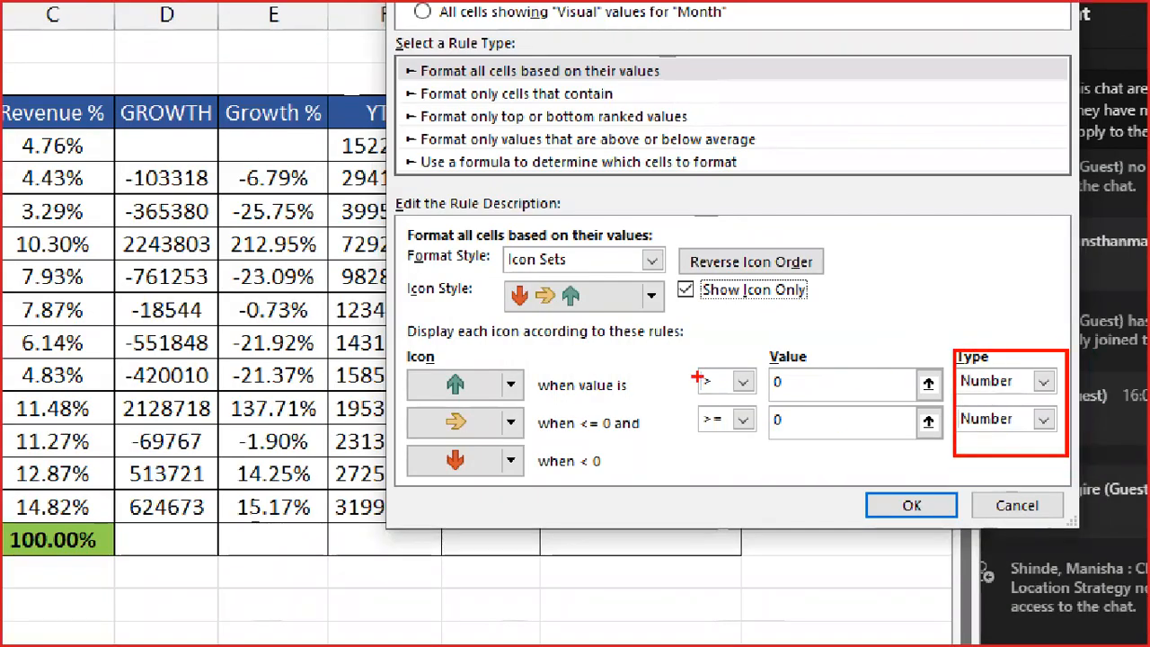
mouse_move(683, 354)
left_mouse_down()
mouse_move(697, 383)
mouse_move(751, 415)
mouse_move(762, 401)
left_mouse_up()
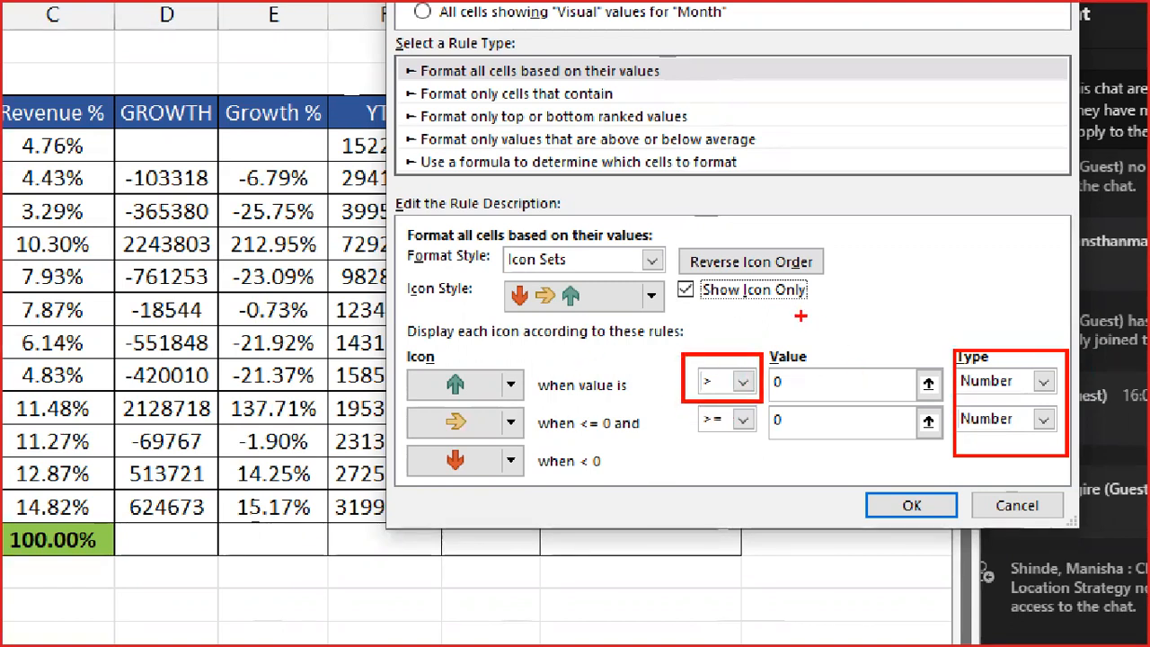
mouse_move(669, 275)
left_mouse_down()
mouse_move(773, 342)
mouse_move(834, 314)
left_mouse_up()
mouse_move(849, 466)
left_mouse_down()
mouse_move(878, 513)
mouse_move(965, 538)
left_mouse_up()
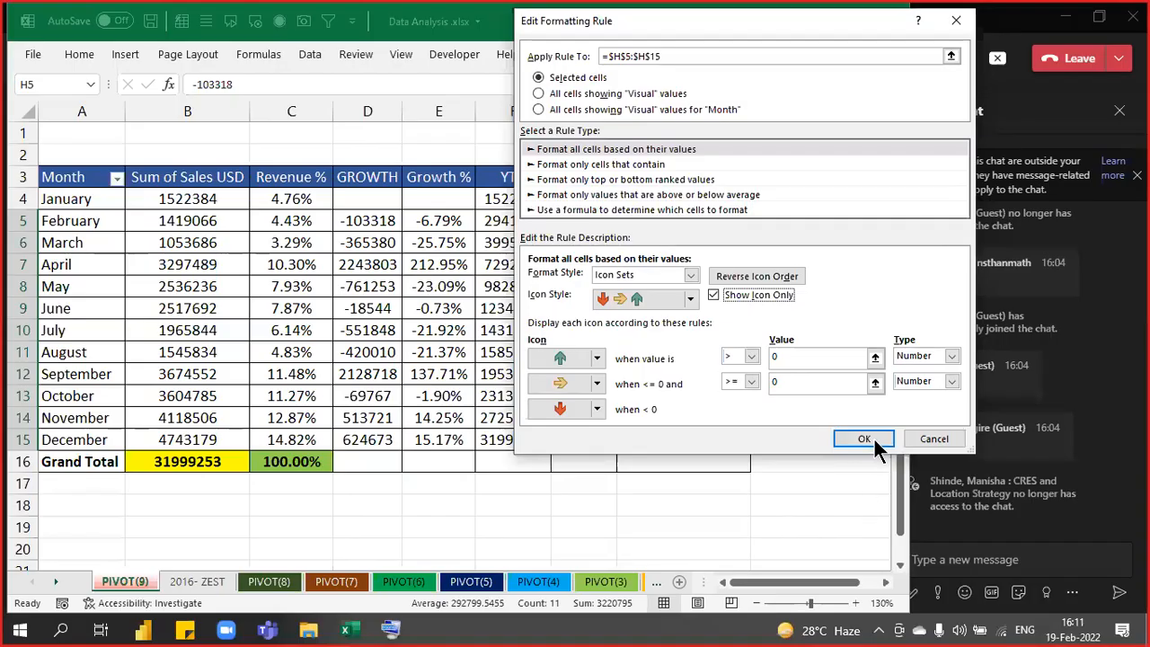
Apply the edited icon set rule and auto-fit the width of the Visual column.
left_click(911, 505)
left_click(918, 342)
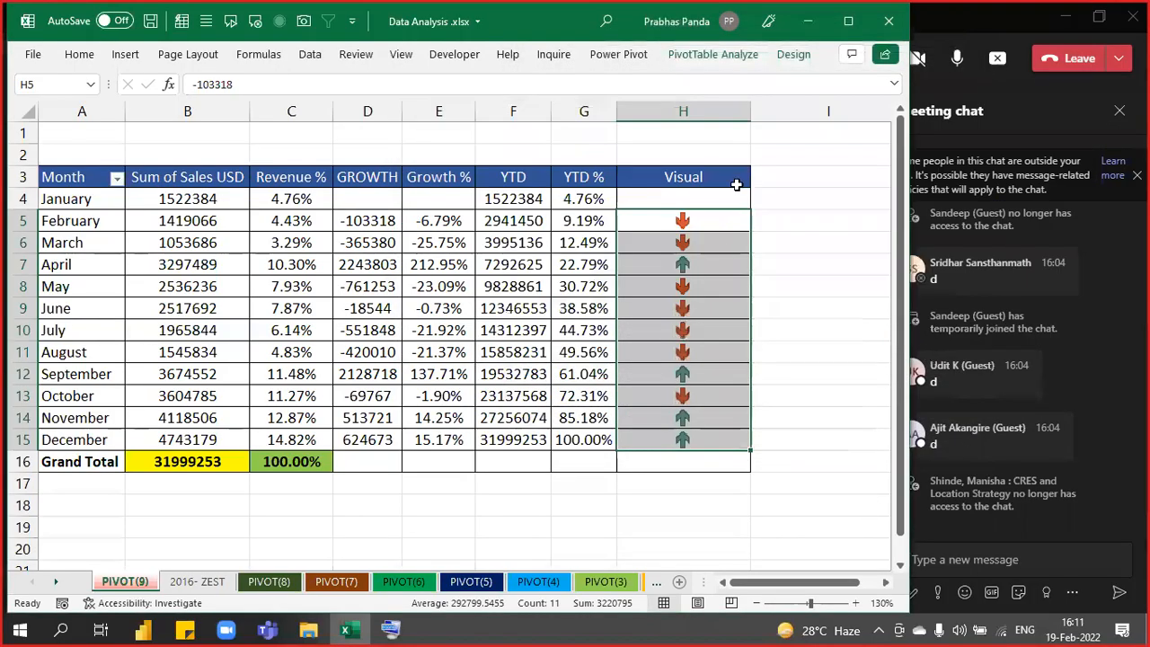
double_click(749, 108)
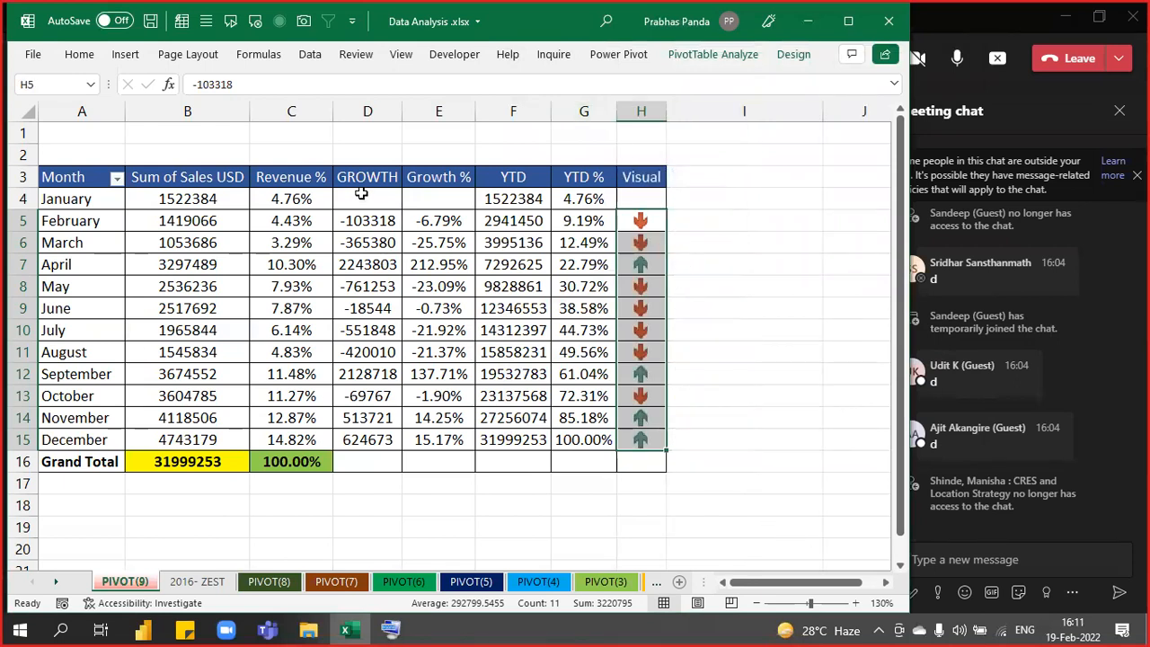
Select the GROWTH and Visual columns together to compare the values with their arrows.
left_click(362, 110)
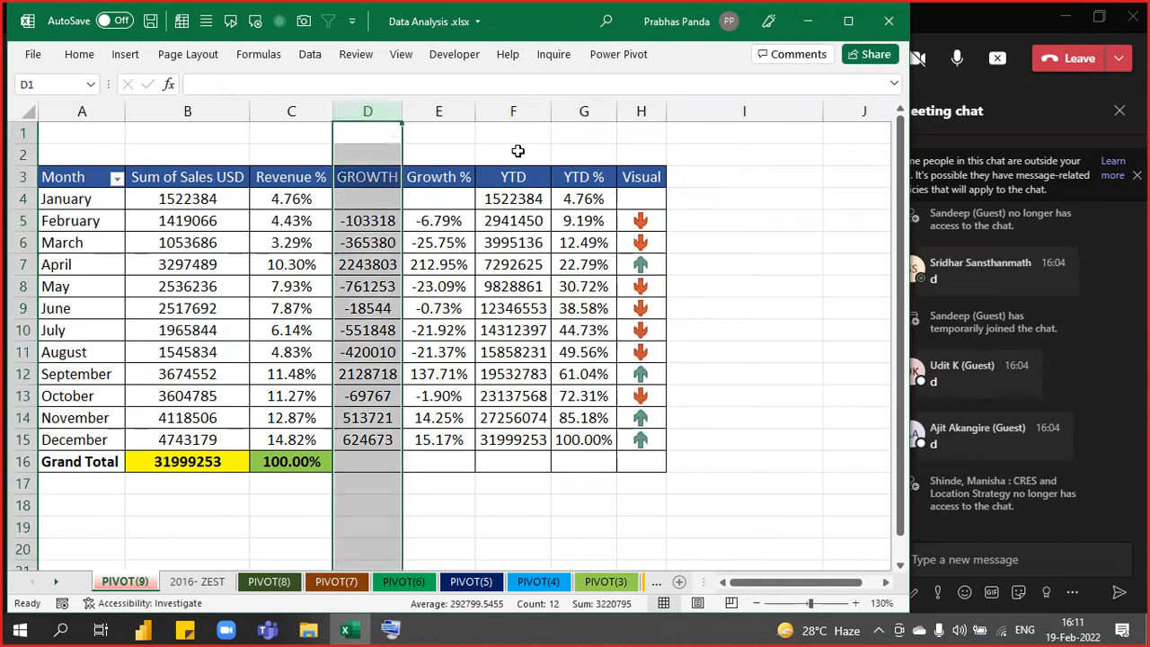
left_click(647, 111, "ctrl")
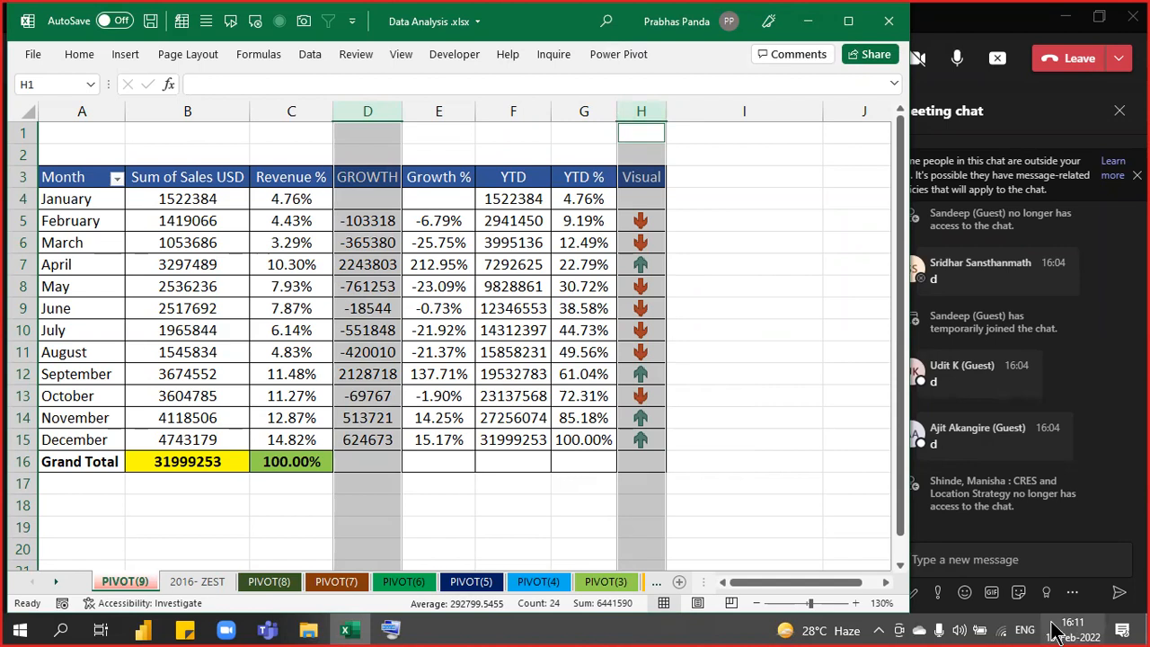
Switch to the Teams meeting, post the annotated rule settings screenshot in the chat, and return to Excel.
left_click(1006, 558)
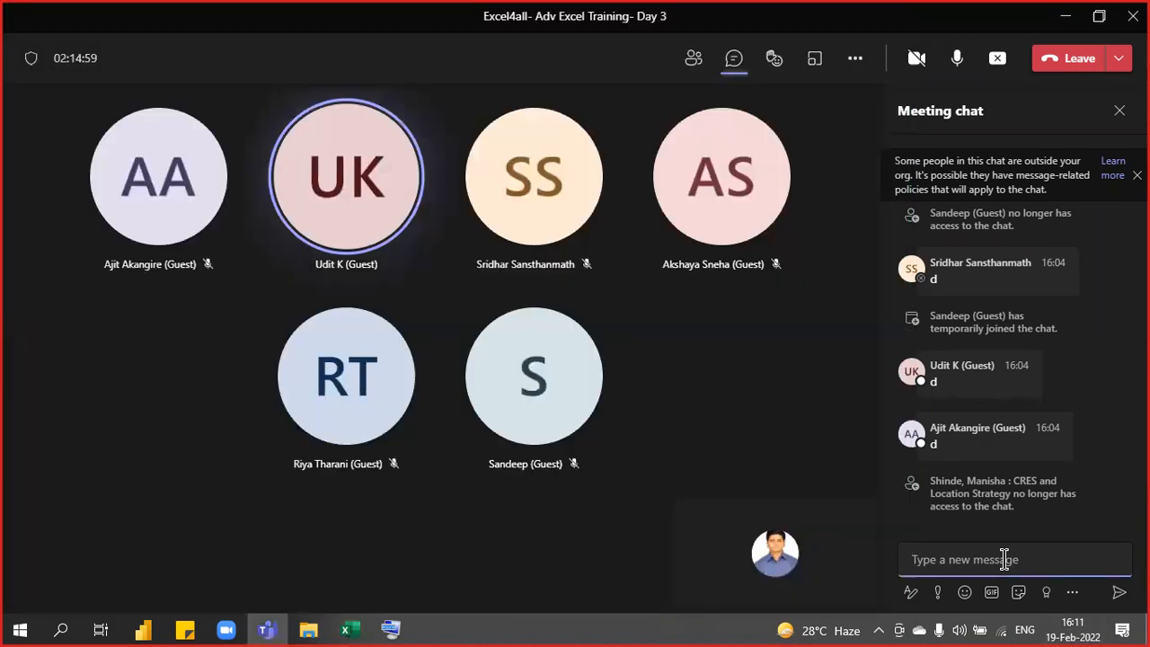
key("alt+Tab")
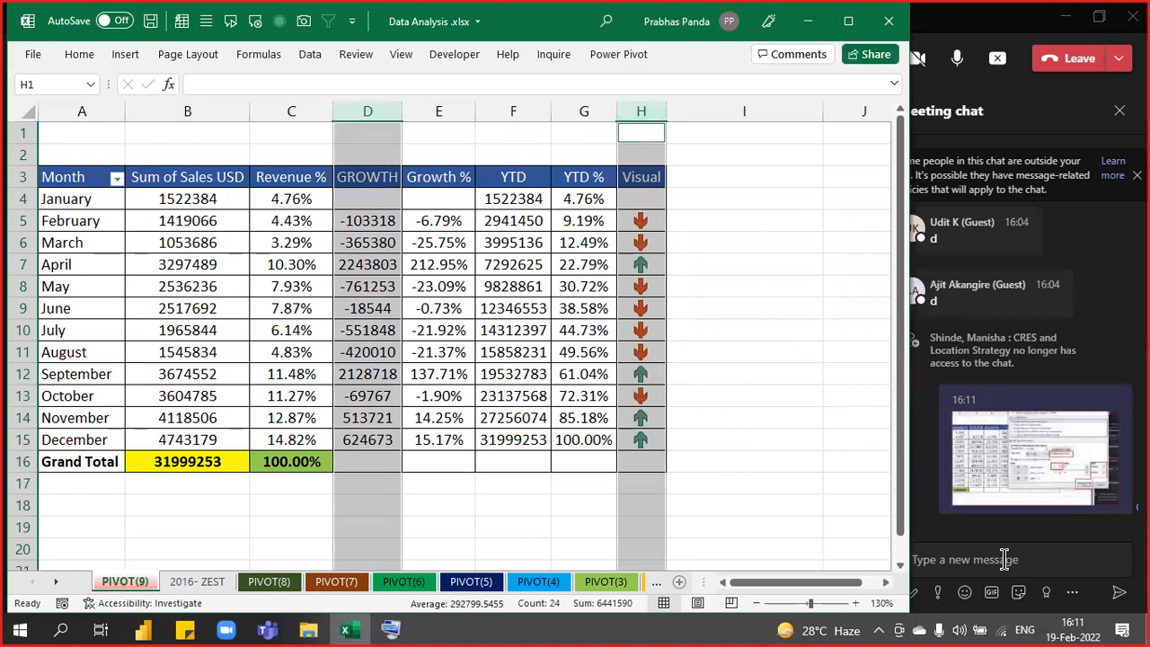
left_click(640, 172)
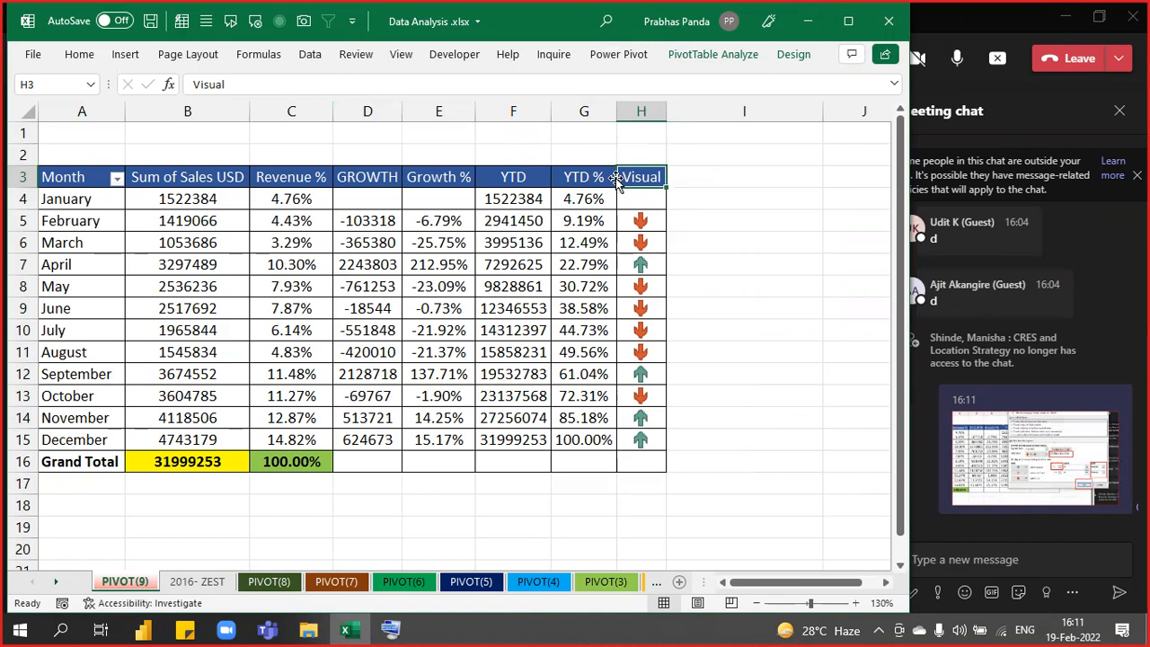
left_click(616, 180)
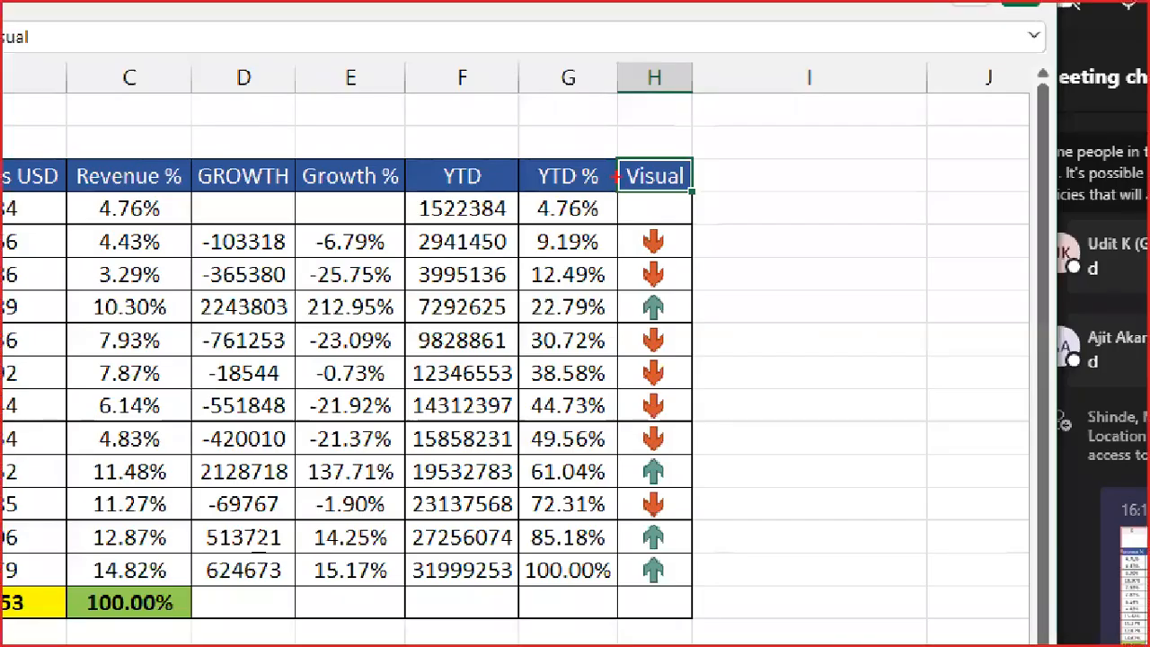
mouse_move(603, 148)
left_mouse_down()
mouse_move(630, 160)
mouse_move(640, 214)
left_mouse_up()
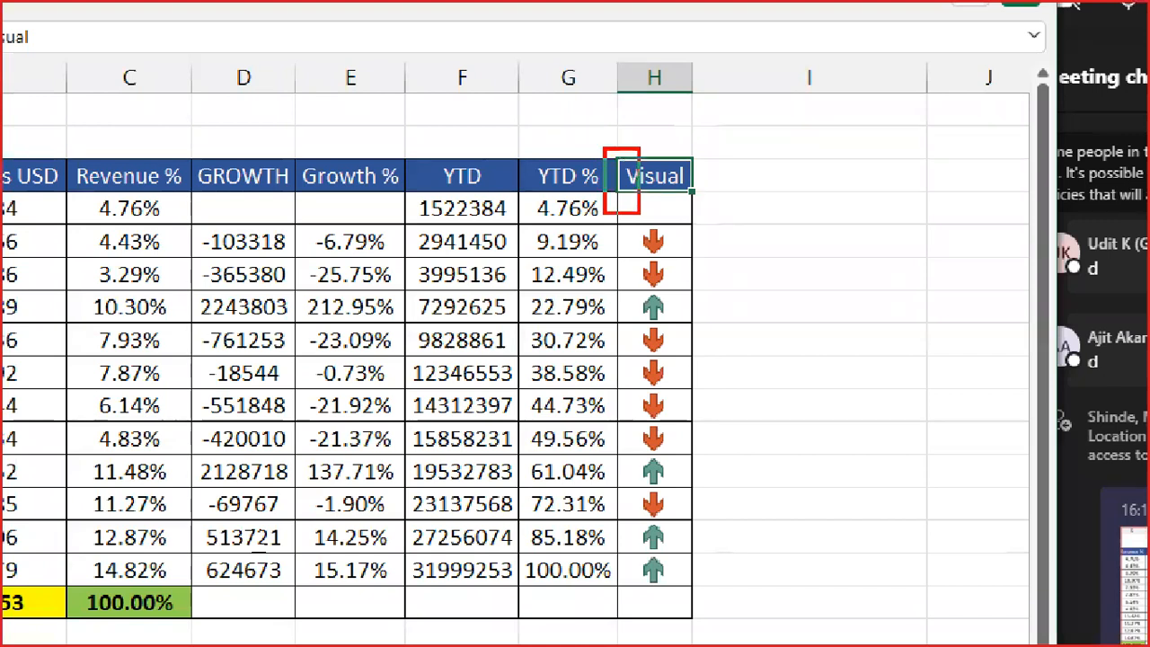
mouse_move(627, 136)
left_mouse_down()
mouse_move(654, 169)
mouse_move(710, 189)
mouse_move(705, 169)
left_mouse_up()
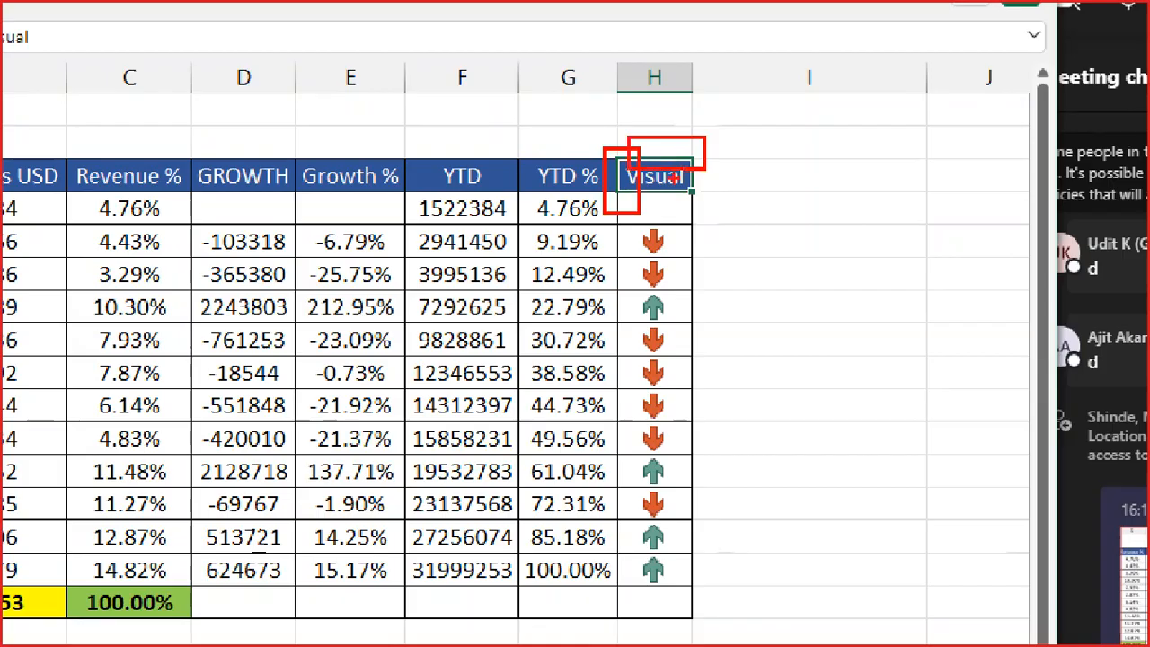
key("Escape")
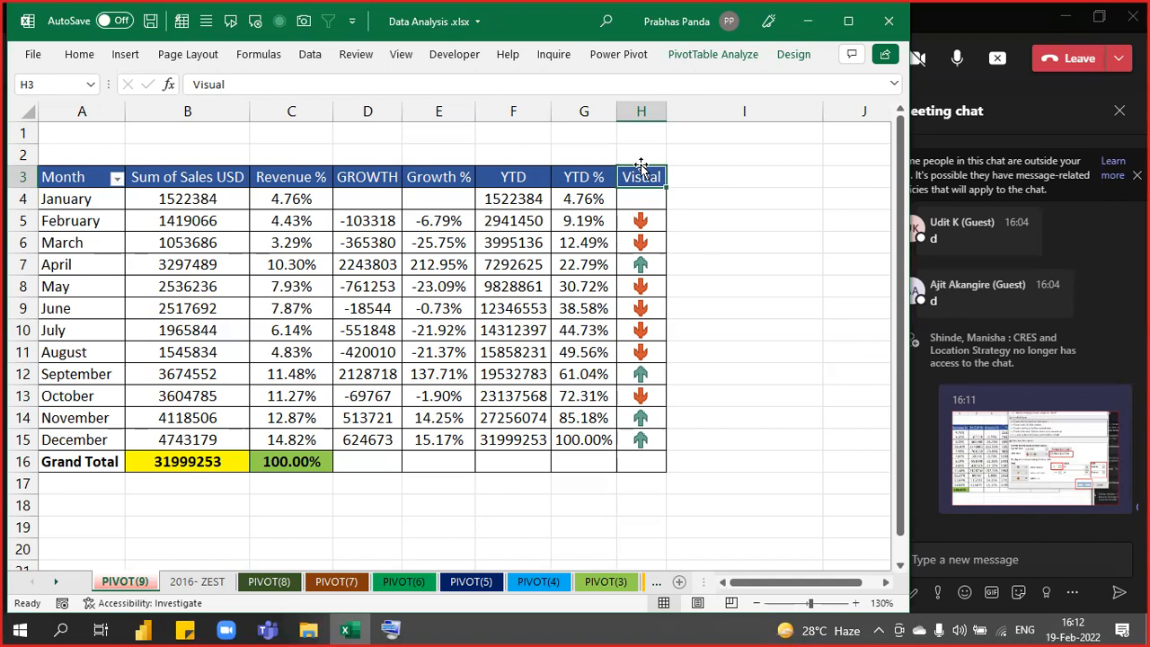
Move the Visual column so it sits between the GROWTH and Growth % columns of the pivot table.
left_click_drag(641, 167, 415, 197)
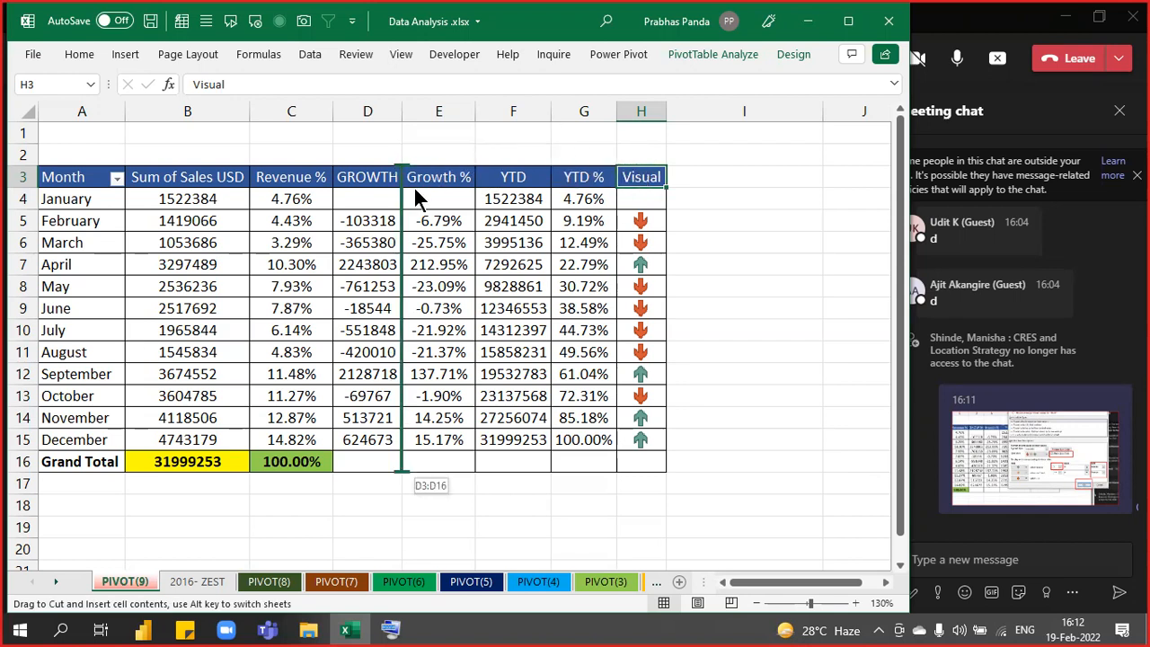
left_click_drag(415, 198, 415, 197)
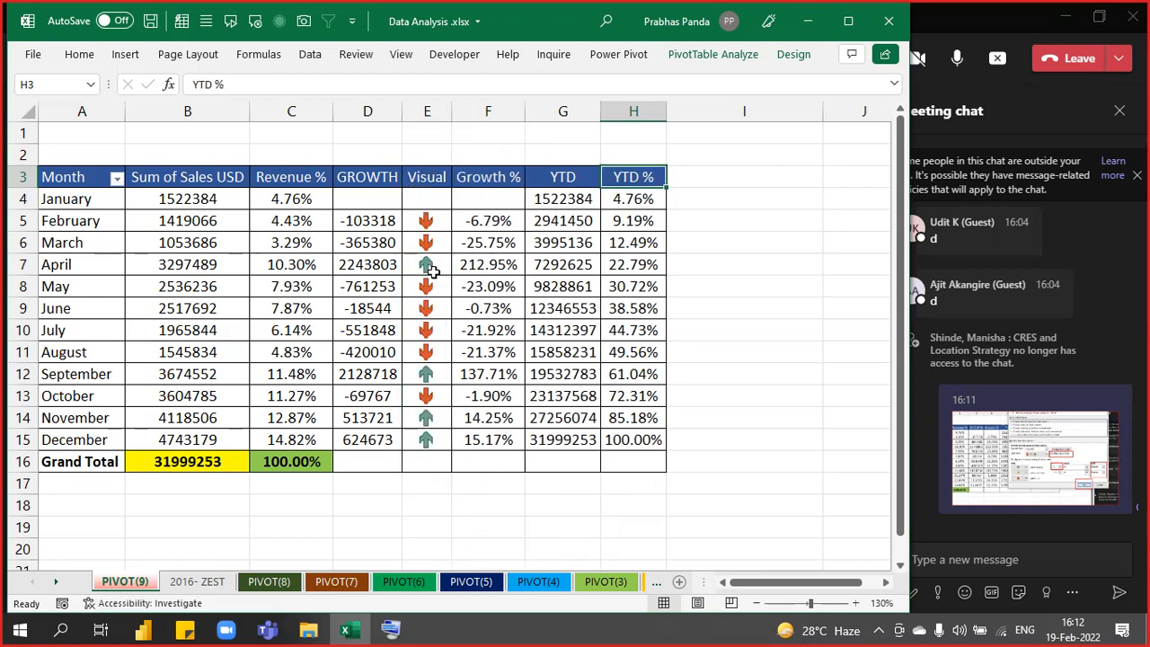
left_click(428, 108)
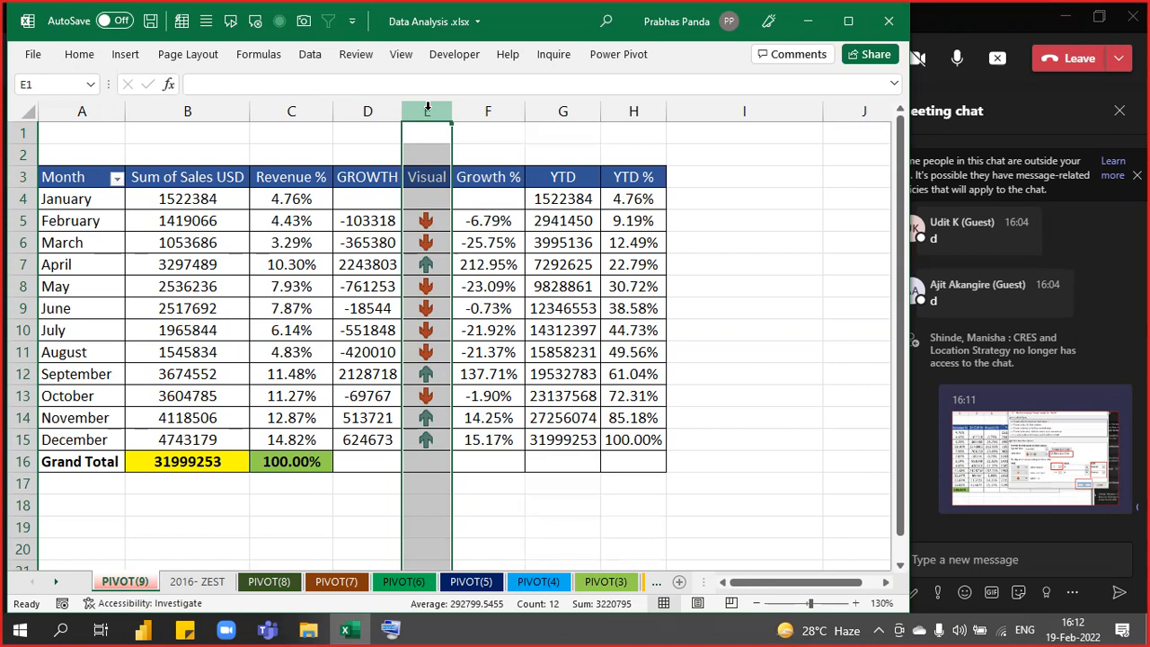
left_click(476, 284)
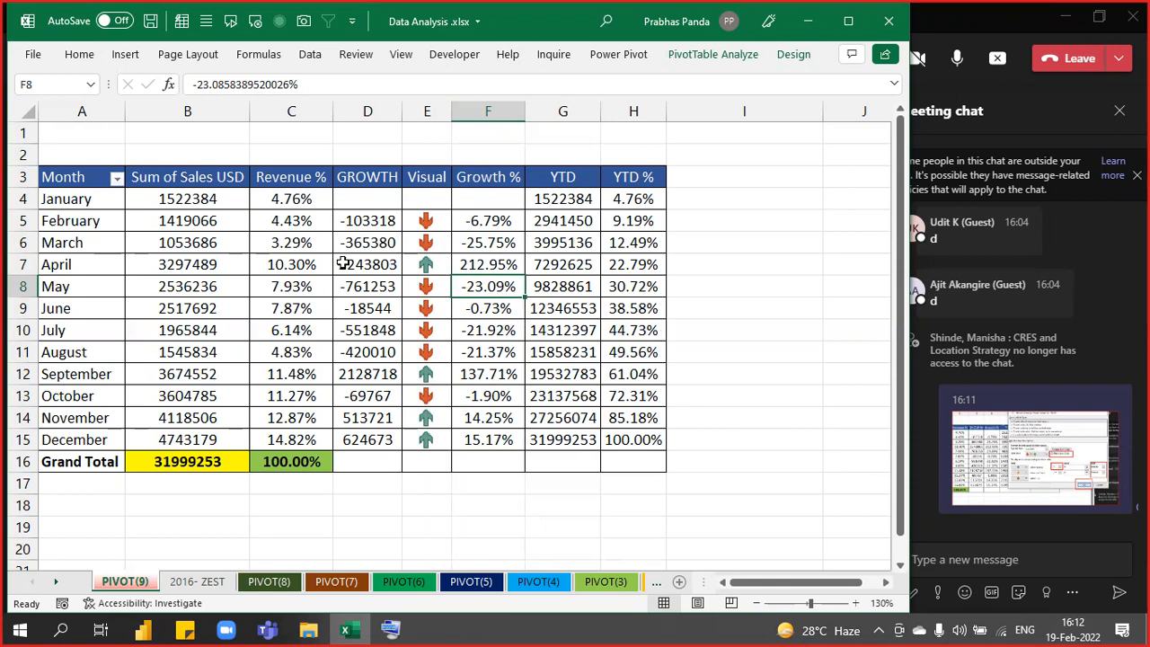
Display the pivot table's field list.
right_click(246, 222)
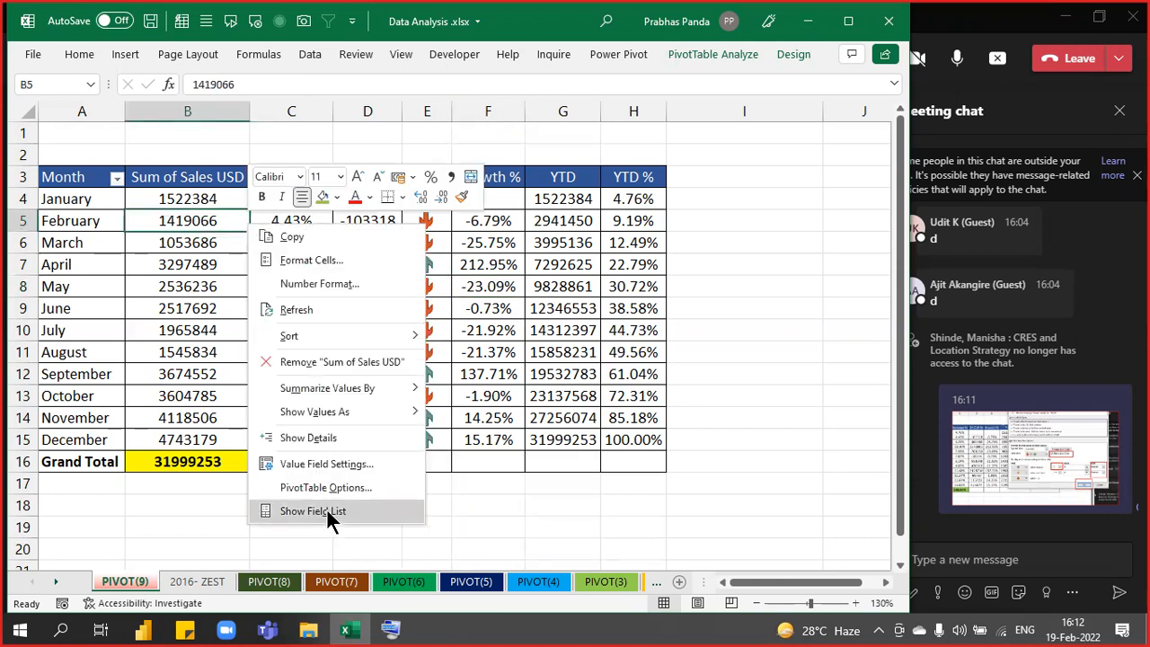
left_click(270, 510)
scroll(317, 464, "down", 1, "ctrl")
scroll(317, 463, "down", 1, "ctrl")
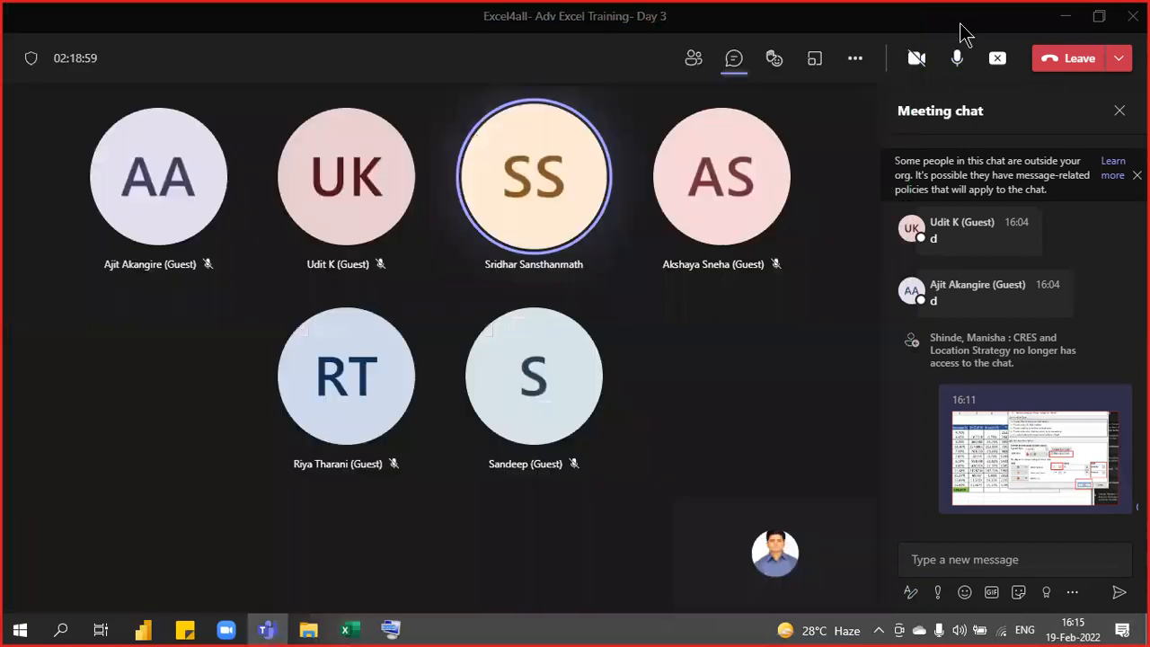
Switch to the Teams meeting, close the meeting chat and stop sharing the screen.
left_click(963, 27)
left_click(1137, 175)
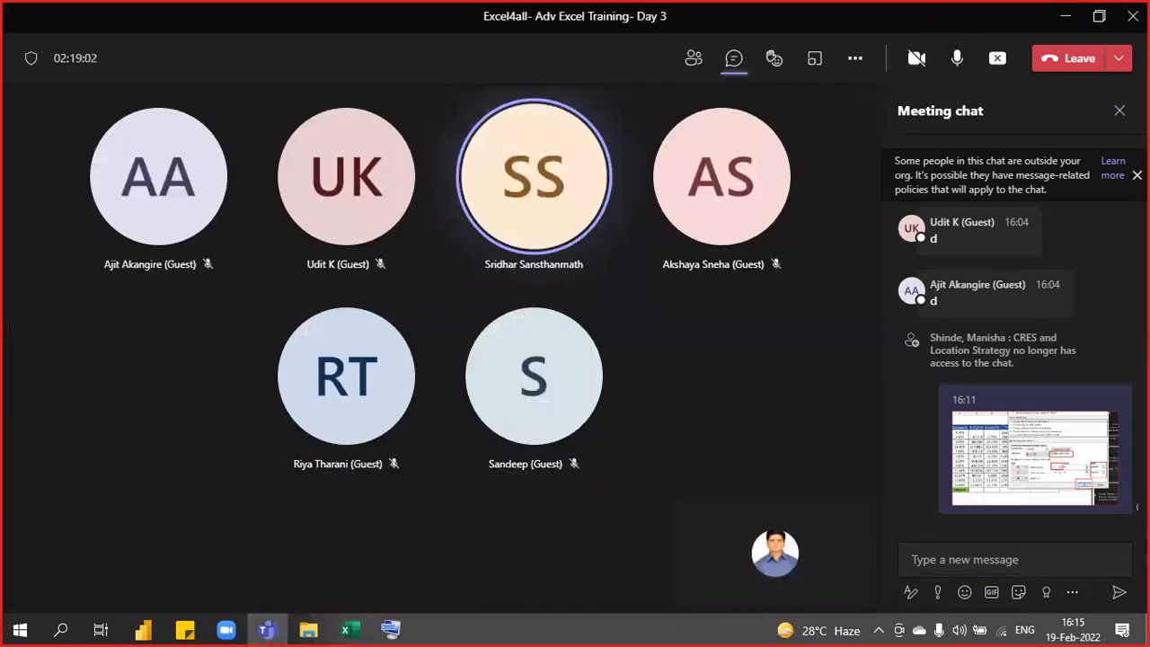
left_click(1119, 111)
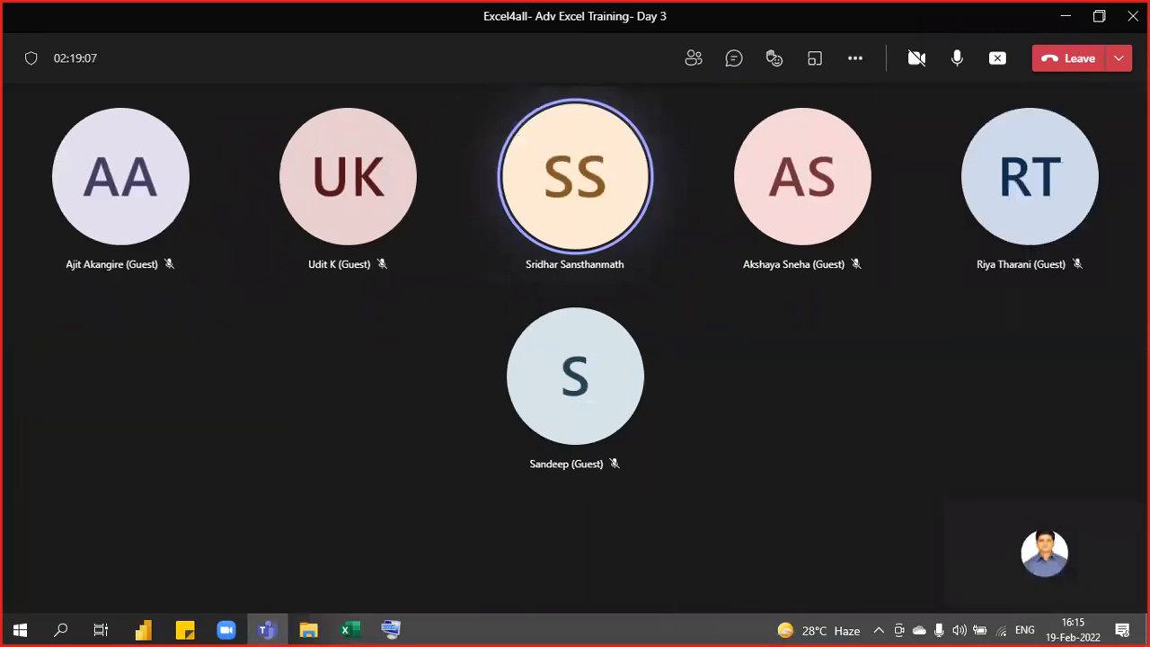
key("ctrl+shift+e")
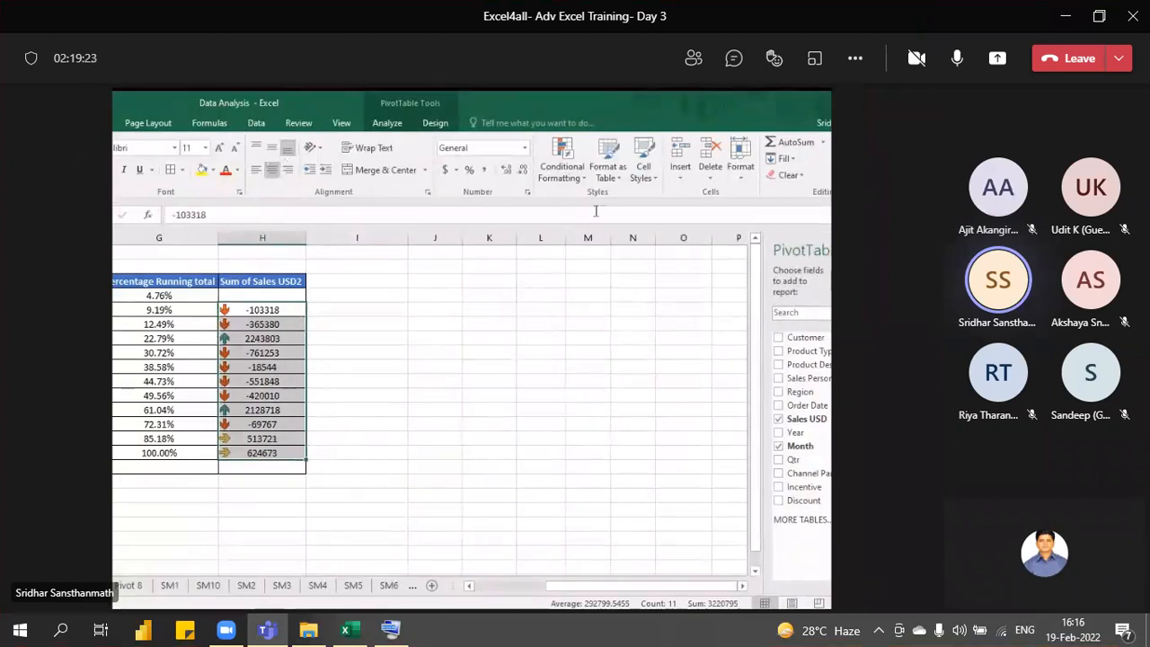
Apply the coloured three-arrow icon set to the Sum of Sales USD2 values in the shared workbook.
left_click(580, 176)
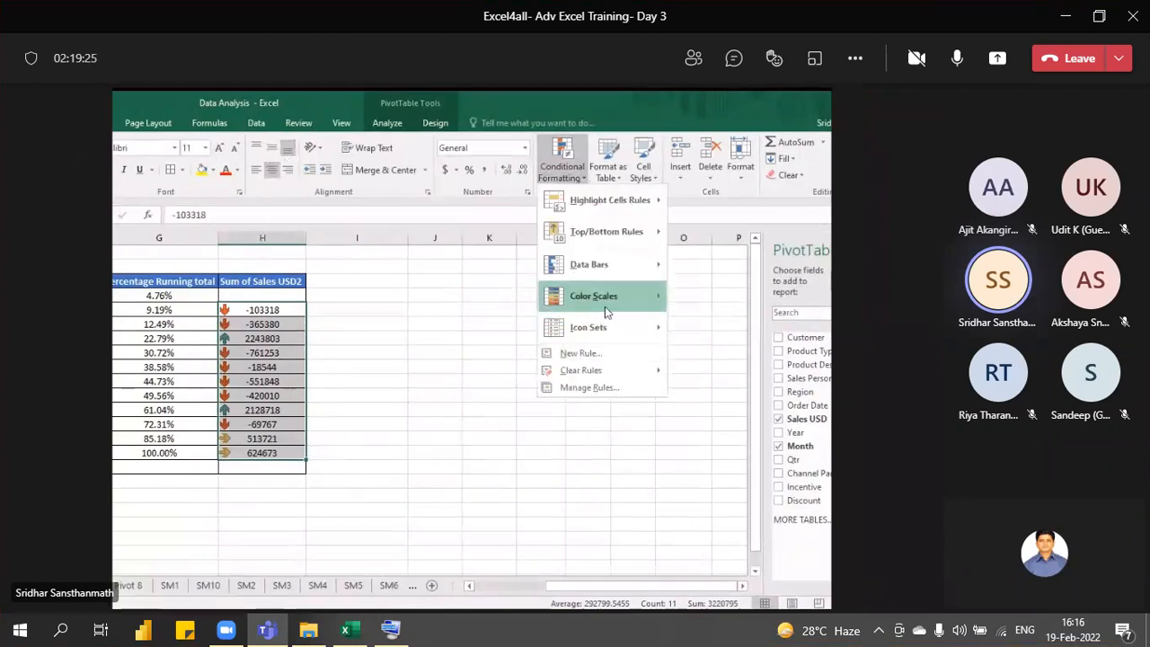
mouse_move(594, 341)
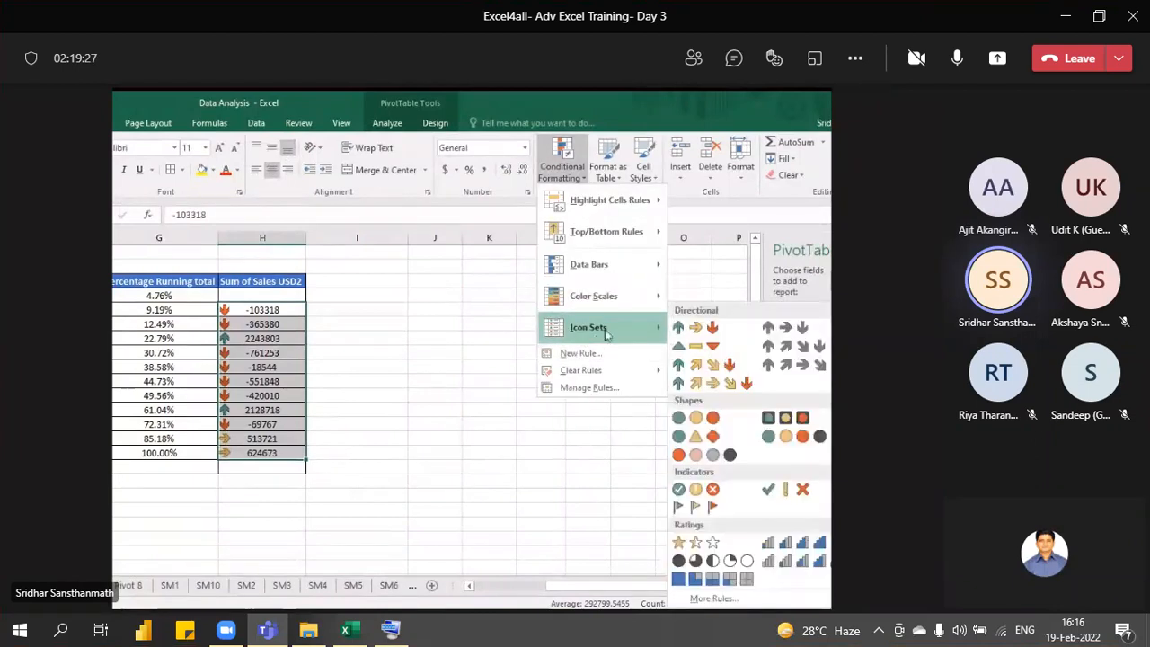
left_click(706, 328)
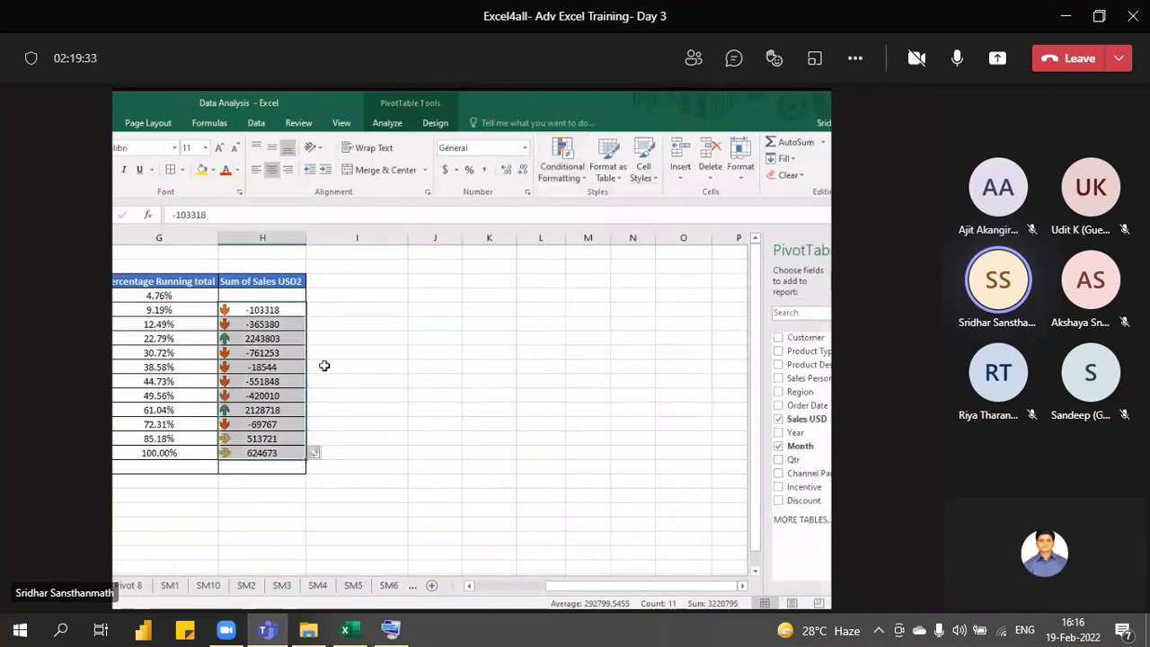
Open the icon set rule of the Sum of Sales USD2 column for editing.
left_click(562, 170)
mouse_move(608, 333)
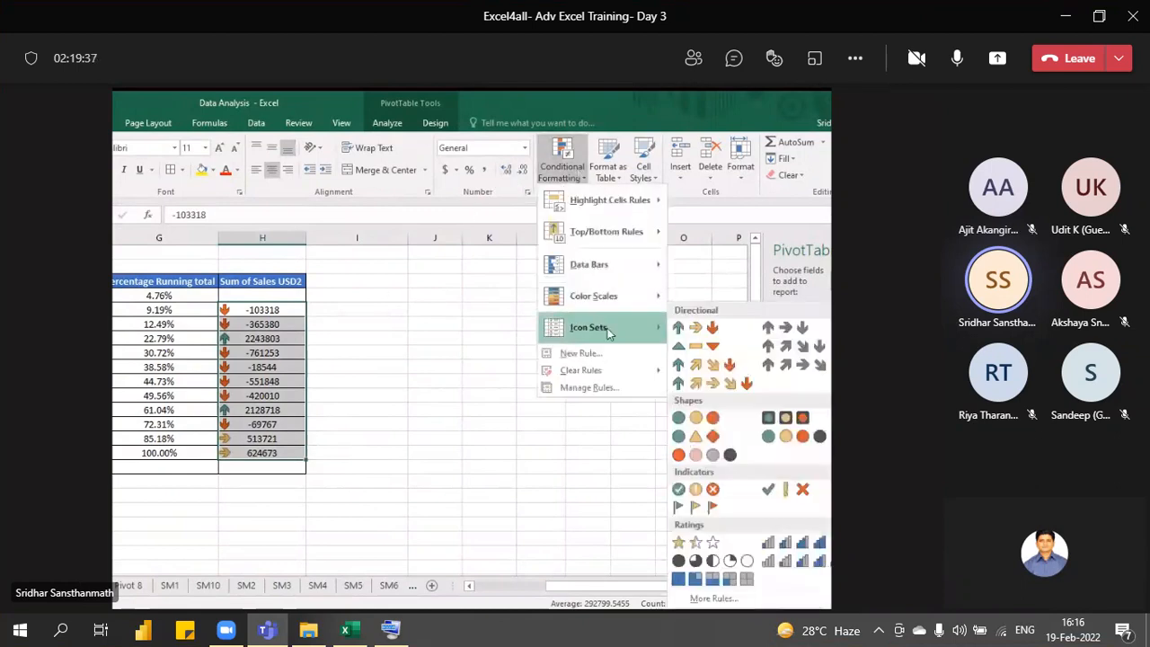
left_click(597, 388)
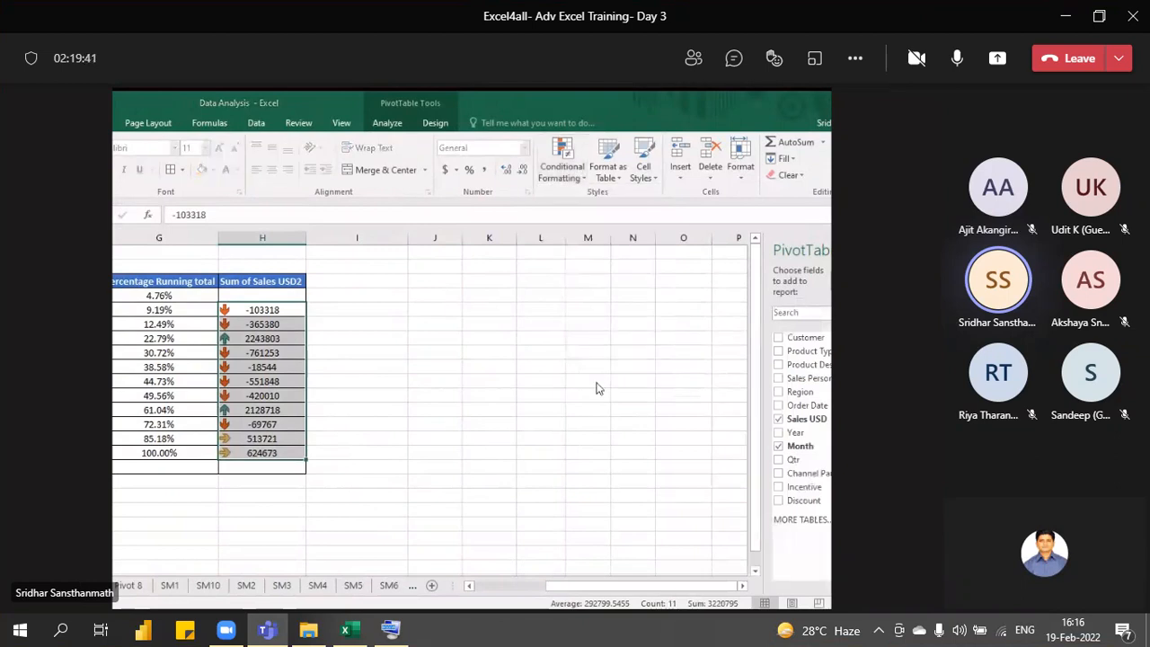
key("ctrl+c")
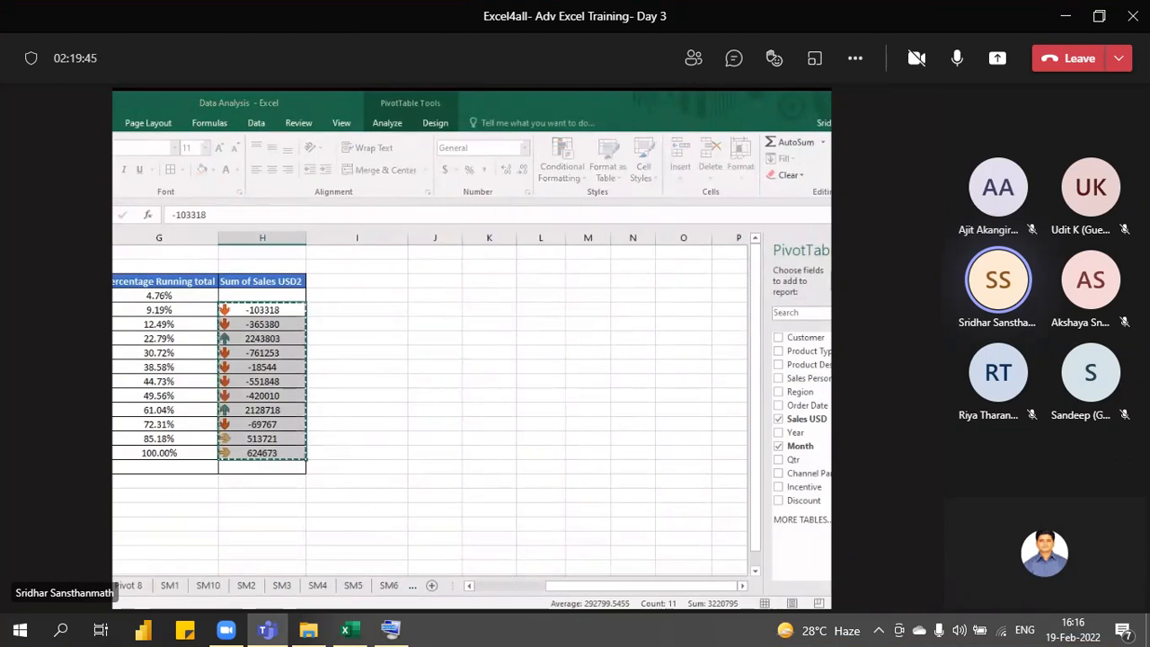
key("Escape")
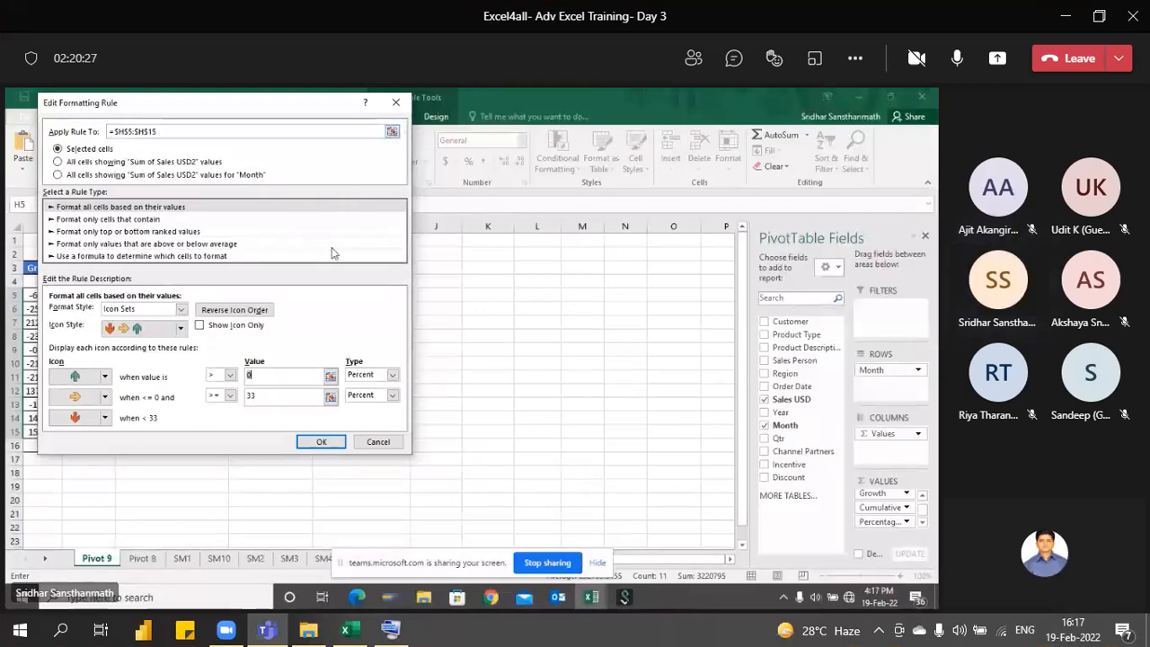
Set both icon thresholds' type to Number, enable Show Icon Only, and apply the rule to the Sum of Sales USD2 values.
left_click(384, 374)
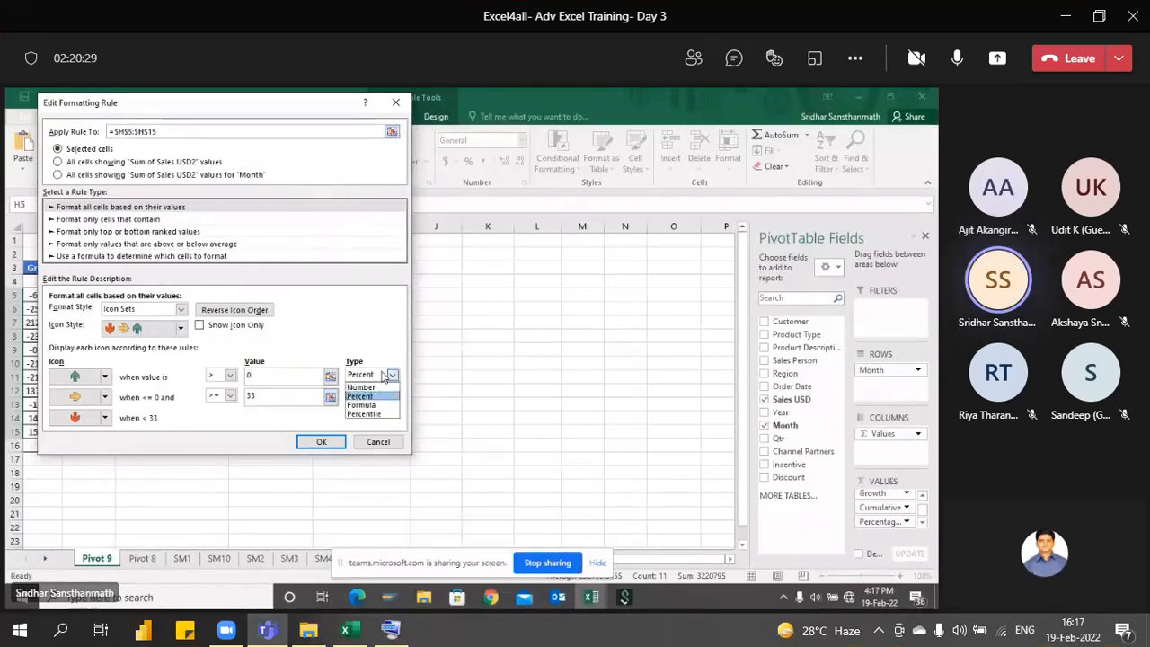
left_click(362, 387)
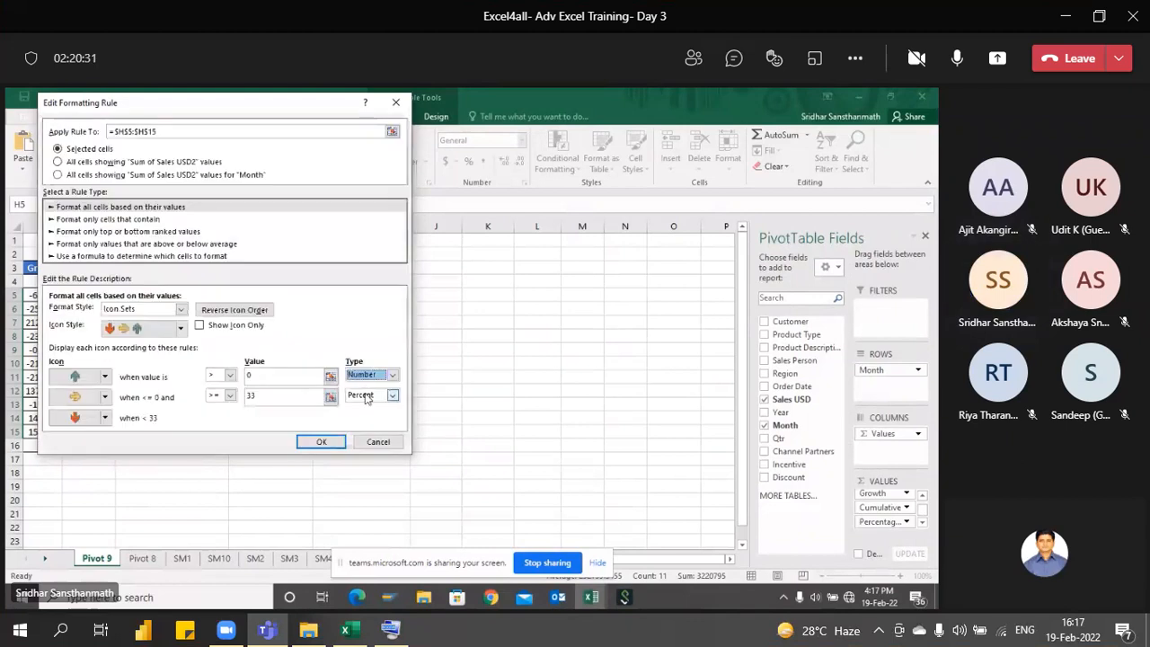
left_click(368, 395)
left_click(359, 409)
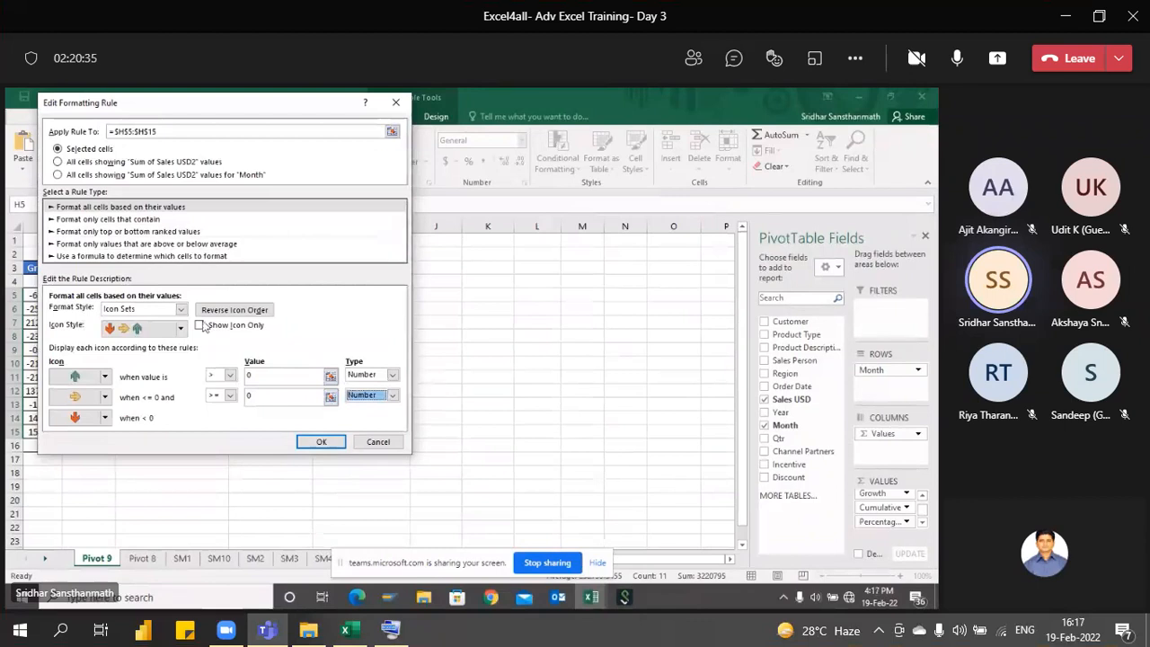
left_click(200, 325)
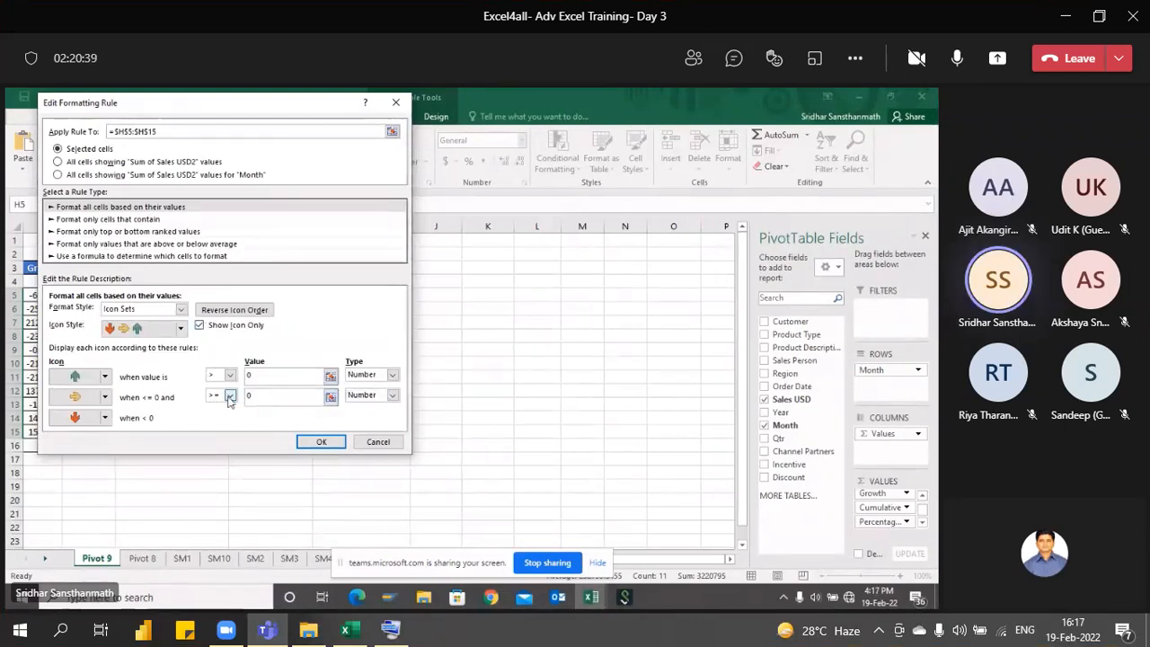
left_click(323, 443)
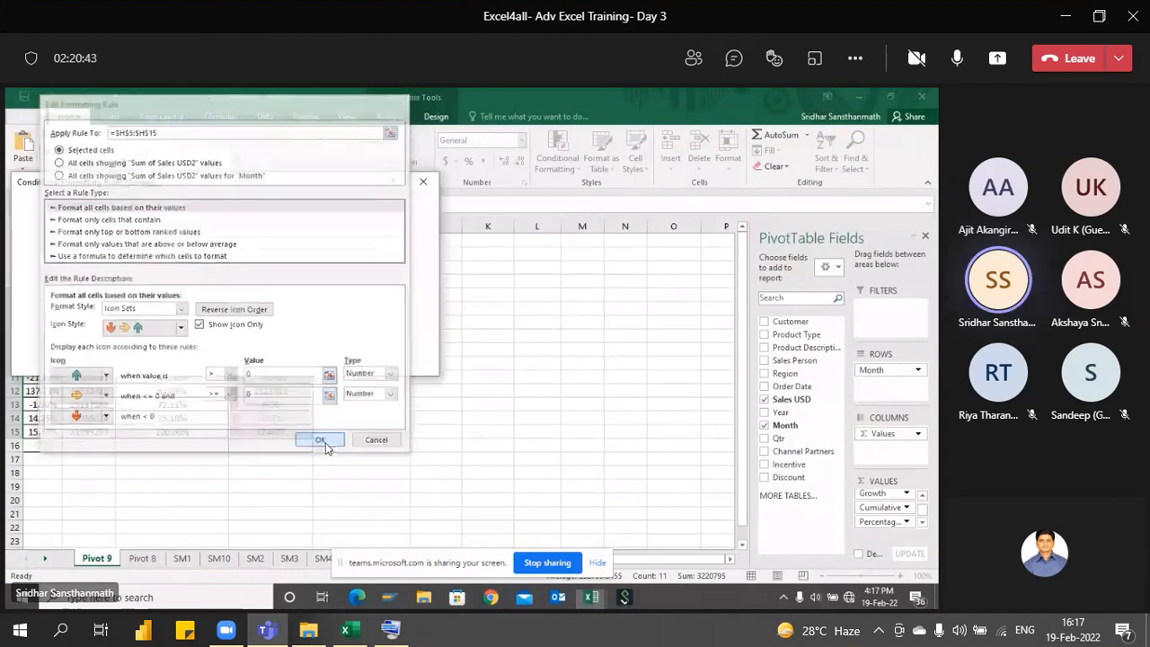
left_click(294, 364)
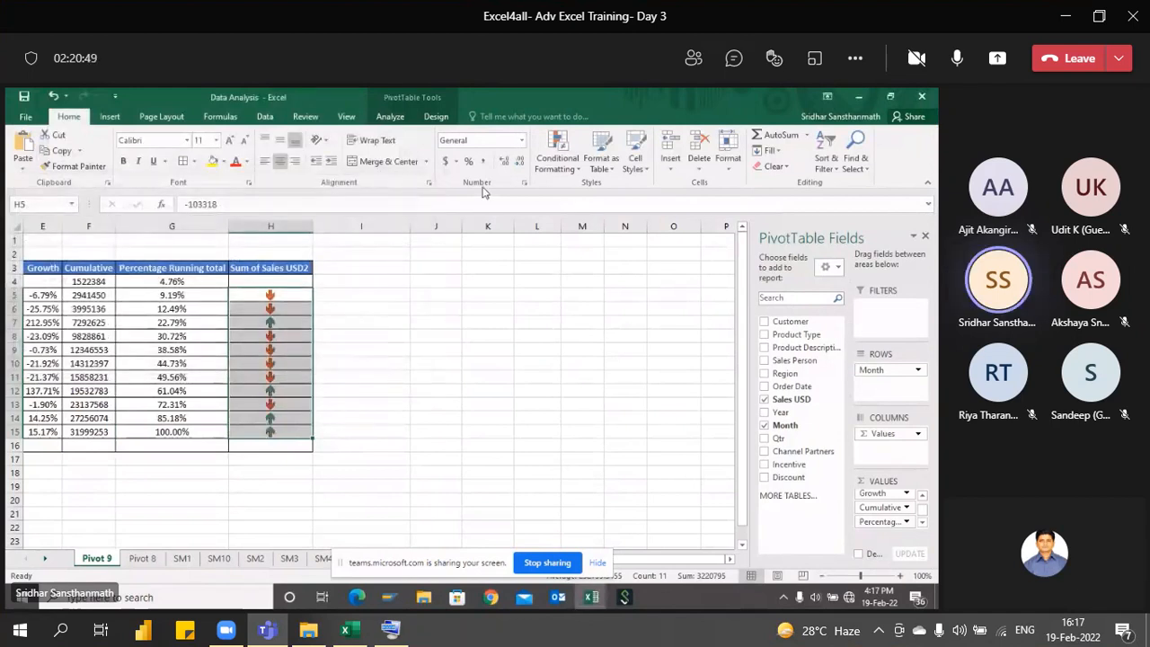
Reopen the icon set rule for H5:H15 and set the green up arrow's threshold to 2000.
left_click(567, 172)
left_click(567, 171)
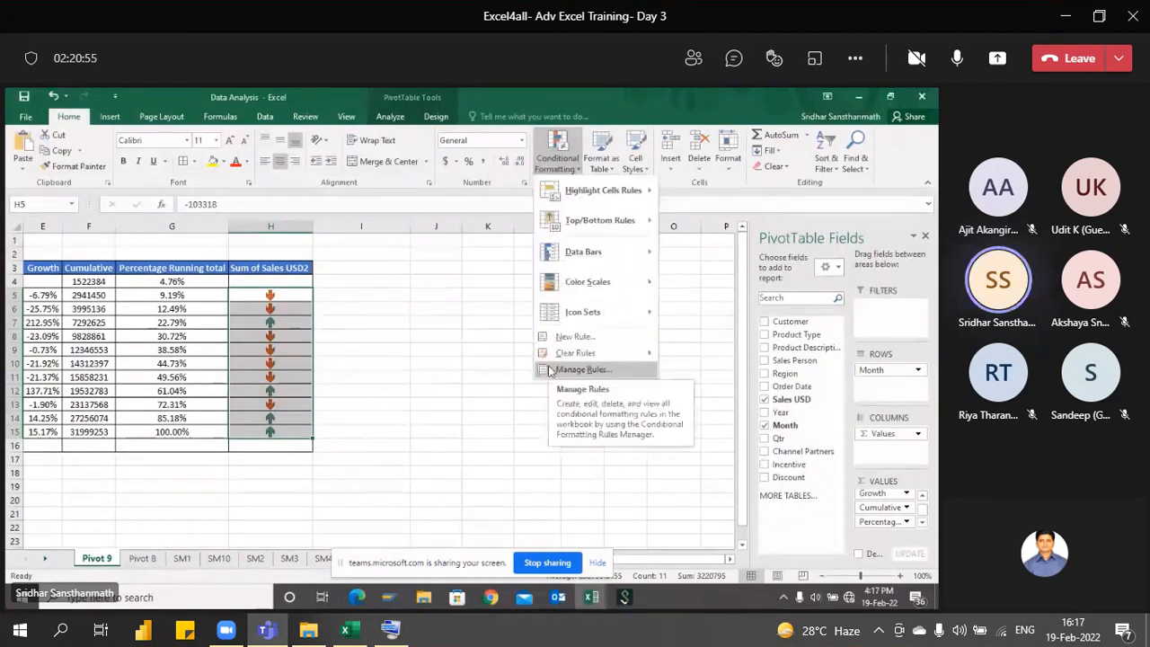
left_click(579, 369)
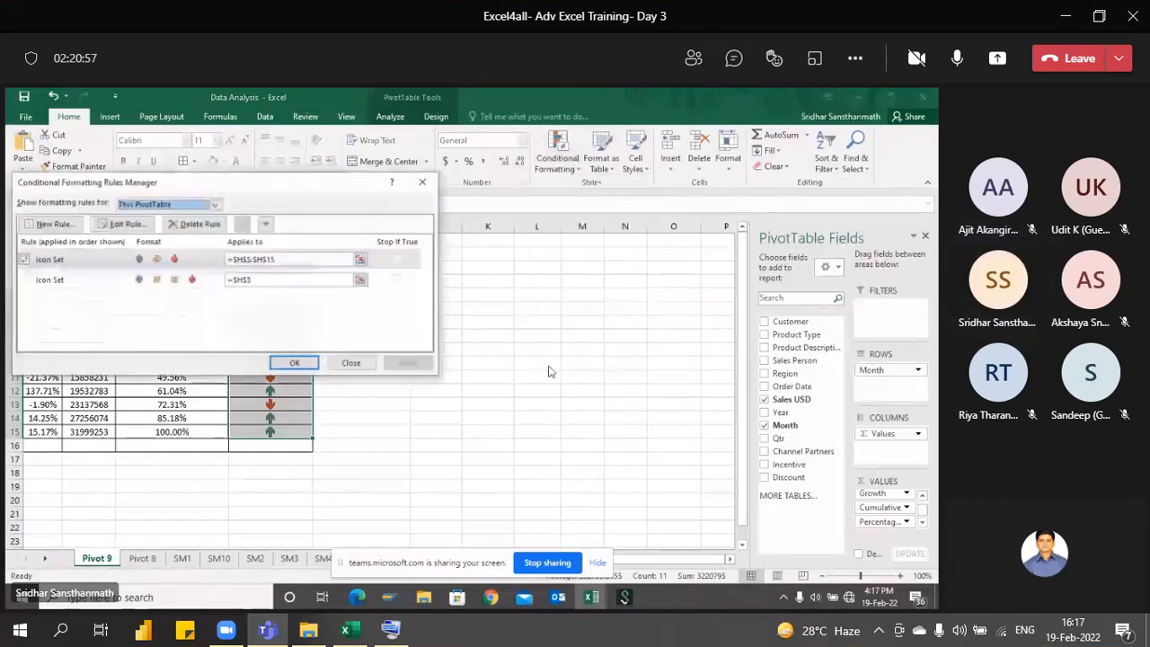
left_click(127, 222)
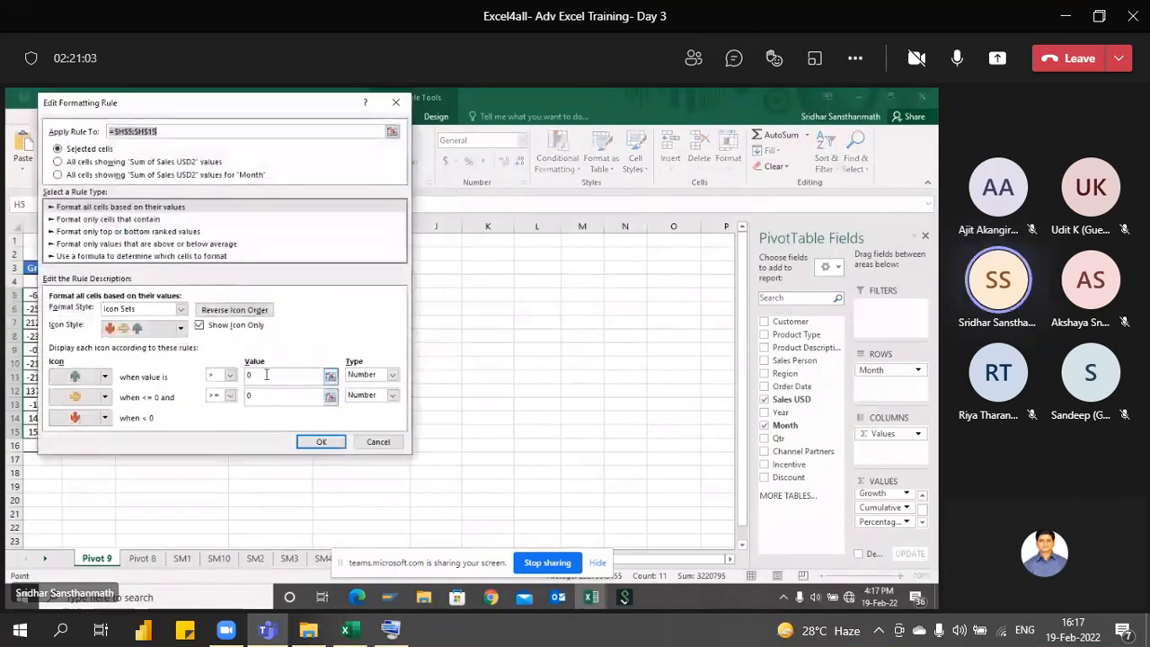
left_click(266, 375)
key("BackSpace")
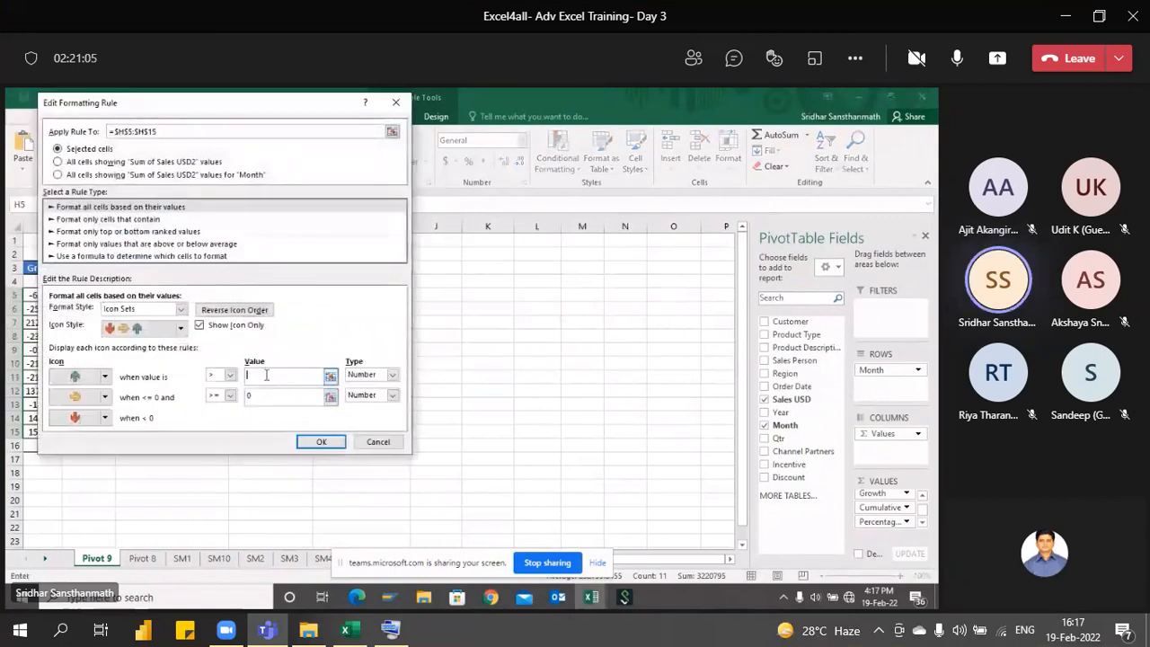
type("2000")
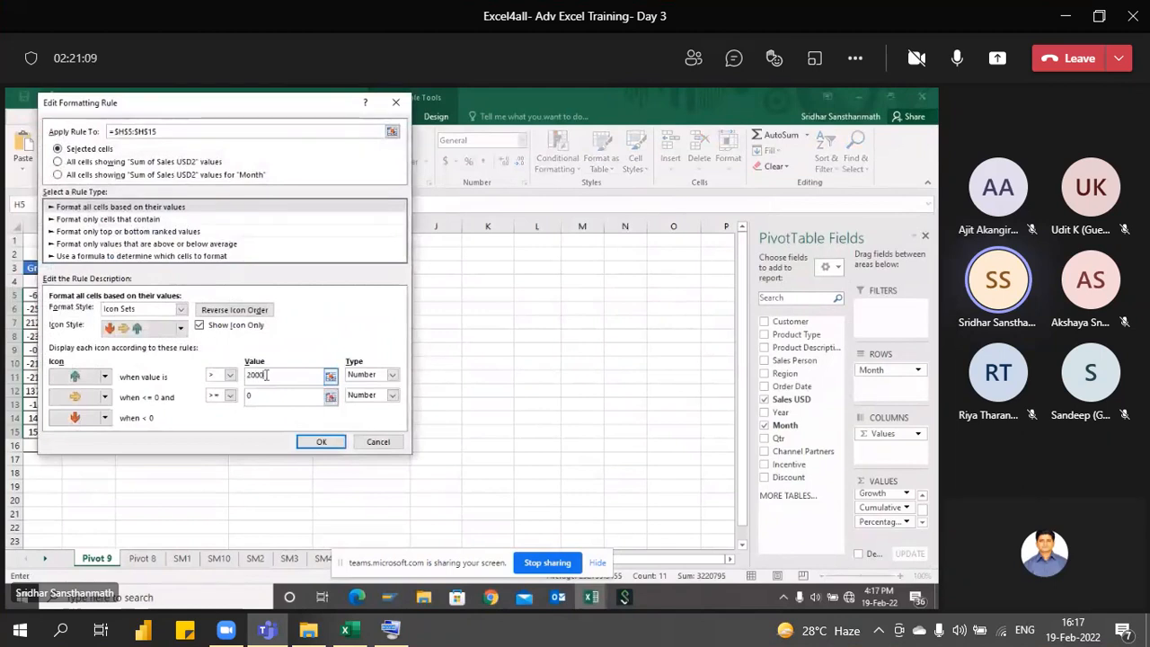
Set the yellow sideways arrow's condition to >= 1000 and apply the edited icon set rule.
left_click(221, 397)
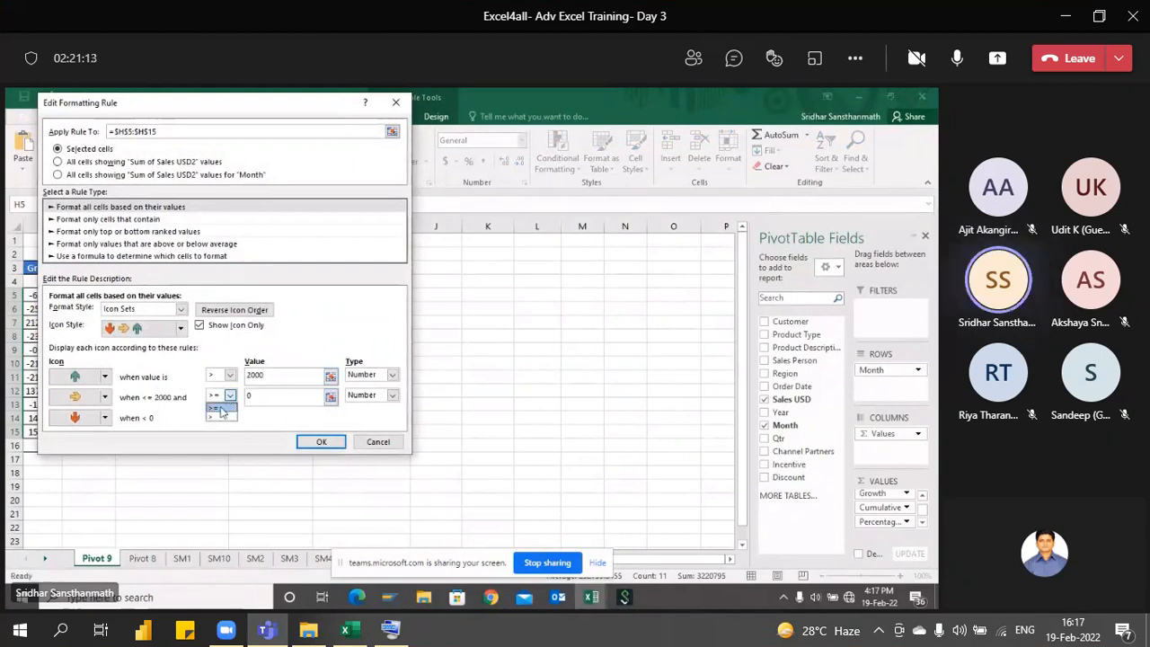
left_click(220, 408)
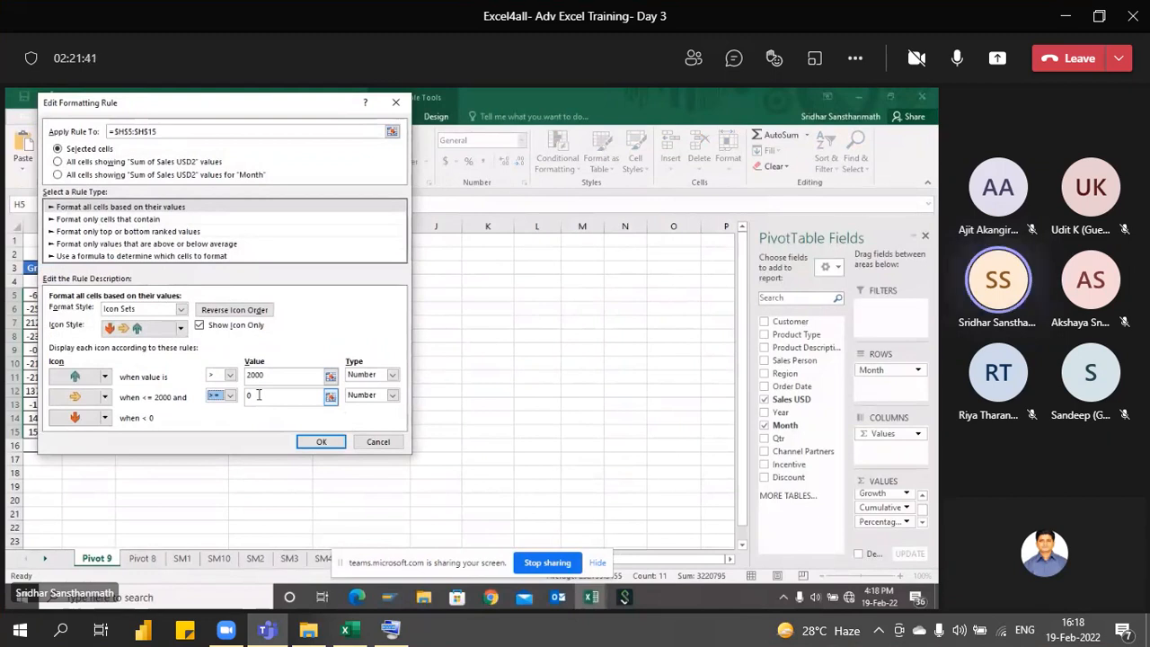
left_click(259, 395)
key("BackSpace")
type("1000")
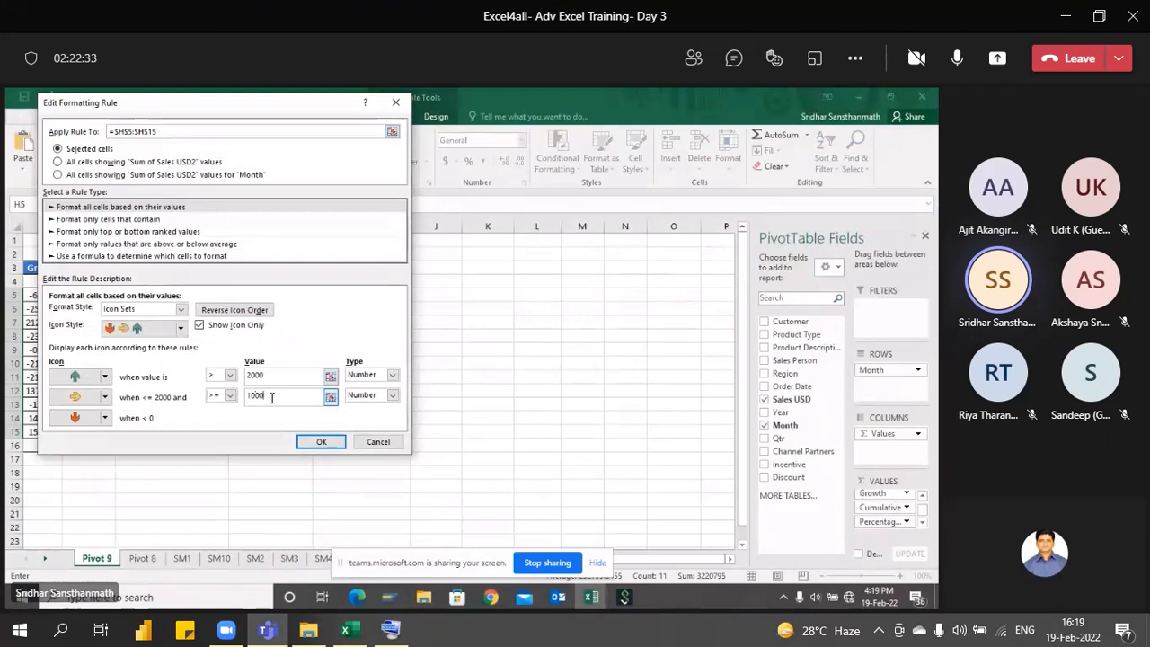
left_click(309, 444)
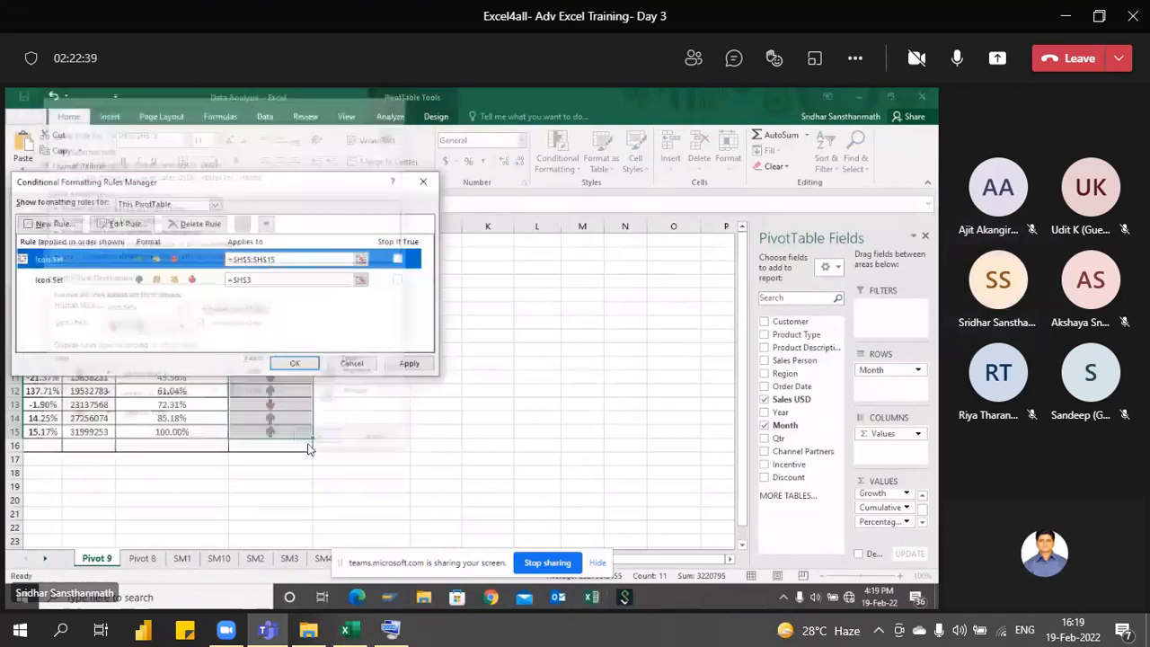
left_click(294, 363)
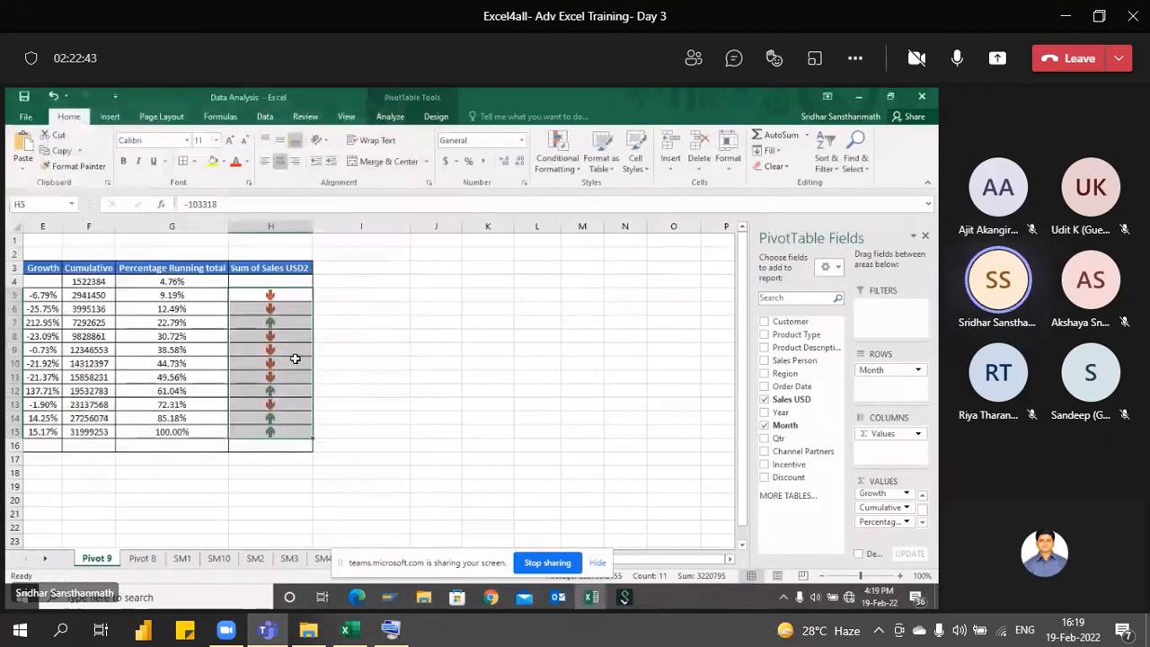
Compare October's Growth percentage with its arrow in the Sum of Sales USD2 column.
mouse_move(294, 358)
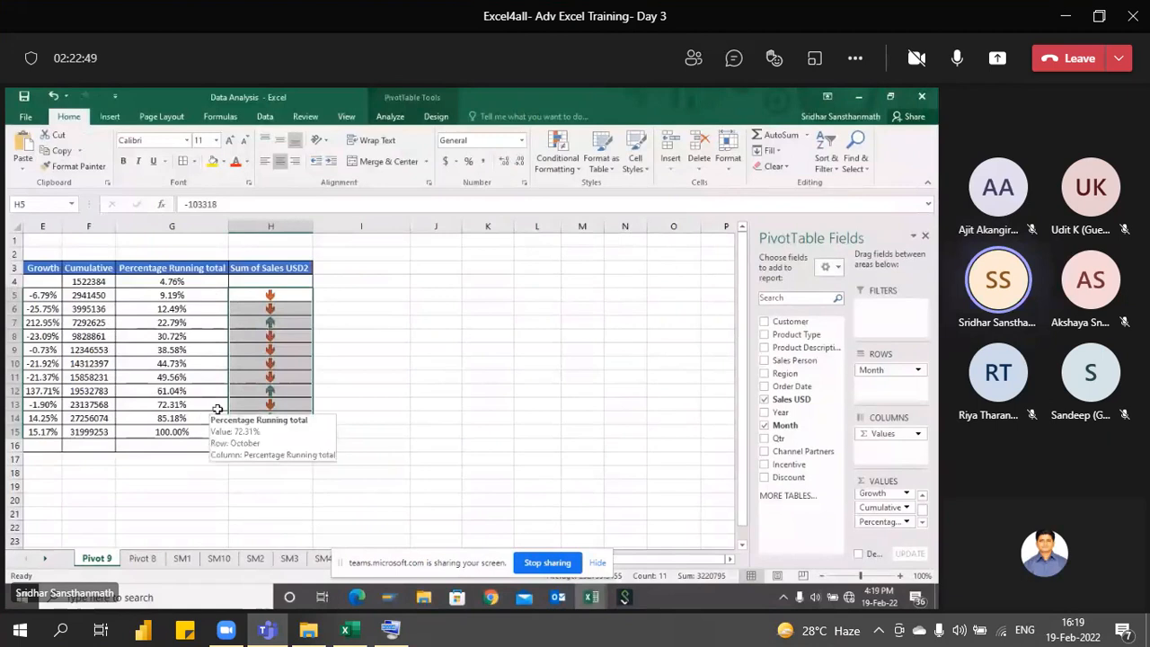
mouse_move(292, 404)
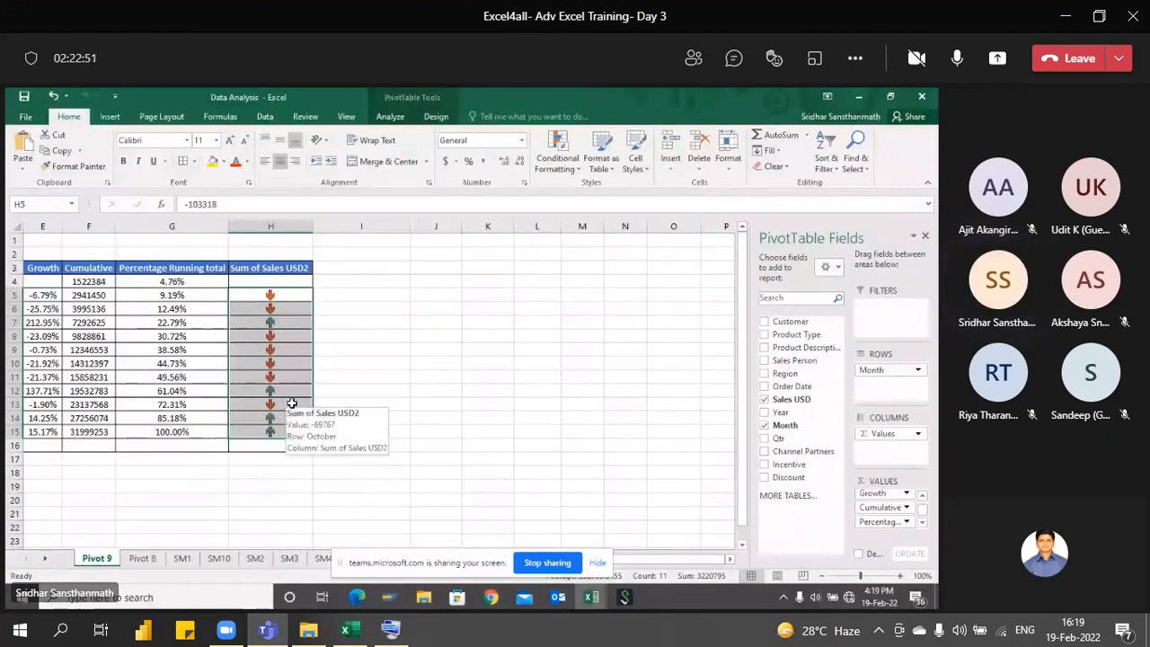
left_click(45, 402)
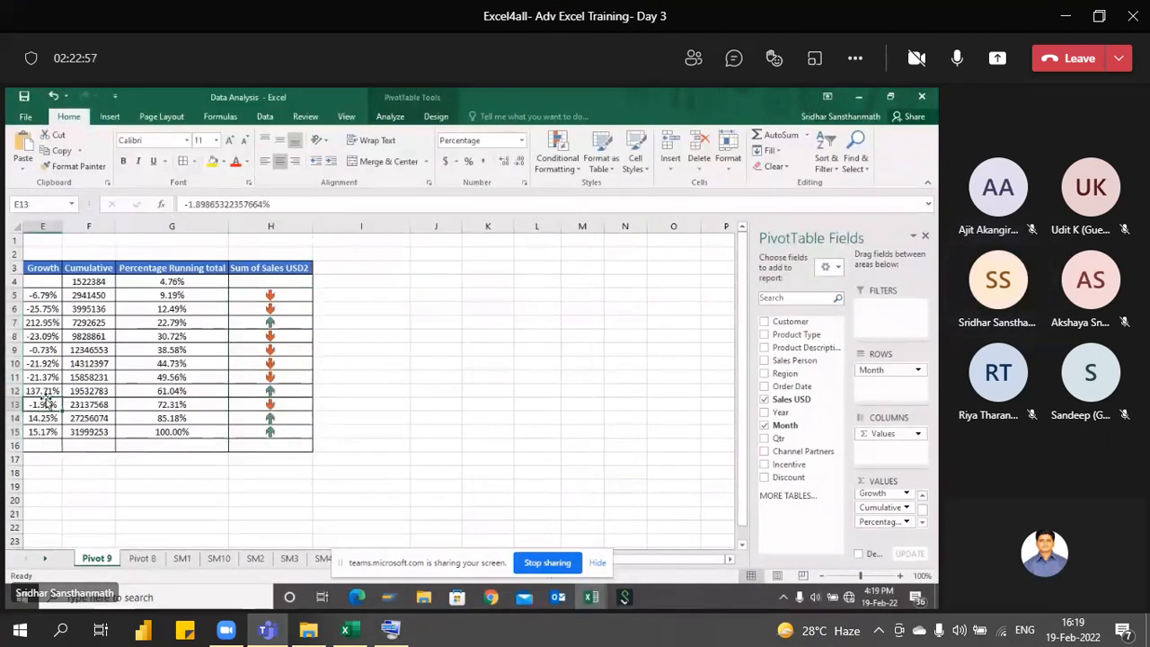
Compare the monthly Diff values in column D with the arrow icons in the Sum of Sales USD2 column.
key("Left")
key("Left")
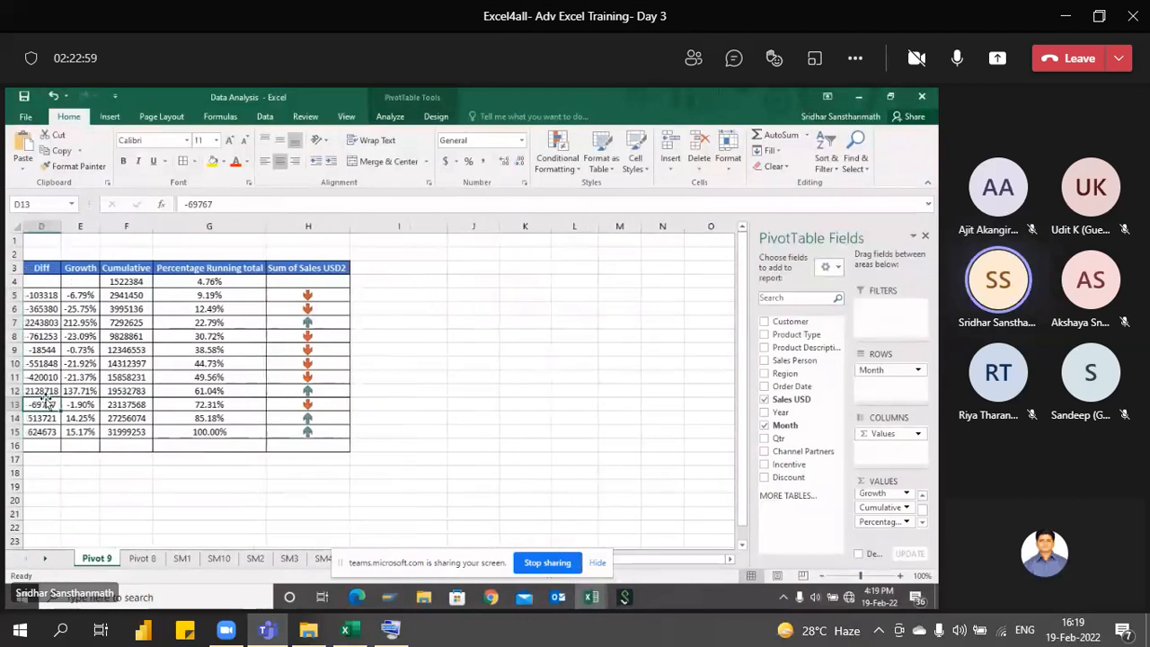
key("Up")
key("Up")
key("Up")
key("Up")
key("Up")
key("Up")
key("Down")
key("Down")
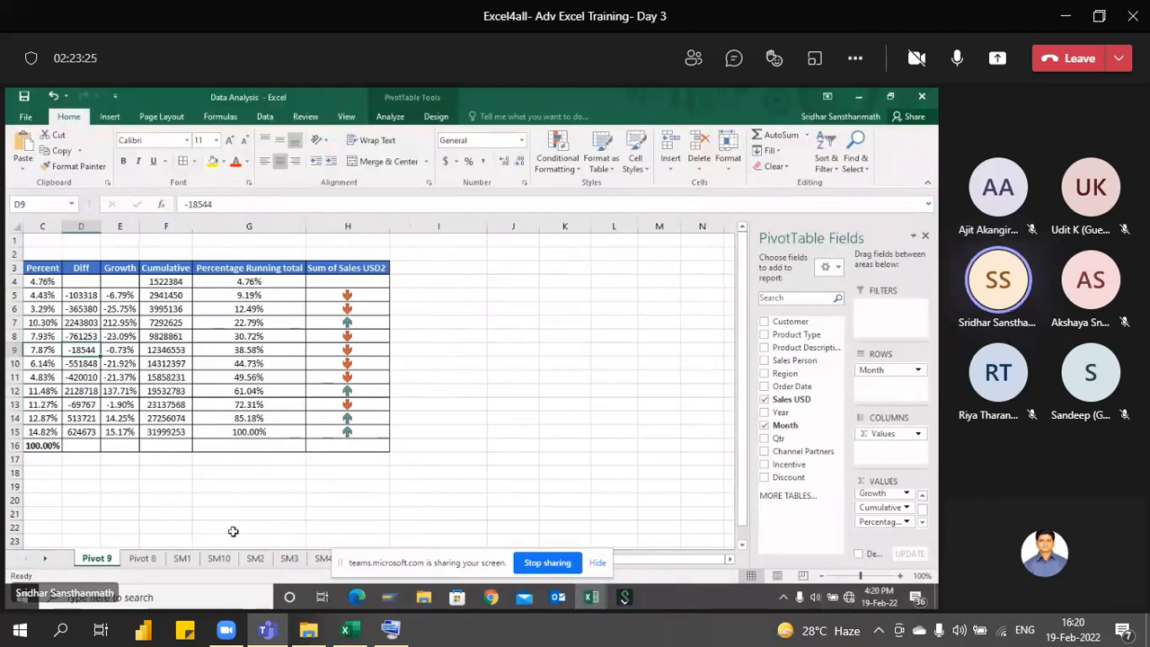
Share the full screen in the Teams meeting and open the meeting chat.
left_click(997, 58)
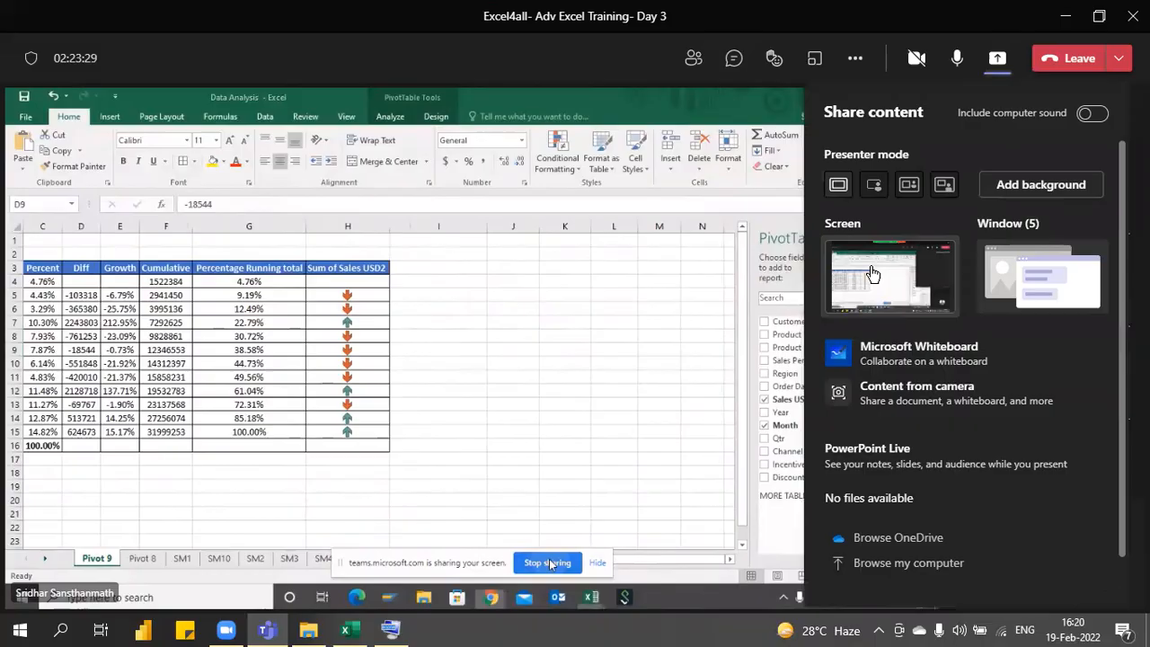
left_click(871, 274)
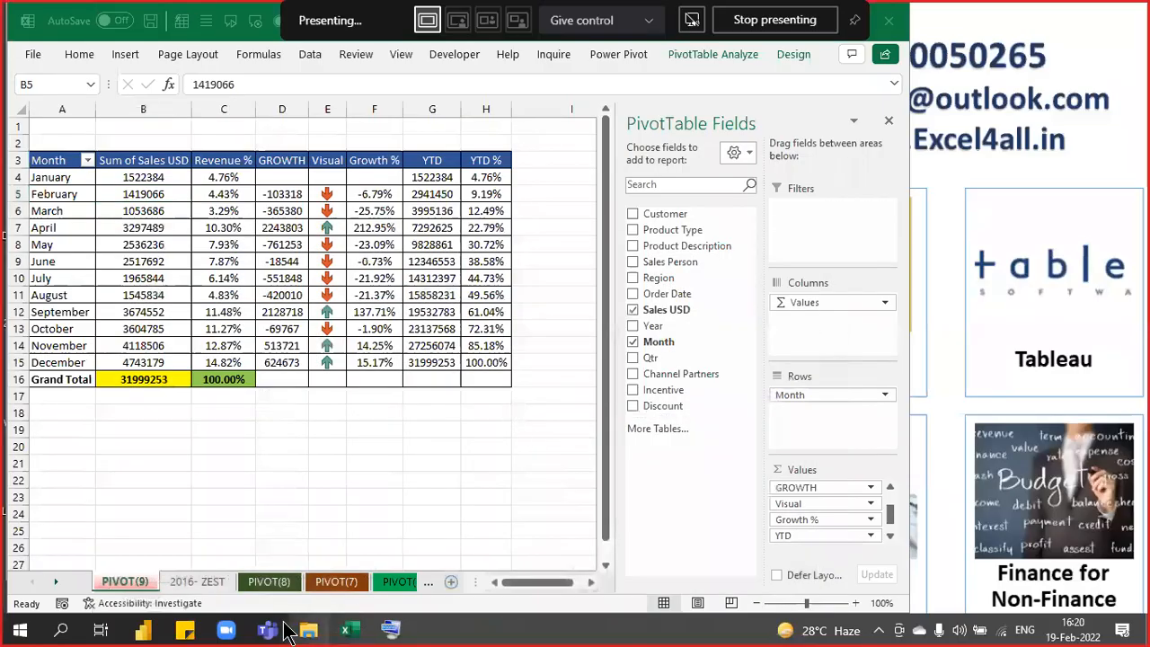
mouse_move(278, 631)
left_click(197, 539)
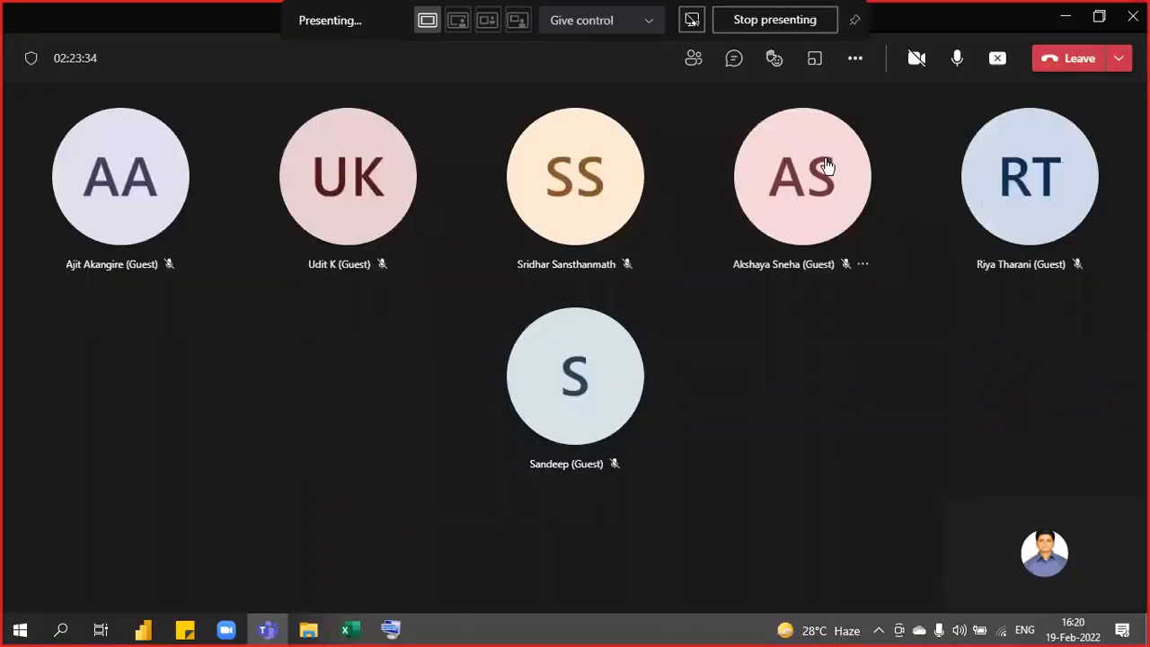
left_click(733, 61)
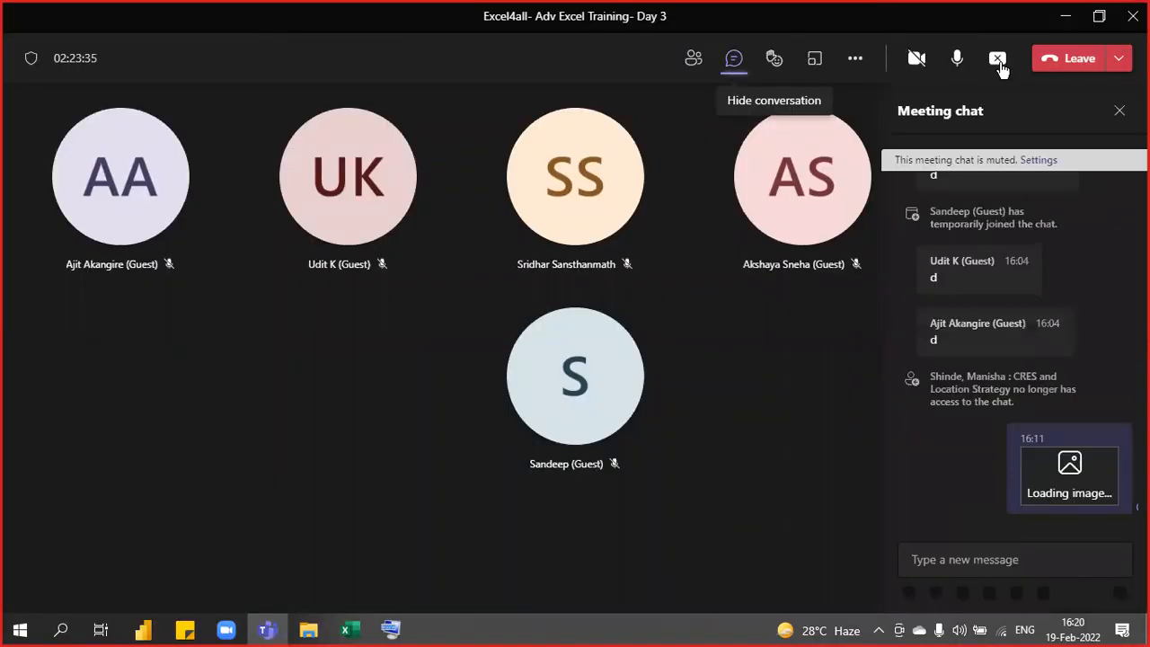
Switch to Excel and create a copy of the PIVOT(9) sheet before PIVOT(9) in Data Analysis .xlsx.
left_click(348, 629)
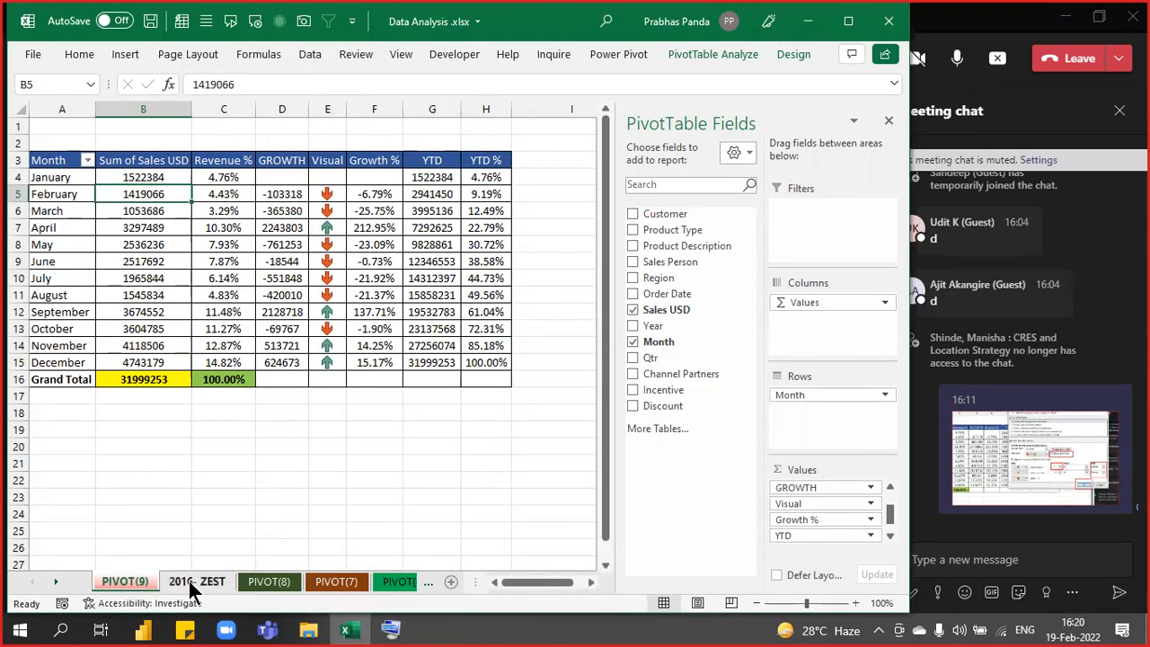
left_click(164, 483)
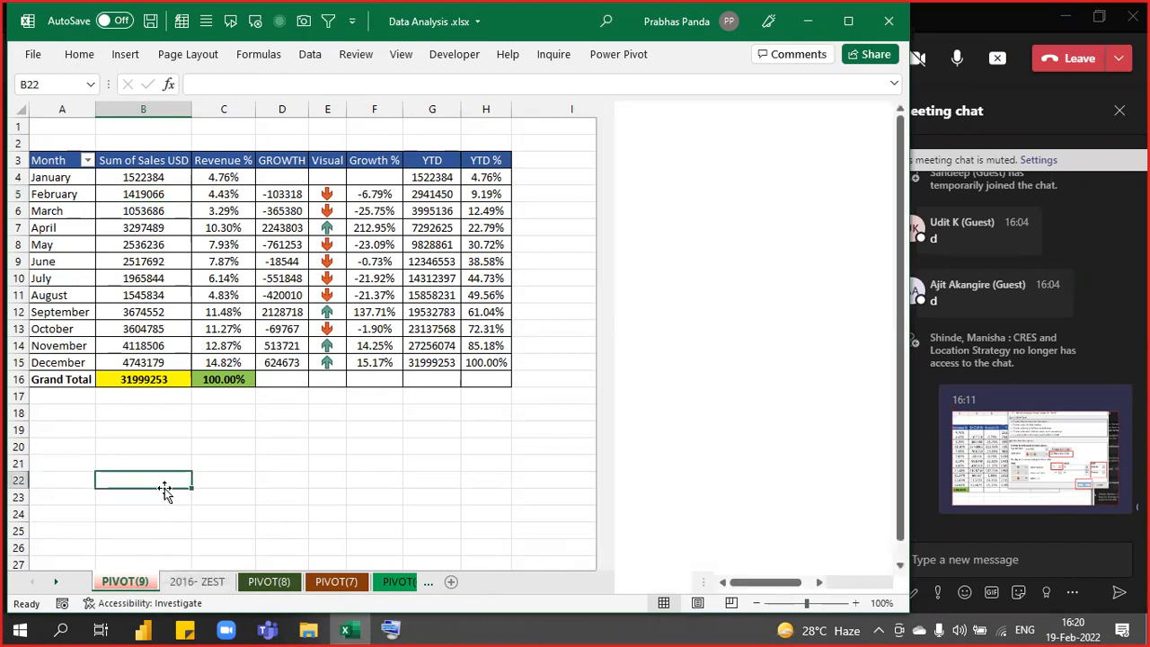
right_click(118, 584)
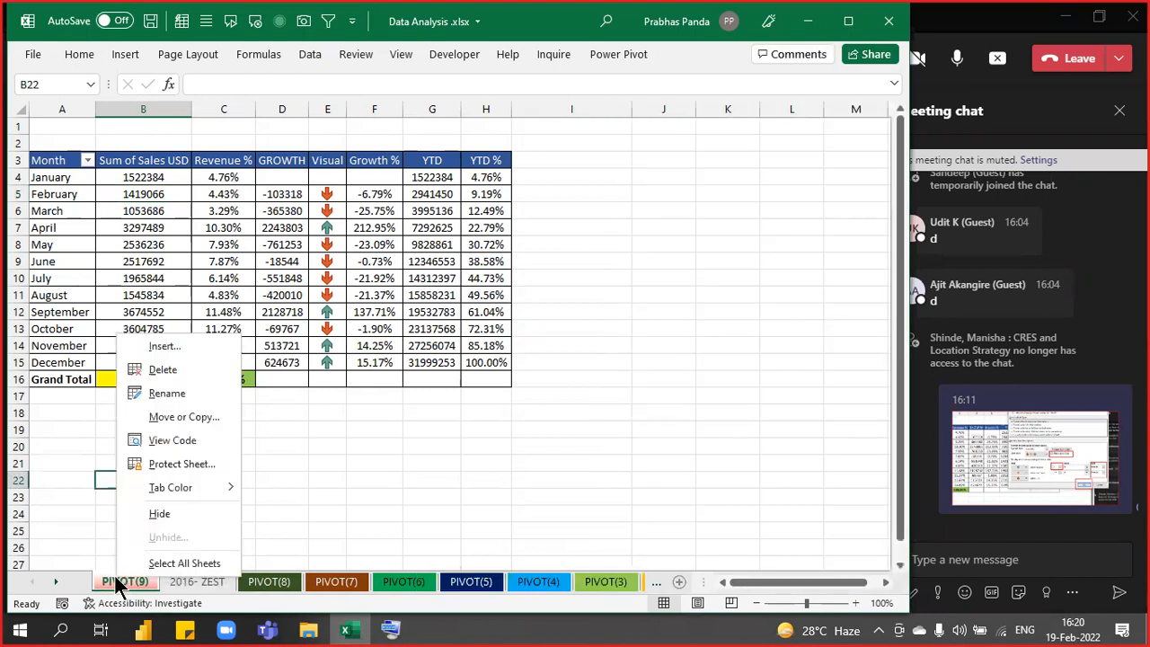
left_click(172, 416)
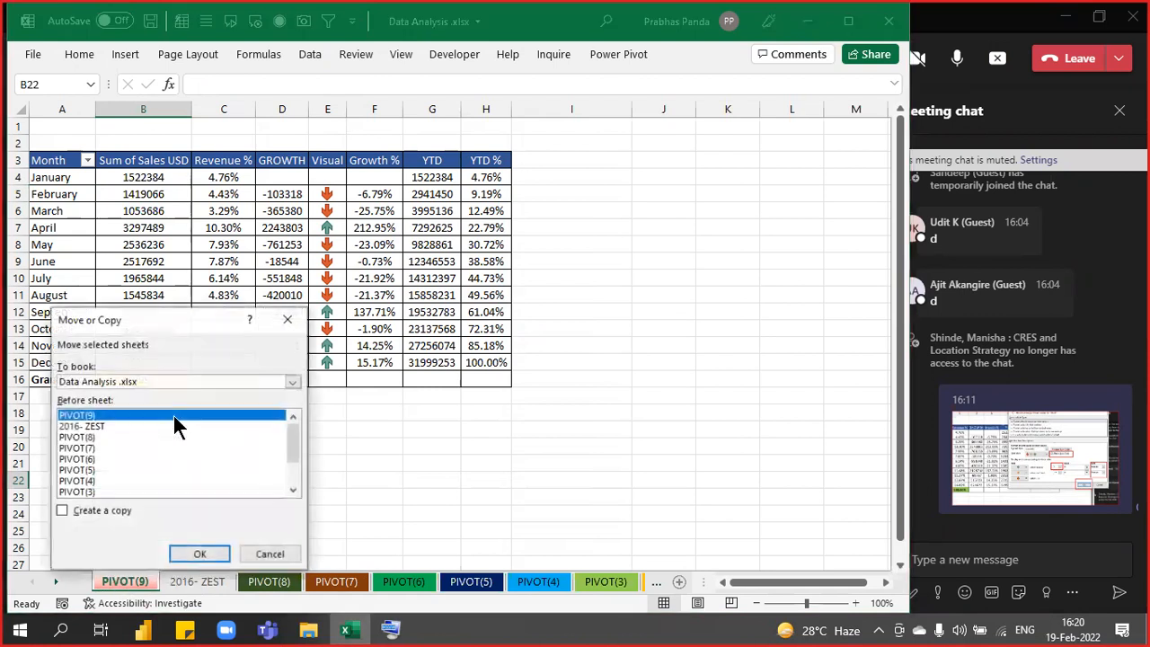
left_click_drag(157, 327, 627, 266)
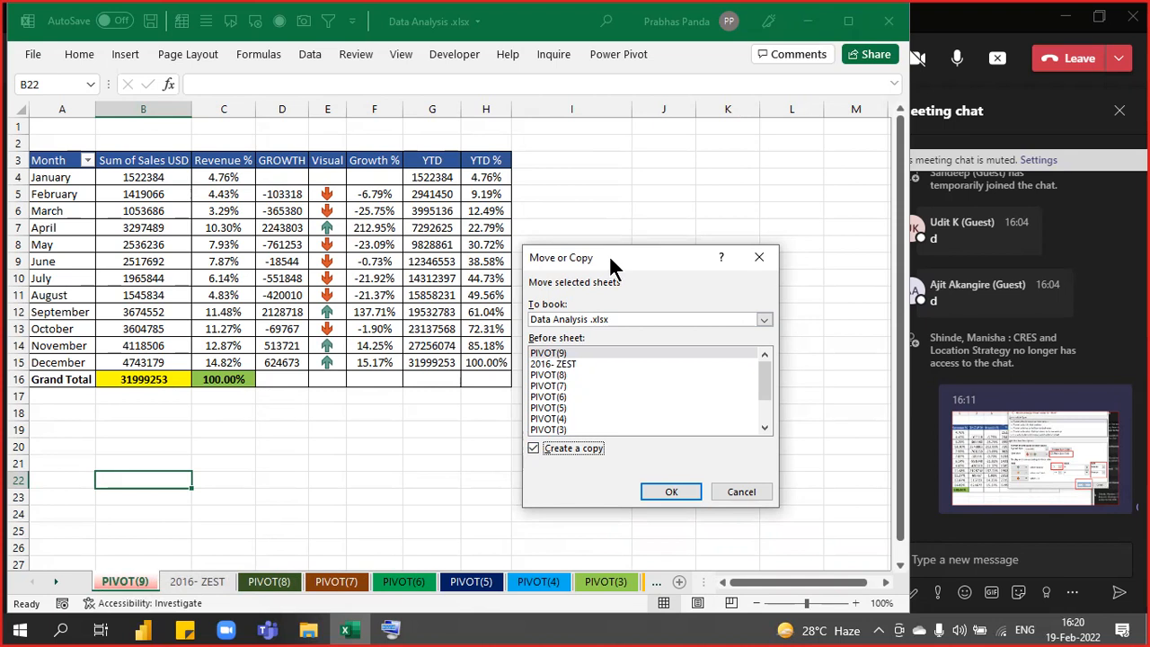
left_click_drag(610, 259, 471, 147)
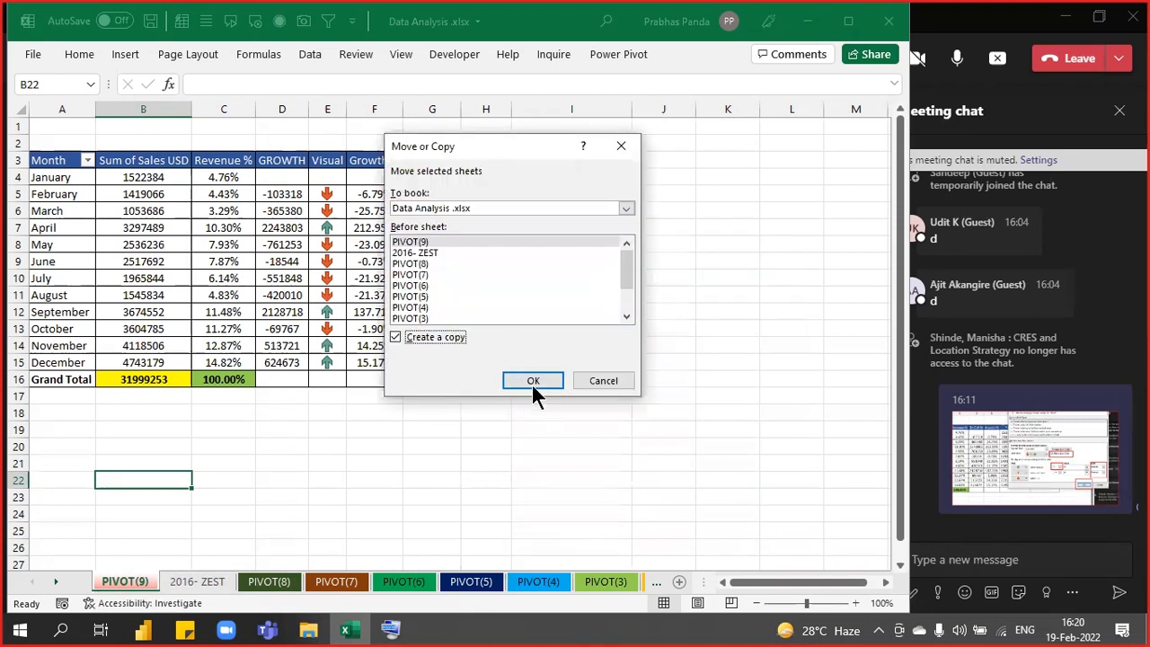
left_click(533, 381)
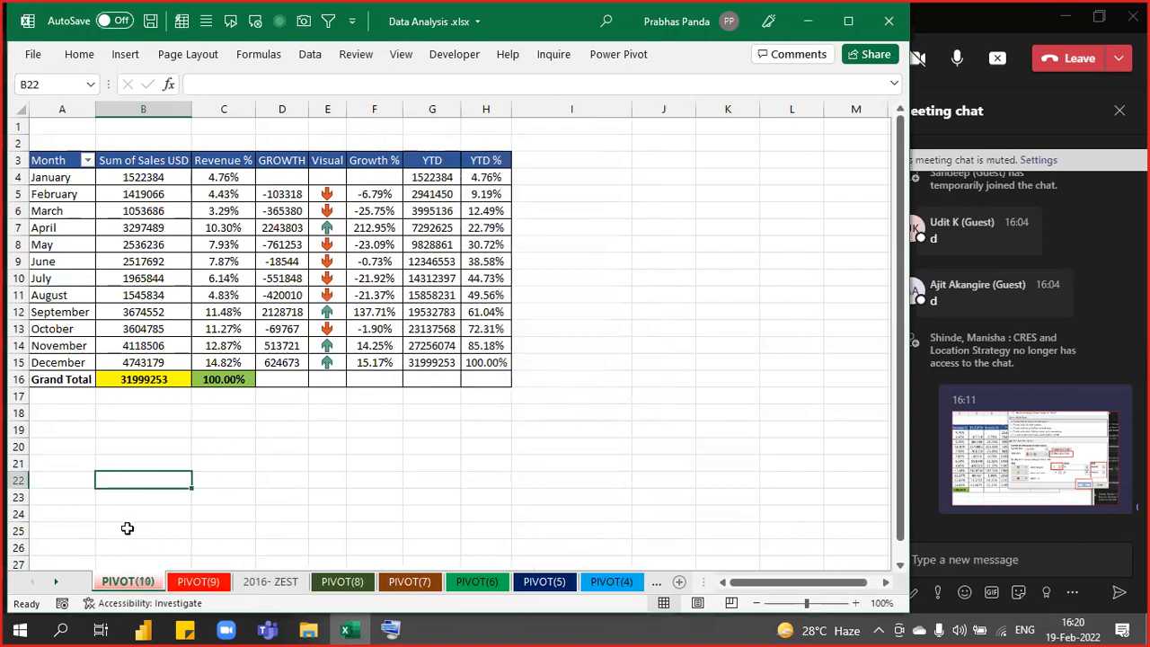
Set the copied sheet's tab color to gray from the theme colors and save the workbook.
right_click(130, 579)
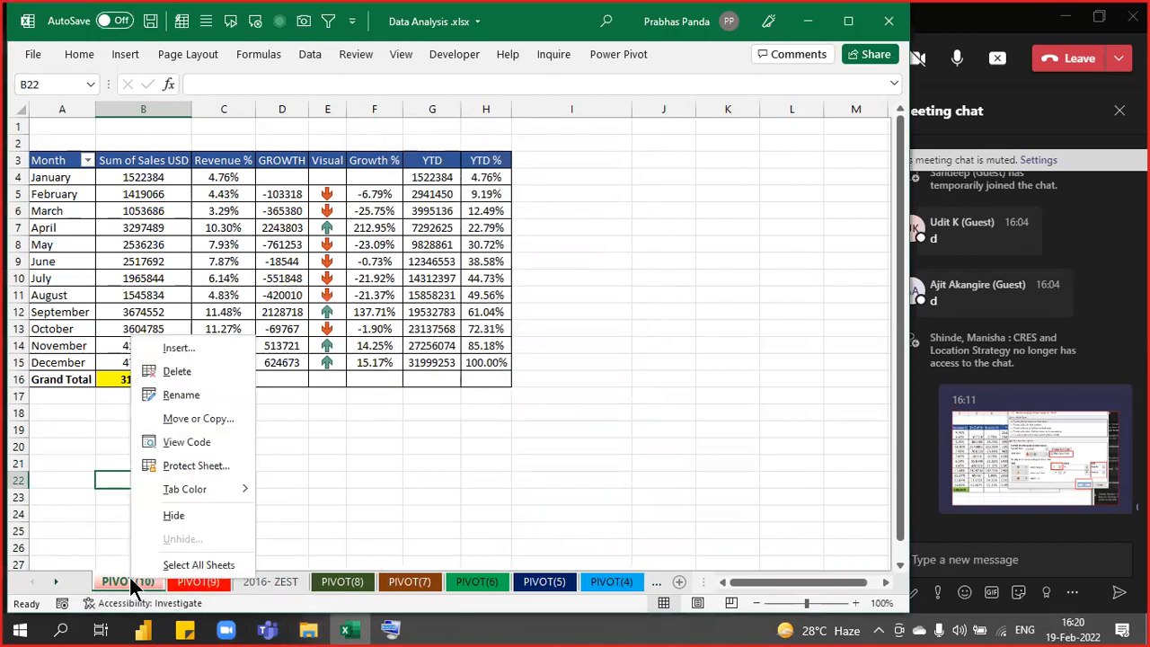
mouse_move(216, 487)
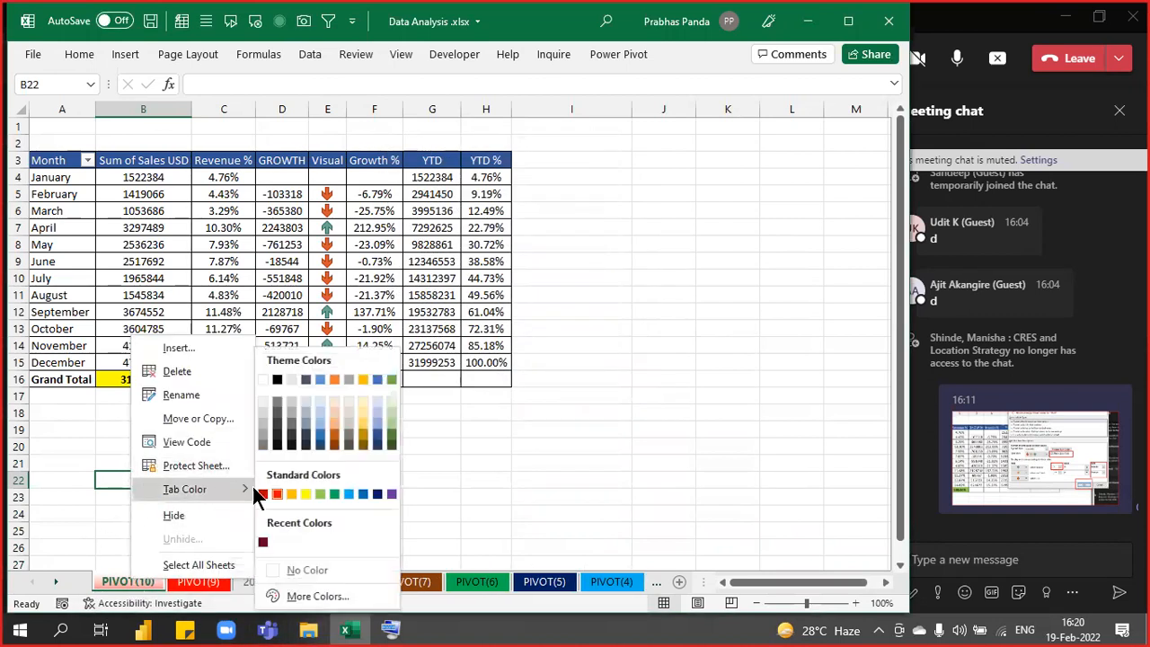
left_click(275, 403)
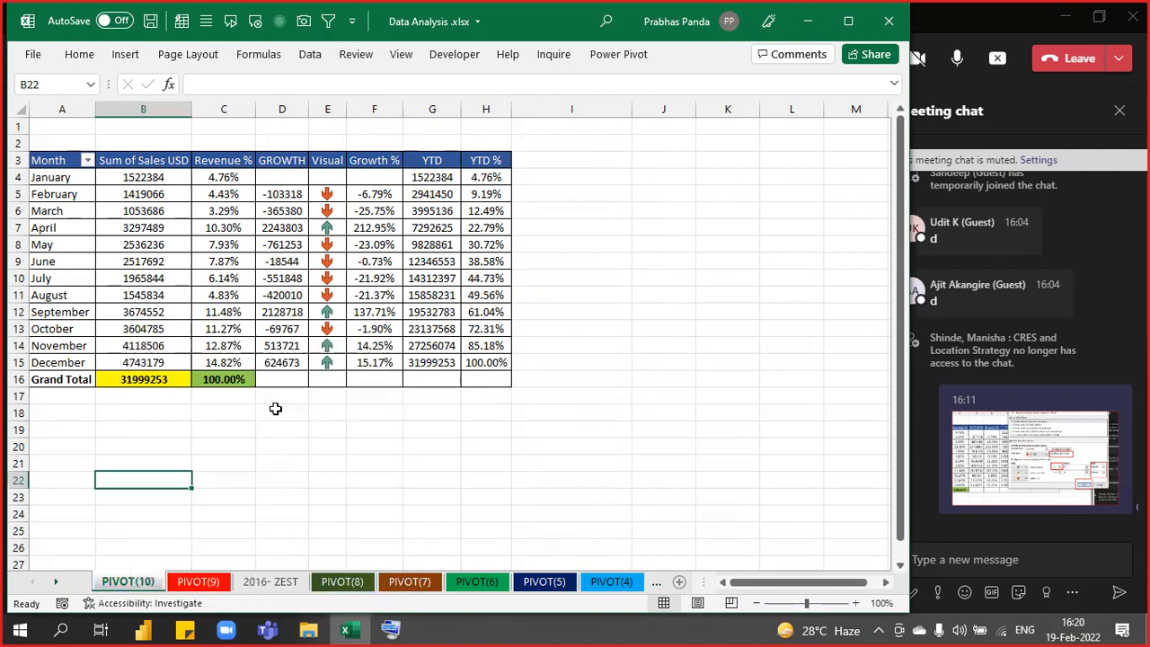
left_click(364, 307)
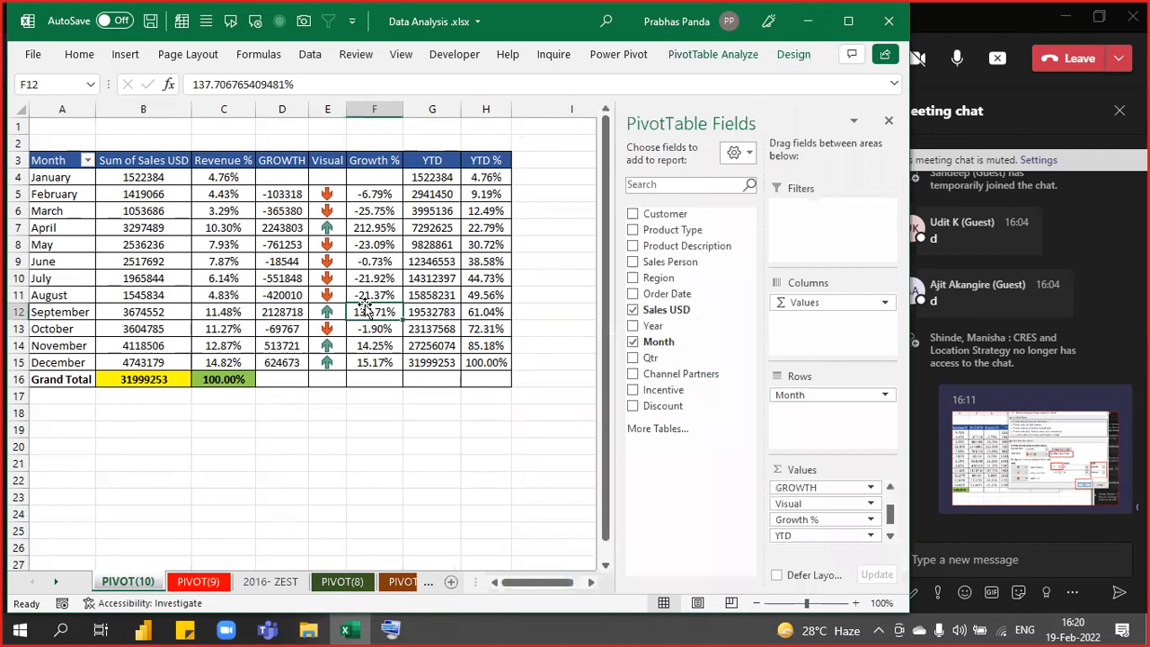
key("ctrl+s")
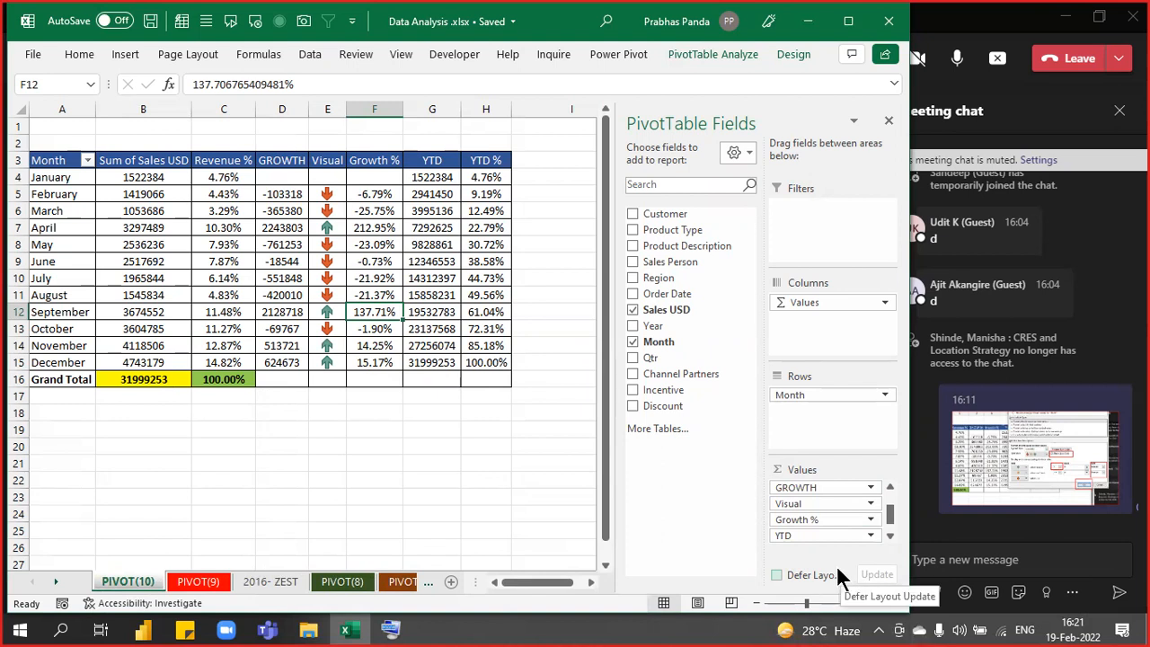
Clear the copied pivot table by removing all its Values fields and the Month row field.
left_click(832, 303)
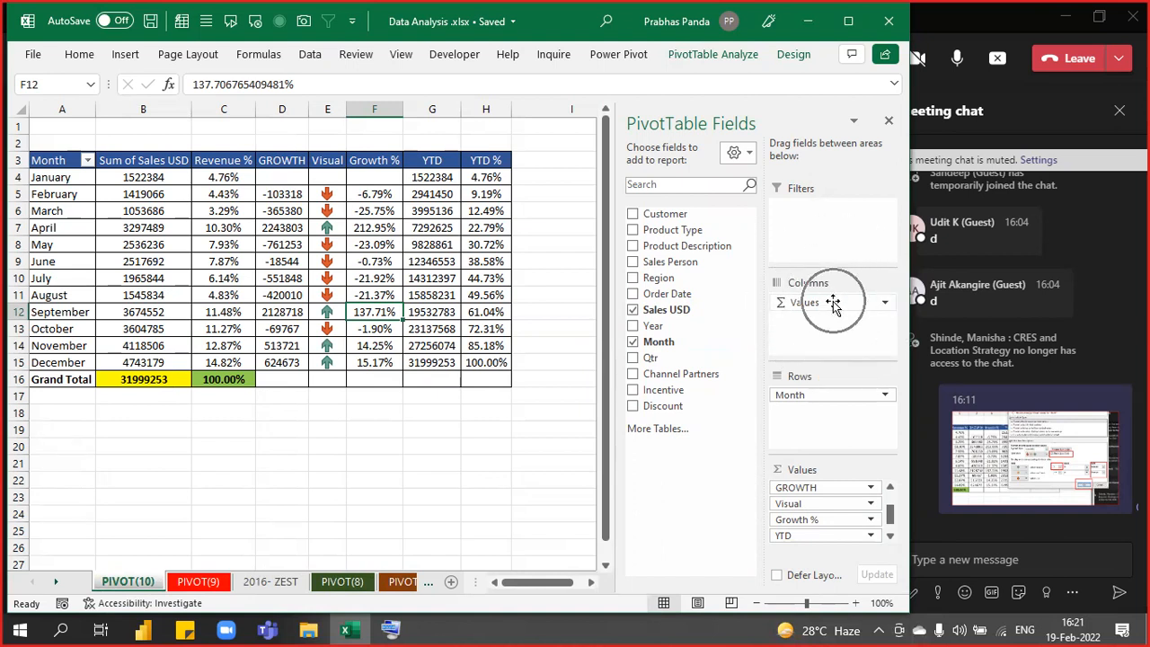
left_click_drag(834, 306, 668, 481)
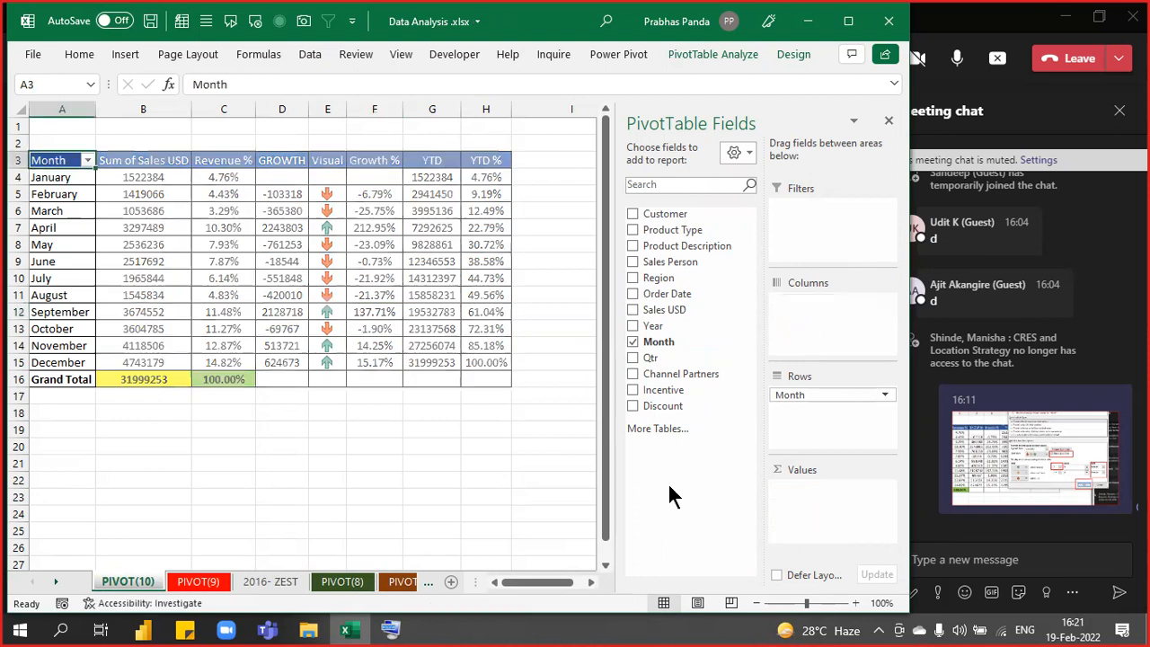
key("ctrl")
key("ctrl")
key("ctrl")
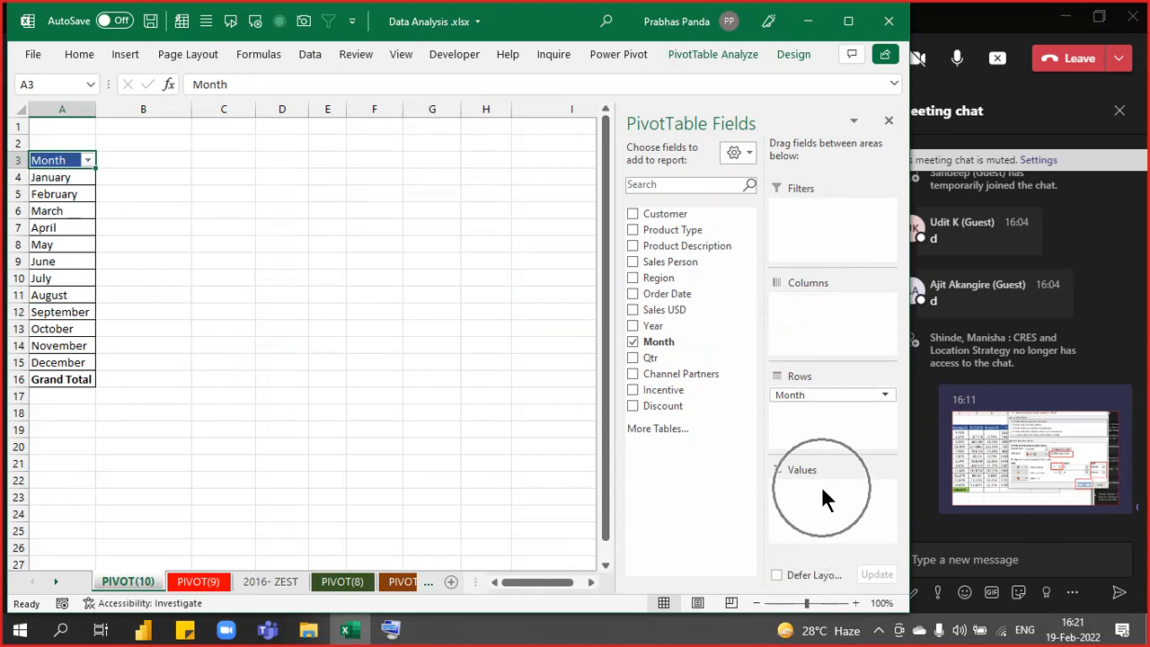
key("ctrl")
key("ctrl")
key("ctrl")
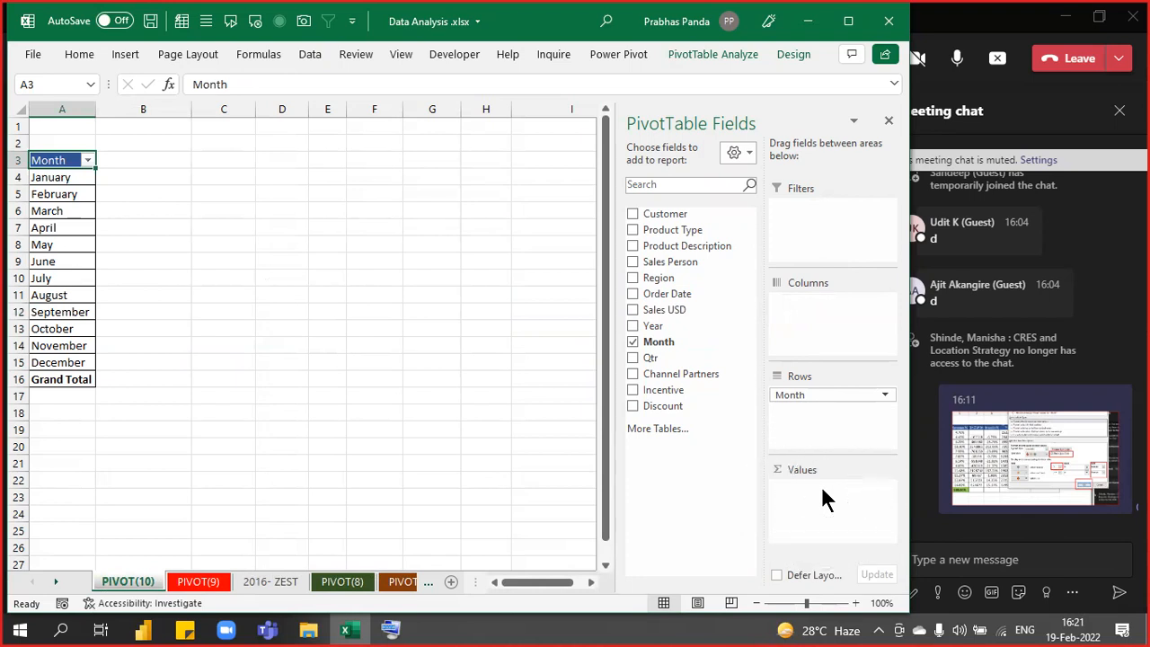
key("ctrl")
key("ctrl")
left_click(633, 341)
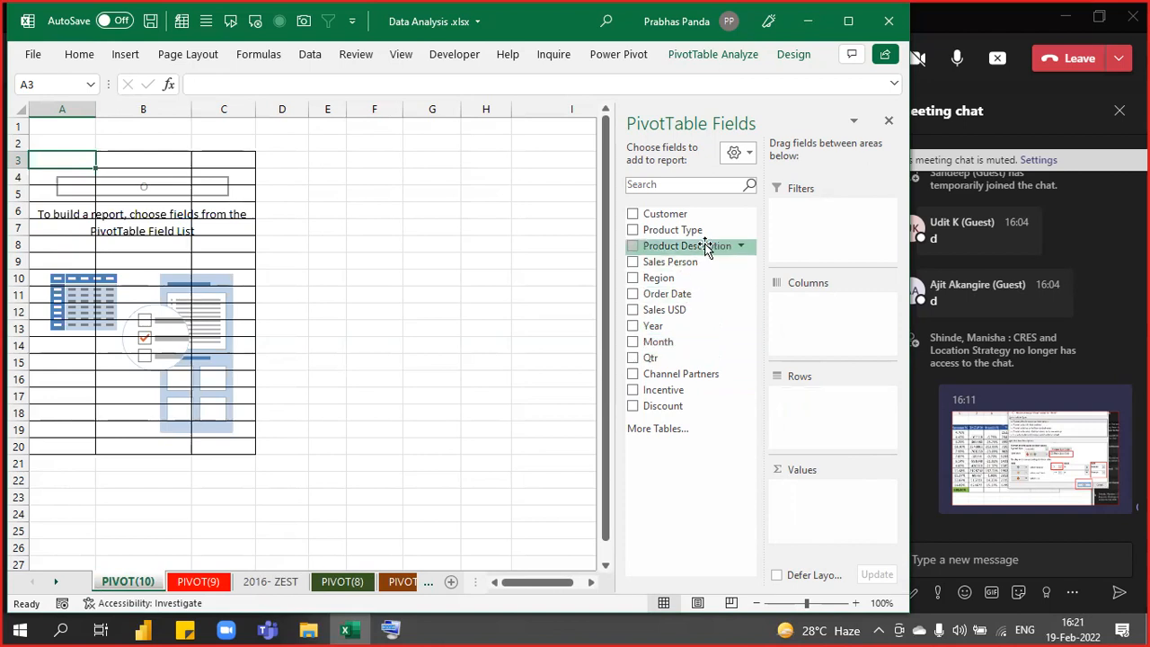
Build the pivot with Product Description in Rows, Year in Columns and Sales USD in Values, shown at 130% zoom.
left_click_drag(706, 249, 823, 436)
left_click_drag(654, 326, 845, 334)
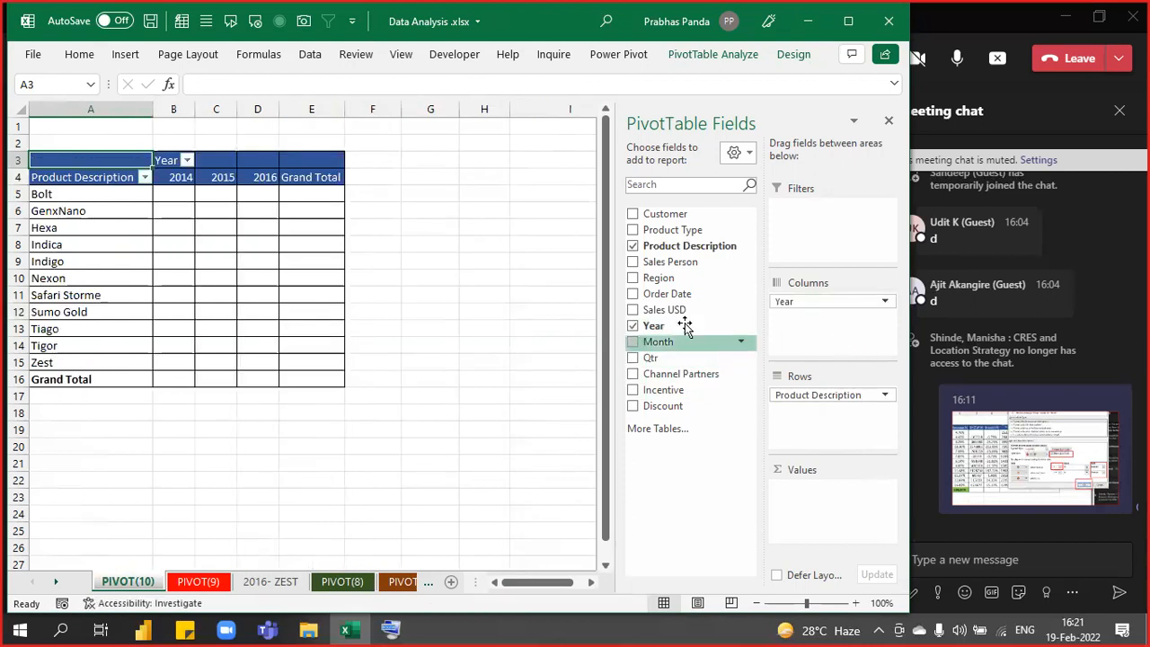
left_click_drag(685, 312, 848, 530)
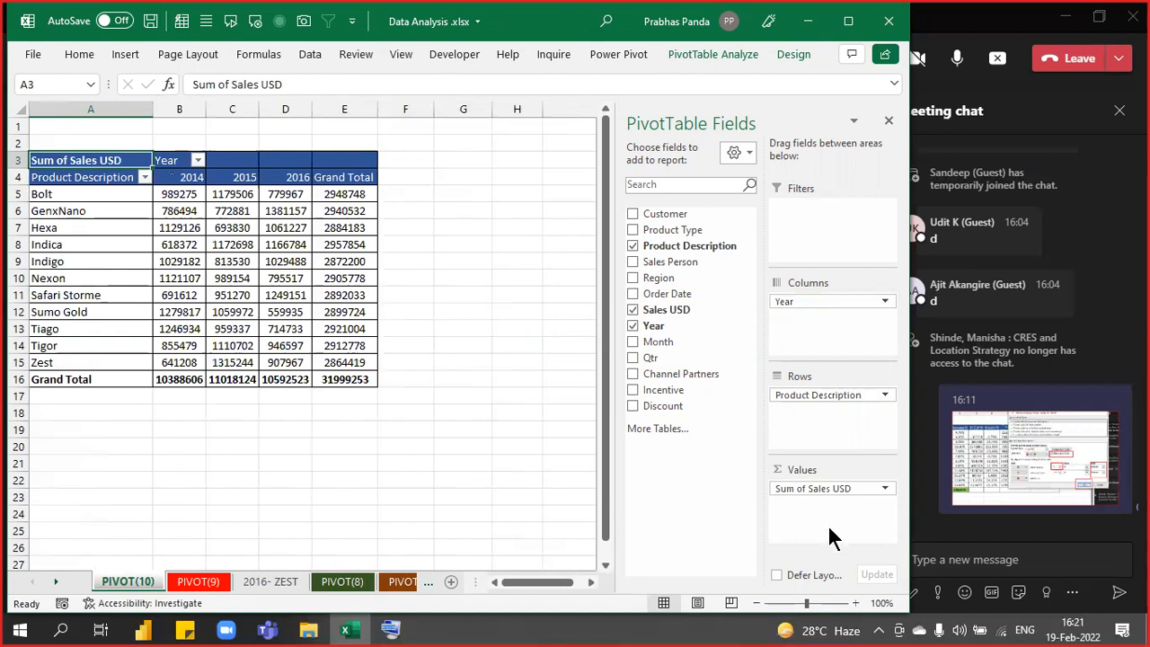
scroll(338, 301, "up", 1)
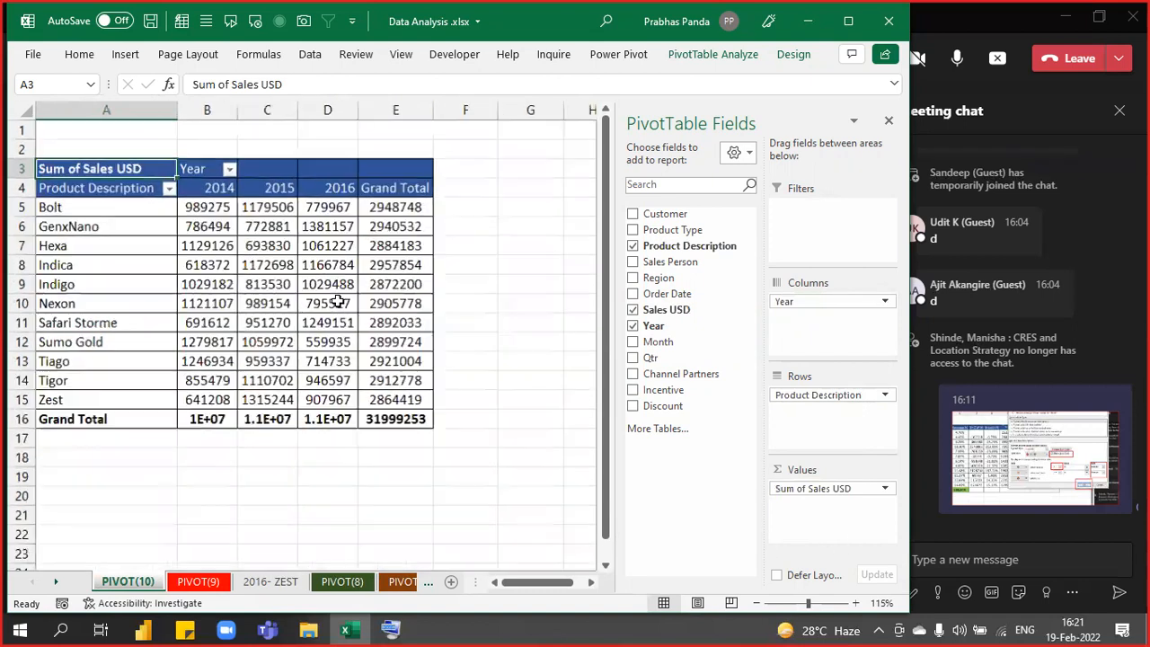
scroll(338, 301, "up", 1)
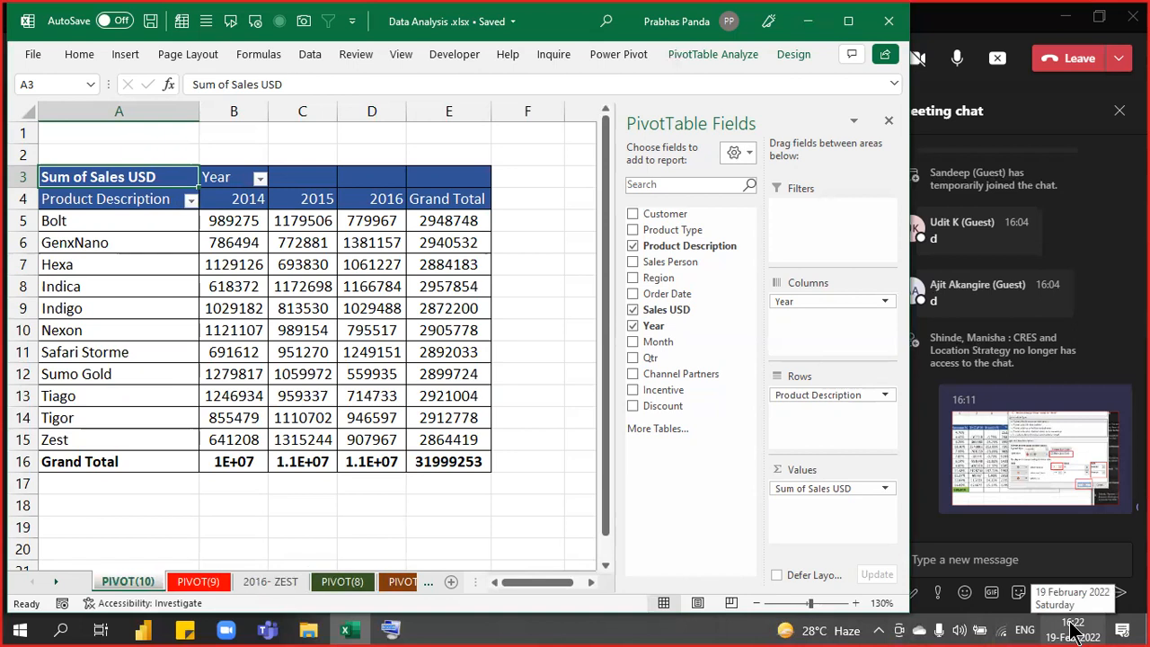
Switch to Teams, post "04:35 PM WE WILL RESUME OUR SESSION" in the meeting chat, and stop sharing the screen.
left_click(970, 560)
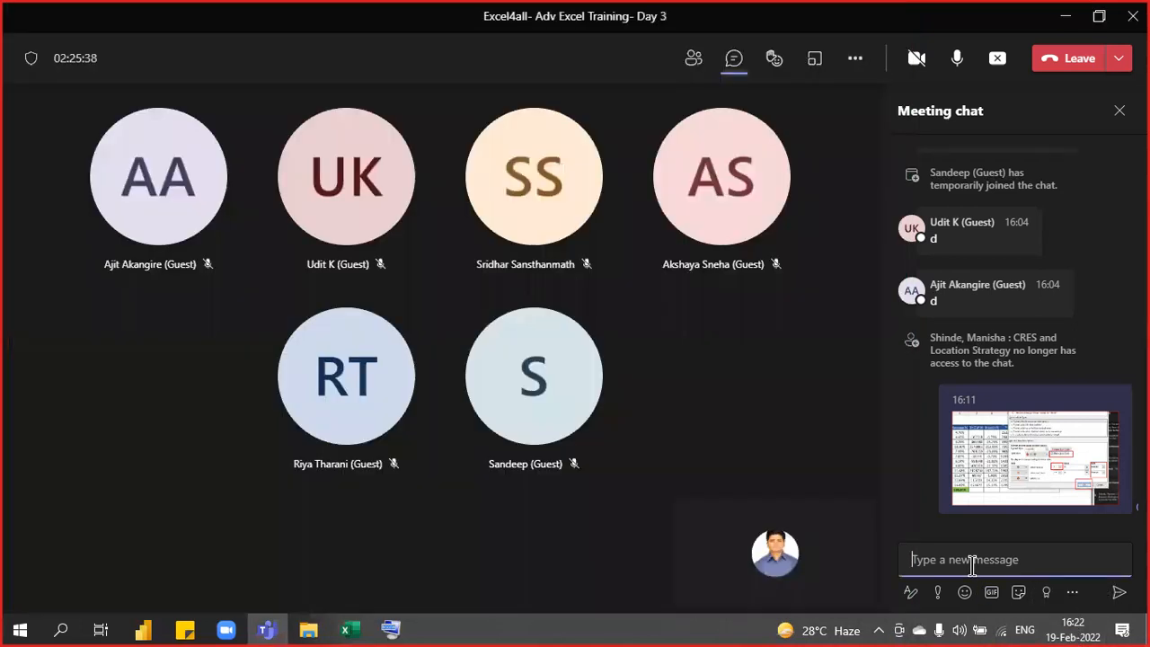
type("04:35 PM WE WILL RESU")
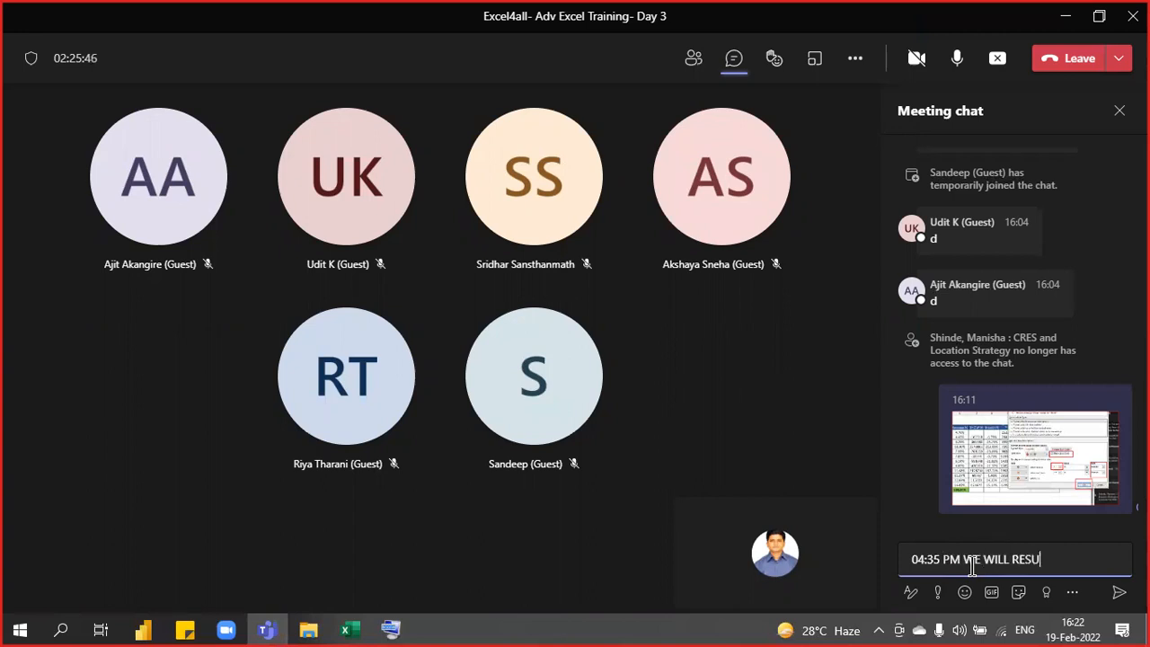
type("ME OUR SESSION")
key("Return")
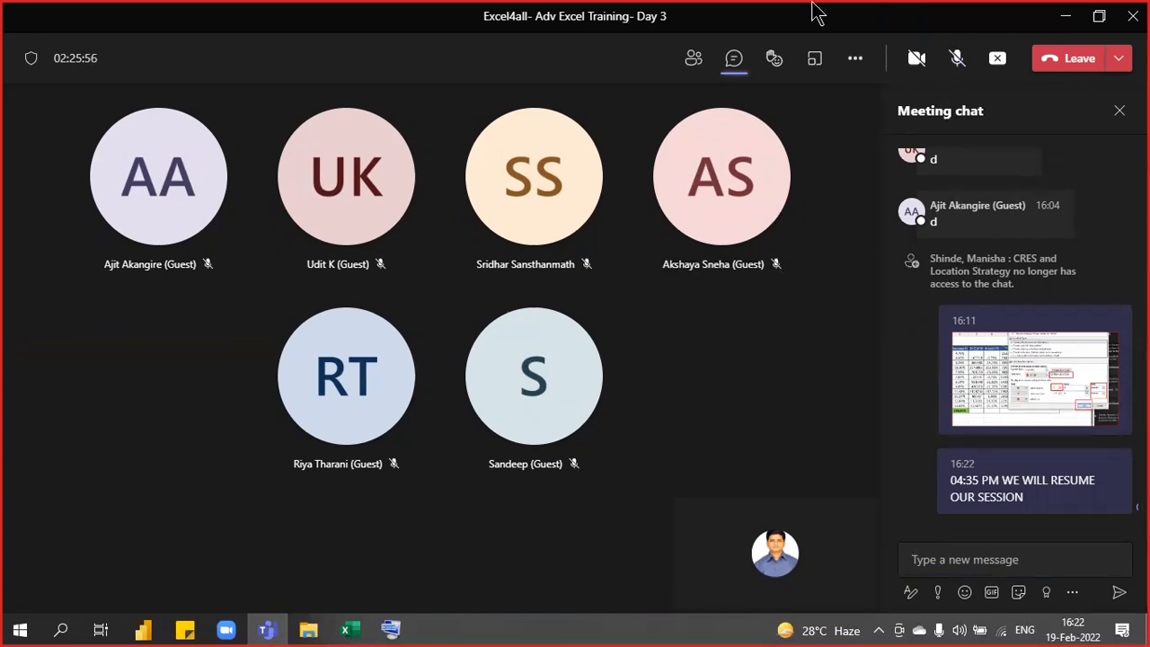
mouse_move(813, 9)
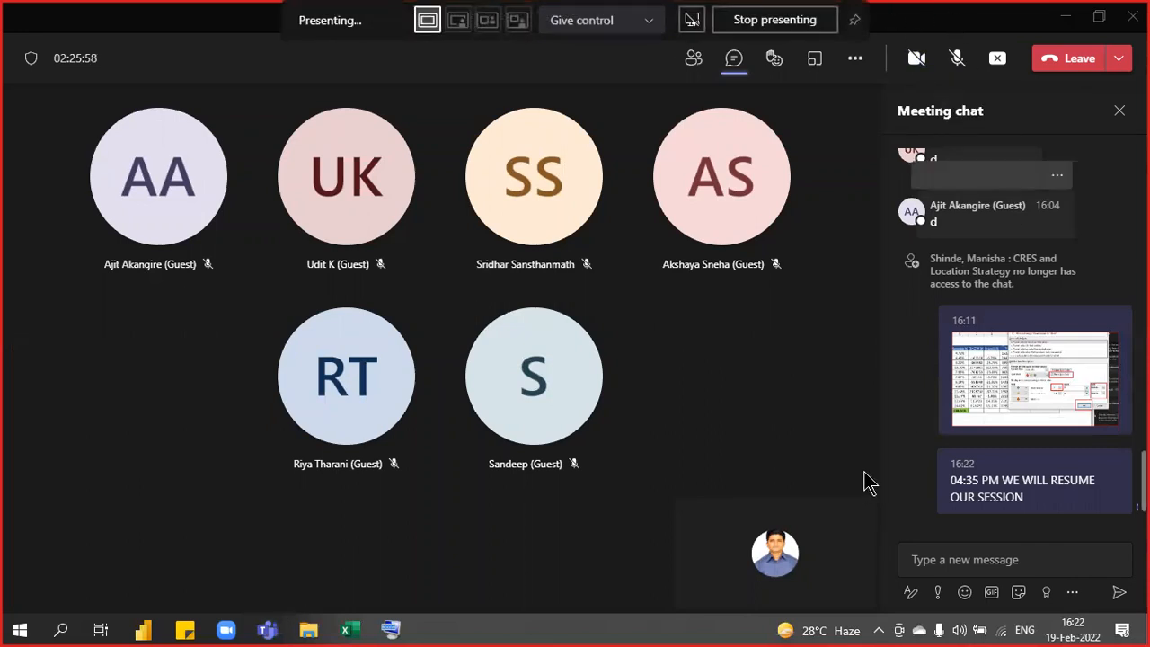
left_click(998, 61)
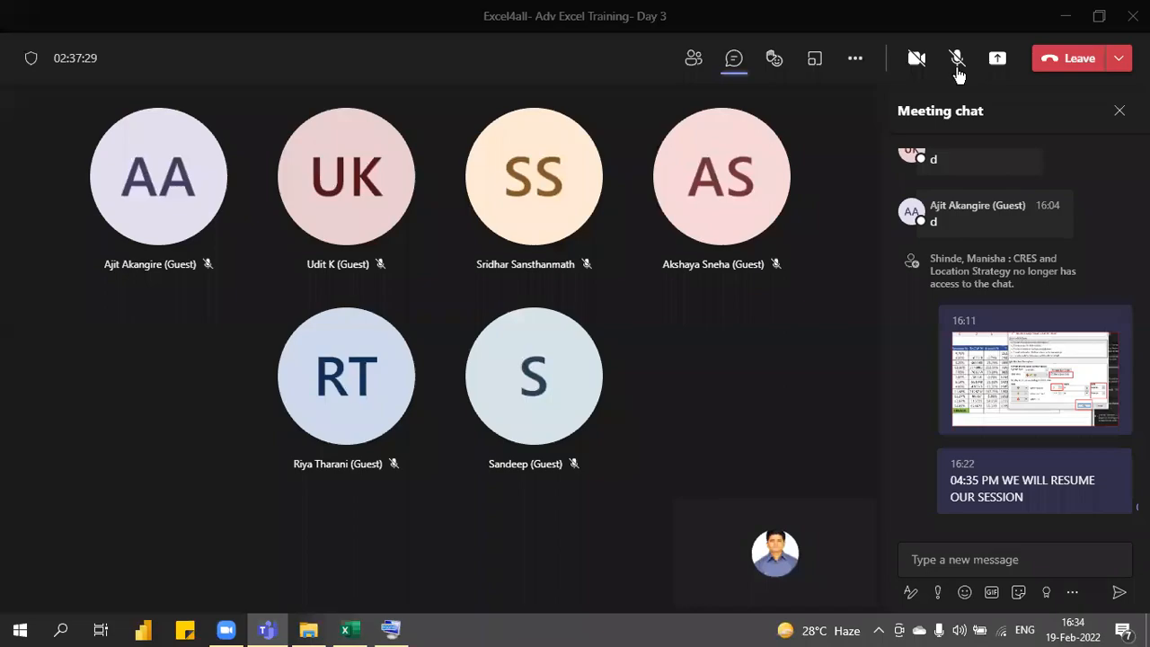
Unmute the microphone and share the full screen in the meeting again.
left_click(957, 74)
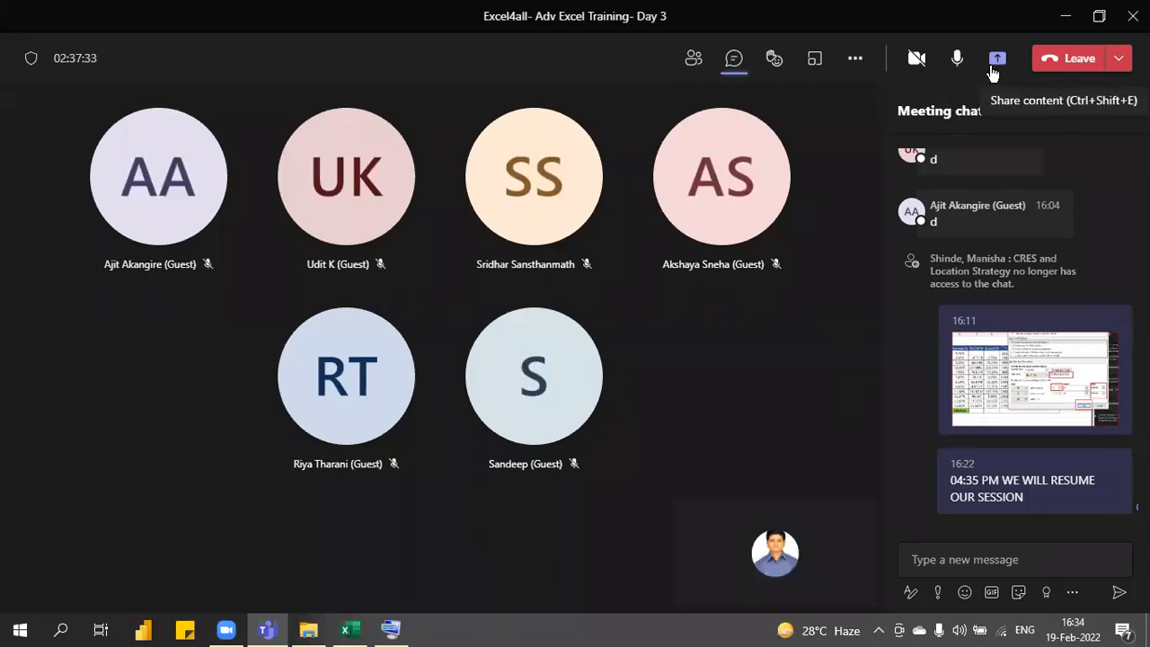
left_click(994, 73)
left_click(917, 281)
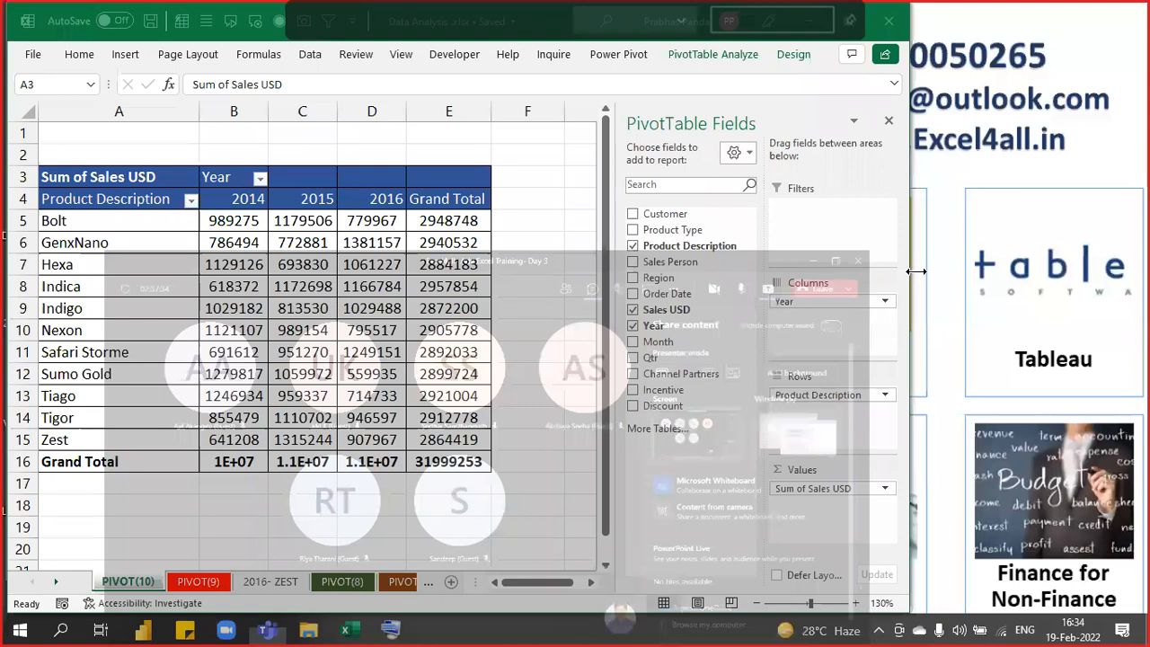
mouse_move(273, 632)
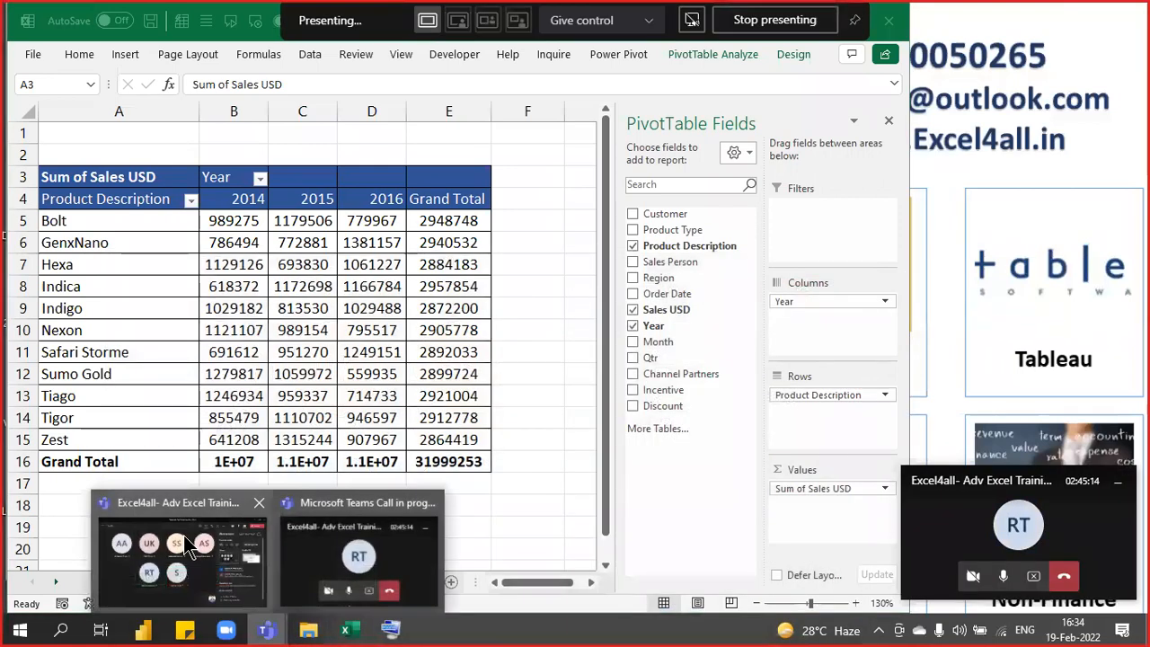
Look over the participants and chat in the Teams meeting window, and return to the Data Analysis workbook in Excel.
left_click(182, 542)
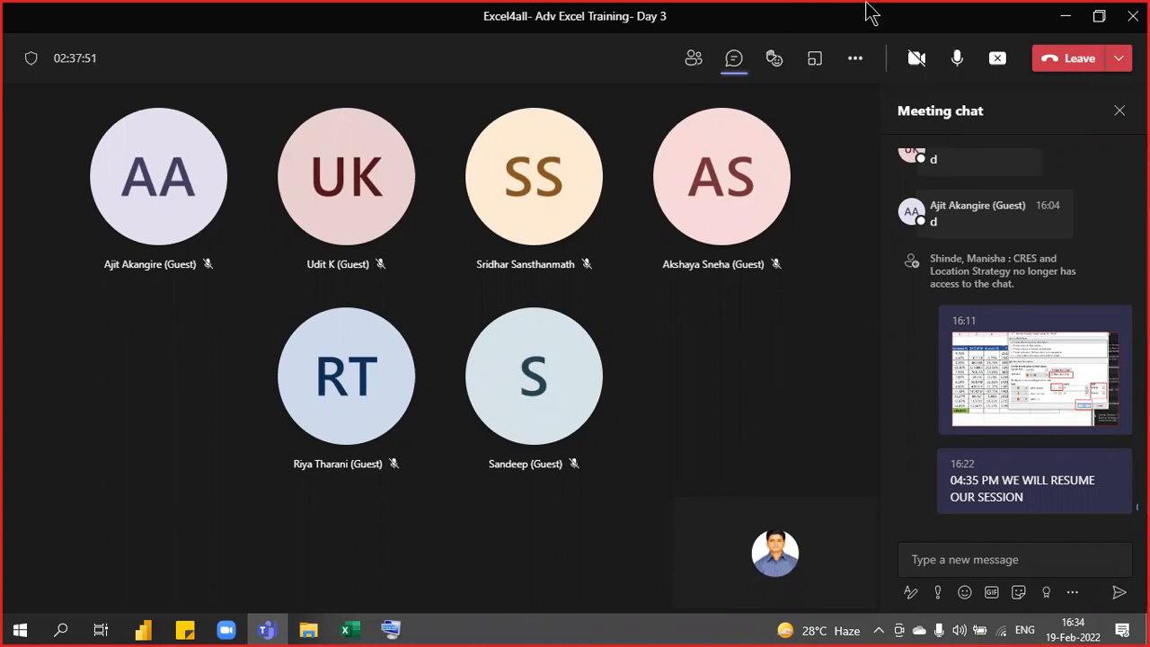
mouse_move(460, 13)
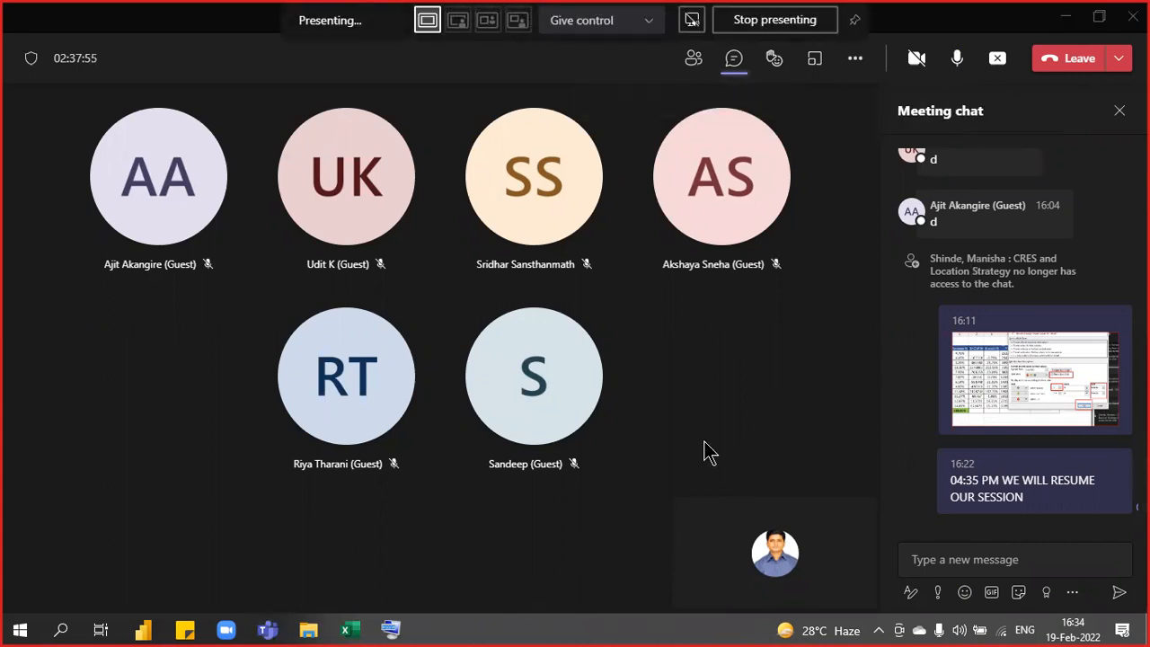
left_click(849, 398)
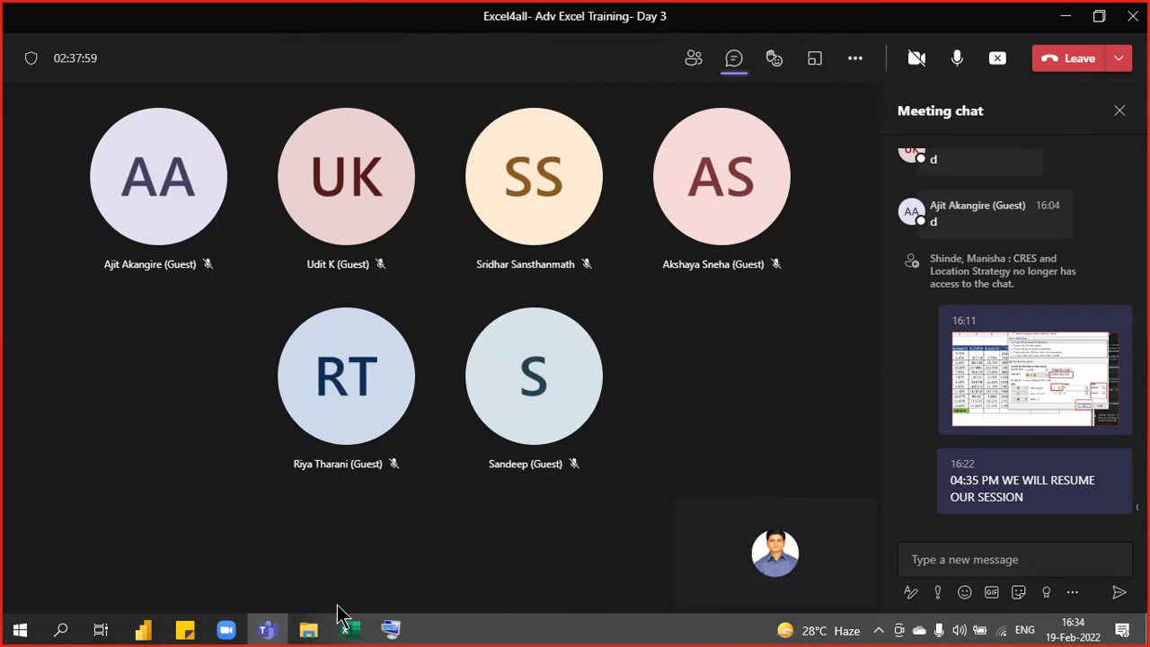
left_click(351, 630)
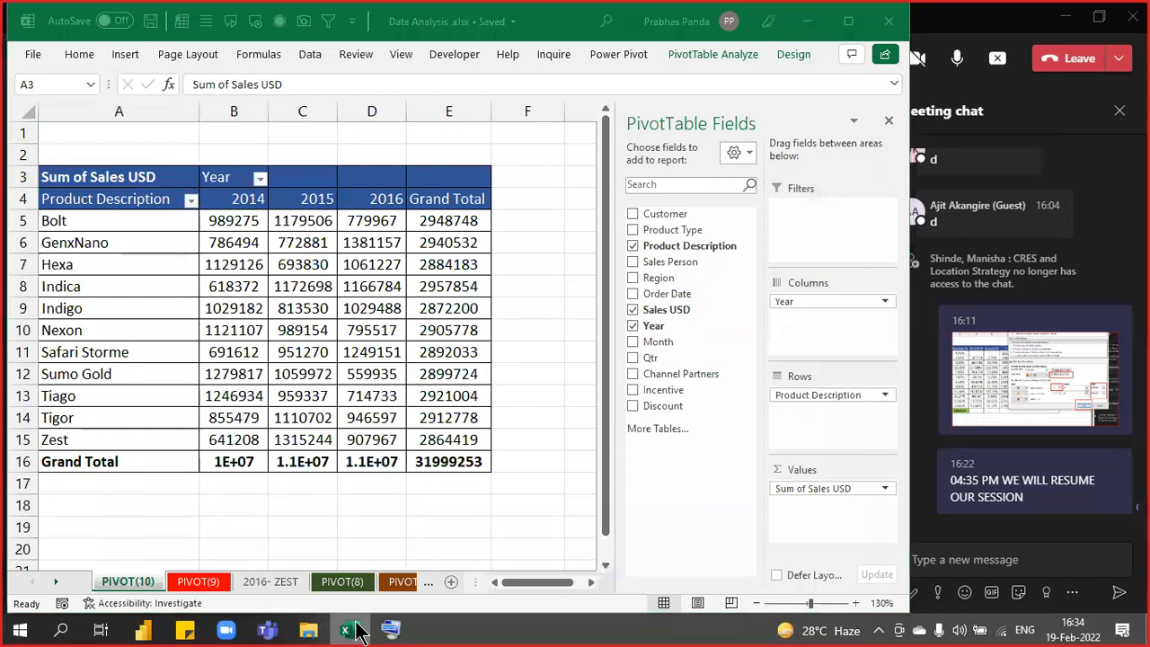
left_click(357, 632)
left_click(356, 631)
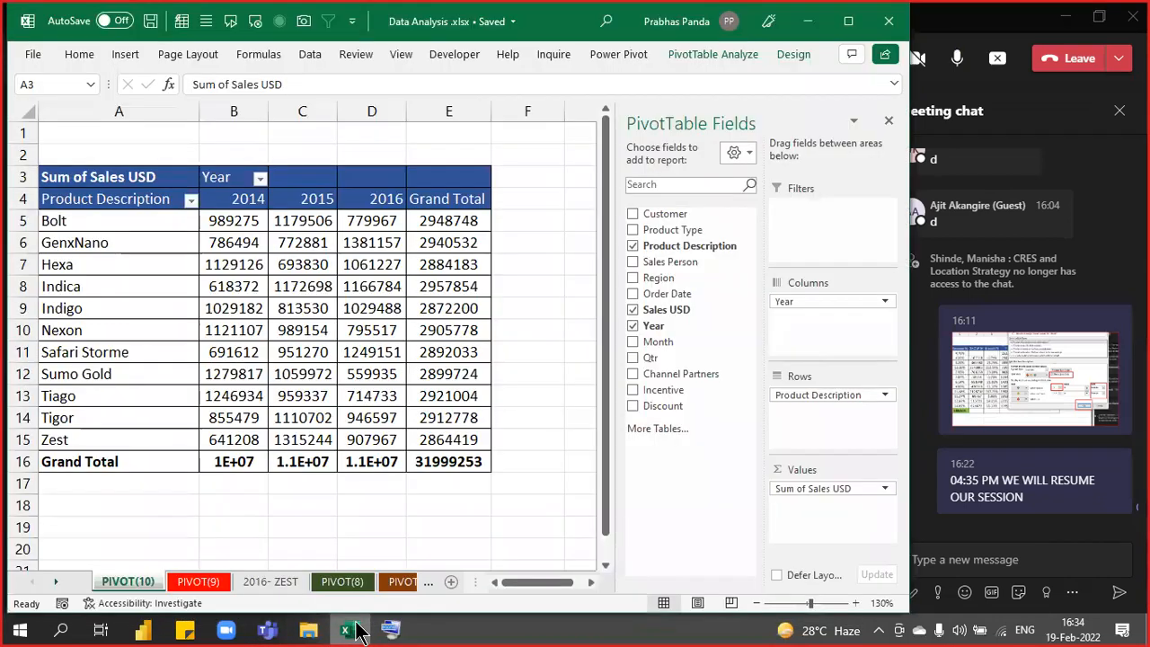
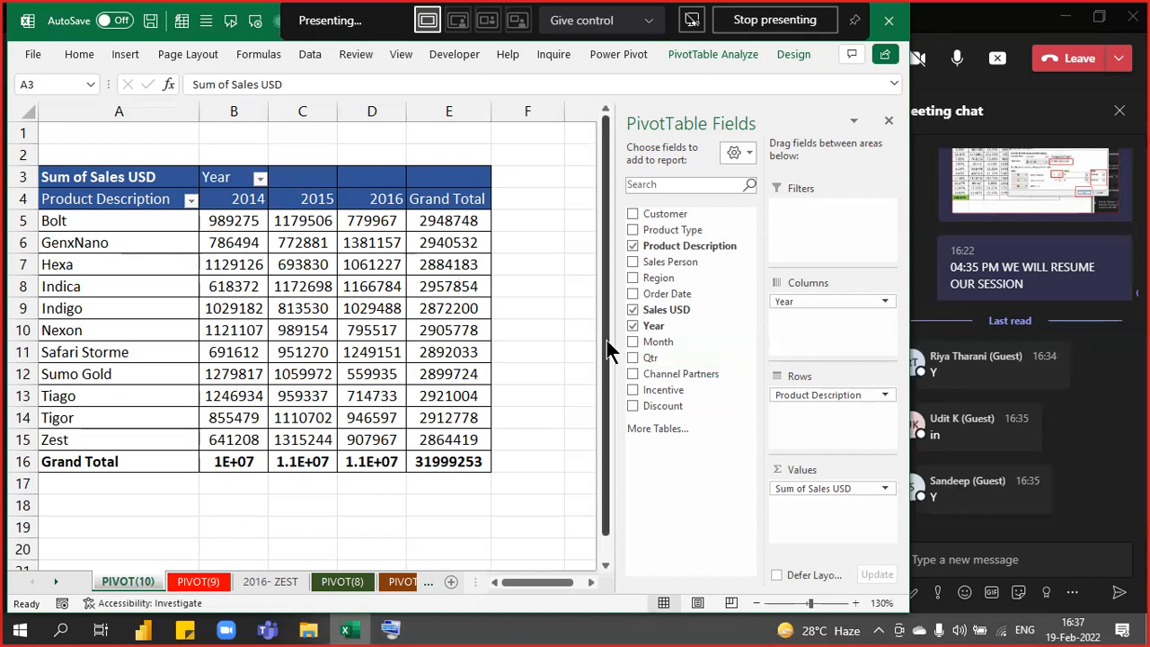
Narrow the PivotTable field list to widen the grid, select cell G10 and zoom the sheet out to 115%.
left_click_drag(617, 340, 674, 344)
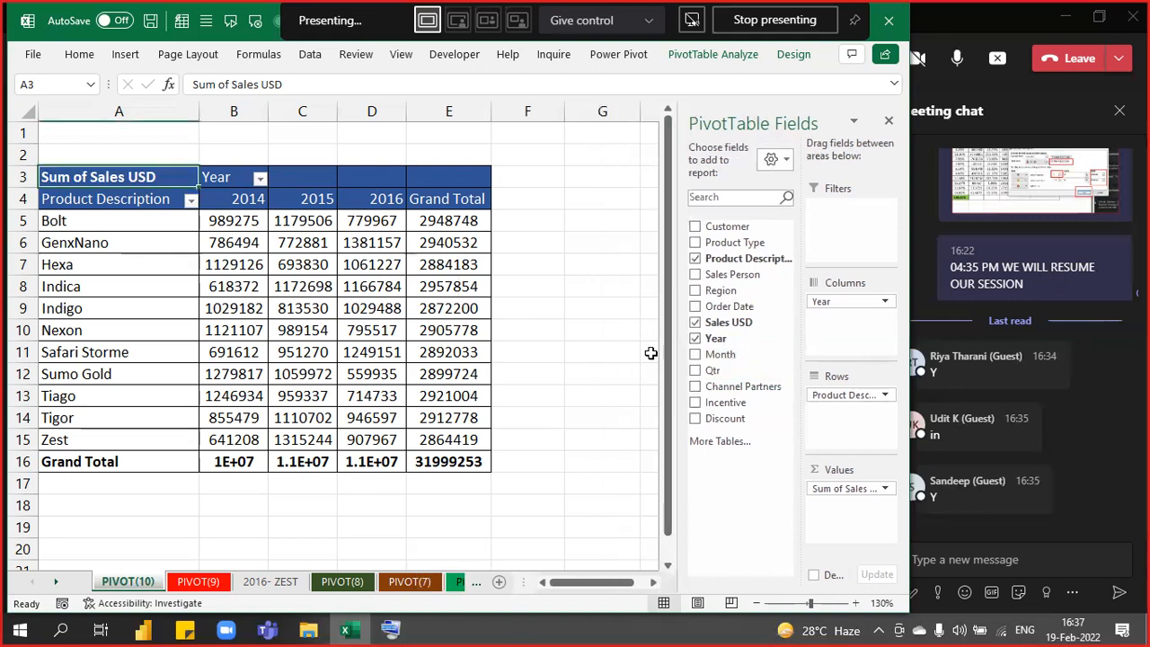
left_click(569, 338)
scroll(570, 344, "down", 1)
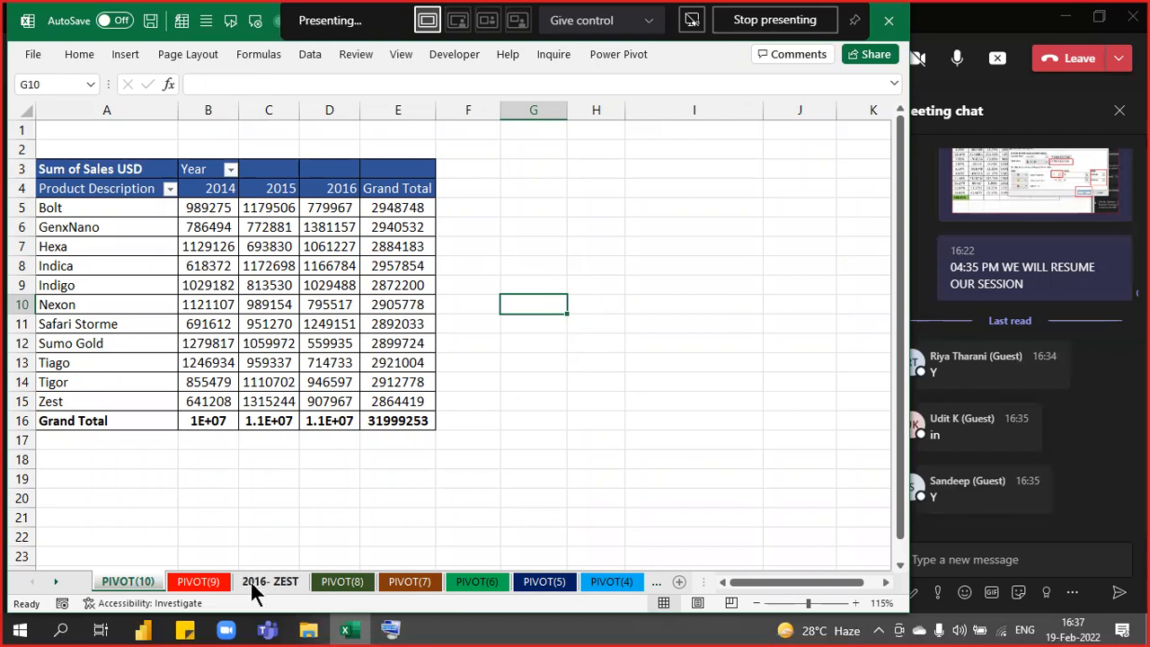
Switch to File Explorer and browse drive D: to the Working files > Excel Dashboards > HR folder.
left_click(310, 632)
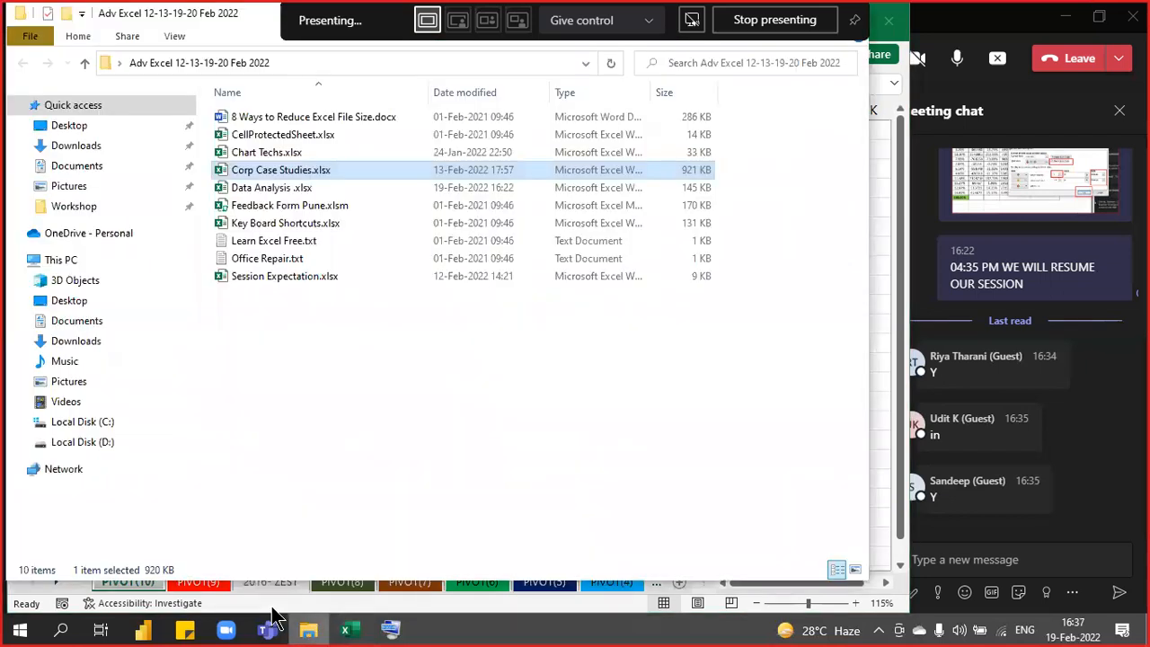
left_click(89, 449)
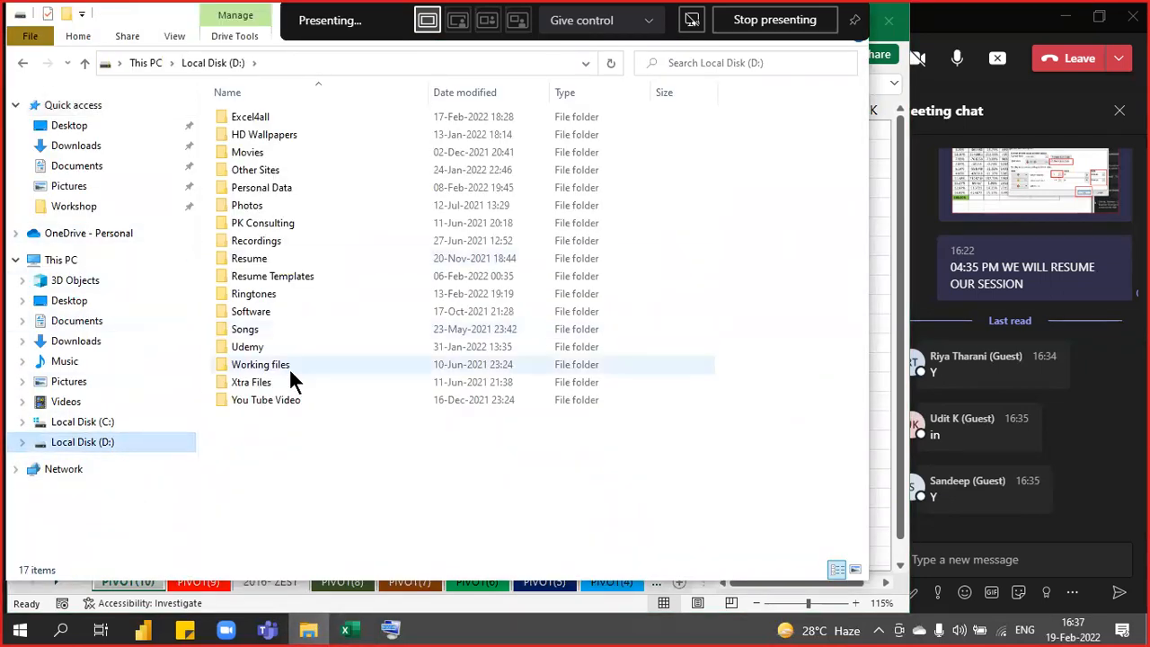
double_click(290, 369)
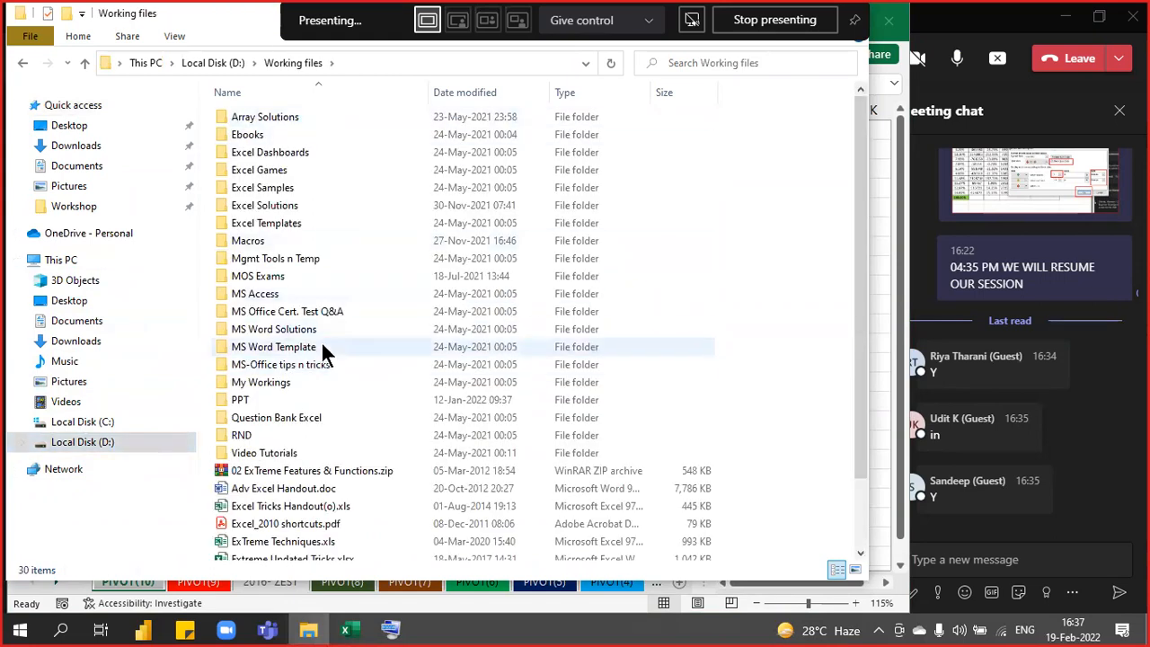
double_click(278, 154)
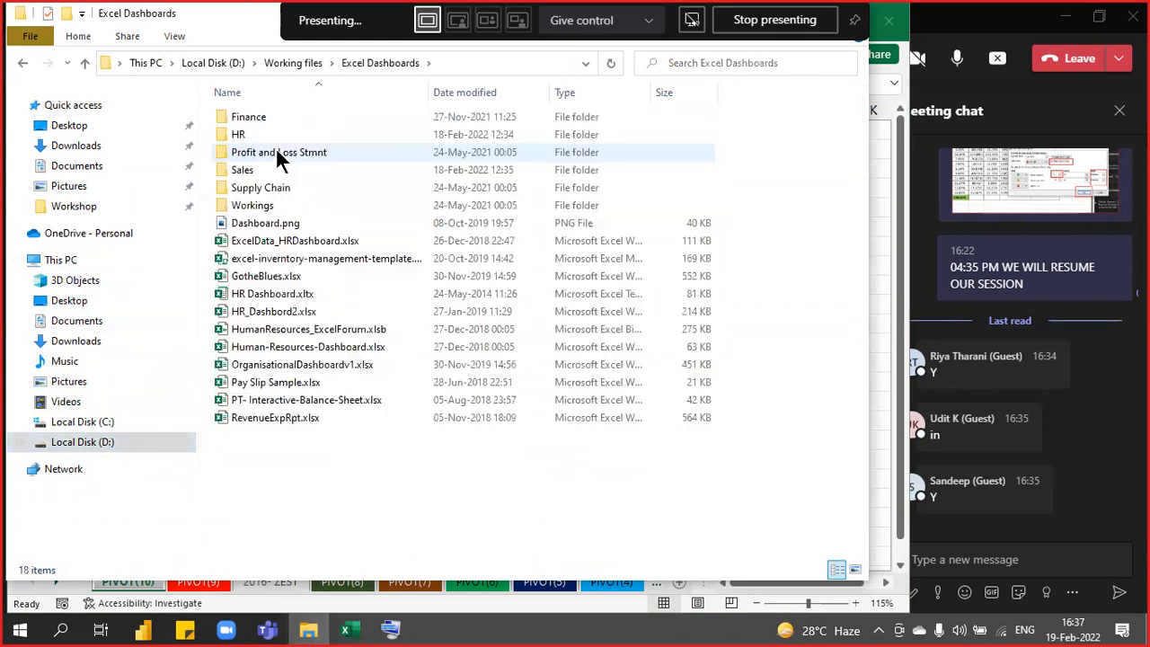
left_click(263, 136)
double_click(263, 137)
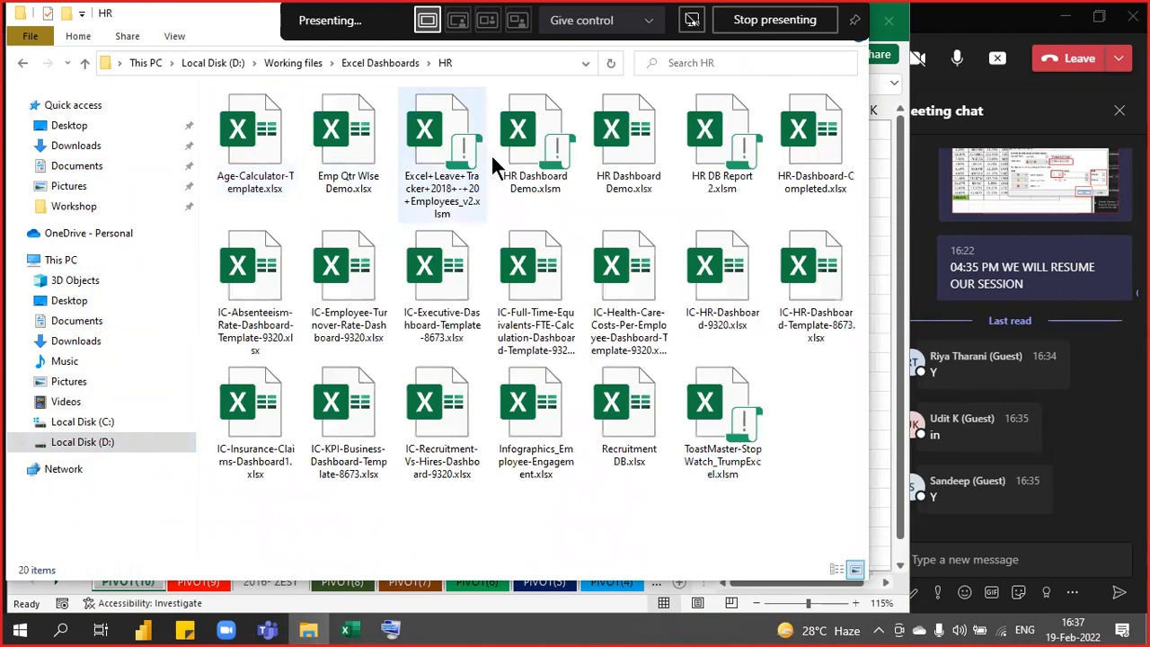
Open HR Dashboard Demo.xlsx from the HR folder and maximize its window.
left_click(537, 131)
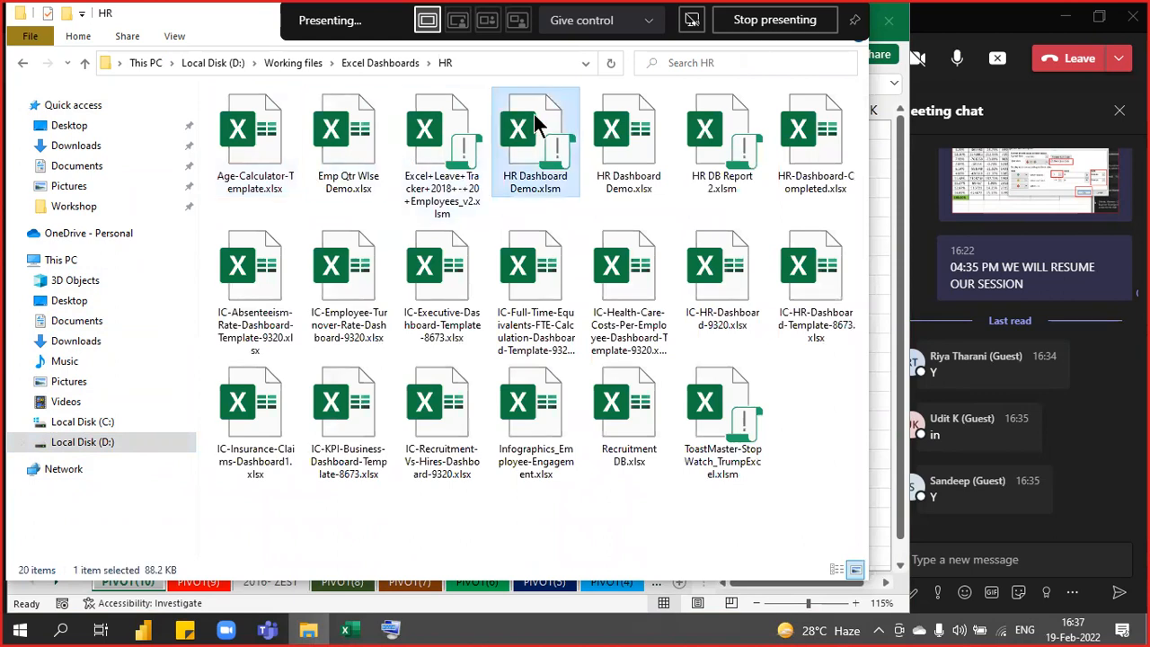
left_click(645, 139)
double_click(645, 140)
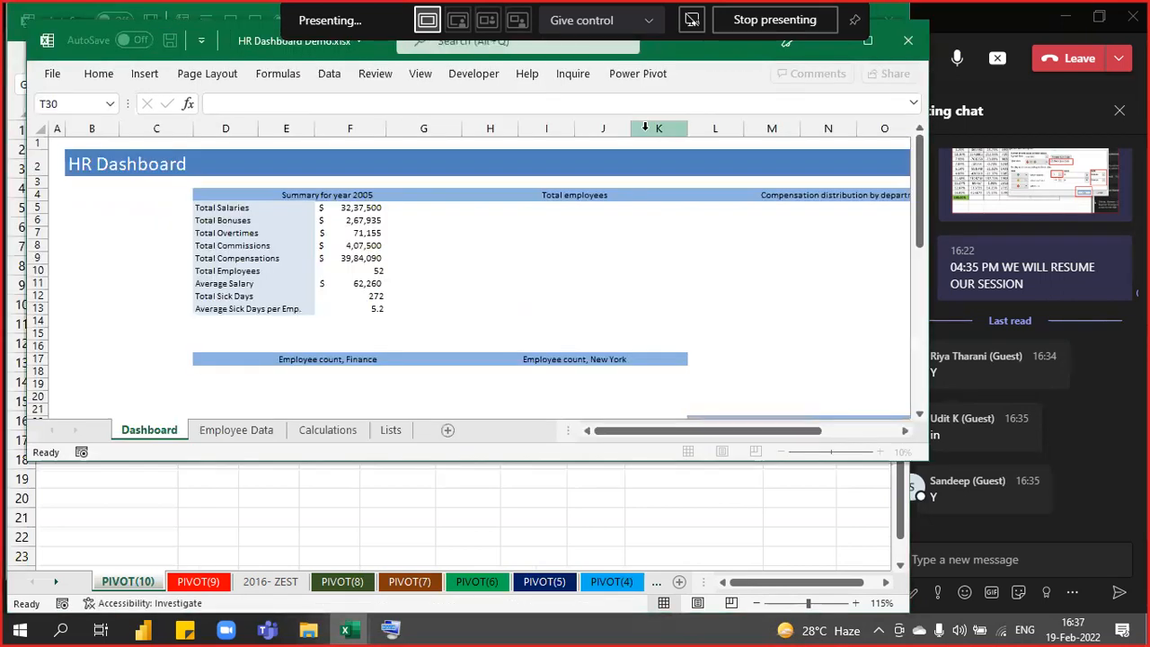
key("alt+space")
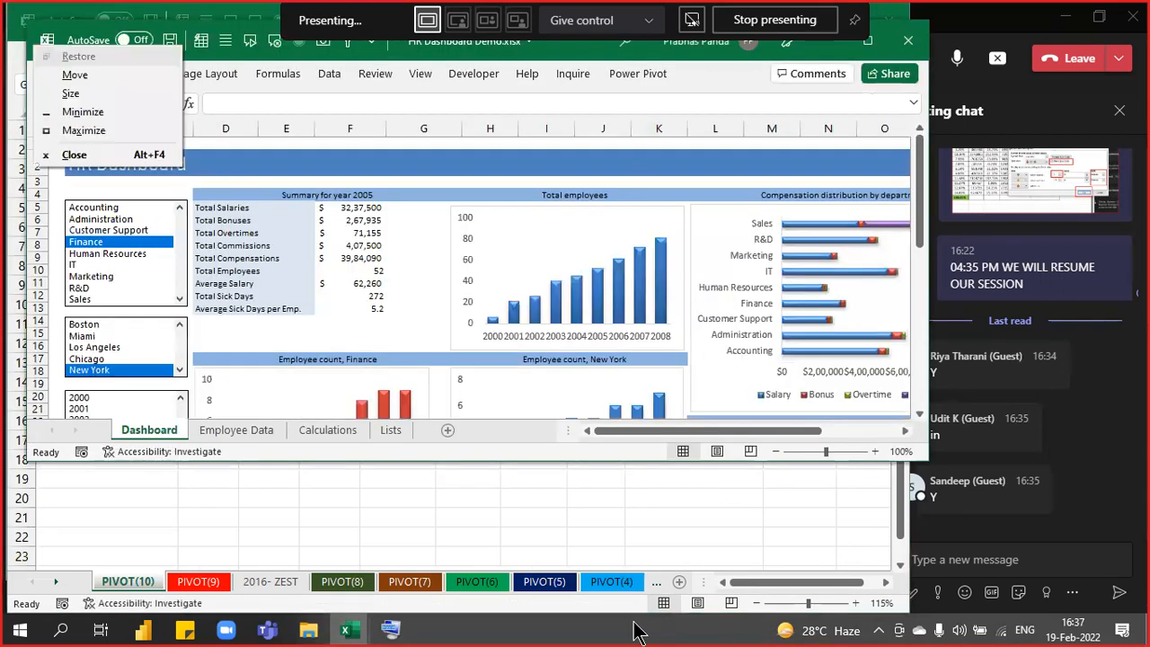
key("x")
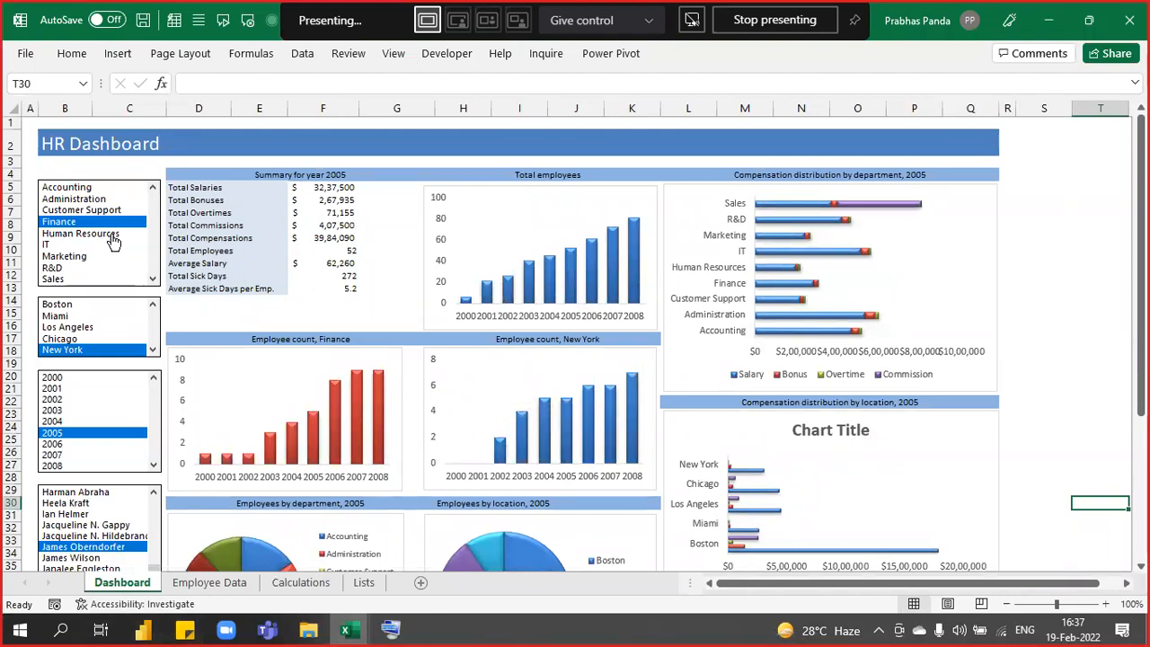
Examine the department, location, year and employee selection lists on the HR Dashboard sheet.
key("ctrl")
key("ctrl")
key("ctrl")
key("ctrl")
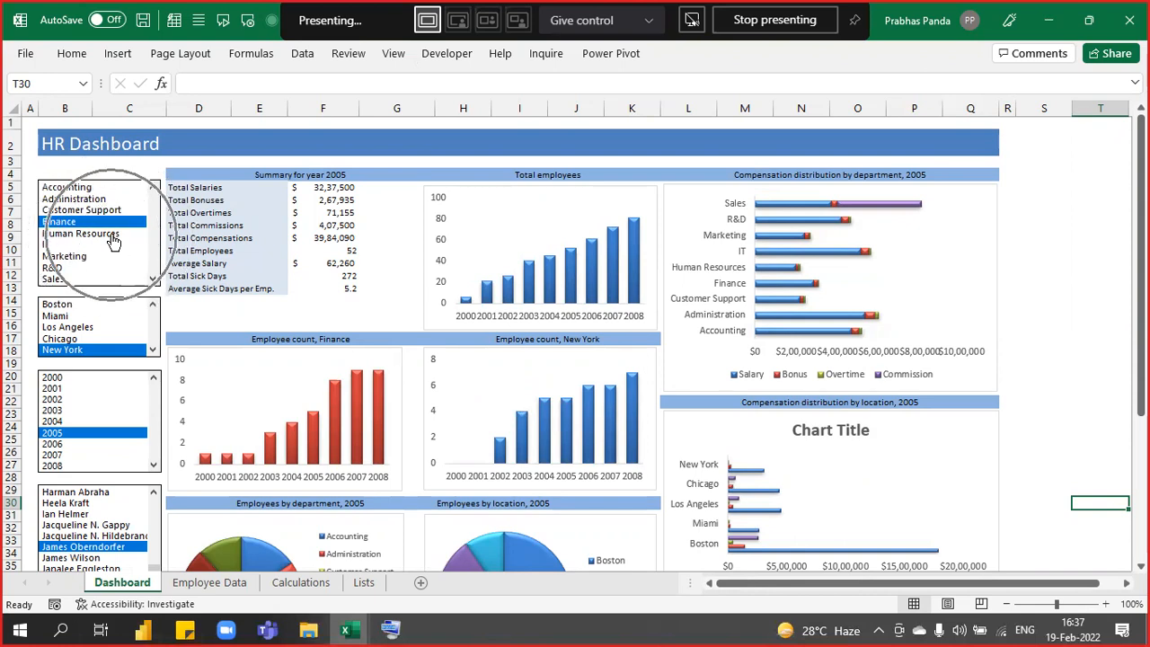
key("ctrl")
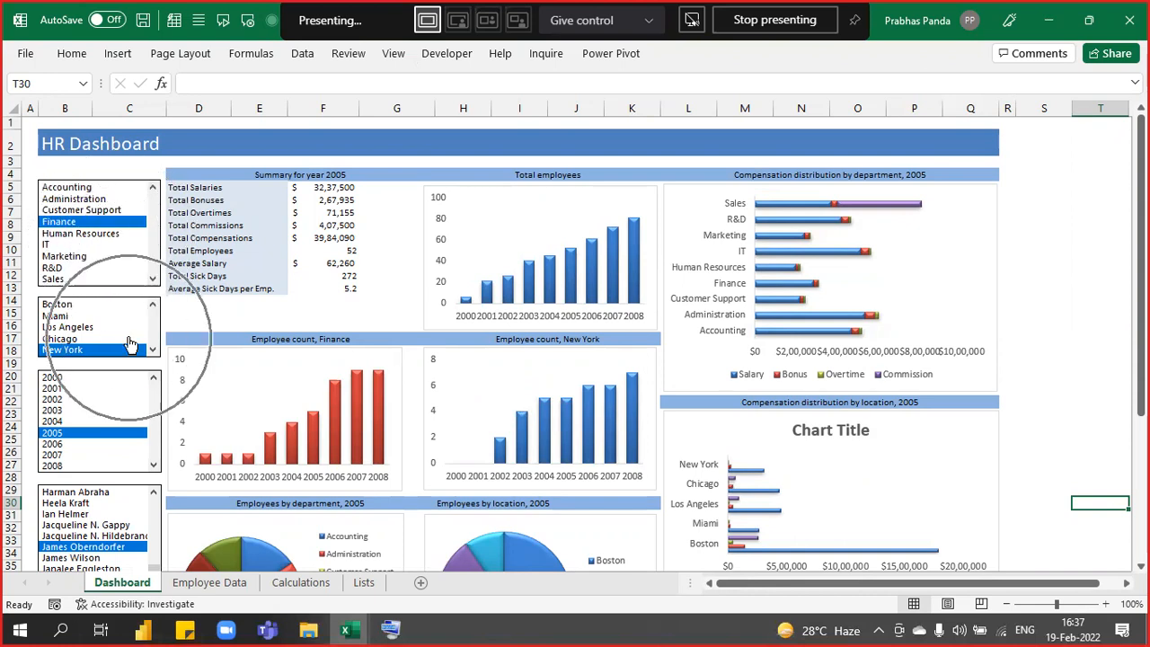
key("ctrl")
key("ctrl")
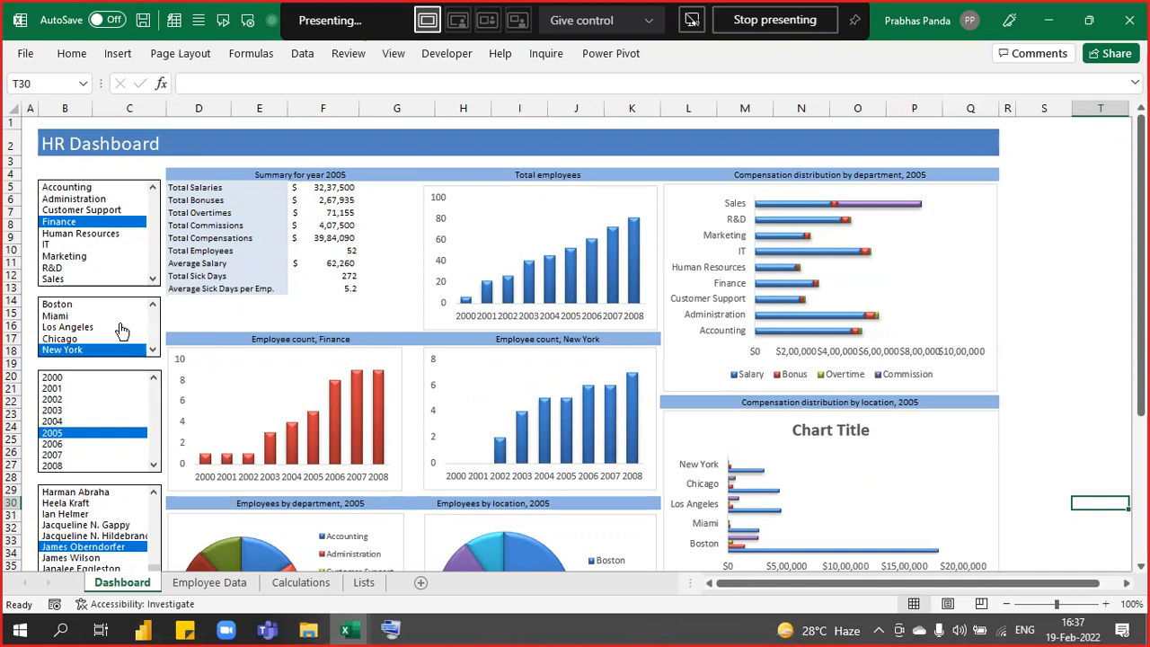
key("ctrl")
key("ctrl")
key("ctrl")
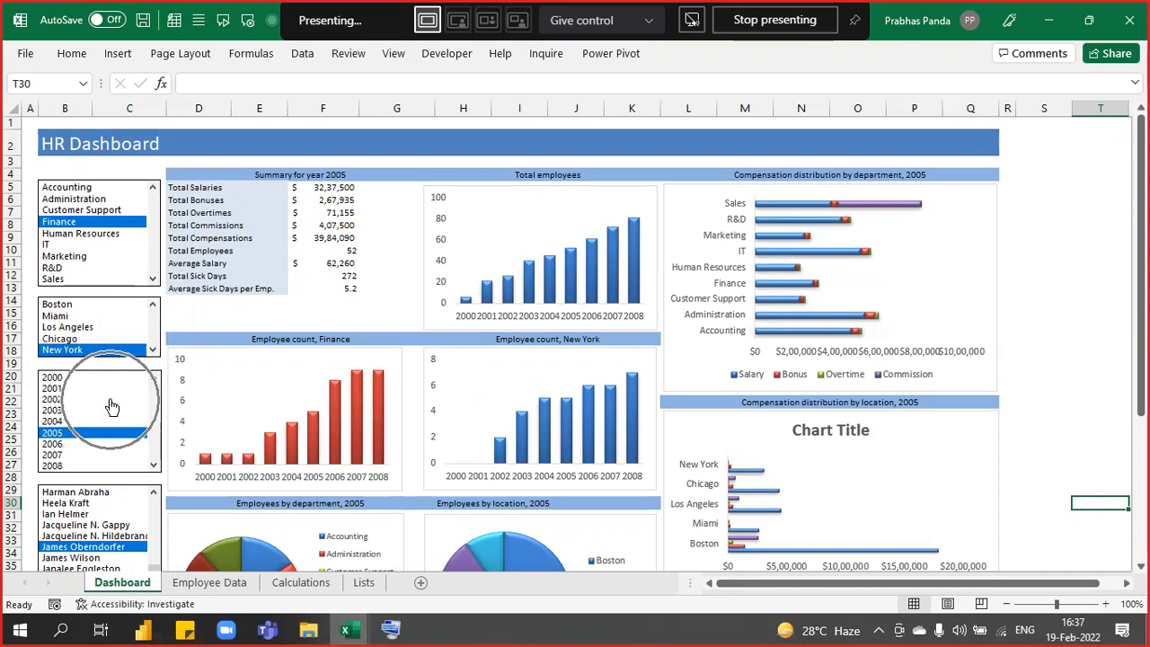
scroll(101, 453, "down", 1)
scroll(101, 453, "down", 4)
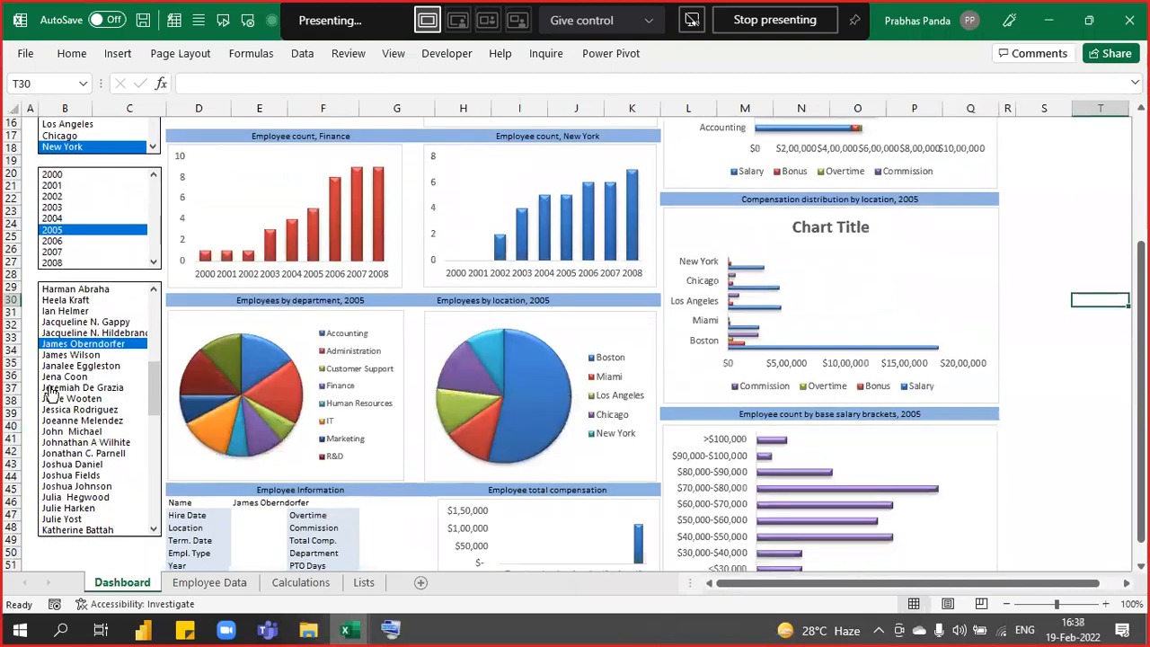
scroll(53, 428, "up", 5)
Examine the dashboard's compensation, headcount and salary bracket charts down to the employee information section.
key("ctrl")
key("ctrl")
key("ctrl")
key("ctrl")
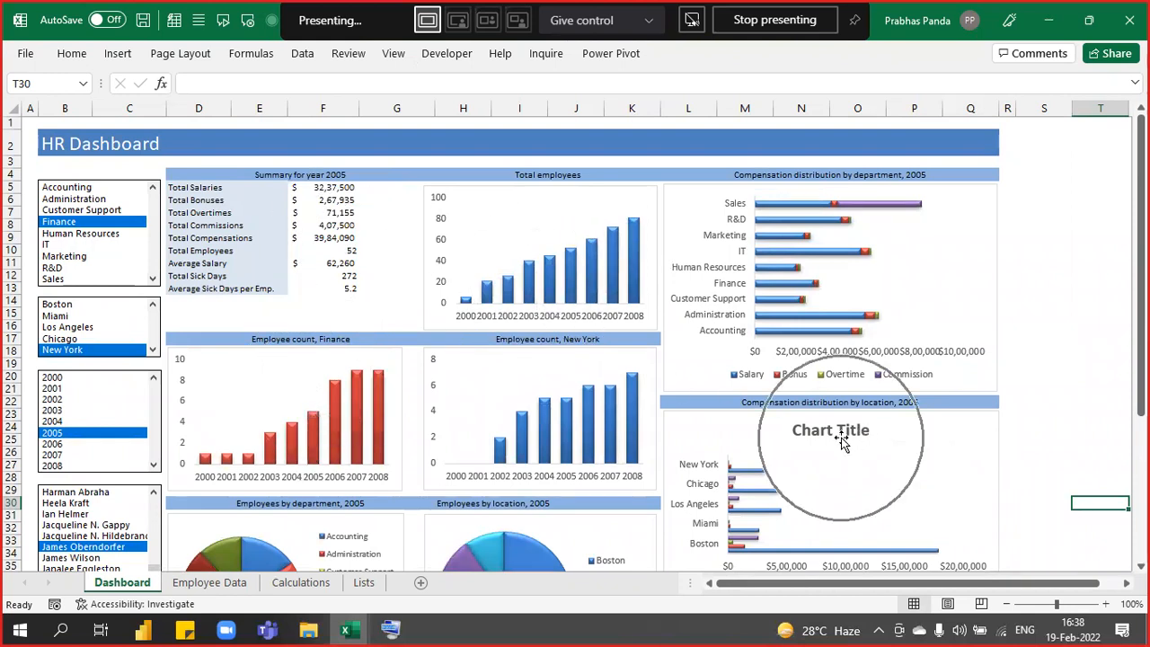
scroll(353, 340, "down", 4)
scroll(353, 340, "down", 3)
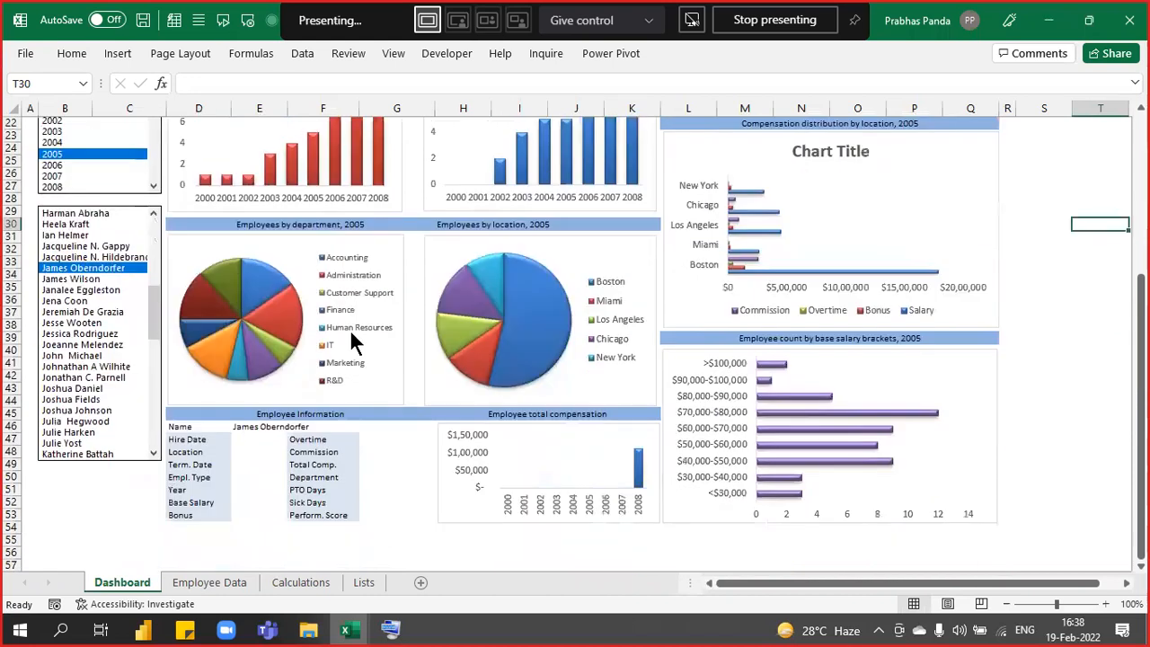
scroll(353, 340, "up", 7)
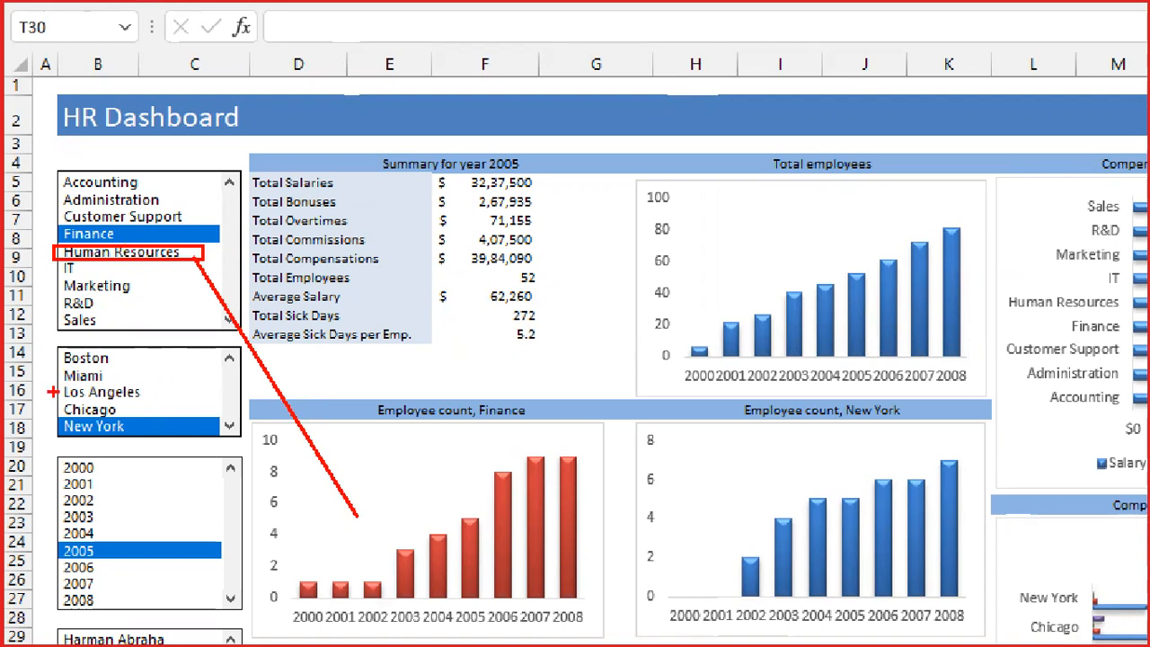
Annotate the dashboard on screen with red boxes and lines linking Los Angeles to the location headcount chart and the year list to the summary.
mouse_move(52, 381)
left_mouse_down()
mouse_move(95, 401)
mouse_move(163, 402)
mouse_move(769, 548)
mouse_move(829, 518)
left_mouse_up()
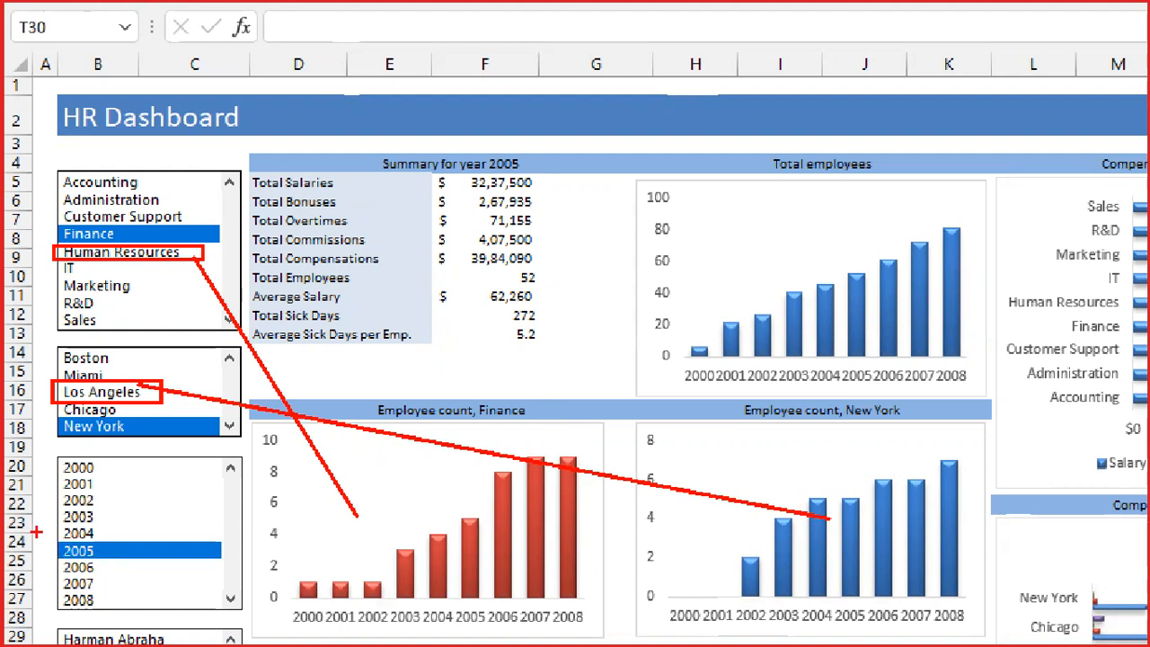
mouse_move(51, 559)
left_mouse_down()
mouse_move(113, 588)
mouse_move(378, 290)
mouse_move(492, 218)
left_mouse_up()
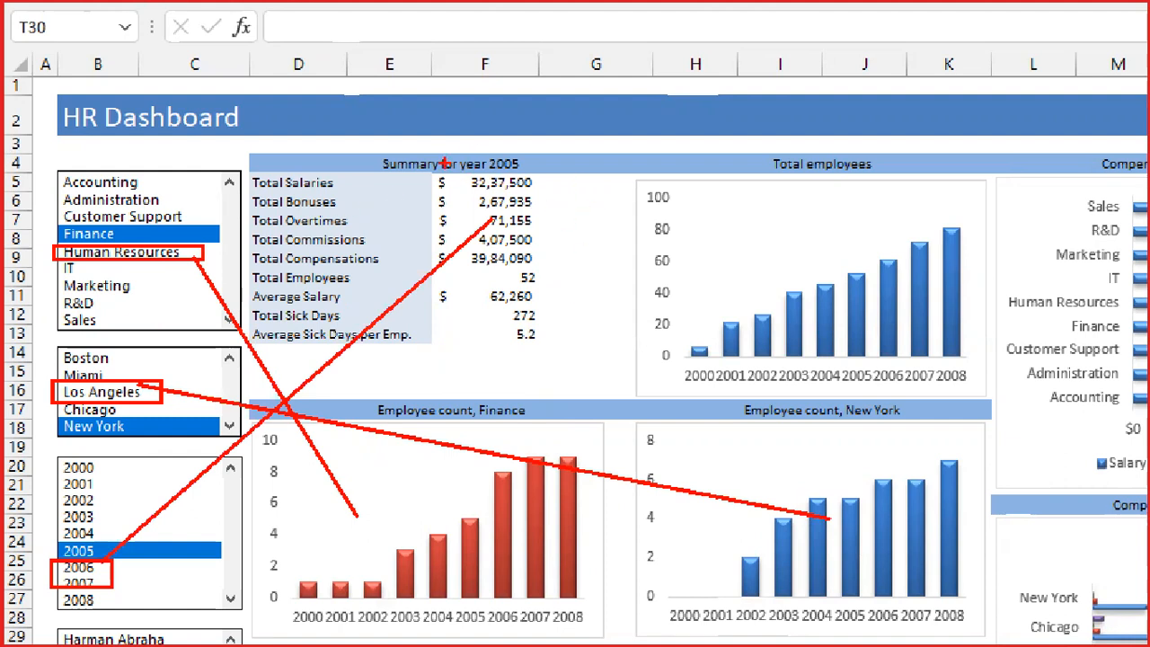
left_click_drag(426, 163, 518, 331)
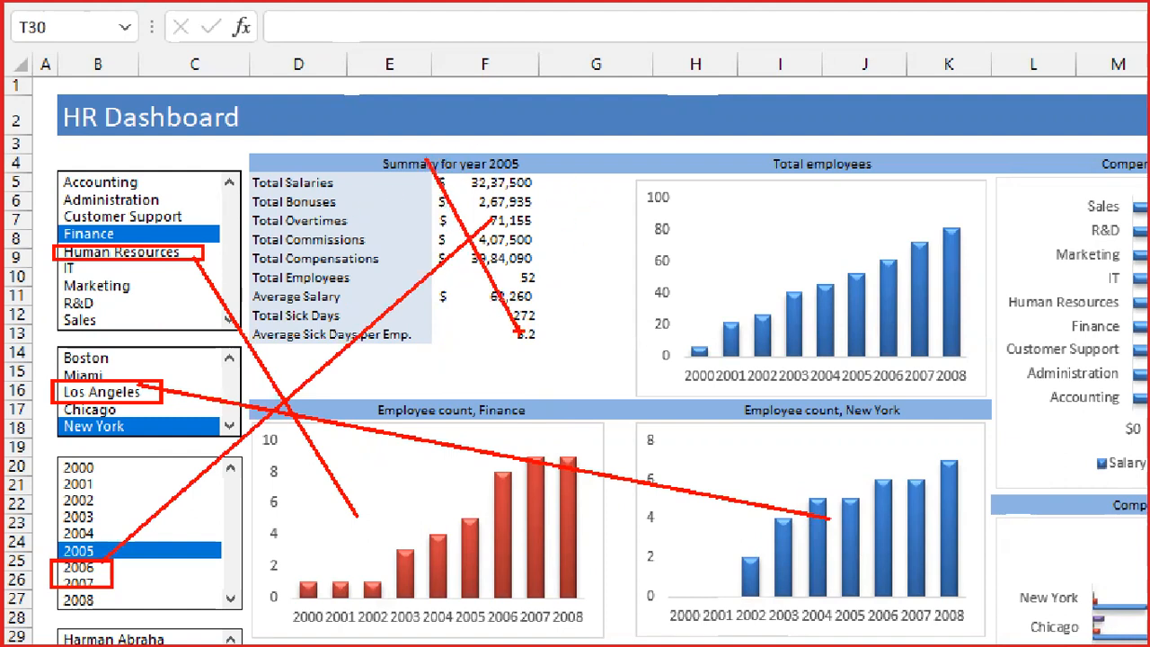
key("ctrl+z")
mouse_move(426, 157)
left_mouse_down()
mouse_move(453, 213)
mouse_move(579, 362)
left_mouse_up()
mouse_move(580, 256)
left_mouse_down()
mouse_move(977, 343)
mouse_move(1114, 301)
mouse_move(1114, 257)
left_mouse_up()
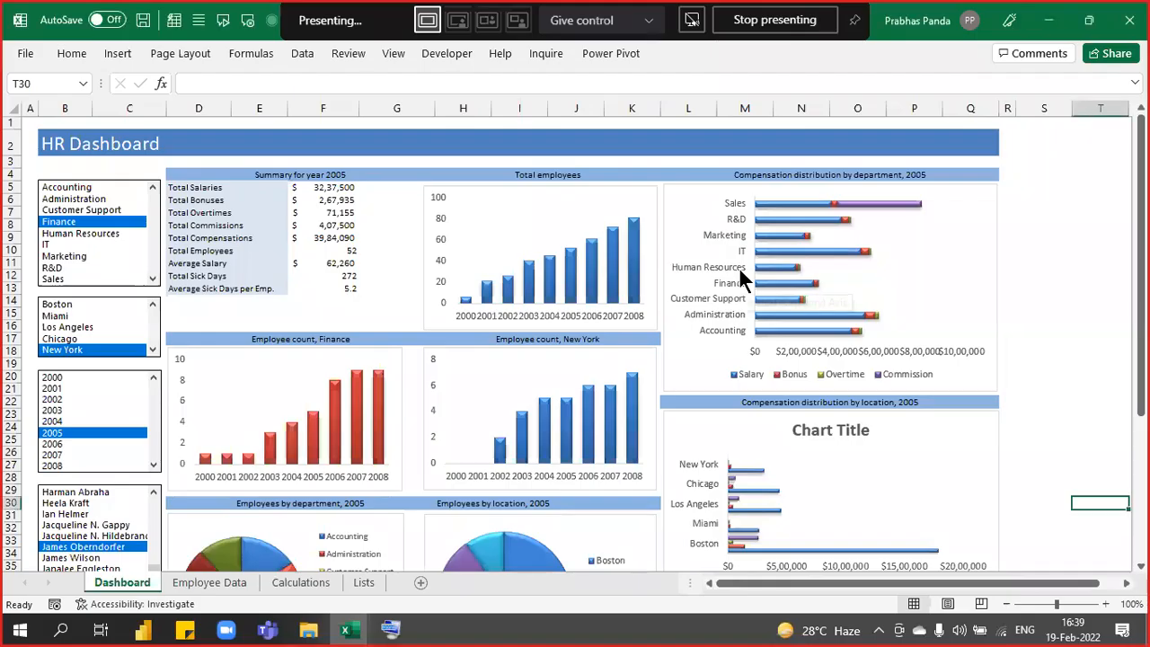
Filter the HR dashboard to the Human Resources department, the Los Angeles location and the year 2006.
left_click(77, 235)
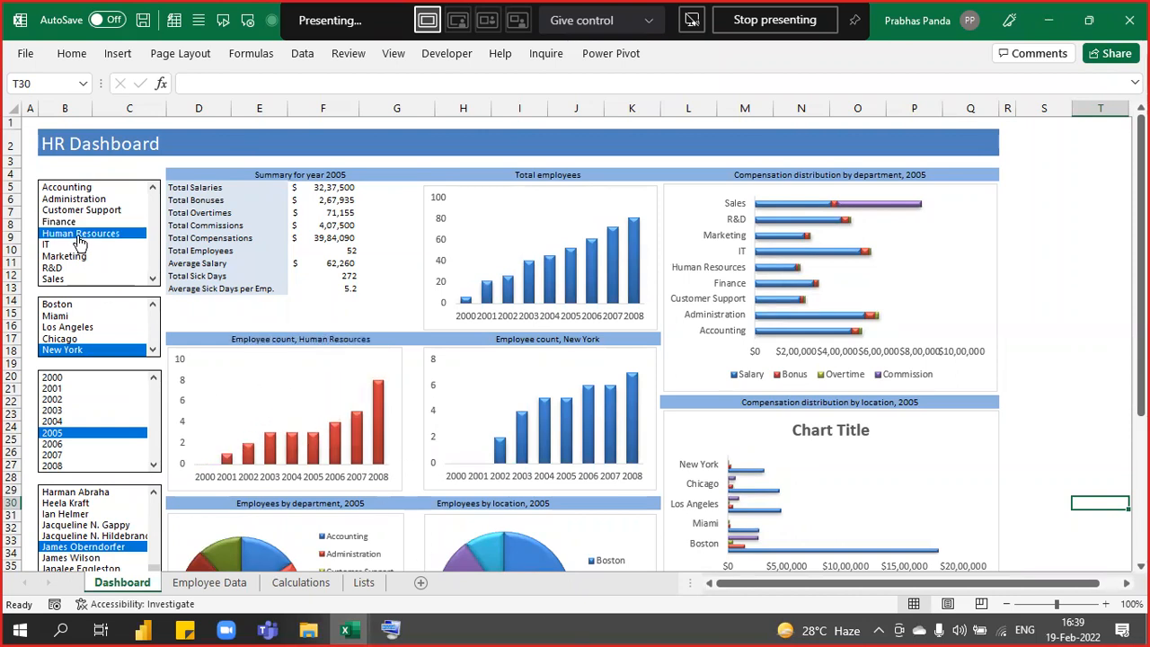
left_click(76, 329)
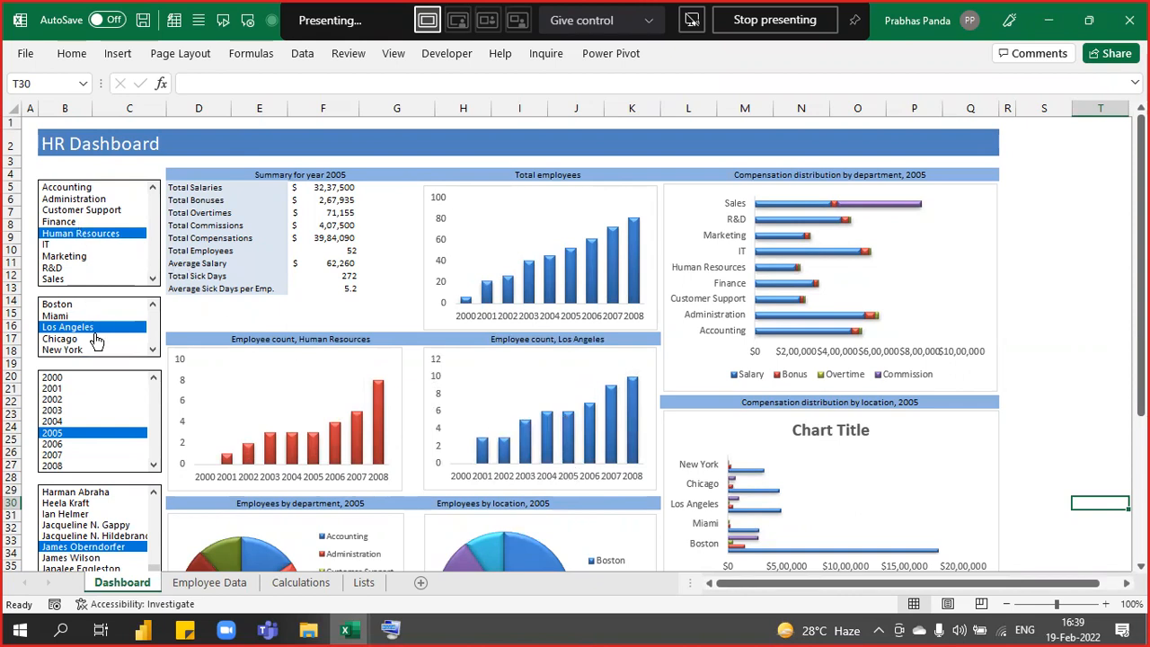
left_click(52, 445)
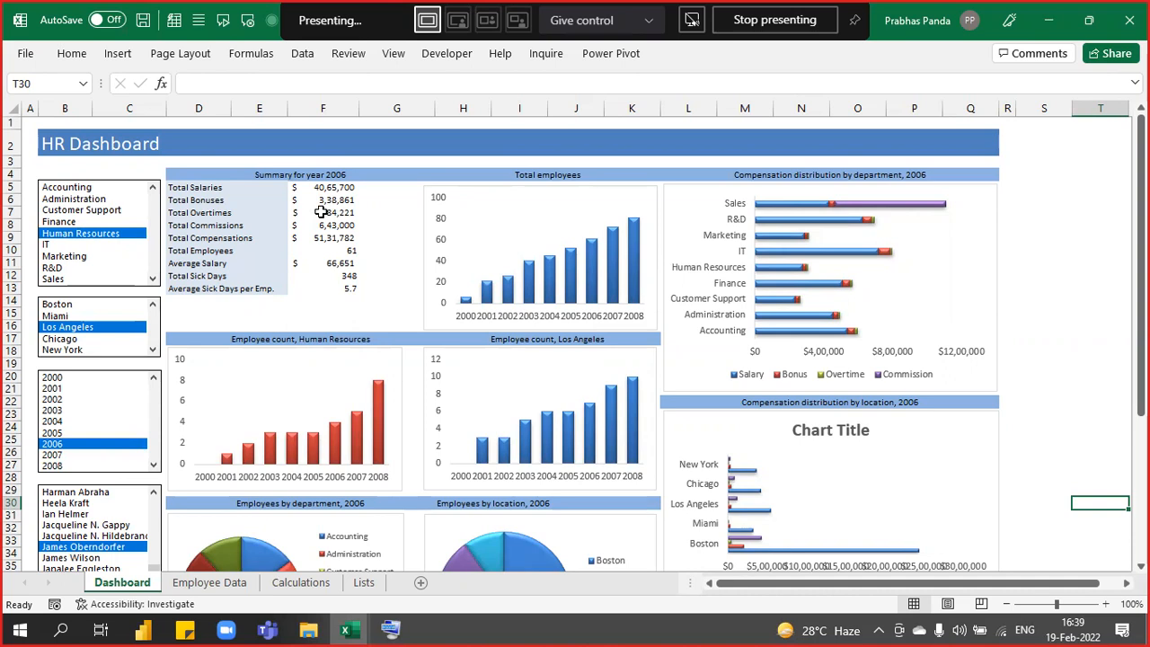
Review the Employee Data, Calculations and Lists sheets behind the dashboard, and close HR Dashboard Demo.xlsx without saving.
left_click(203, 583)
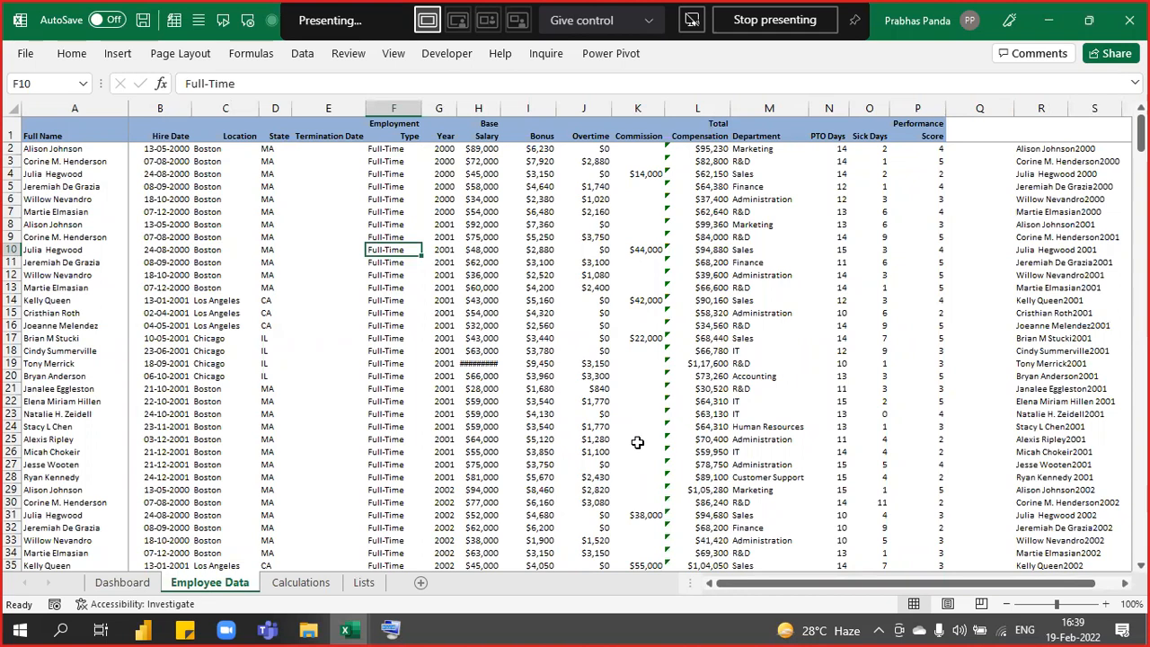
left_click(300, 582)
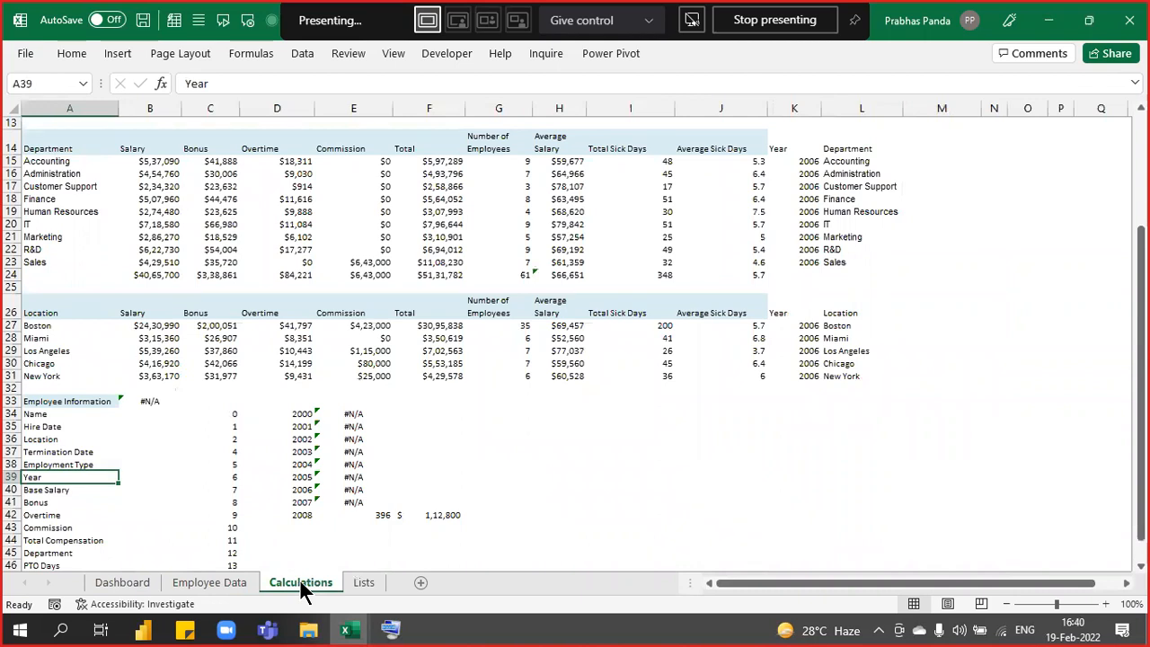
left_click(365, 583)
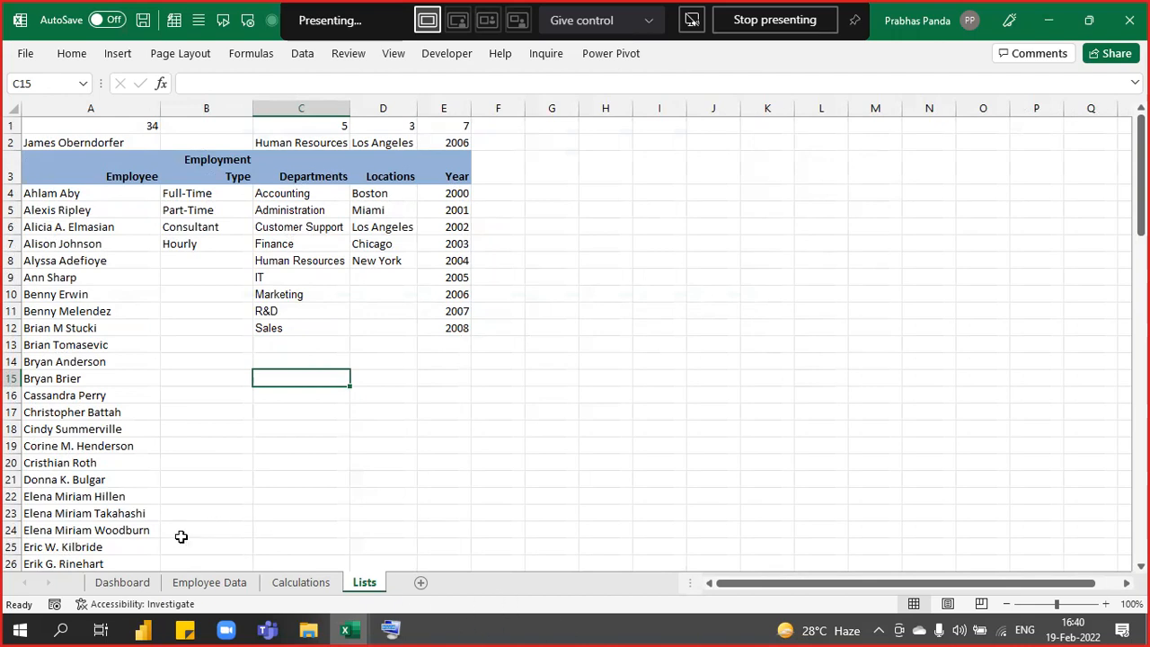
left_click(122, 582)
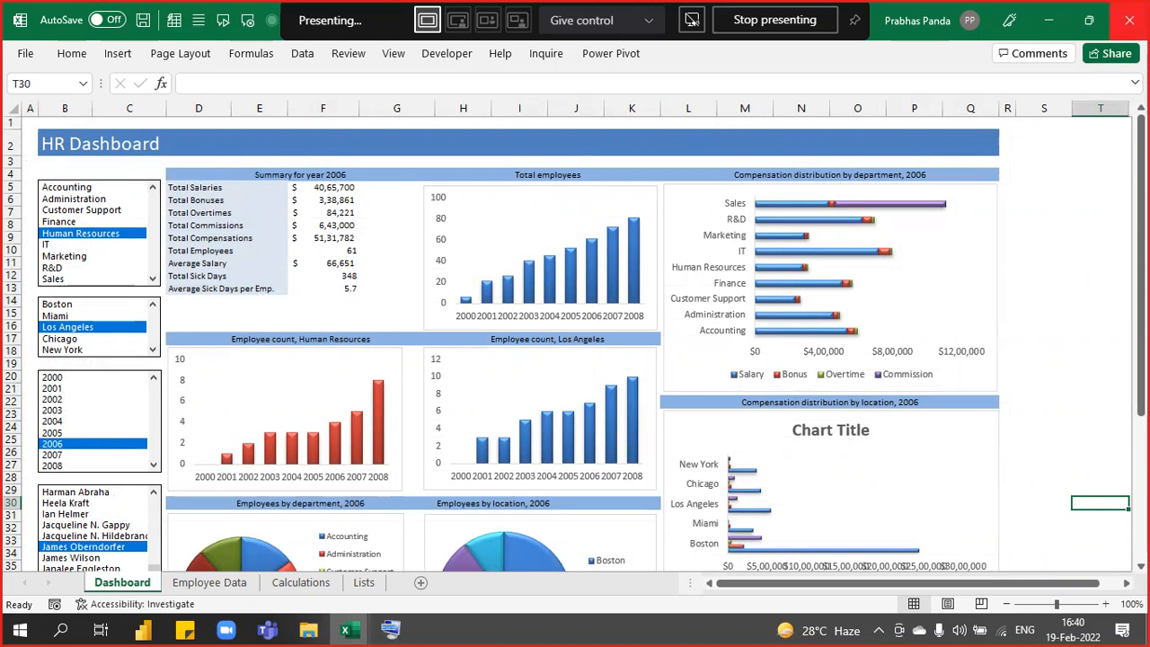
left_click(1129, 19)
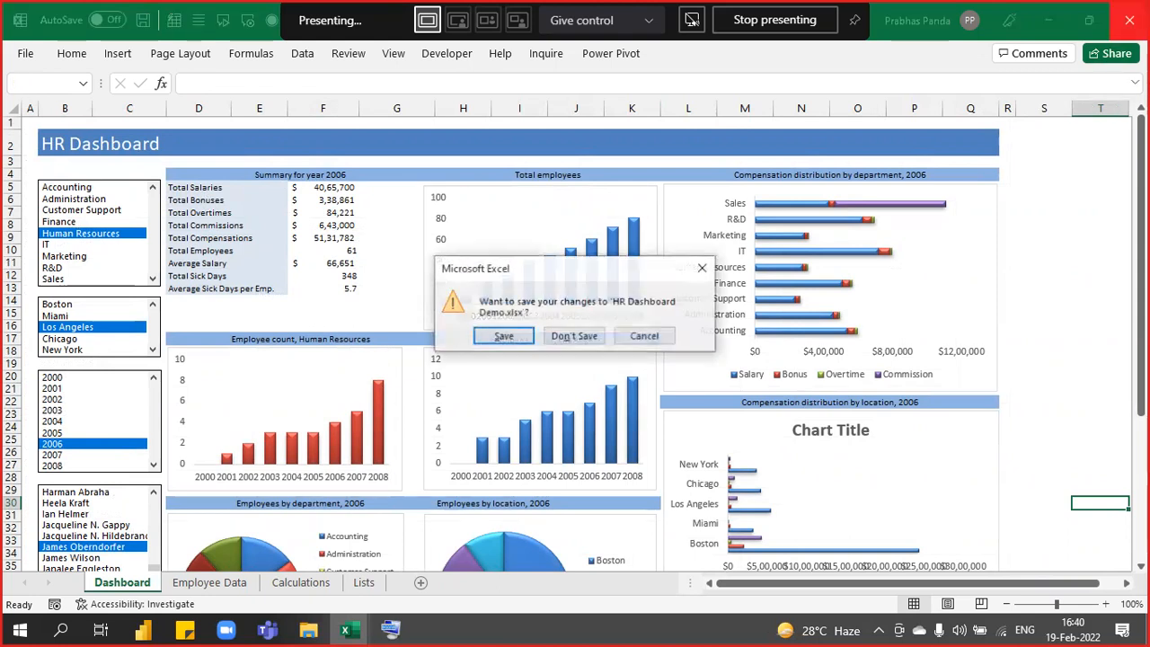
left_click(566, 342)
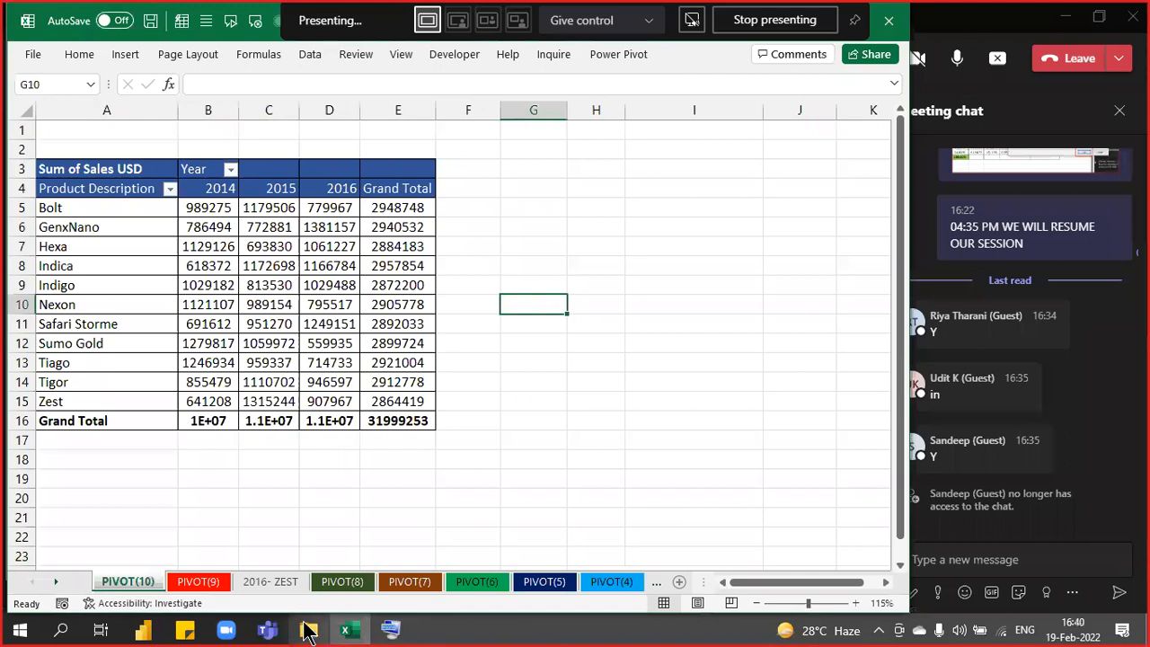
Return to File Explorer and open the Sales folder inside Excel Dashboards.
left_click(308, 629)
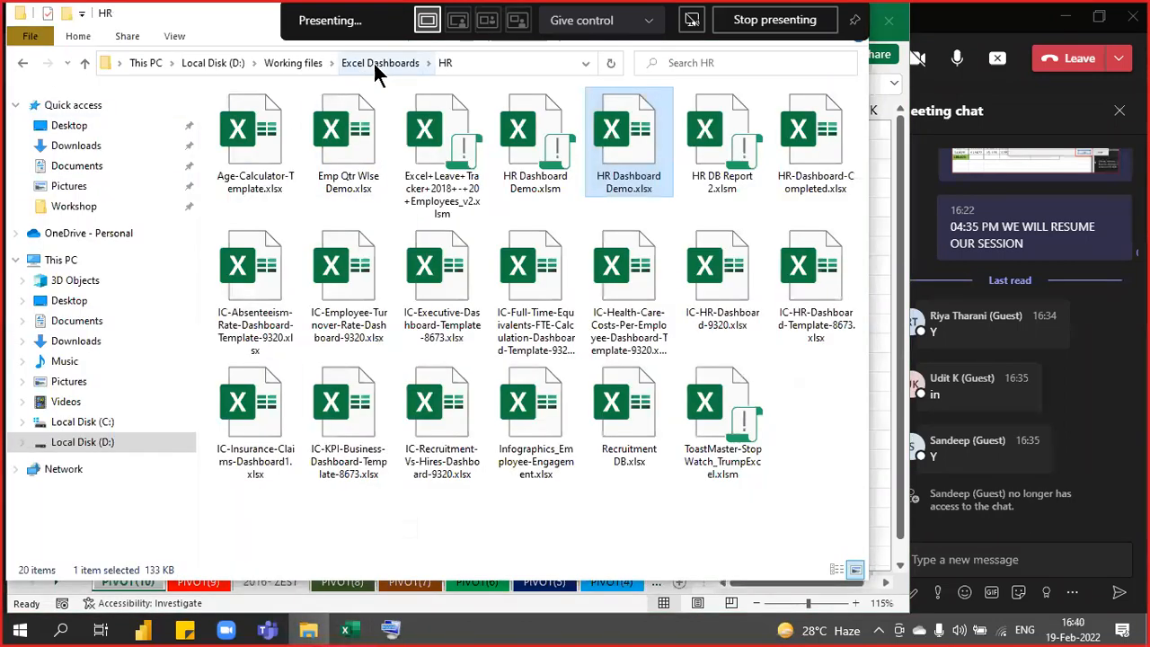
left_click(373, 61)
double_click(282, 167)
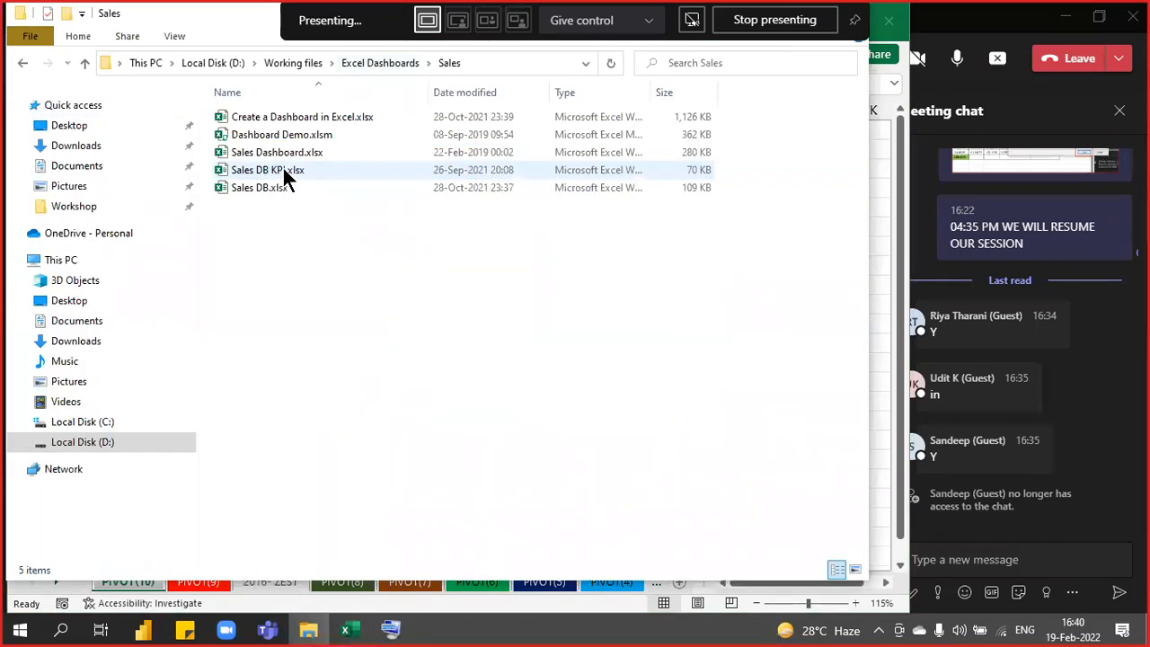
Open the Sales Dashboard.xlsx workbook from the Sales folder and maximise its window.
double_click(326, 152)
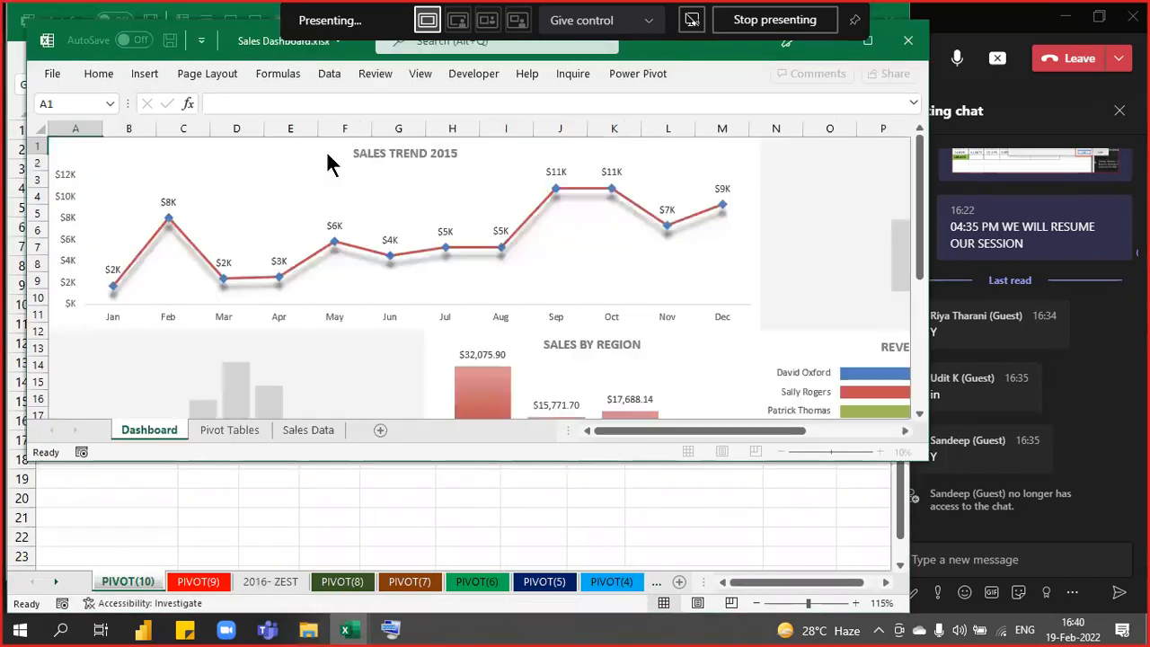
key("alt+space")
key("x")
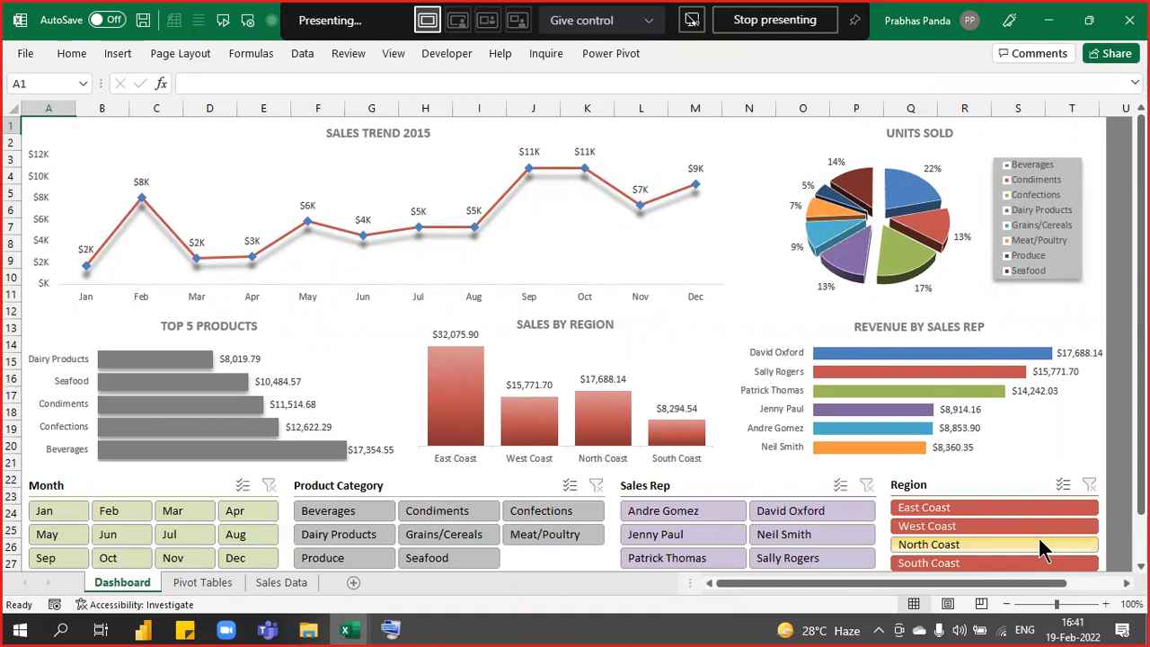
Filter the dashboard to the East Coast region and its first listed sales rep, and close the workbook without saving.
left_click(988, 507)
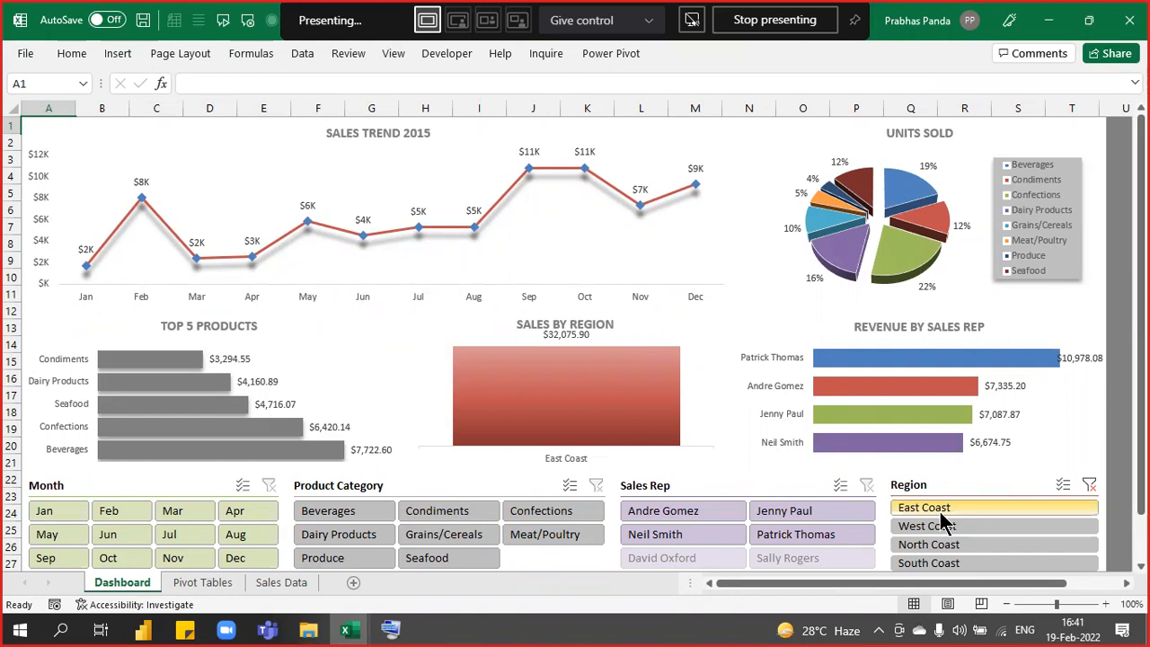
left_click(665, 508)
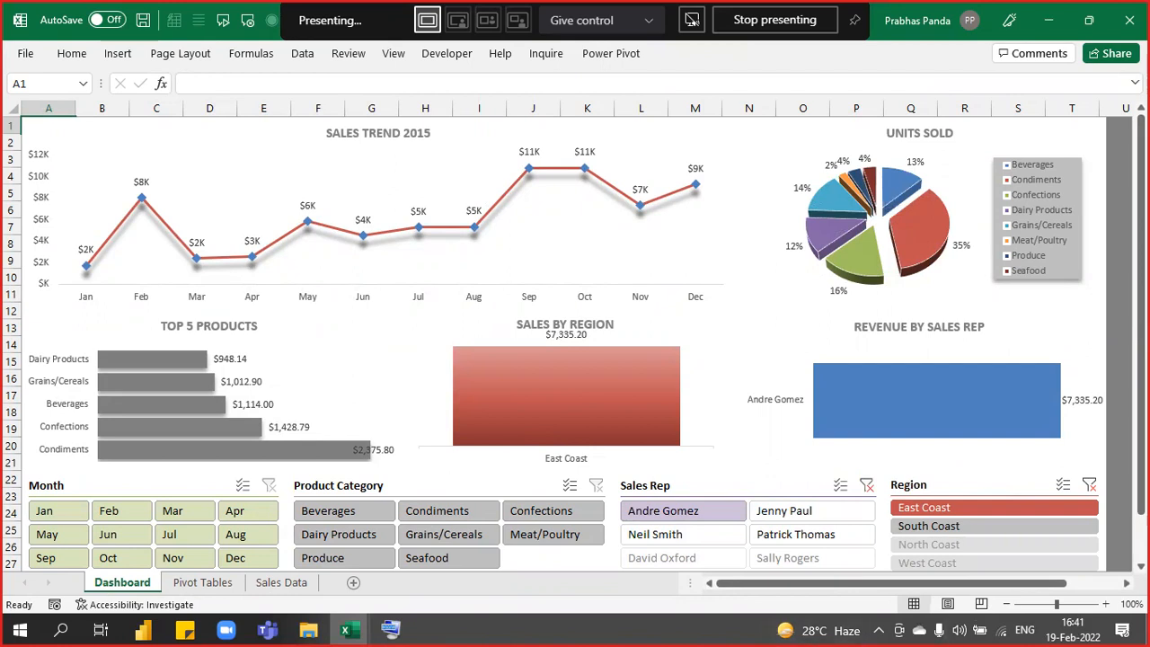
left_click(1129, 19)
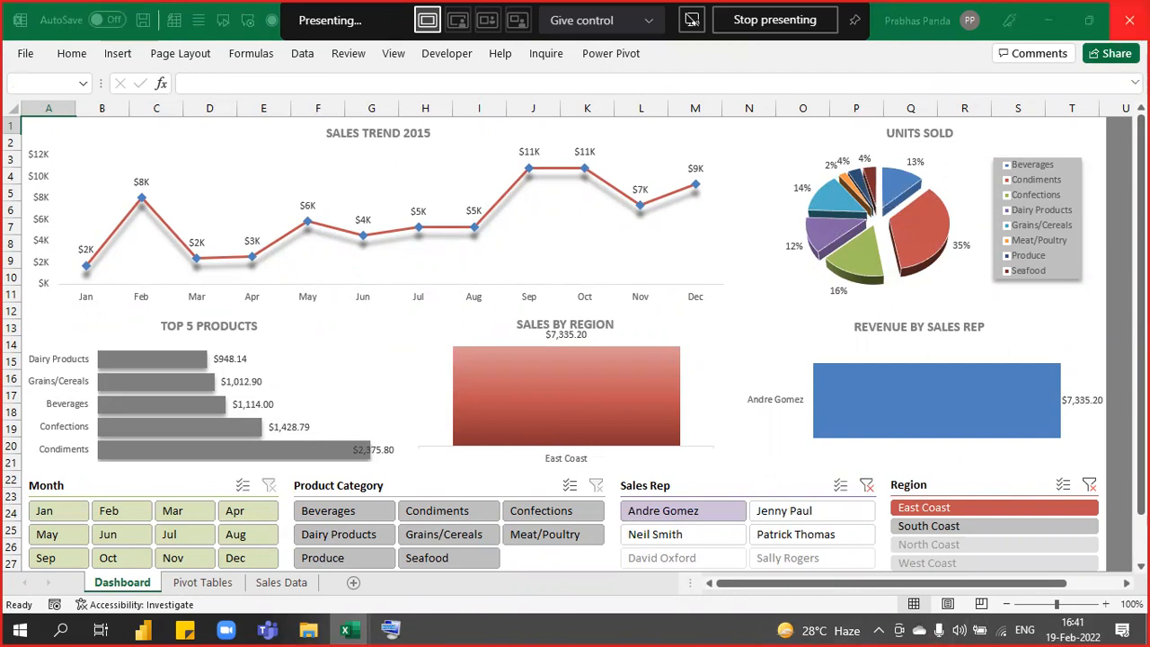
left_click(566, 336)
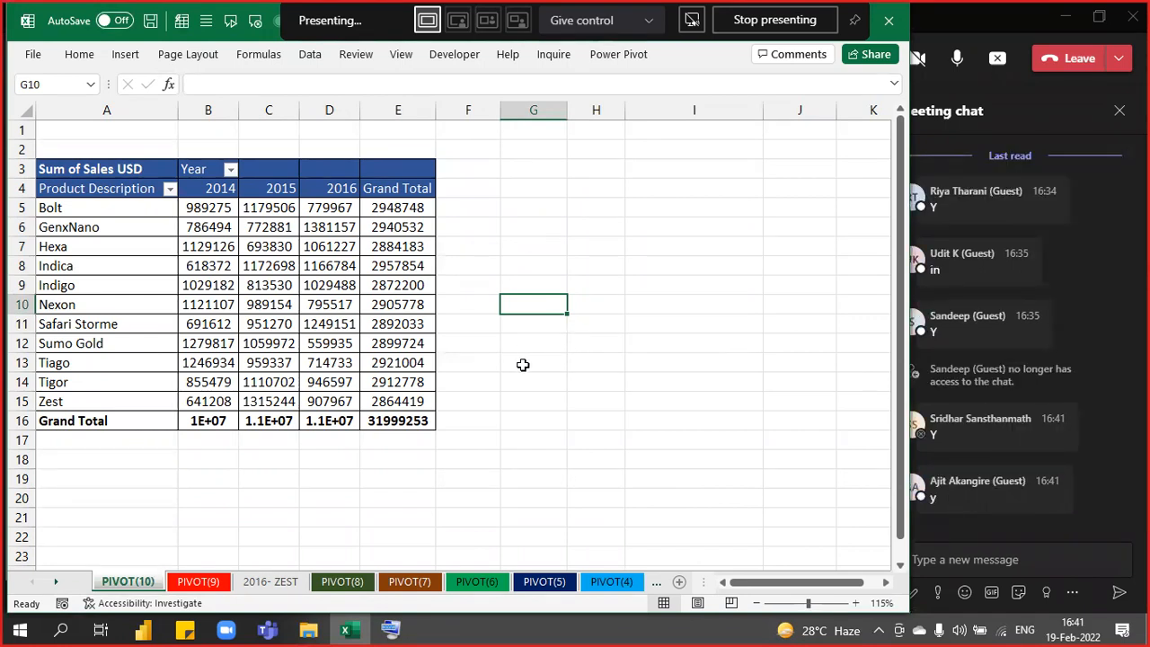
Insert 13 blank rows above the pivot table on the PIVOT(10) sheet, starting from row 1.
scroll(345, 328, "down", 1, "ctrl")
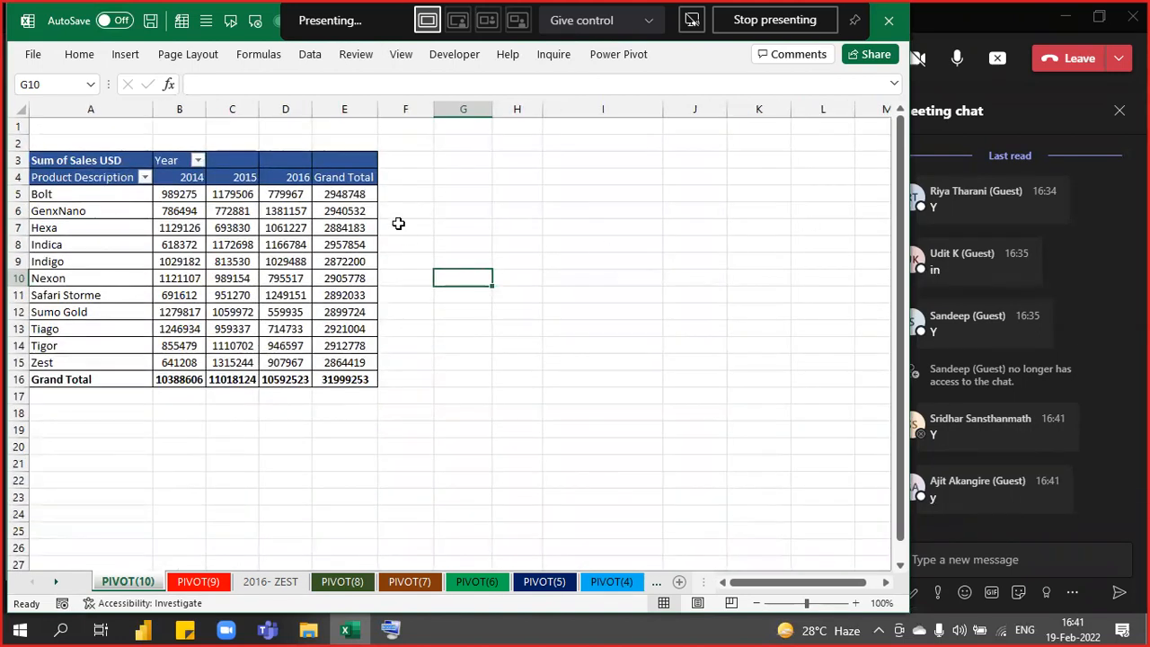
left_click(237, 127)
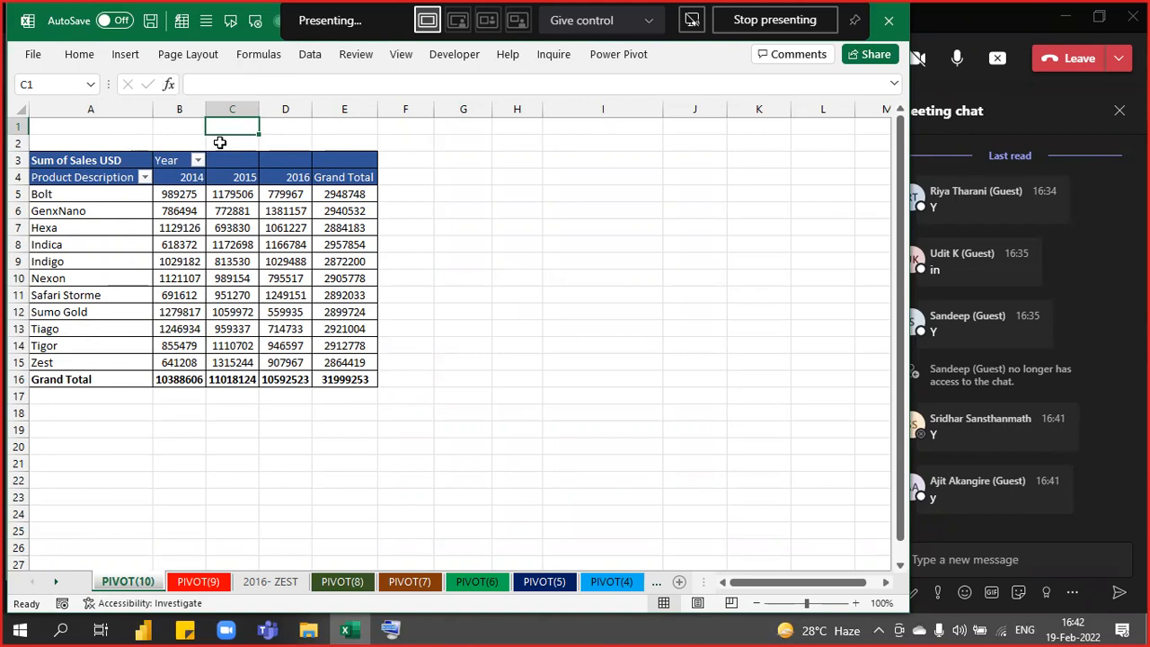
key("alt+i")
key("r")
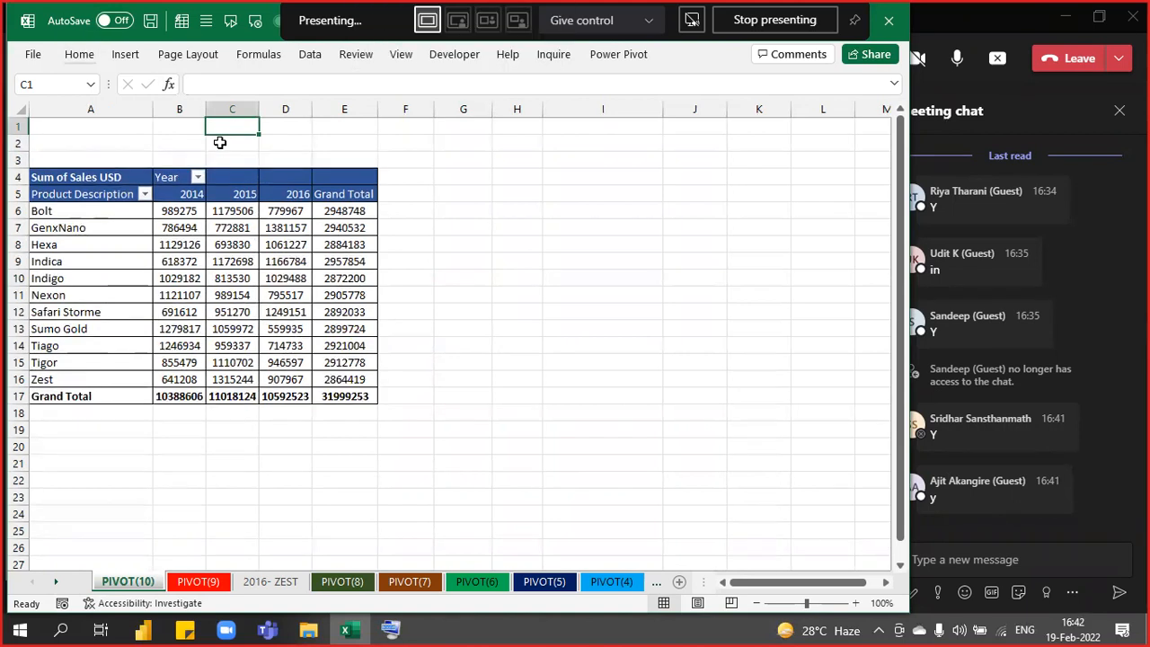
key("F4")
key("F4")
key("F4")
key("F4")
key("F4")
key("F4")
key("F4")
key("F4")
key("F4")
key("F4")
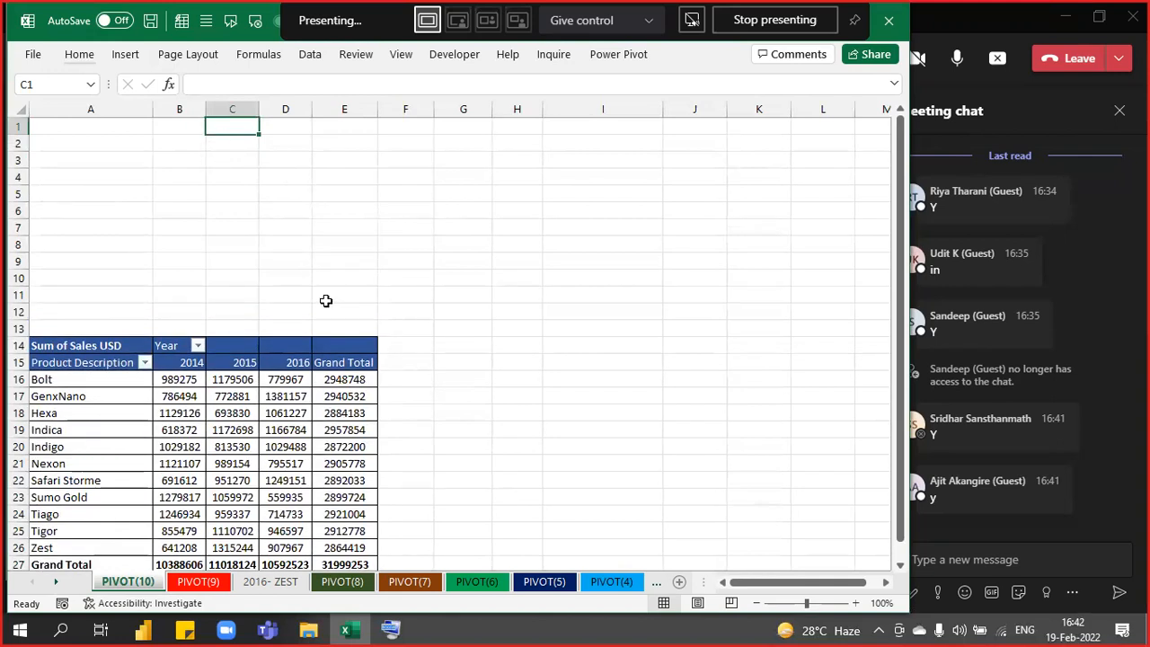
scroll(325, 301, "down", 1, "ctrl")
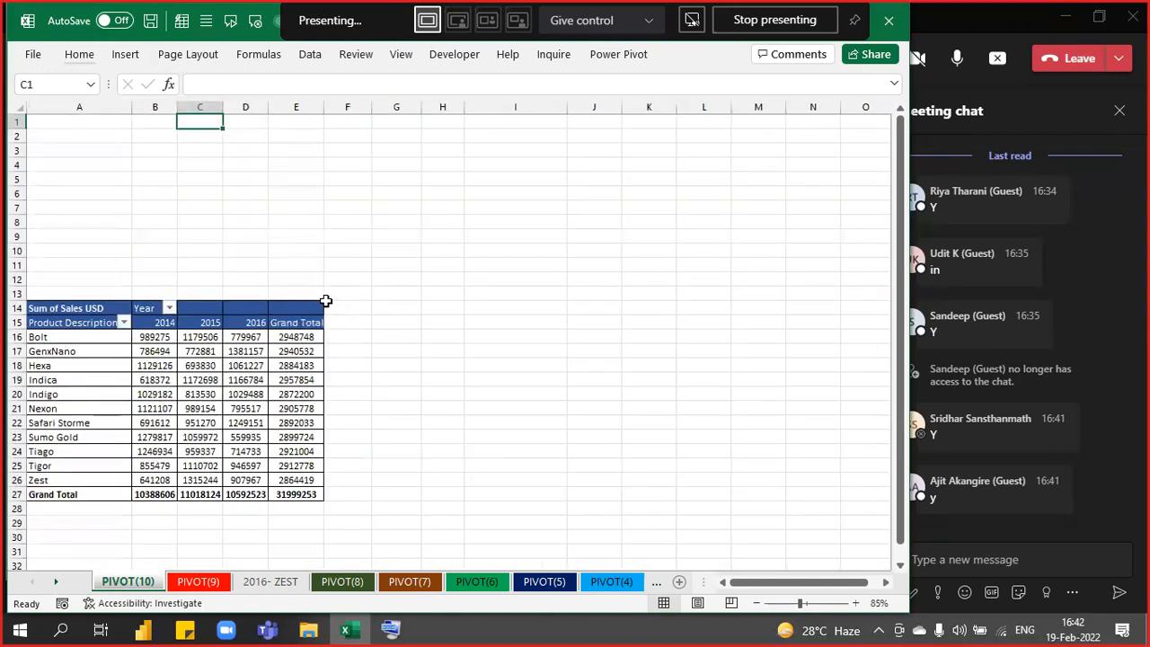
key("F4")
key("F4")
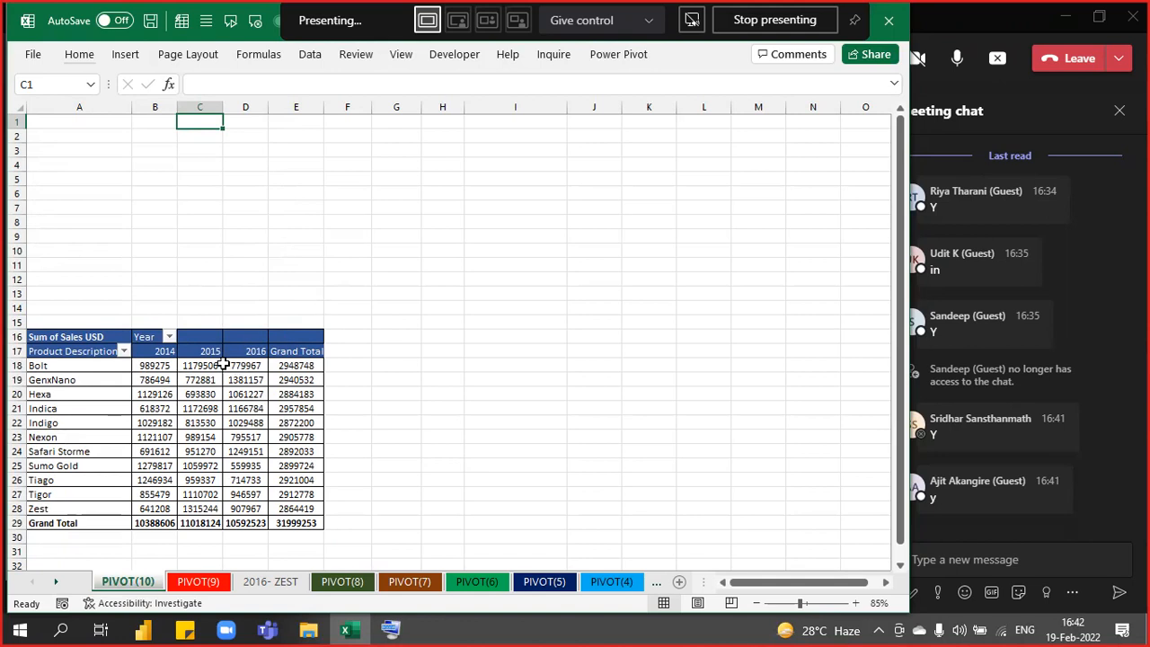
Insert slicers for Customer, Sales Person, Region and Month on the pivot table.
left_click(185, 406)
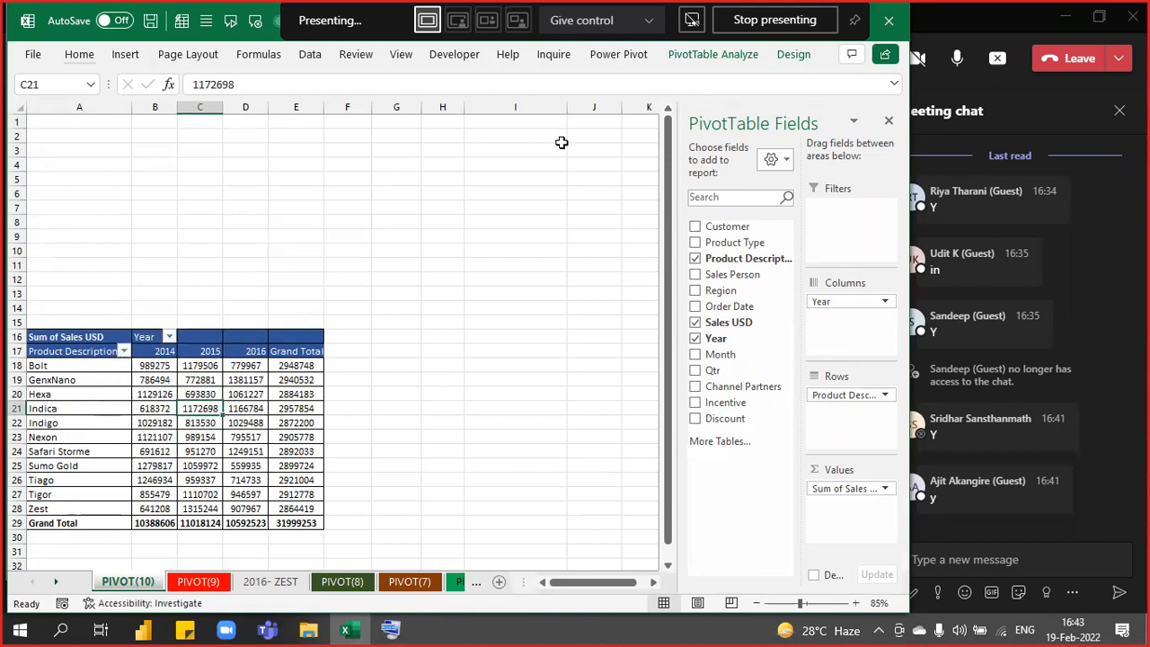
left_click(749, 63)
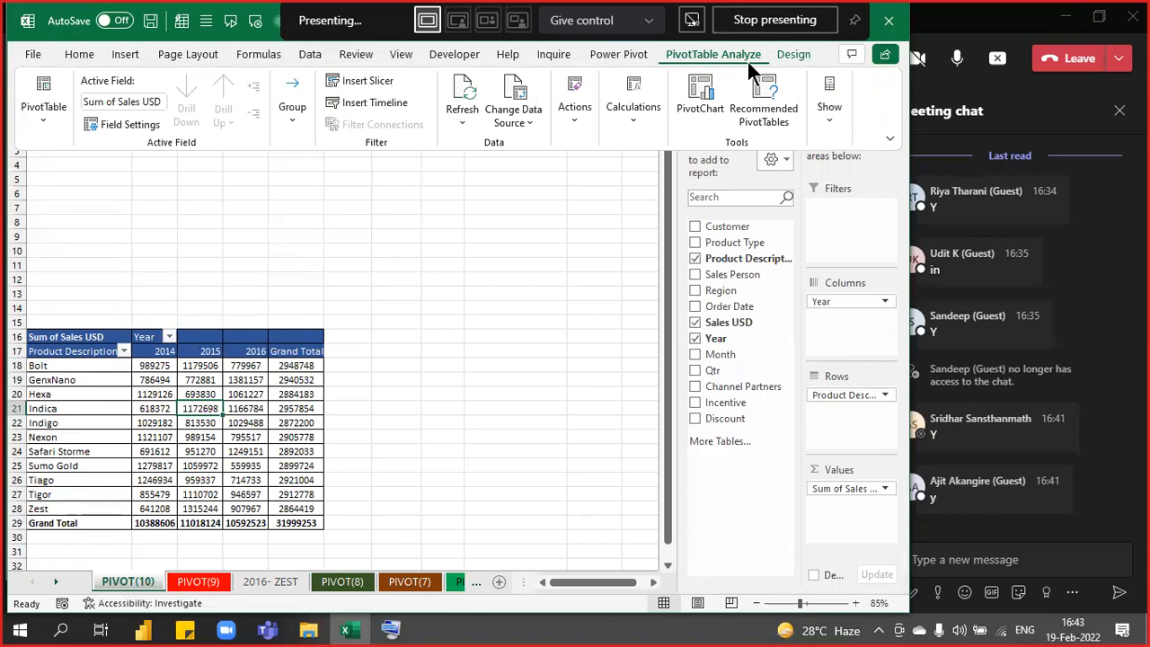
left_click(378, 83)
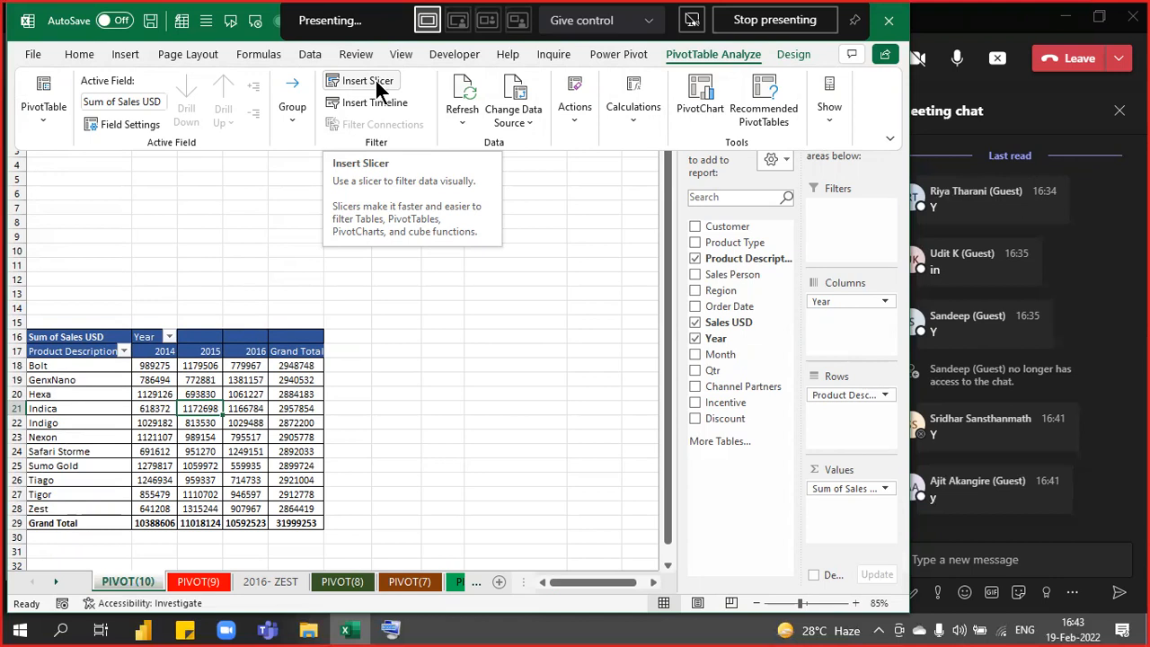
left_click(378, 82)
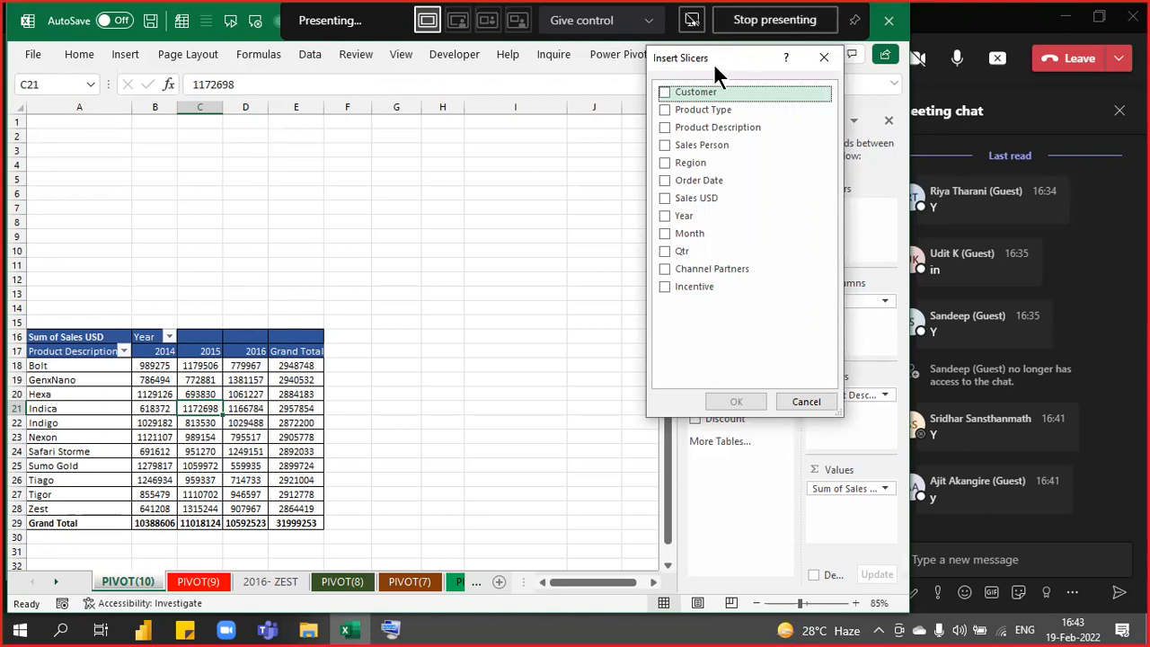
left_click_drag(713, 63, 523, 136)
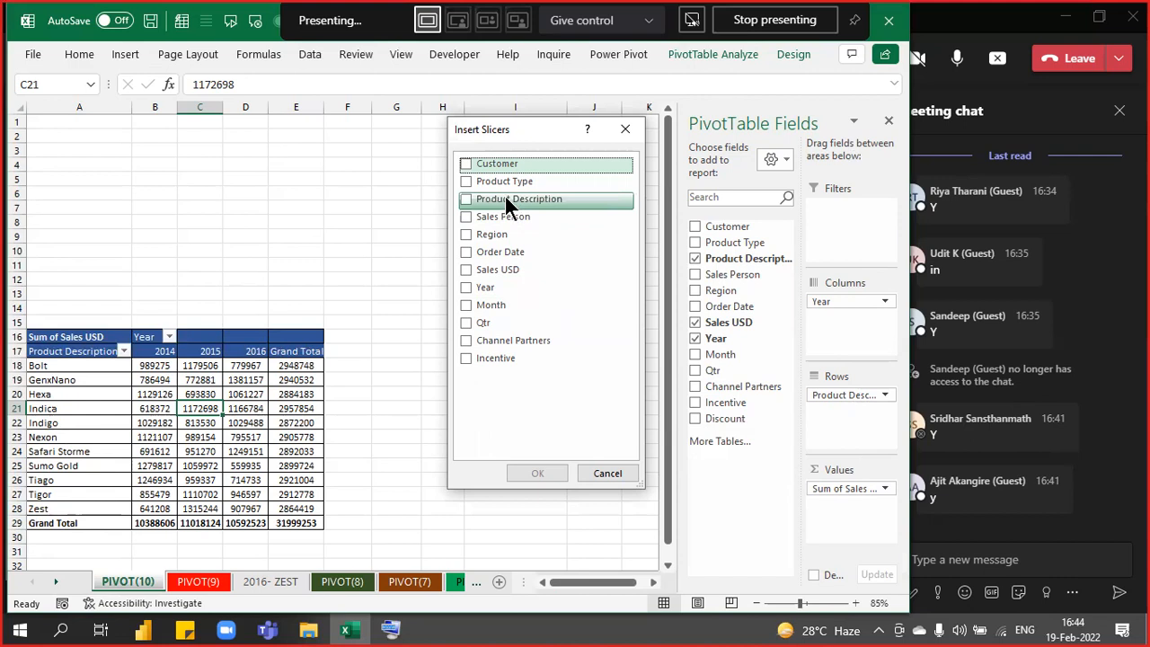
left_click(464, 165)
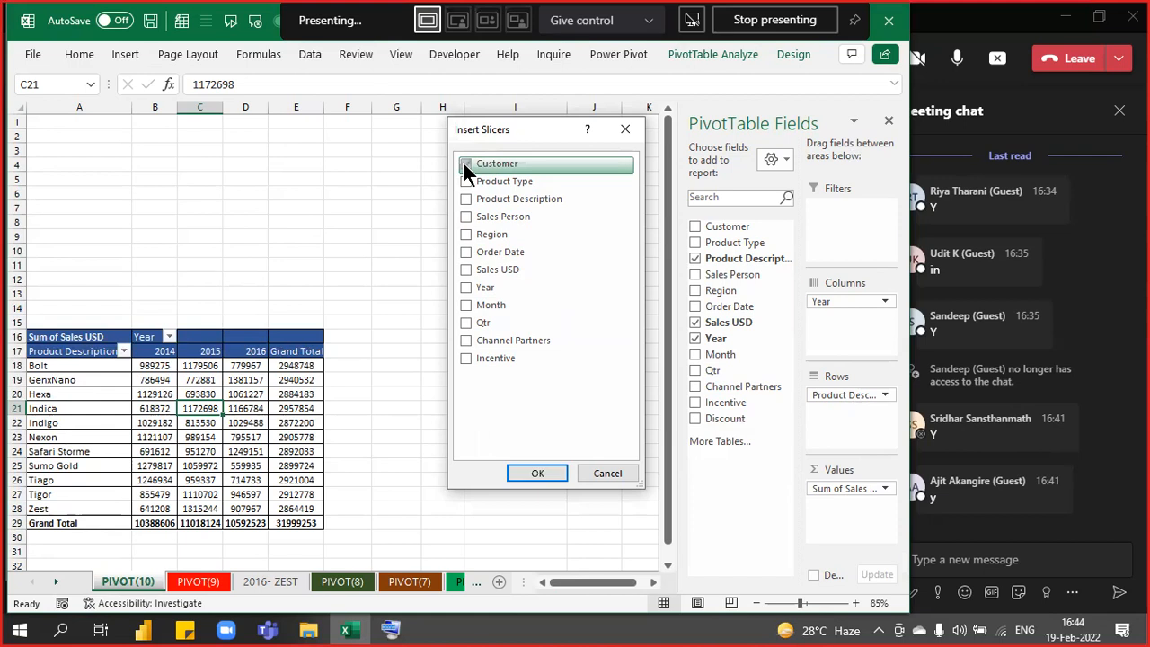
left_click(466, 220)
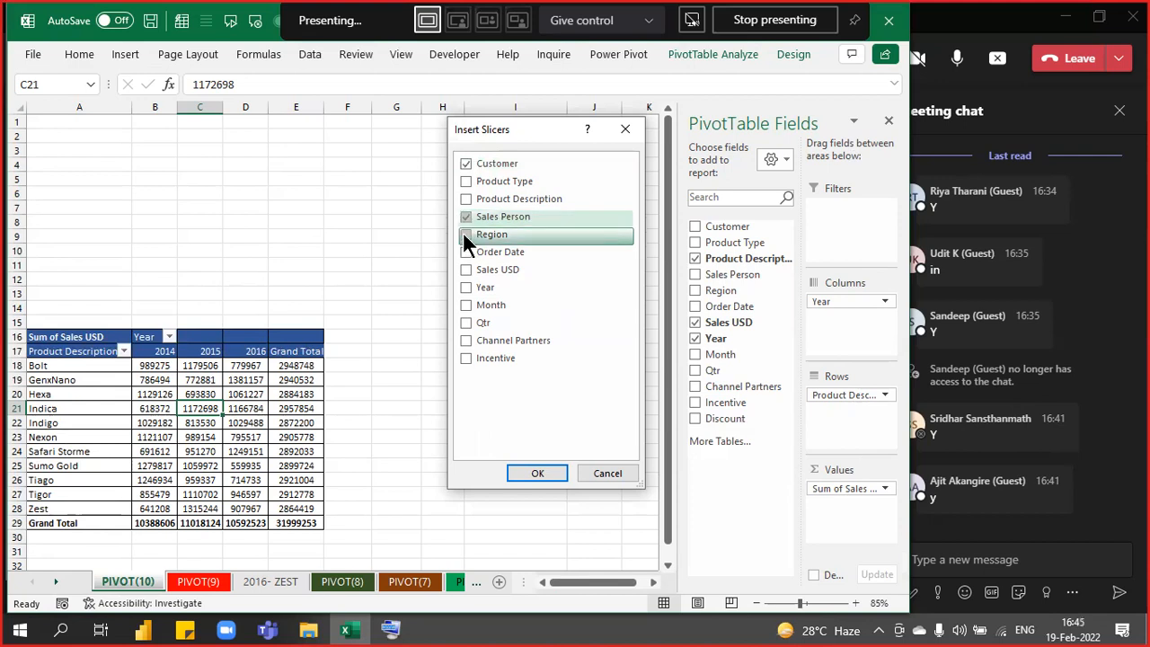
left_click(465, 235)
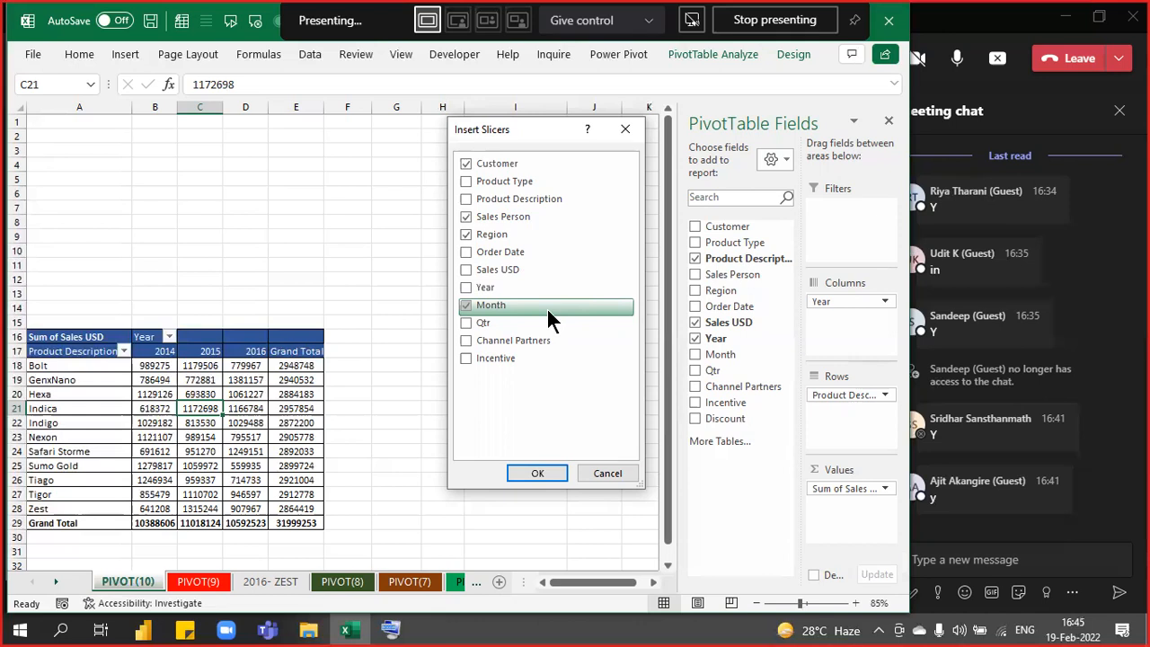
left_click(537, 474)
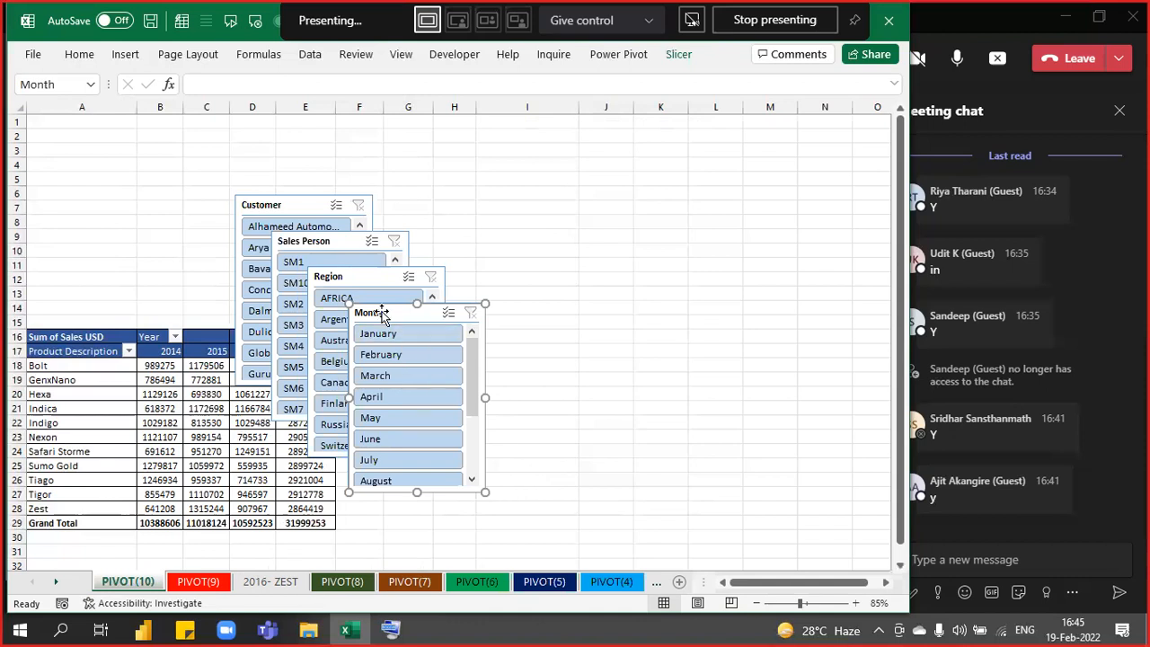
key("ctrl")
key("ctrl")
key("ctrl")
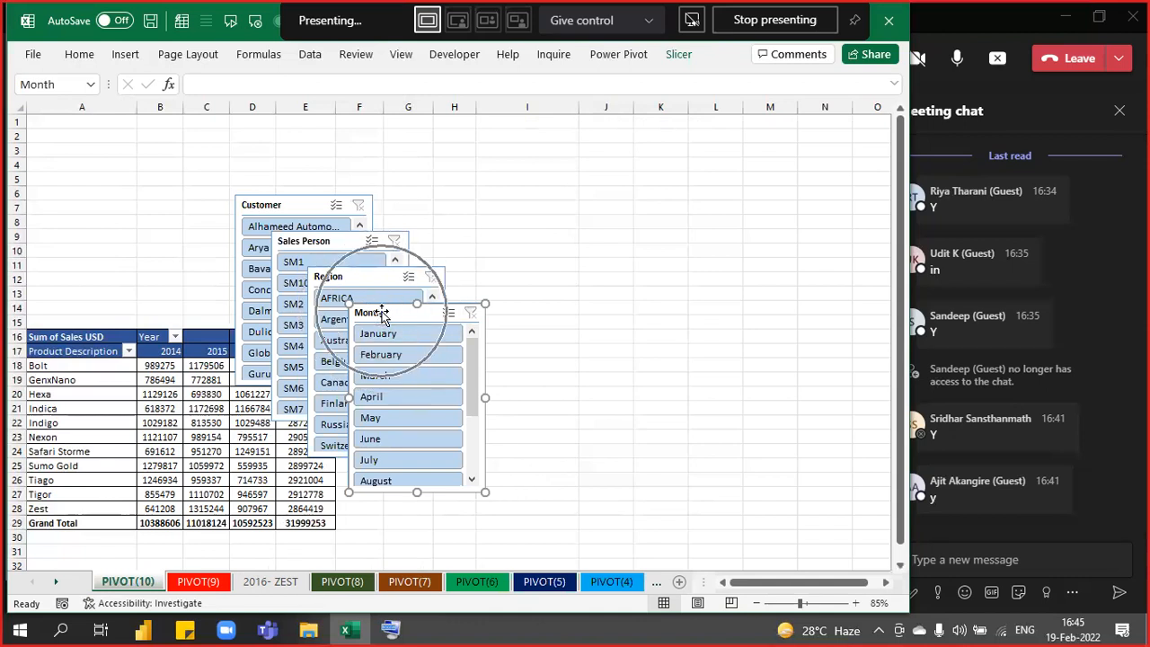
key("ctrl")
key("ctrl")
key("ctrl")
key("ctrl")
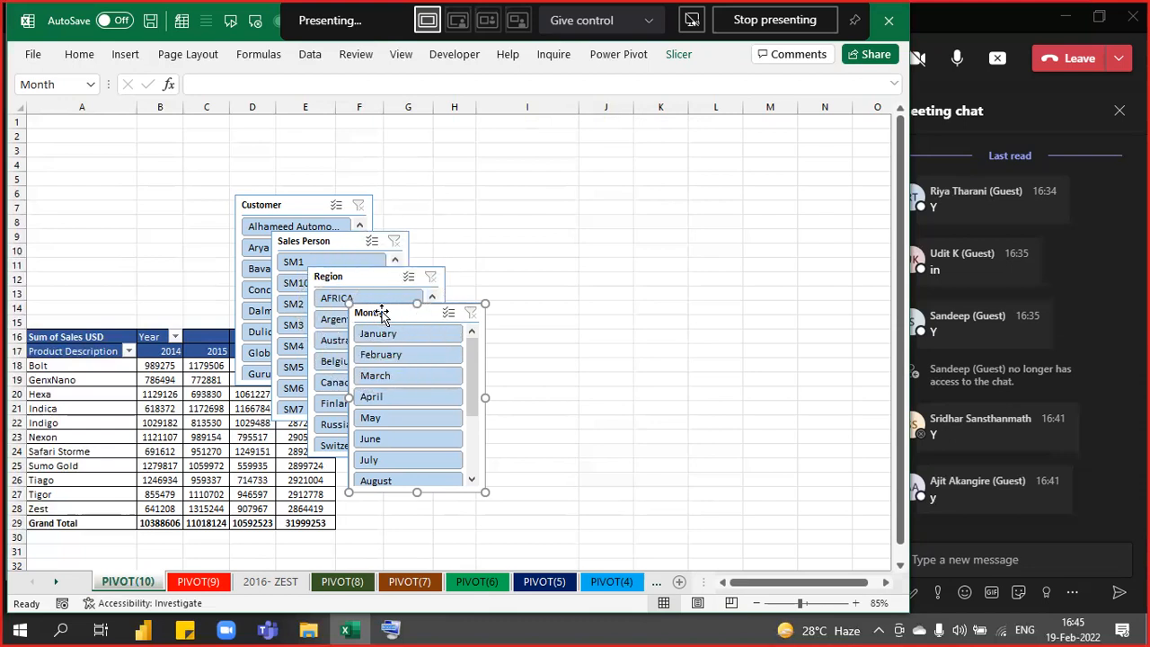
Arrange the slicers side by side in the blank rows above the pivot table, ordered Sales Person, Month, Region, Customer.
left_click_drag(381, 312, 477, 131)
left_click_drag(303, 244, 61, 125)
left_click_drag(279, 205, 705, 177)
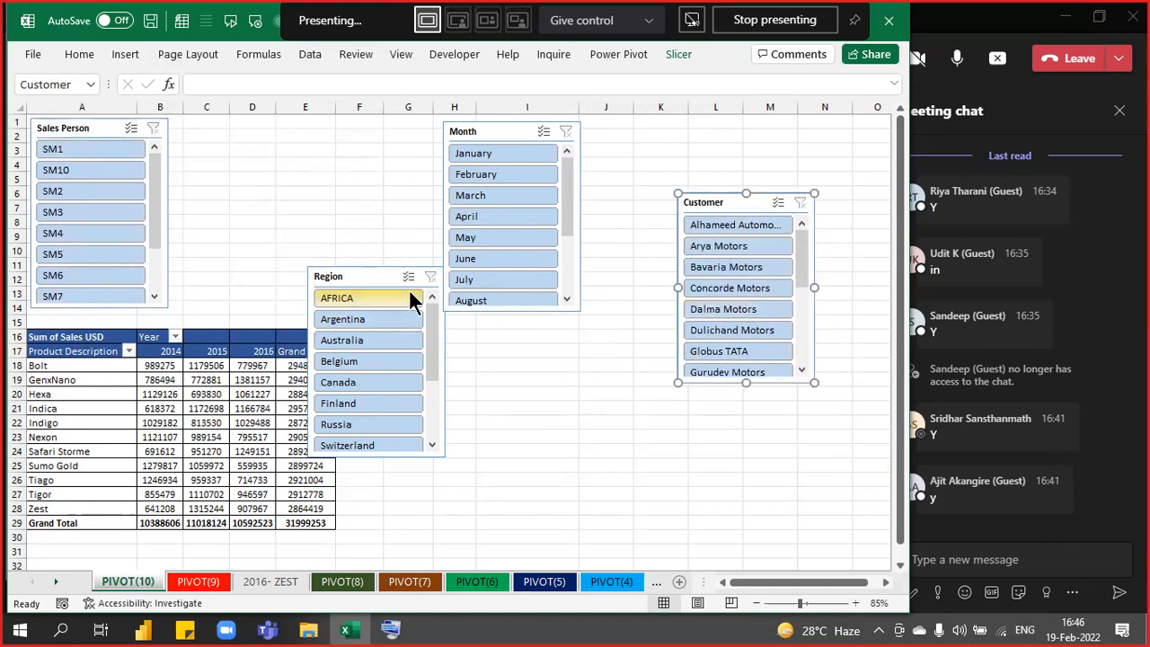
left_click_drag(467, 131, 199, 123)
left_click_drag(348, 279, 350, 132)
left_click_drag(737, 203, 515, 129)
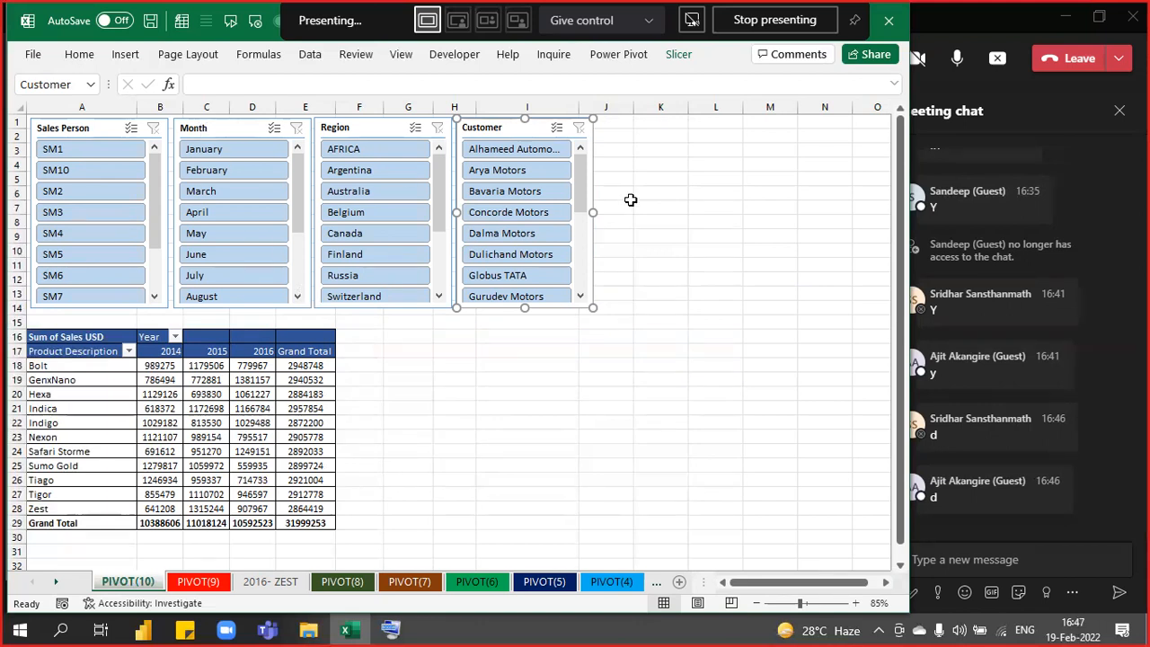
Apply the dark orange slicer style to the Customer slicer.
key("ctrl+F1")
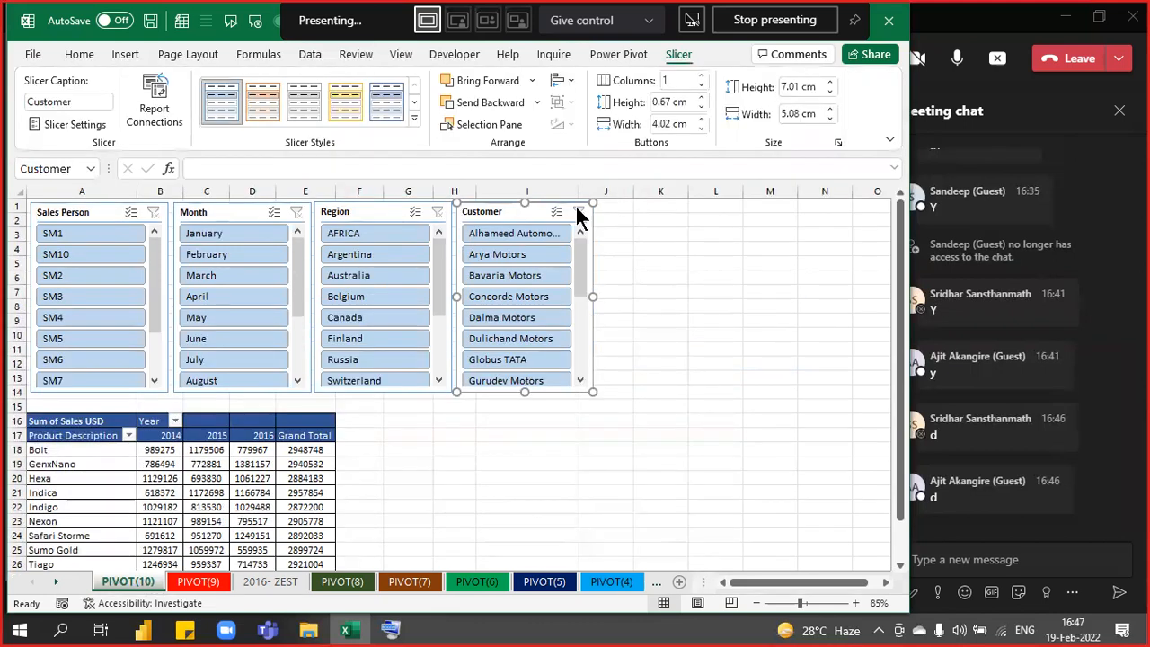
left_click(677, 53)
left_click(328, 98)
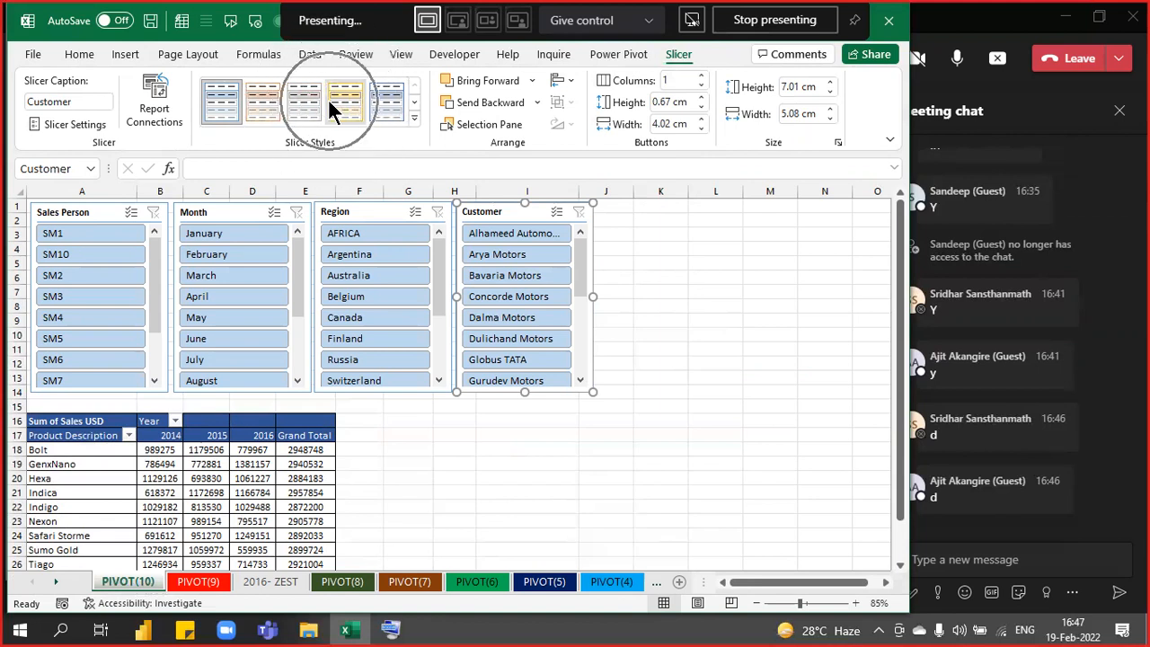
left_click(413, 118)
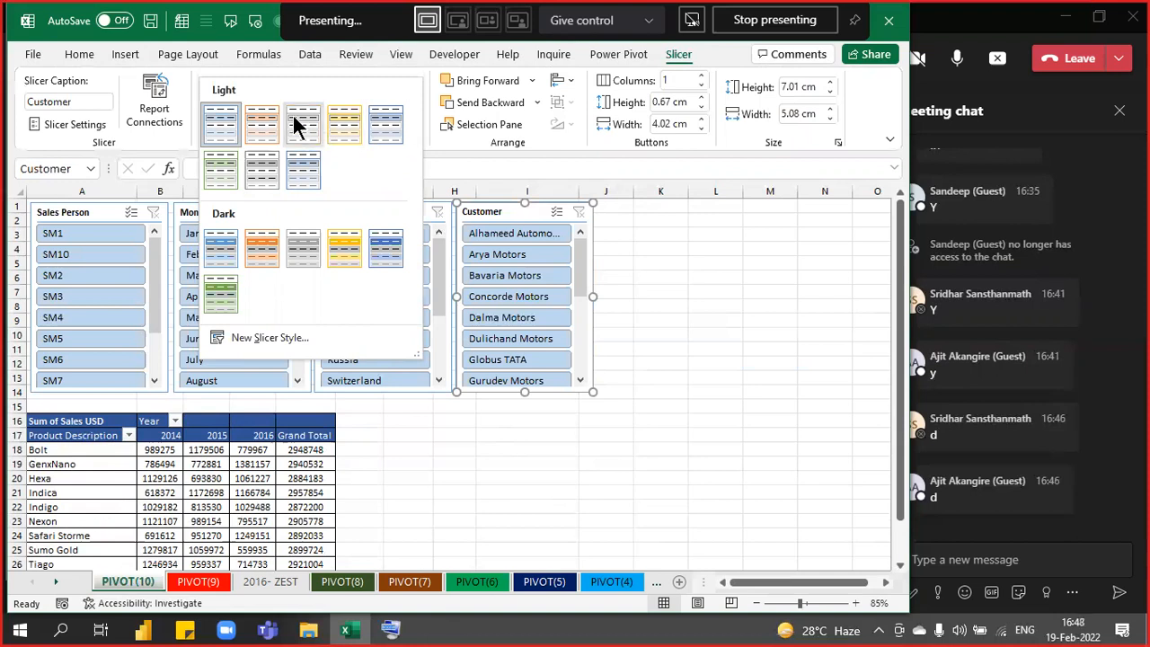
left_click(265, 250)
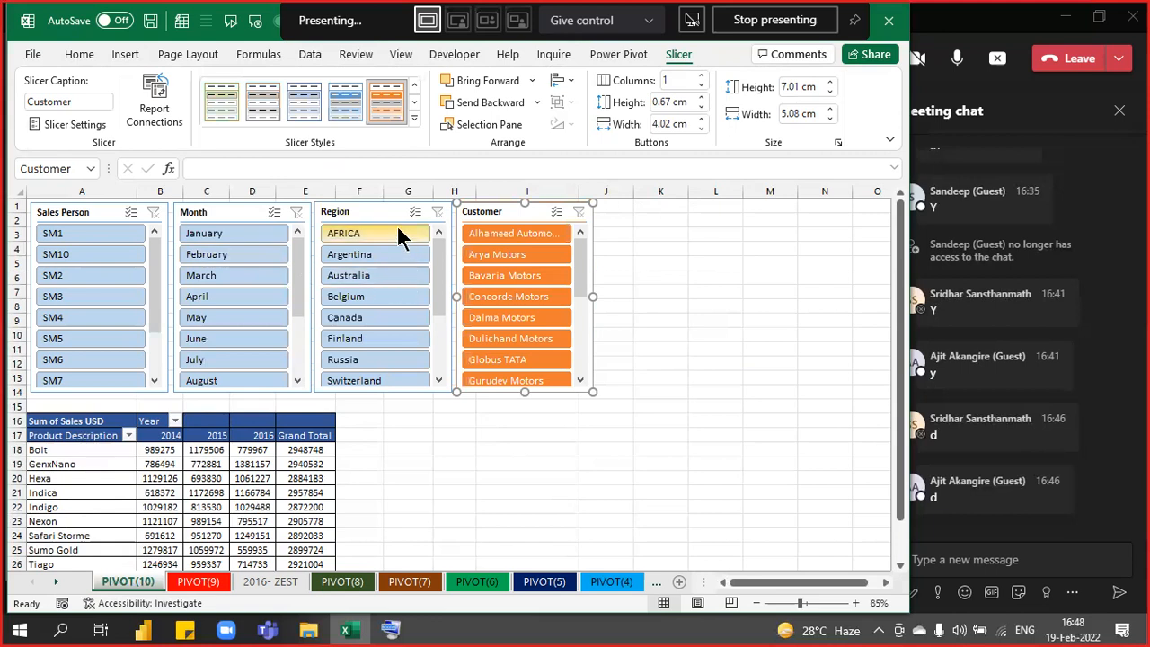
Apply the dark green style to the Region slicer and the darker of the dark blue styles to the Month slicer.
left_click(377, 213)
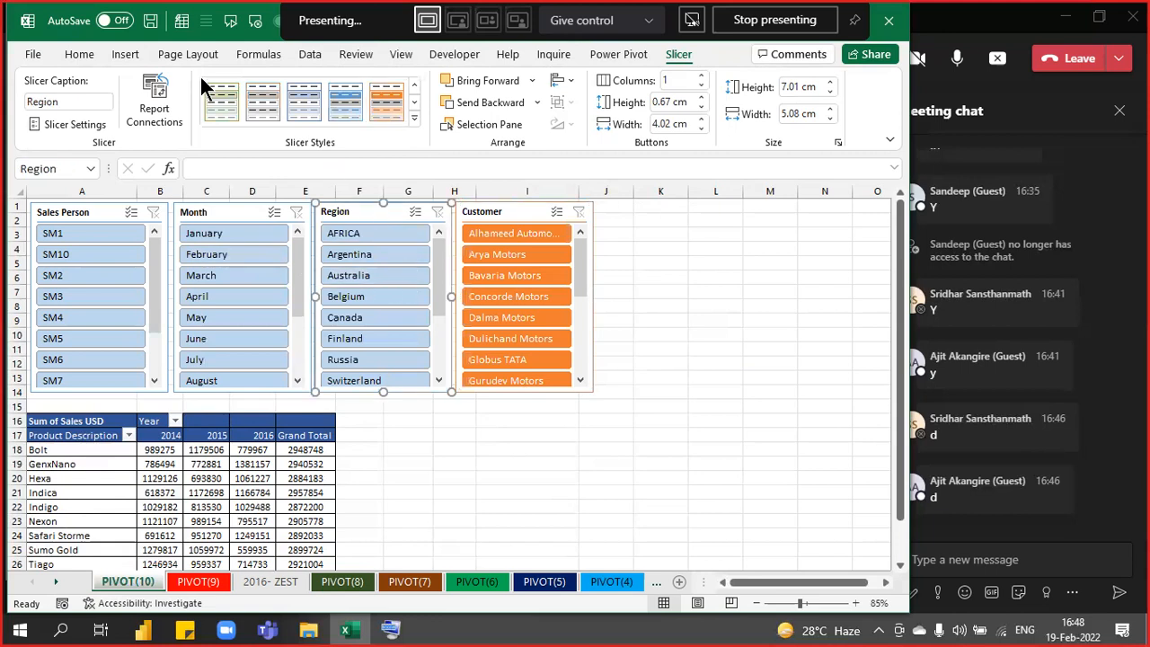
left_click(414, 117)
left_click(220, 292)
left_click(216, 208)
left_click(306, 98)
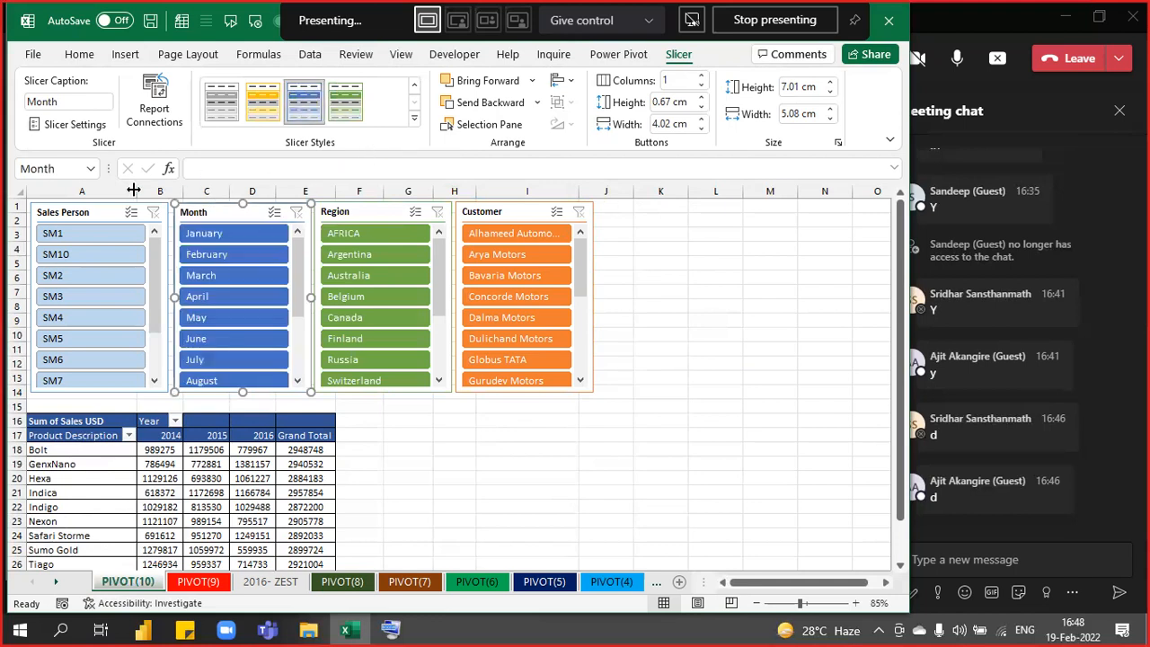
Apply the last light blue slicer style to the Sales Person slicer and deselect it.
left_click(94, 216)
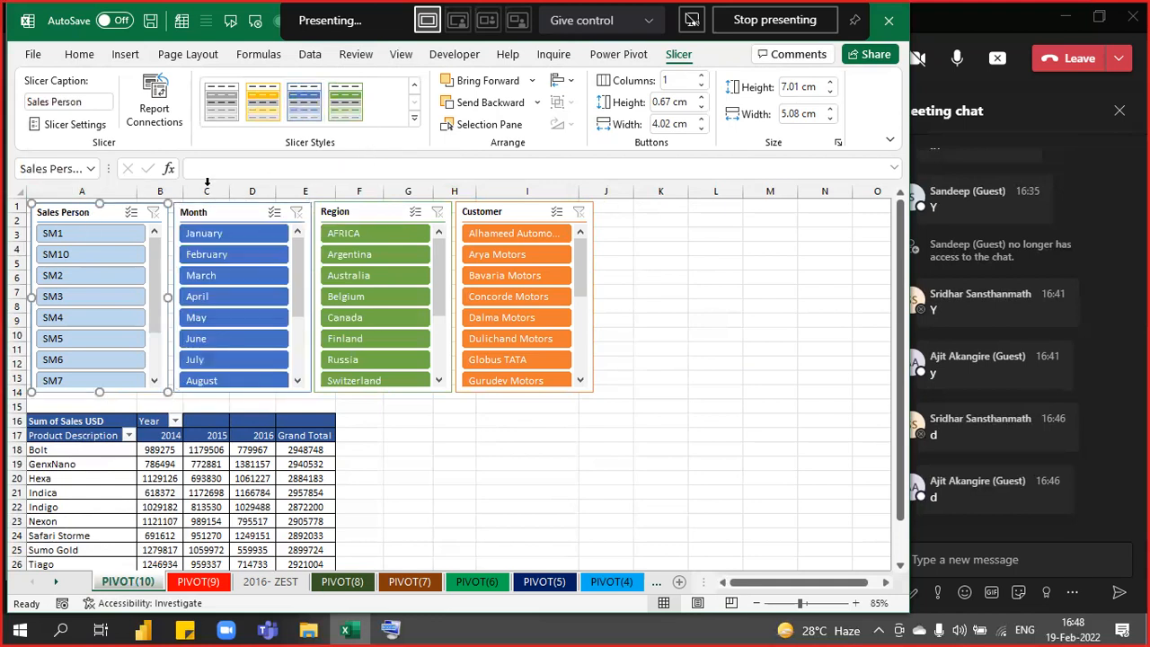
left_click(414, 116)
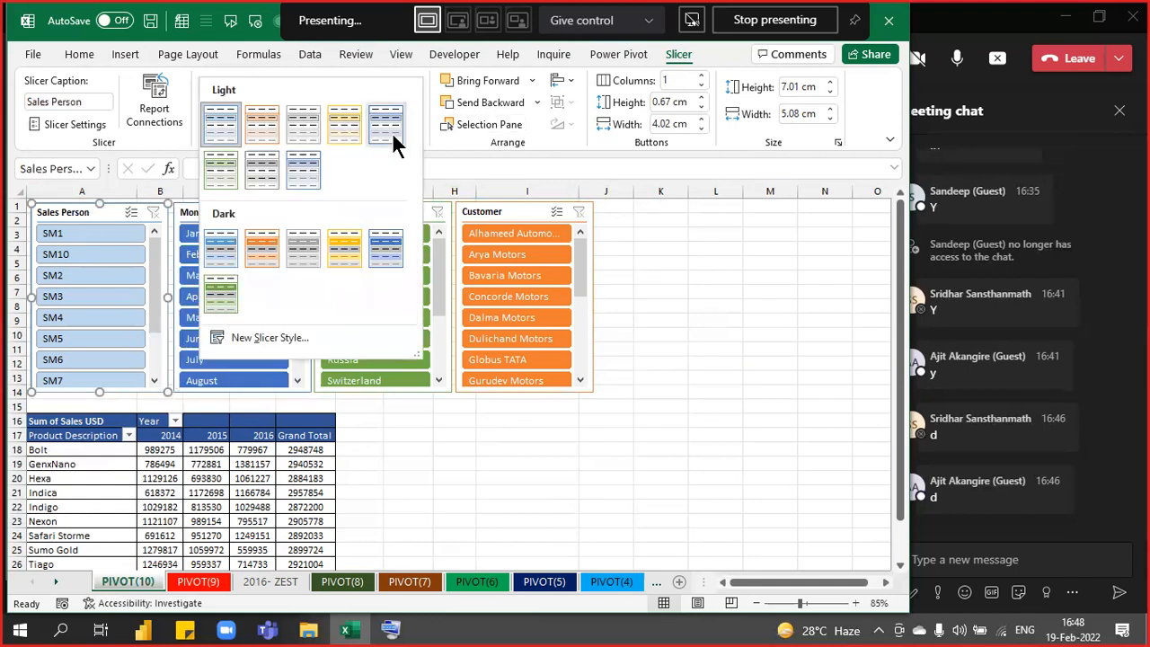
left_click(306, 170)
left_click(690, 317)
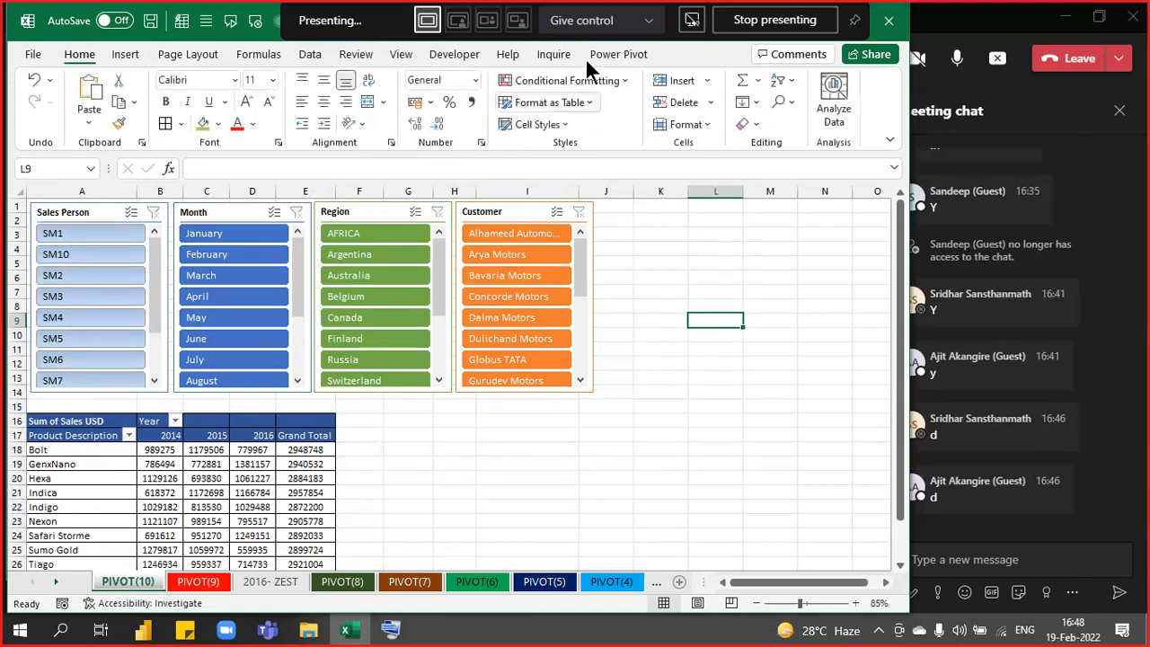
Arrange the Customer slicer's buttons in 6 columns and widen the slicer to about 14.2 cm.
left_click(481, 211)
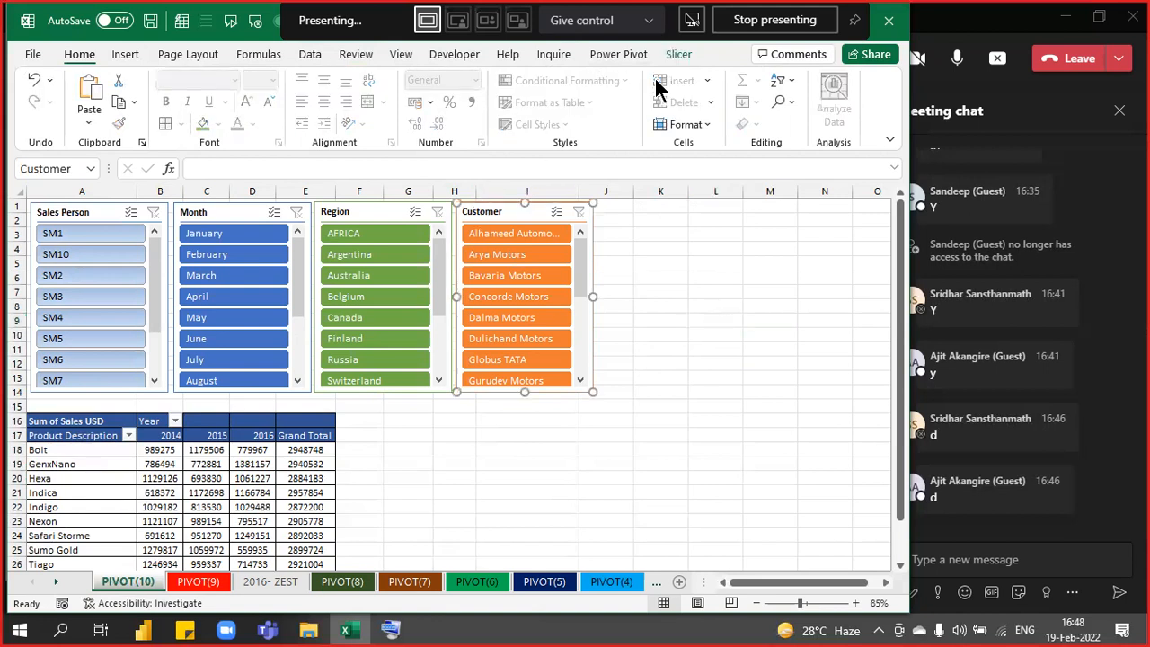
left_click(679, 54)
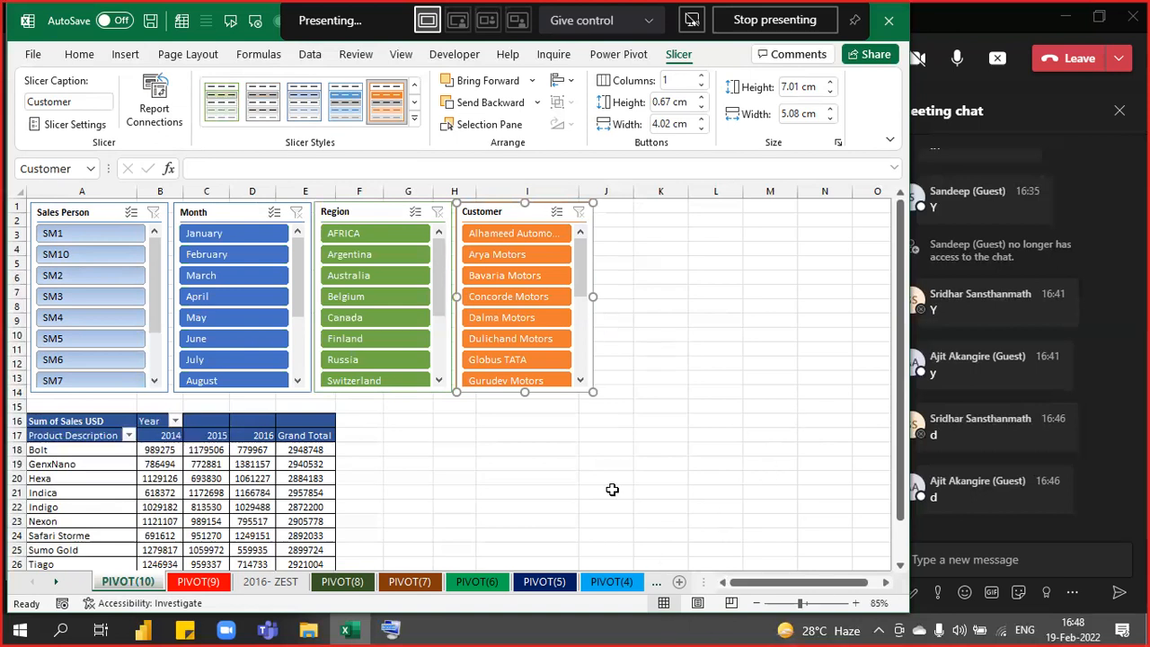
scroll(575, 266, "down", 1)
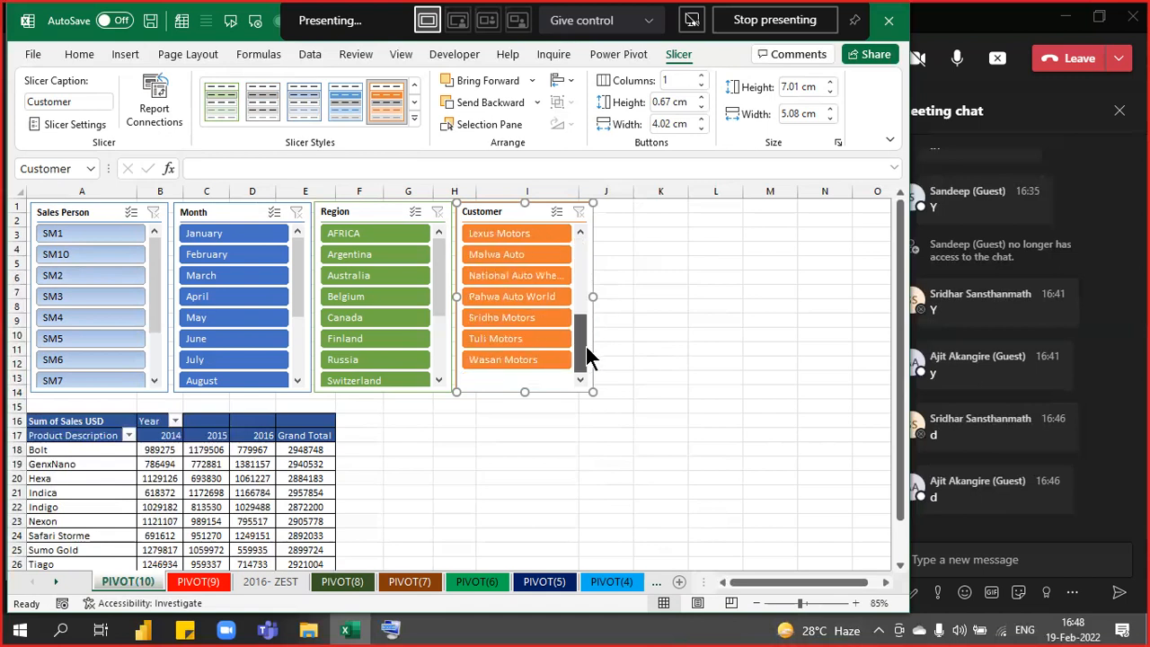
left_click_drag(568, 336, 572, 232)
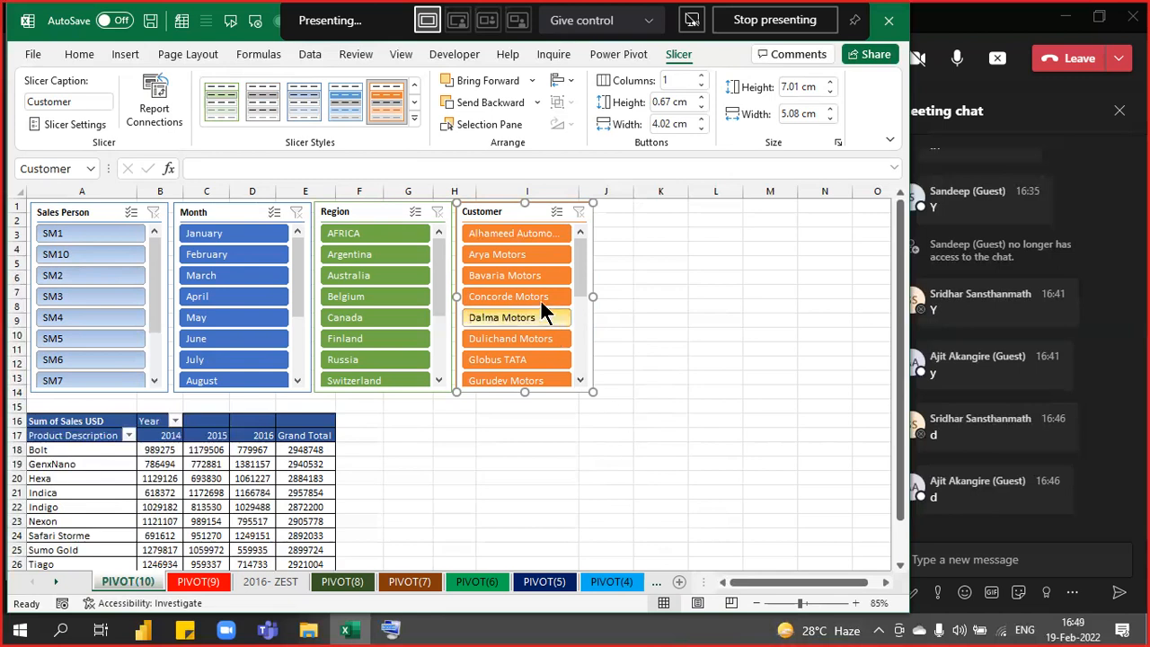
left_click(701, 77)
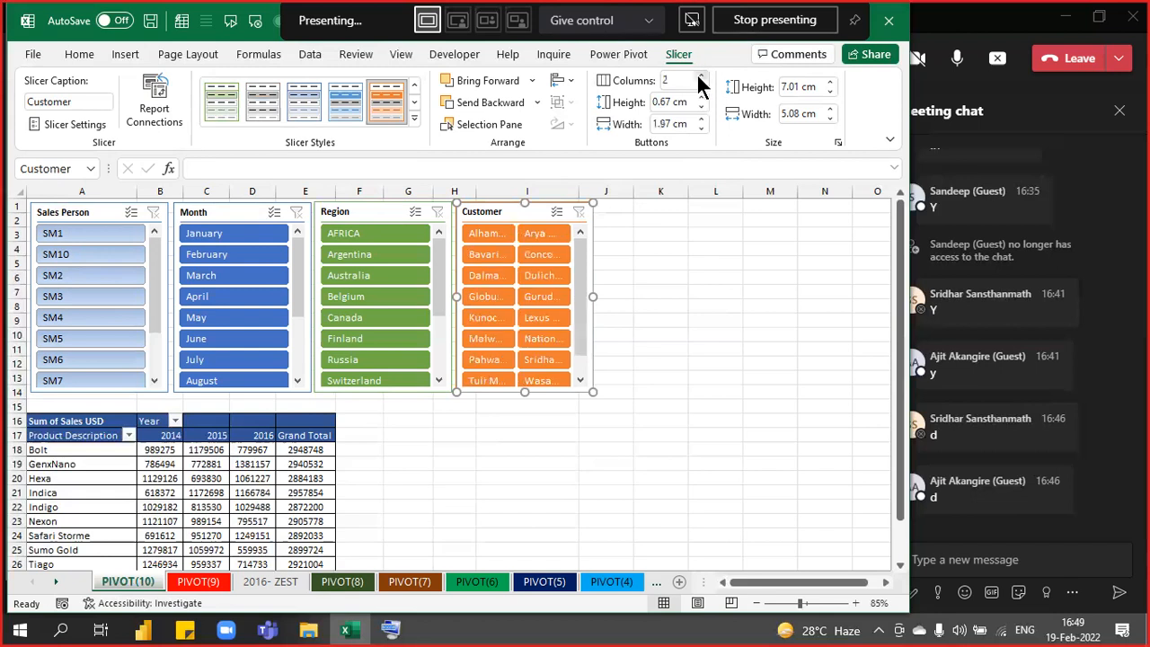
left_click(701, 76)
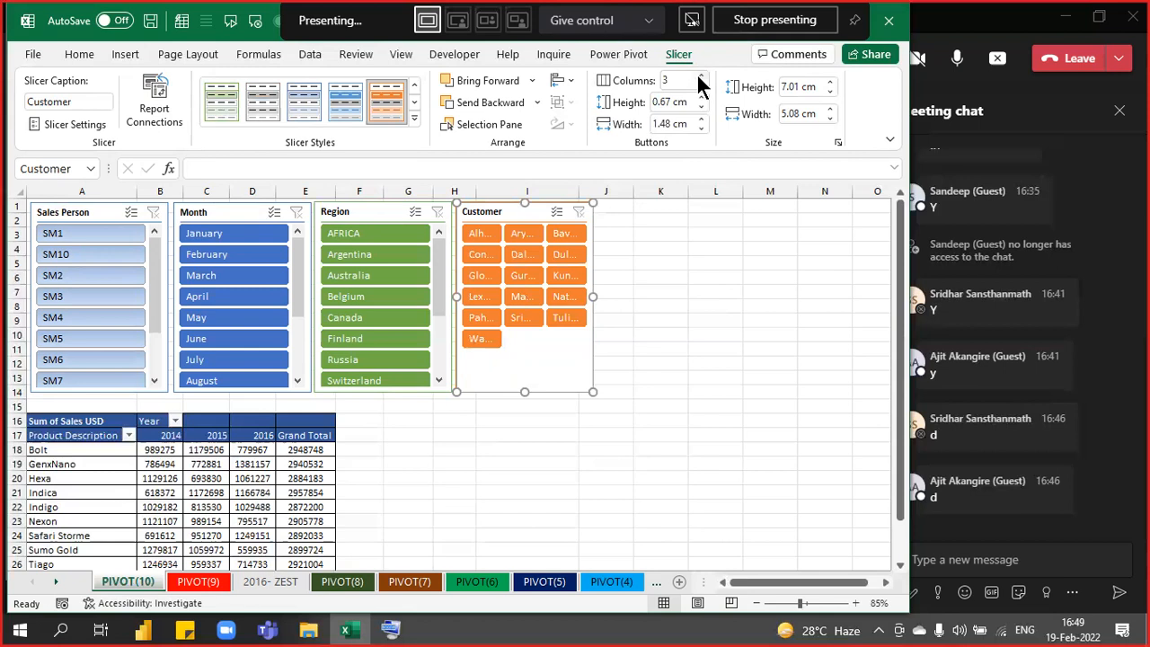
left_click(702, 76)
left_click(702, 76)
left_click(702, 76)
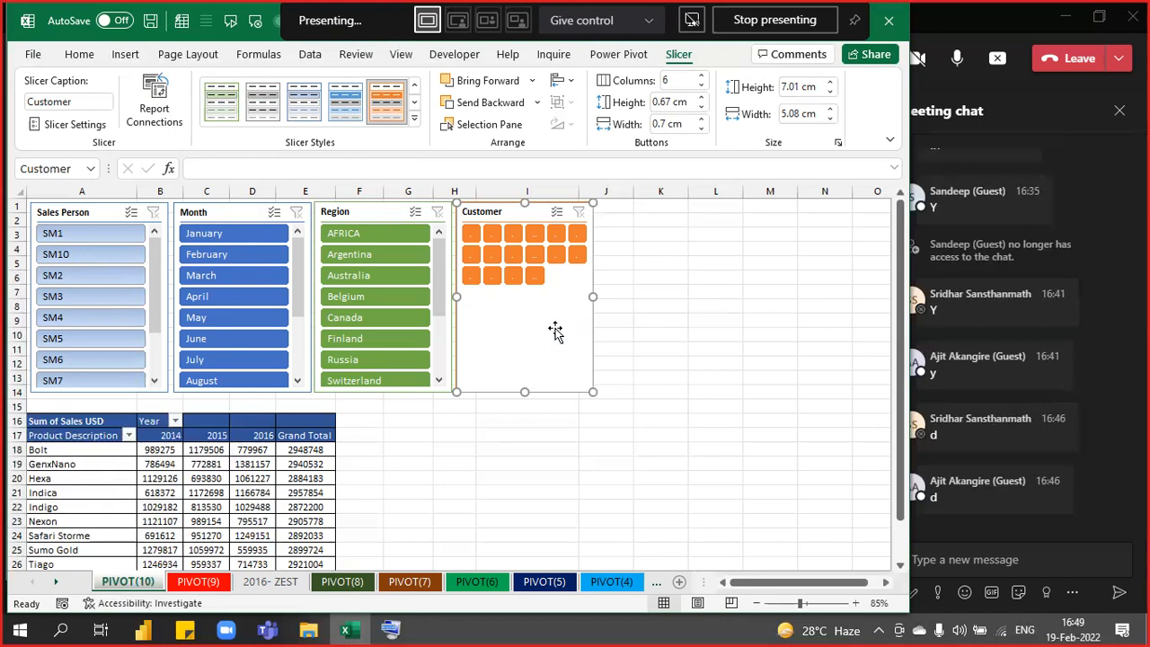
left_click_drag(591, 297, 840, 367)
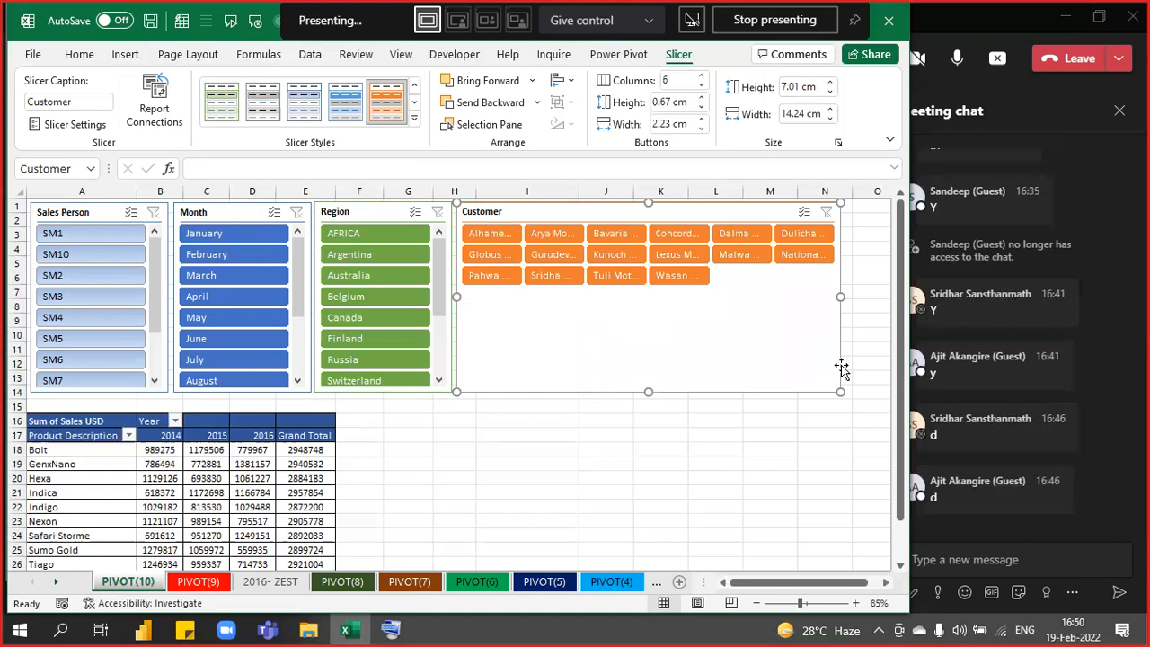
left_click(1051, 29)
left_click(1066, 17)
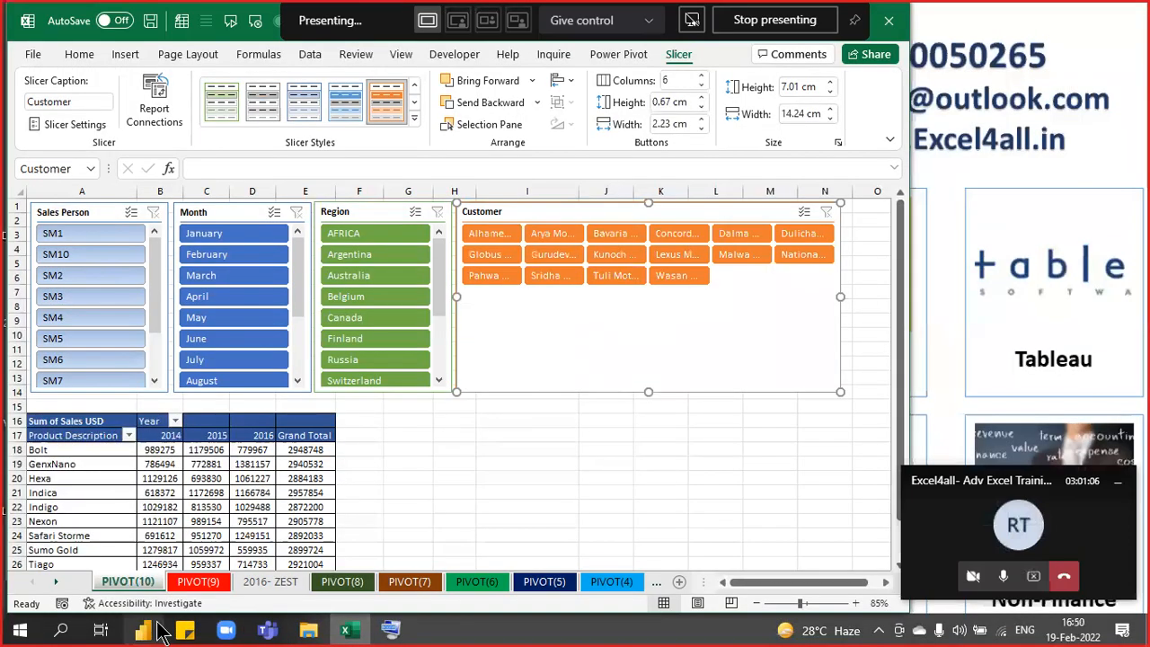
left_click(266, 626)
left_click(196, 555)
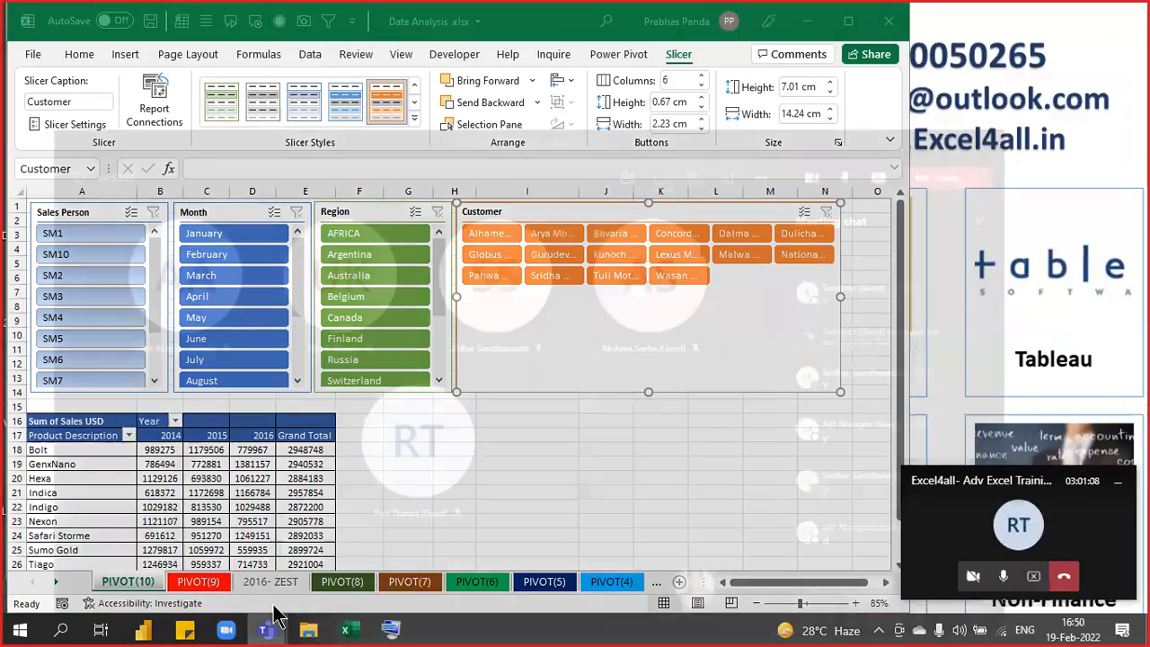
left_click(344, 631)
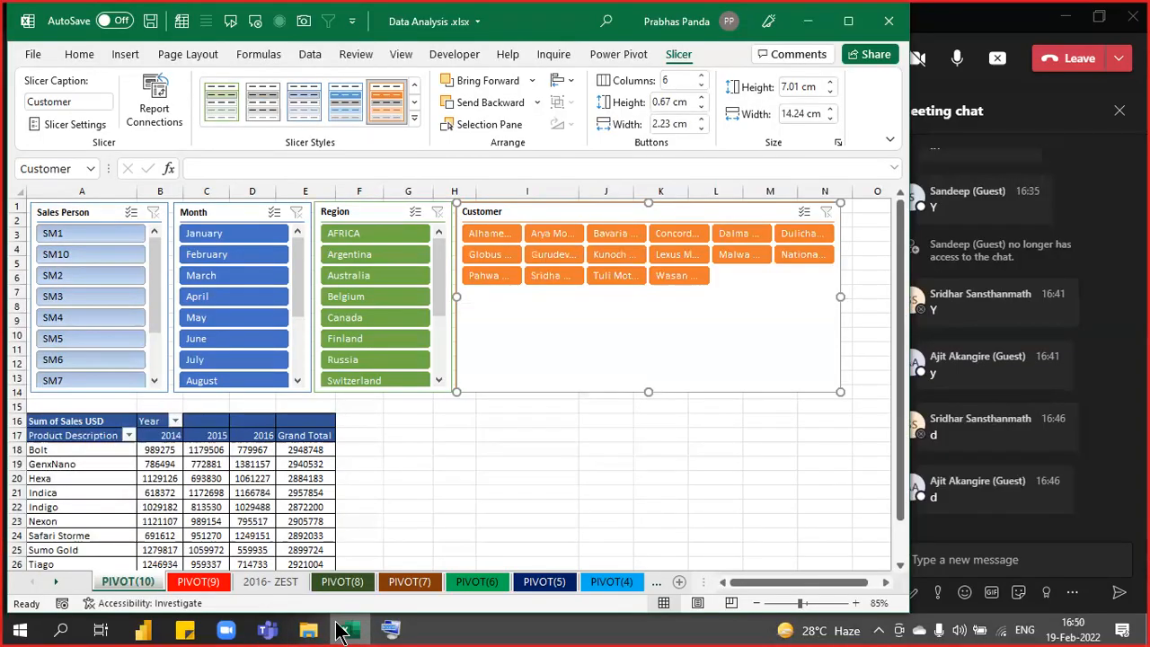
Maximize the workbook window and widen the Customer slicer to about 20.9 cm.
left_click(848, 21)
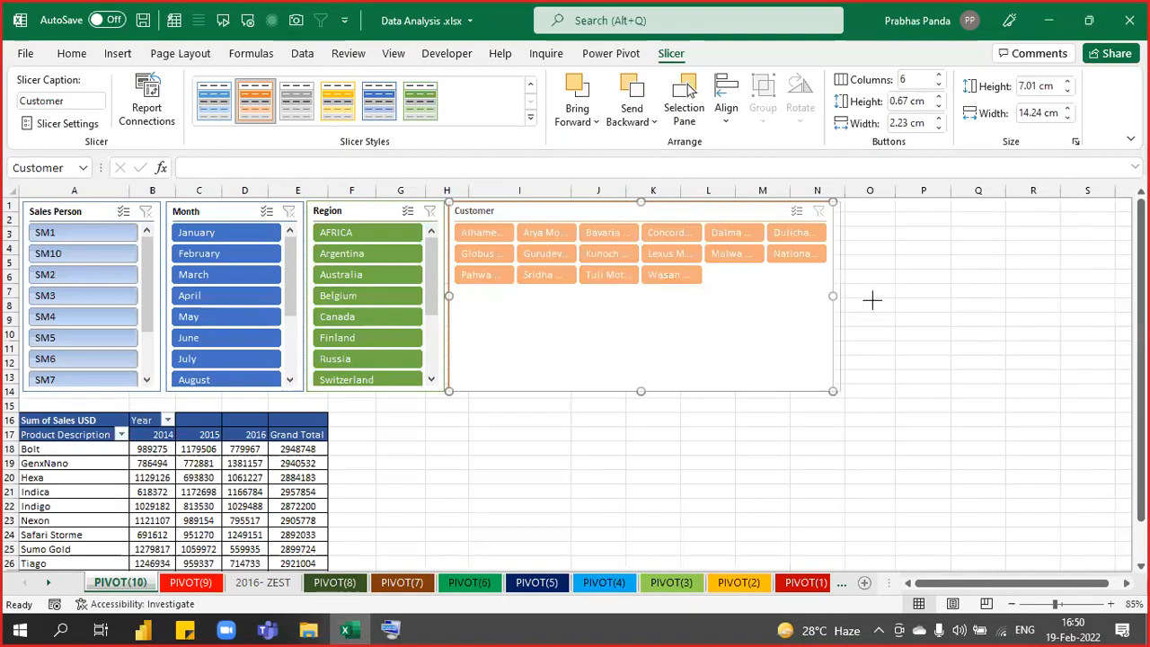
left_click_drag(980, 301, 1014, 300)
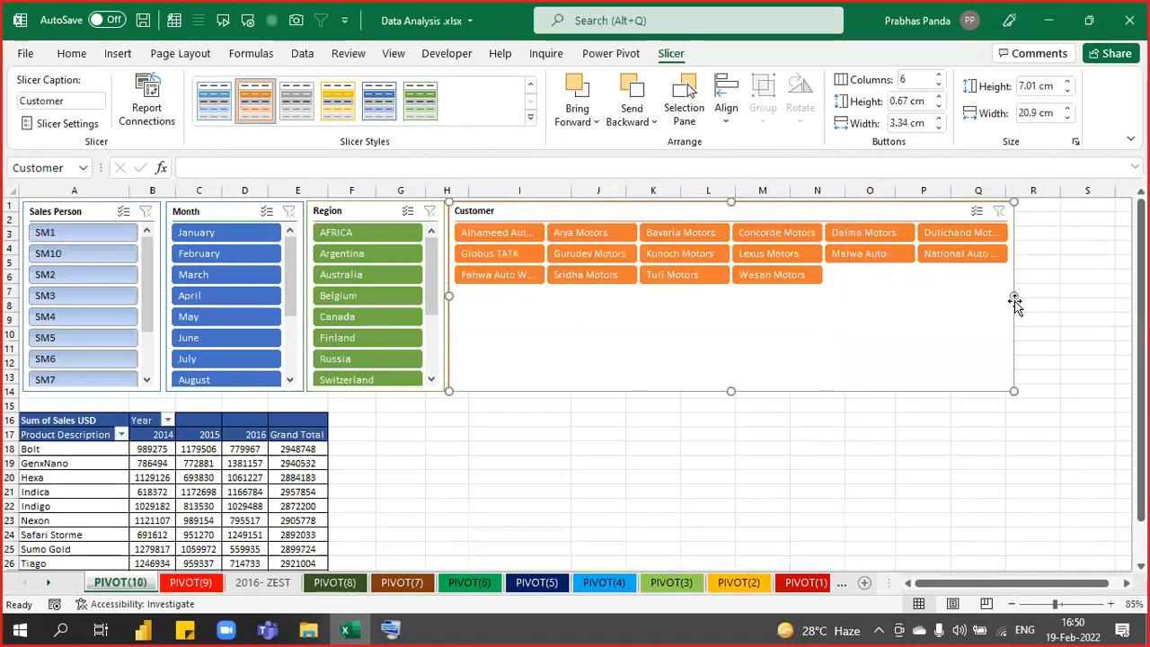
Set the Region, Month and Sales Person slicers to 3 columns each.
left_click(355, 210)
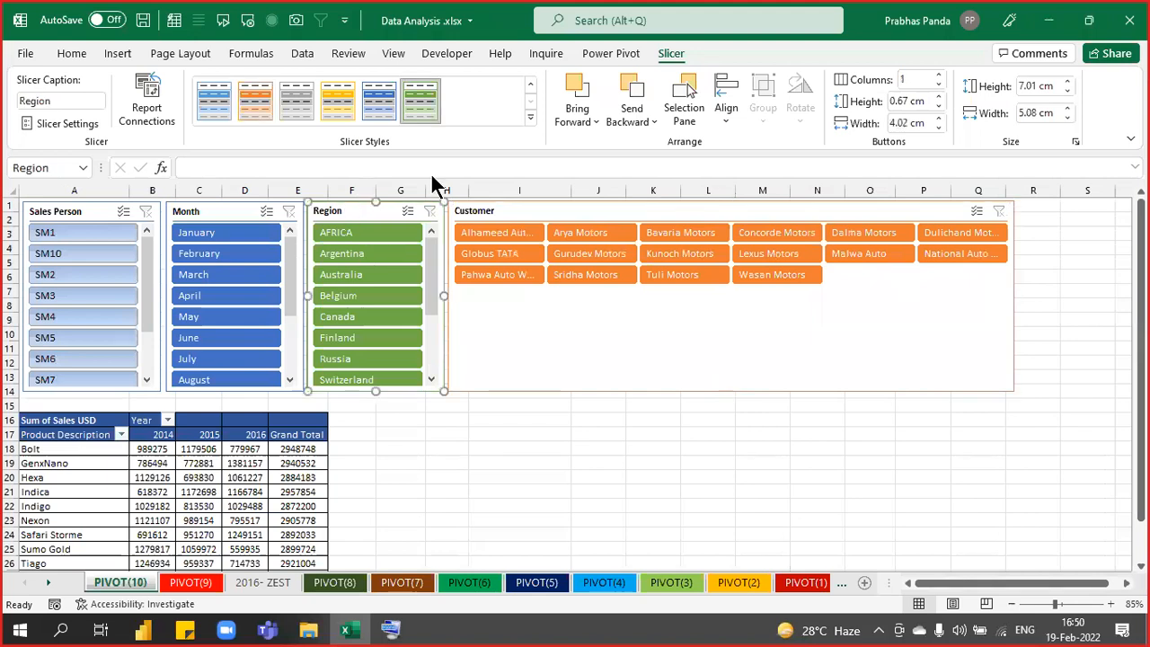
left_click(939, 75)
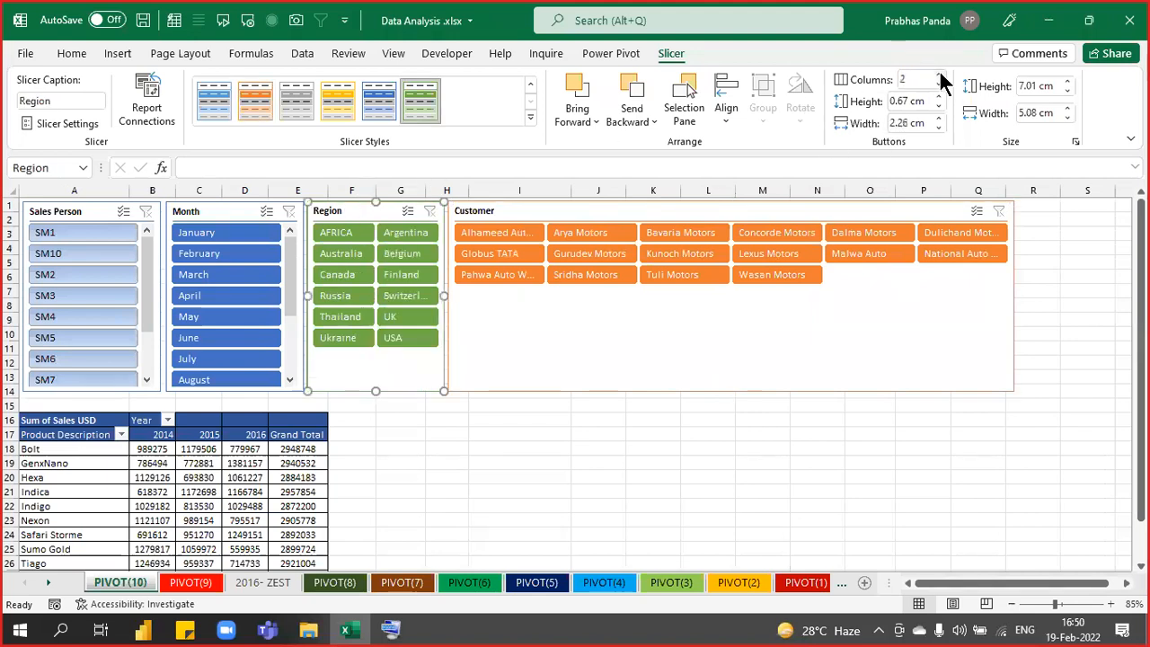
left_click(940, 76)
left_click(192, 210)
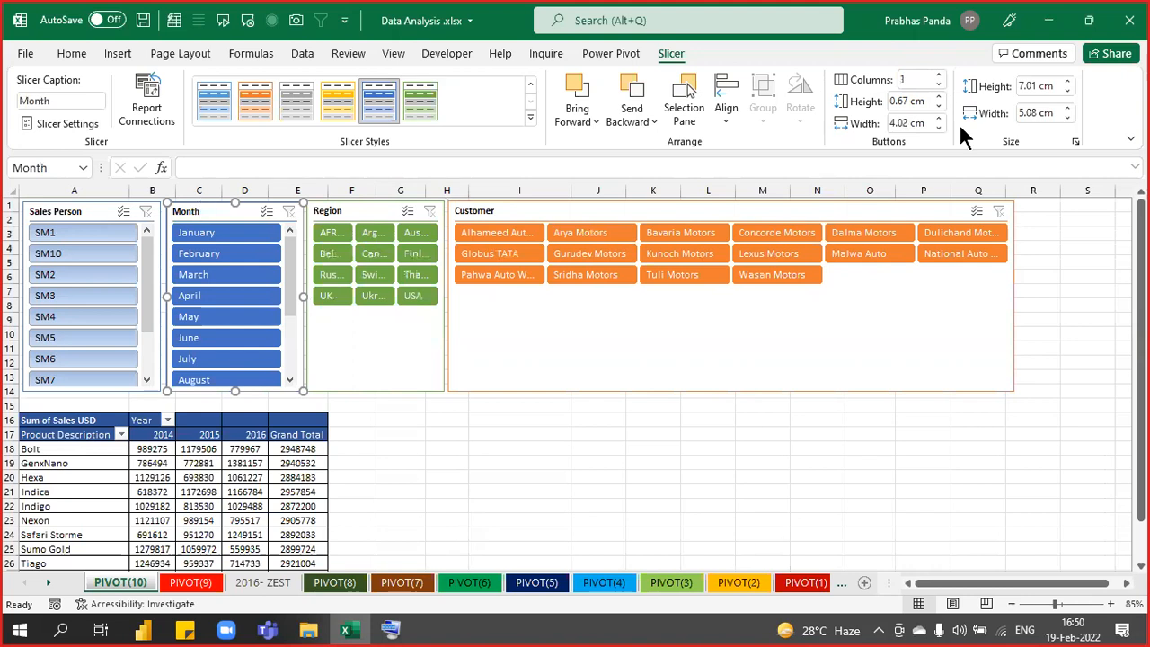
left_click(939, 76)
left_click(938, 76)
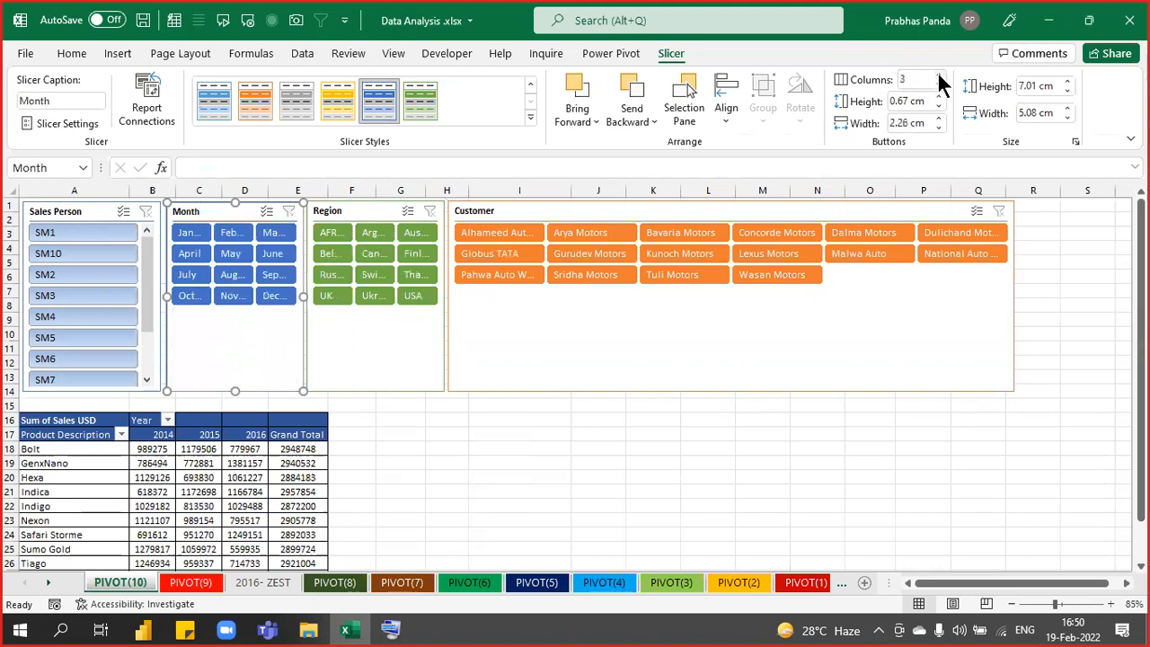
left_click(35, 223)
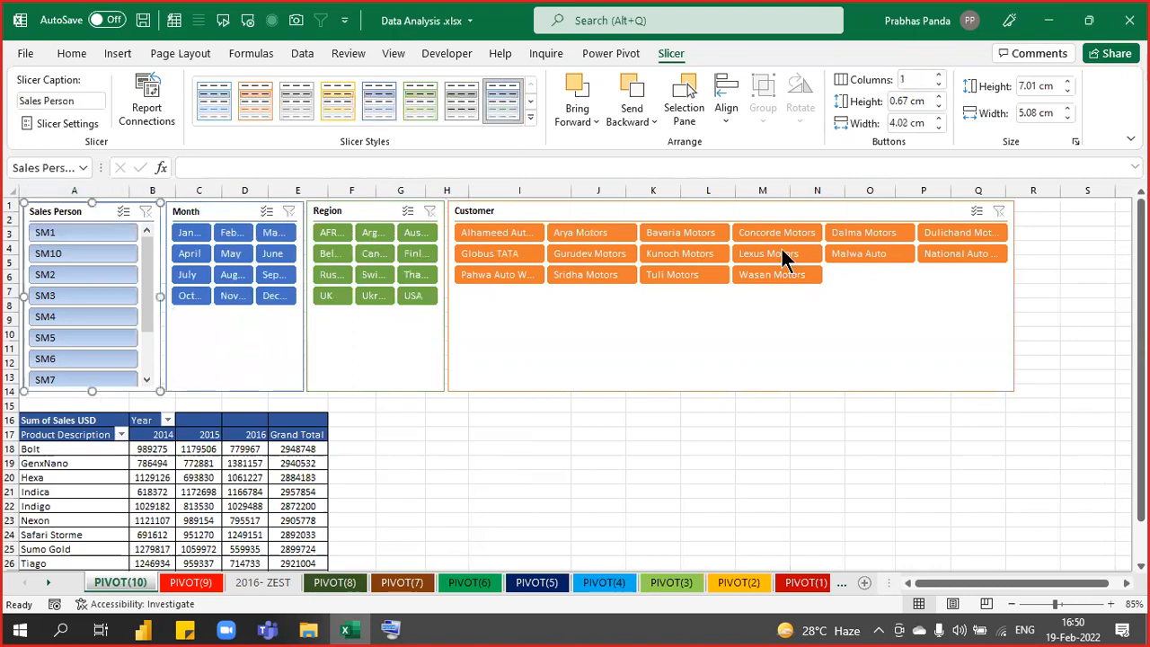
left_click(935, 75)
left_click(935, 76)
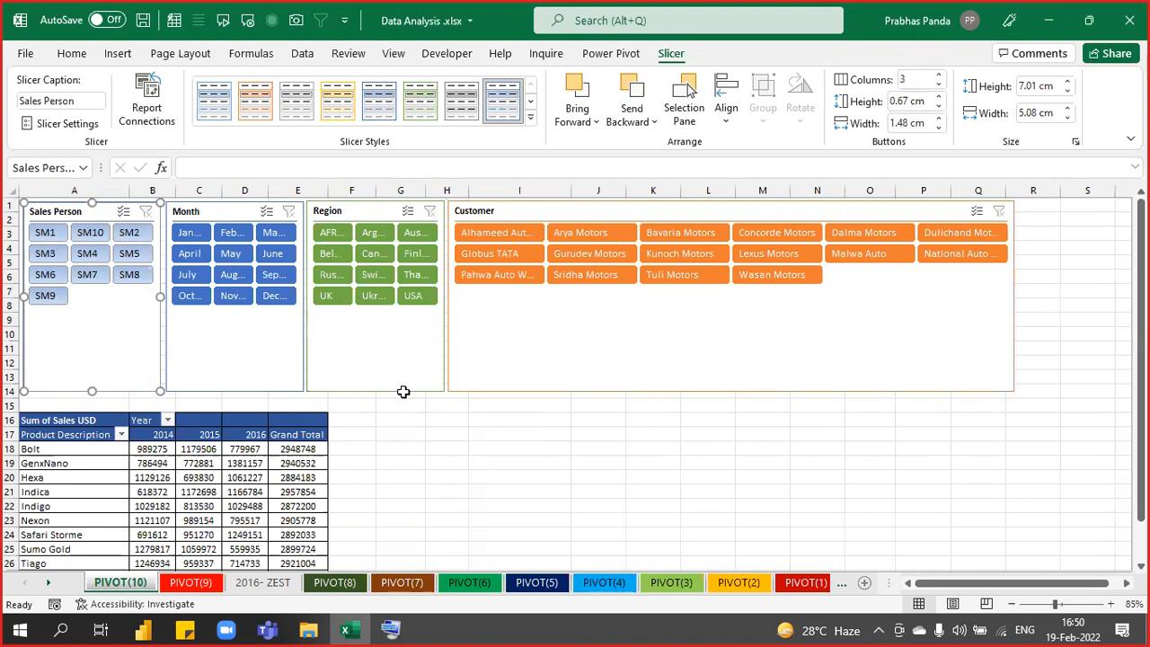
Narrow the Customer slicer to about 19.8 cm and widen the Region slicer to about 8.2 cm, keeping the two side by side.
left_click(983, 300)
left_click_drag(1015, 293, 1069, 277)
left_click(370, 216)
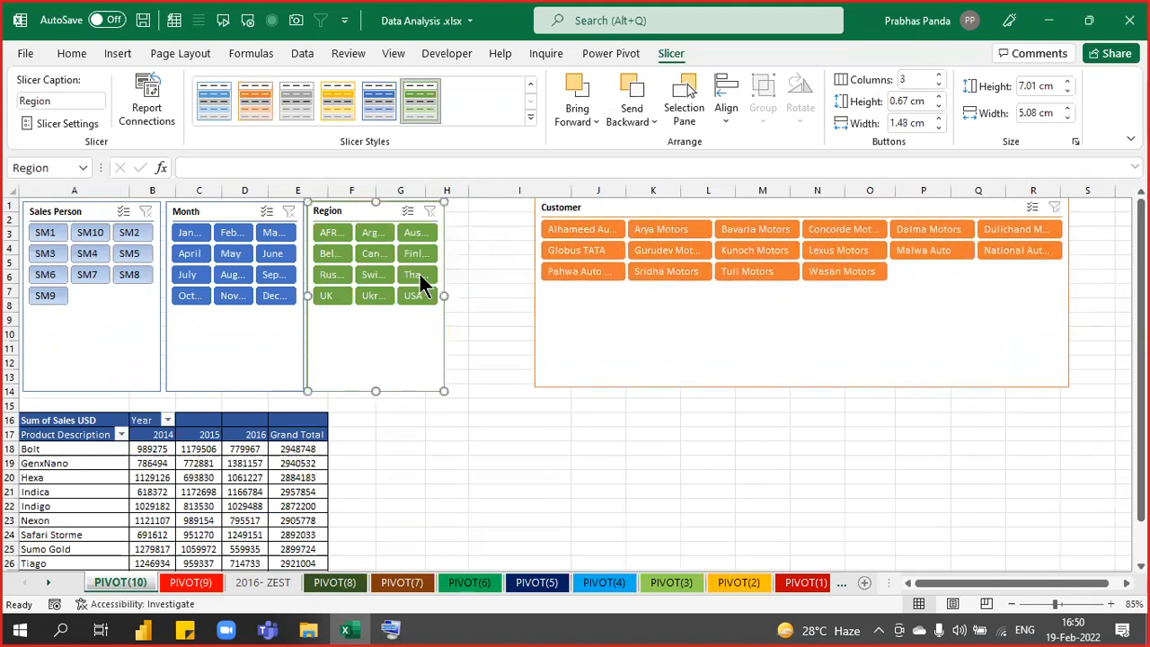
left_click_drag(444, 295, 528, 296)
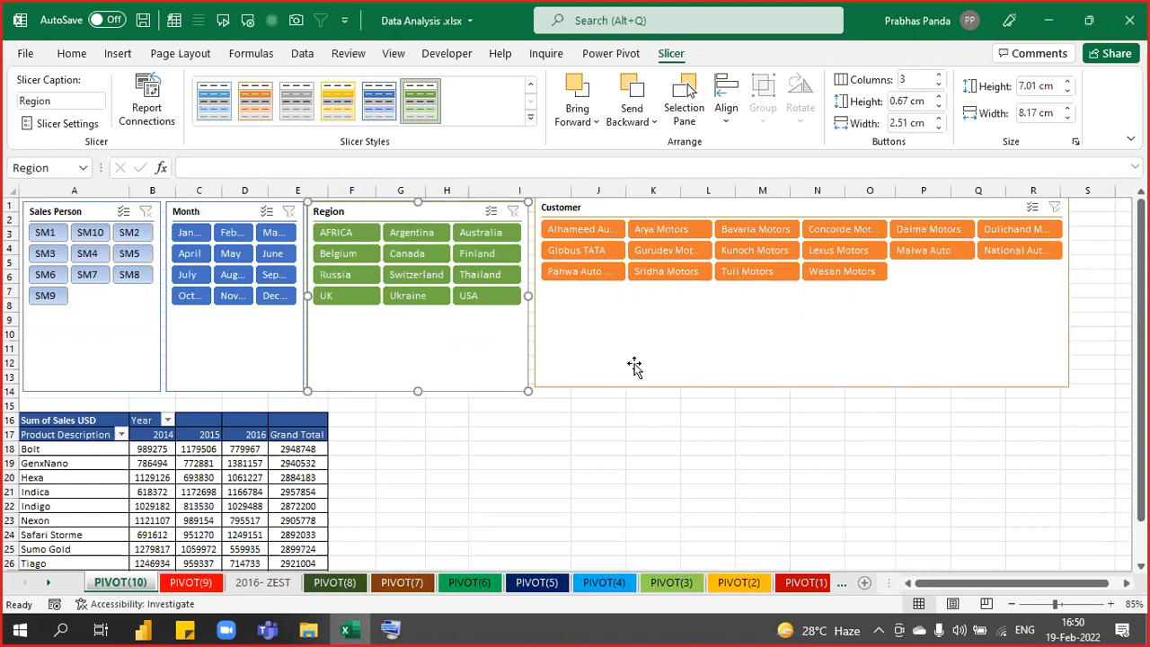
left_click_drag(665, 376, 662, 379)
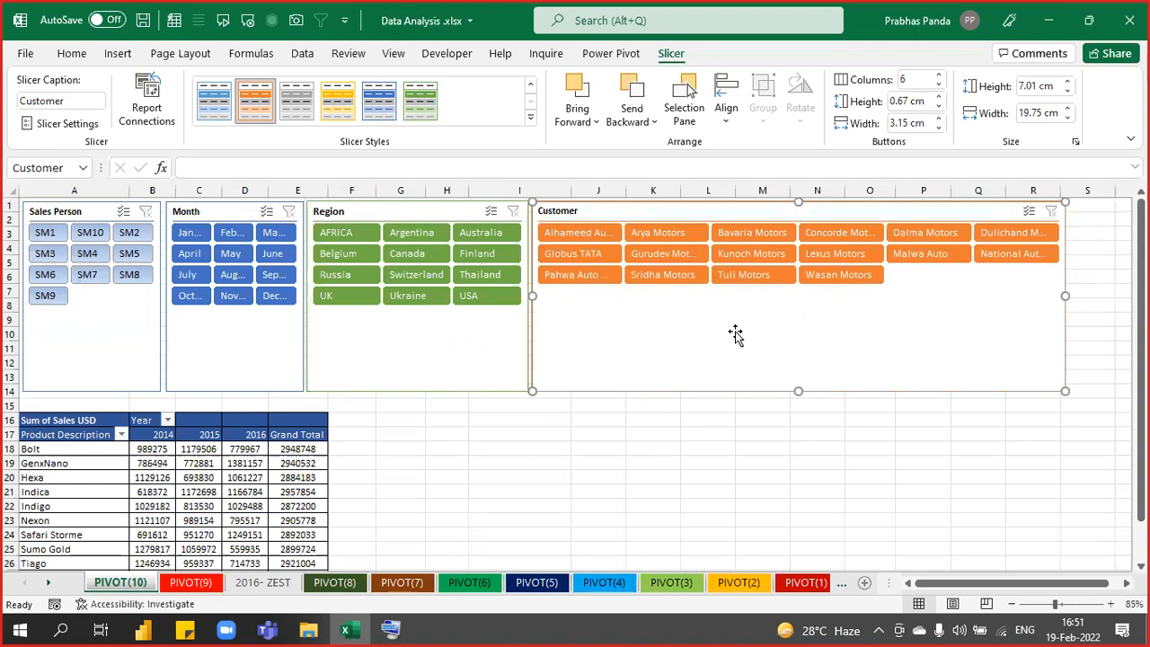
Trim the empty space by reducing the Customer slicer's height to about 3.5 cm and the Region slicer's to about 4.1 cm.
left_click_drag(798, 389, 799, 296)
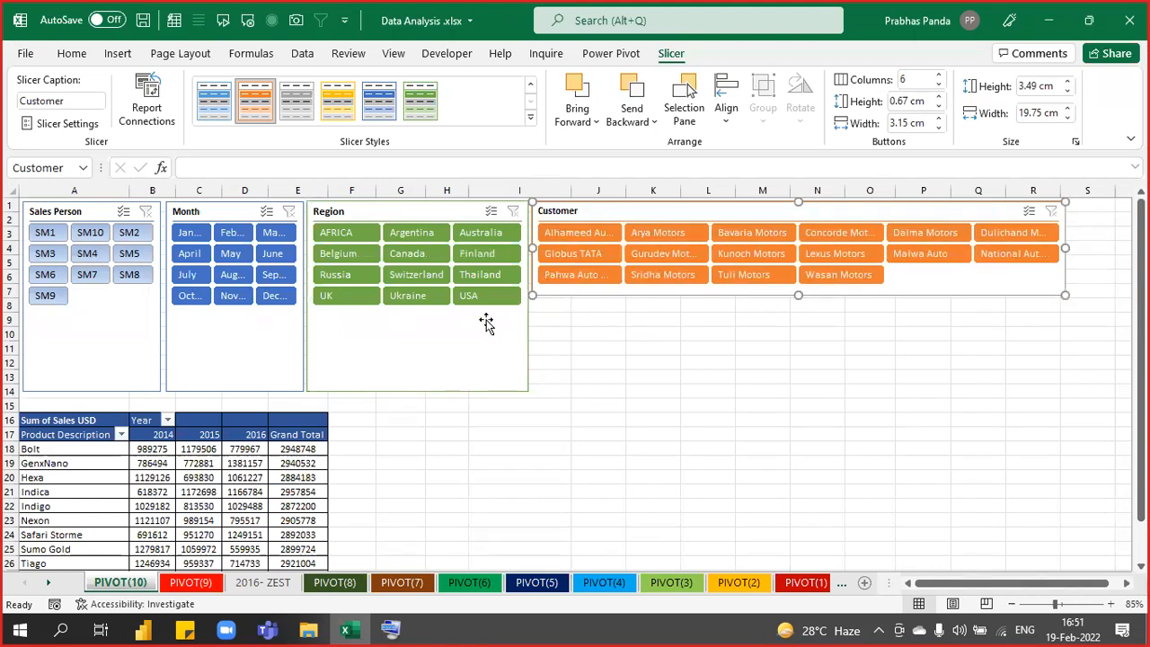
left_click(436, 386)
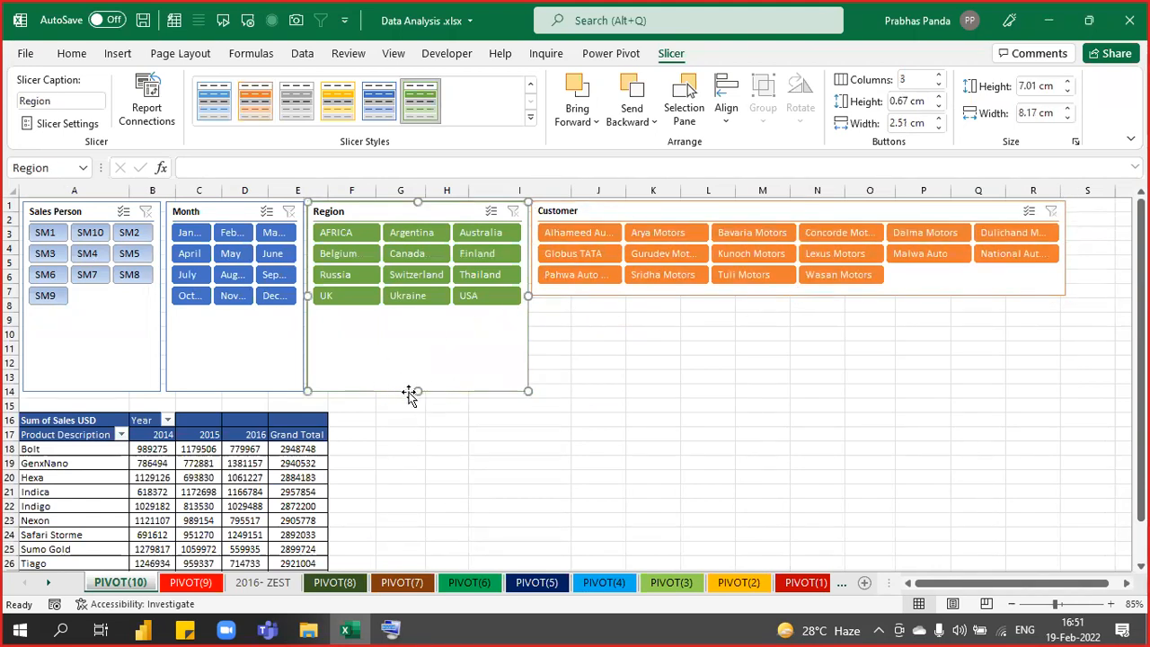
left_click_drag(413, 391, 439, 314)
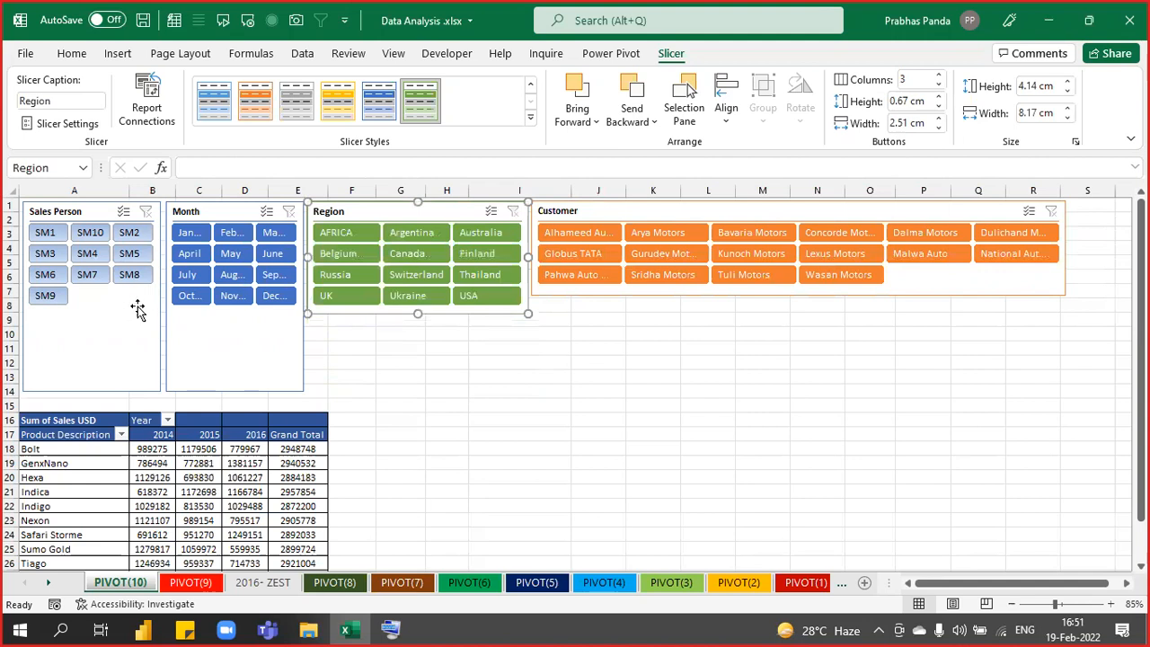
Reduce the Month slicer's height to about 4.1 cm and shorten the Sales Person slicer to match it.
left_click(214, 331)
left_click_drag(235, 395, 255, 312)
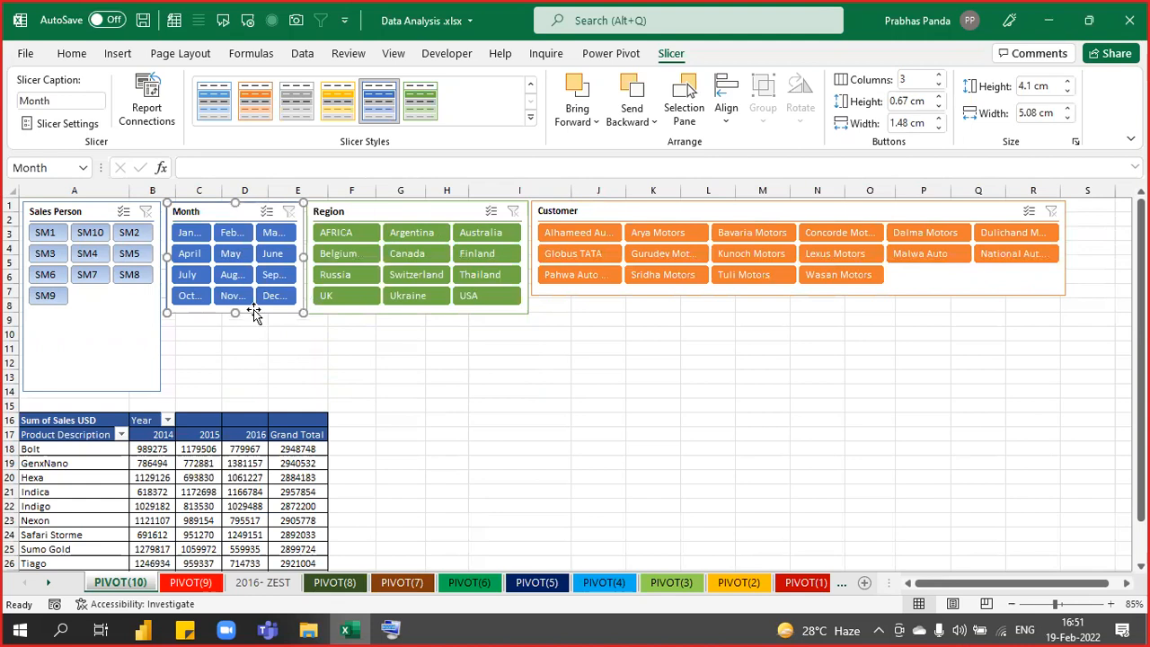
left_click(180, 346)
left_click(168, 346)
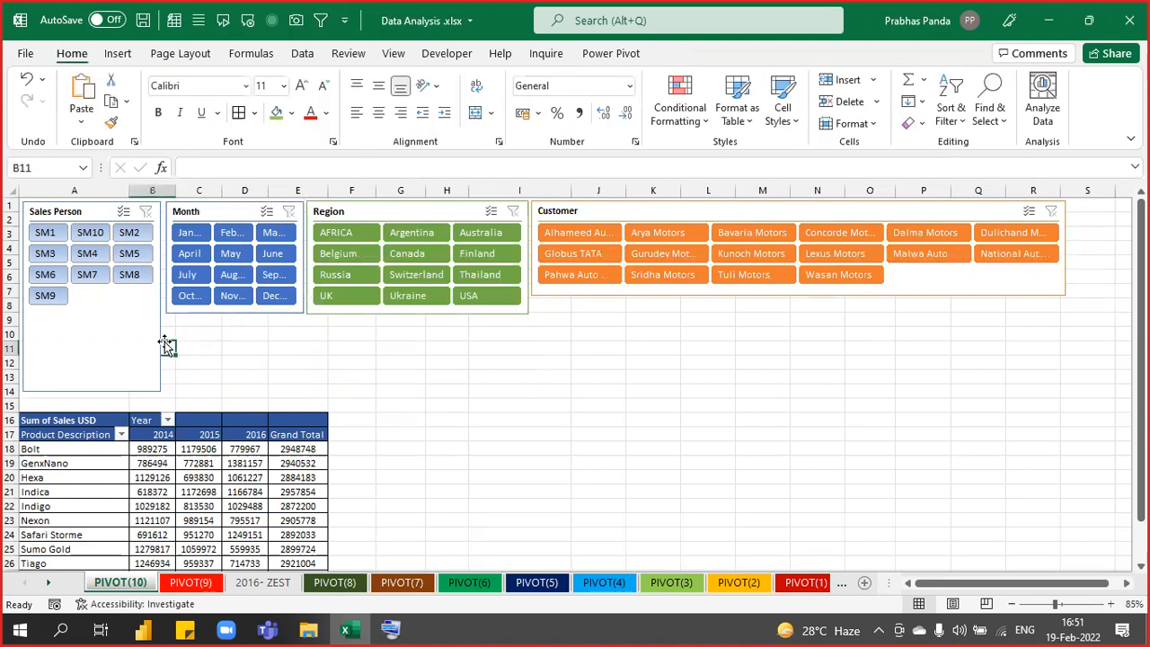
left_click(95, 326)
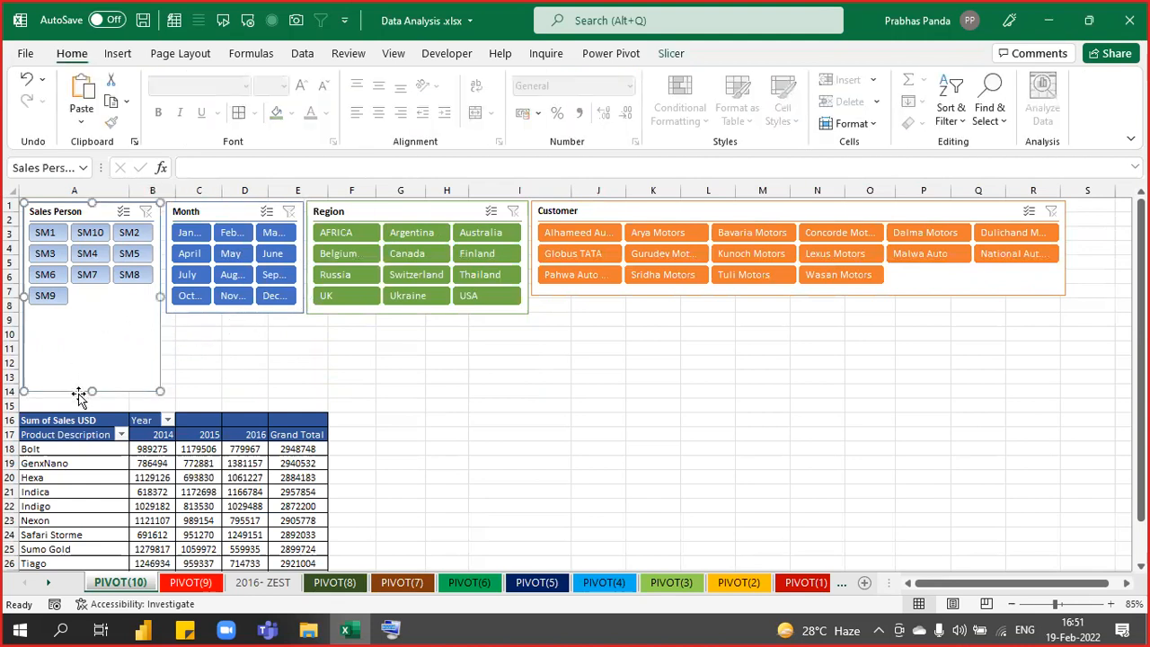
left_click_drag(90, 346, 89, 312)
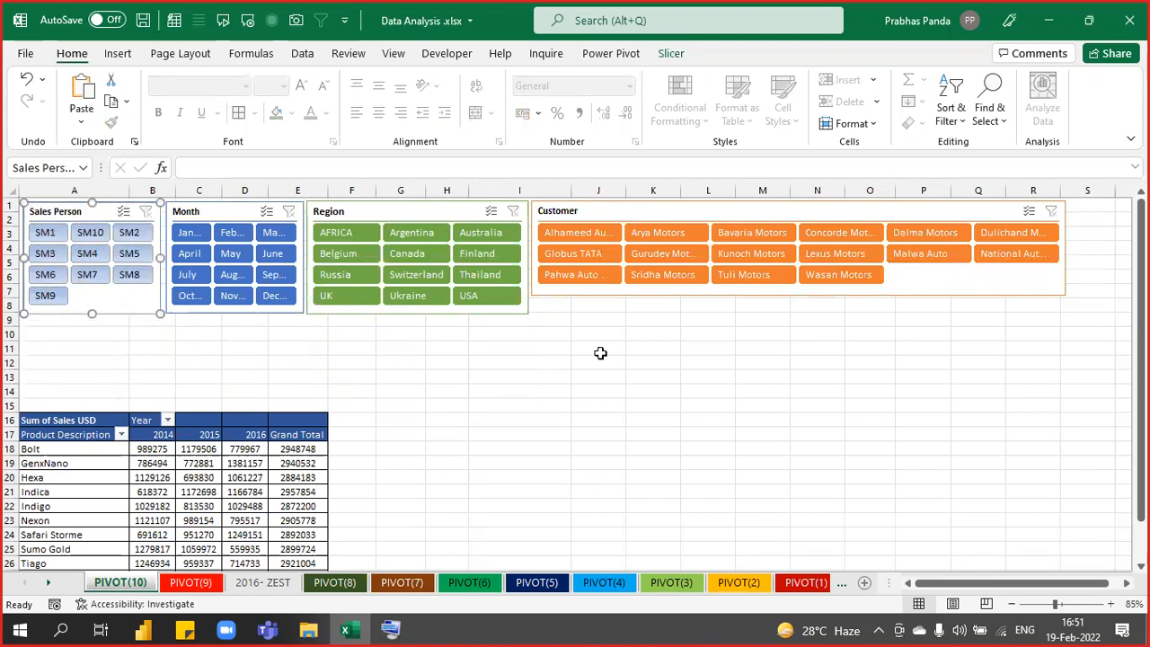
Set the Customer slicer to 5 columns and increase its height to about 4.1 cm to match the other slicers.
left_click(798, 202)
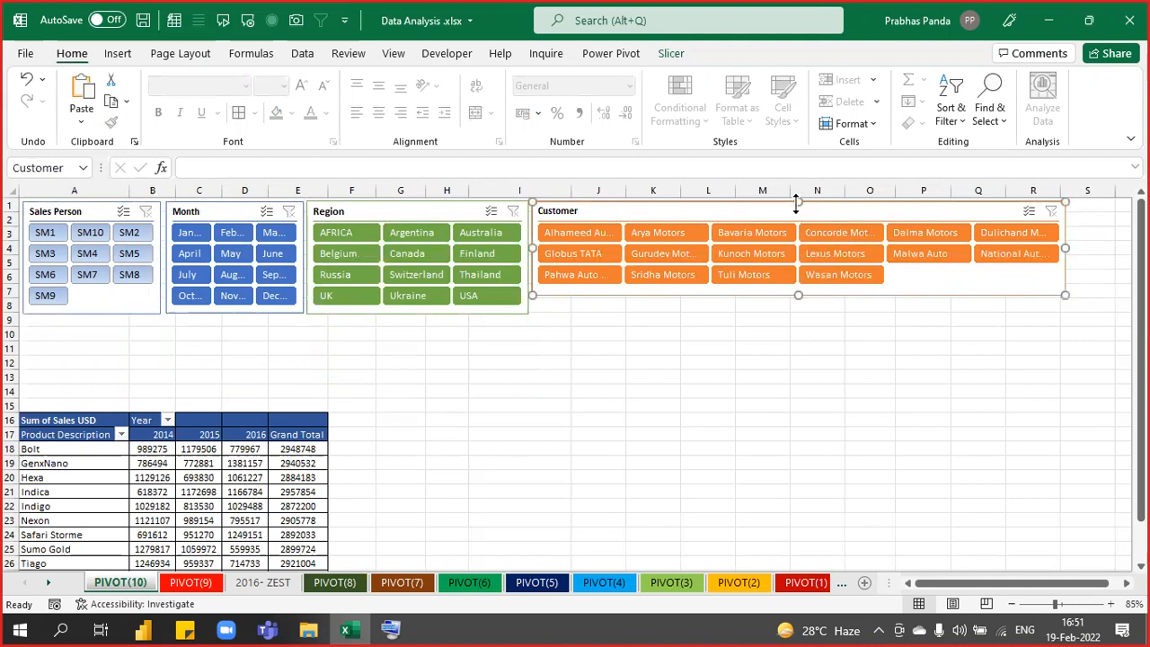
left_click(679, 50)
left_click(938, 84)
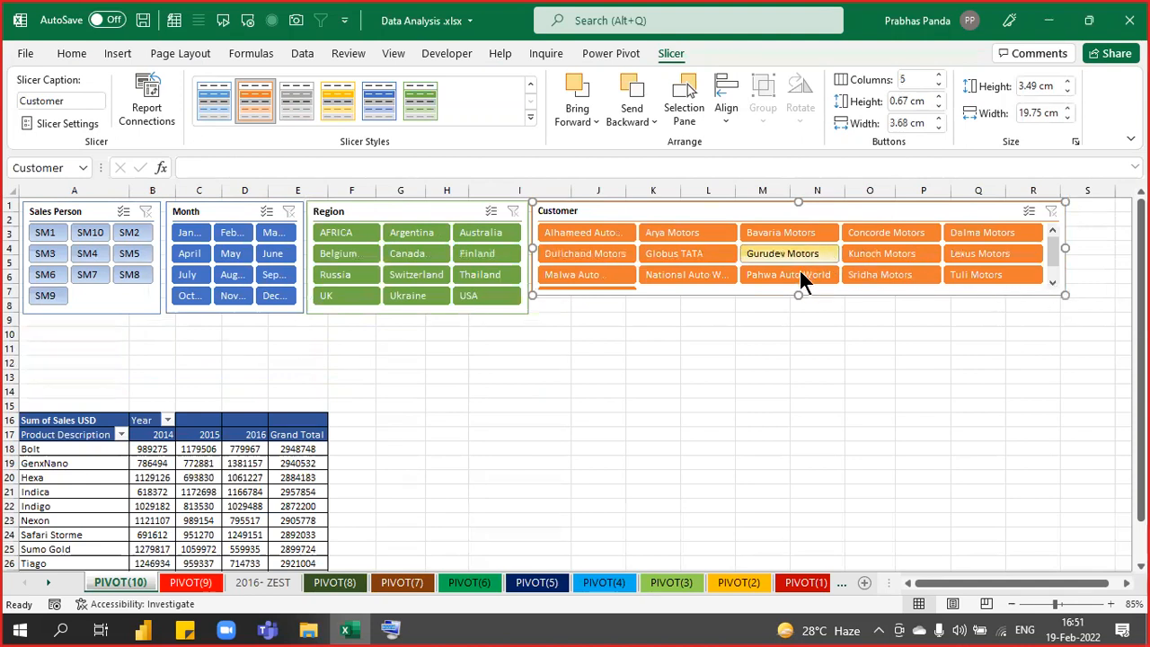
left_click_drag(796, 294, 797, 313)
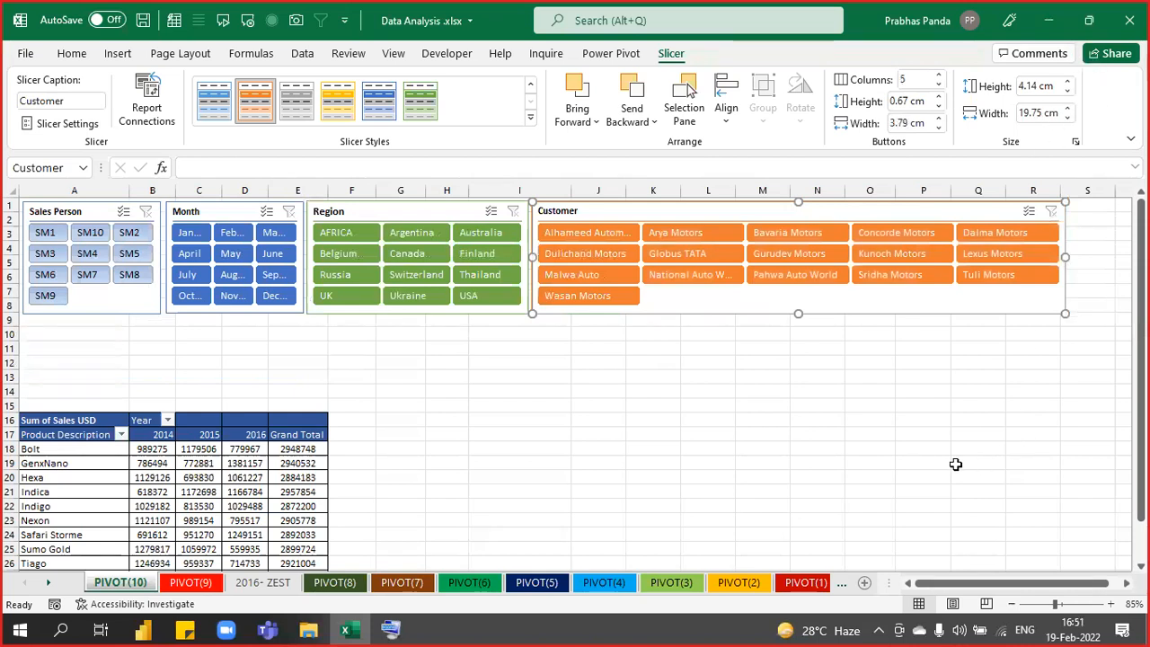
Switch to the Teams meeting and close the meeting chat to view a participant's shared screen.
left_click(1050, 22)
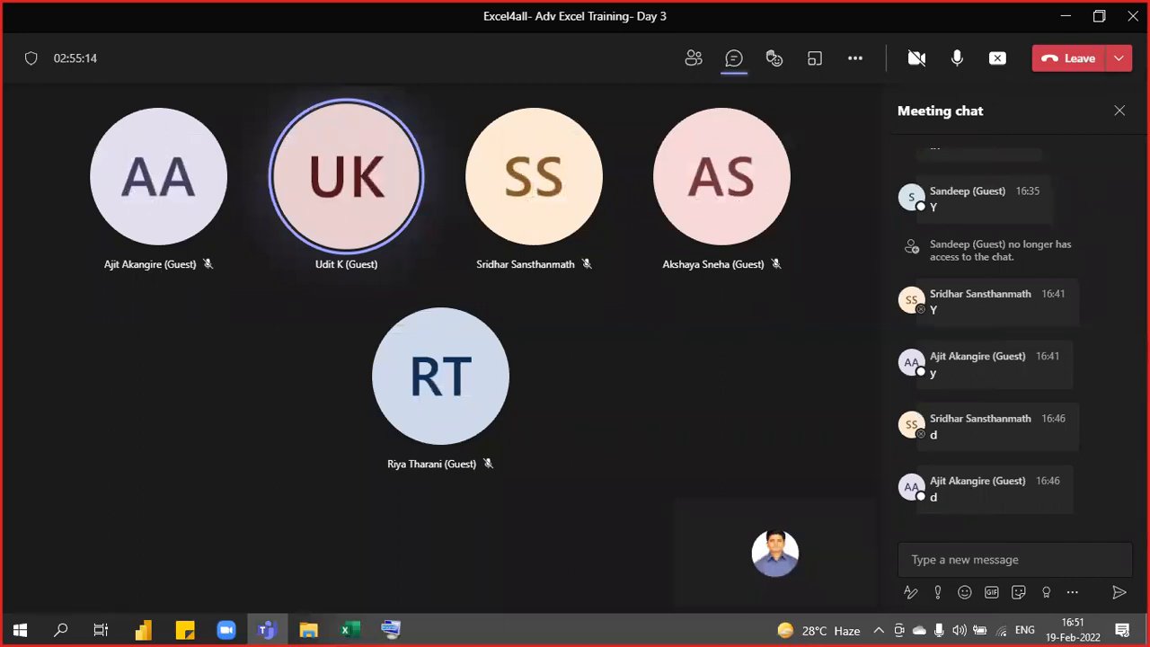
left_click(1119, 110)
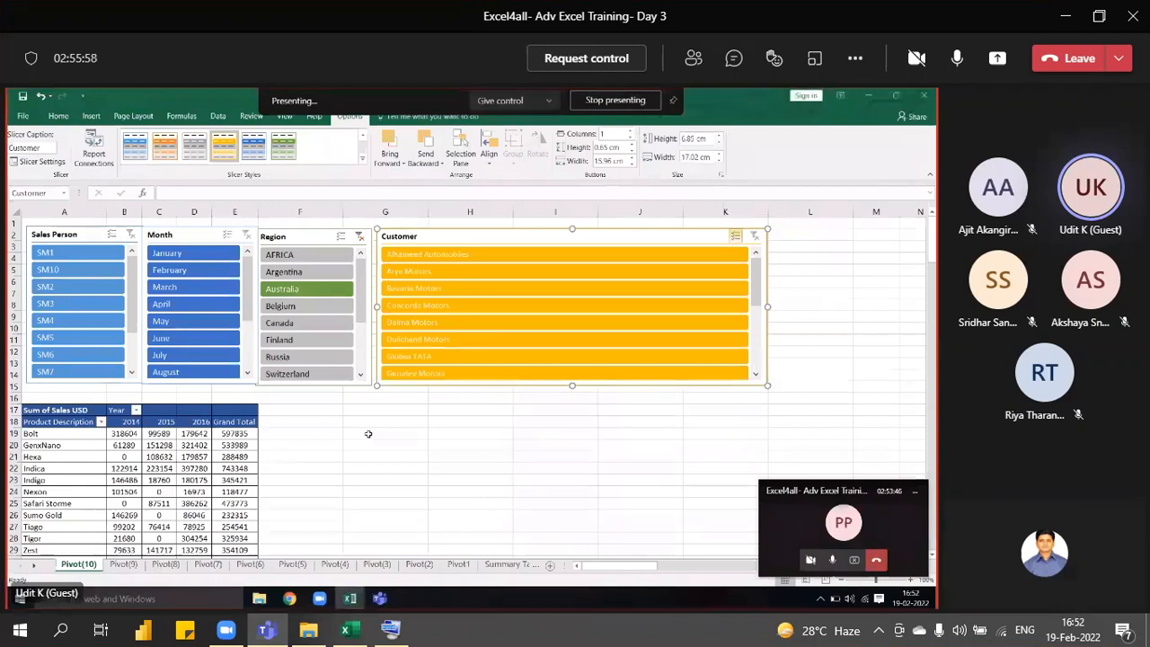
left_click(916, 494)
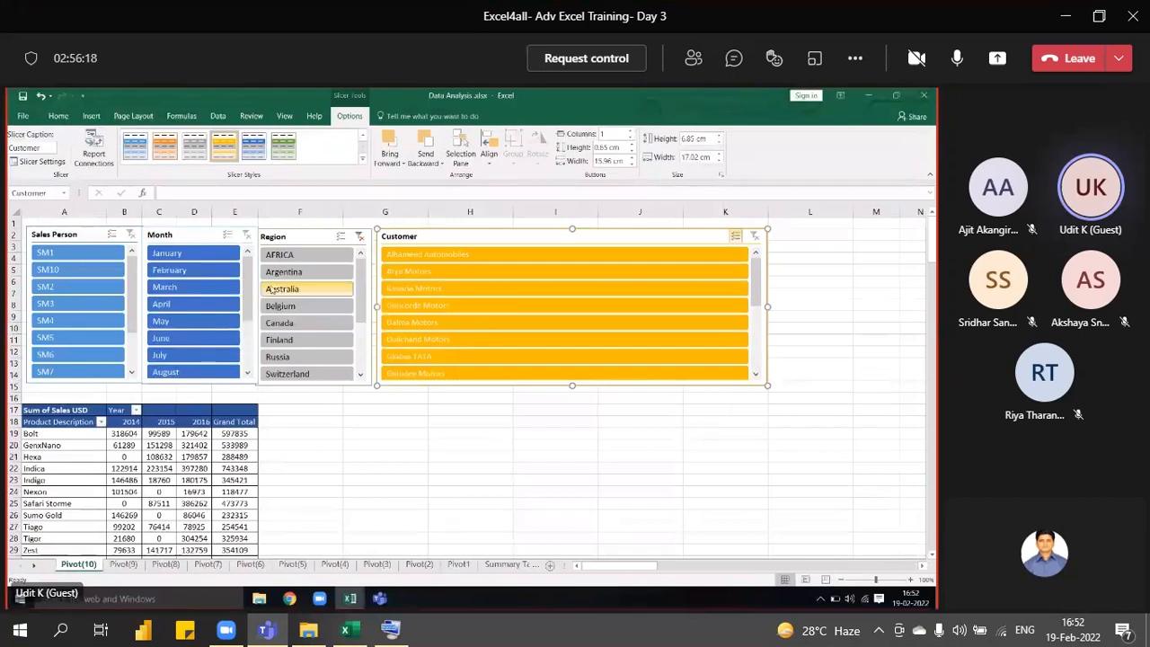
Clear the filter on the Region slicer and set the Customer slicer to 3 columns.
left_click(290, 237)
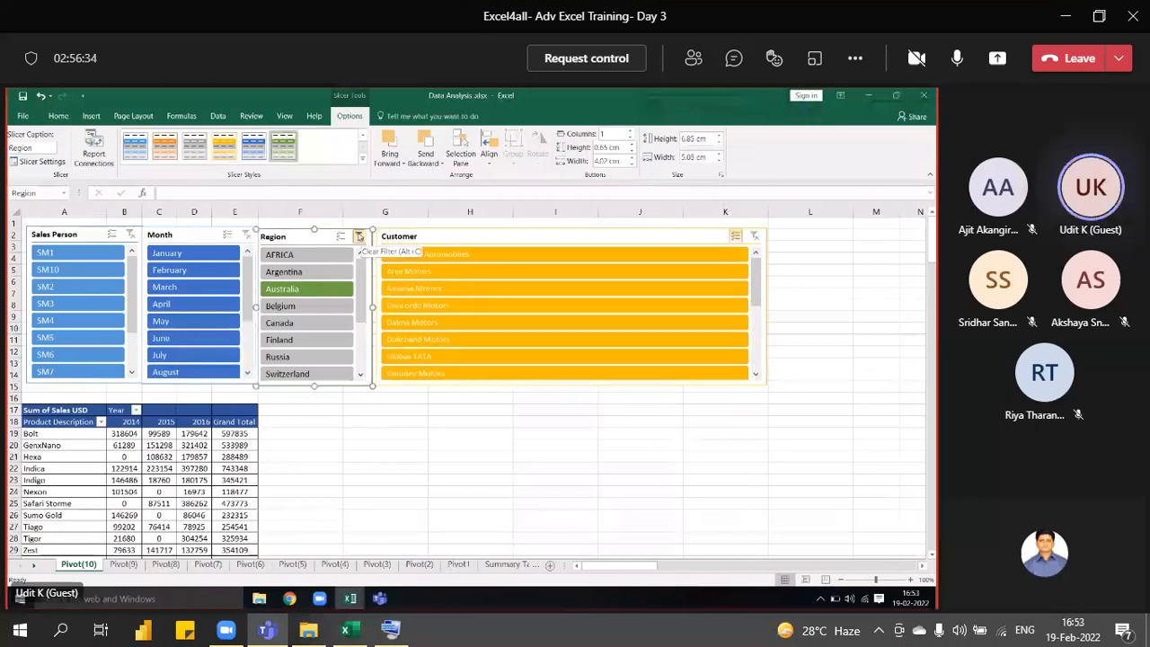
left_click(358, 237)
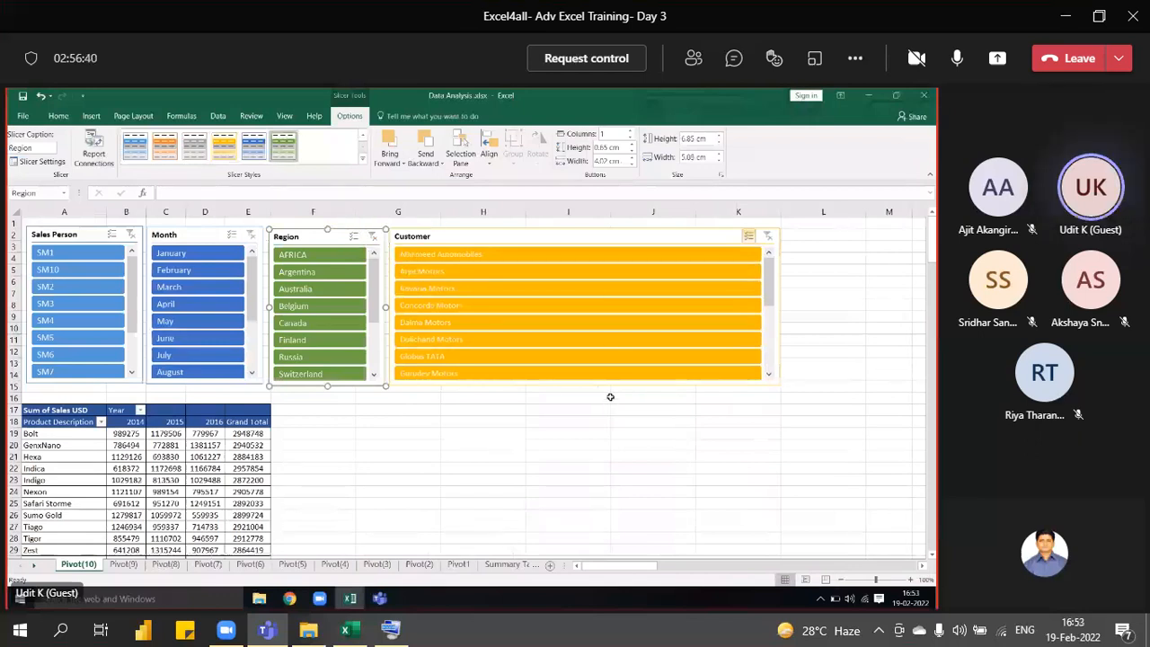
left_click(517, 235)
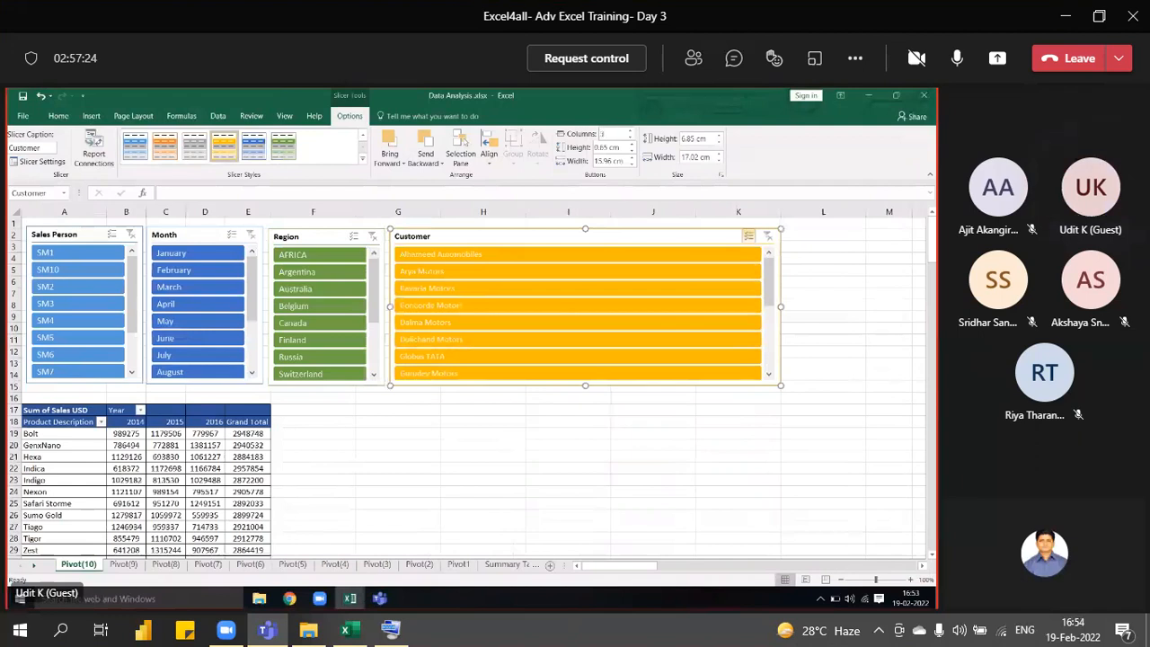
type("3")
key("Return")
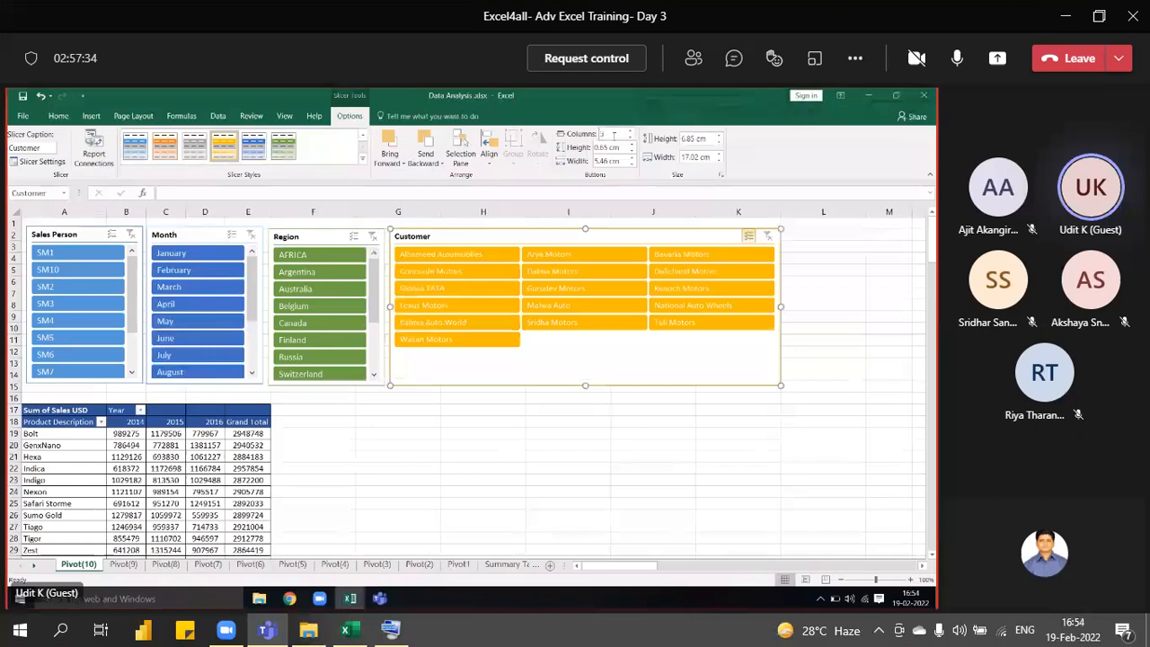
Set the Region slicer and the Month slicer to 3 columns each.
left_click(319, 241)
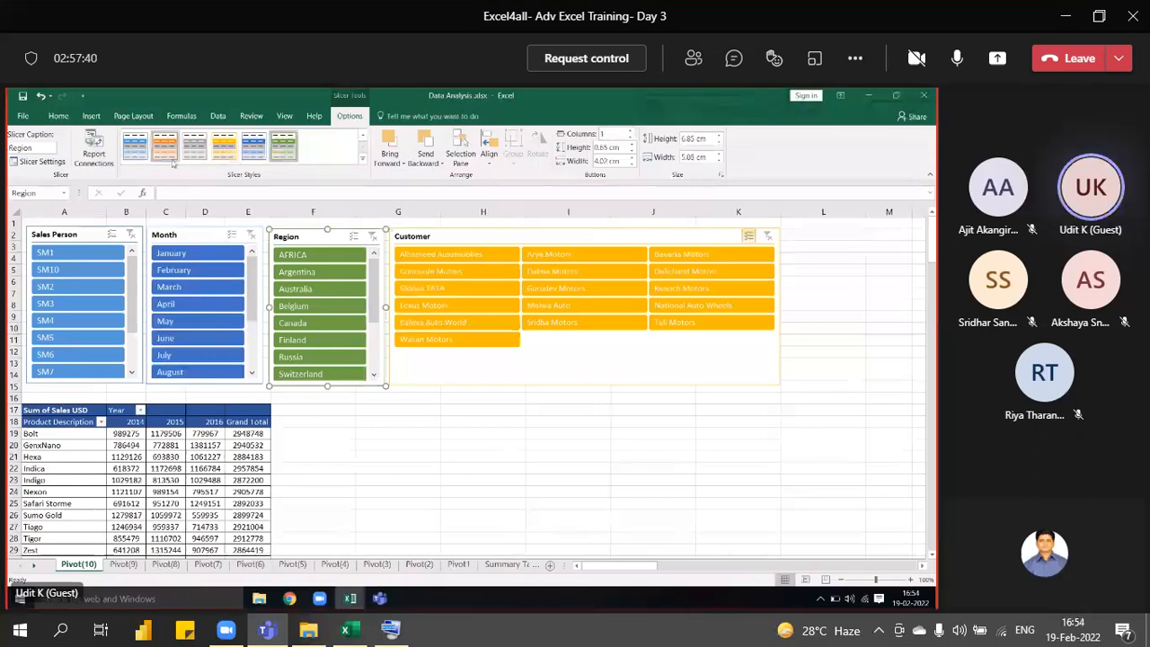
left_click(609, 136)
type("3")
key("Return")
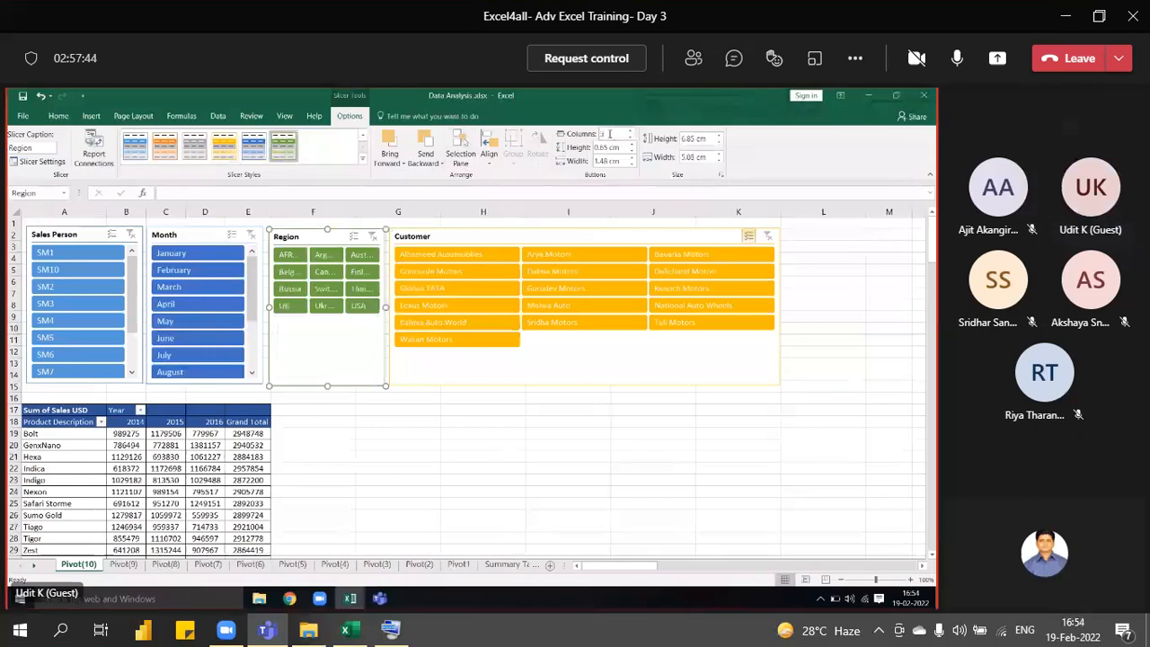
left_click(206, 235)
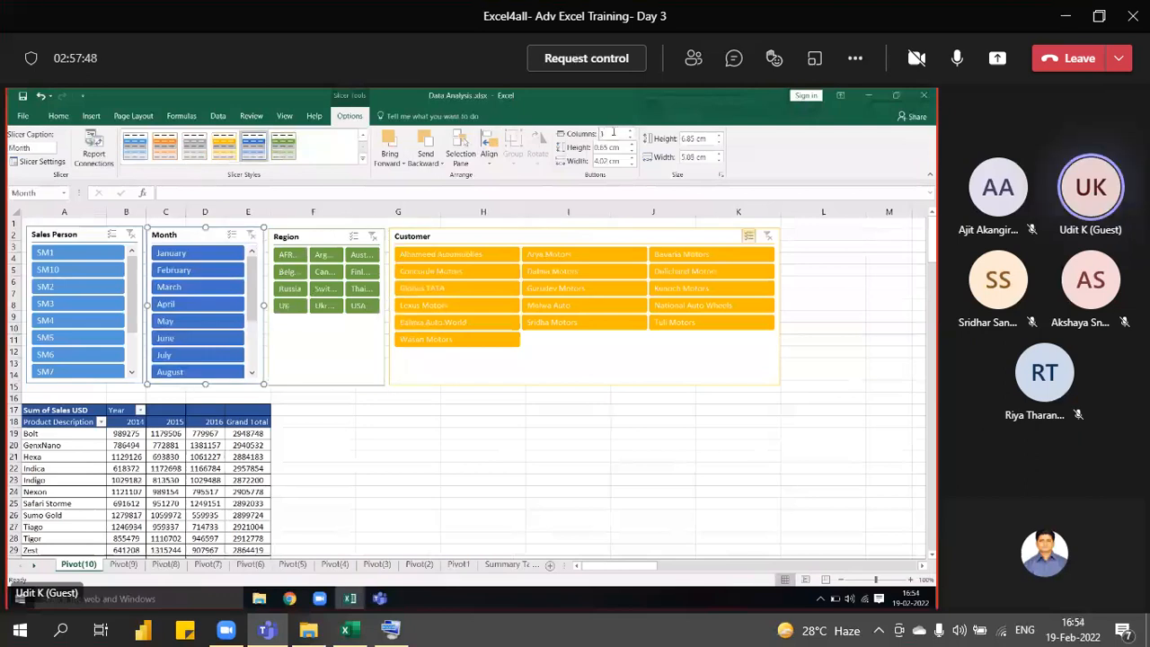
type("3")
key("Return")
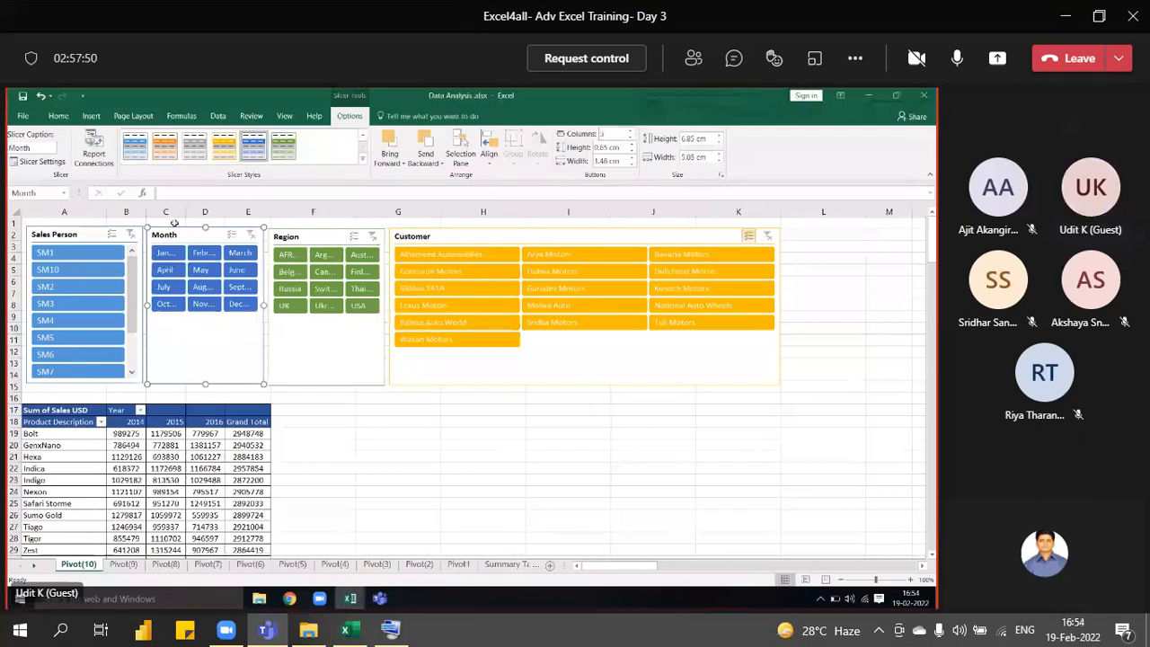
Set the Sales Person slicer to 3 columns.
left_click(61, 234)
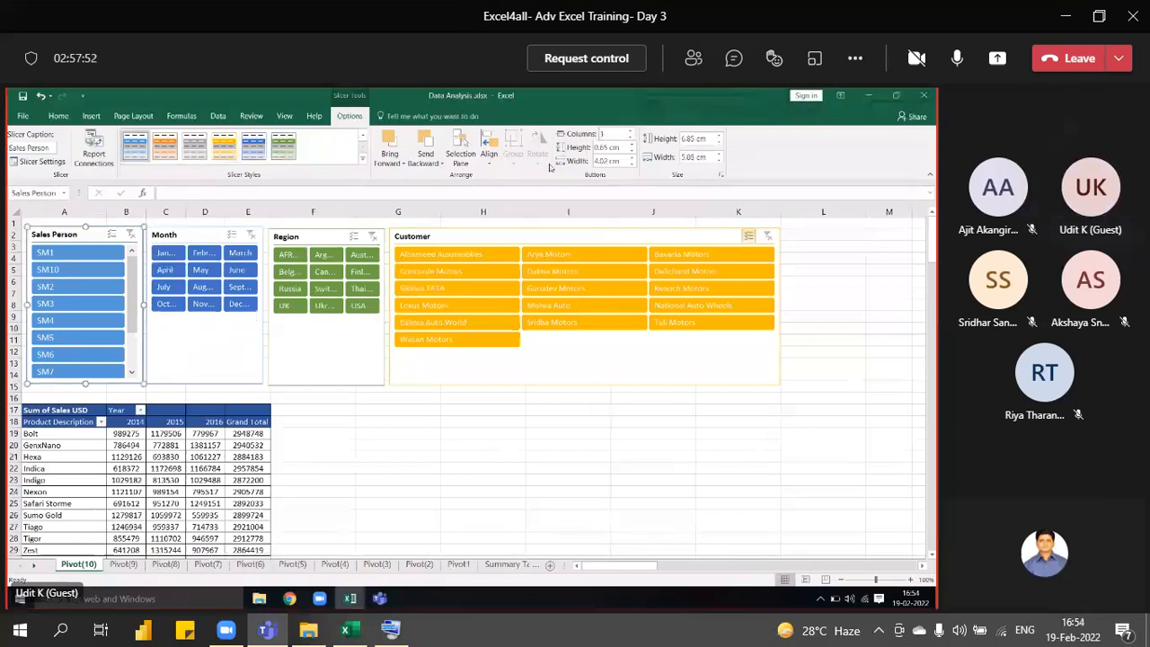
left_click(609, 133)
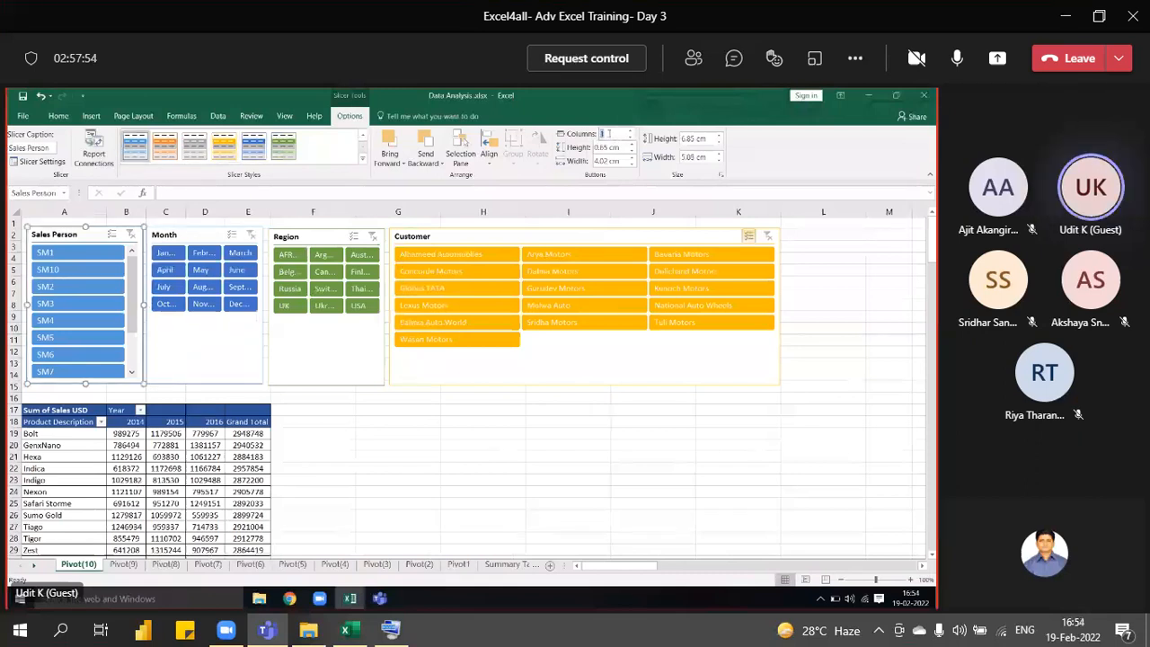
type("3")
key("Return")
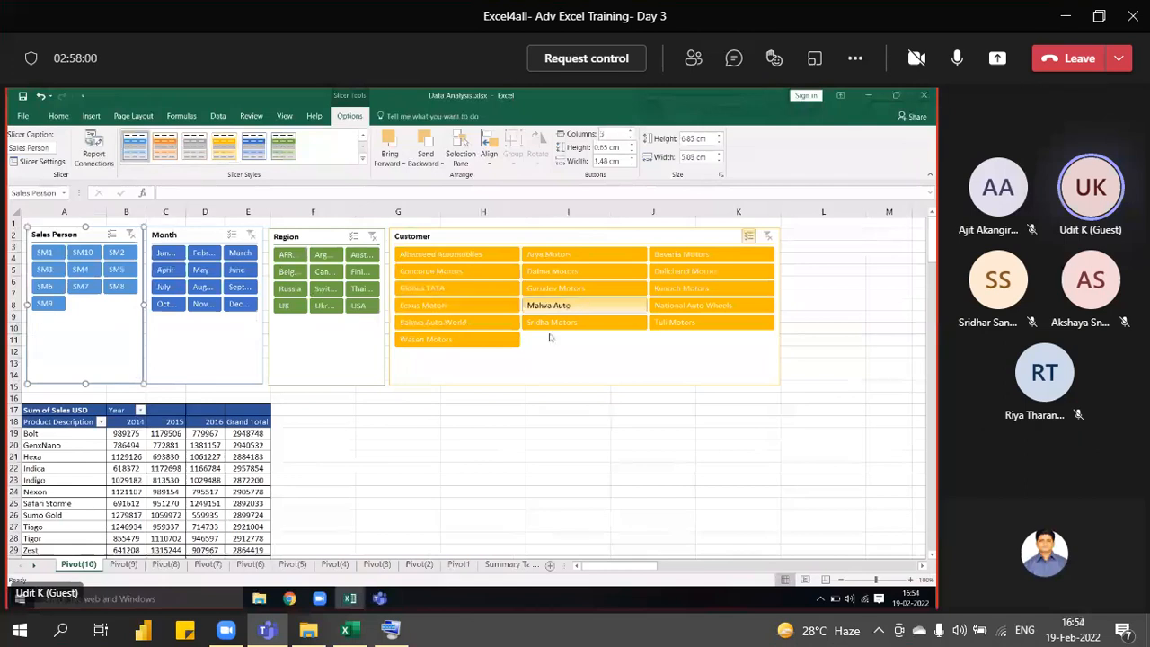
Reduce the Customer slicer's height to about 5.7 cm and move it slightly right, away from the Region slicer.
left_click(576, 385)
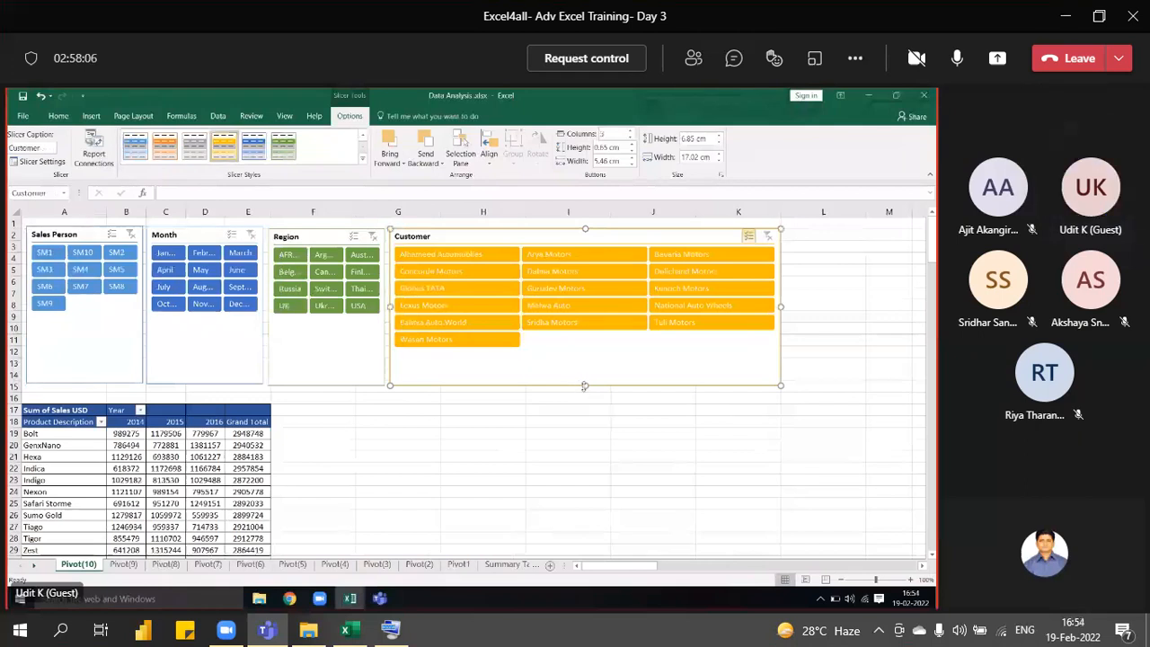
left_click_drag(584, 386, 568, 353)
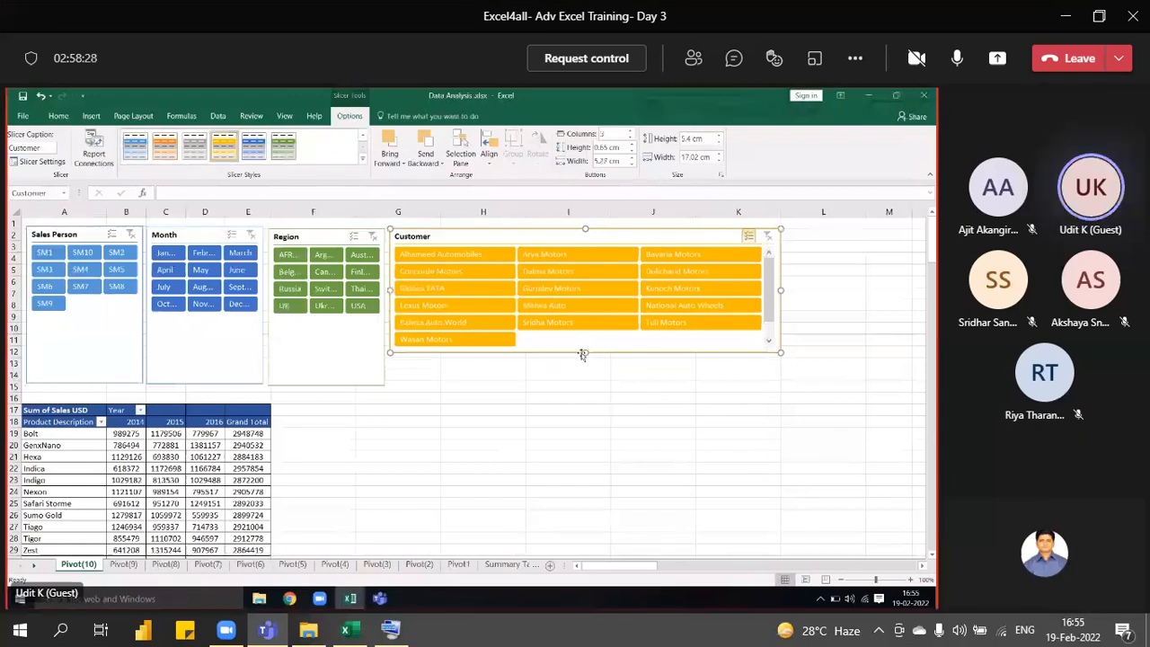
left_click_drag(584, 352, 586, 359)
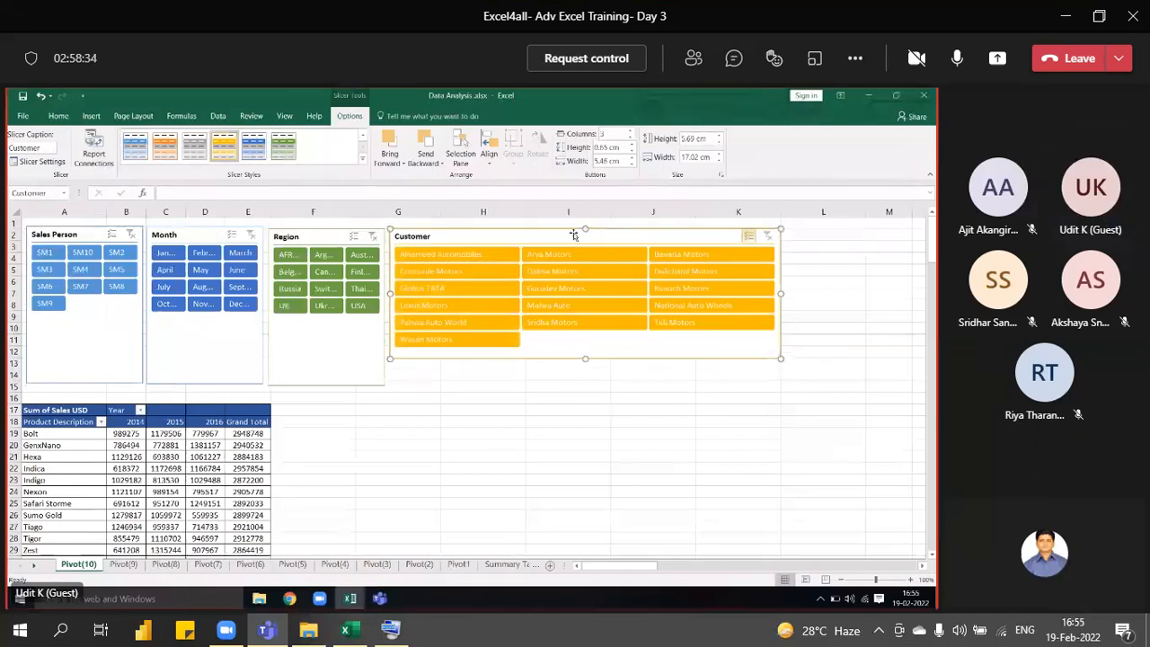
left_click_drag(573, 236, 596, 234)
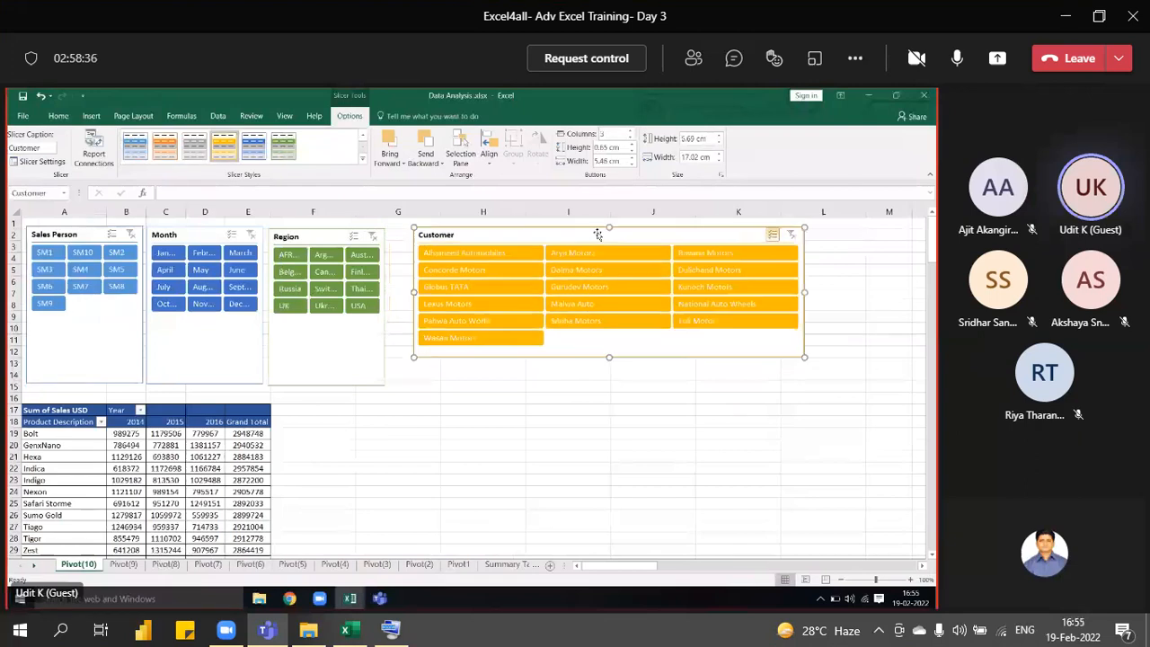
Shorten the Region slicer to about 4.2 cm and the Month and Sales Person slicers to about 4.3 cm, lining up their edges.
left_click(323, 346)
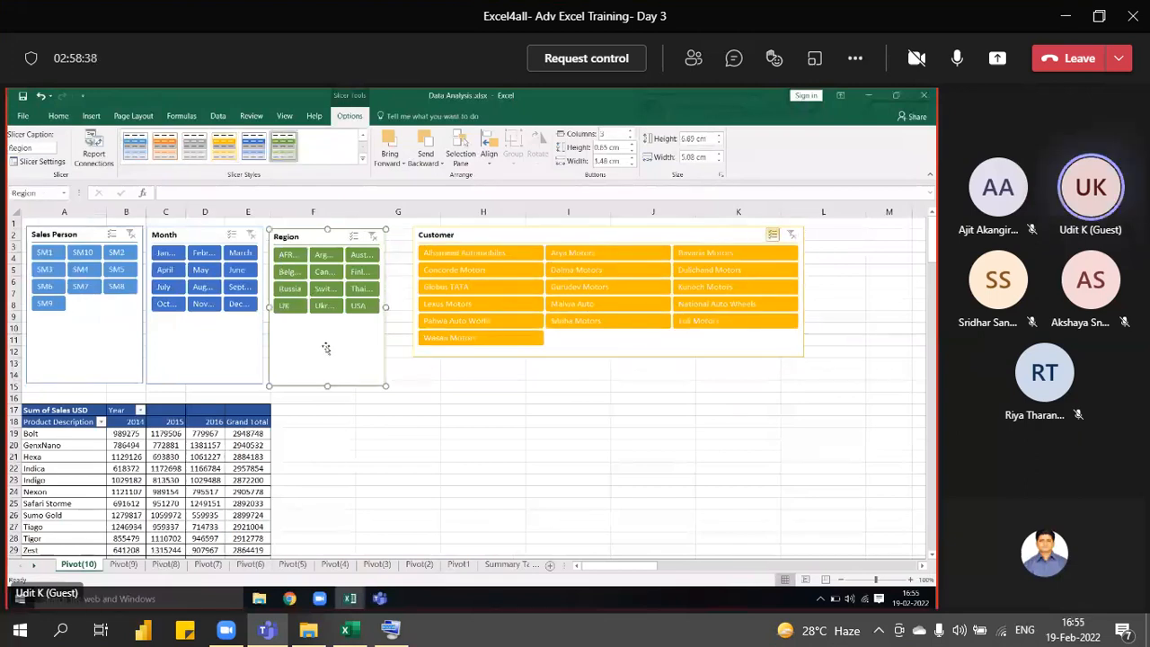
left_click_drag(323, 389, 316, 327)
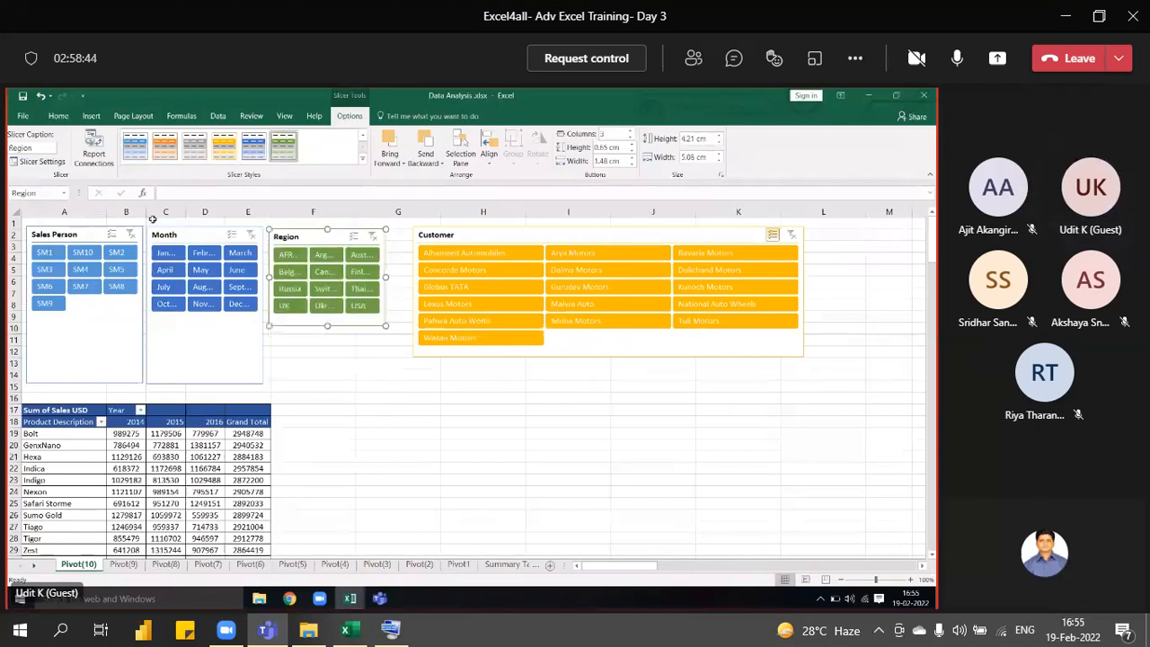
mouse_move(154, 225)
left_mouse_down()
mouse_move(175, 391)
mouse_move(204, 291)
mouse_move(200, 217)
mouse_move(158, 226)
left_mouse_up()
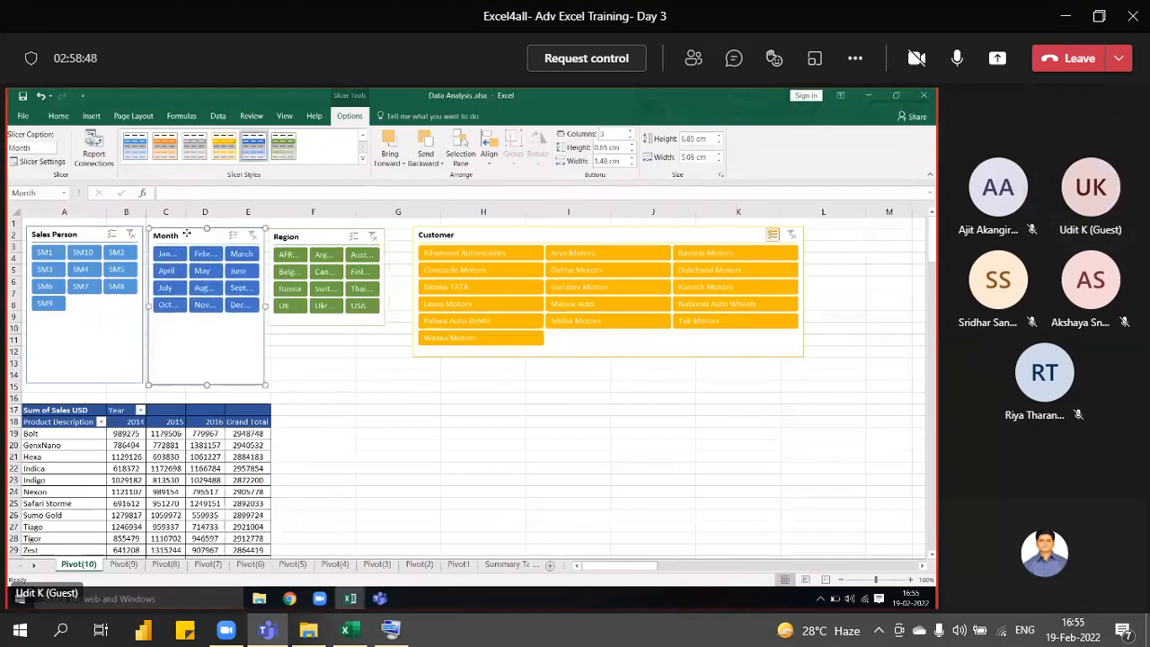
left_click_drag(205, 384, 178, 327)
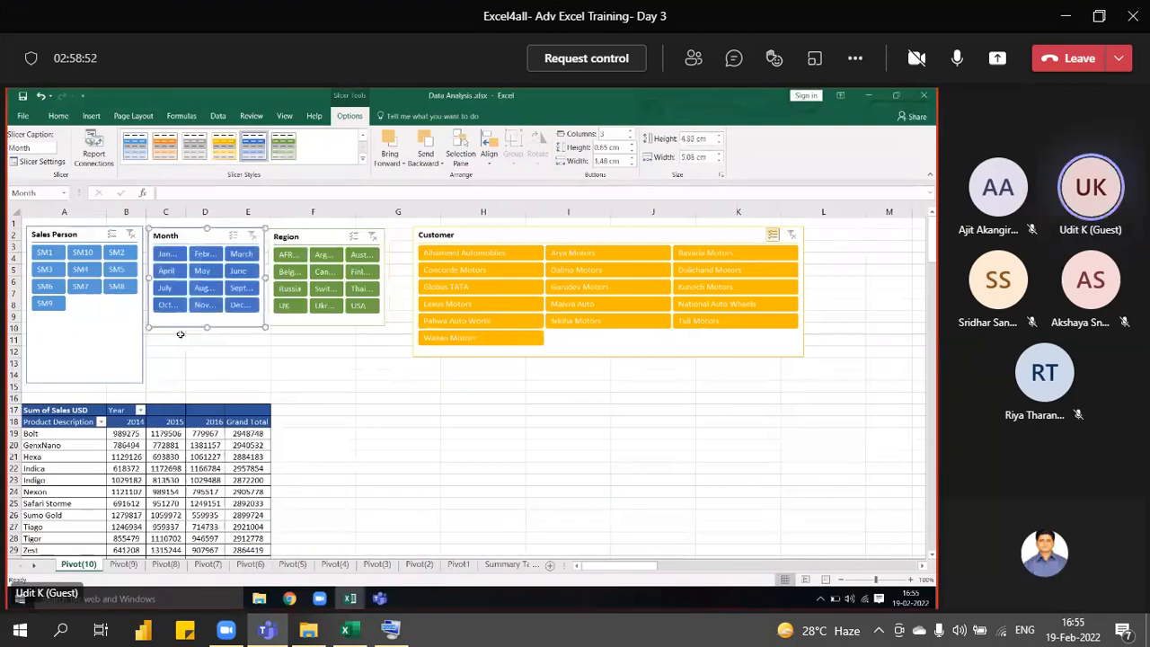
mouse_move(67, 236)
left_mouse_down()
mouse_move(74, 278)
mouse_move(63, 237)
left_mouse_up()
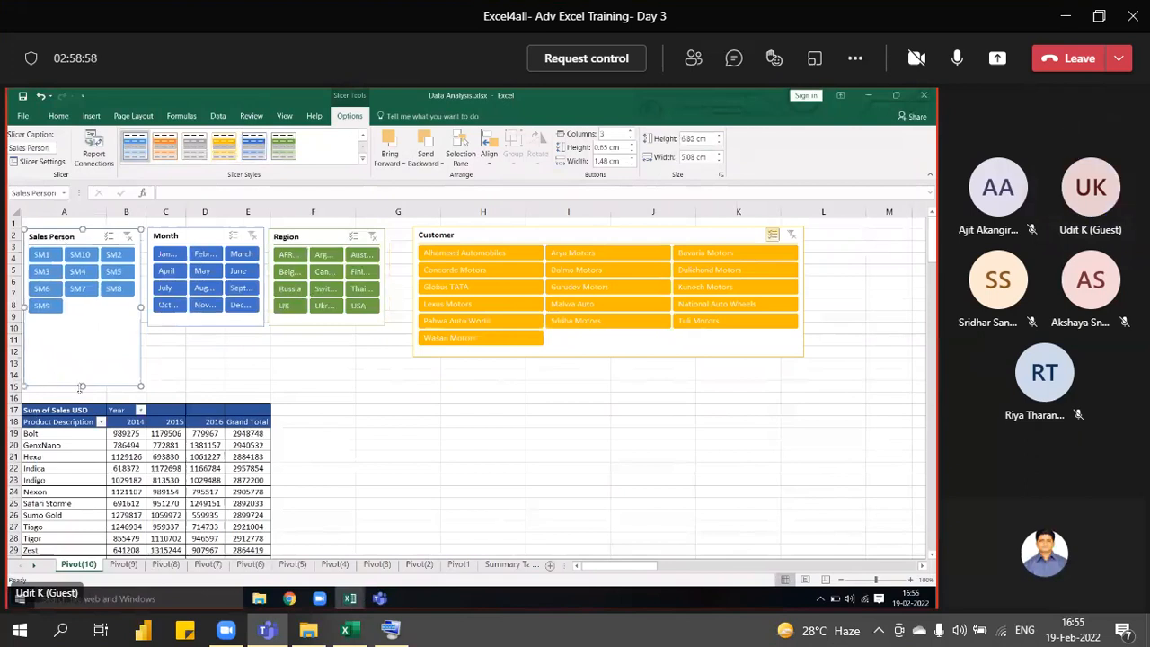
left_click_drag(82, 386, 82, 328)
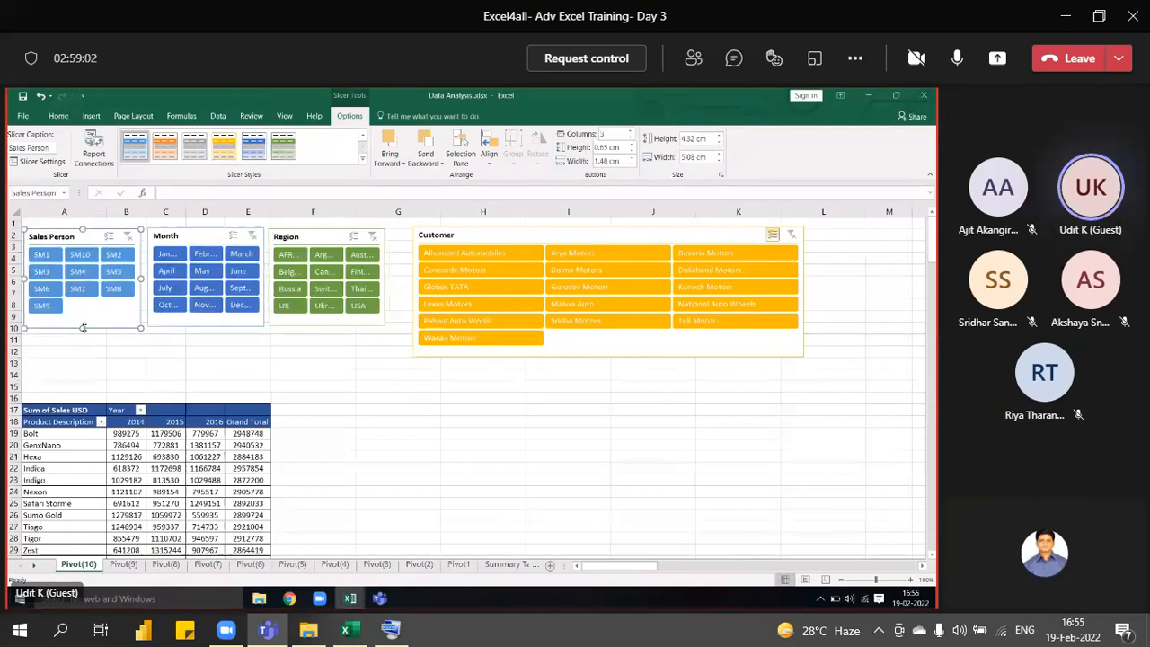
left_click(374, 390)
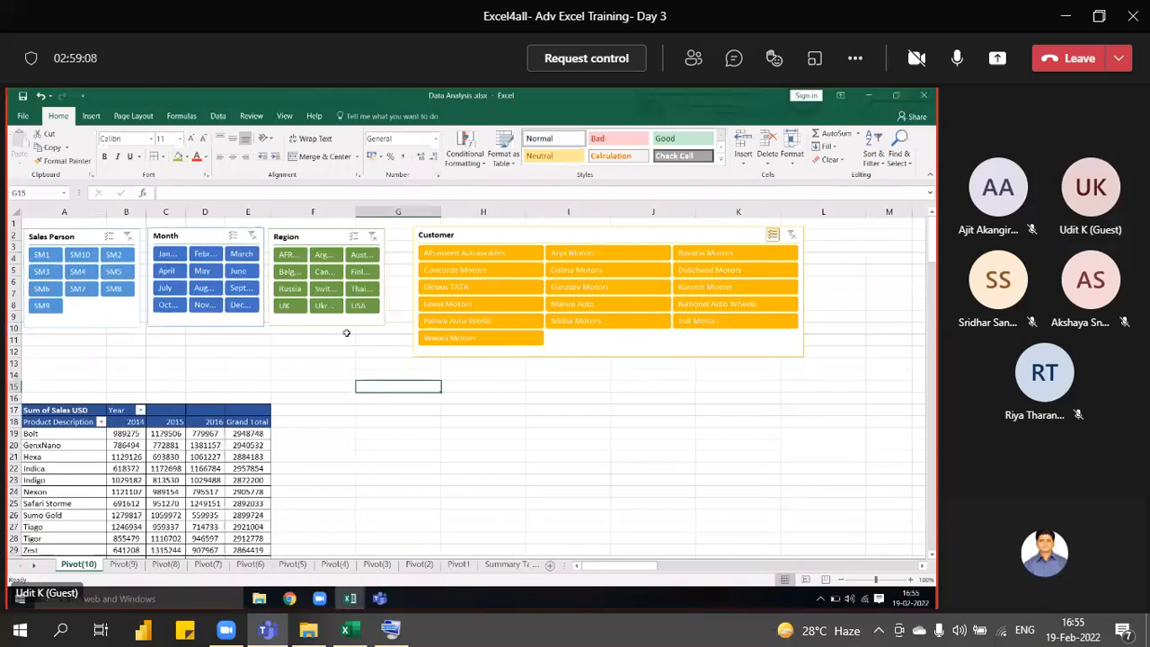
Move the Customer slicer further right and widen the Region slicer to about 8.3 cm so its region names fit.
left_click(527, 237)
left_click_drag(564, 235, 615, 234)
left_click(319, 241)
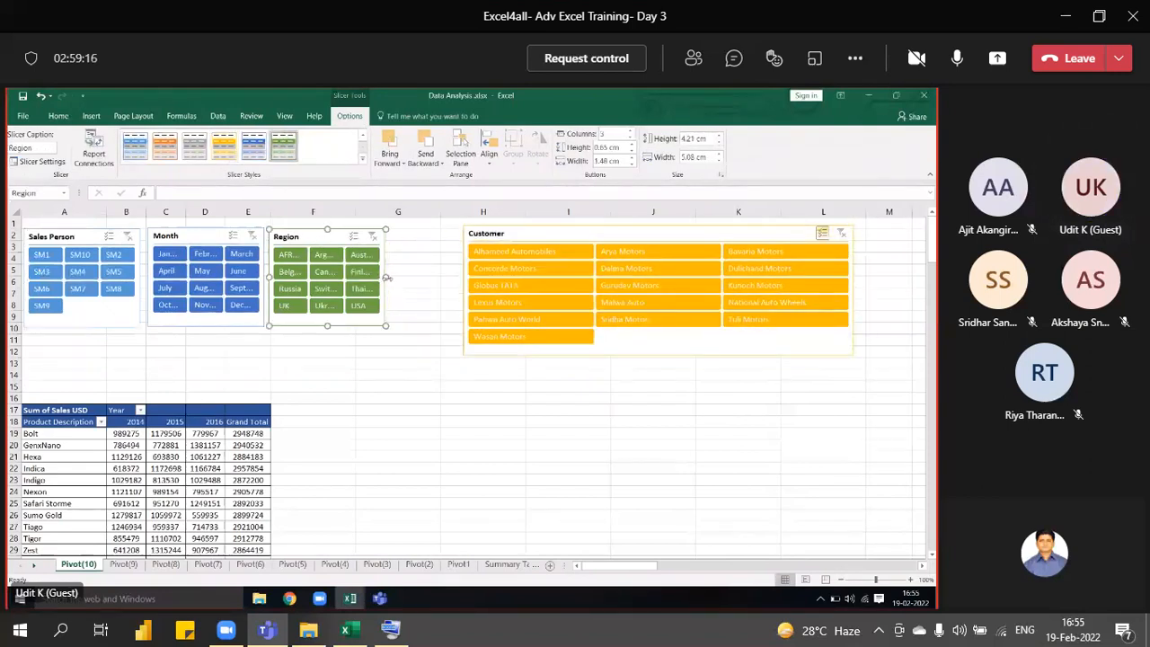
left_click_drag(386, 277, 459, 286)
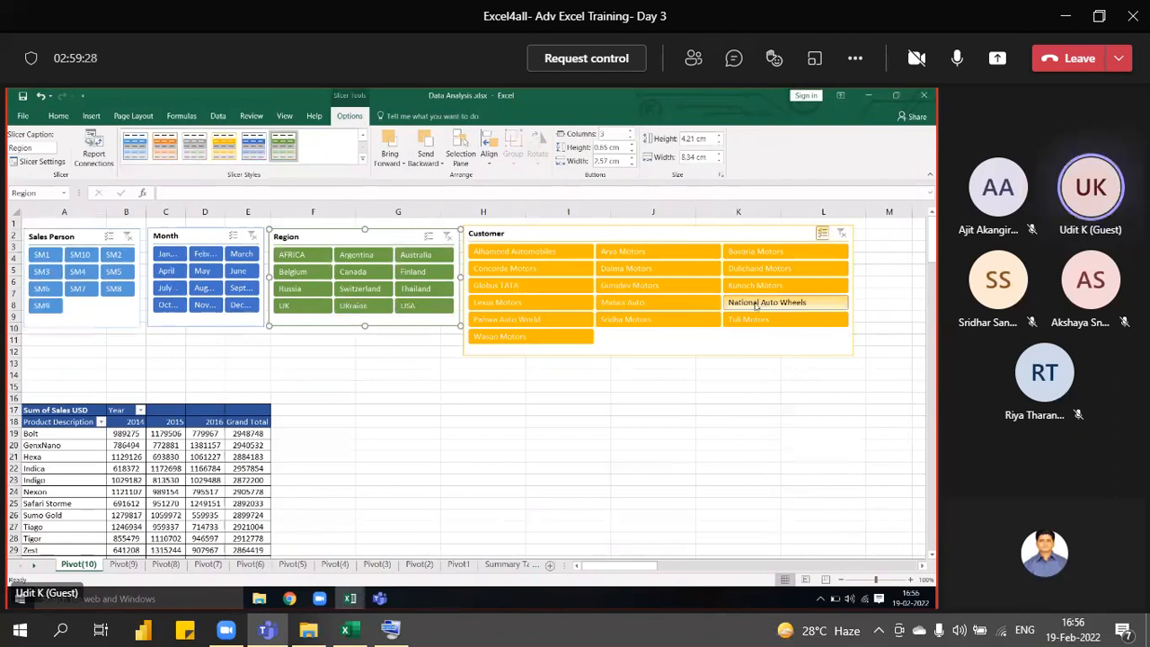
Set the Customer slicer to 4 columns and resize it to about 17.2 cm wide by 4.3 cm high.
left_click(854, 284)
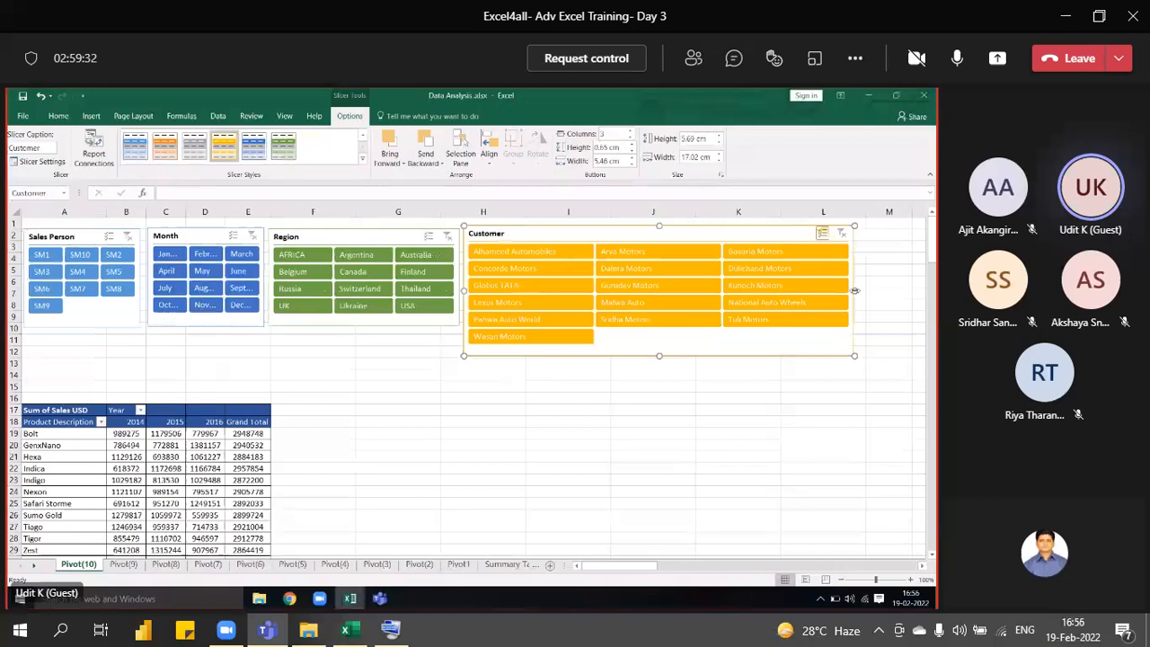
mouse_move(854, 290)
left_mouse_down()
mouse_move(844, 292)
mouse_move(872, 295)
mouse_move(857, 297)
left_mouse_up()
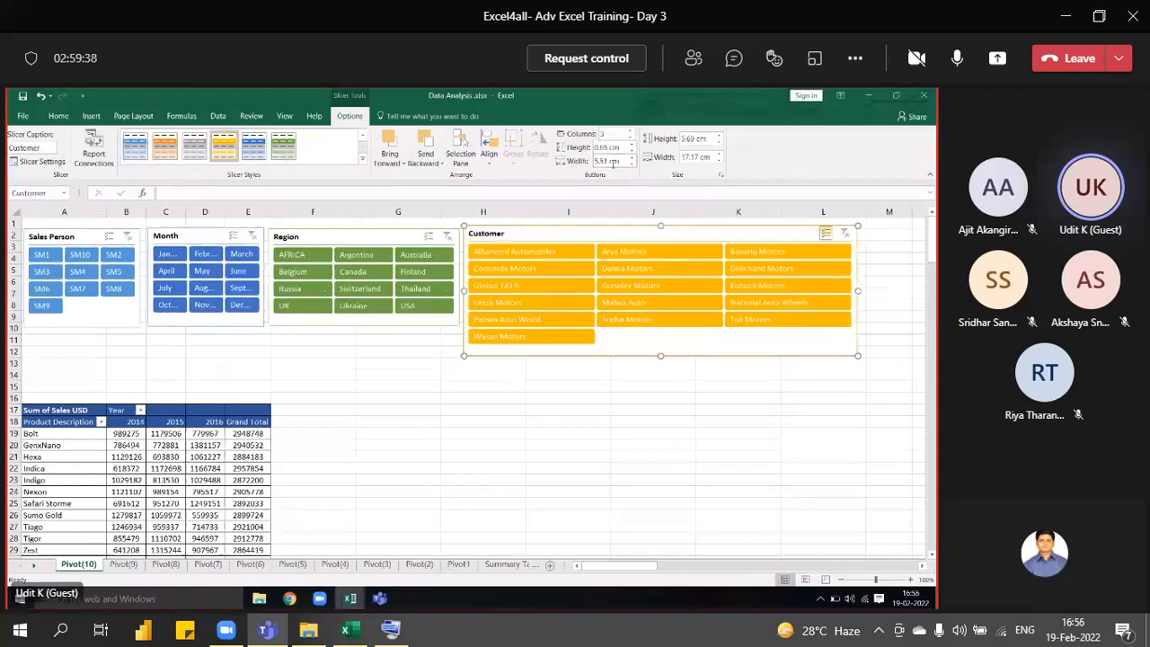
left_click(602, 134)
type("4")
key("Return")
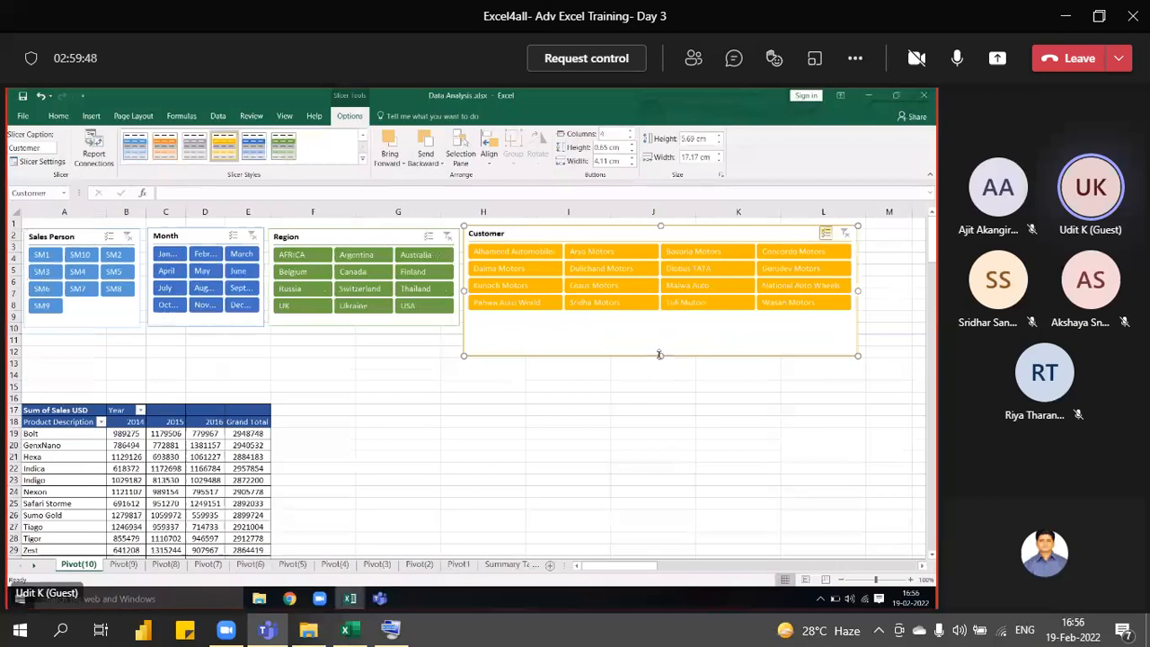
left_click_drag(659, 355, 646, 331)
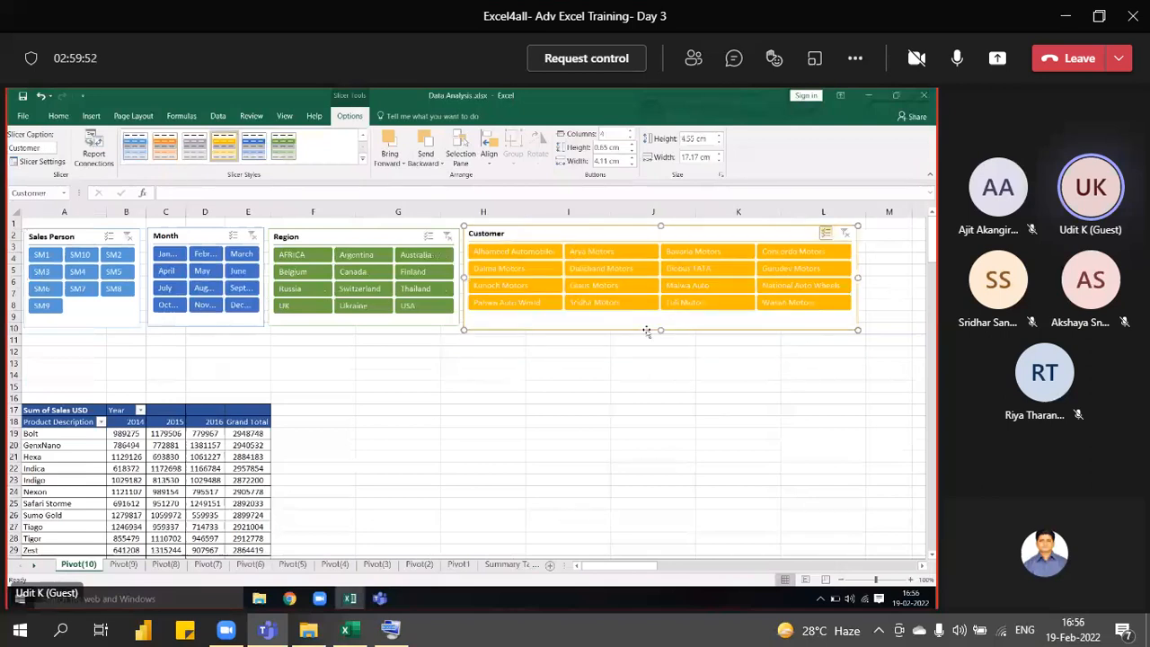
left_click_drag(660, 330, 660, 324)
Shift the Customer slicer right over column H to make room and widen the Region slicer to about 10 cm.
left_click_drag(569, 237, 615, 240)
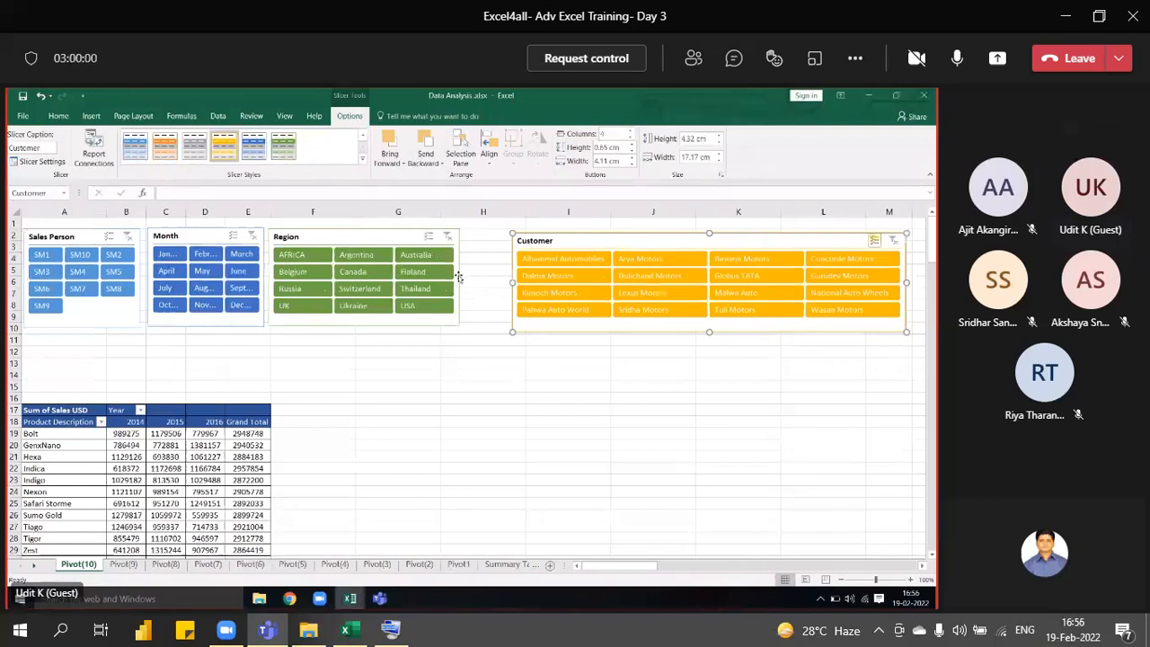
left_click(380, 241)
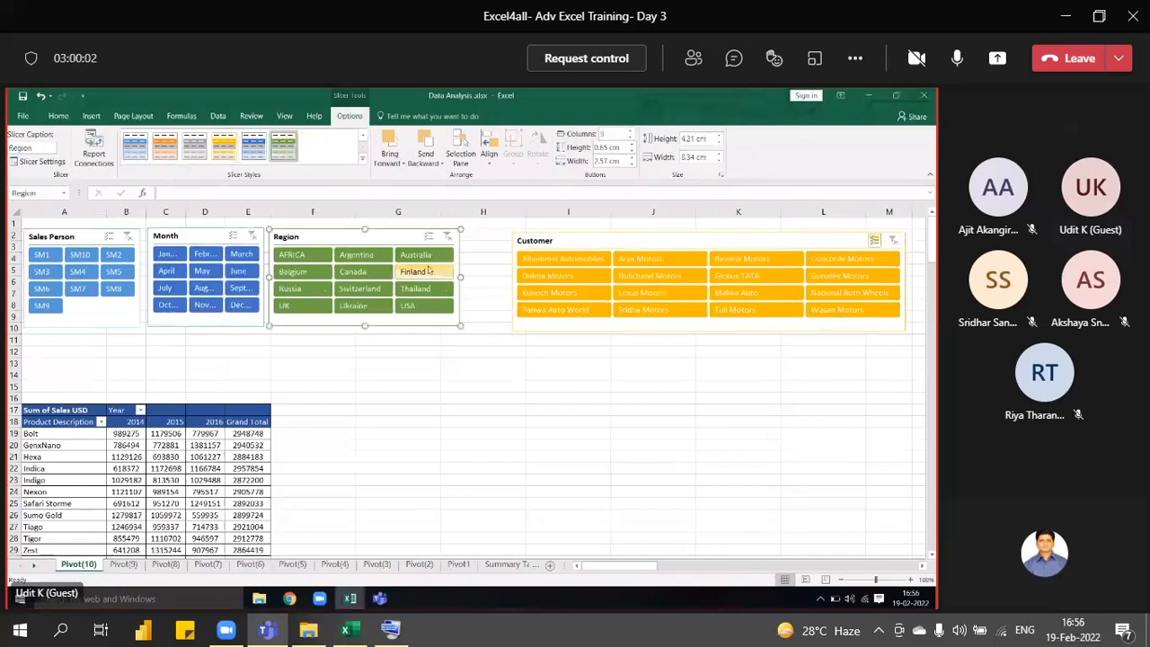
left_click_drag(461, 277, 497, 279)
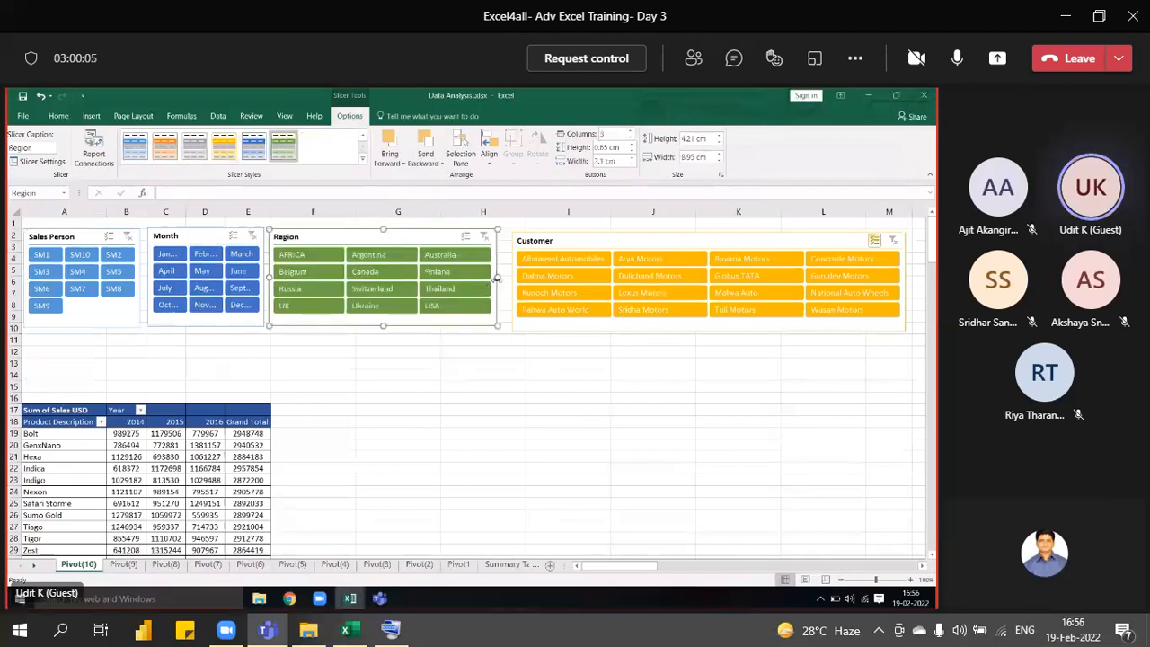
Widen the Month slicer to about 5.4 cm and nudge the Region slicer right so the two do not overlap.
left_click(187, 236)
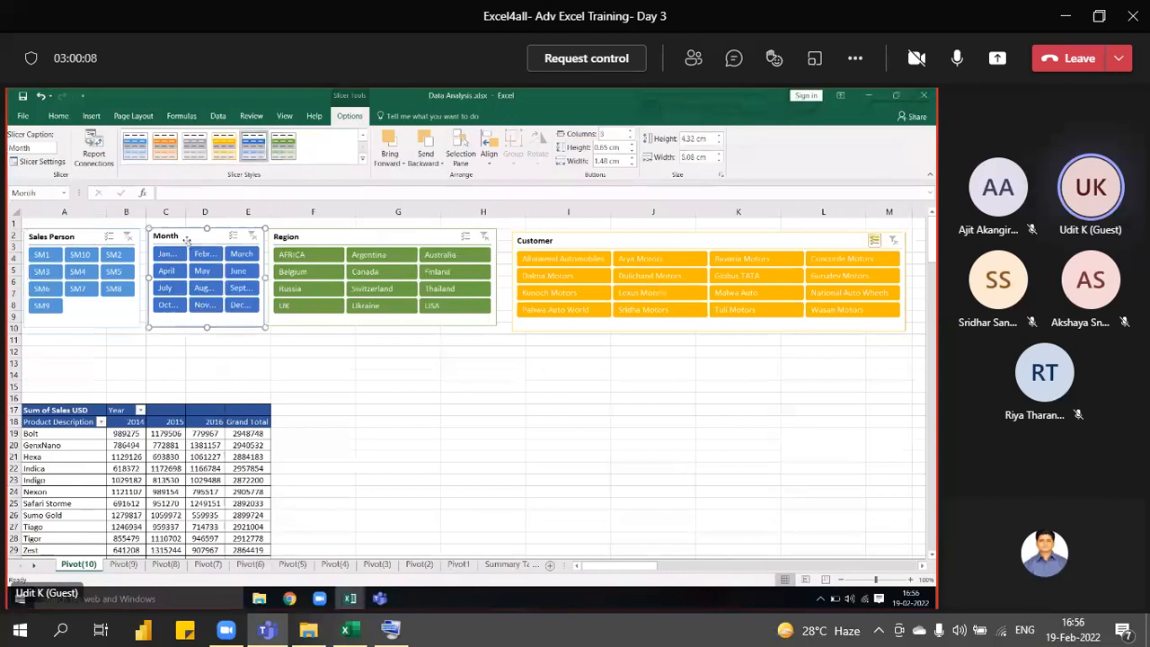
left_click_drag(265, 278, 273, 278)
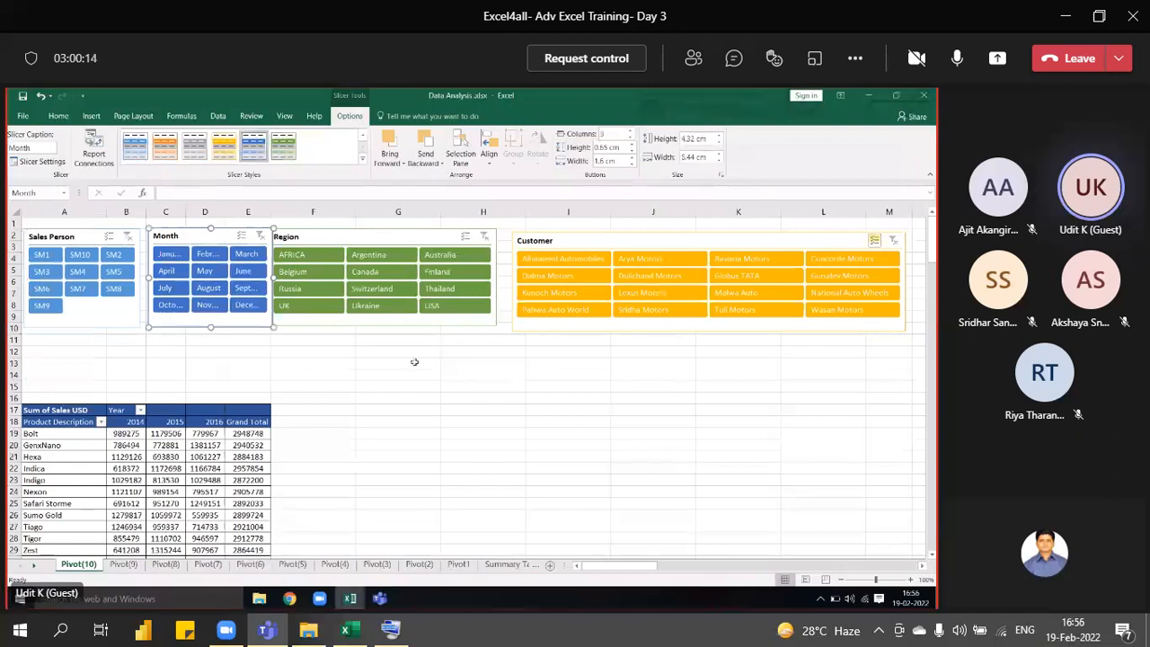
left_click_drag(358, 238, 367, 239)
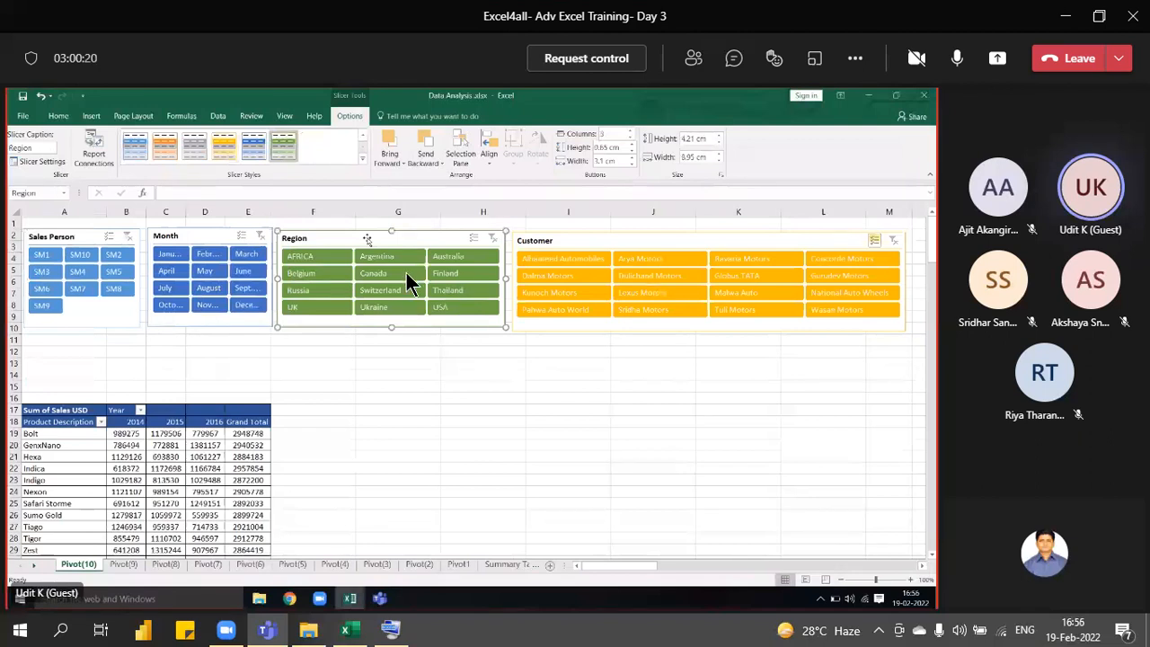
Share the entire screen in the Teams meeting and close the Sales folder window.
left_click(1004, 63)
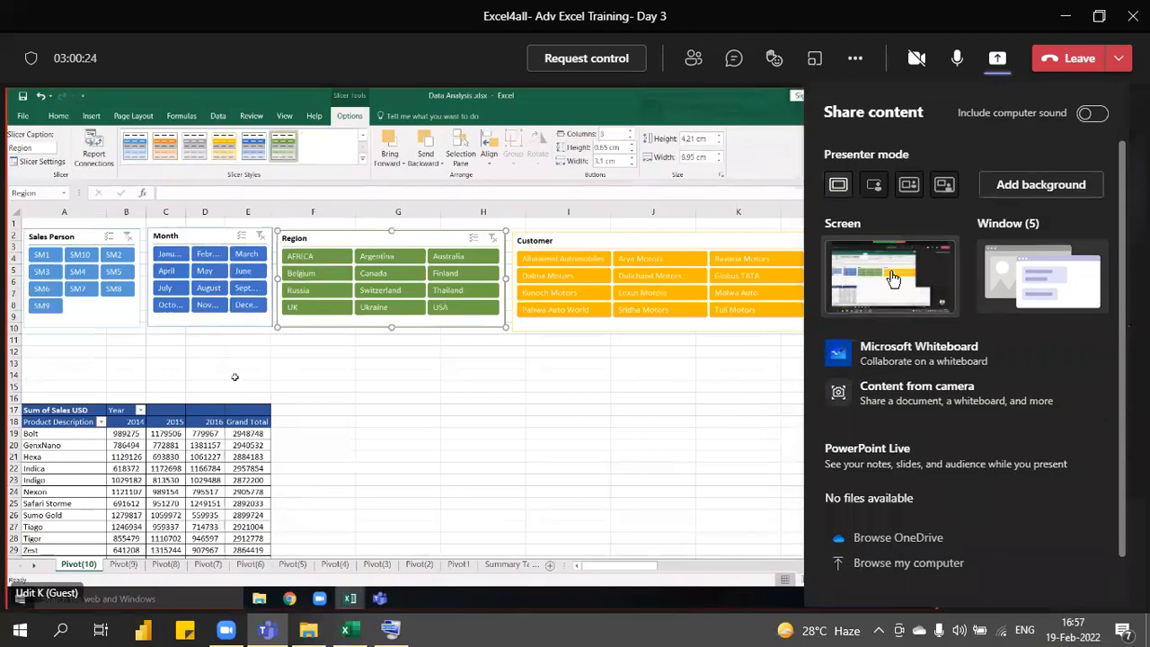
left_click(892, 280)
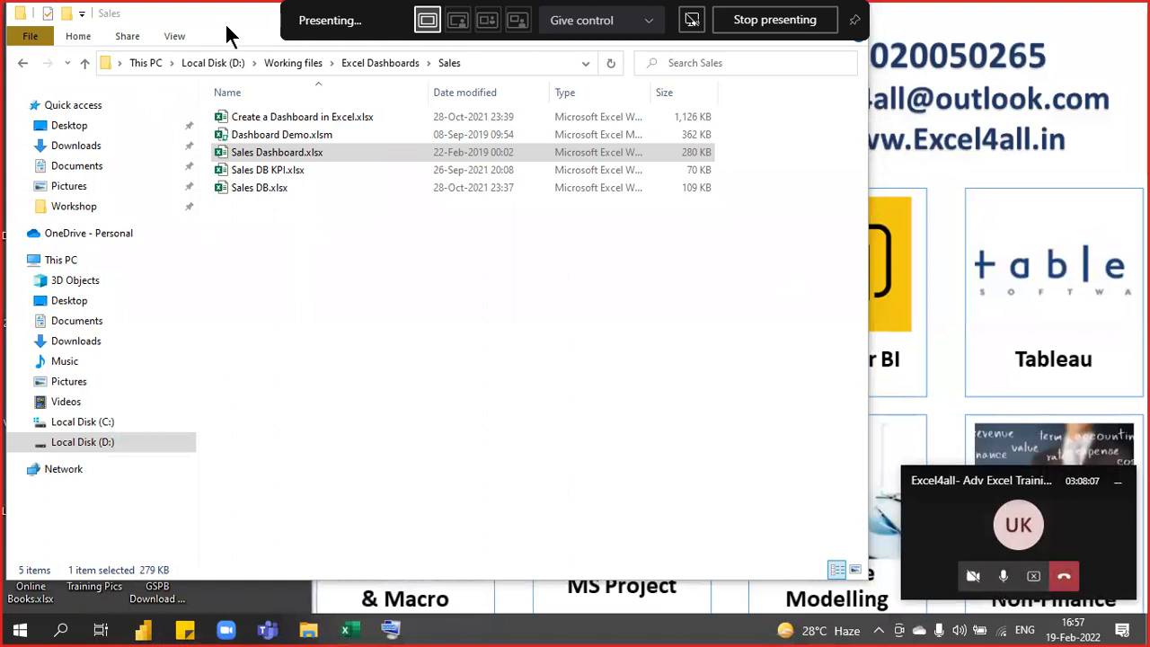
left_click(857, 118)
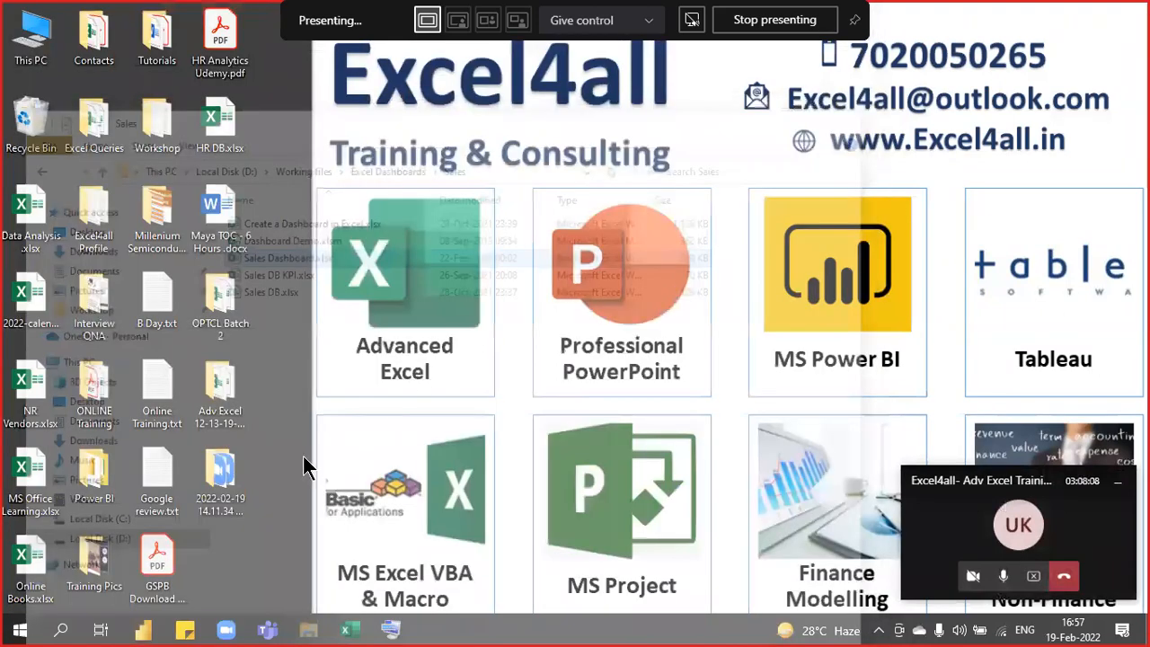
Open the meeting chat in Teams, then switch to the Data Analysis workbook in Excel.
mouse_move(306, 631)
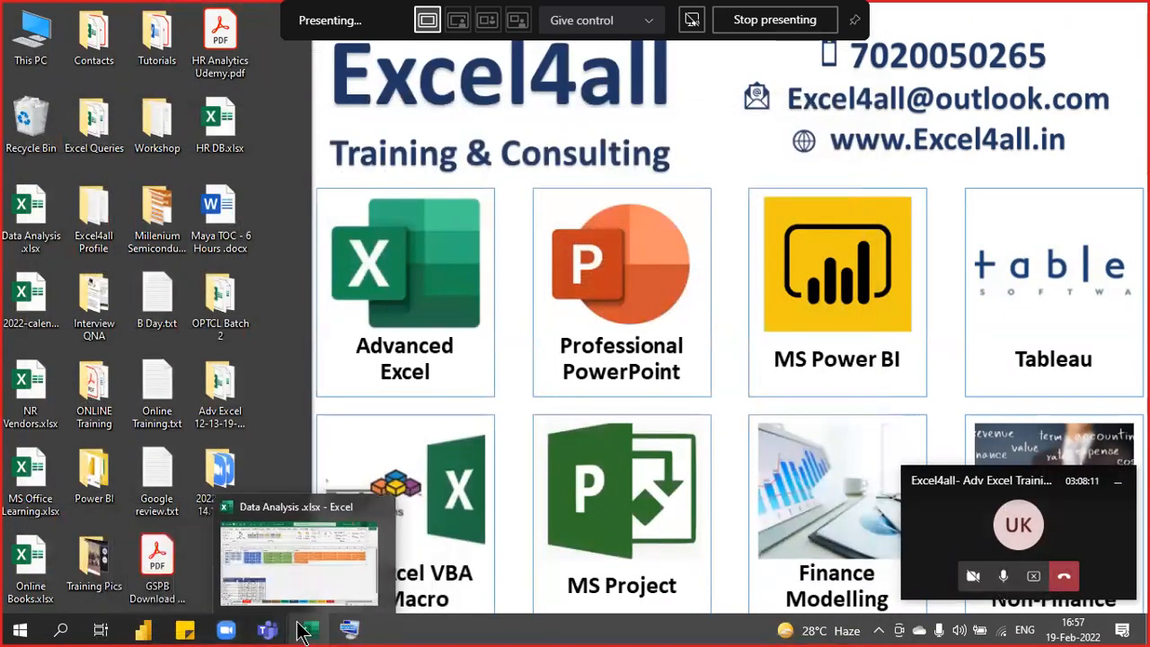
left_click(175, 575)
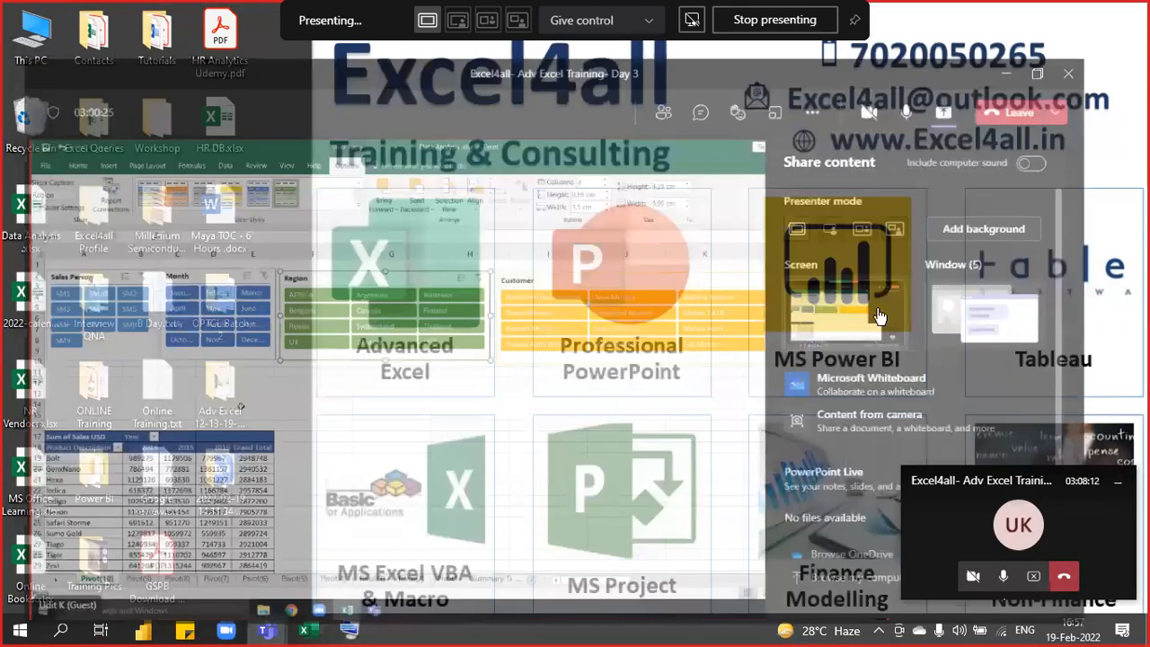
left_click(996, 59)
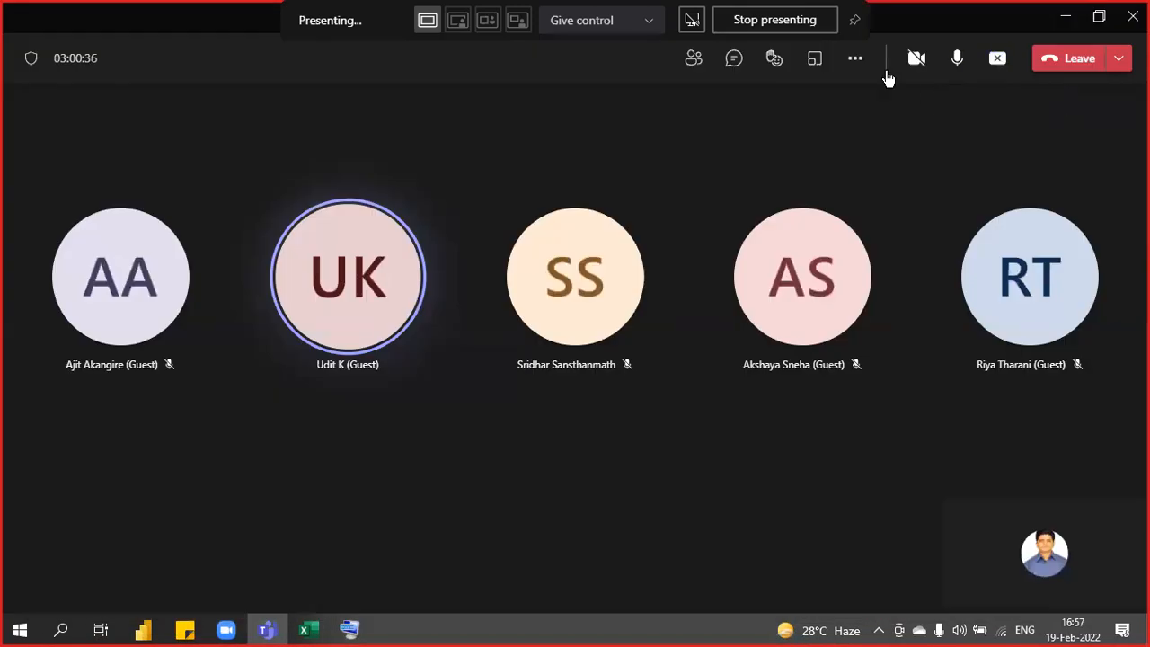
left_click(734, 60)
left_click(298, 631)
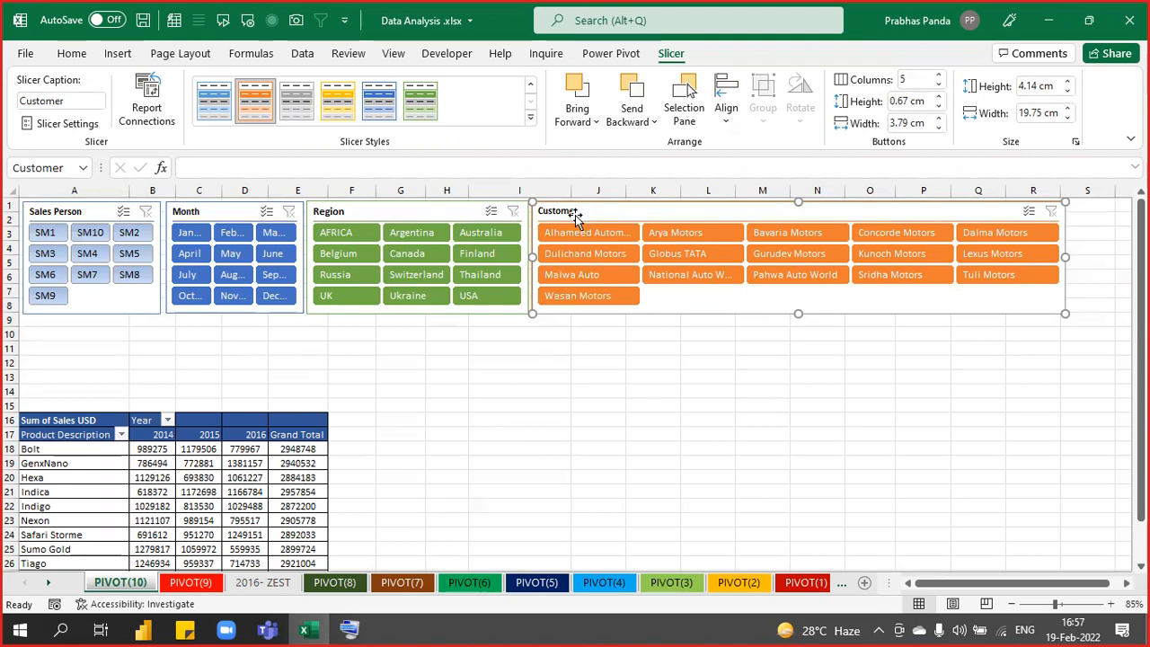
Select all four slicers on the PIVOT(10) sheet and align their top edges with Align Top.
key("ctrl+a")
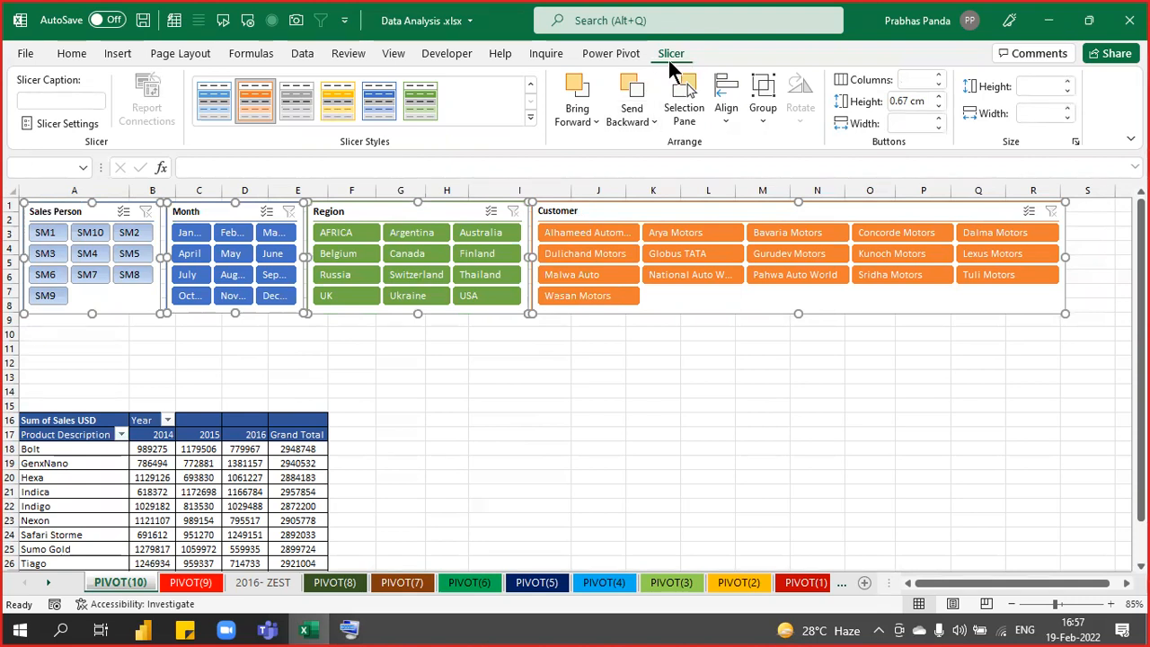
key("ctrl")
key("ctrl")
key("ctrl")
key("ctrl")
key("ctrl")
key("ctrl")
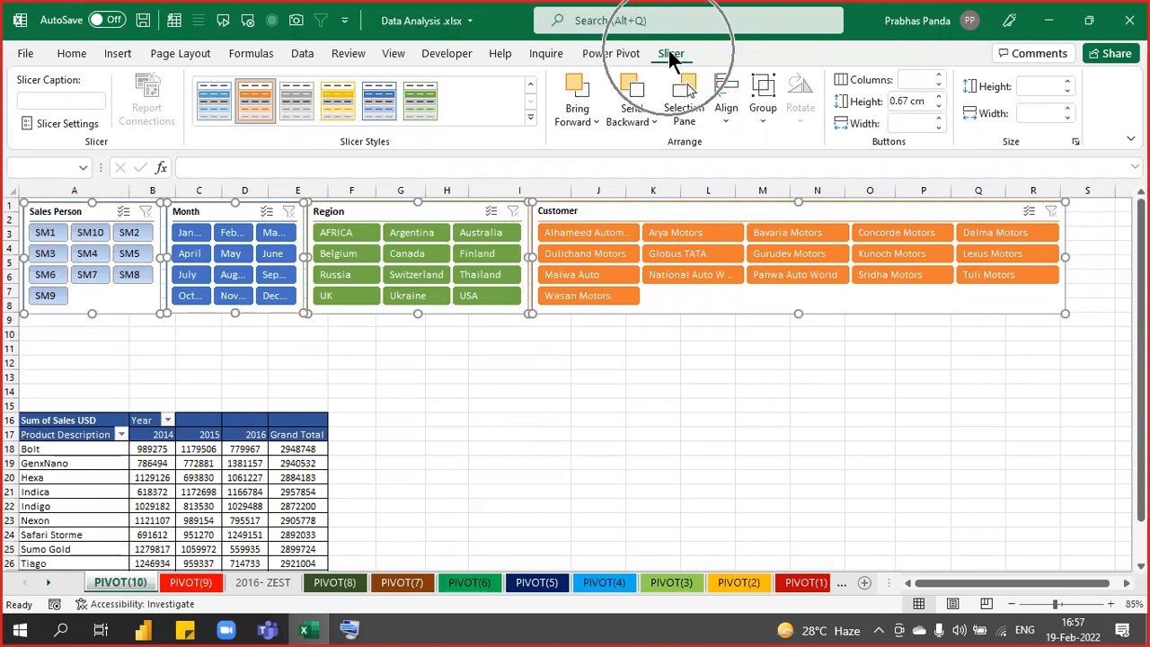
key("ctrl")
key("ctrl")
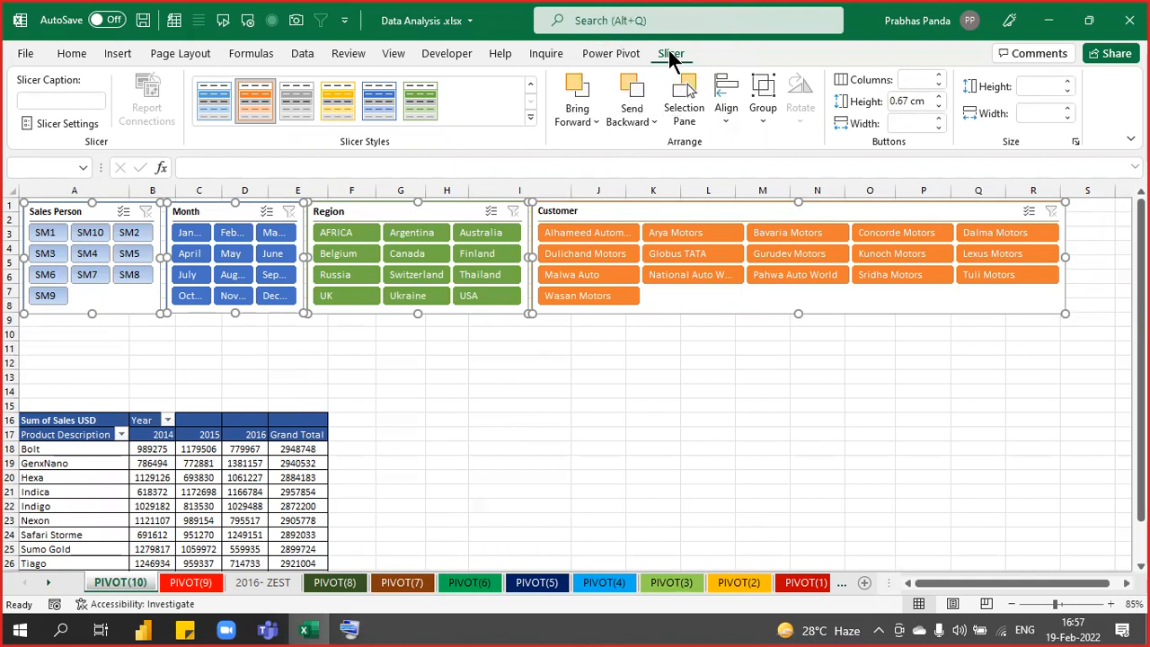
key("ctrl")
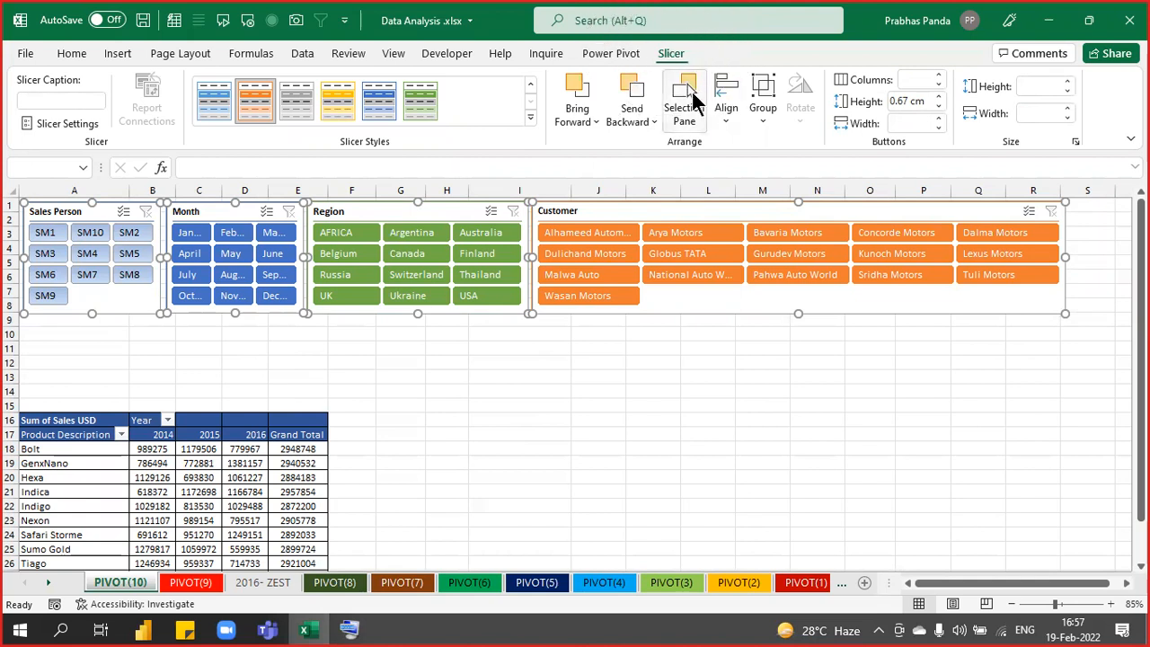
left_click(725, 110)
key("ctrl")
key("ctrl")
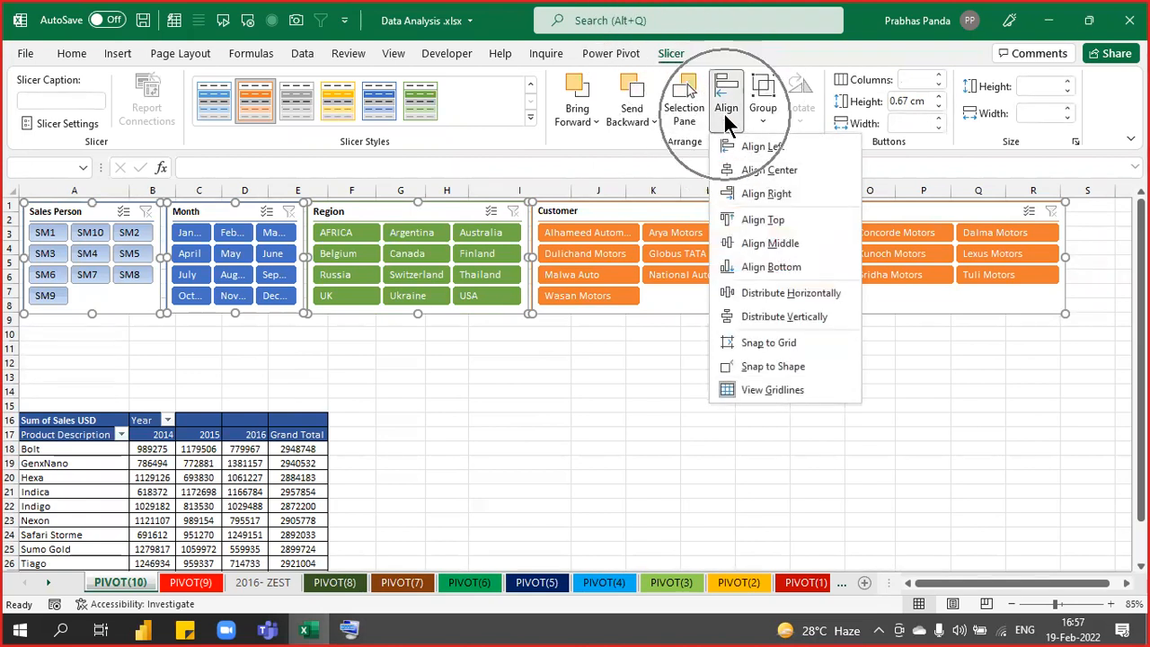
key("ctrl")
key("ctrl")
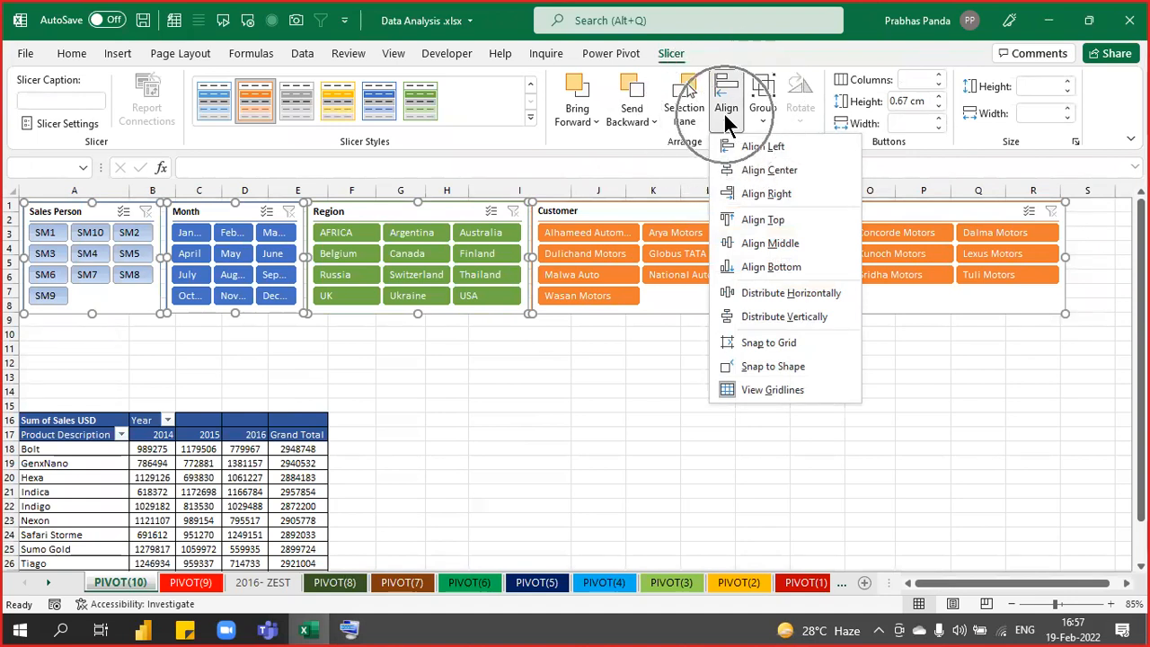
key("ctrl")
key("ctrl")
key("ctrl")
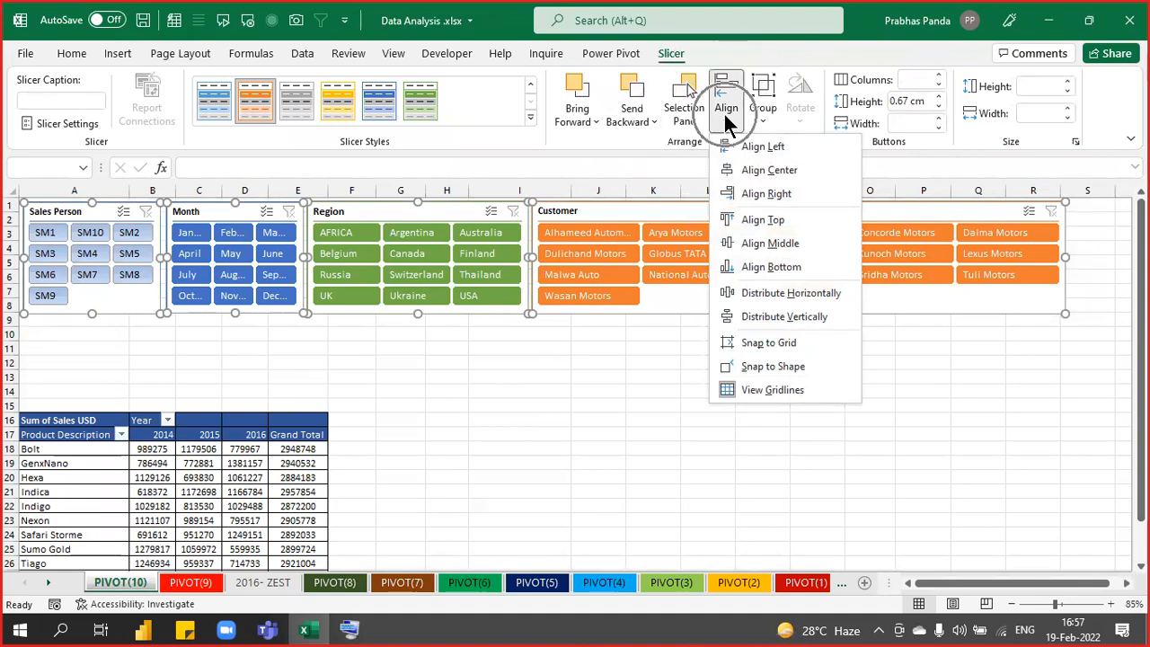
left_click(765, 220)
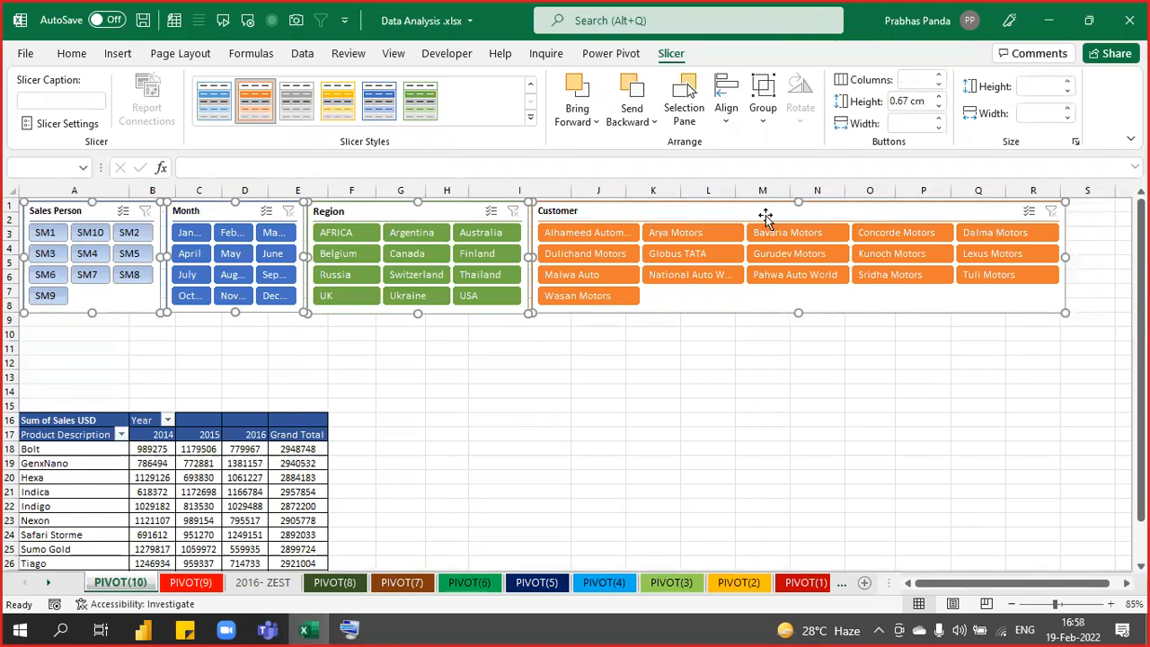
Space the four selected slicers evenly with Distribute Horizontally, applying it twice.
left_click(726, 115)
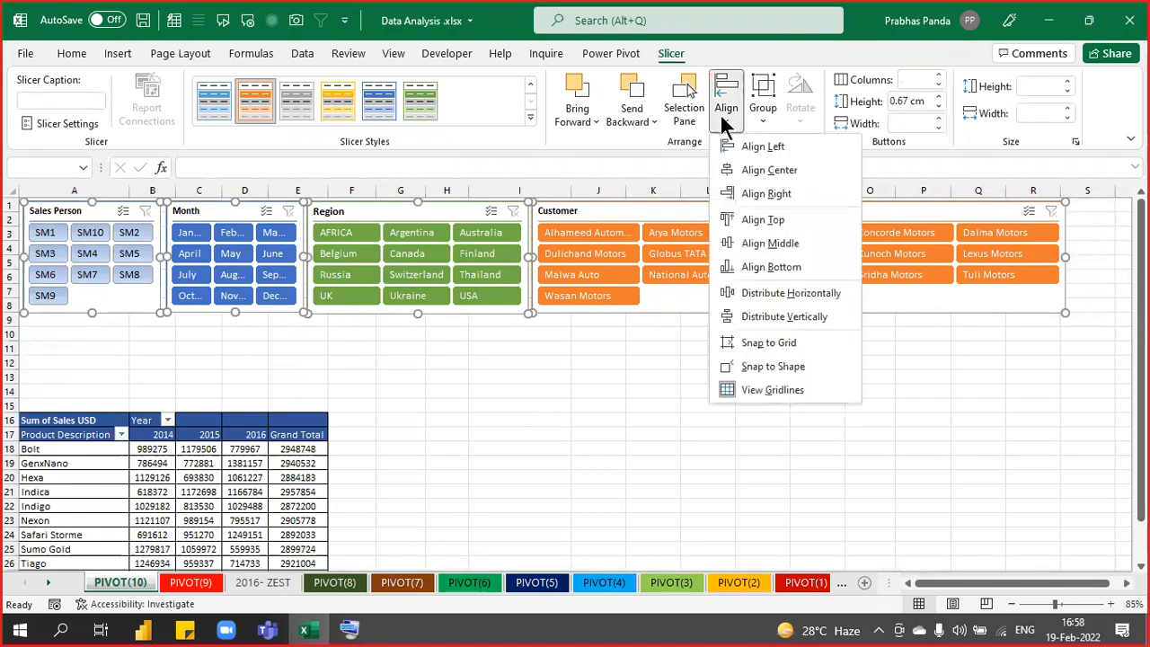
left_click(785, 293)
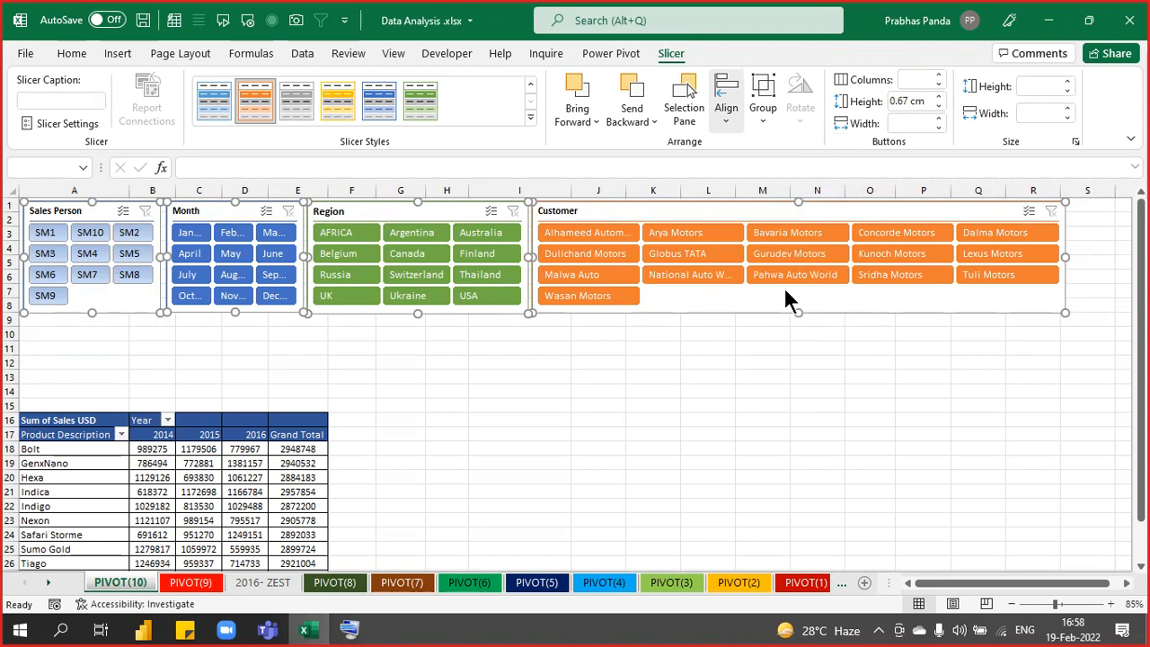
left_click(724, 109)
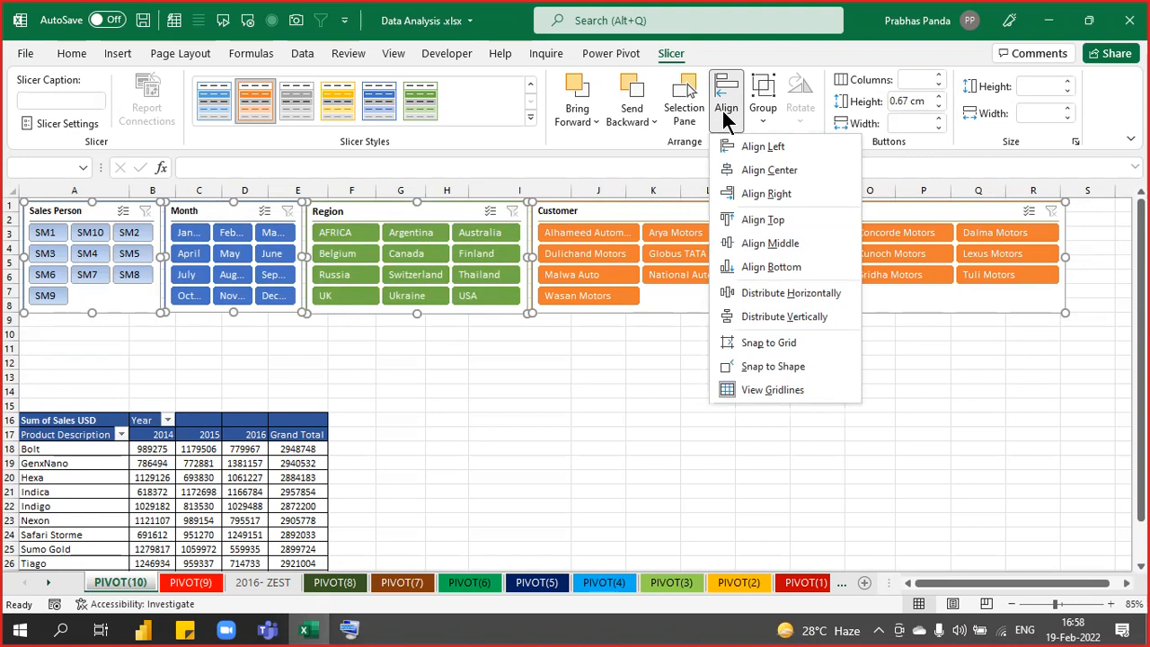
left_click(812, 294)
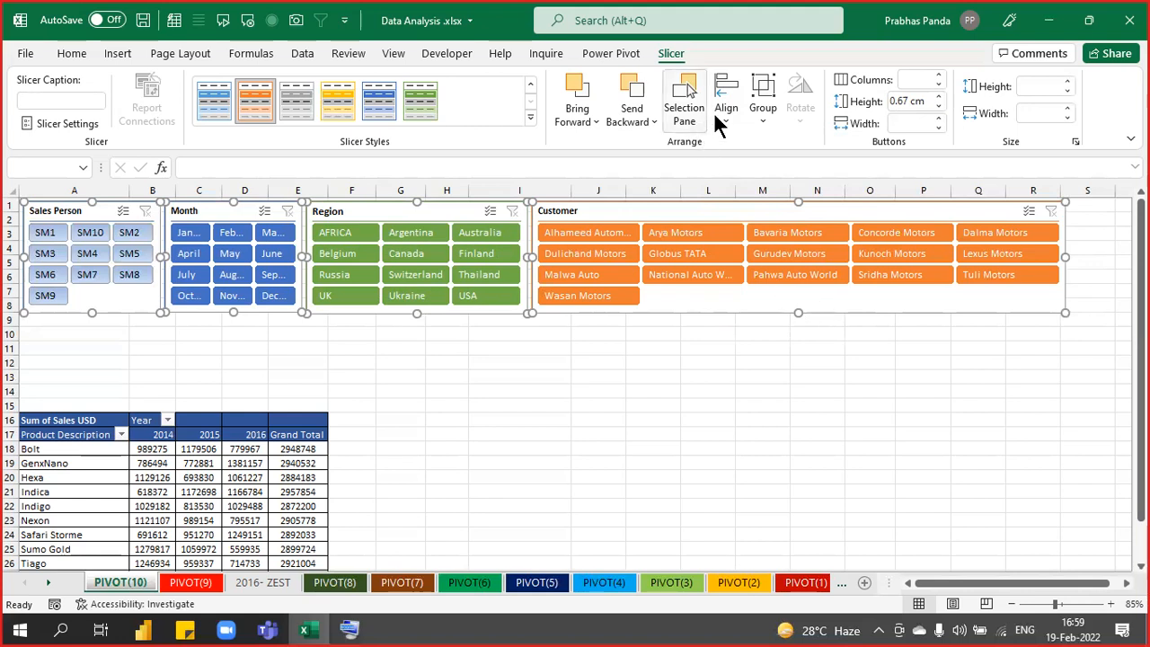
Group the four slicers into one object and collapse the ribbon to gain worksheet space.
left_click(767, 117)
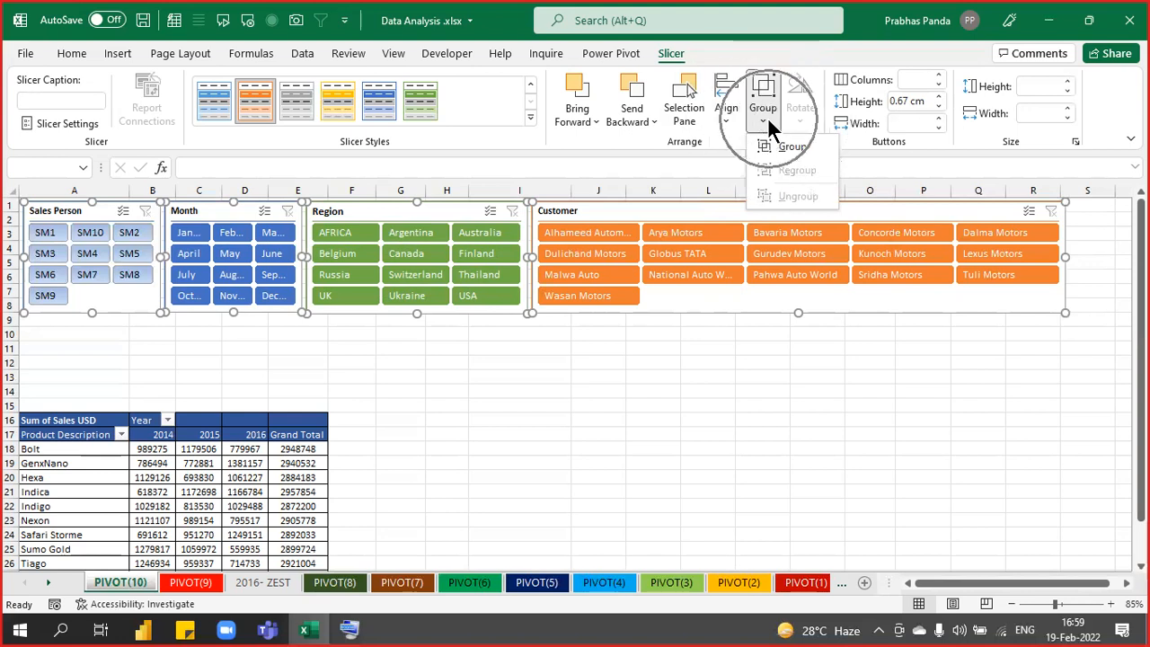
left_click(802, 149)
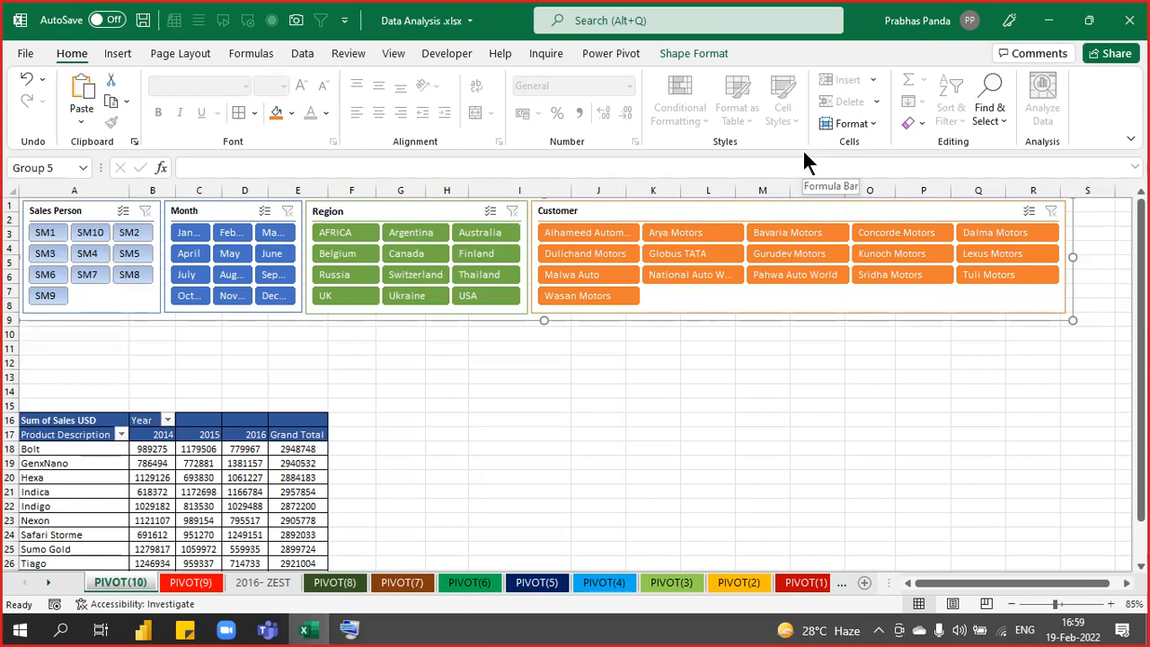
key("ctrl+F1")
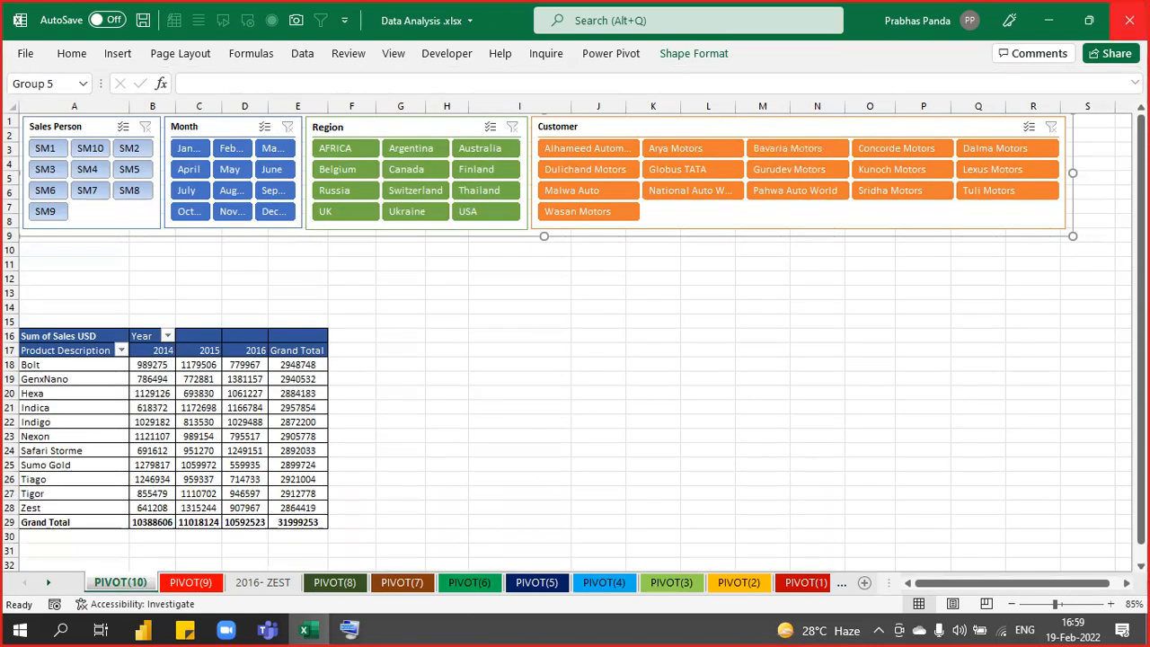
Shrink the workbook window out of full screen and extend its height to the taskbar, keeping the meeting chat visible beside it.
left_click(1089, 20)
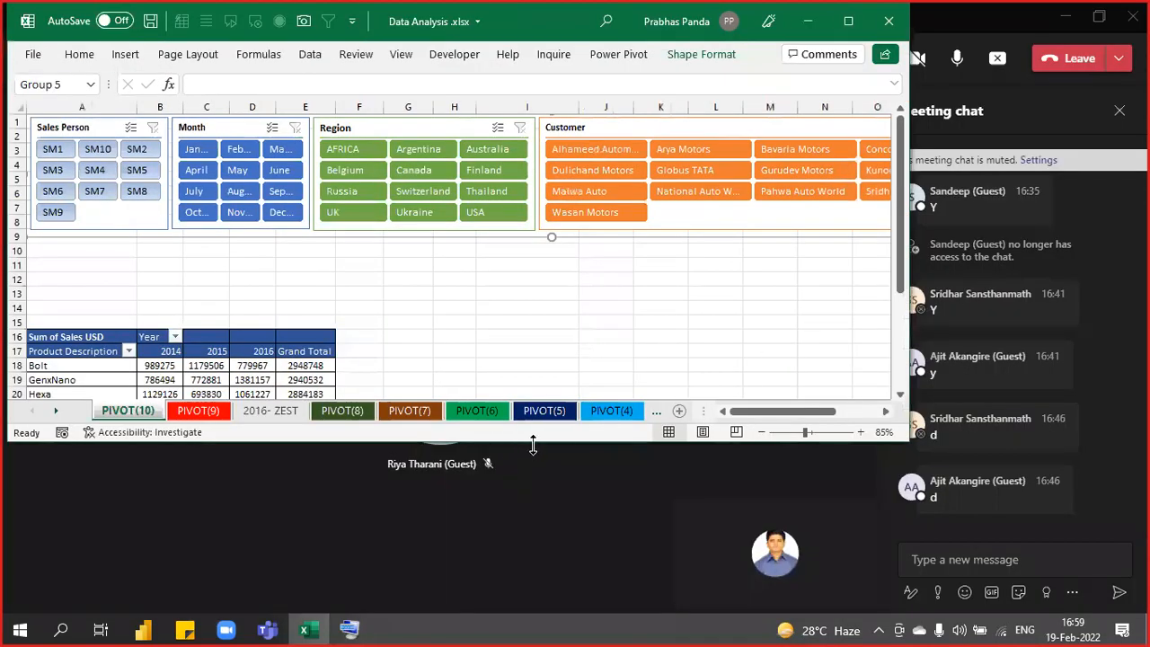
left_click_drag(532, 440, 534, 612)
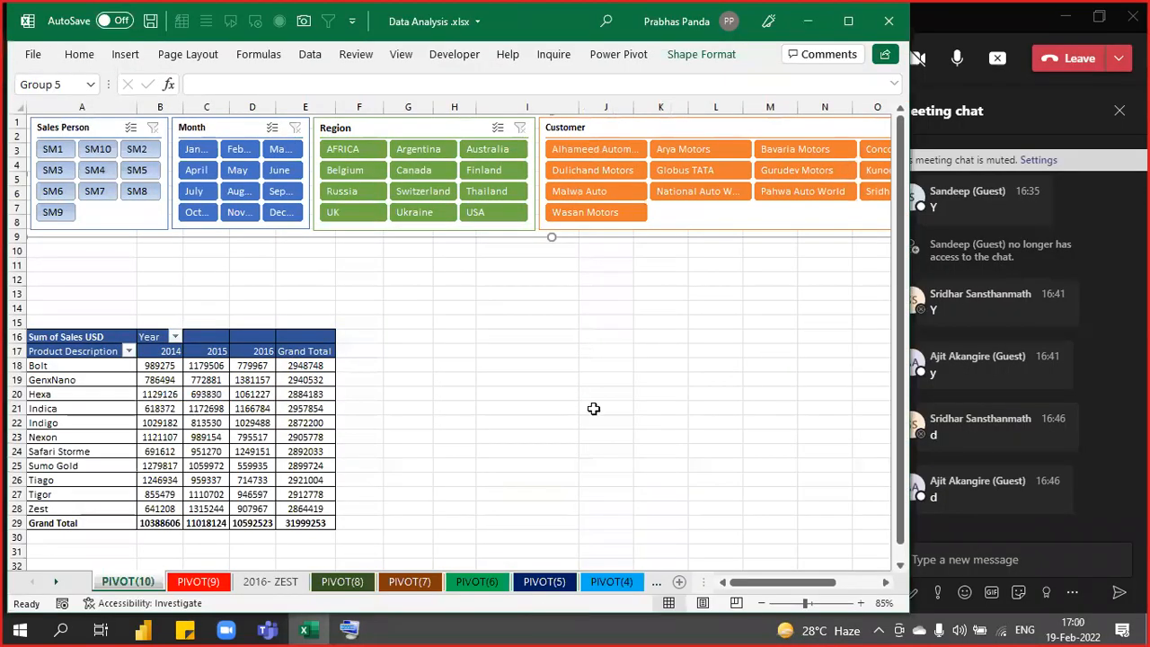
left_click(629, 339)
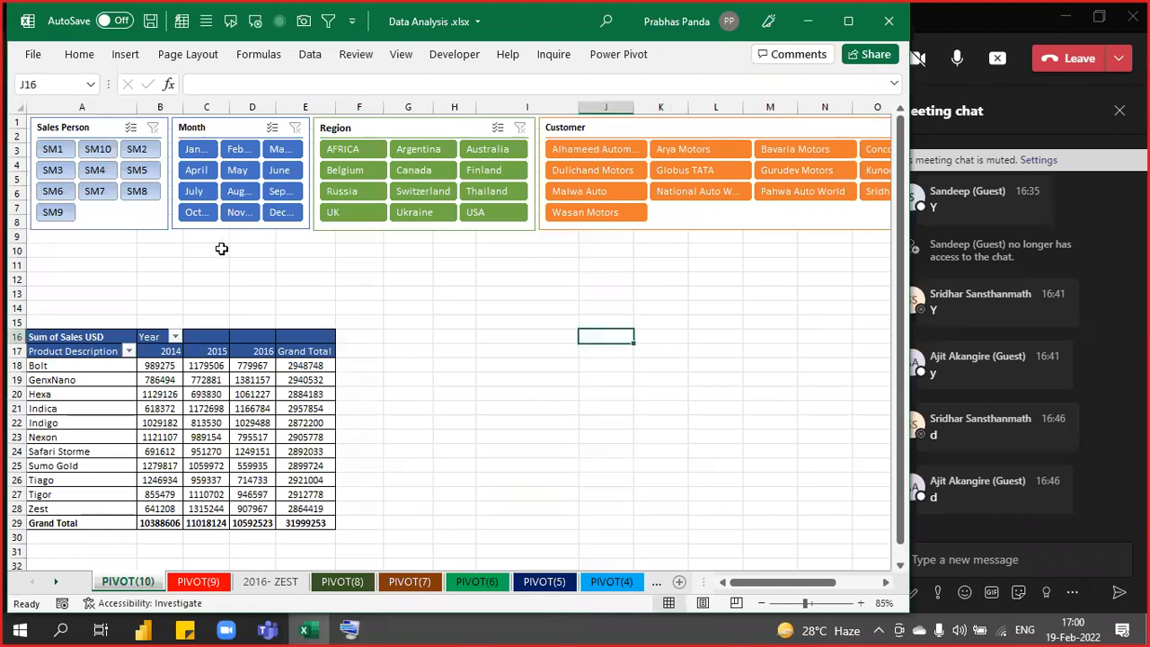
Delete the entire empty rows 10 to 15 between the slicers and the pivot table.
left_click_drag(209, 247, 212, 317)
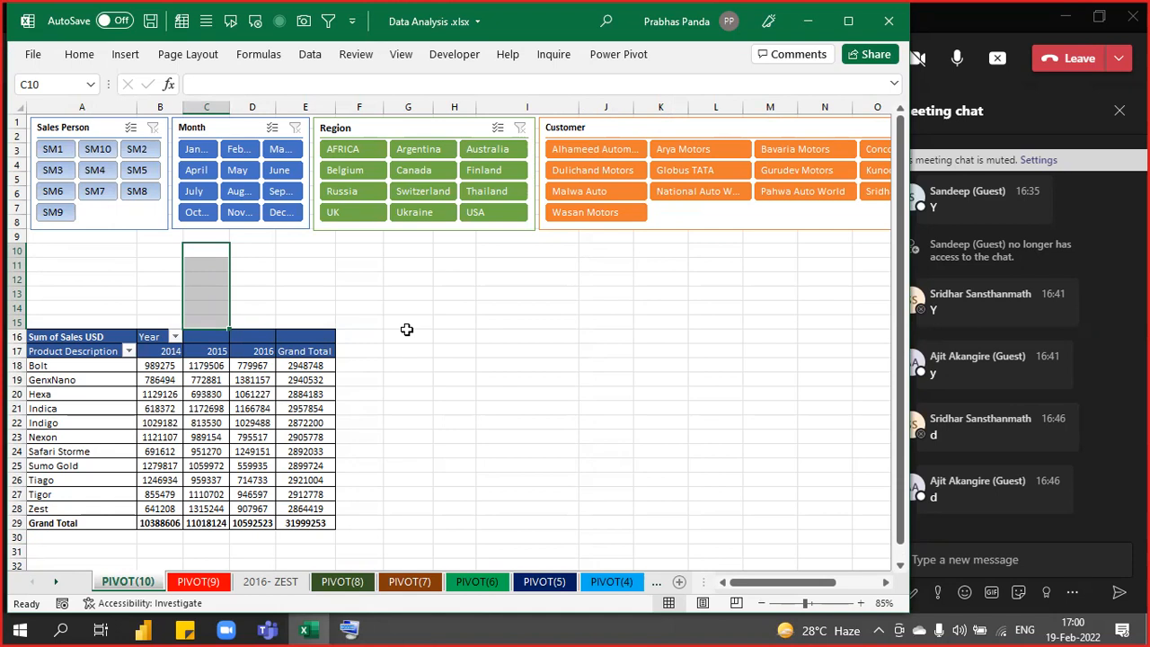
key("ctrl+minus")
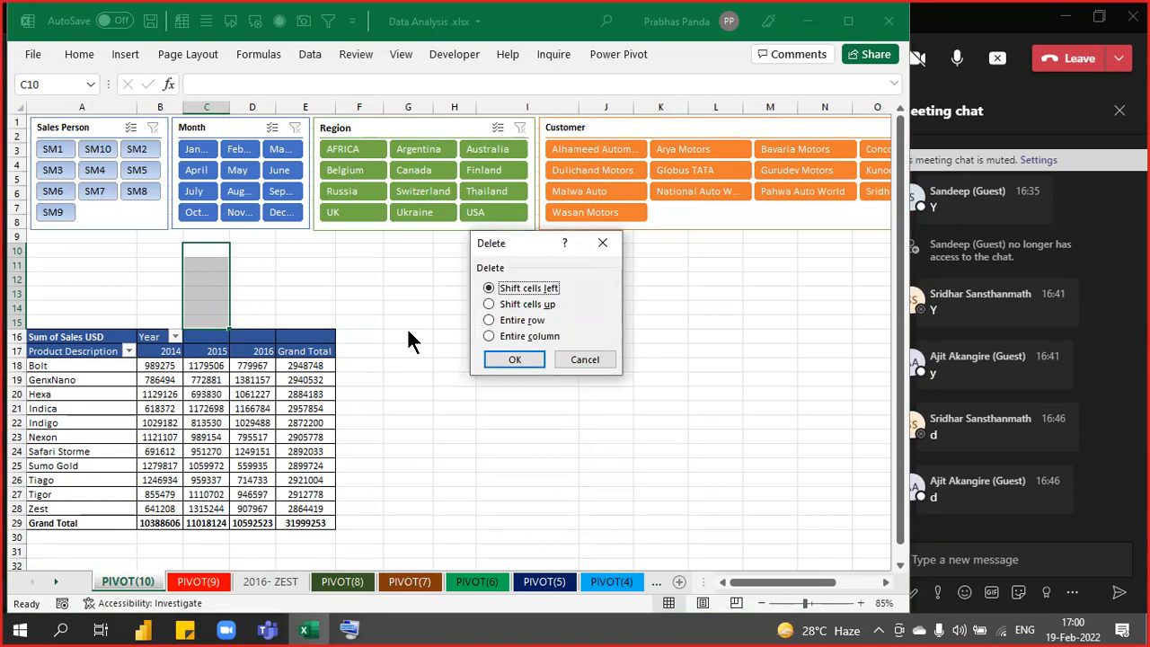
key("r")
left_click(509, 360)
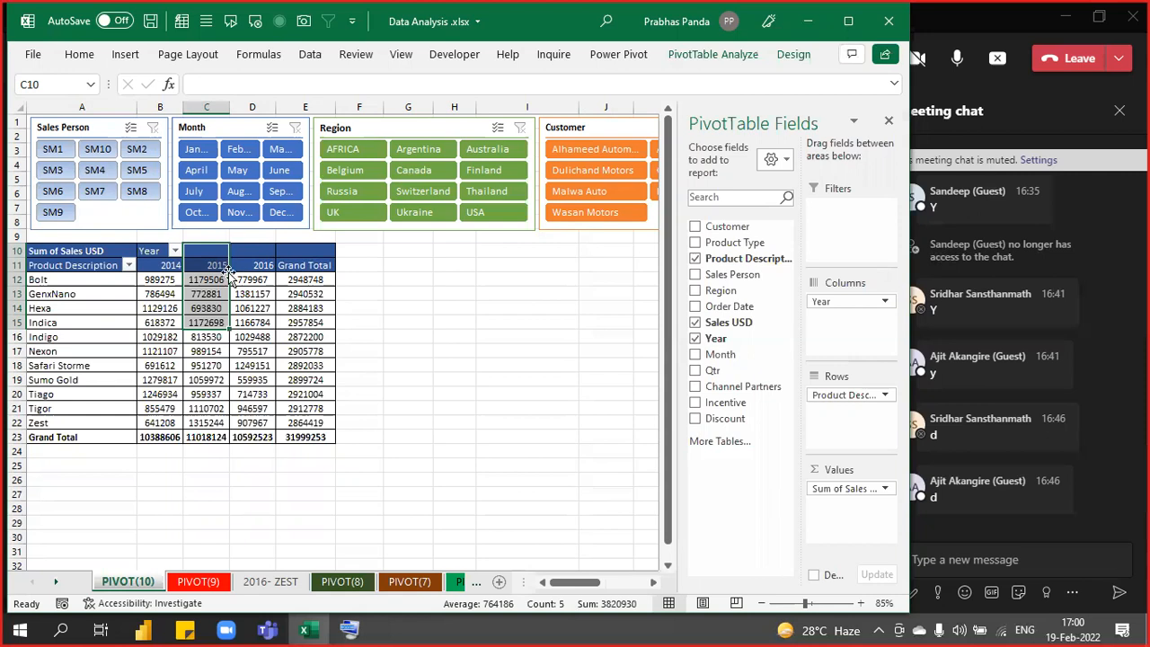
Select a value cell in the pivot table and close the PivotTable Fields pane.
left_click(248, 367)
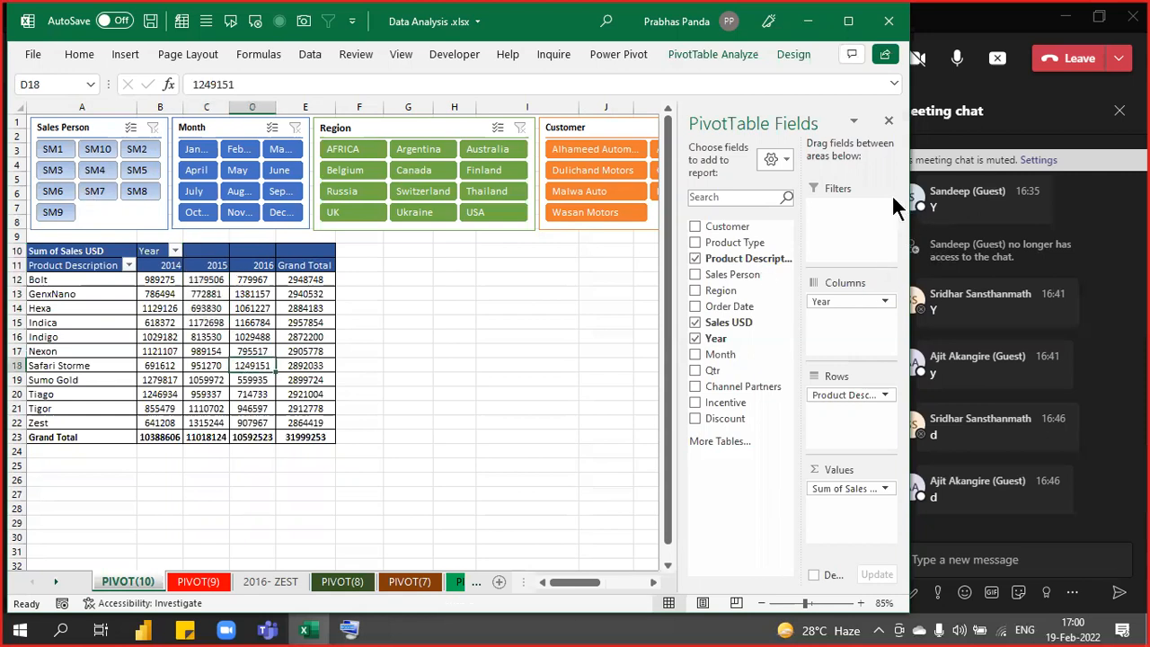
left_click(887, 124)
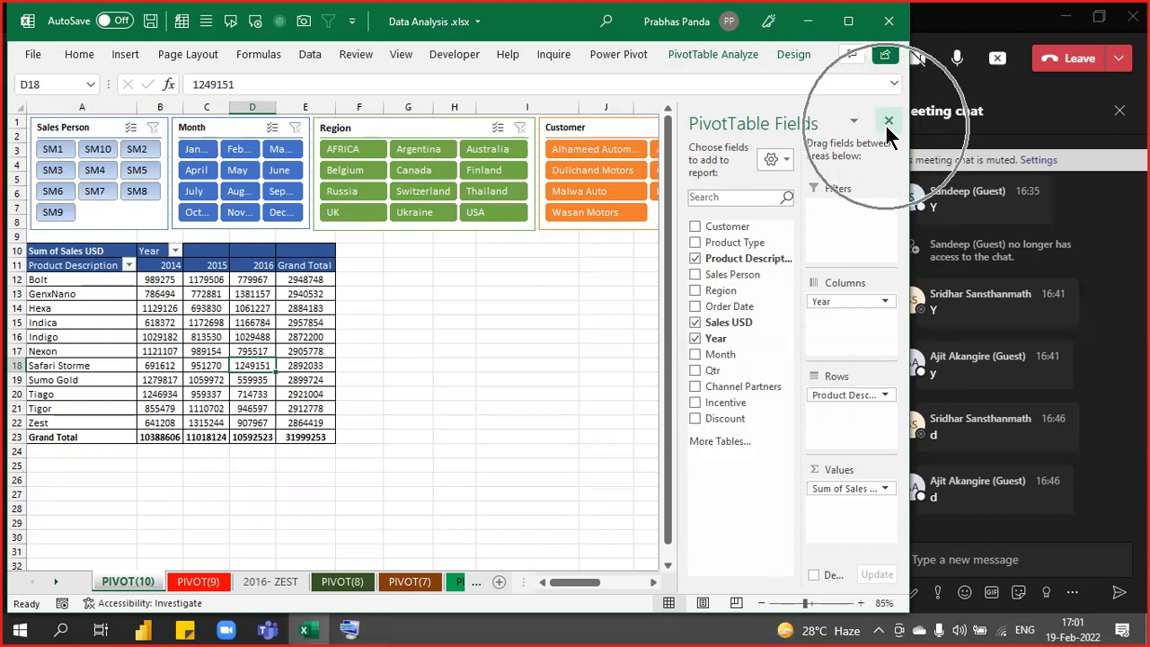
left_click(887, 122)
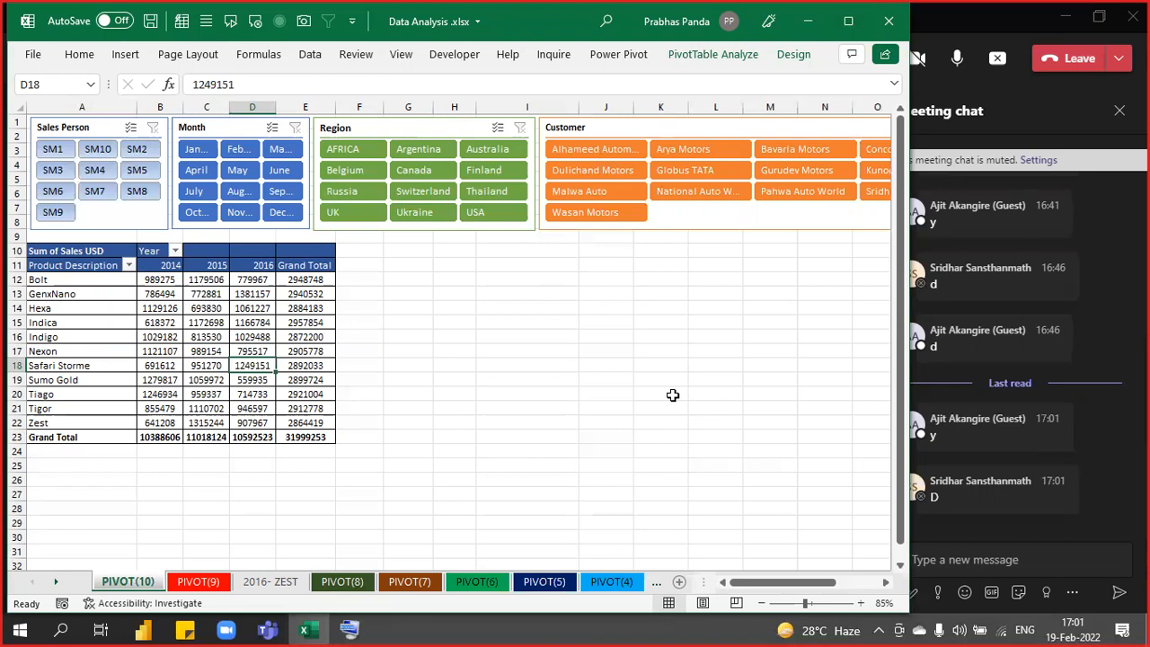
Select the 2015 value for Indica in the pivot table and maximize the workbook window at 85% zoom.
left_click(206, 324)
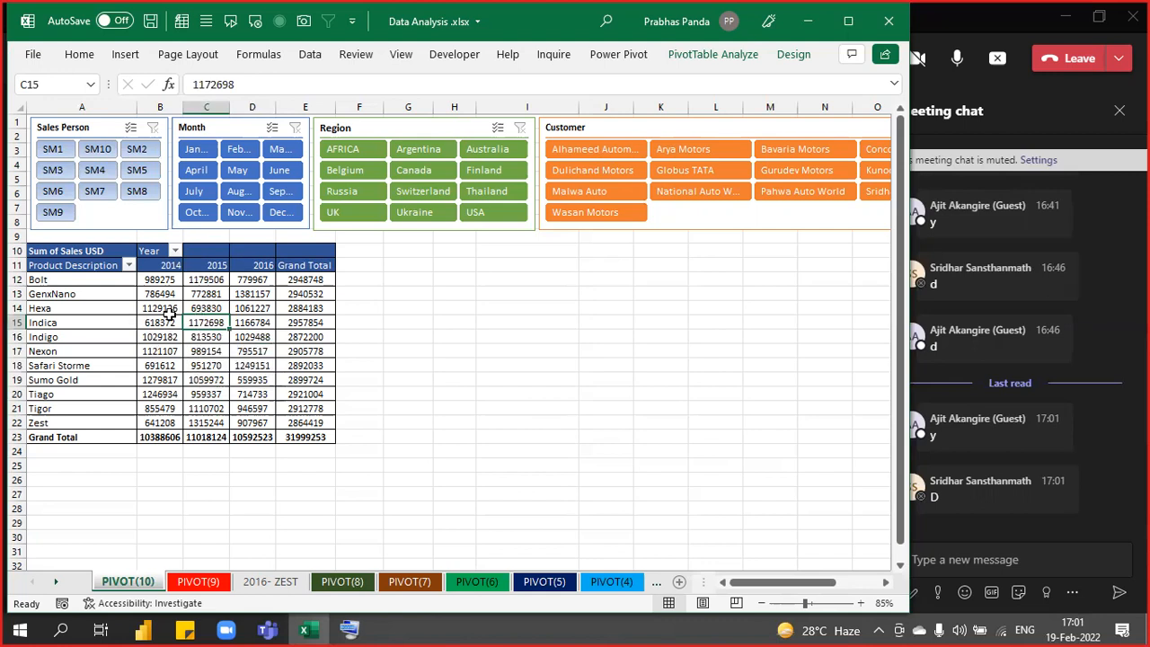
left_click(848, 20)
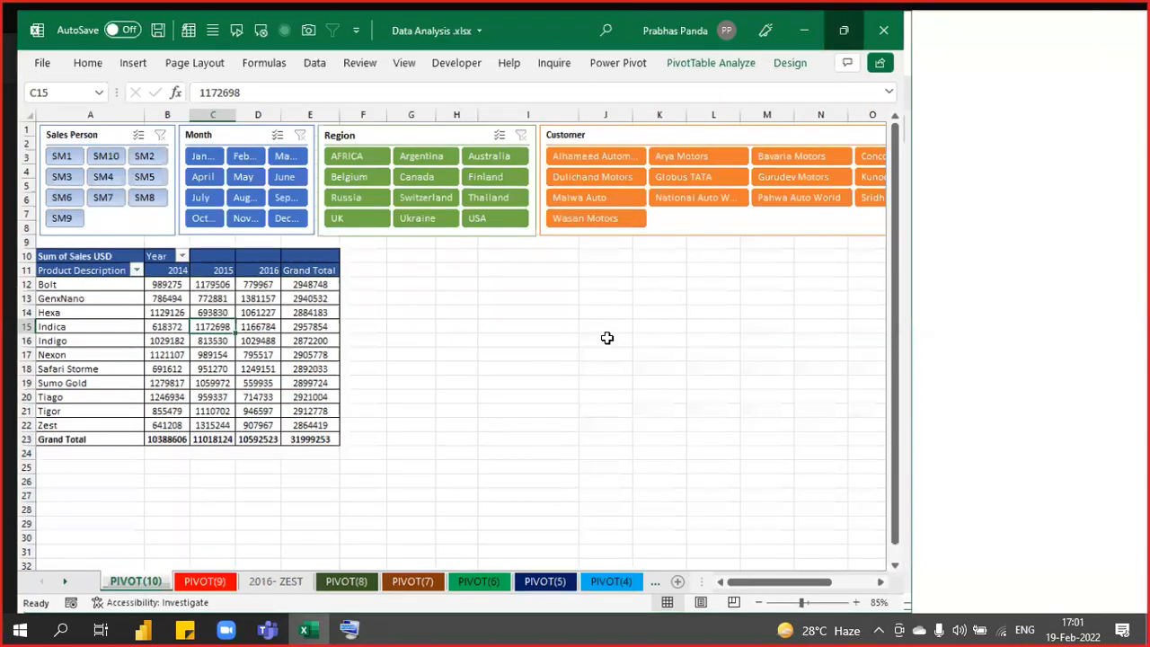
scroll(585, 386, "up", 1, "ctrl")
scroll(585, 386, "up", 1)
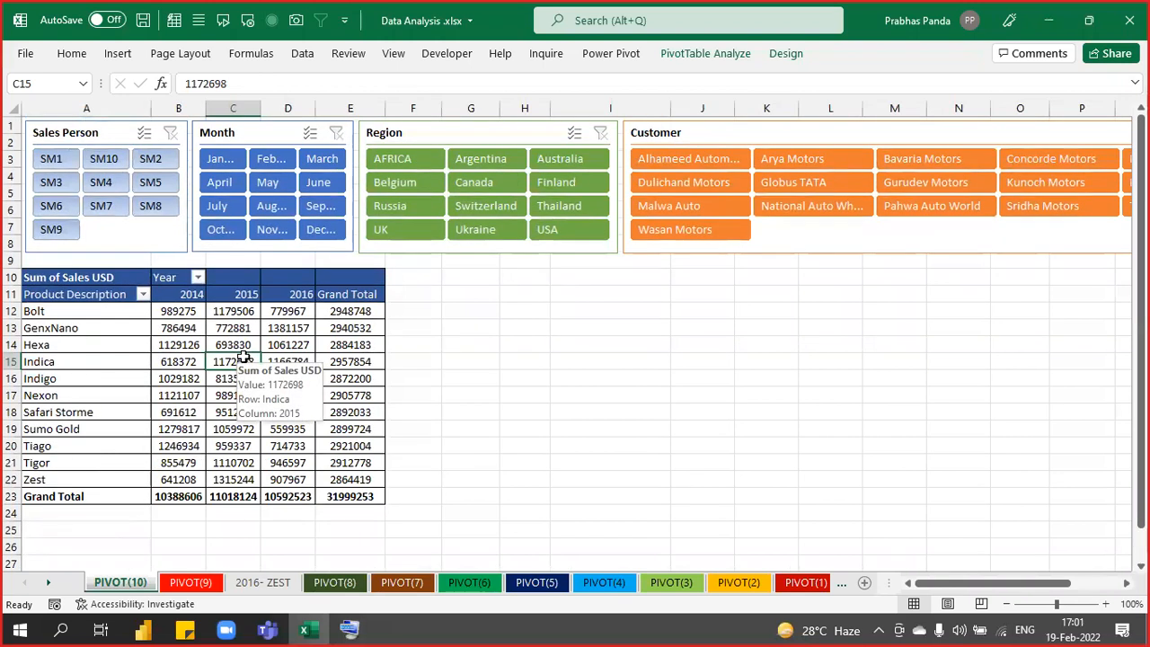
scroll(243, 358, "down", 2, "ctrl")
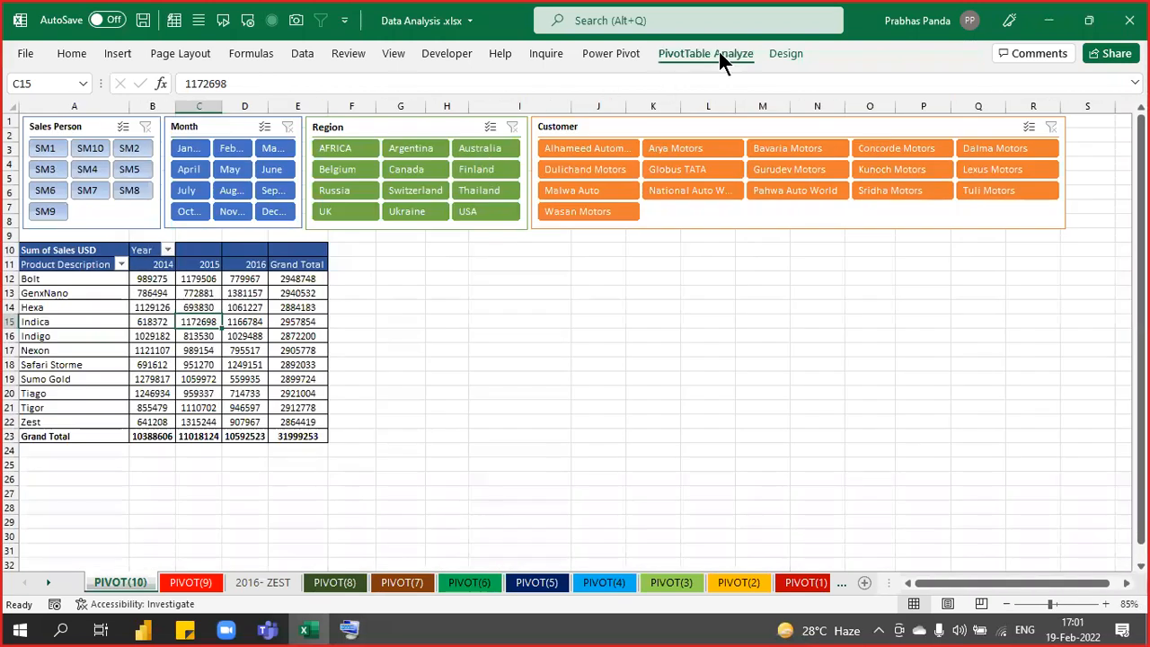
Insert a clustered column PivotChart from the pivot table.
left_click(717, 53)
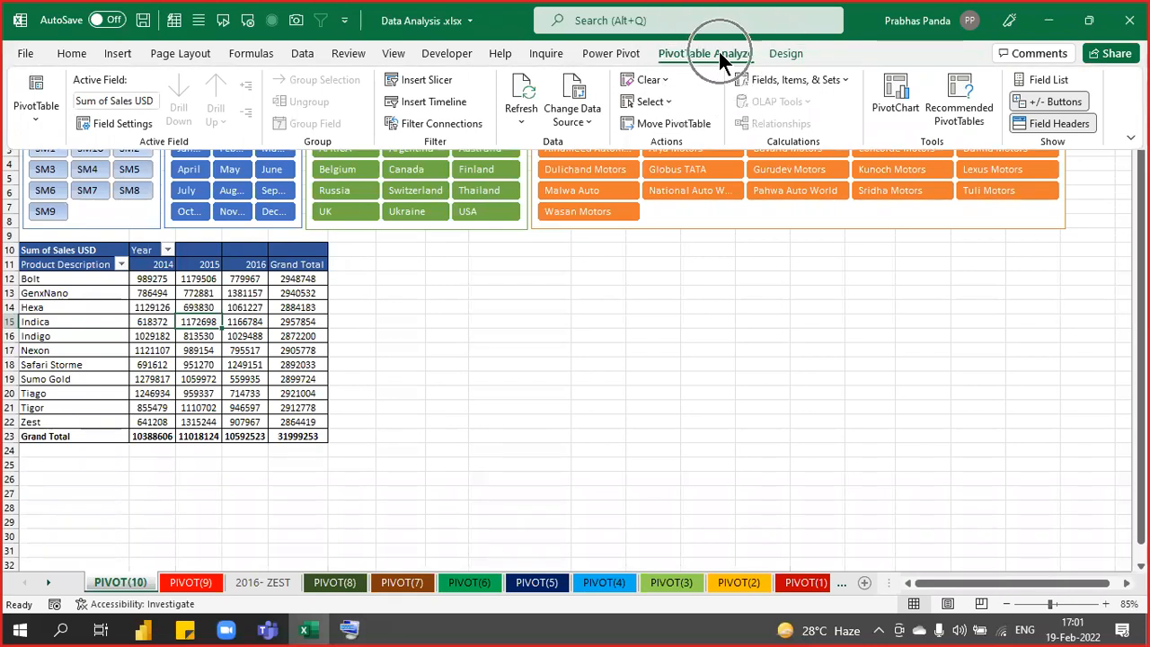
left_click(904, 106)
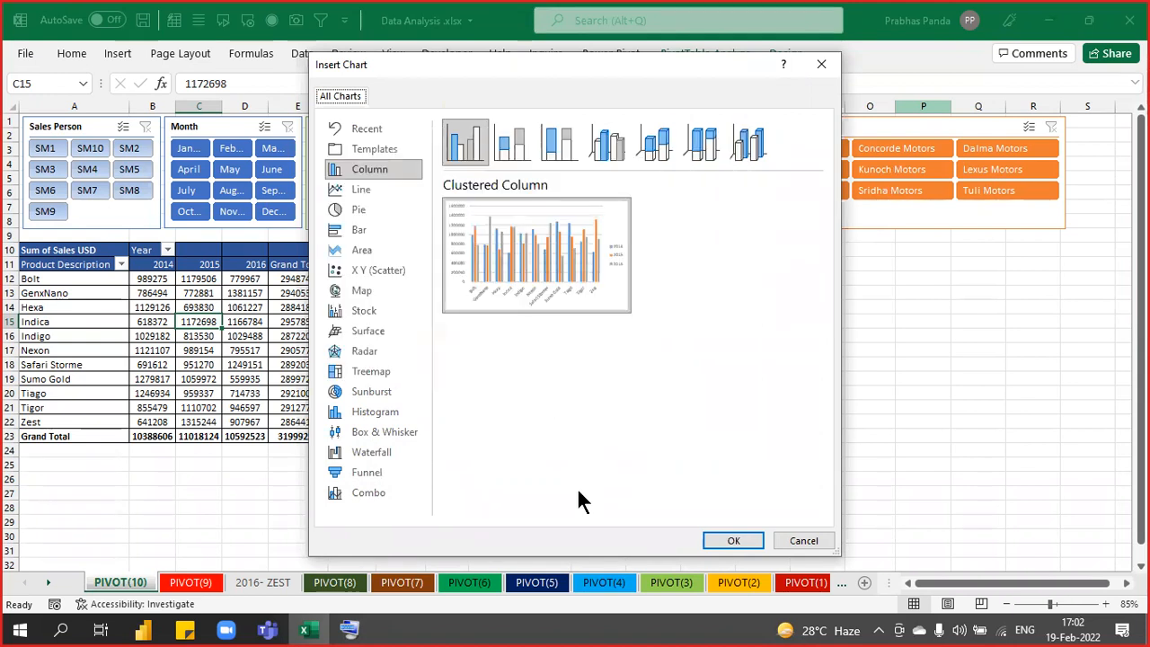
left_click(734, 541)
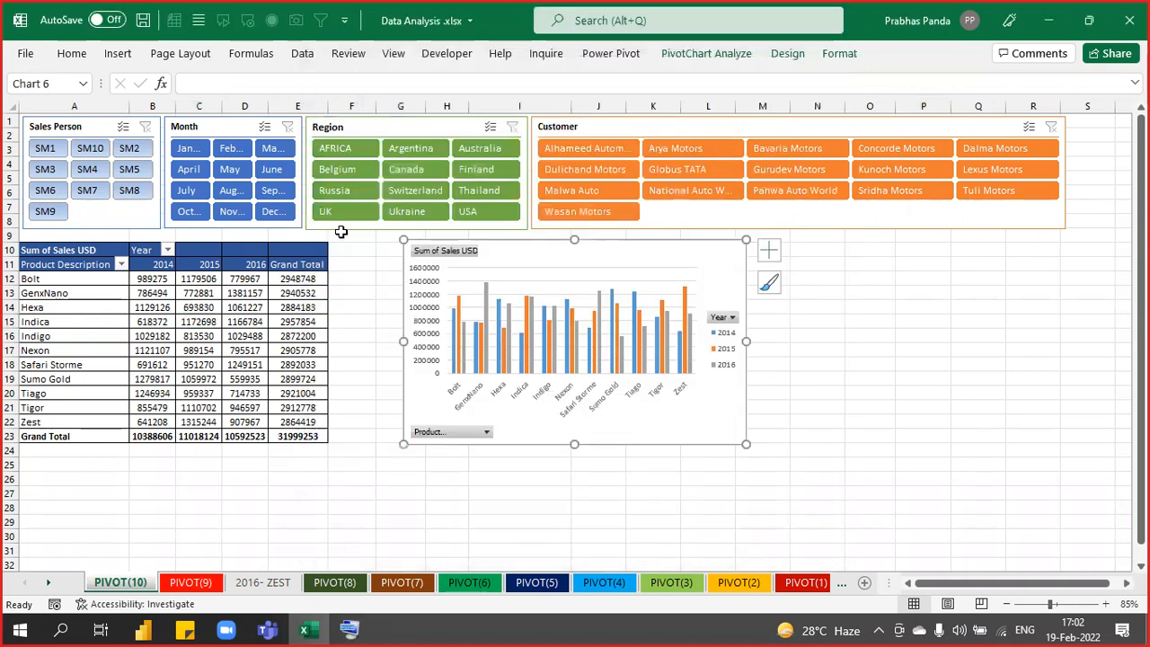
Move the PivotChart against the pivot table's Grand Total column and widen it to the outer edge of the Customer slicer.
left_click_drag(508, 249, 432, 247)
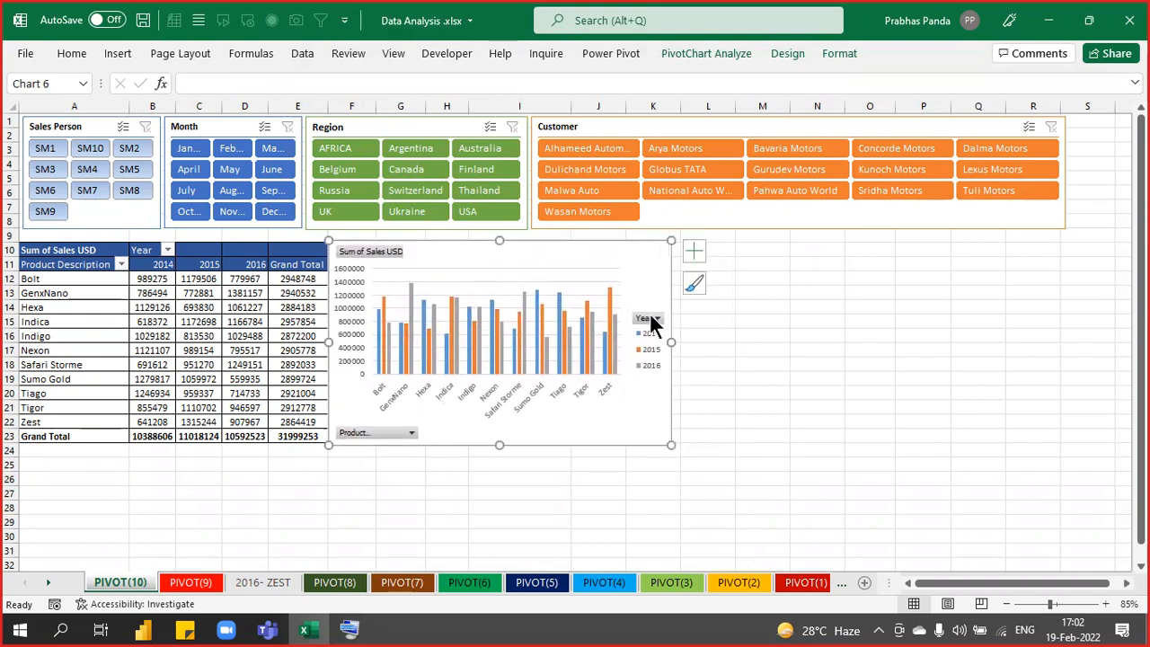
left_click_drag(671, 341, 1067, 341)
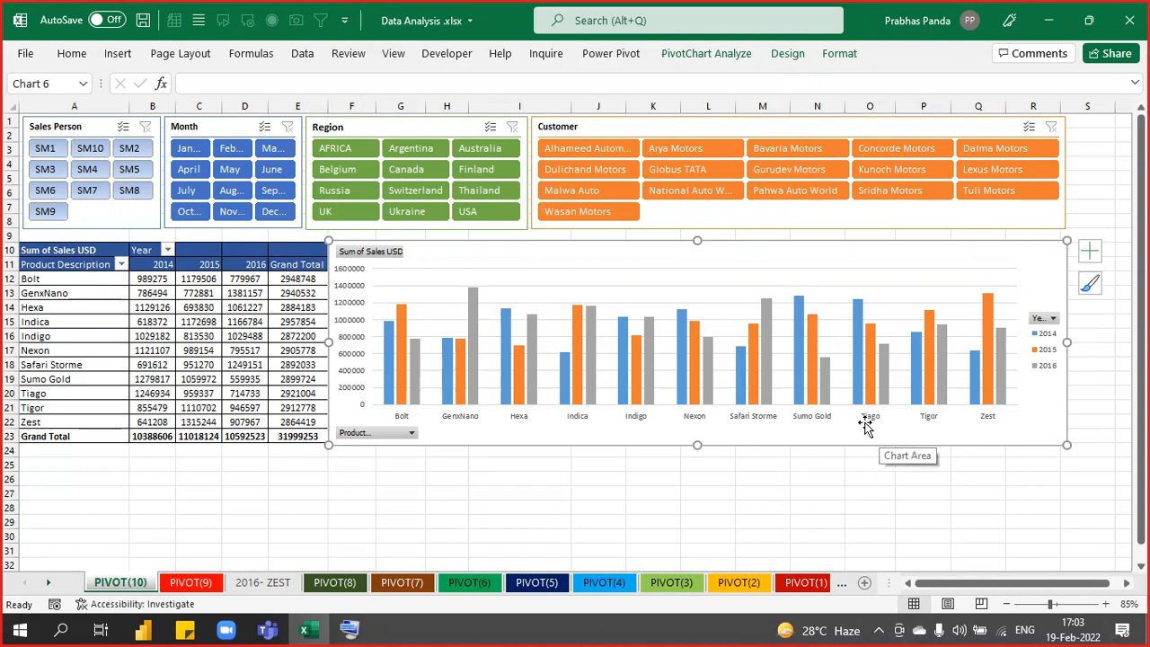
left_click(1090, 20)
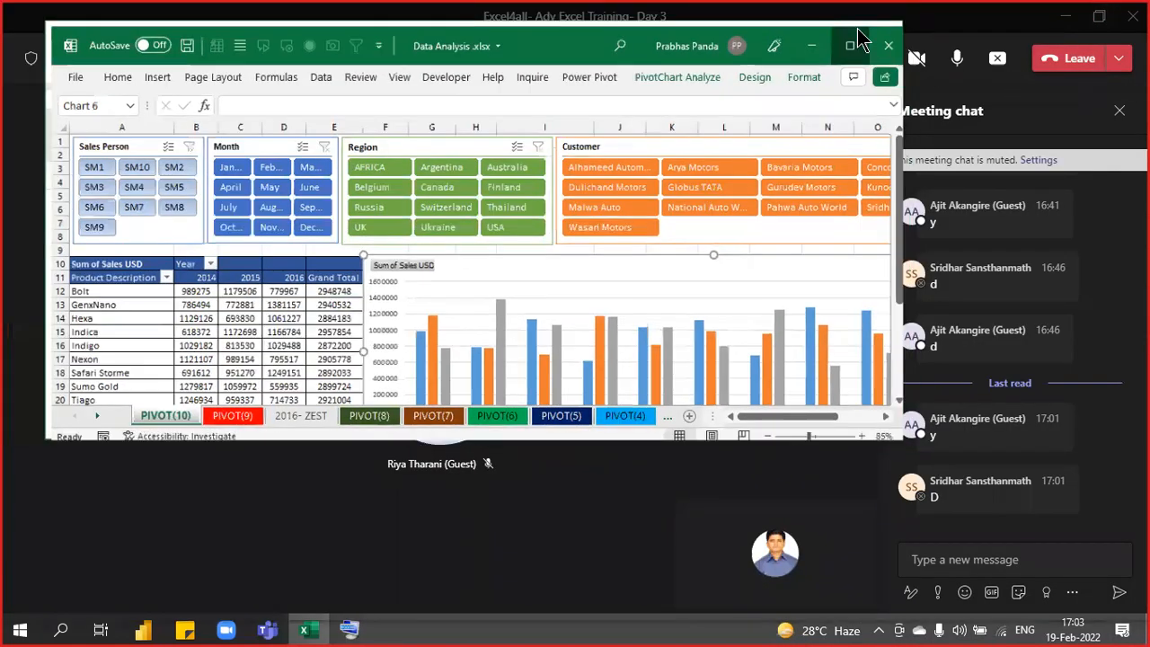
left_click(857, 29)
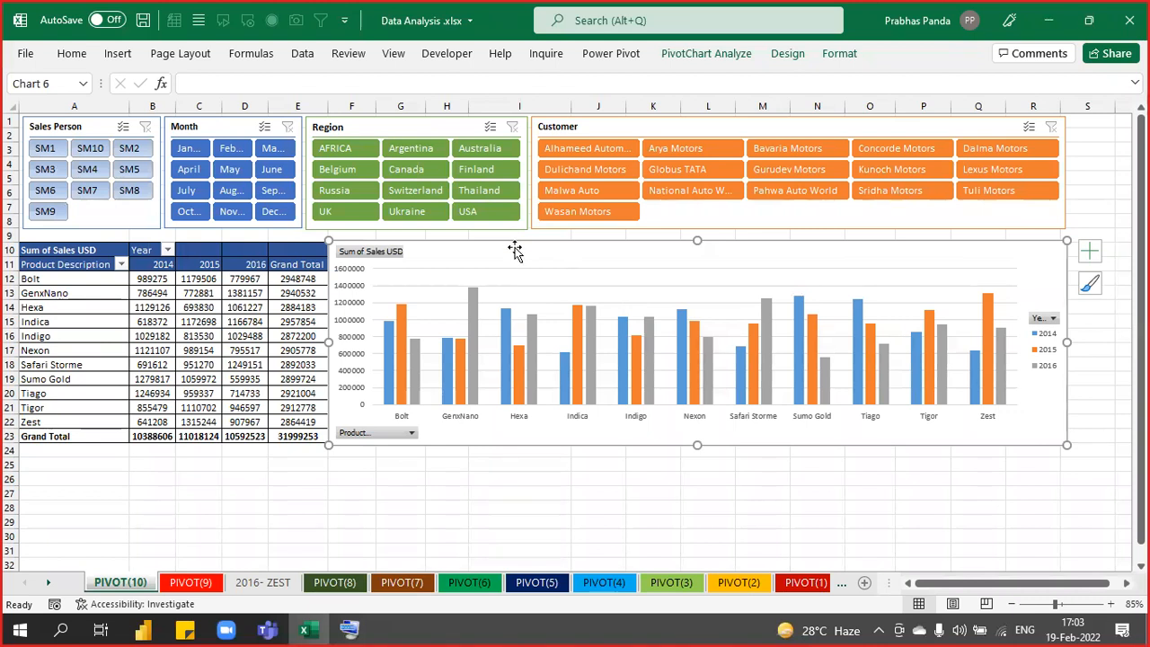
Apply the Style 14 chart style to the PivotChart.
left_click(786, 53)
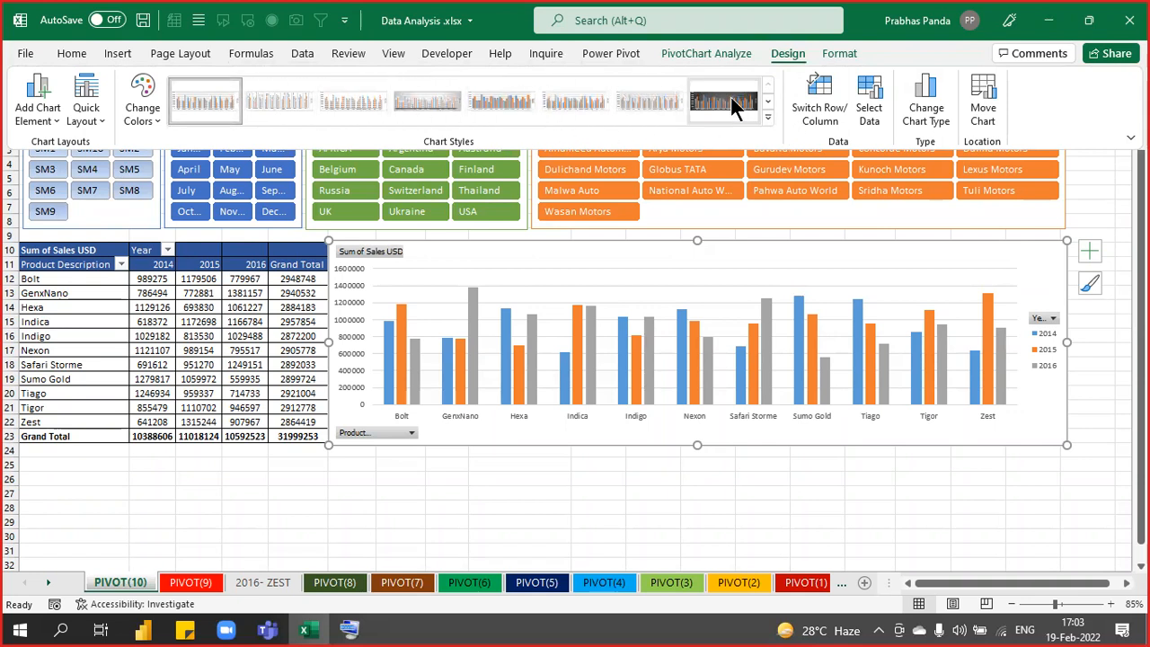
left_click(768, 118)
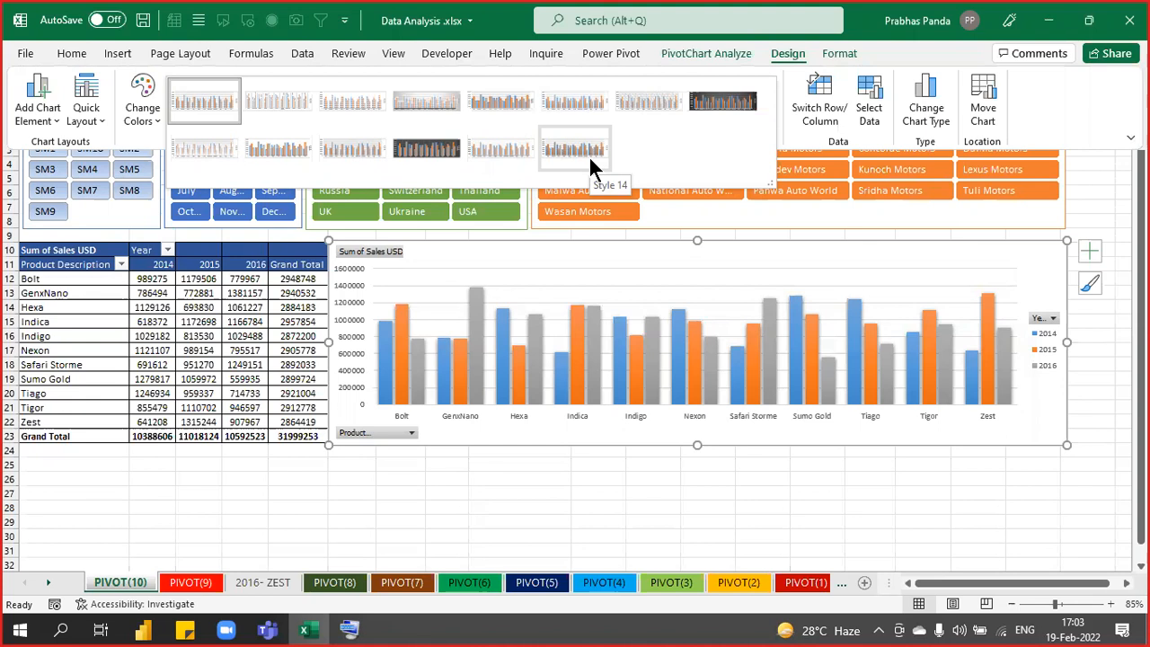
left_click(588, 155)
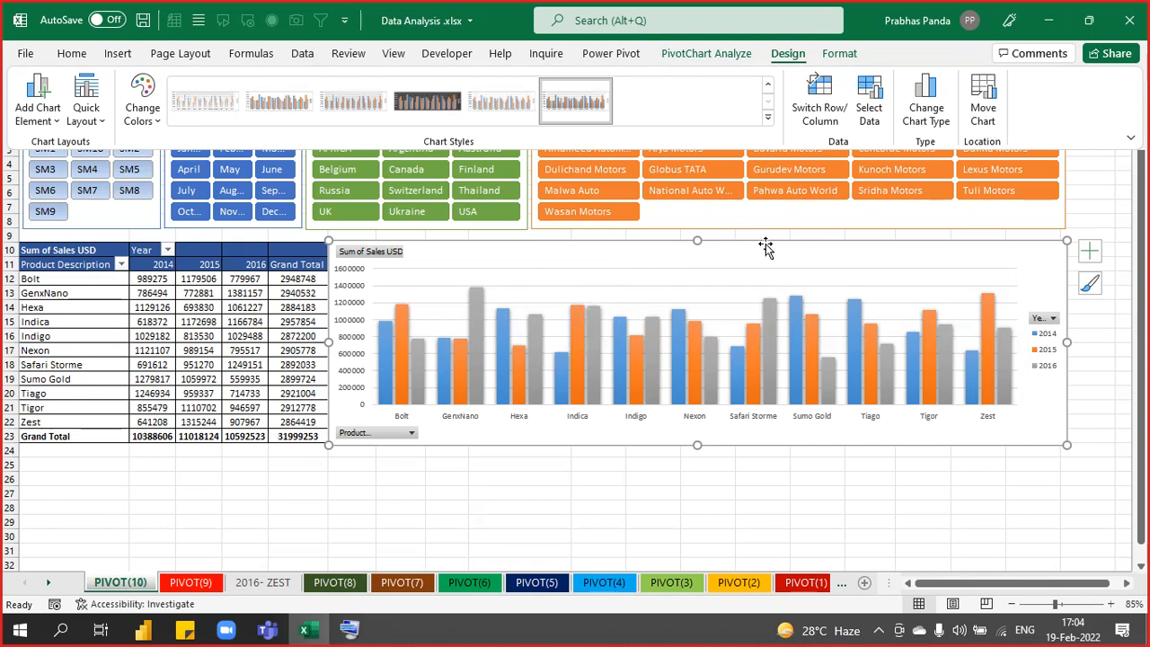
Remove the gridlines from the PivotChart.
left_click(1089, 259)
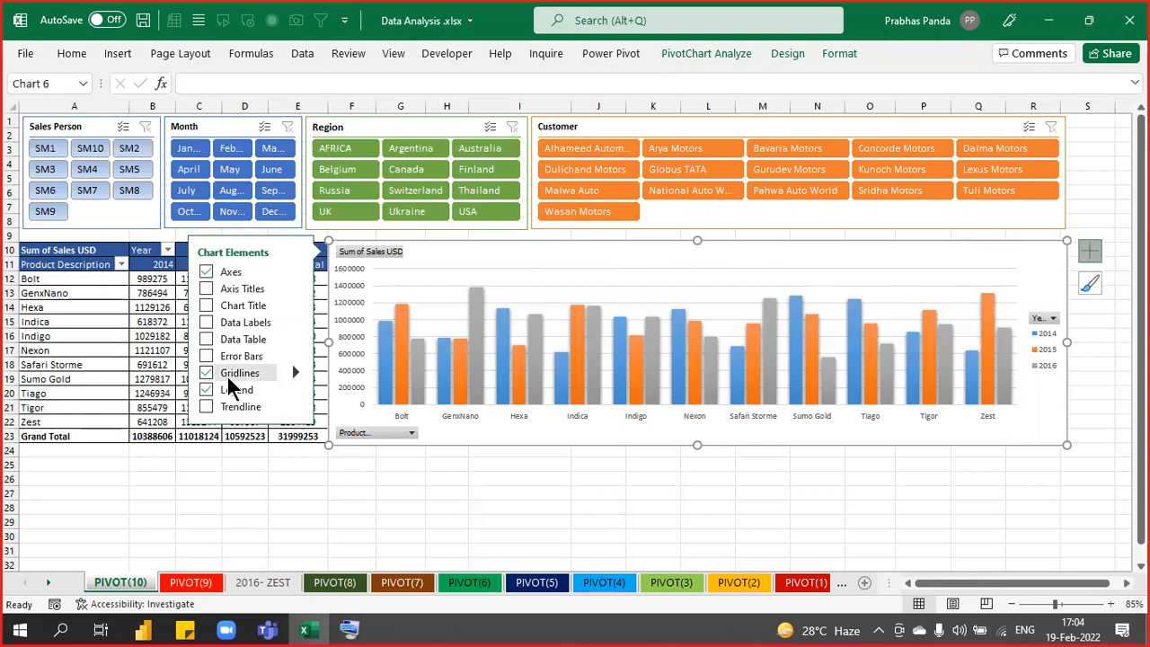
key("Escape")
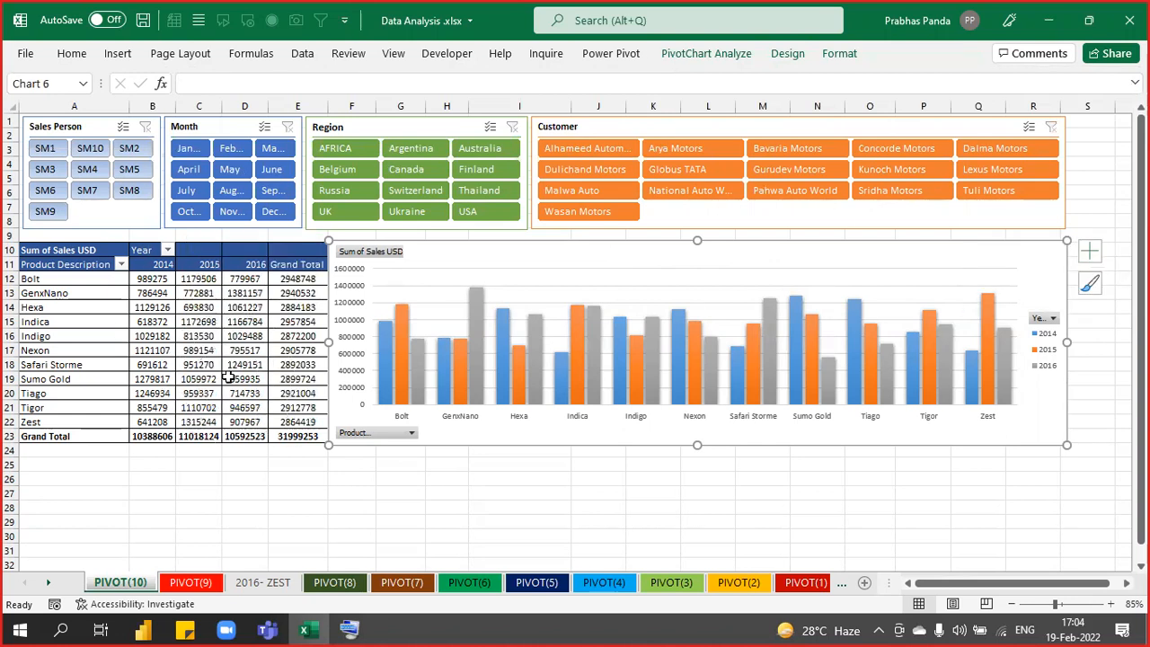
left_click(1083, 260)
left_click(1048, 247)
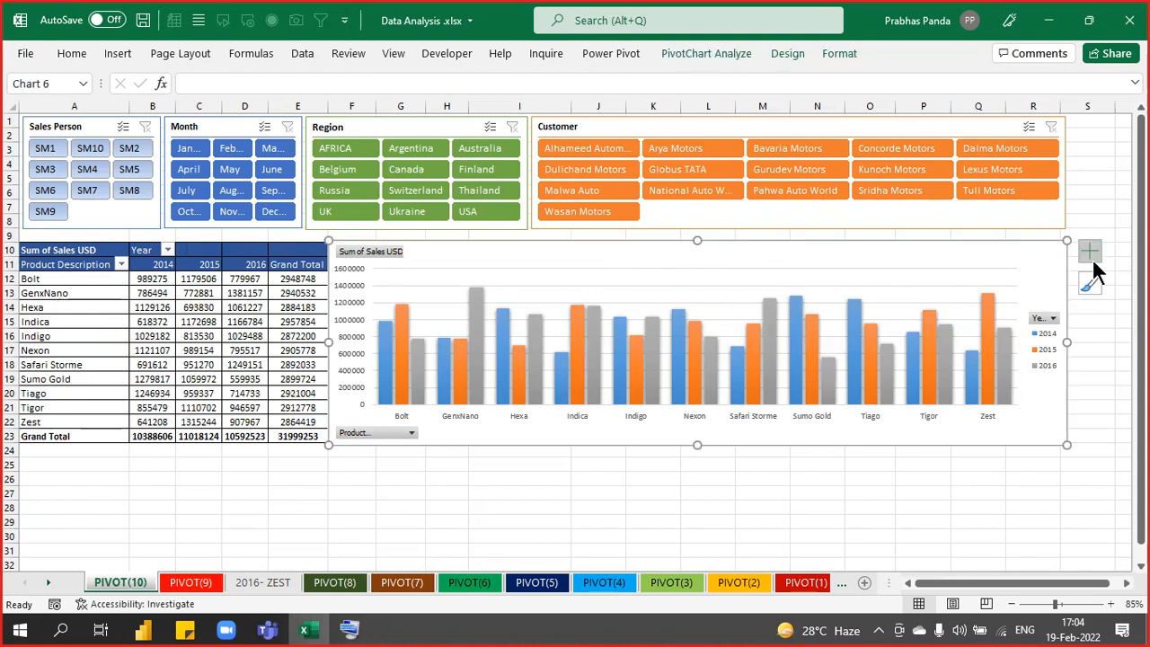
left_click(1090, 254)
left_click(207, 374)
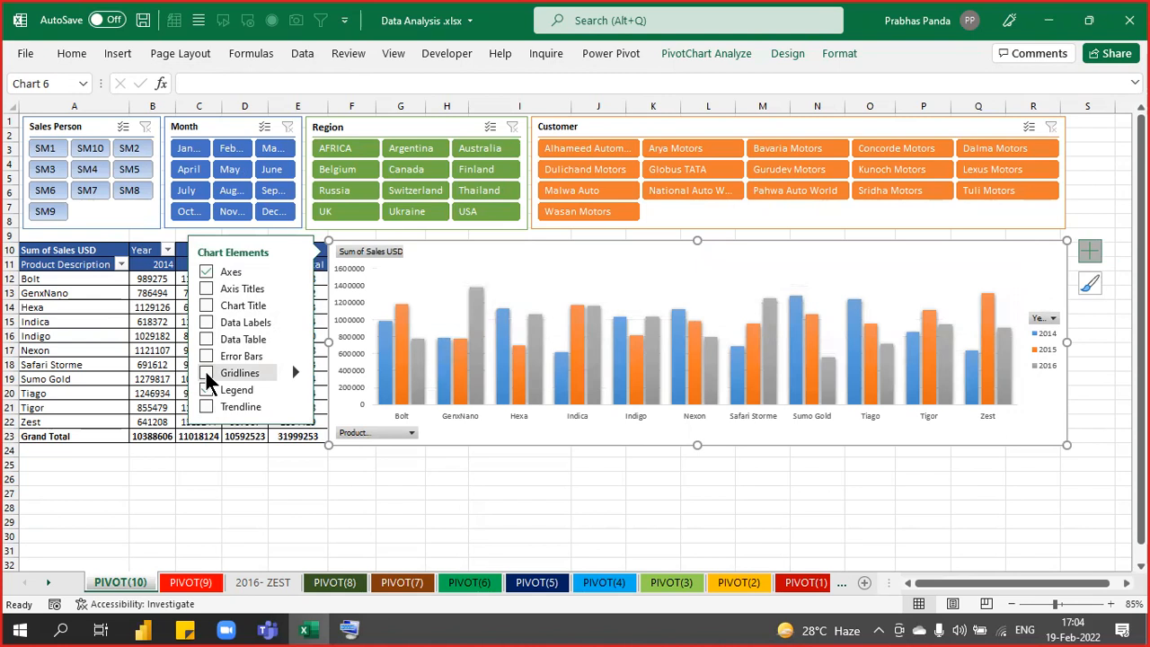
left_click(1089, 253)
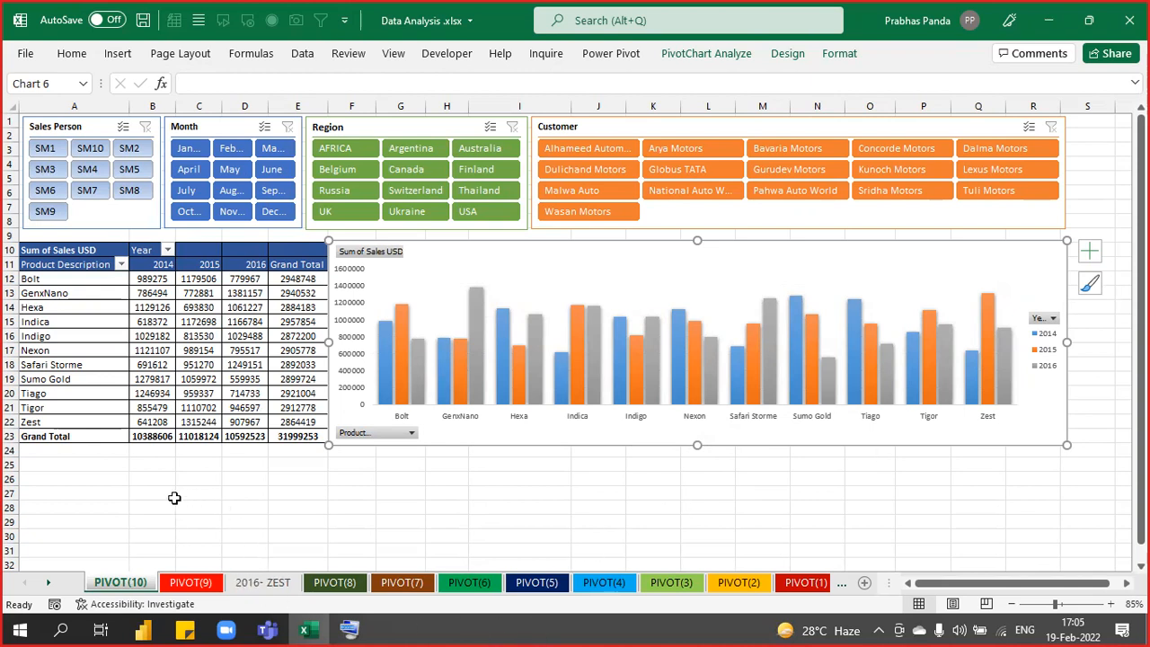
Deselect the chart and hide the worksheet's gridlines, the row and column headings, and the formula bar.
left_click(175, 498)
left_click(176, 498)
left_click(175, 499)
left_click(175, 499)
left_click(175, 499)
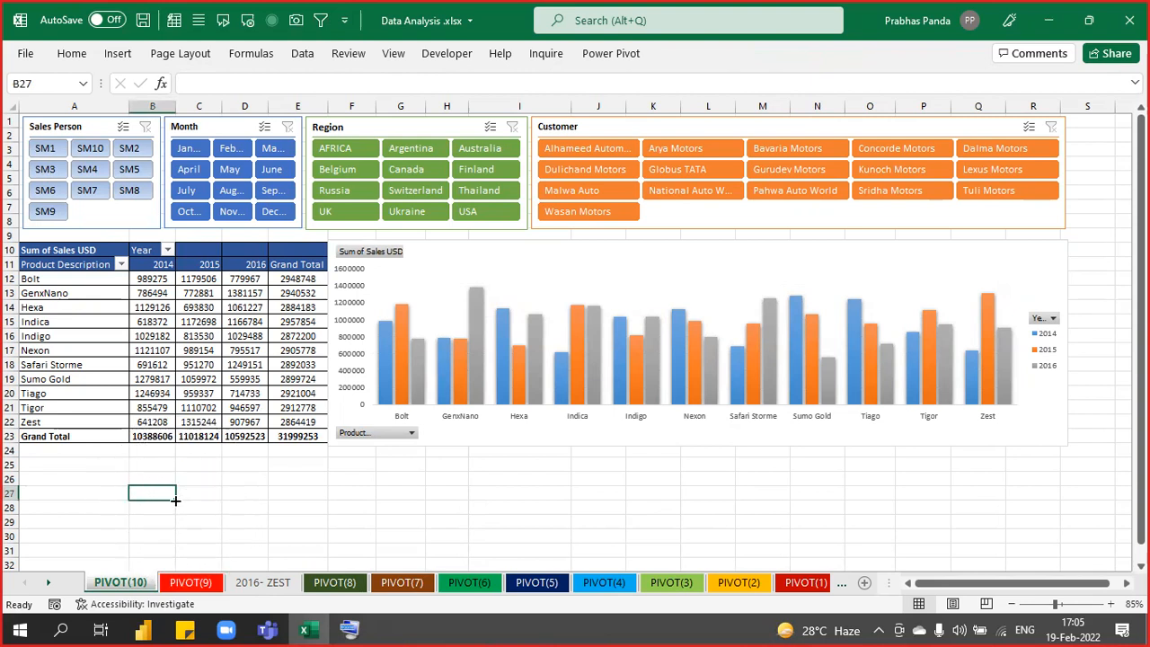
left_click(398, 54)
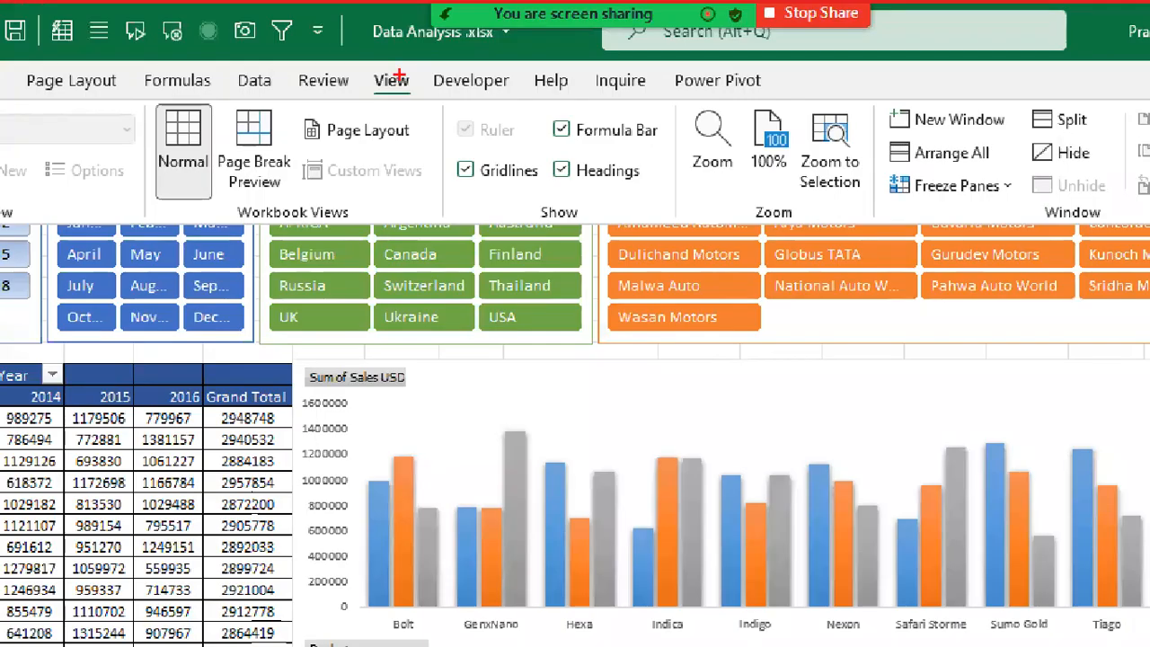
mouse_move(371, 69)
left_mouse_down()
mouse_move(422, 91)
mouse_move(559, 196)
mouse_move(670, 205)
left_mouse_up()
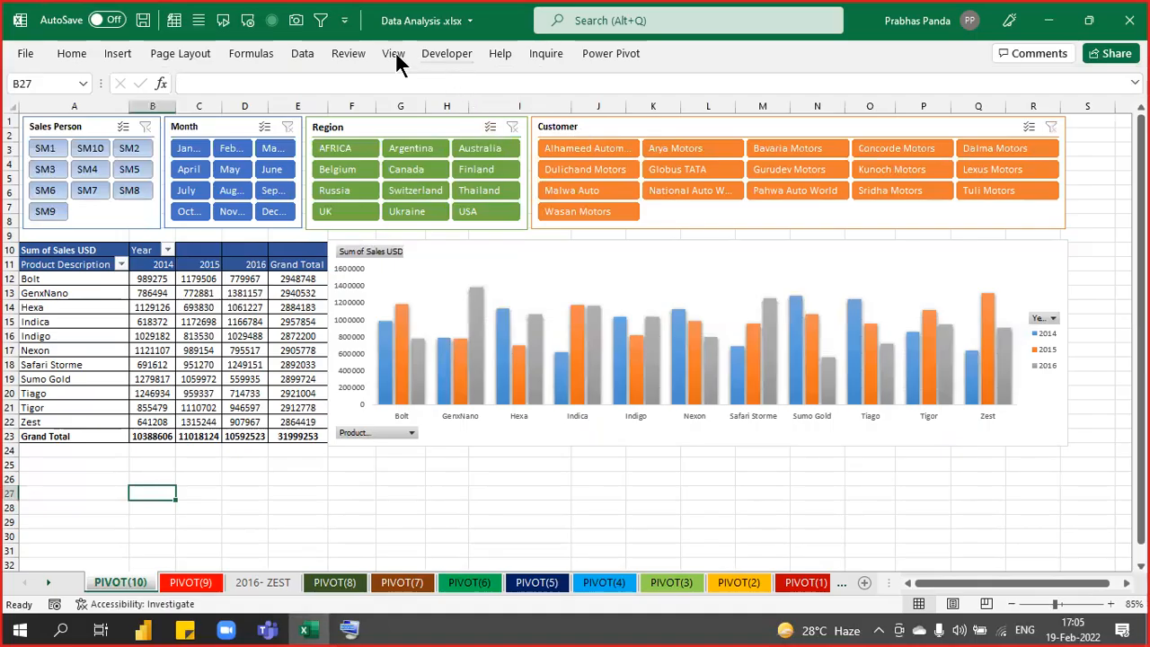
left_click(392, 80)
left_click(440, 114)
left_click(521, 113)
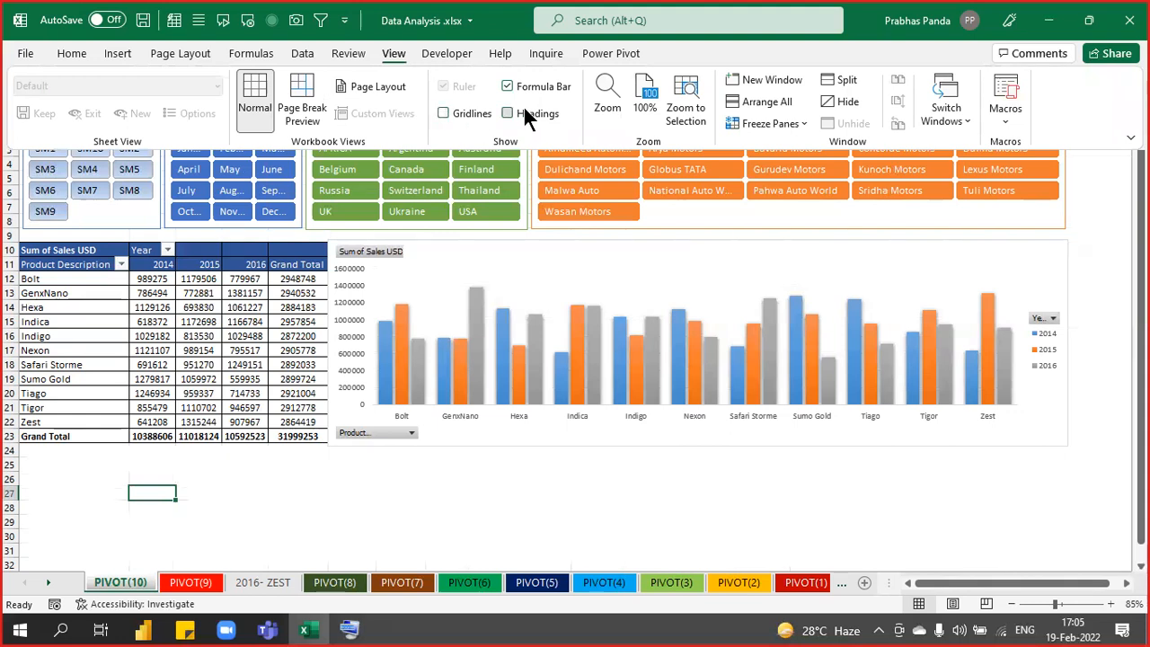
left_click(523, 87)
left_click(710, 456)
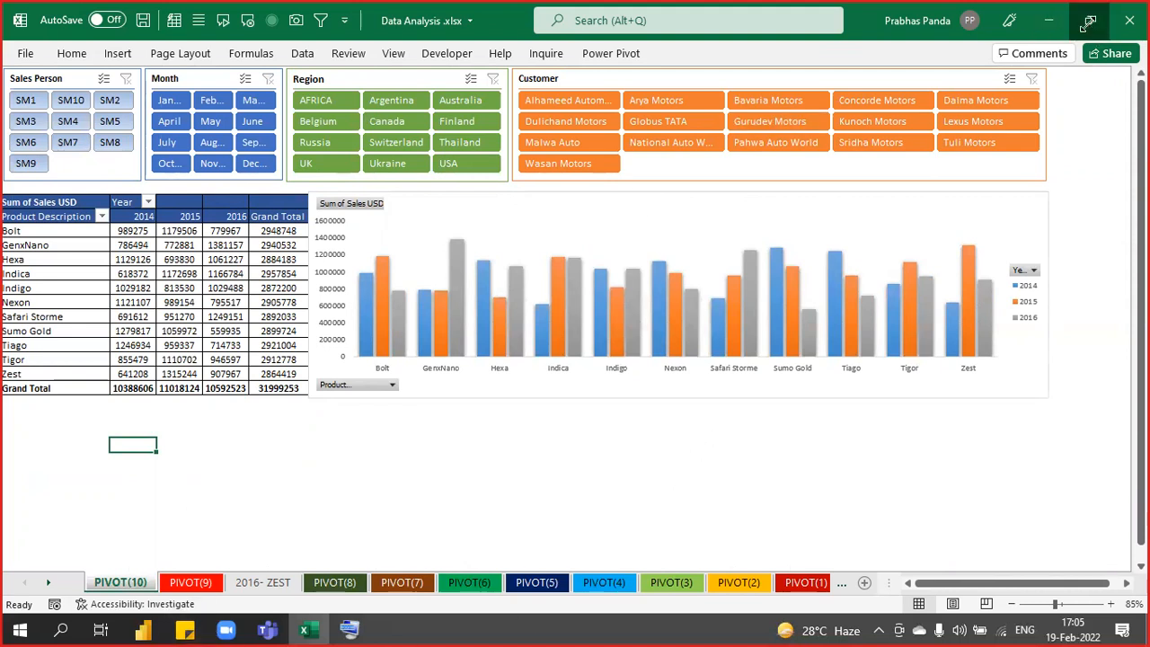
Restore the workbook window beside the meeting chat, extend it down to the taskbar, and review the show and hide view settings.
left_click(1089, 27)
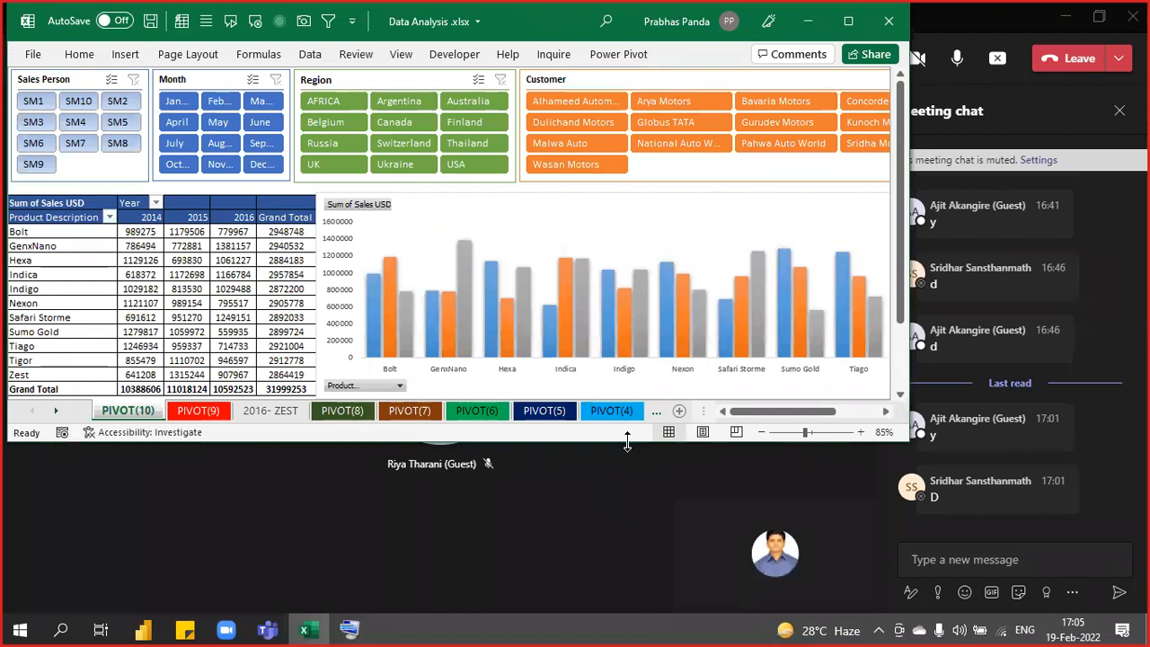
left_click_drag(627, 441, 597, 613)
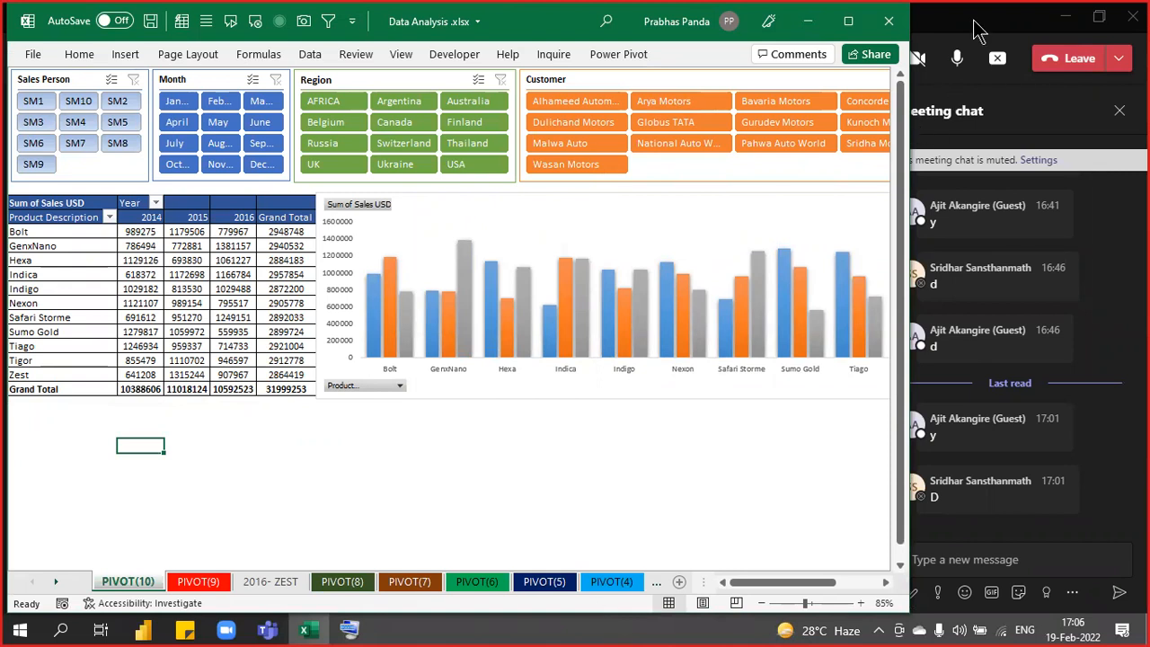
left_click(401, 55)
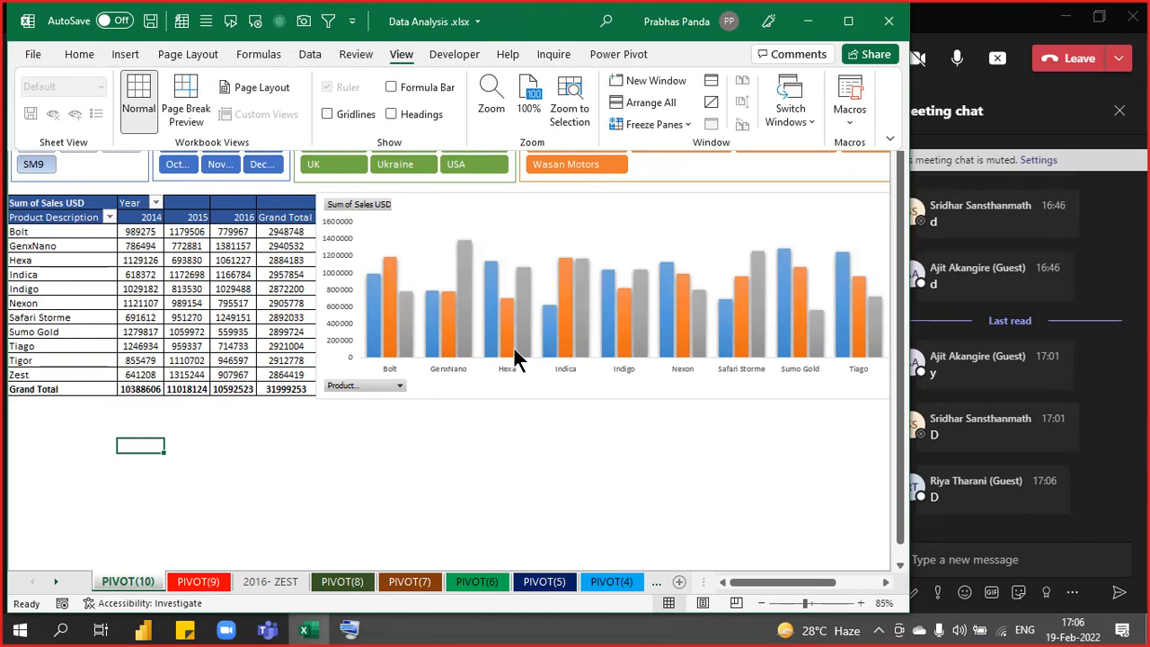
left_click(365, 442)
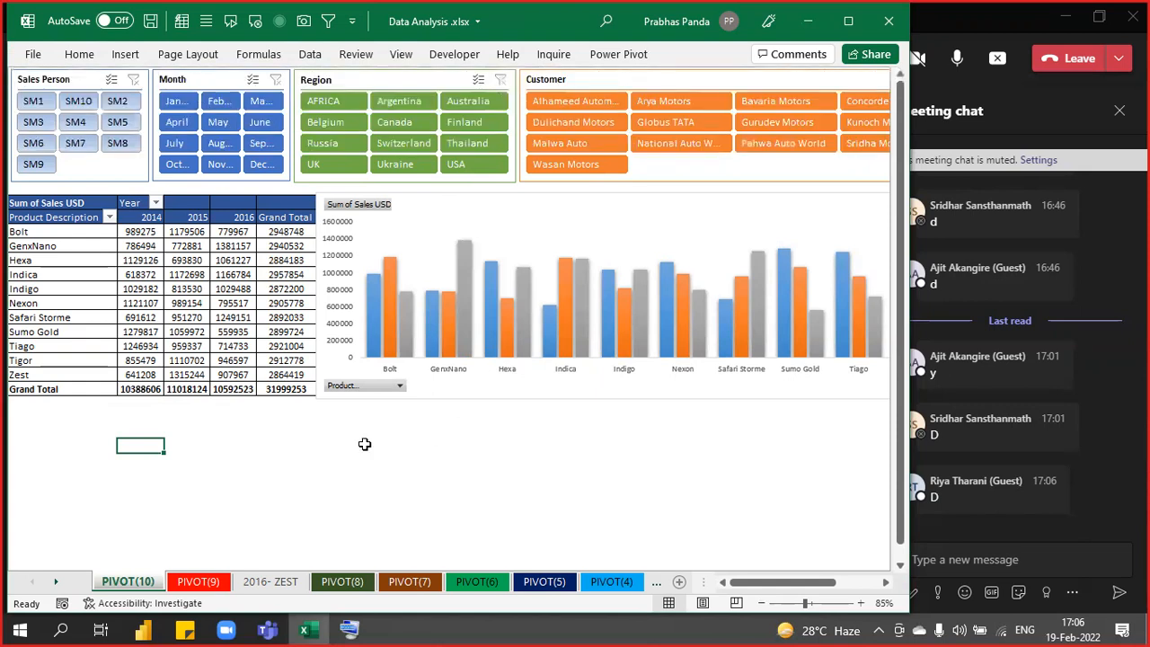
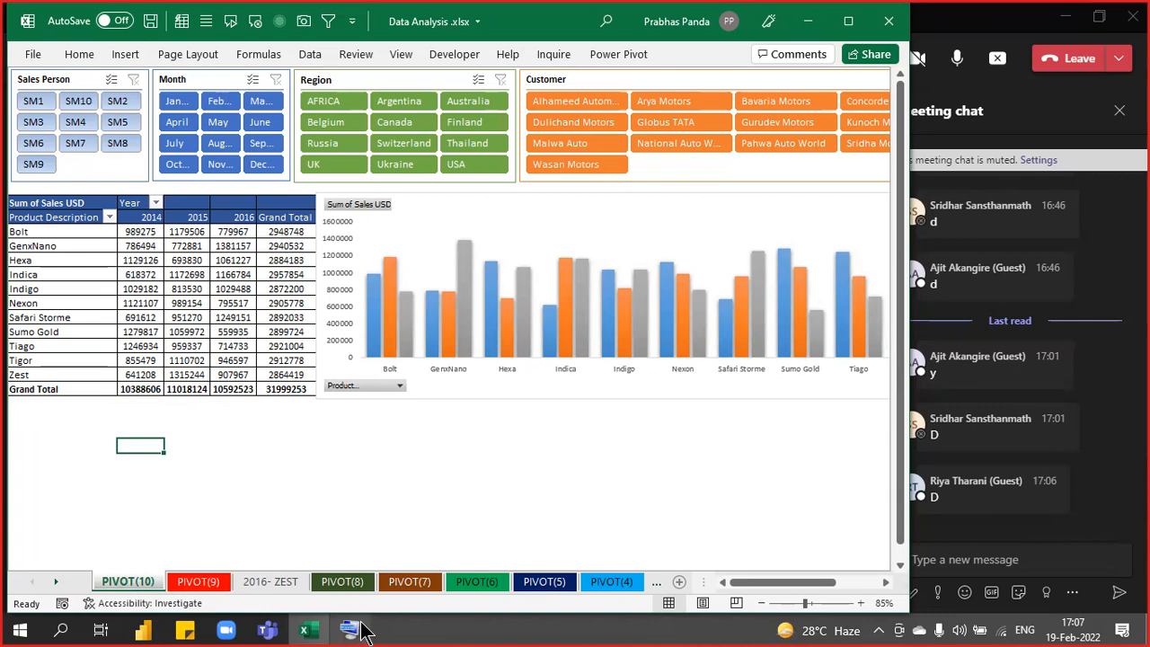
Examine the hide and unhide commands available for the PIVOT(10) sheet without applying any.
mouse_move(364, 632)
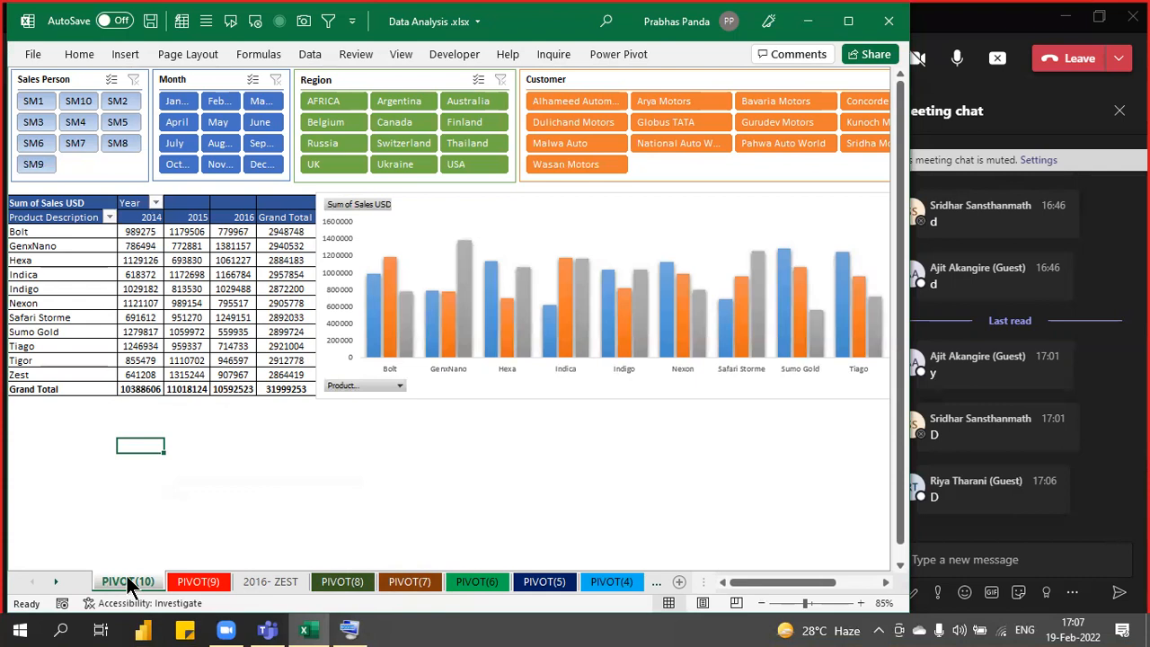
right_click(127, 581)
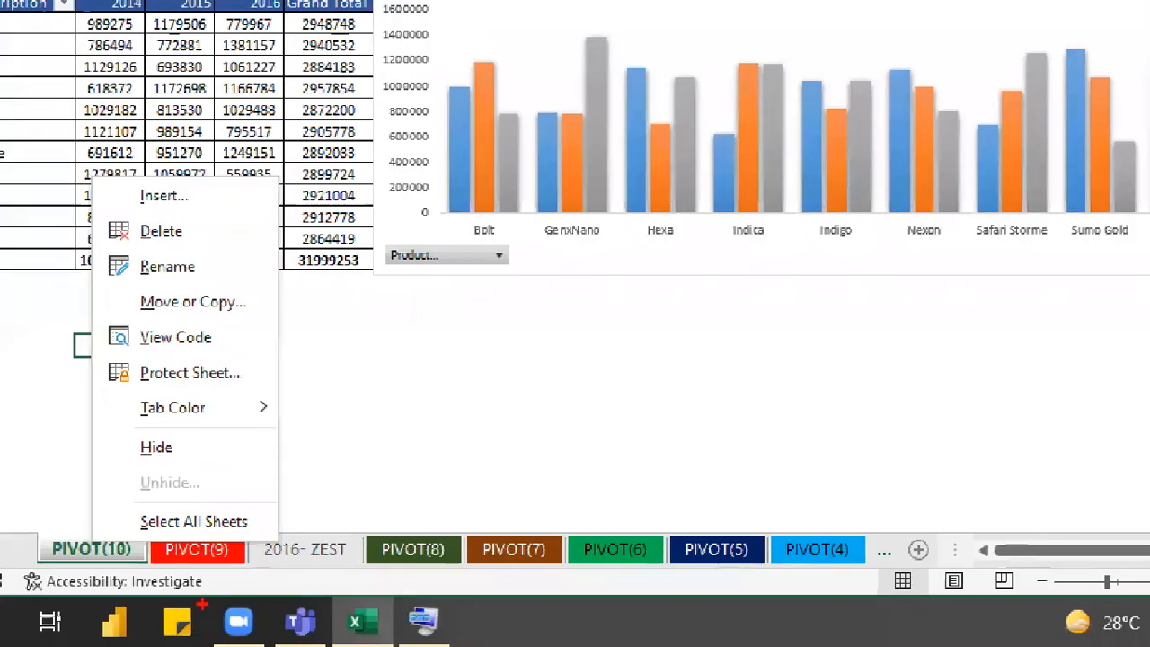
mouse_move(117, 470)
left_mouse_down()
mouse_move(134, 489)
mouse_move(274, 502)
left_mouse_up()
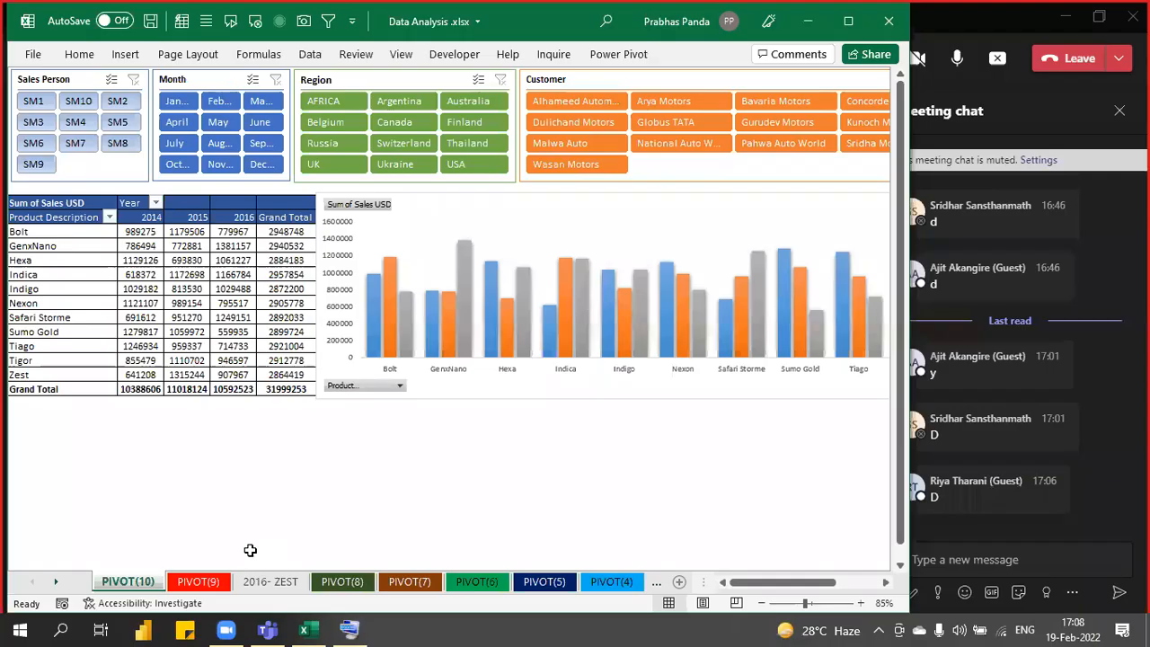
left_click(250, 550)
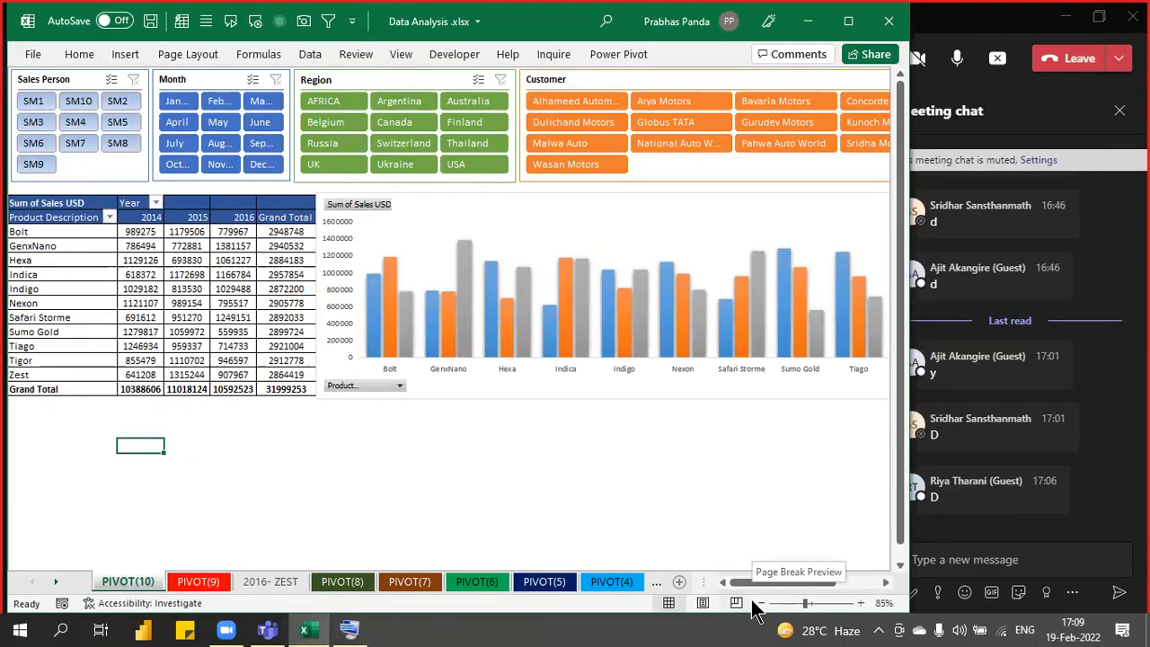
Open the advanced Excel options and locate the display options for the Data Analysis .xlsx workbook.
left_click(34, 58)
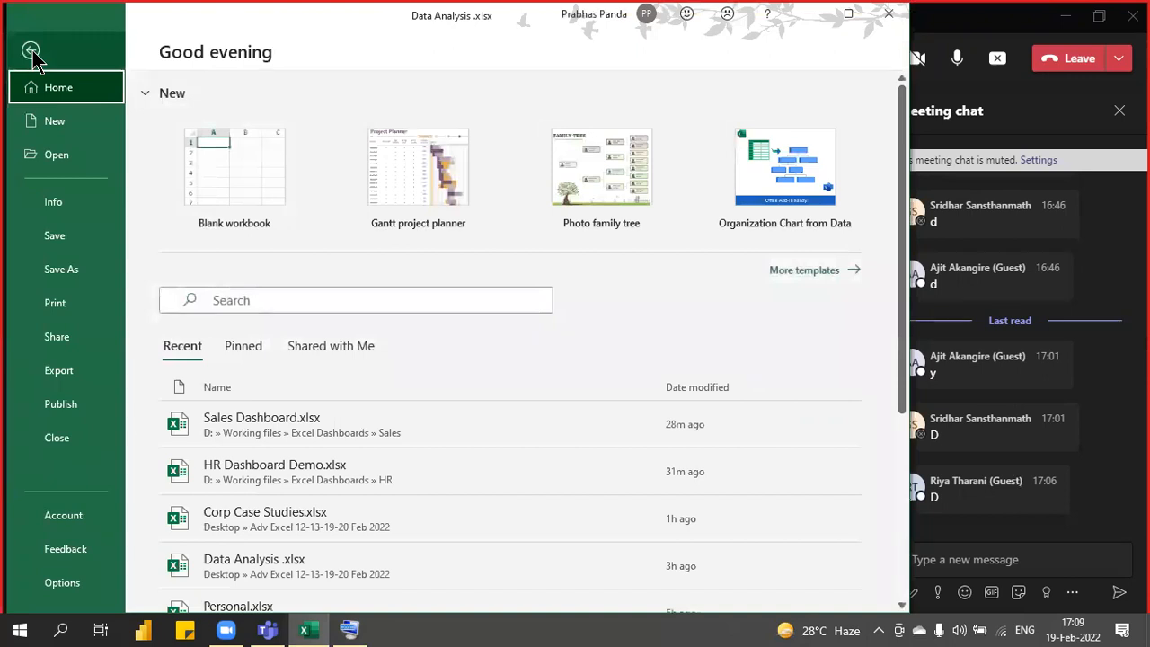
left_click(76, 589)
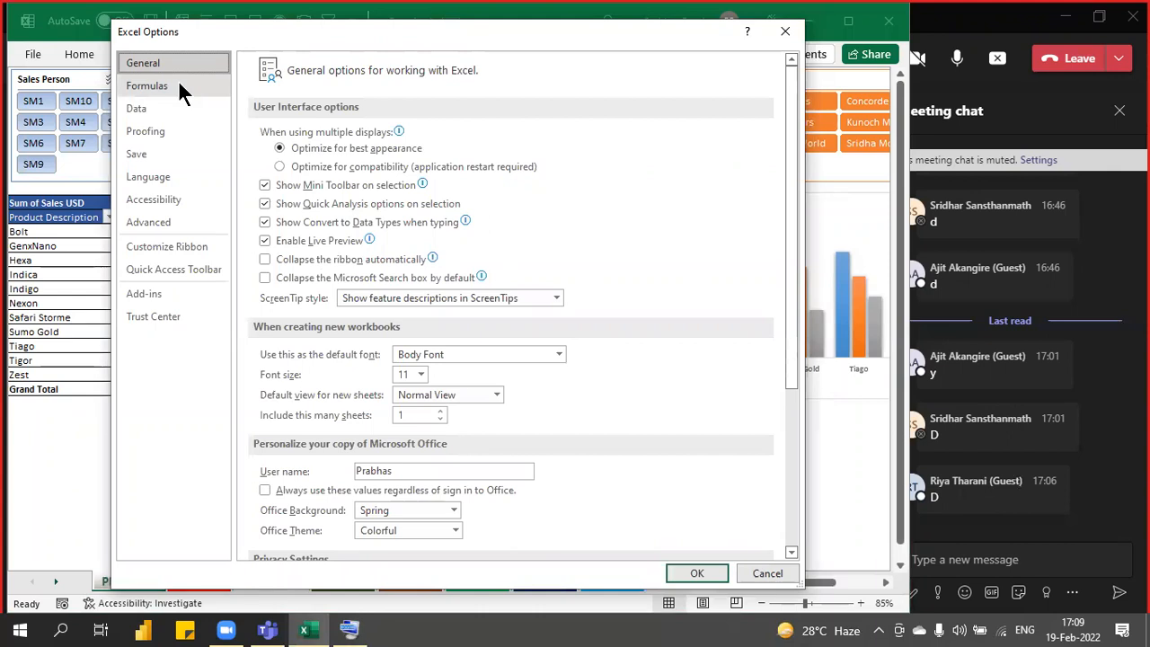
left_click(177, 224)
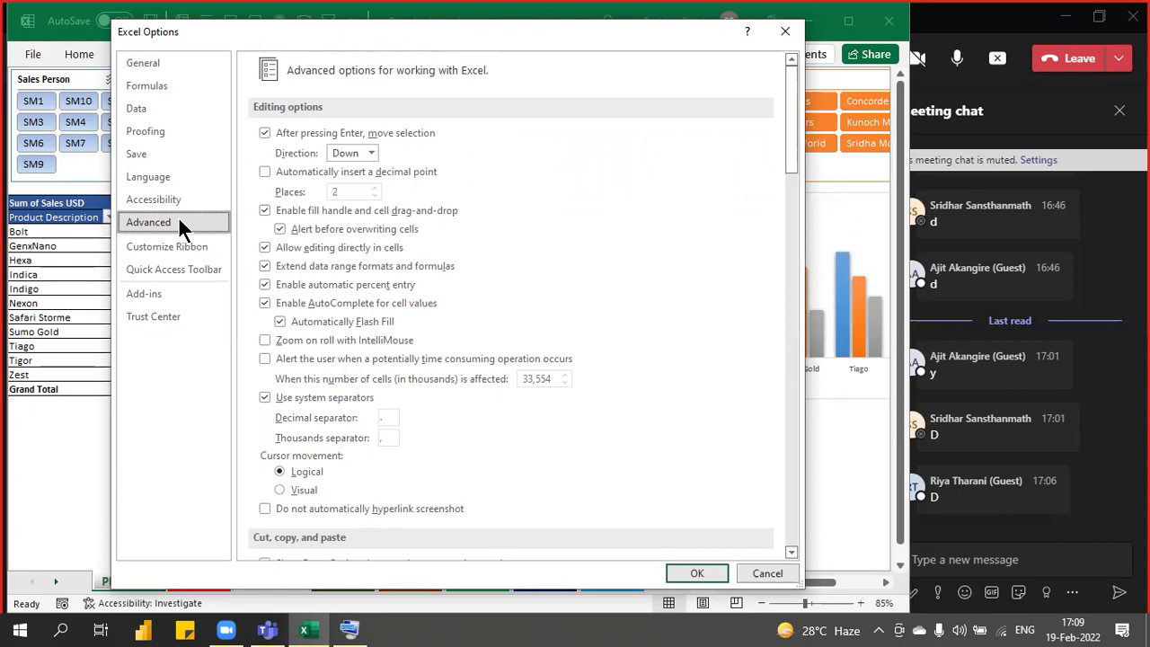
scroll(526, 344, "down", 5)
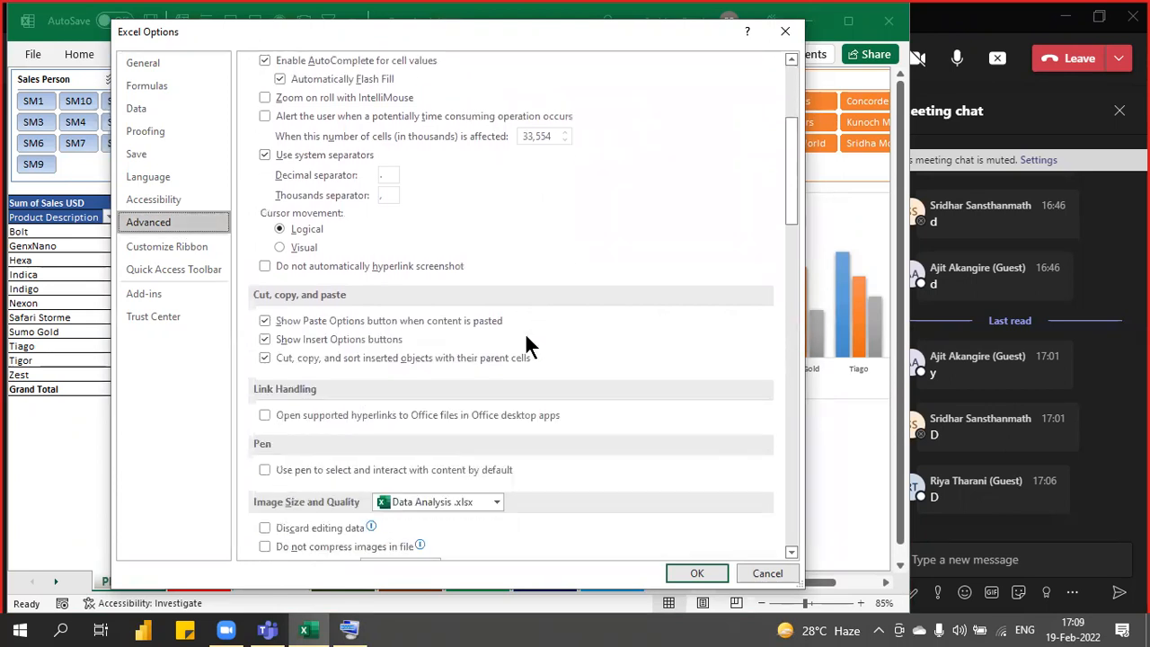
scroll(526, 344, "down", 6)
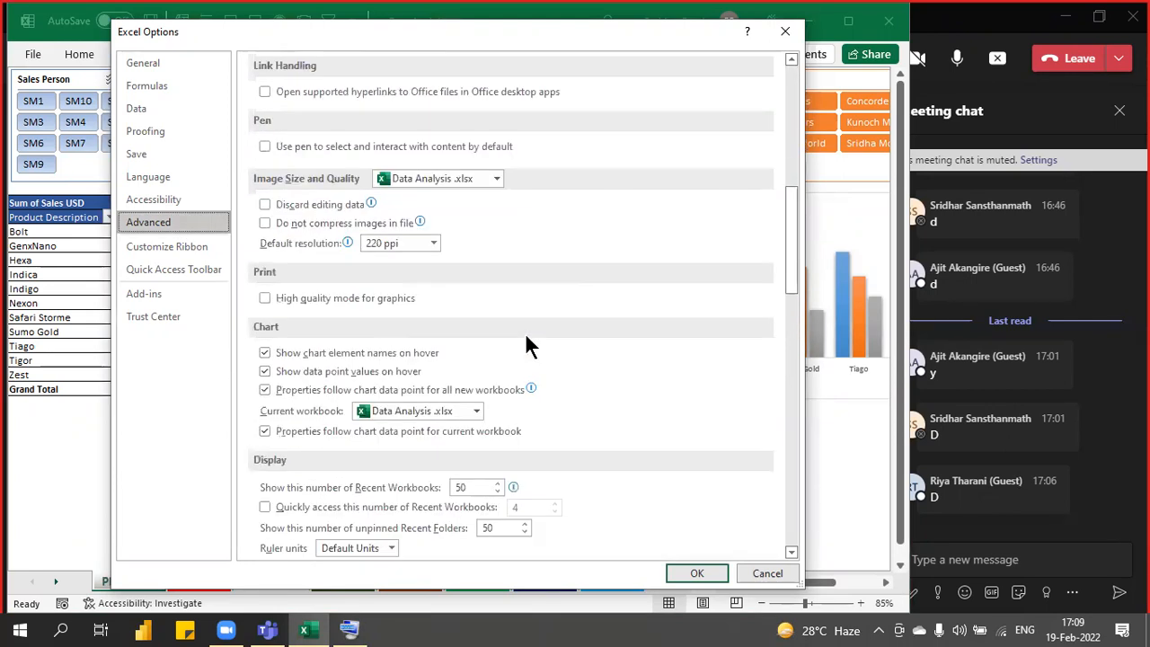
scroll(528, 344, "down", 8)
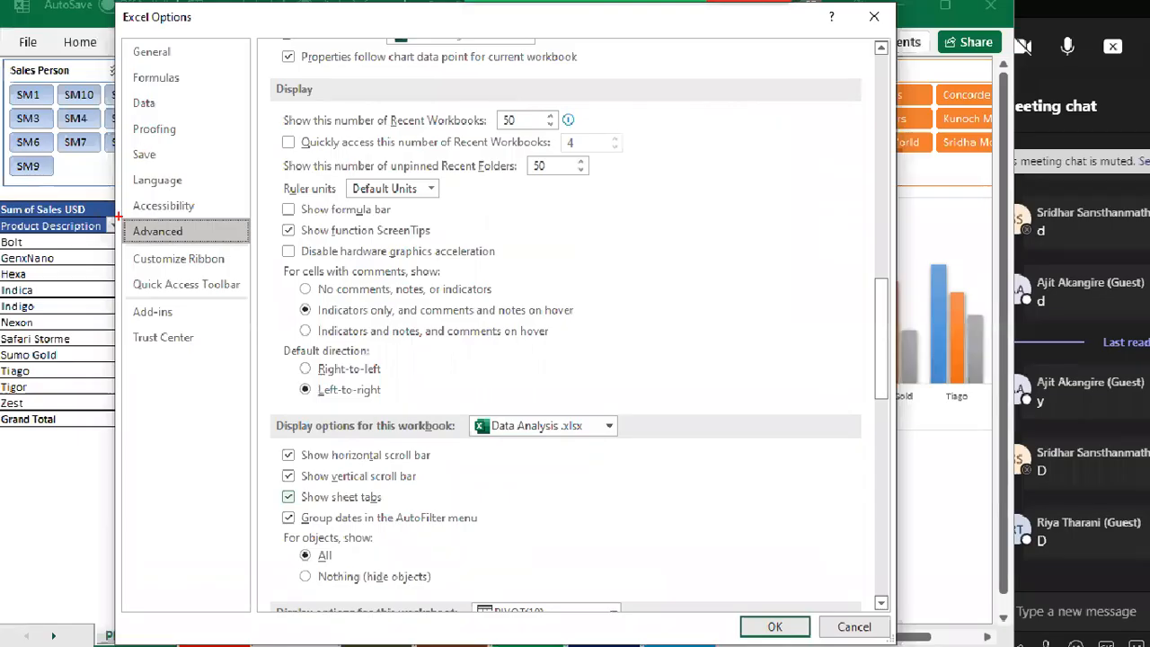
Mark up a screenshot of the options dialog with red rectangles around Advanced, the scroll bar, both display headings, Show sheet tabs and OK.
mouse_move(113, 213)
left_mouse_down()
mouse_move(256, 278)
mouse_move(268, 246)
left_mouse_up()
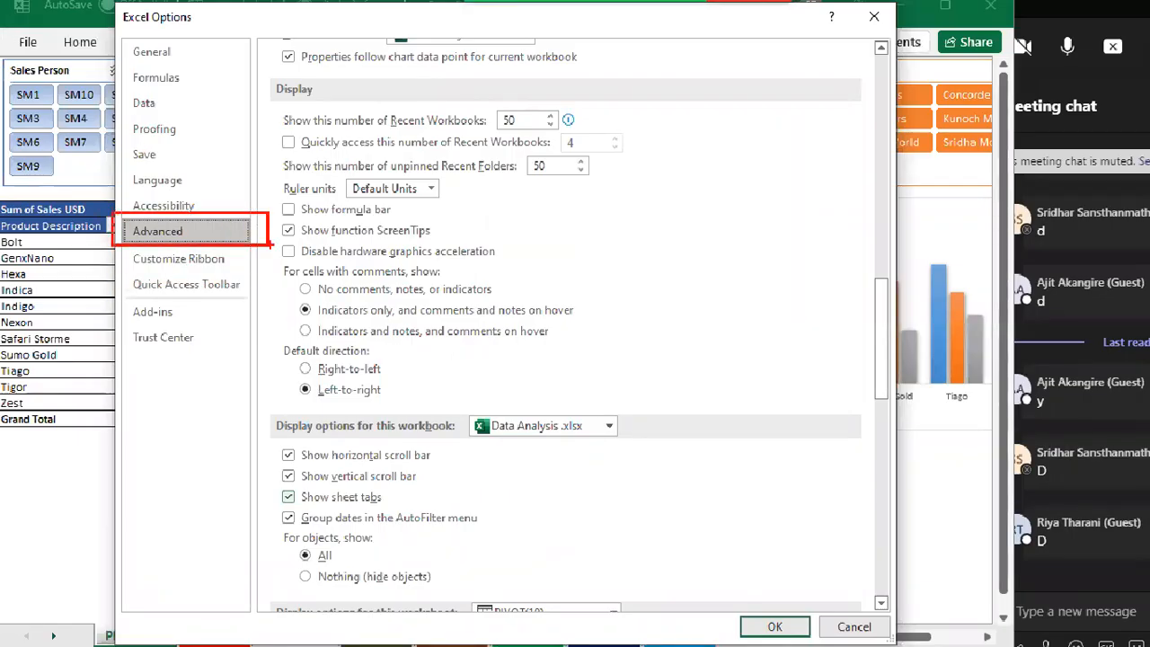
mouse_move(845, 258)
left_mouse_down()
mouse_move(922, 406)
mouse_move(911, 412)
left_mouse_up()
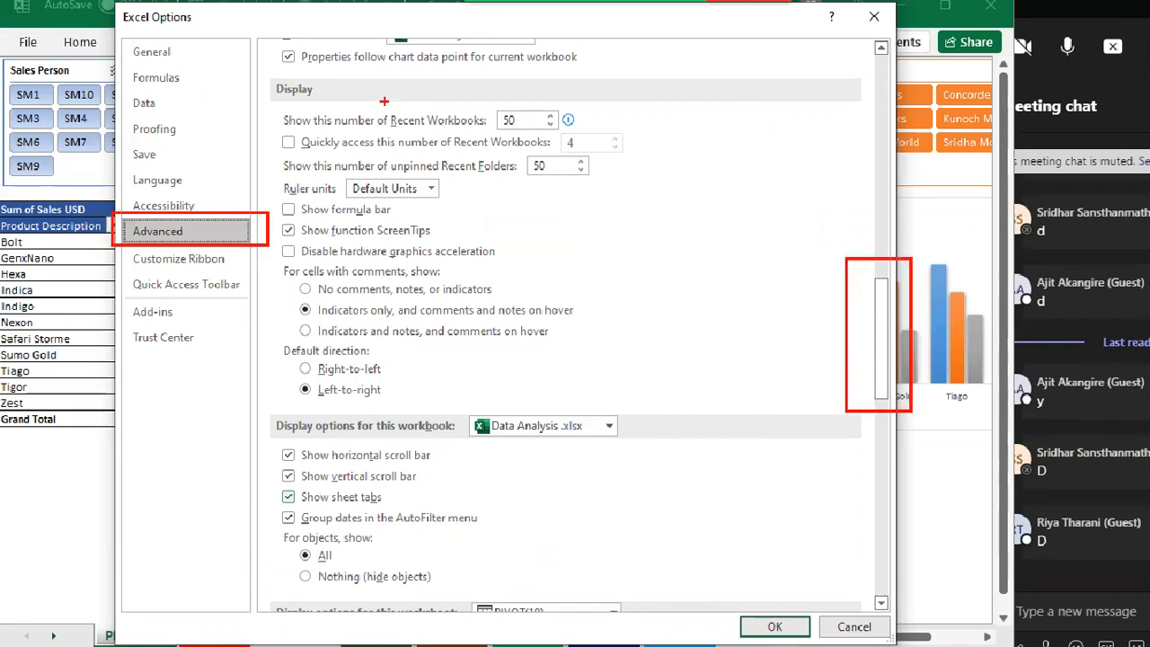
mouse_move(256, 53)
left_mouse_down()
mouse_move(473, 141)
mouse_move(718, 128)
mouse_move(730, 106)
left_mouse_up()
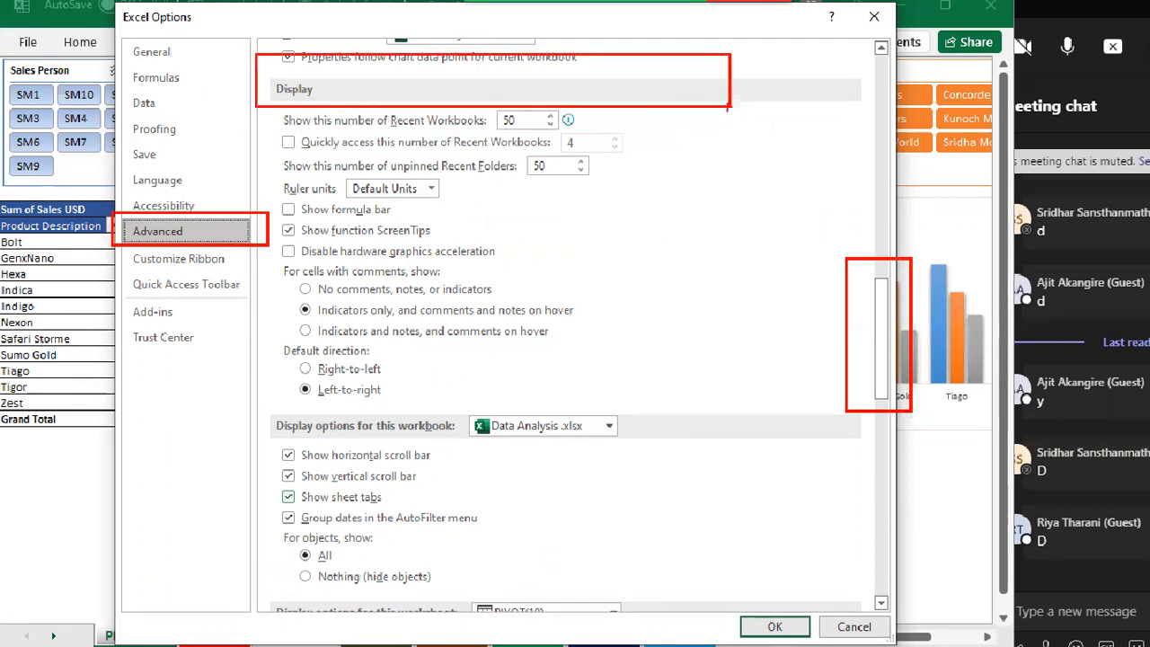
left_click_drag(266, 406, 390, 459)
key("ctrl+z")
mouse_move(259, 413)
left_mouse_down()
mouse_move(426, 492)
mouse_move(466, 440)
left_mouse_up()
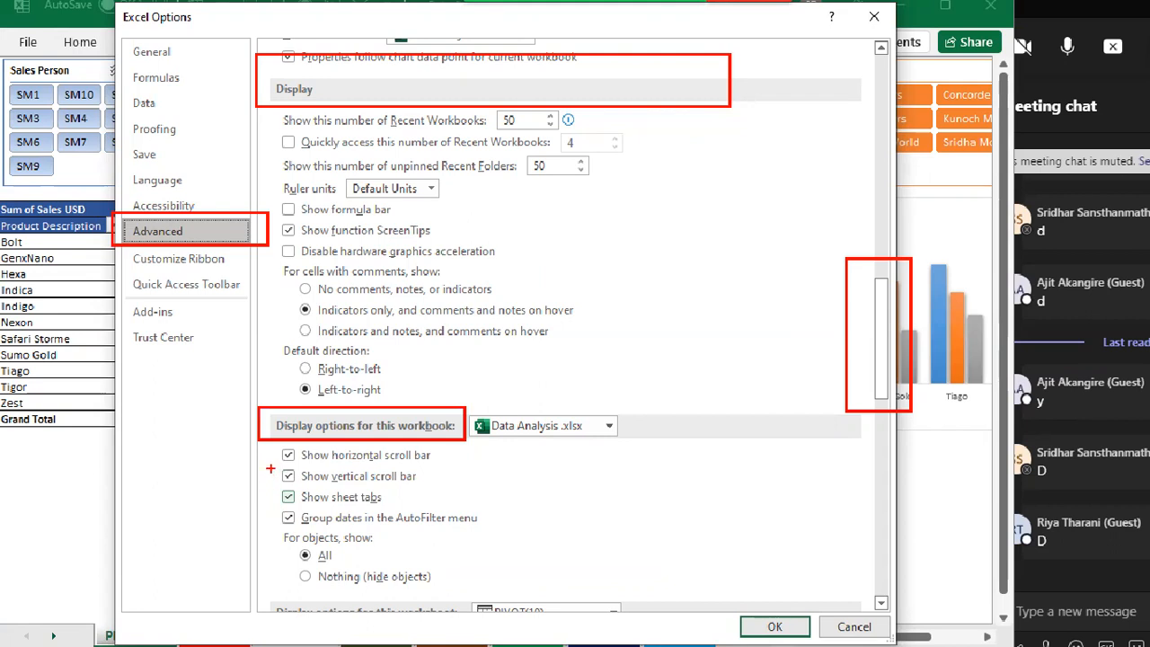
mouse_move(260, 486)
left_mouse_down()
mouse_move(279, 514)
mouse_move(405, 520)
left_mouse_up()
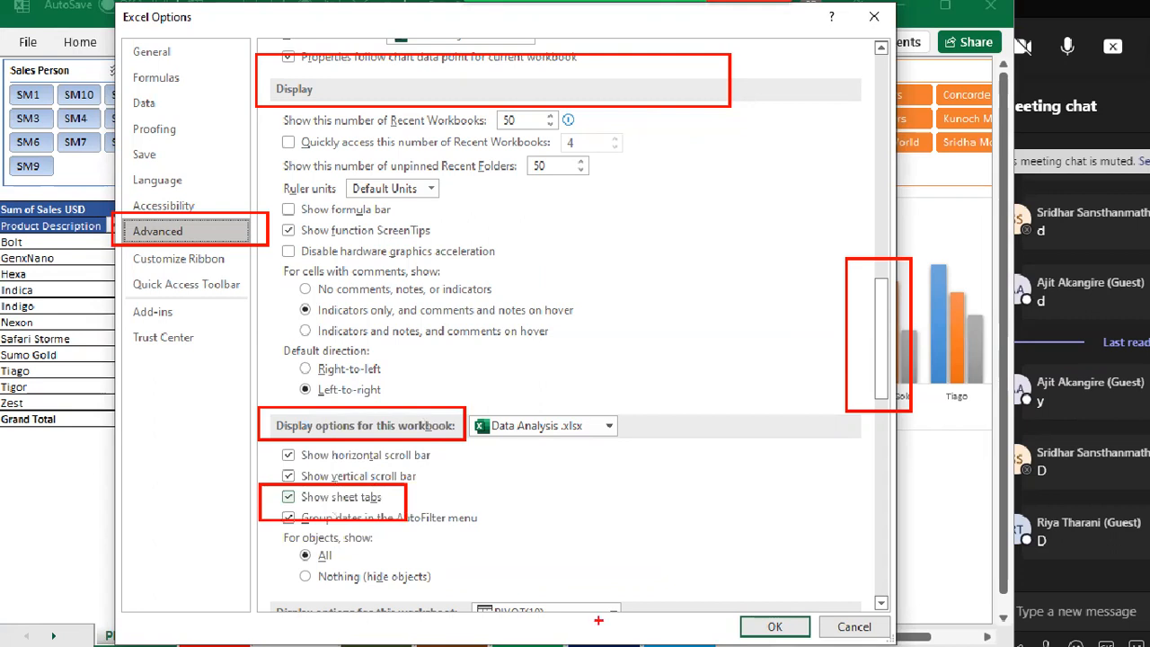
mouse_move(721, 604)
left_mouse_down()
mouse_move(797, 644)
mouse_move(825, 640)
left_mouse_up()
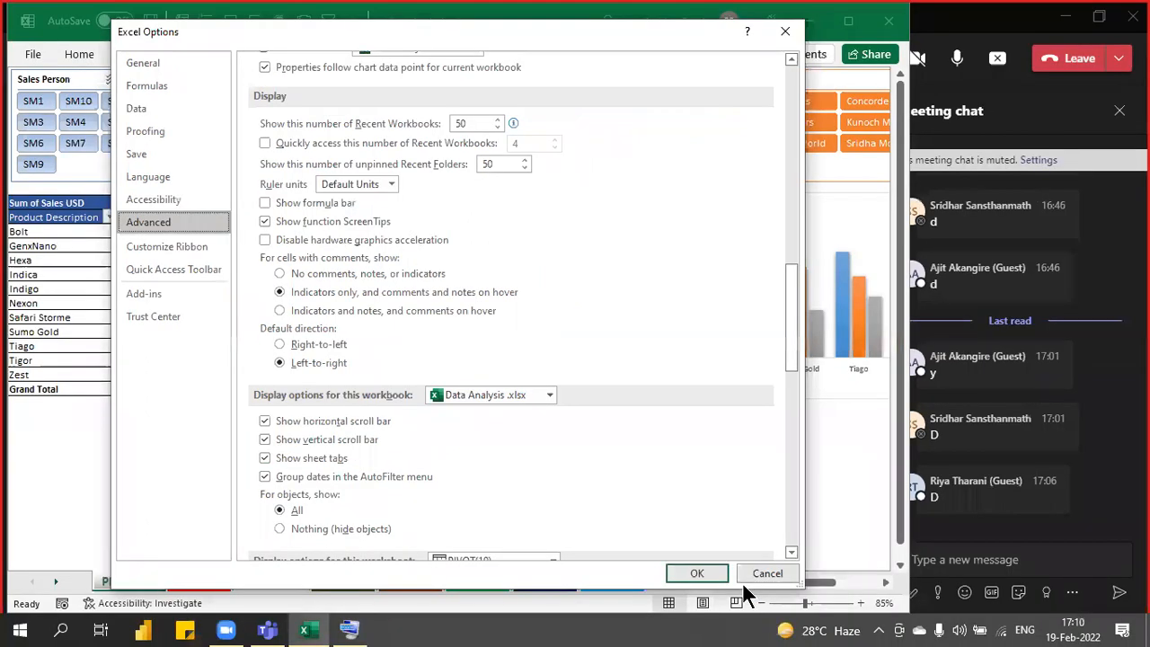
Turn off Show sheet tabs for the Data Analysis .xlsx workbook and apply the options.
left_click(360, 498)
left_click(328, 456)
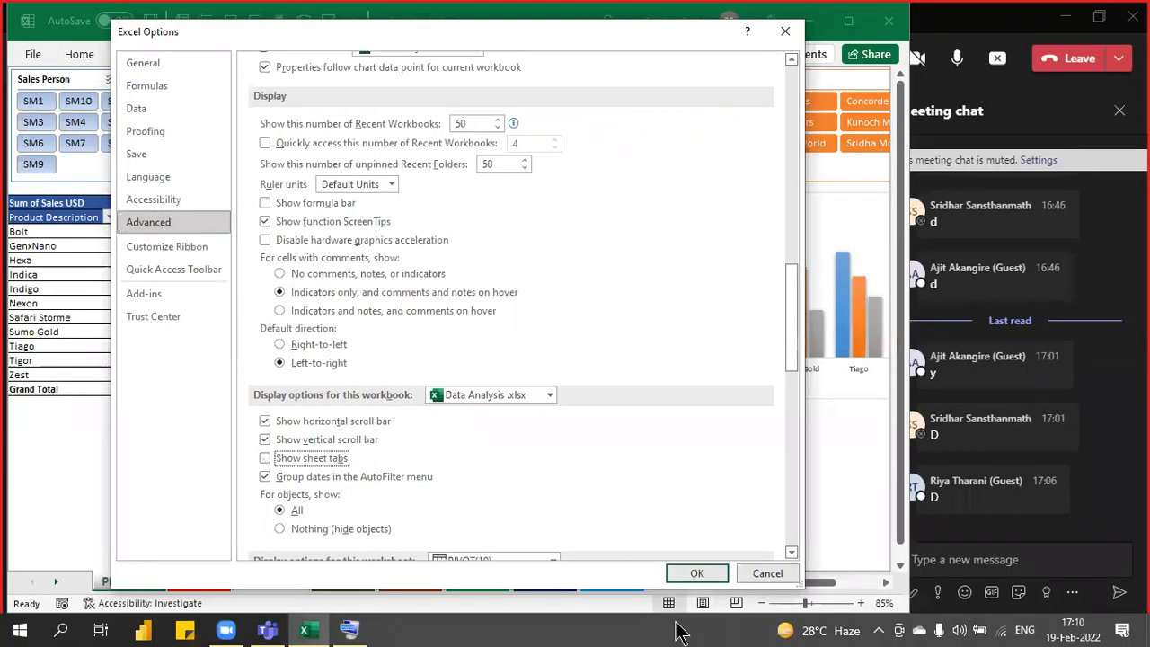
left_click(694, 573)
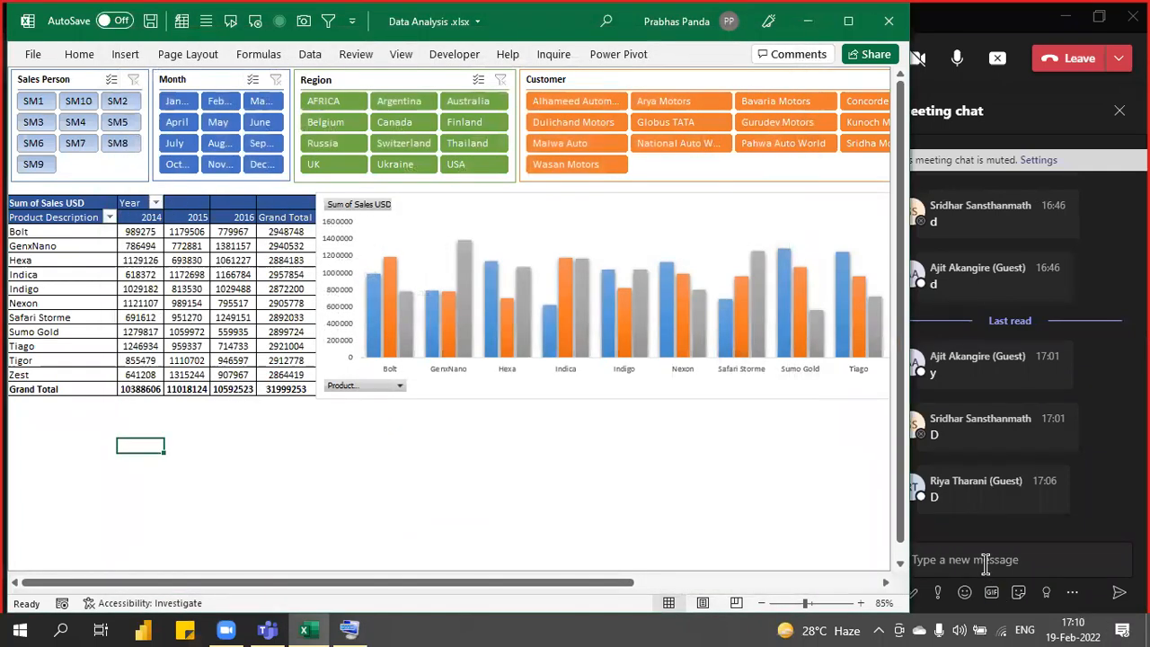
Post the annotated options screenshot in the Teams meeting chat and return to the Excel workbook.
left_click(985, 559)
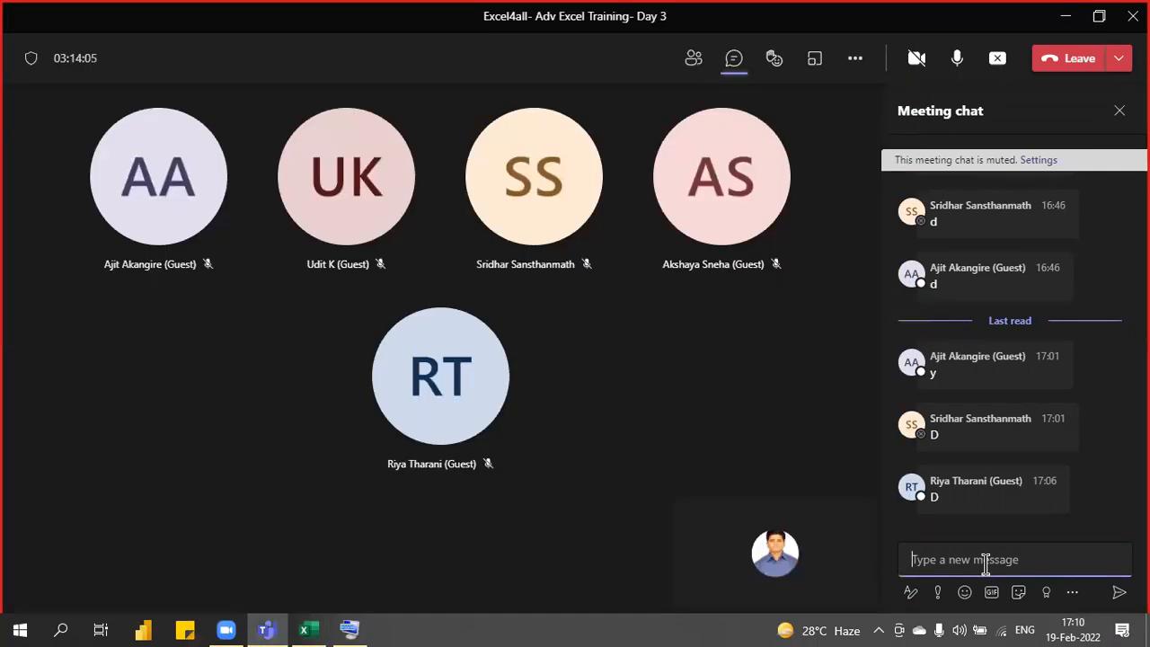
key("ctrl+v")
key("Return")
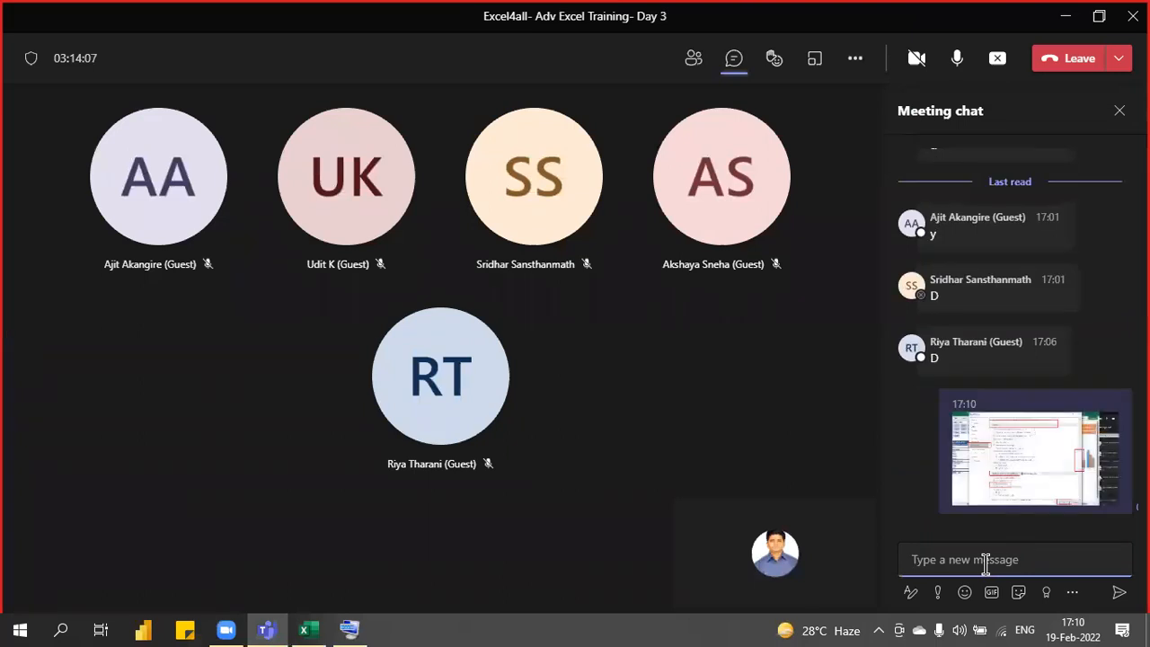
left_click(307, 628)
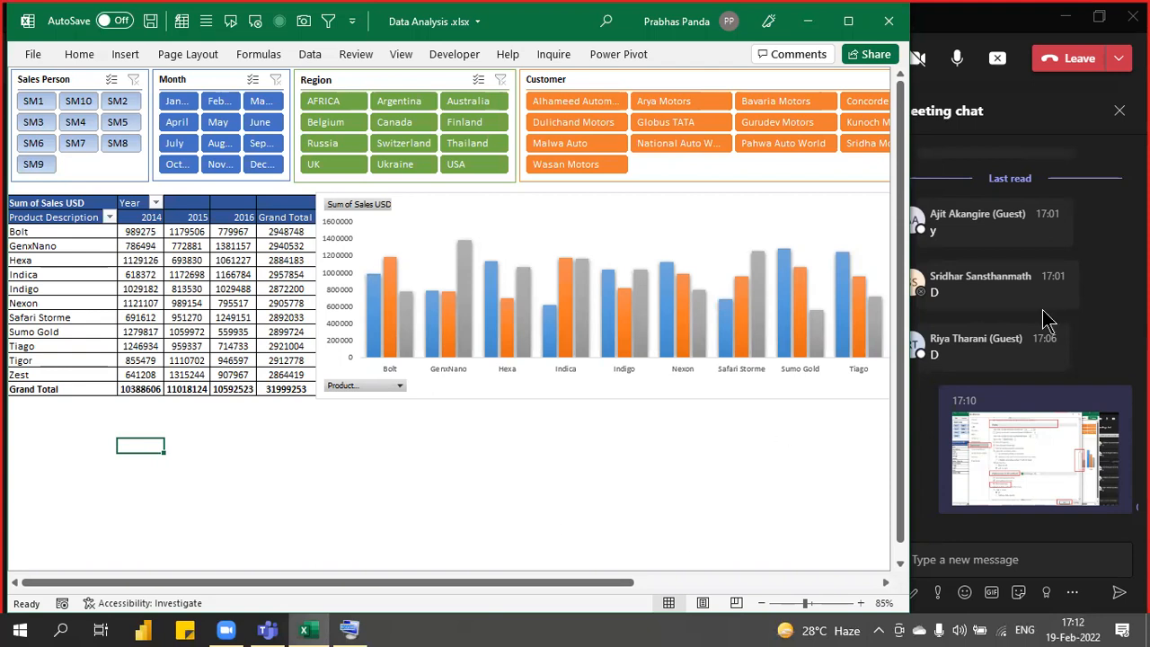
Maximize the workbook window and filter the PivotChart's Year field to show only 2016.
left_click(848, 21)
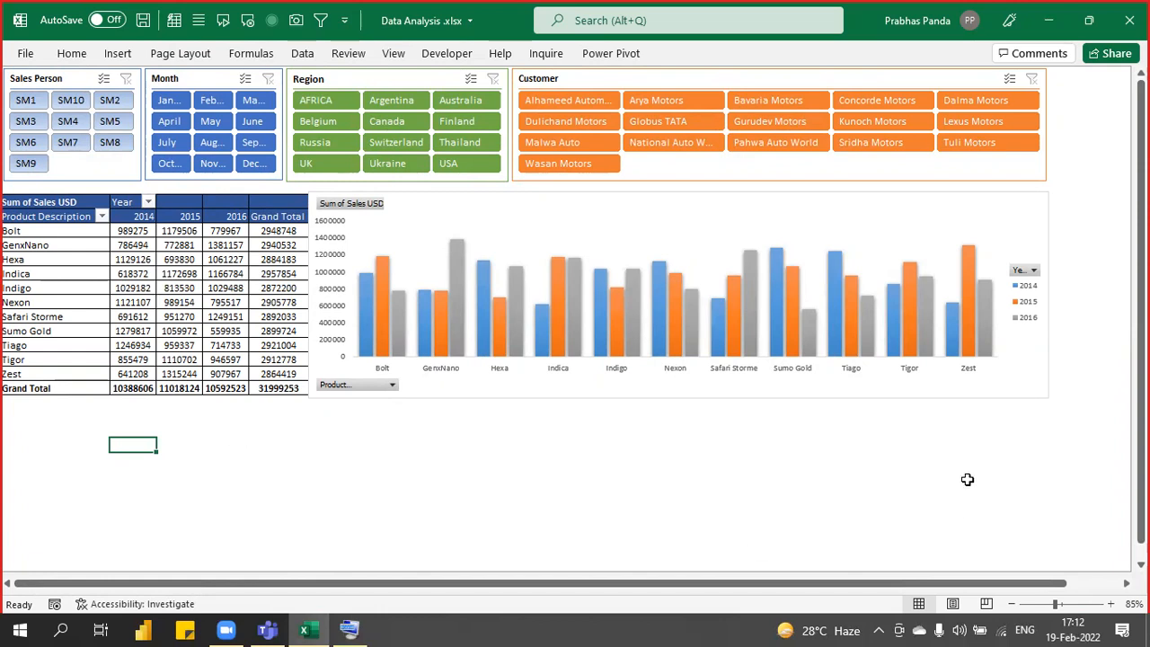
left_click(1025, 263)
left_click(1029, 270)
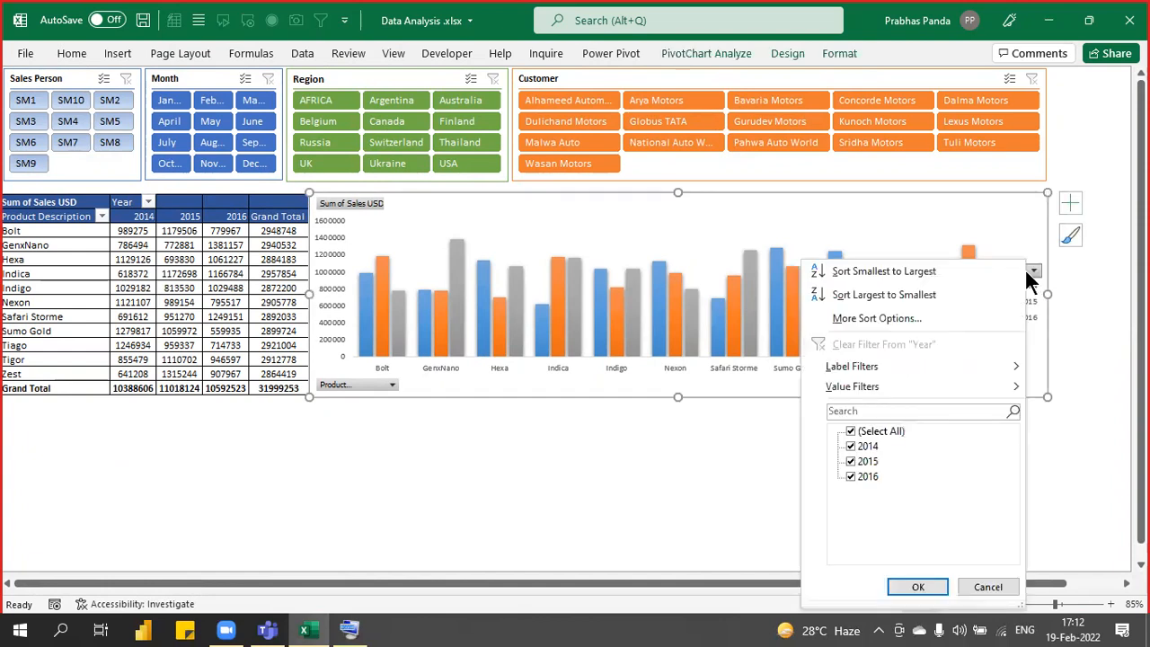
left_click(848, 433)
left_click(850, 476)
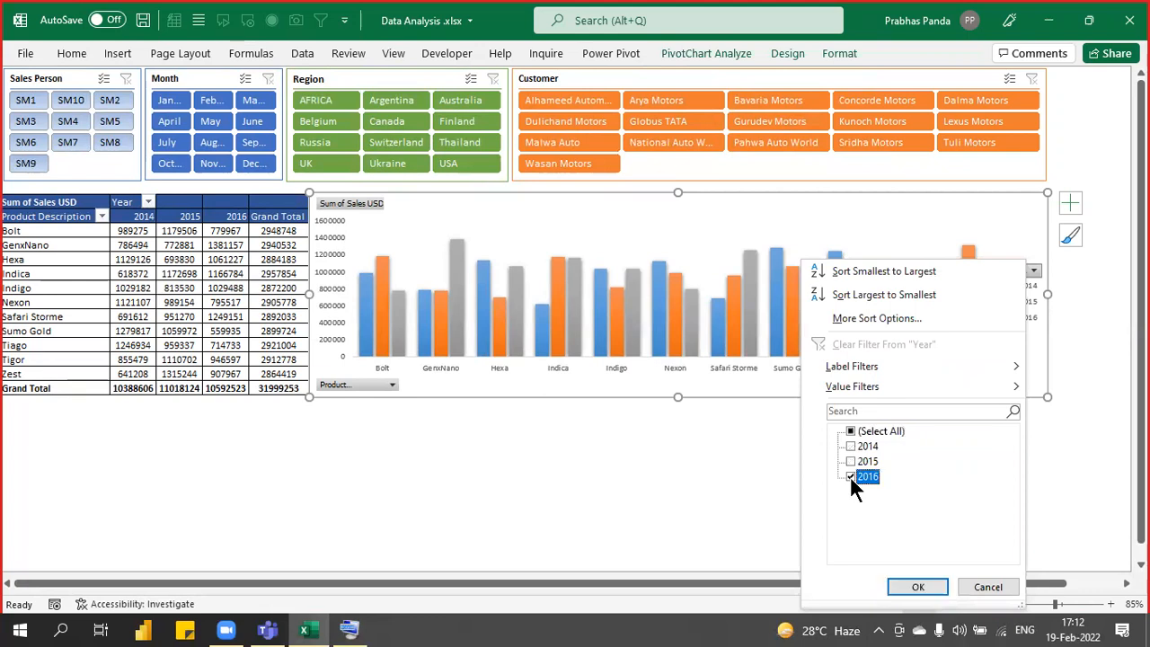
left_click(917, 586)
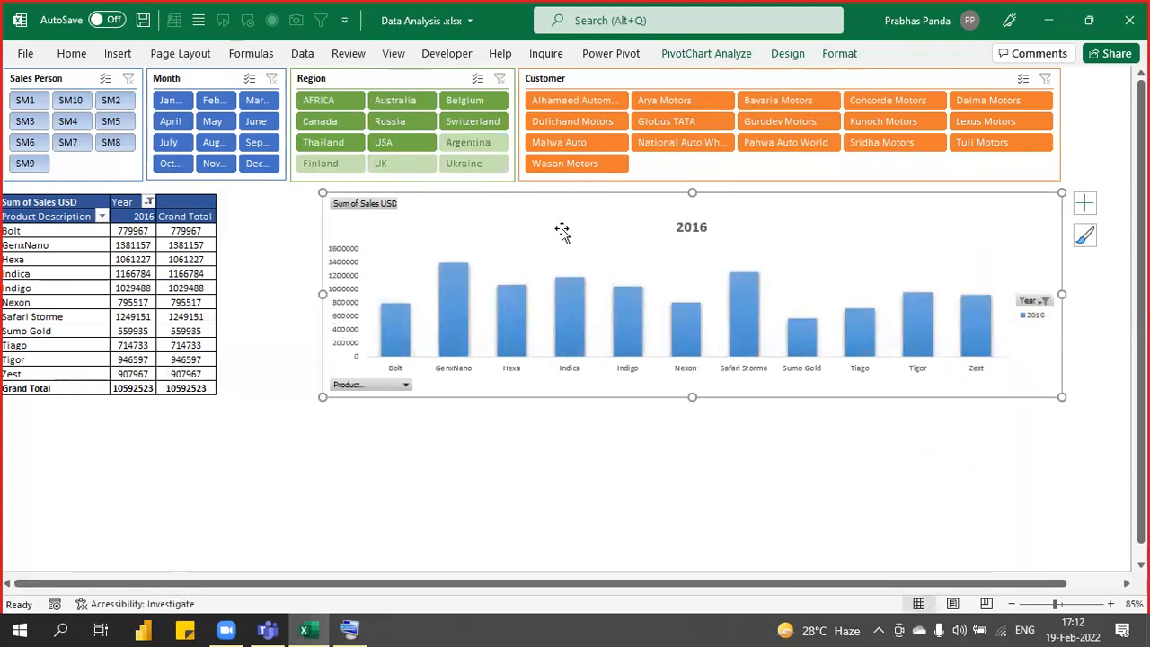
Filter the dashboard to sales person SM5 and the month of May with the slicers.
mouse_move(738, 338)
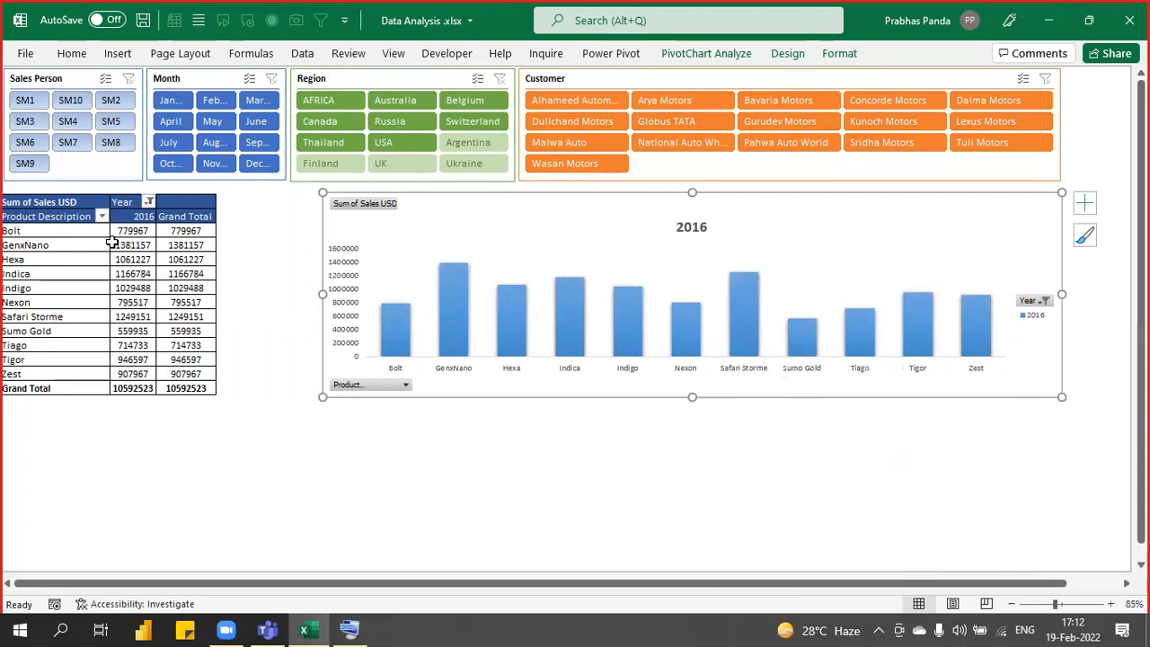
mouse_move(112, 242)
left_click(120, 124)
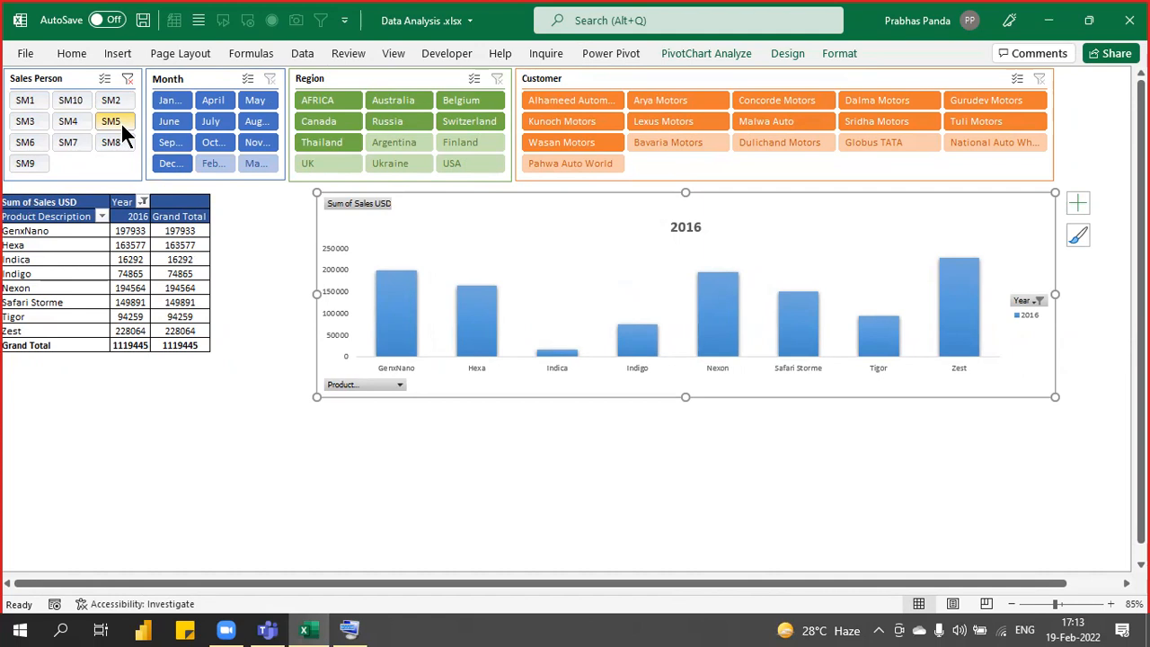
left_click(258, 102)
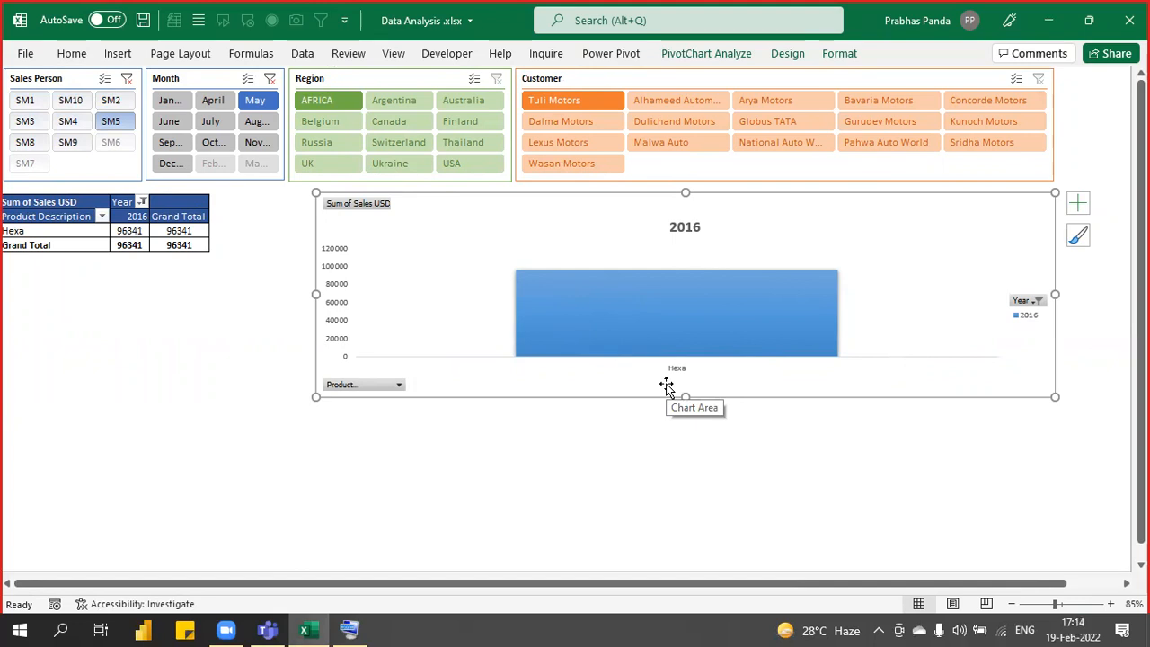
Restore the workbook window to a smaller size beside the meeting chat and stretch it down to the taskbar.
left_click(1086, 27)
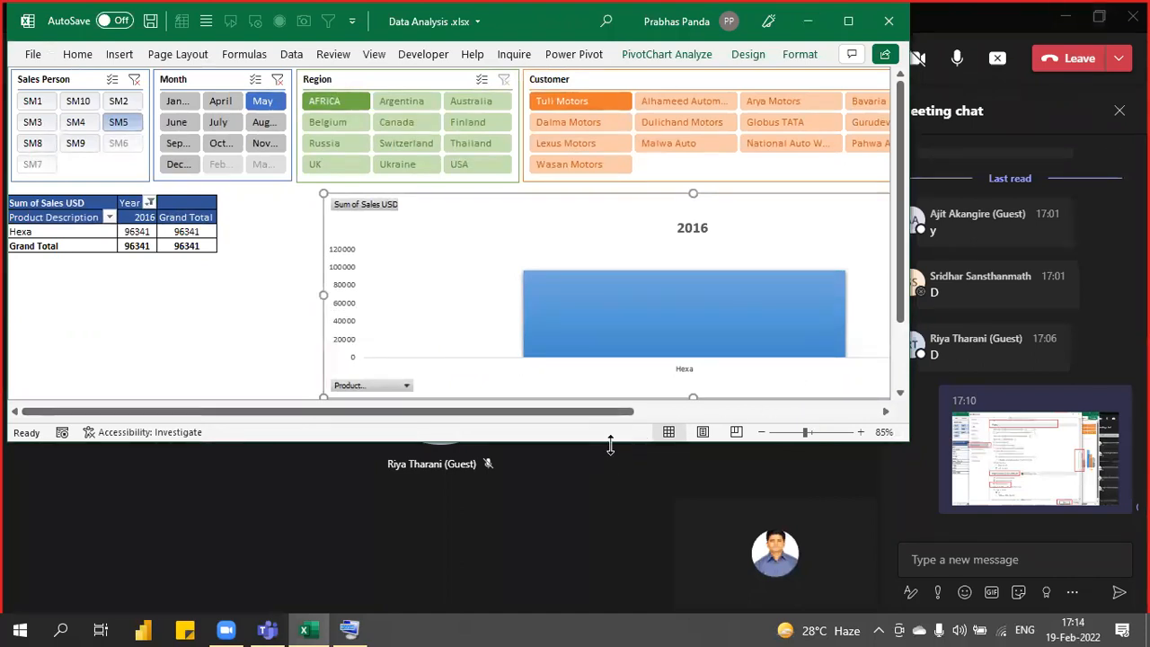
left_click_drag(610, 442, 642, 616)
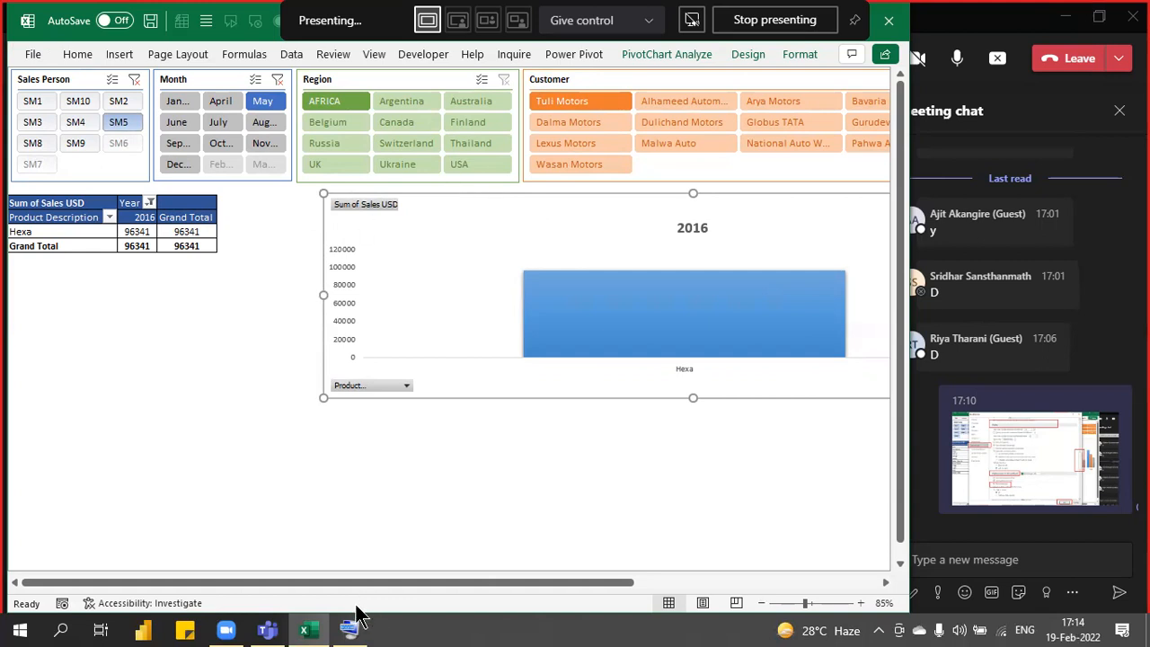
key("alt")
key("h")
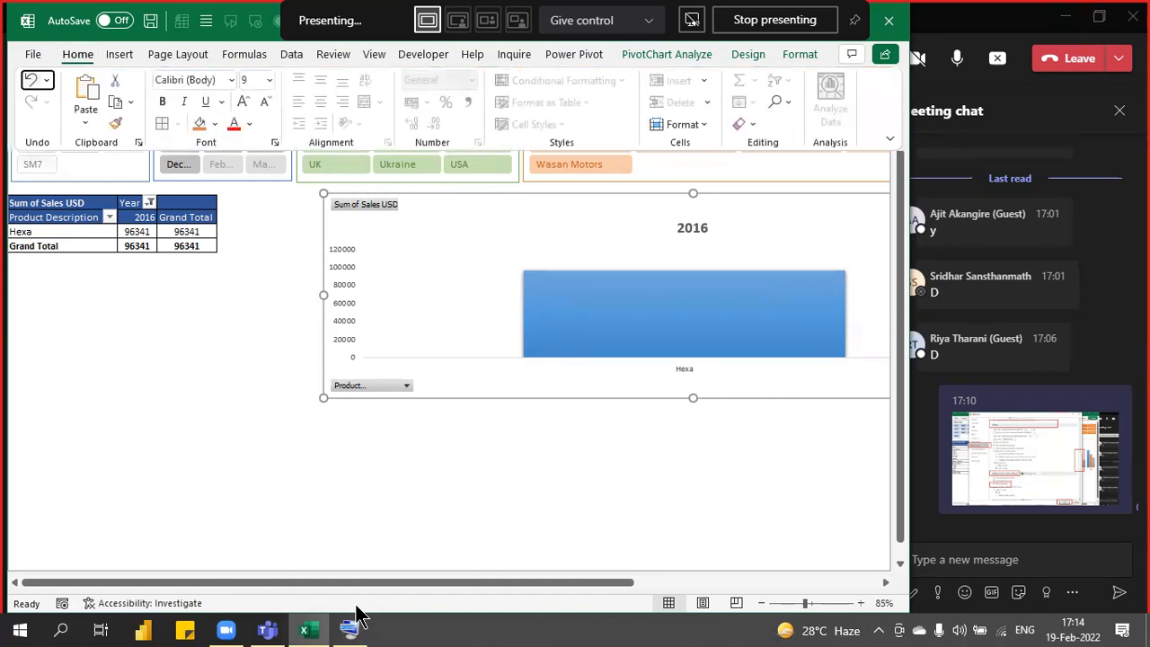
key("Escape")
key("alt")
key("h")
left_click(817, 607)
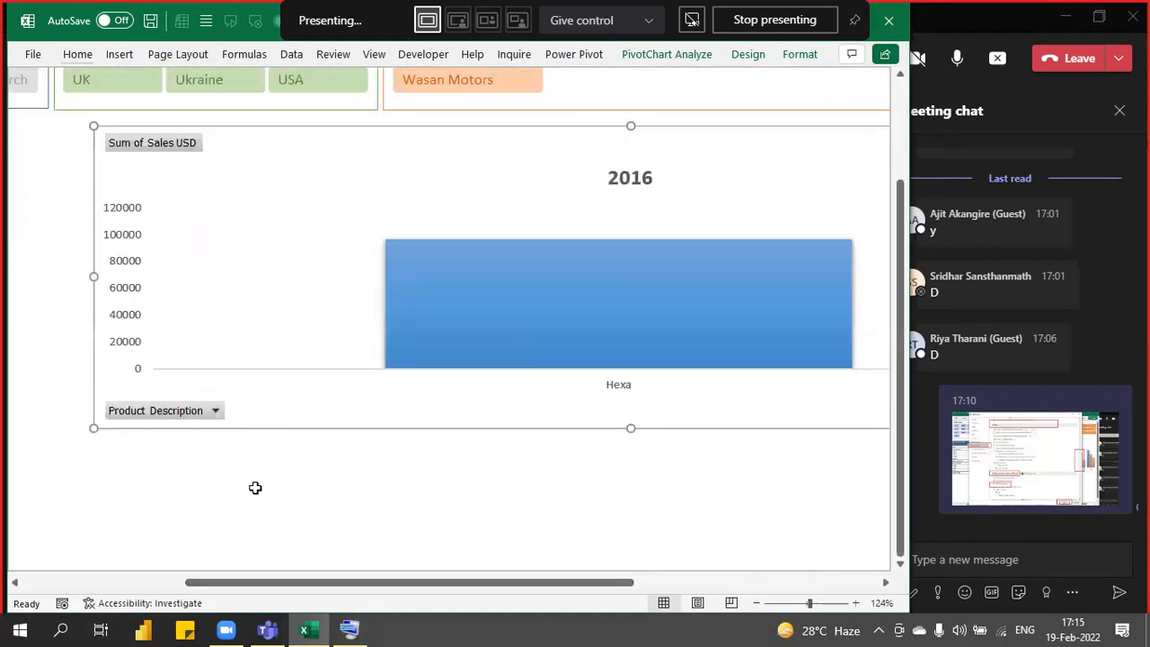
scroll(255, 487, "down", 3)
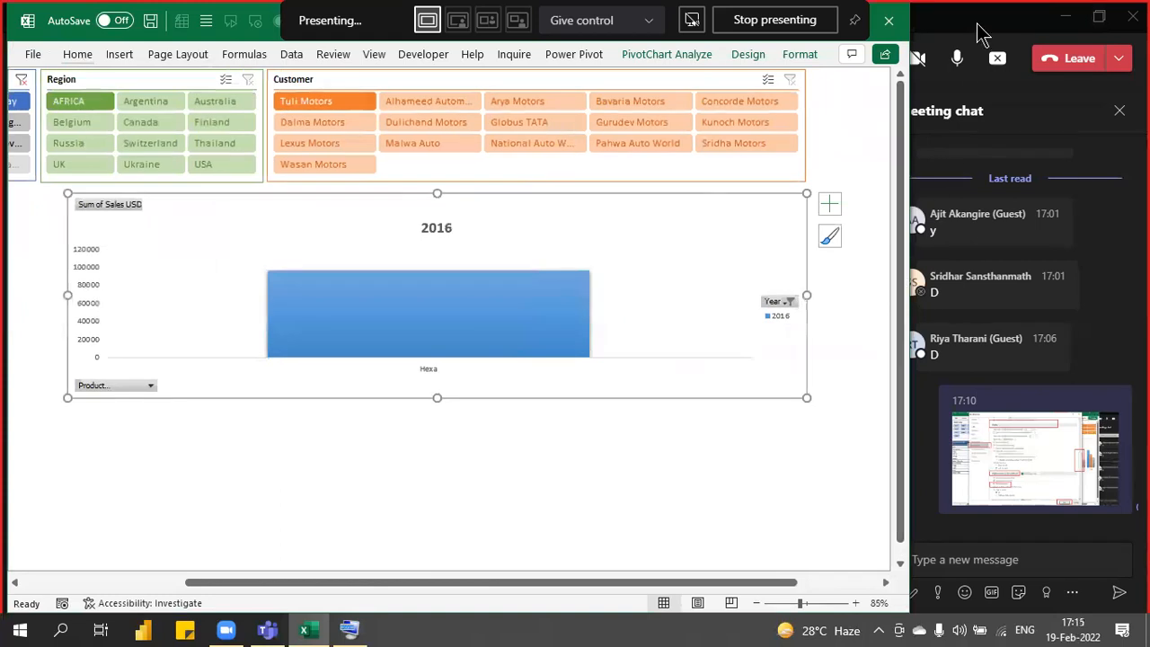
left_click(977, 24)
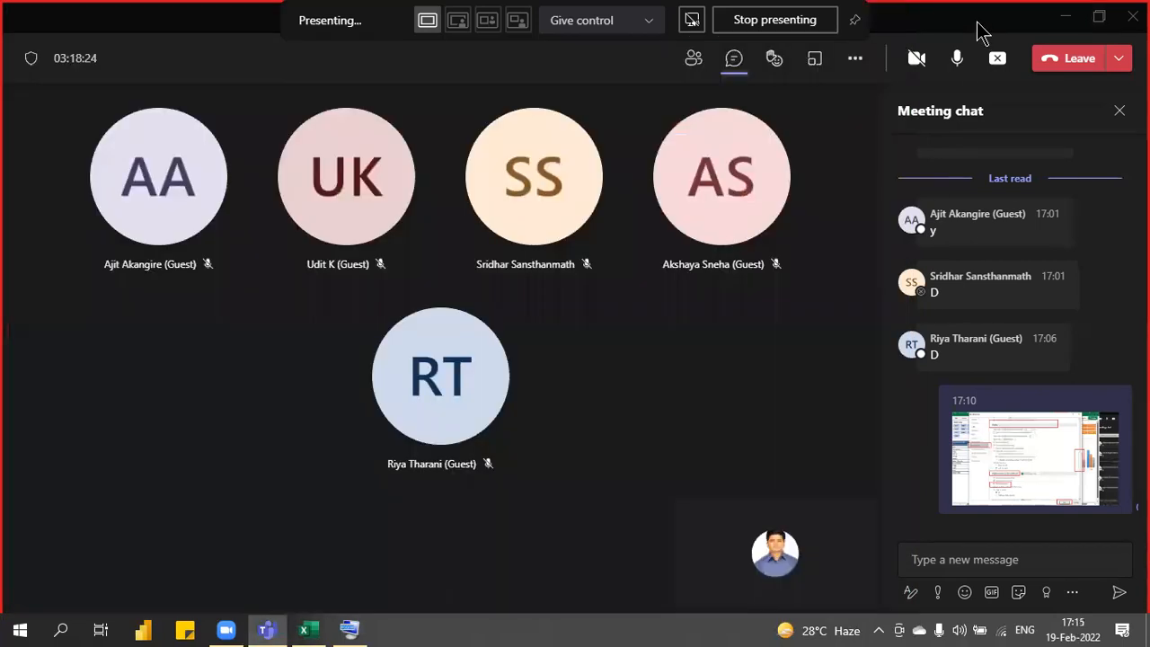
left_click(302, 631)
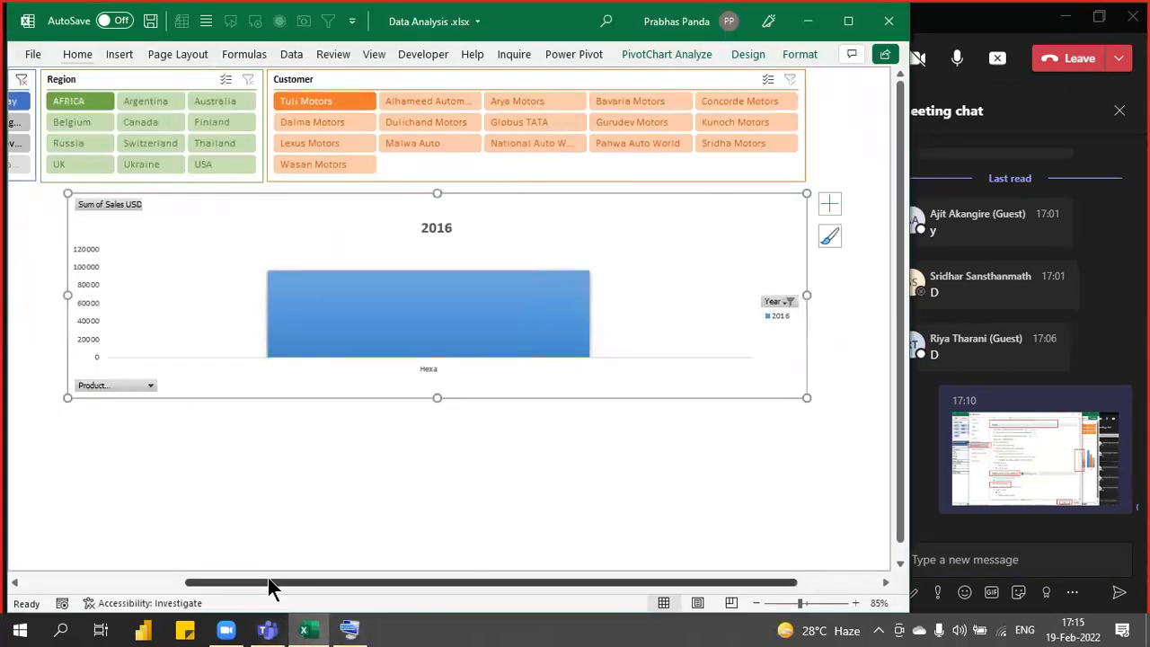
left_click_drag(272, 584, 98, 418)
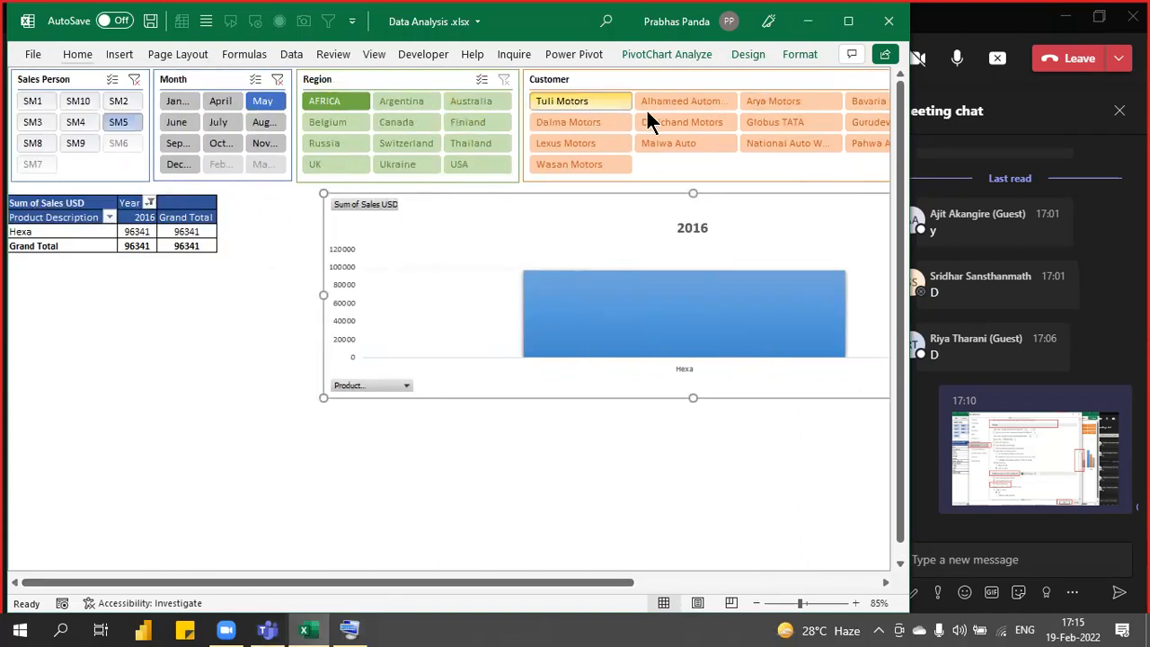
Maximize the workbook window and clear the Year filter from the PivotChart.
left_click(848, 21)
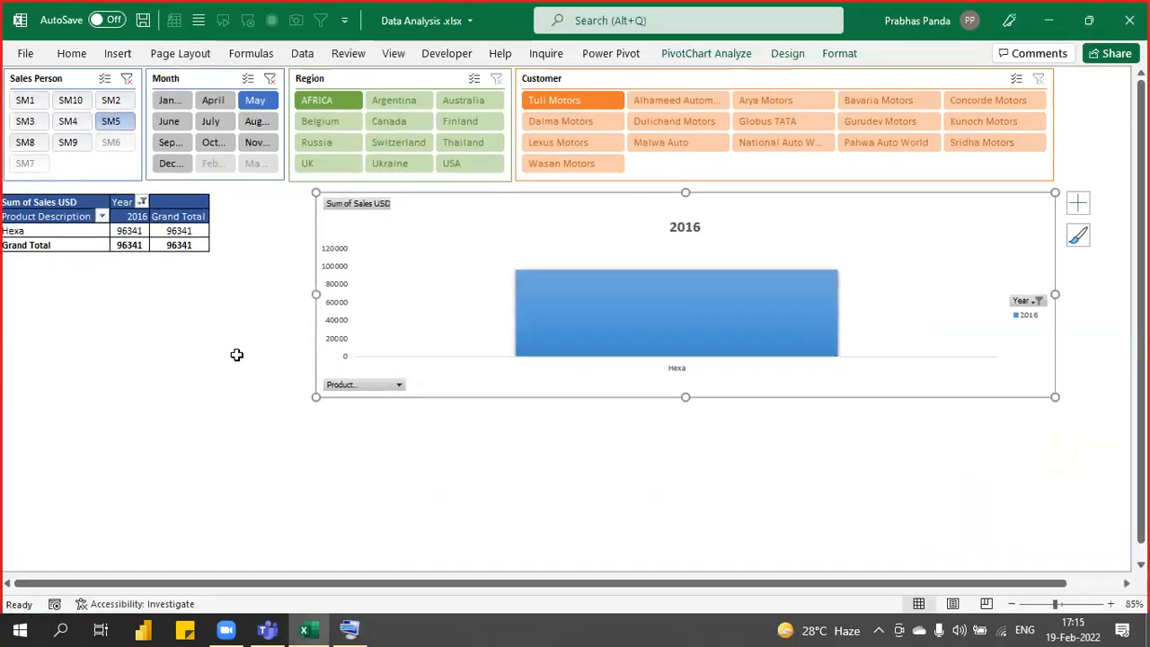
left_click(1033, 301)
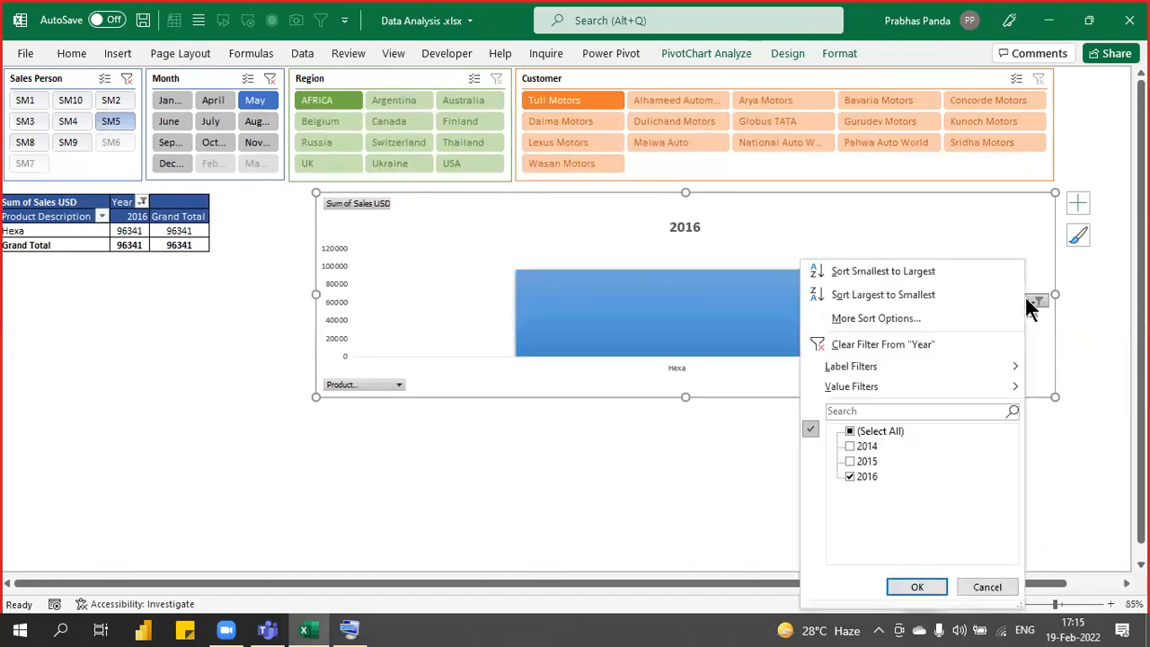
left_click(821, 344)
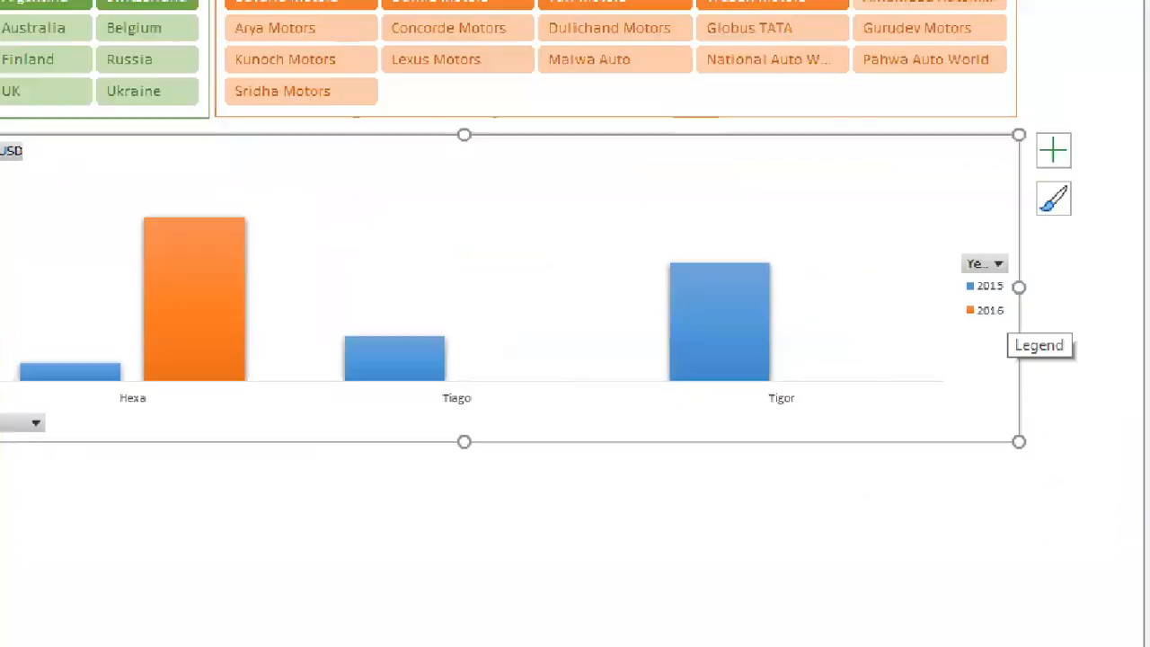
Examine the PivotTable's Year filter options and close them without changing the selection.
left_click(1004, 287)
mouse_move(966, 253)
left_mouse_down()
mouse_move(993, 360)
mouse_move(1055, 393)
left_mouse_up()
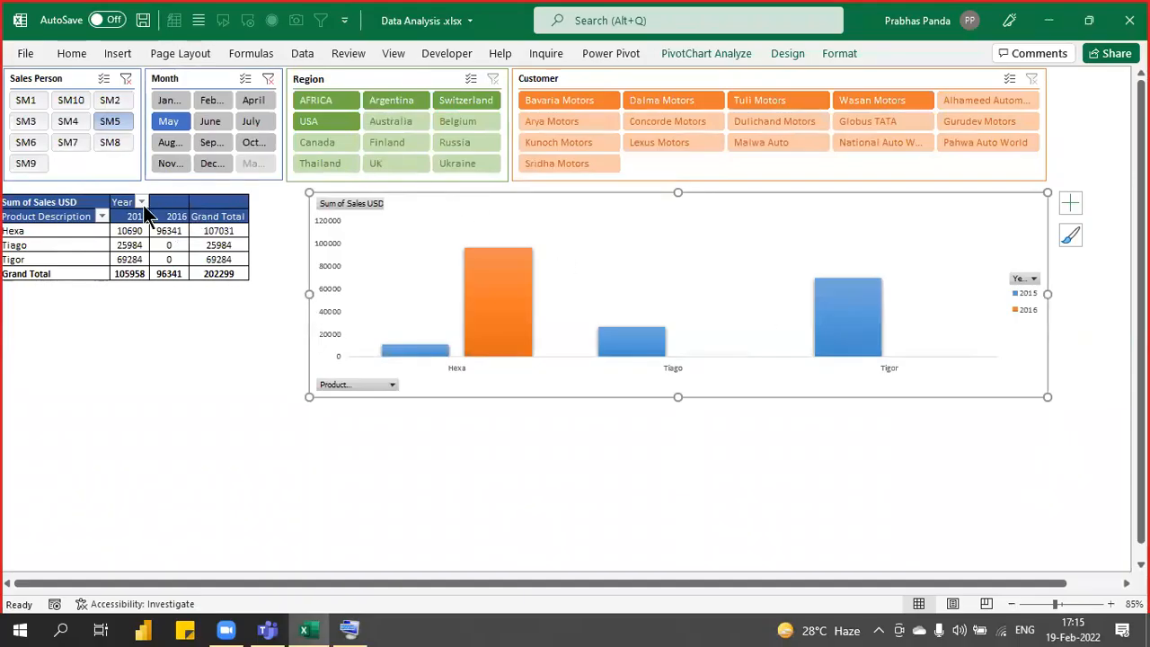
left_click(141, 202)
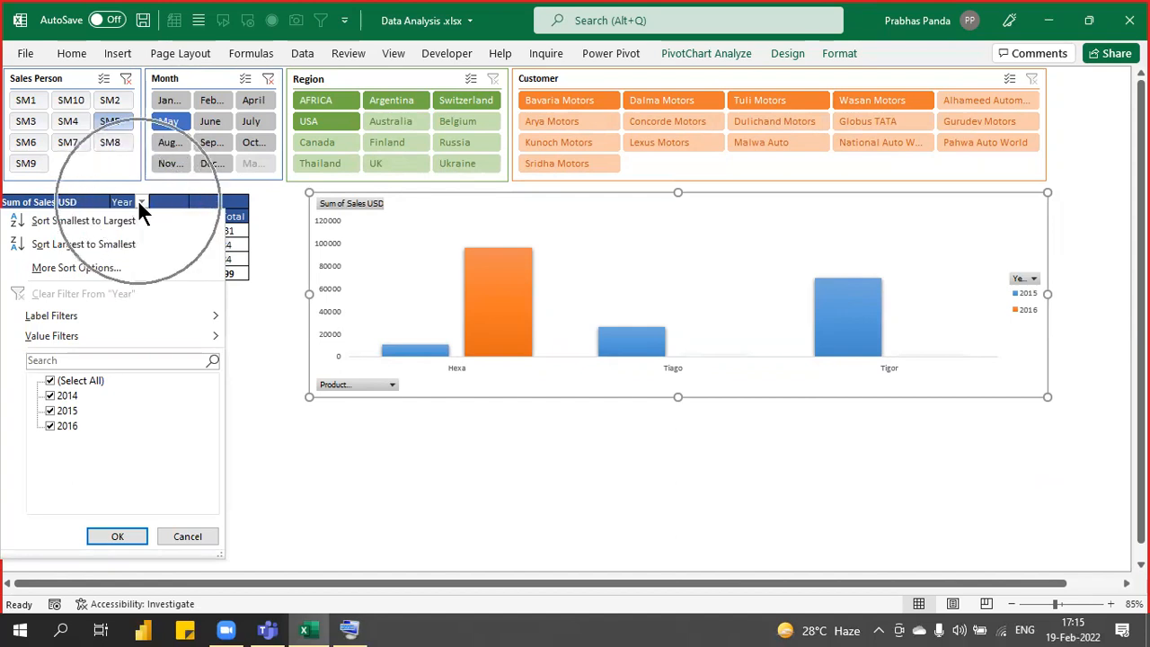
key("Escape")
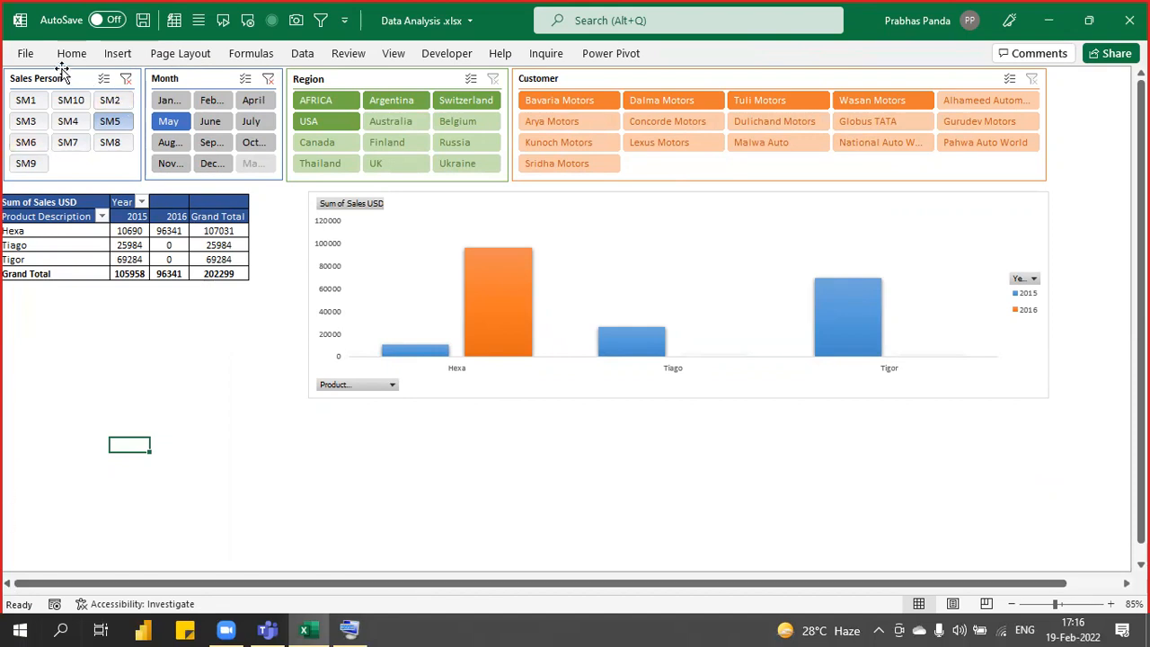
Clear the Sales Person and Month slicer filters so the dashboard covers all sales people and months.
left_click(125, 78)
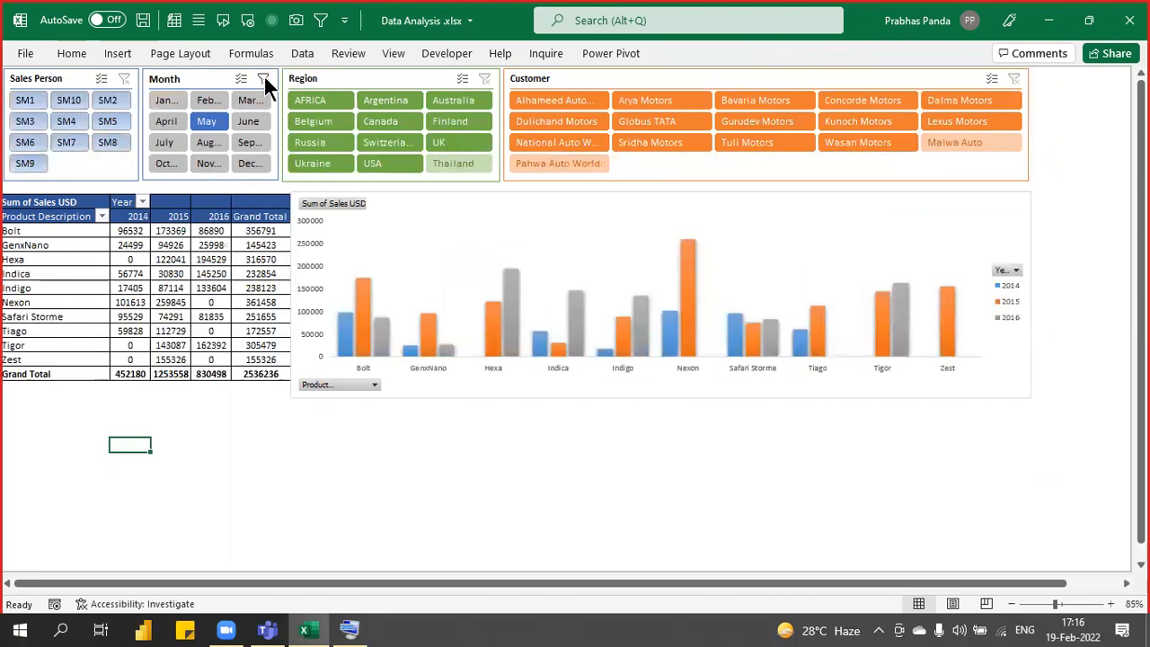
left_click(263, 78)
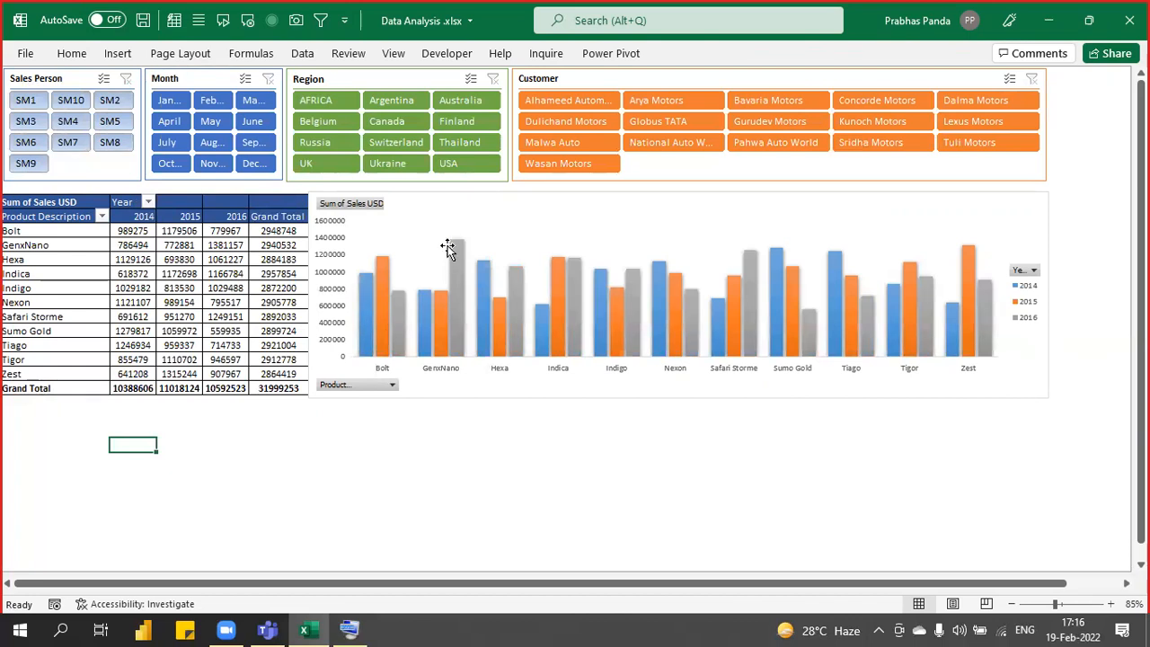
left_click(436, 193)
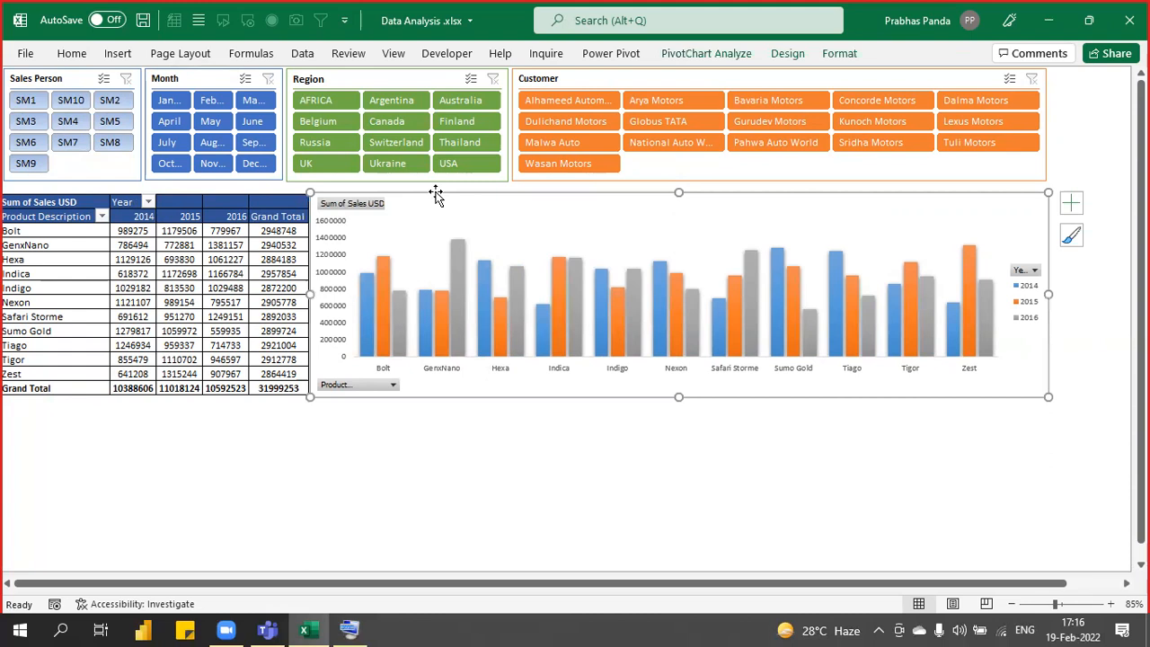
left_click(580, 557)
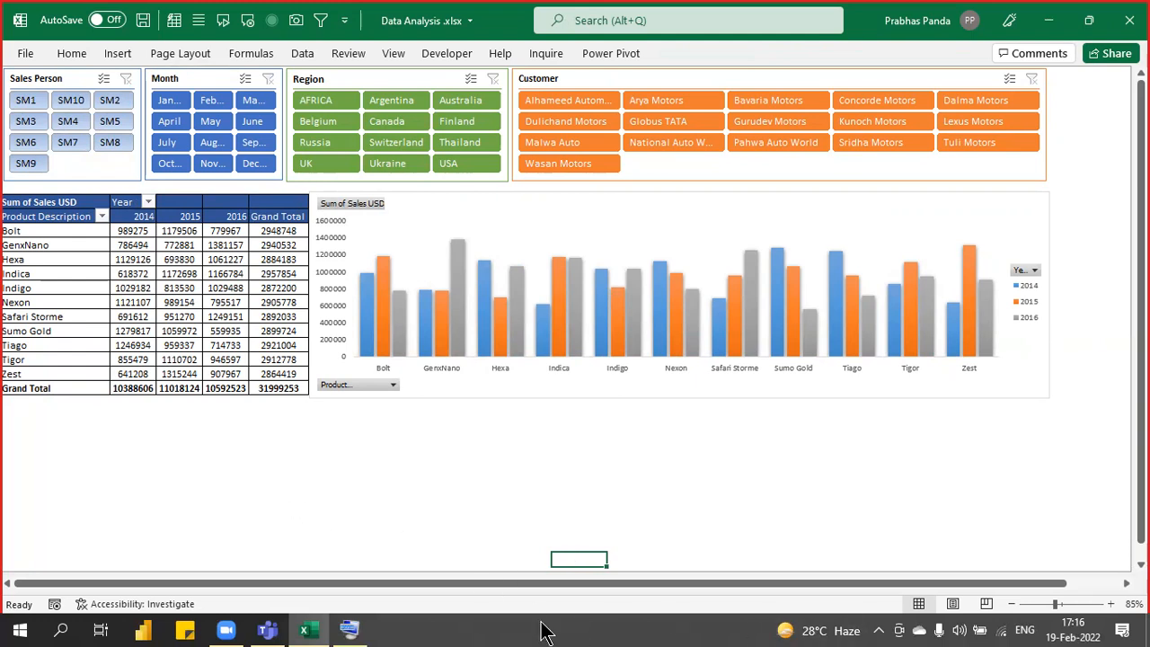
Turn the sheet tabs back on in the advanced display options for the Data Analysis .xlsx workbook.
left_click(27, 54)
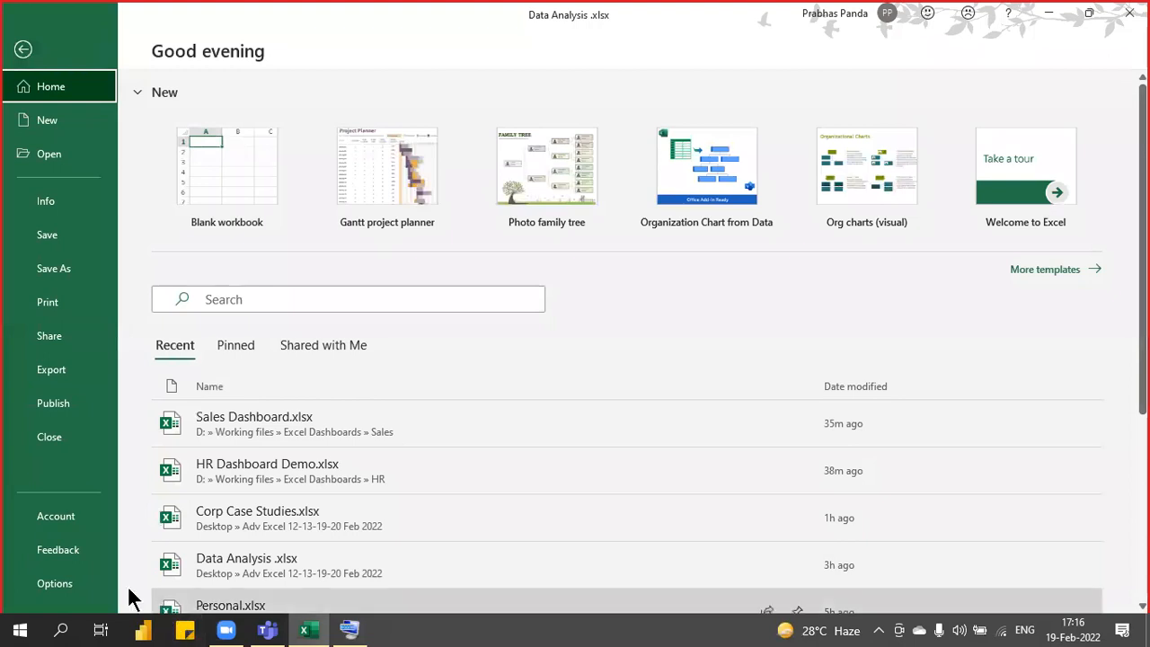
left_click(58, 584)
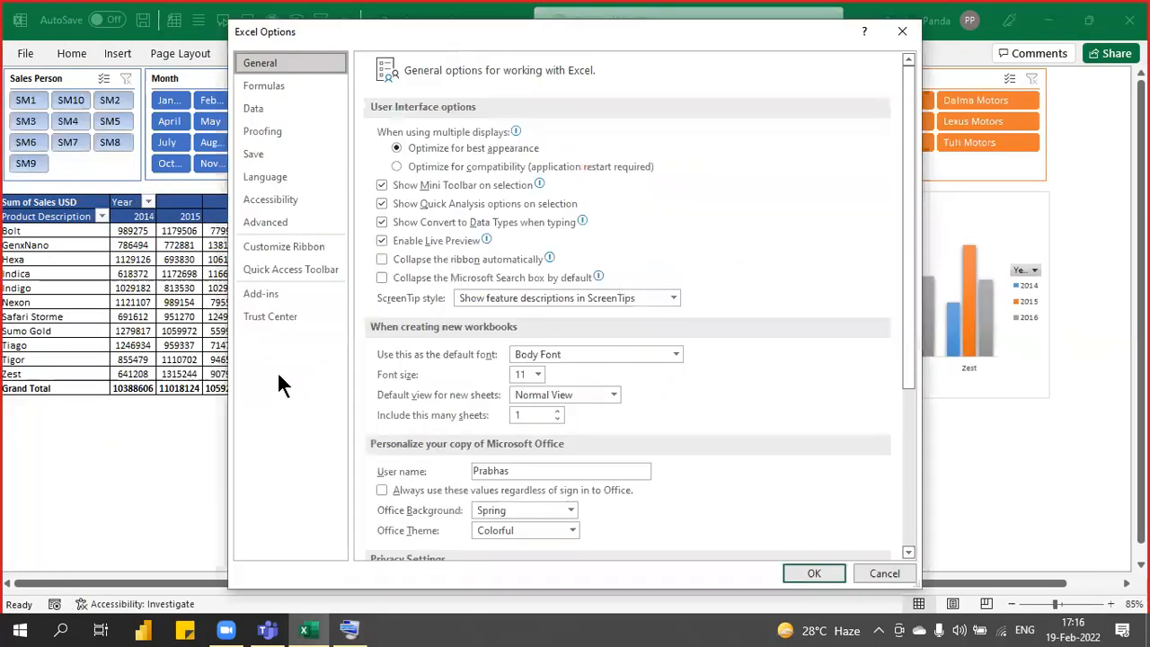
left_click(265, 225)
scroll(411, 256, "down", 2)
scroll(411, 256, "down", 15)
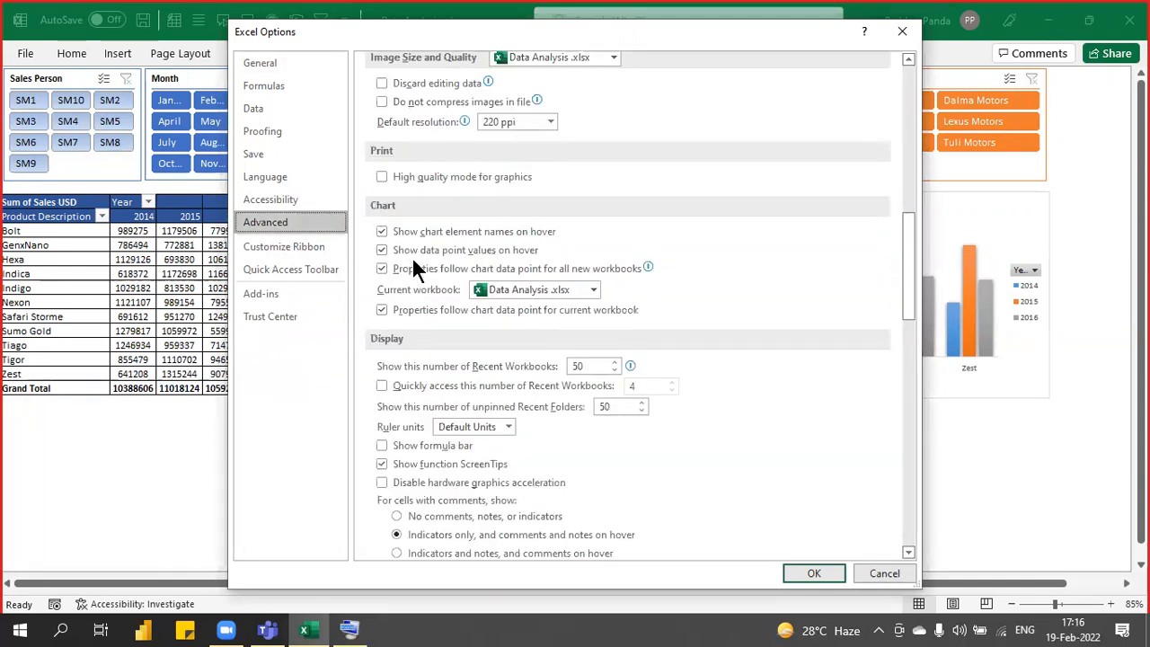
scroll(412, 256, "down", 5)
scroll(411, 256, "down", 3)
scroll(411, 256, "up", 2)
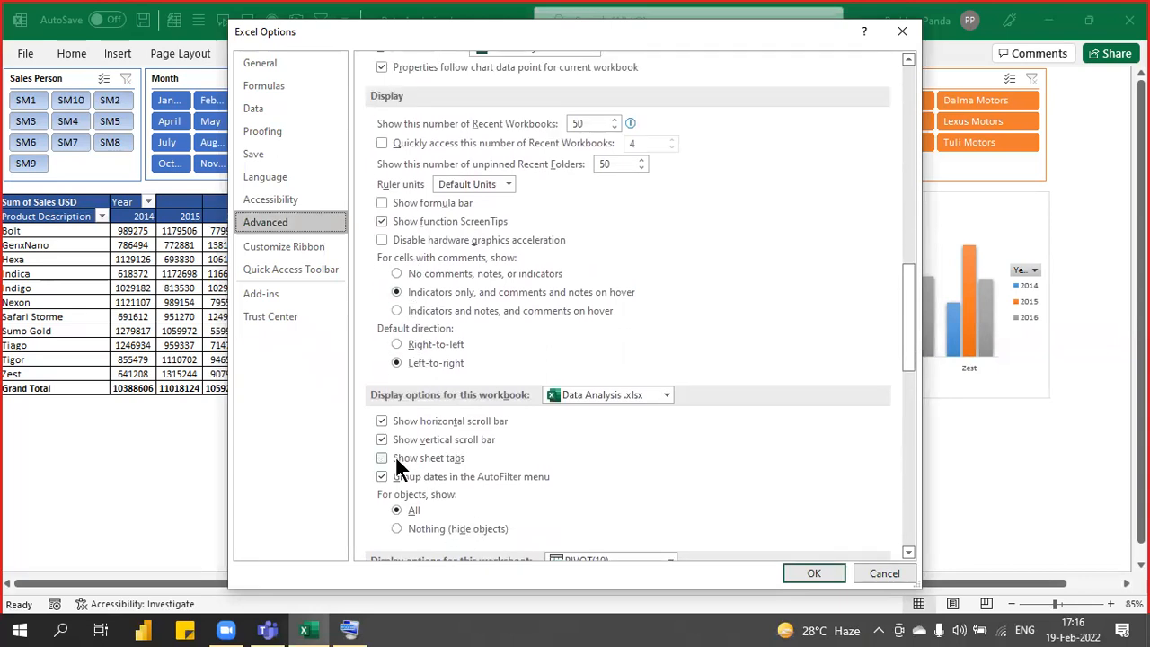
key("Down")
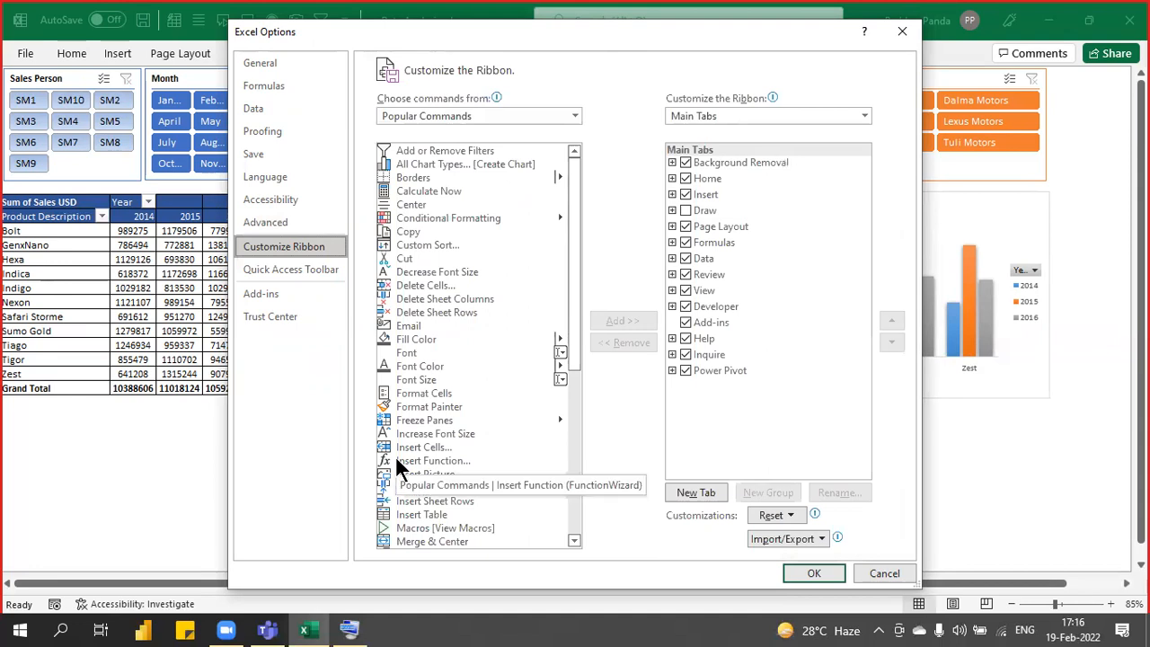
left_click(301, 224)
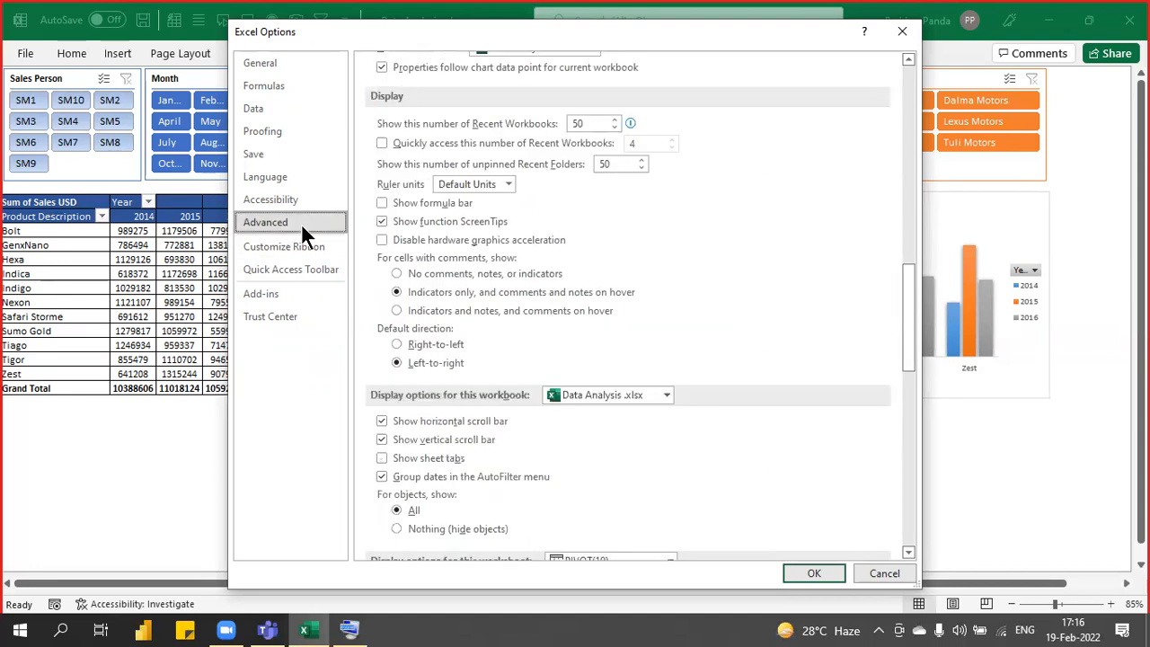
scroll(499, 422, "down", 2)
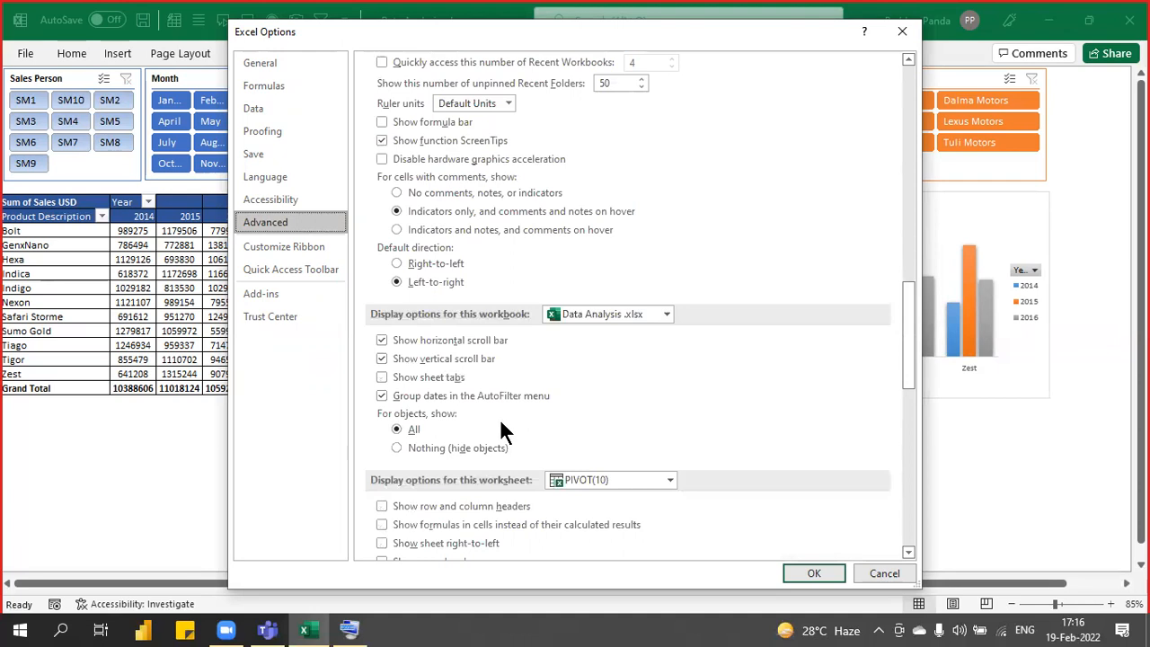
scroll(499, 429, "up", 2)
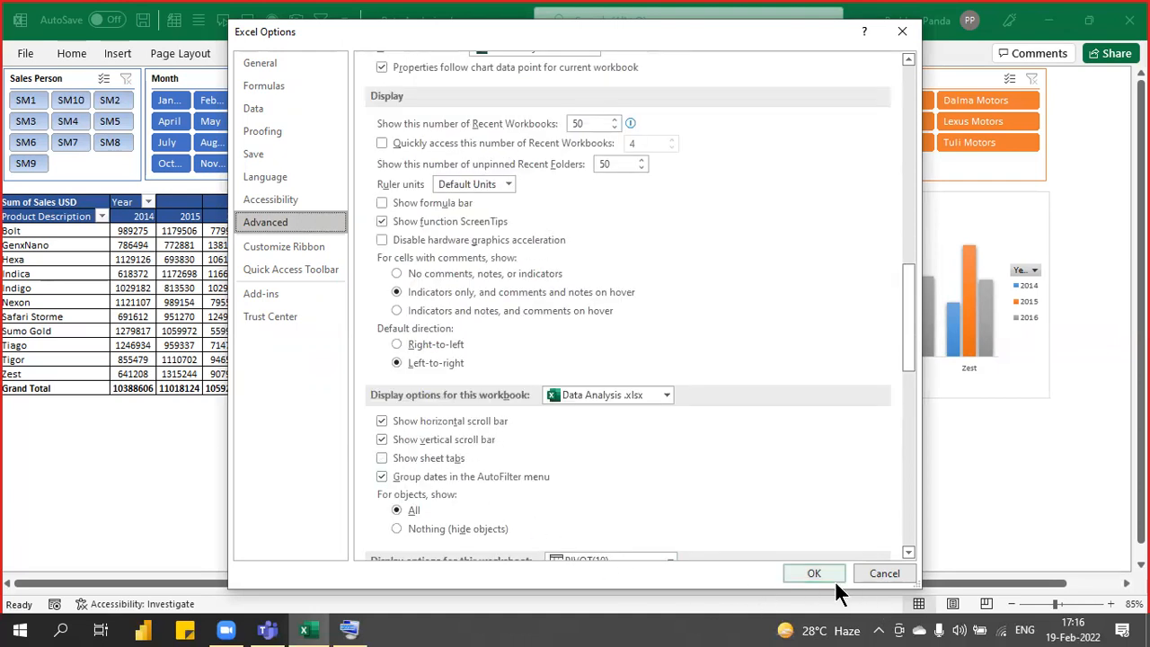
left_click(411, 458)
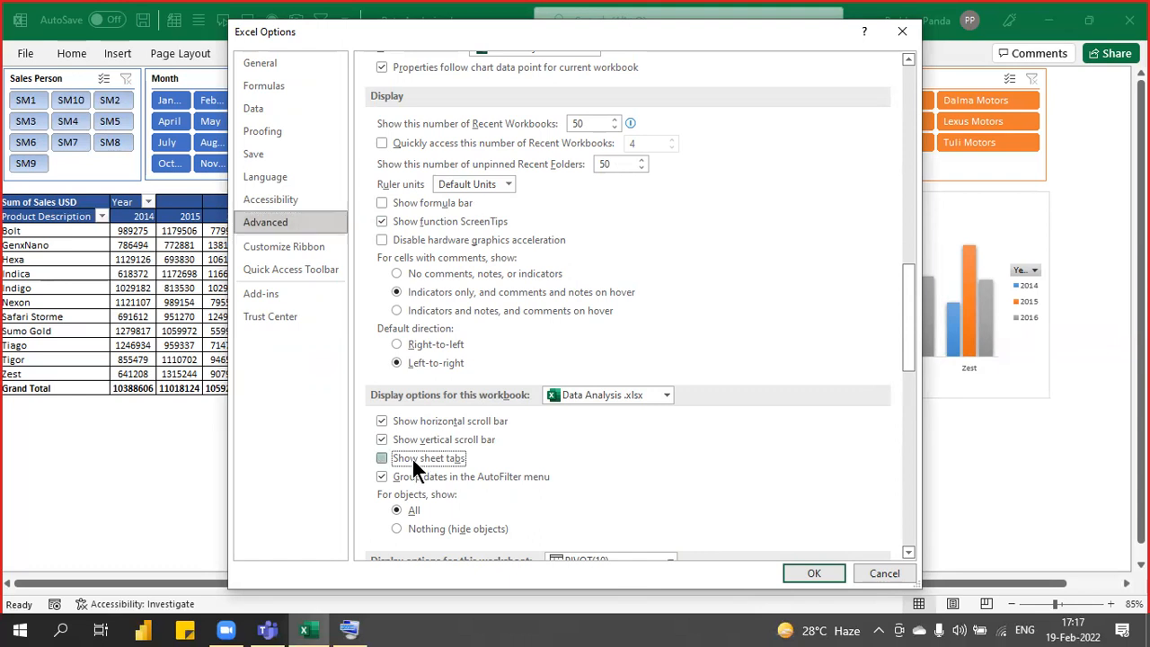
left_click(830, 573)
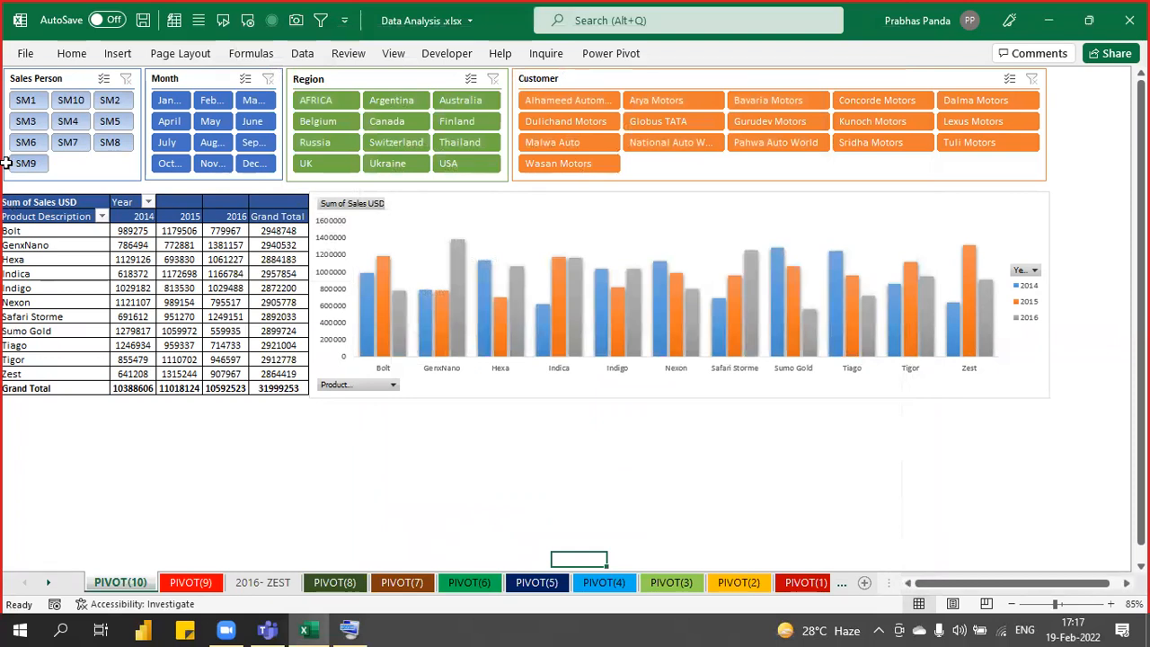
Show the formula bar, headings and gridlines again on the PIVOT(10) sheet and save the workbook.
left_click(247, 478)
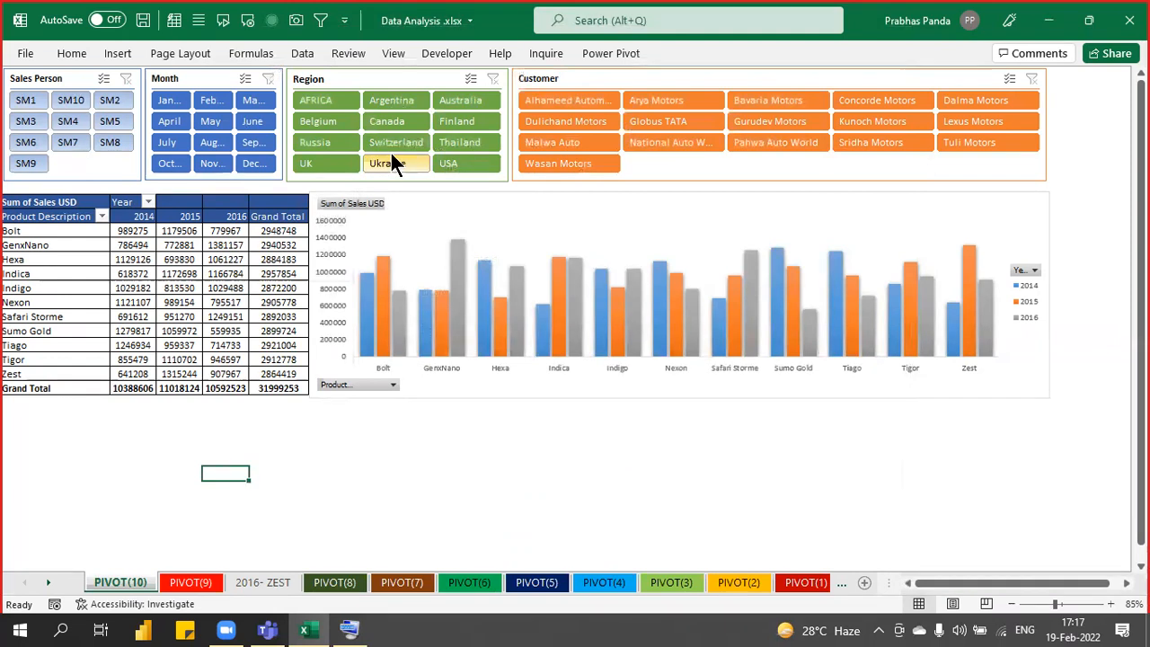
left_click(391, 52)
left_click(530, 87)
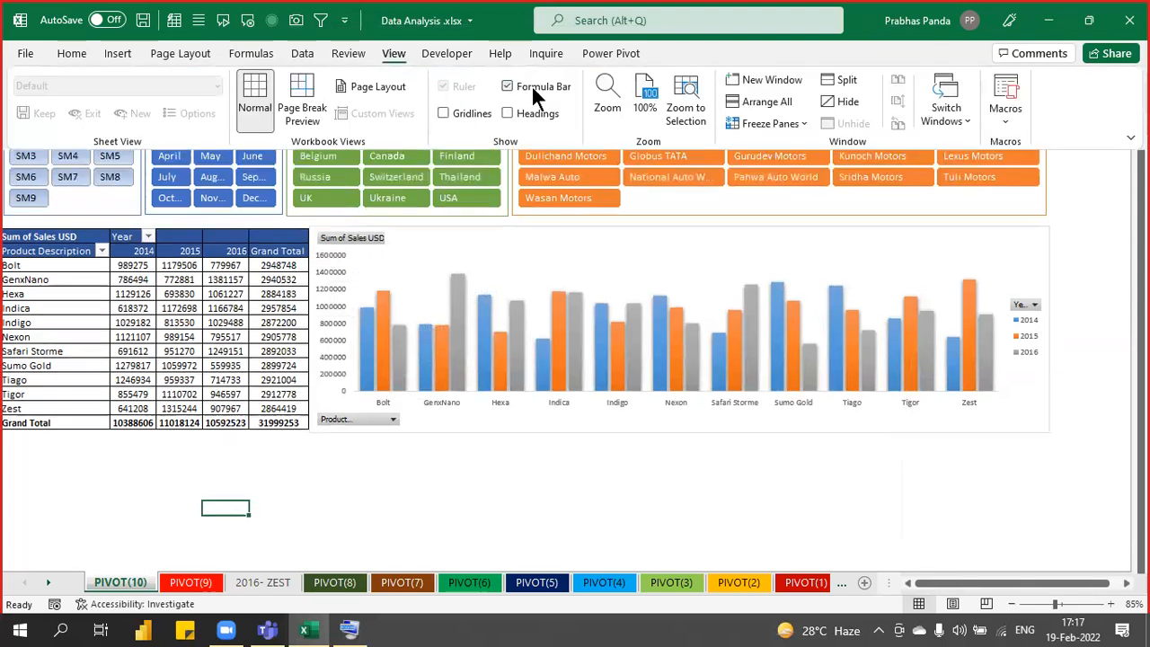
left_click(510, 115)
left_click(466, 115)
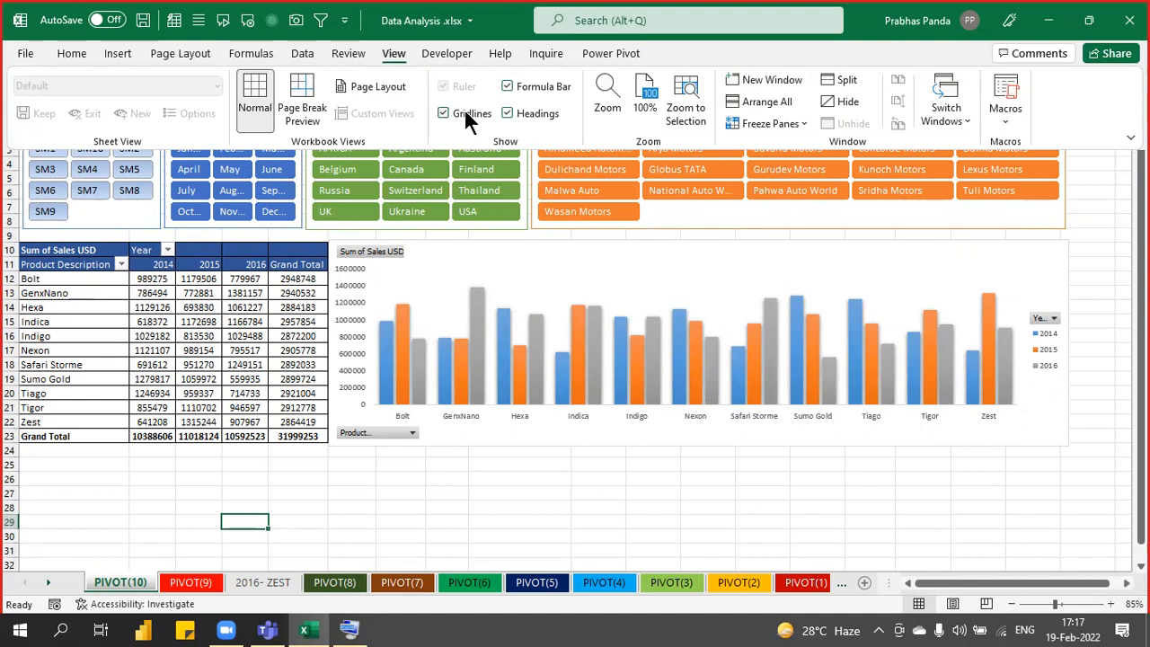
key("ctrl+s")
Shrink the workbook window to view the meeting chat beside it and maximize the window again.
left_click(1089, 21)
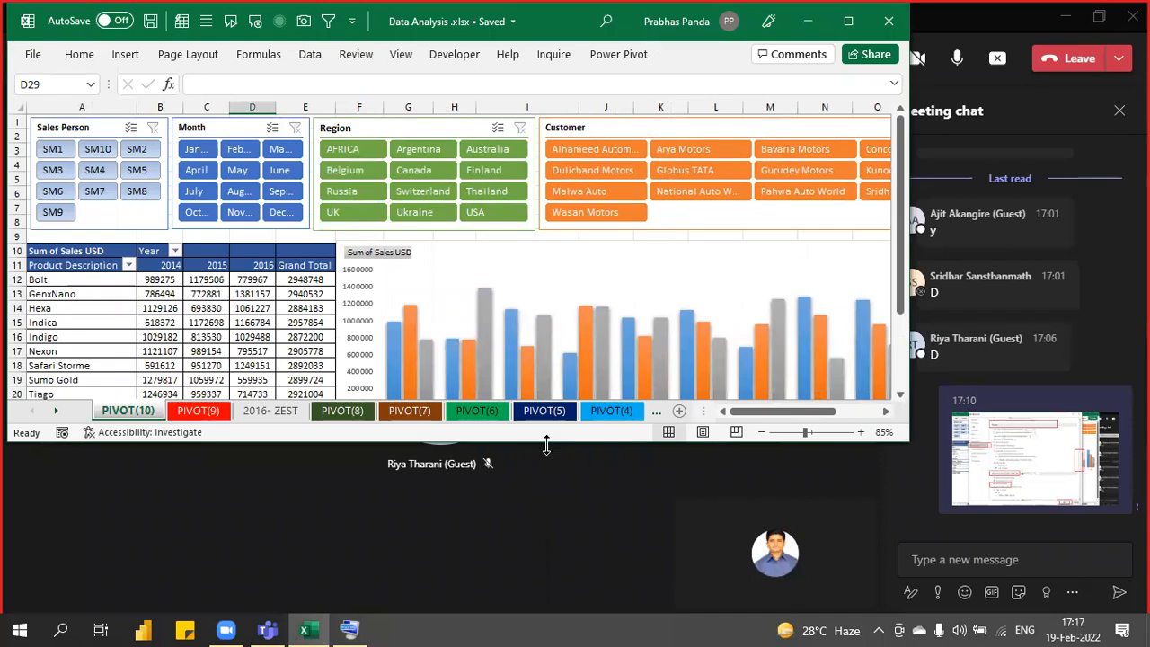
left_click_drag(546, 443, 528, 563)
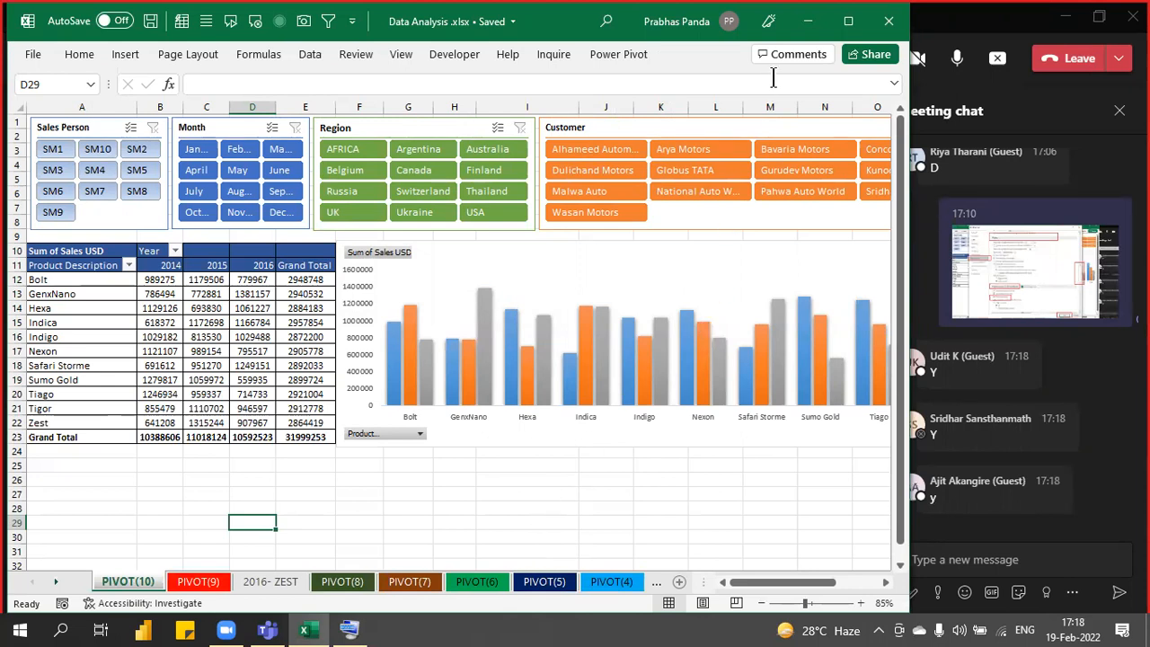
left_click(848, 22)
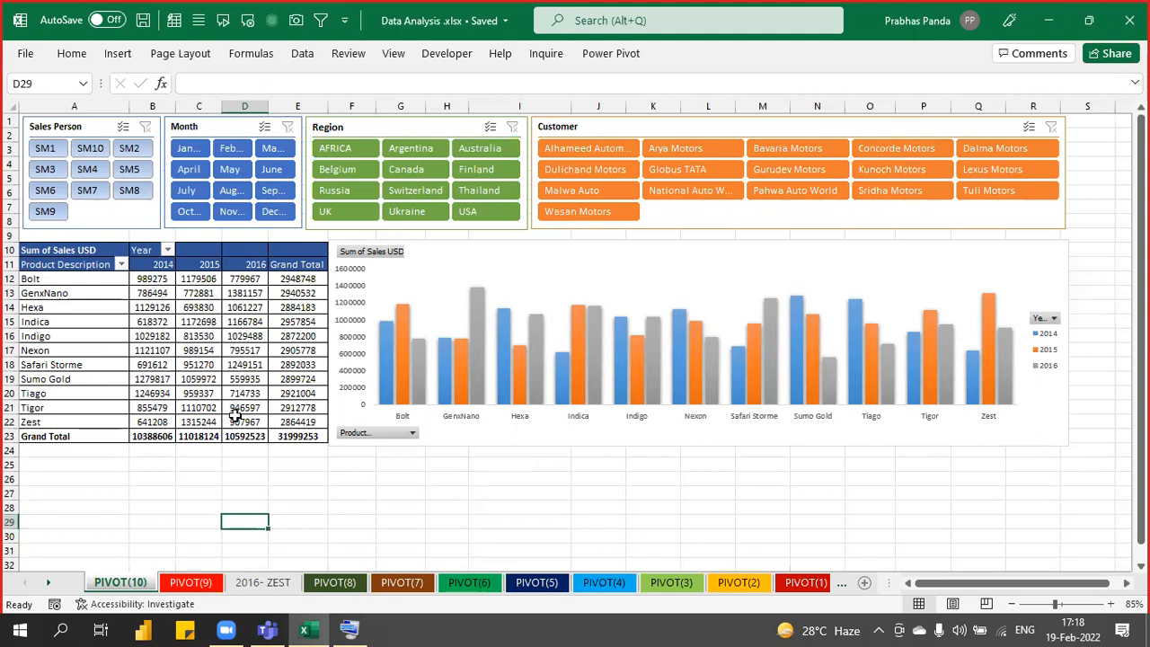
Move the PivotChart over the PivotTable to cover it and enlarge it to the full width of the slicers, down to row 26.
mouse_move(235, 414)
mouse_move(195, 383)
mouse_move(508, 250)
left_mouse_down()
mouse_move(455, 260)
mouse_move(243, 236)
mouse_move(197, 244)
left_mouse_up()
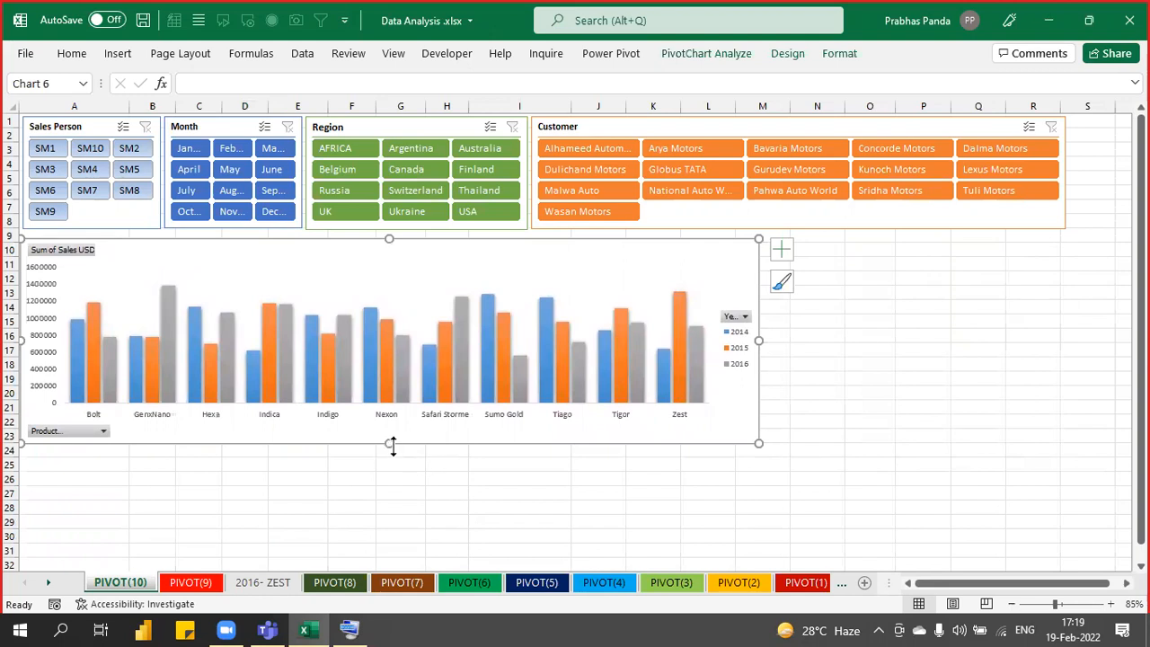
left_click_drag(388, 442, 387, 484)
left_click_drag(759, 360, 1064, 398)
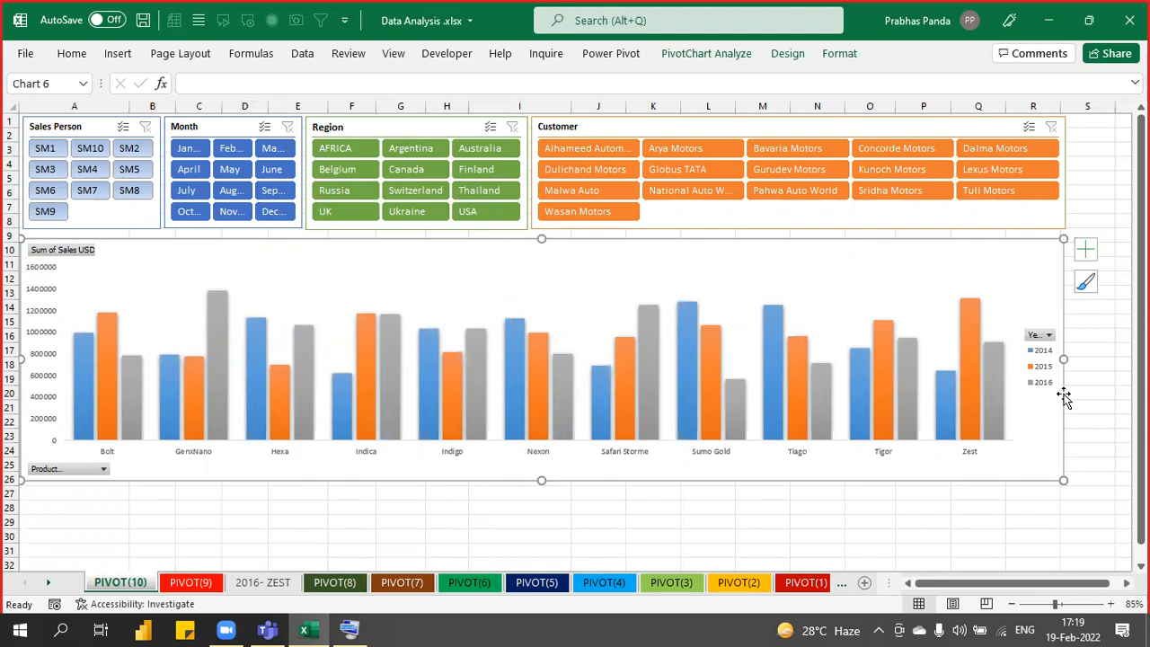
Filter the dashboard to customer Tuli Motors, region Australia and the month of August with the slicers.
left_click(1010, 191)
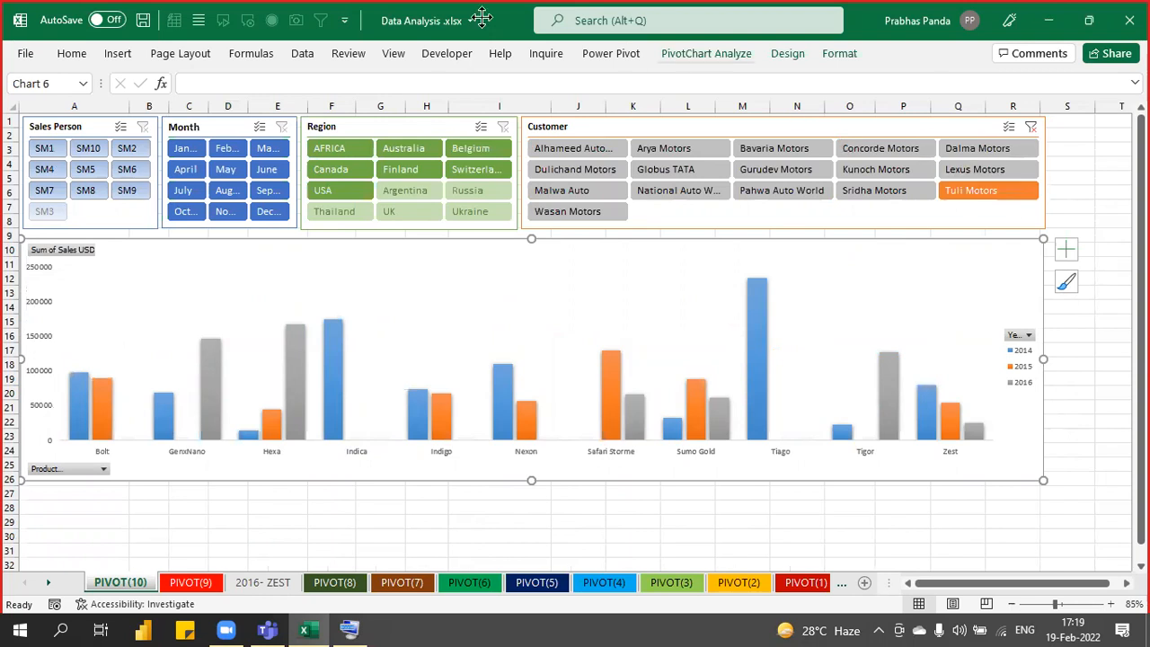
left_click(417, 155)
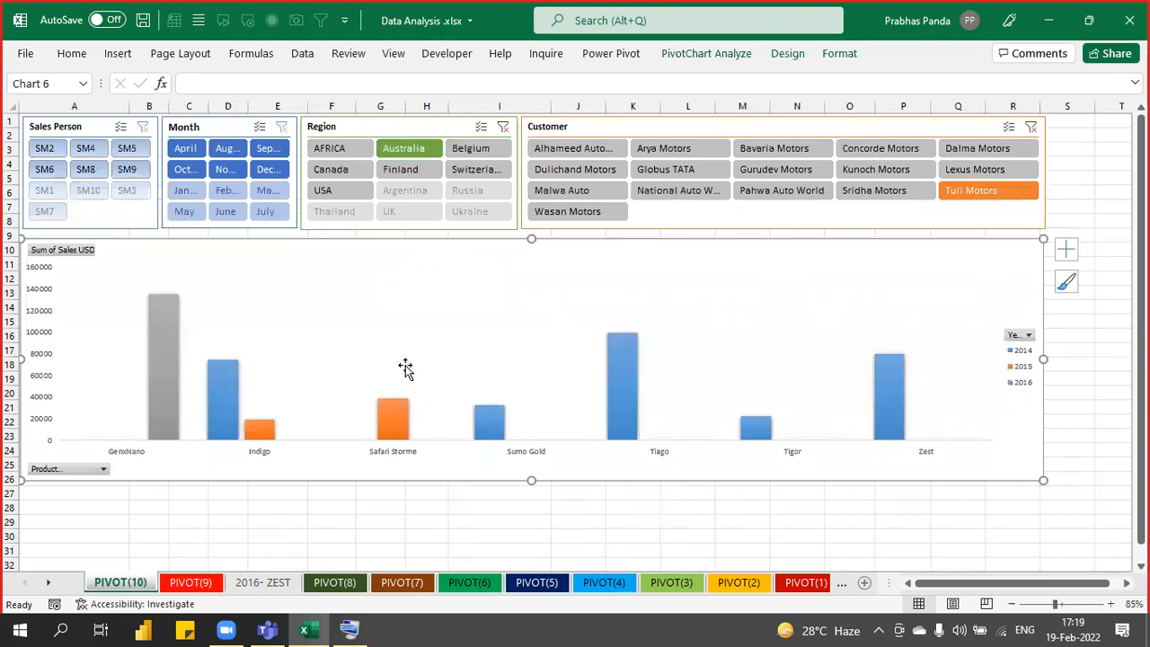
left_click(225, 152)
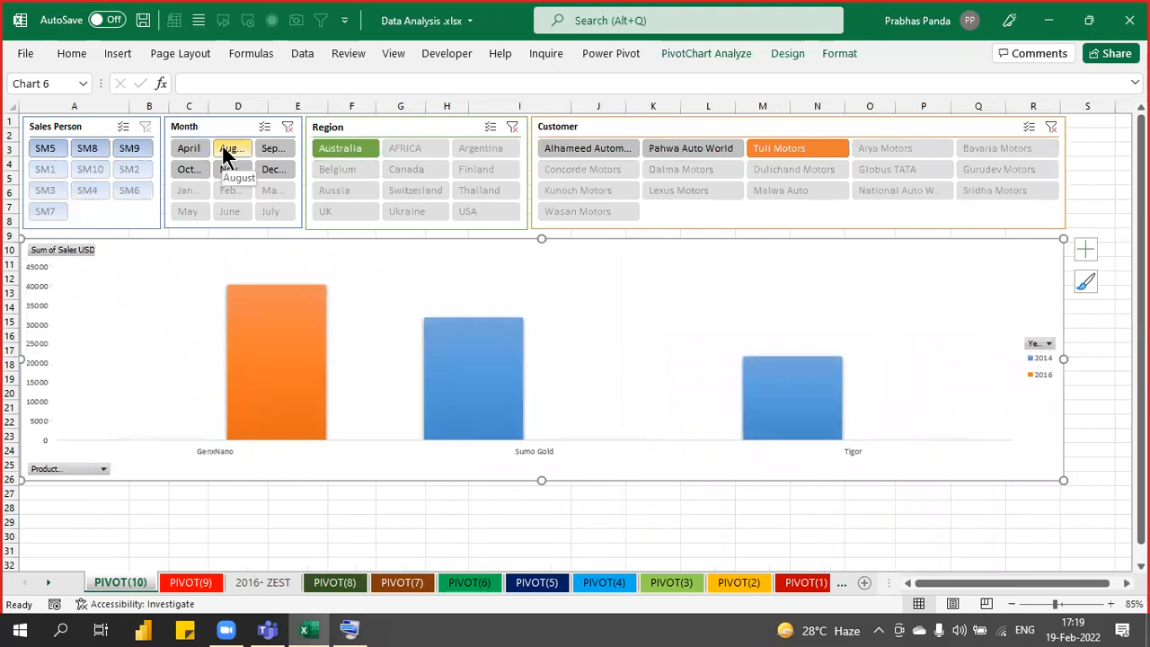
left_click(227, 153)
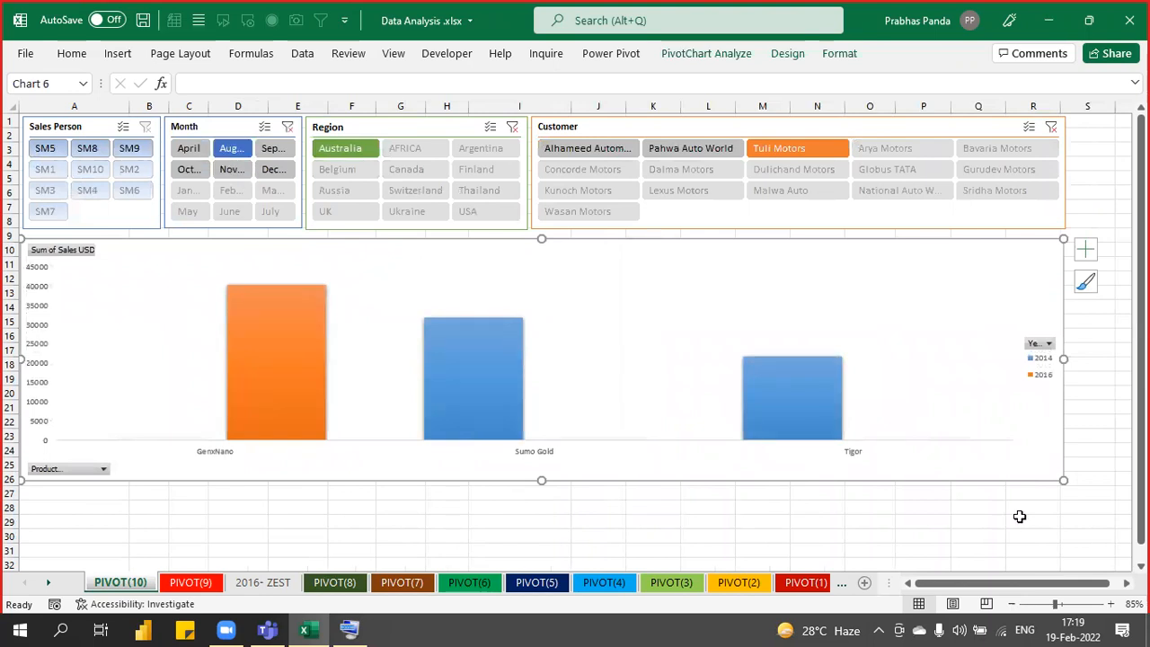
Clear the Customer, Month and Region slicer filters and save the workbook.
left_click(1051, 126)
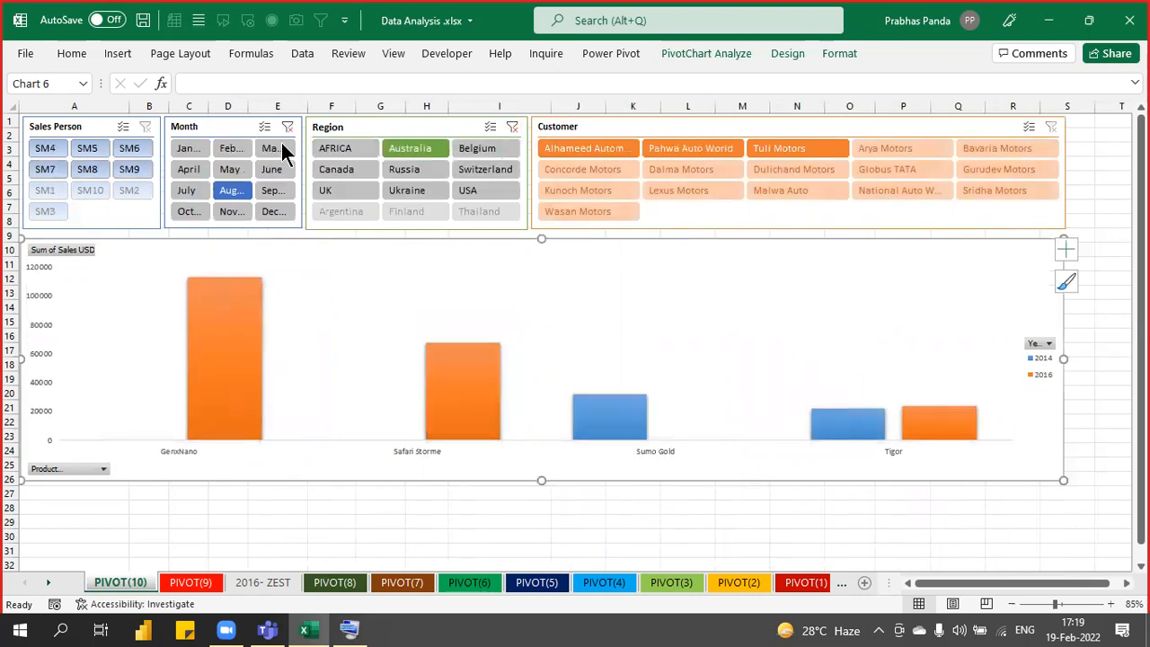
left_click(287, 127)
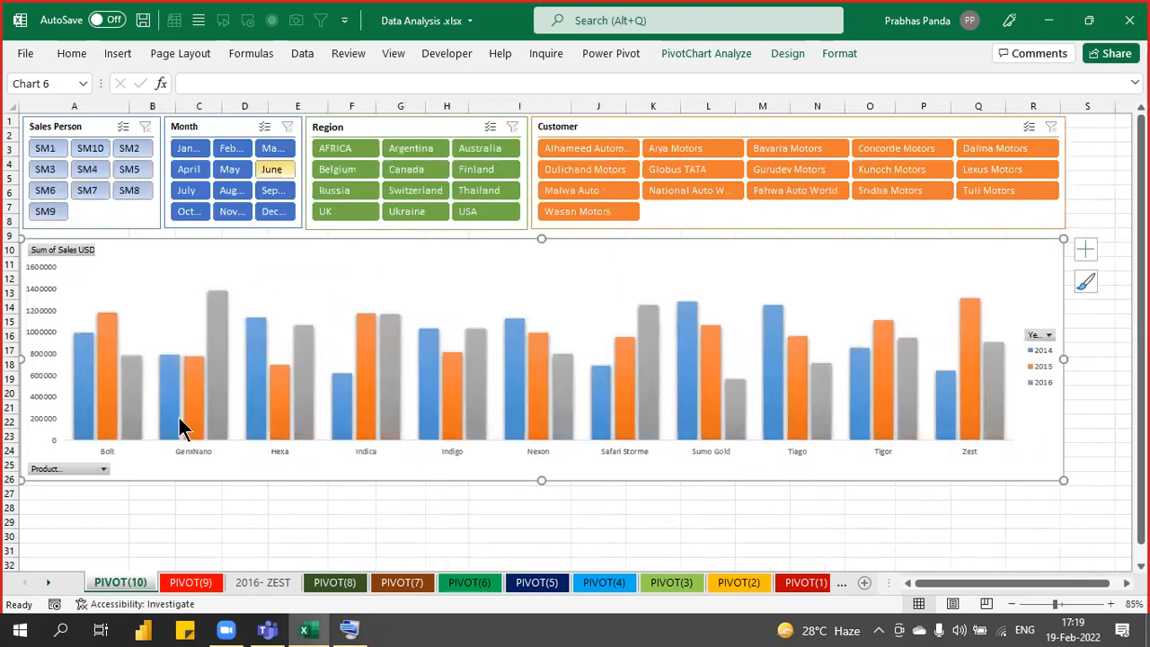
left_click(169, 513)
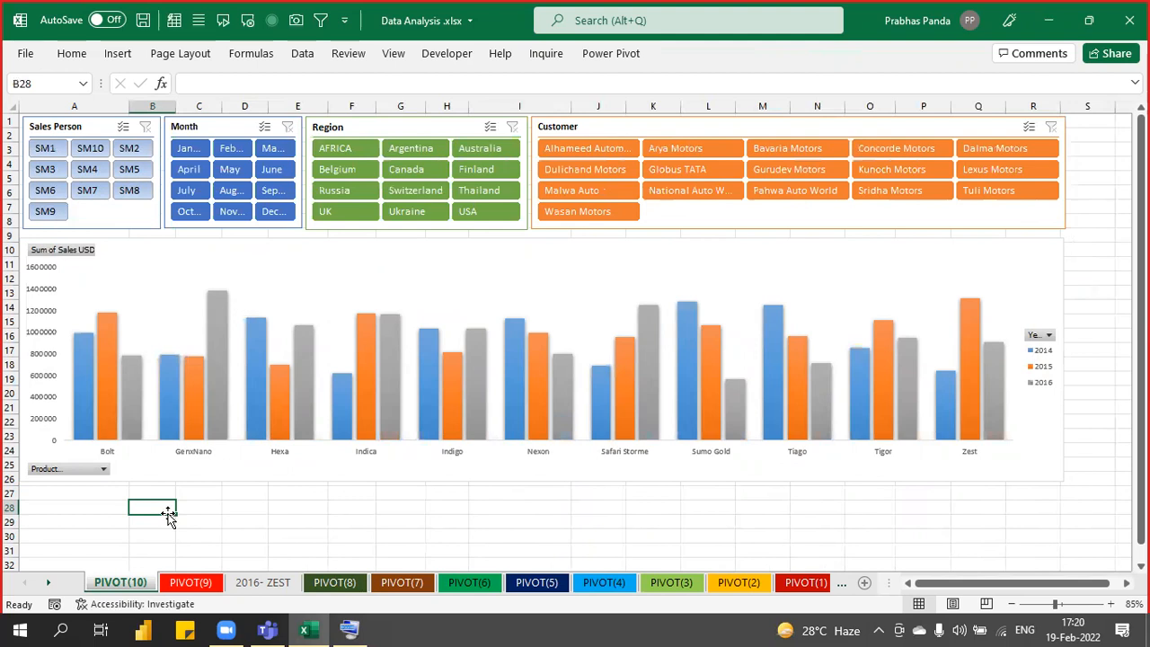
key("ctrl+s")
Fit the workbook window beside the meeting chat down to the taskbar and open the PIVOT(9) sheet.
left_click(1088, 19)
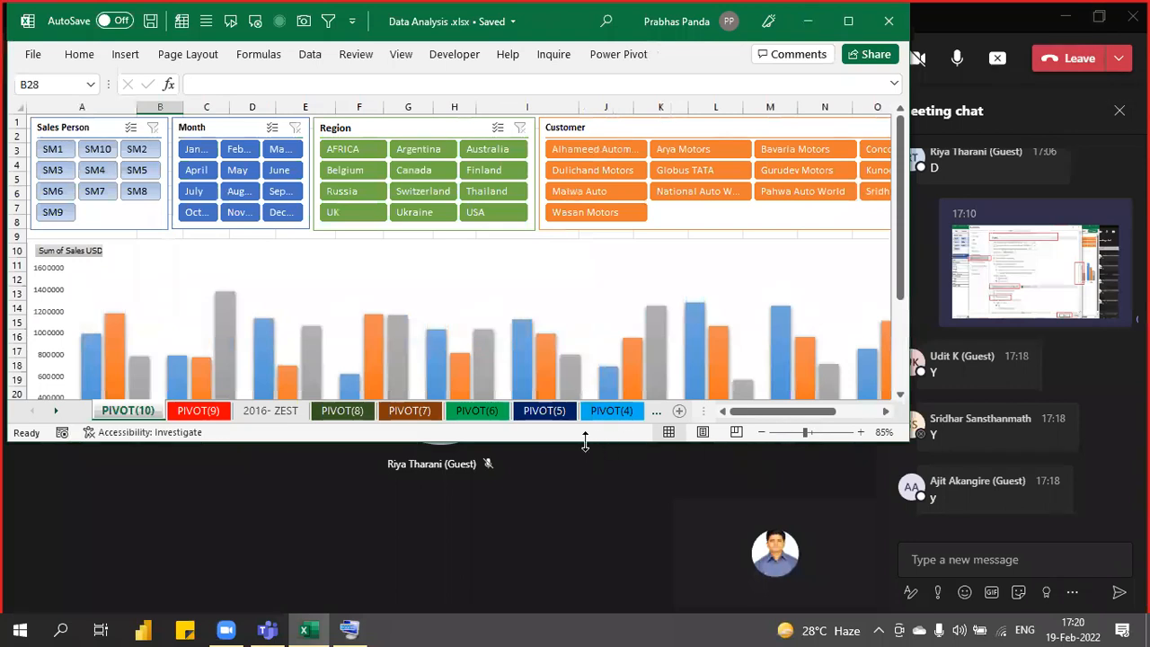
left_click_drag(585, 440, 582, 612)
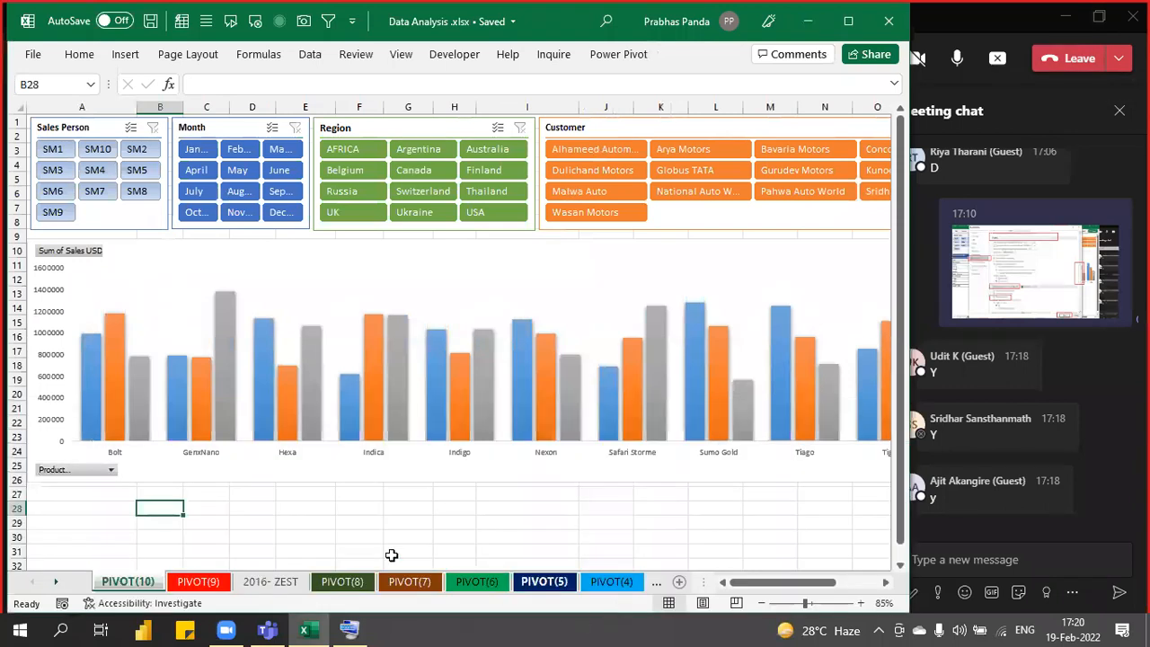
left_click(198, 583)
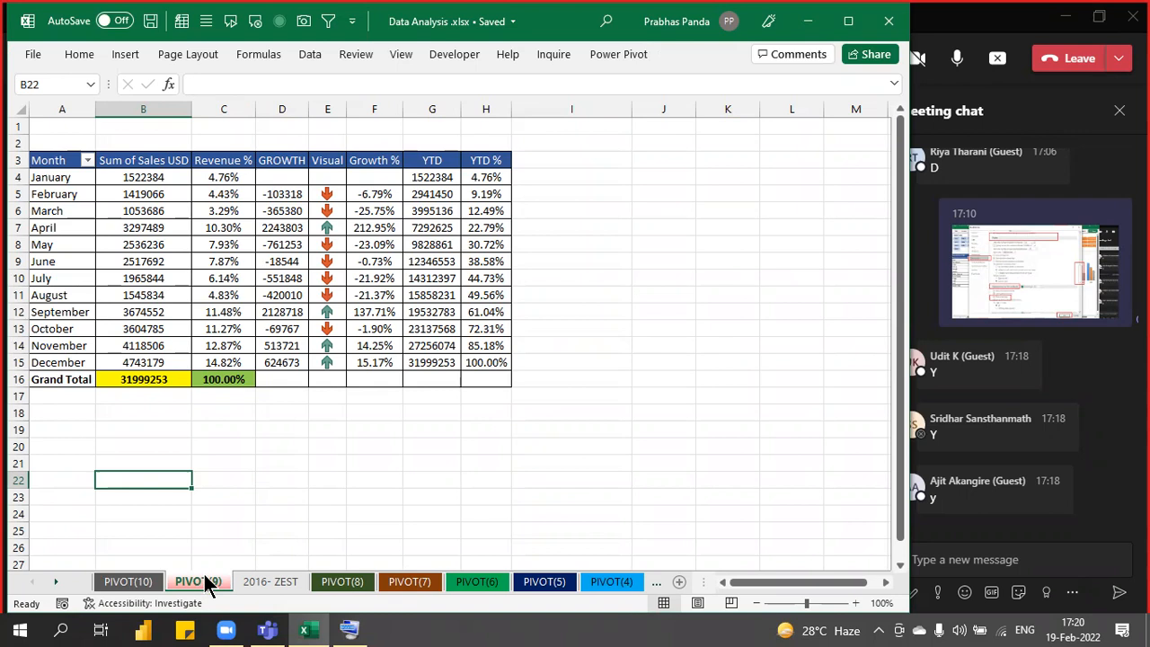
Create a copy of the PIVOT(9) sheet in the same workbook, placed before PIVOT(10).
right_click(201, 584)
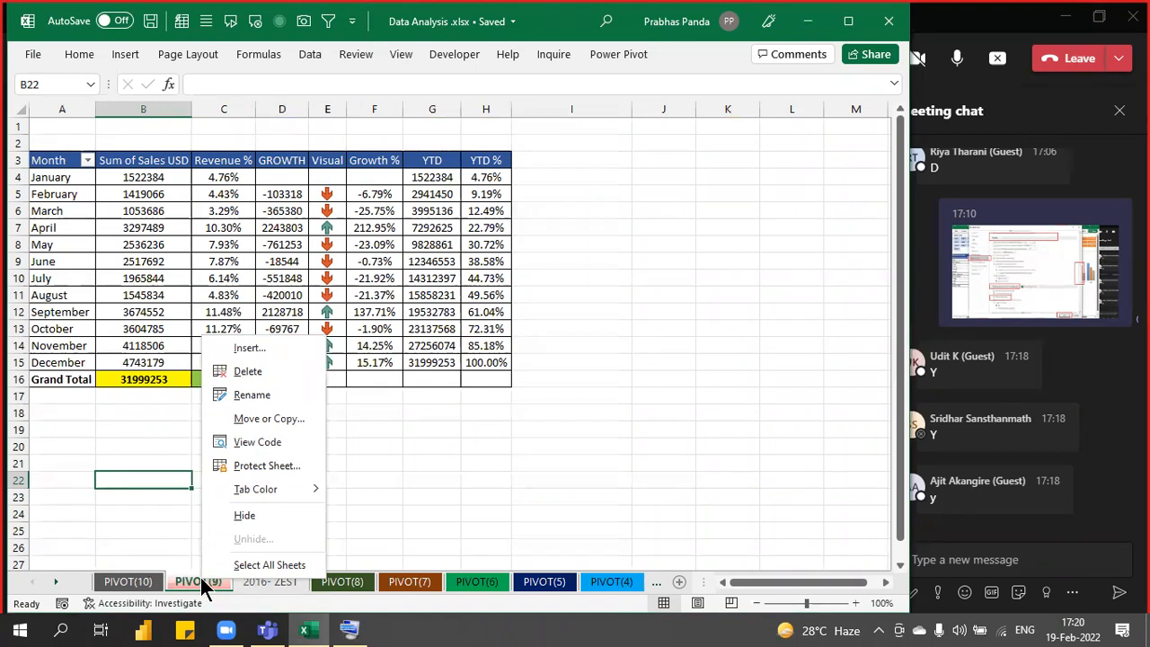
left_click(274, 419)
left_click_drag(251, 323, 454, 136)
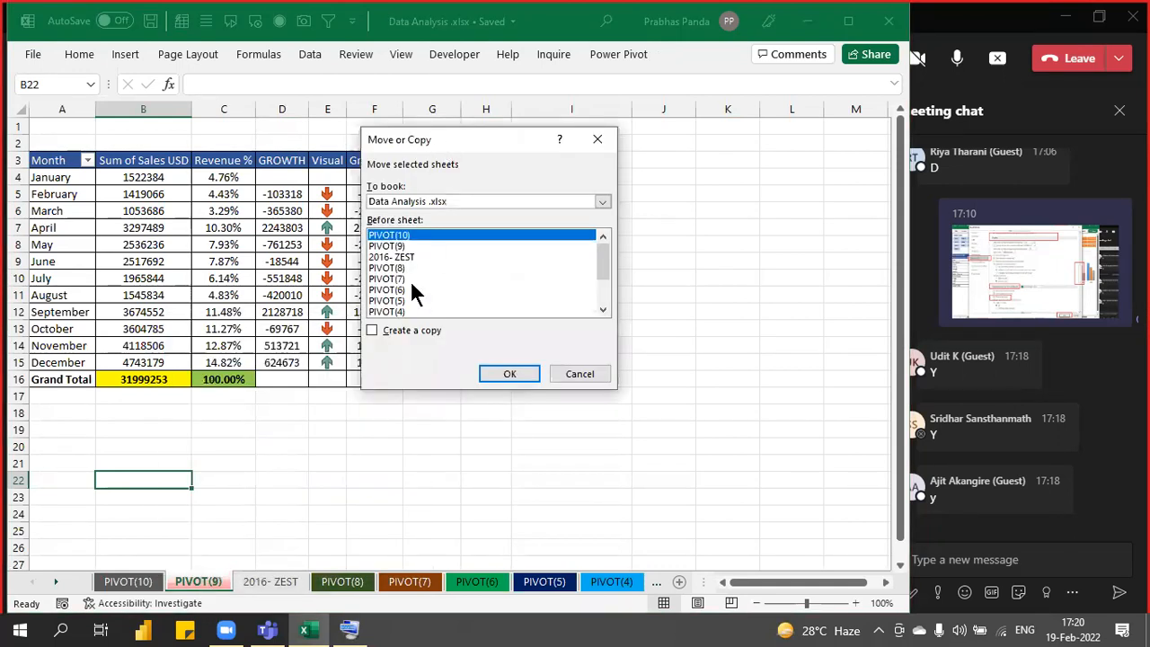
left_click(408, 330)
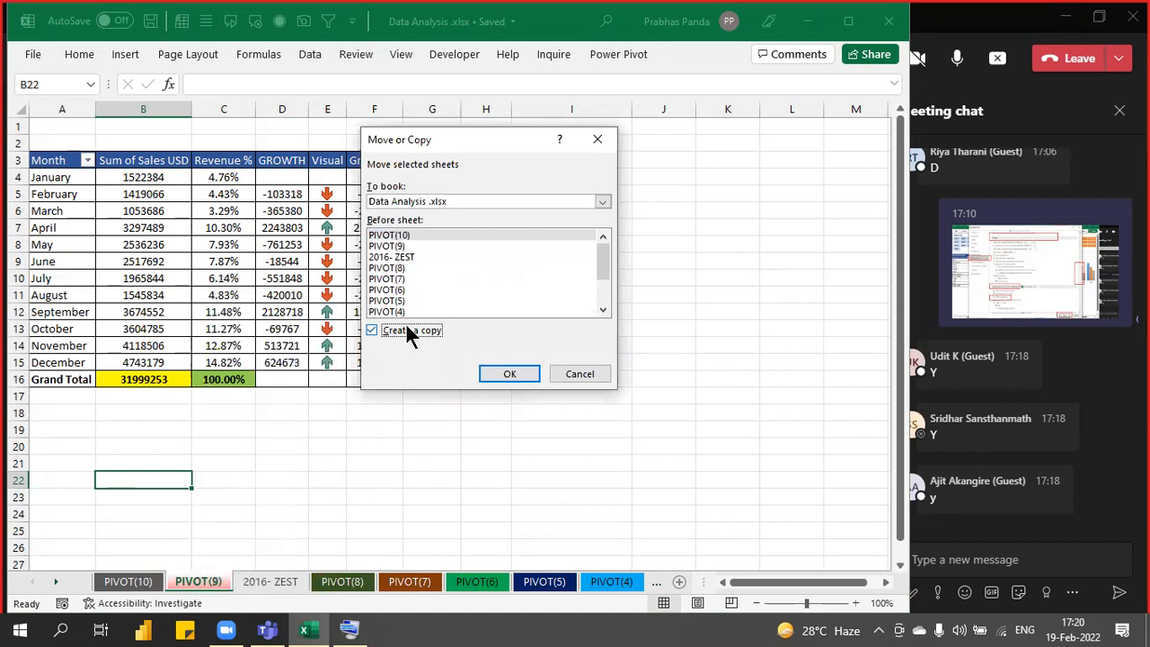
left_click(499, 375)
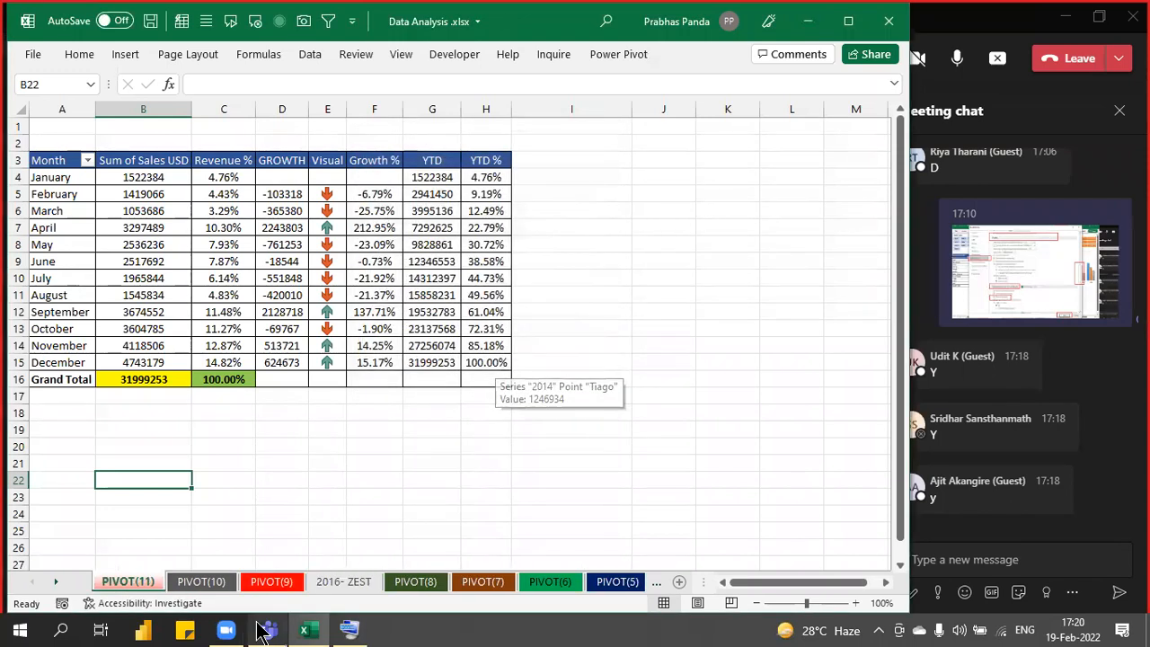
Set the tab colour of the PIVOT(11) sheet to the darkest orange theme colour.
right_click(144, 581)
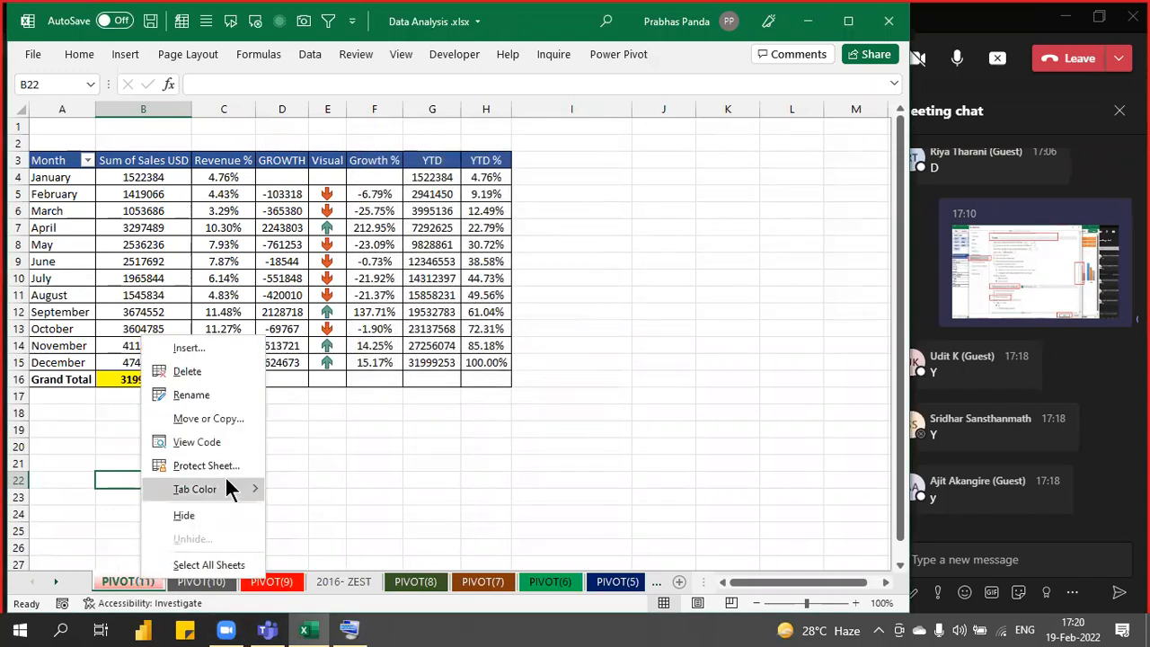
mouse_move(230, 487)
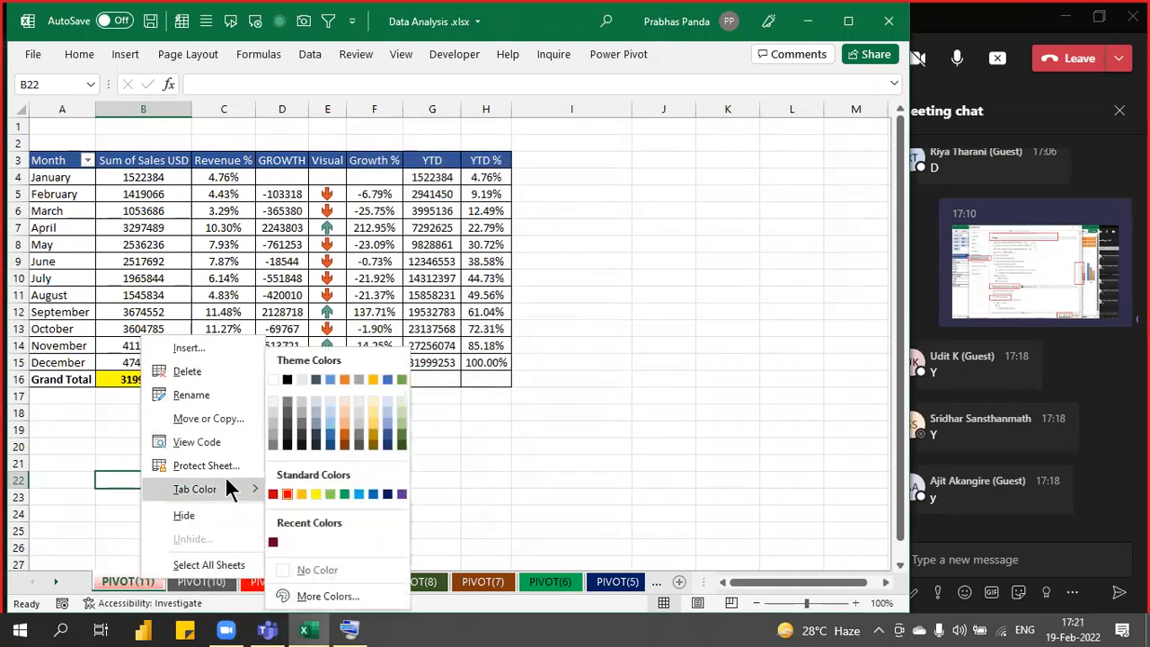
left_click(345, 444)
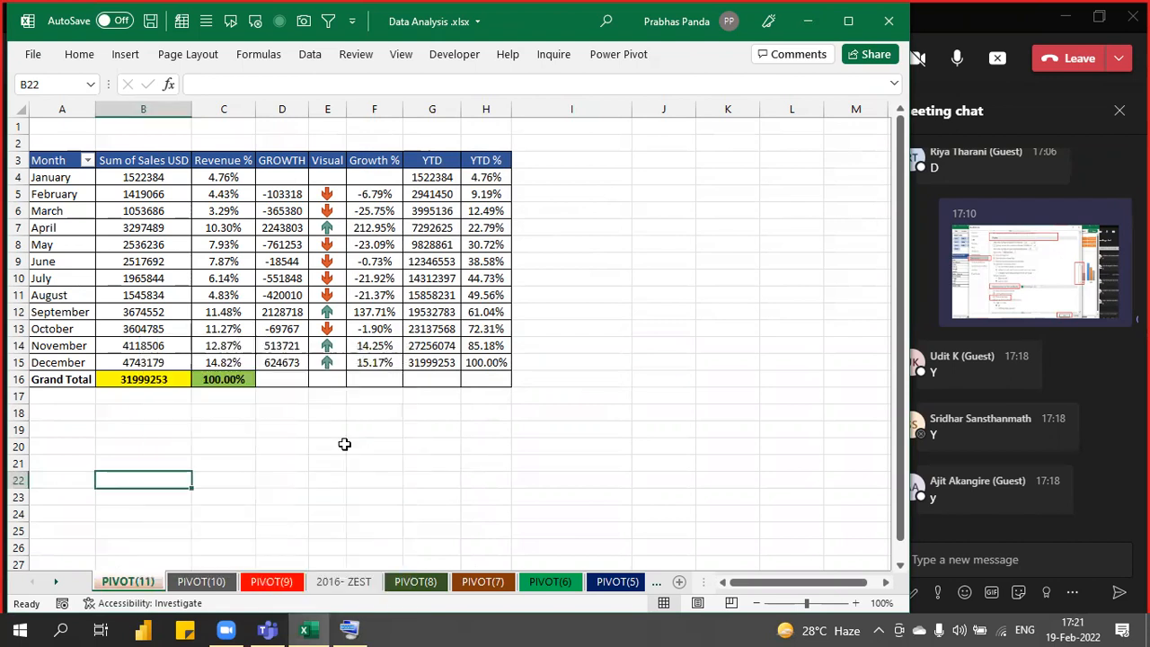
left_click(187, 581)
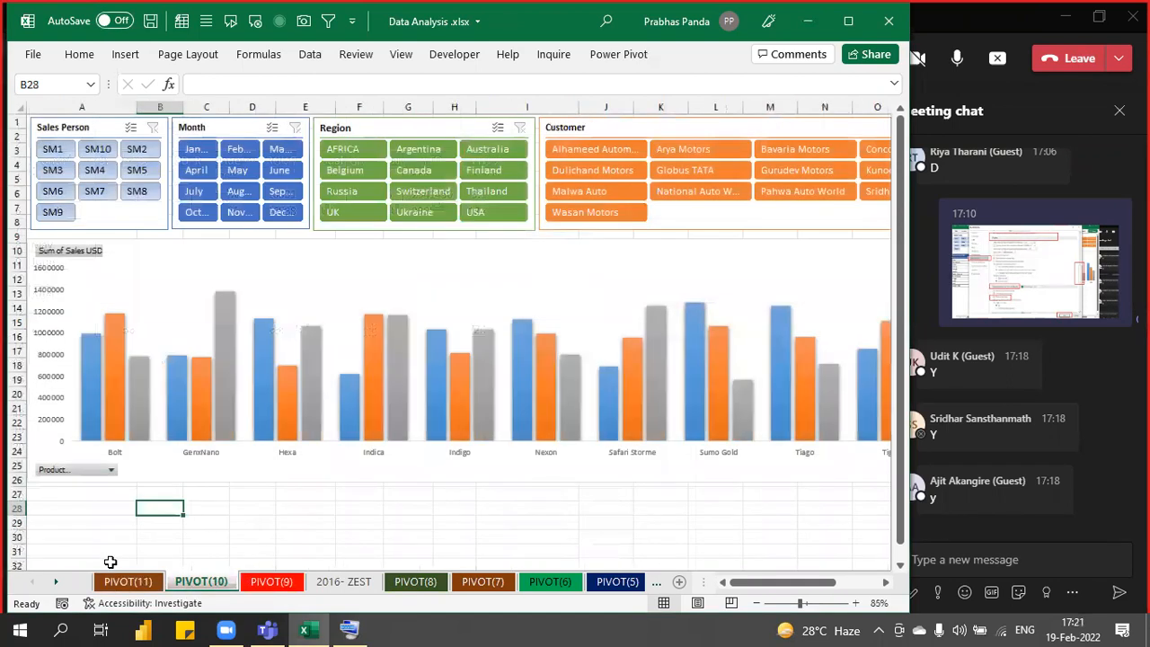
right_click(108, 577)
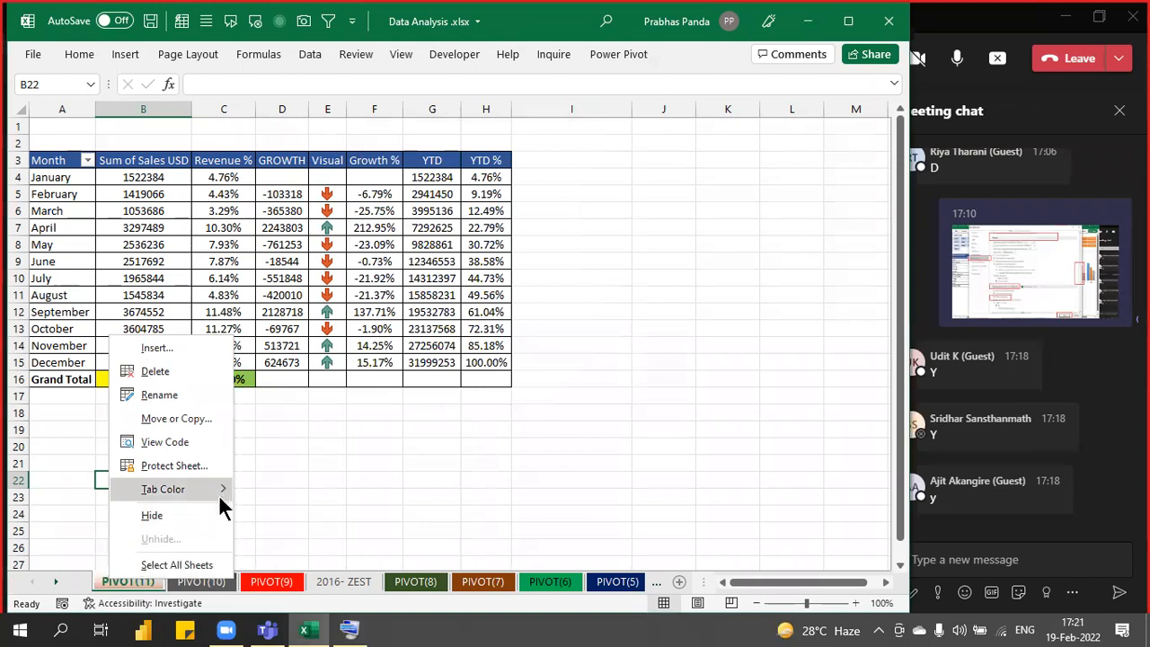
mouse_move(218, 489)
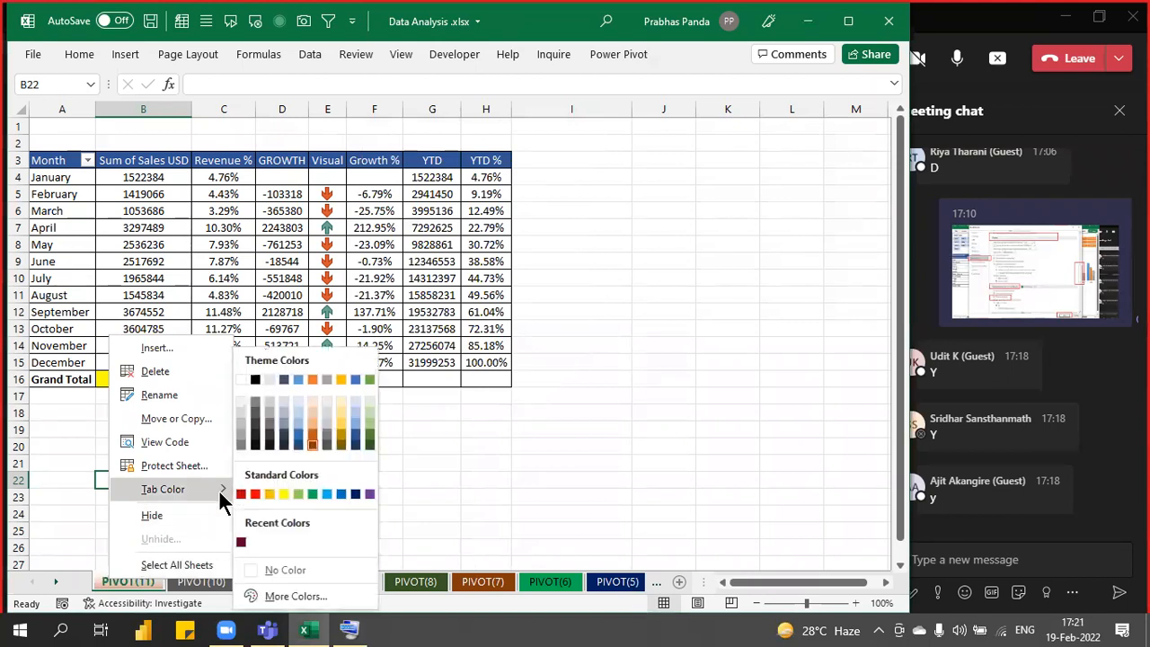
left_click(316, 444)
left_click(312, 435)
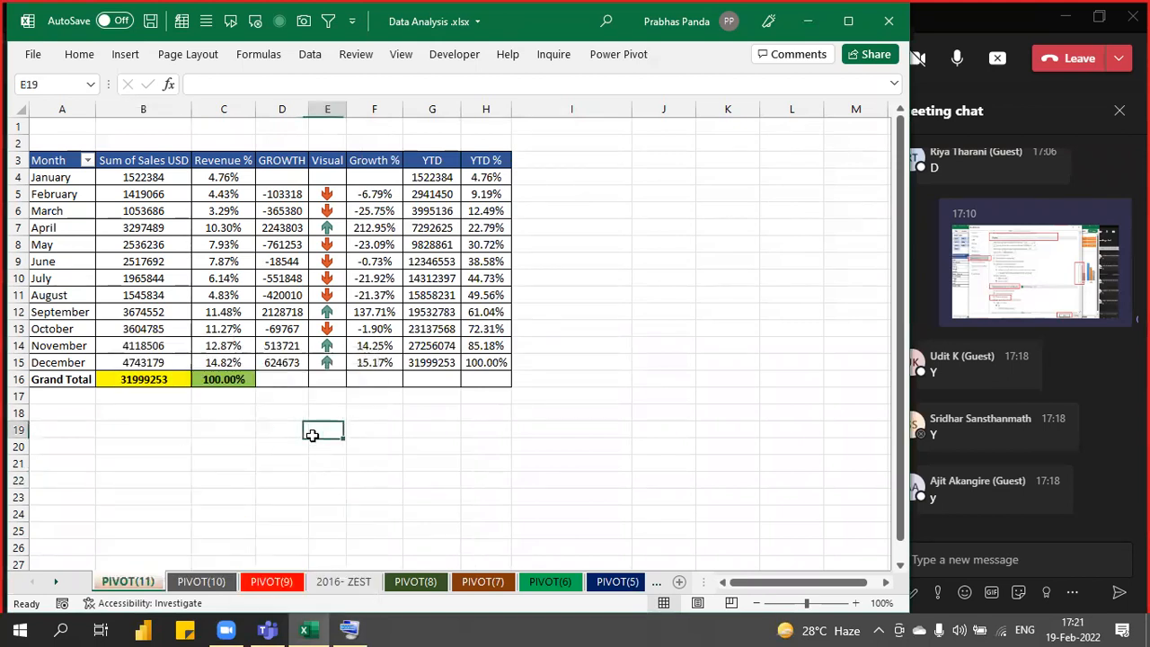
Show the PivotTable field list on PIVOT(11) and remove all value fields and the Month field from the PivotTable.
left_click(237, 261)
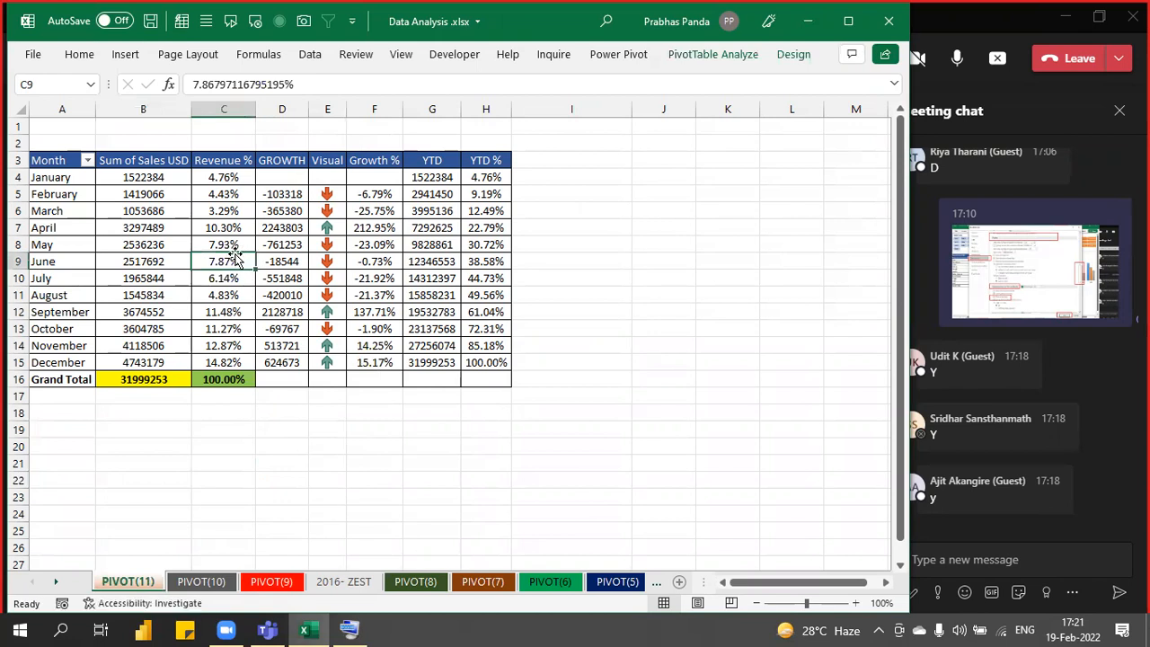
right_click(233, 260)
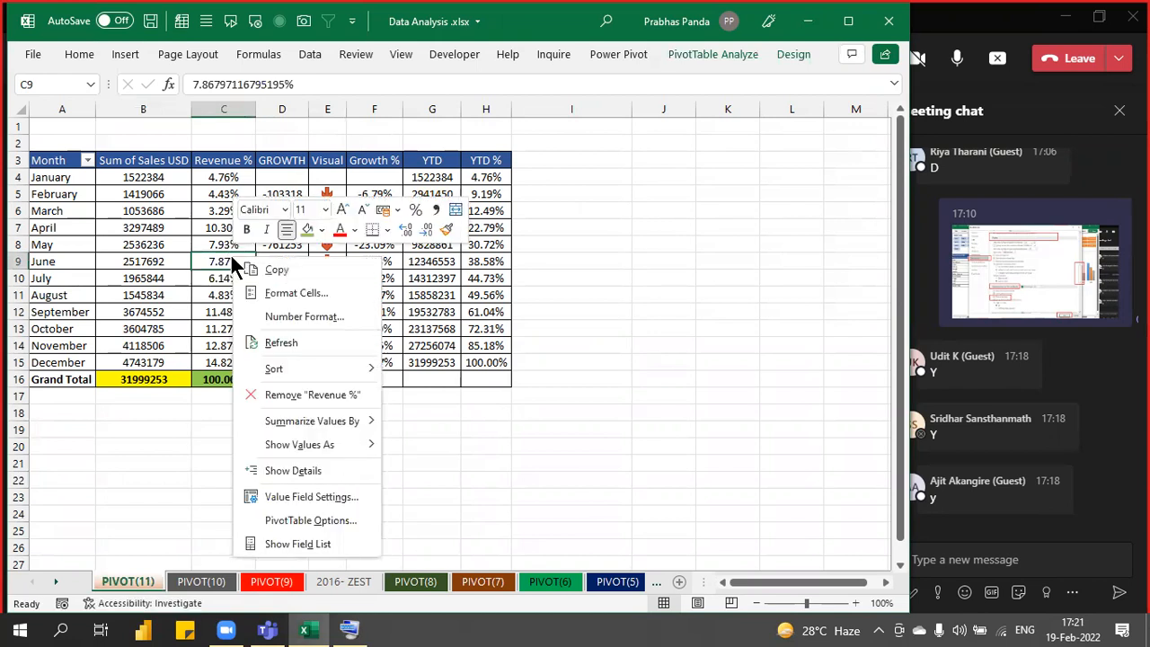
left_click(295, 544)
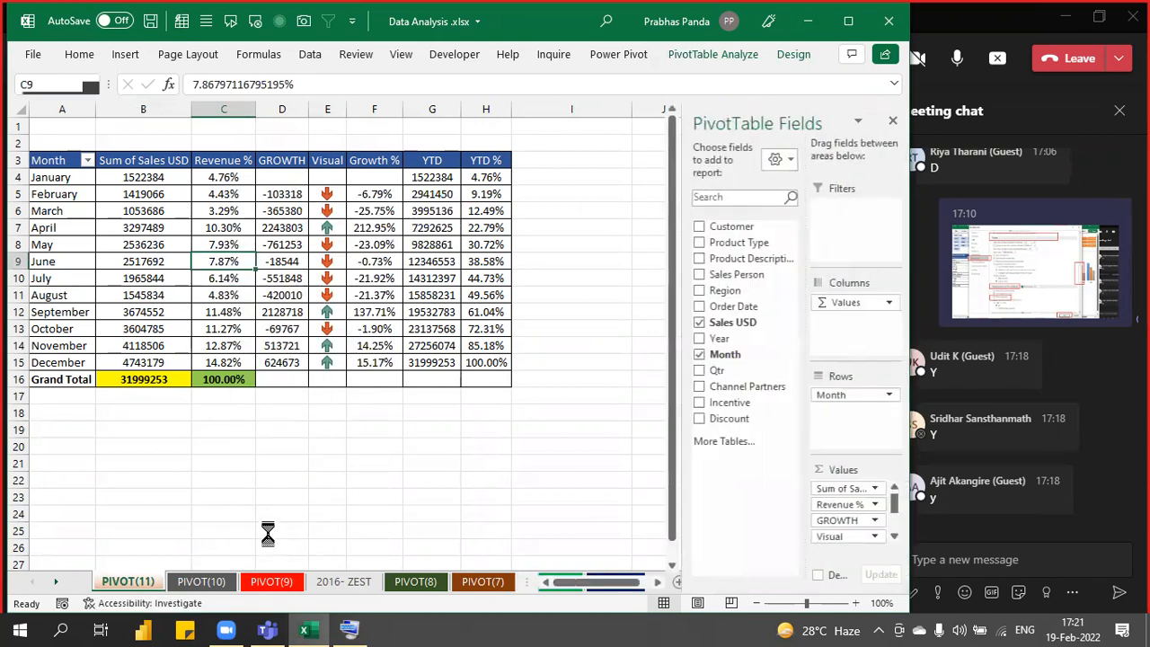
left_click(866, 305)
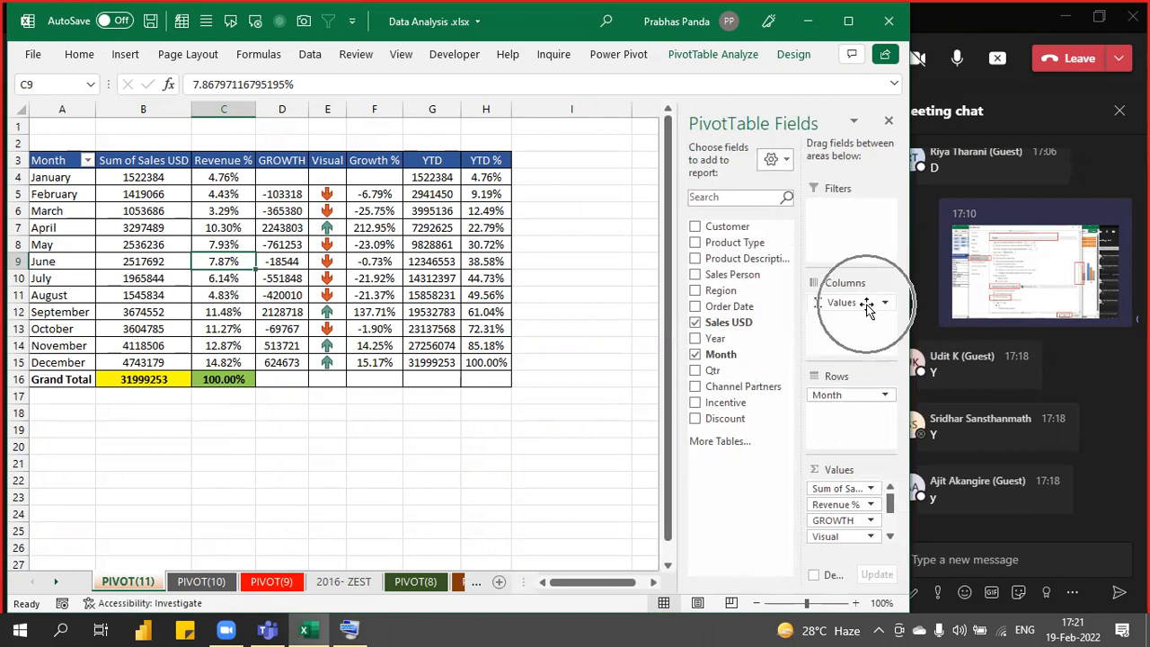
left_click_drag(867, 305, 704, 488)
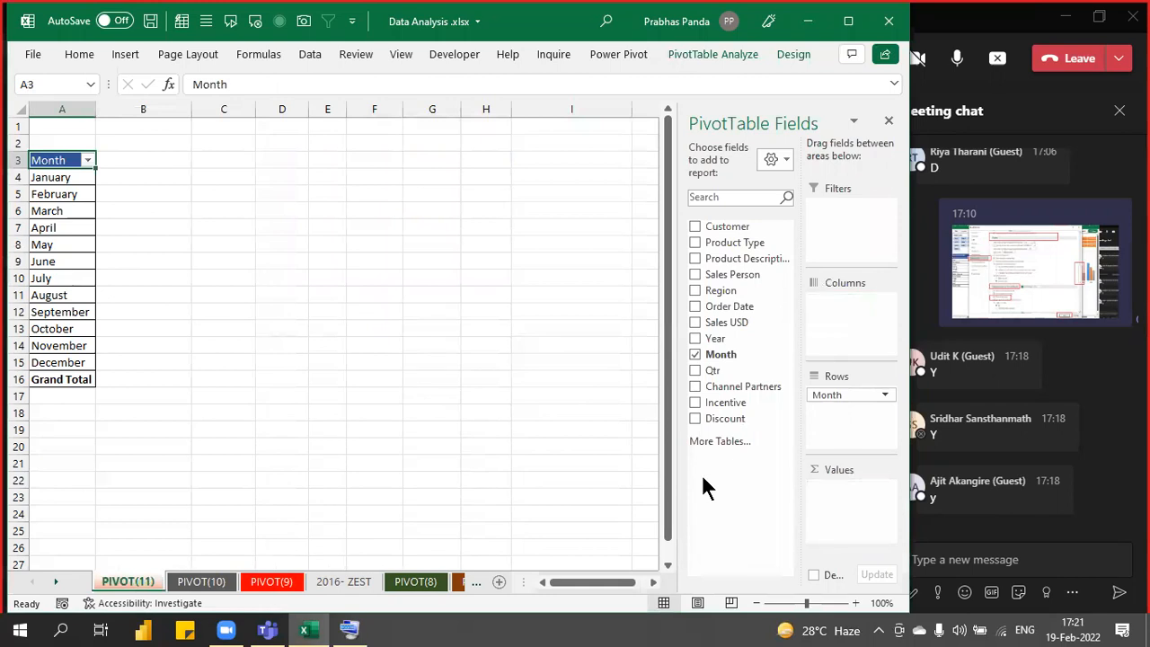
left_click(696, 354)
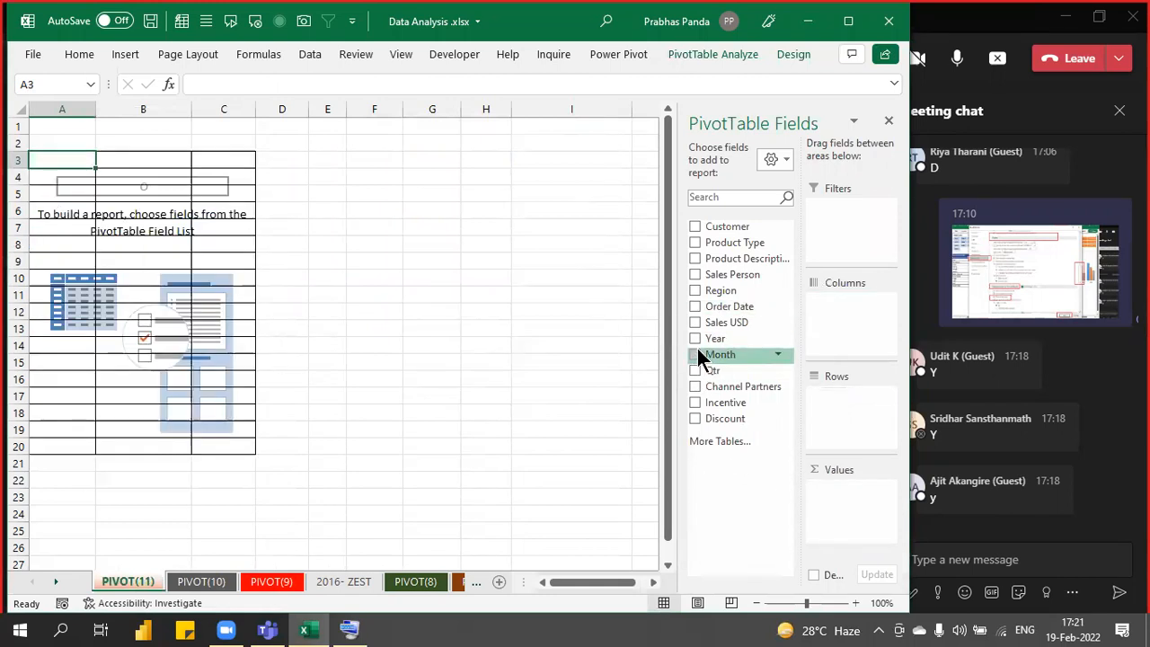
Build the PivotTable with Product Description as rows, Sales USD as values and Year as columns.
left_click_drag(752, 268, 855, 399)
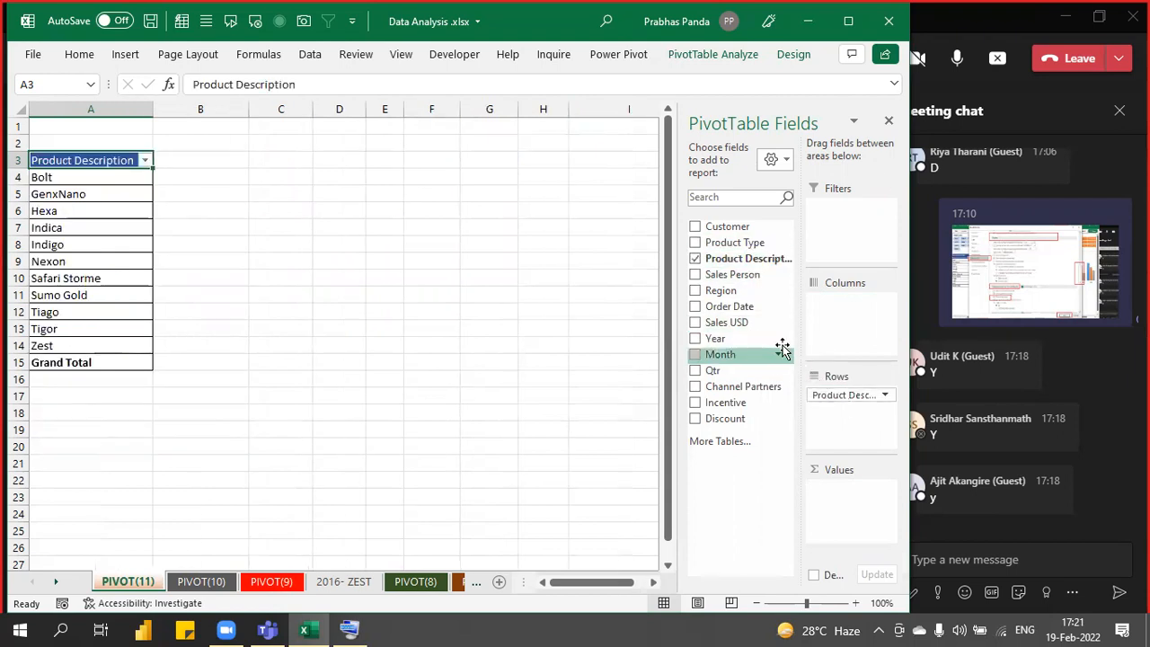
left_click_drag(760, 328, 851, 519)
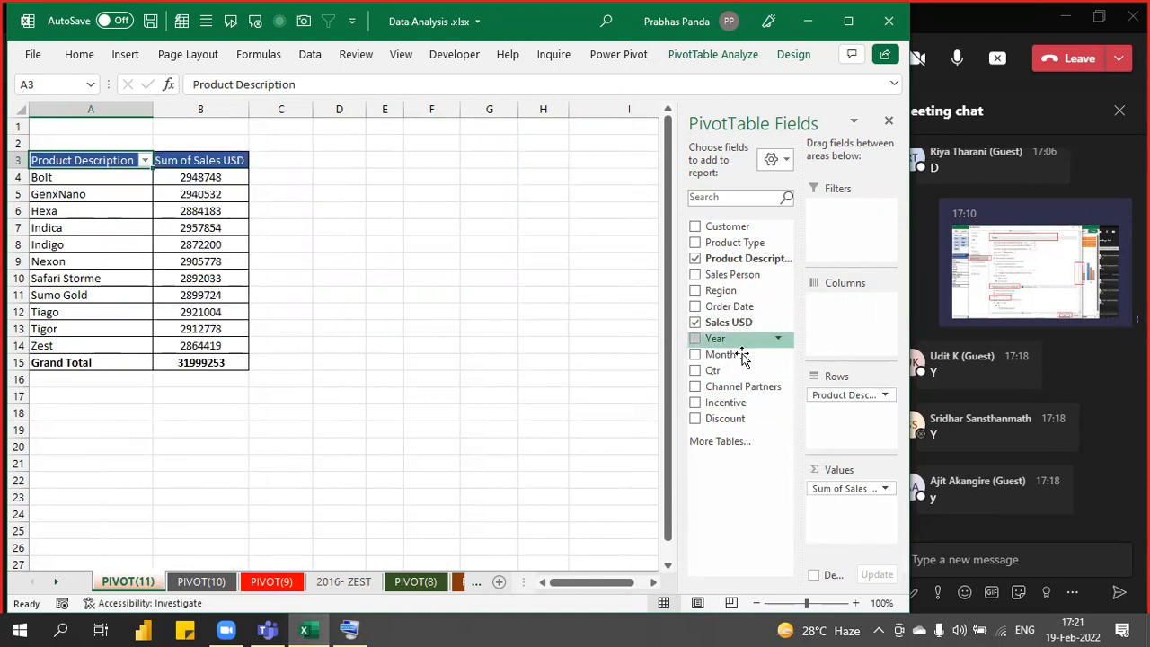
left_click_drag(716, 343, 864, 326)
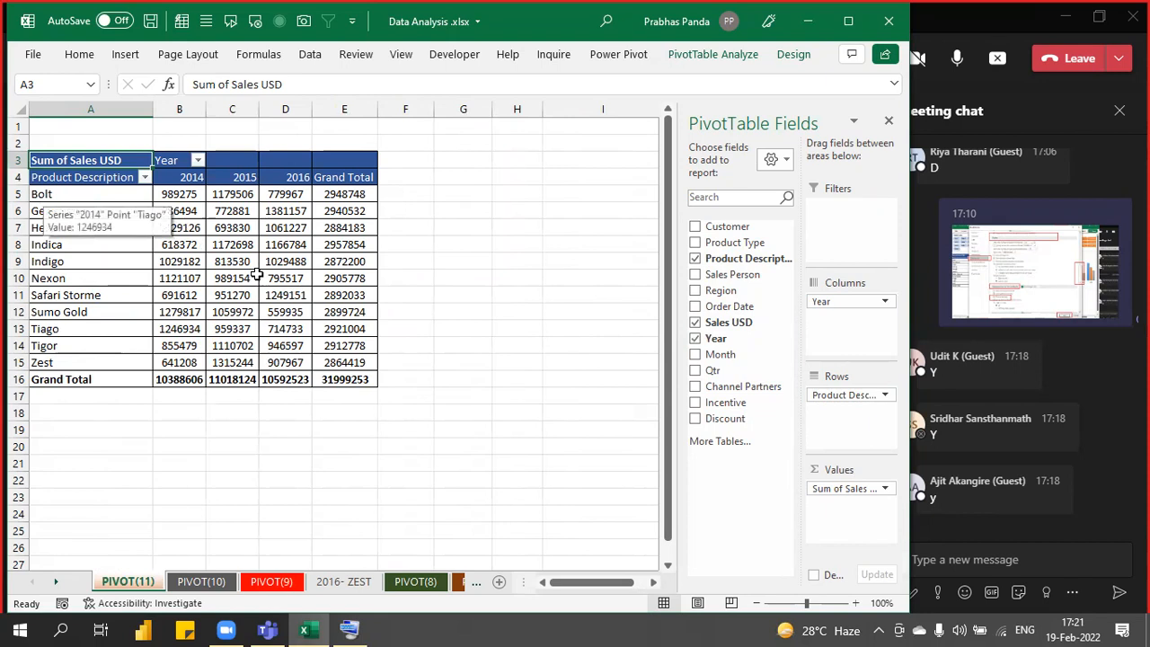
Copy the whole PivotTable and paste the duplicate below it, starting at cell A19.
scroll(257, 275, "down", 1)
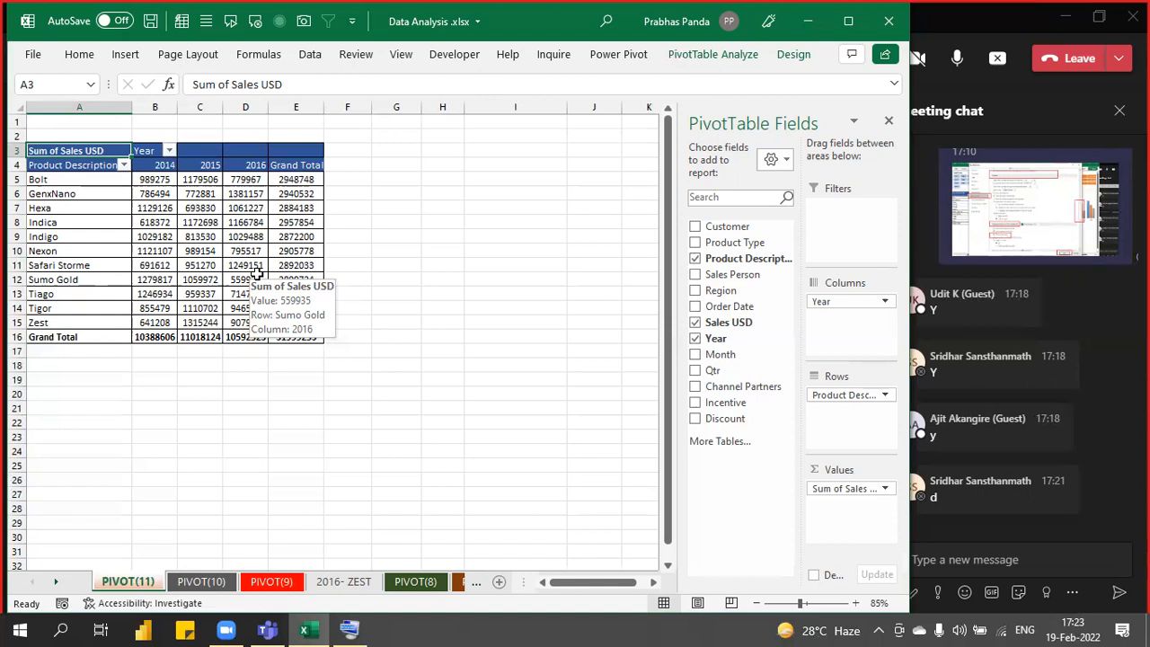
left_click(206, 221)
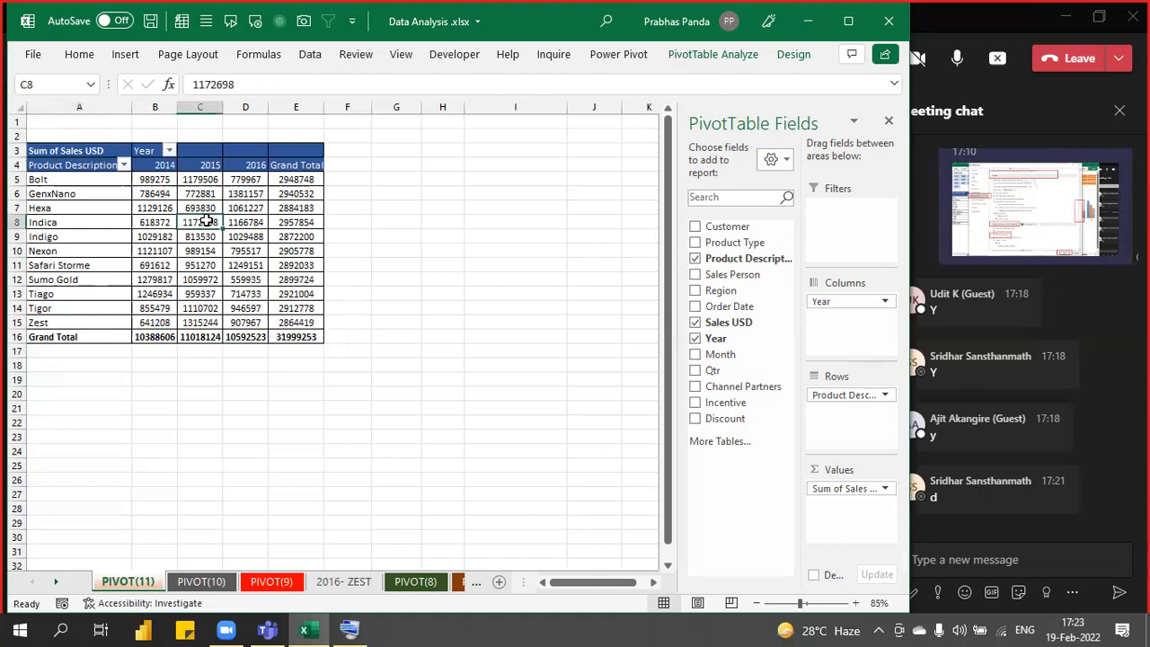
key("ctrl+a")
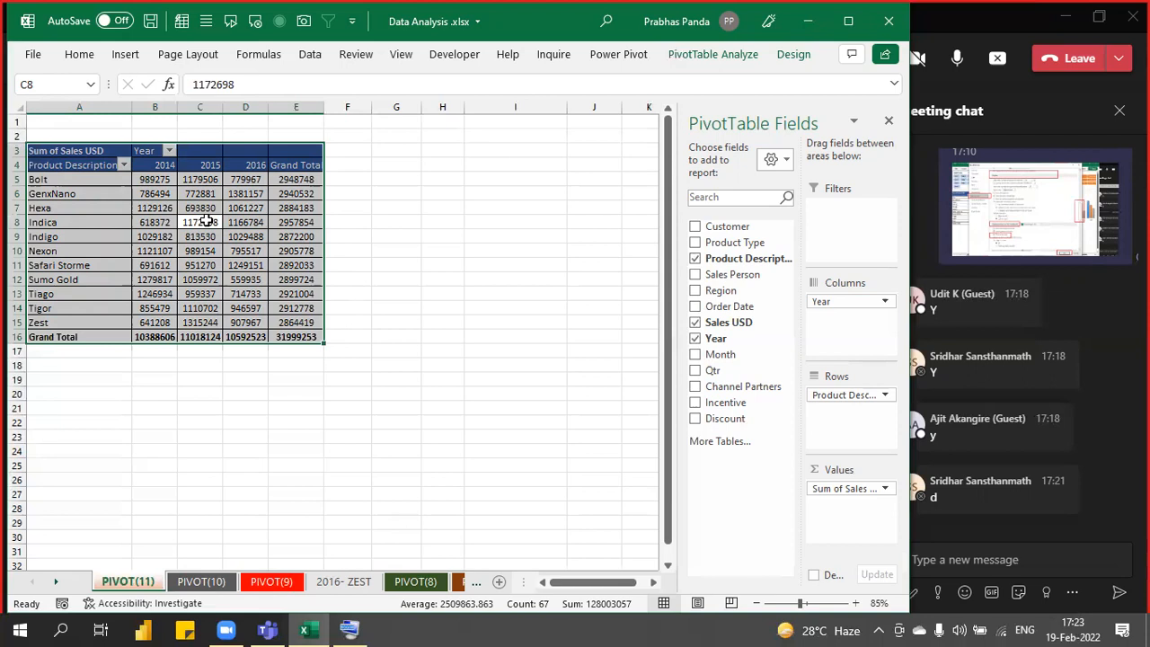
key("ctrl+c")
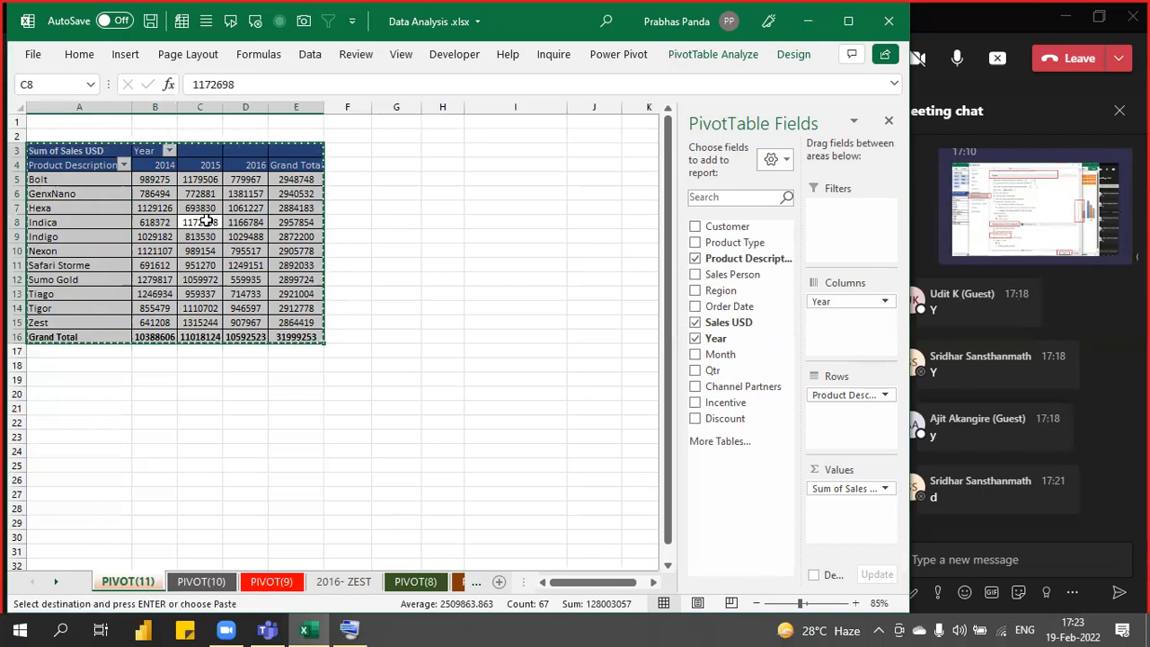
key("Down")
key("Down")
key("Down")
key("Down")
key("Down")
key("Down")
key("Down")
key("Down")
key("Down")
key("Down")
key("Left")
key("Left")
key("Down")
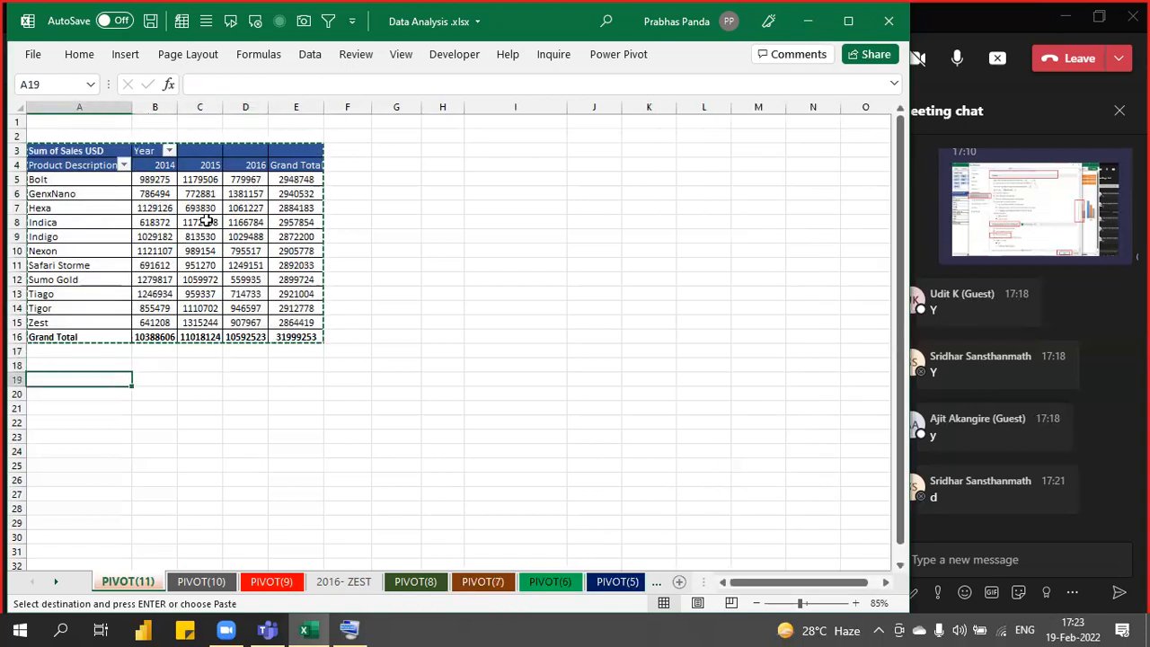
key("Return")
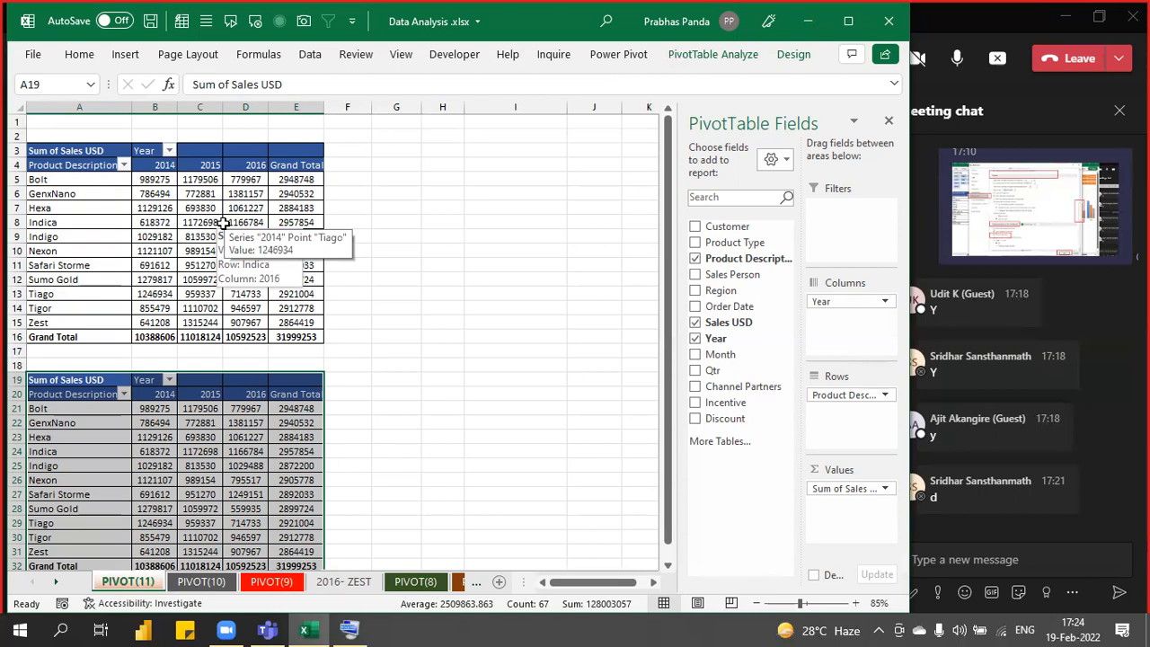
Check the PivotTable name of the upper PivotTable in its PivotTable Options, leaving the settings unchanged.
left_click(175, 193)
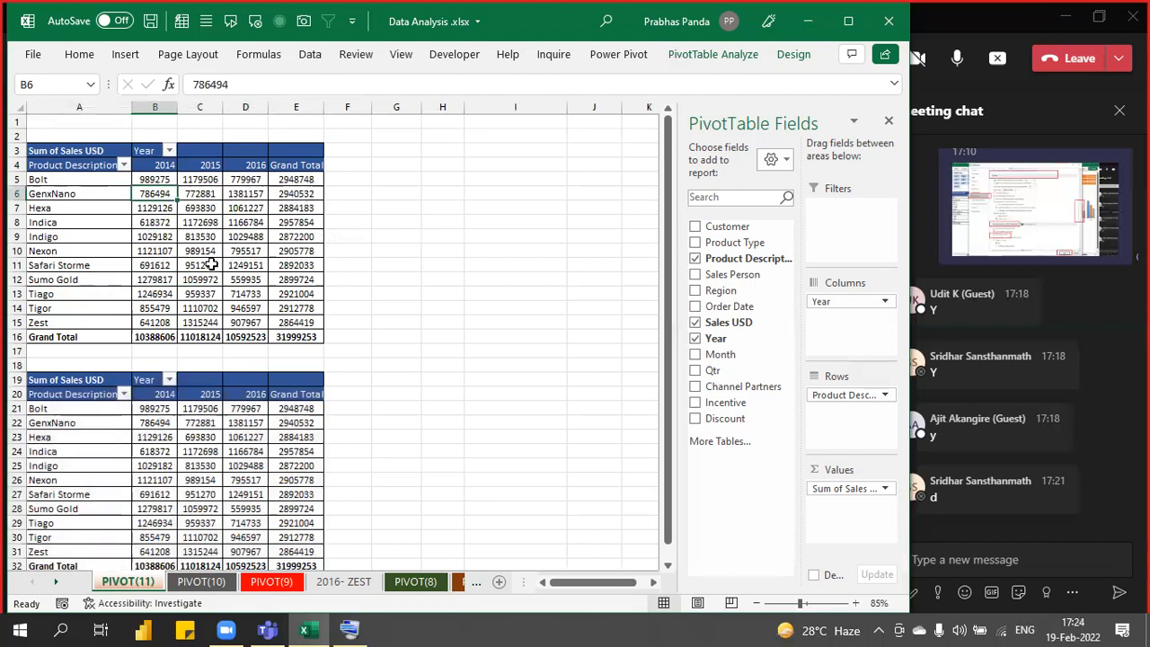
right_click(176, 224)
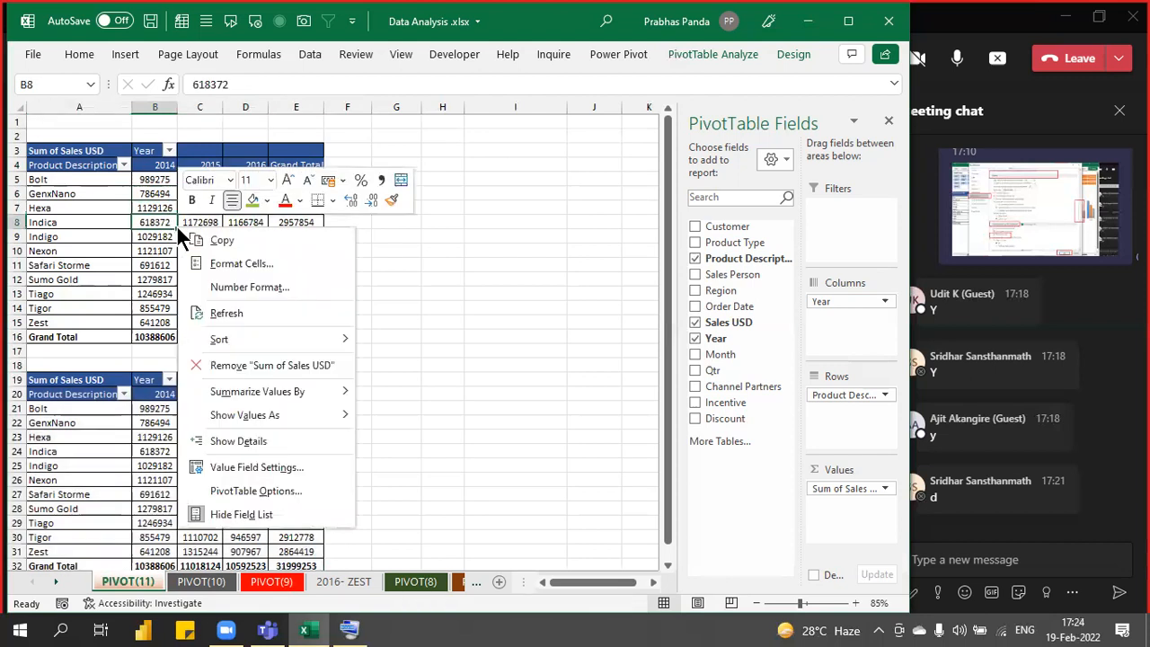
left_click(263, 490)
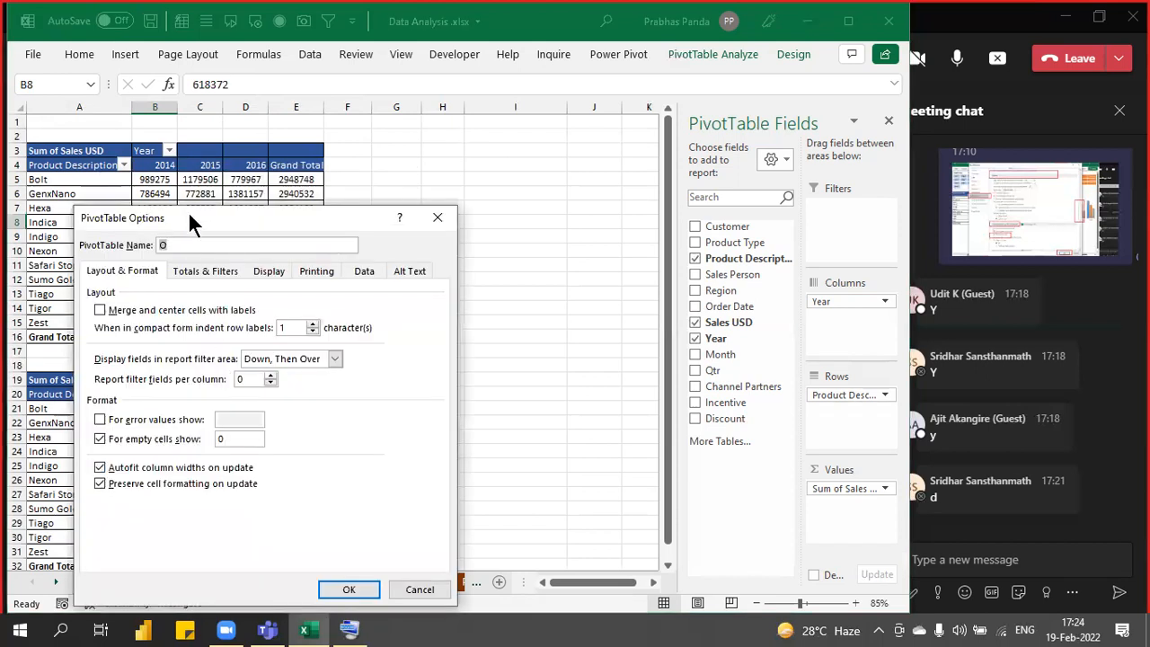
left_click_drag(195, 214, 588, 155)
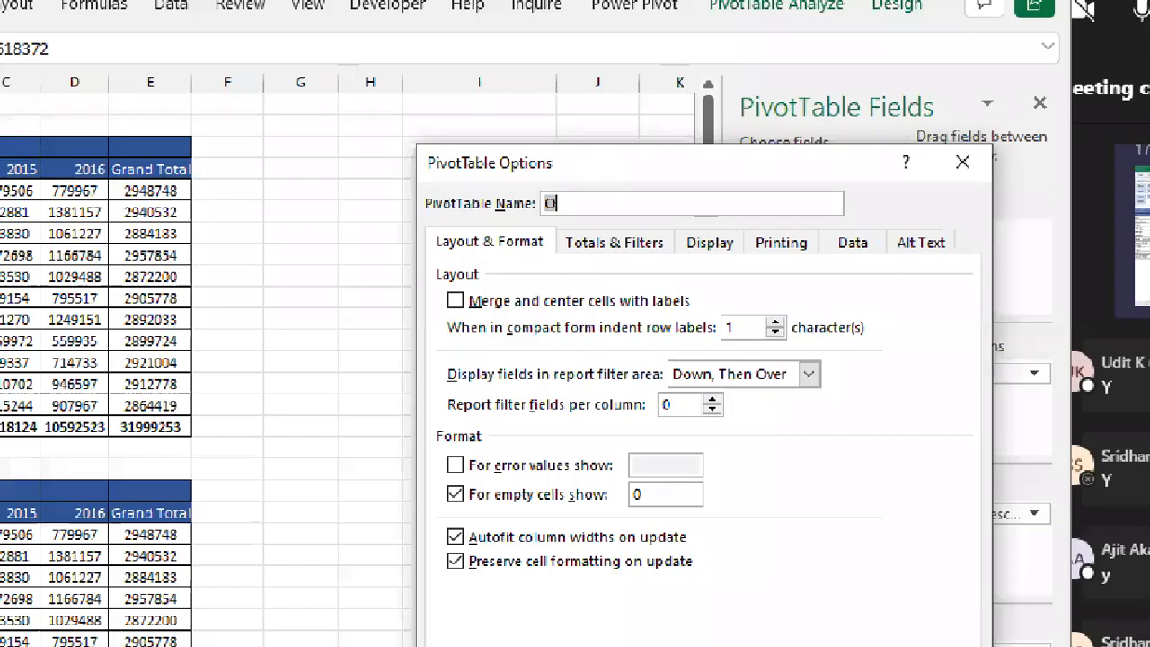
mouse_move(502, 172)
left_mouse_down()
mouse_move(612, 249)
mouse_move(728, 274)
left_mouse_up()
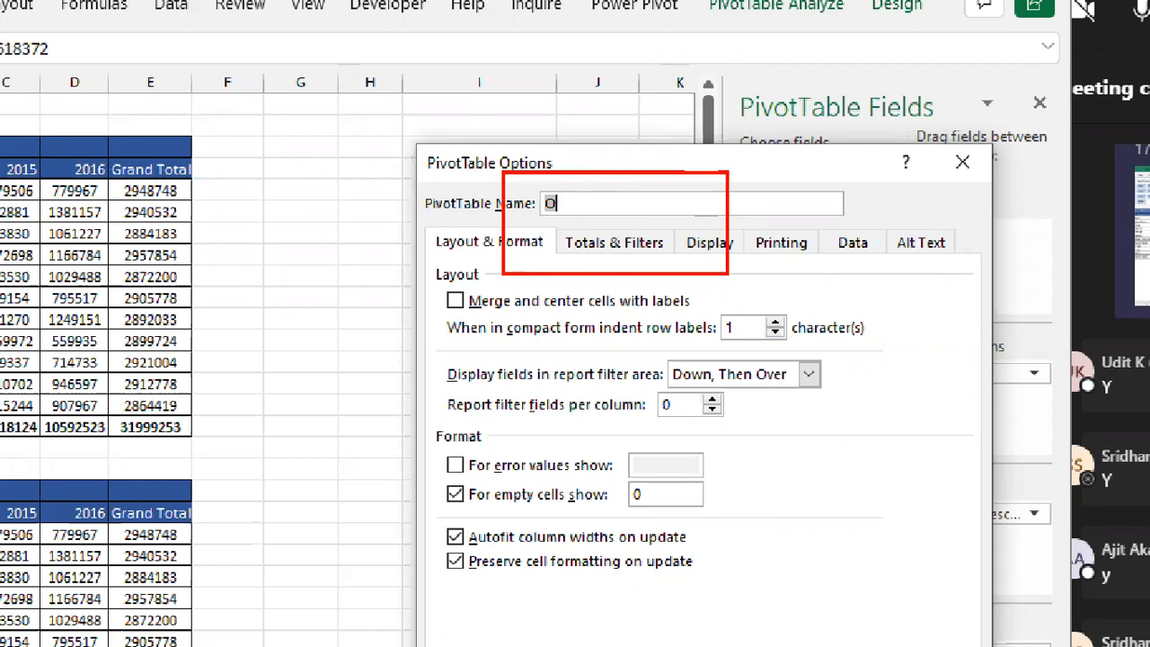
key("Escape")
key("Escape")
Check the PivotTable name of the lower PivotTable in its PivotTable Options, leaving the settings unchanged.
left_click(169, 464)
right_click(168, 462)
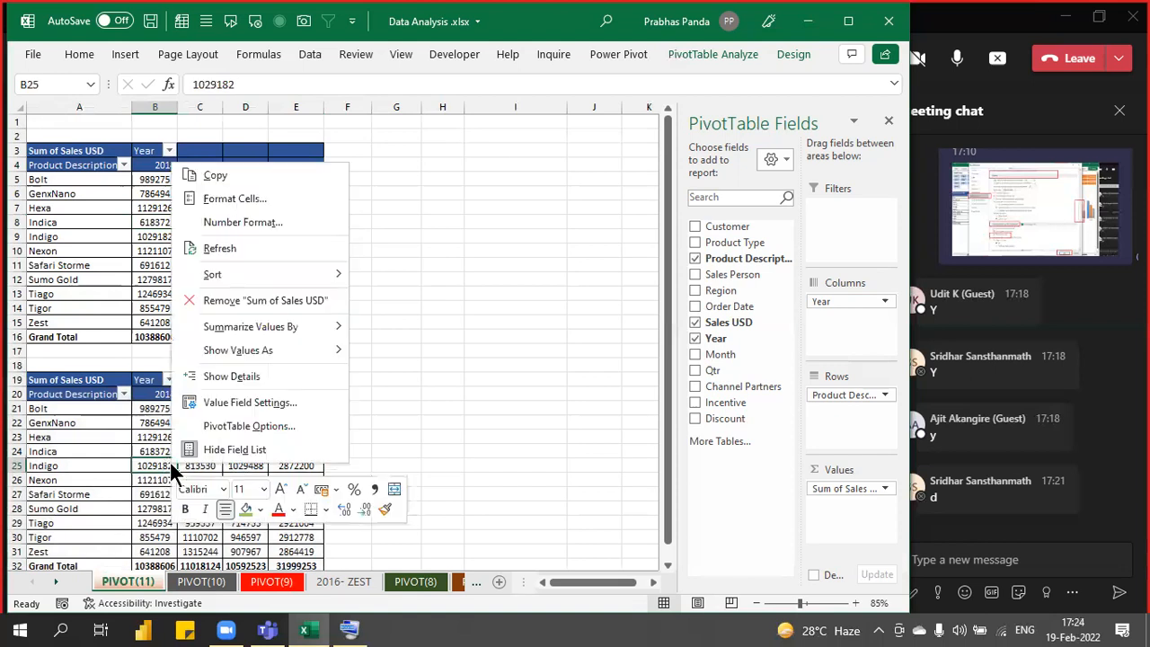
left_click(252, 427)
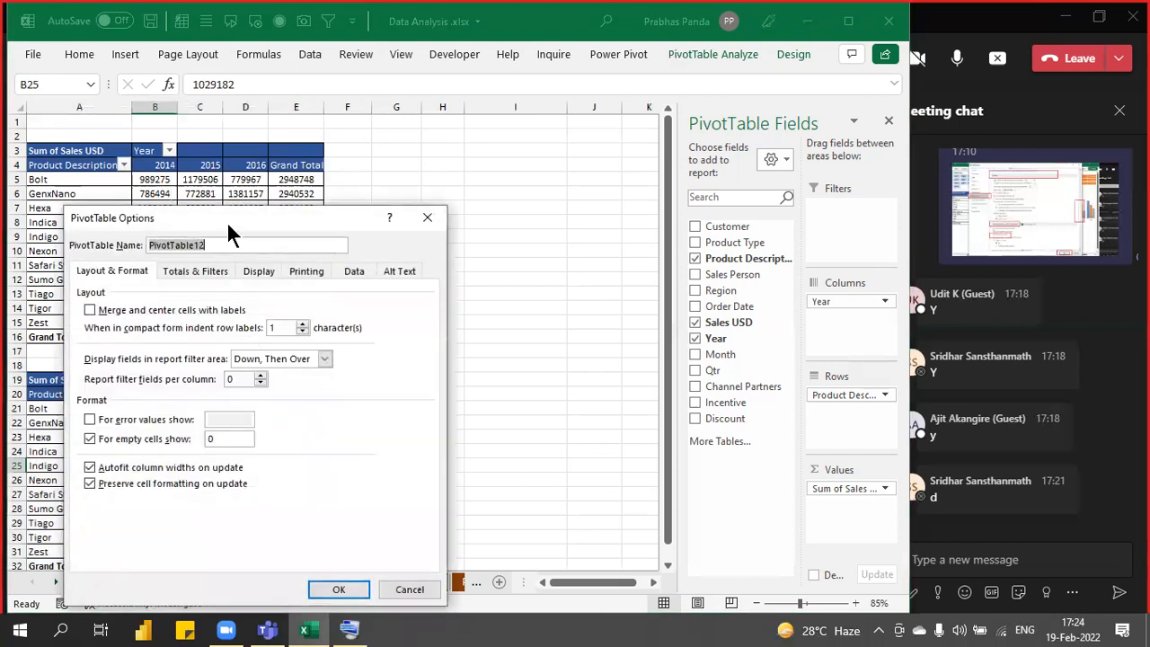
left_click_drag(303, 222, 563, 165)
key("ctrl+1")
left_click(563, 168)
left_click_drag(316, 167, 575, 246)
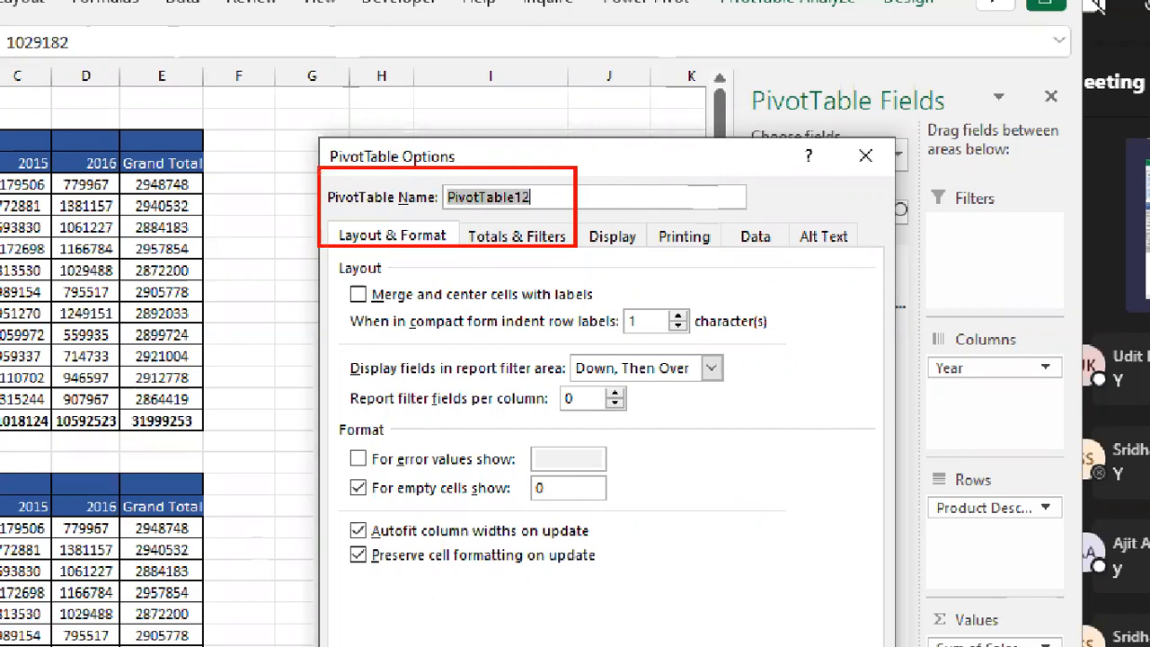
key("Escape")
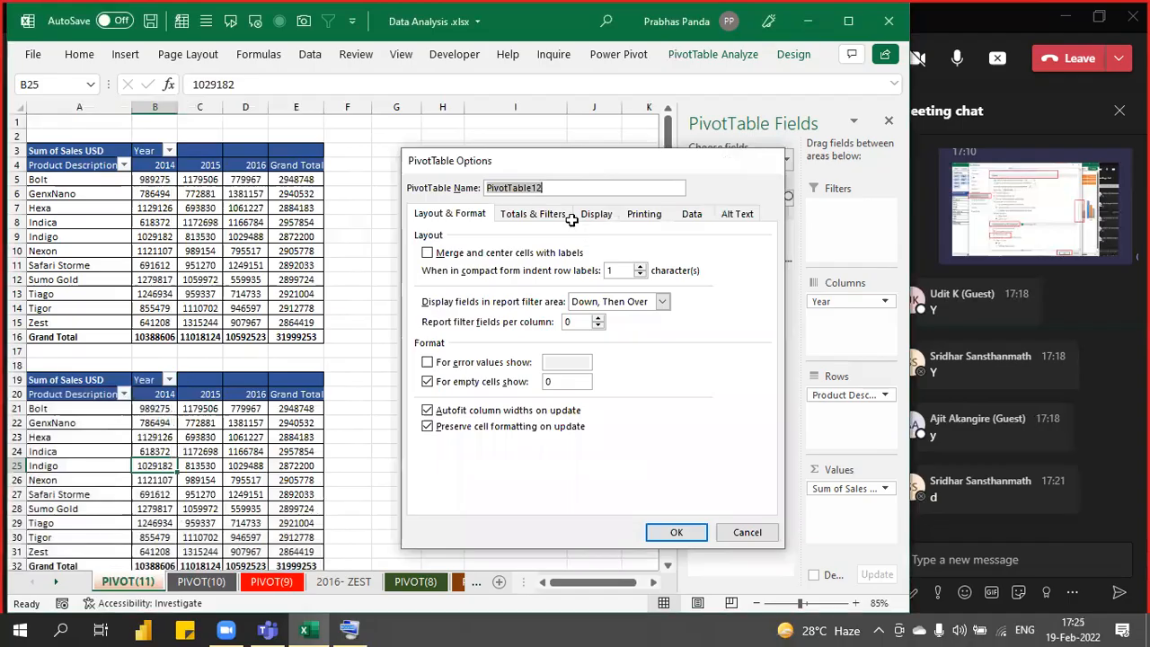
key("Escape")
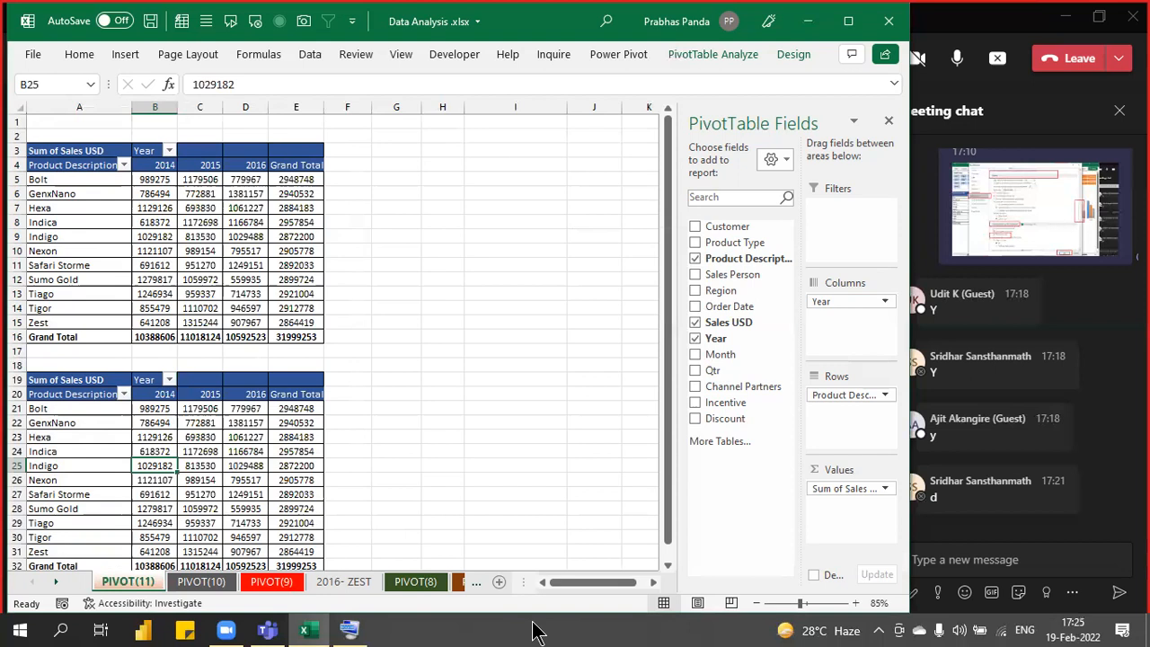
Replace Product Description with Customer as the row field of the lower PivotTable and apply an orange PivotTable style to it.
left_click(184, 476)
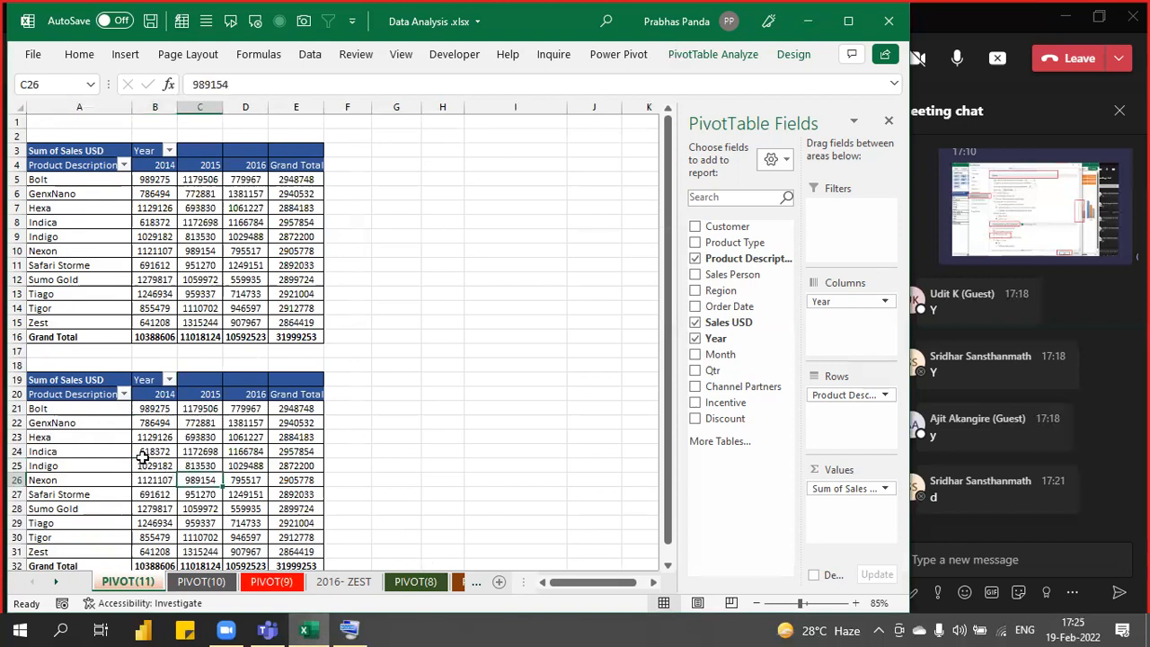
mouse_move(141, 457)
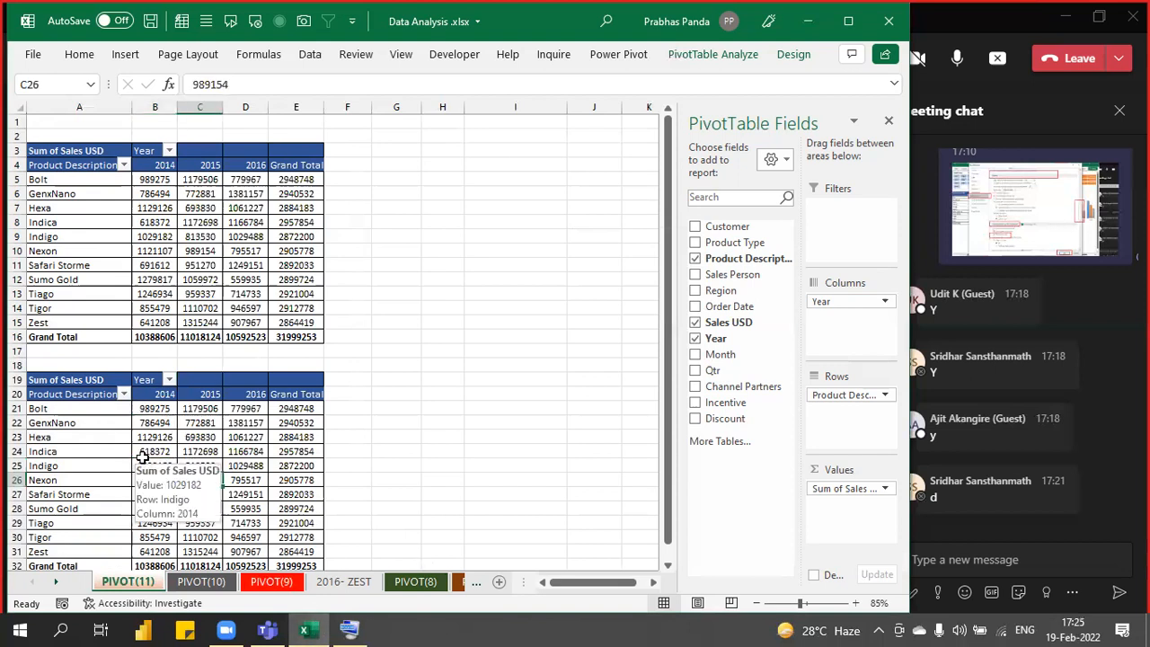
left_click(696, 257)
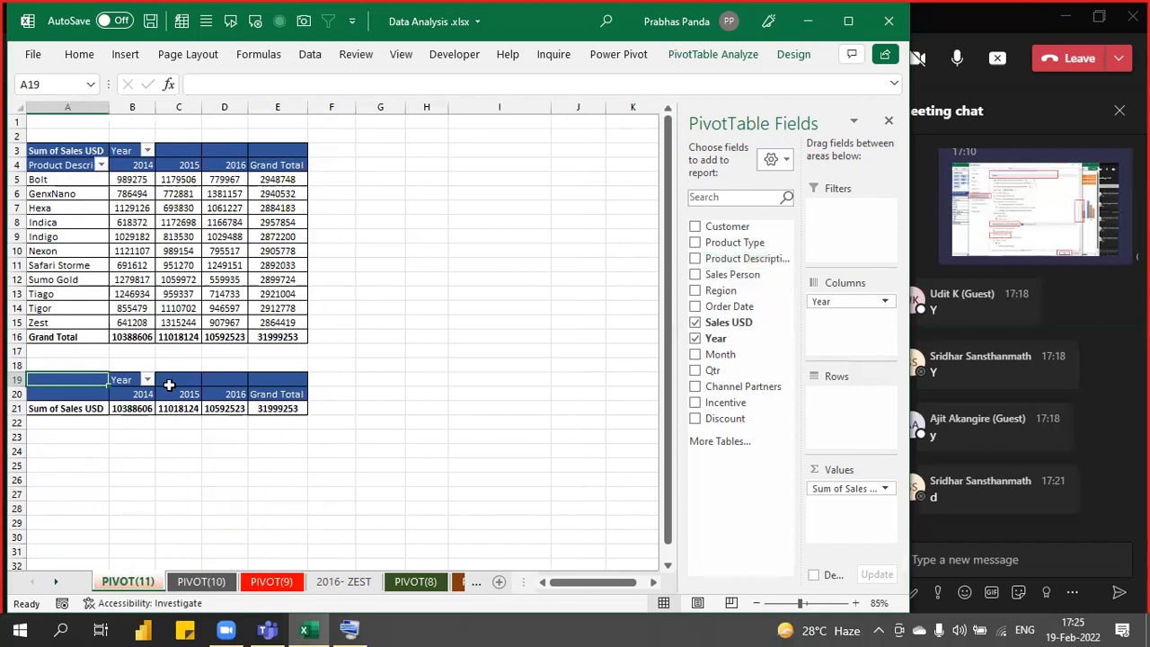
left_click(696, 227)
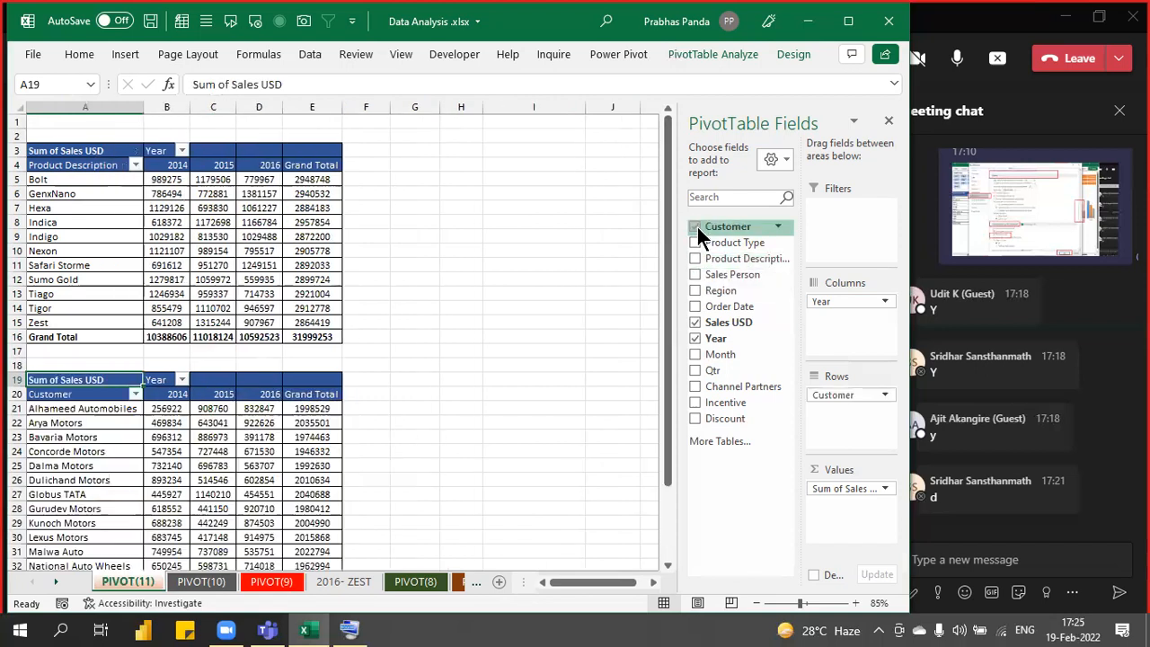
left_click(783, 53)
left_click(614, 99)
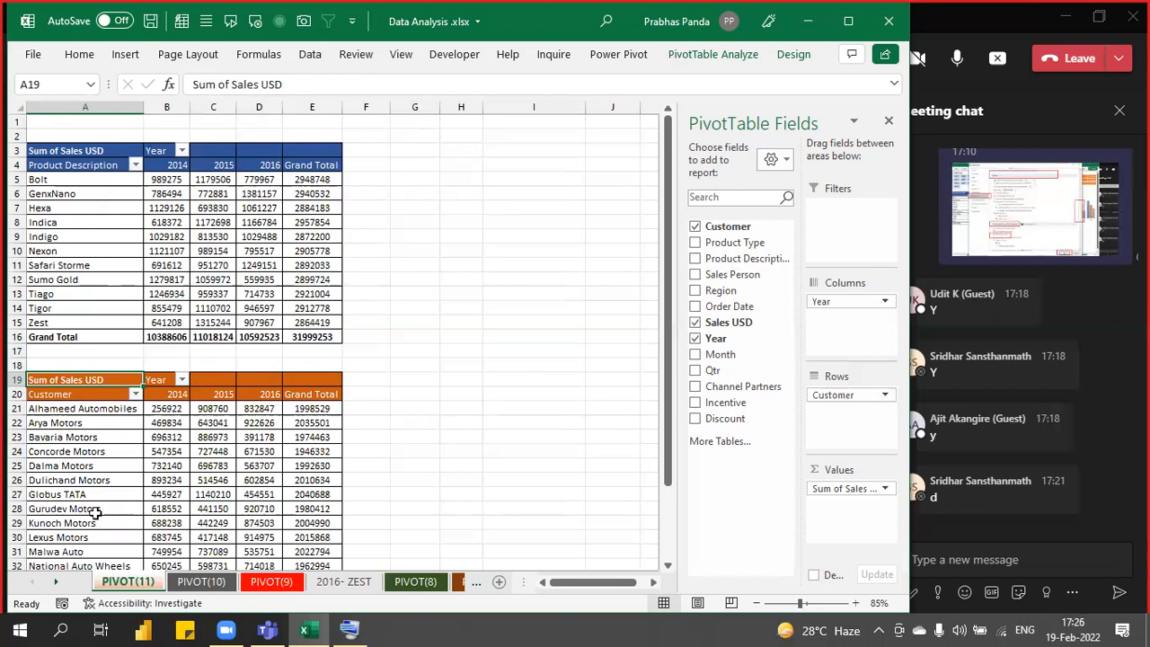
Insert a Region slicer for the upper PivotTable, place it beside the tables and enlarge it to show all regions.
right_click(218, 220)
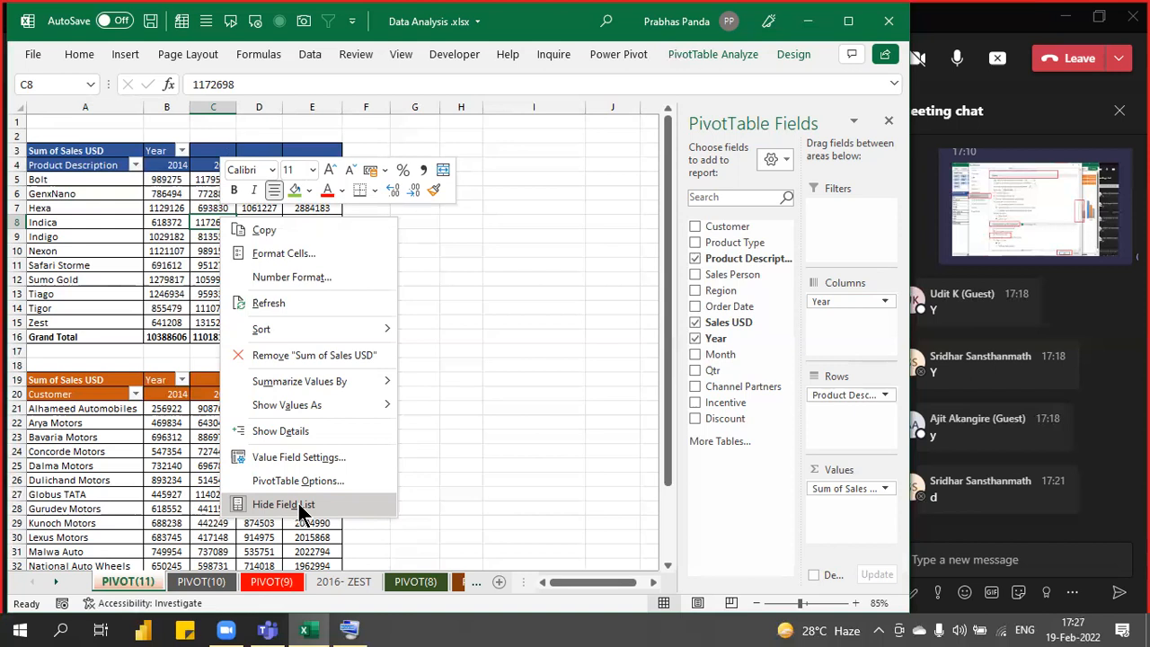
left_click(301, 510)
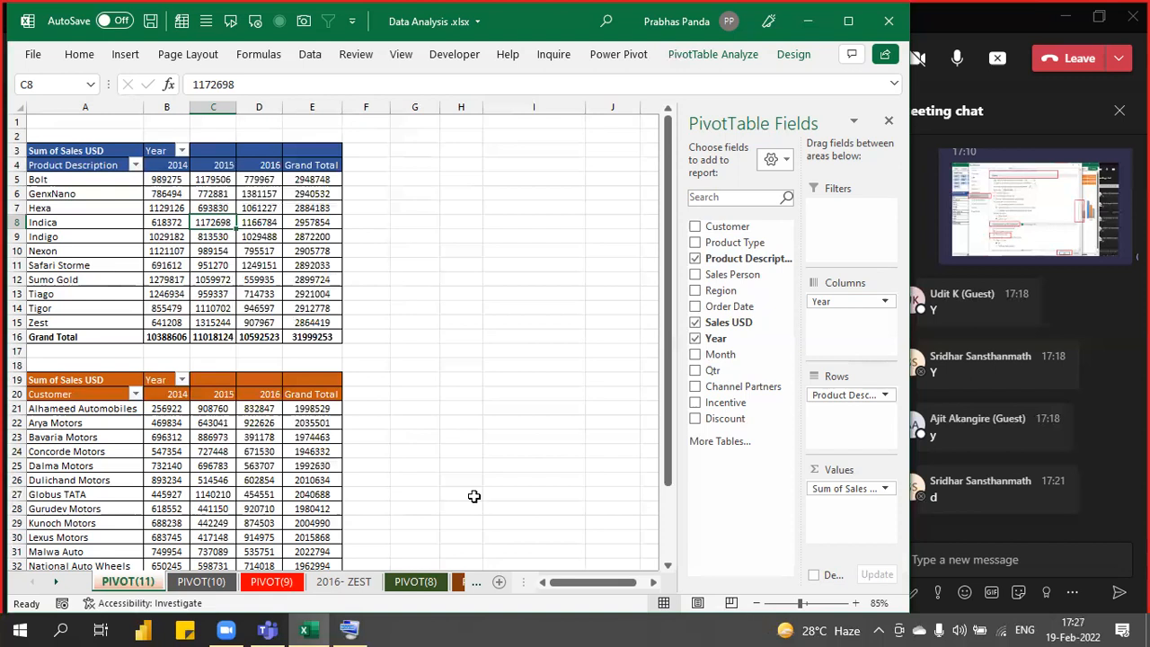
left_click(216, 190)
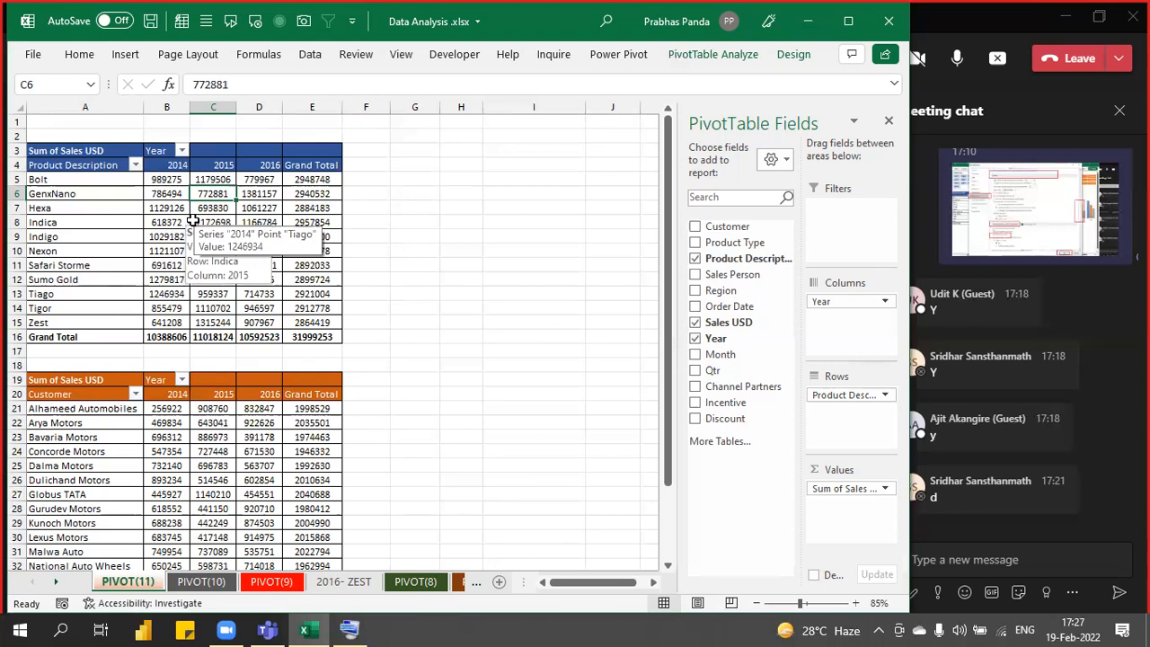
left_click(709, 55)
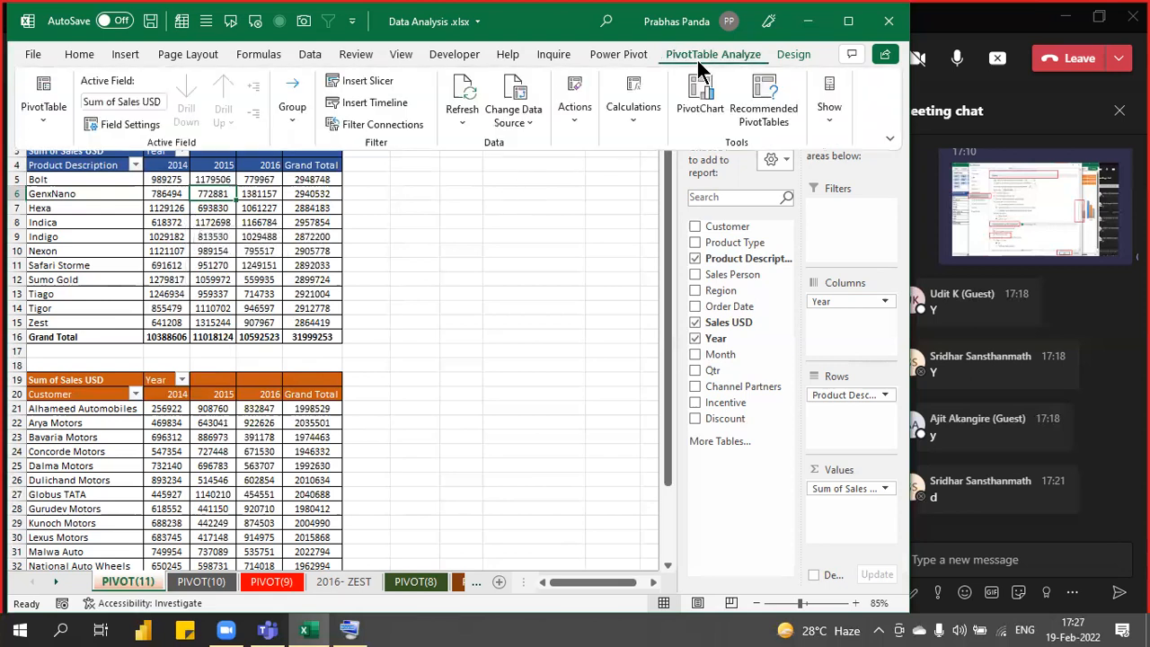
left_click(352, 82)
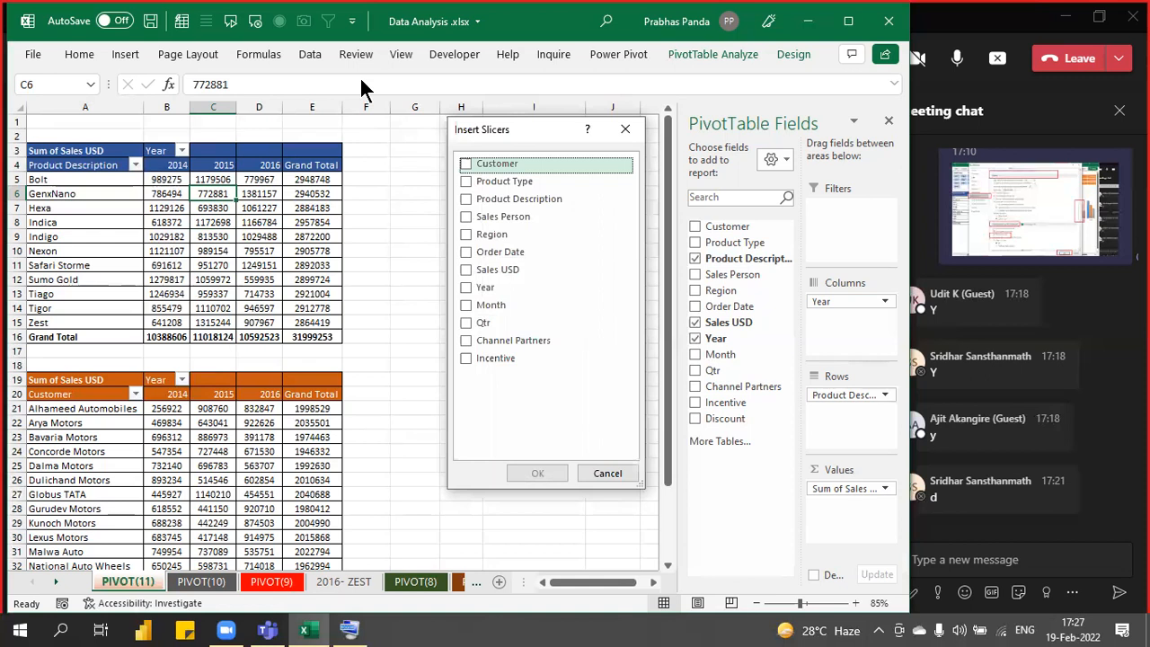
left_click(465, 234)
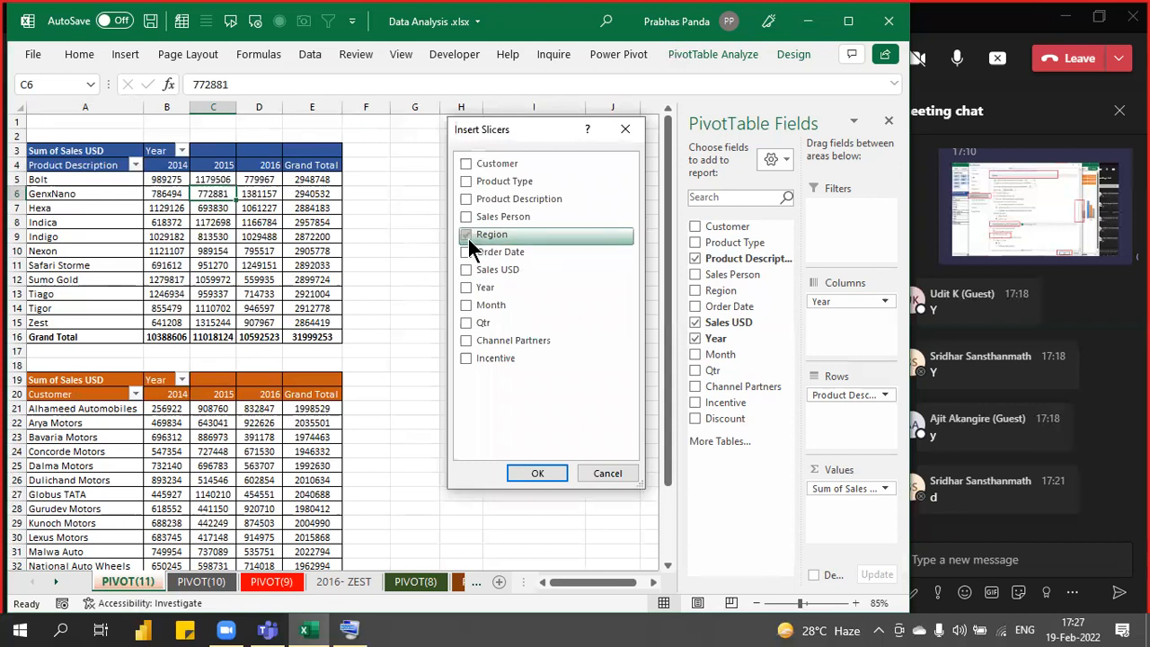
left_click(537, 474)
left_click_drag(297, 263, 390, 174)
left_click_drag(437, 351, 438, 512)
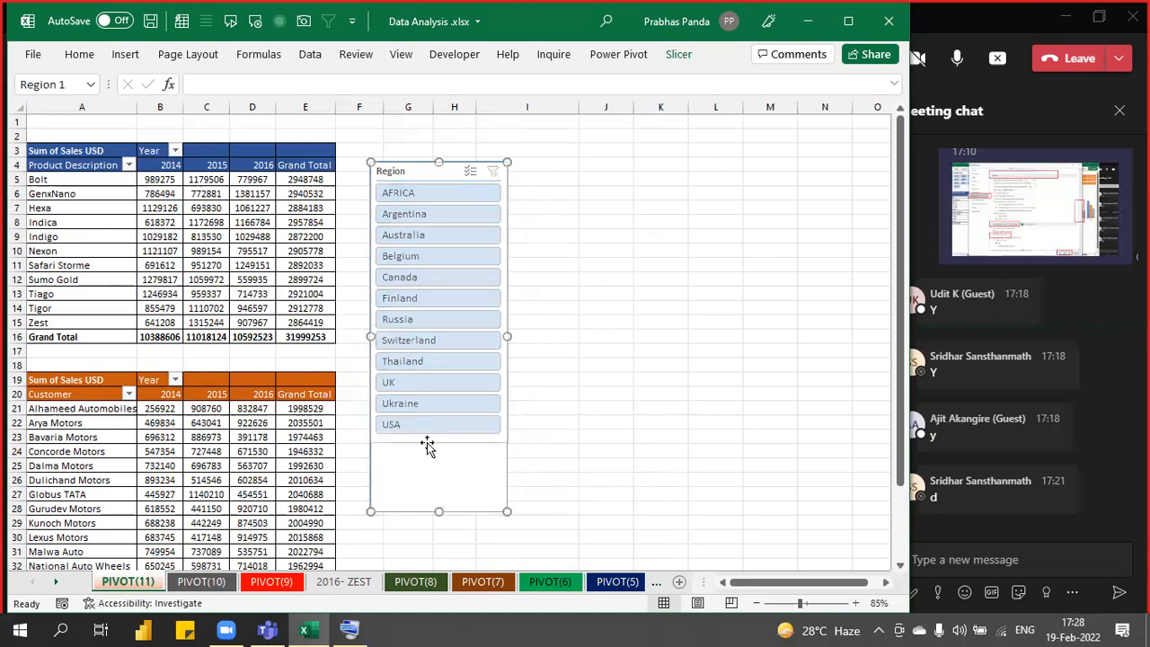
left_click_drag(406, 177, 385, 254)
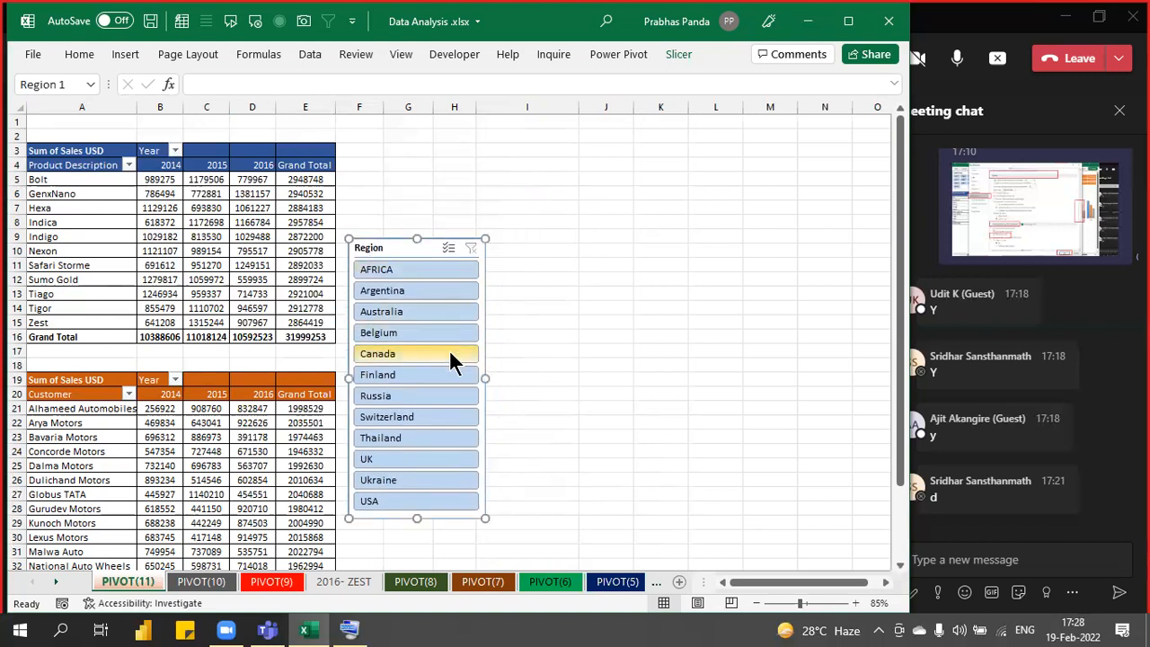
Filter the upper PivotTable by single regions such as Finland, Australia, Switzerland and Belgium with the slicer, and clear the filter.
left_click(422, 315)
left_click(407, 292)
left_click(404, 333)
left_click(403, 356)
left_click(402, 376)
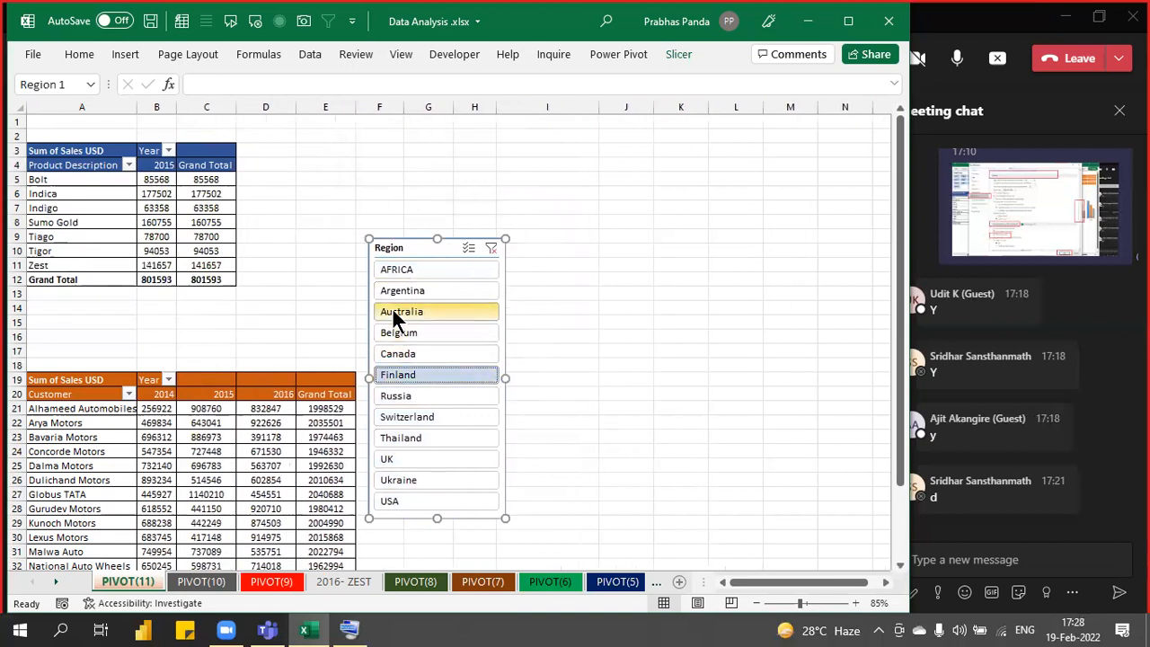
left_click(392, 312)
left_click(384, 269)
left_click(388, 311)
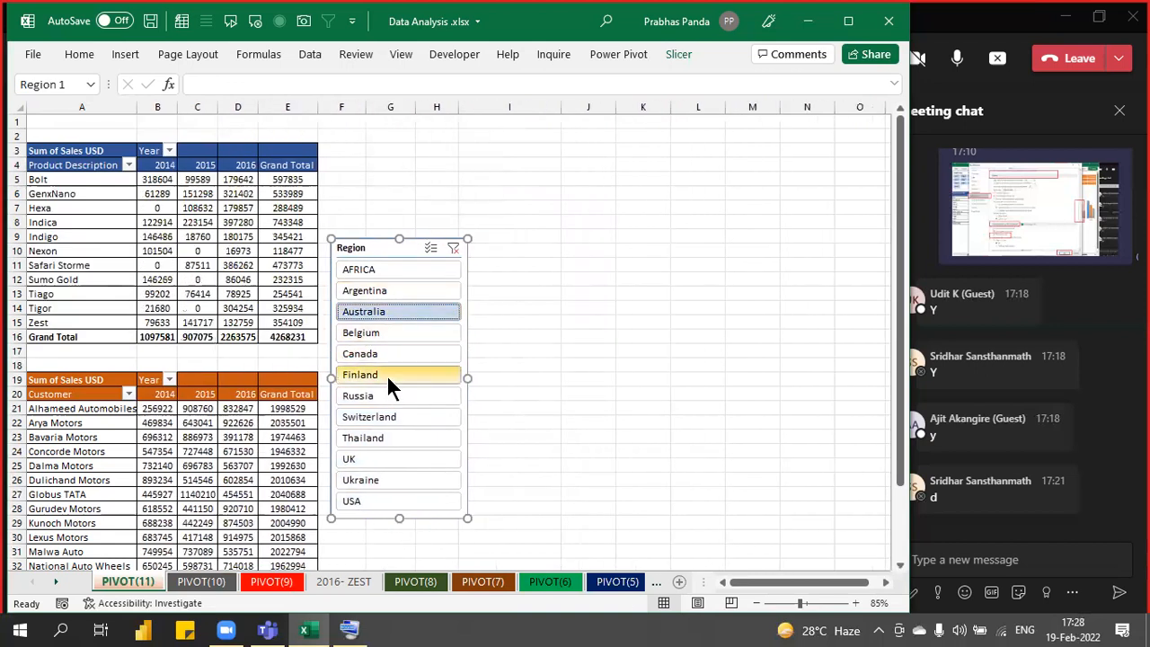
left_click(388, 377)
left_click(416, 460)
left_click(425, 481)
left_click(406, 355)
left_click(386, 291)
left_click(394, 353)
left_click(398, 417)
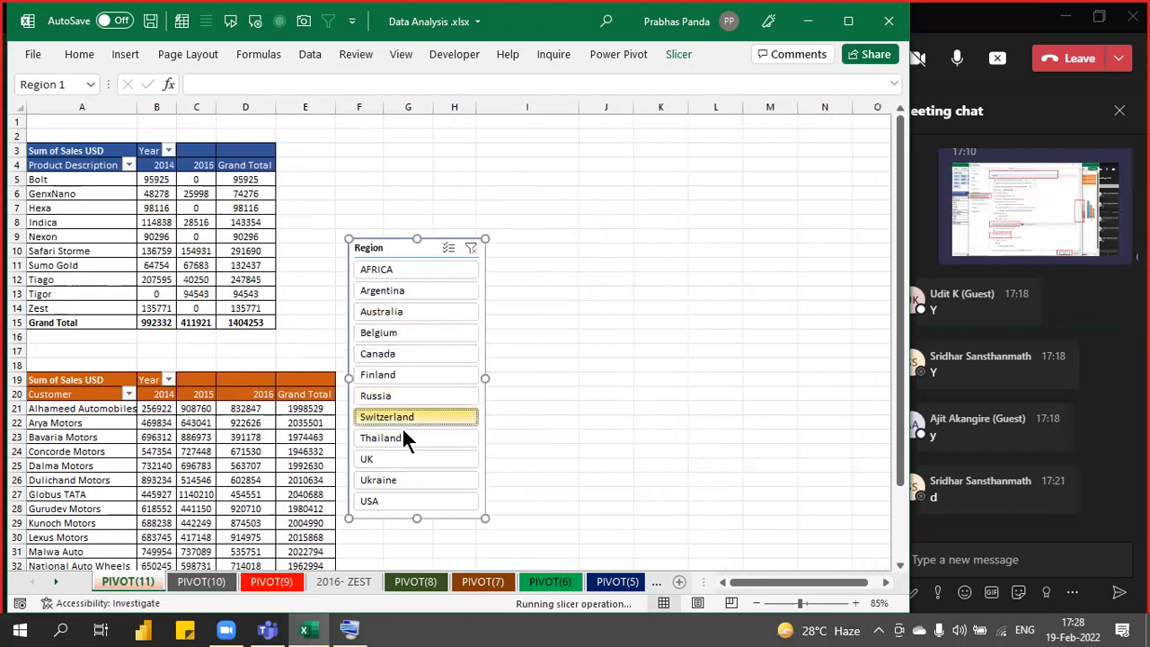
left_click(409, 457)
left_click(420, 270)
left_click(413, 354)
left_click(409, 417)
left_click(406, 375)
left_click(405, 332)
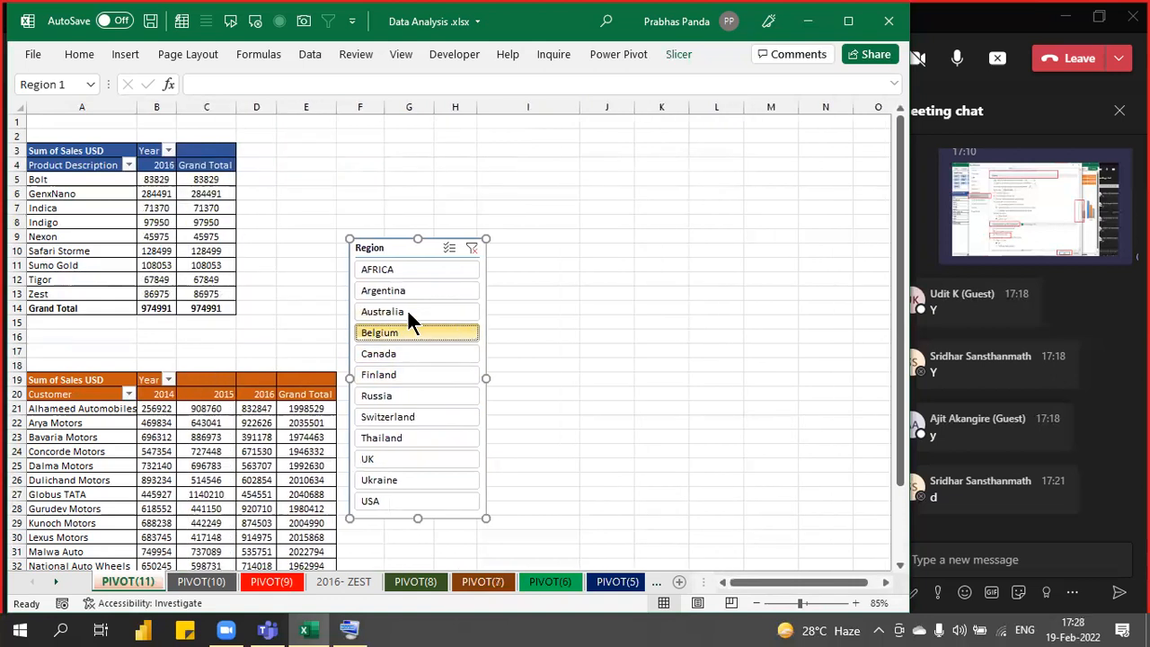
left_click(472, 248)
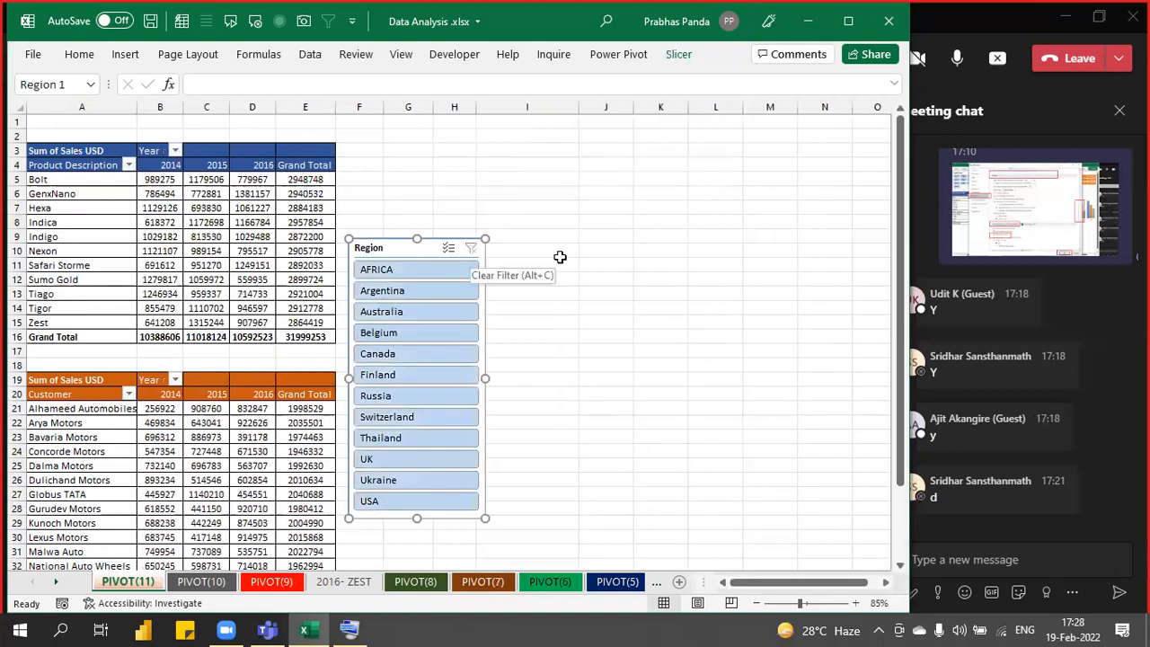
Apply a dark green slicer style to the Region slicer.
left_click(677, 55)
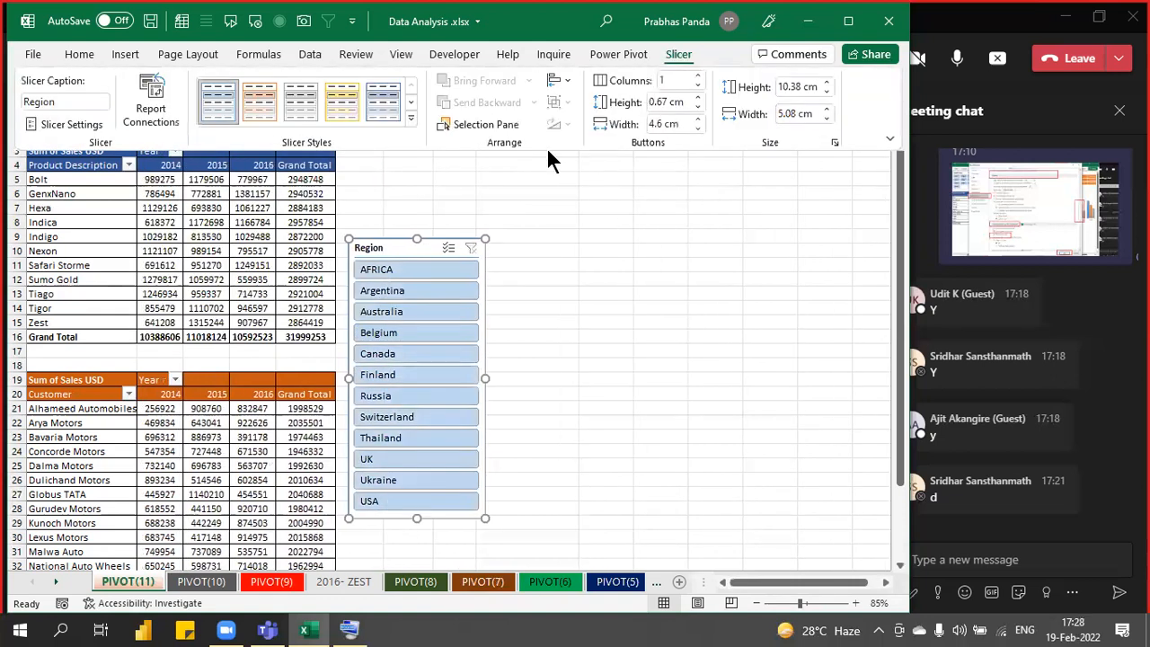
left_click(411, 117)
left_click(209, 288)
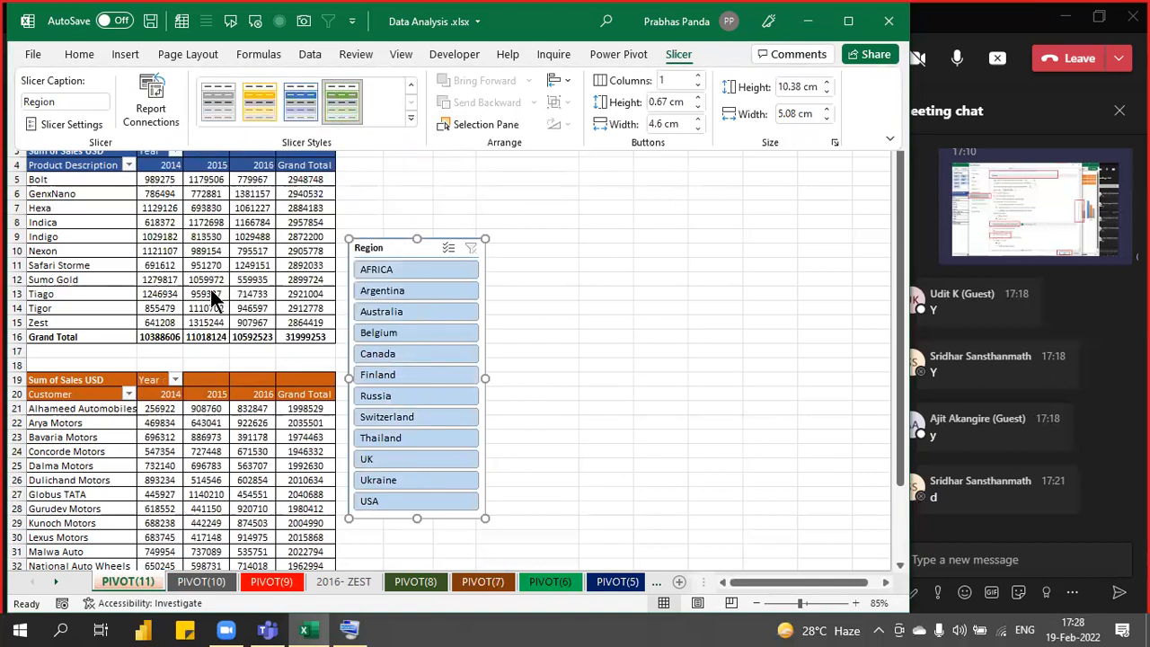
left_click(376, 249)
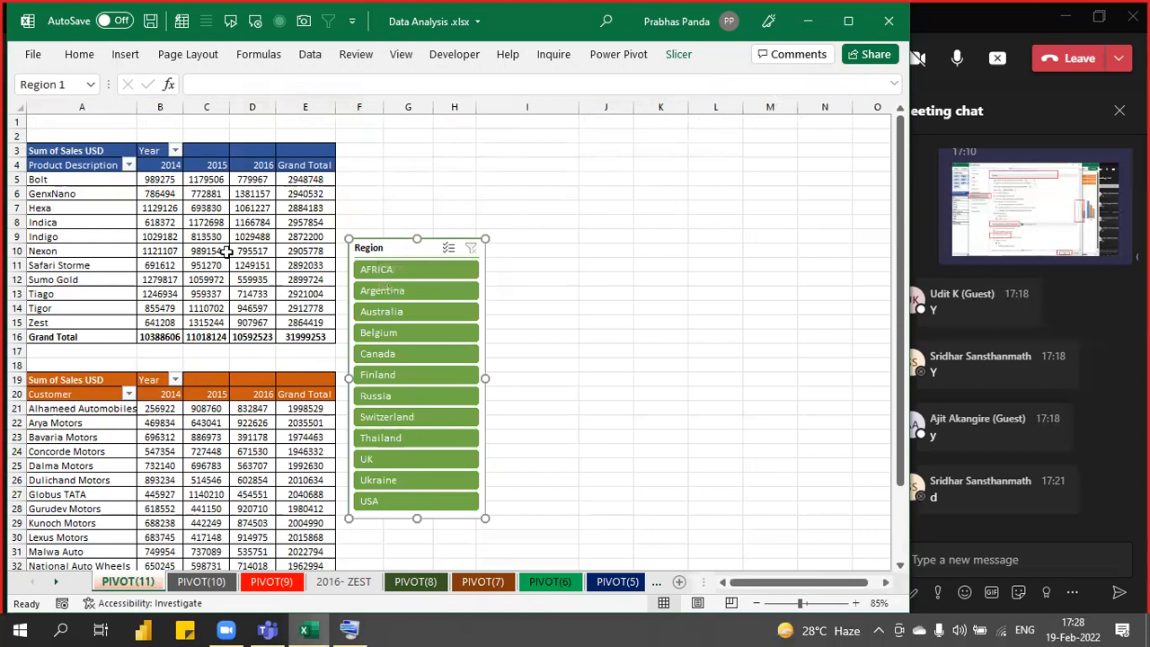
Connect the Region slicer to PivotTable12 on PIVOT(11) as well through its report connections.
right_click(364, 250)
key("Escape")
right_click(360, 253)
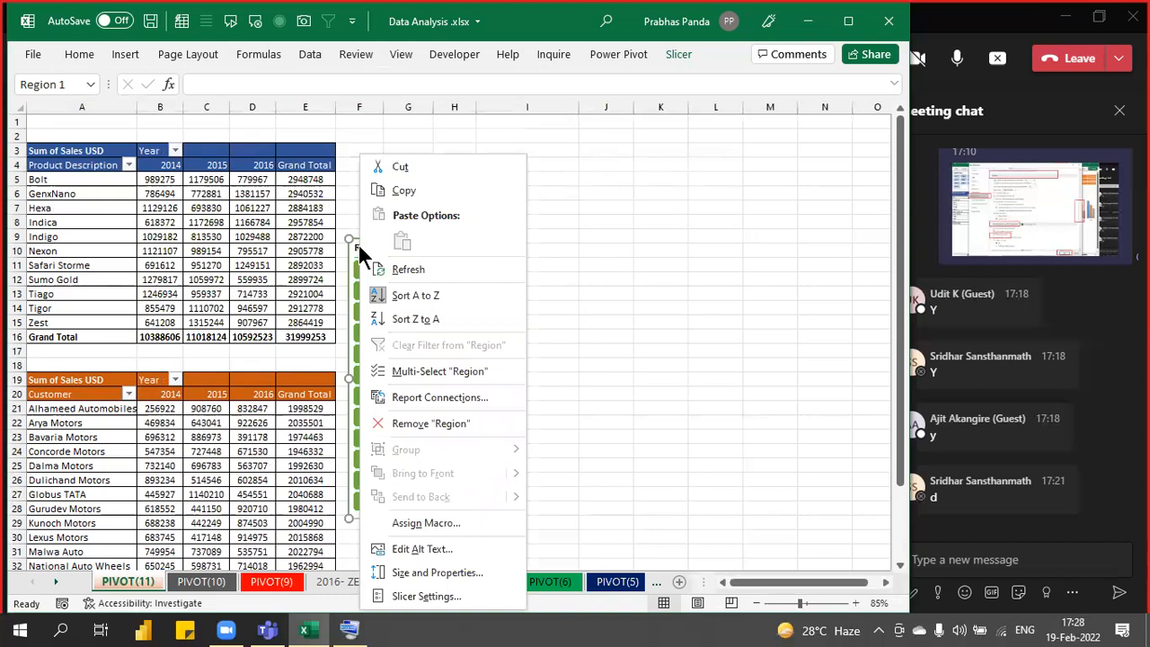
left_click(452, 404)
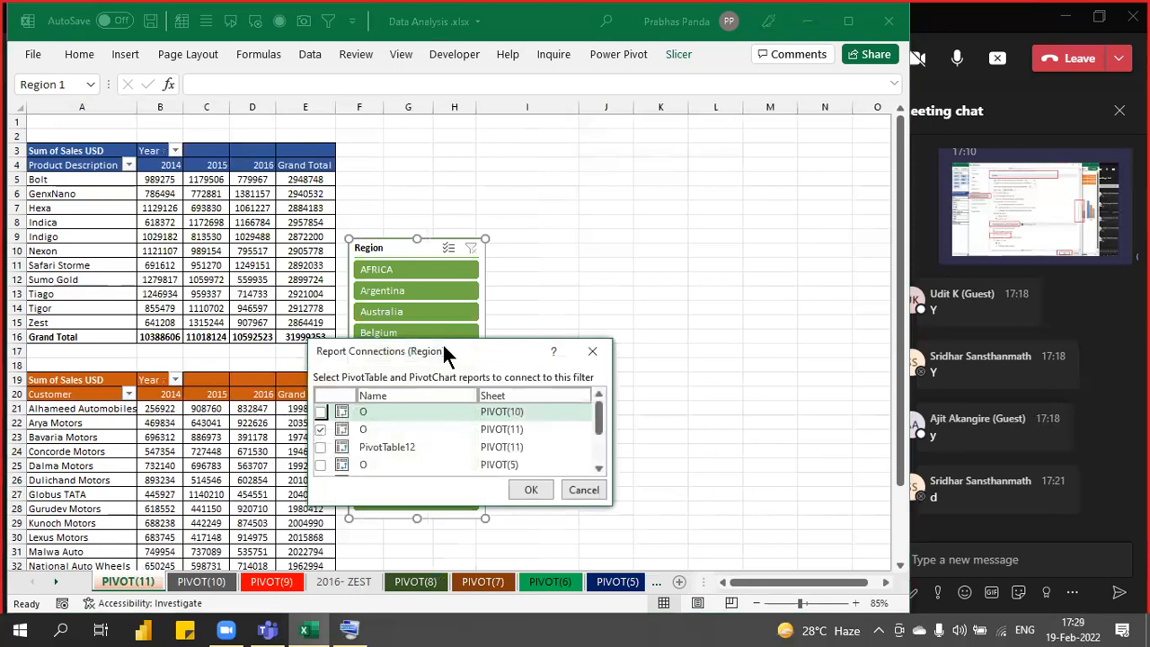
left_click_drag(444, 348, 628, 124)
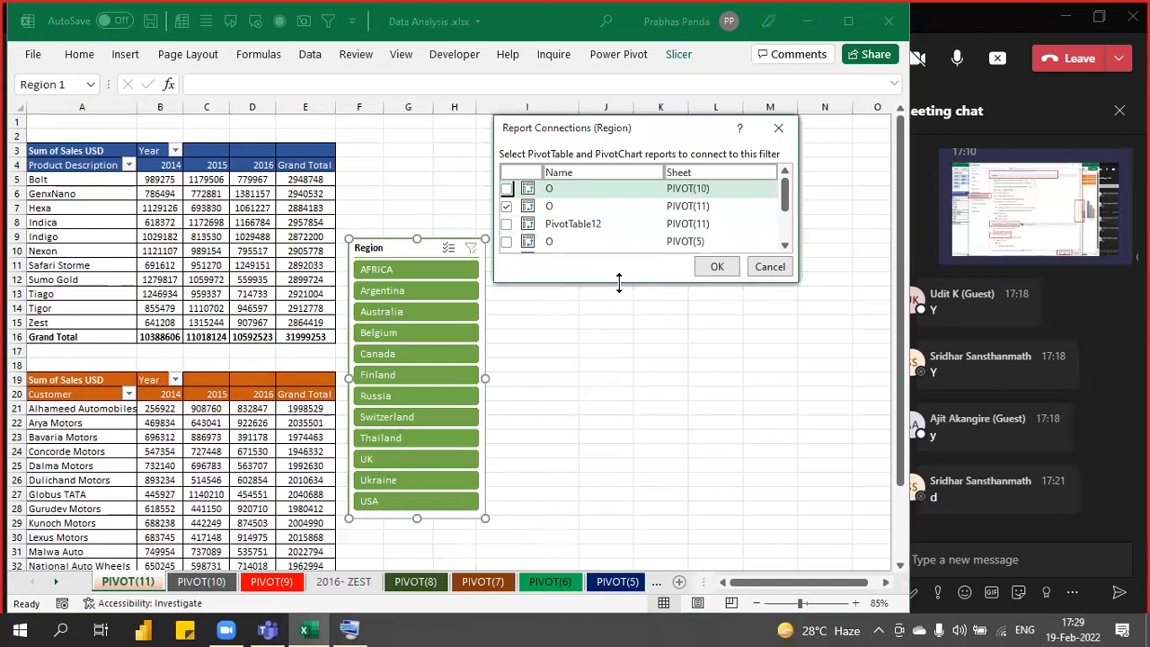
left_click_drag(618, 283, 618, 371)
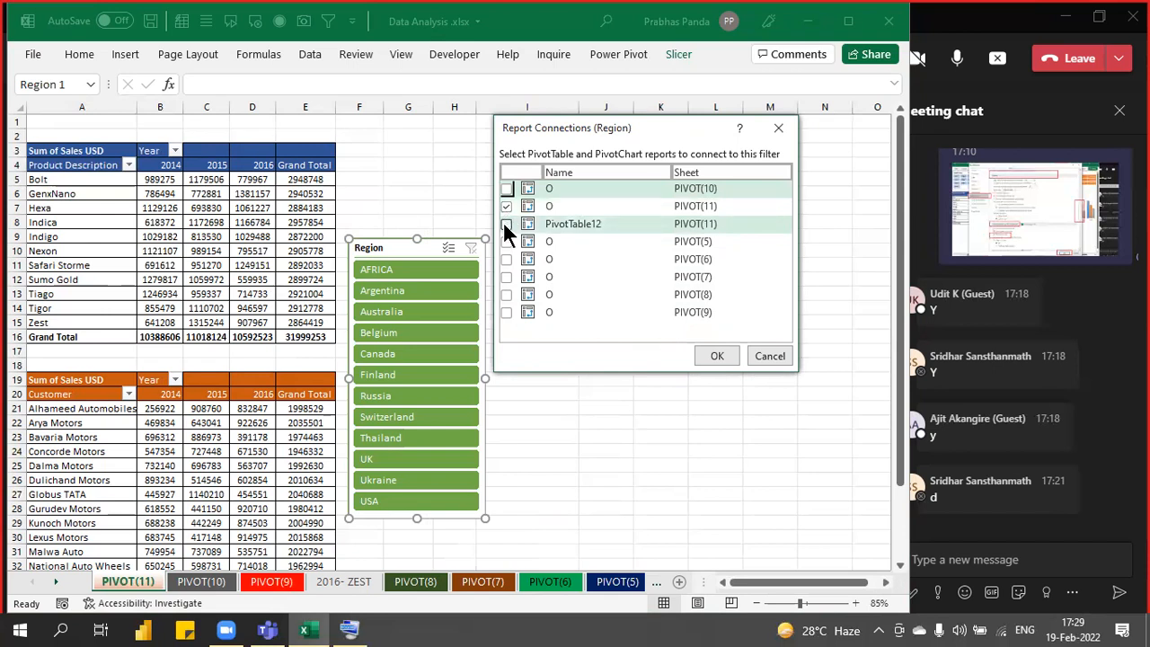
key("ctrl")
key("ctrl")
key("ctrl")
key("ctrl")
key("ctrl")
key("ctrl")
key("ctrl")
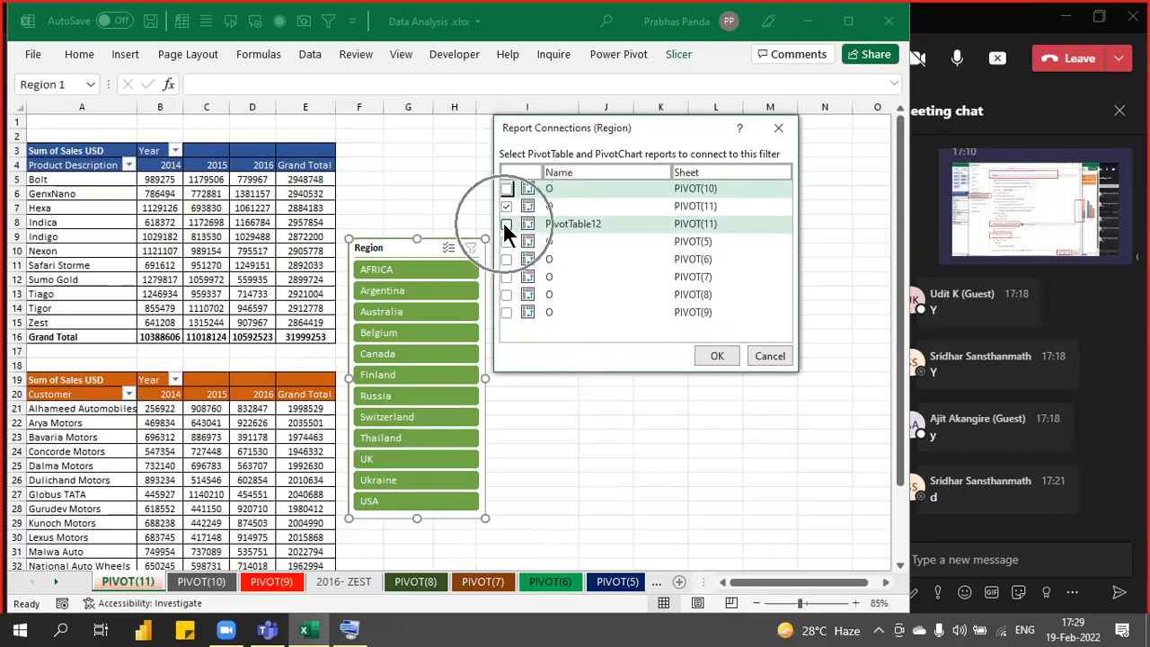
key("ctrl")
key("ctrl")
key("ctrl")
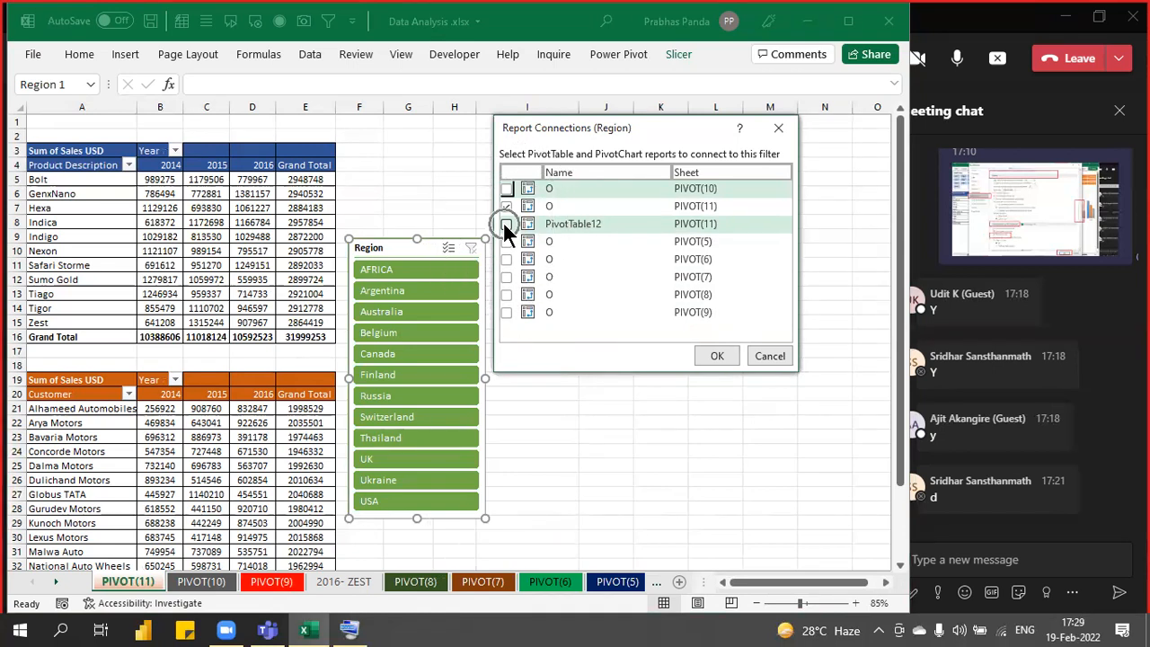
left_click(505, 224)
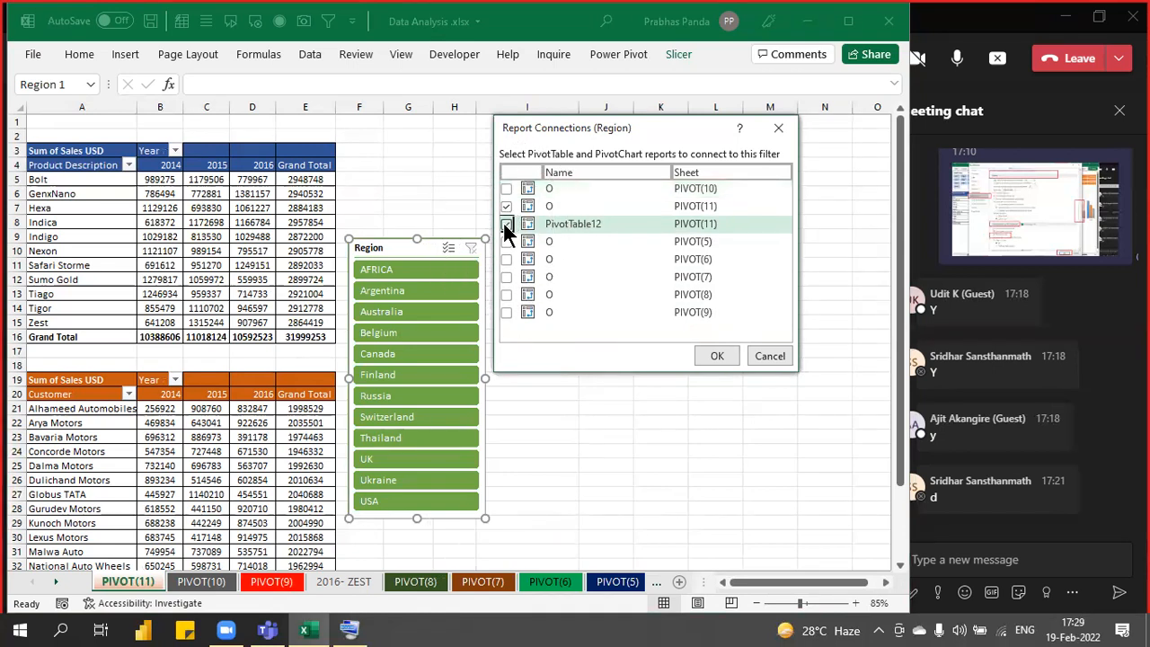
left_click(716, 356)
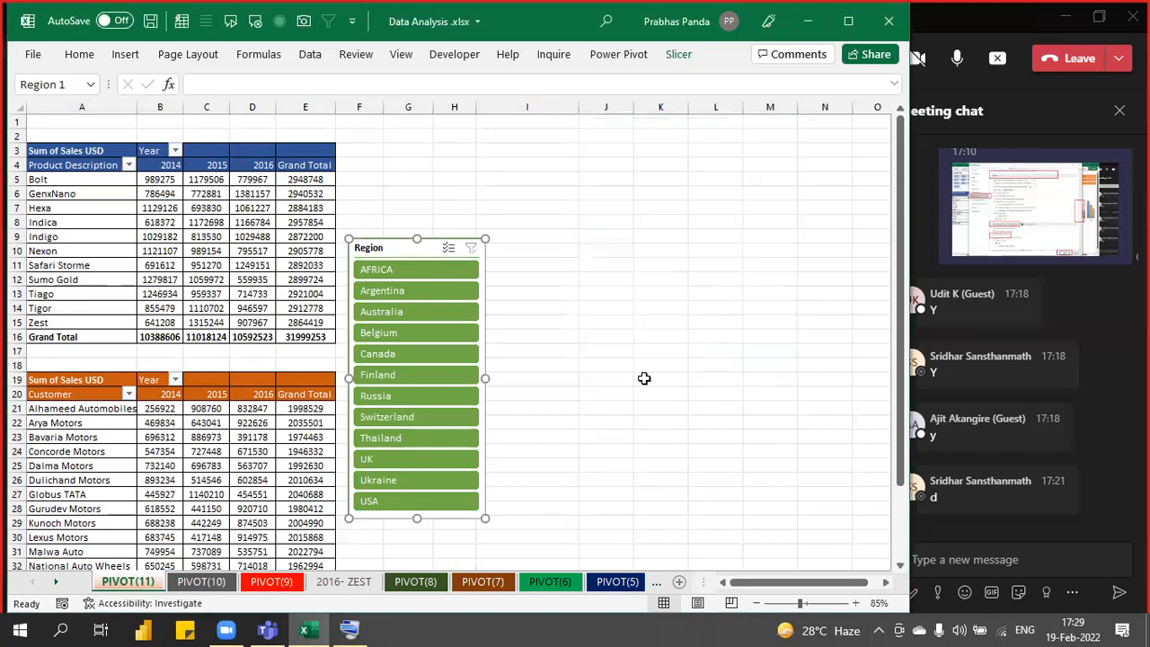
Filter both PivotTables by single regions such as Finland, Argentina, Canada and AFRICA with the shared Region slicer, and clear the filter.
left_click(411, 372)
left_click(400, 292)
left_click(407, 375)
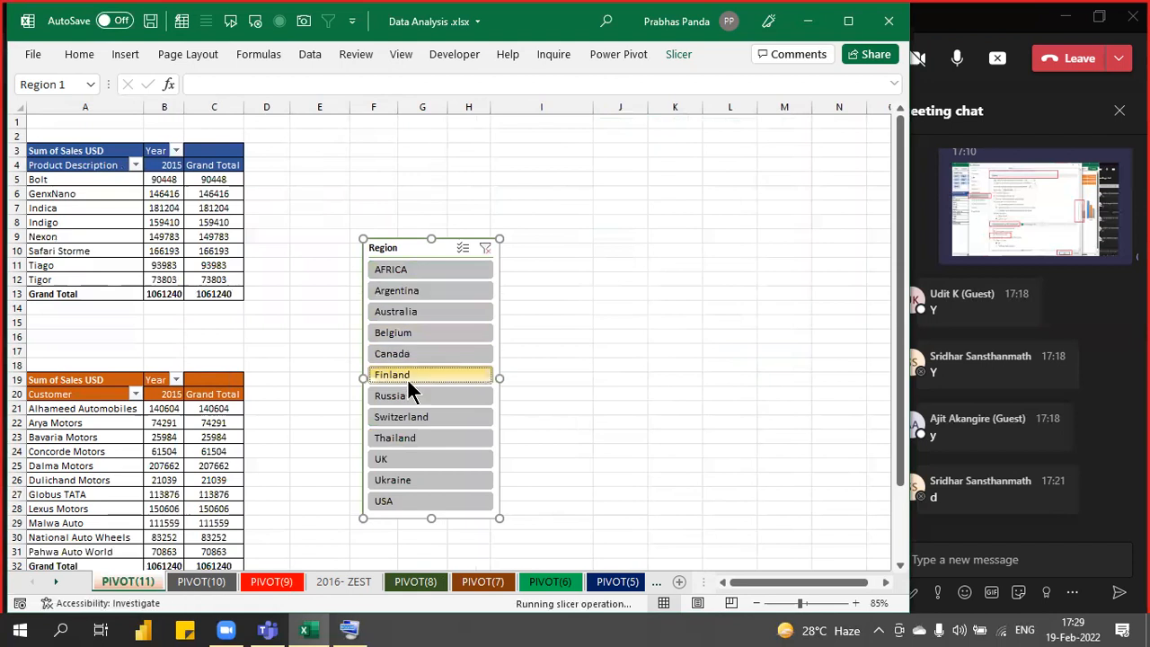
left_click(422, 436)
left_click(431, 483)
left_click(422, 355)
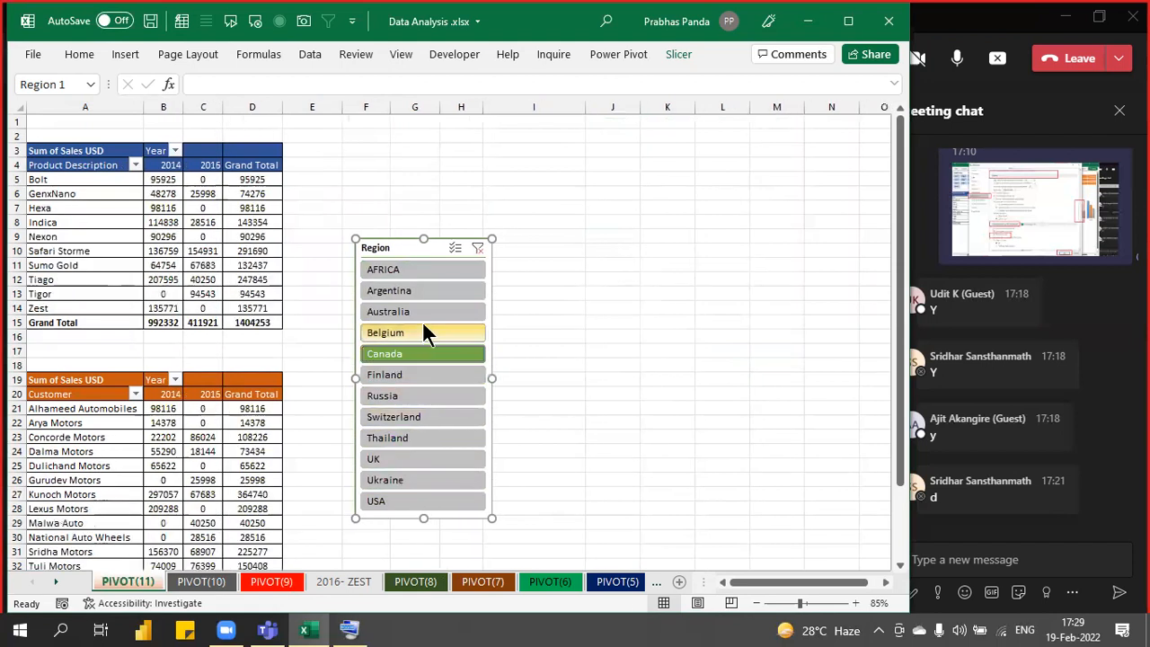
left_click(426, 312)
left_click(424, 287)
left_click(434, 269)
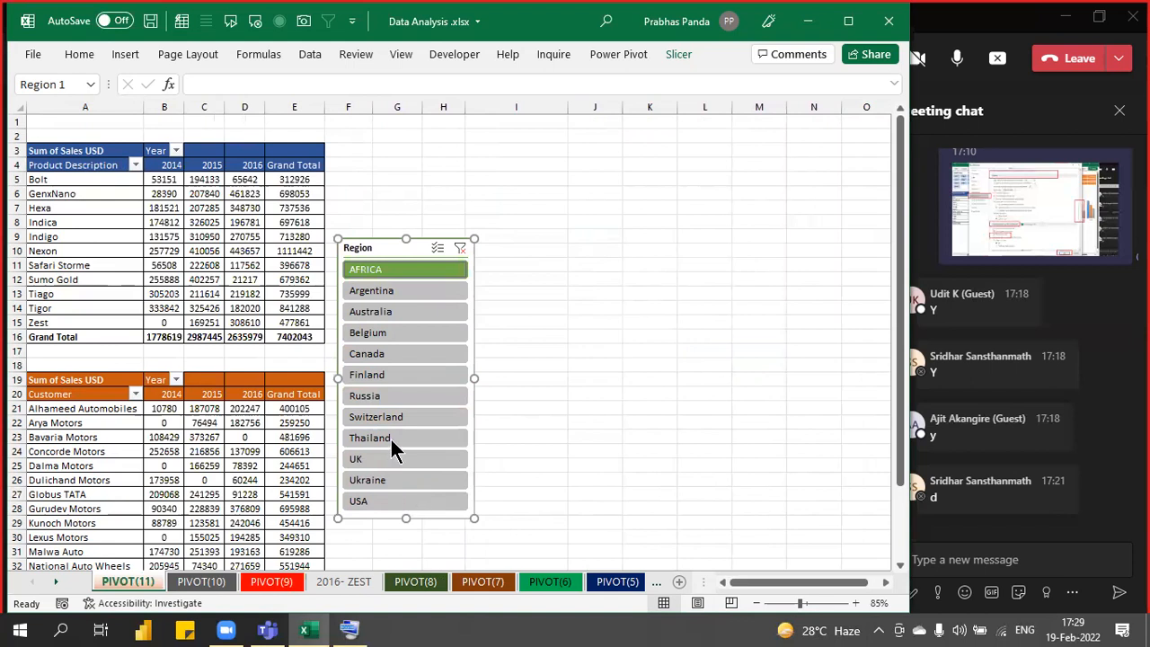
left_click(460, 250)
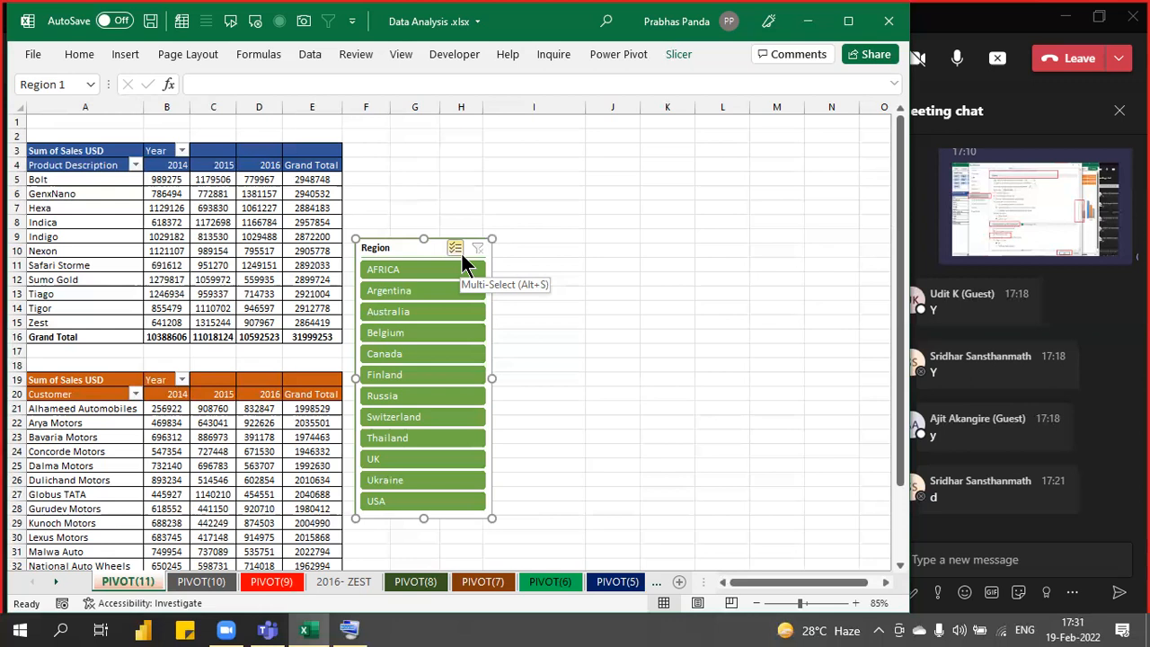
left_click(644, 277)
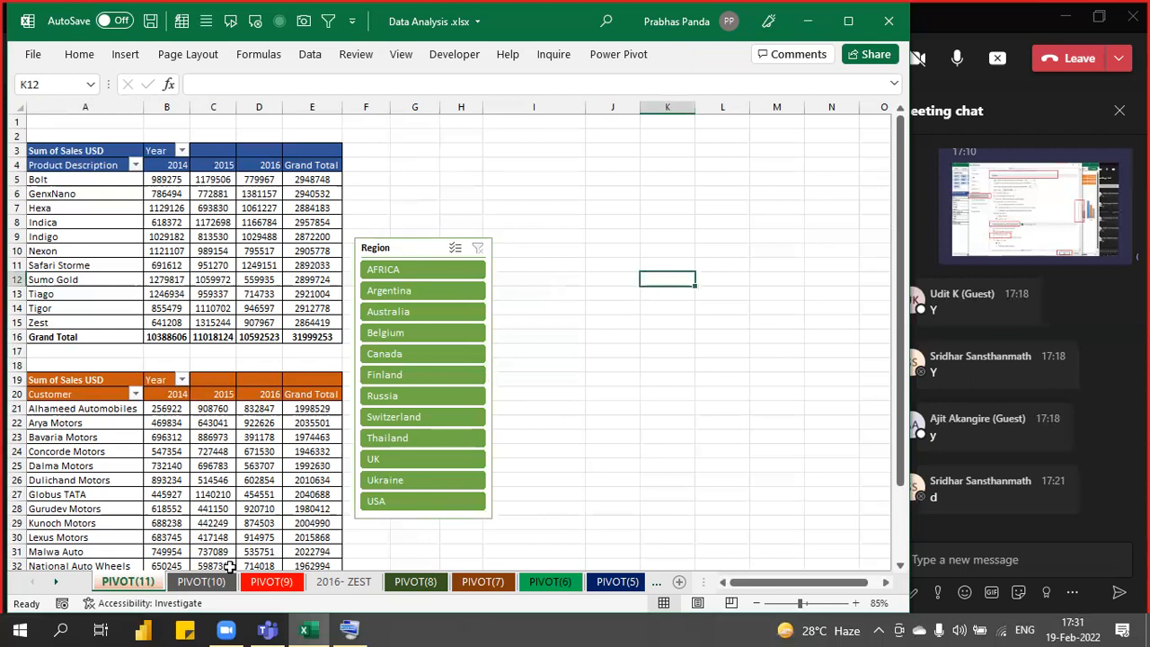
Review the earlier dashboard and PivotTable sheets from PIVOT(10) through PIVOT(7).
left_click(206, 581)
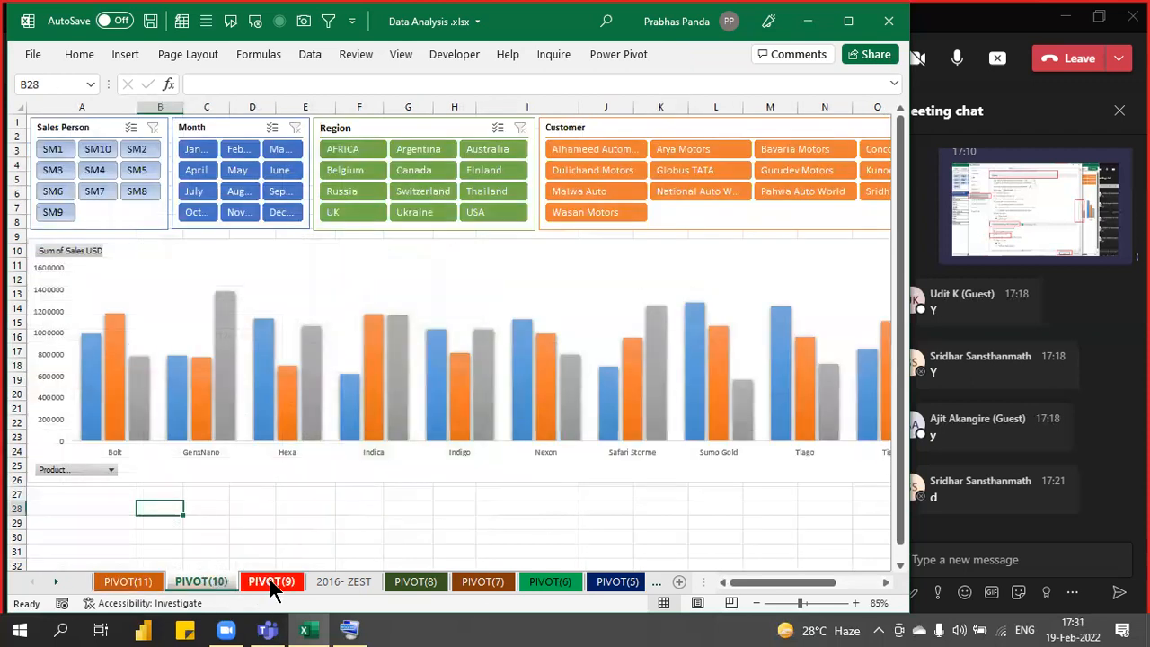
left_click(269, 581)
left_click(360, 581)
left_click(408, 582)
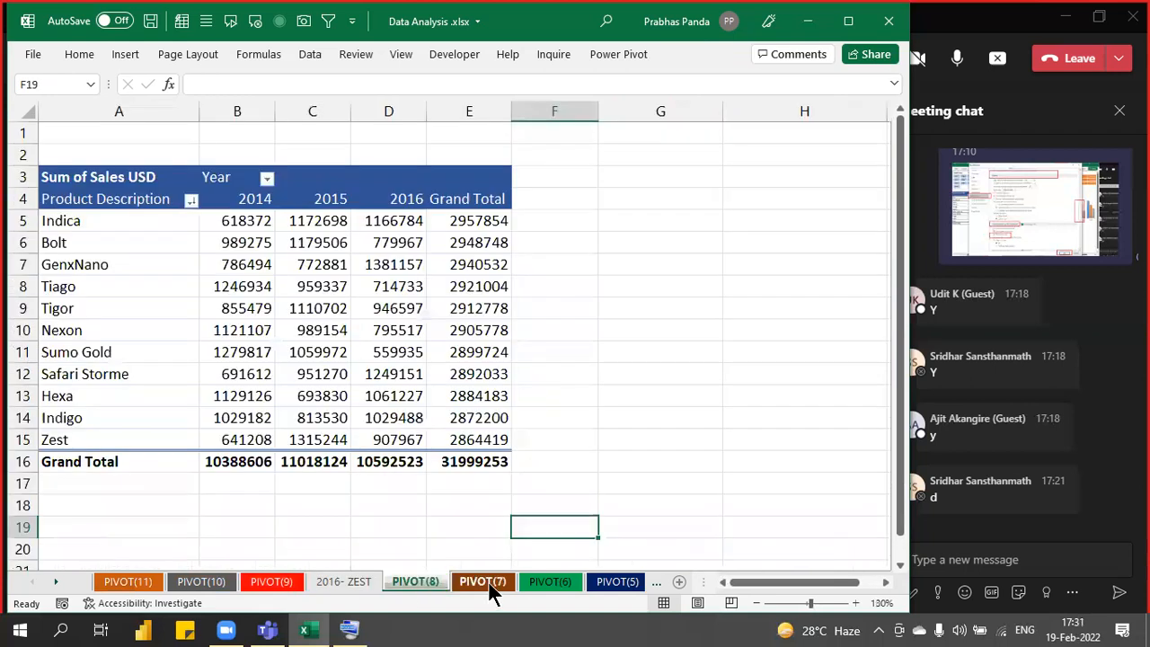
left_click(482, 581)
left_click(448, 468)
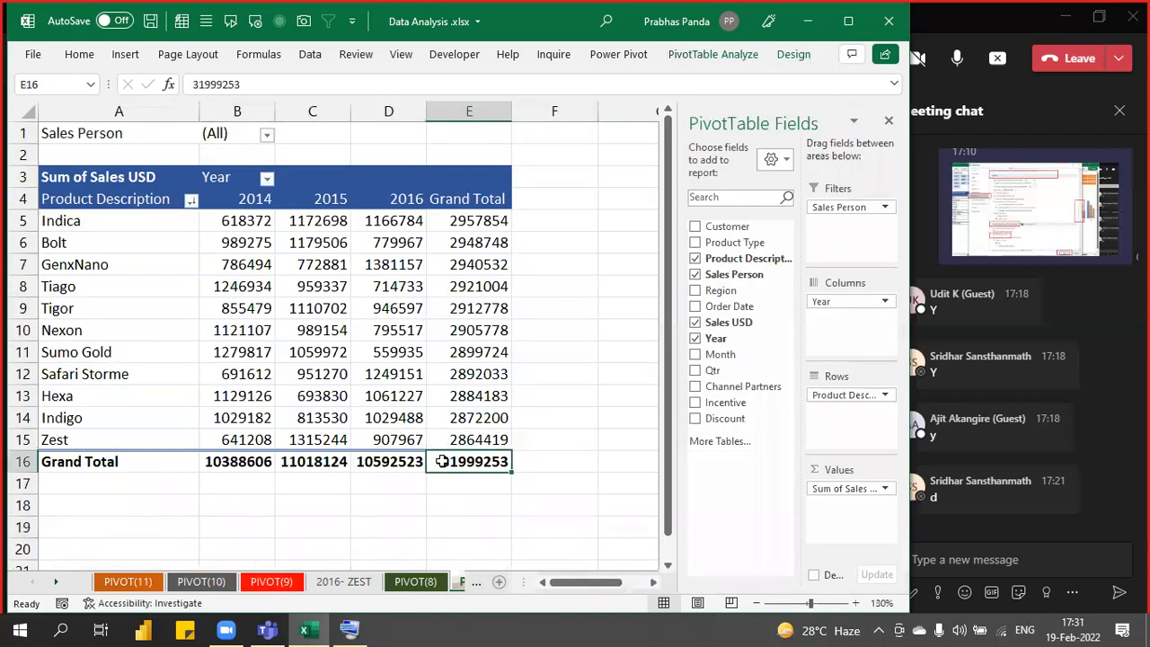
left_click(340, 522)
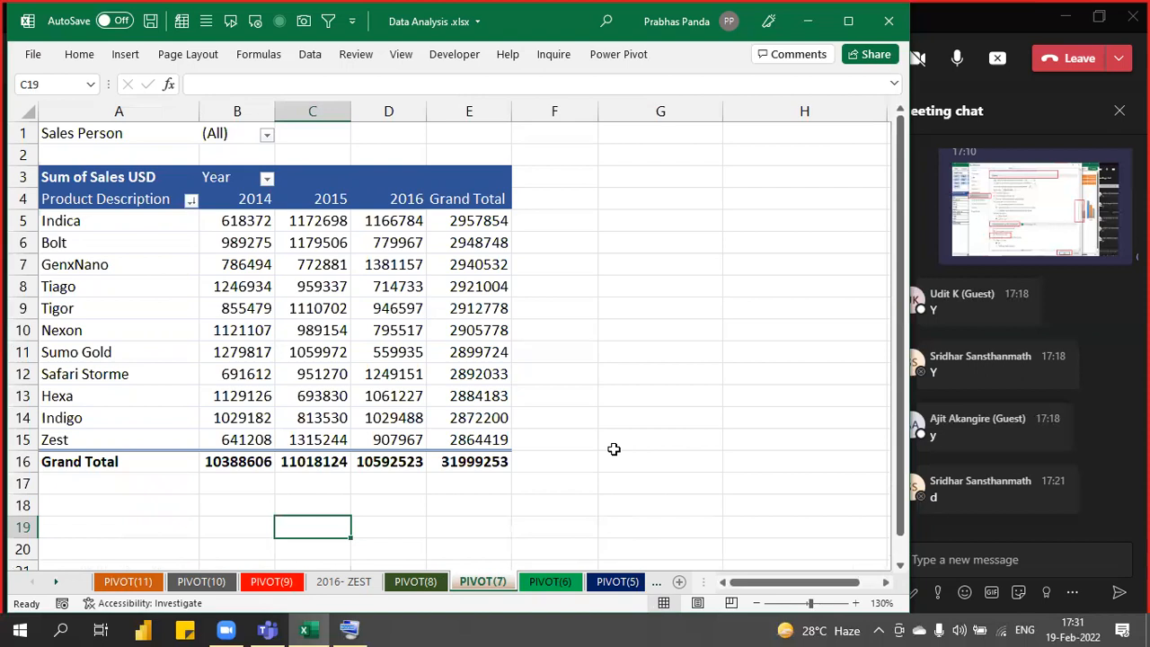
Save the Data Analysis workbook with cell G6 selected on the PIVOT(7) sheet.
left_click(681, 256)
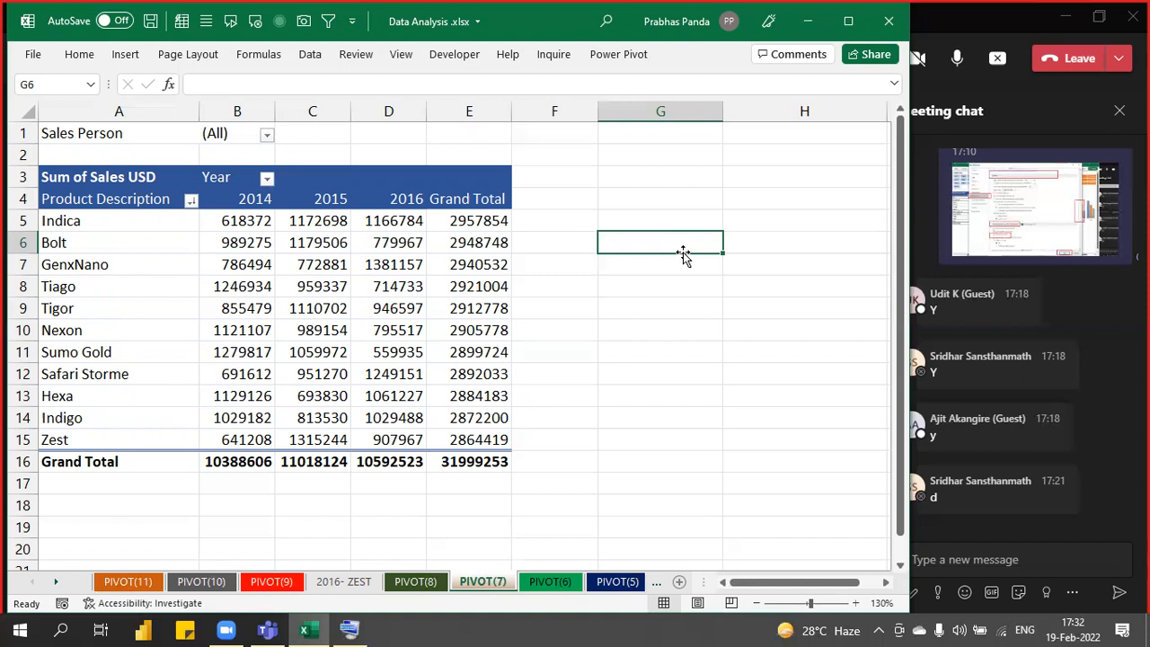
key("ctrl+s")
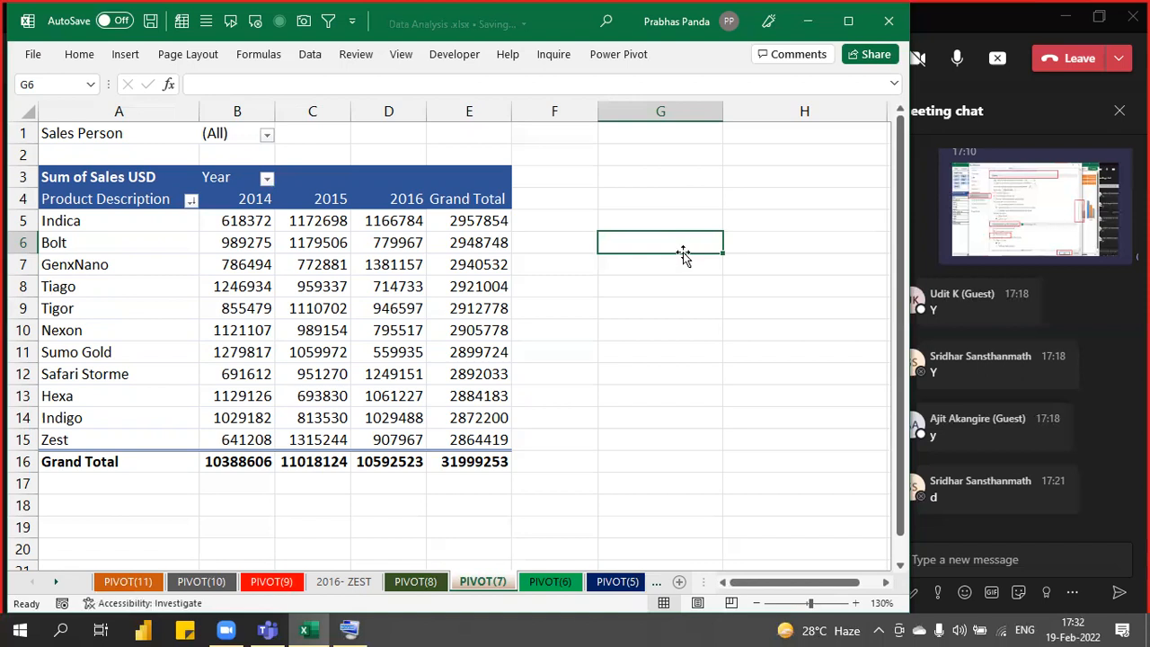